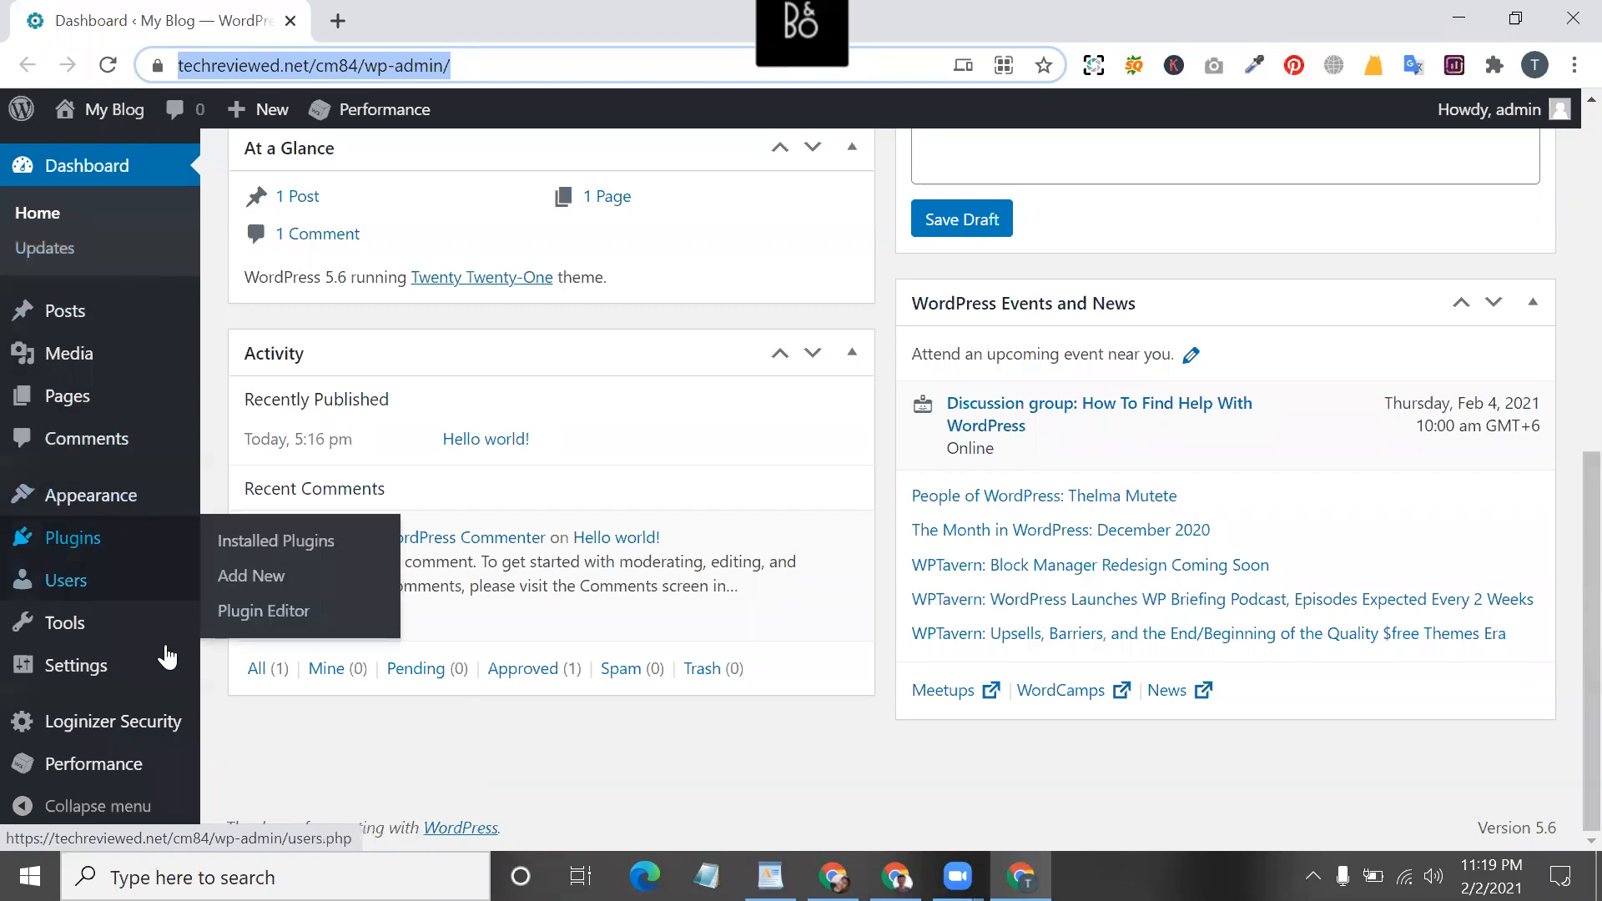
- Open the live My Blog site from the WordPress dashboard in a new browser tab
mouse_move(170, 683)
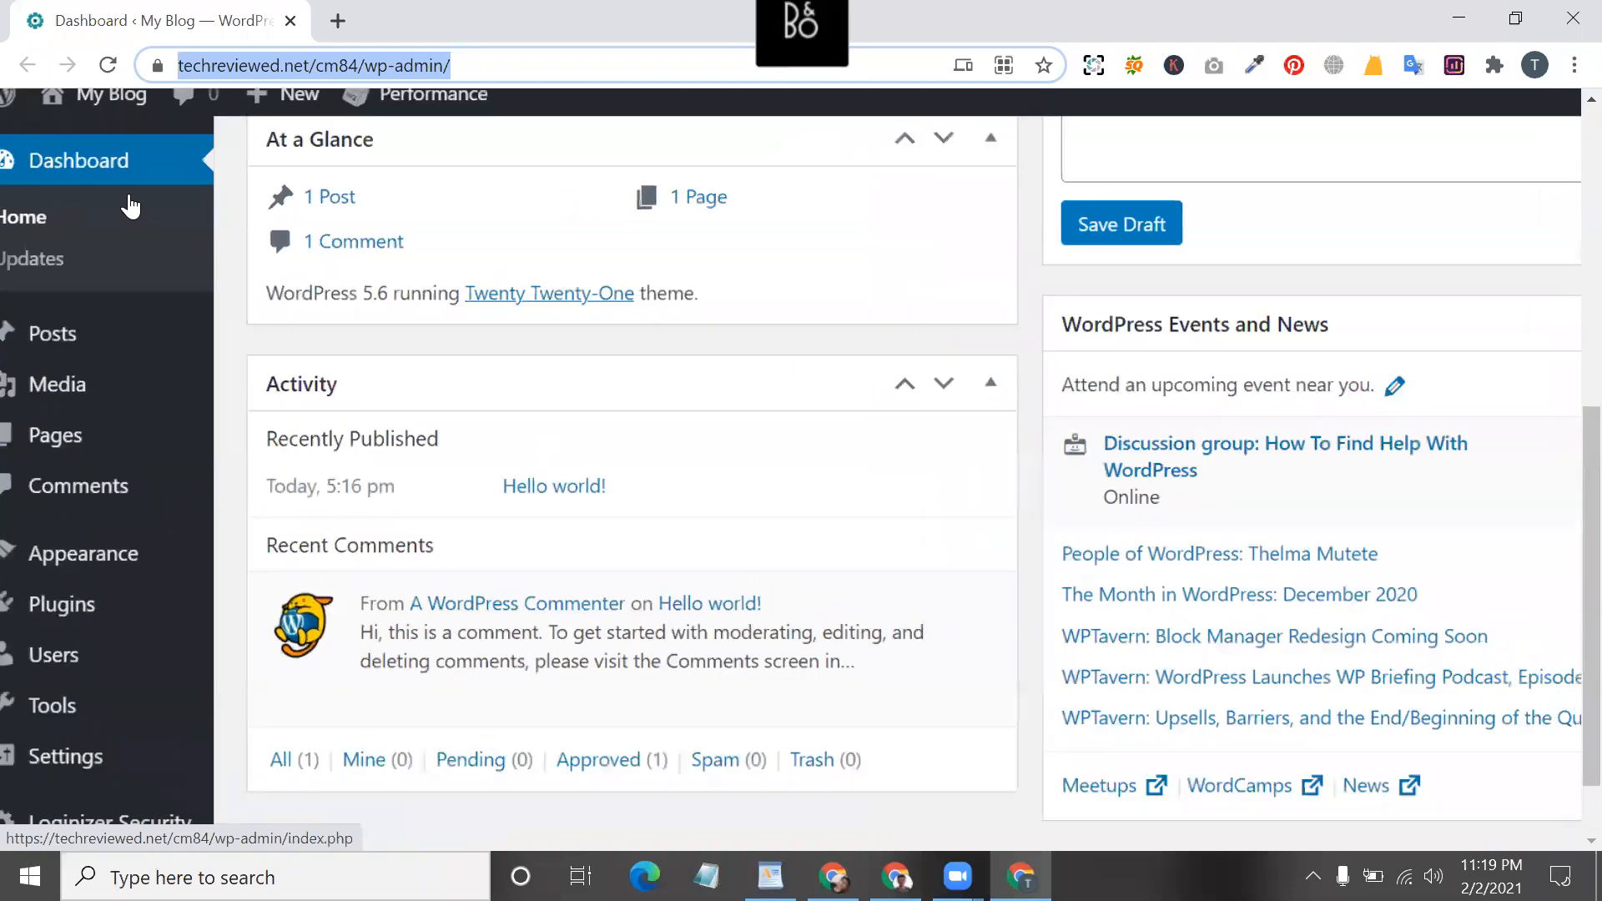
scroll(181, 294, up, 1)
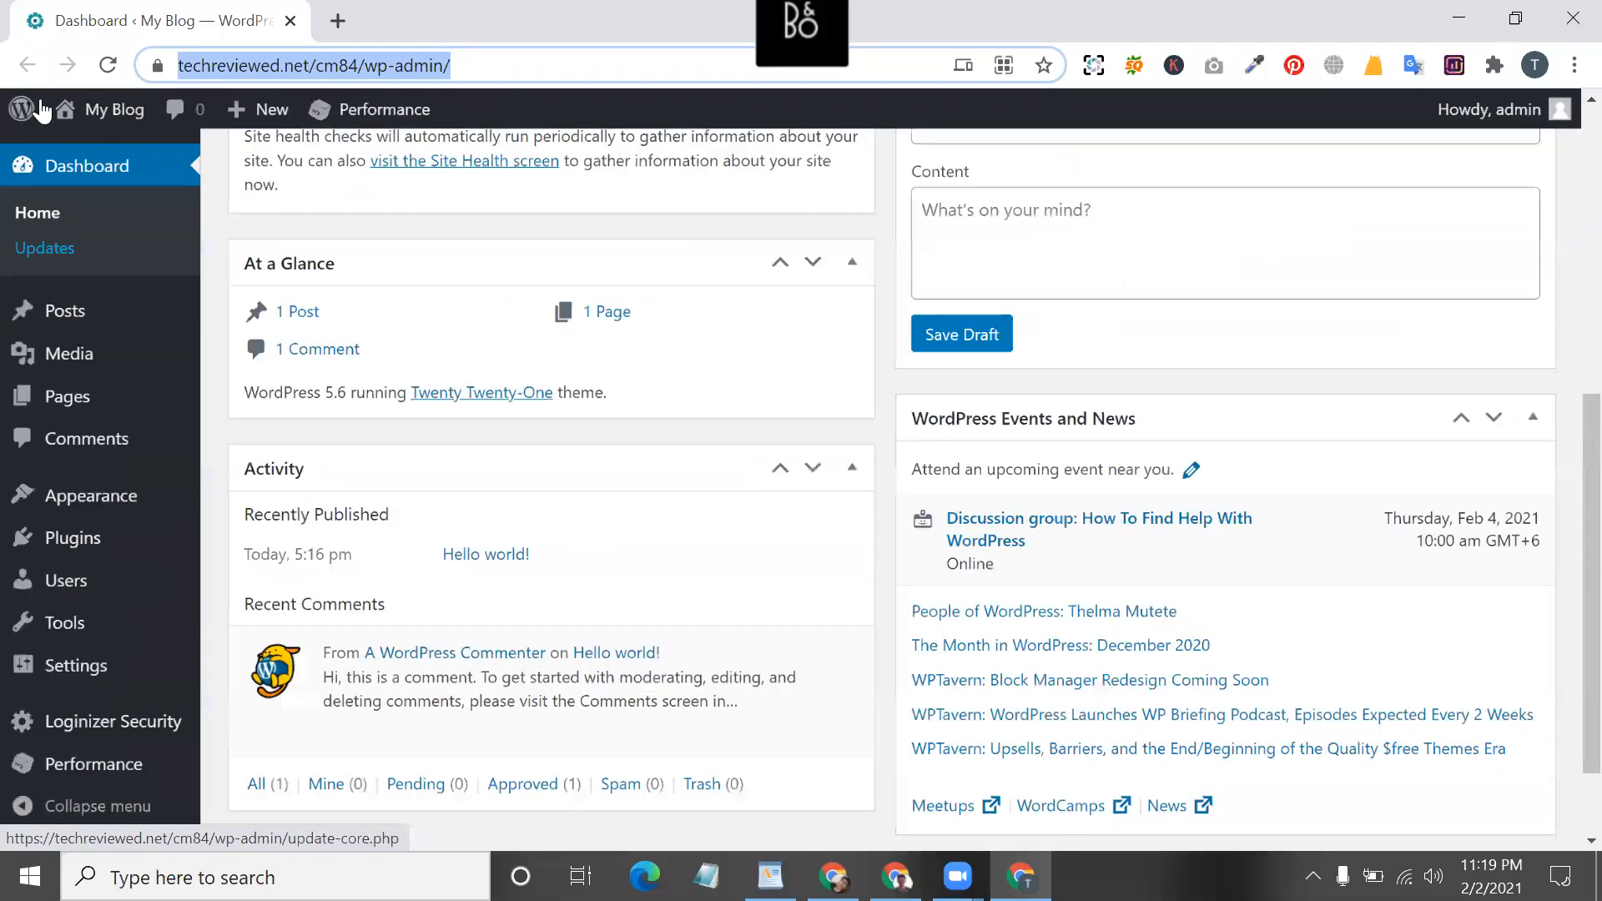
mouse_move(20, 109)
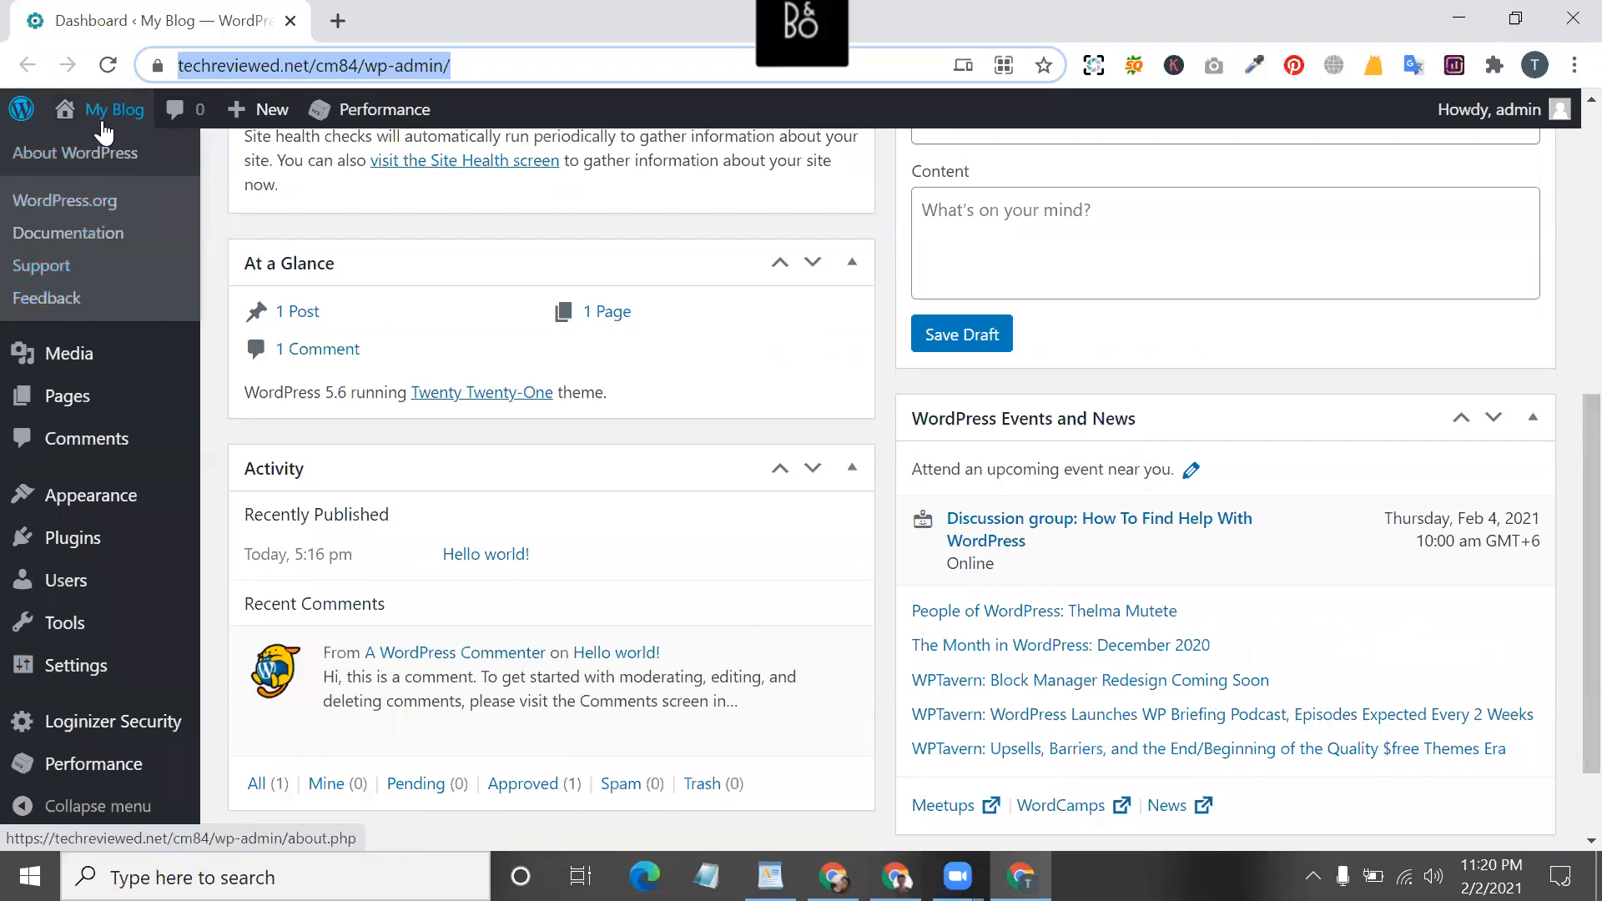
mouse_move(104, 121)
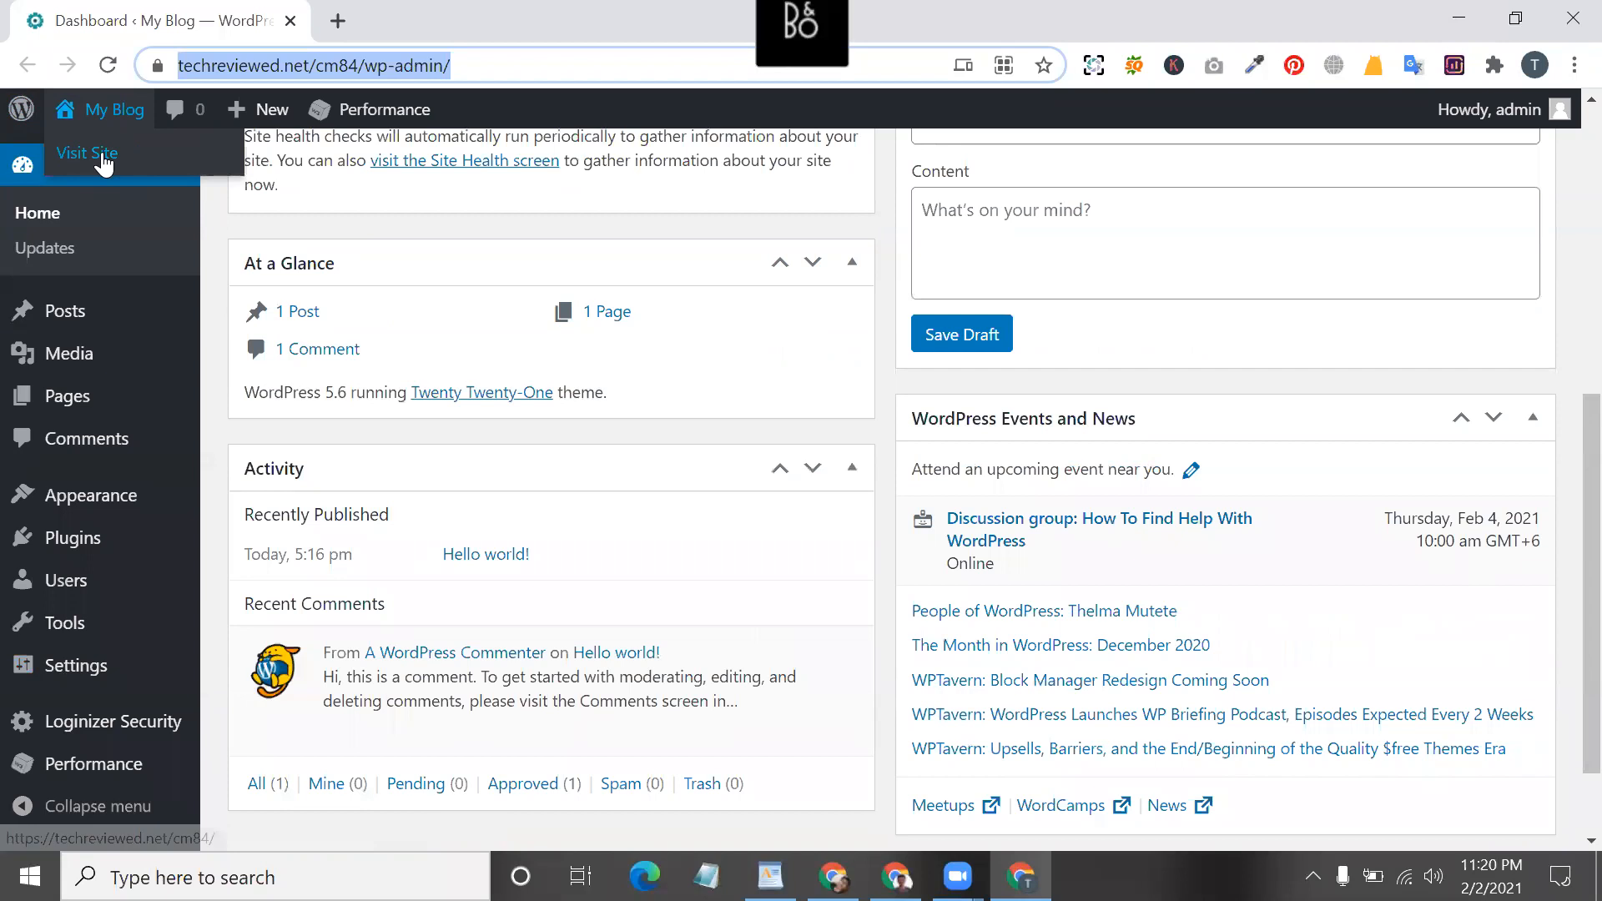
right_click(103, 157)
click(130, 174)
click(444, 17)
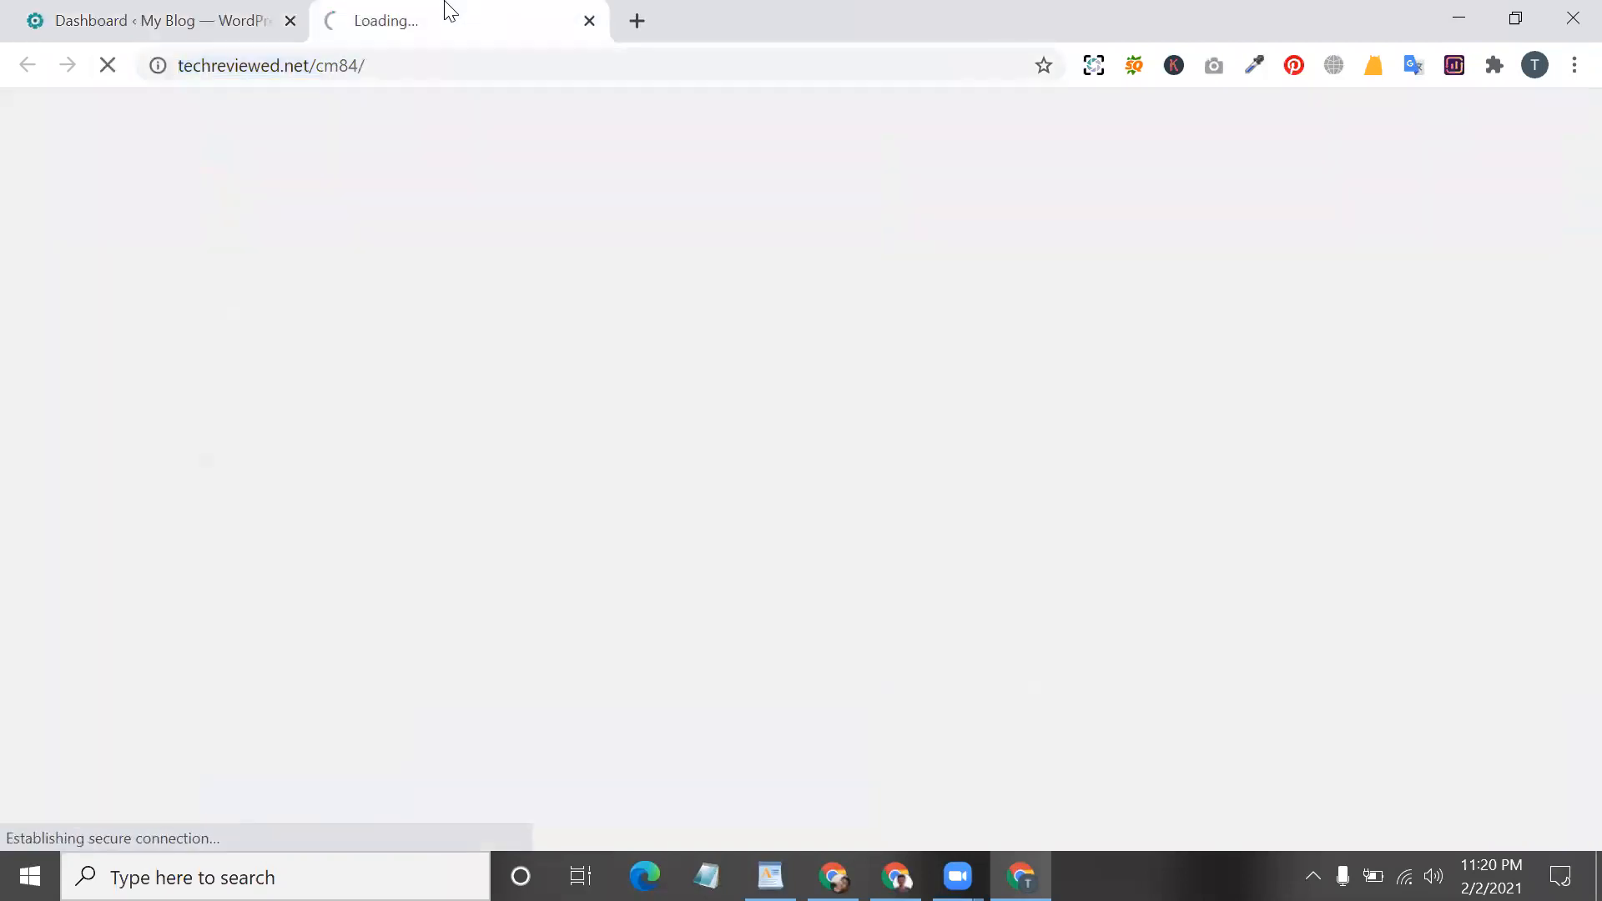
- Examine the blog's home page from the site title and tagline down to the footer
click(402, 67)
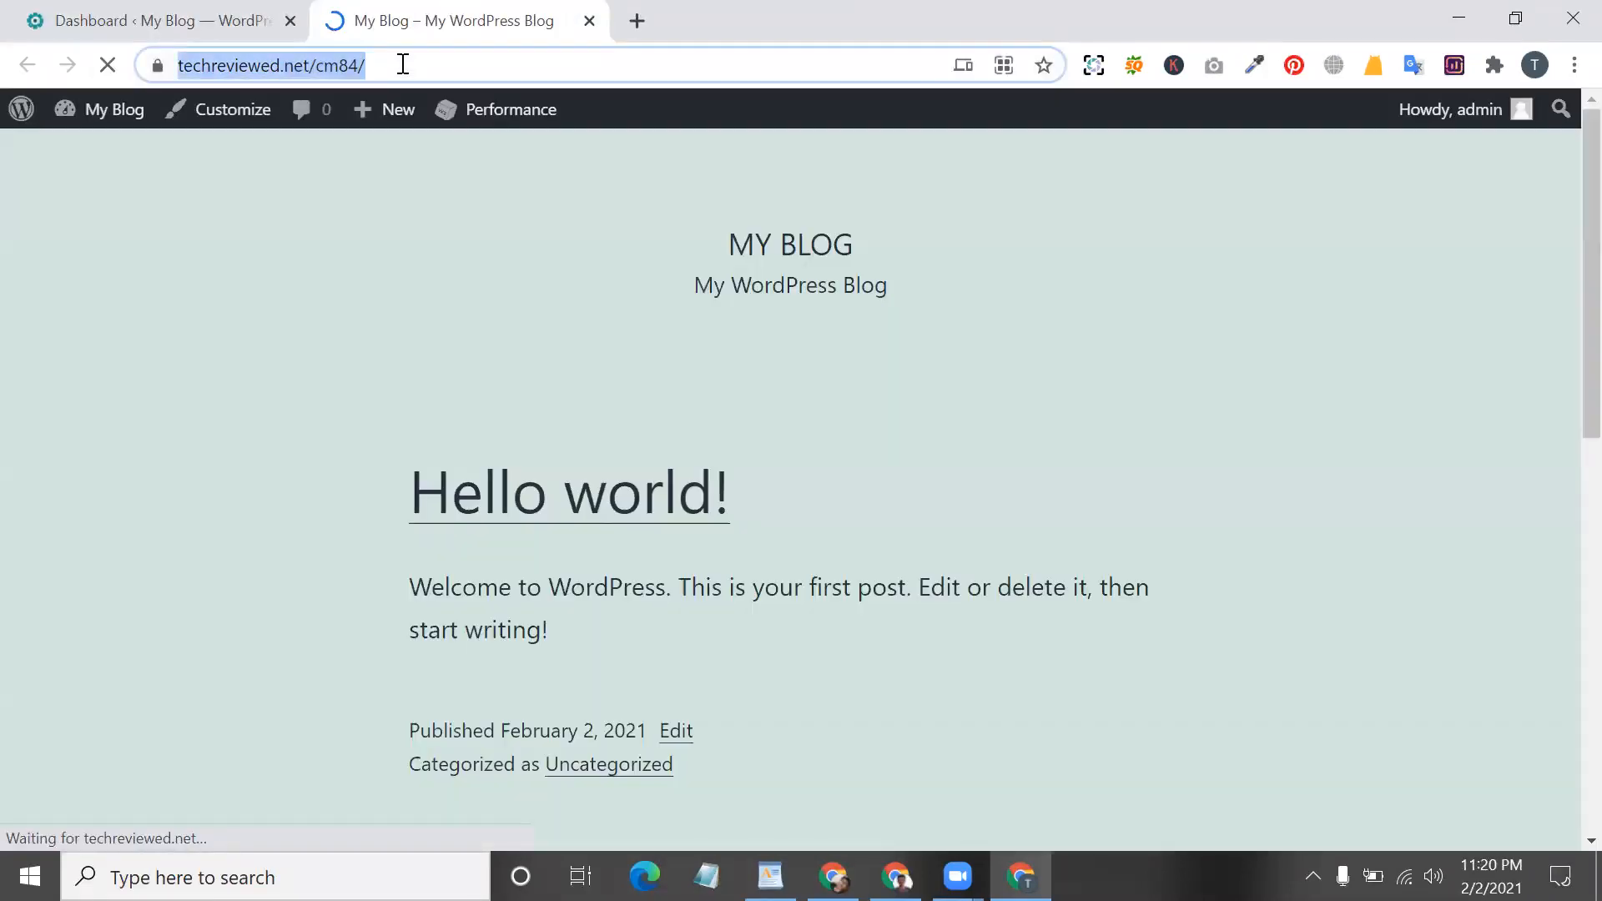
scroll(481, 421, down, 10)
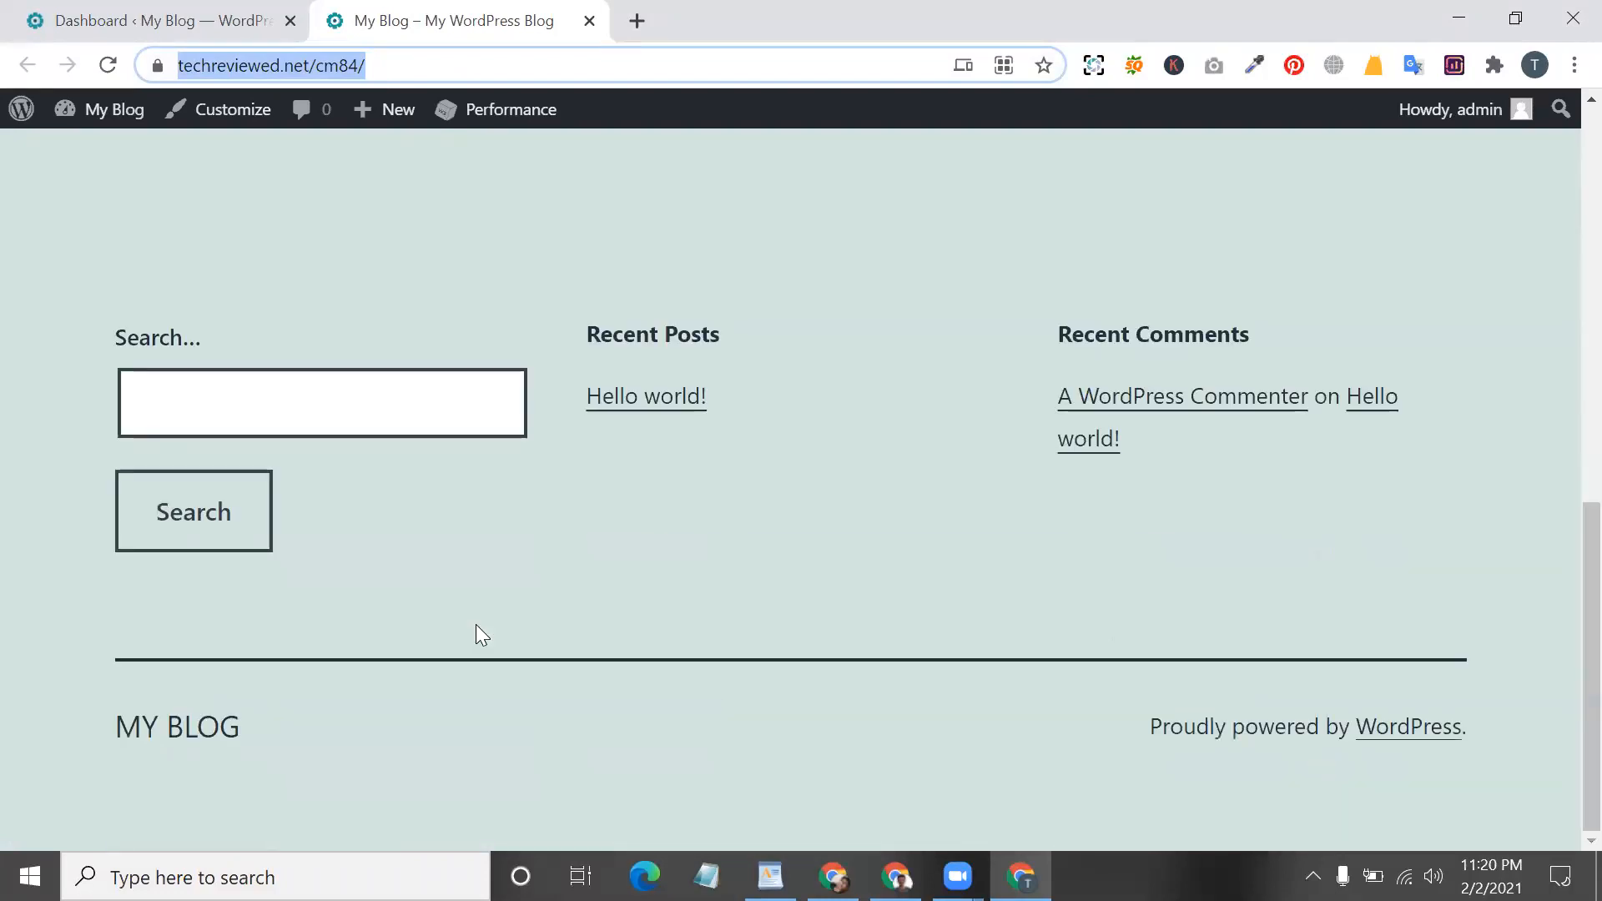
scroll(477, 626, up, 10)
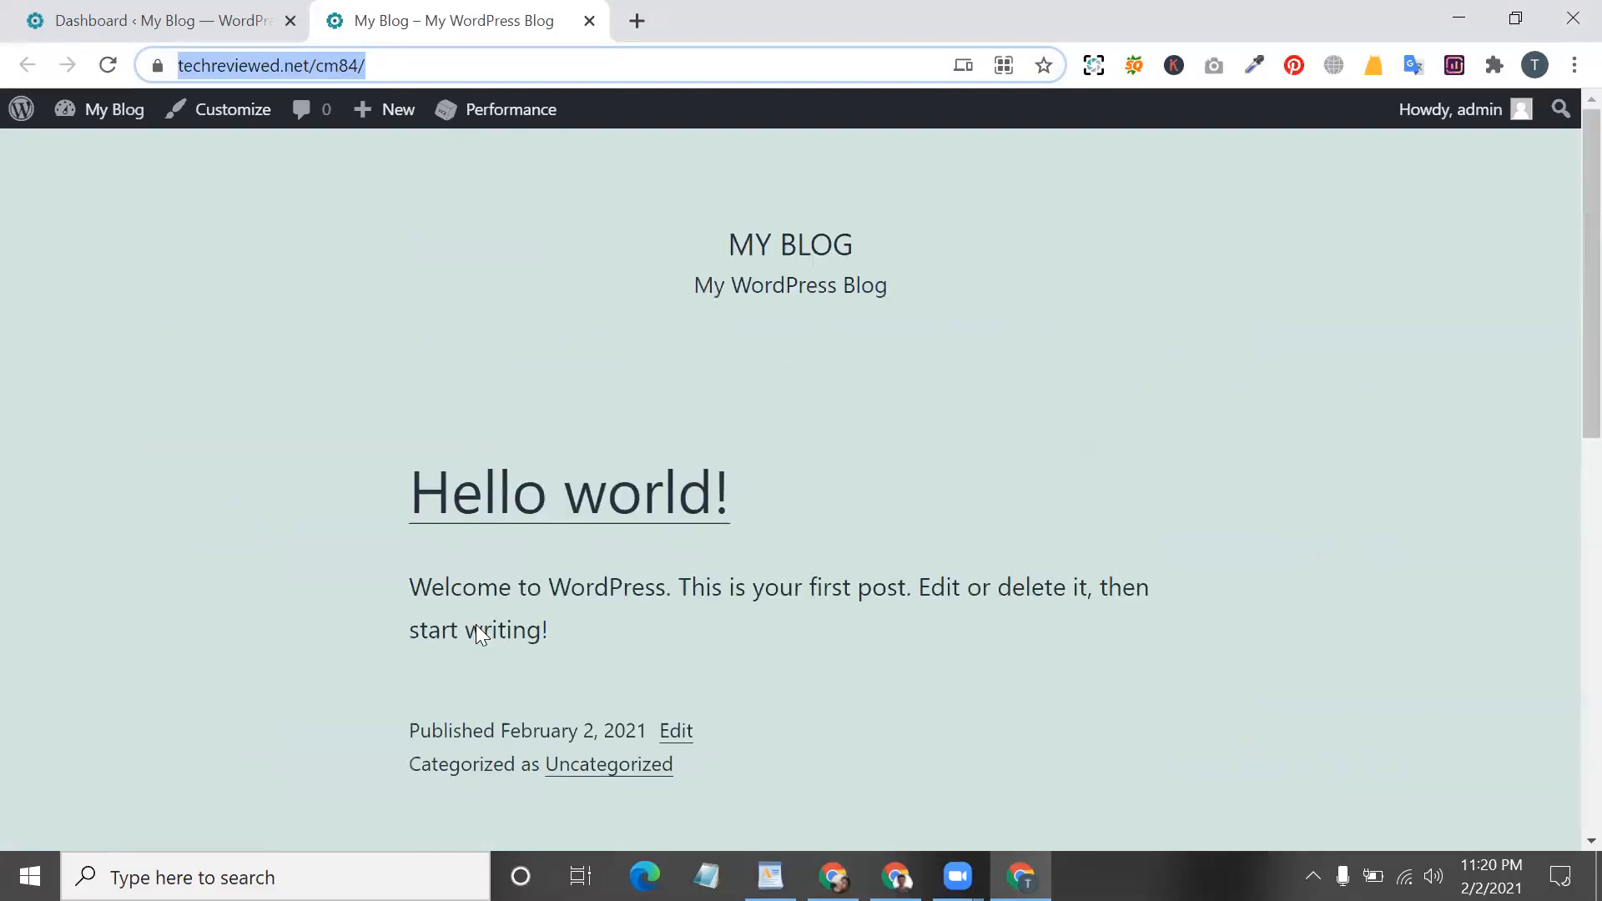
triple_click(791, 268)
scroll(628, 566, down, 3)
scroll(627, 566, up, 3)
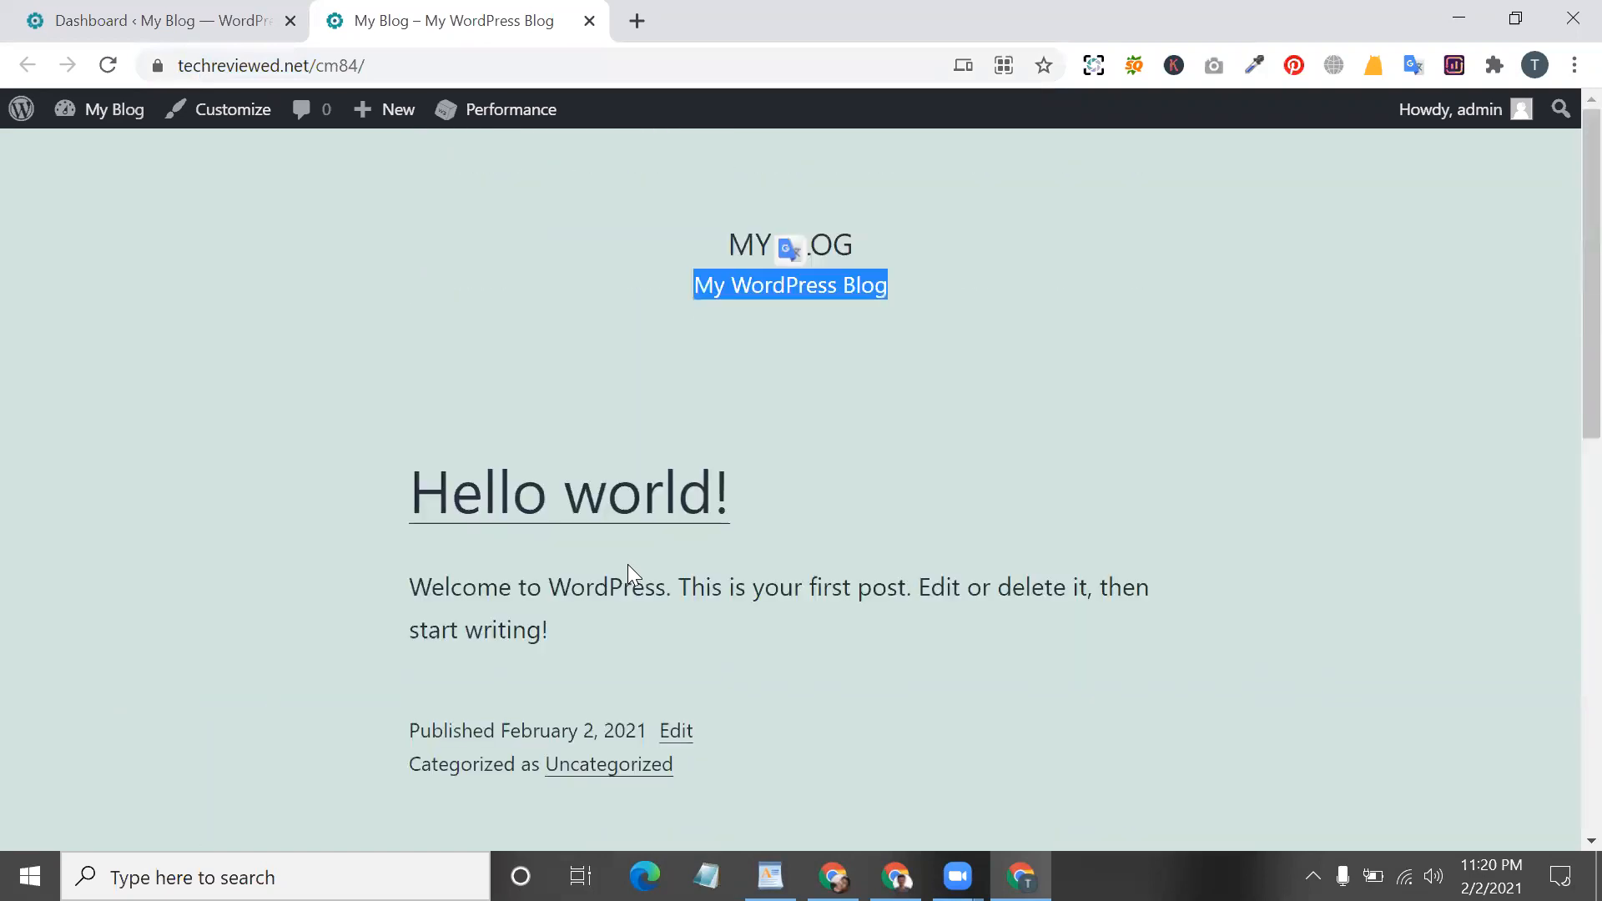
- Open the comments management page from the dashboard in a new tab and close the live site's tab
click(239, 11)
mouse_move(255, 126)
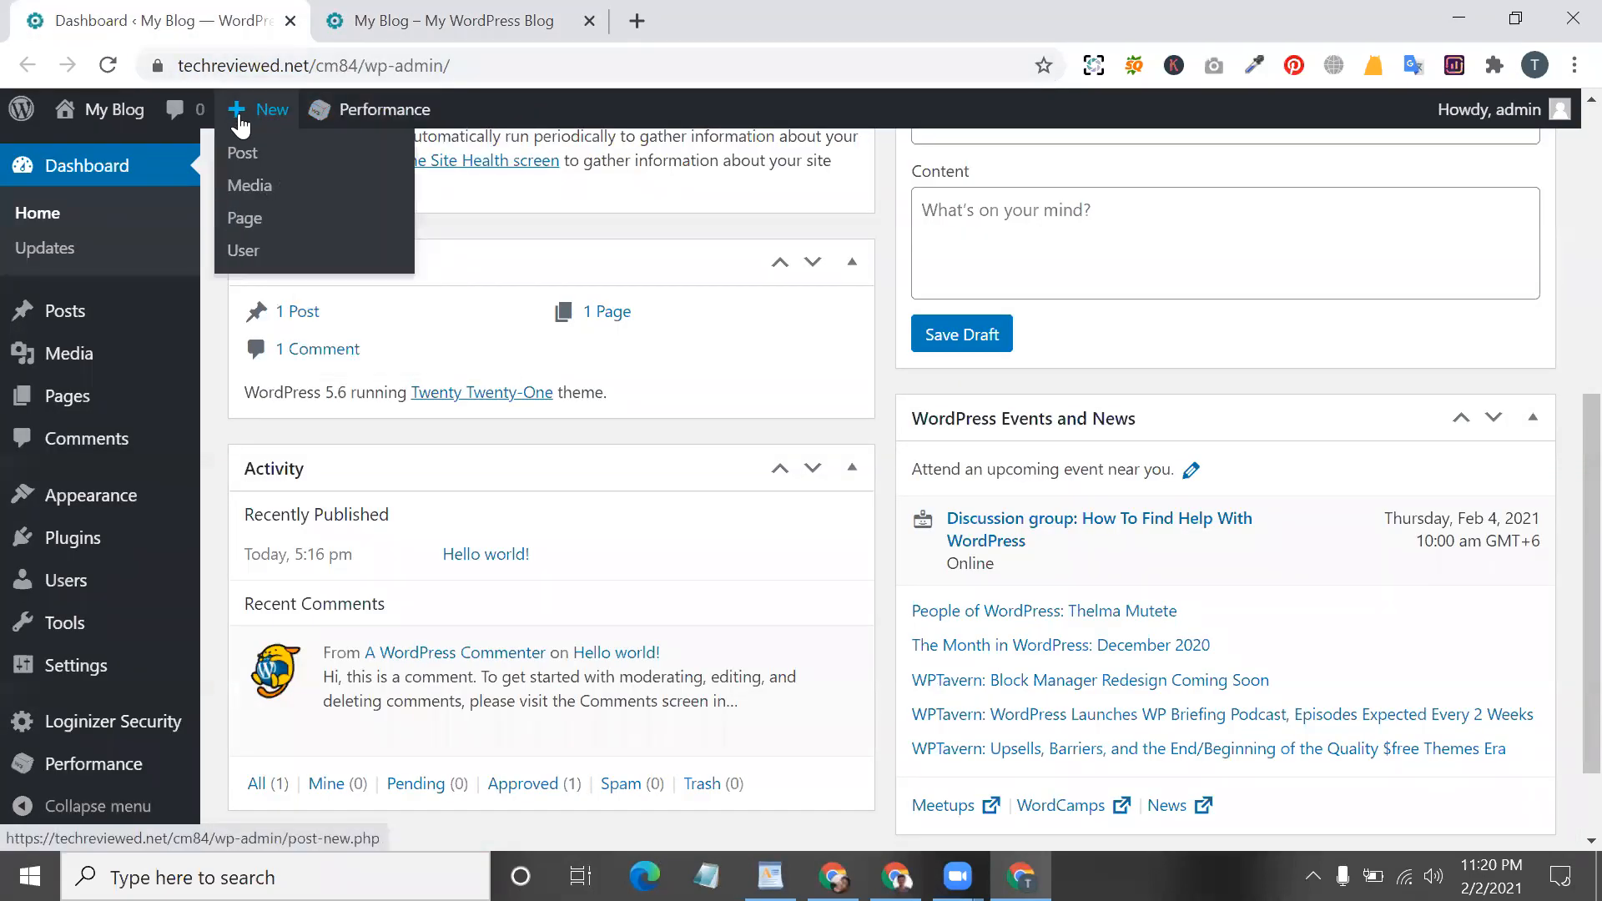
right_click(184, 107)
click(300, 127)
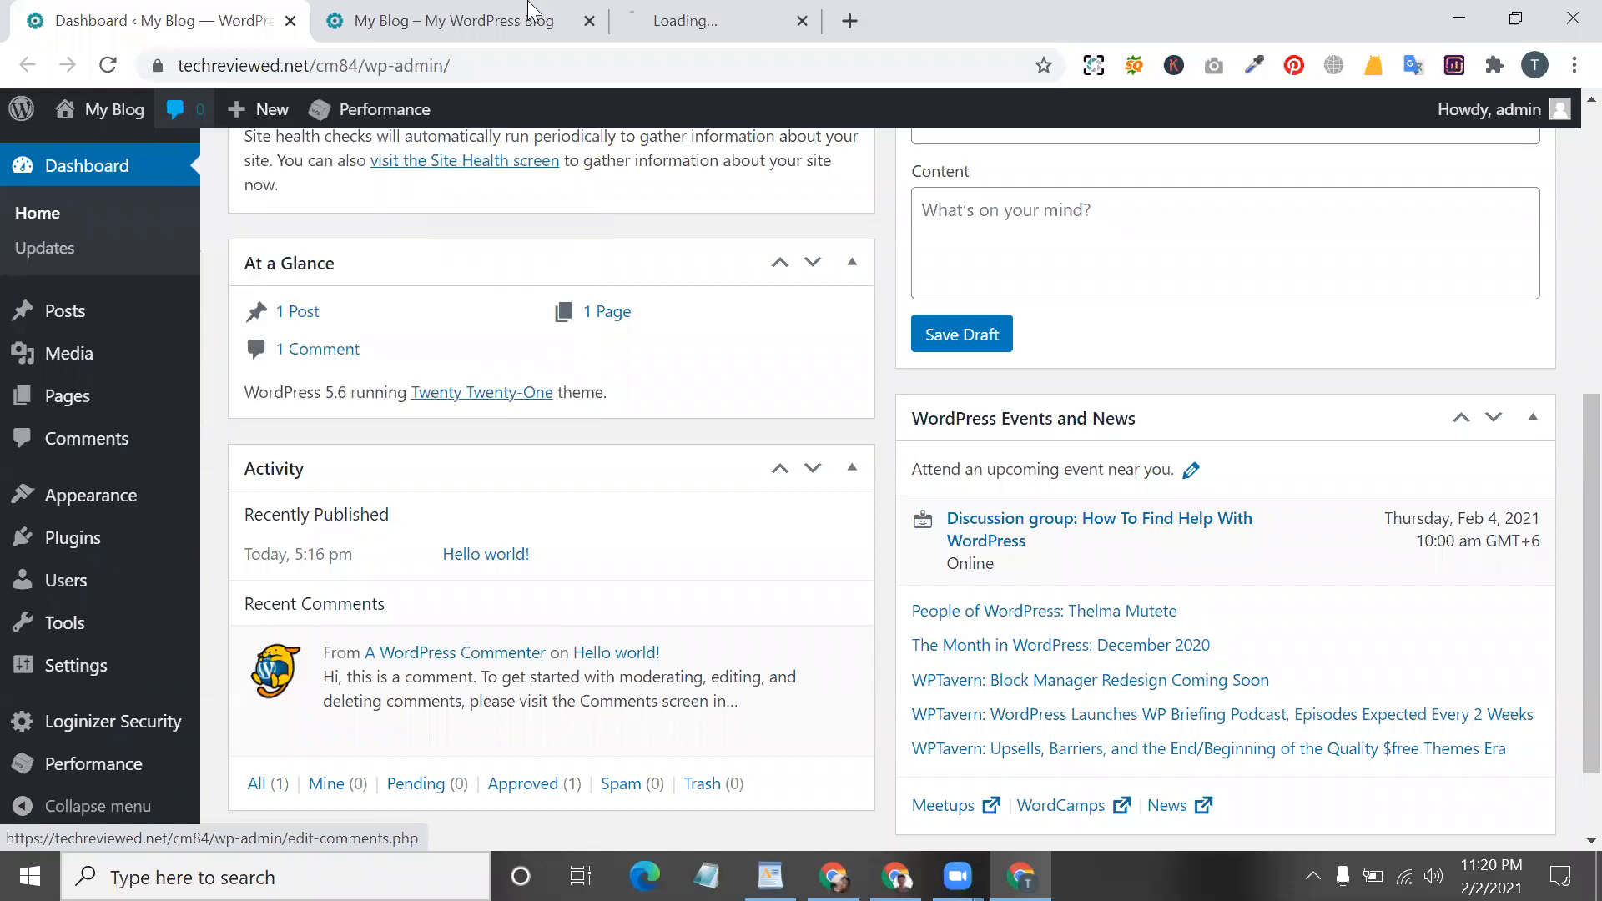
click(734, 21)
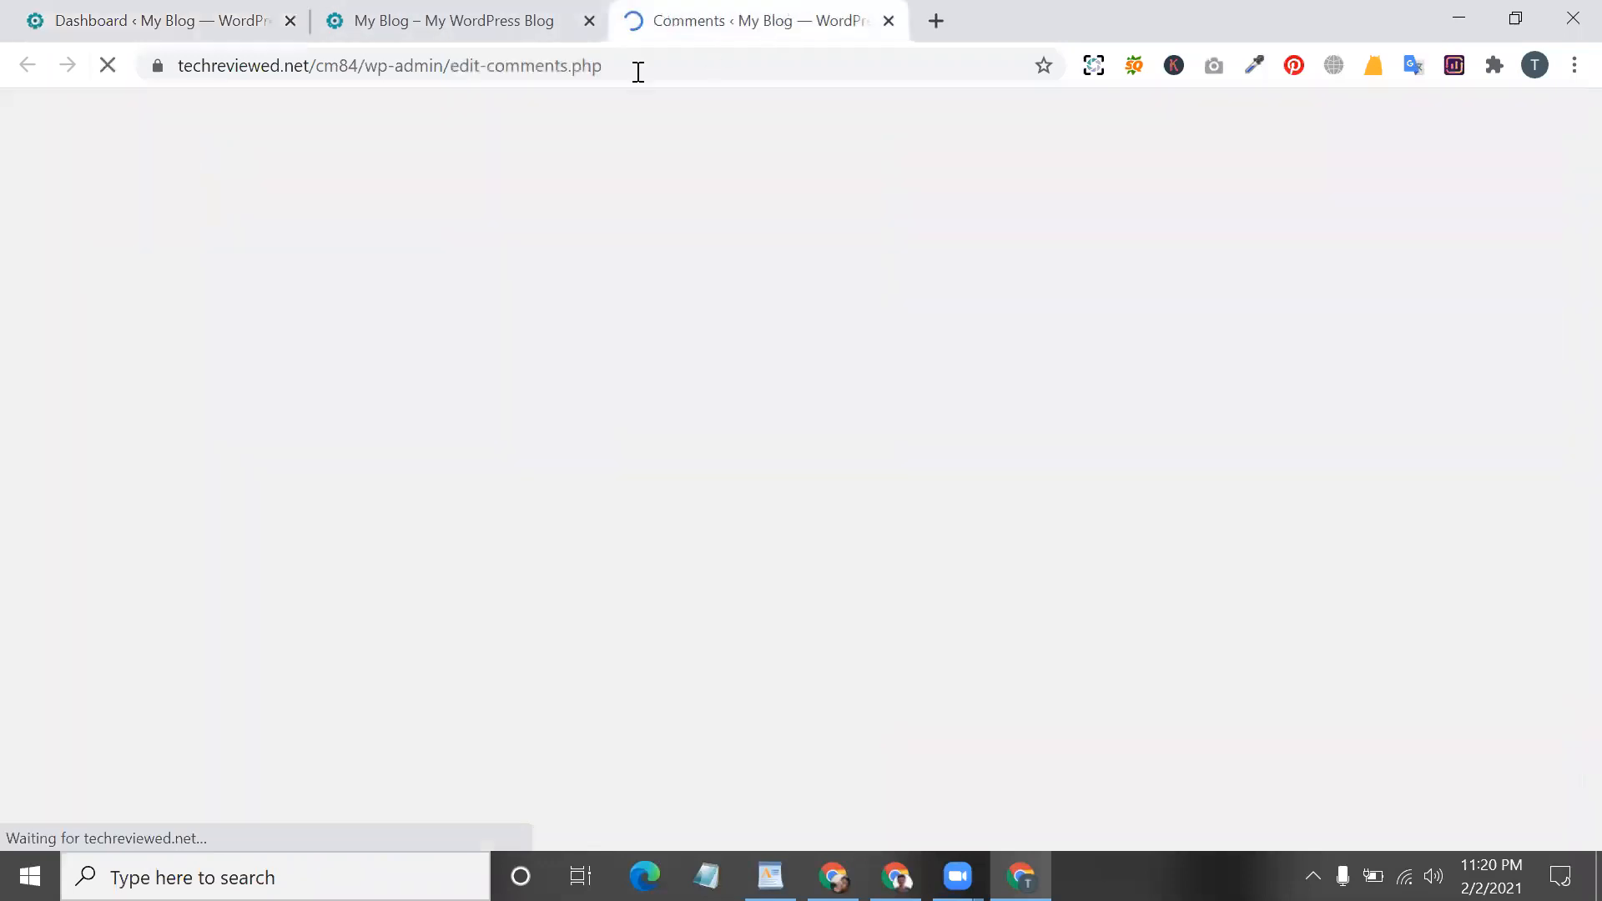
click(590, 21)
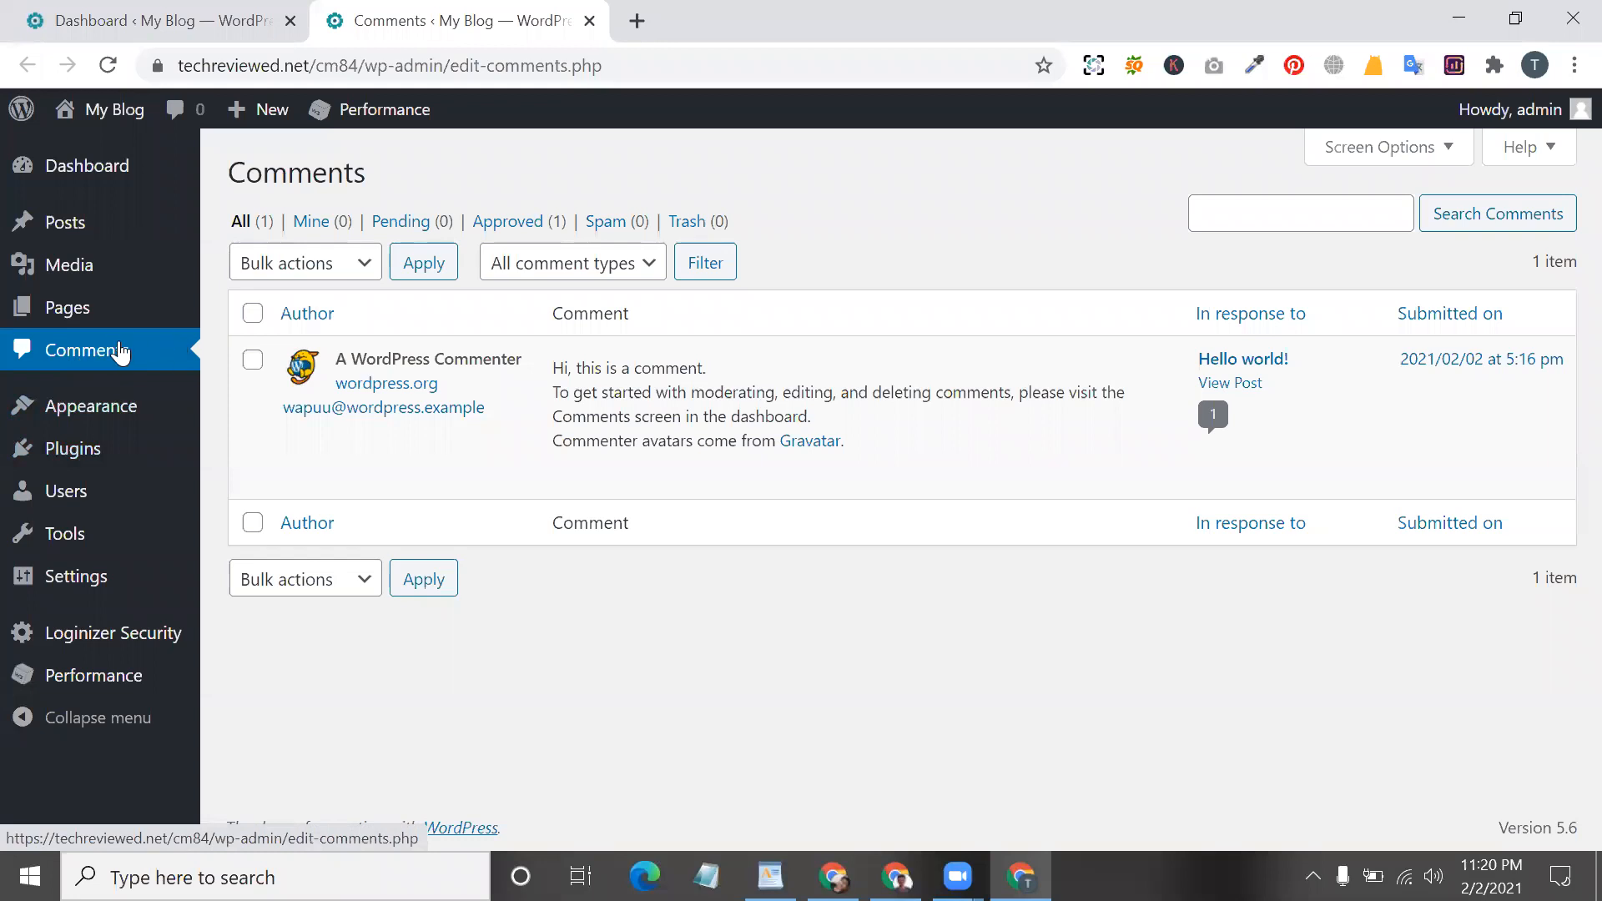
- Return to the dashboard tab and examine the Performance options for purging caches, general settings and extensions
click(250, 18)
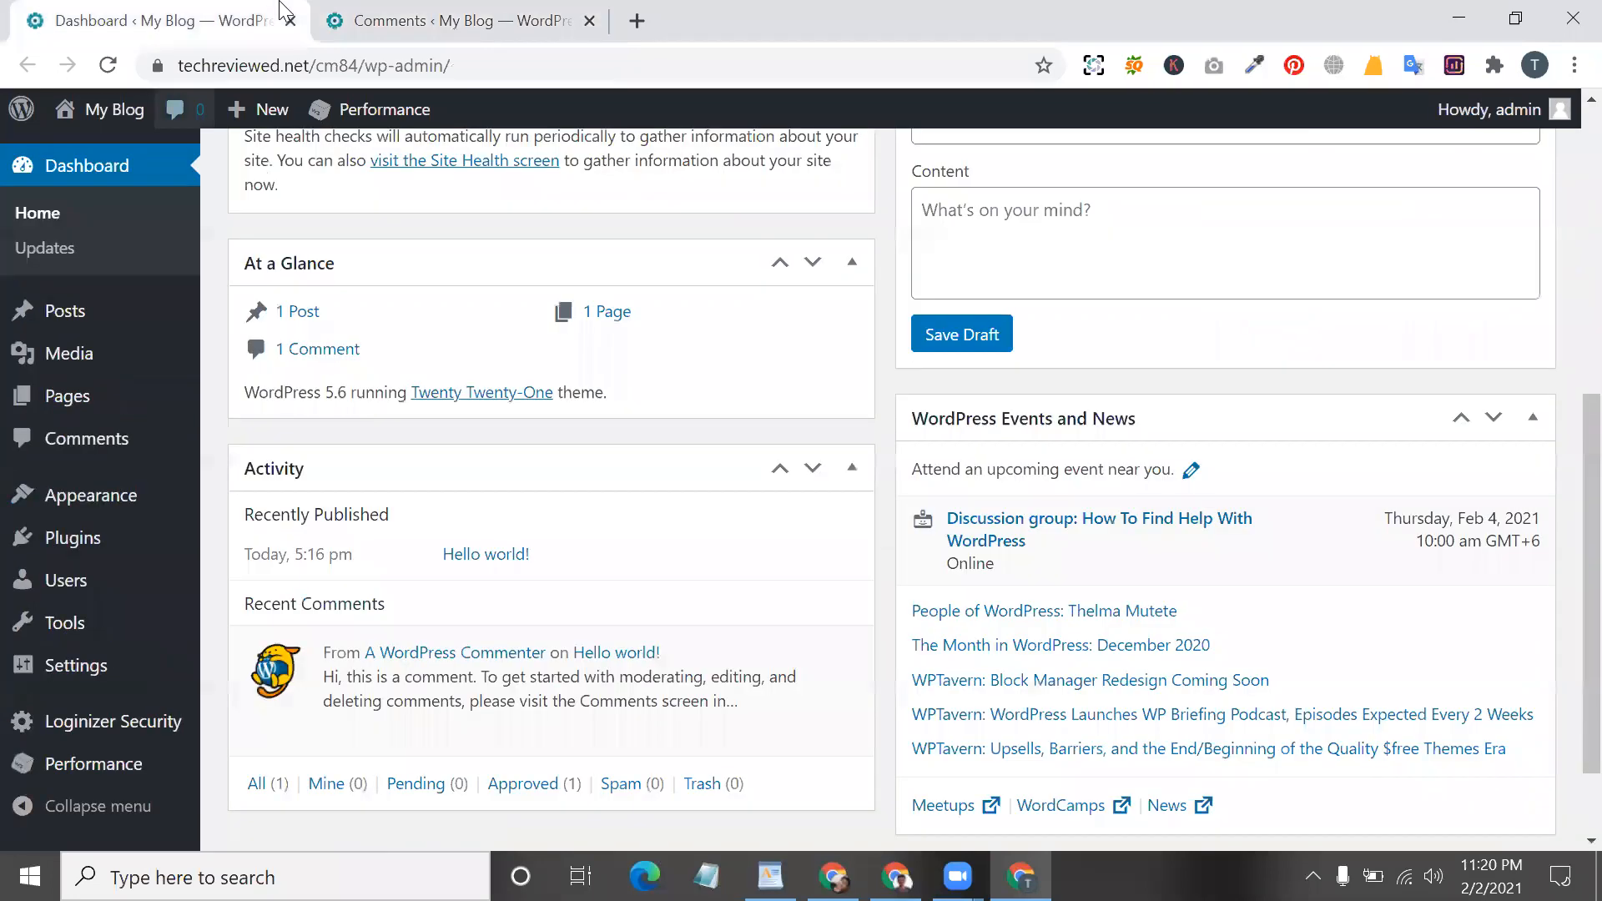
mouse_move(377, 106)
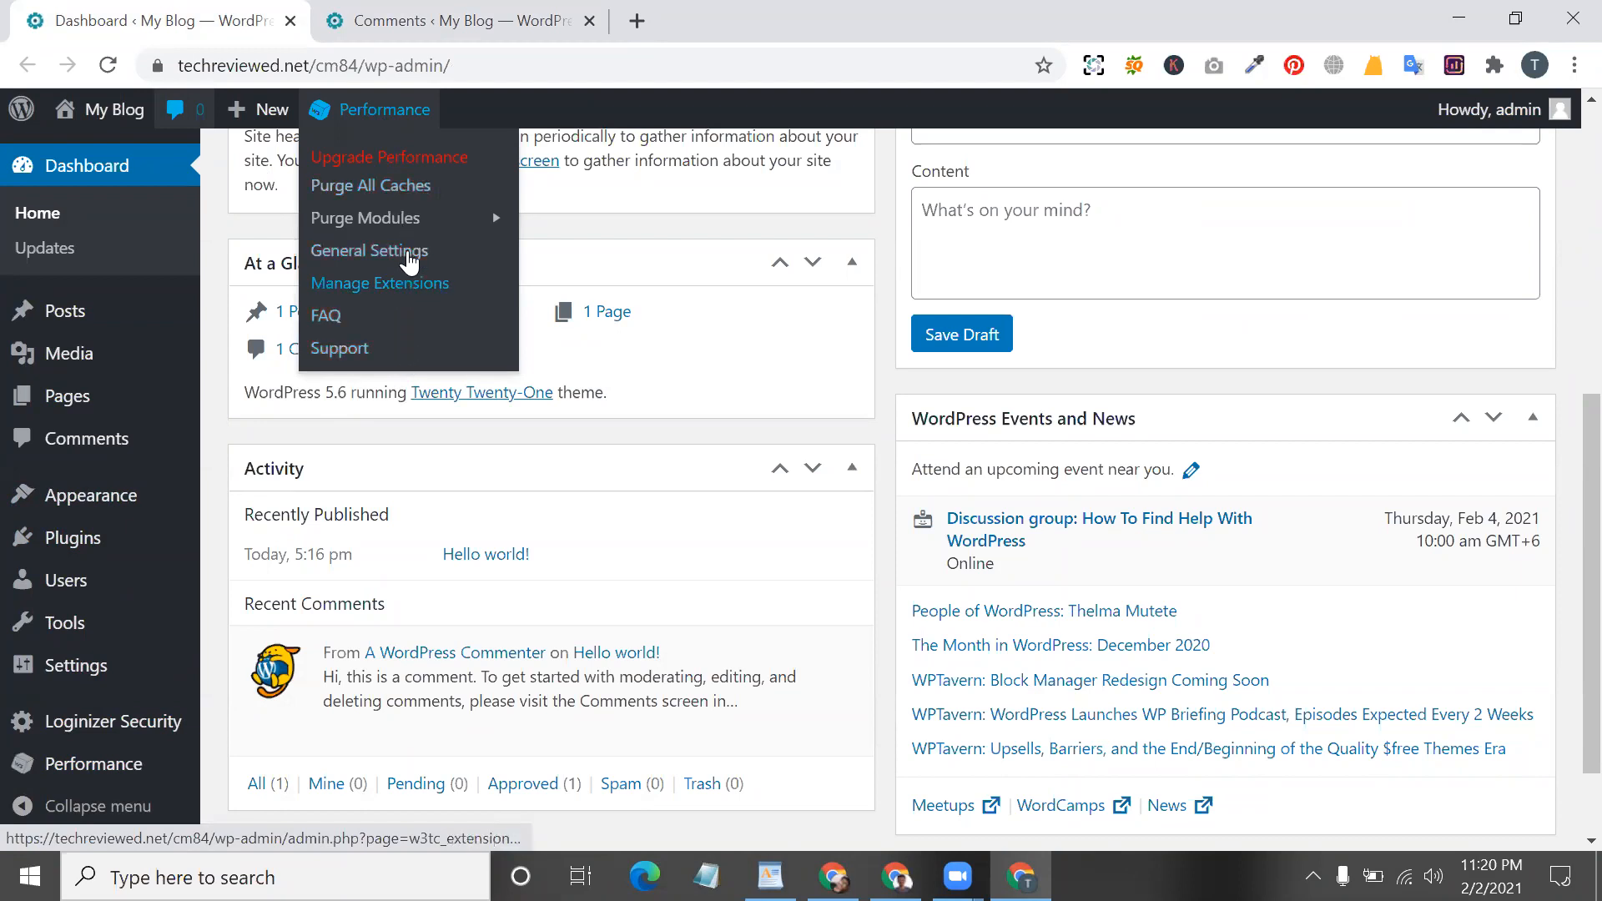
mouse_move(422, 222)
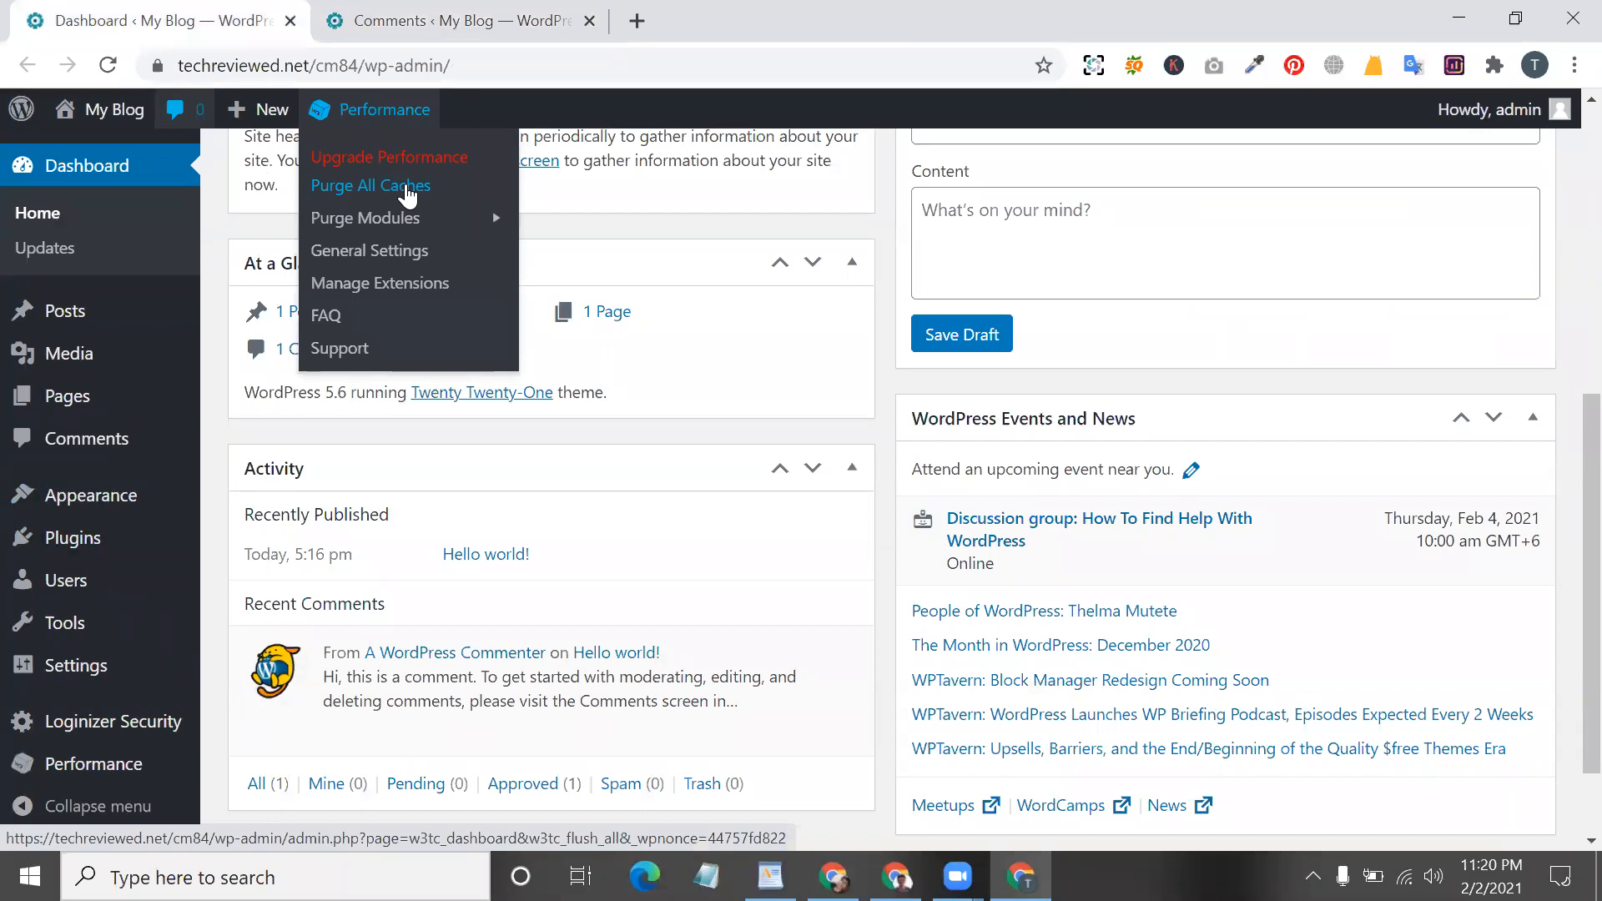
mouse_move(354, 223)
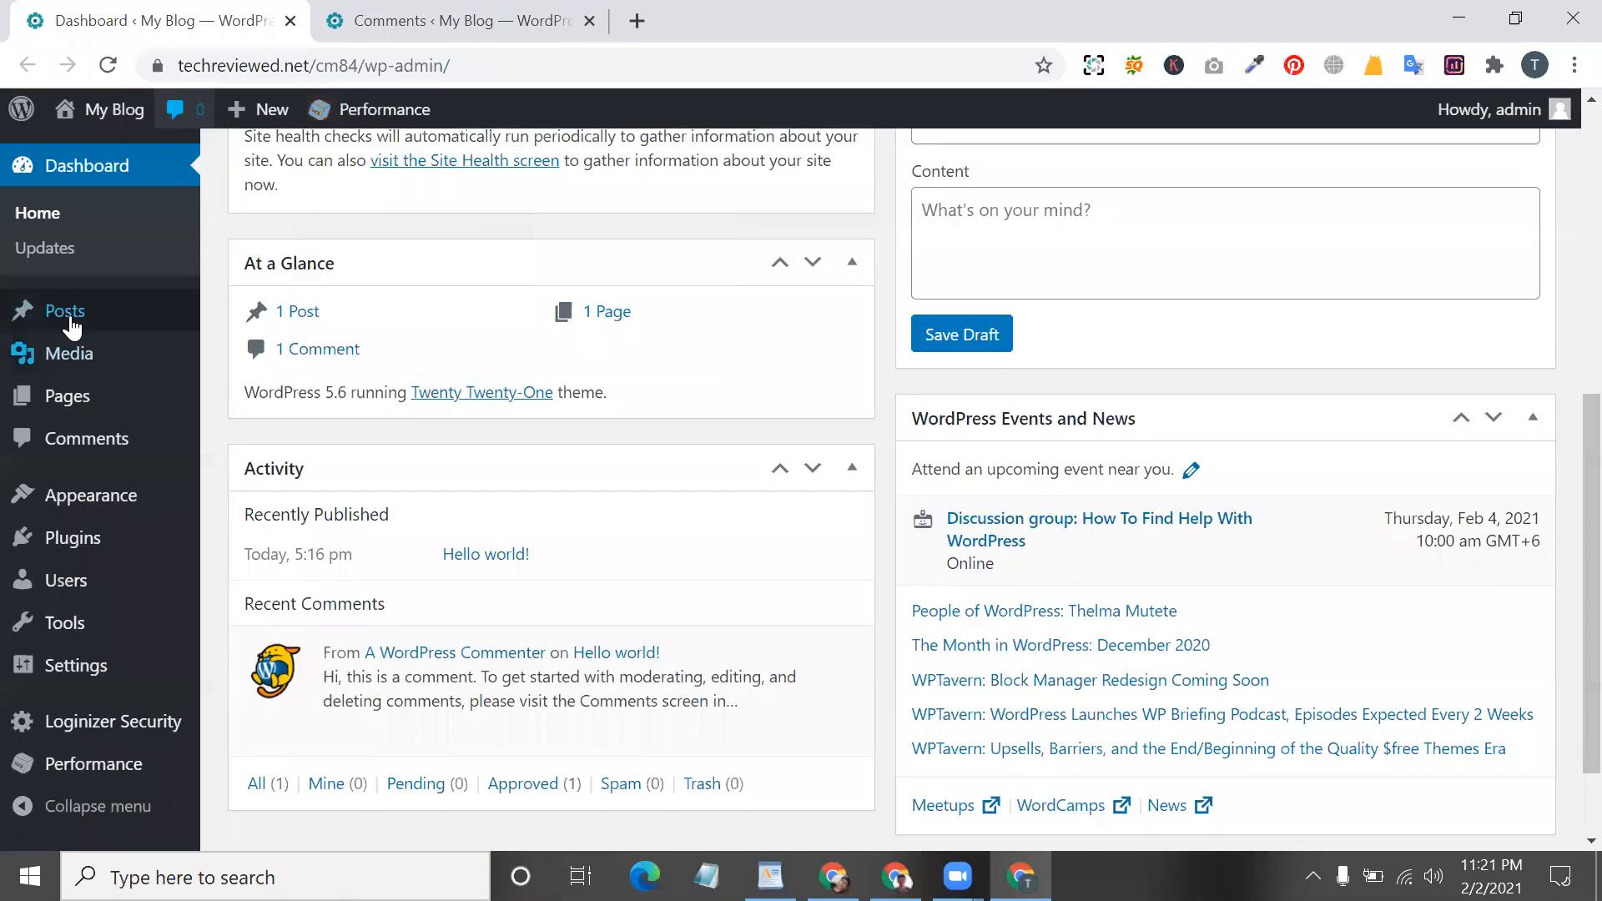
- Open the dashboard home and examine its welcome area, site health, activity, quick draft and news widgets
click(96, 171)
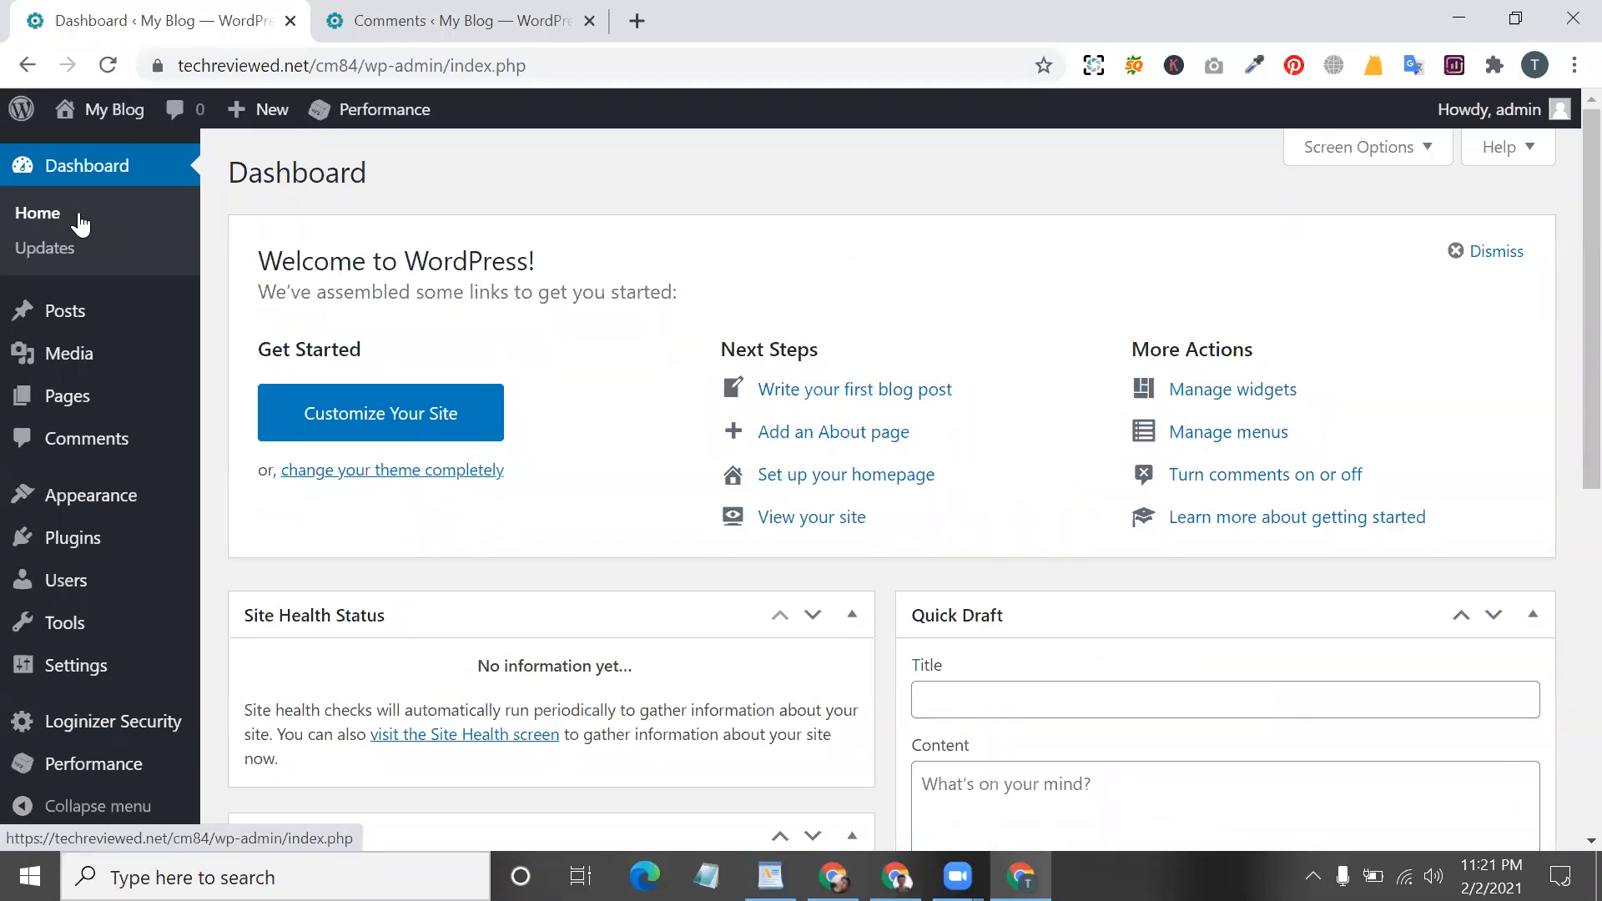
scroll(394, 387, down, 2)
scroll(623, 551, down, 6)
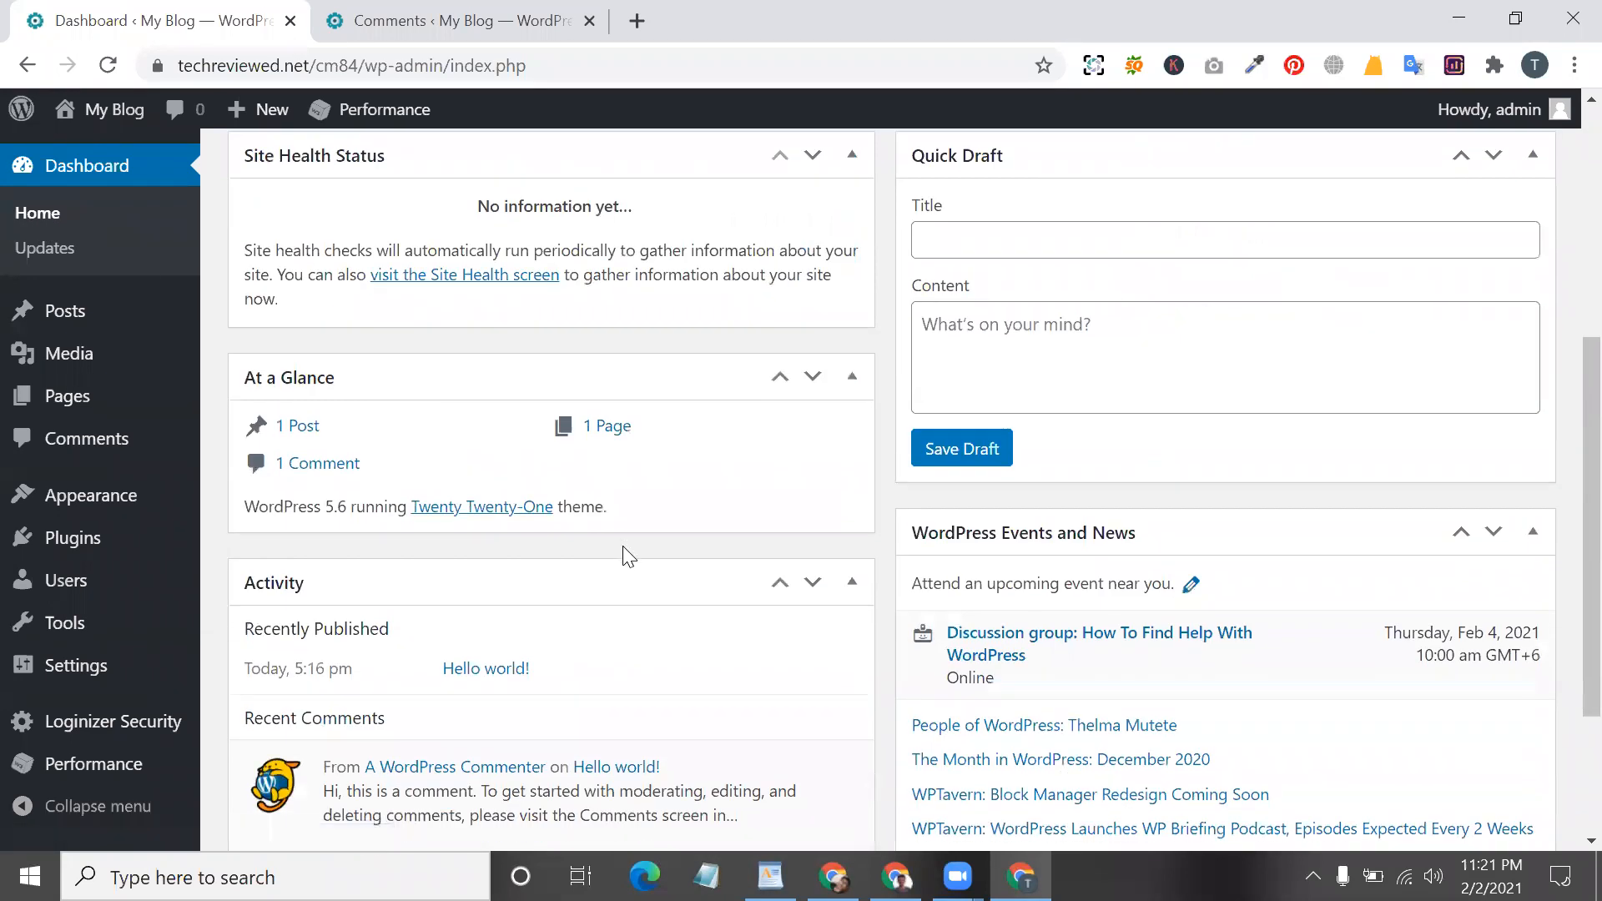
scroll(623, 551, up, 7)
scroll(624, 557, up, 1)
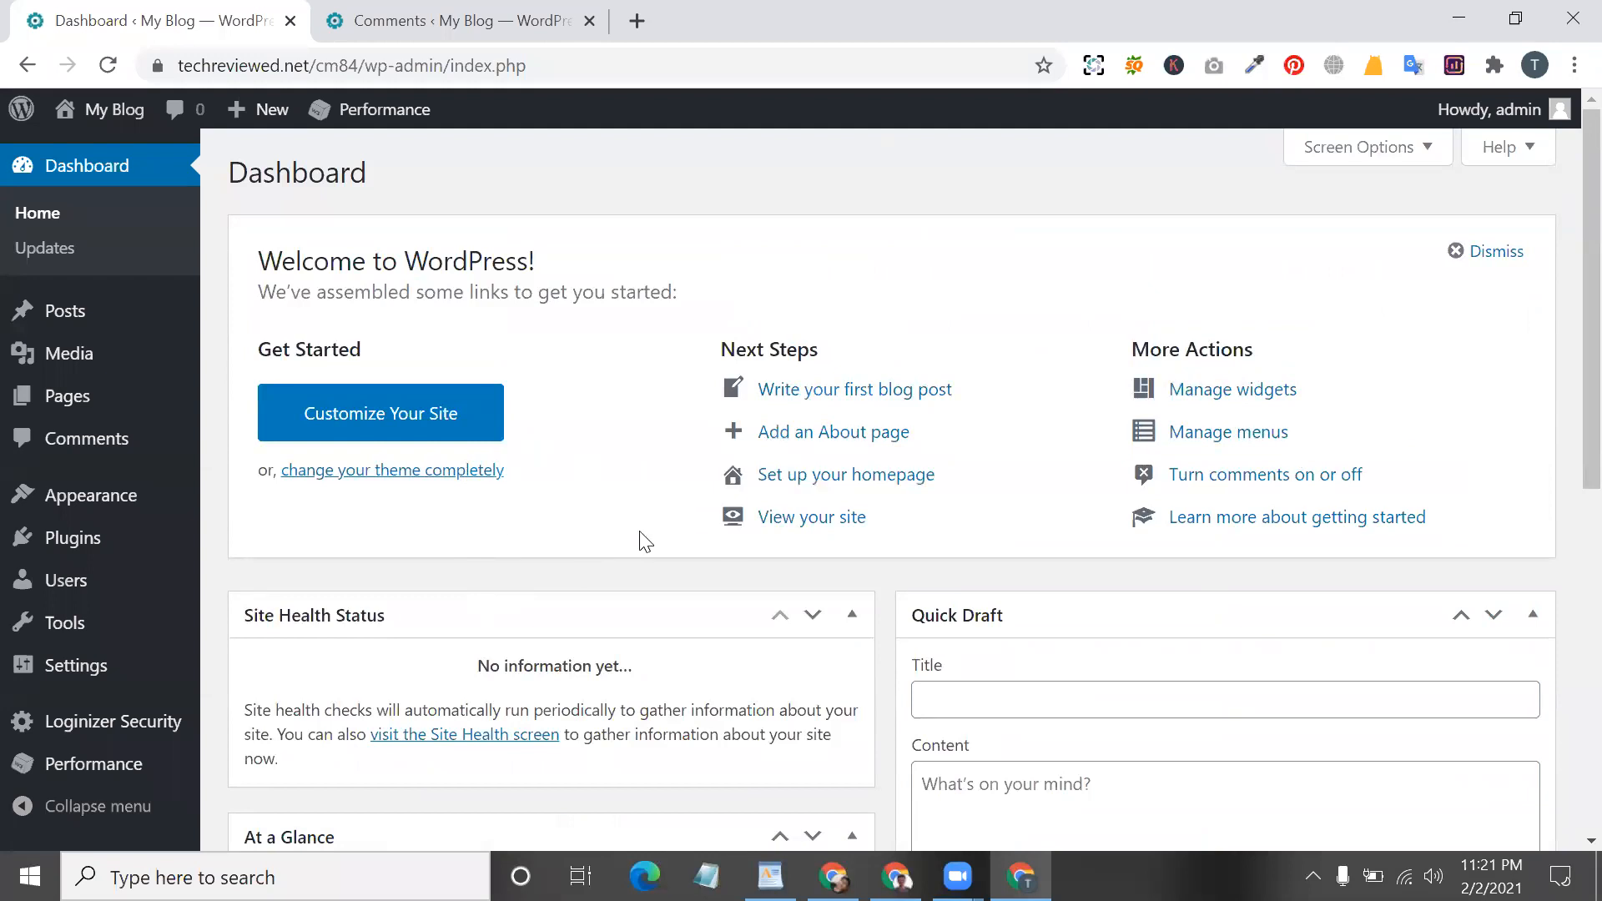
scroll(548, 642, down, 6)
scroll(551, 648, up, 6)
- Update the W3 Total Cache plugin to version 2.1.0 from the WordPress updates page and go to the plugins page
click(75, 254)
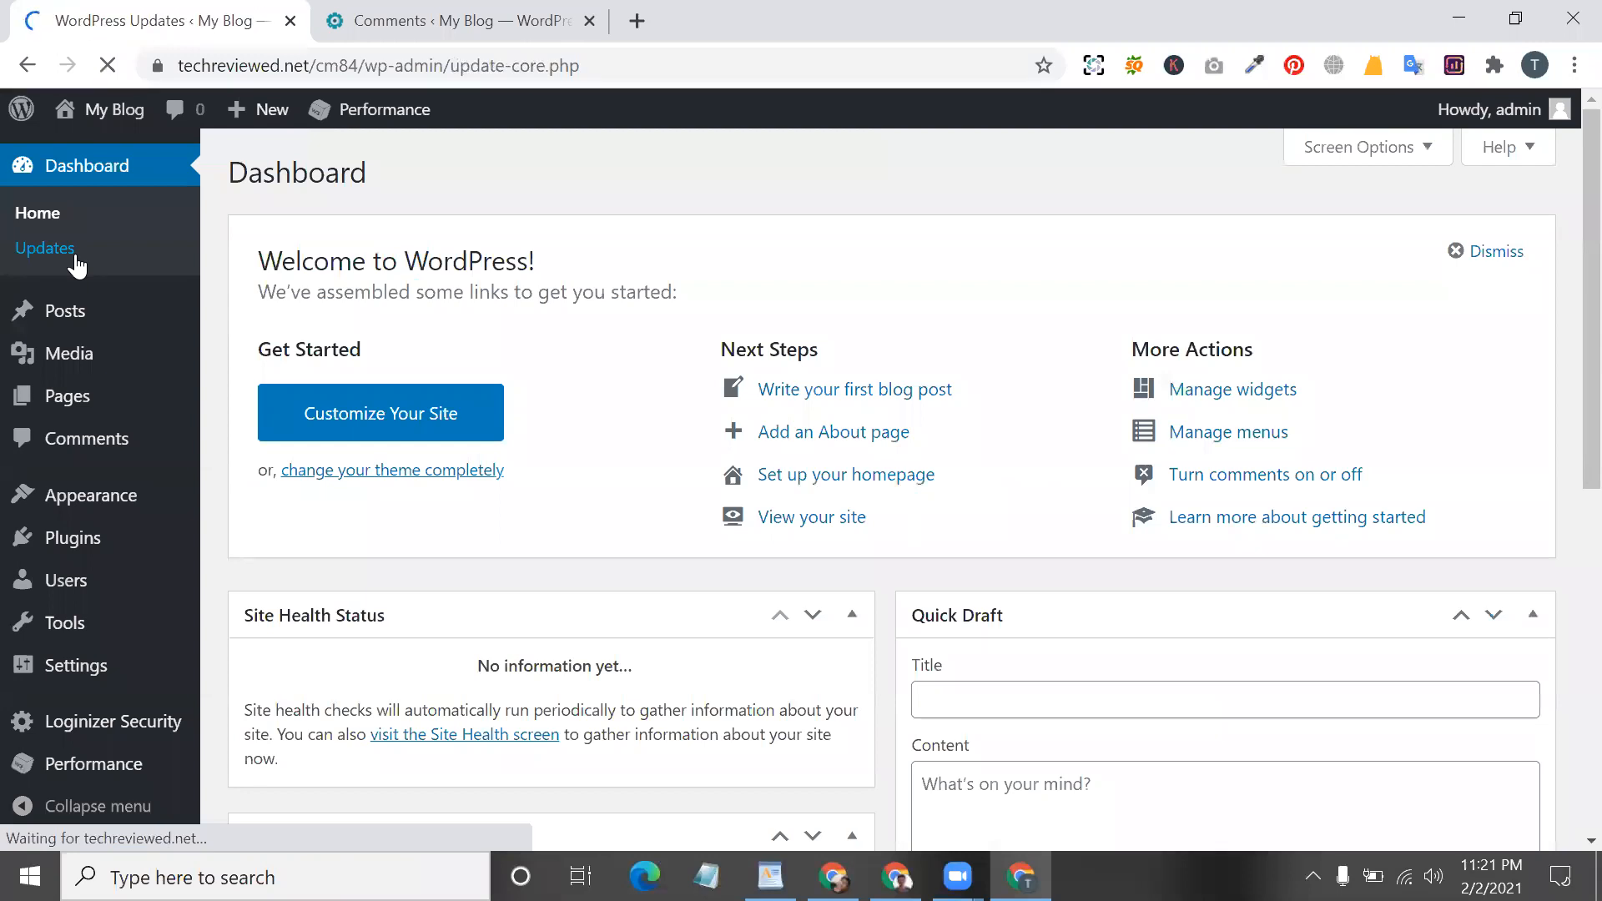
scroll(429, 479, down, 1)
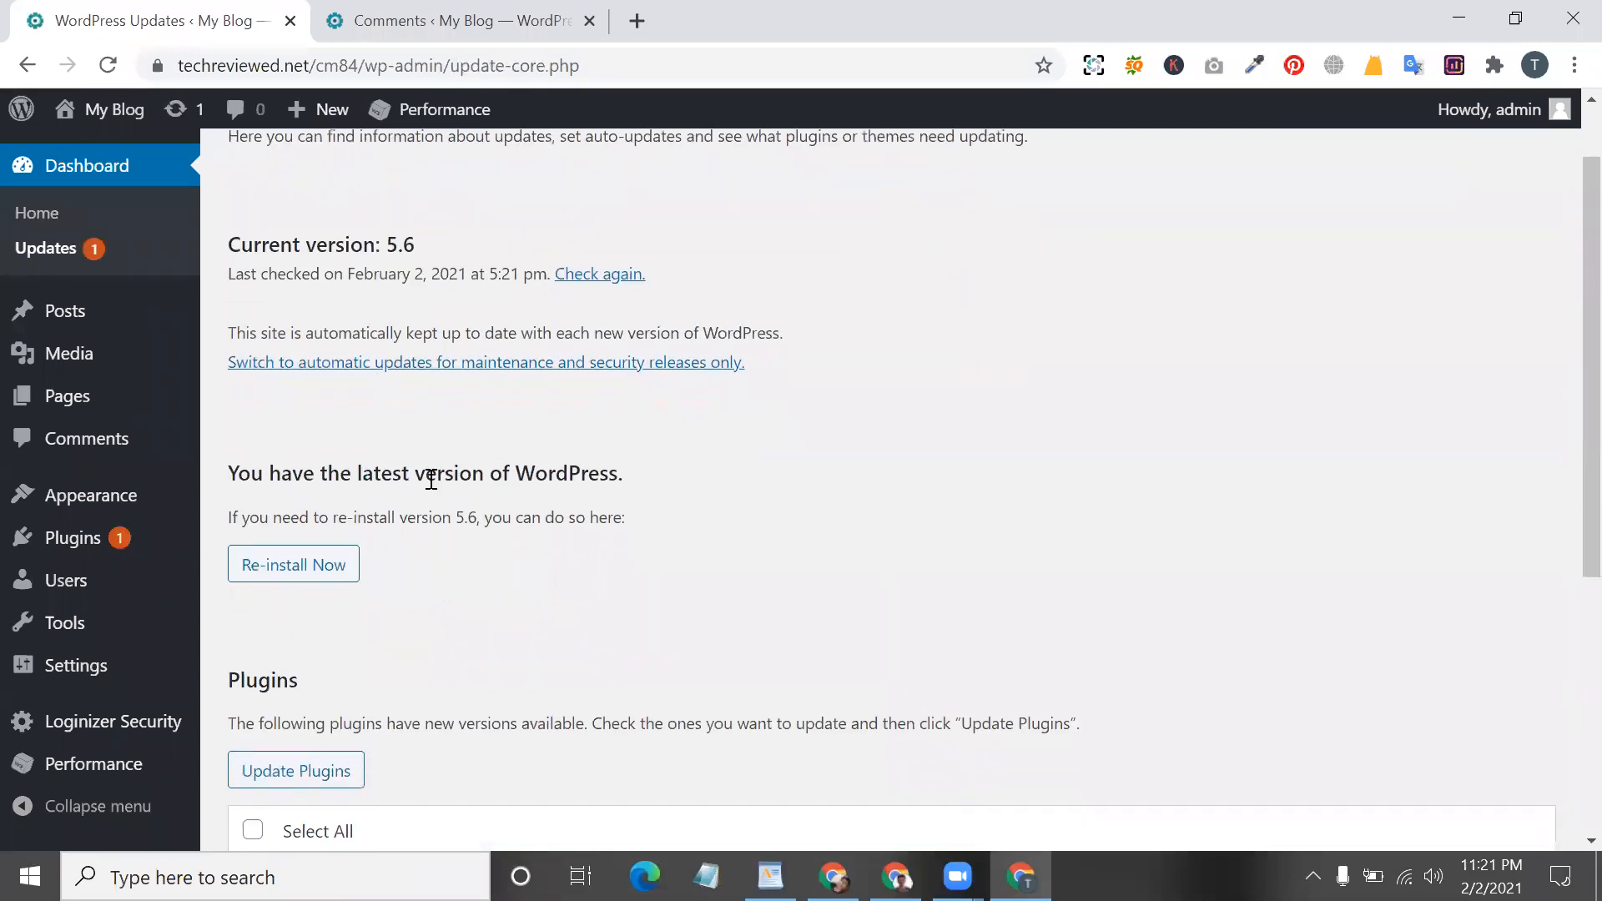
scroll(461, 538, down, 2)
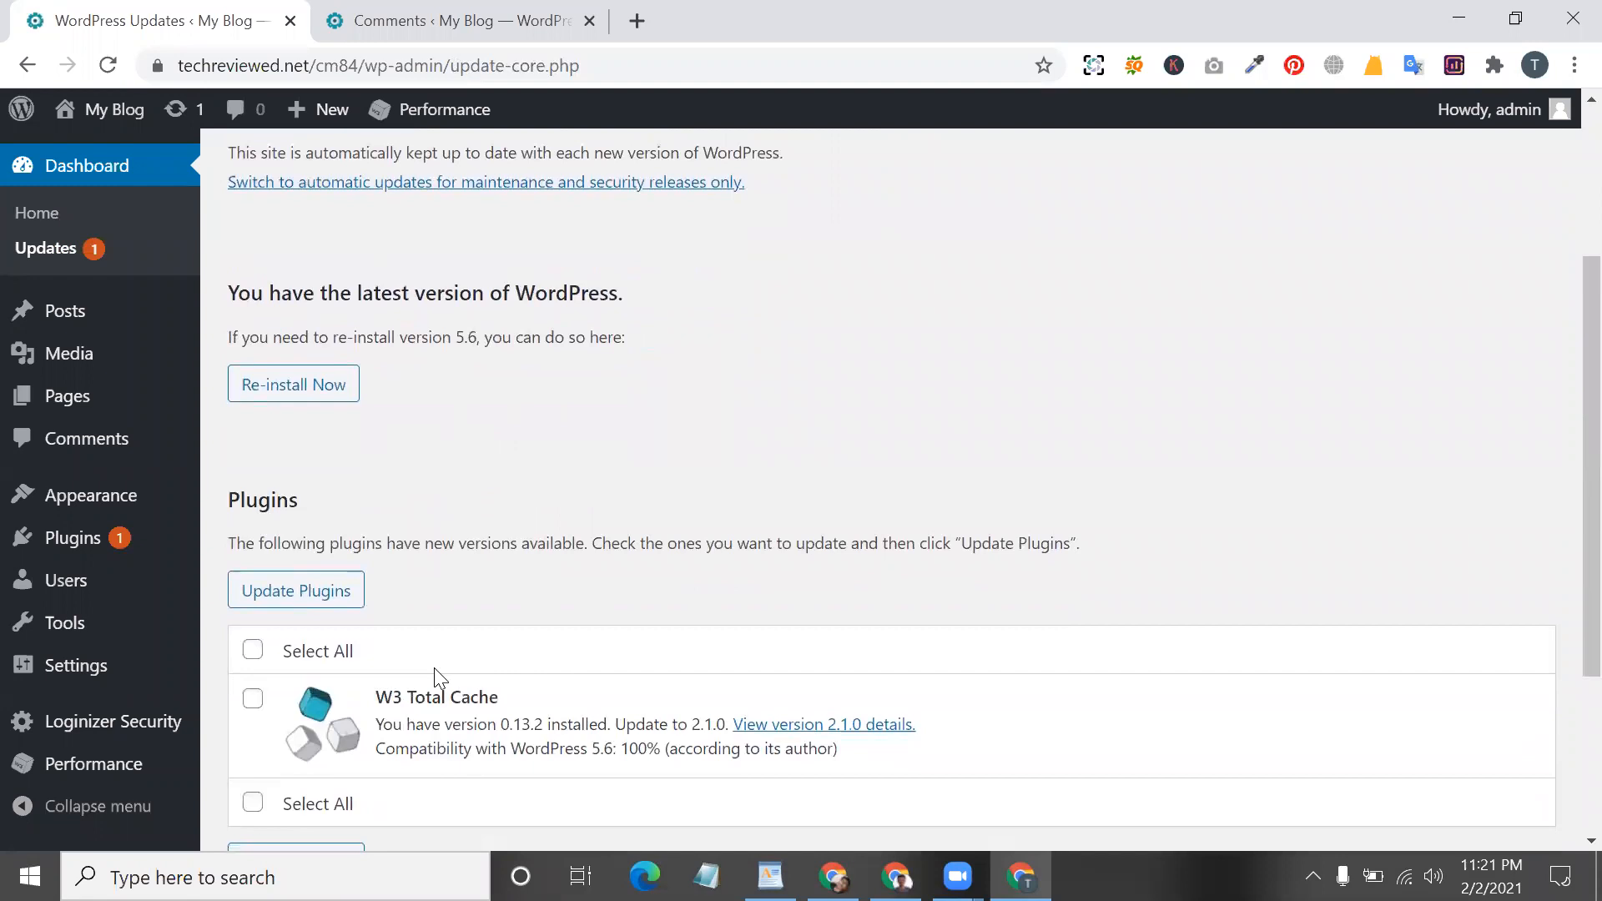
scroll(436, 680, down, 2)
click(253, 524)
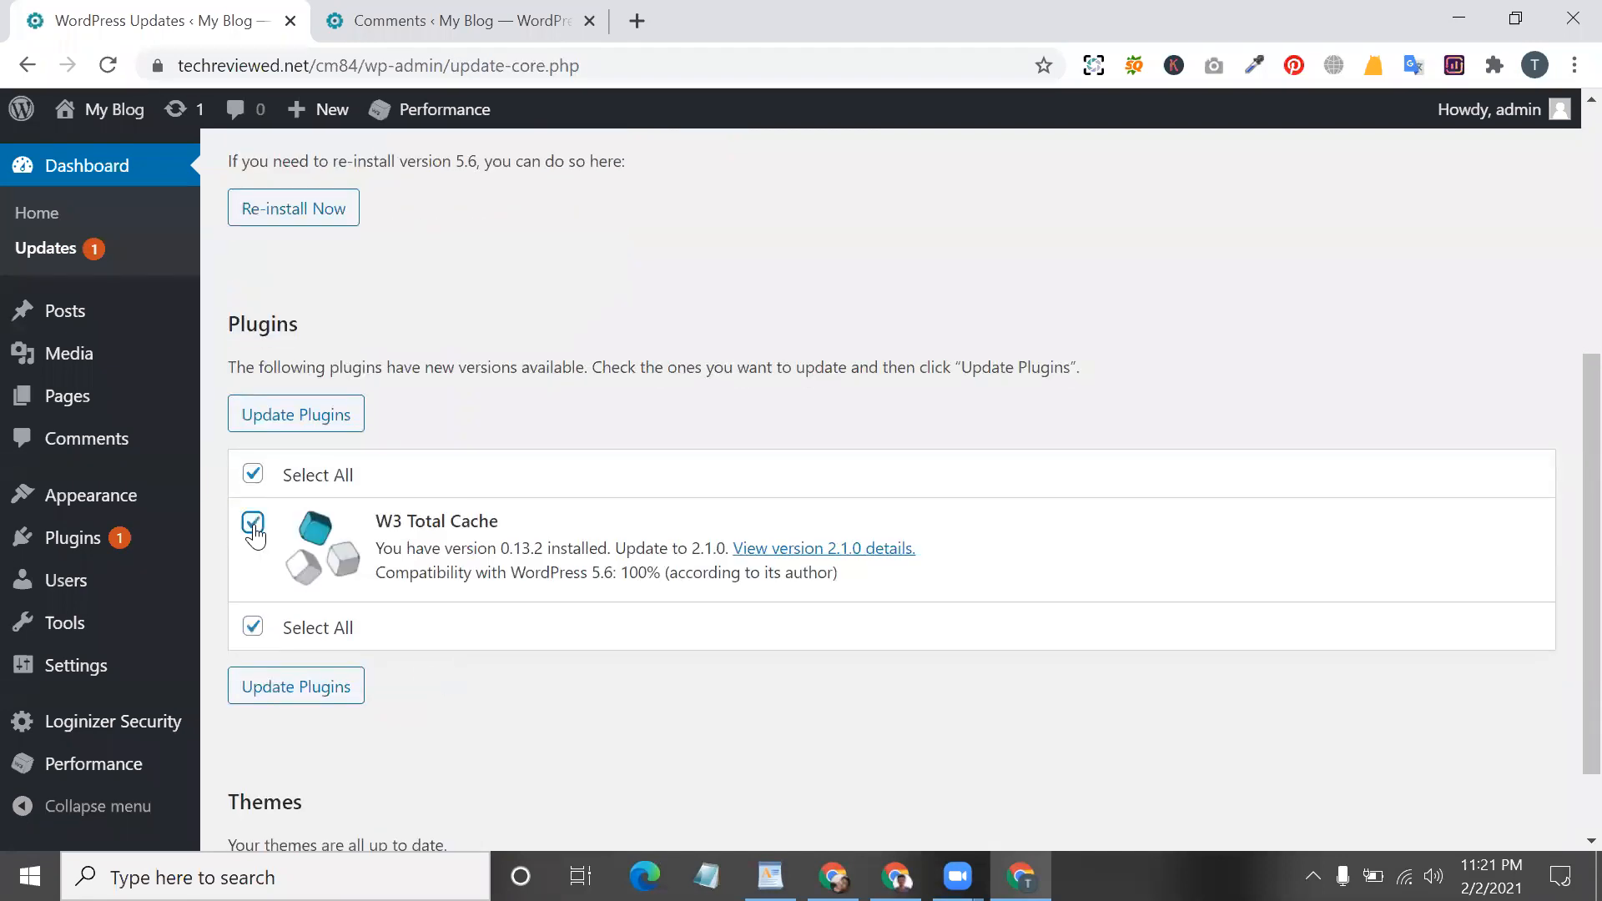
triple_click(616, 544)
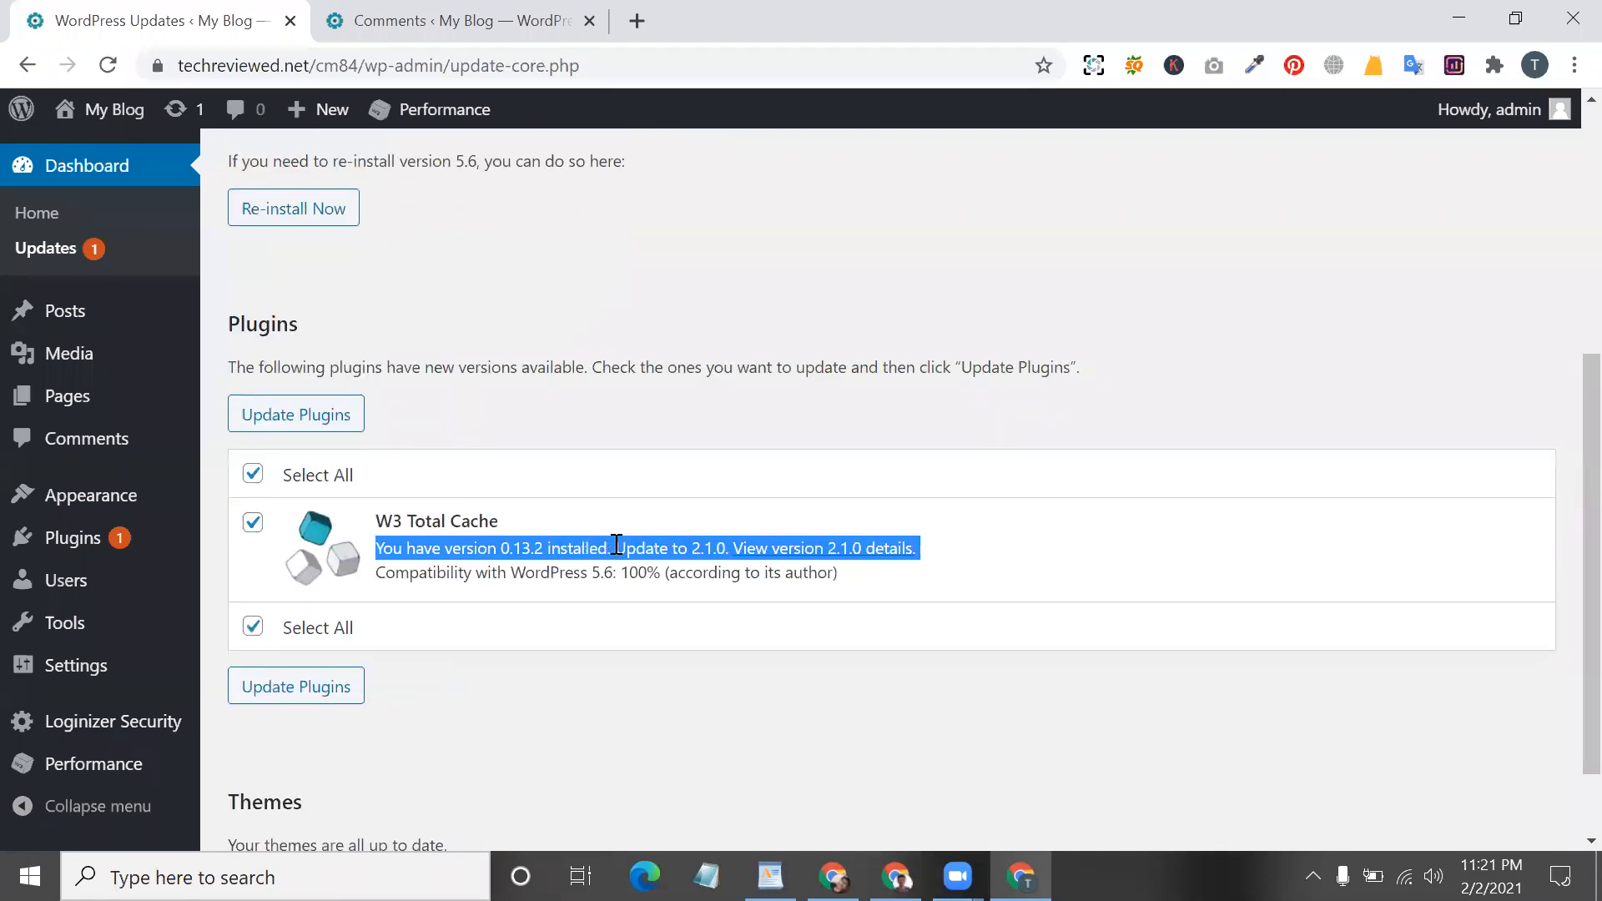
click(332, 426)
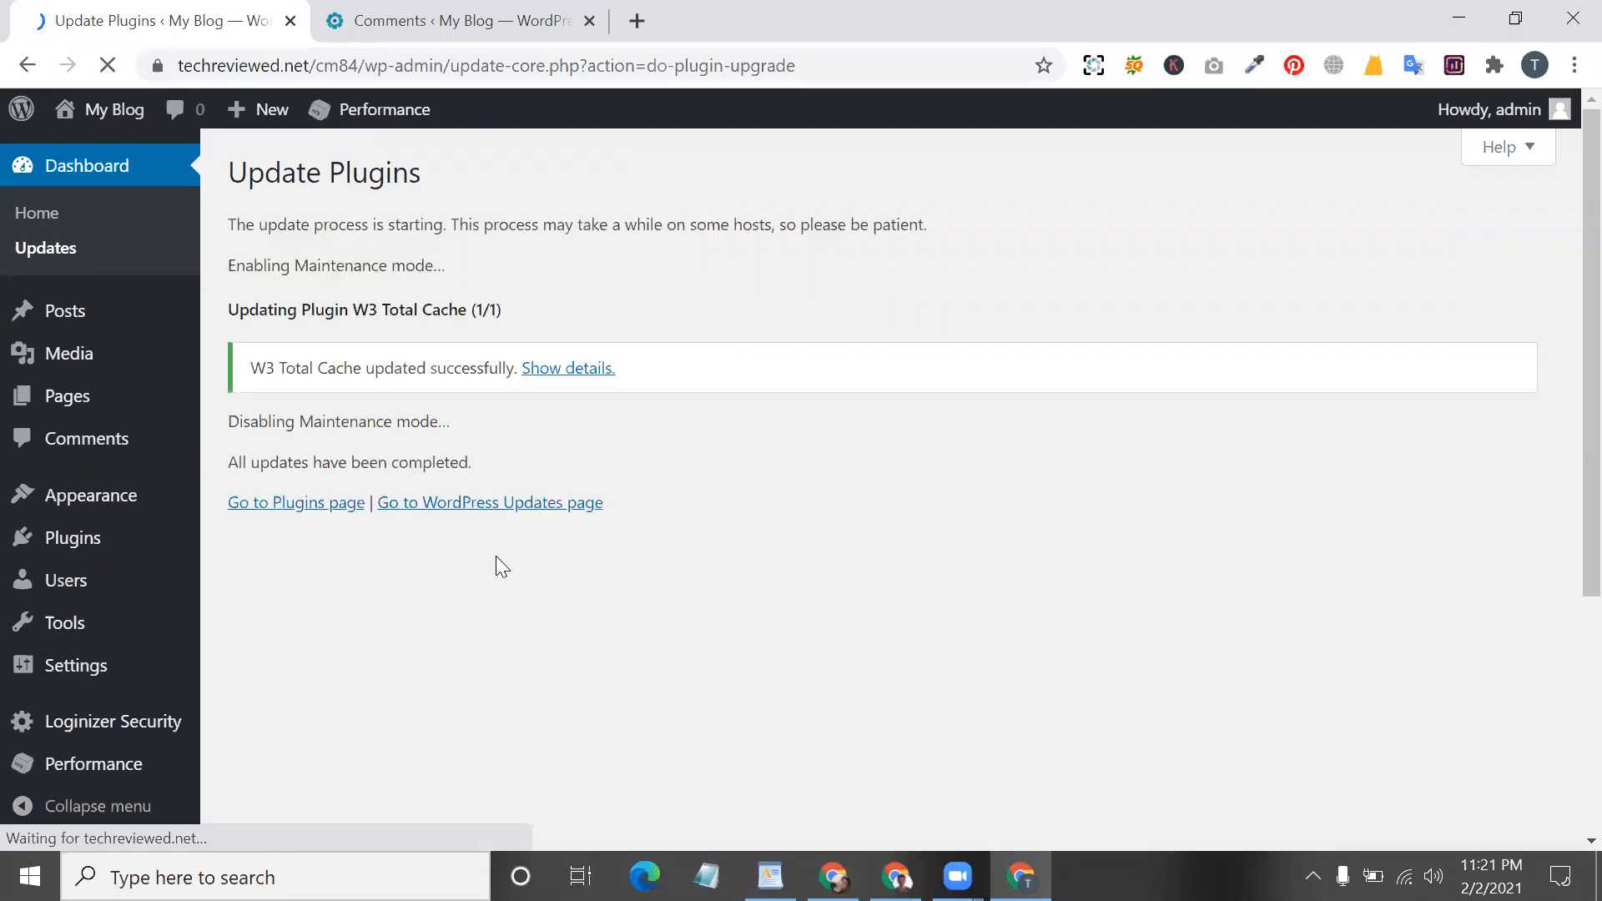
click(337, 518)
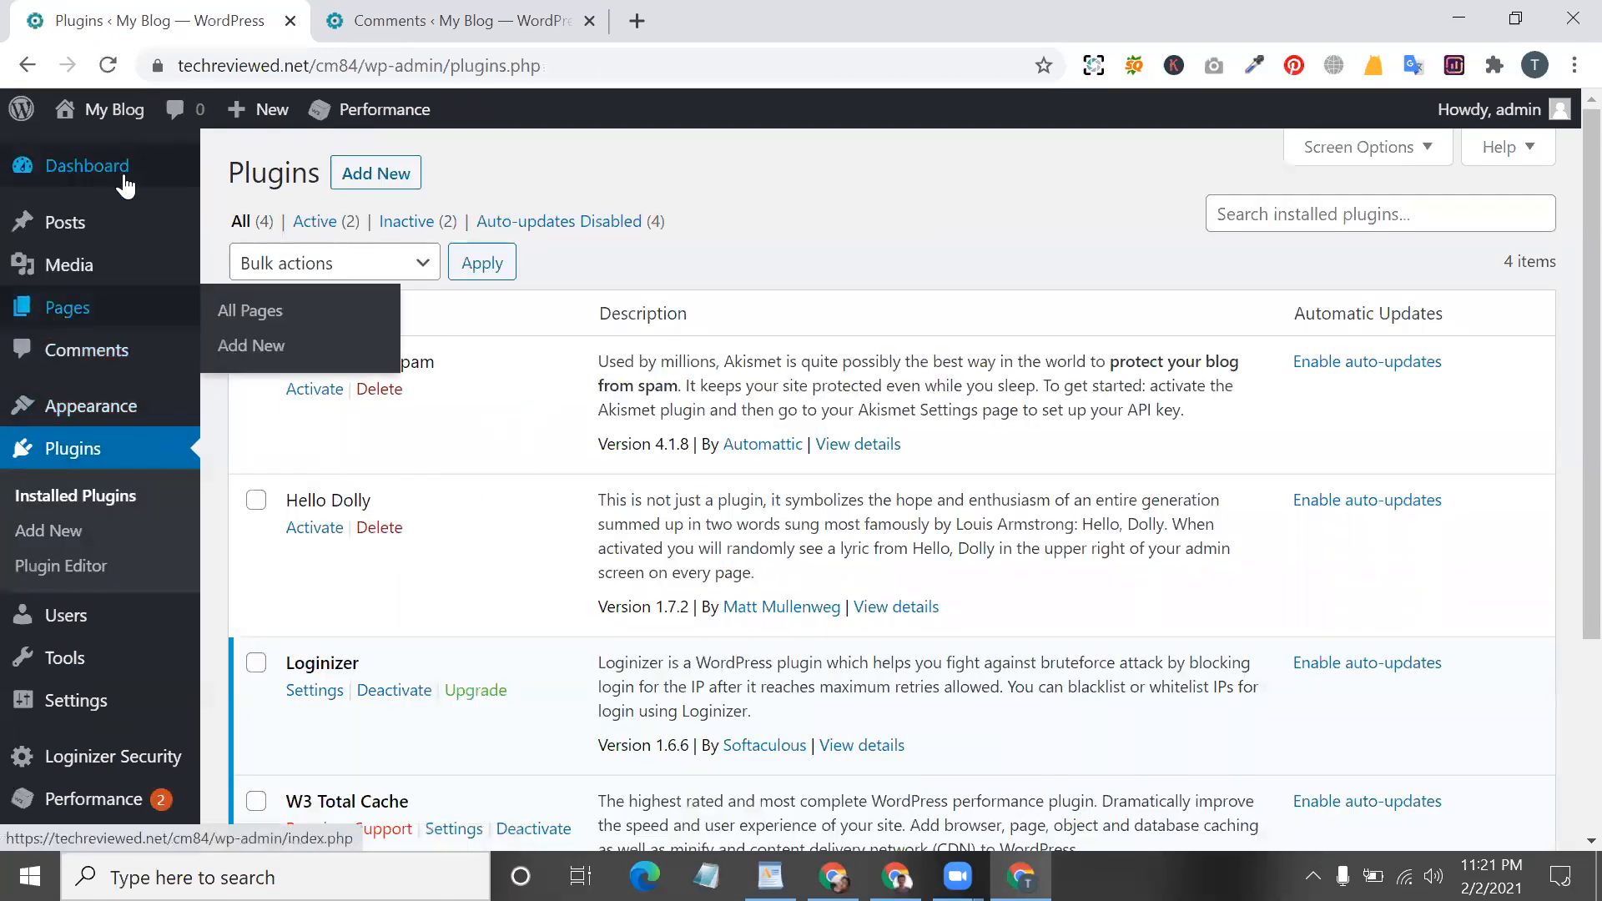
- Open the list of all posts and look it over
mouse_move(38, 232)
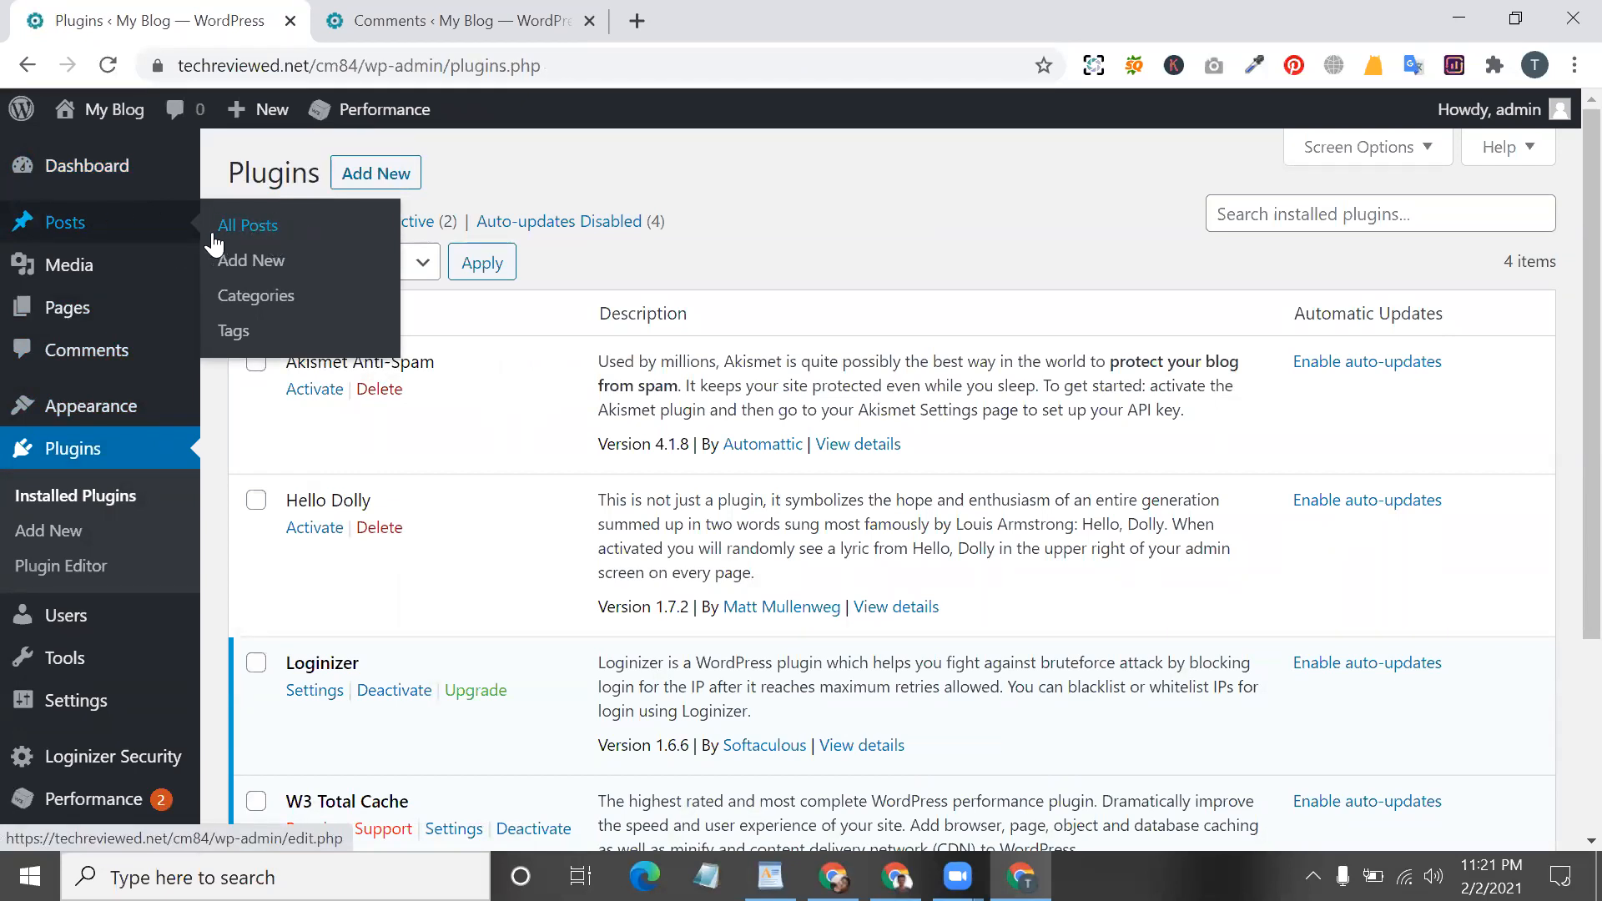
click(299, 242)
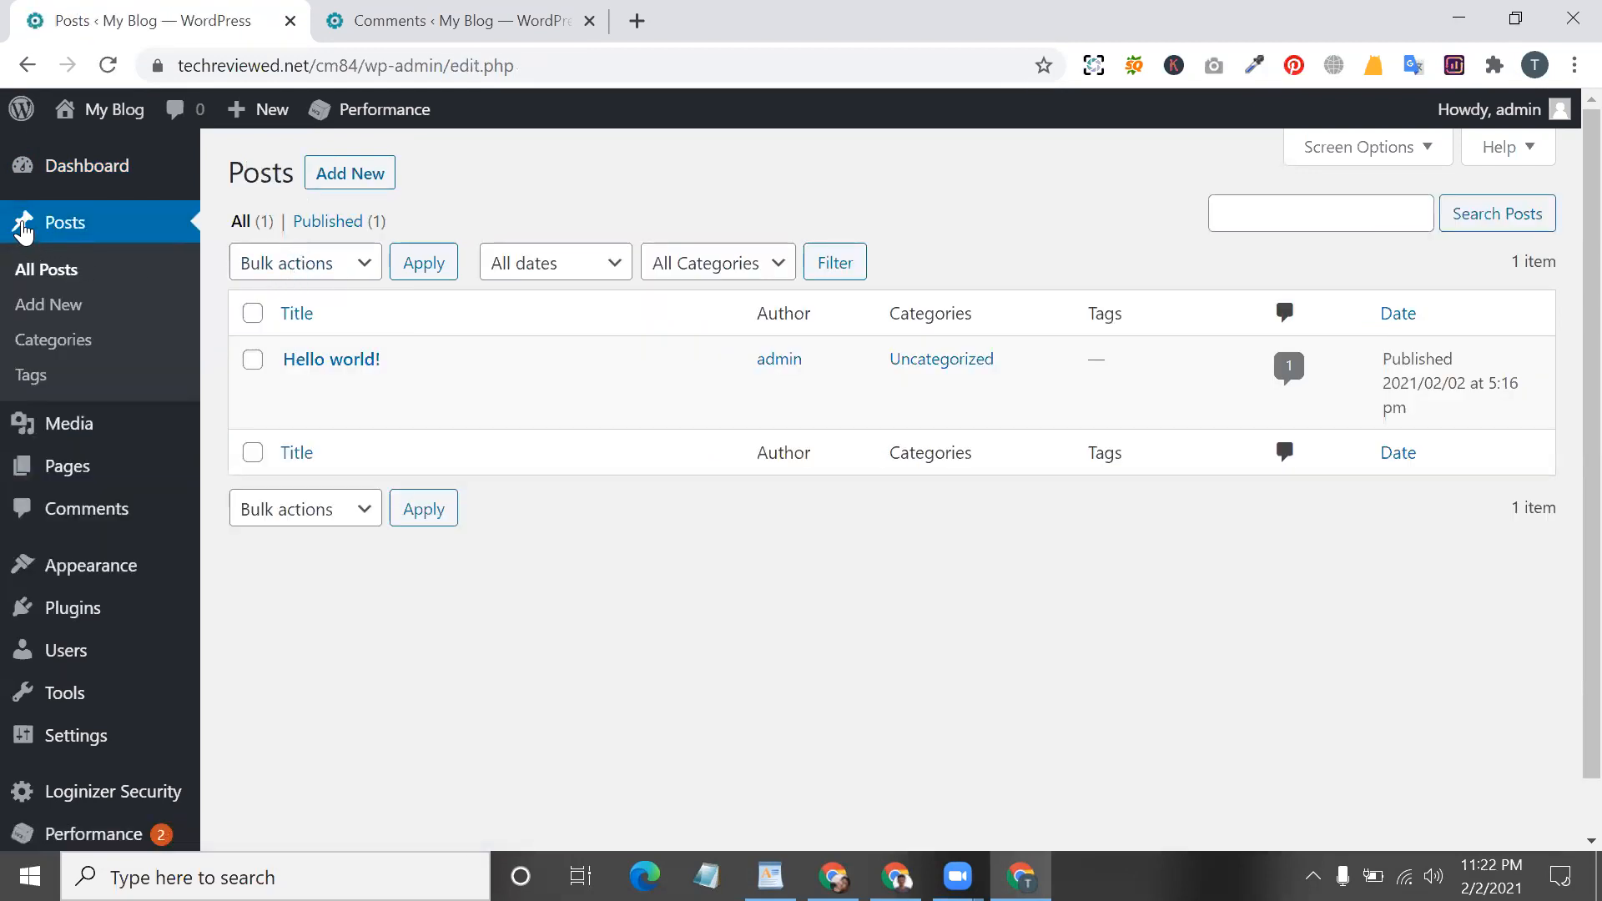
scroll(108, 234, up, 3)
scroll(107, 235, down, 3)
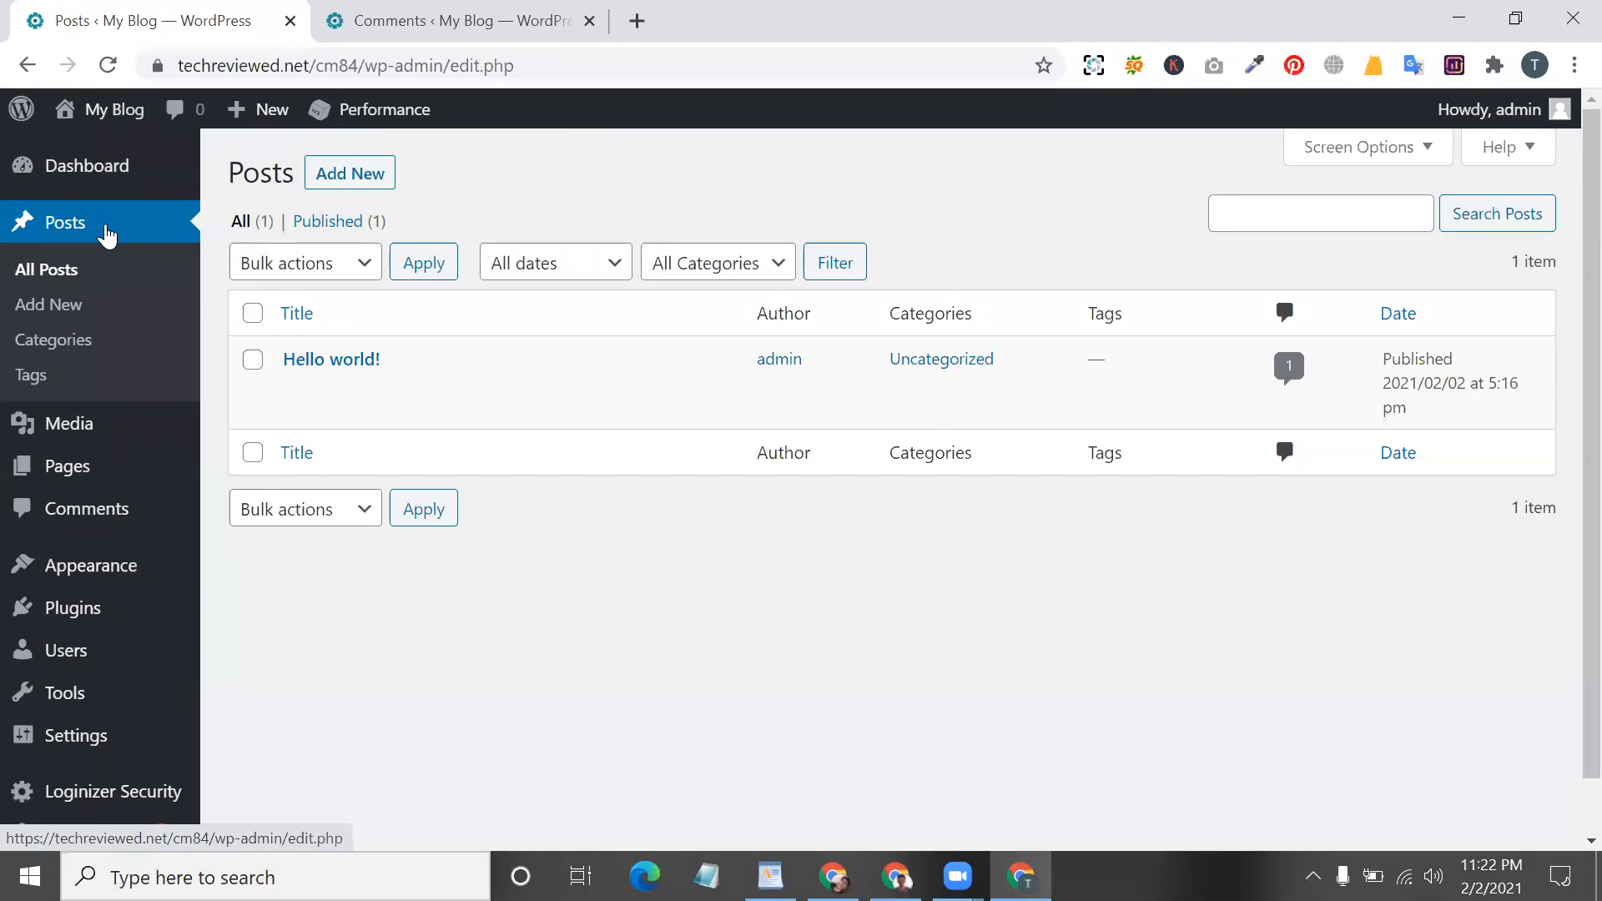
- Open techreviewed.net in a new tab and examine the featured posts on its home page
click(637, 21)
drag(60, 4, 660, 13)
click(676, 23)
text(te)
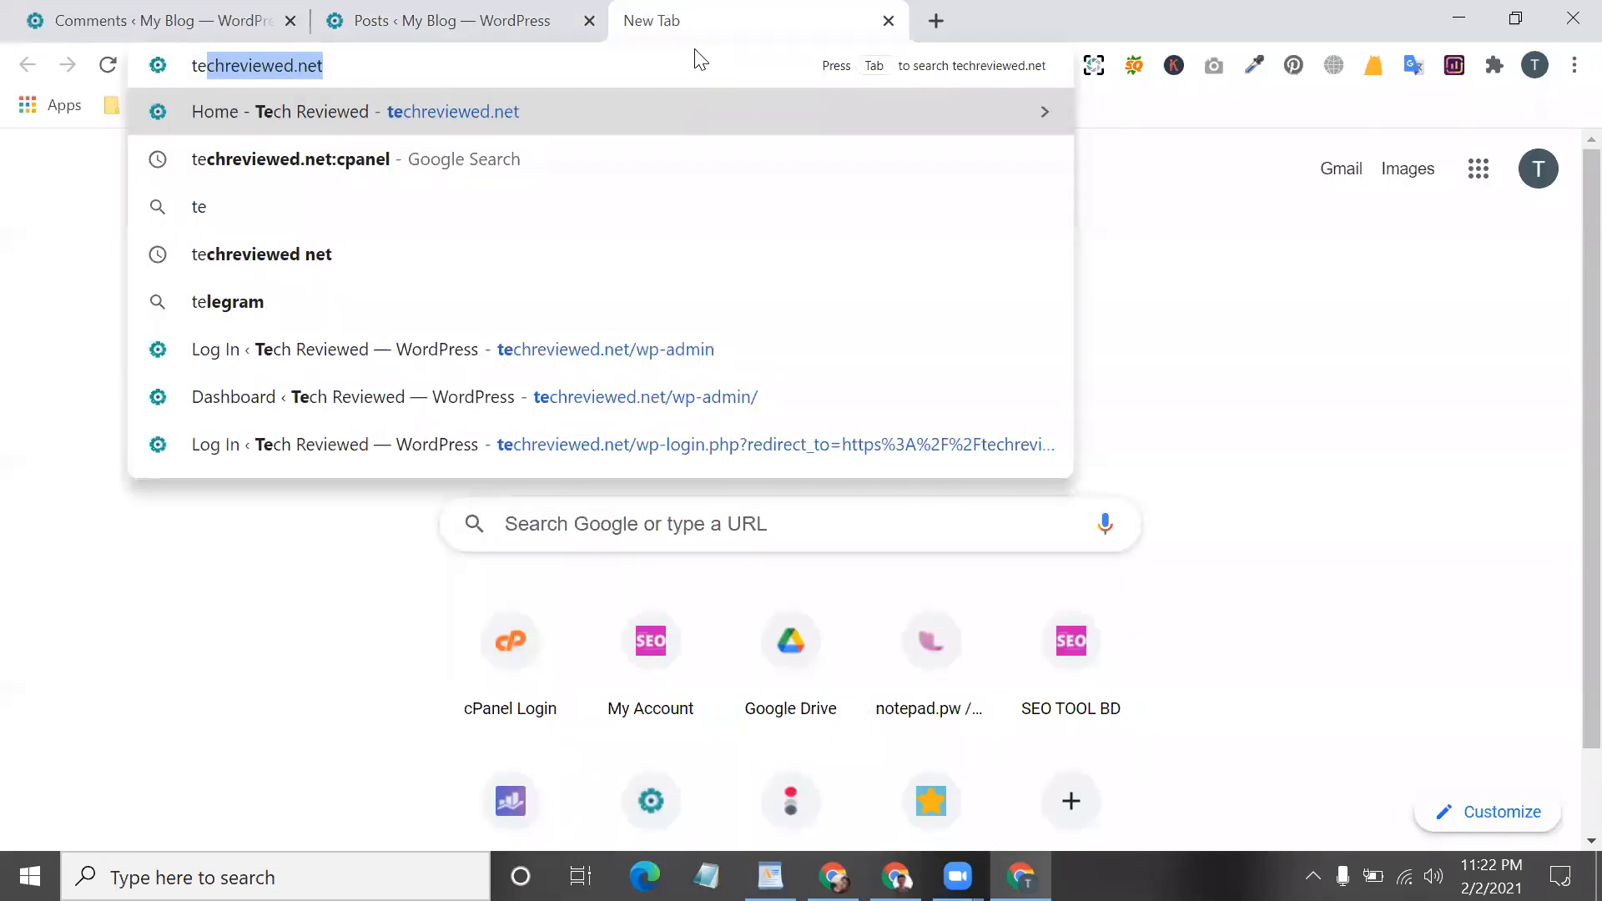
key(Return)
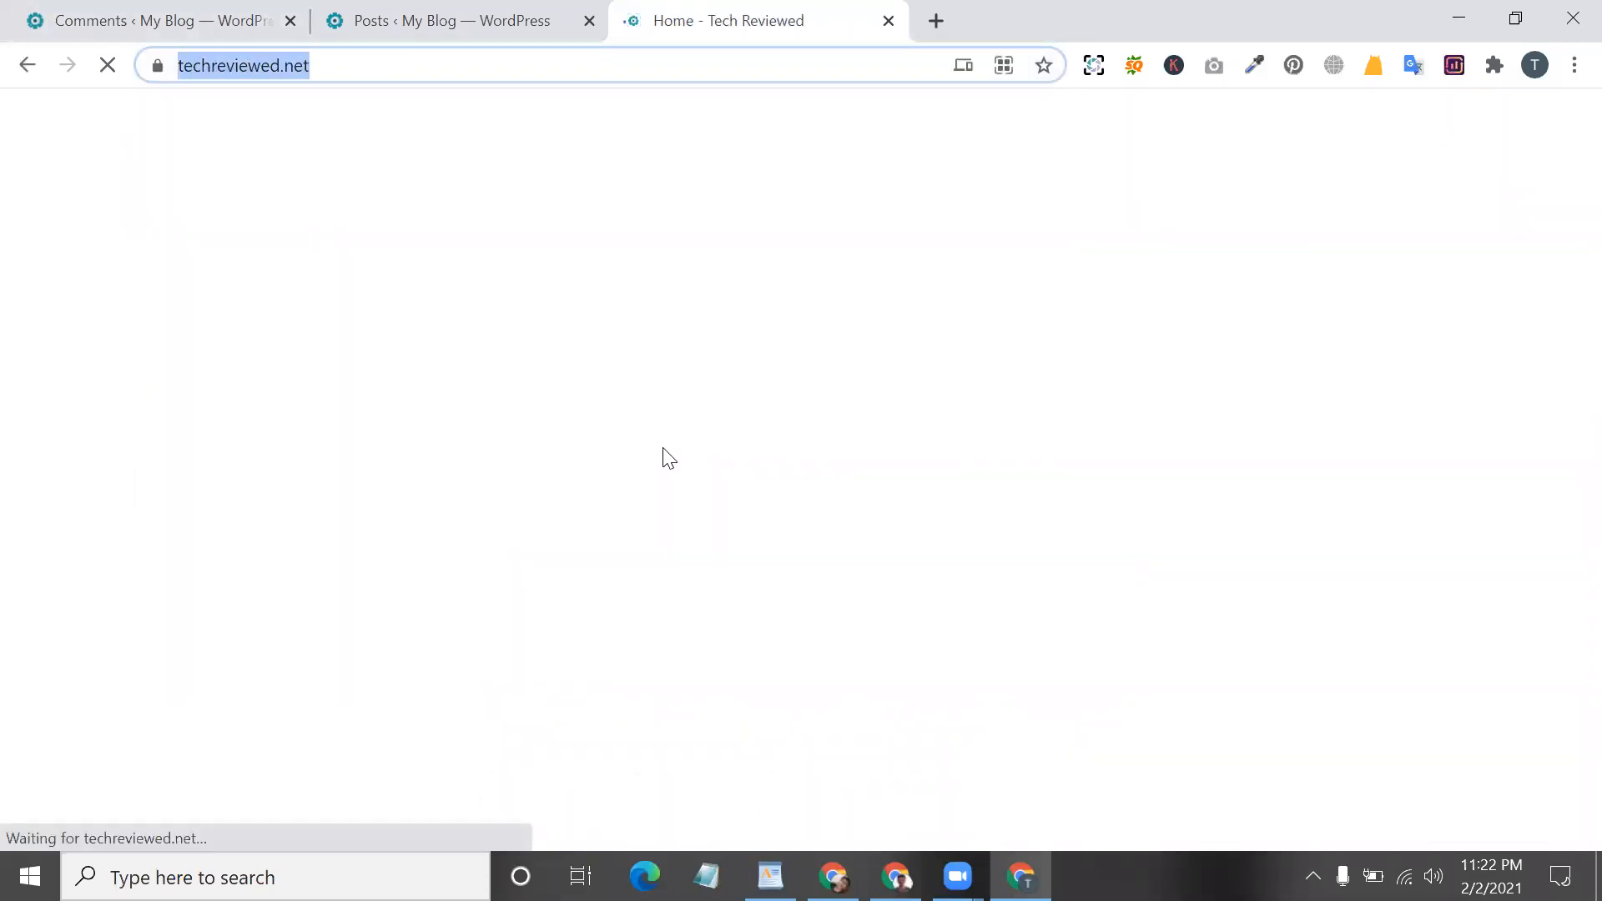
scroll(671, 475, down, 1)
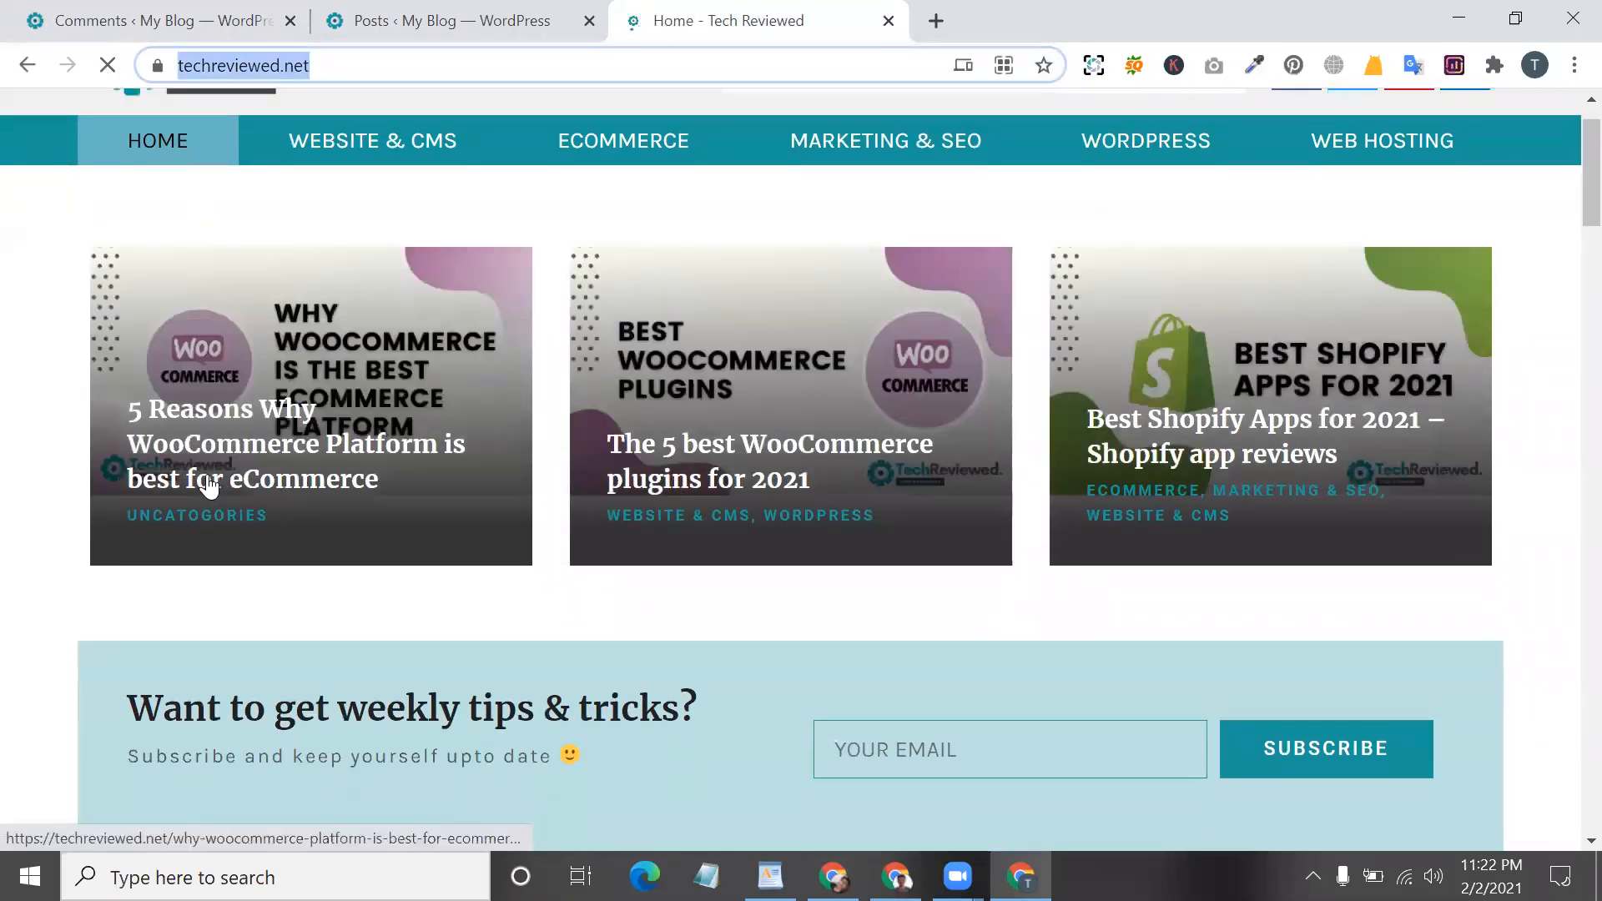
scroll(728, 483, down, 1)
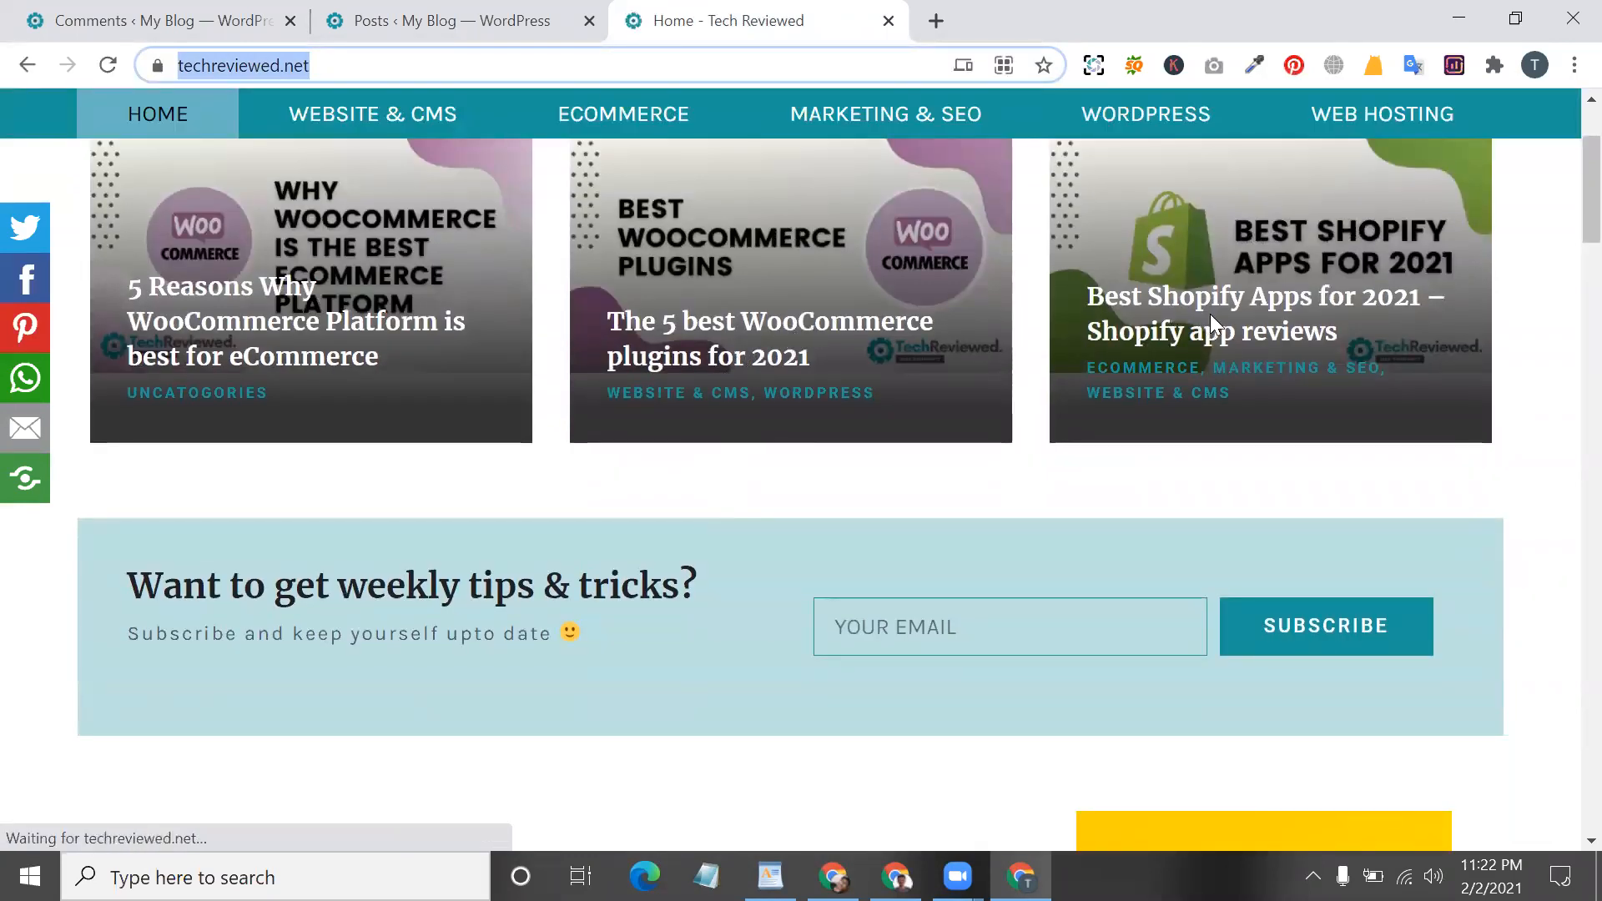
ctrl+scroll(1210, 315, up, 3)
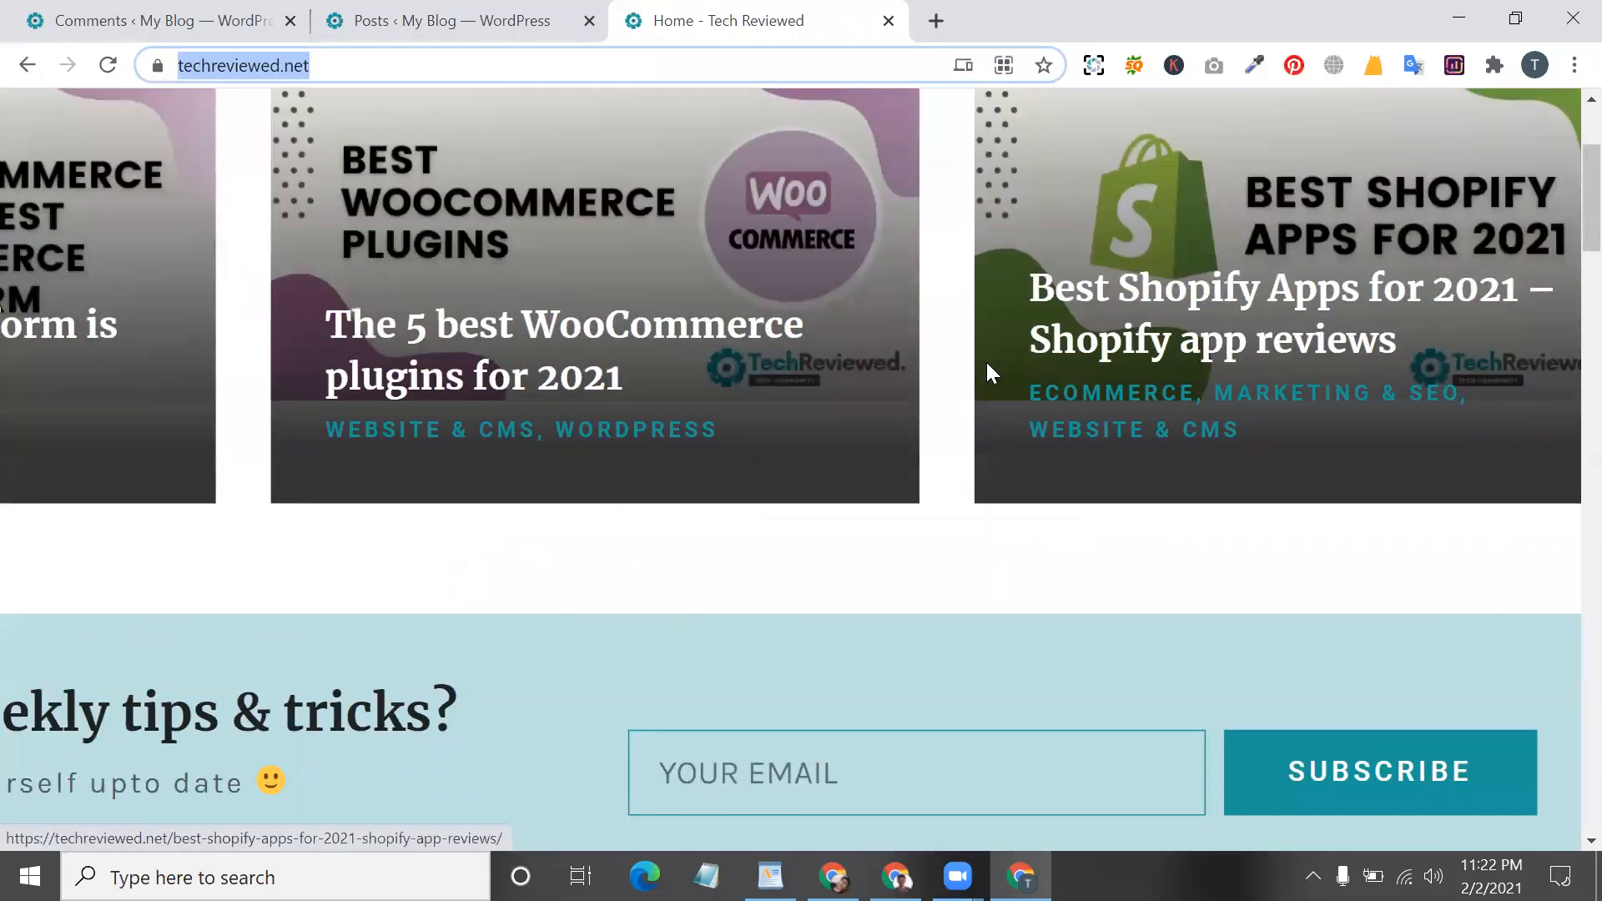
- Open the latest post "5 Reasons Why WooCommerce Platform is best for eCommerce" and start a new blog post from the admin posts list
ctrl+scroll(988, 368, down, 3)
scroll(668, 520, down, 6)
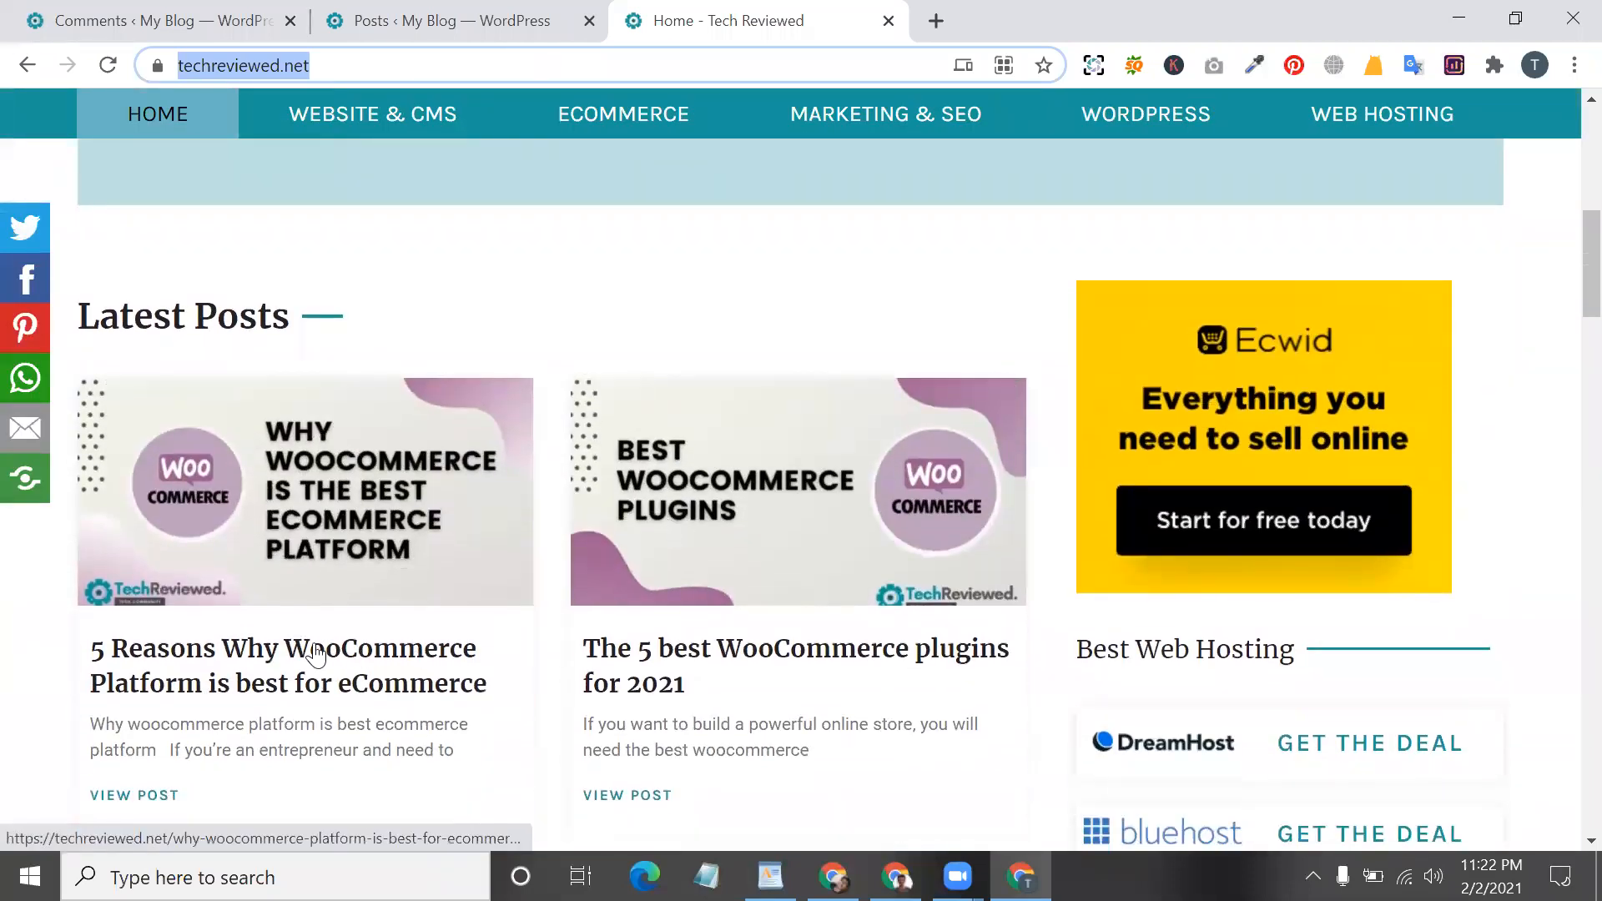
click(329, 655)
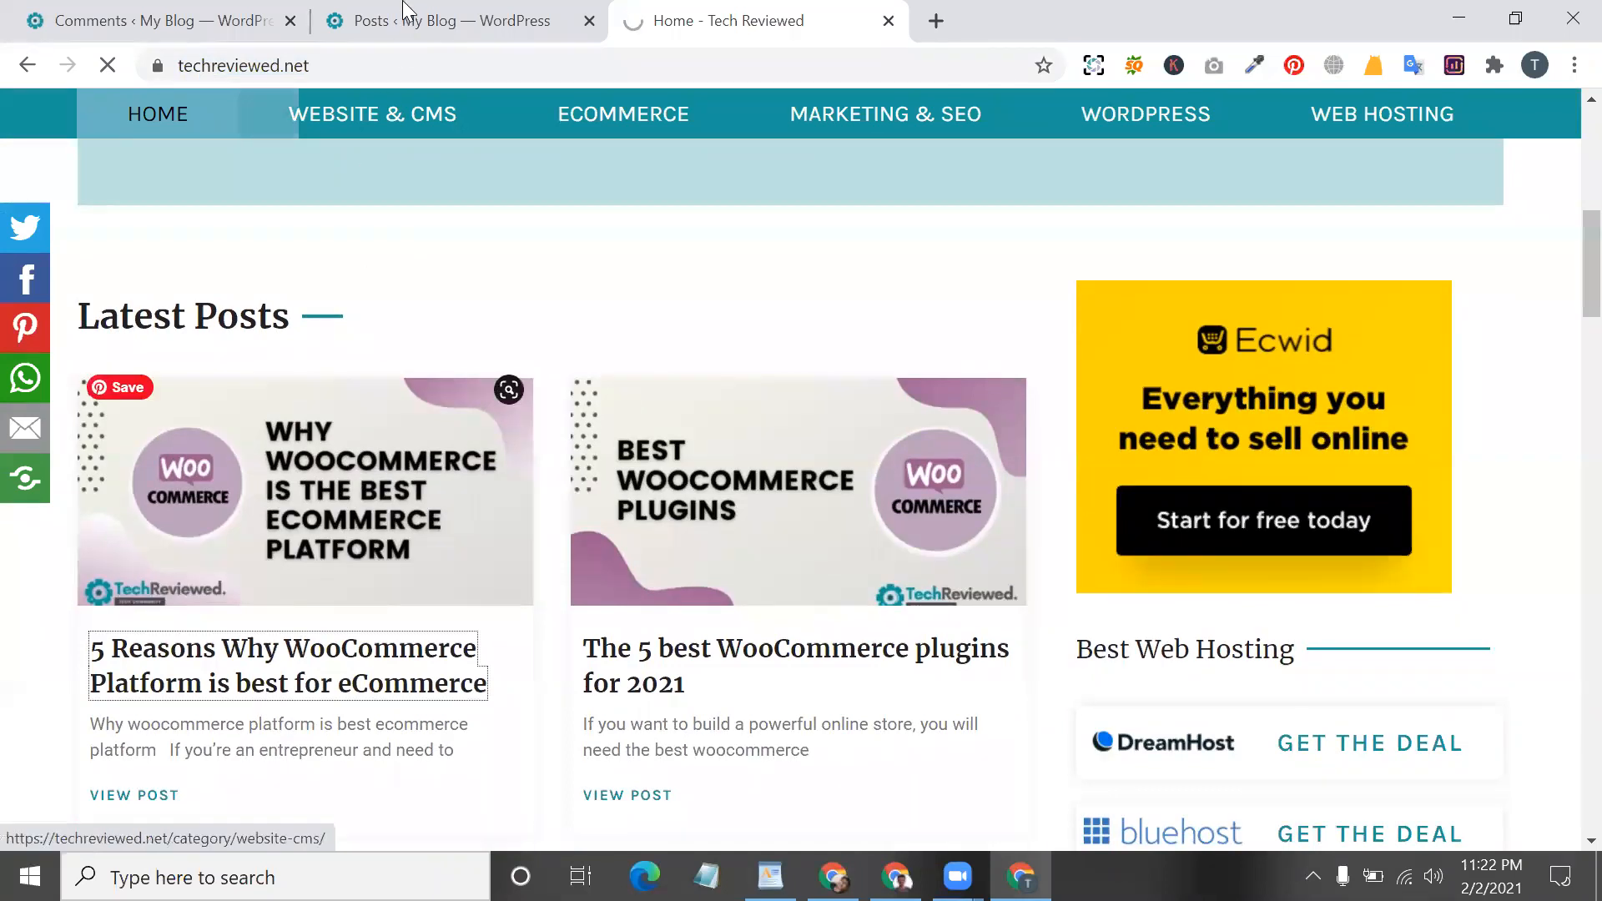
click(343, 21)
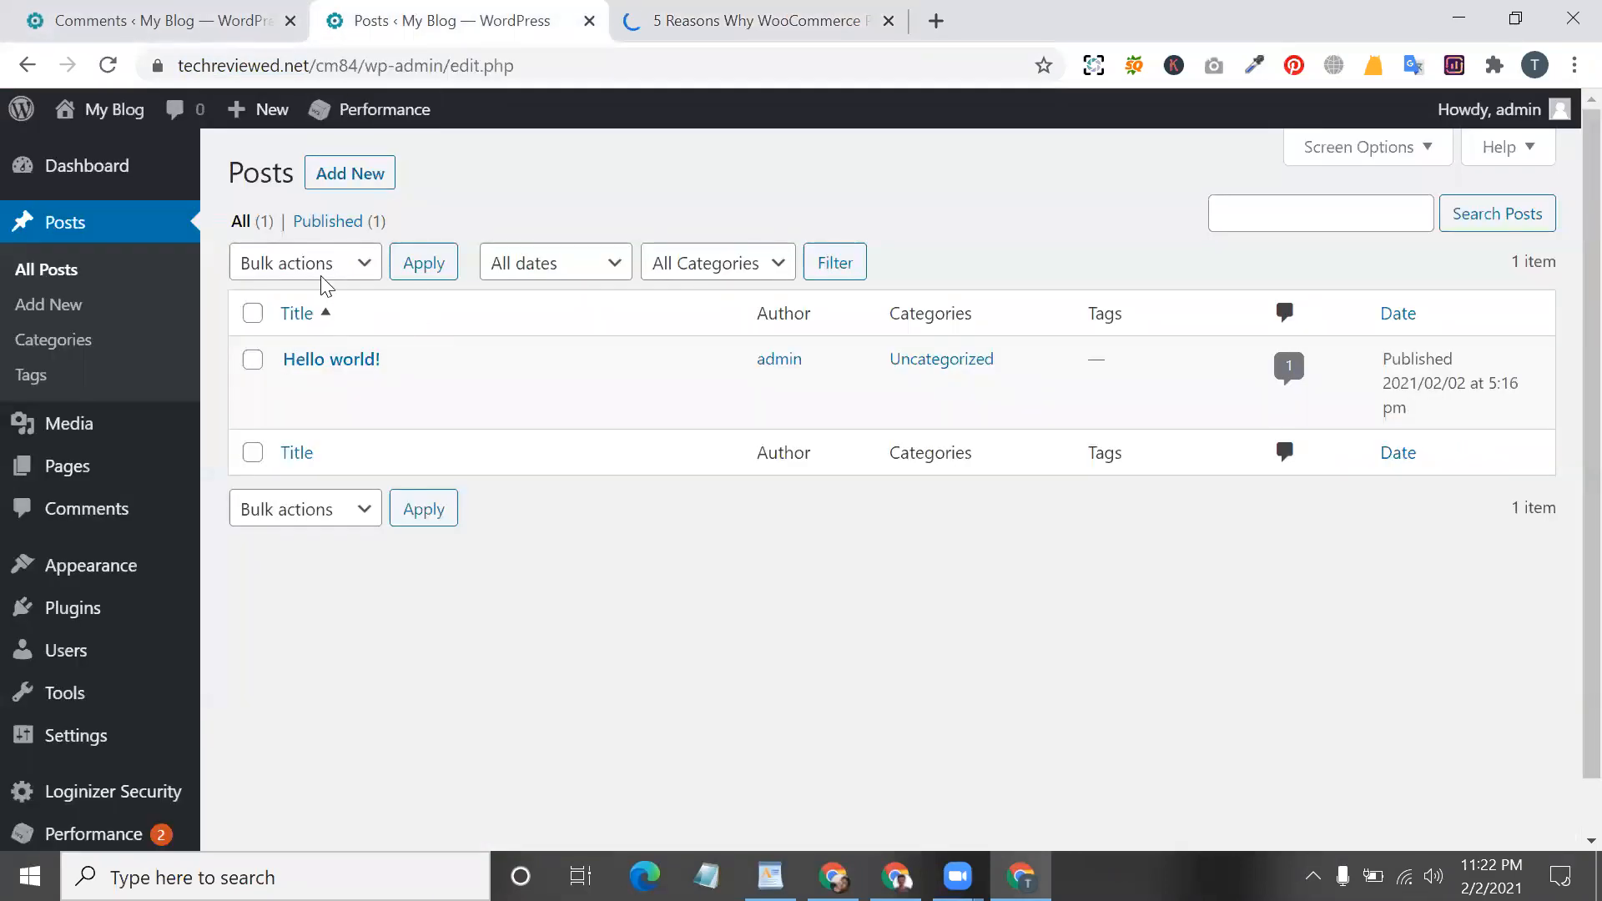
click(349, 175)
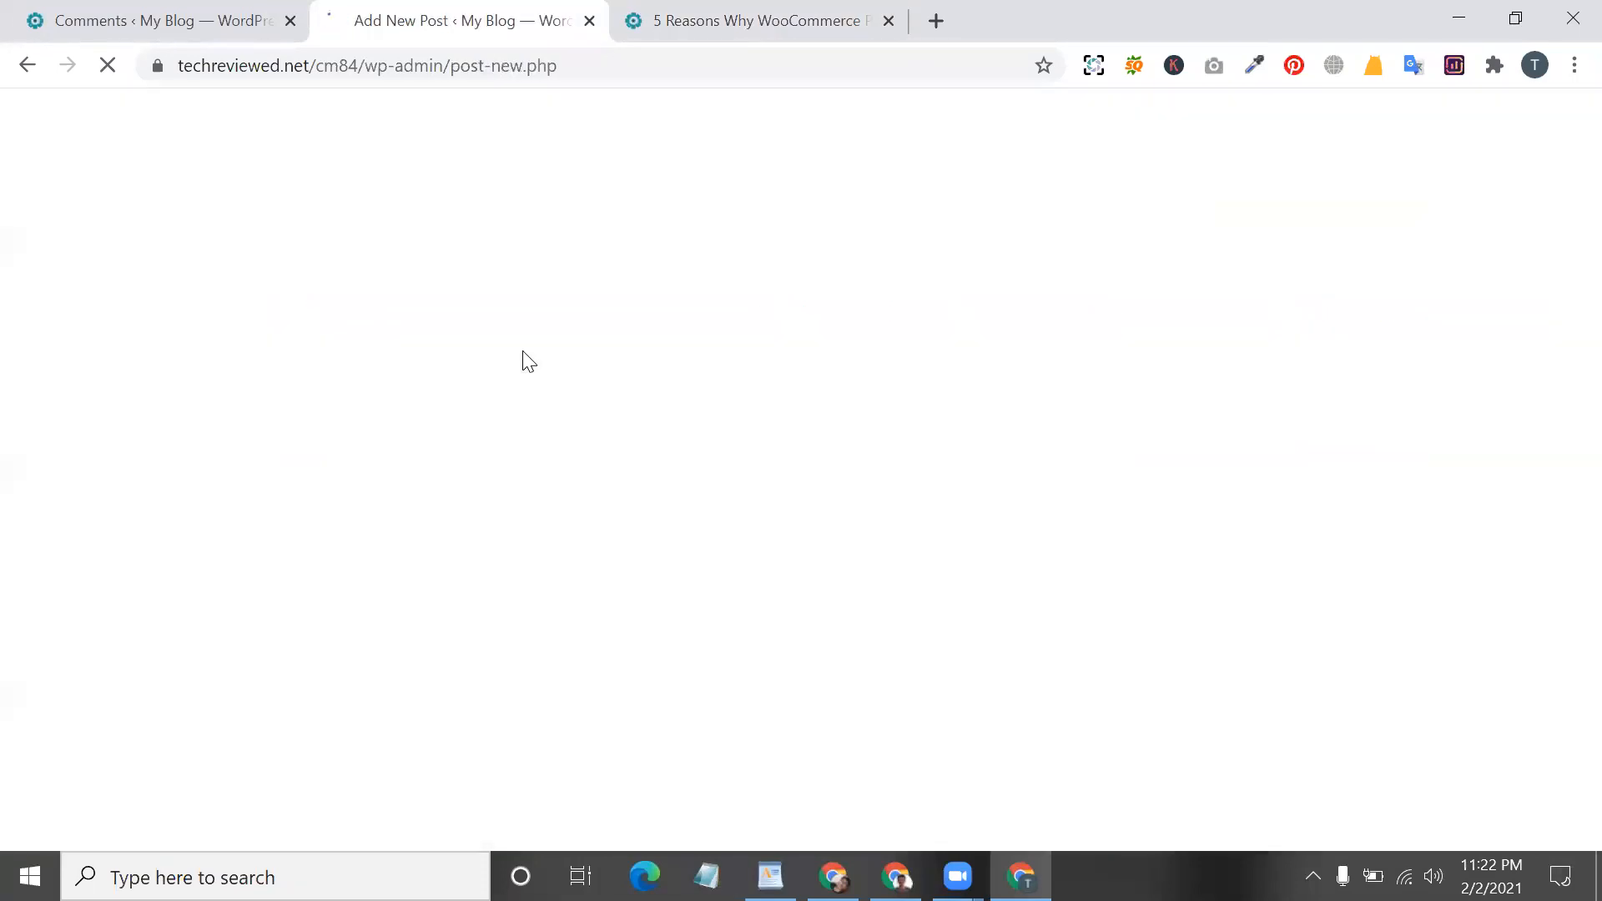
- Examine the title, introduction and body text of the WooCommerce article on techreviewed.net
click(762, 18)
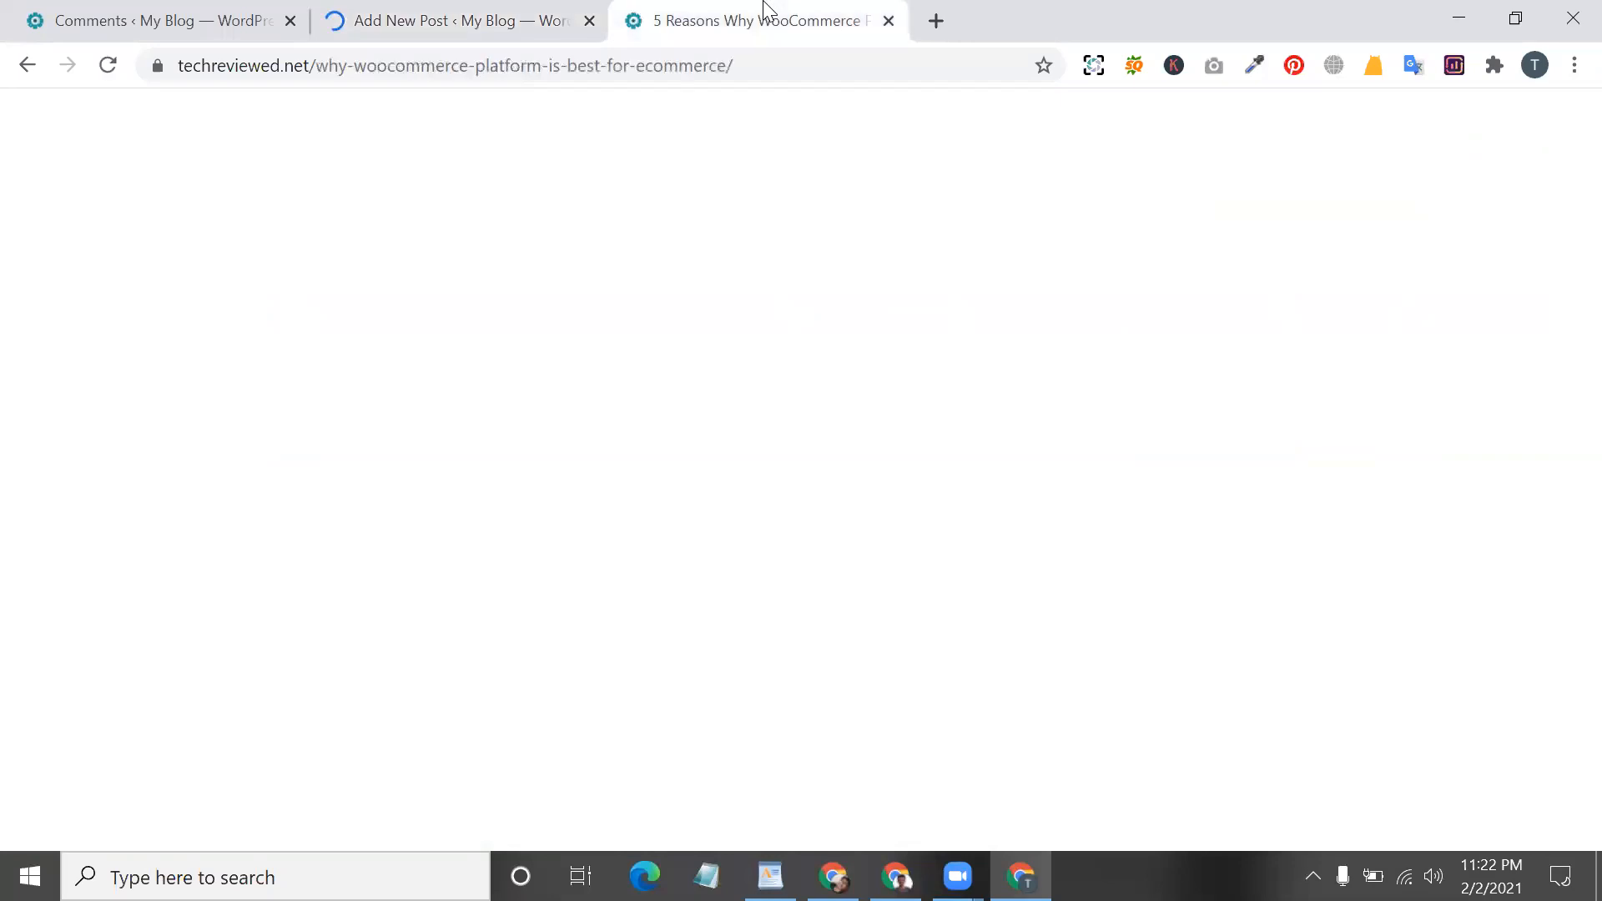
double_click(267, 359)
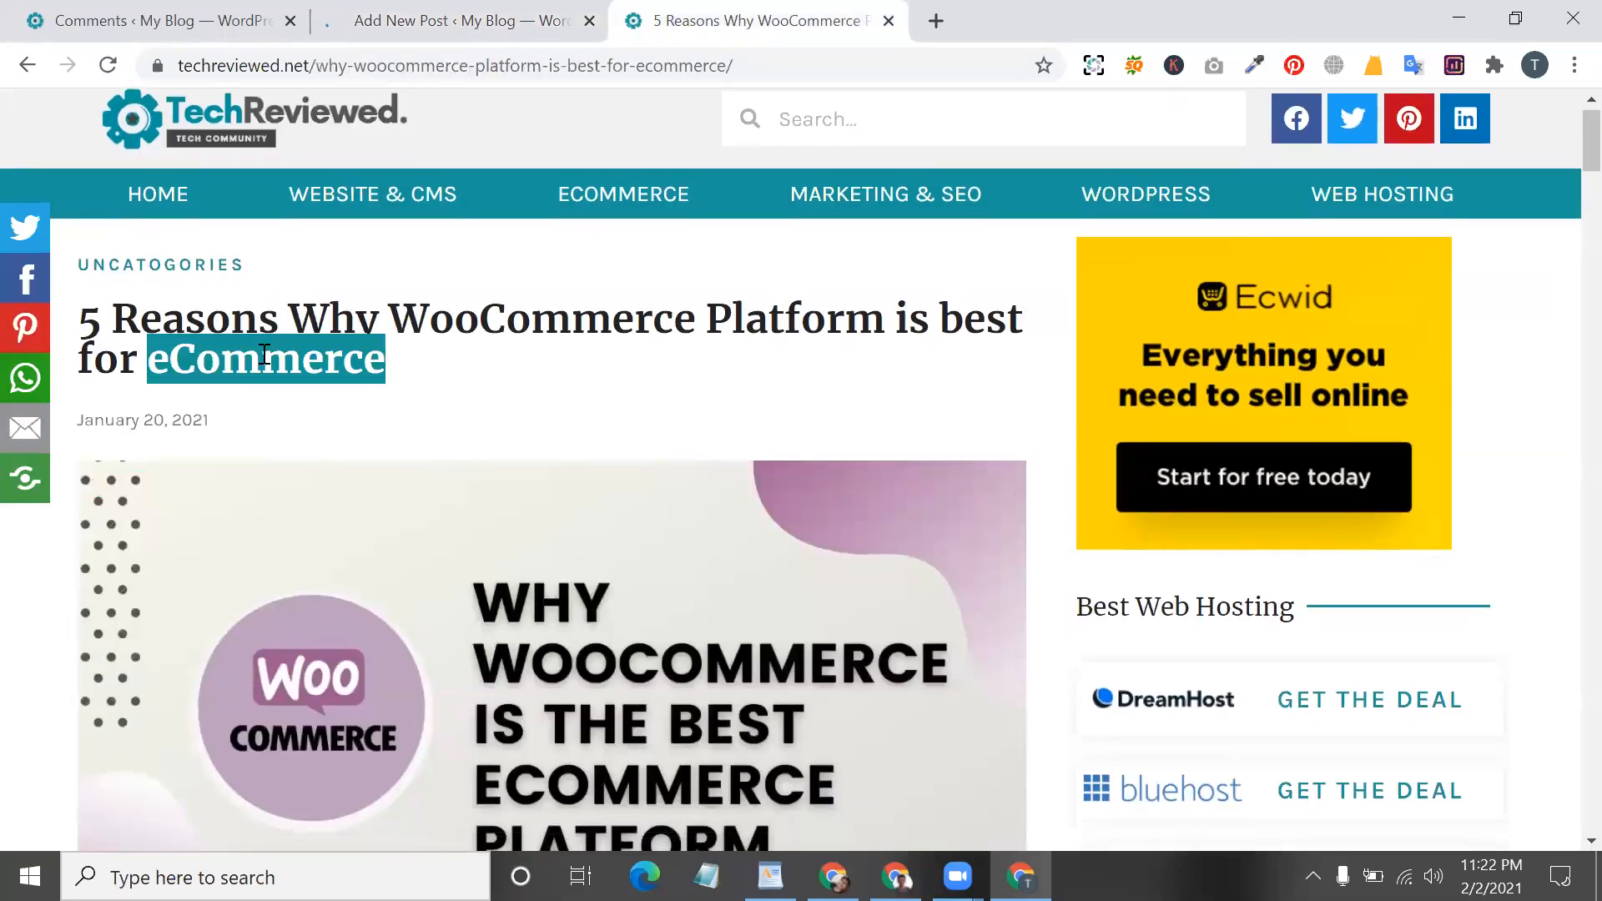
drag(267, 359, 167, 285)
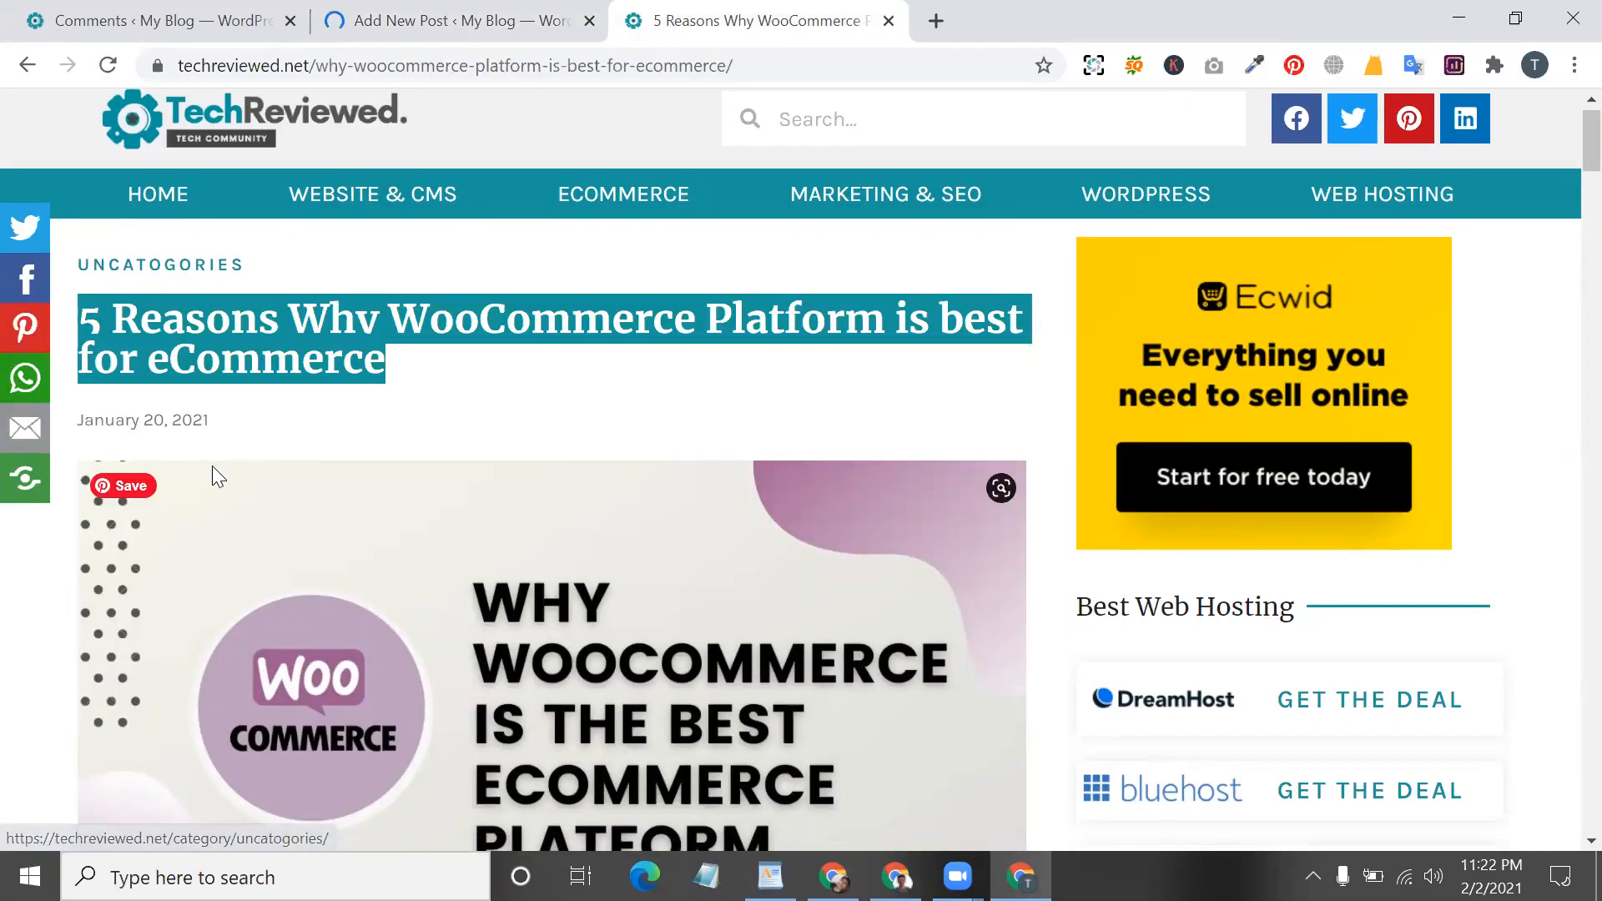
scroll(212, 466, down, 5)
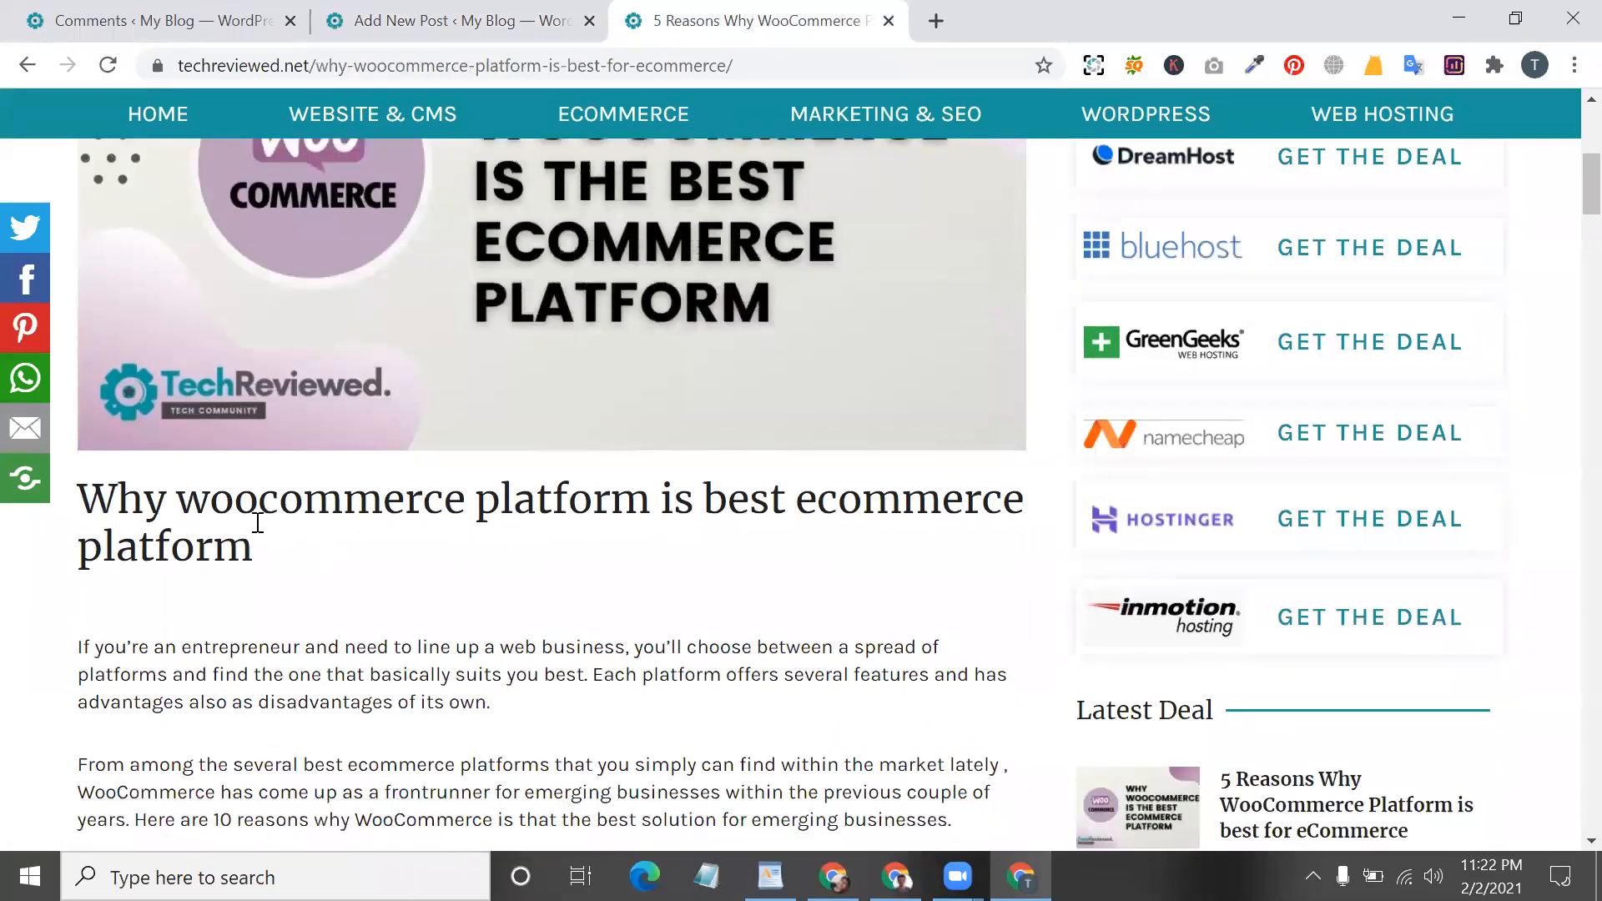
drag(252, 519, 435, 764)
scroll(290, 464, down, 6)
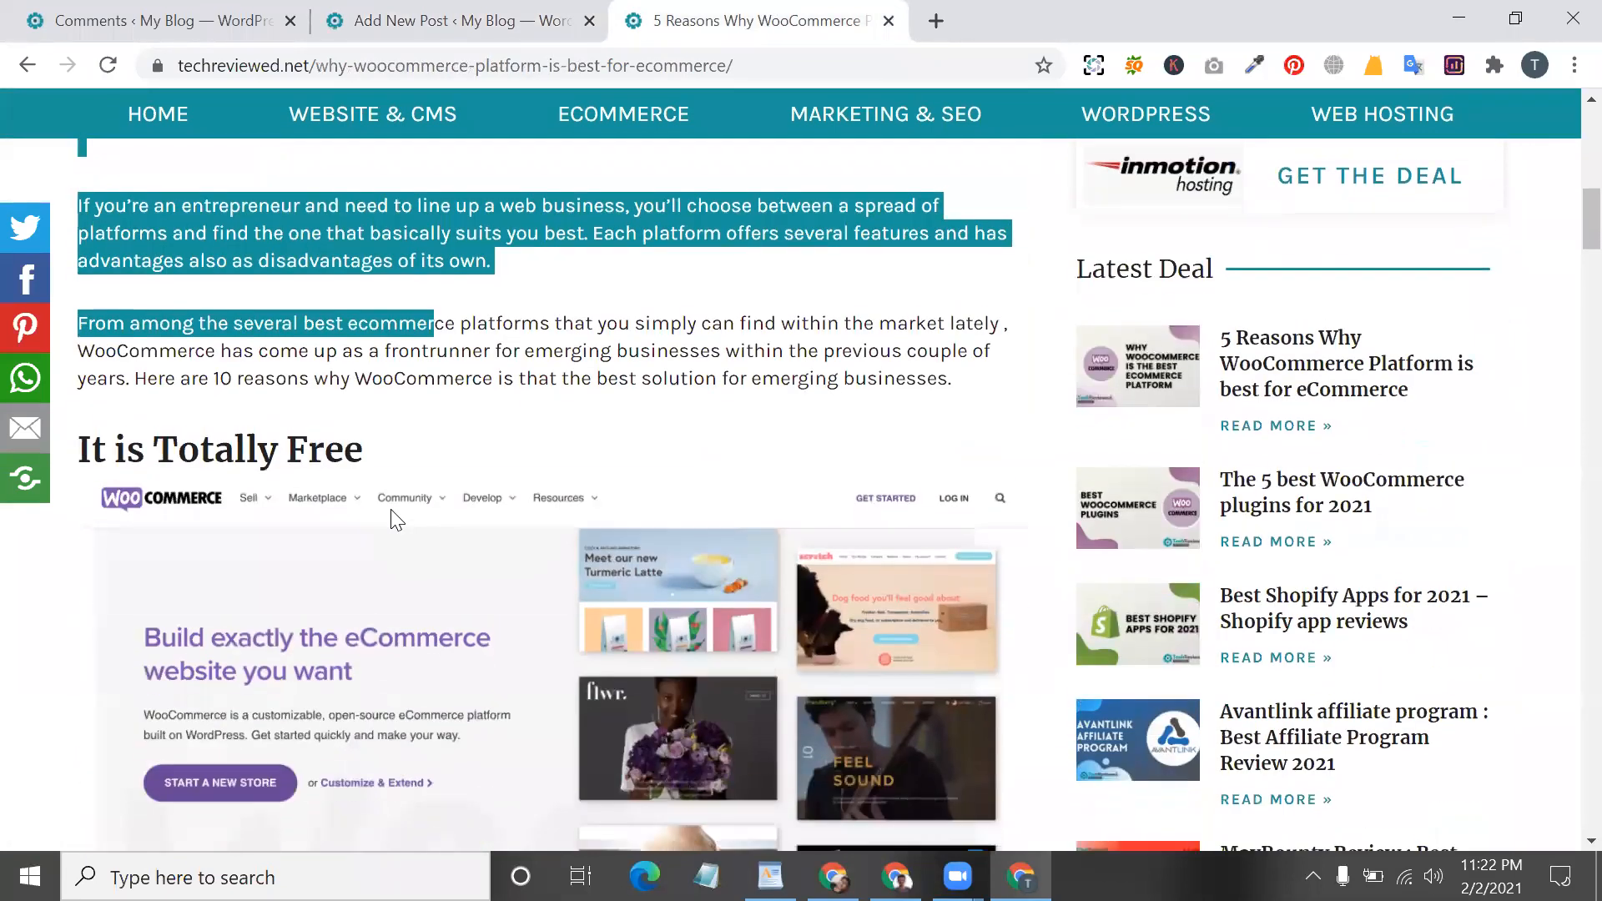
scroll(421, 551, down, 15)
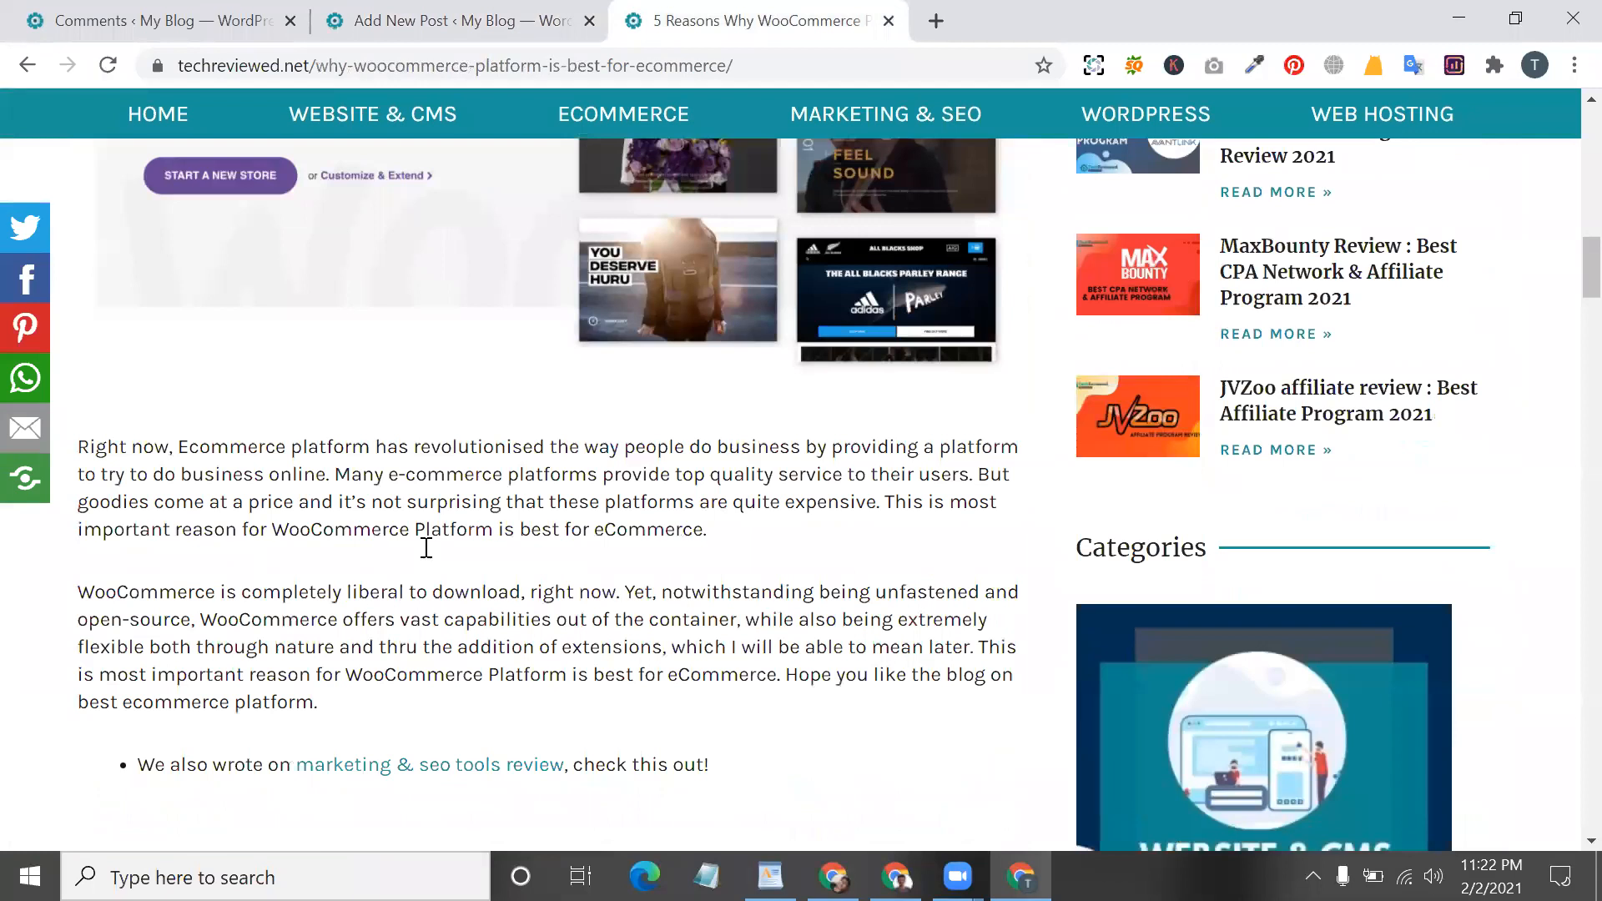
- Look through the reader comments and the comment form below the WooCommerce article
scroll(431, 556, down, 11)
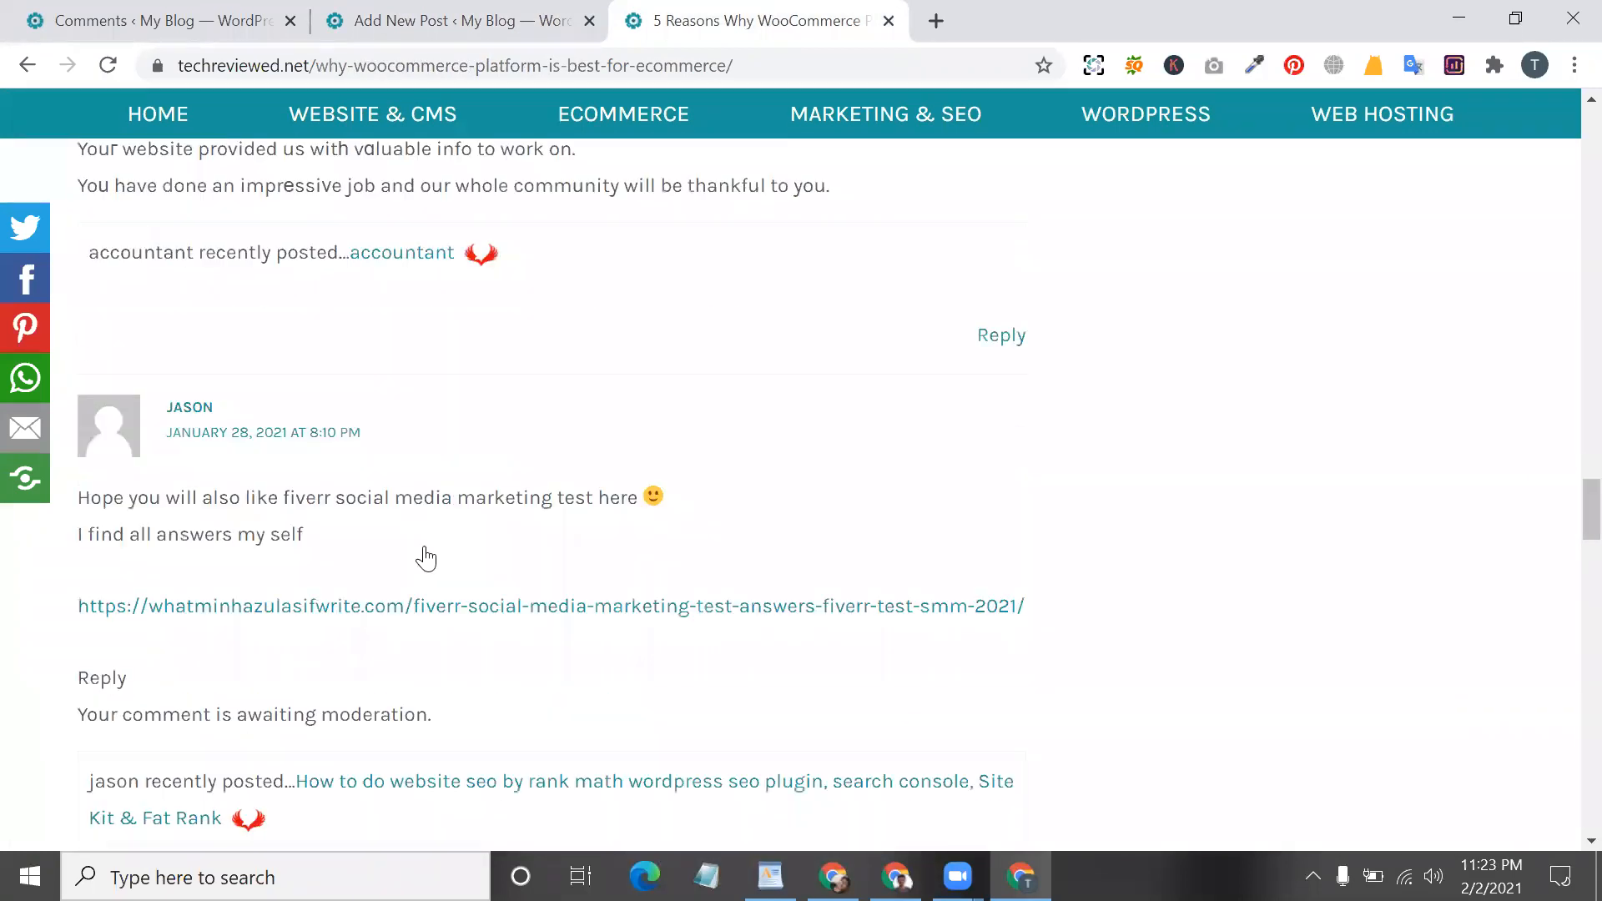
scroll(430, 556, up, 9)
scroll(409, 555, down, 12)
scroll(406, 534, up, 4)
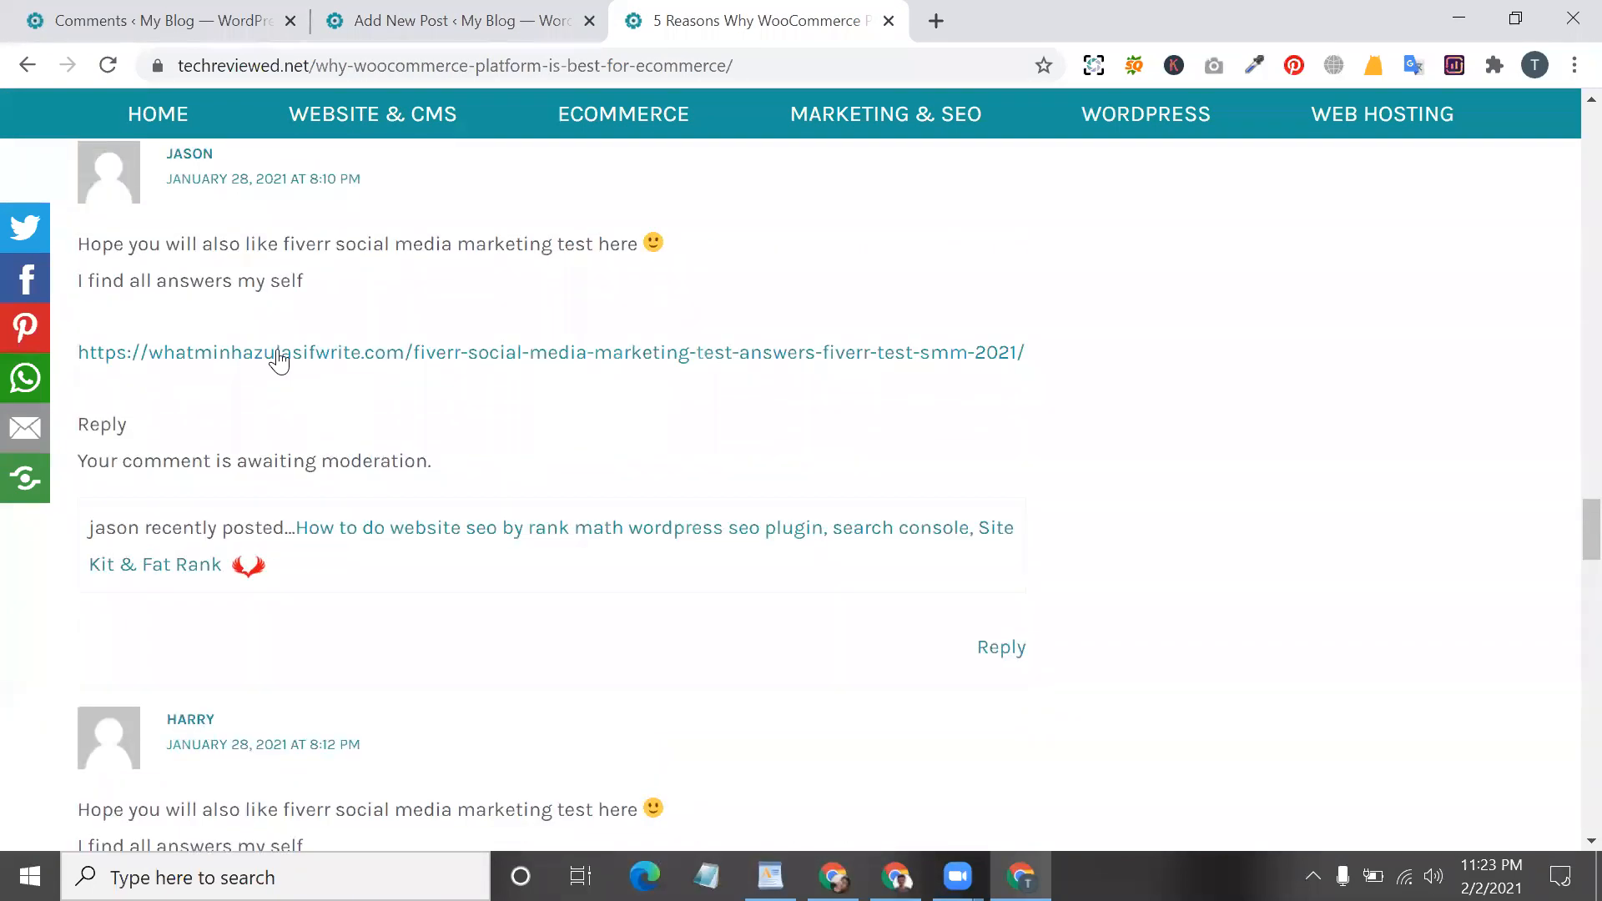
scroll(359, 501, up, 3)
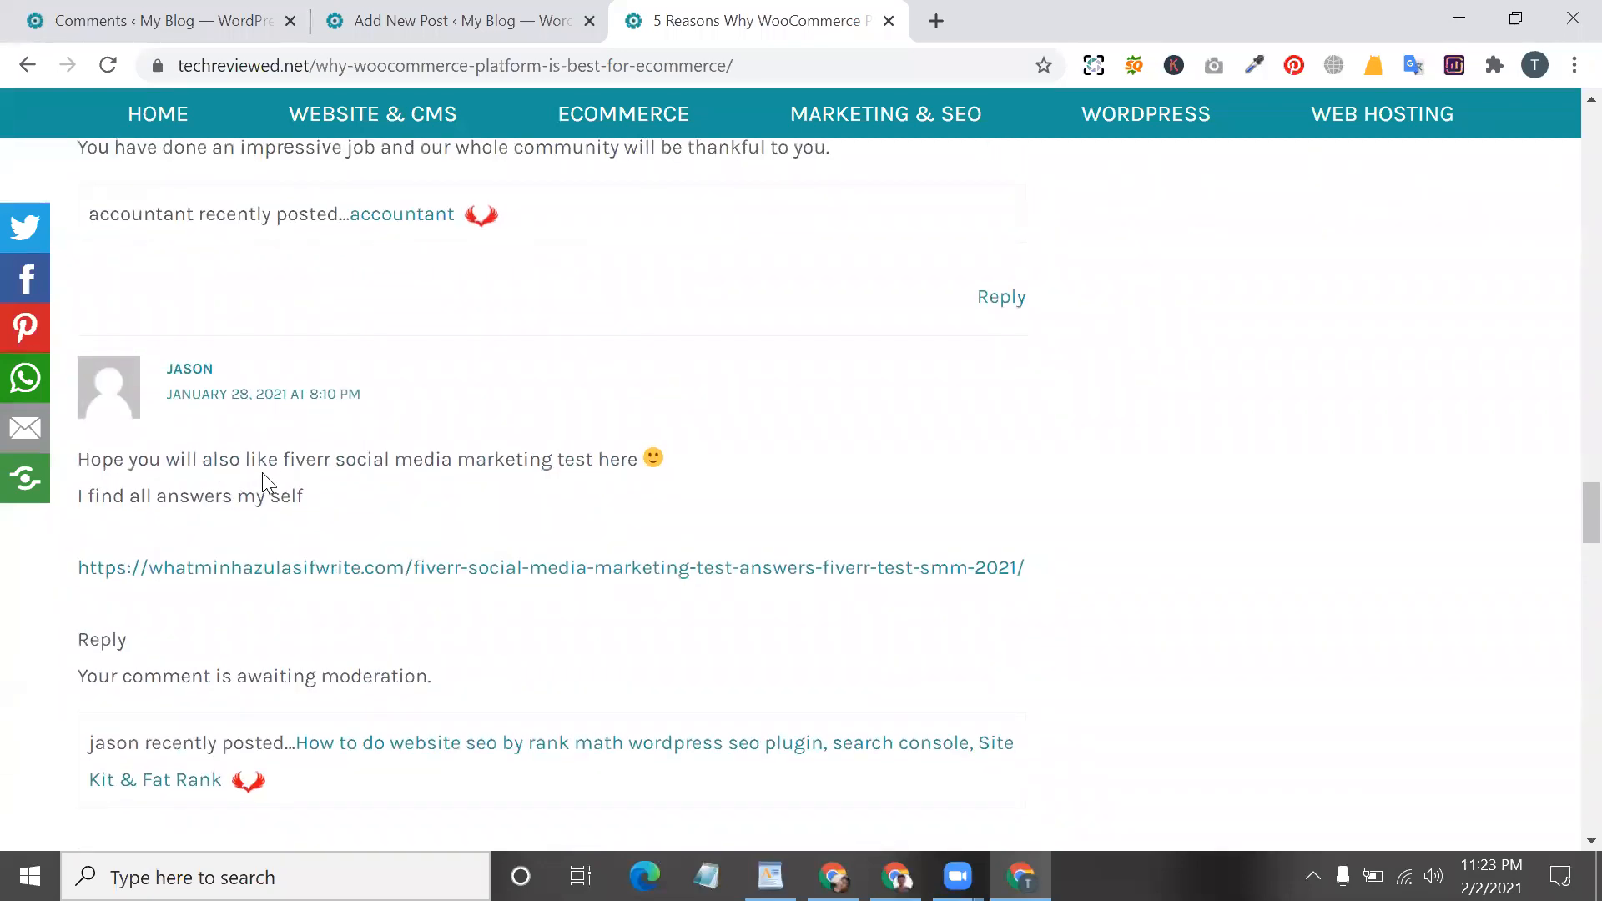
scroll(317, 488, down, 14)
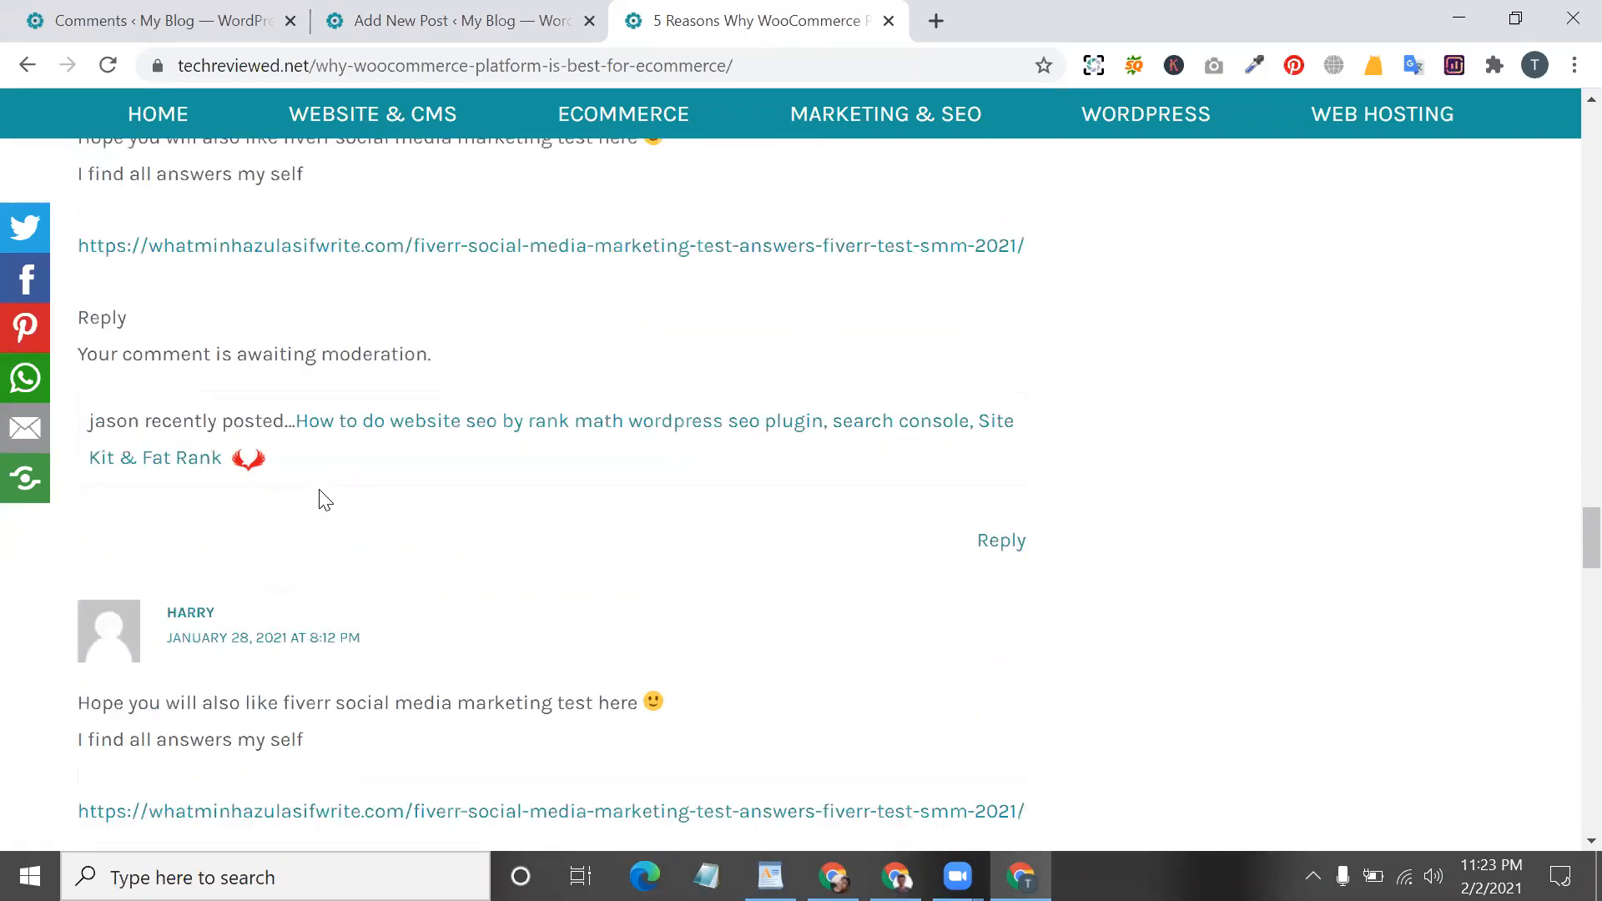
drag(227, 408, 368, 451)
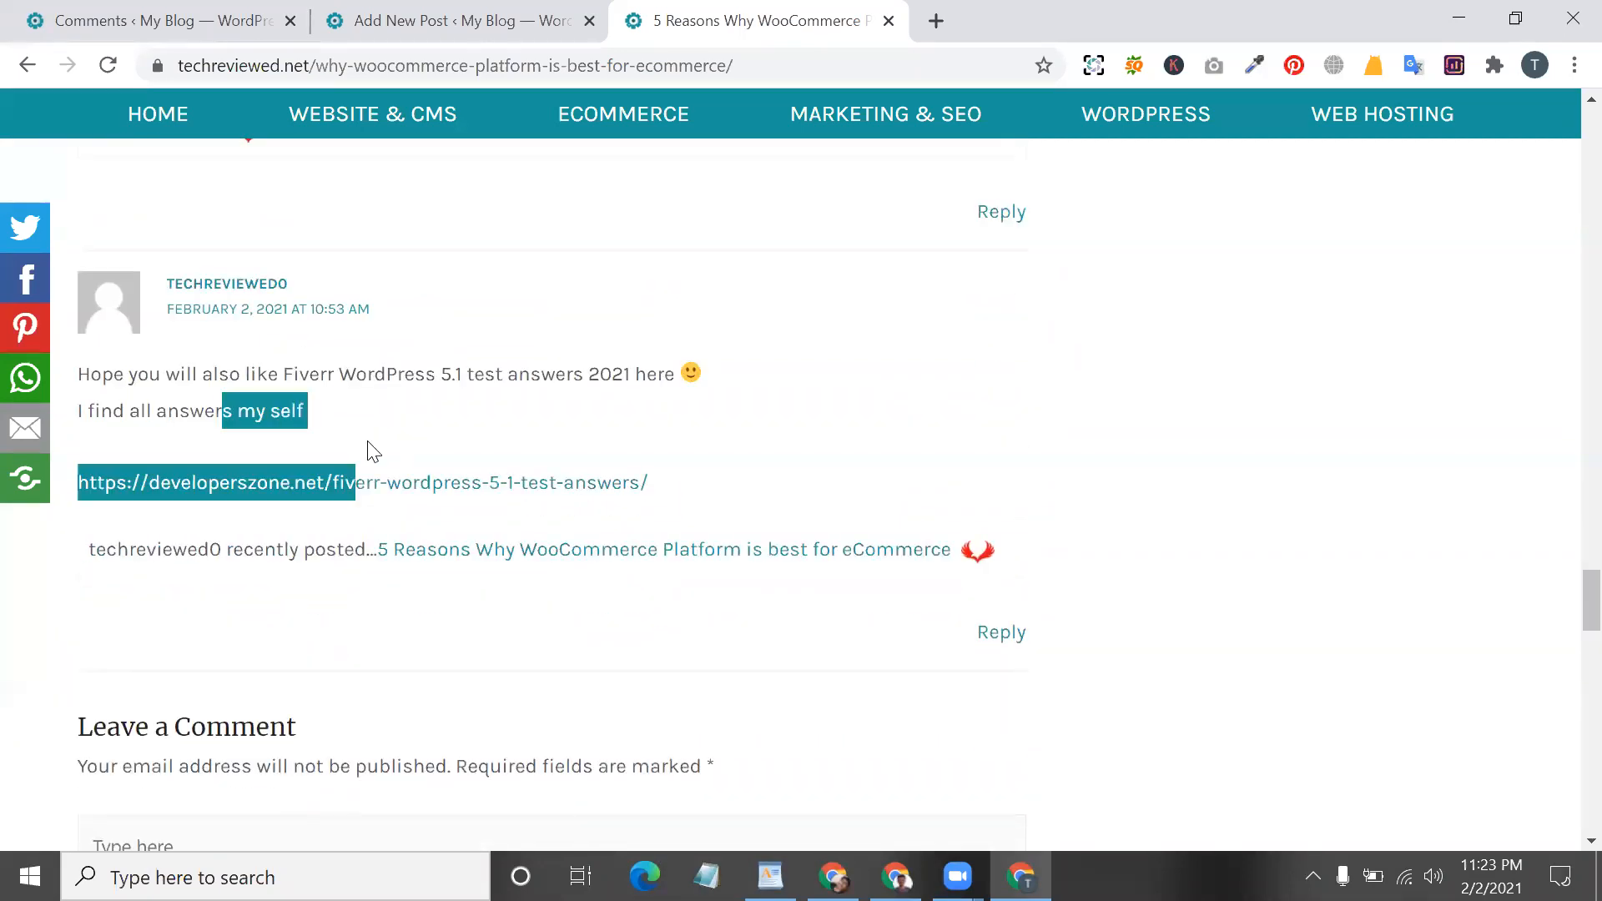
scroll(368, 450, down, 6)
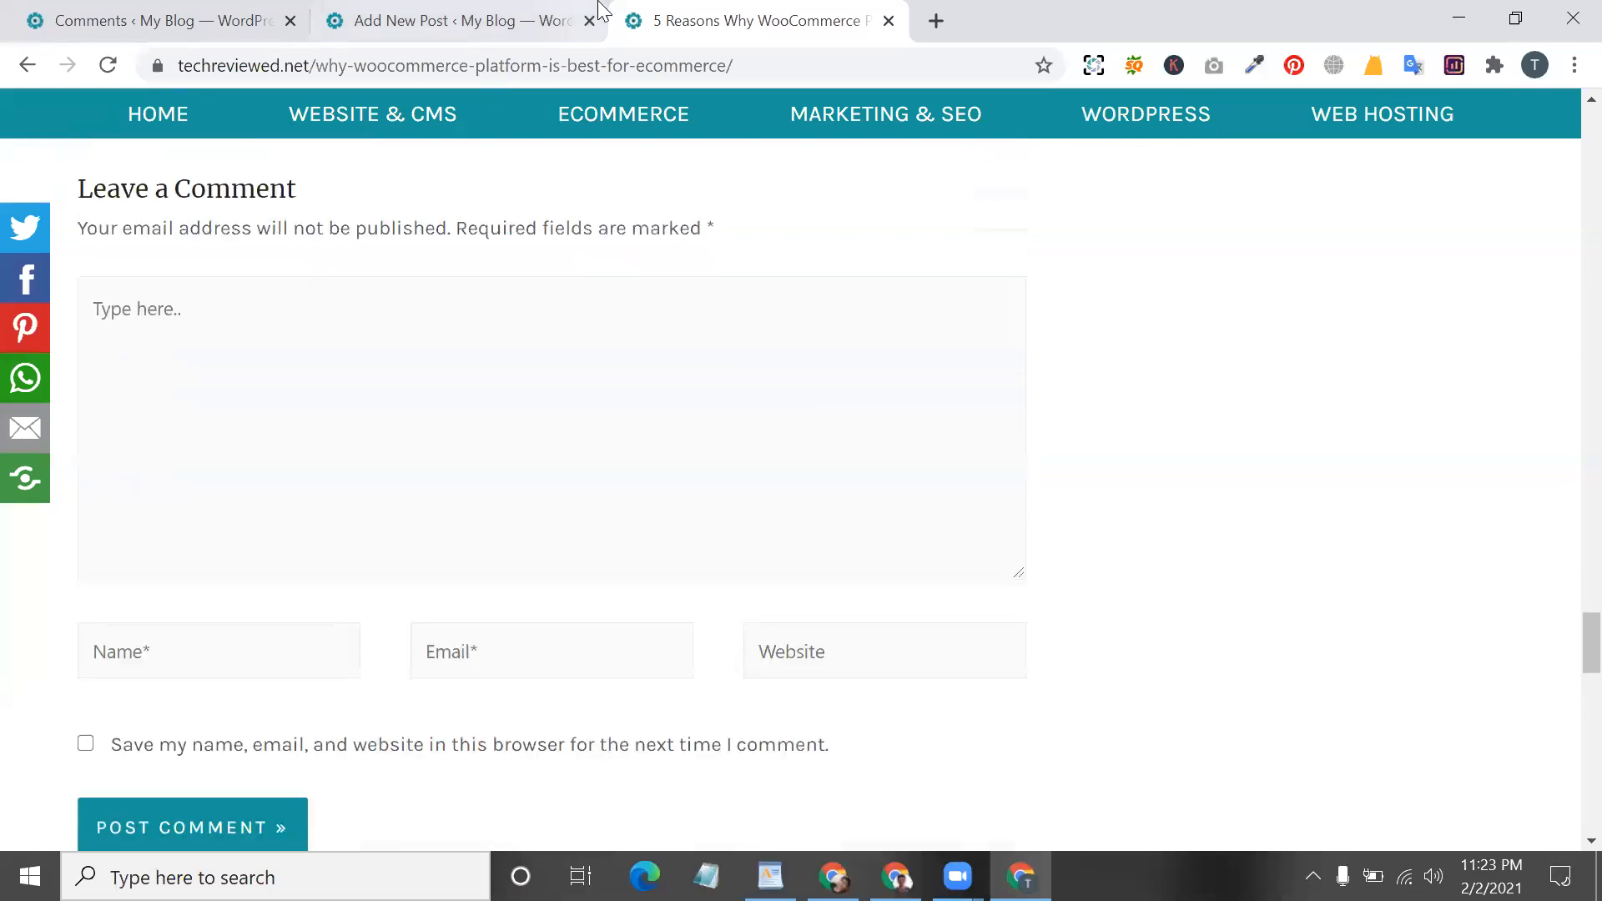
- Look over the title and paragraph areas of the new post editor, and return to the posts list without saving
click(493, 17)
scroll(805, 468, down, 2)
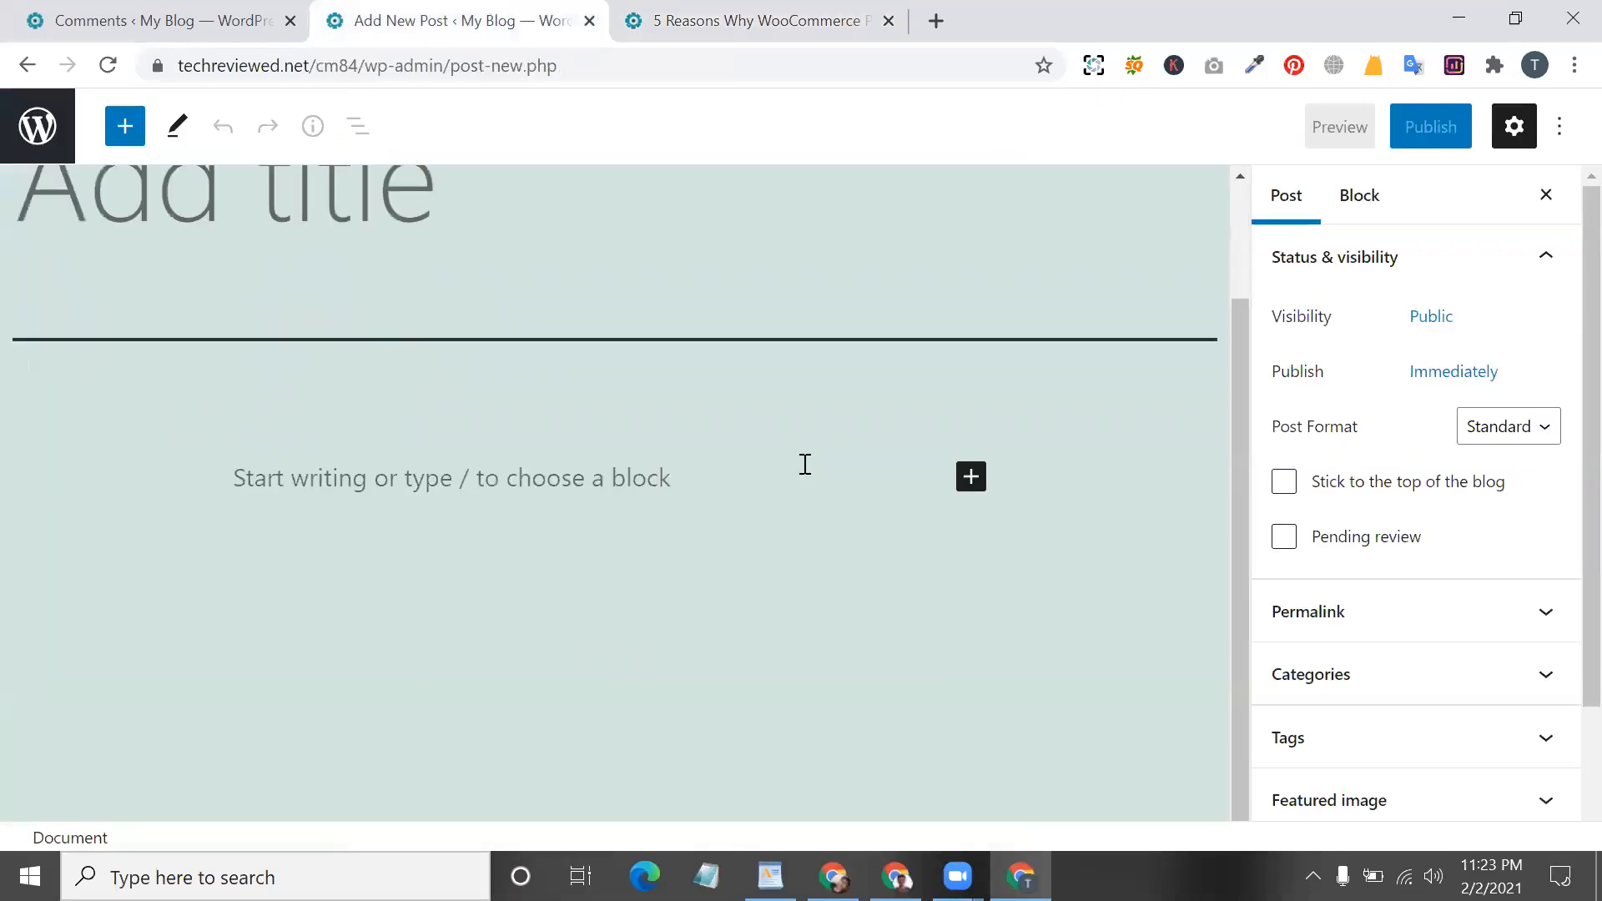
click(328, 220)
click(505, 484)
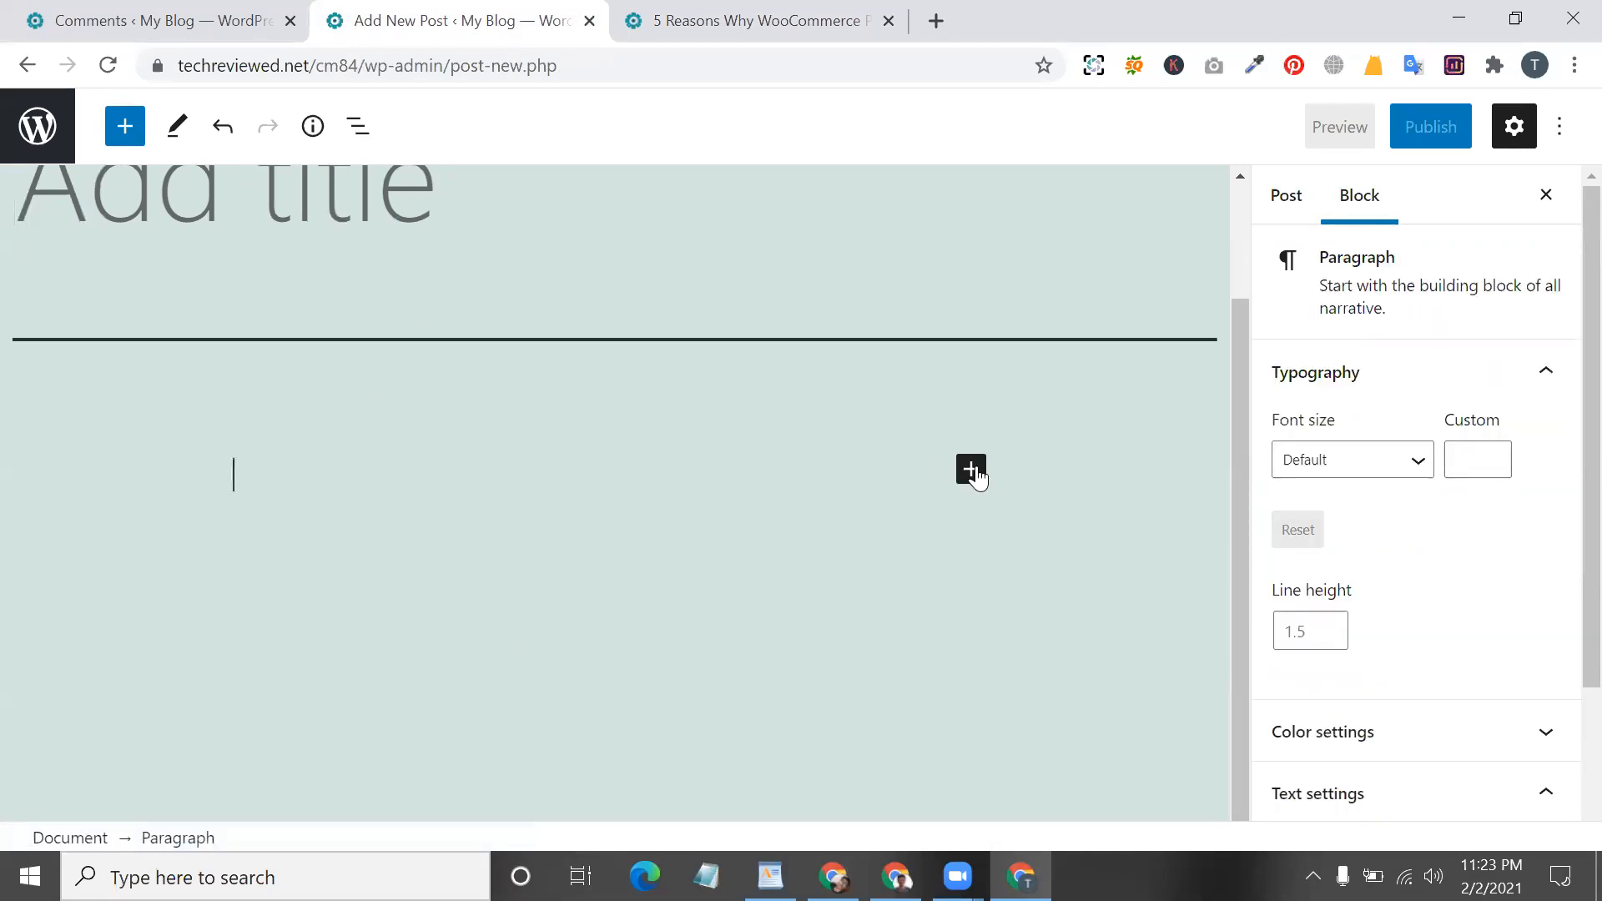
click(26, 71)
click(923, 207)
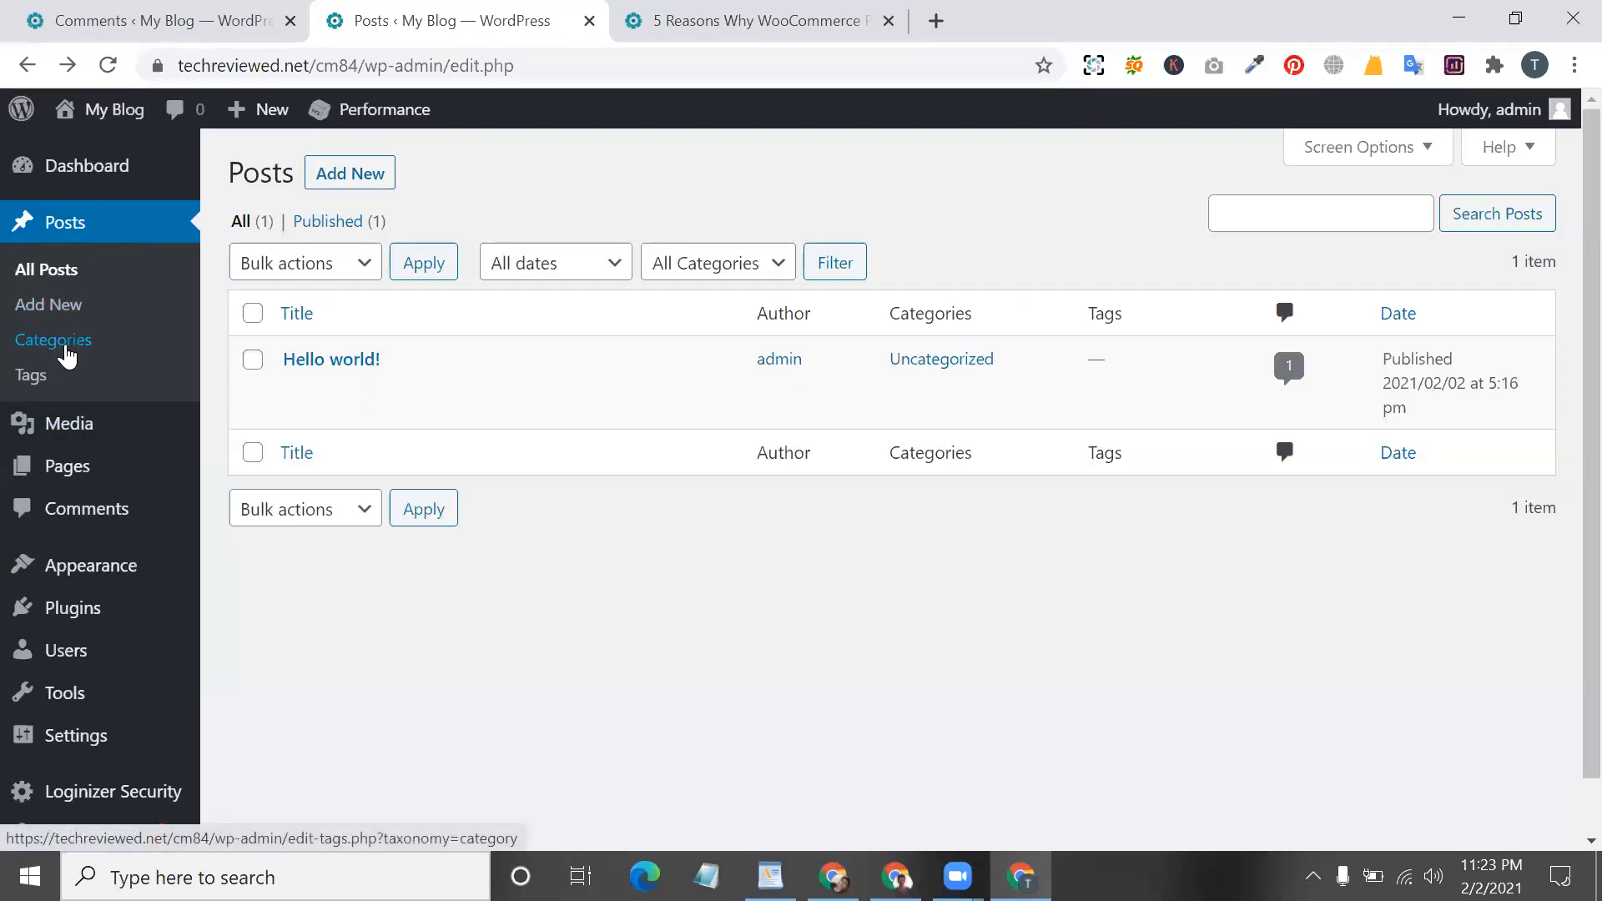
- Add a post category named men with no parent category, leaving its slug and description blank
click(60, 349)
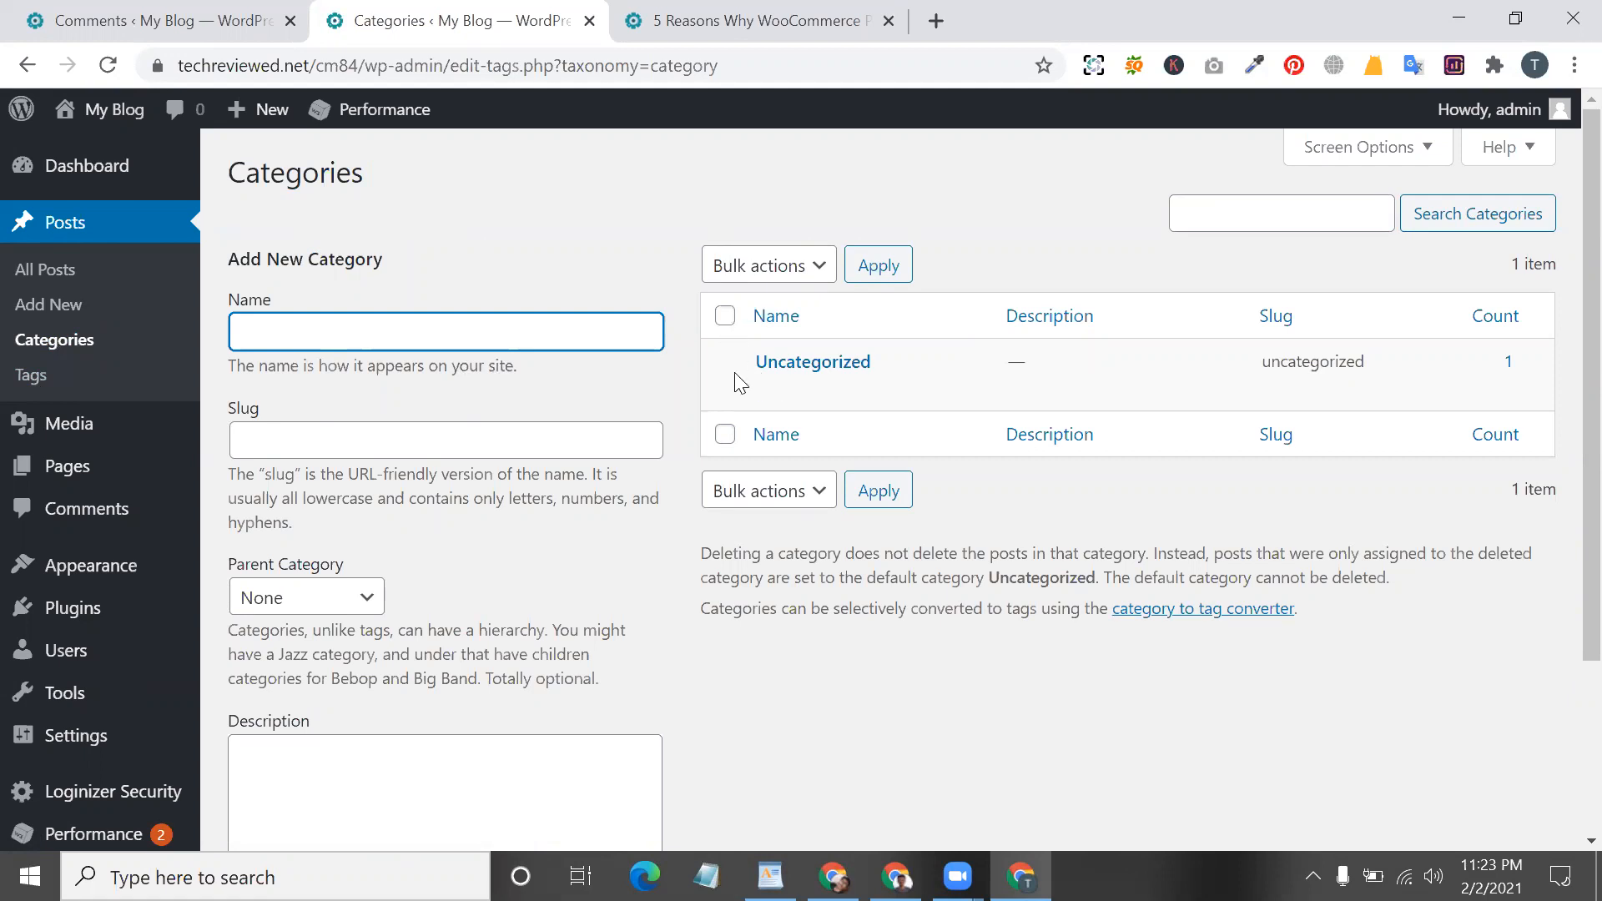
mouse_move(814, 406)
click(336, 442)
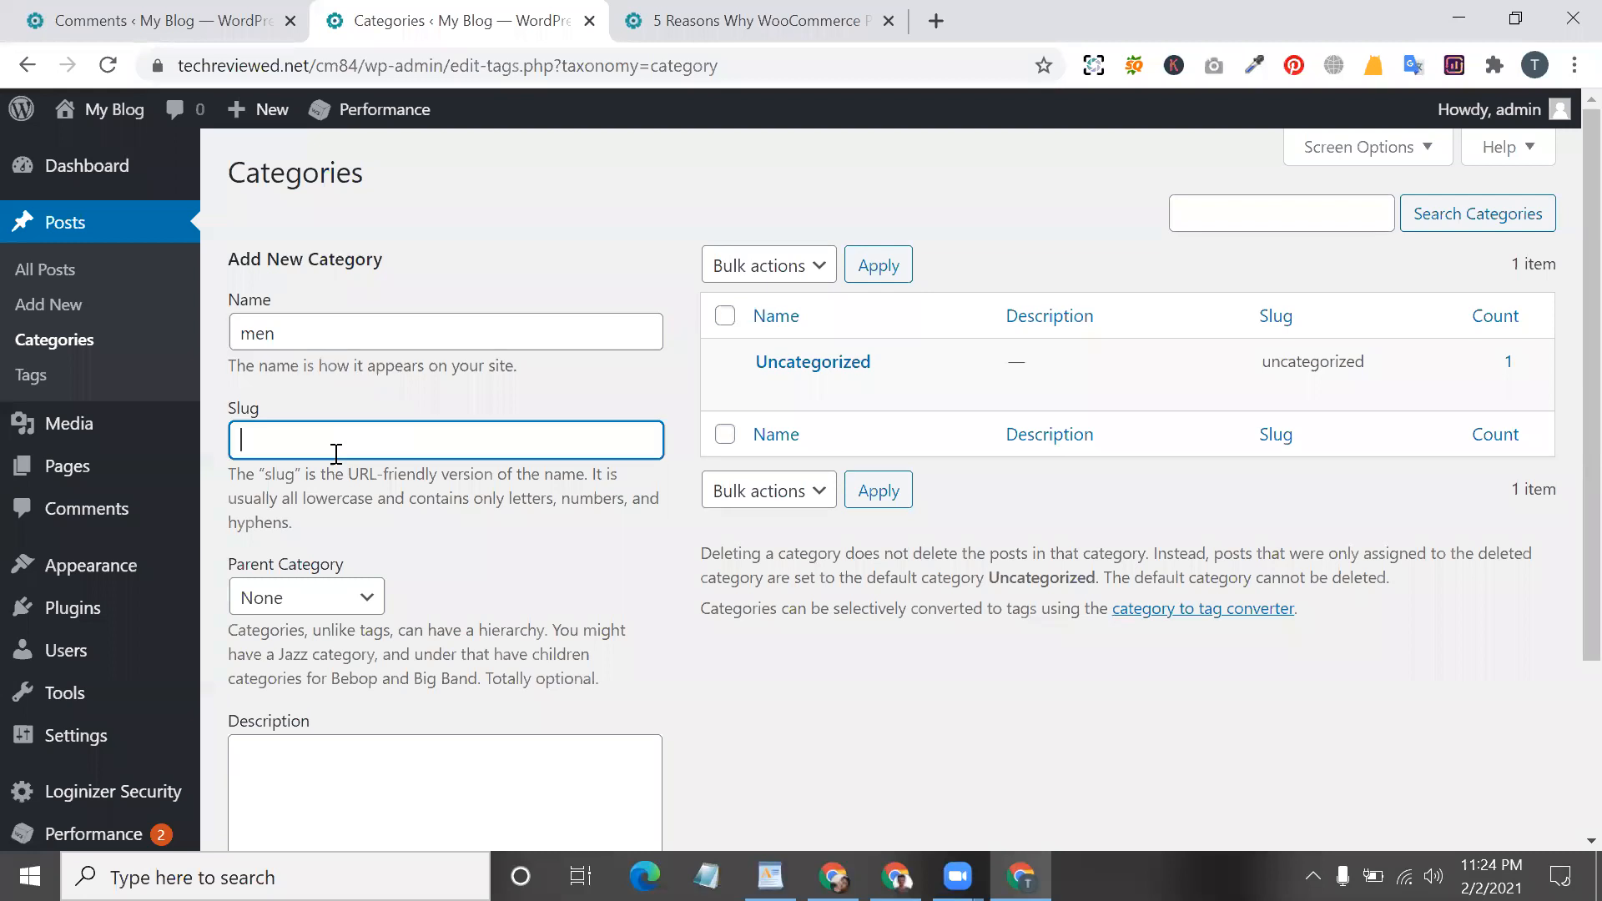
click(289, 336)
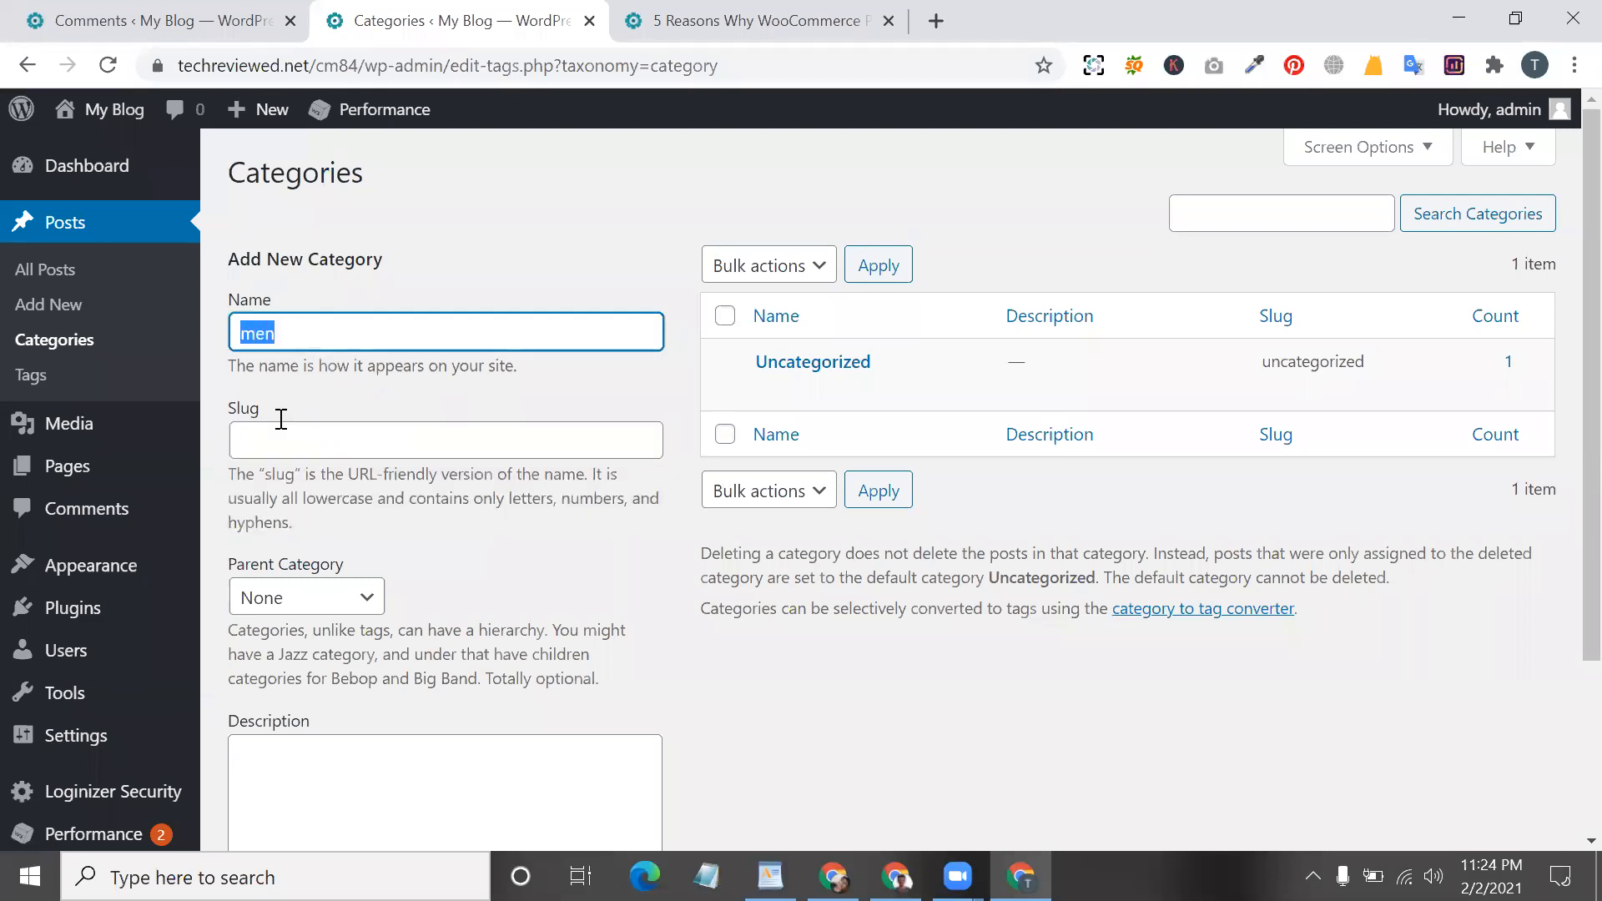
click(308, 442)
click(434, 599)
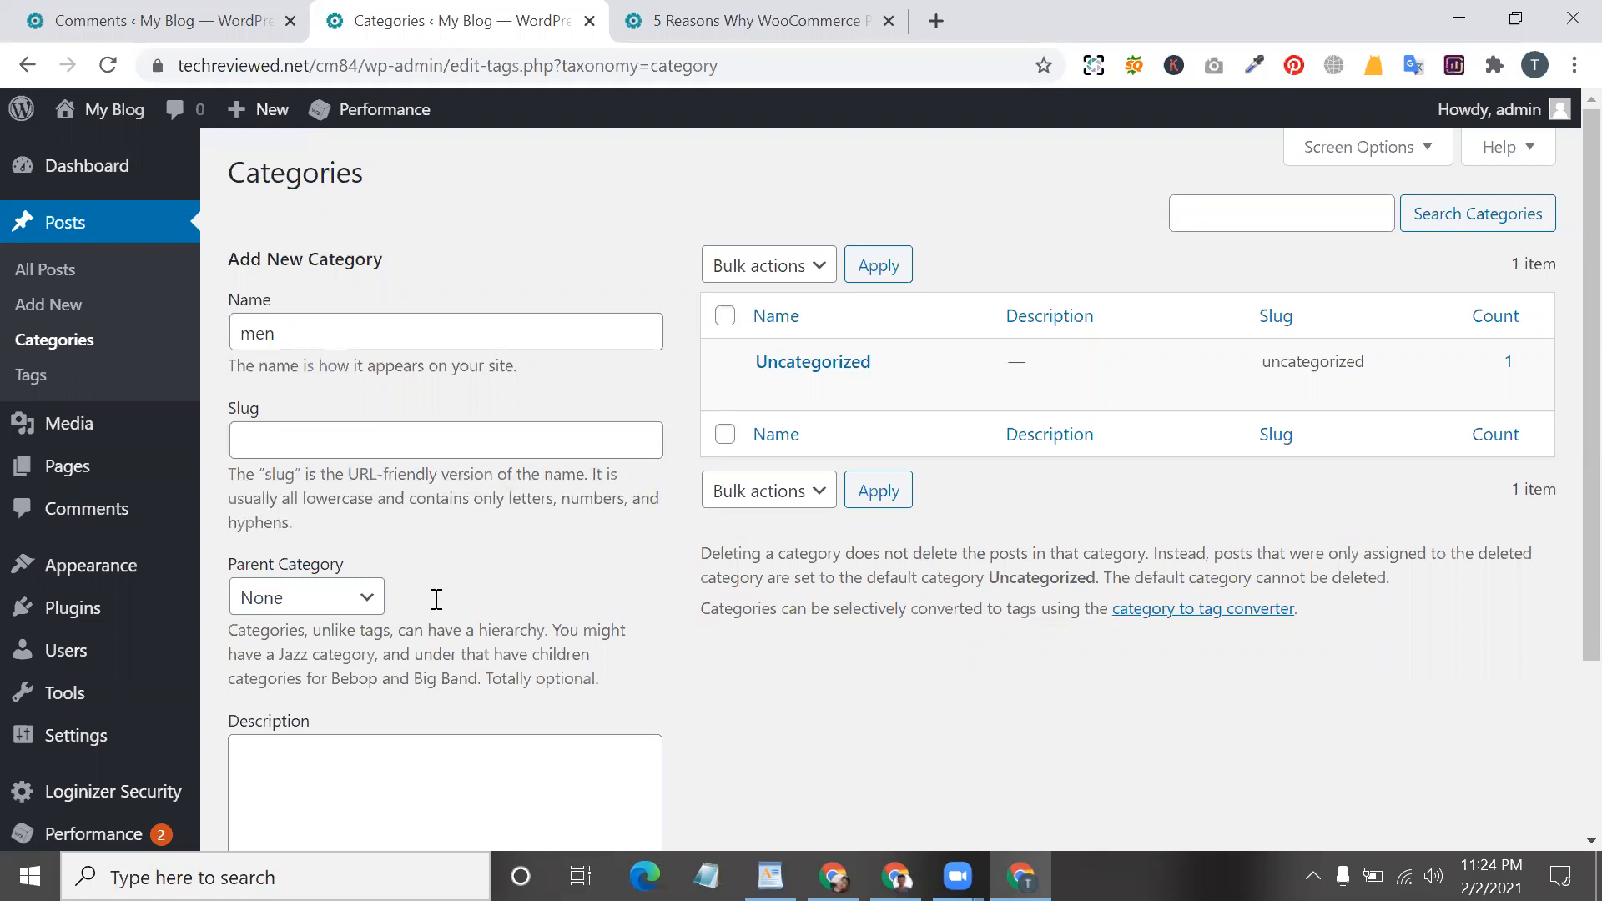
scroll(321, 739, down, 3)
click(319, 733)
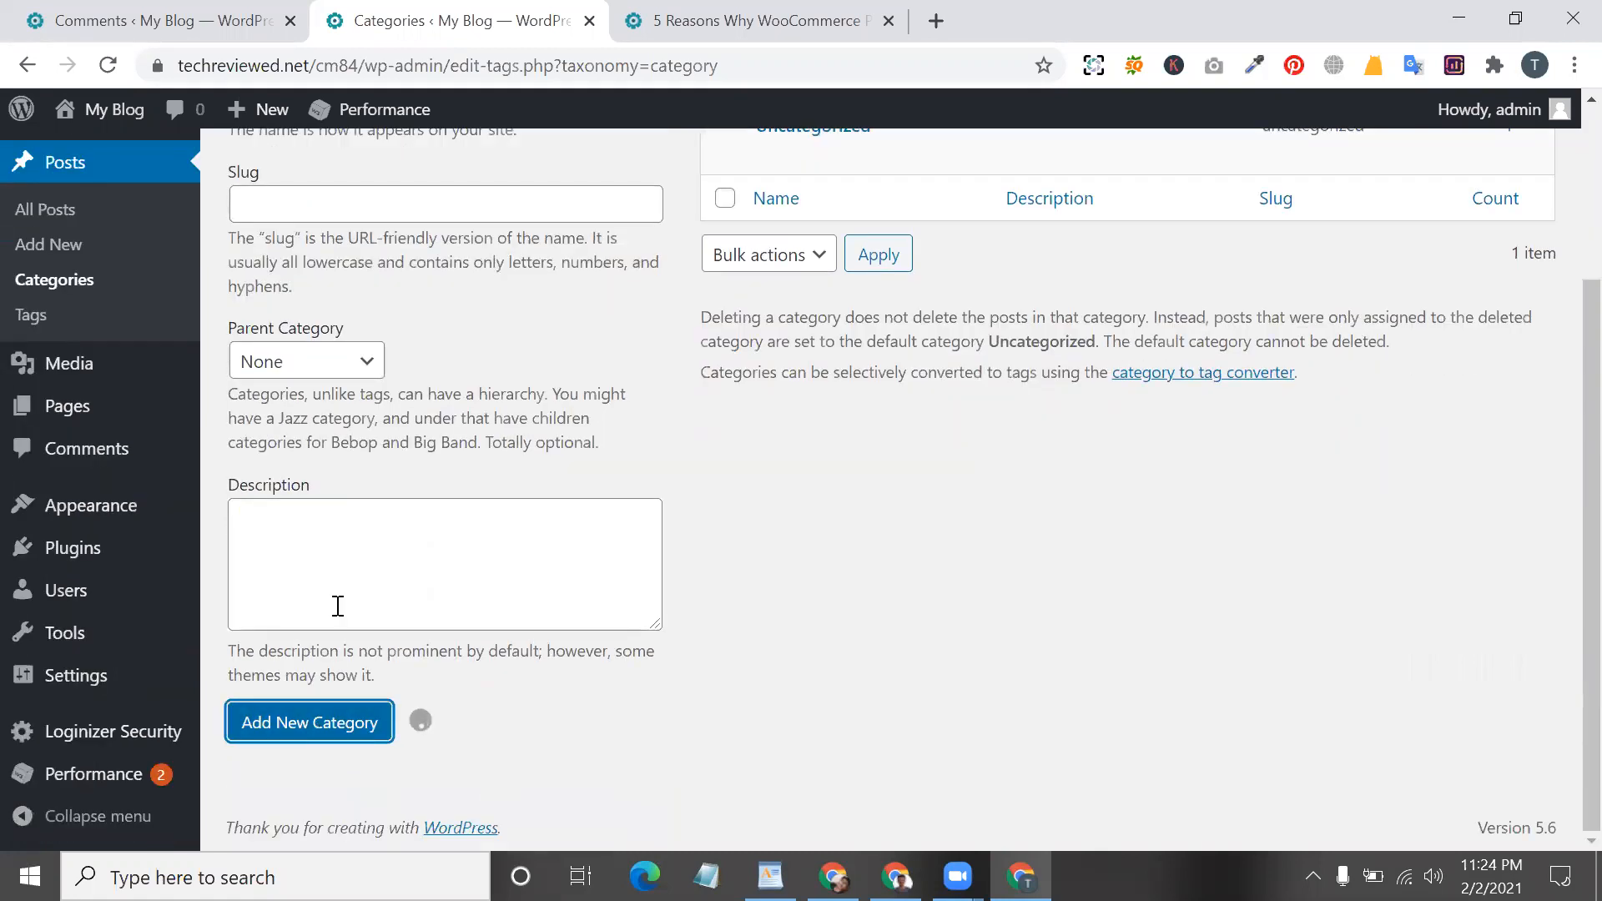
- Check the available parent categories and enter shirt as the name of another new category
click(314, 551)
click(375, 362)
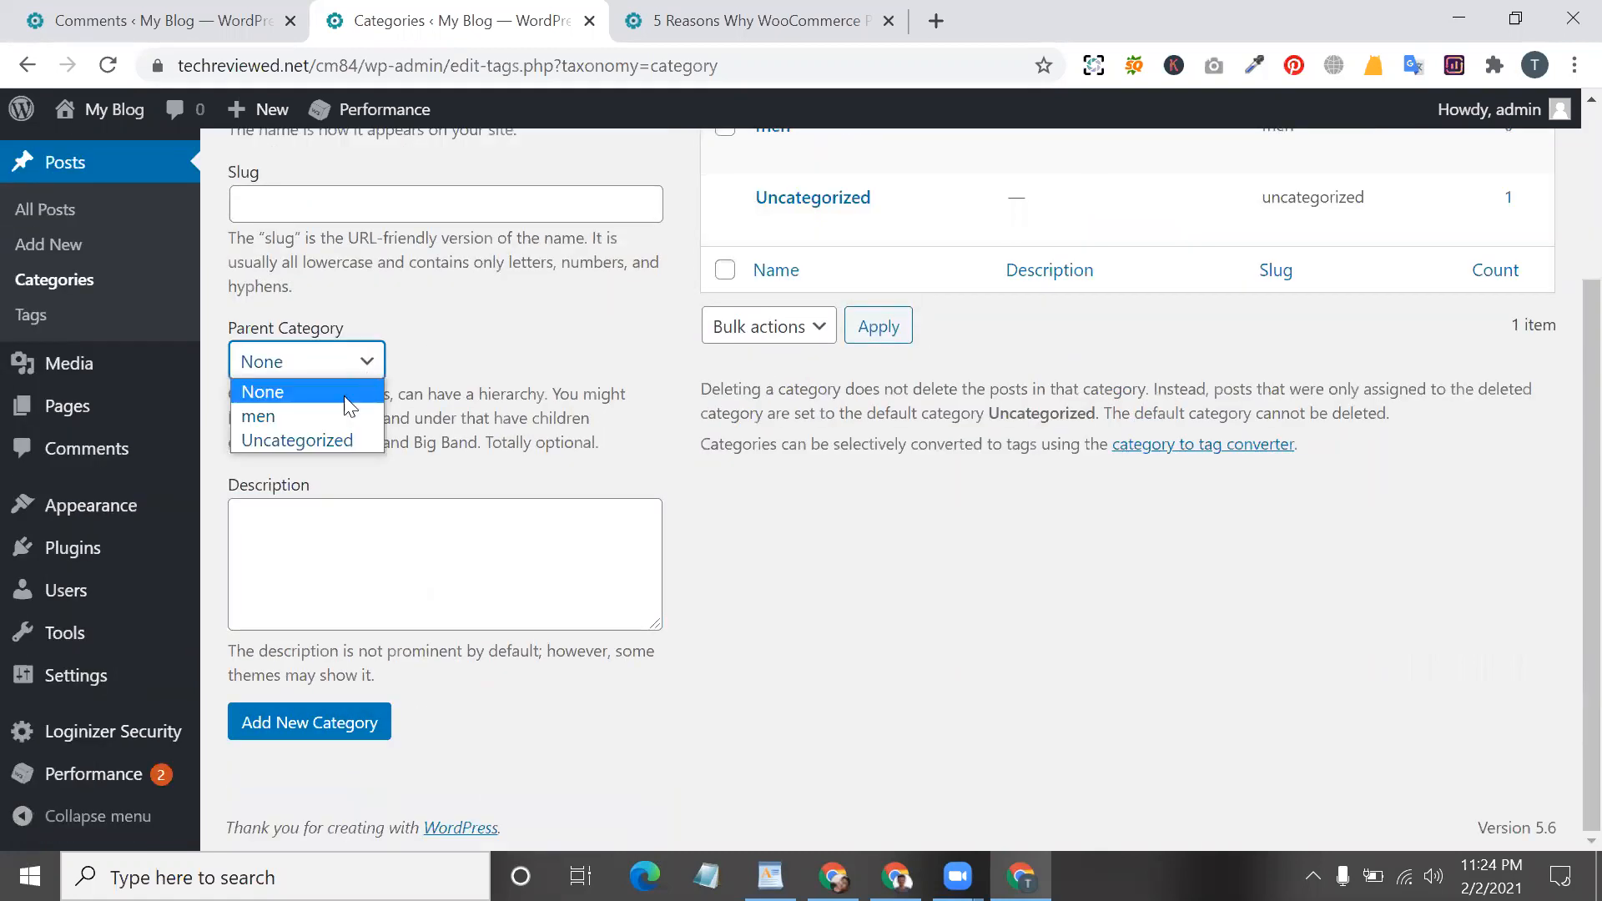
scroll(440, 357, up, 3)
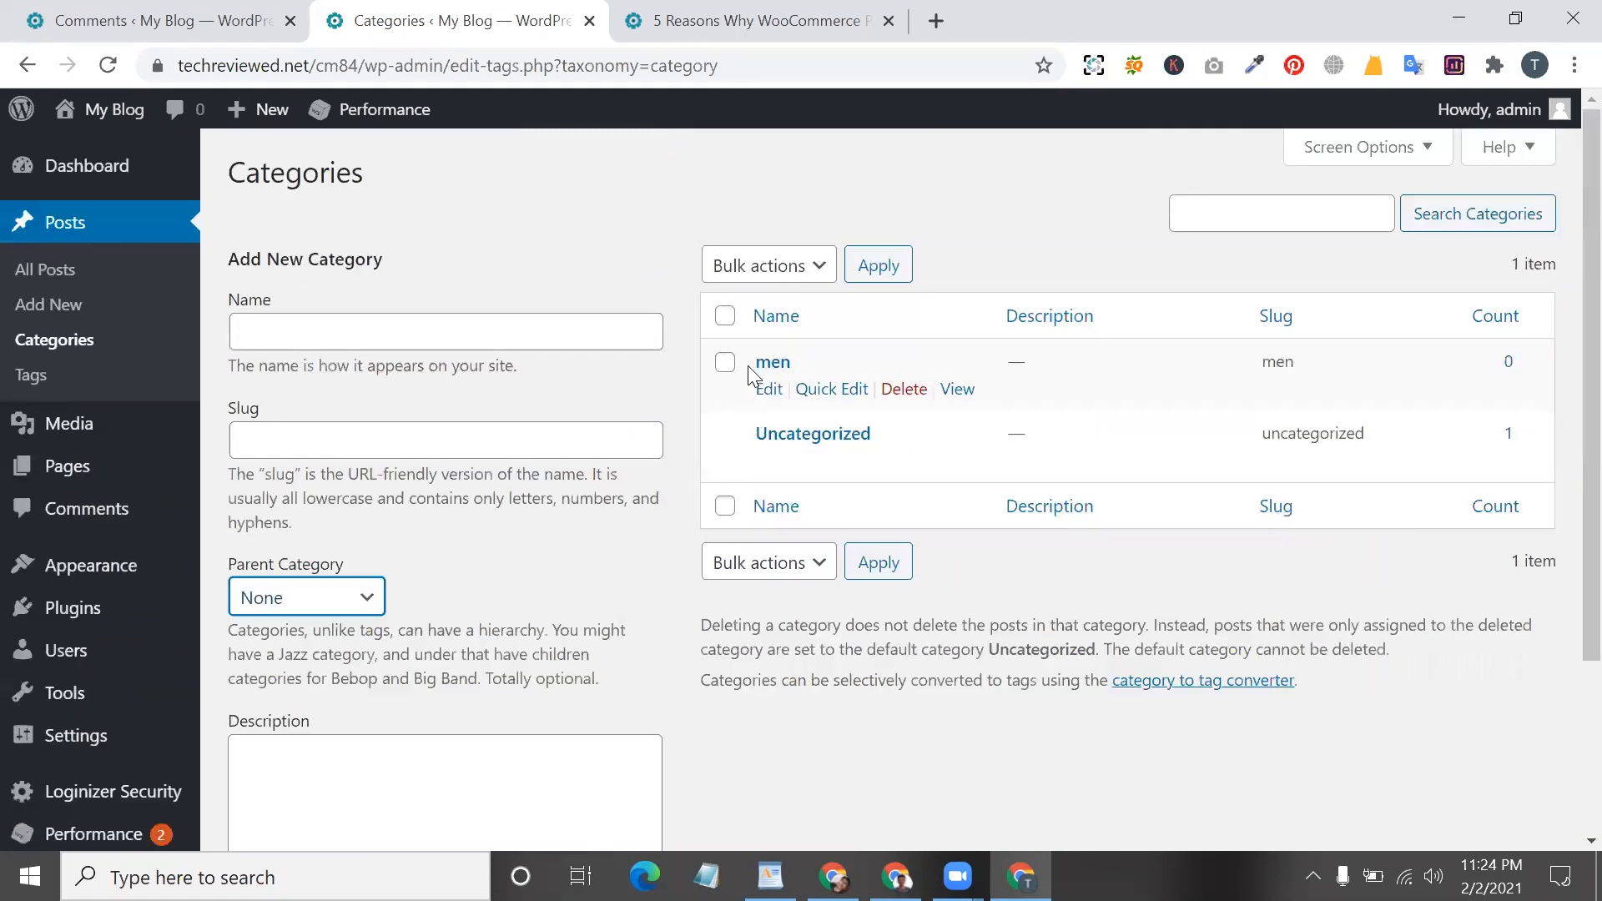
click(425, 332)
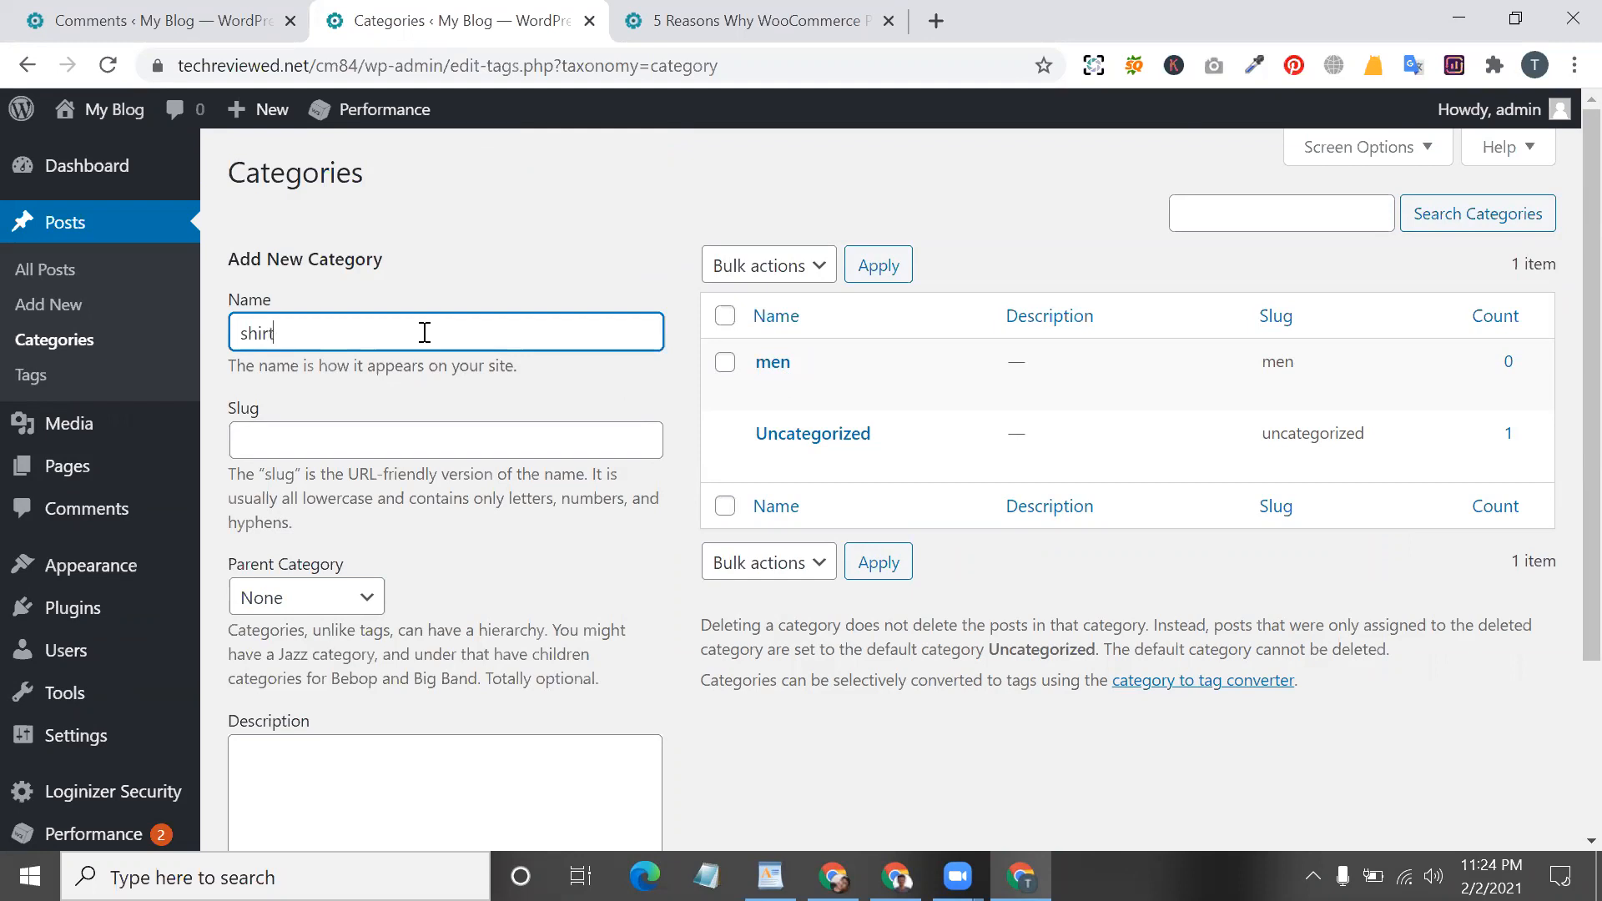
click(413, 443)
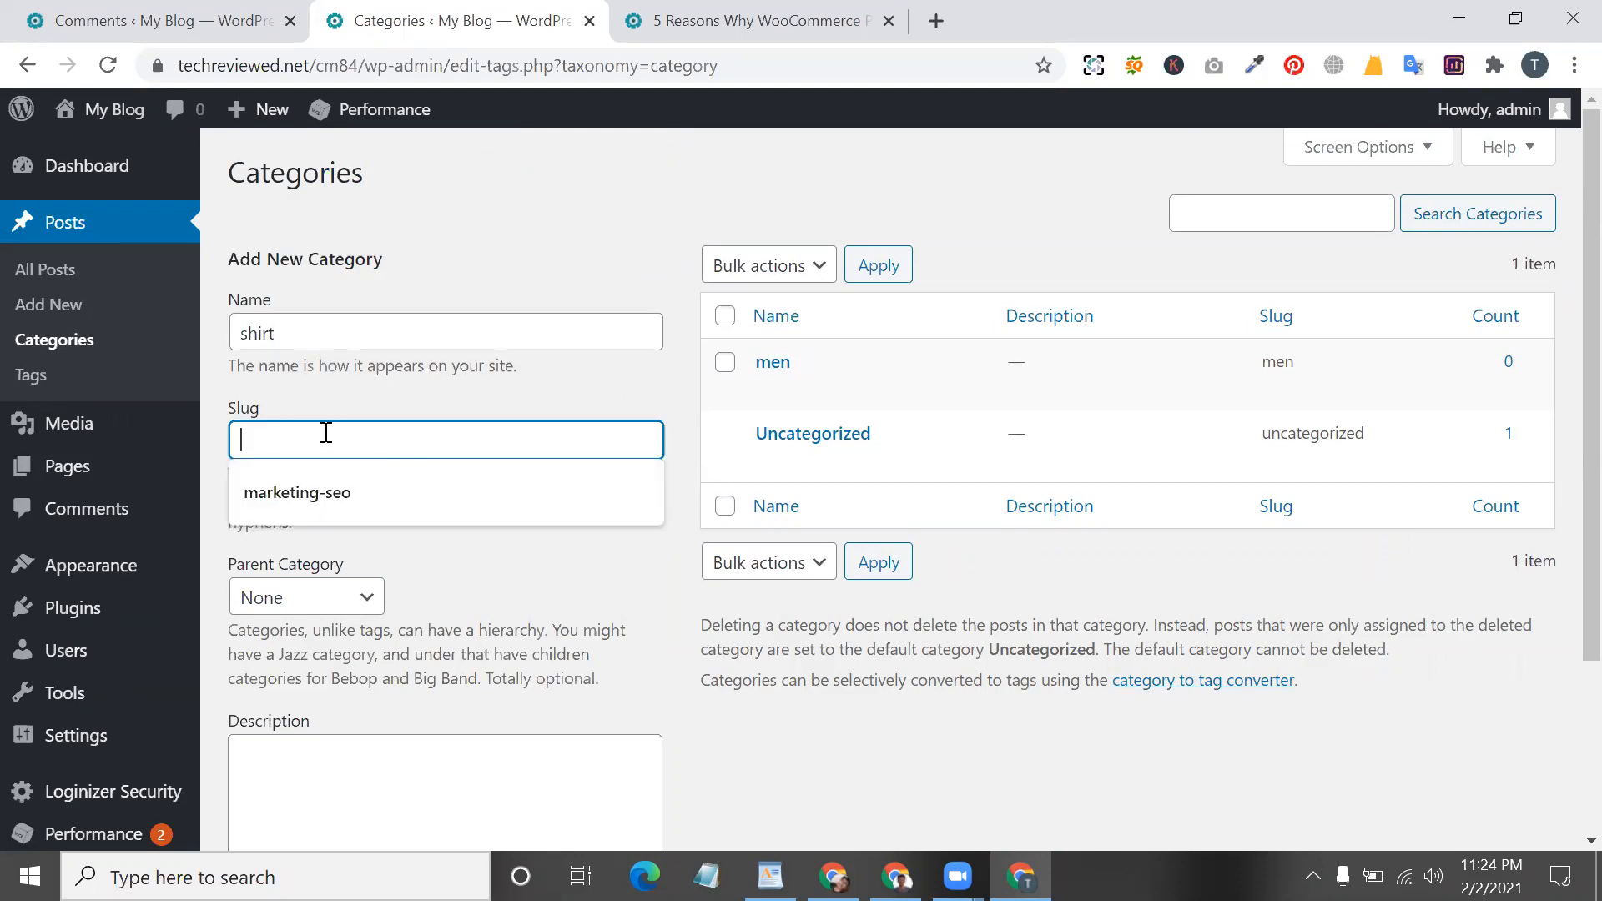
- View the men category's archive page in a new tab and examine the site, category and slug parts of its address
scroll(327, 433, up, 5)
scroll(729, 412, down, 5)
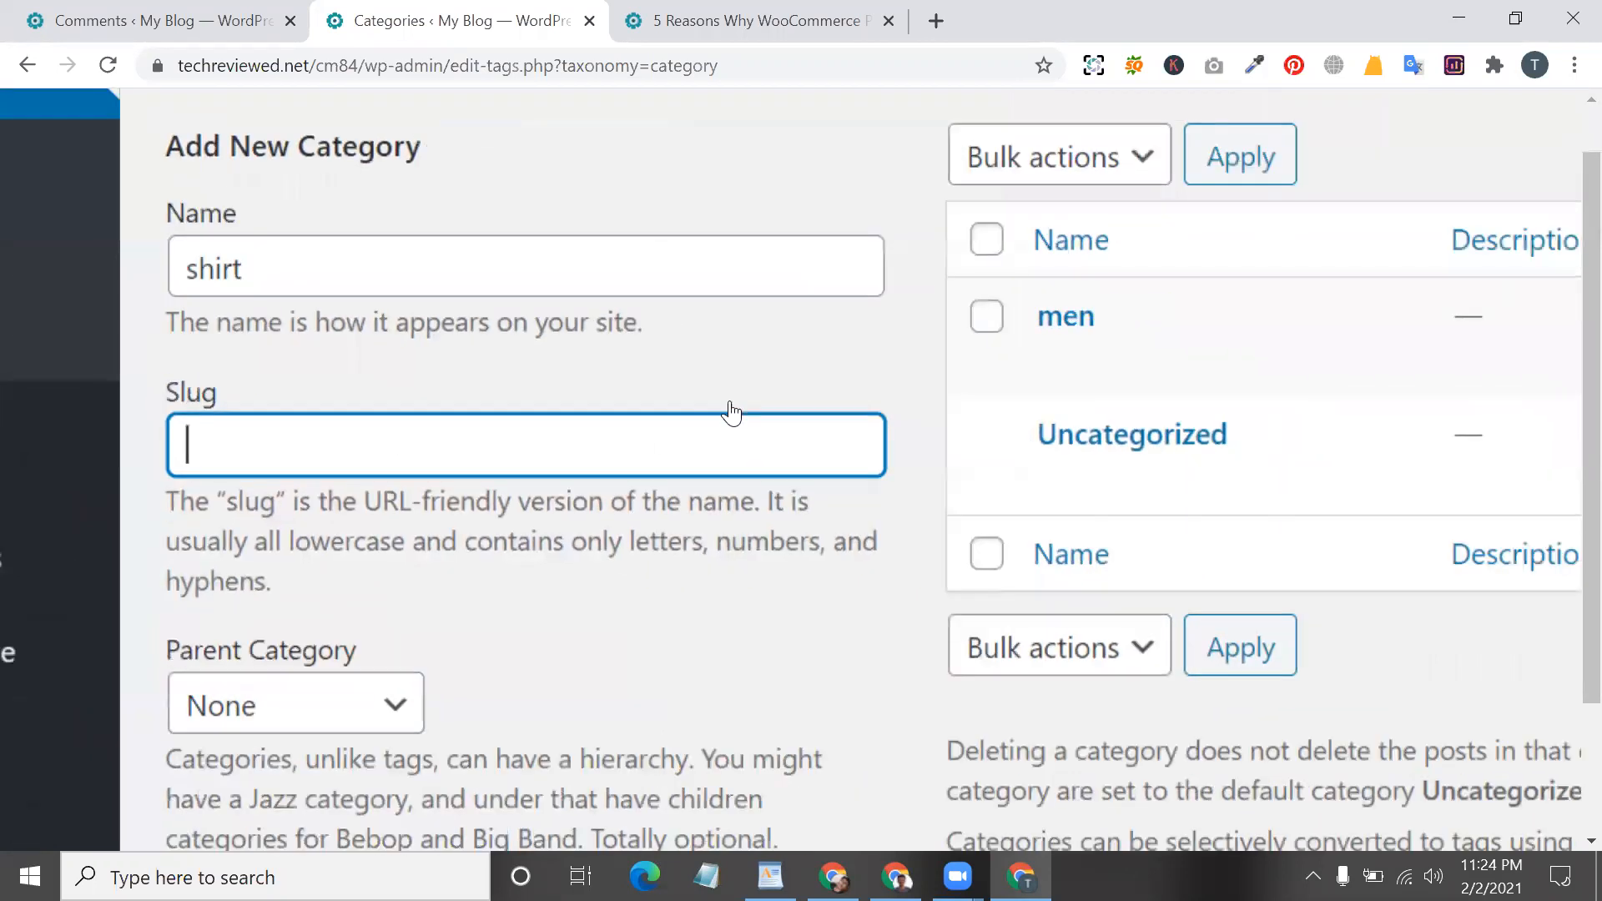
right_click(1012, 386)
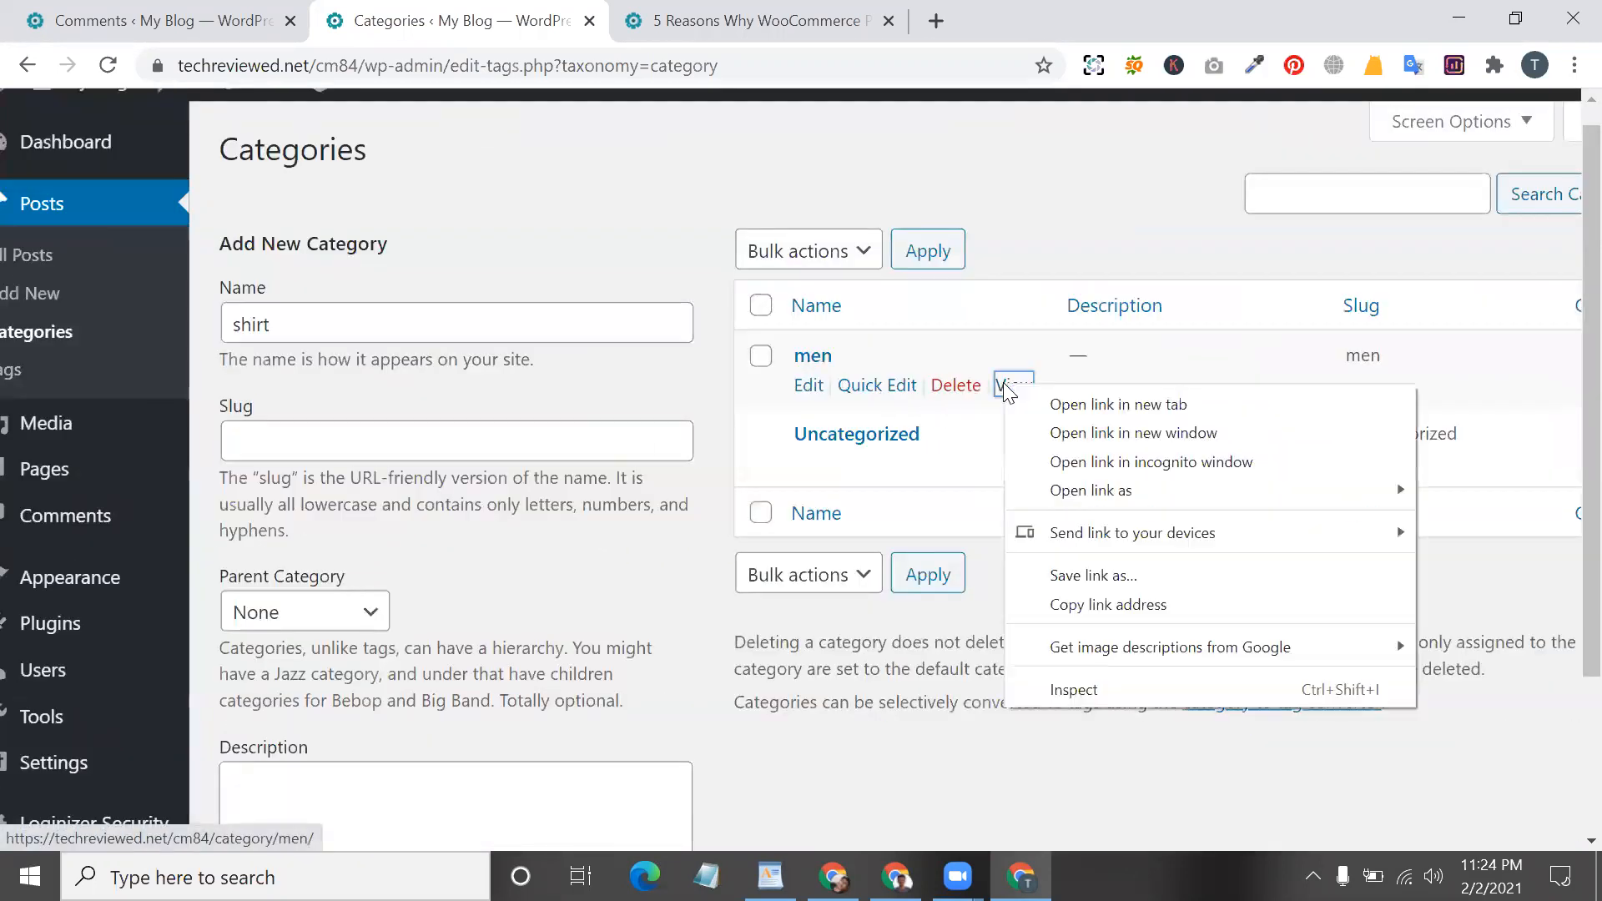
click(1093, 404)
click(814, 10)
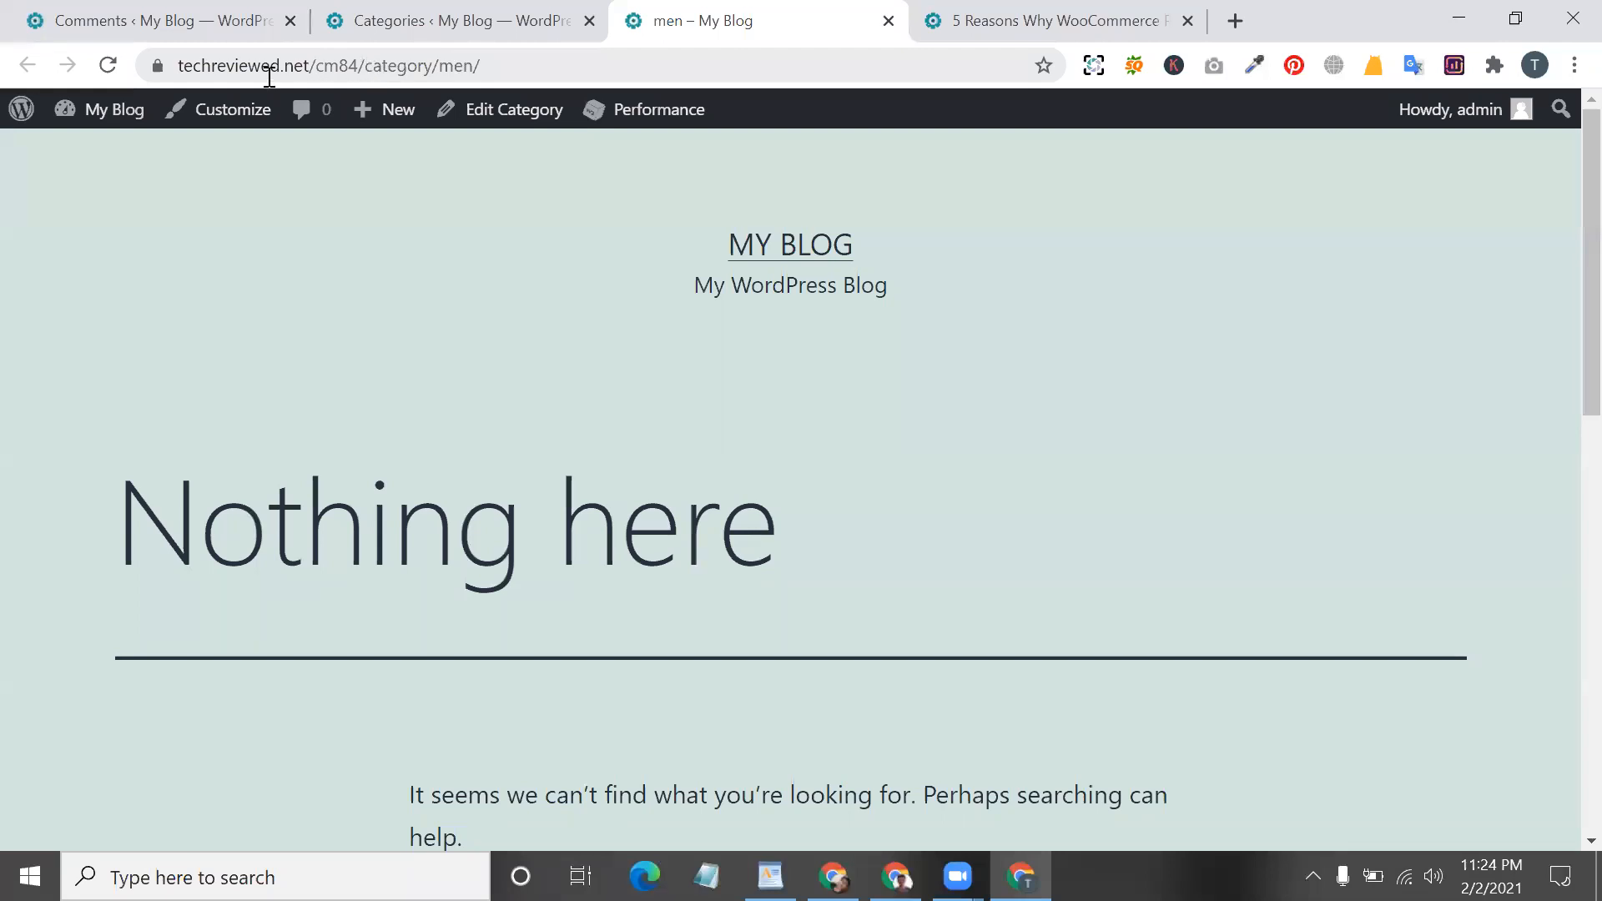
drag(179, 70, 418, 67)
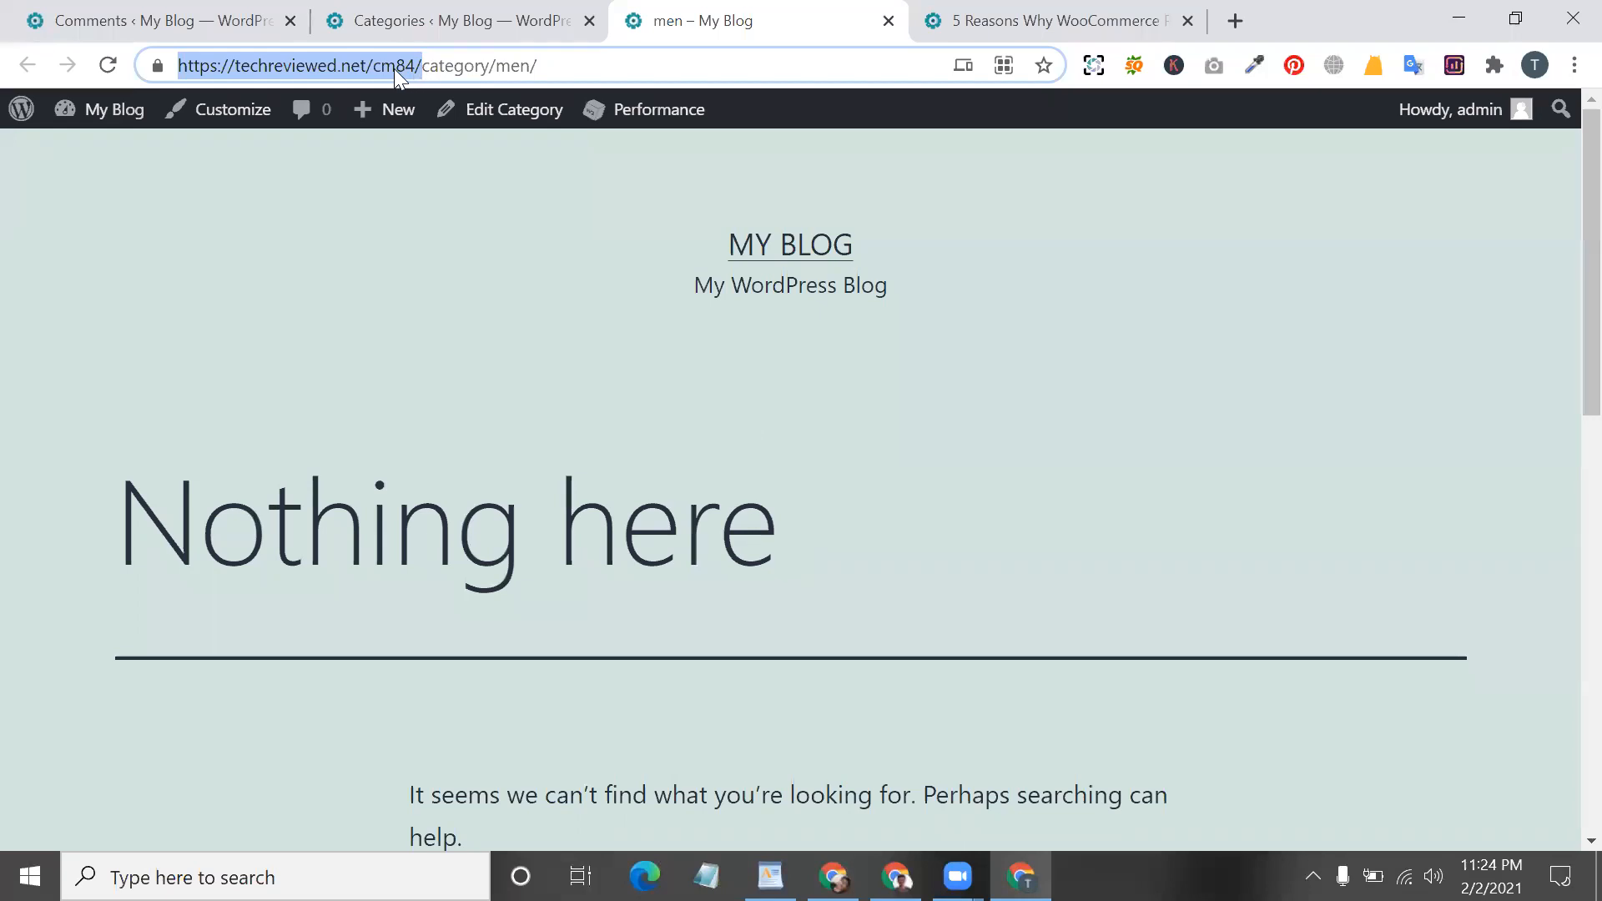
double_click(458, 66)
double_click(515, 66)
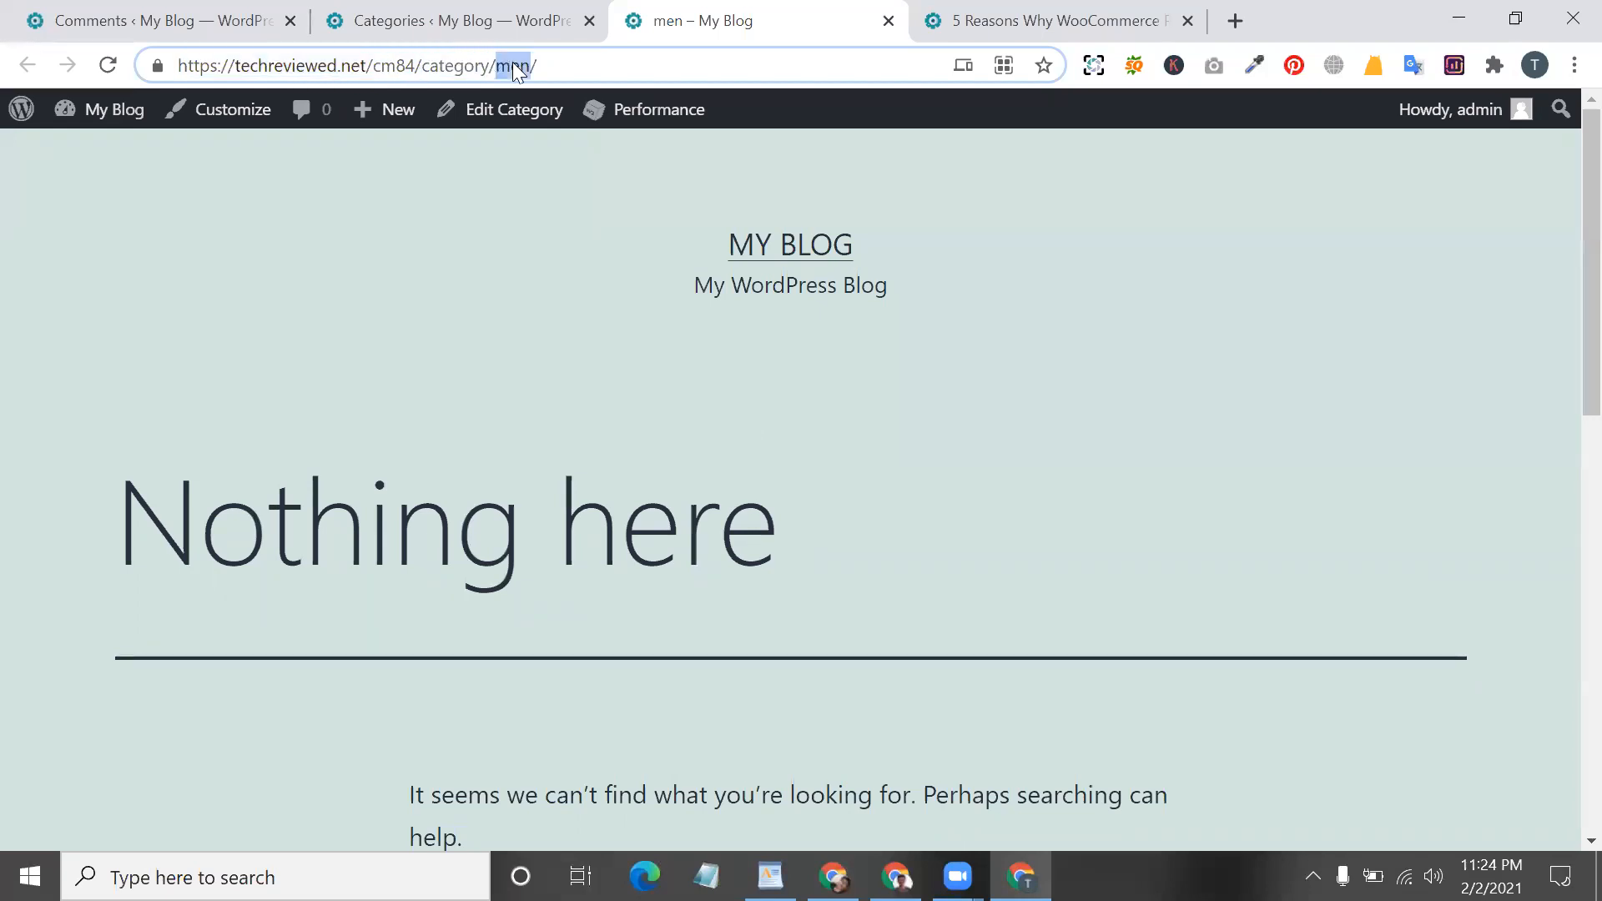
drag(549, 62, 503, 64)
- Add the shirt category with men as its parent category, leaving its slug and description blank
click(501, 34)
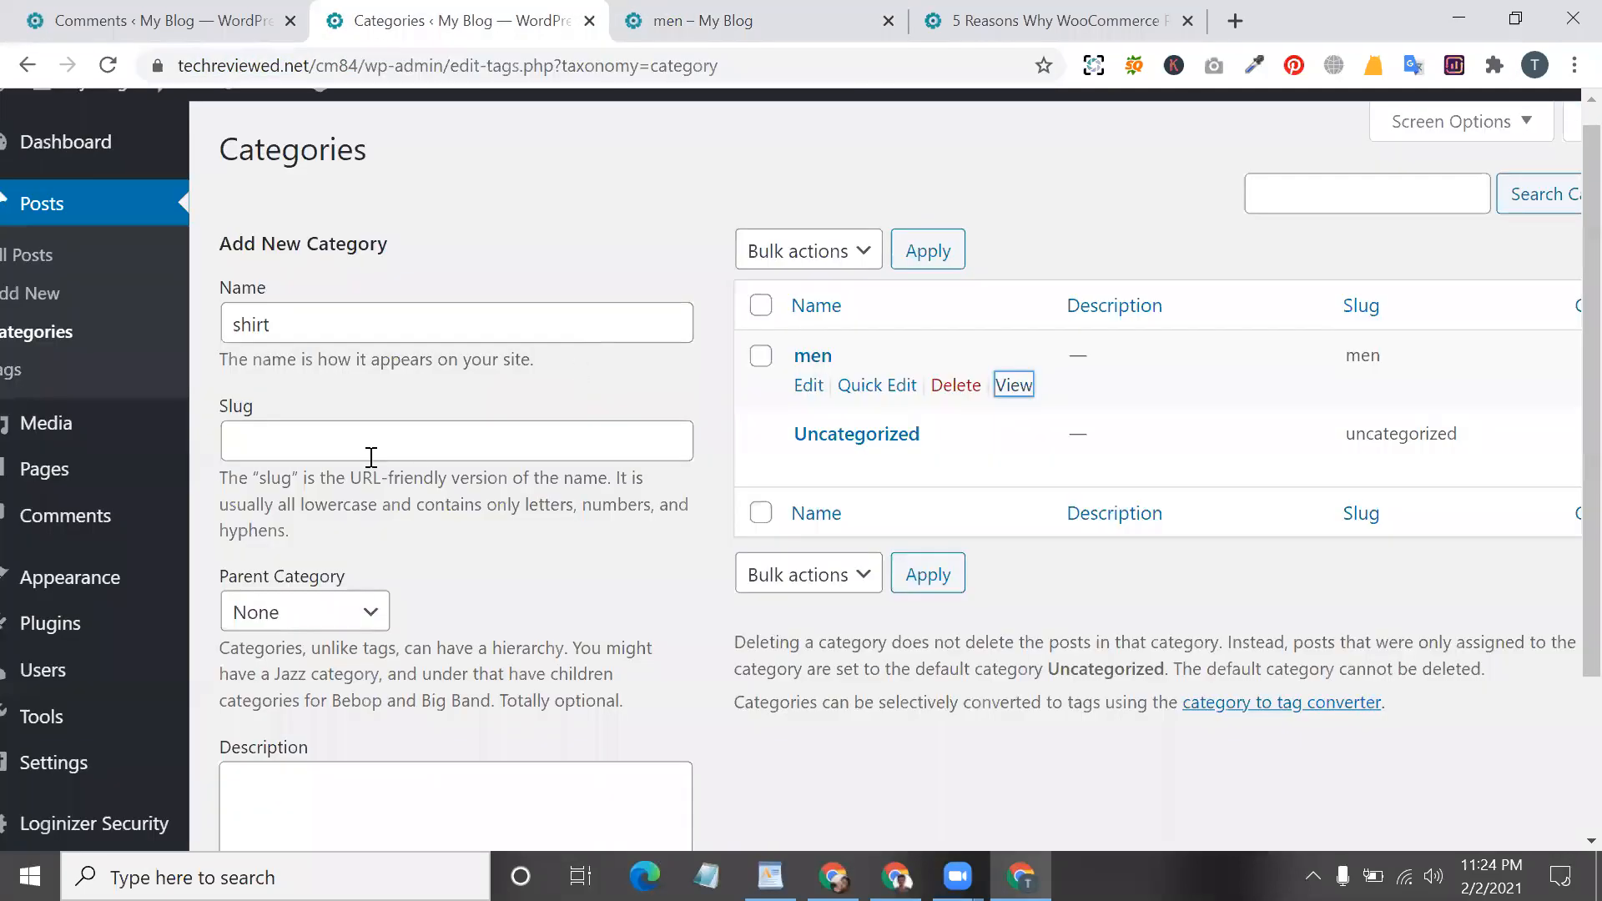
click(358, 423)
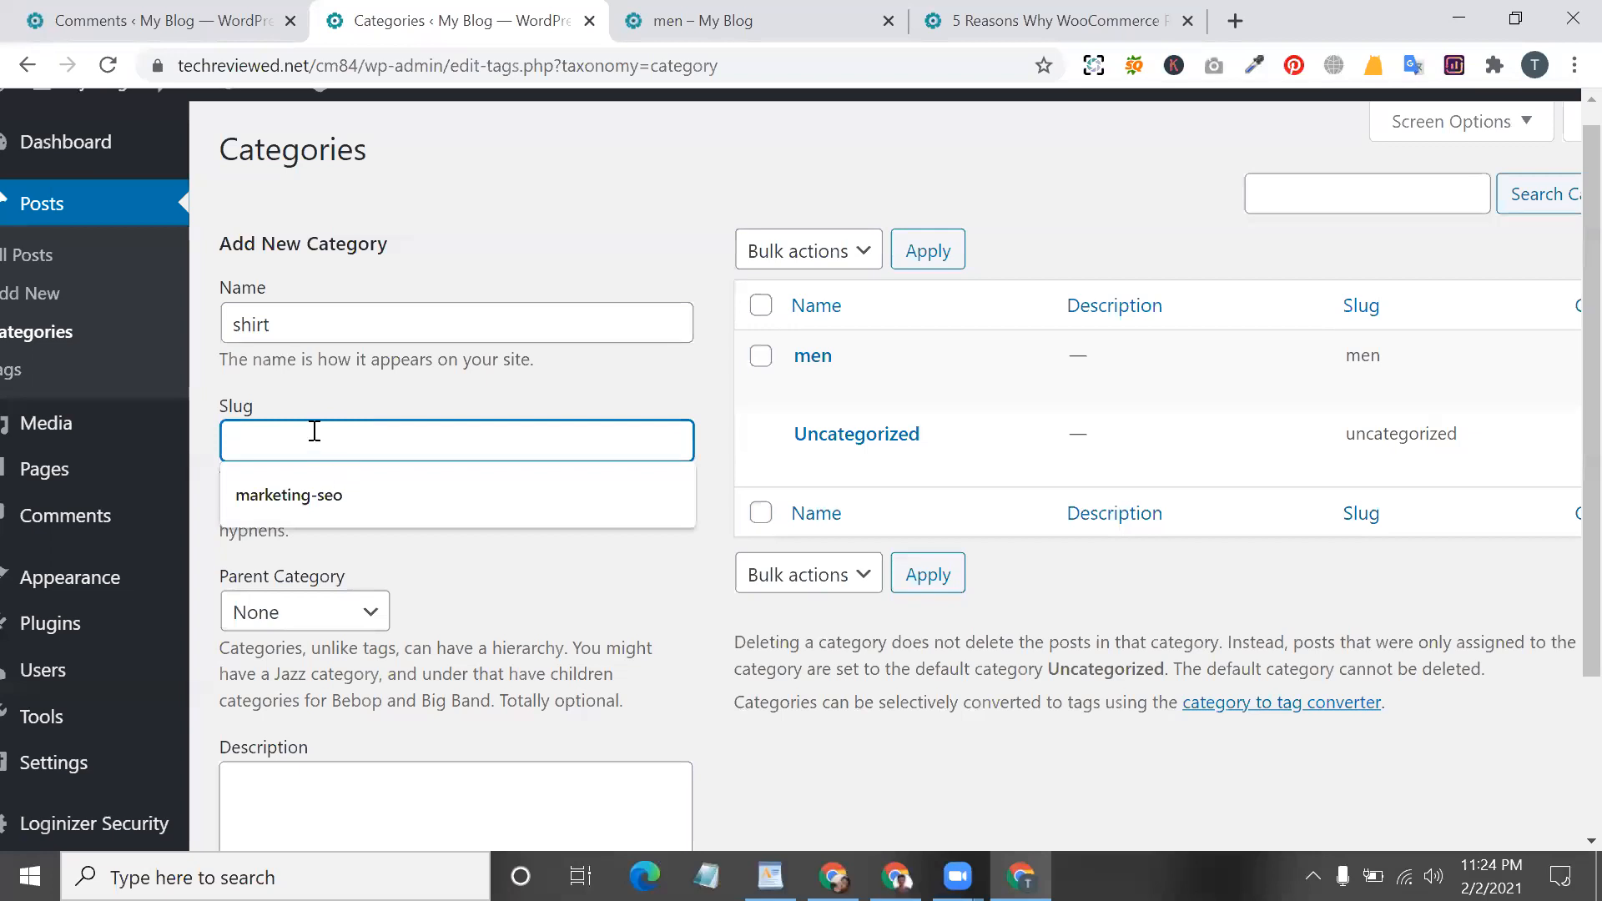
double_click(301, 338)
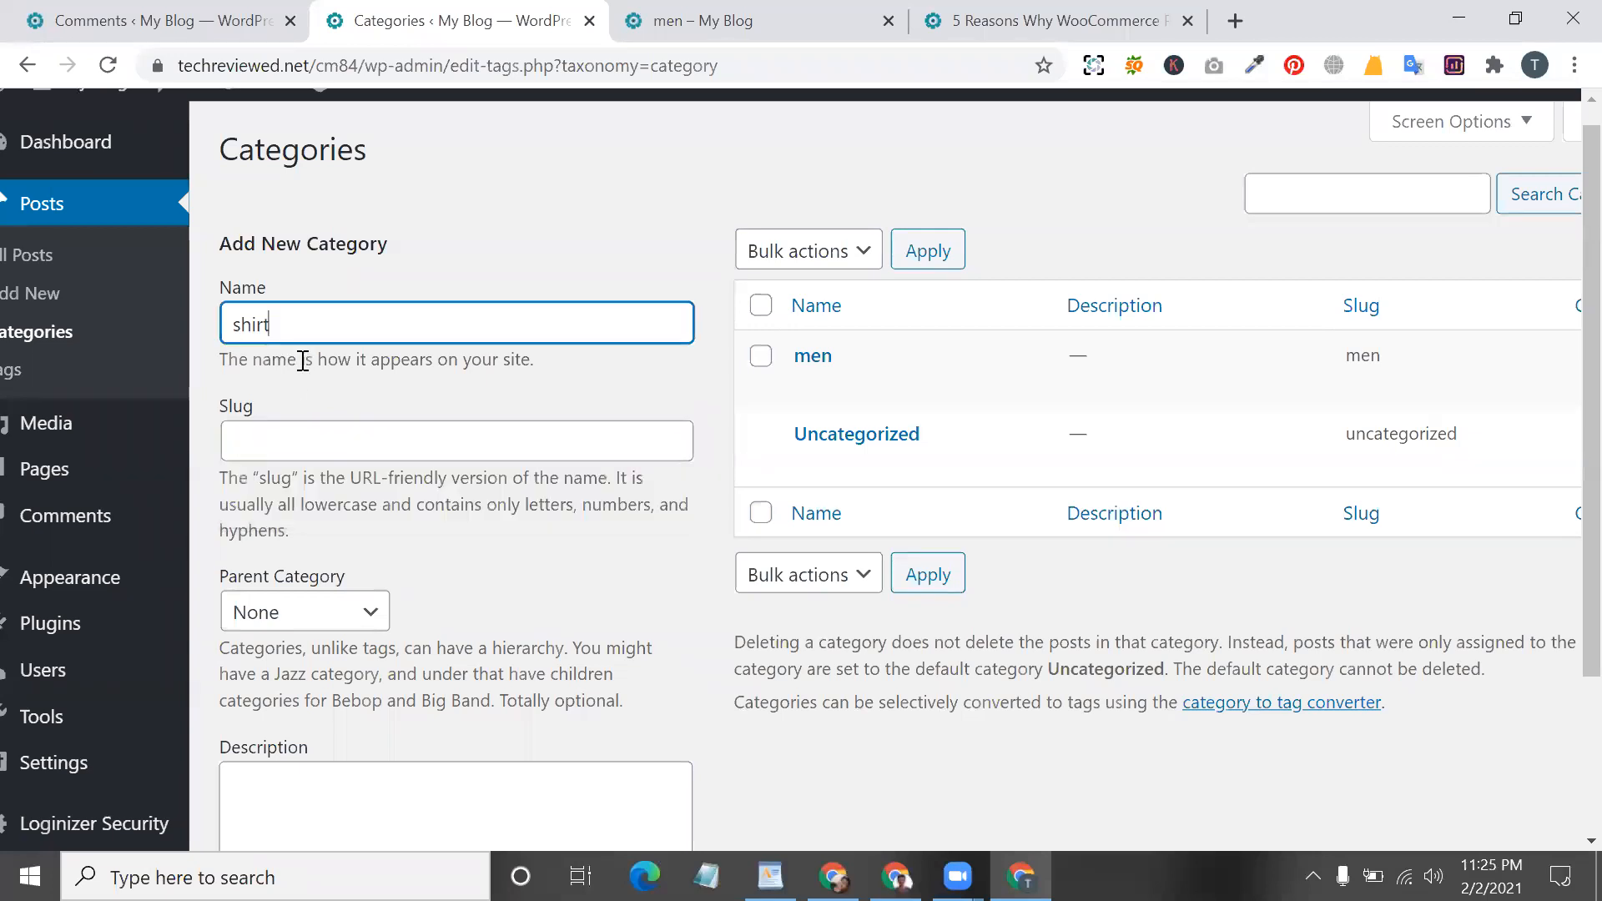
click(315, 429)
click(340, 615)
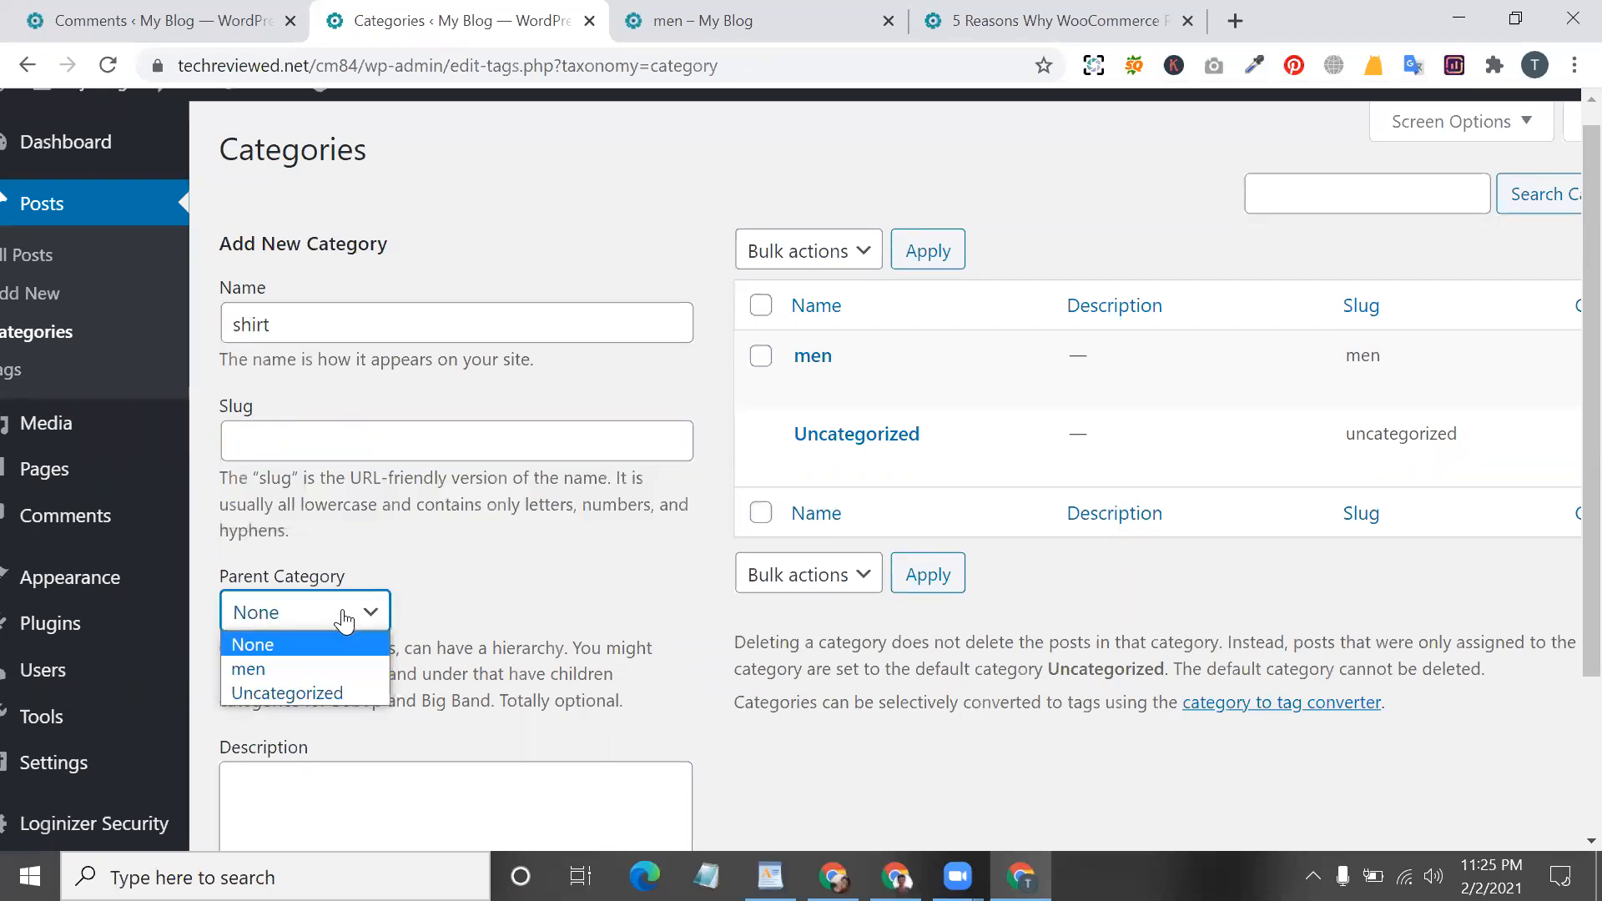
click(248, 671)
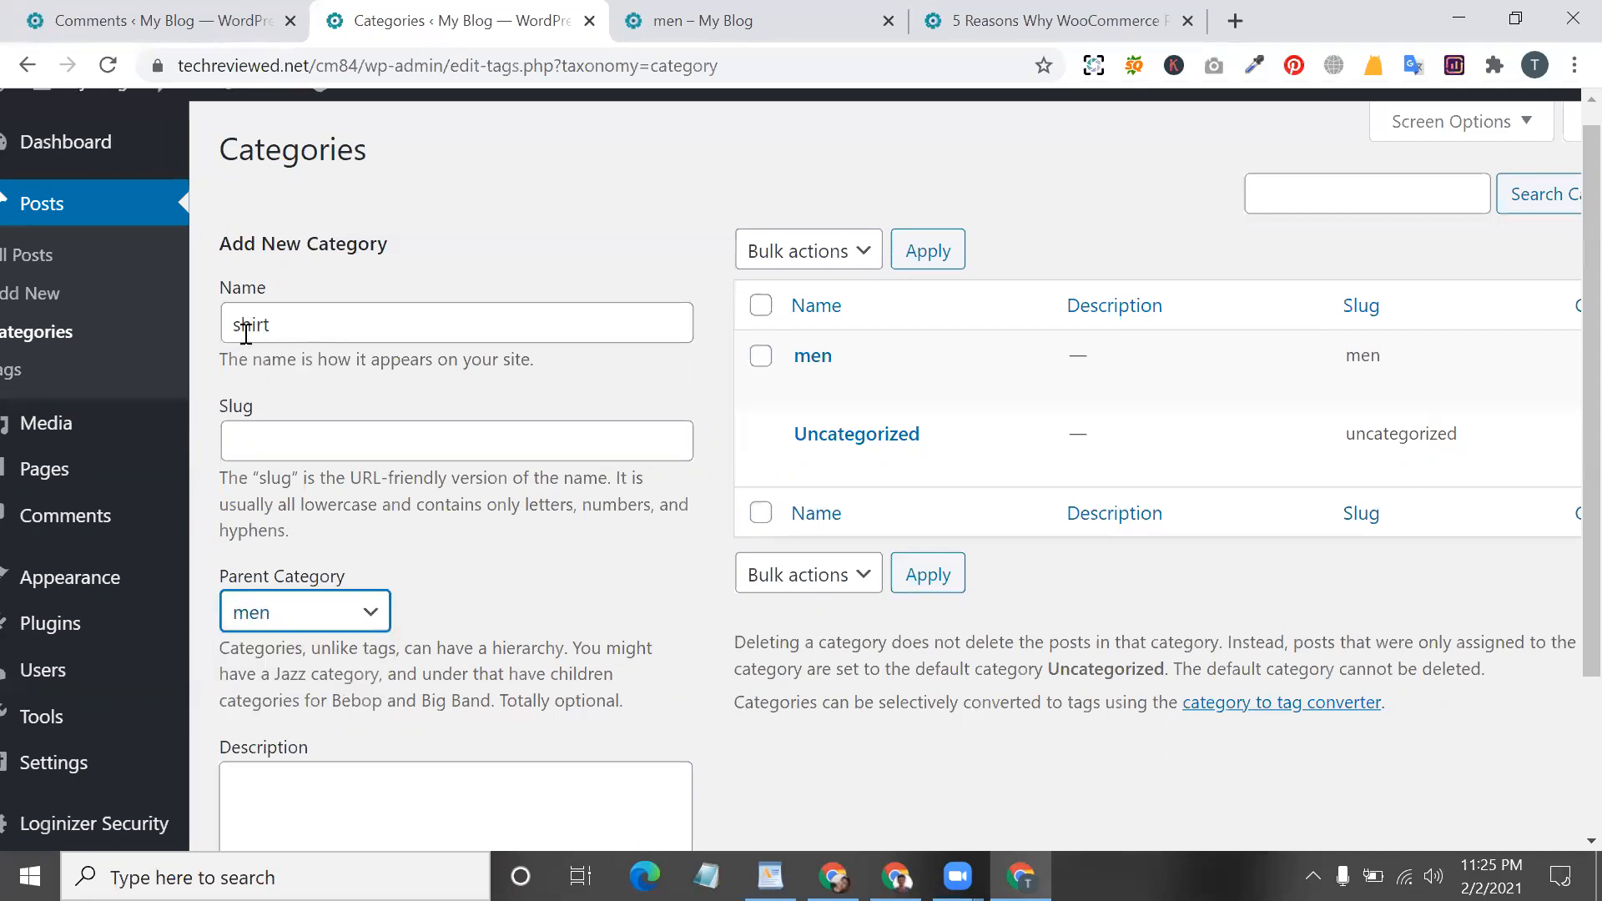
double_click(289, 334)
scroll(414, 557, down, 2)
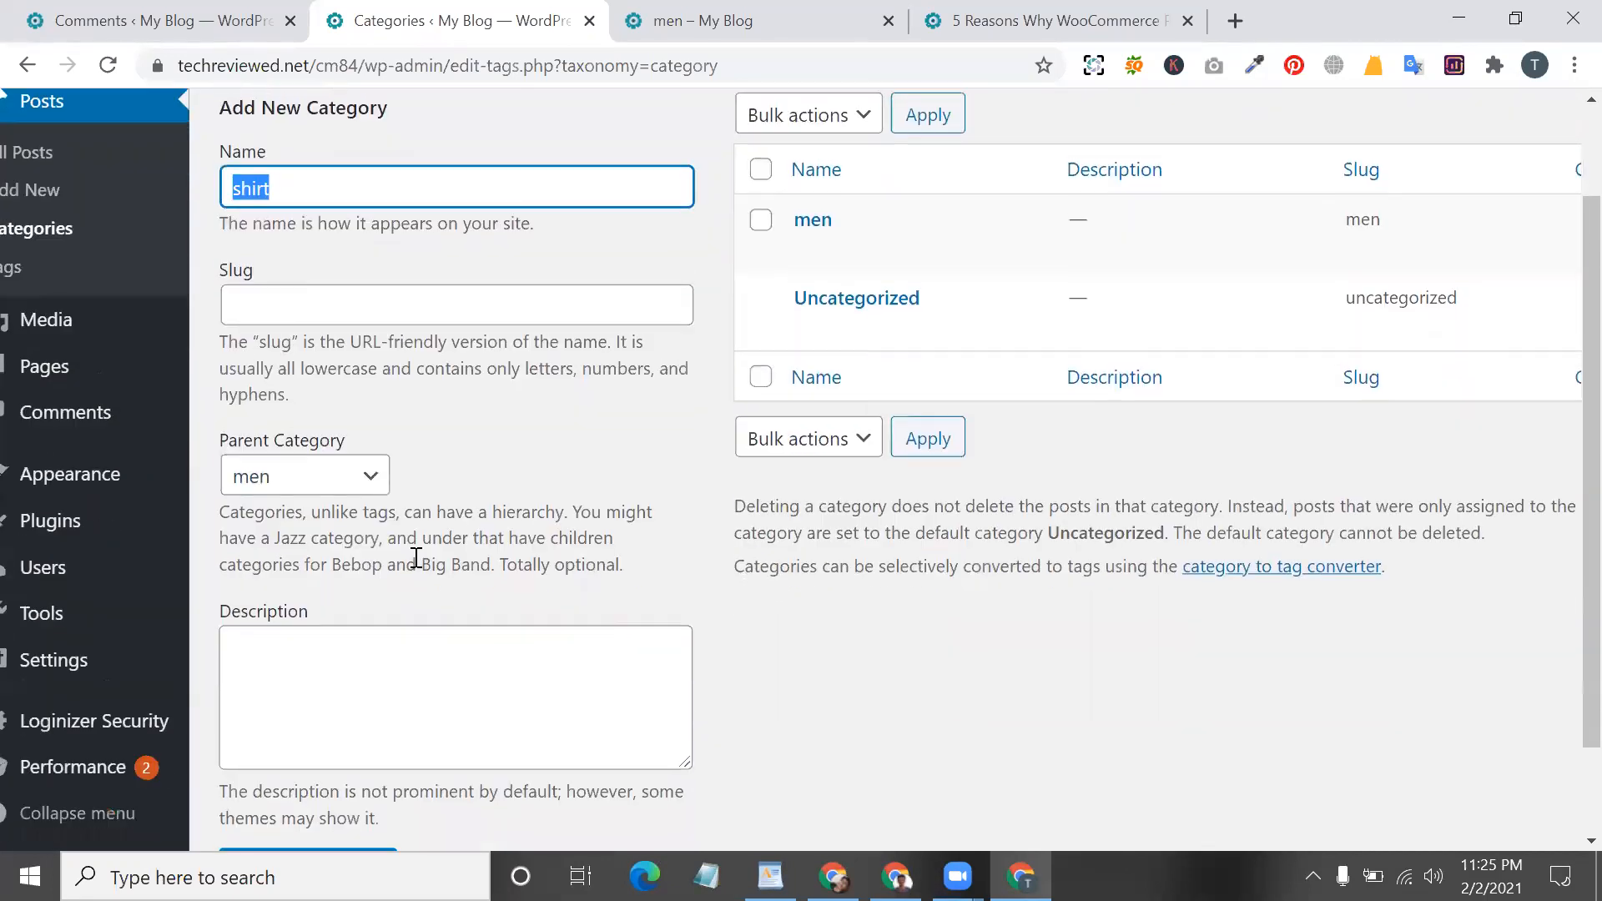
scroll(434, 693, down, 2)
click(345, 544)
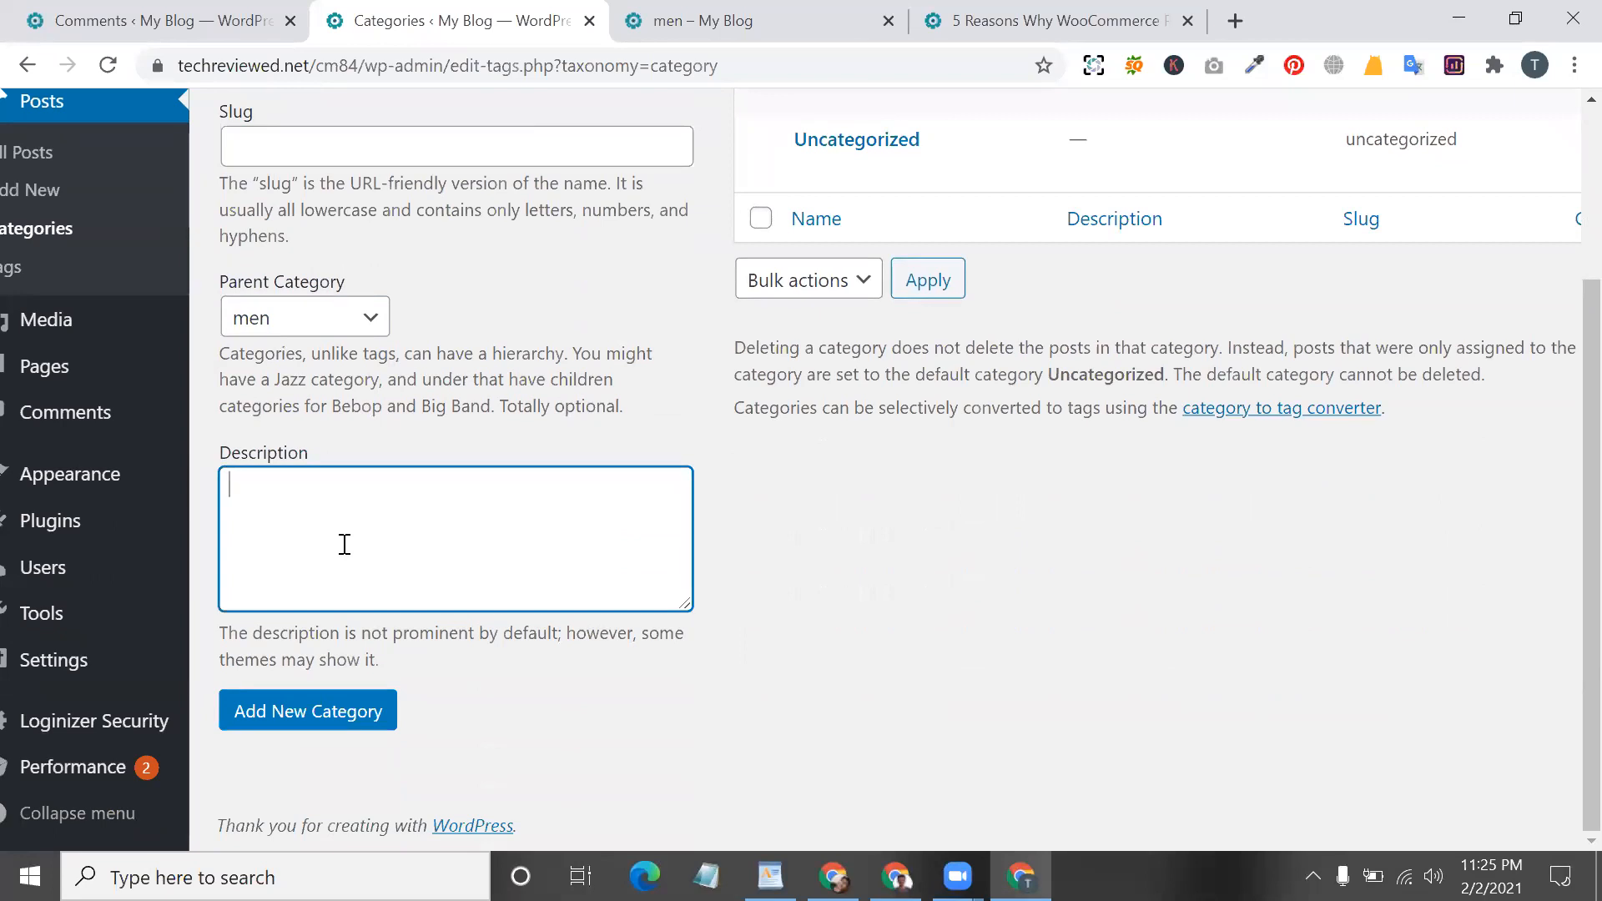
click(372, 704)
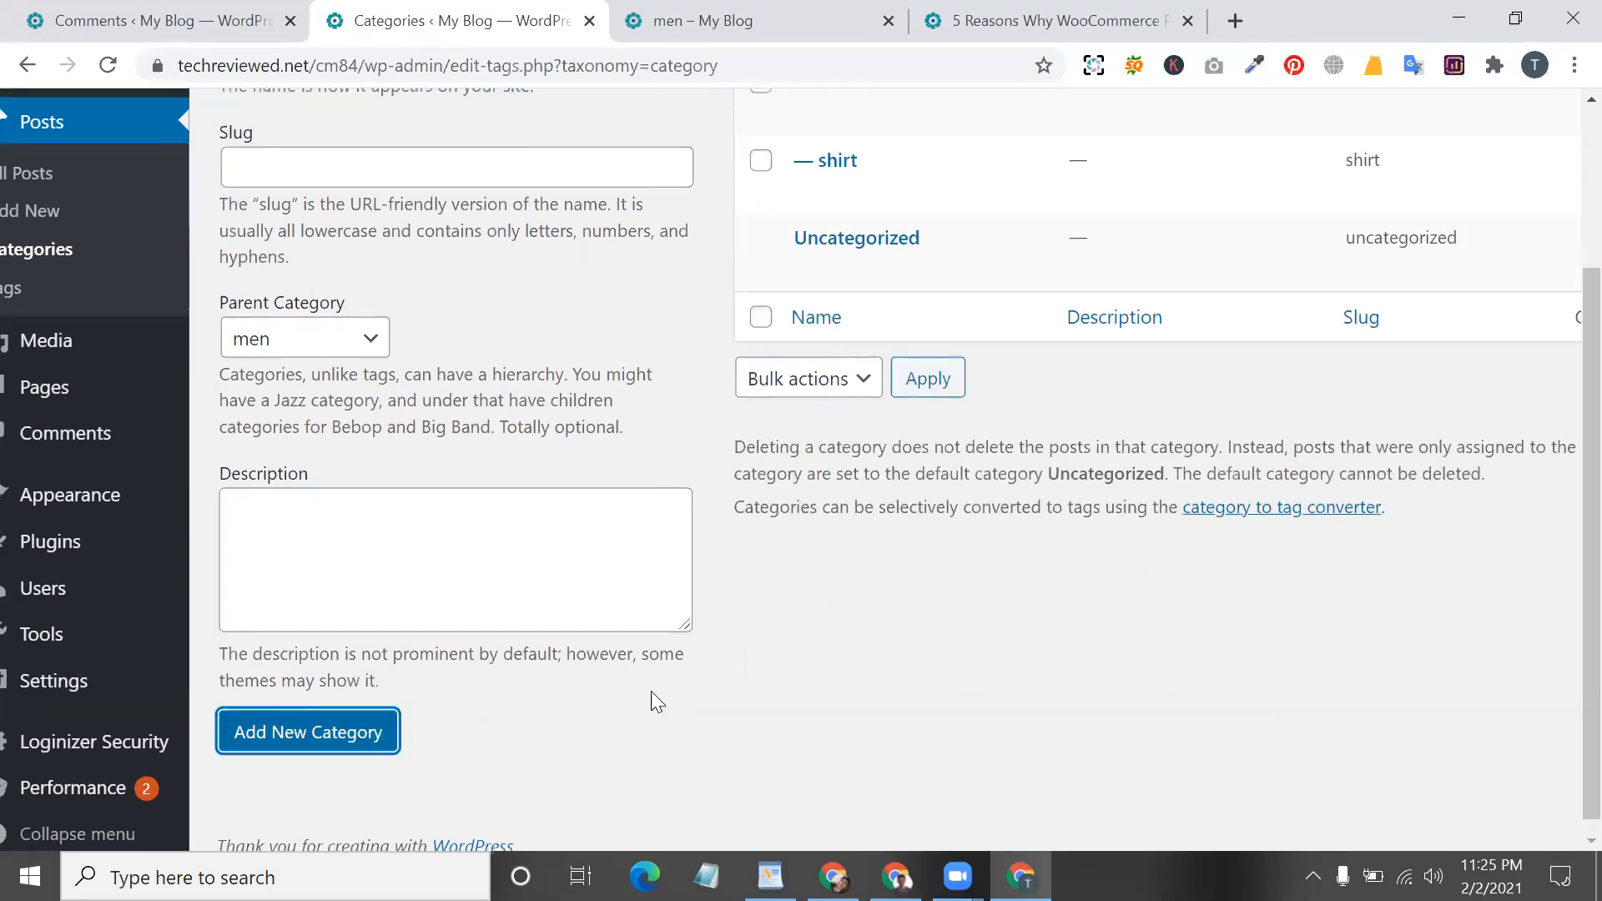
- View the shirt category's archive page in a new tab and examine the site, category, parent and child parts of its address
scroll(804, 534, up, 4)
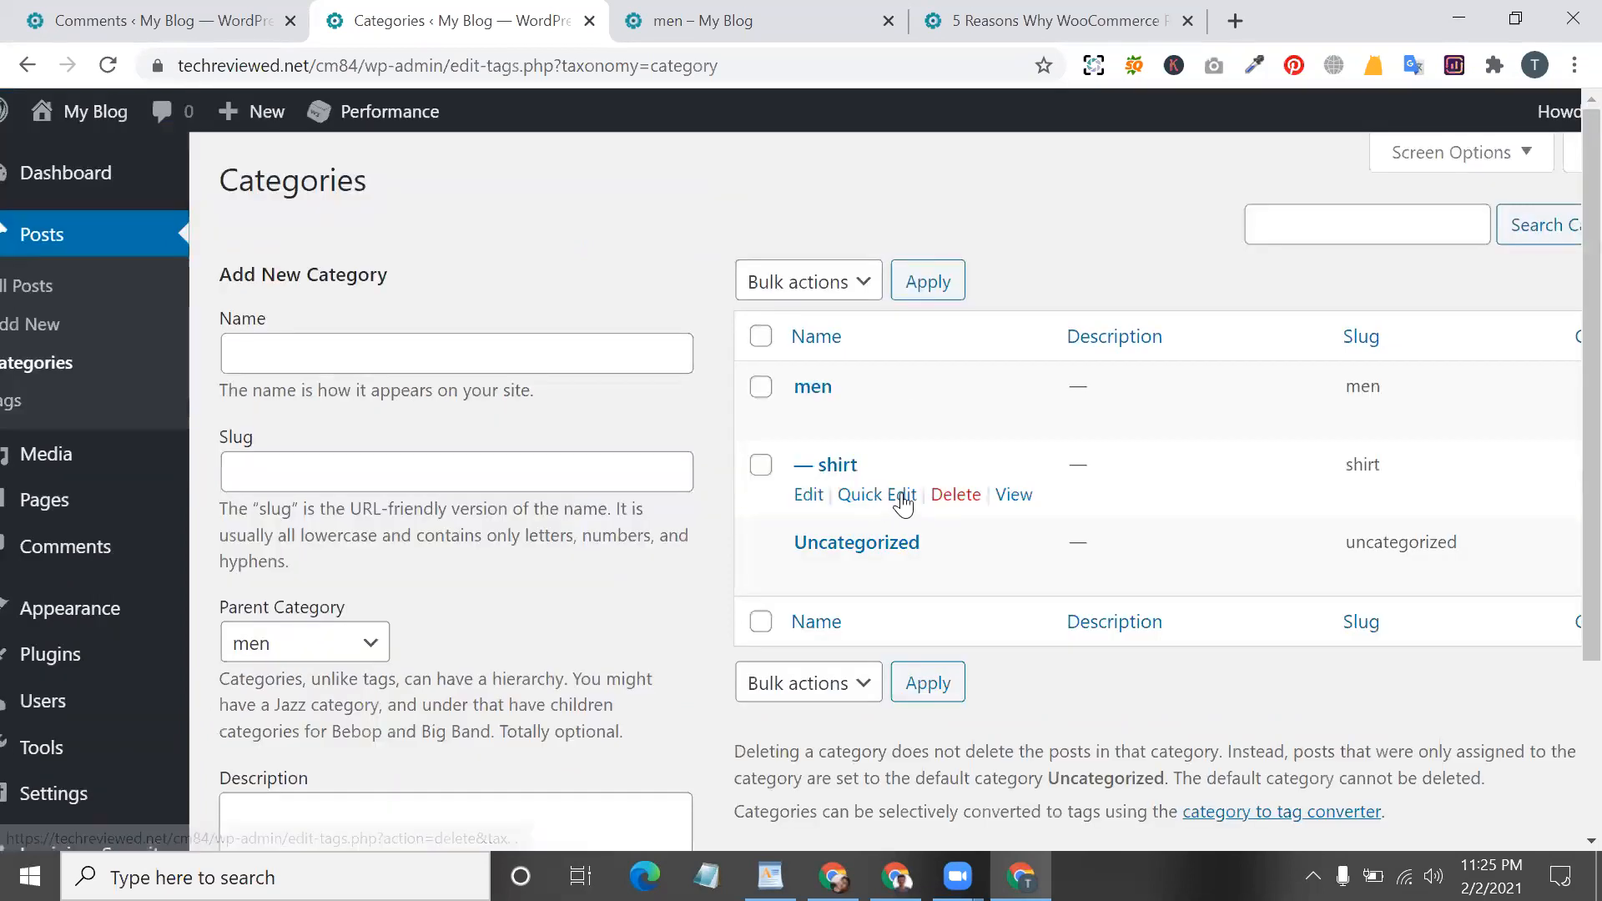
right_click(1012, 496)
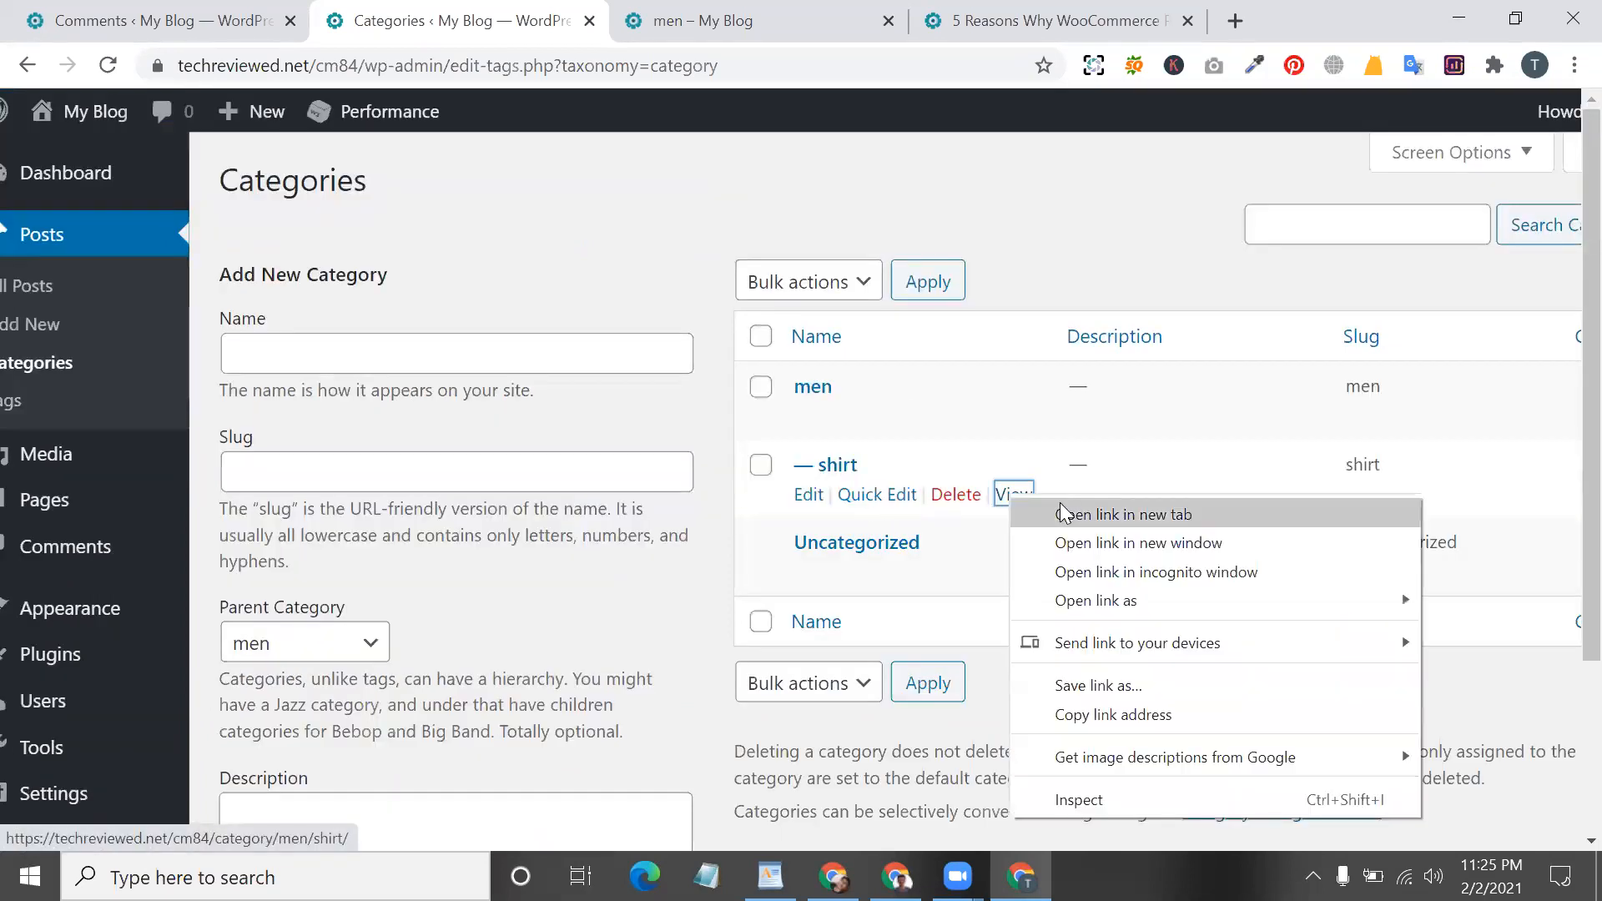
click(1073, 512)
click(914, 20)
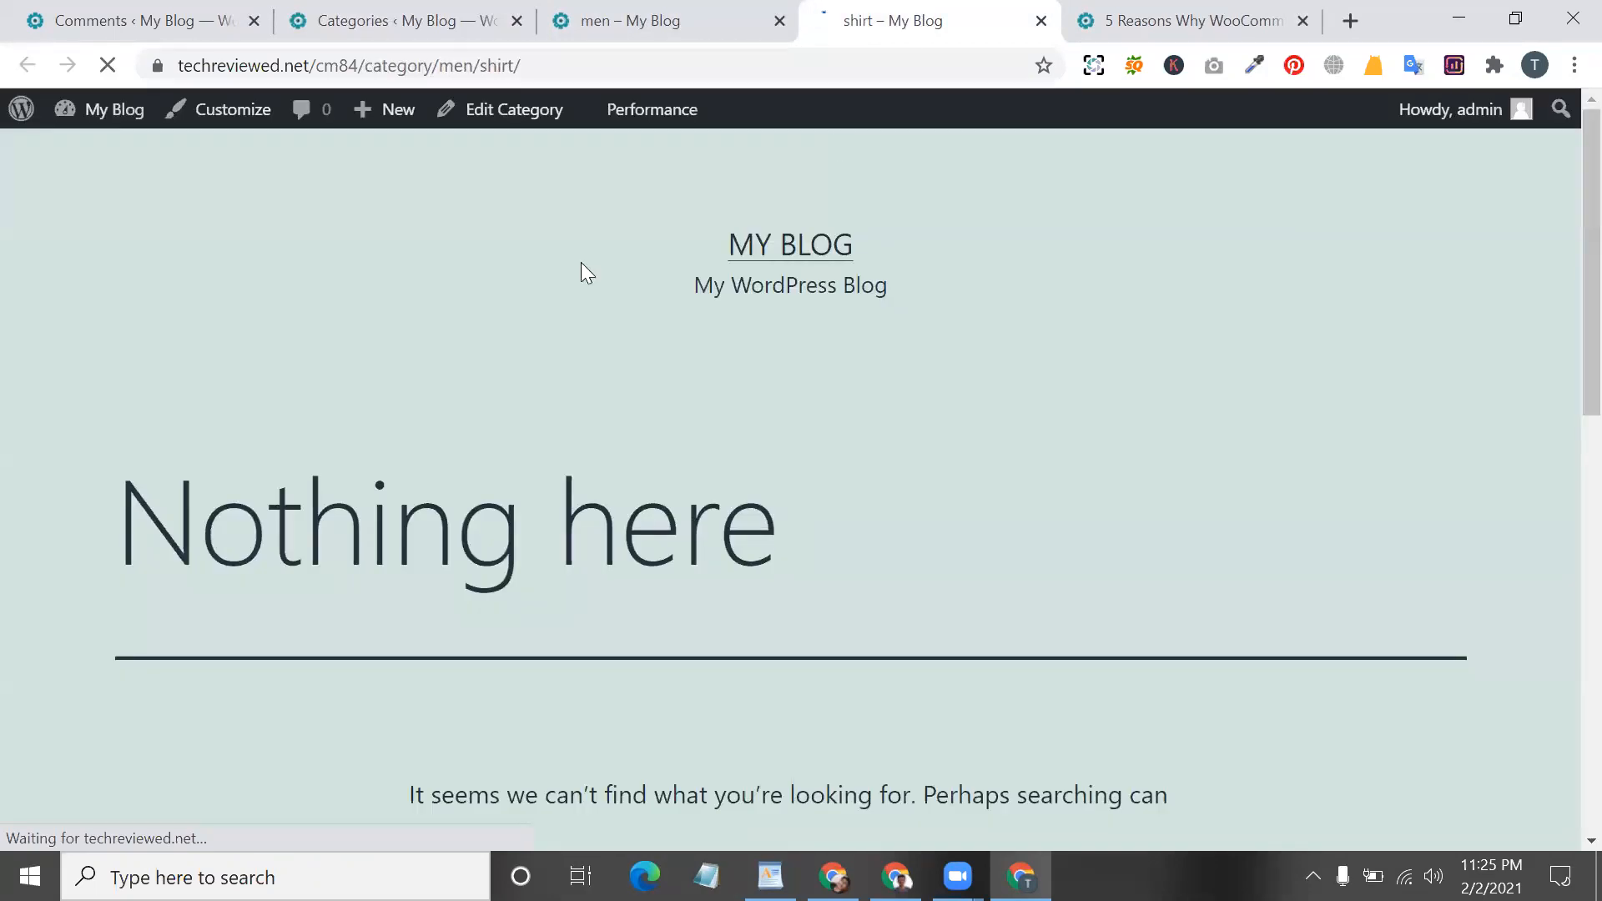
drag(178, 67, 368, 61)
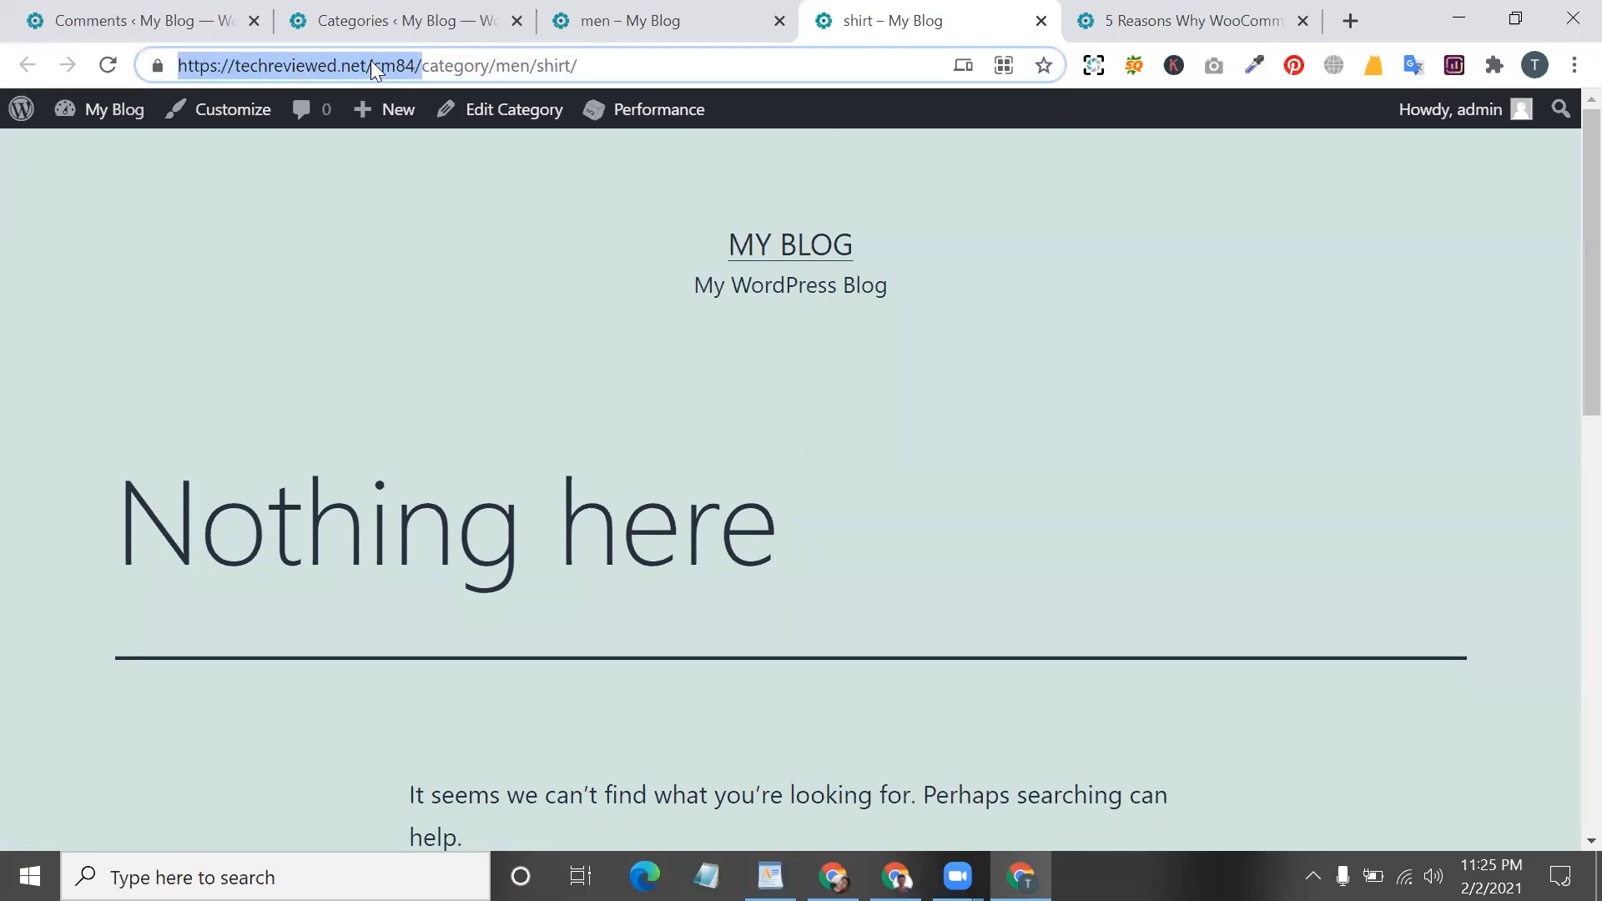
double_click(427, 67)
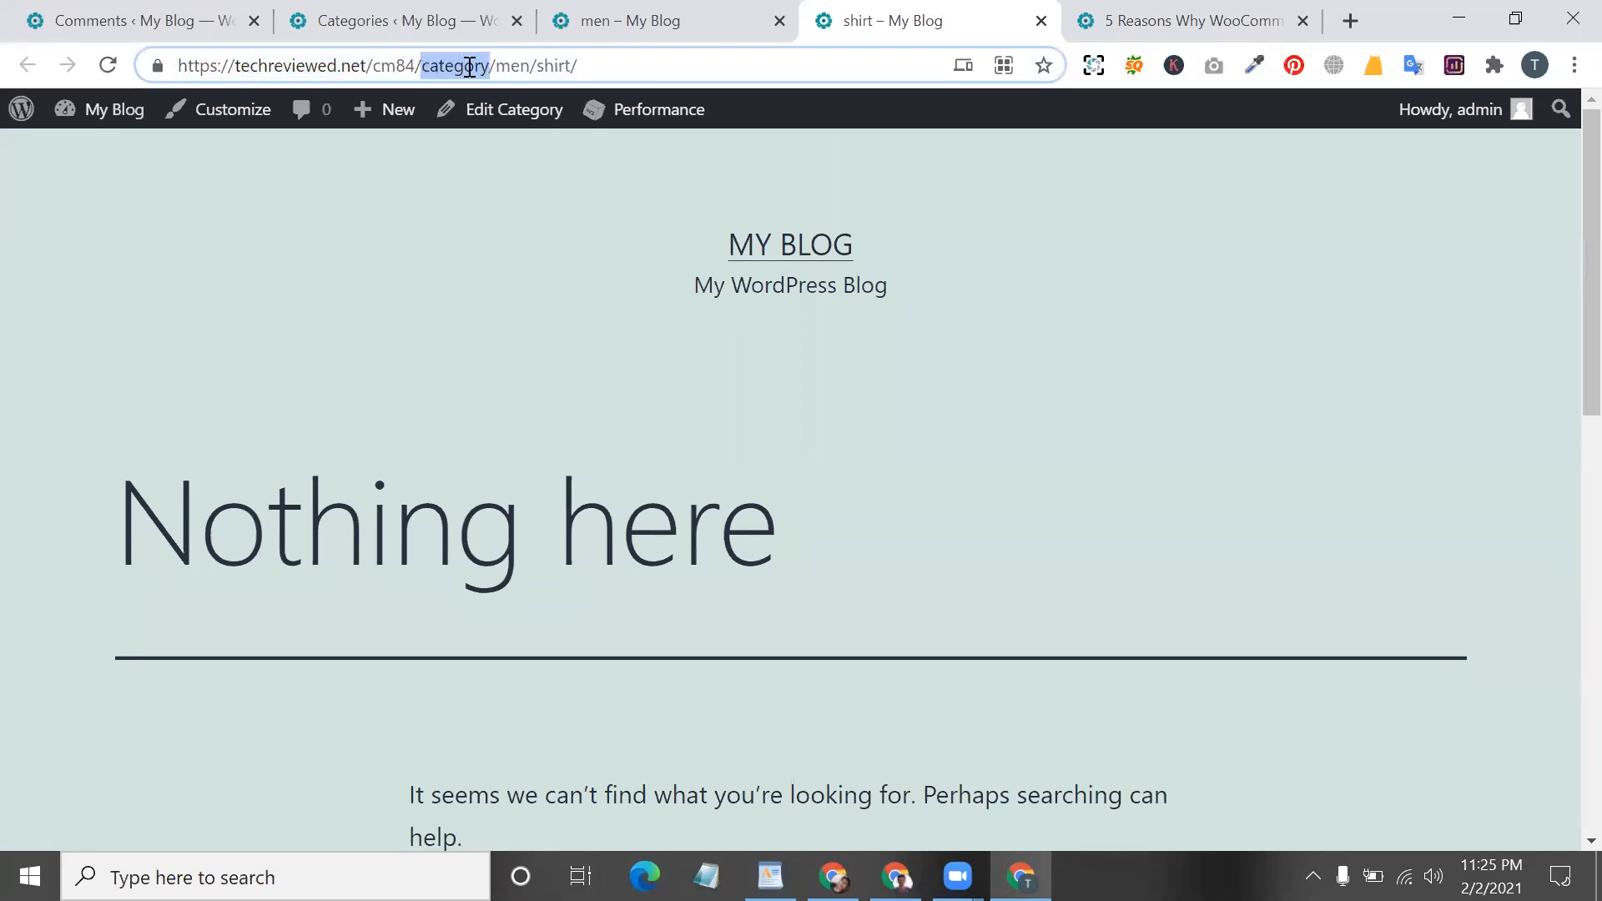
double_click(514, 66)
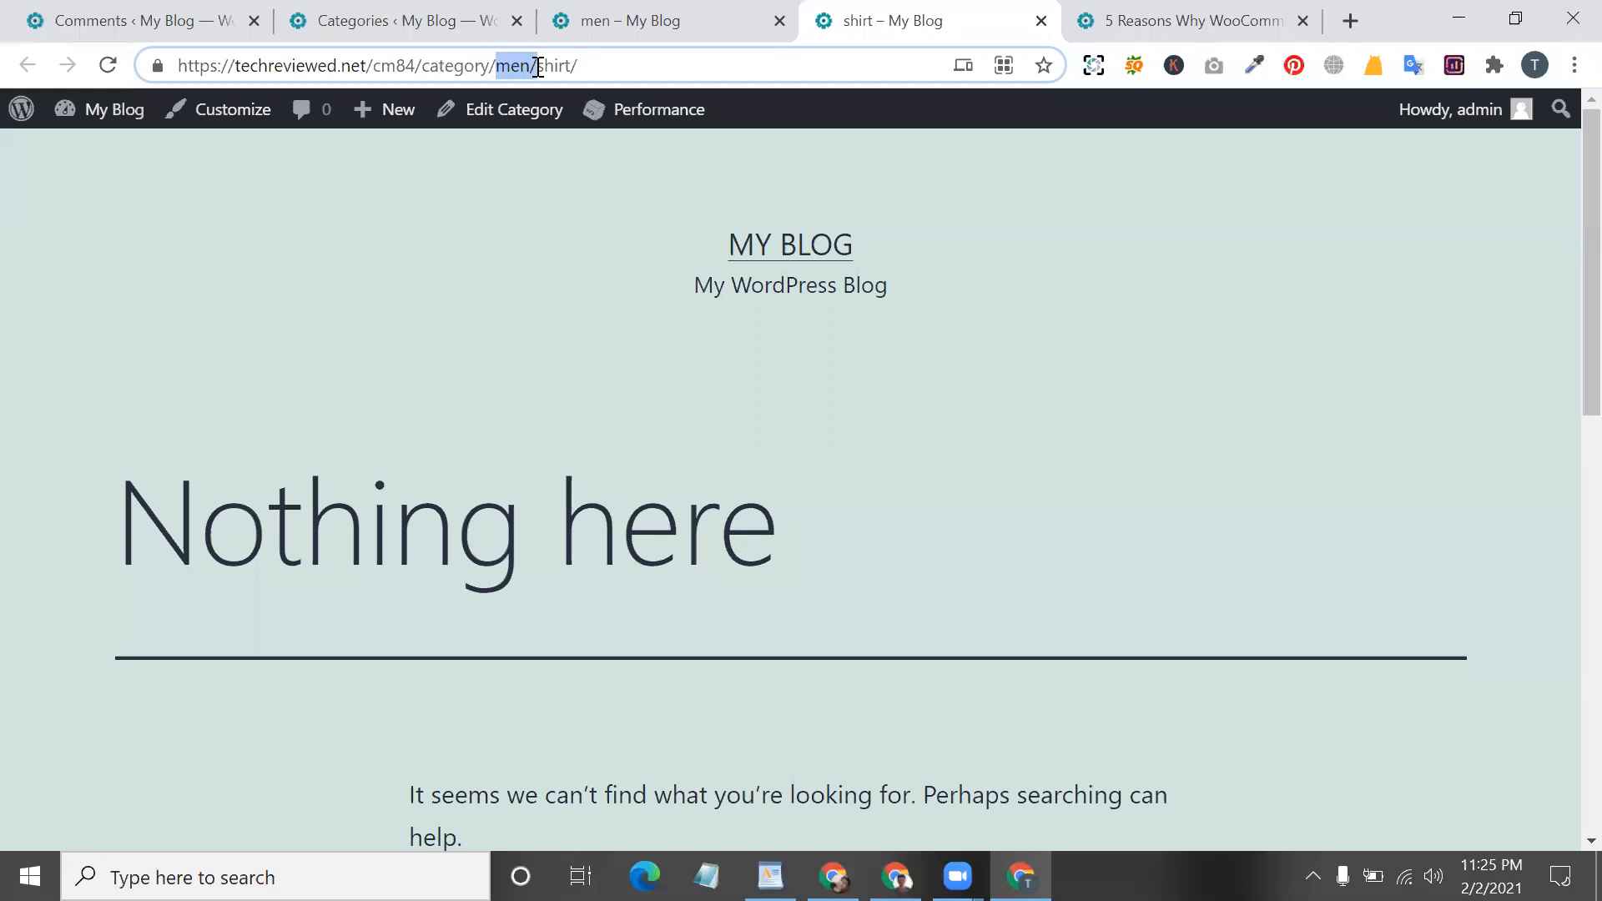
drag(538, 67, 576, 66)
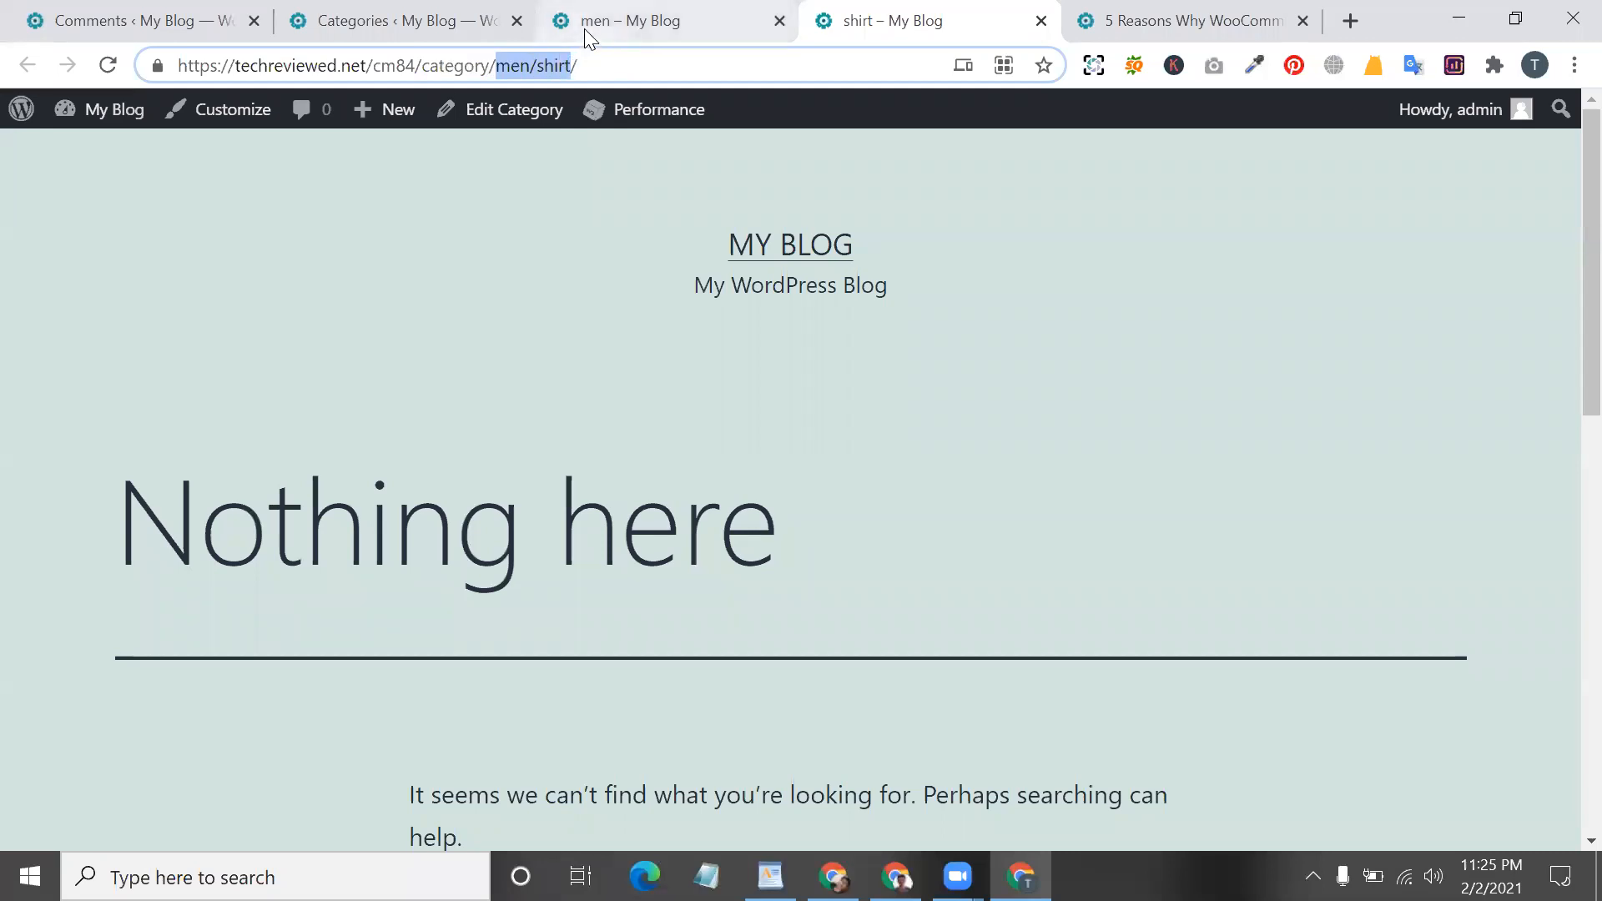
- Check the men slug in the men archive page's address, and close the shirt archive and WooCommerce article tabs
click(576, 25)
click(470, 11)
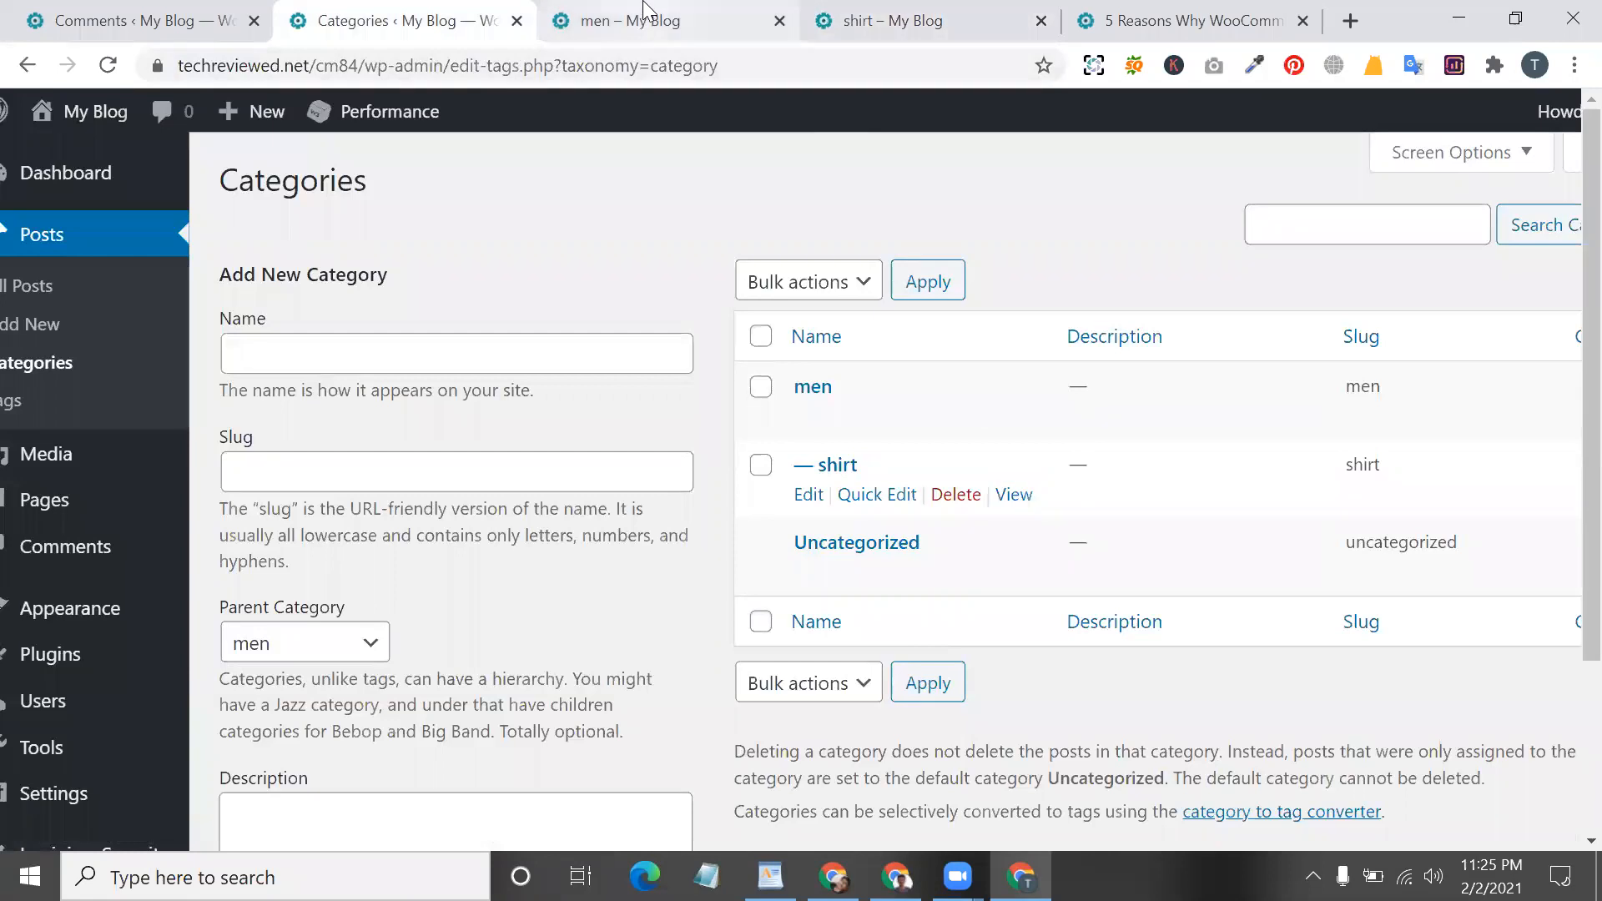
click(659, 21)
double_click(499, 67)
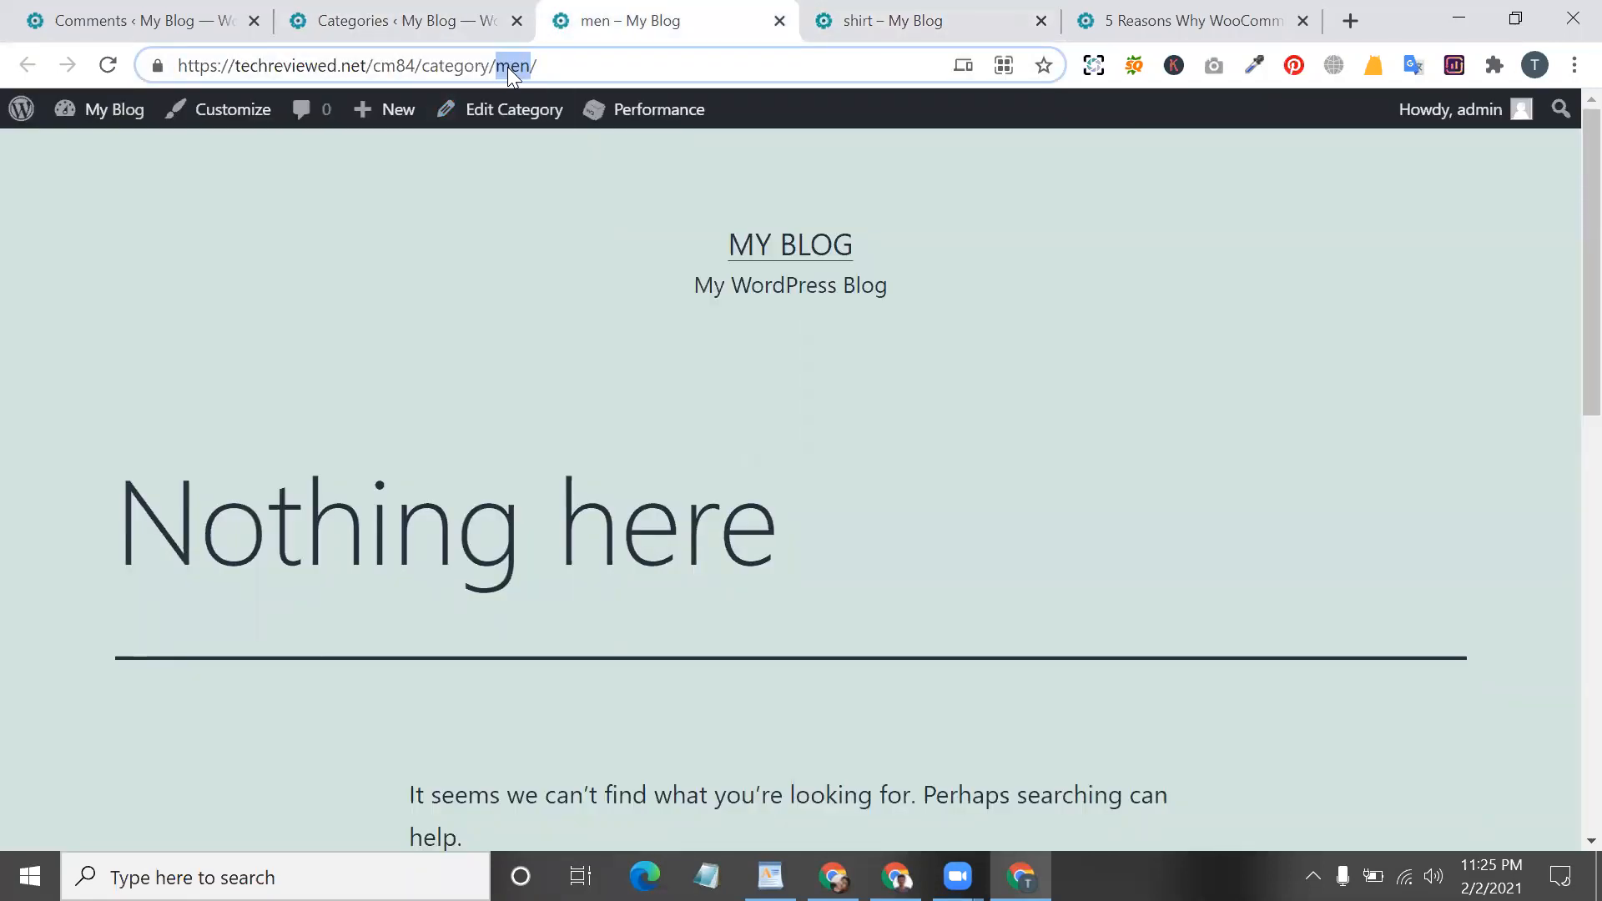
click(1040, 21)
click(1040, 21)
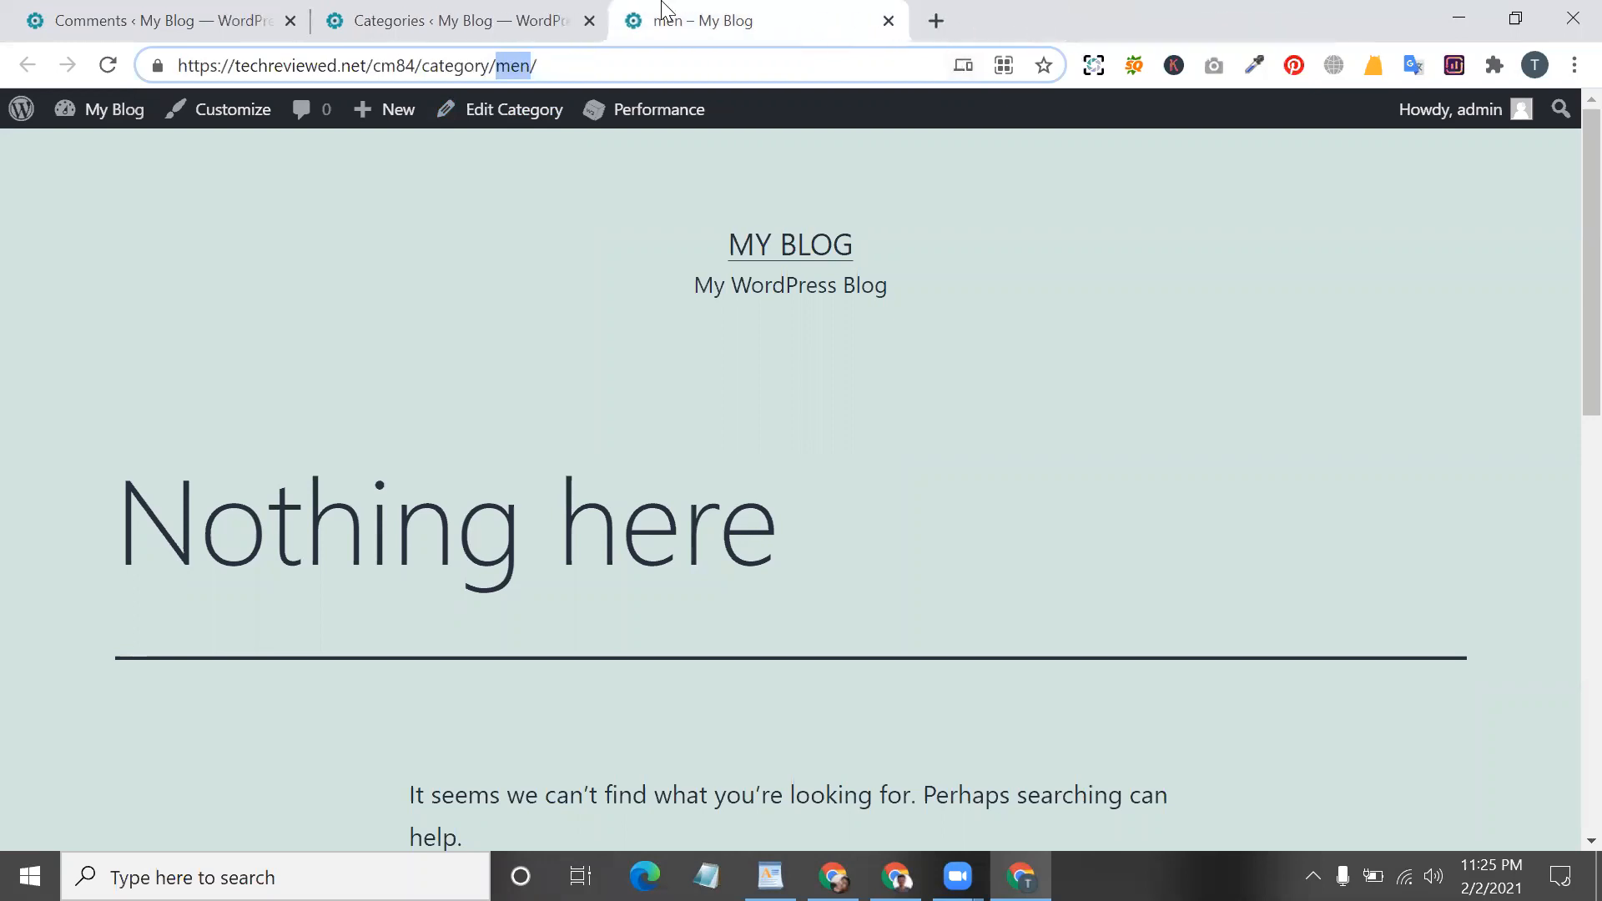
- Return to the post categories page and look it over, then open the post tags page
click(509, 12)
scroll(383, 464, down, 3)
click(172, 12)
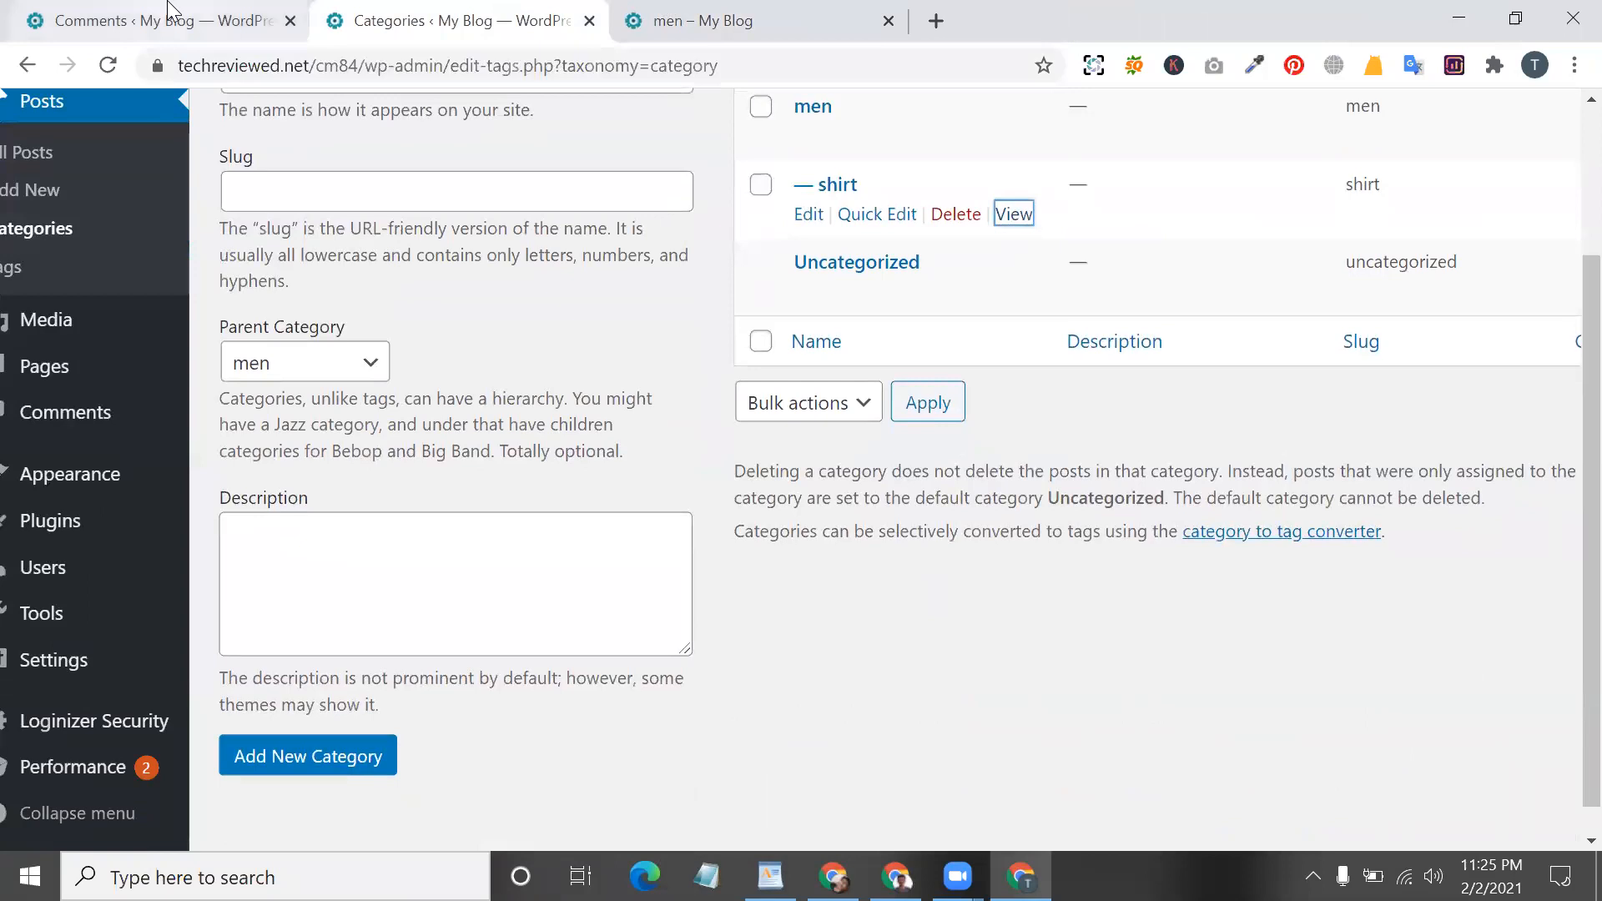
click(426, 13)
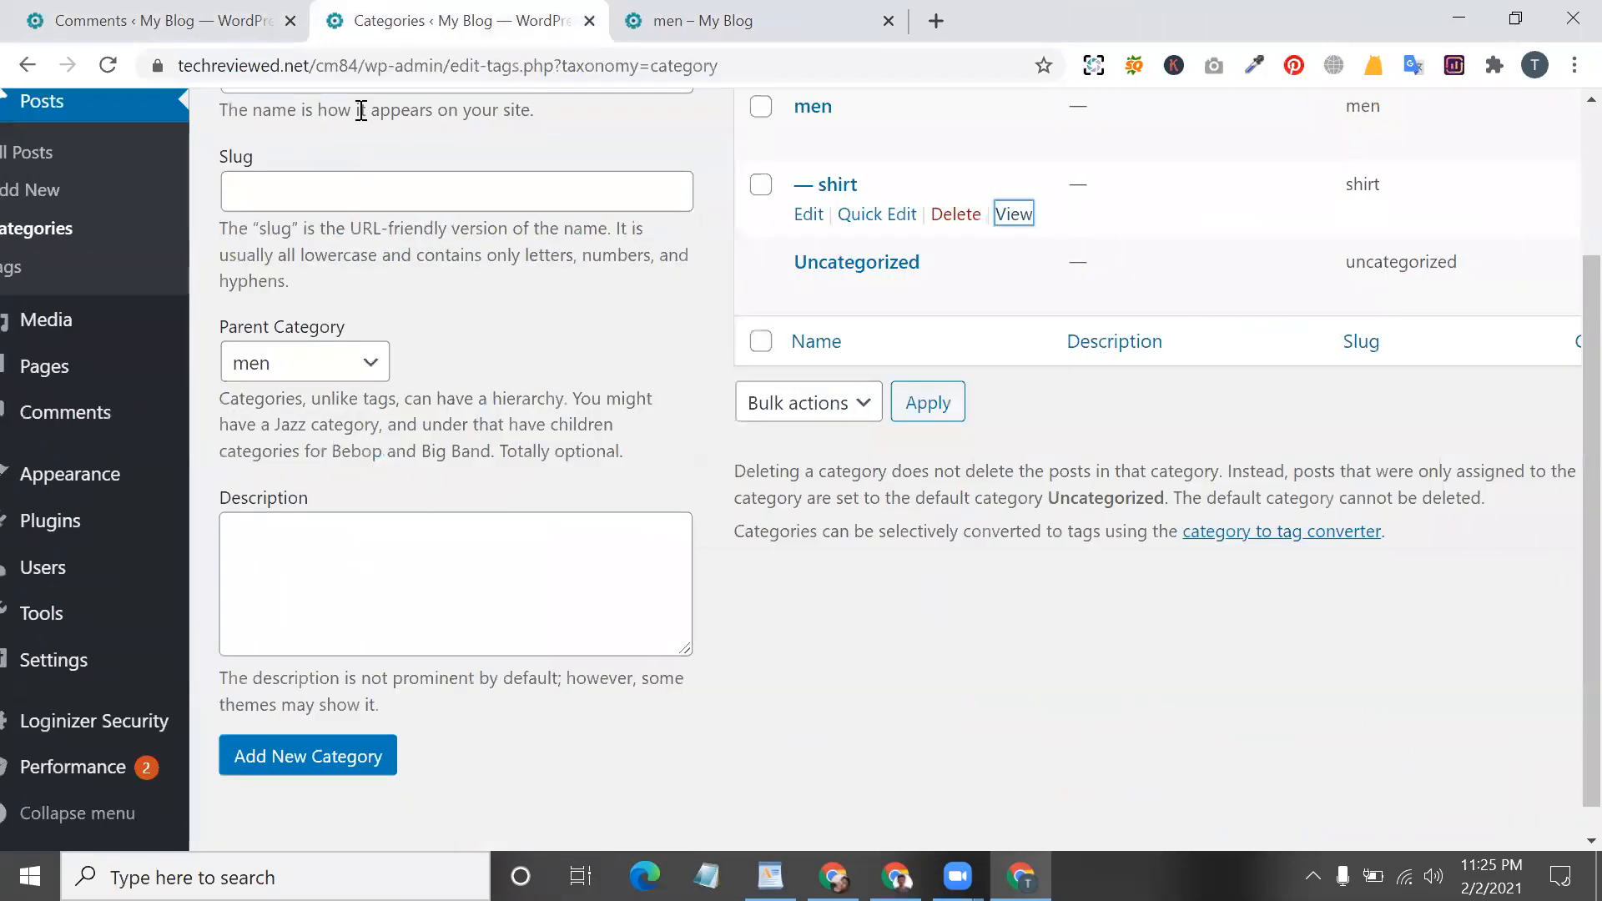
scroll(278, 544, up, 1)
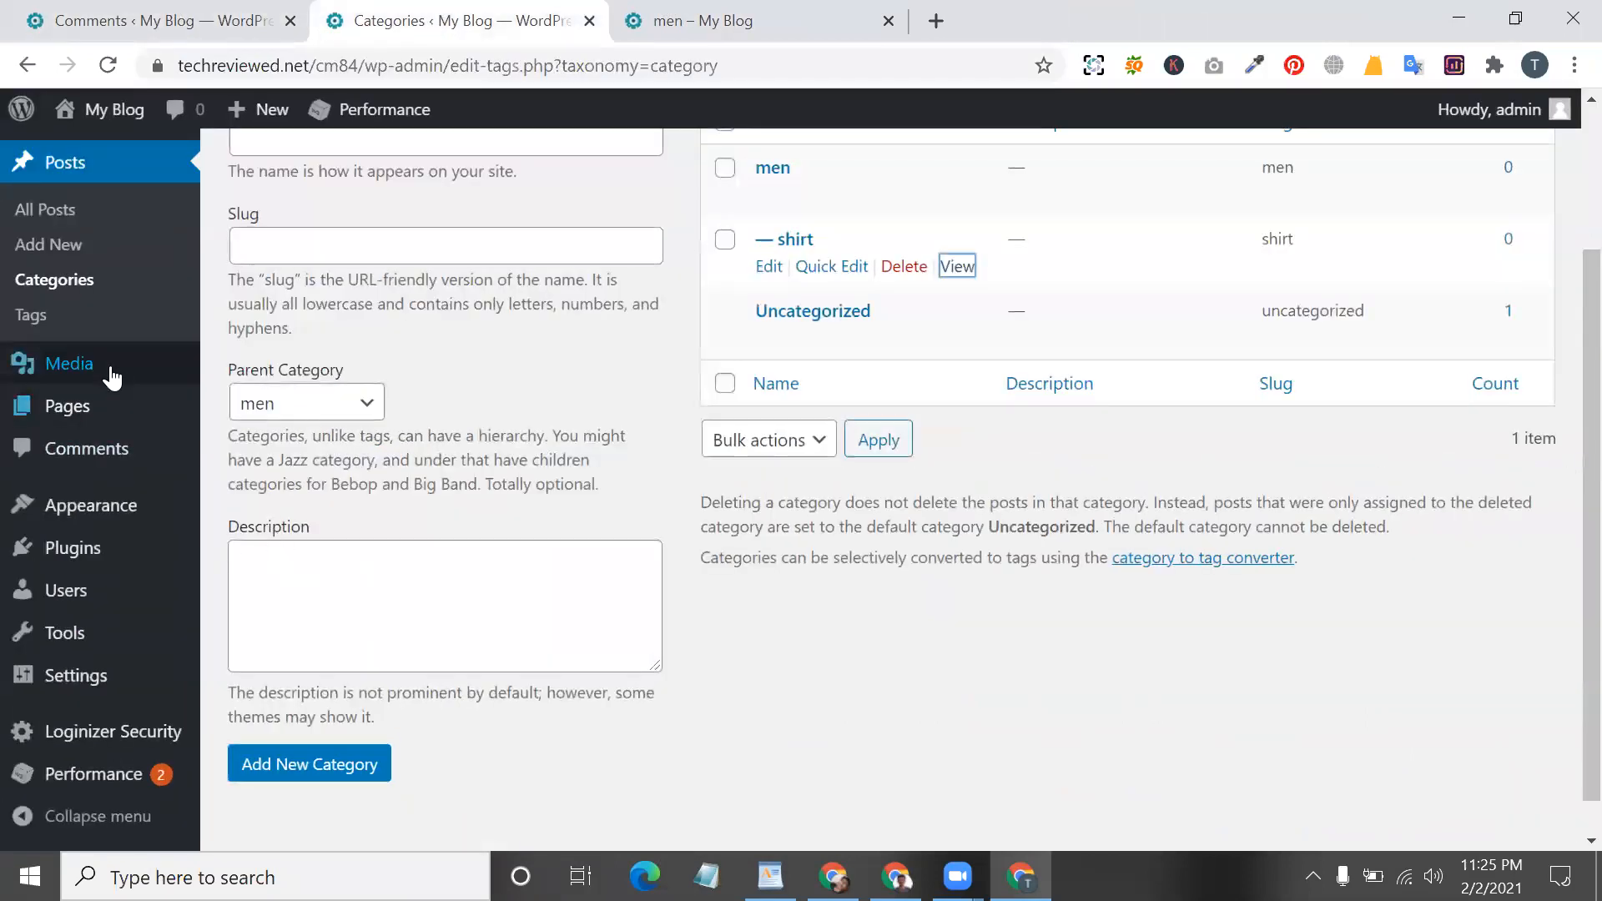
click(51, 317)
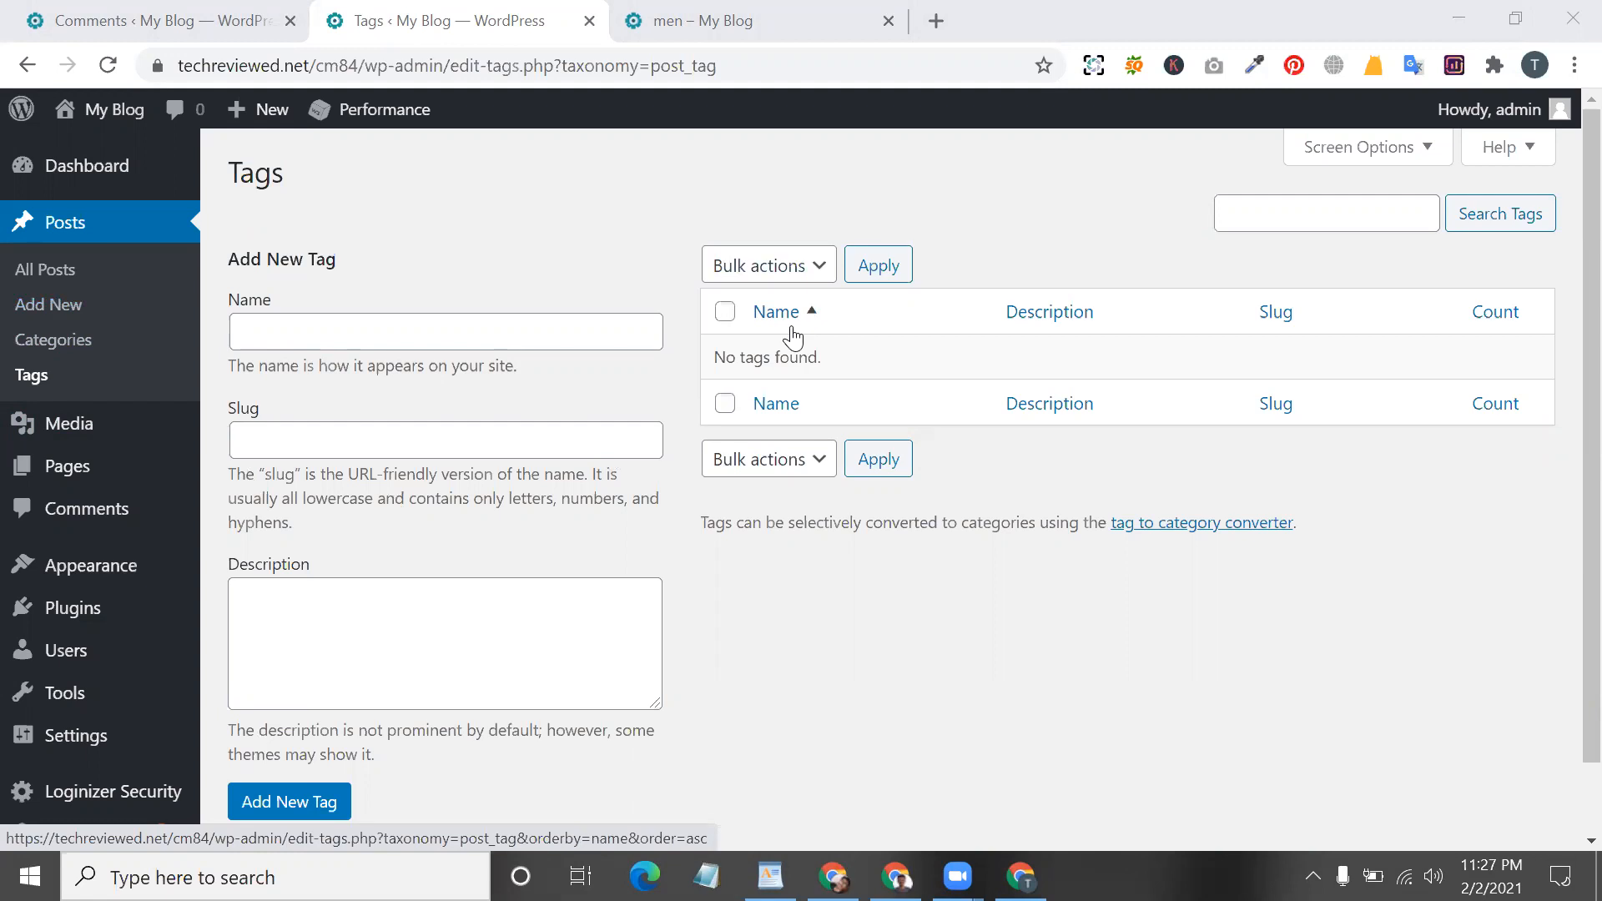
- In the men archive tab, shorten the address to techreviewed.net and load the site's home page
click(686, 17)
double_click(513, 65)
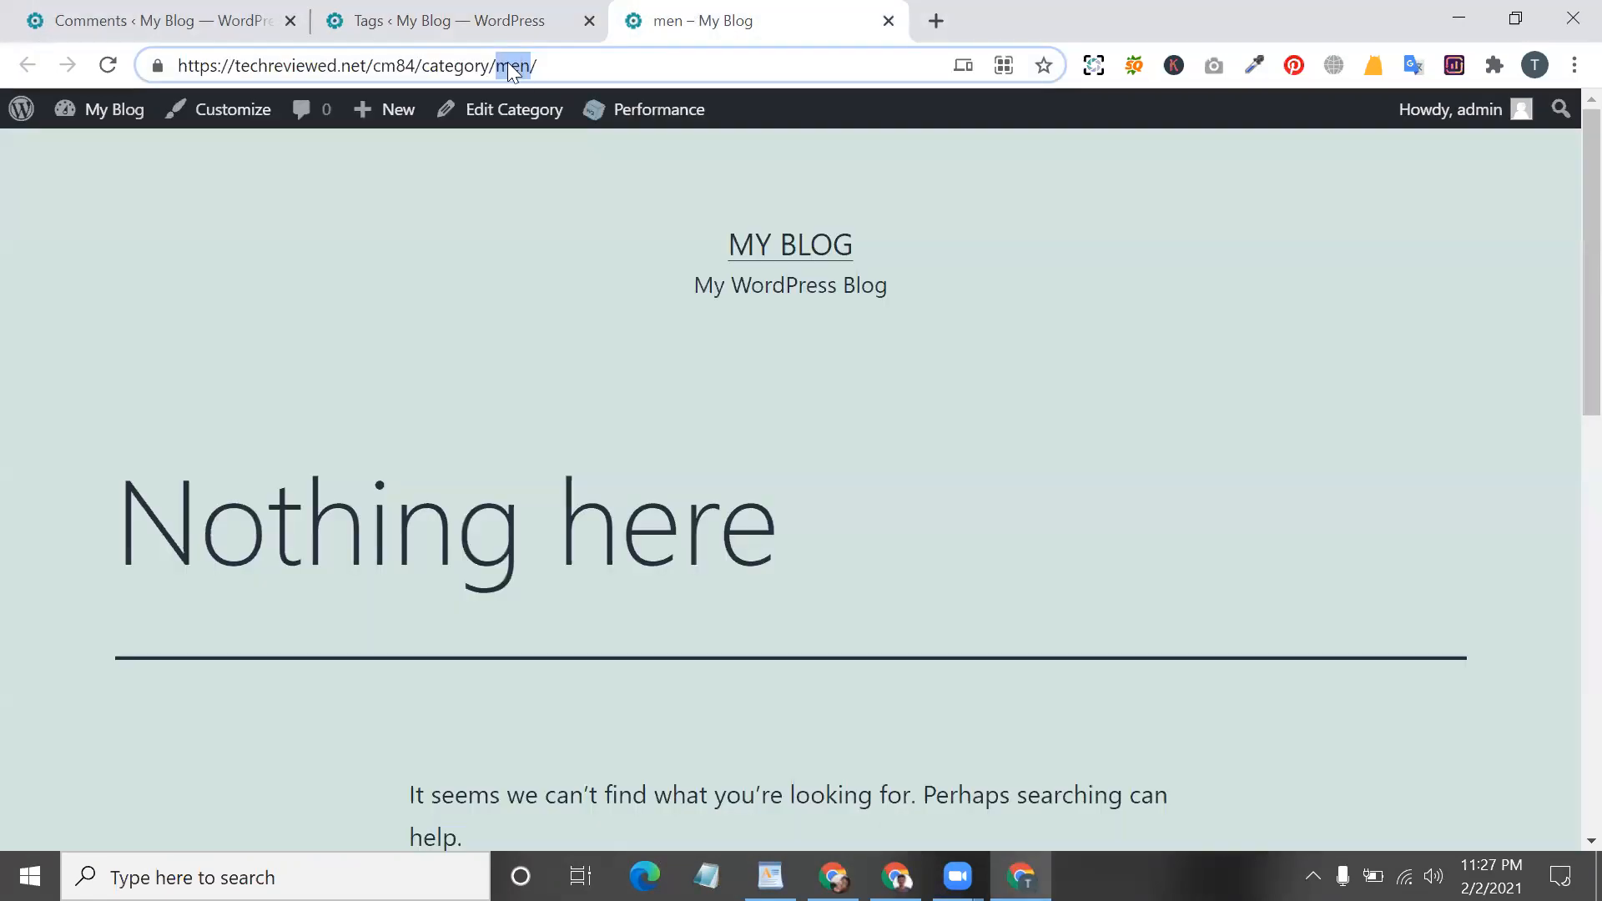
drag(372, 65, 1291, 154)
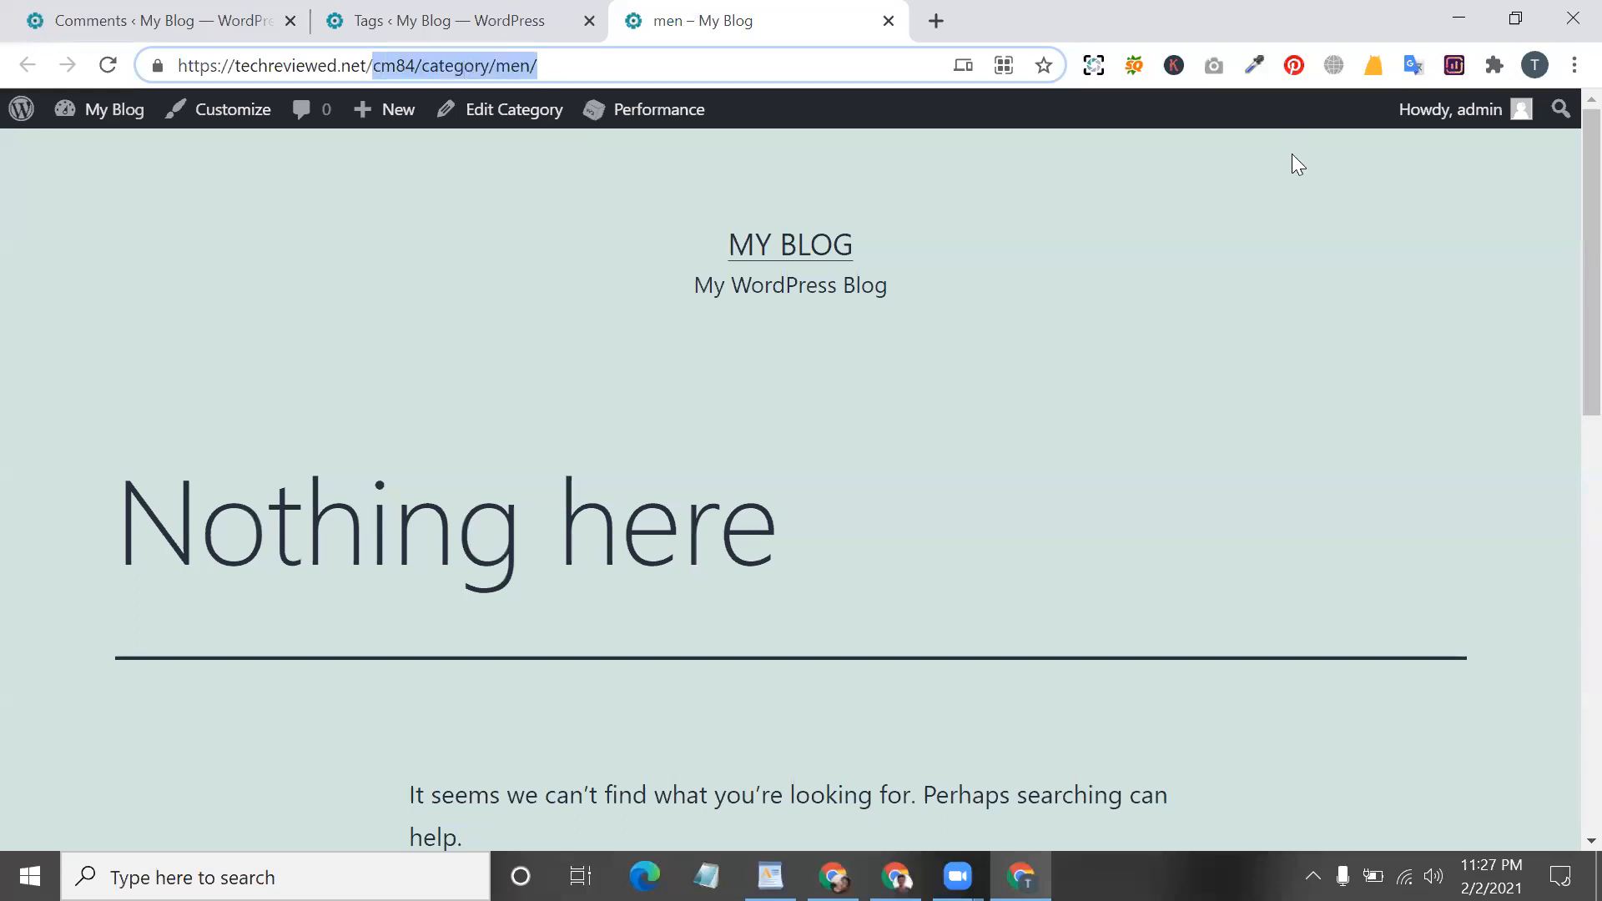
key(BackSpace)
key(Return)
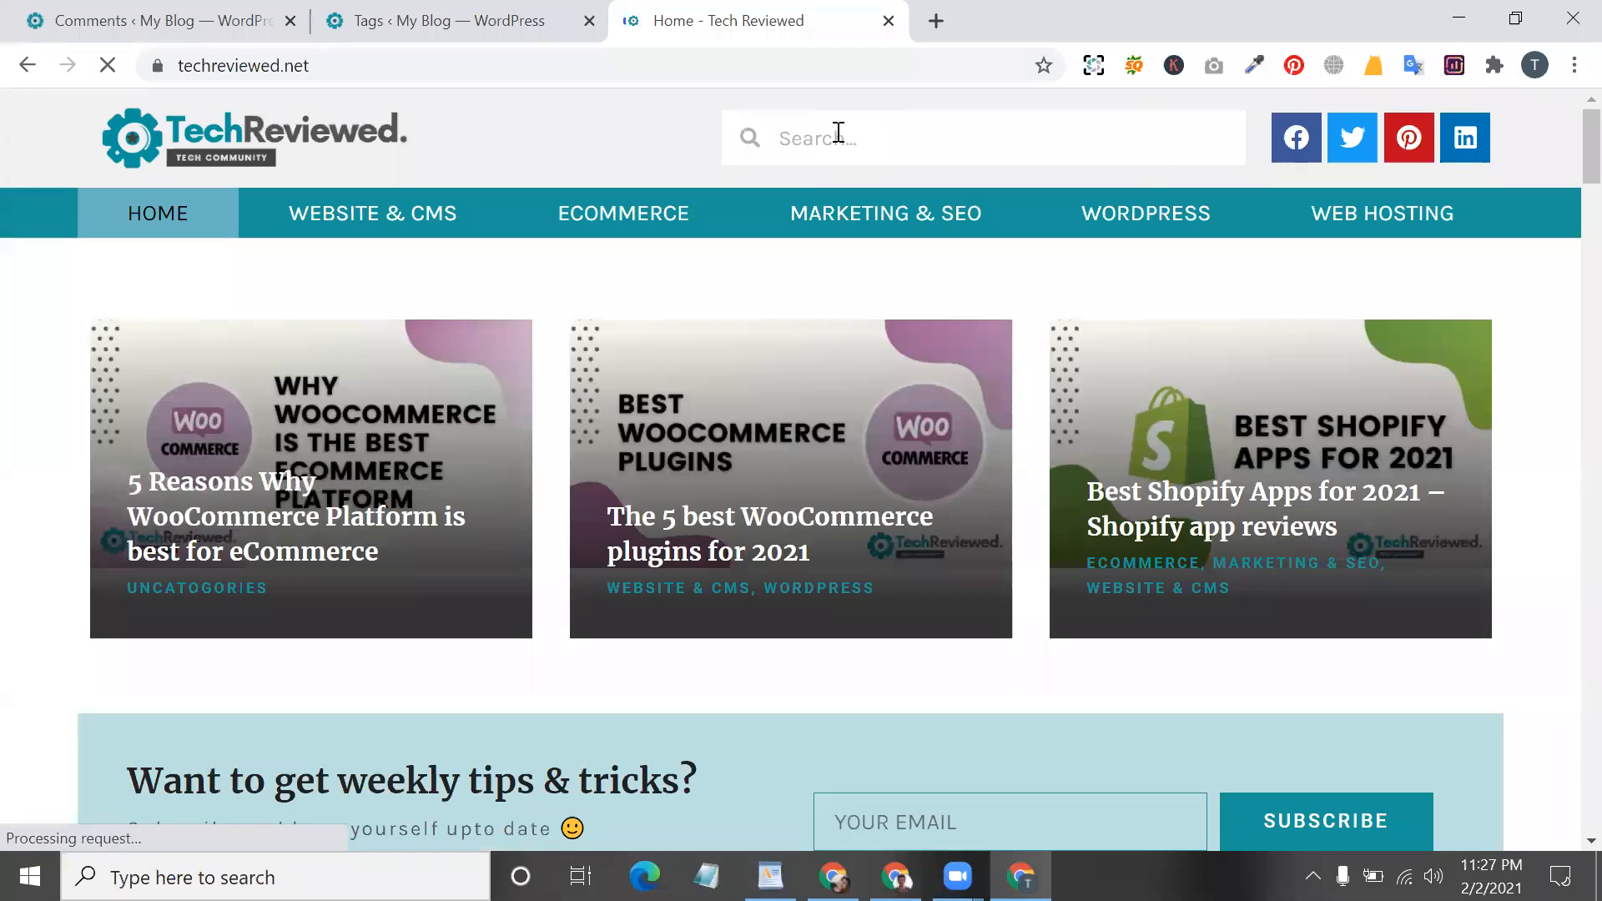
- Search the Tech Reviewed site for cms and examine the search term in the results heading
click(841, 142)
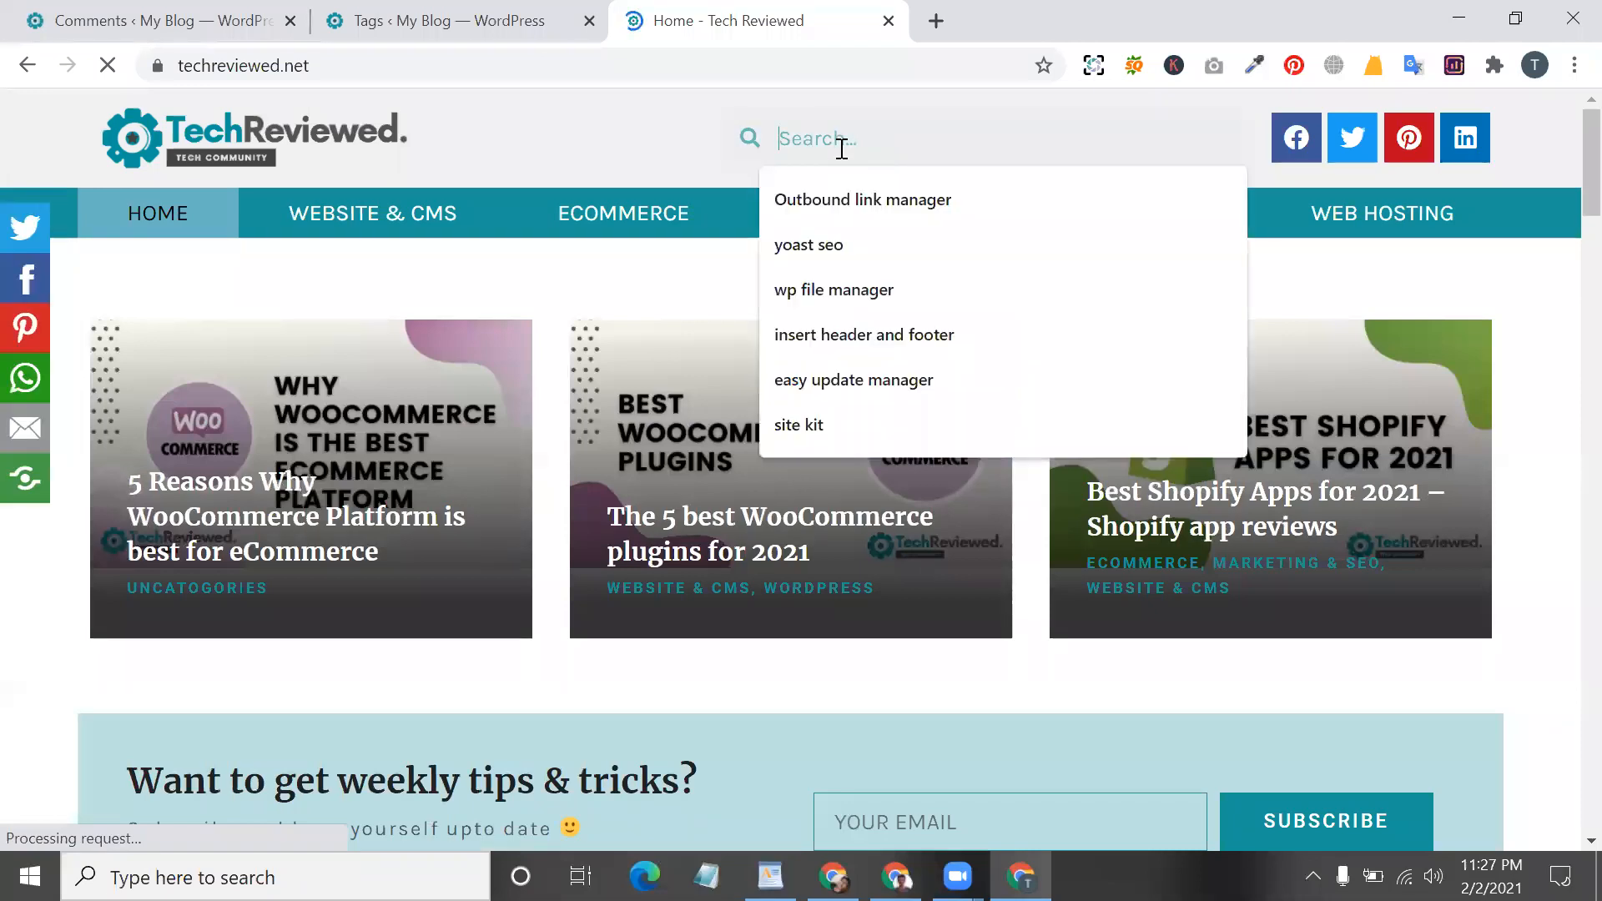
text(wordpress)
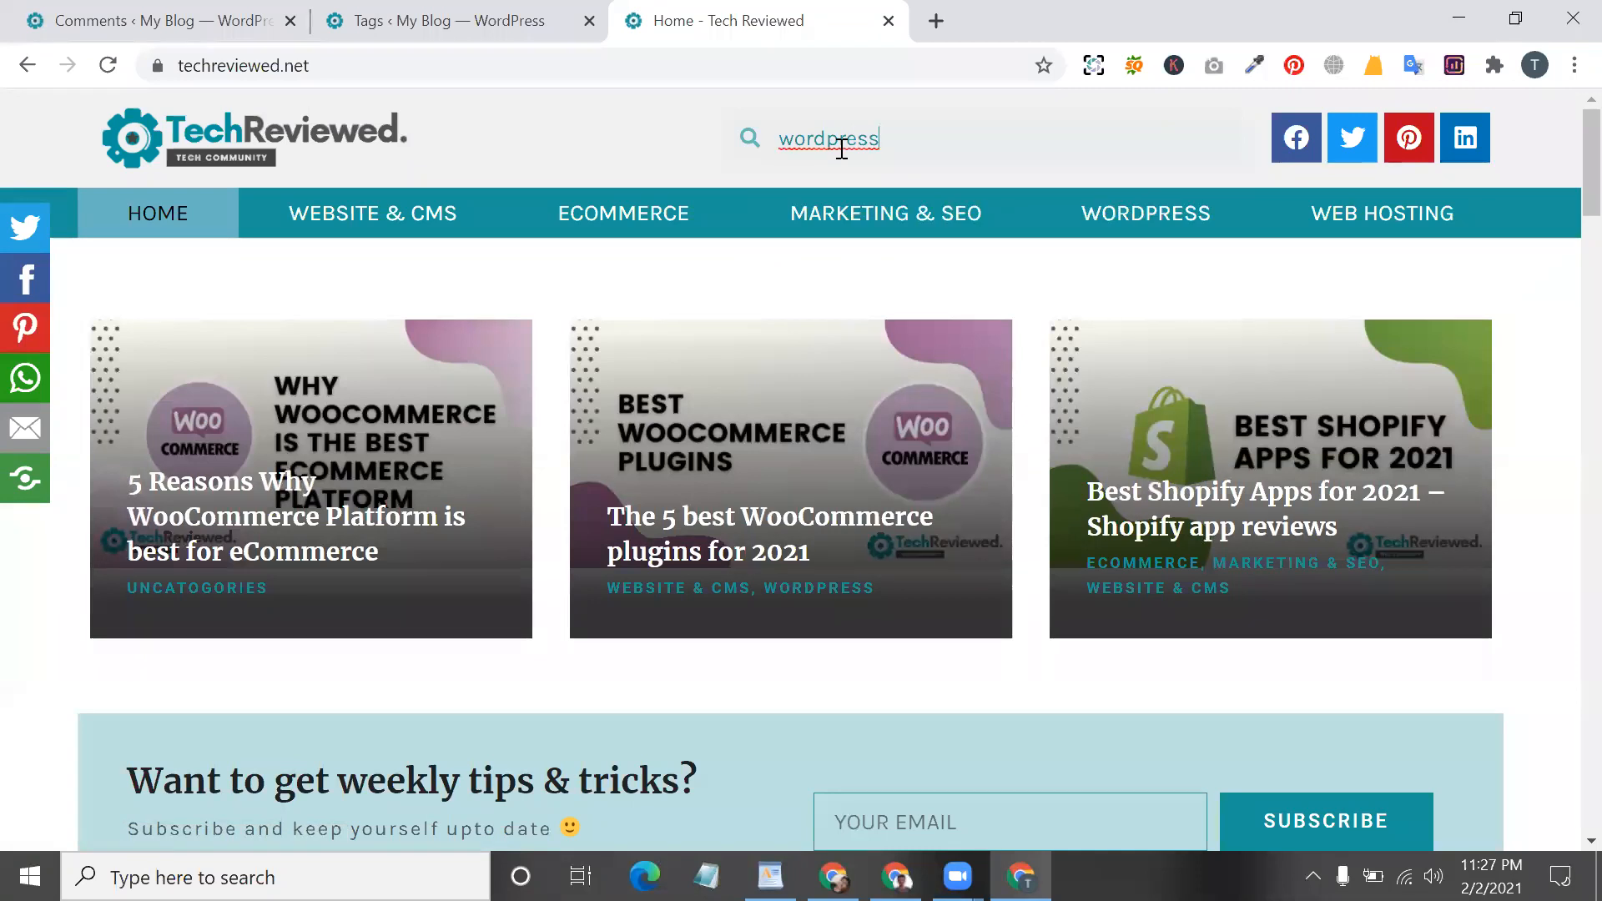
key(BackSpace)
key(ctrl+a)
key(BackSpace)
text(cms)
key(Return)
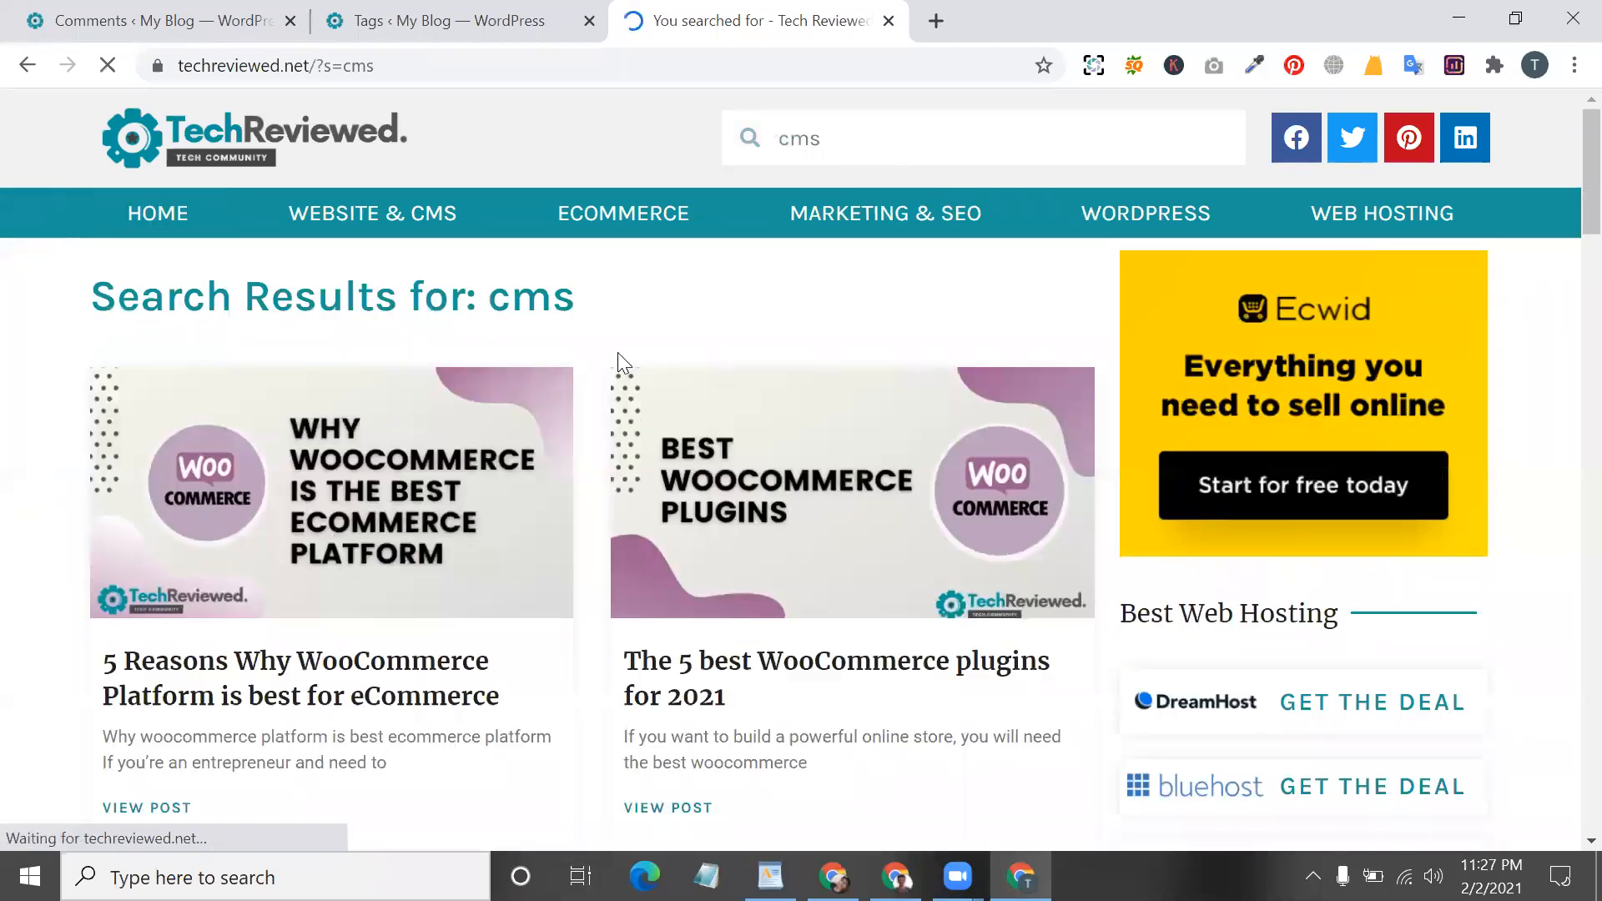
scroll(407, 501, down, 1)
drag(574, 255, 495, 256)
double_click(495, 257)
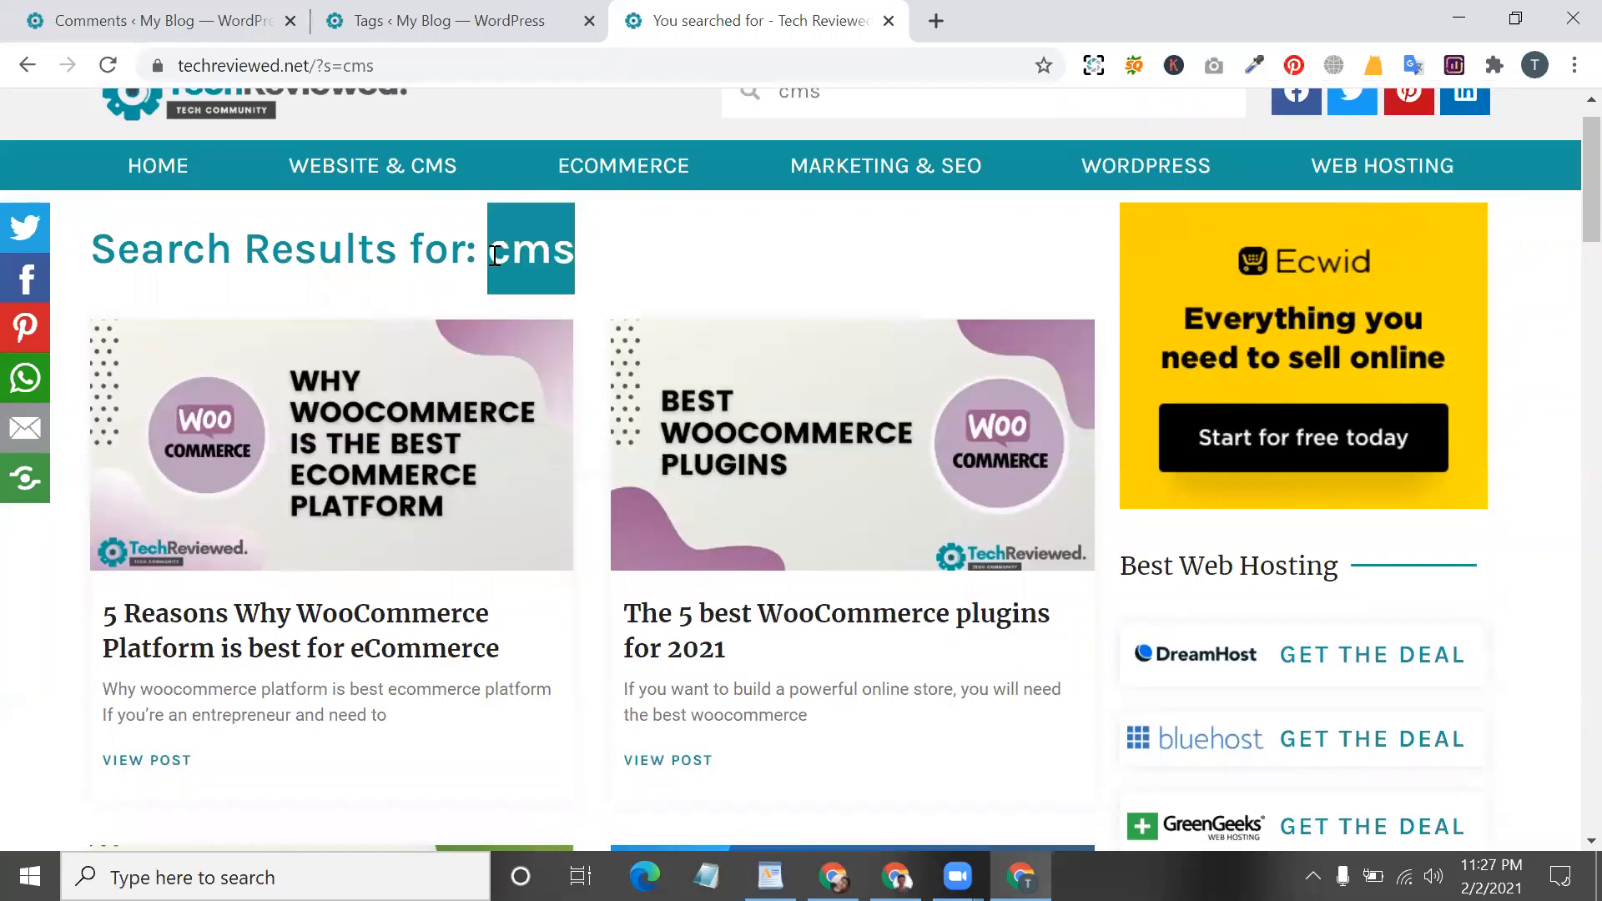
- Return to the post tags page and look over the new tag's name and slug fields without entering anything
click(171, 15)
click(444, 25)
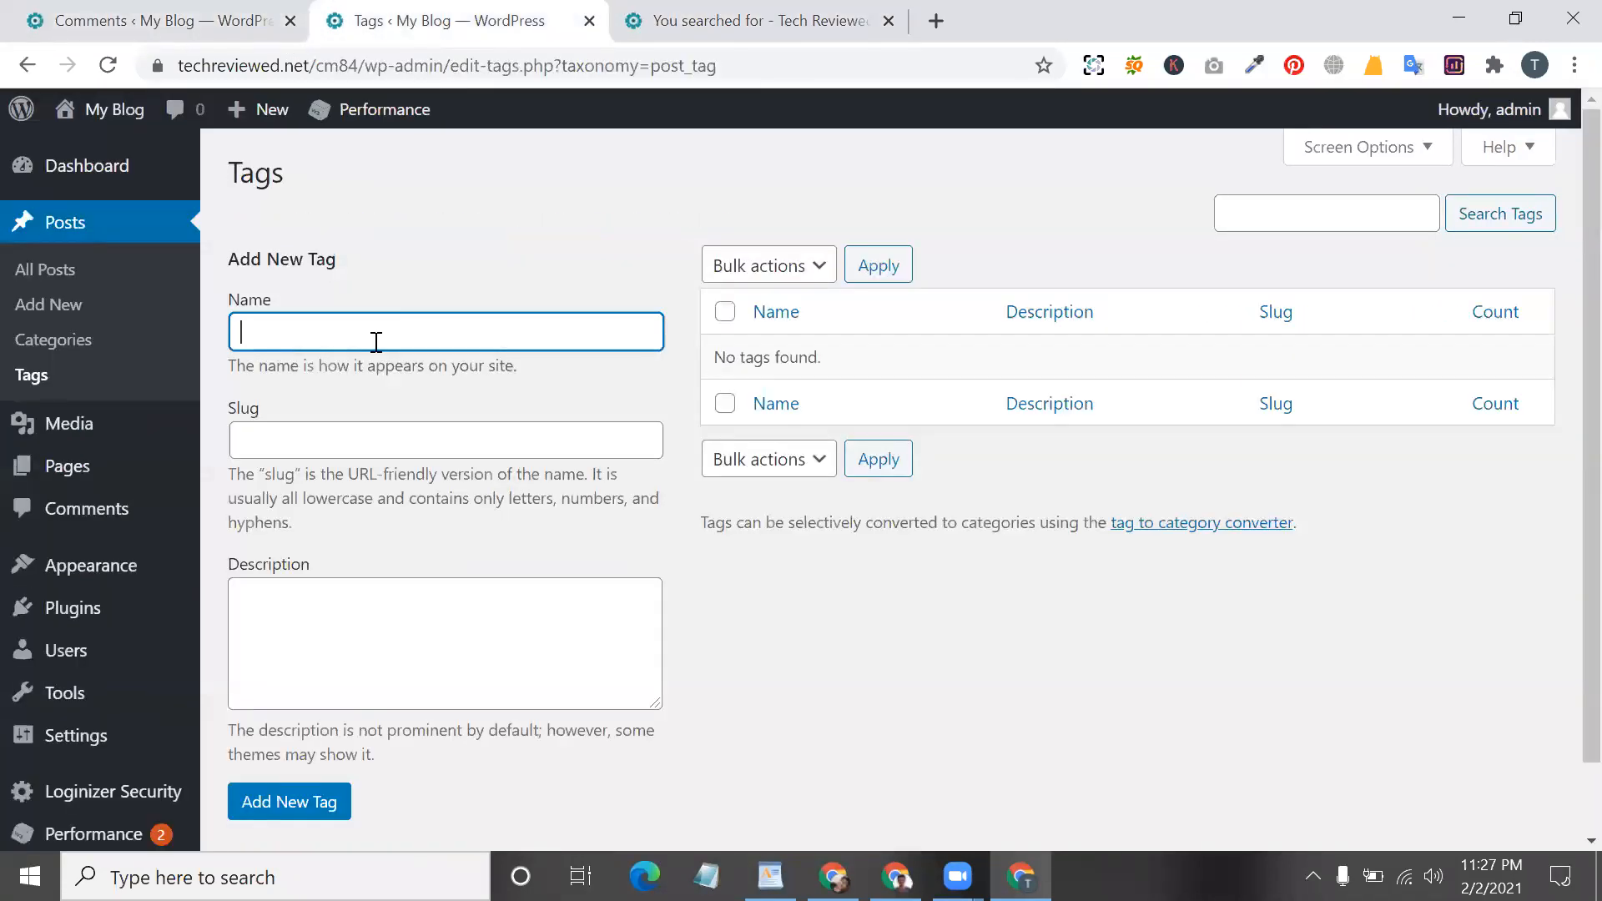
click(330, 451)
click(318, 320)
click(301, 427)
click(300, 334)
click(323, 431)
click(336, 335)
click(320, 428)
click(314, 325)
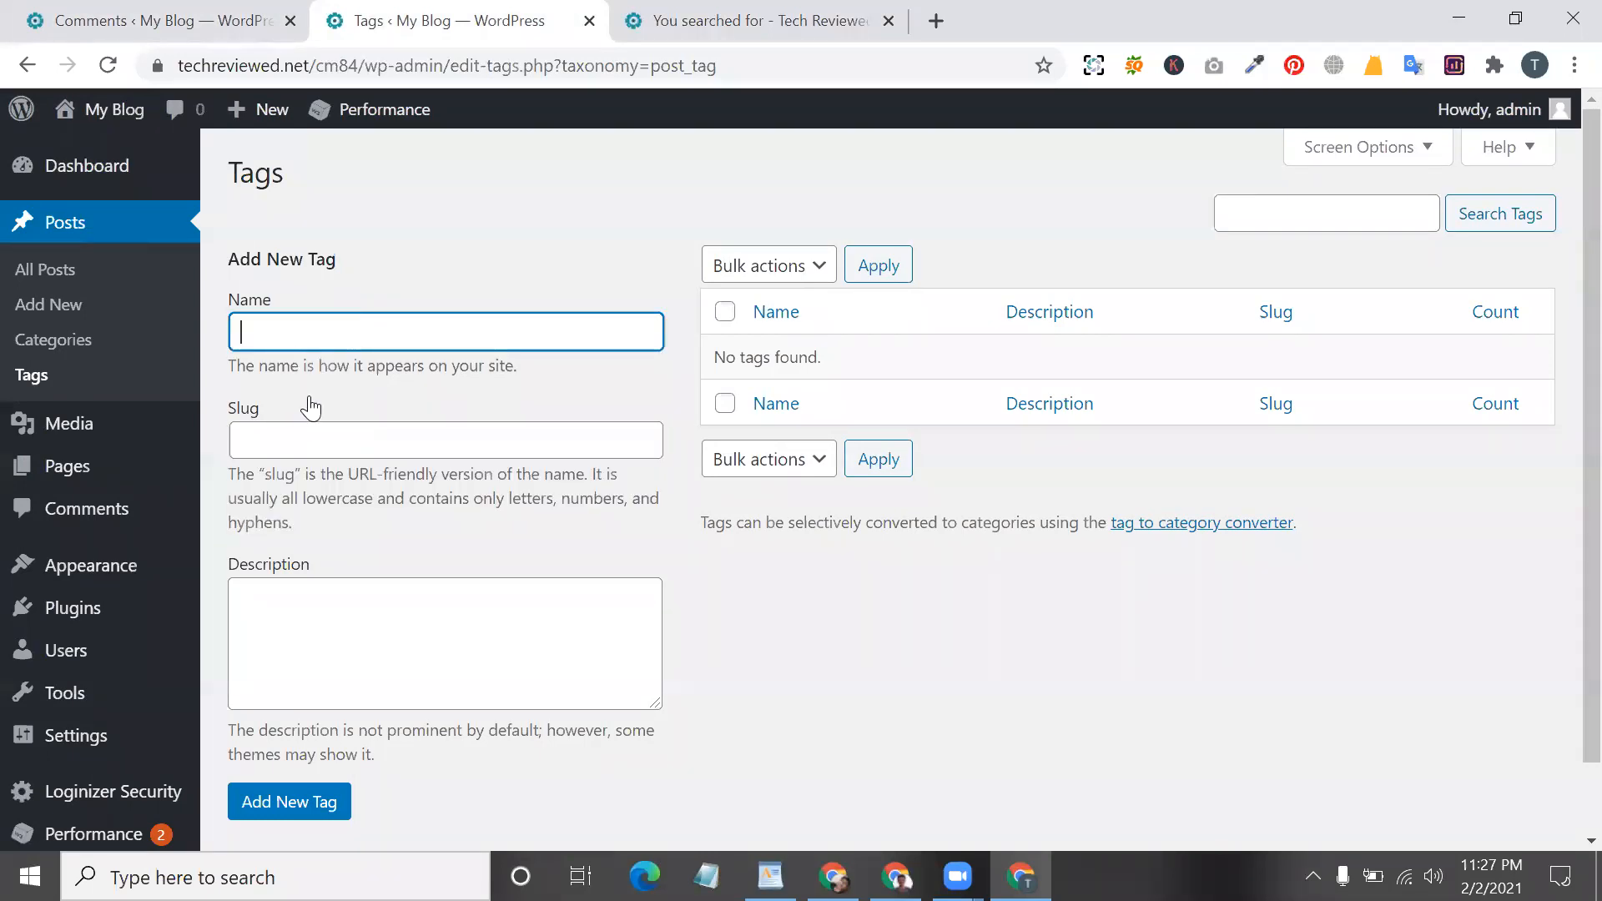
click(309, 449)
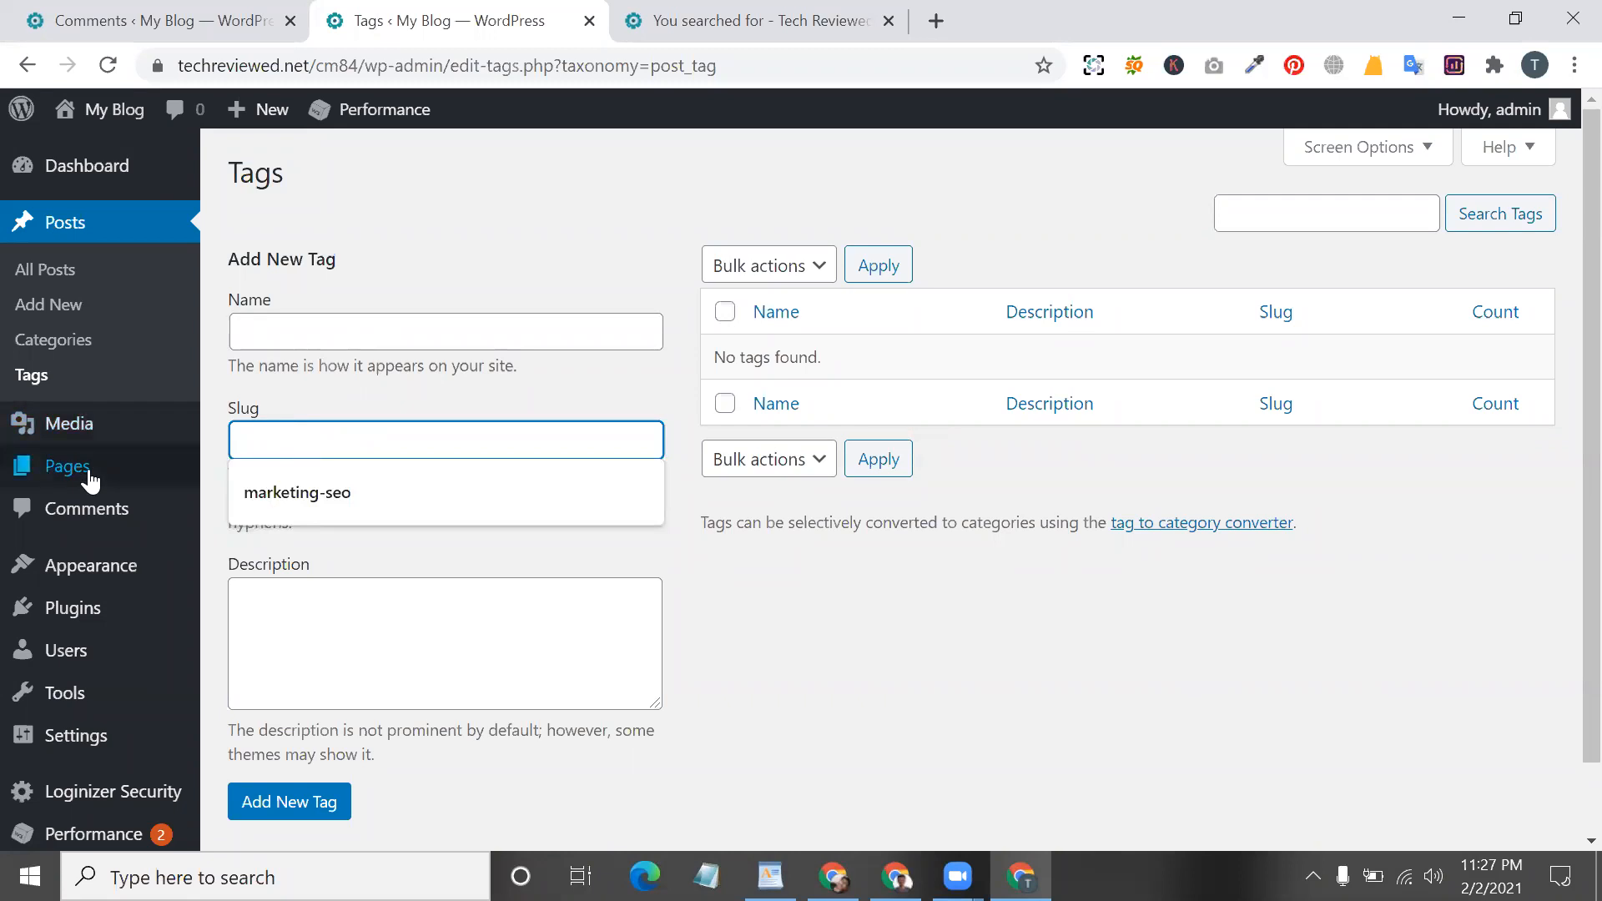
- View the media library and the page for uploading new media, and return to the library
click(79, 440)
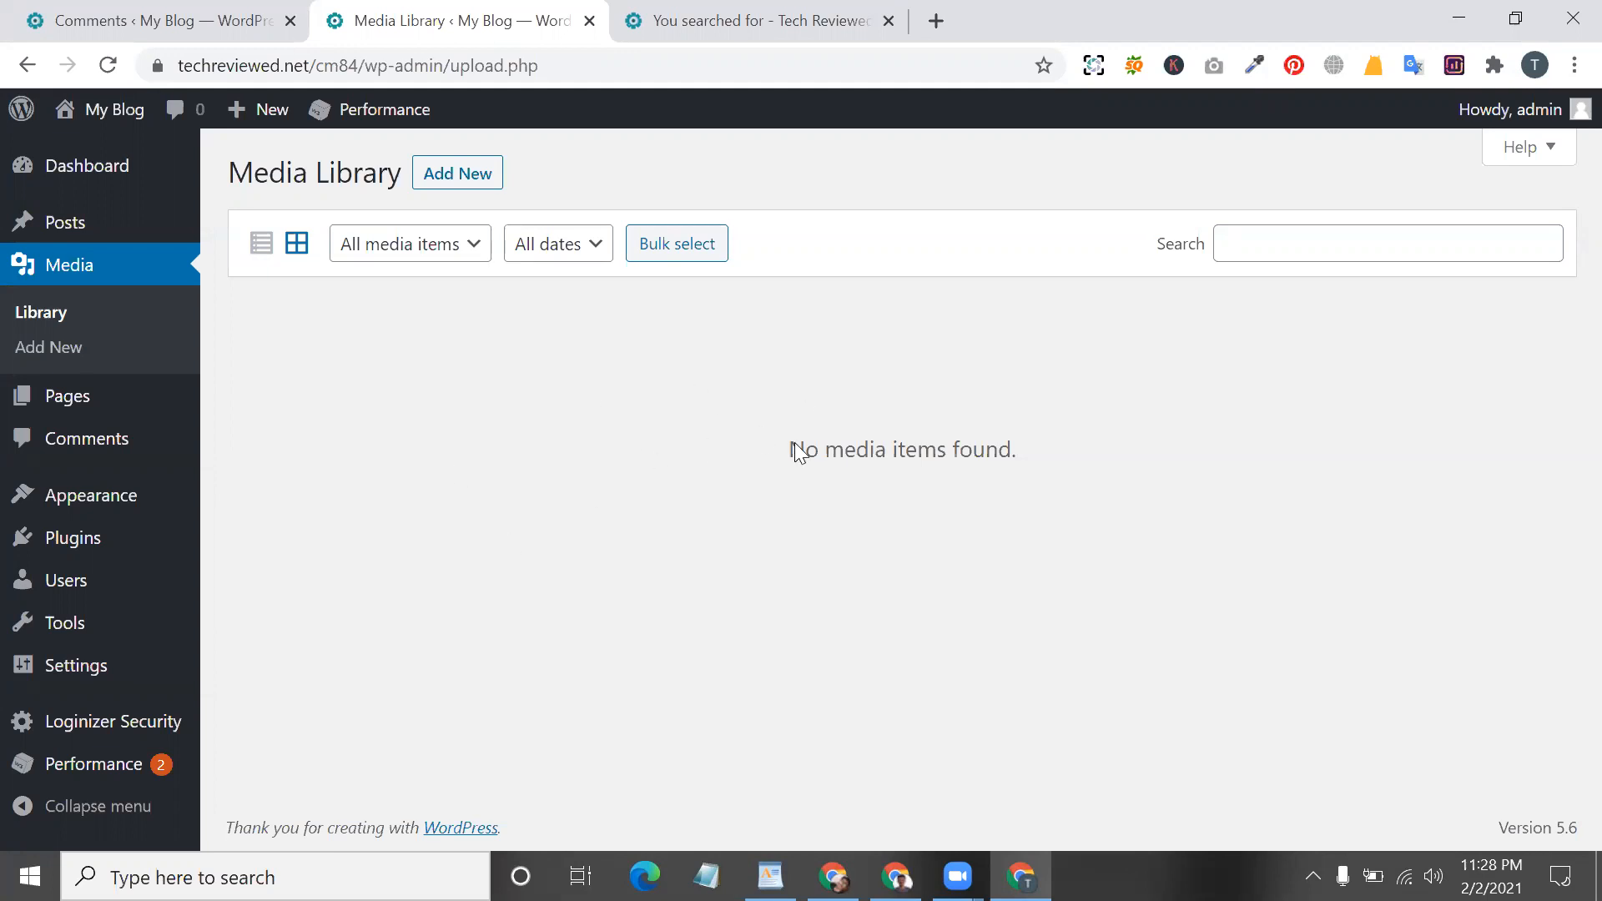
click(39, 349)
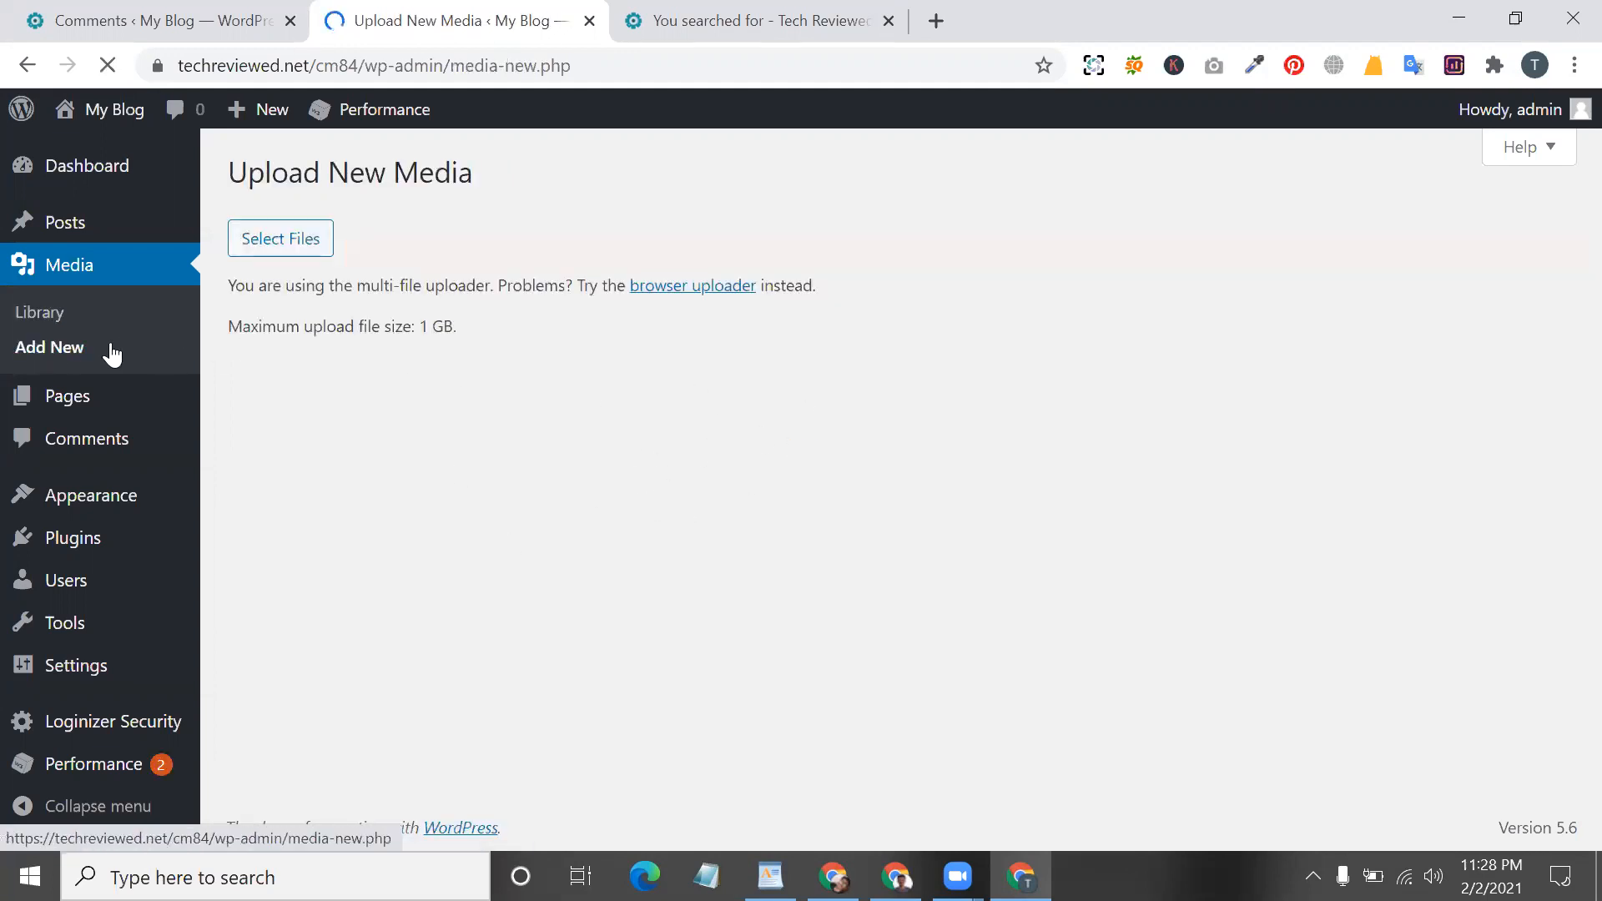
click(50, 317)
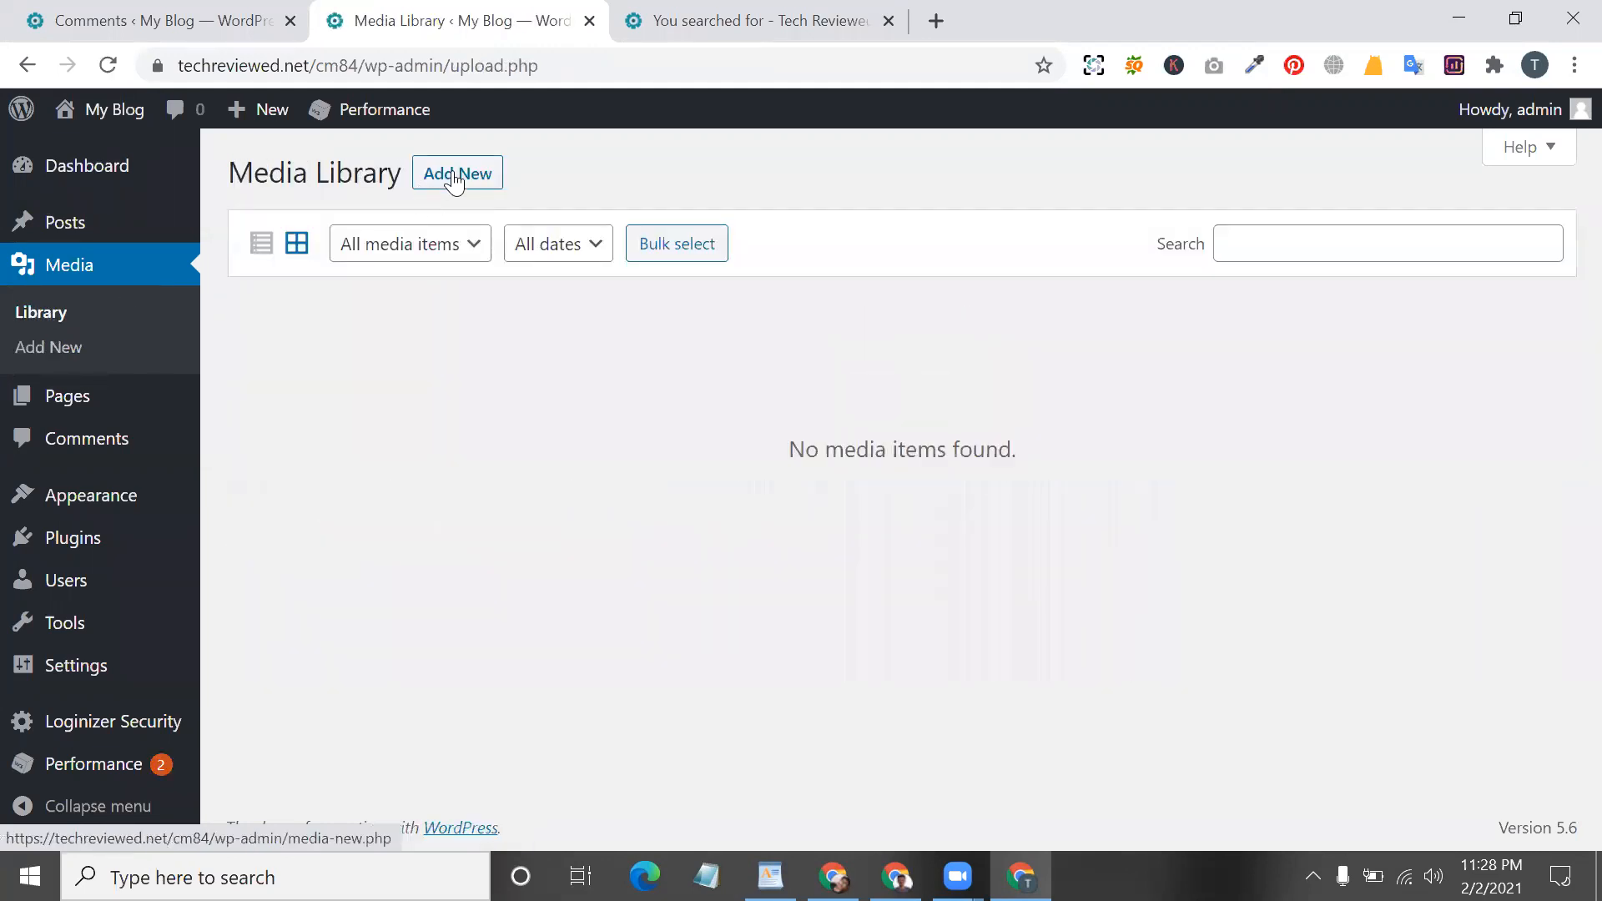
- On the page for uploading new media, view the file selection dialog without choosing a file, and highlight the upload size limit and uploader note
scroll(454, 179, up, 5)
click(75, 357)
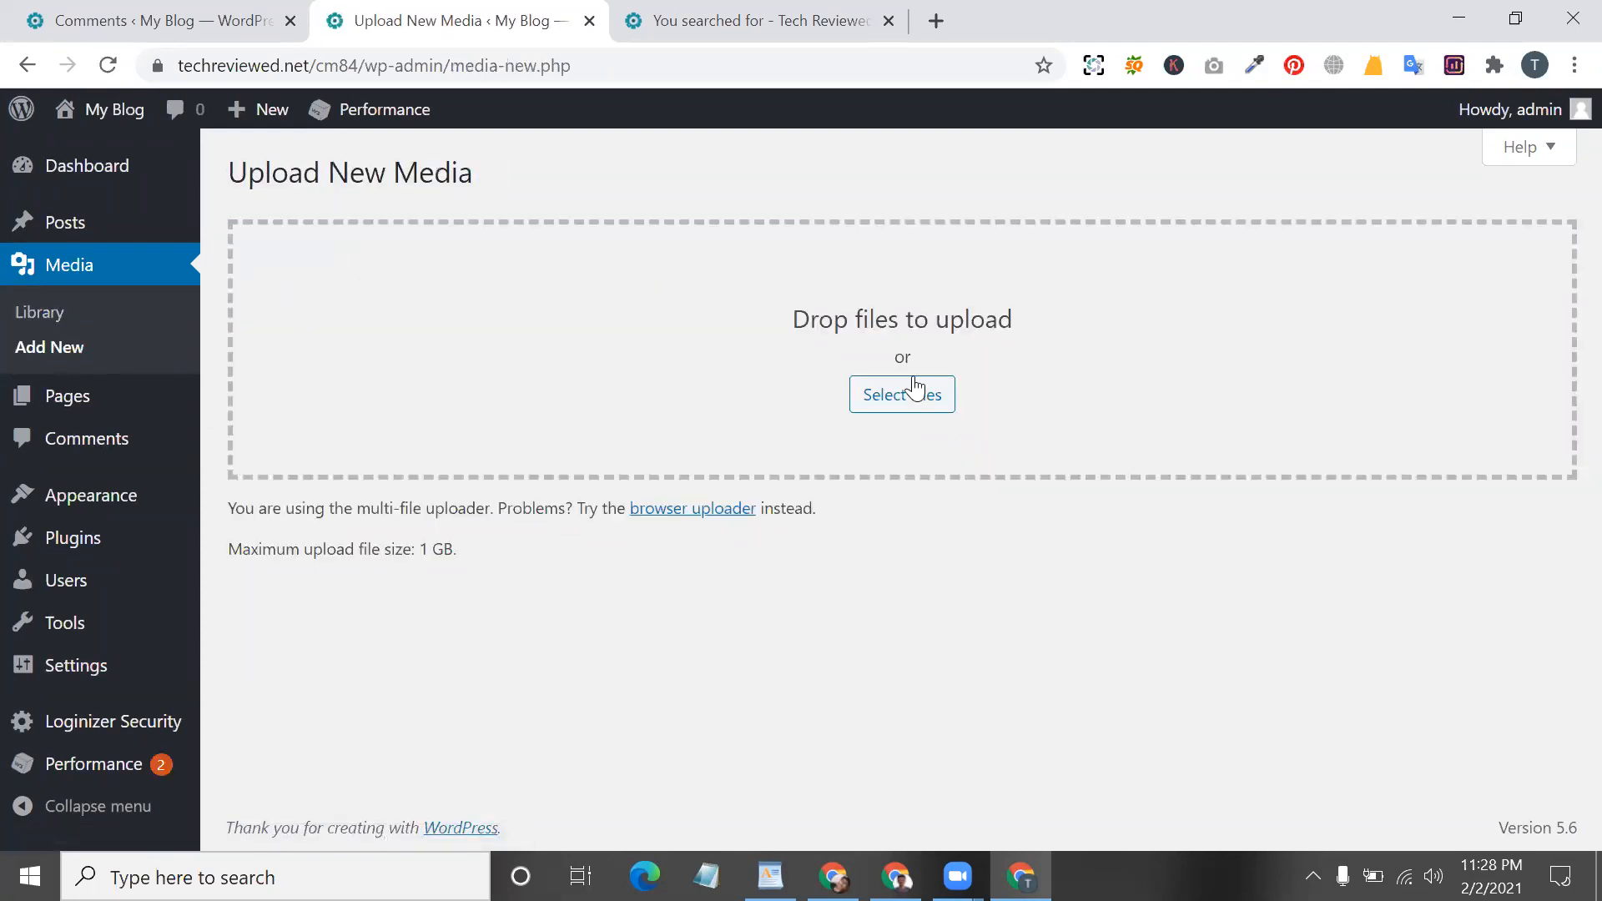
click(932, 402)
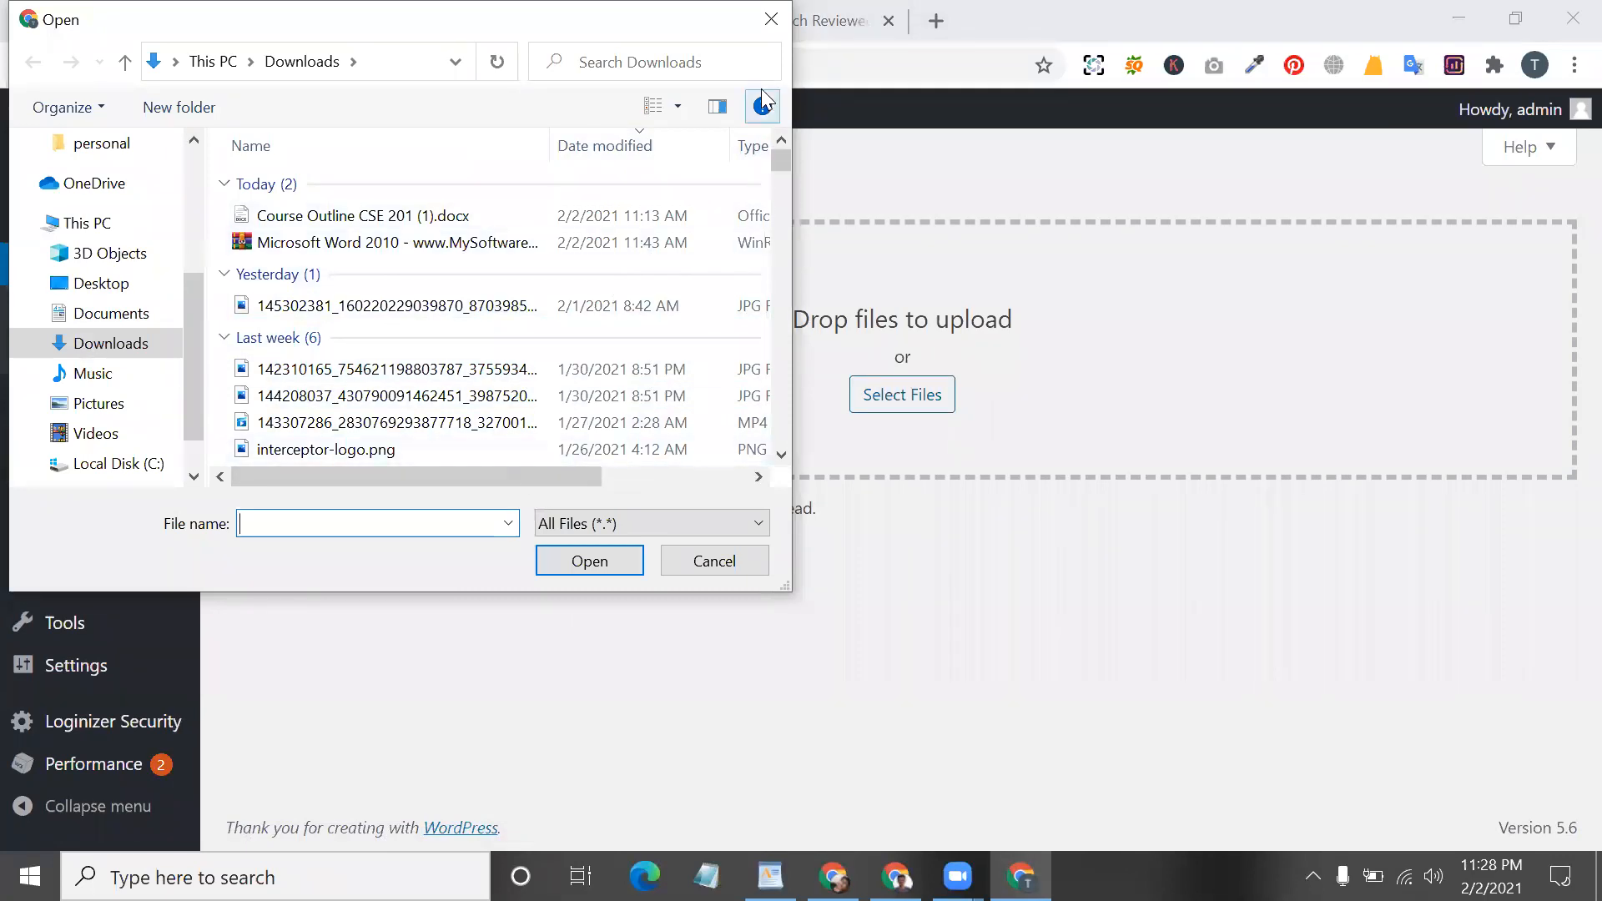
click(768, 22)
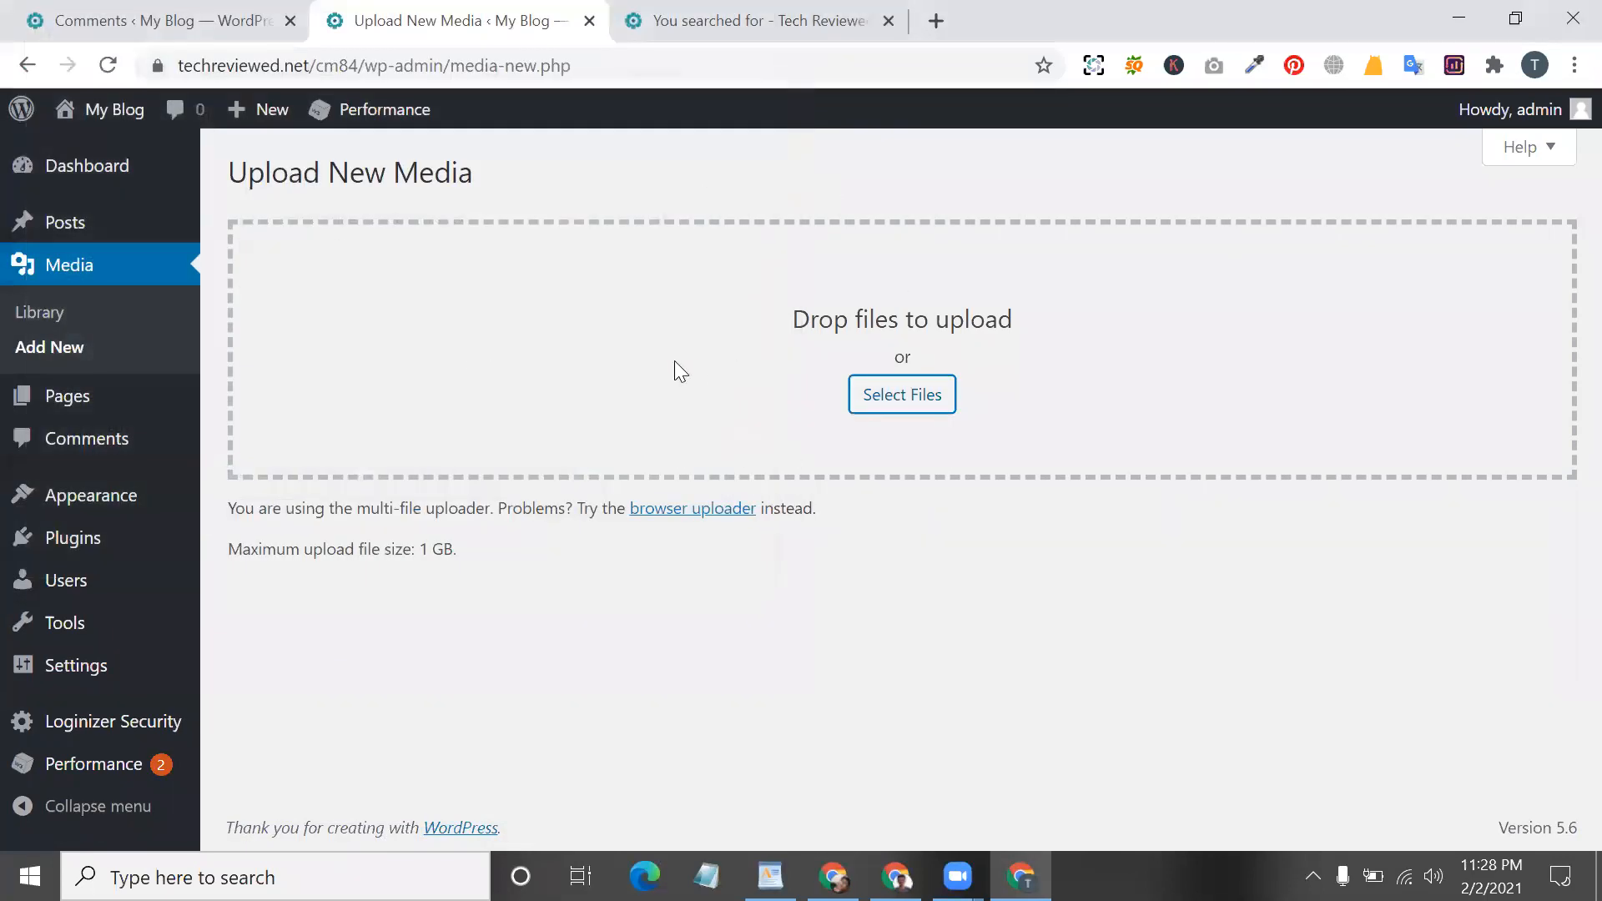
drag(457, 549, 286, 549)
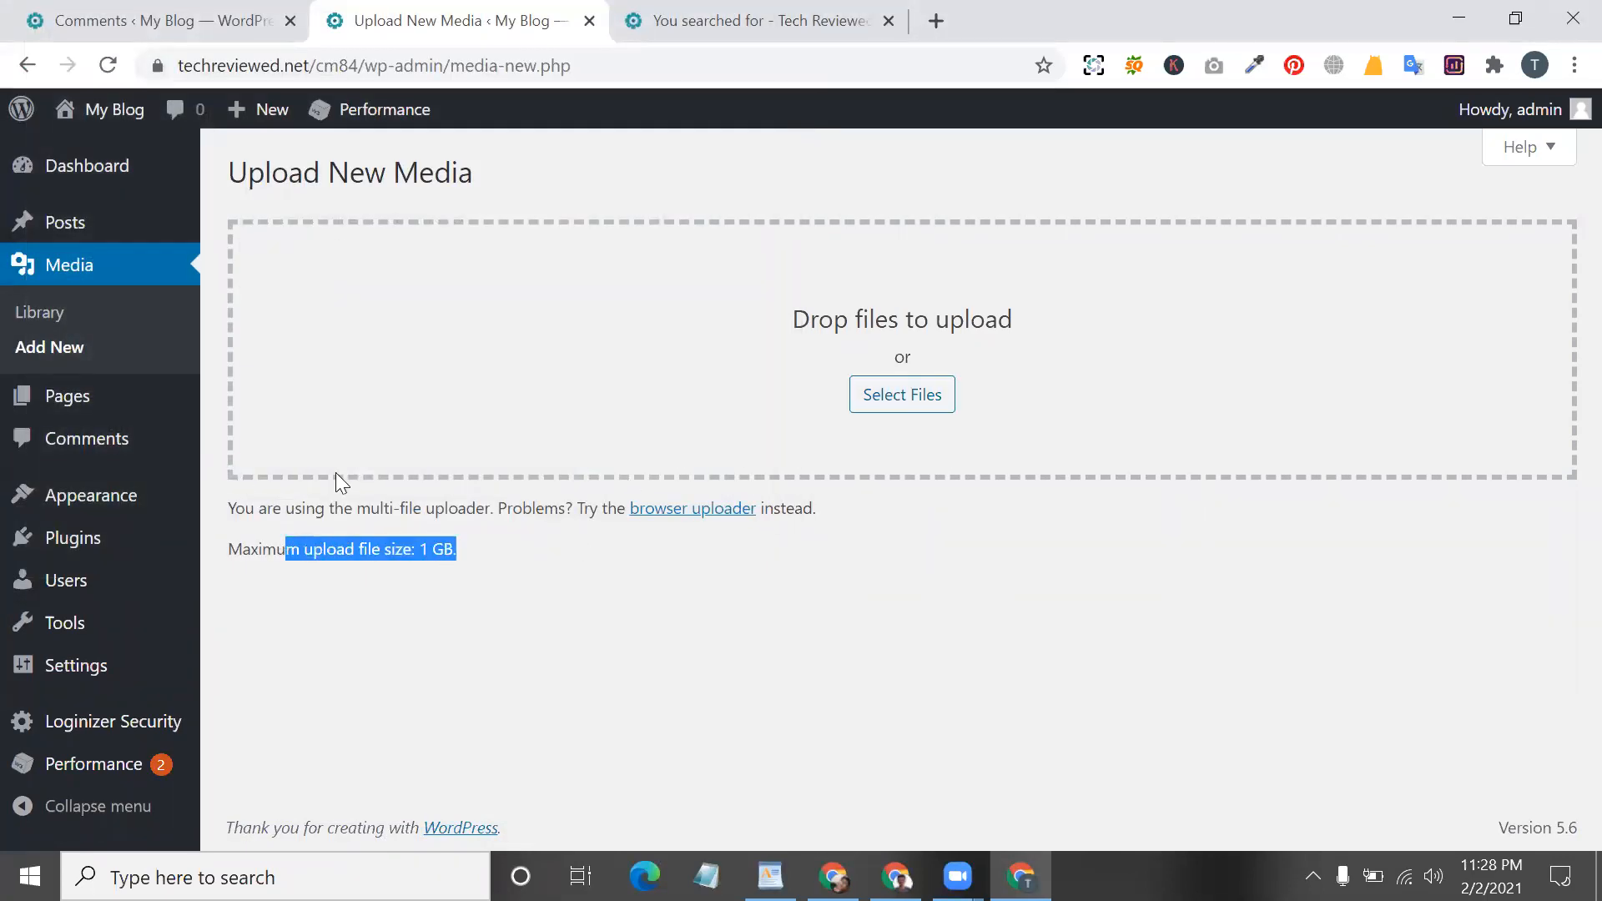
triple_click(456, 512)
triple_click(457, 512)
- Show all pages and open the Privacy Policy preview and the Sample Page in new browser tabs
mouse_move(72, 413)
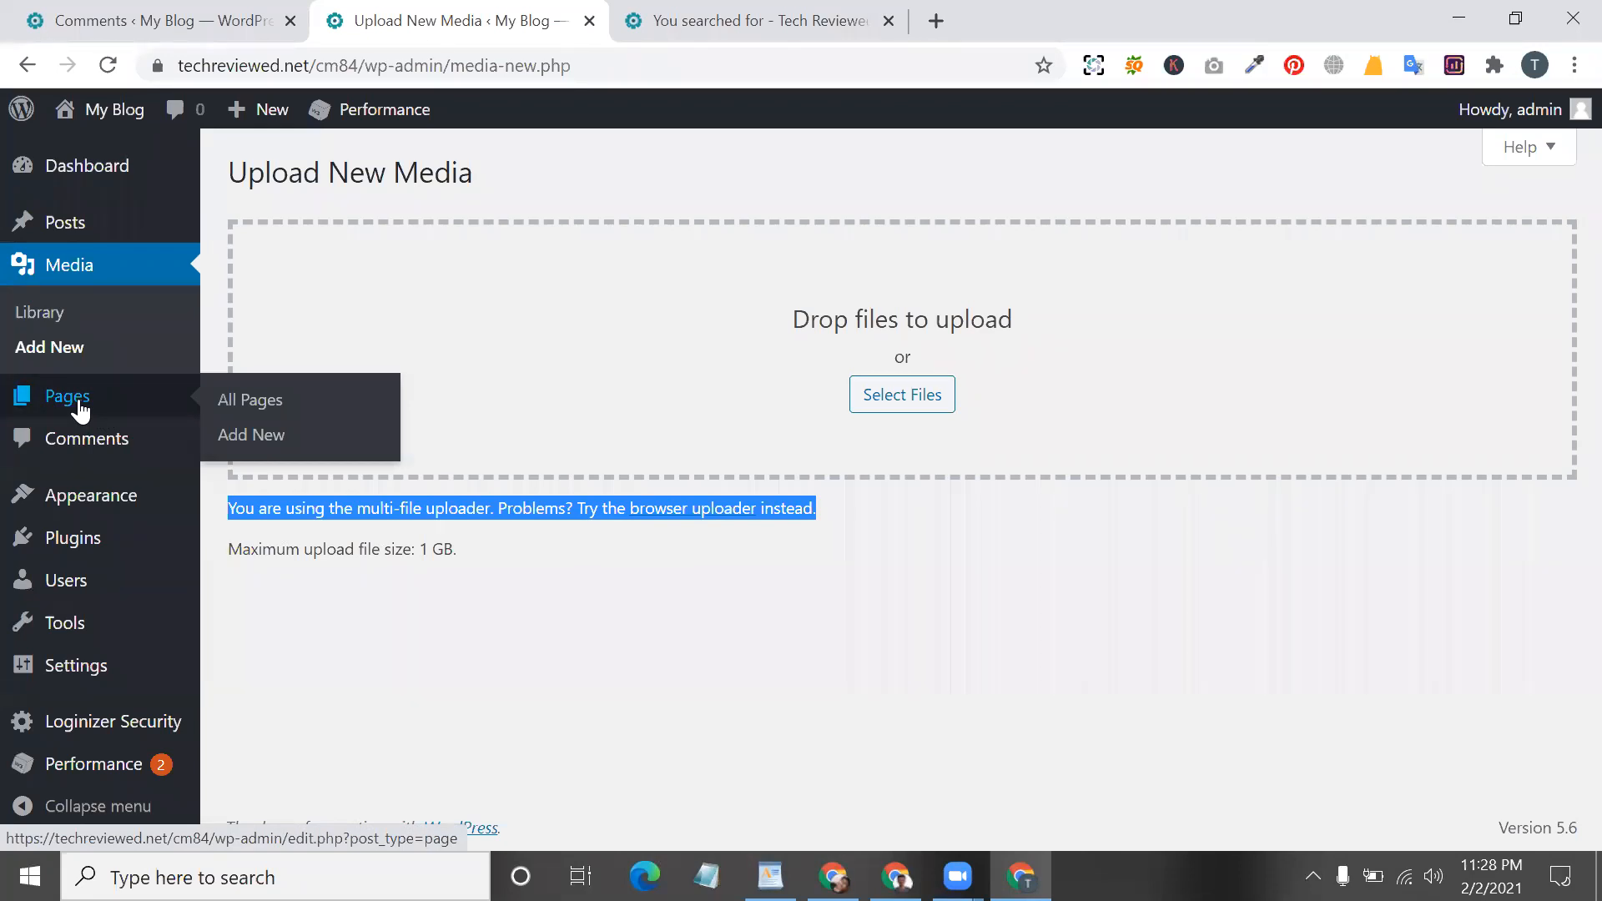
click(80, 409)
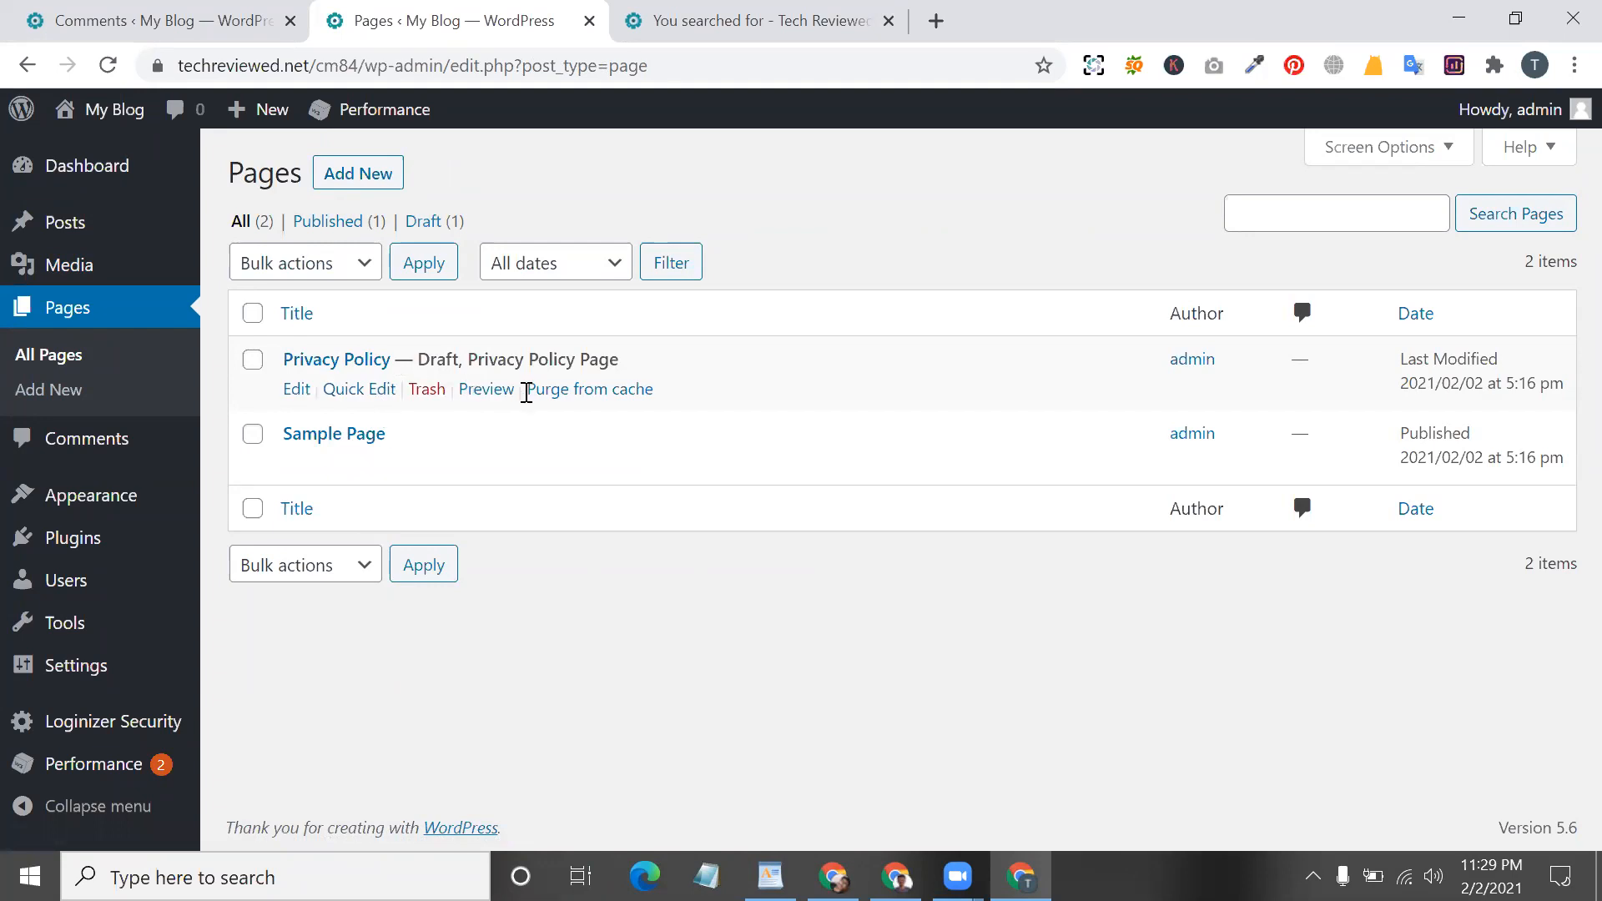
right_click(486, 393)
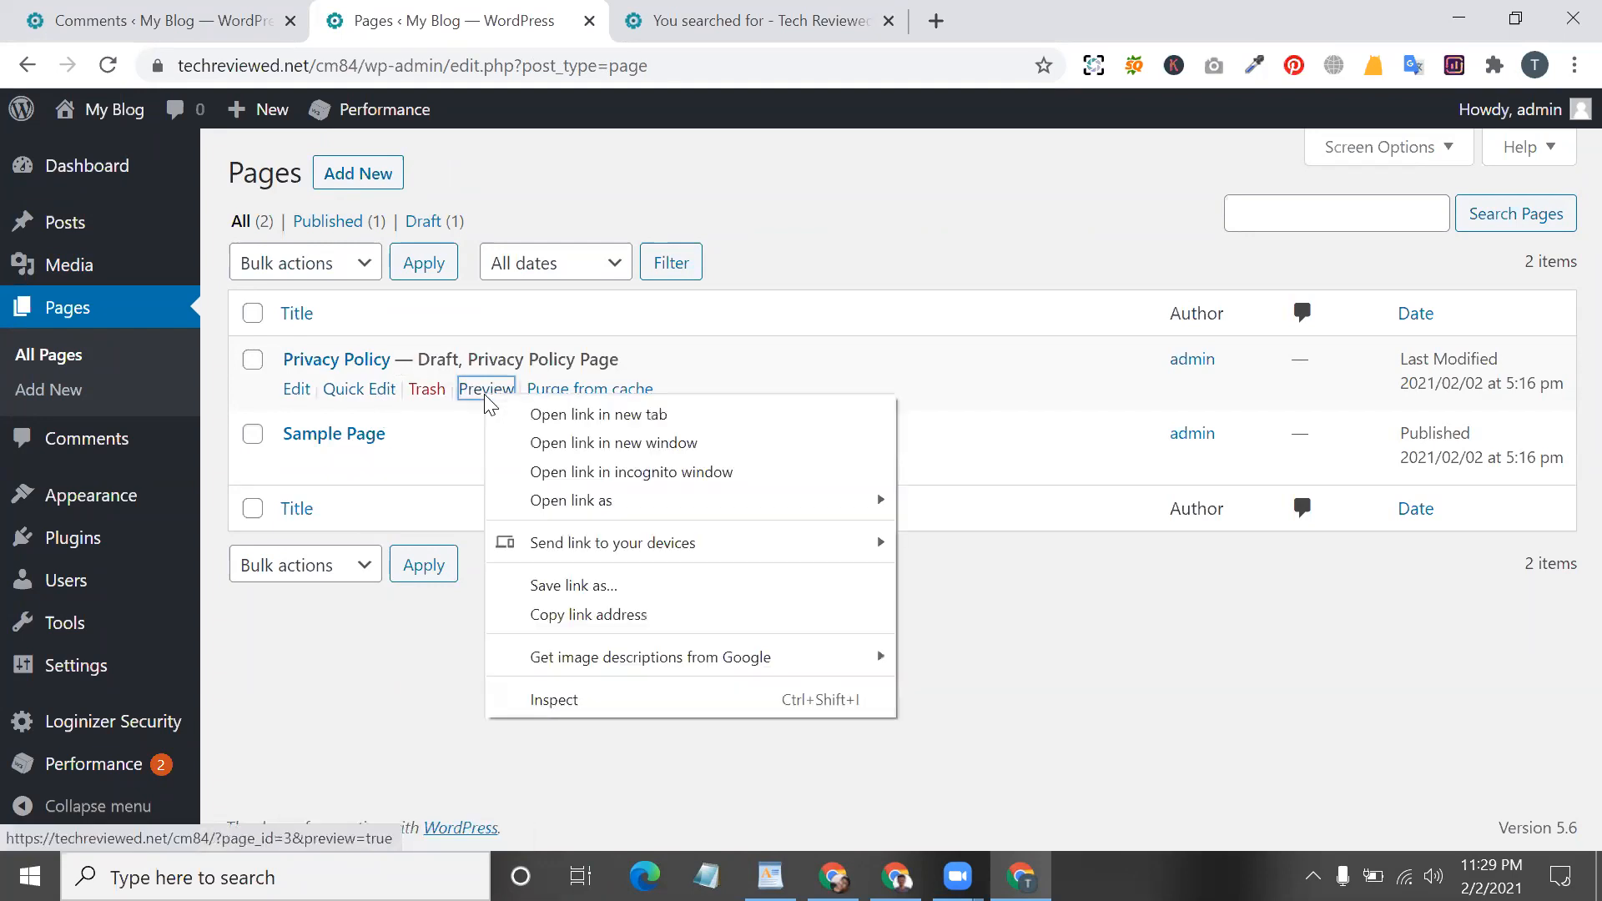
click(546, 421)
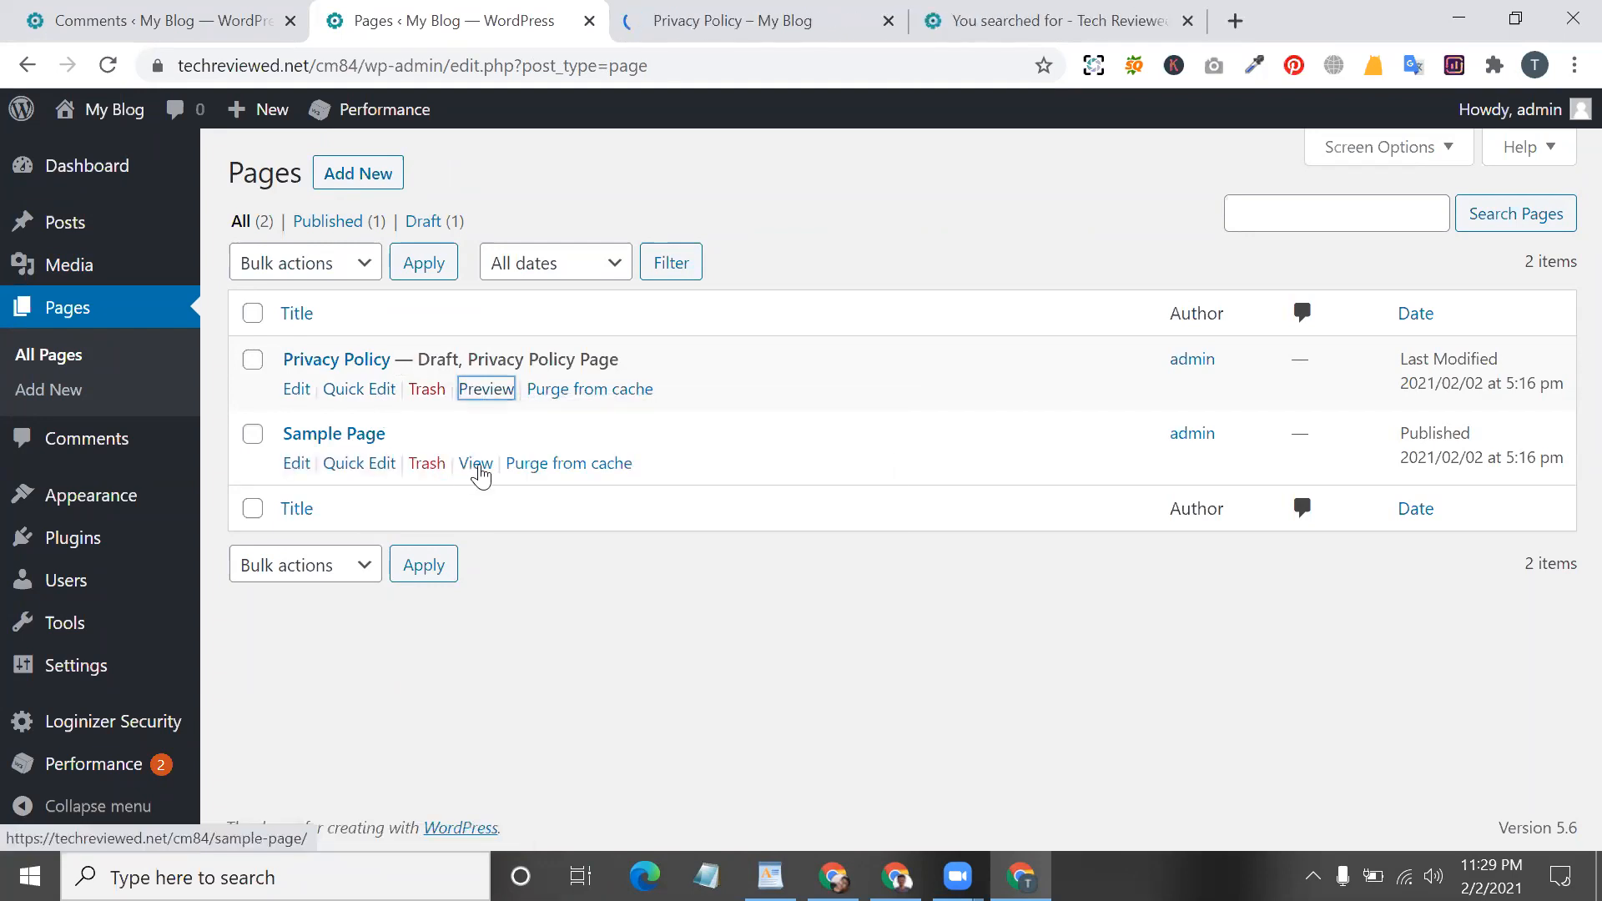
right_click(475, 467)
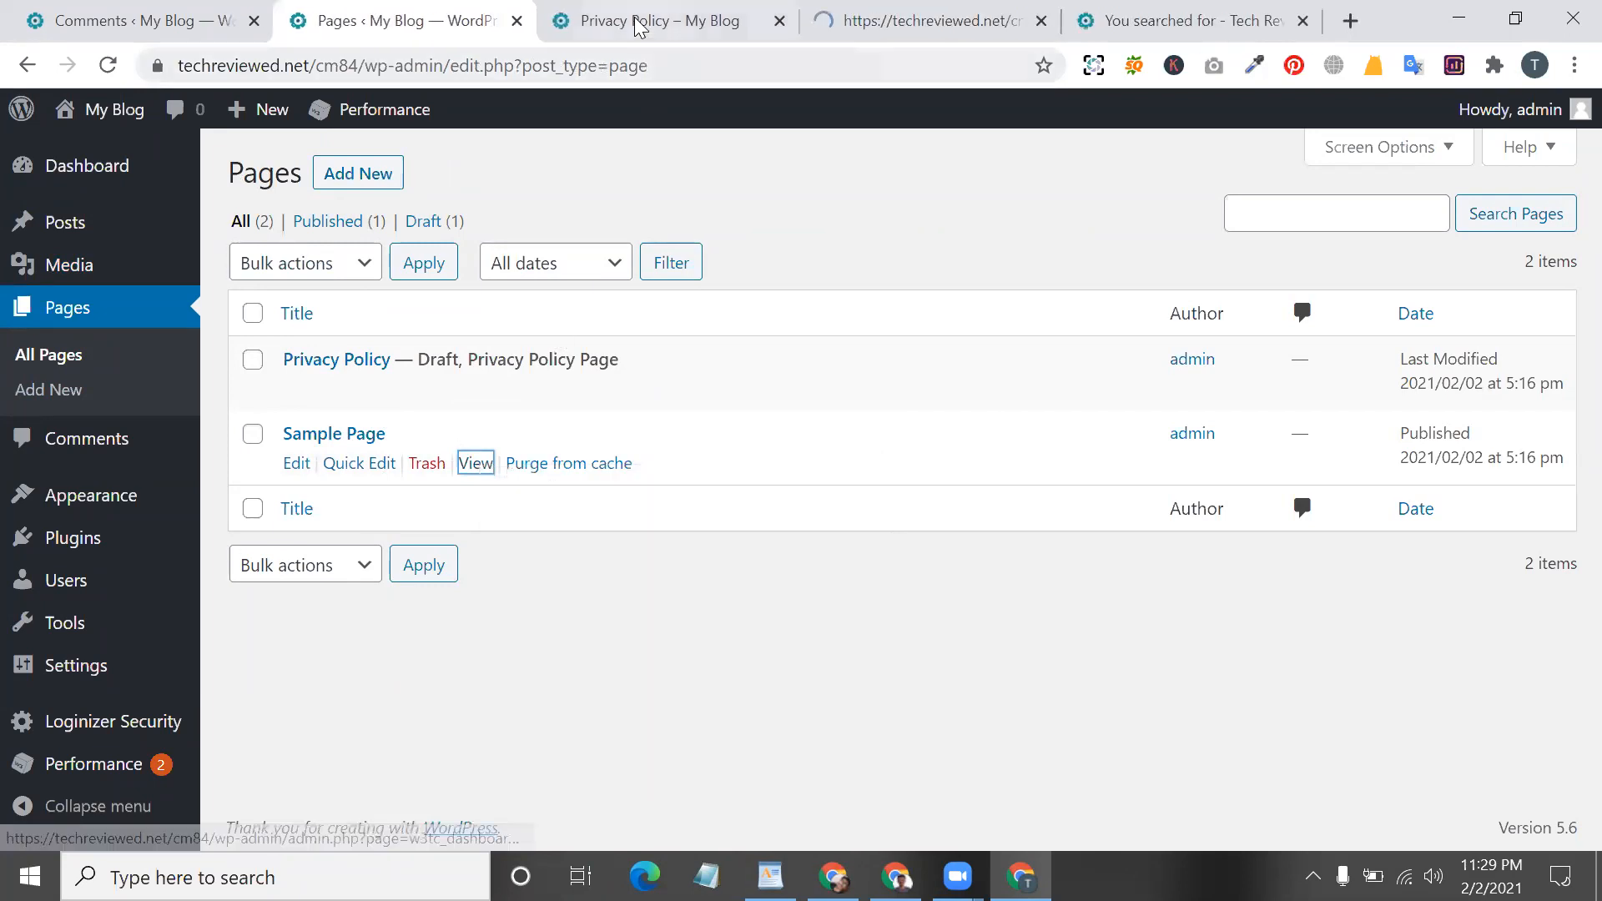
- Read through the Privacy Policy page preview and look at the Sample Page
click(642, 20)
scroll(680, 334, down, 5)
scroll(677, 578, down, 20)
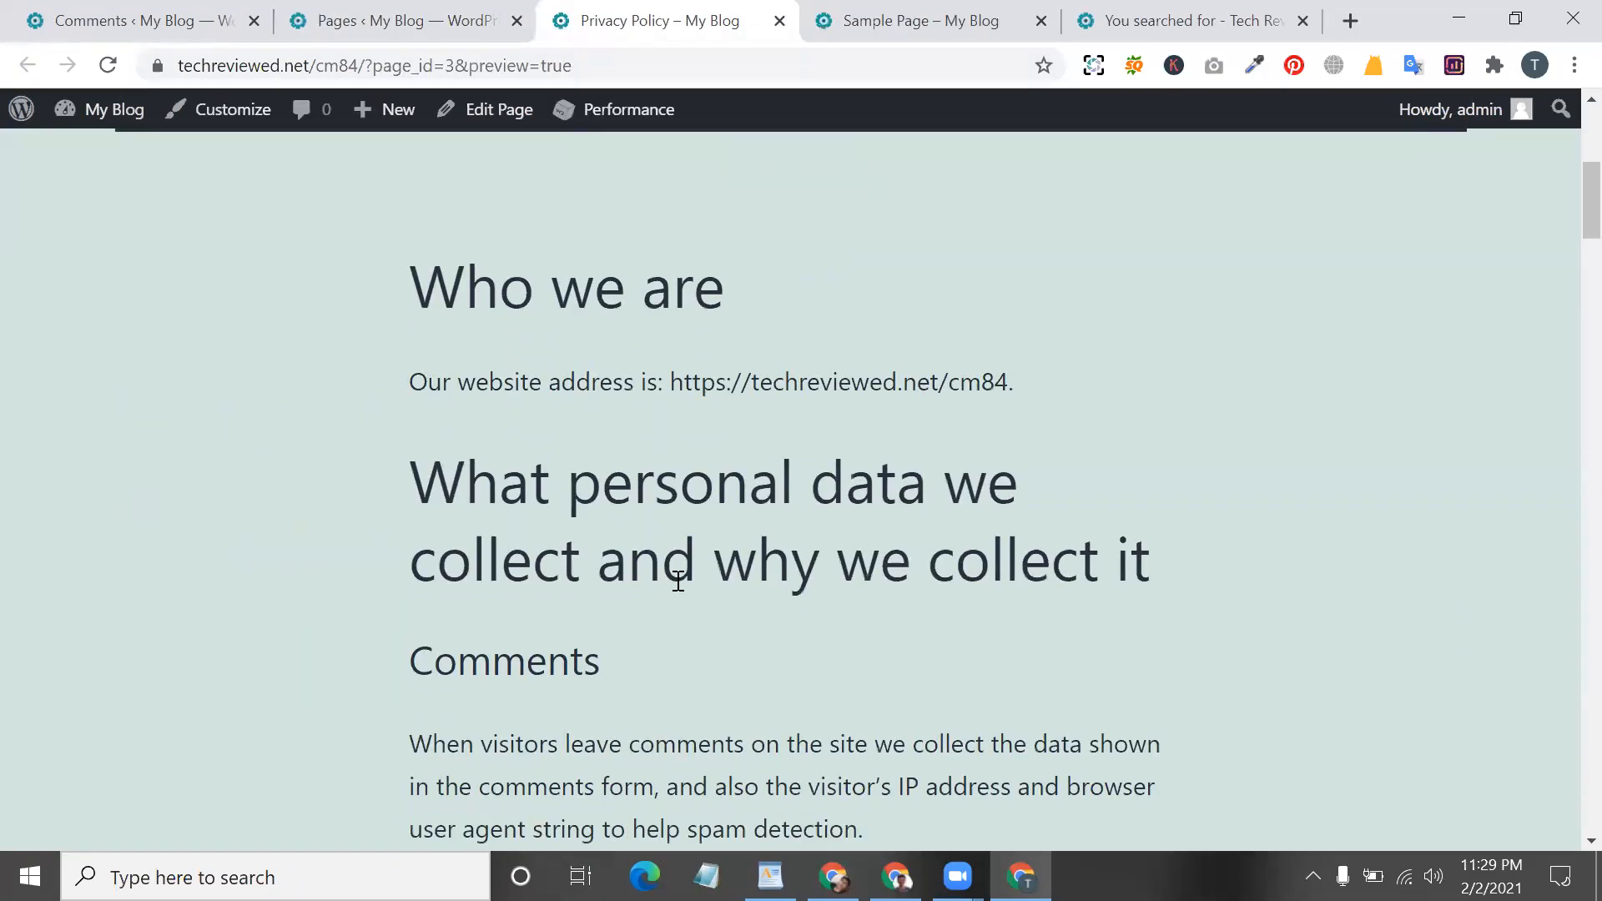
scroll(676, 579, down, 20)
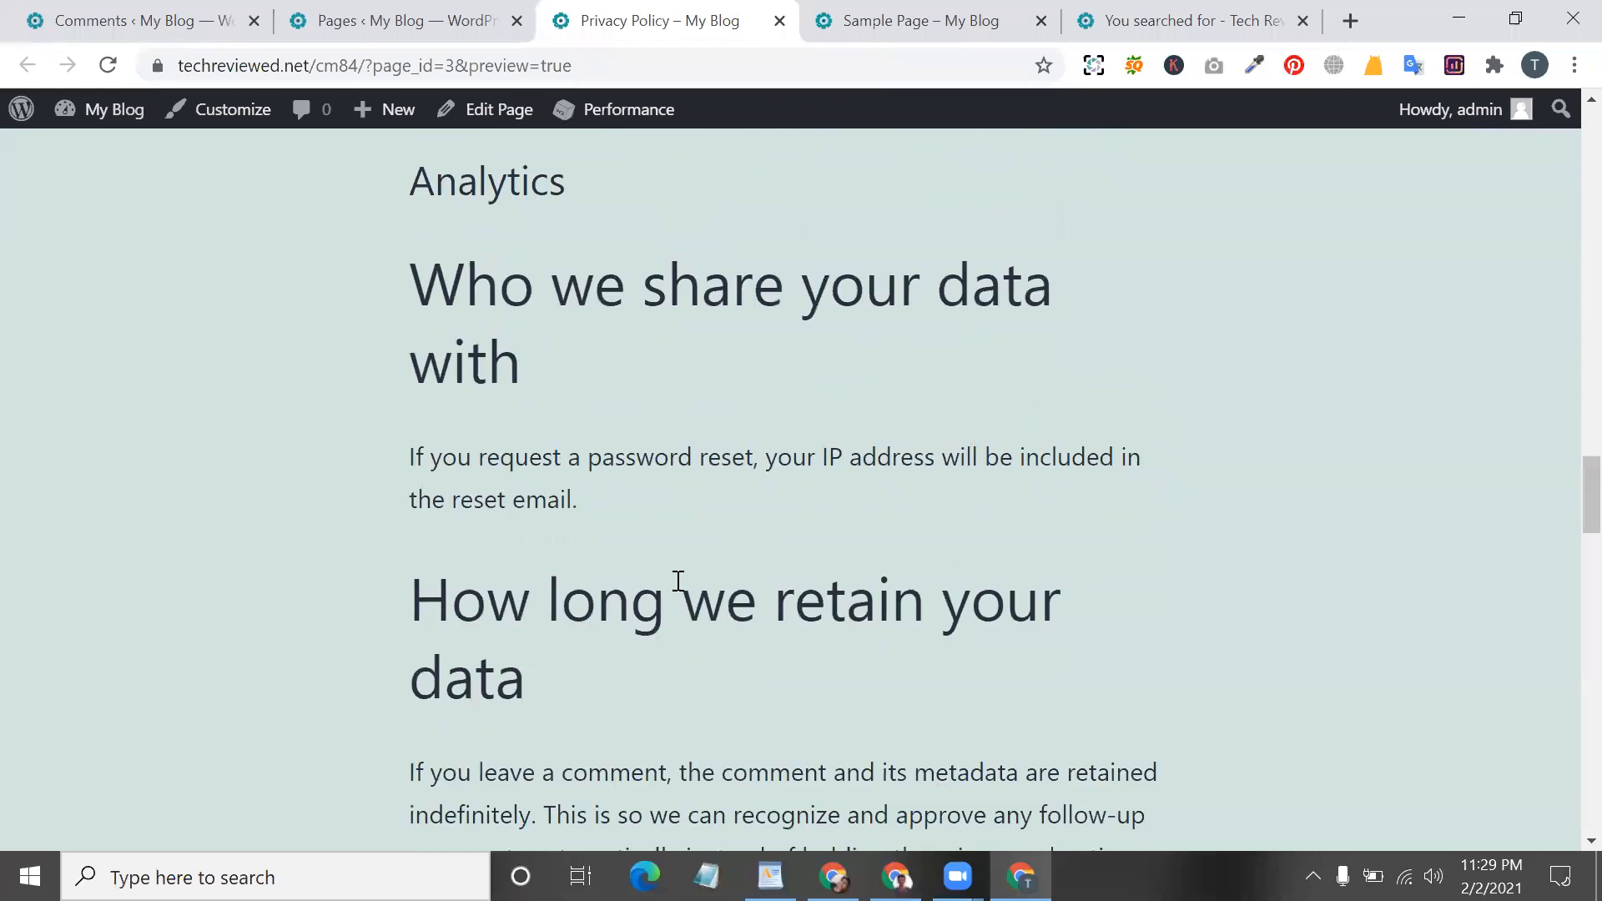
scroll(676, 579, up, 15)
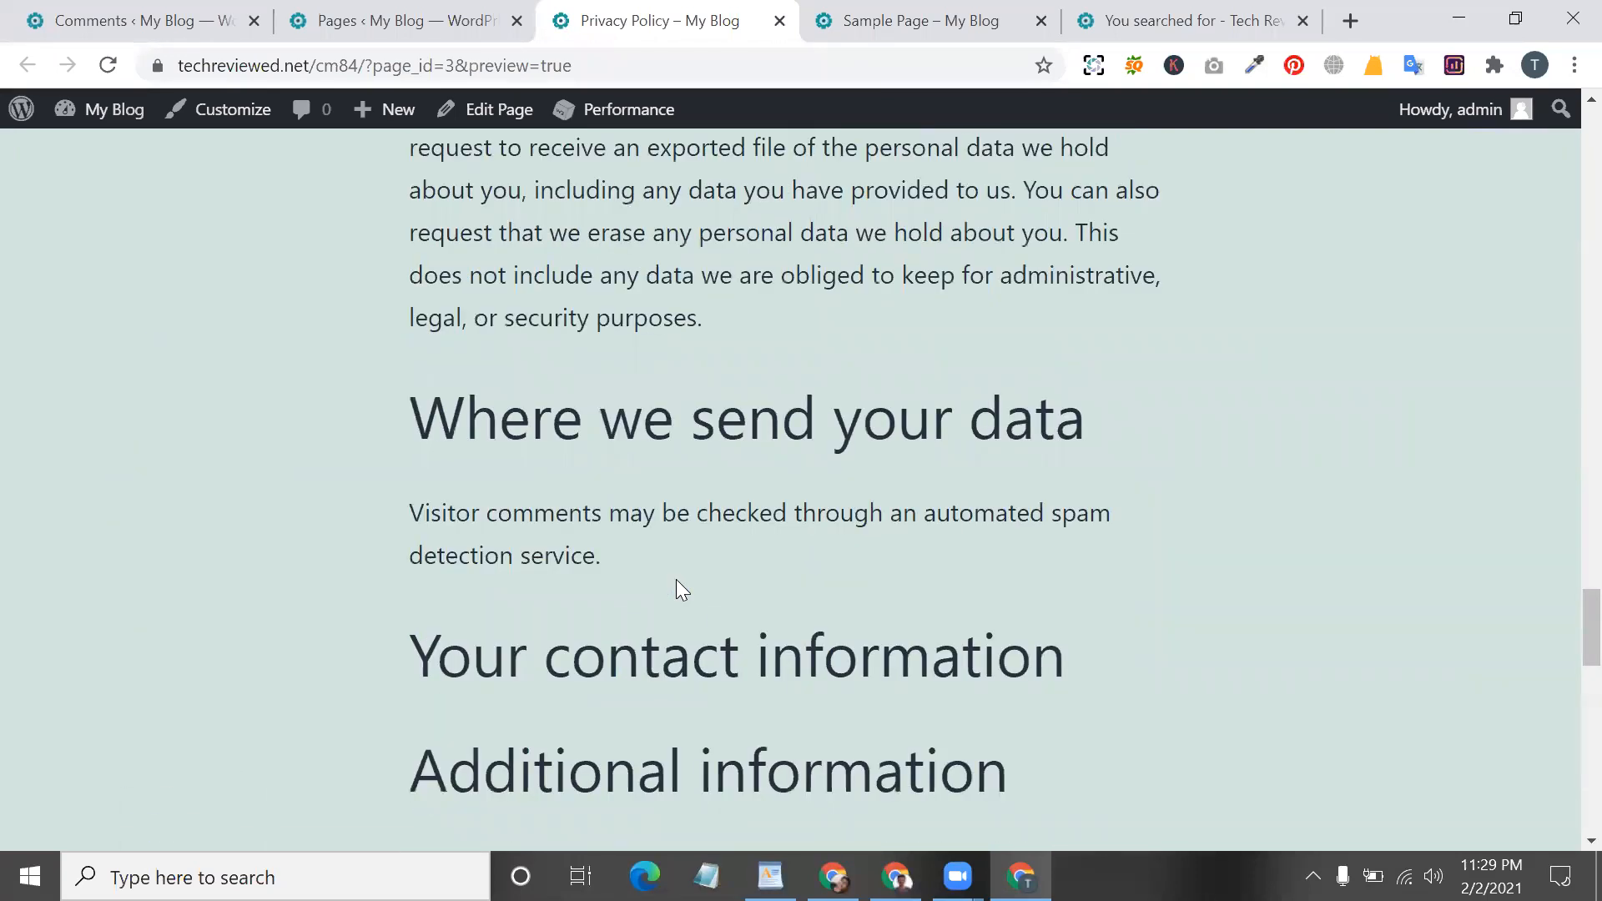
click(898, 15)
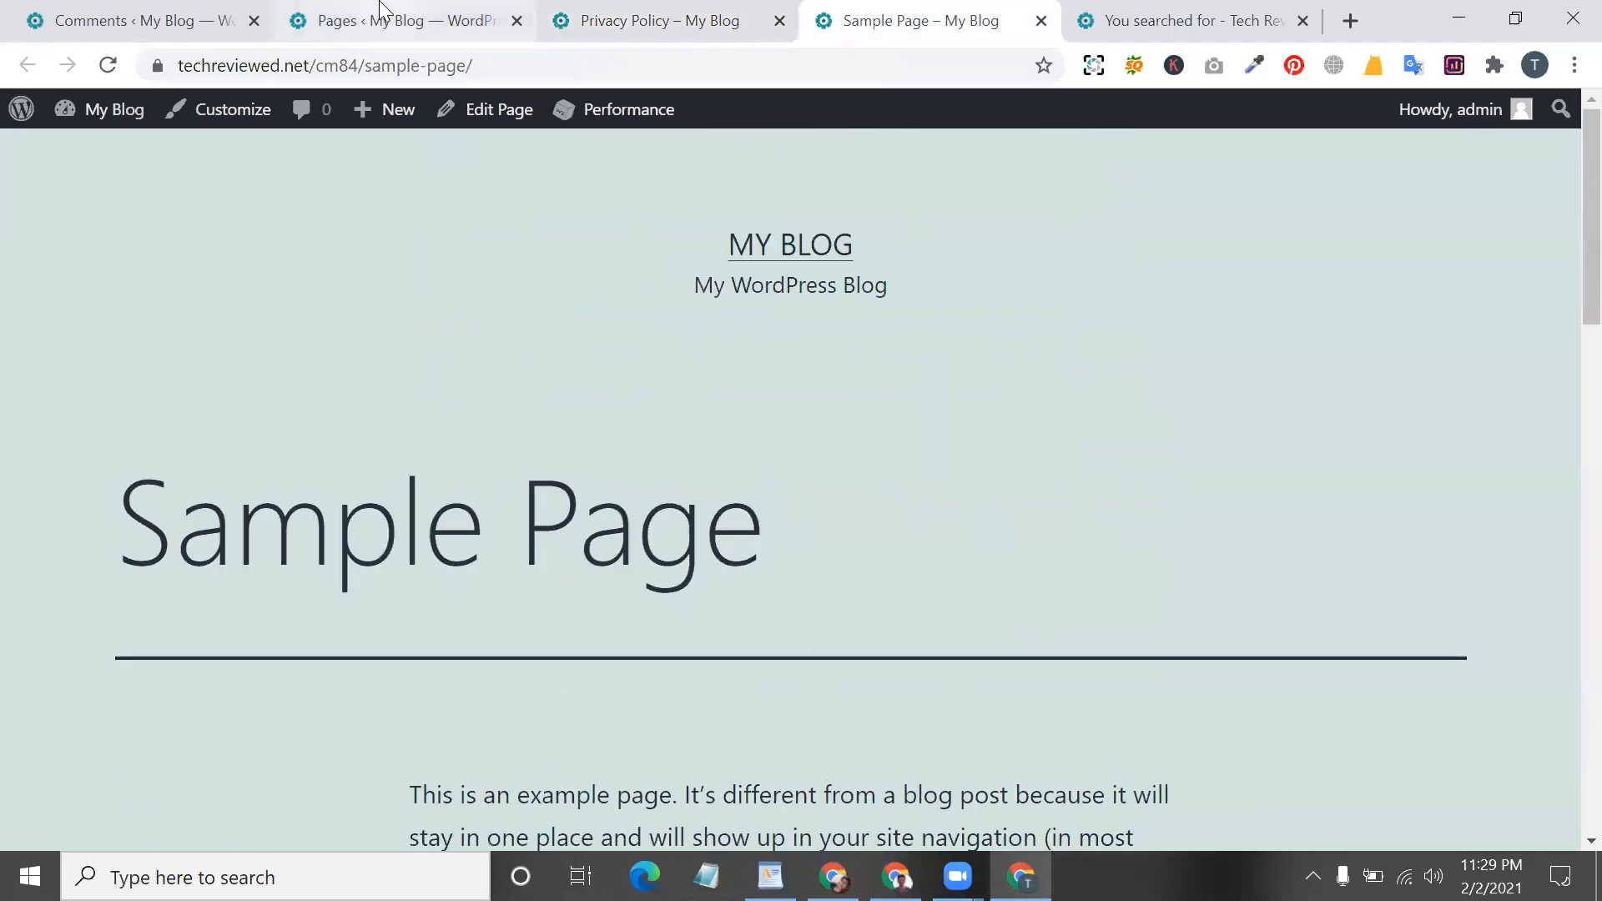
- Move both the Privacy Policy and Sample Page to the Trash in bulk, and display the trashed pages
click(380, 12)
click(252, 314)
click(322, 565)
click(330, 646)
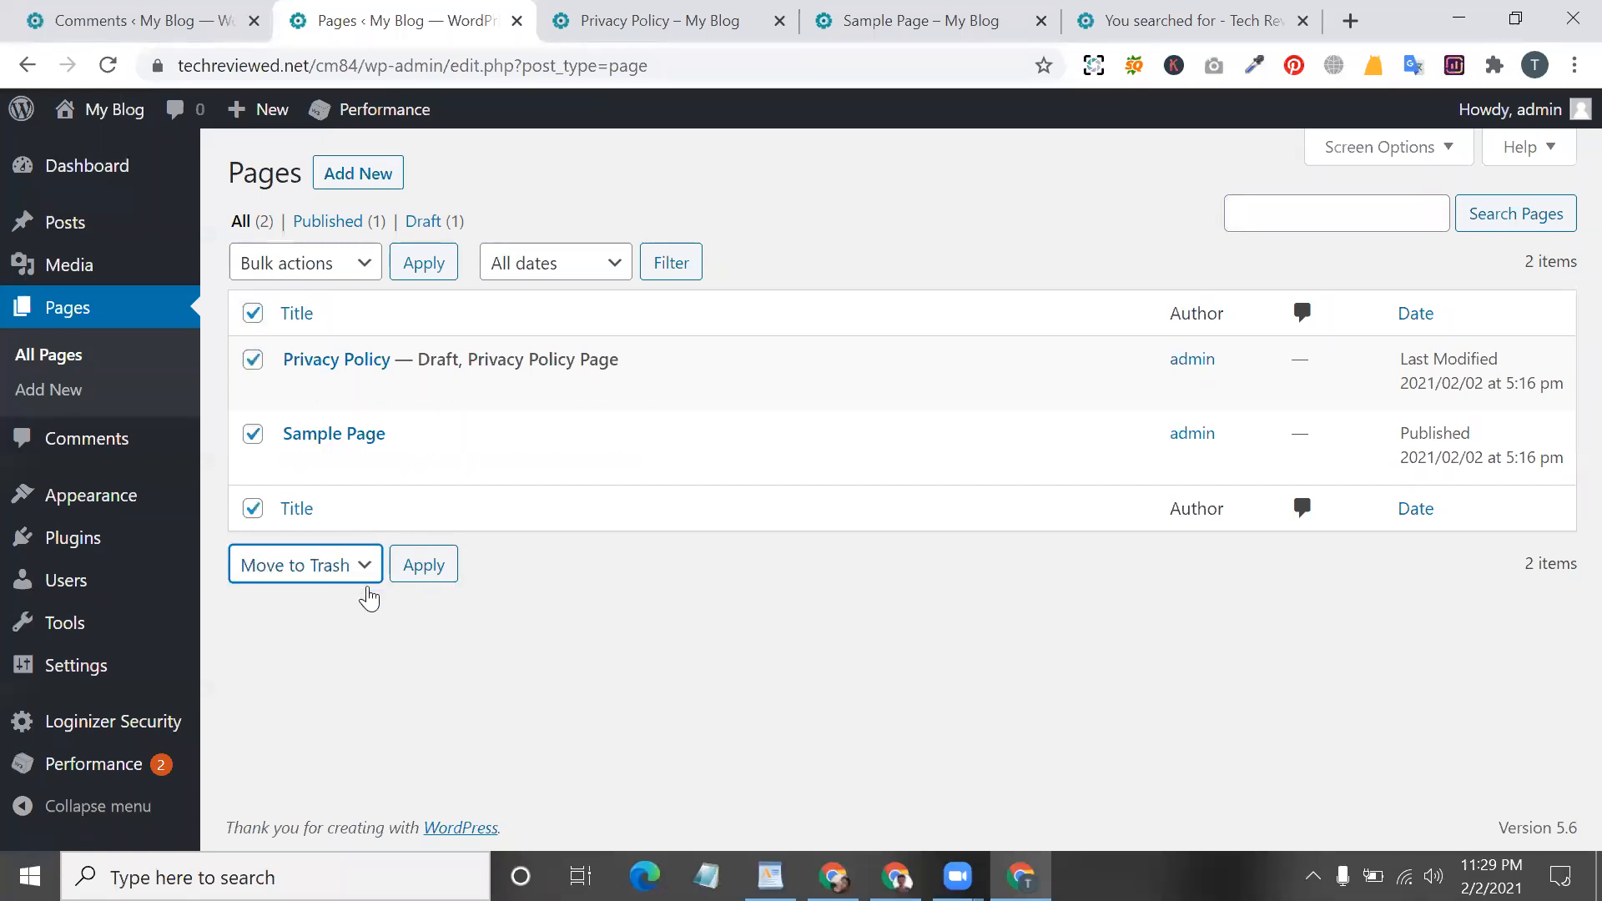
click(435, 580)
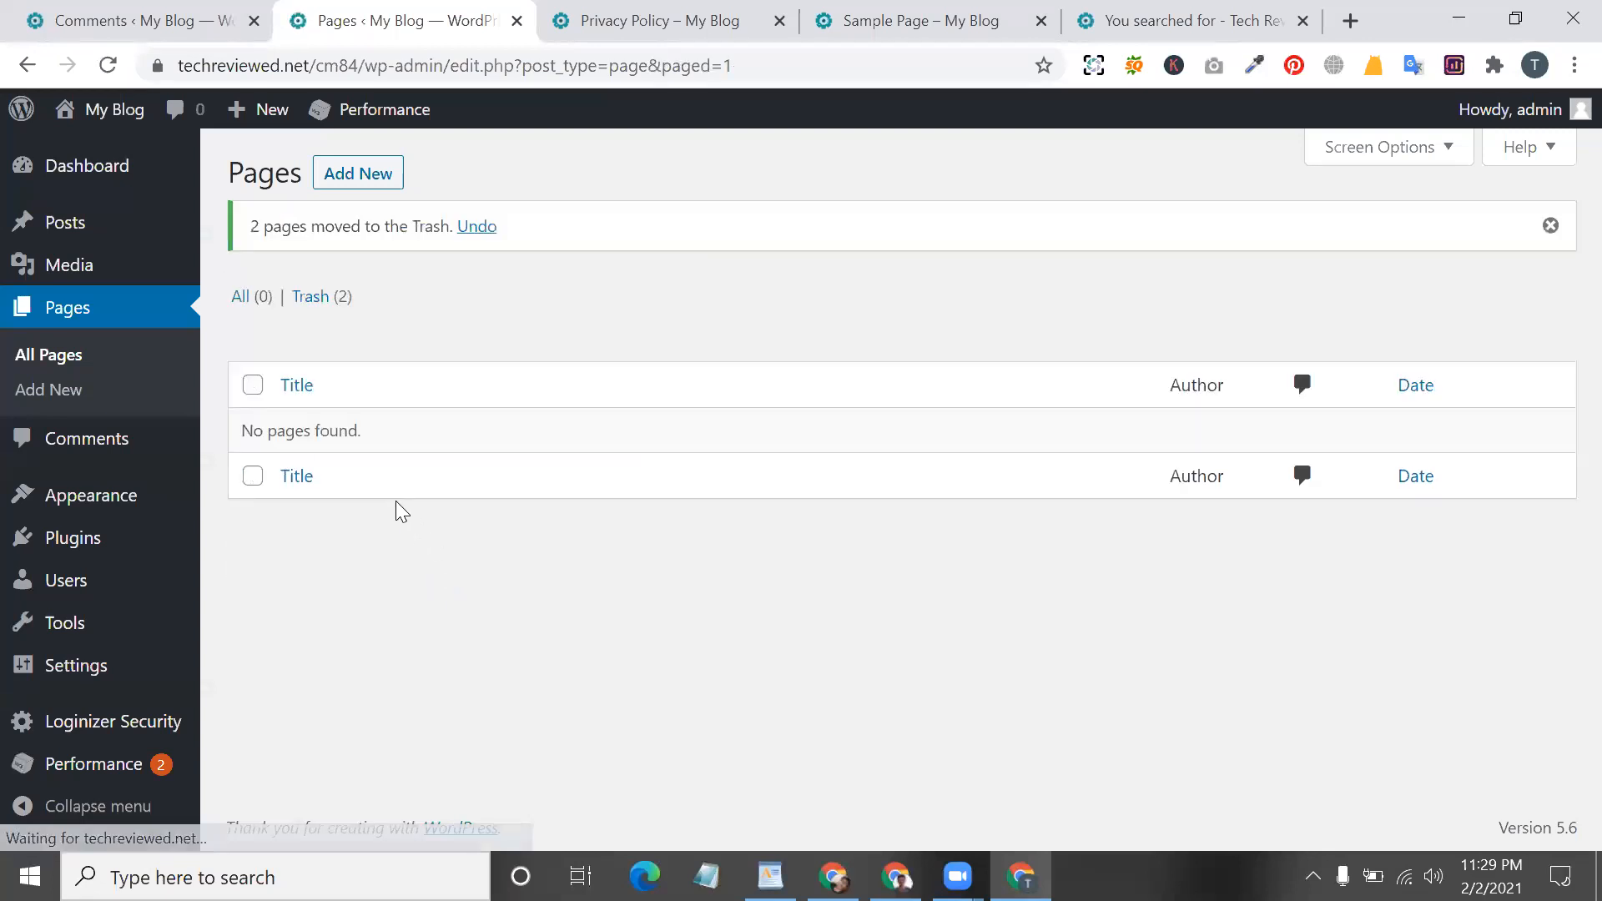
click(90, 356)
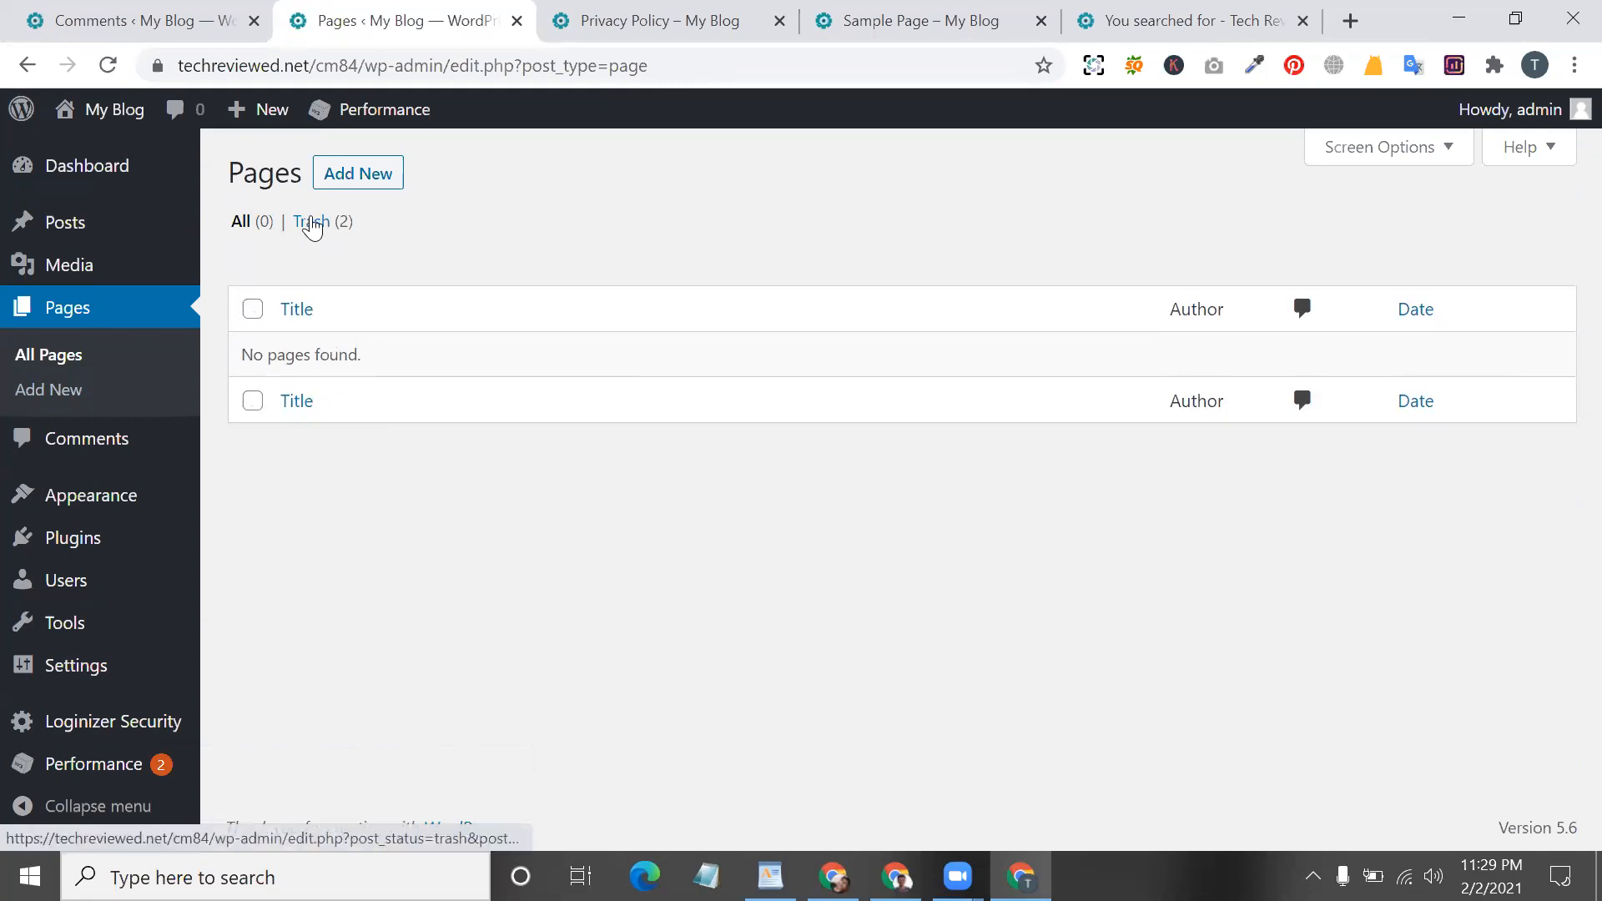
click(312, 223)
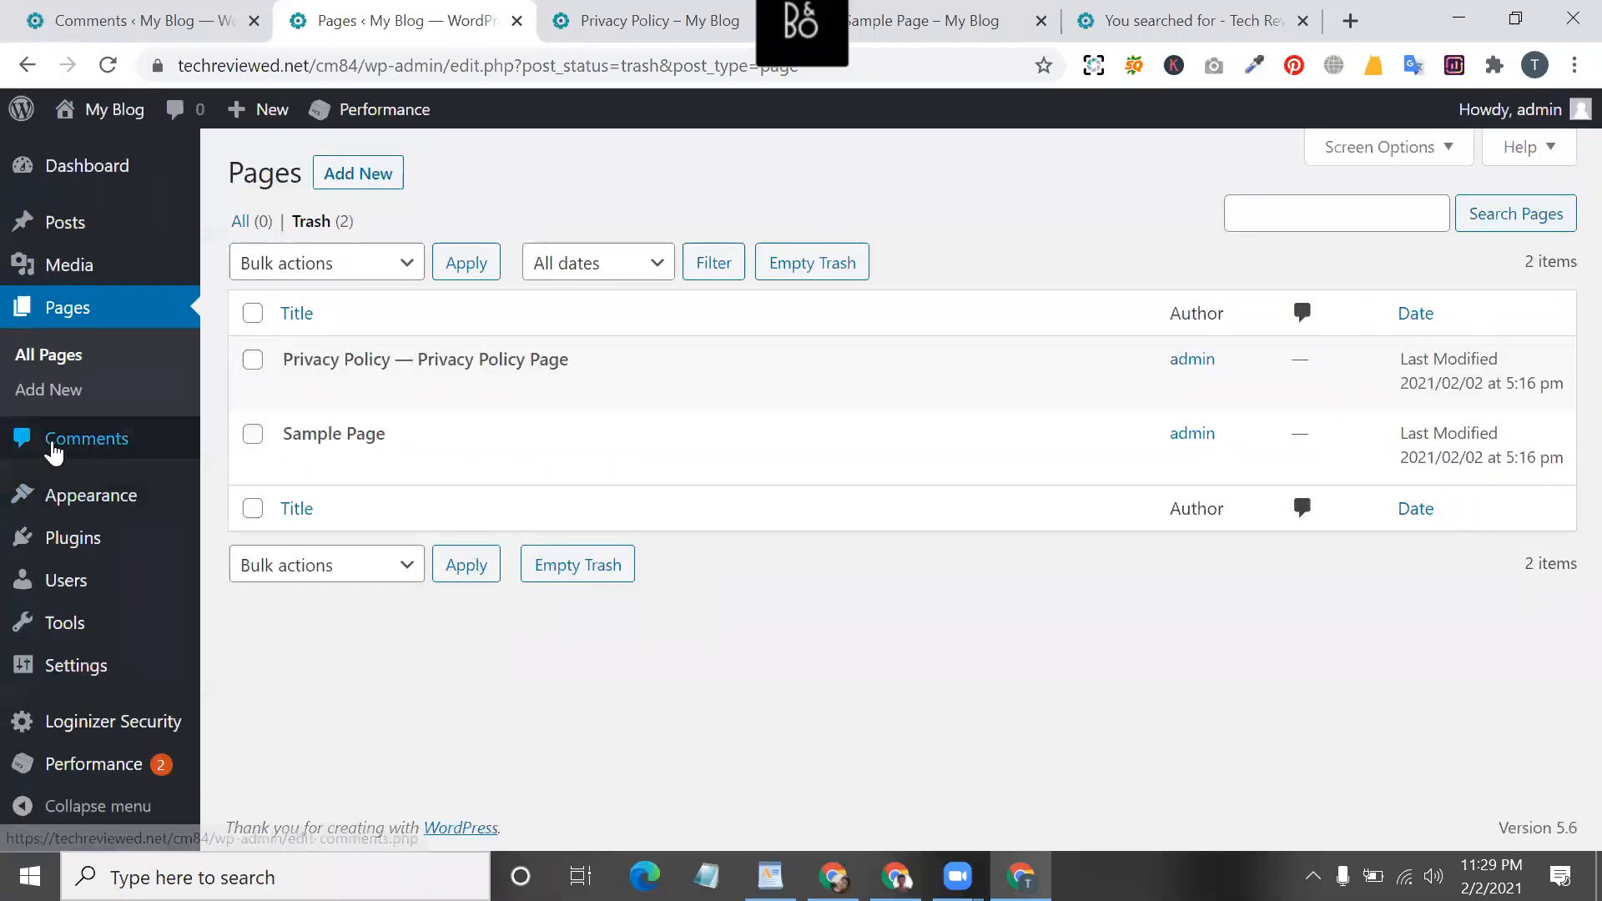
- View the comments list and the installed themes page
click(54, 452)
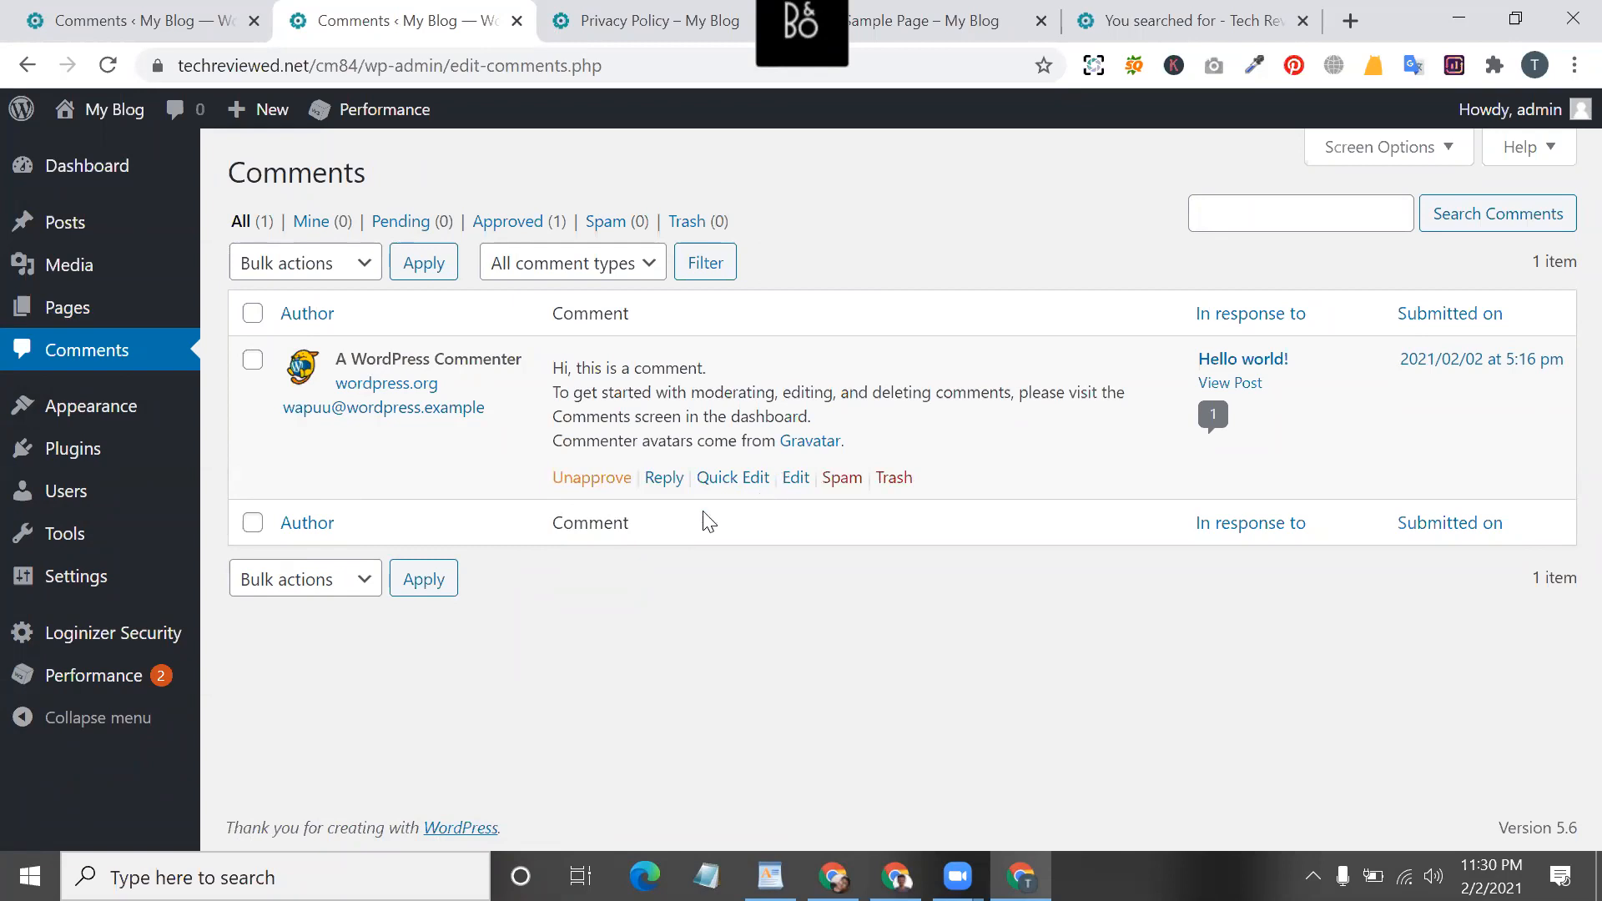
click(127, 421)
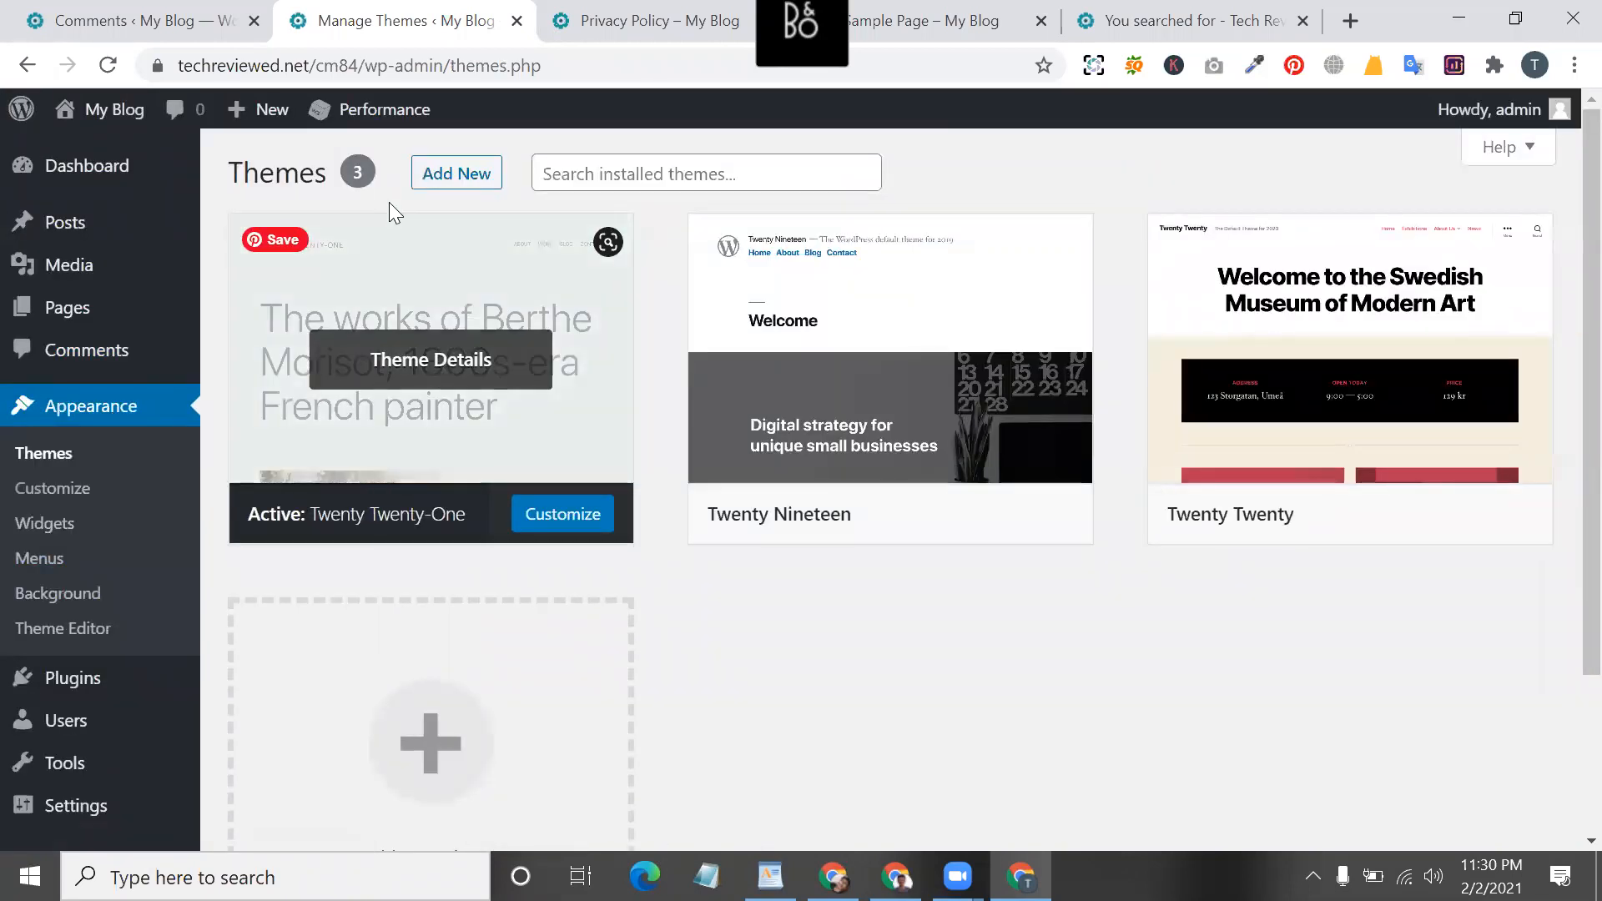
- Switch to Notepad, write theme and plugin on separate lines, and highlight the word theme
click(707, 877)
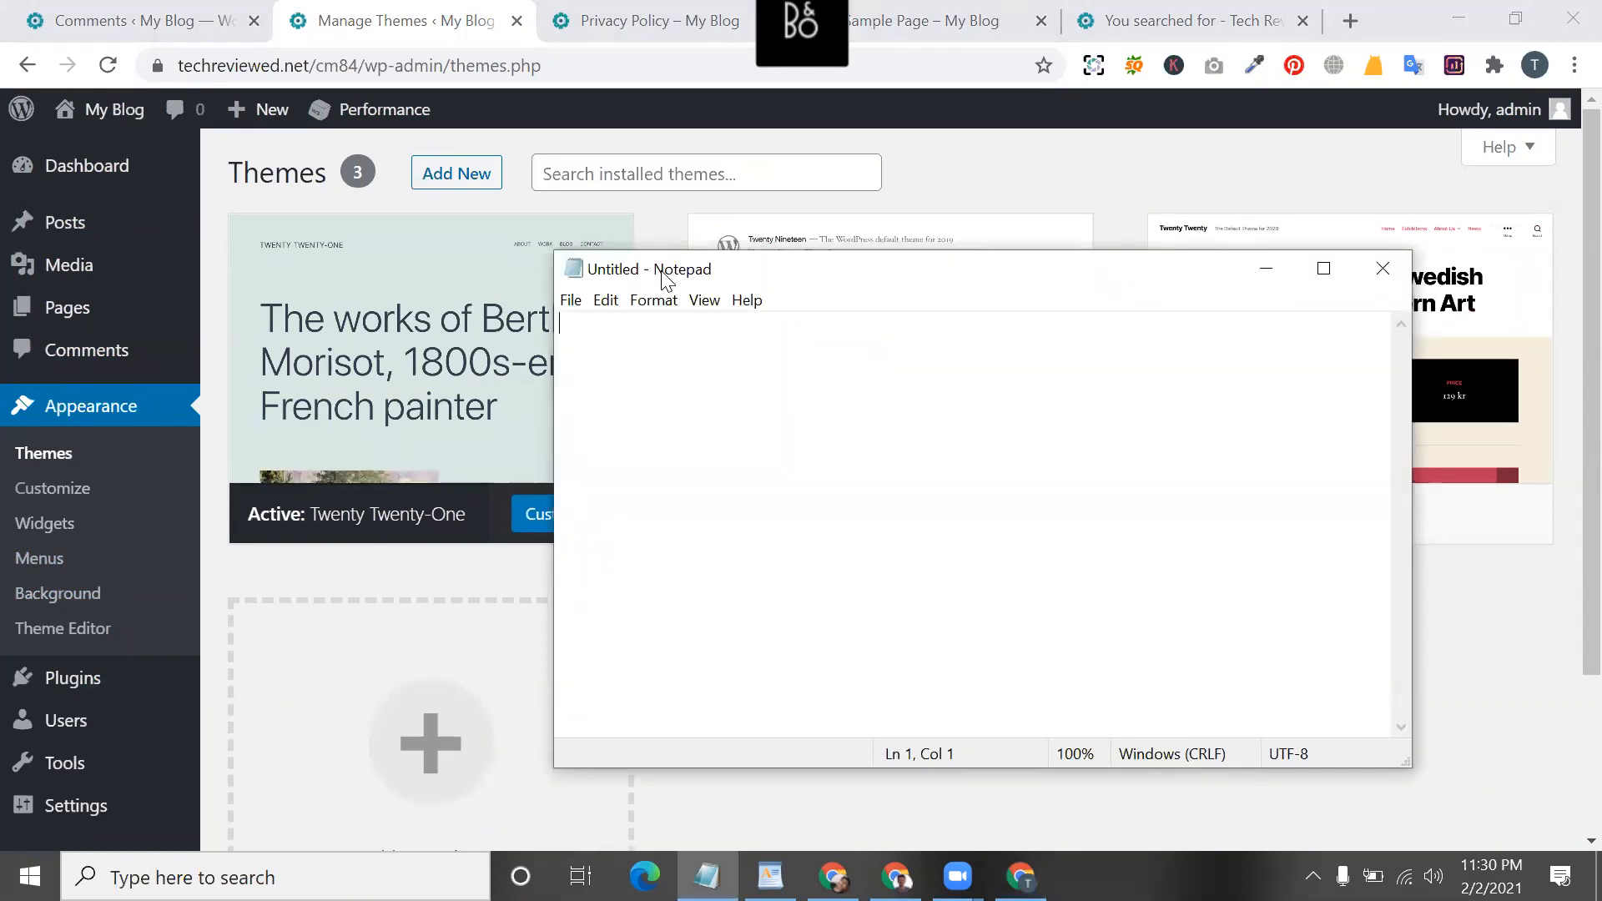
drag(668, 269, 792, 137)
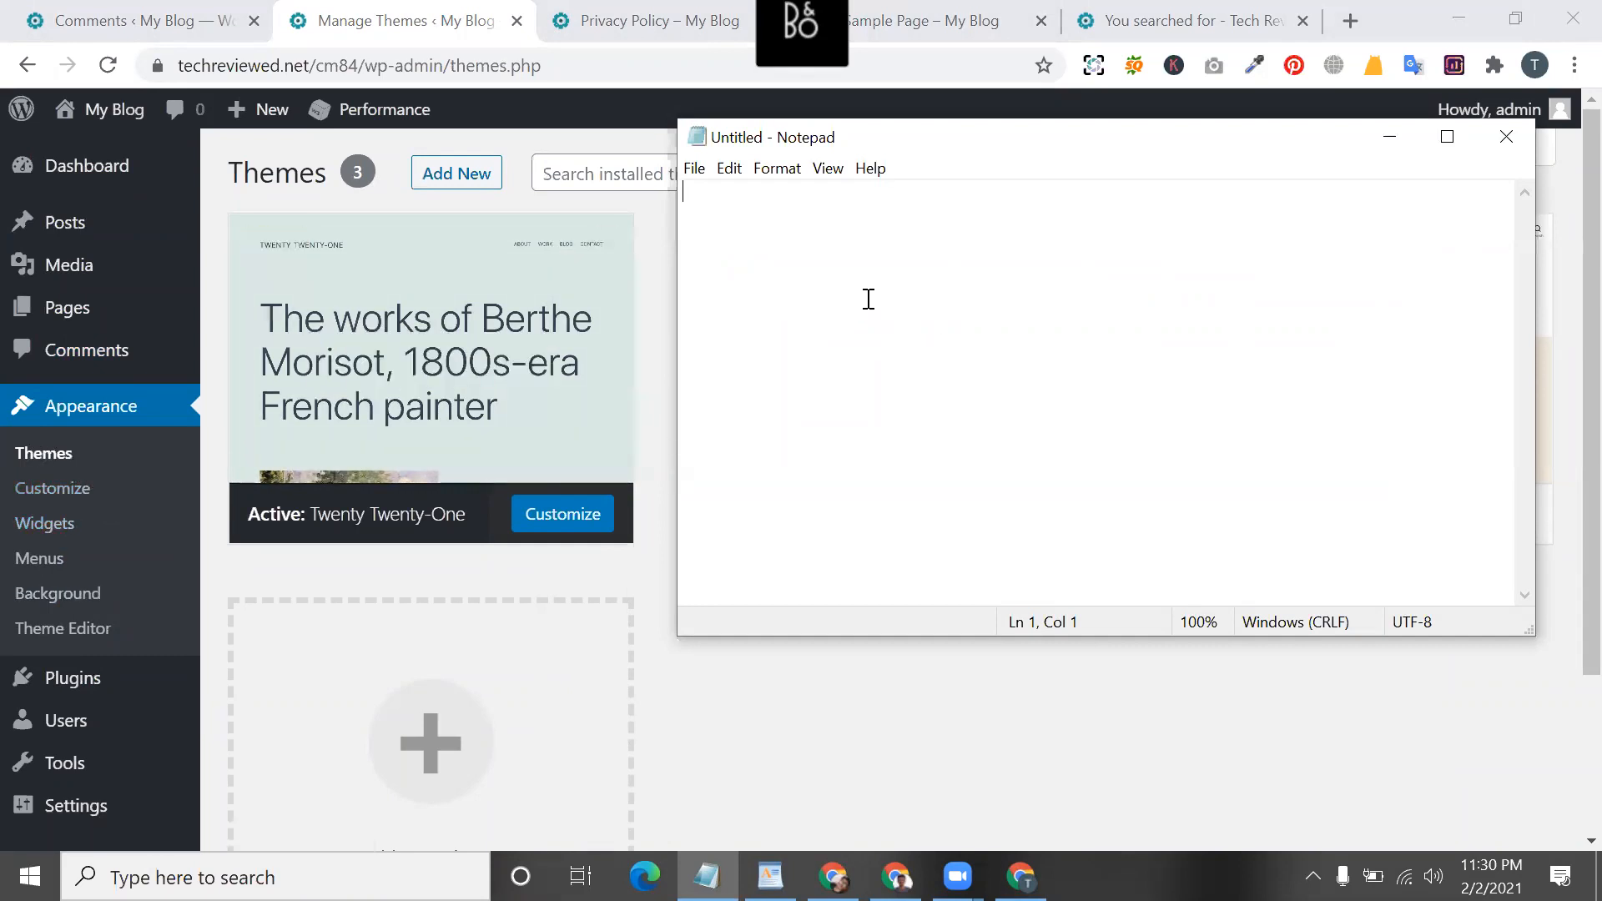
text(theme)
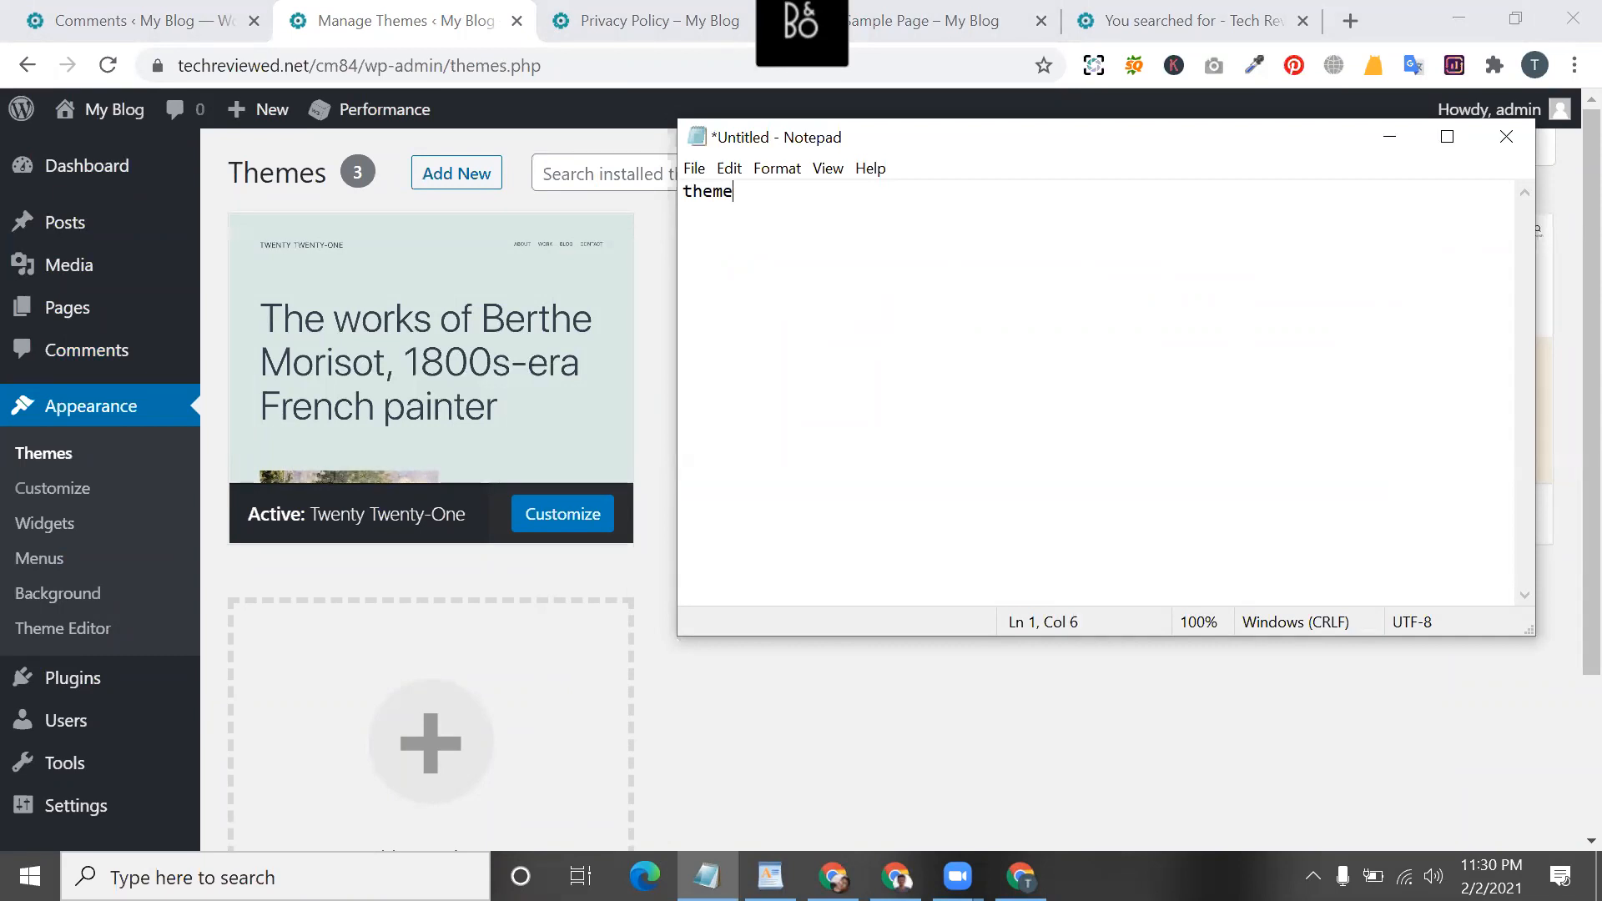
text( plugin)
drag(737, 217, 682, 190)
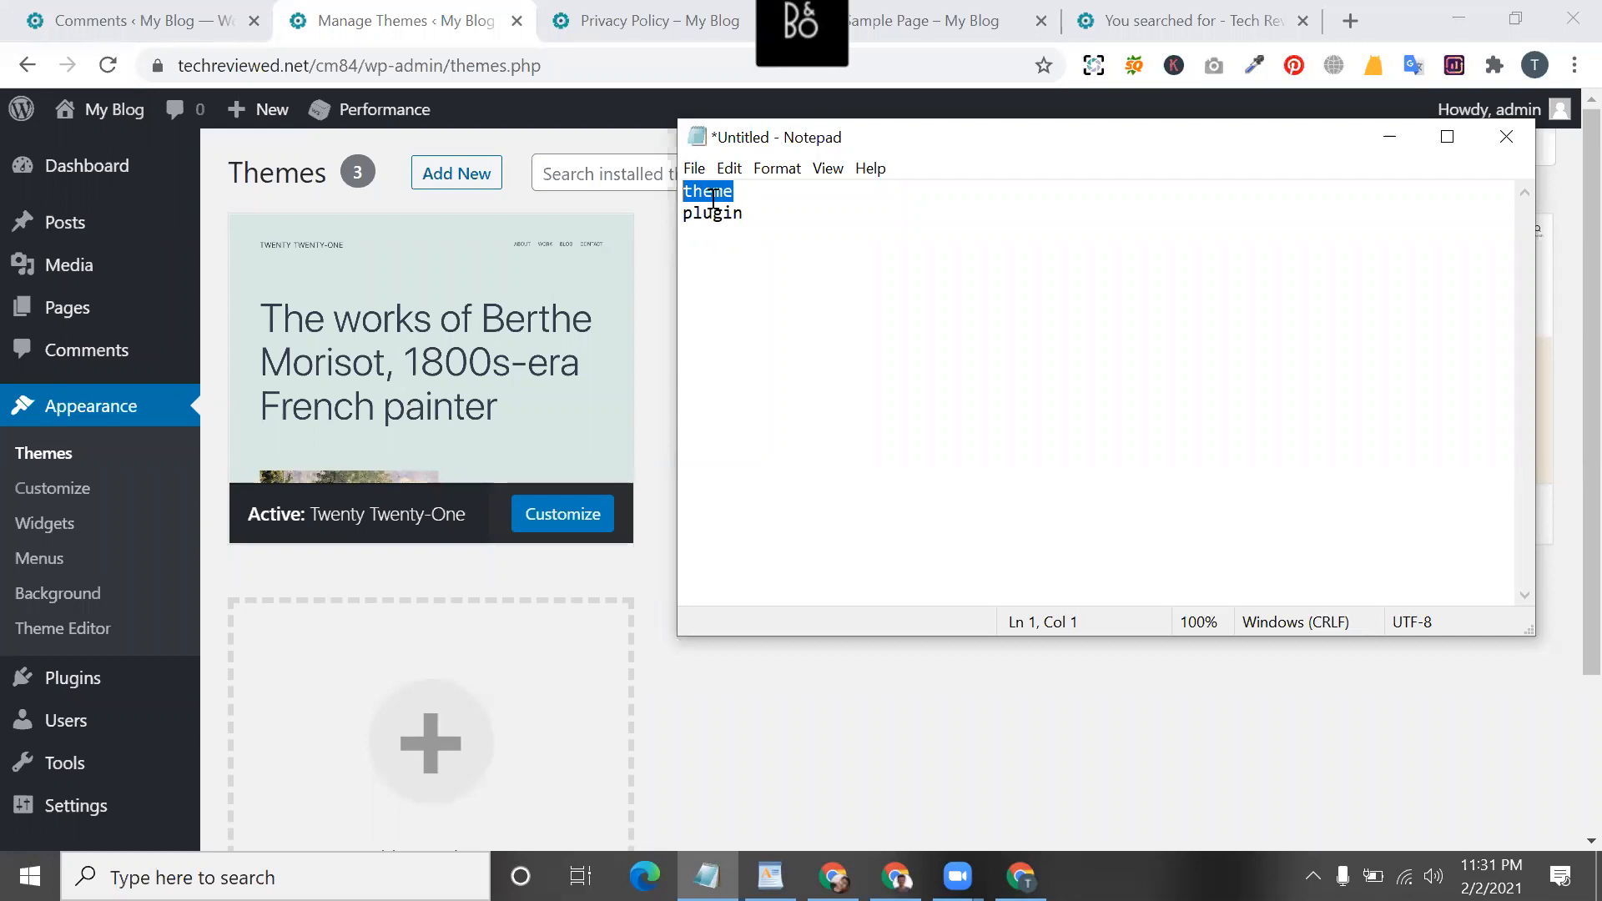
- Search Google for wordpress theme in a new browser tab
click(1352, 13)
click(1352, 13)
text(wofp)
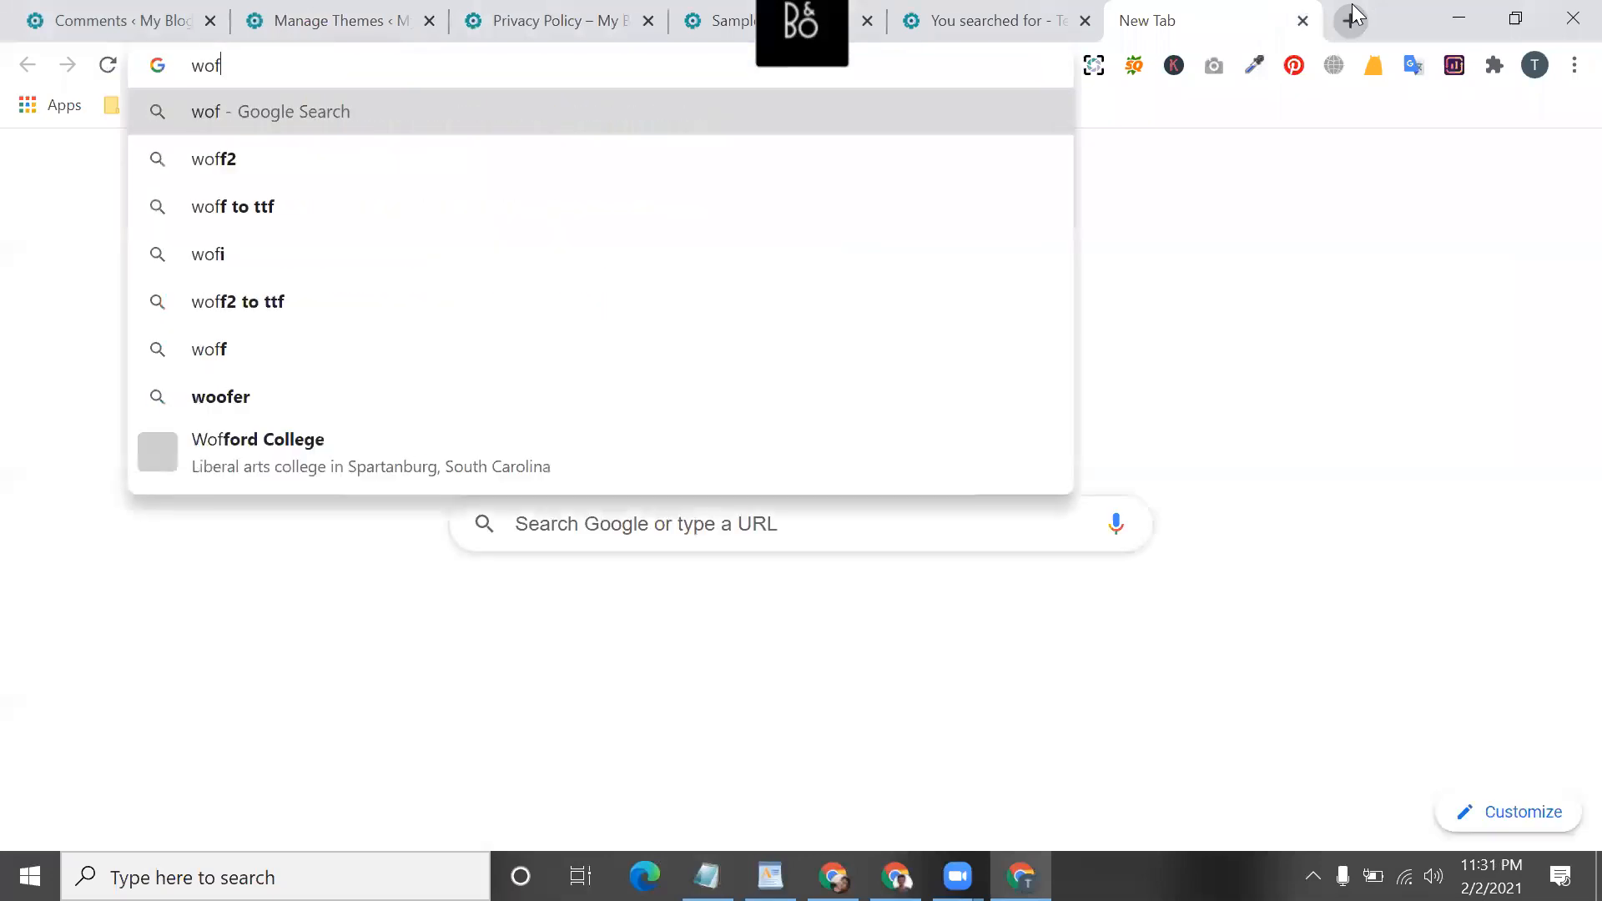
key(BackSpace)
key(BackSpace)
text(rpd)
key(BackSpace)
key(BackSpace)
text(dpress)
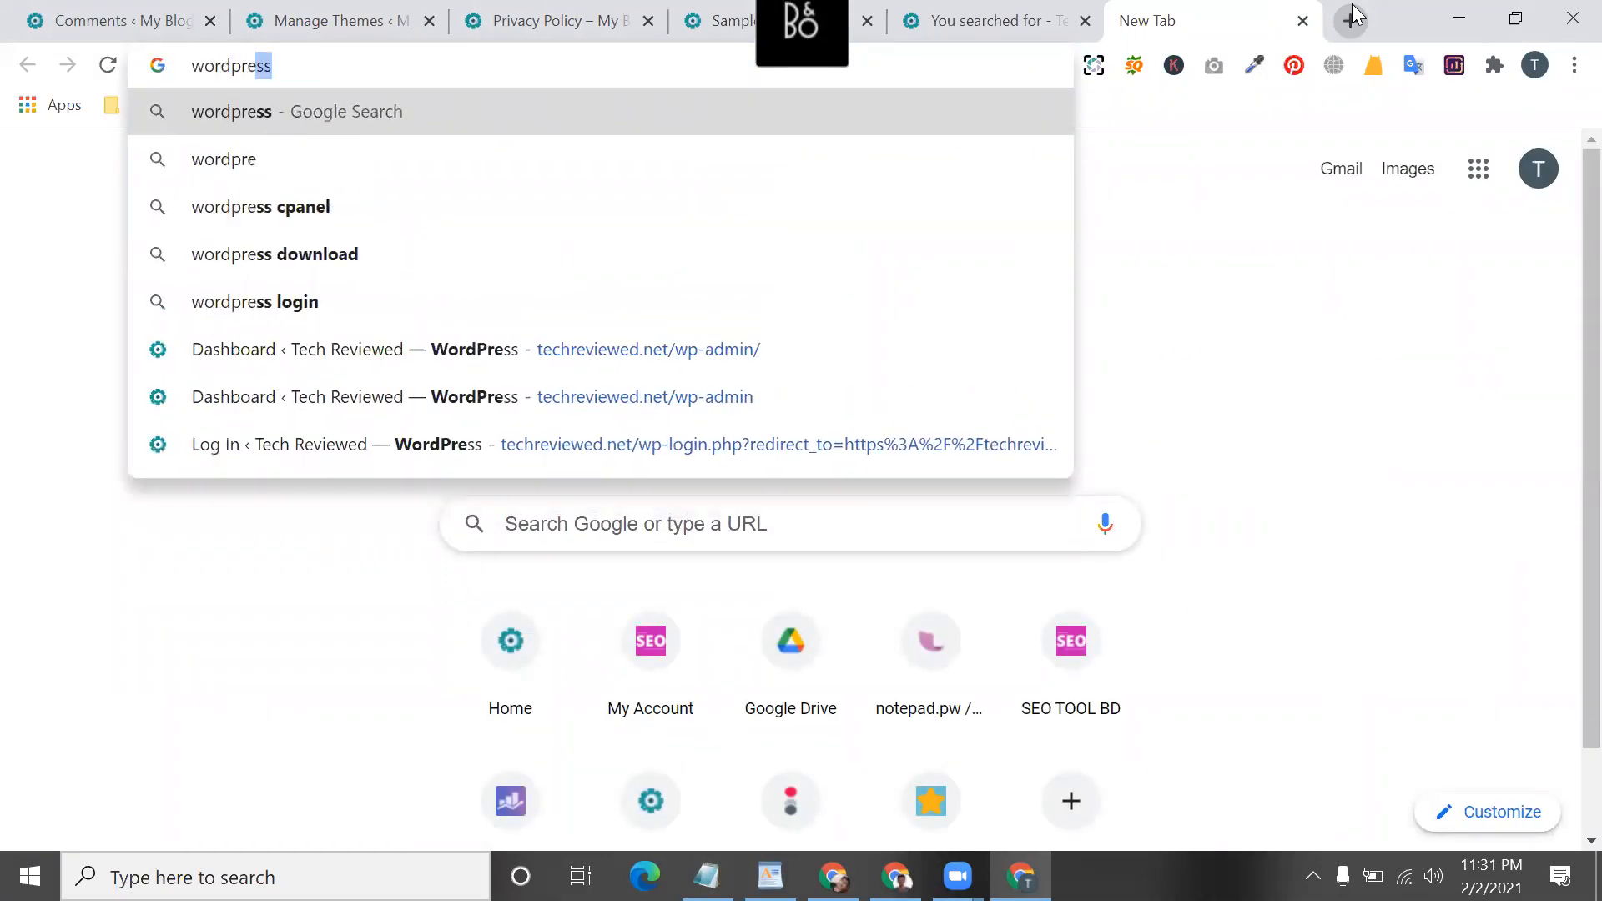
text( theme)
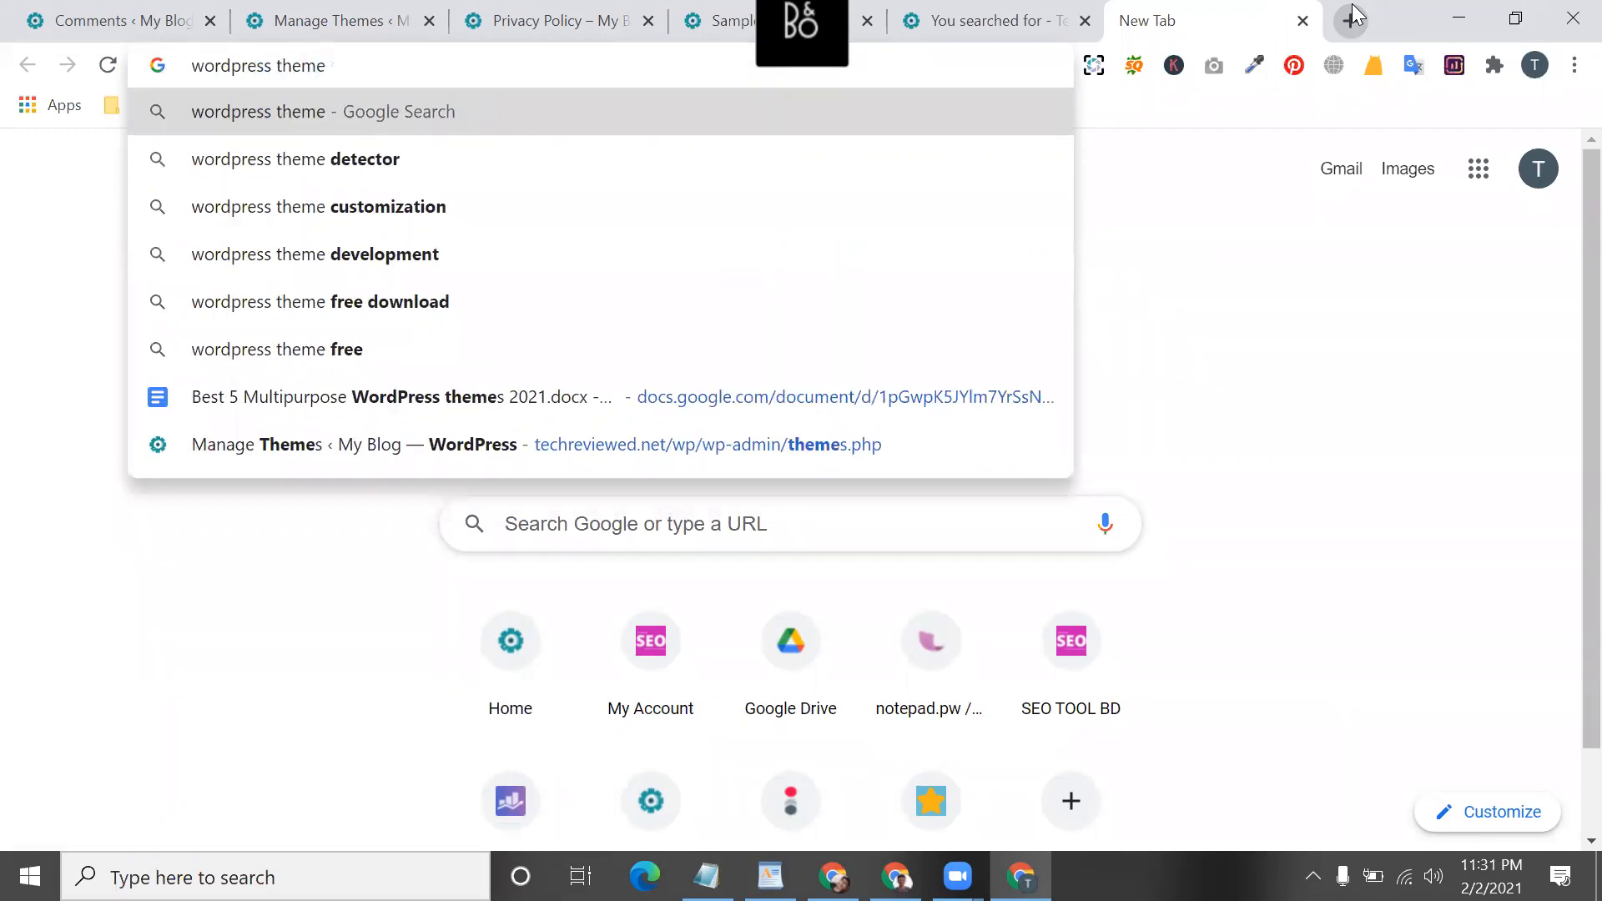
key(Return)
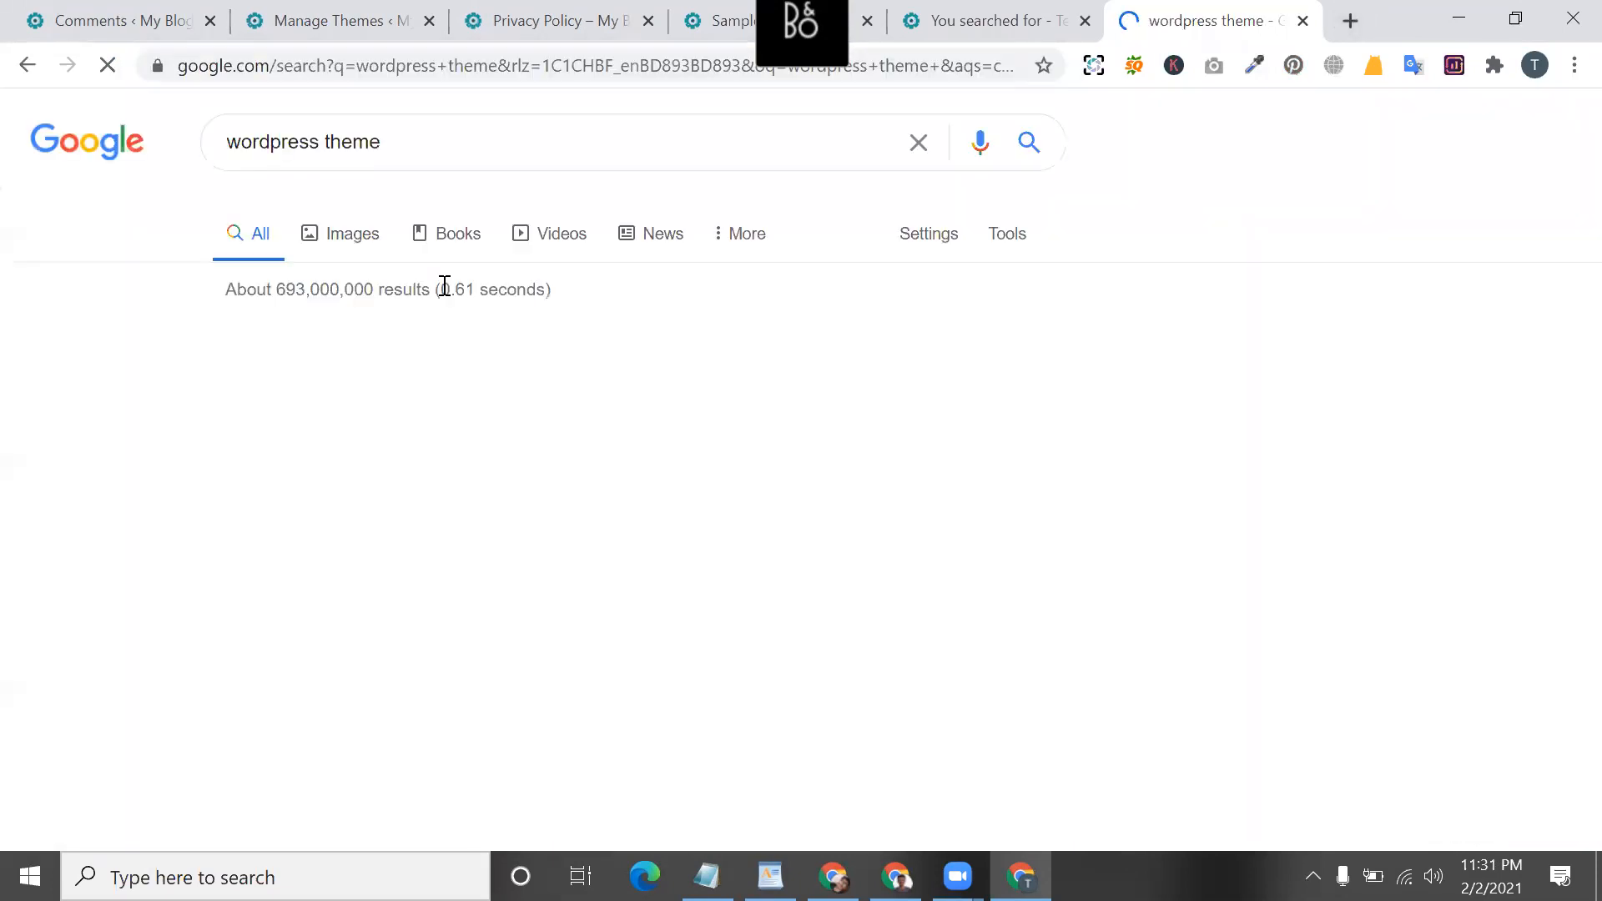
- Open the ThemeForest WordPress Themes - WordPress Templates result in a new tab and switch to it
scroll(459, 484, down, 6)
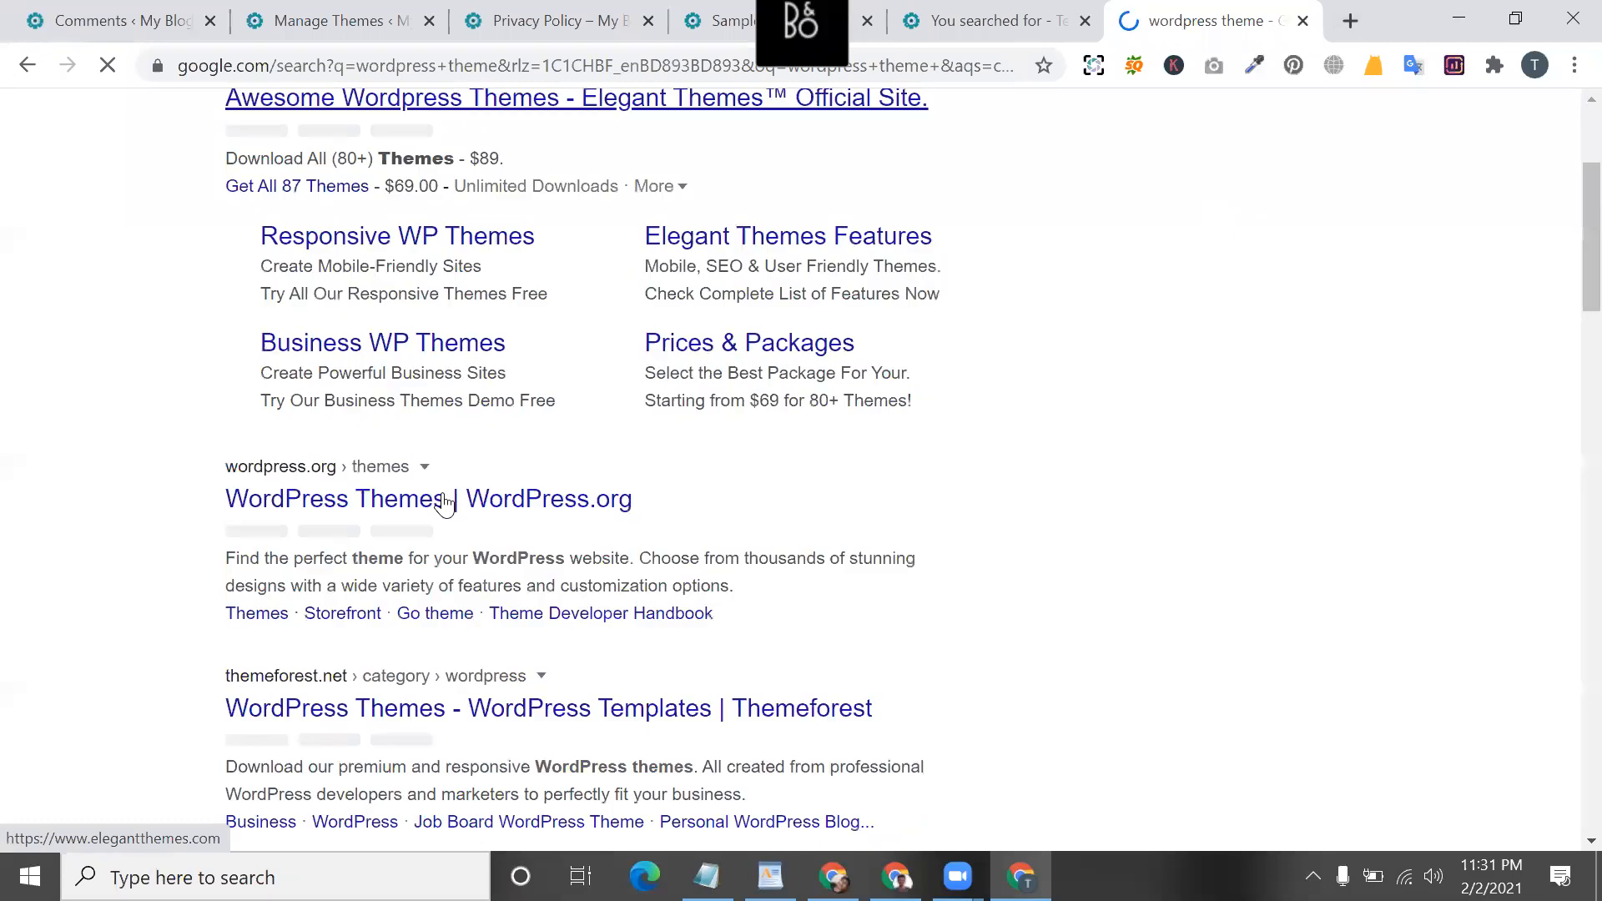
scroll(442, 503, down, 1)
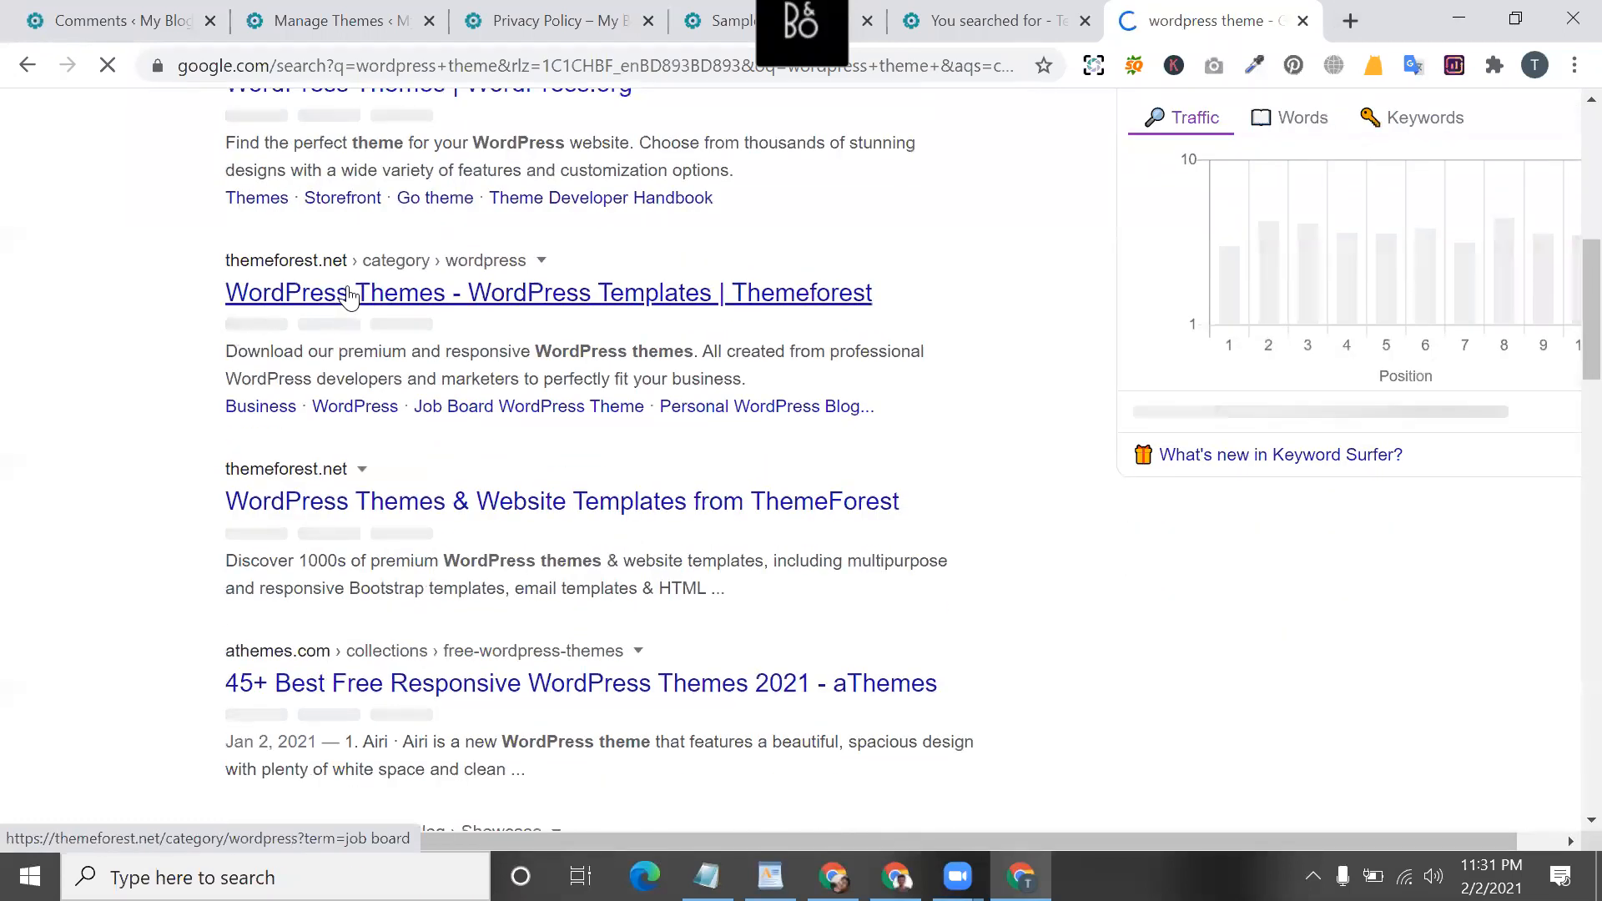
right_click(352, 293)
click(461, 307)
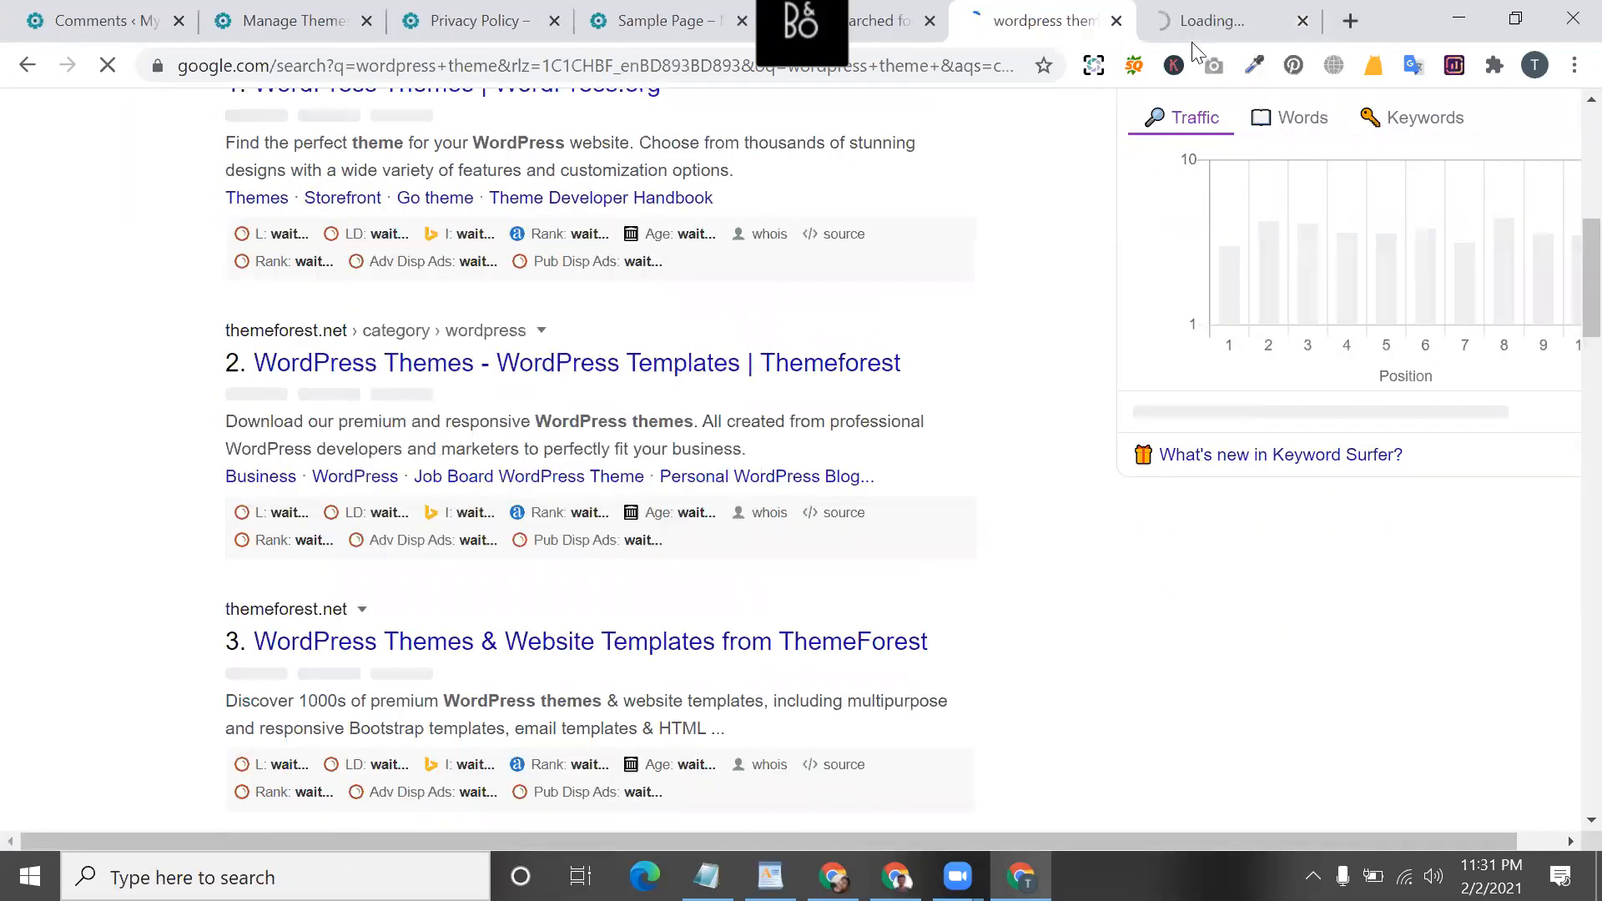
click(1224, 10)
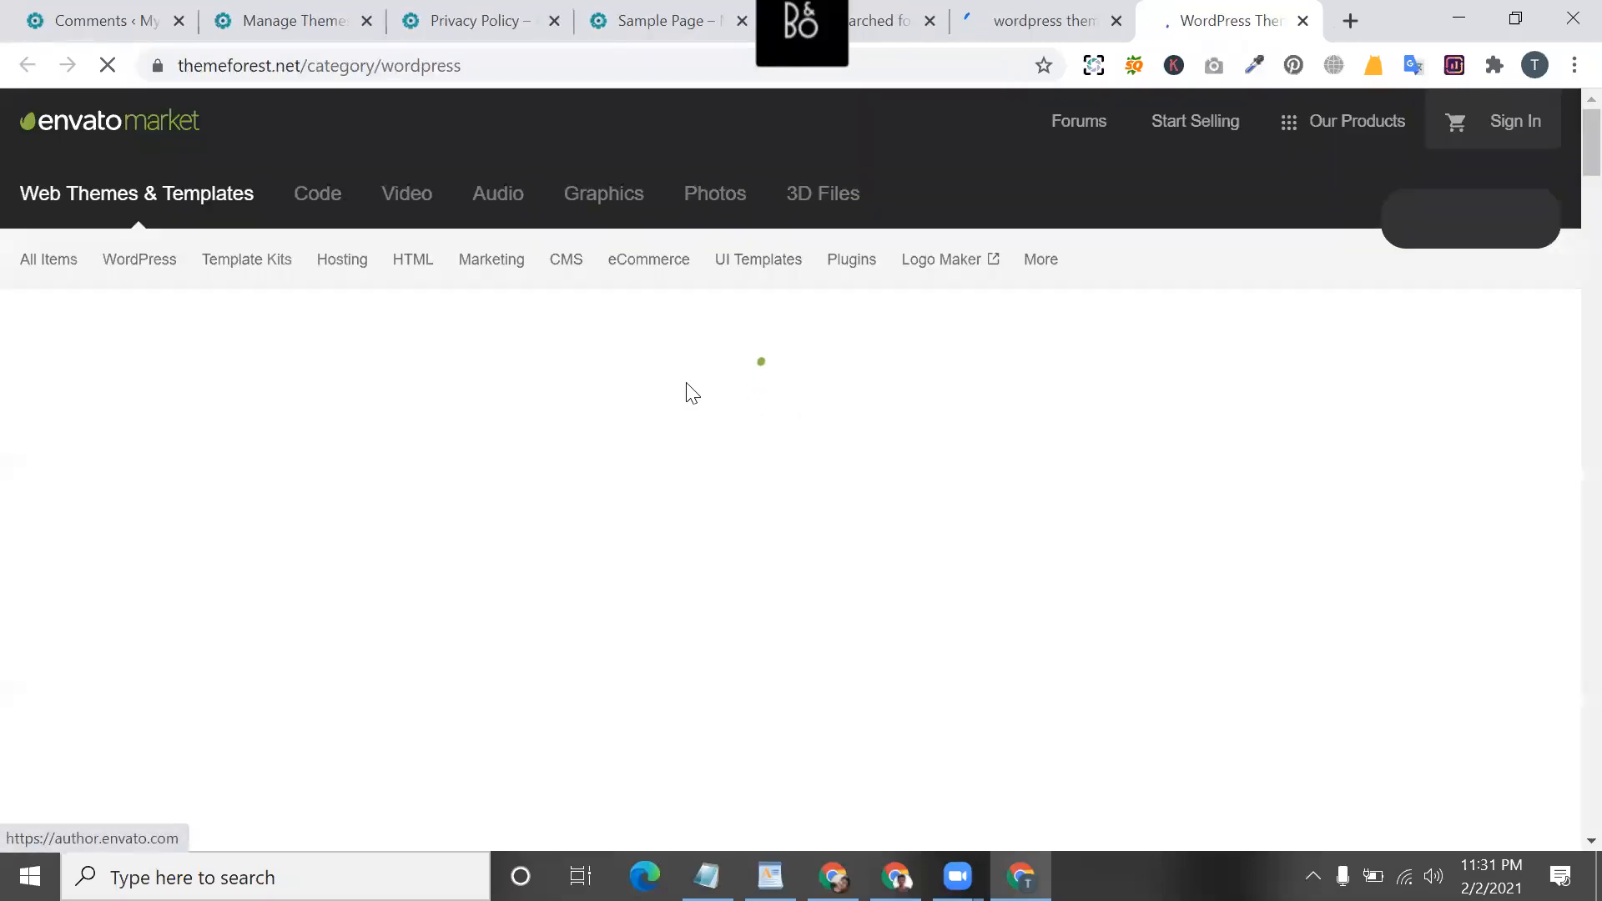
- Browse the WordPress categories on ThemeForest, open Entertainment and preview the Livekitchen restaurant cafe theme
scroll(689, 391, down, 1)
mouse_move(665, 178)
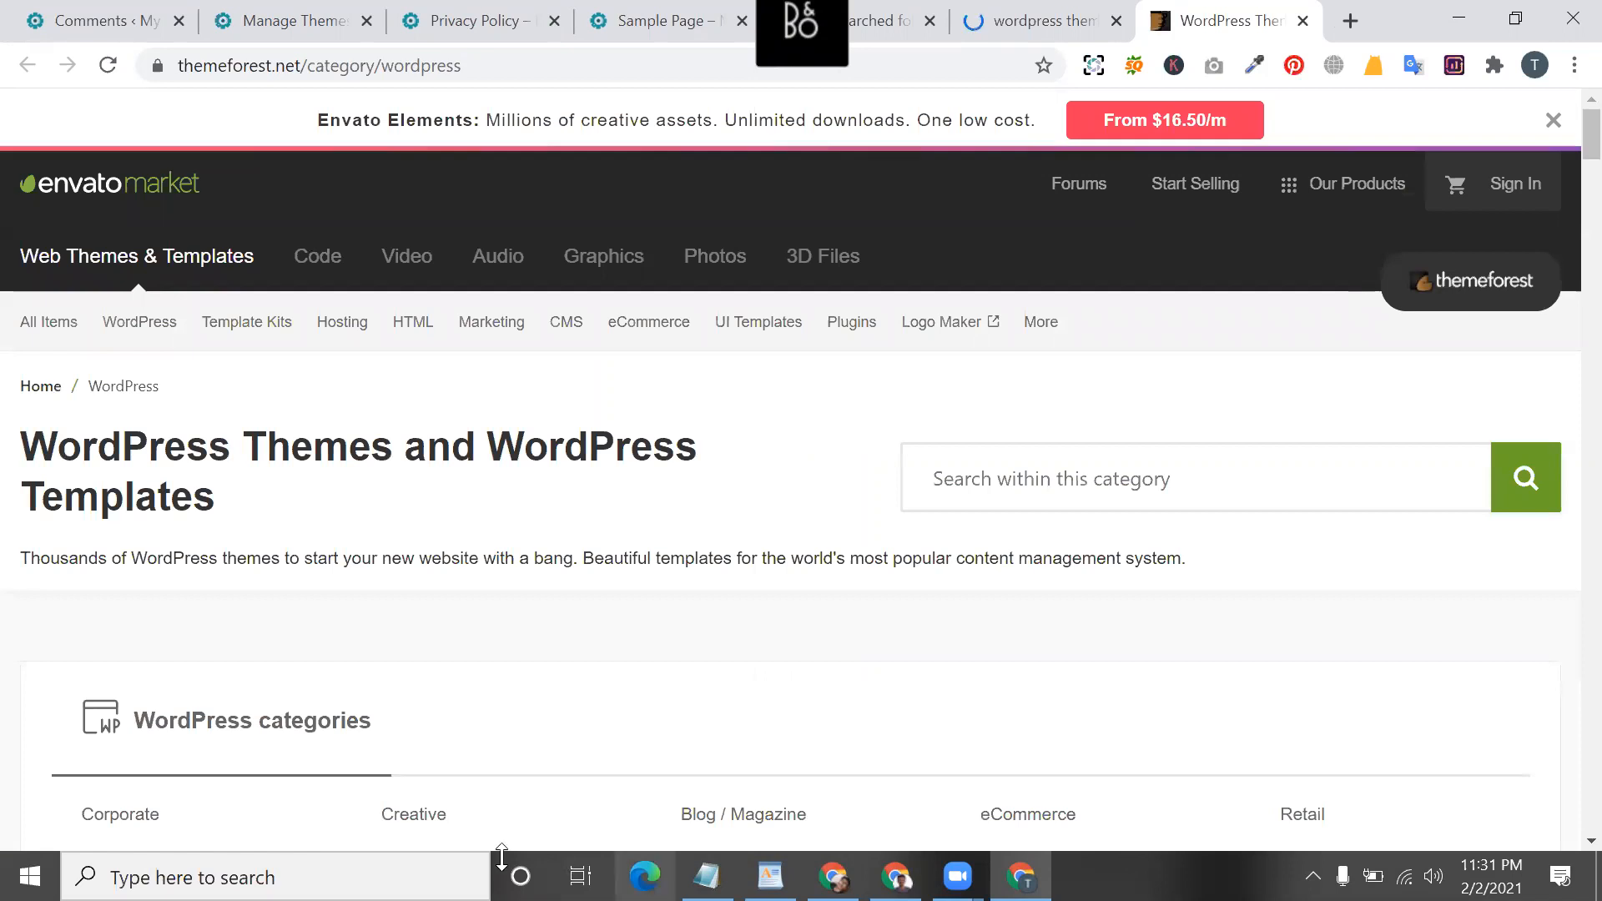
scroll(488, 578, down, 2)
scroll(344, 573, down, 5)
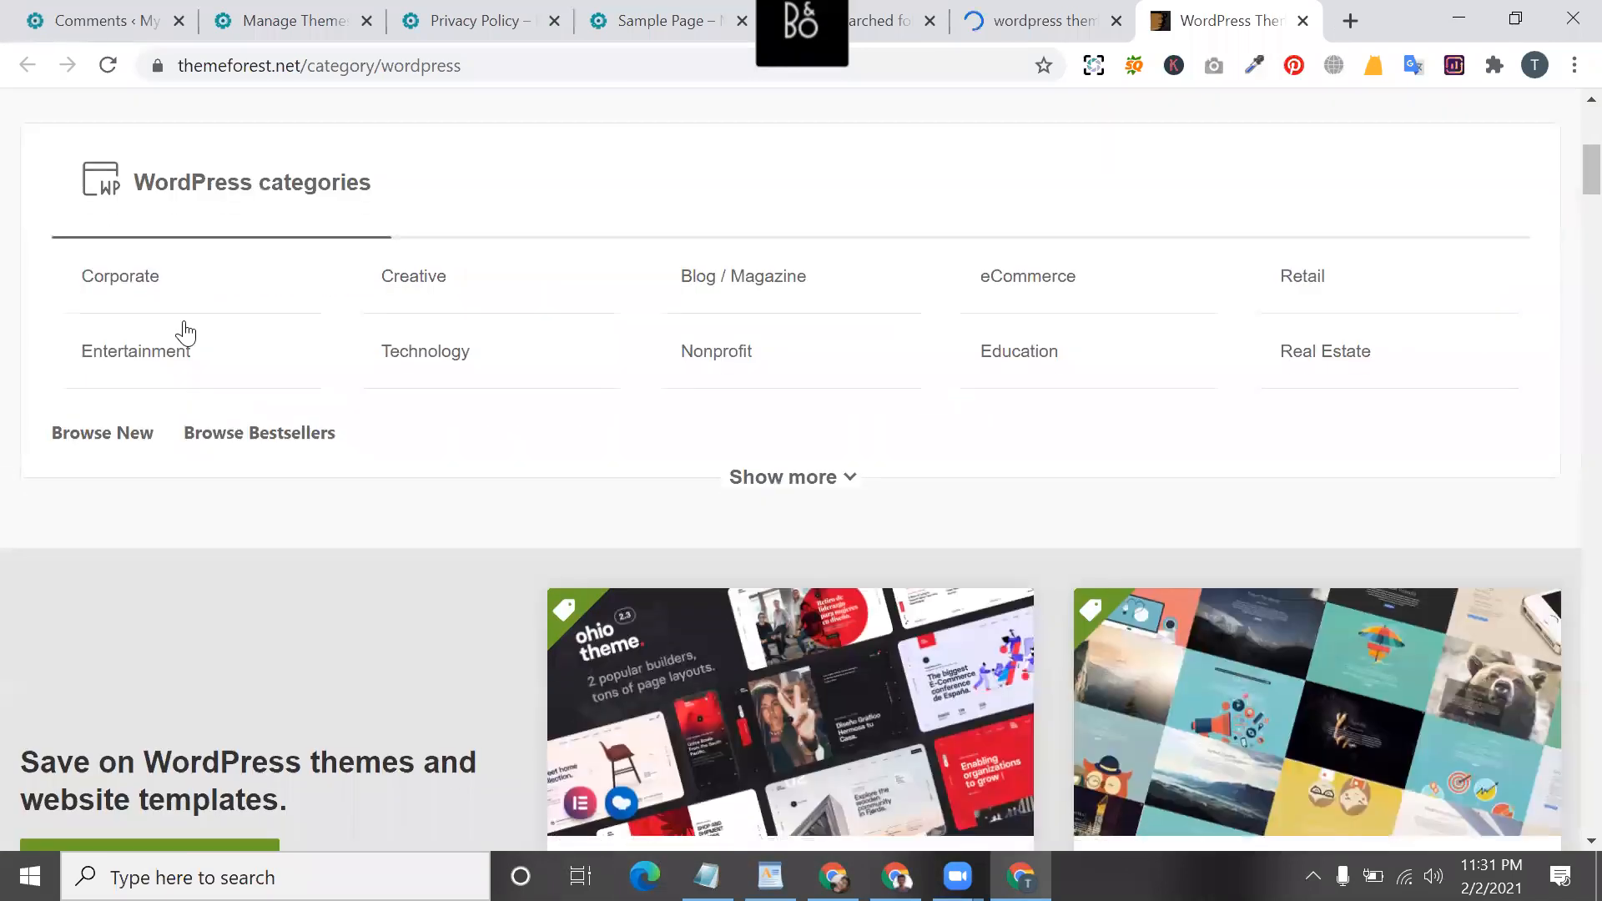
click(152, 350)
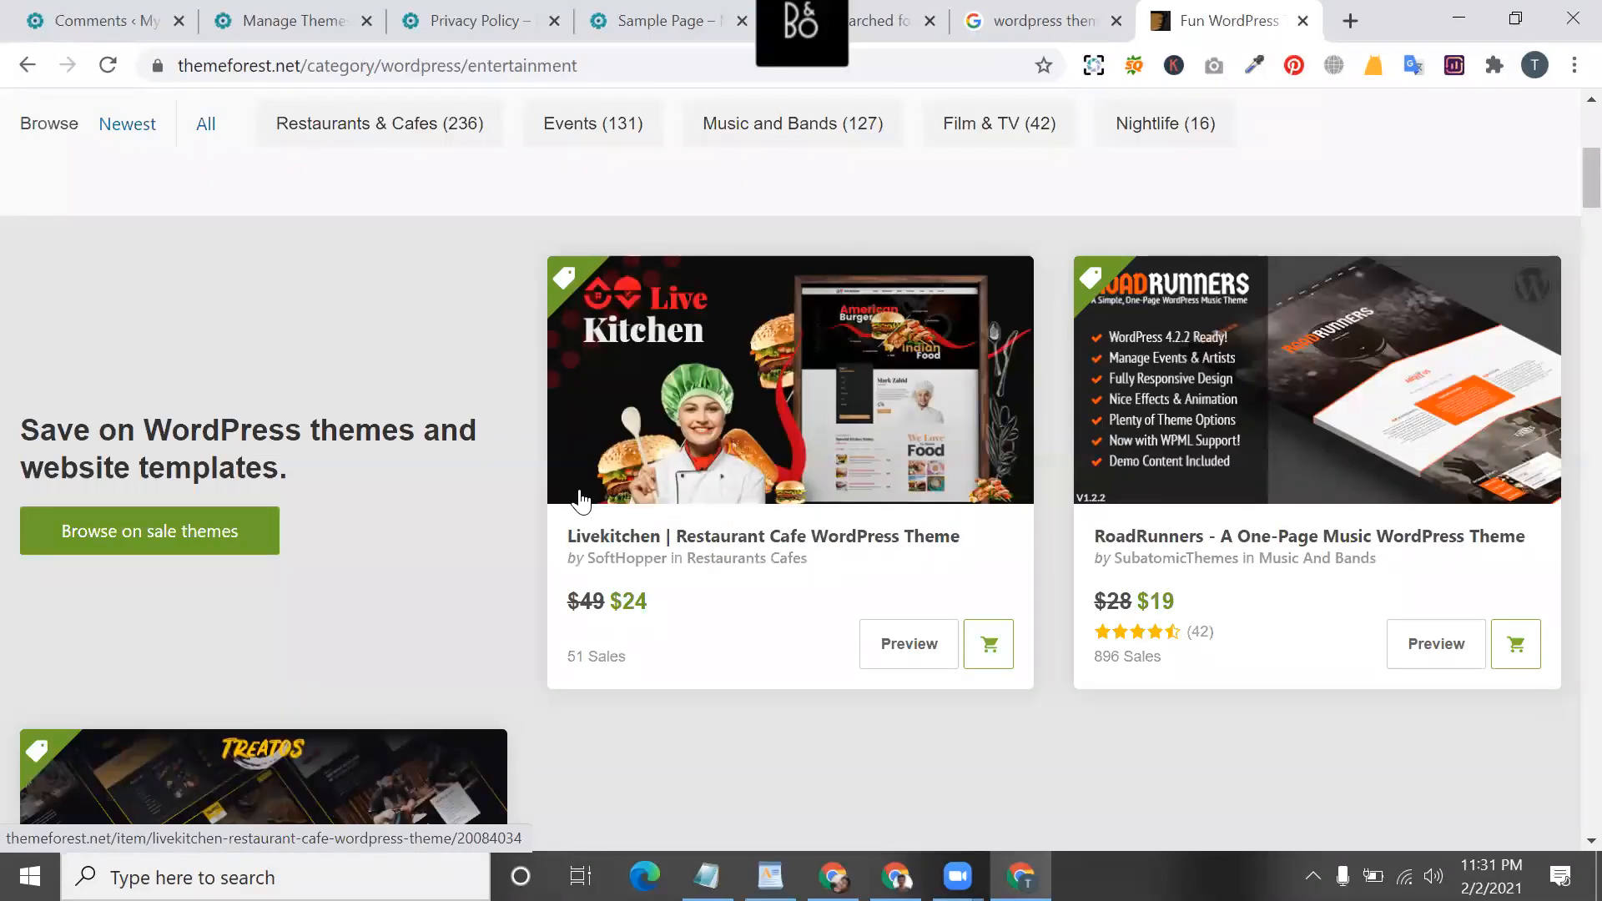
click(914, 647)
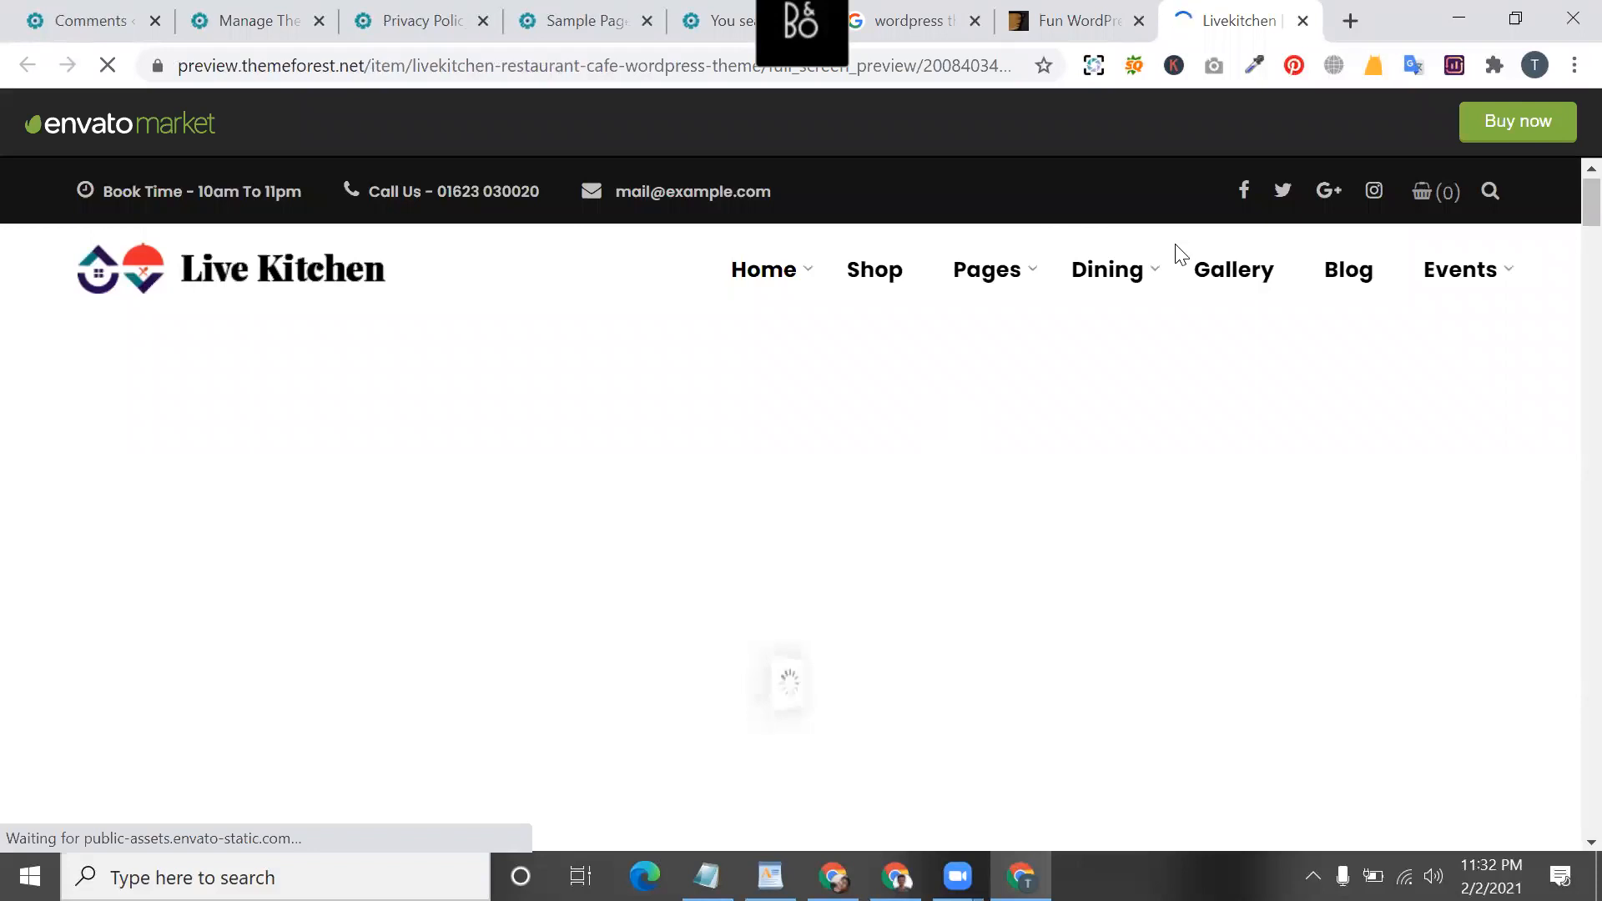
- Examine the Livekitchen theme preview from its opening banner through the reservation form, food menu and gallery sections
scroll(924, 480, down, 5)
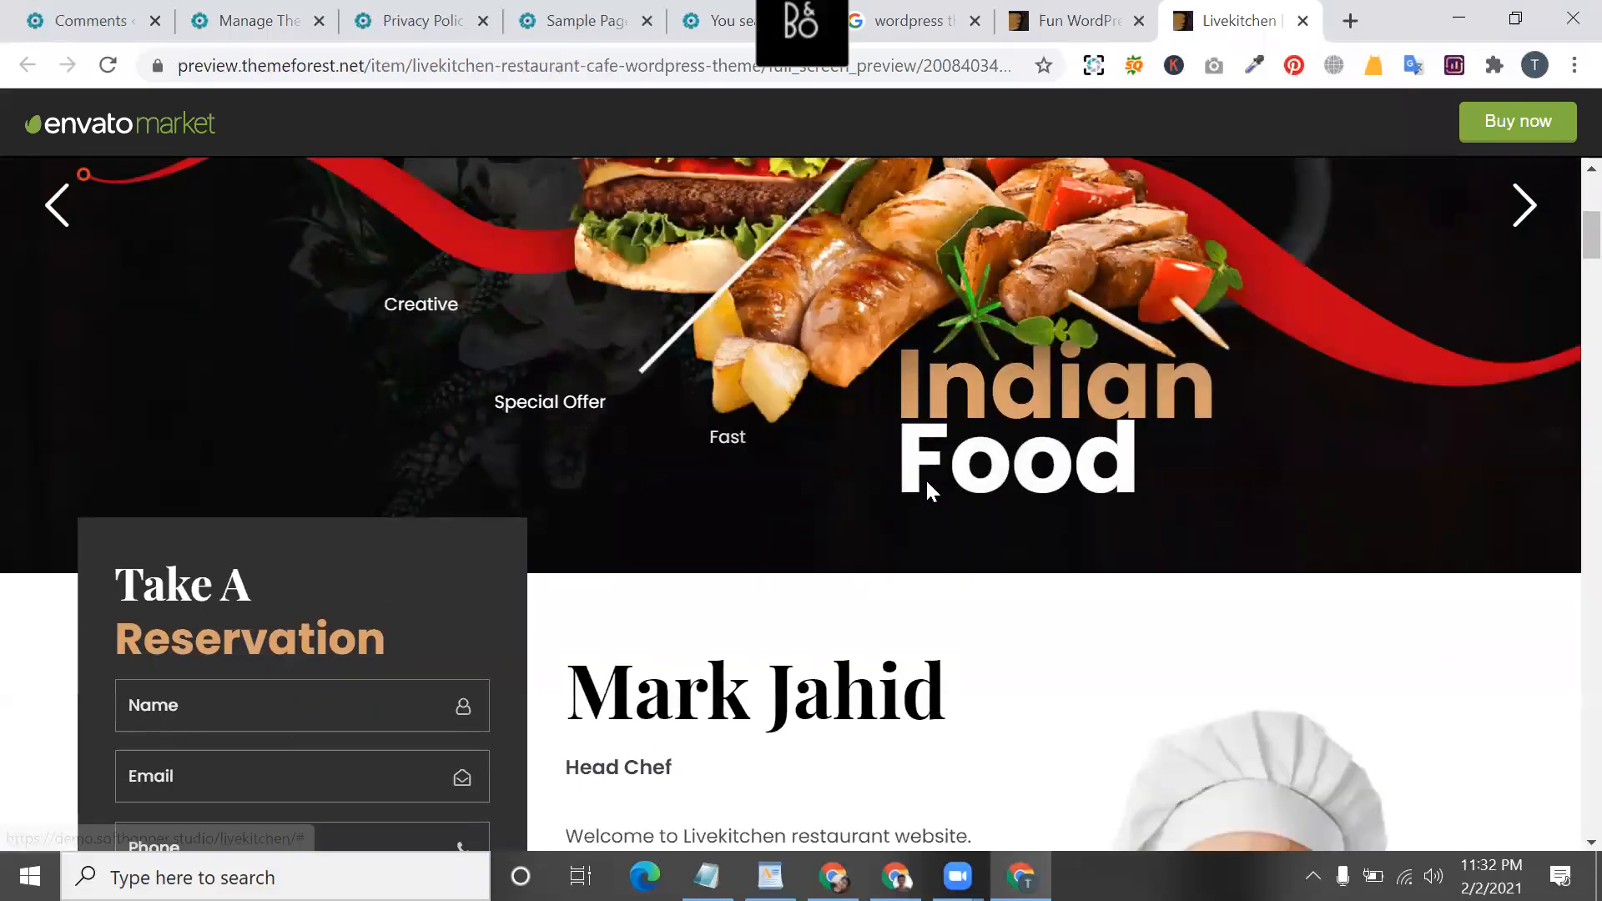
scroll(925, 478, down, 7)
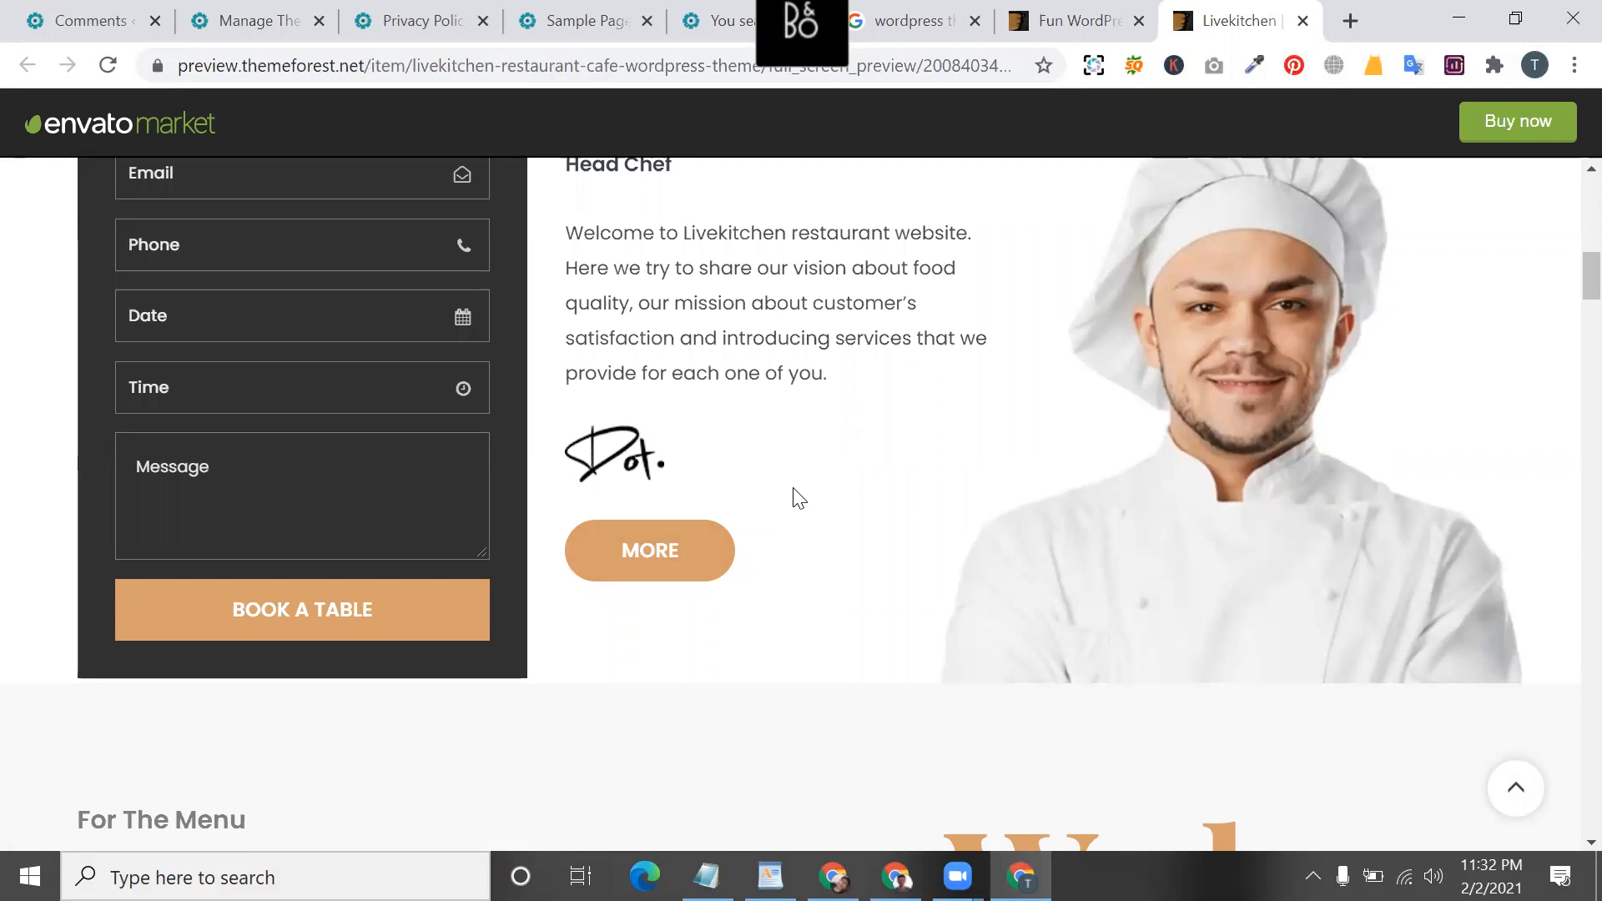
scroll(796, 499, down, 18)
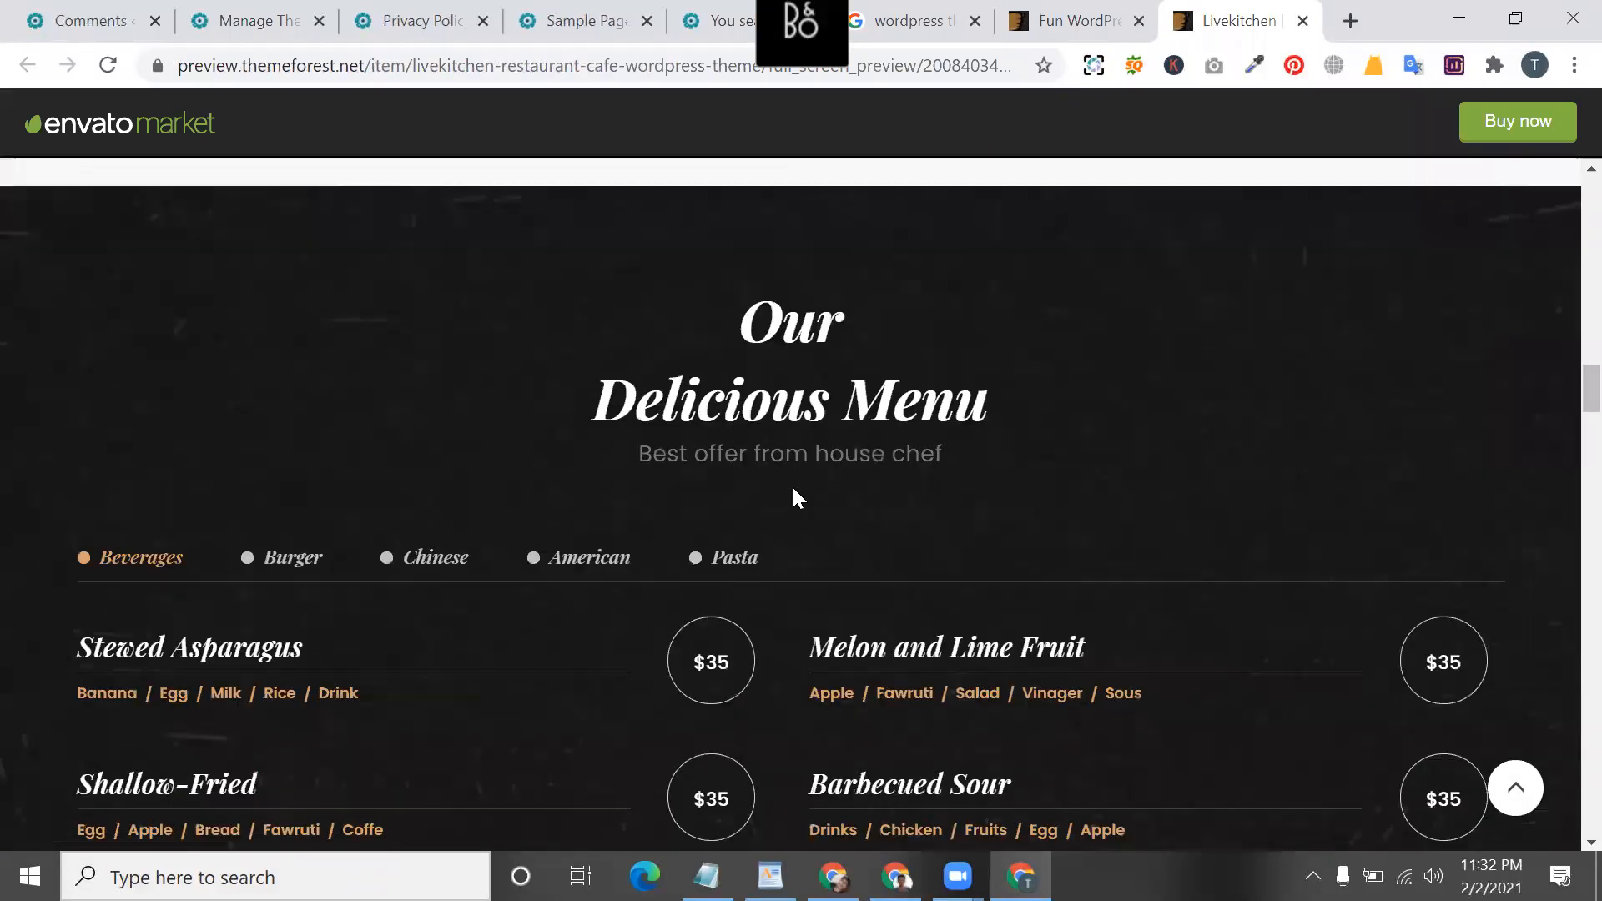
scroll(795, 500, down, 5)
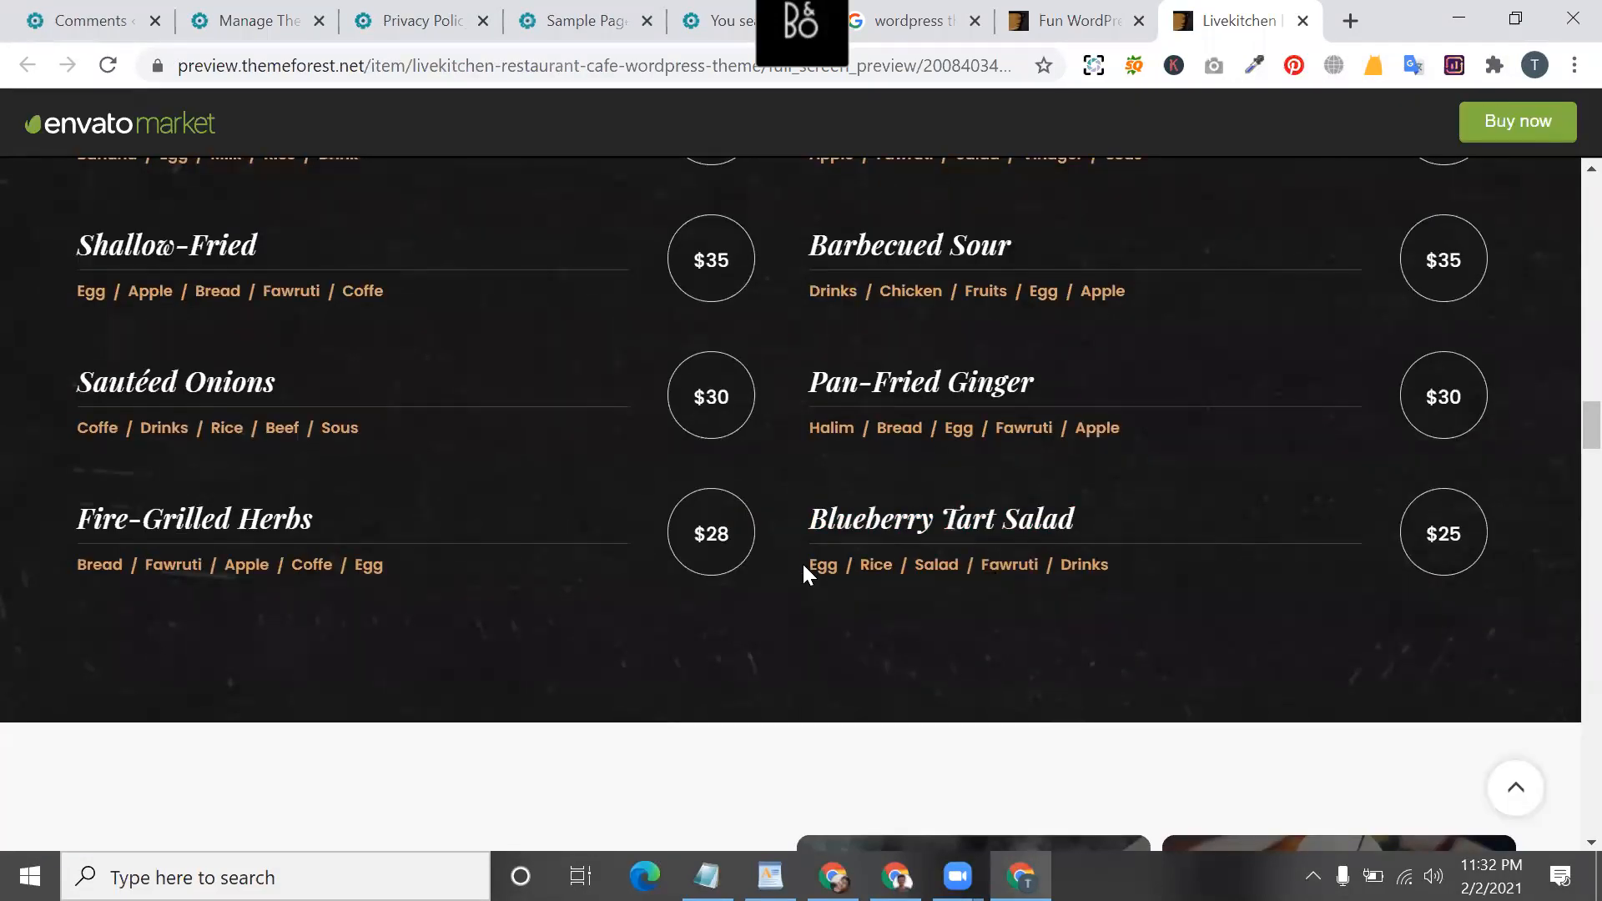
scroll(803, 563, down, 10)
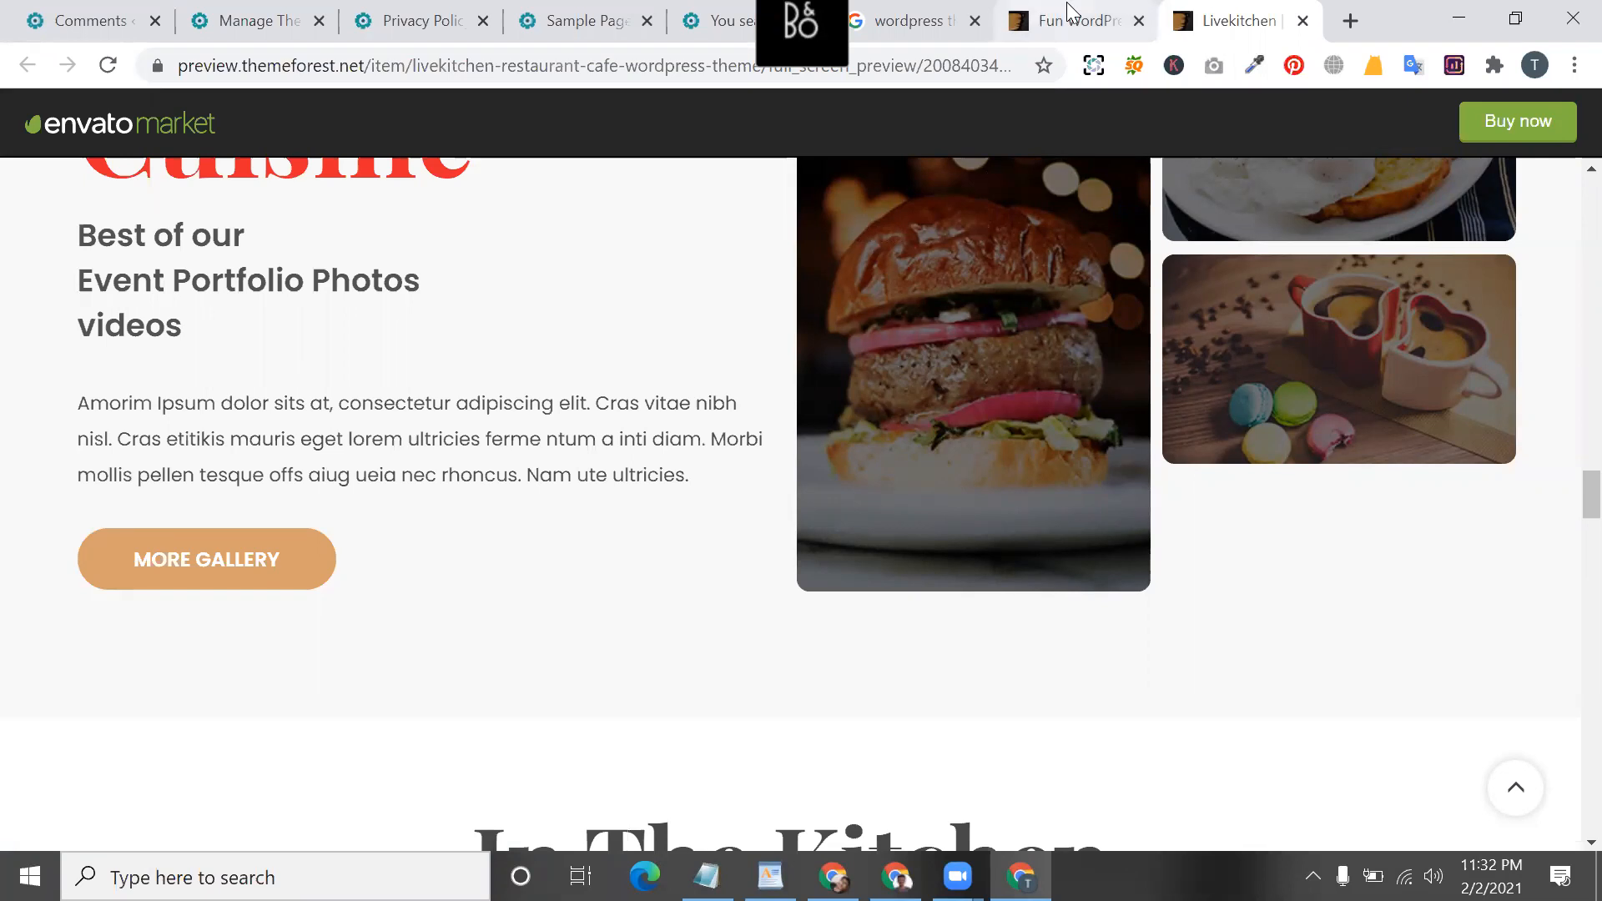
- Close the ThemeForest category, Google results, Sample Page, site search and Privacy Policy tabs, and return to the Manage Themes page
click(1119, 22)
click(1140, 22)
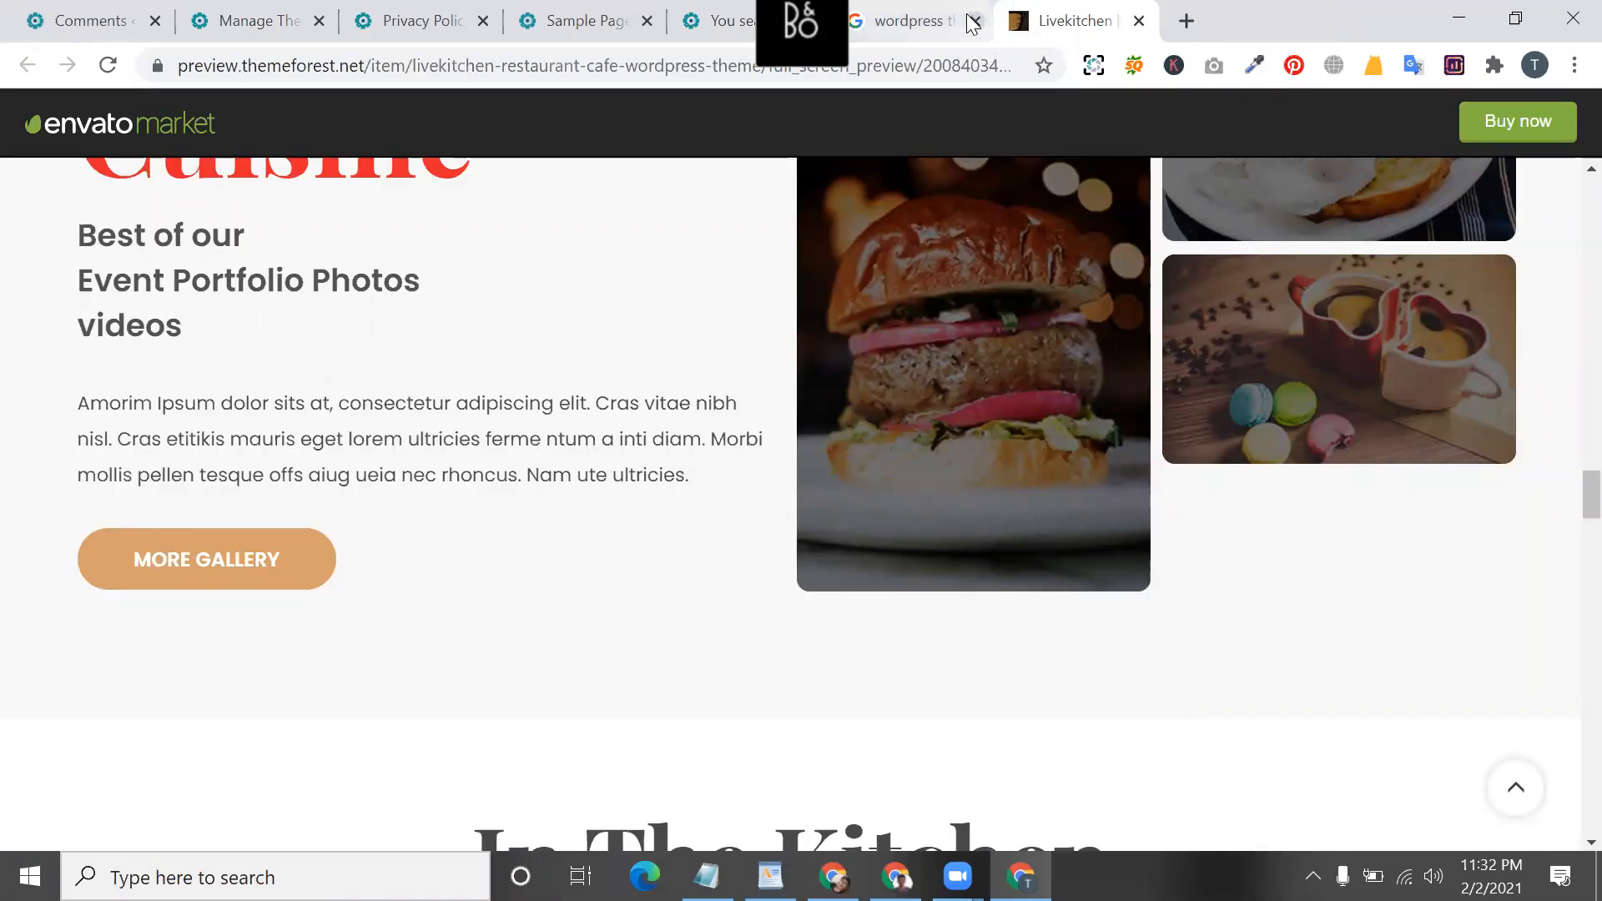
click(731, 29)
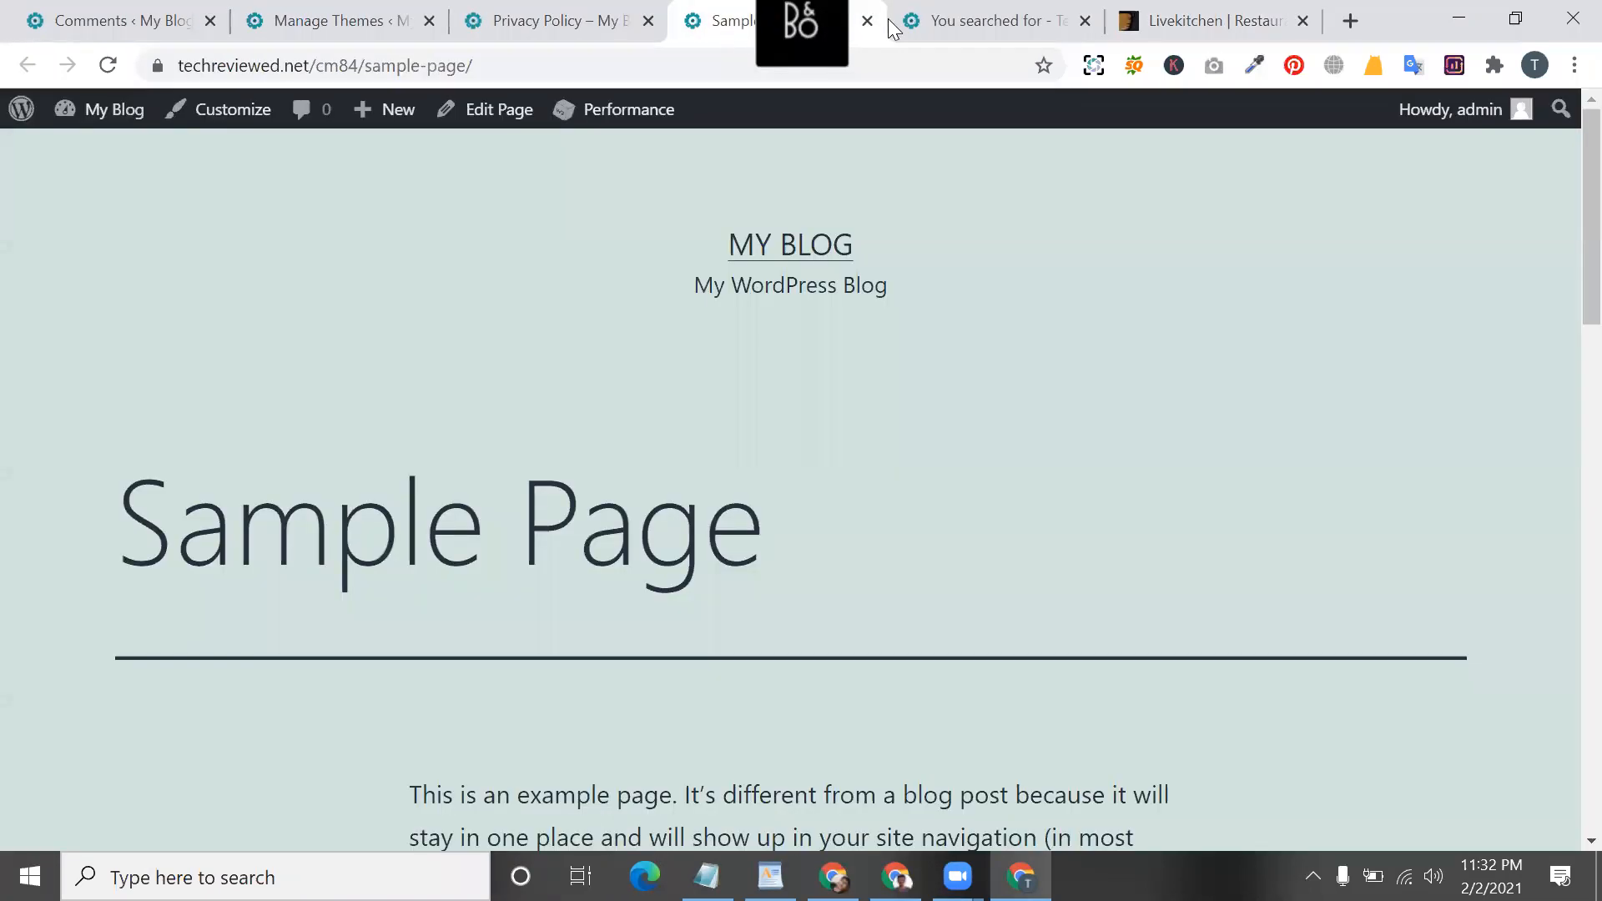
click(873, 18)
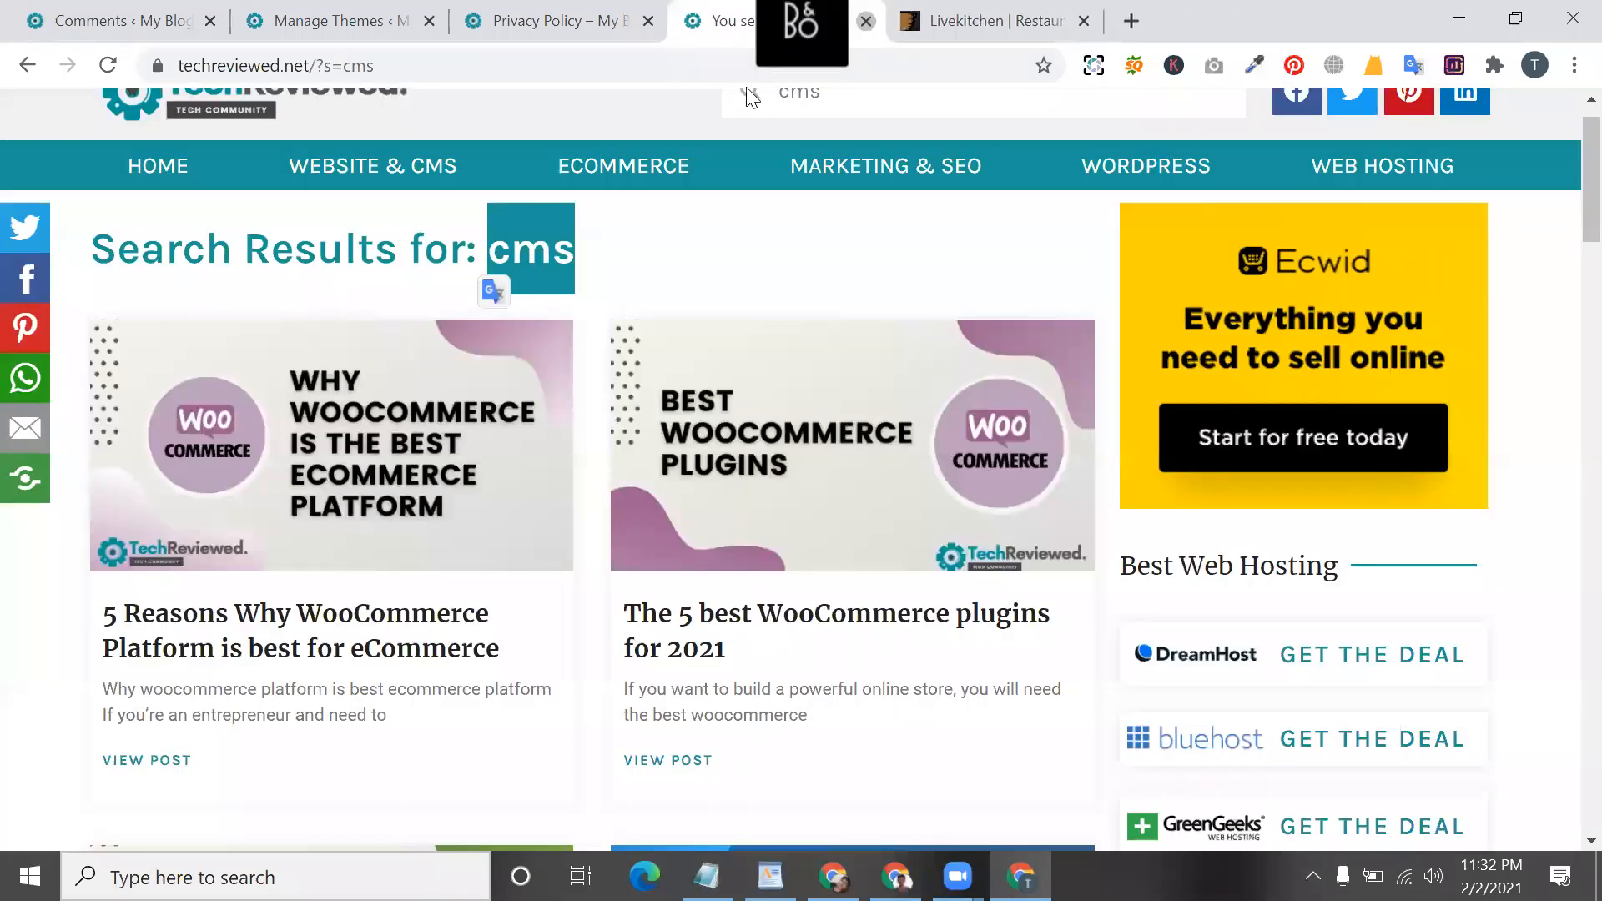
click(873, 19)
click(649, 20)
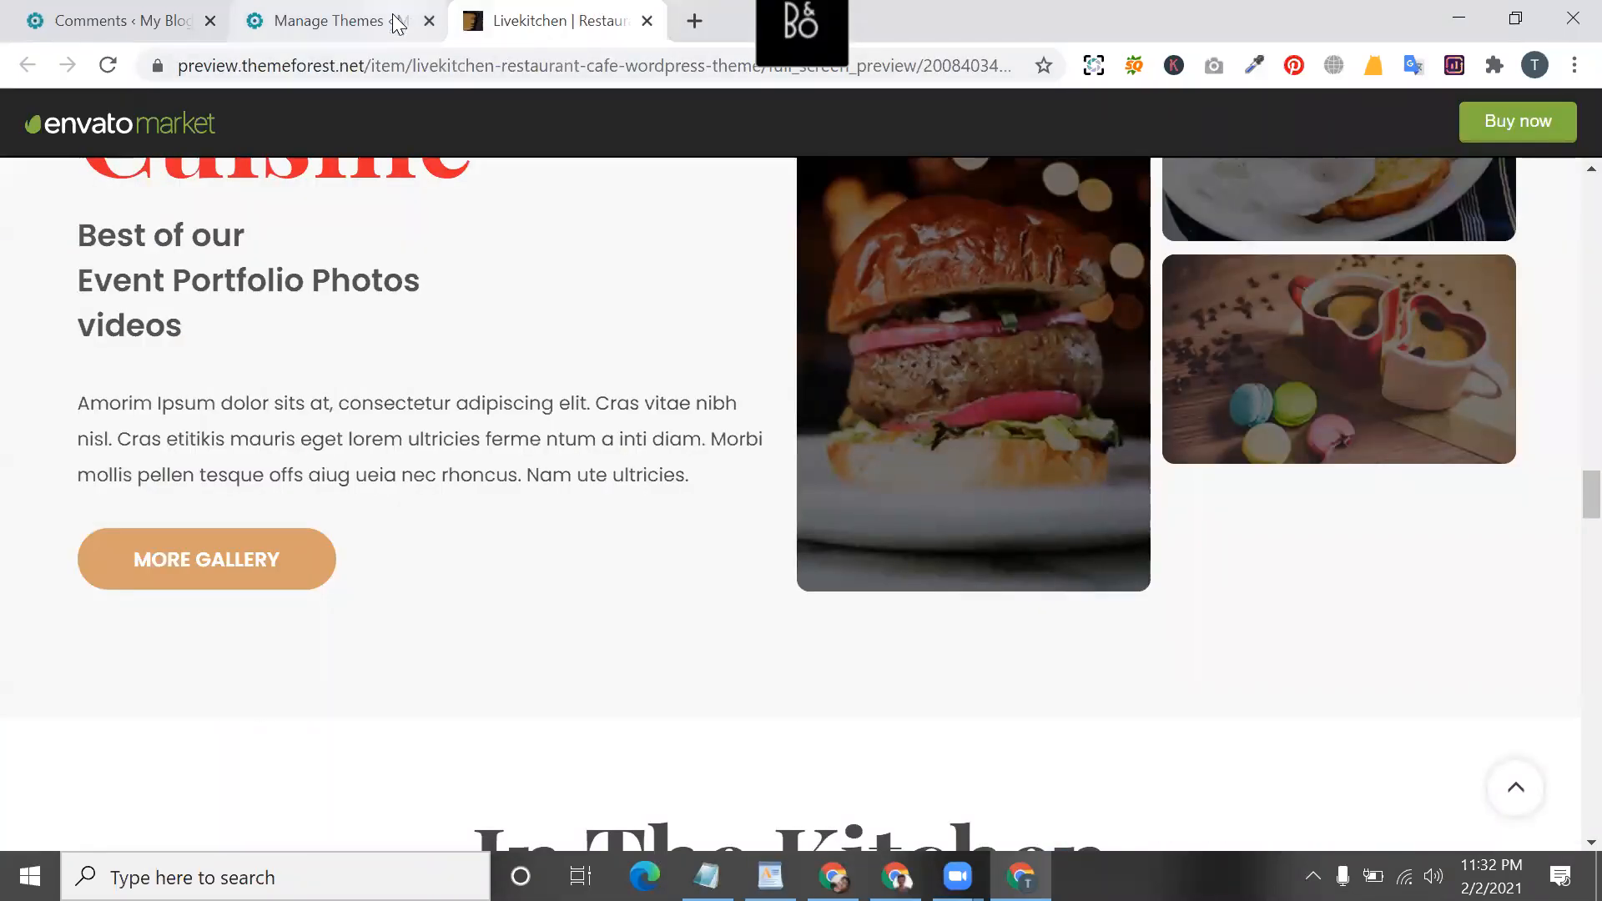
click(393, 21)
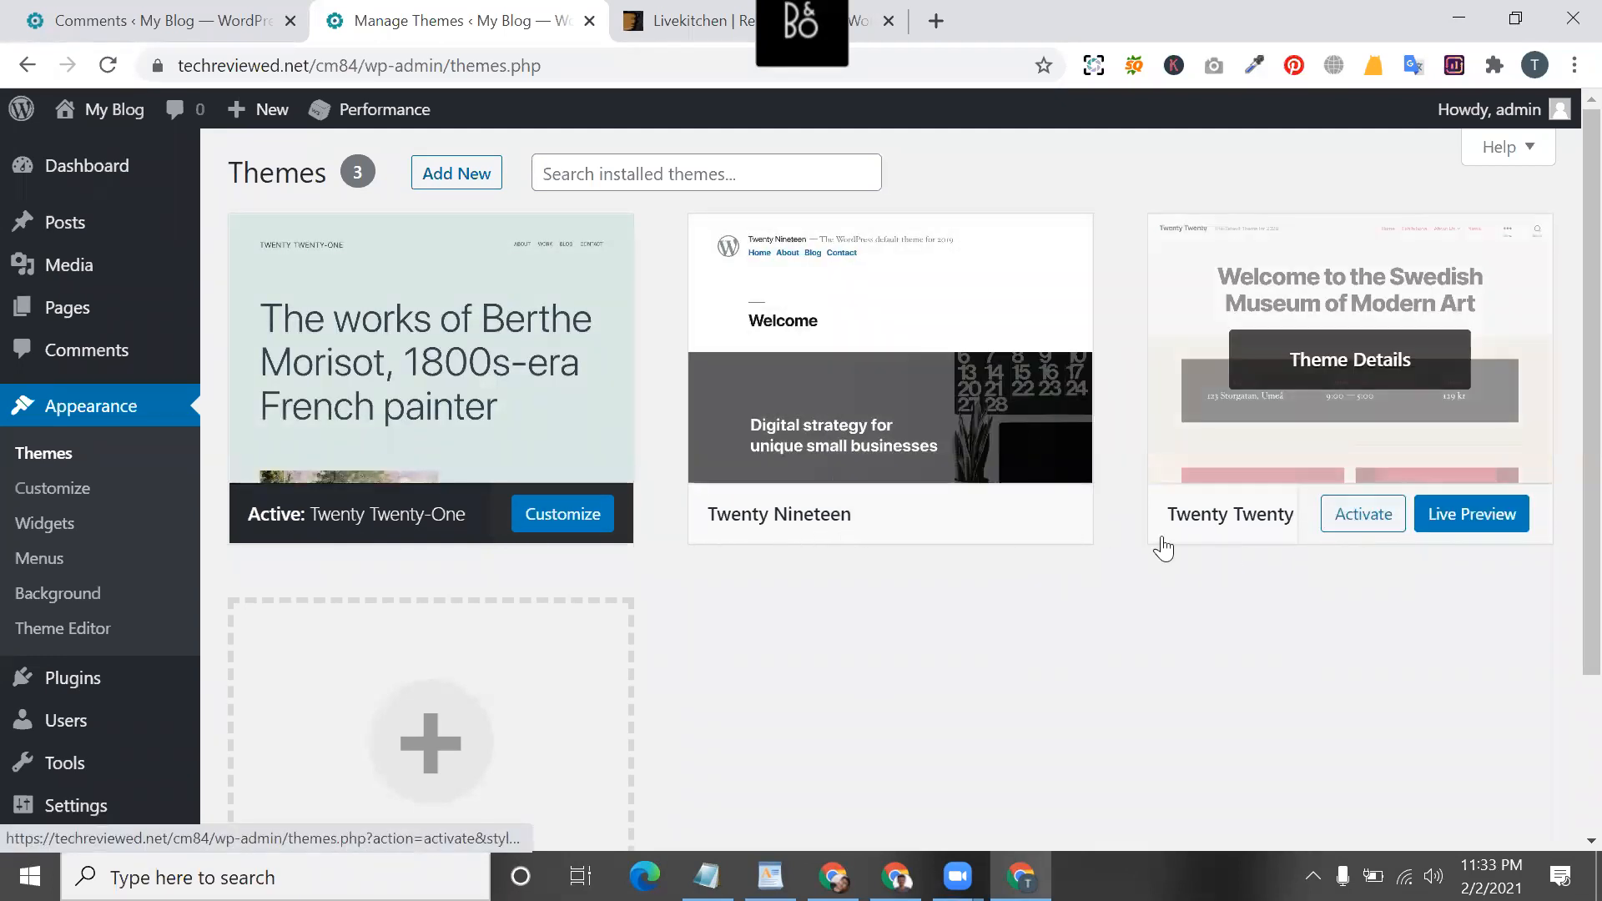
- Browse the featured themes on the Add Themes page and open the form for uploading a theme
click(497, 183)
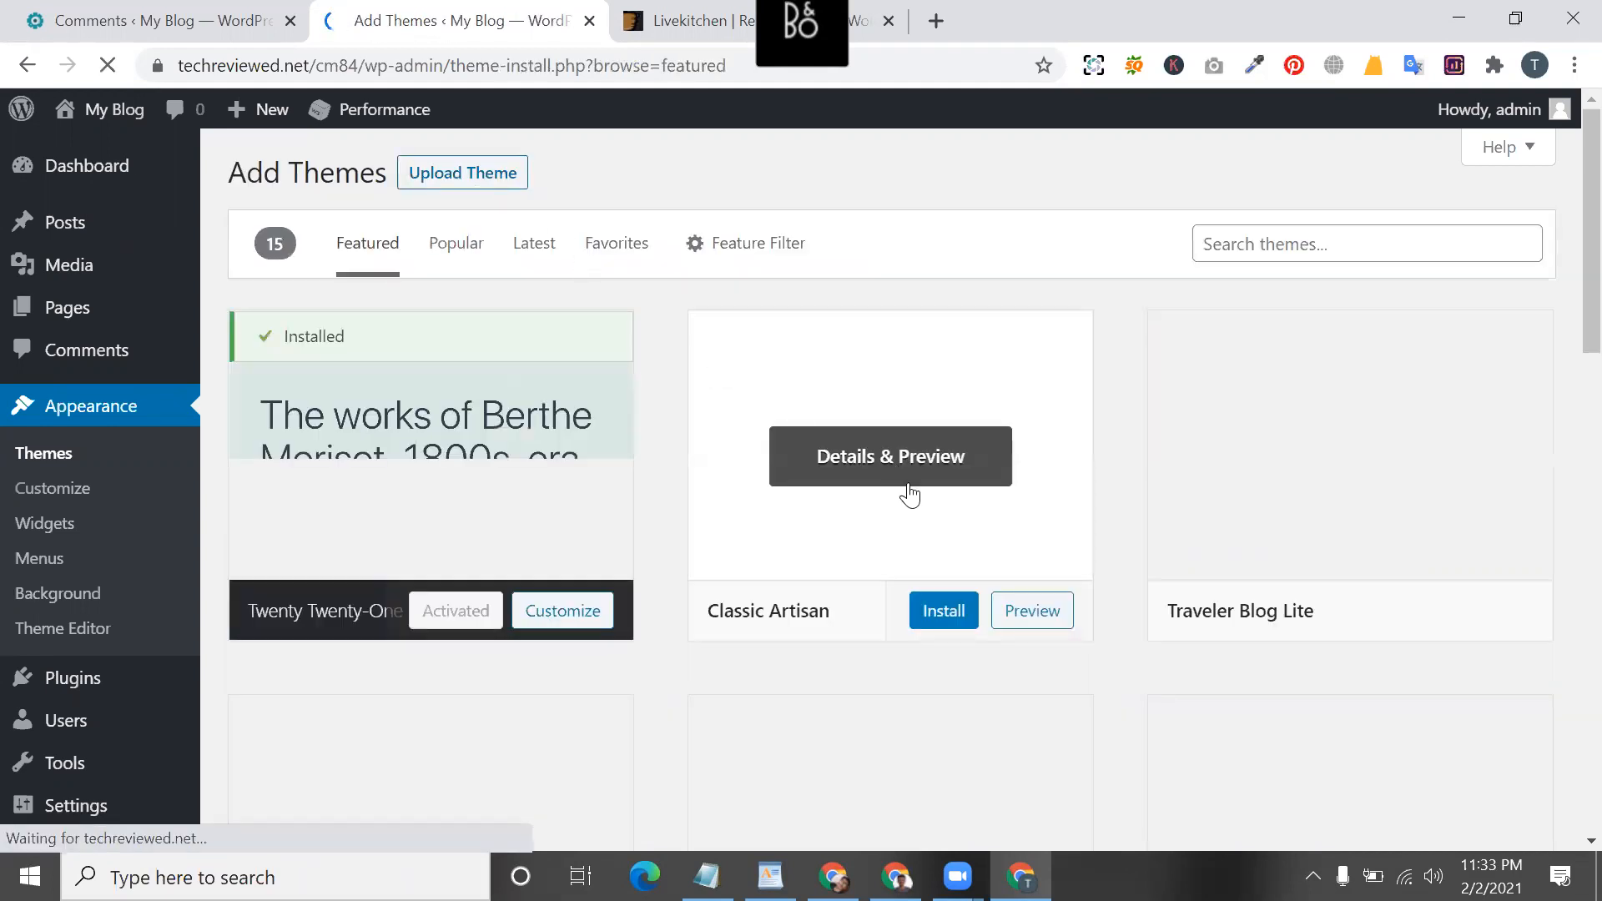
scroll(911, 501, down, 3)
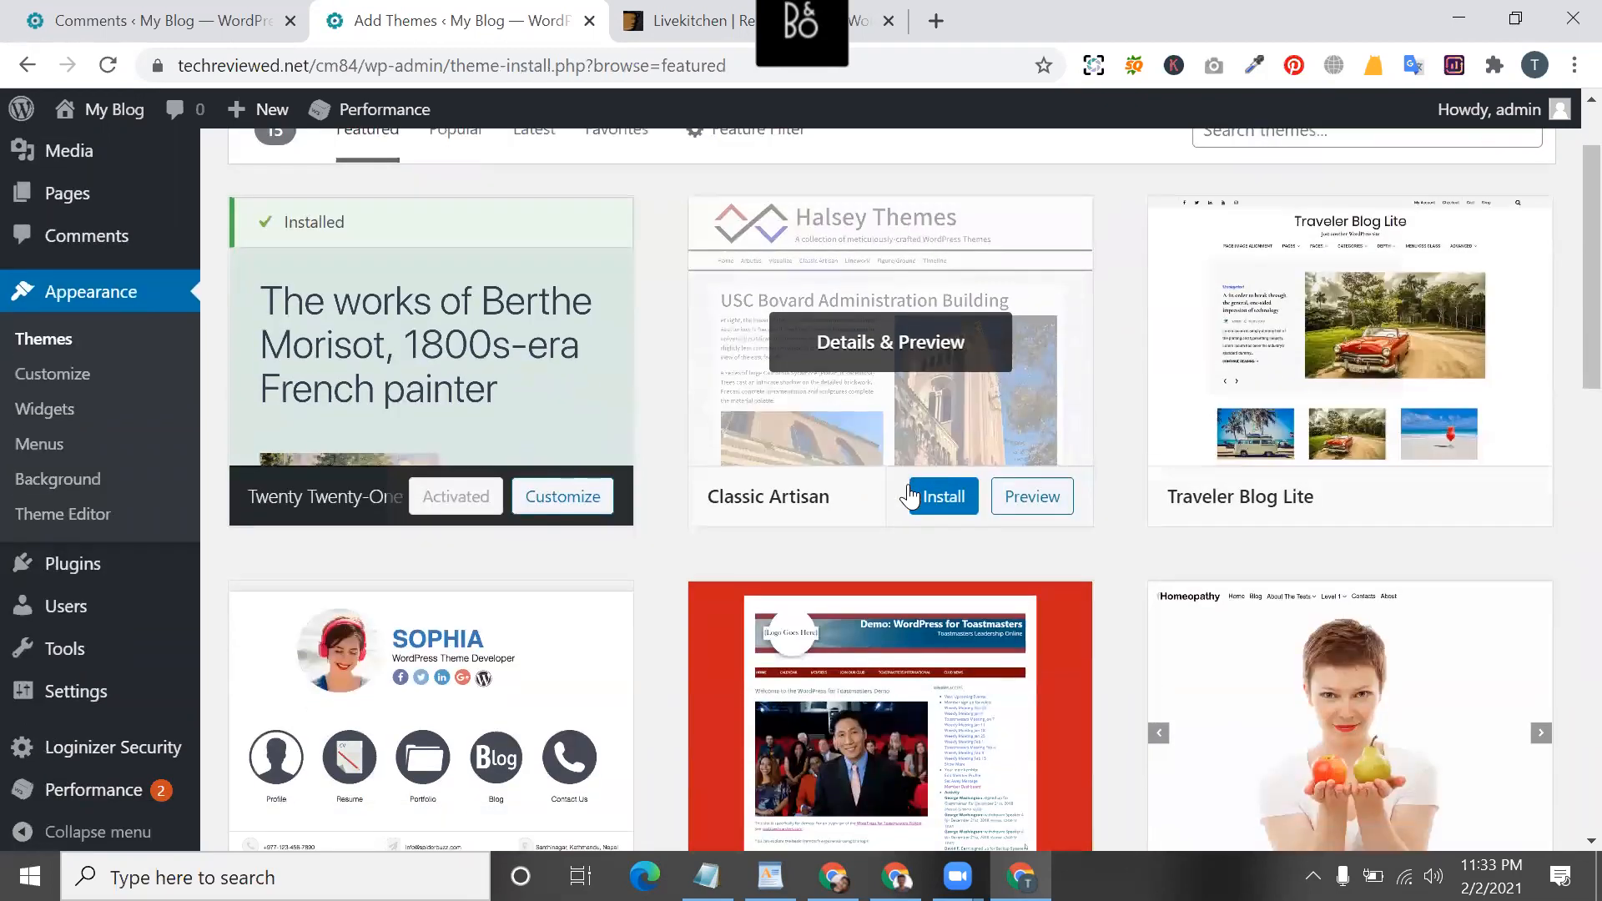
scroll(921, 603, down, 5)
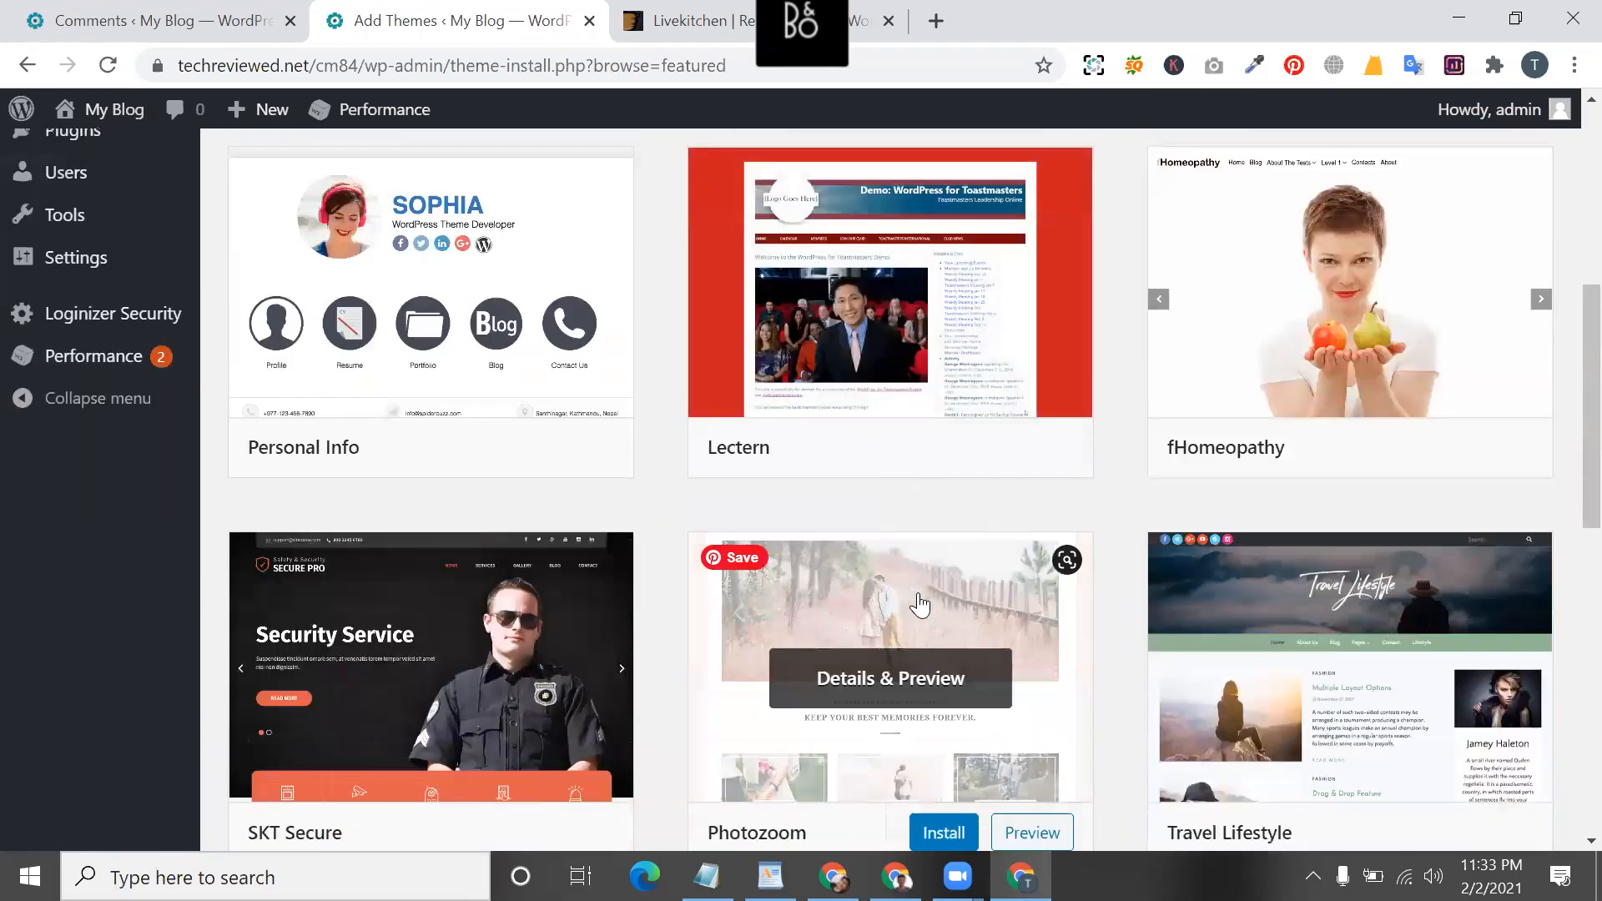
scroll(920, 603, down, 8)
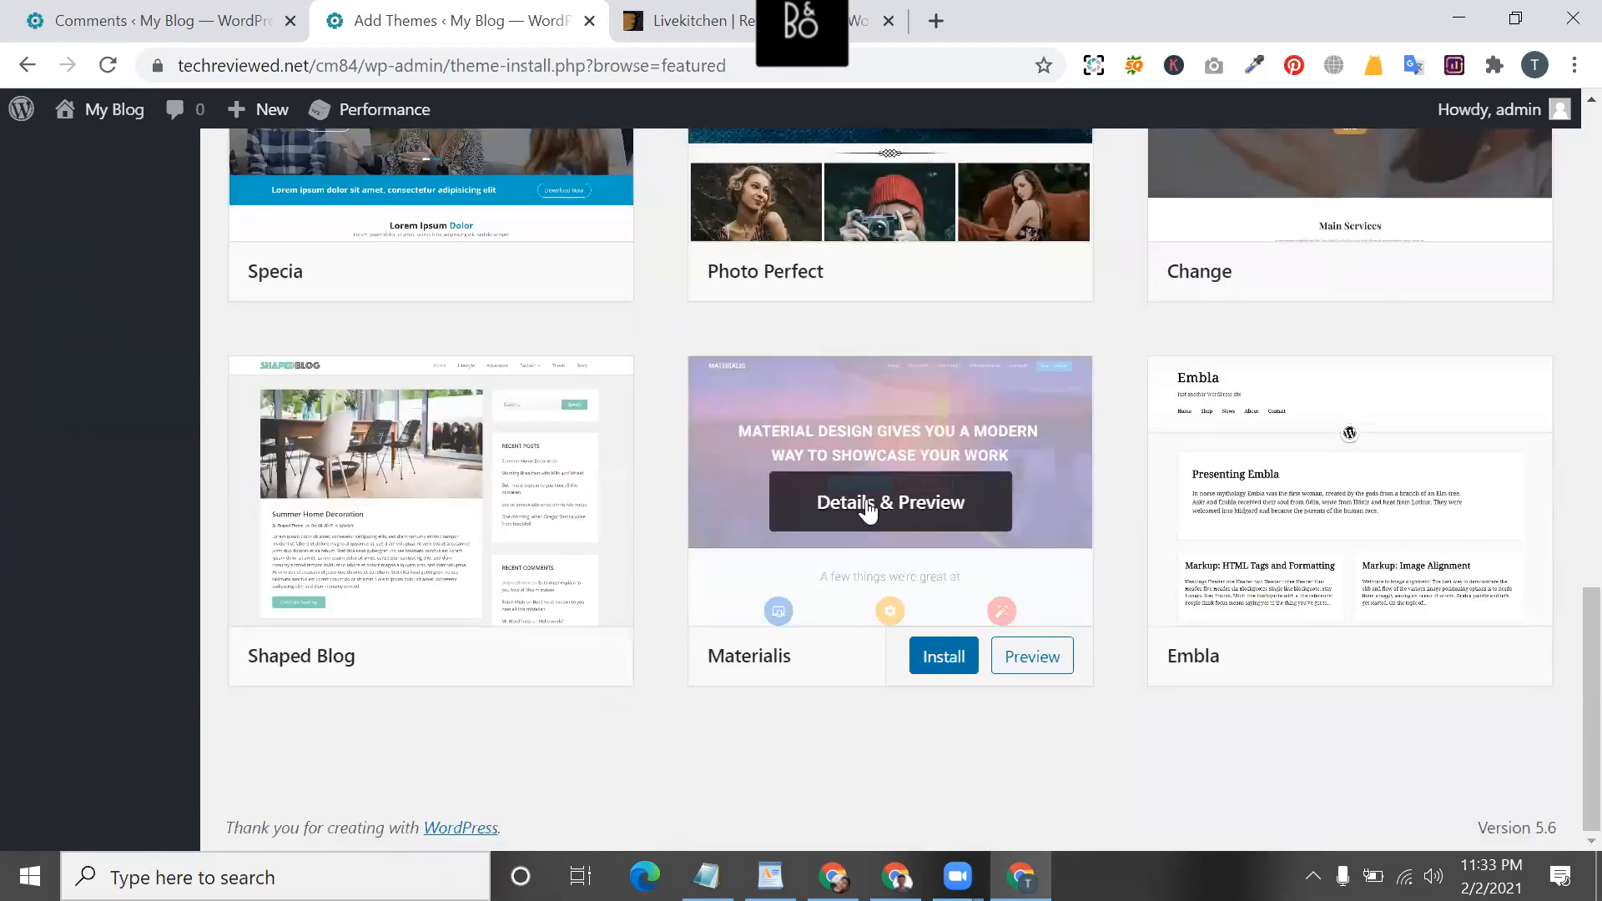
scroll(867, 505, up, 15)
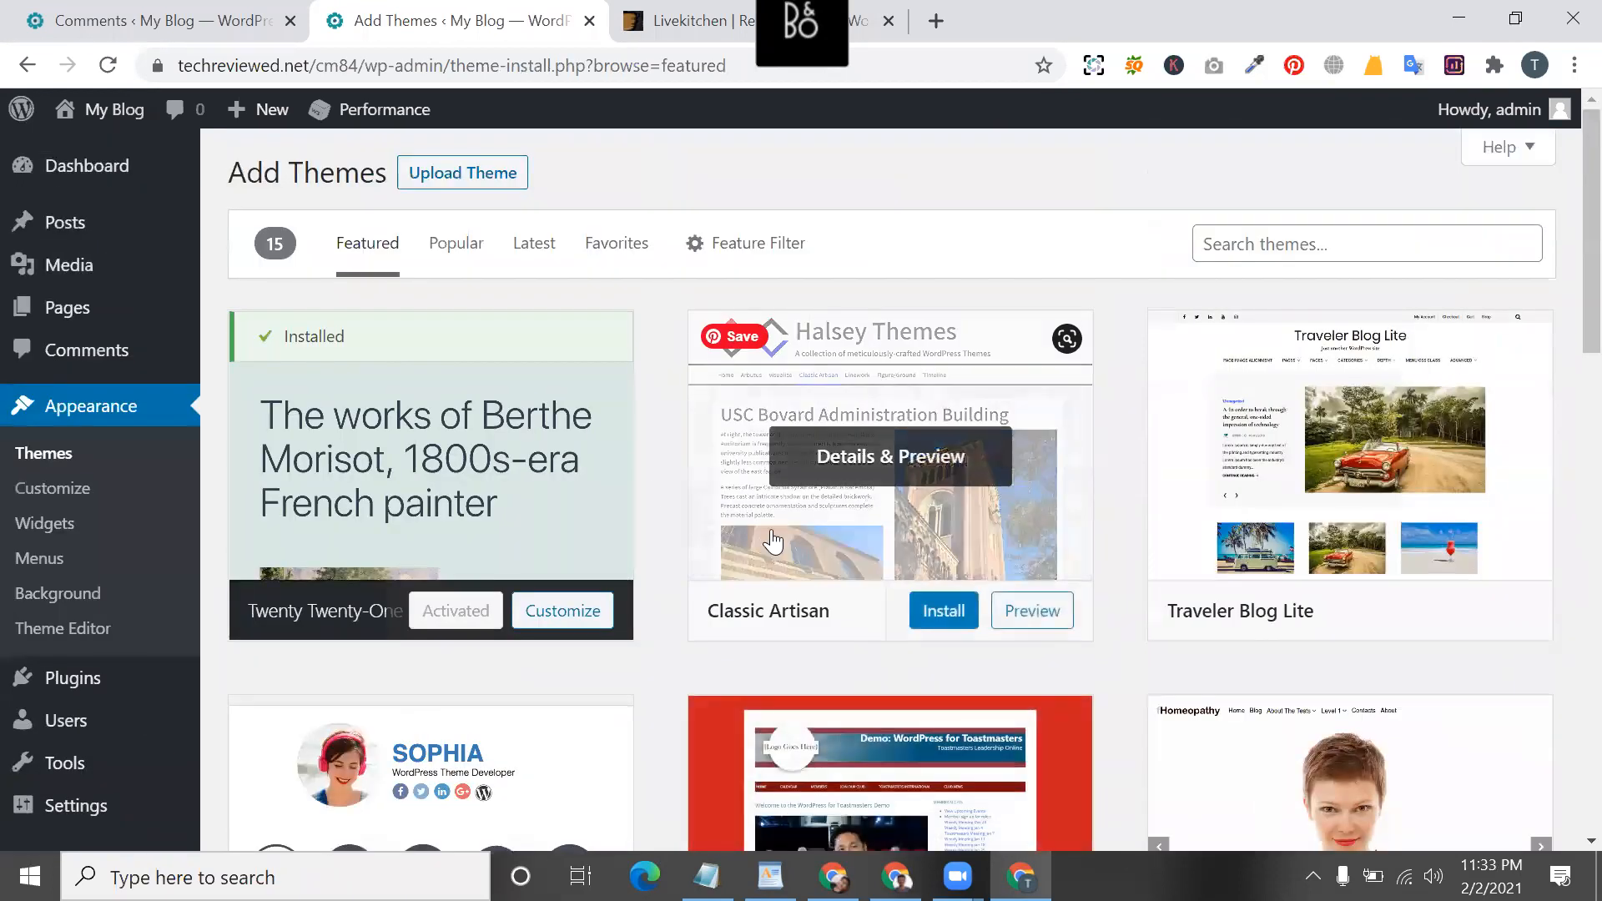
click(429, 175)
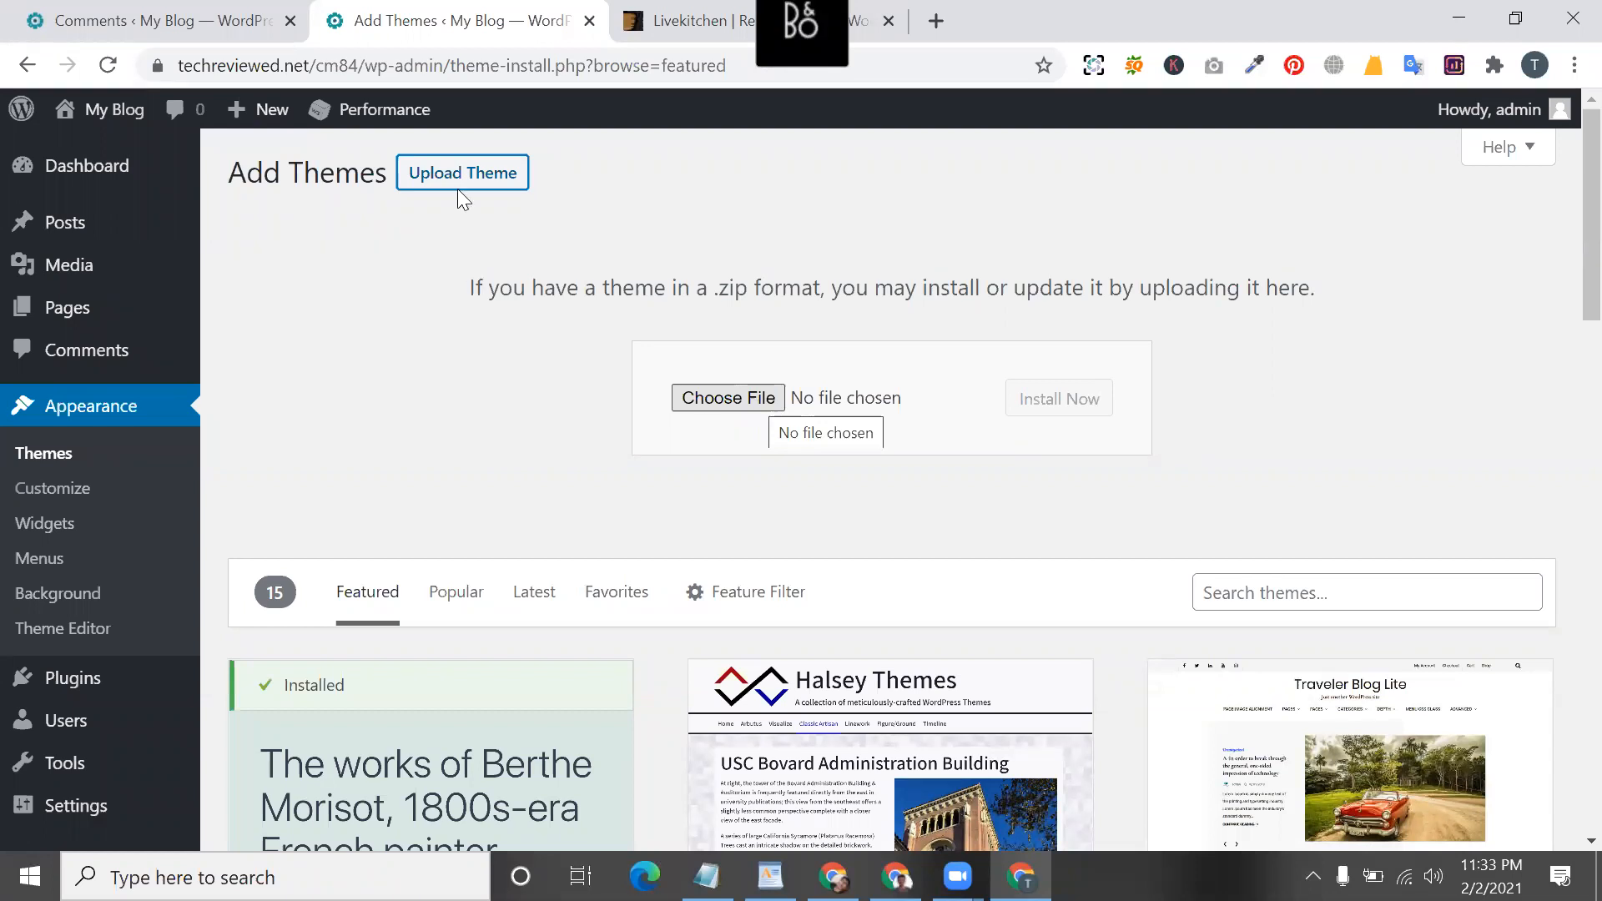
- Return to the start of the Livekitchen preview and show the entries under its Dining navigation item
click(705, 12)
scroll(1009, 500, up, 10)
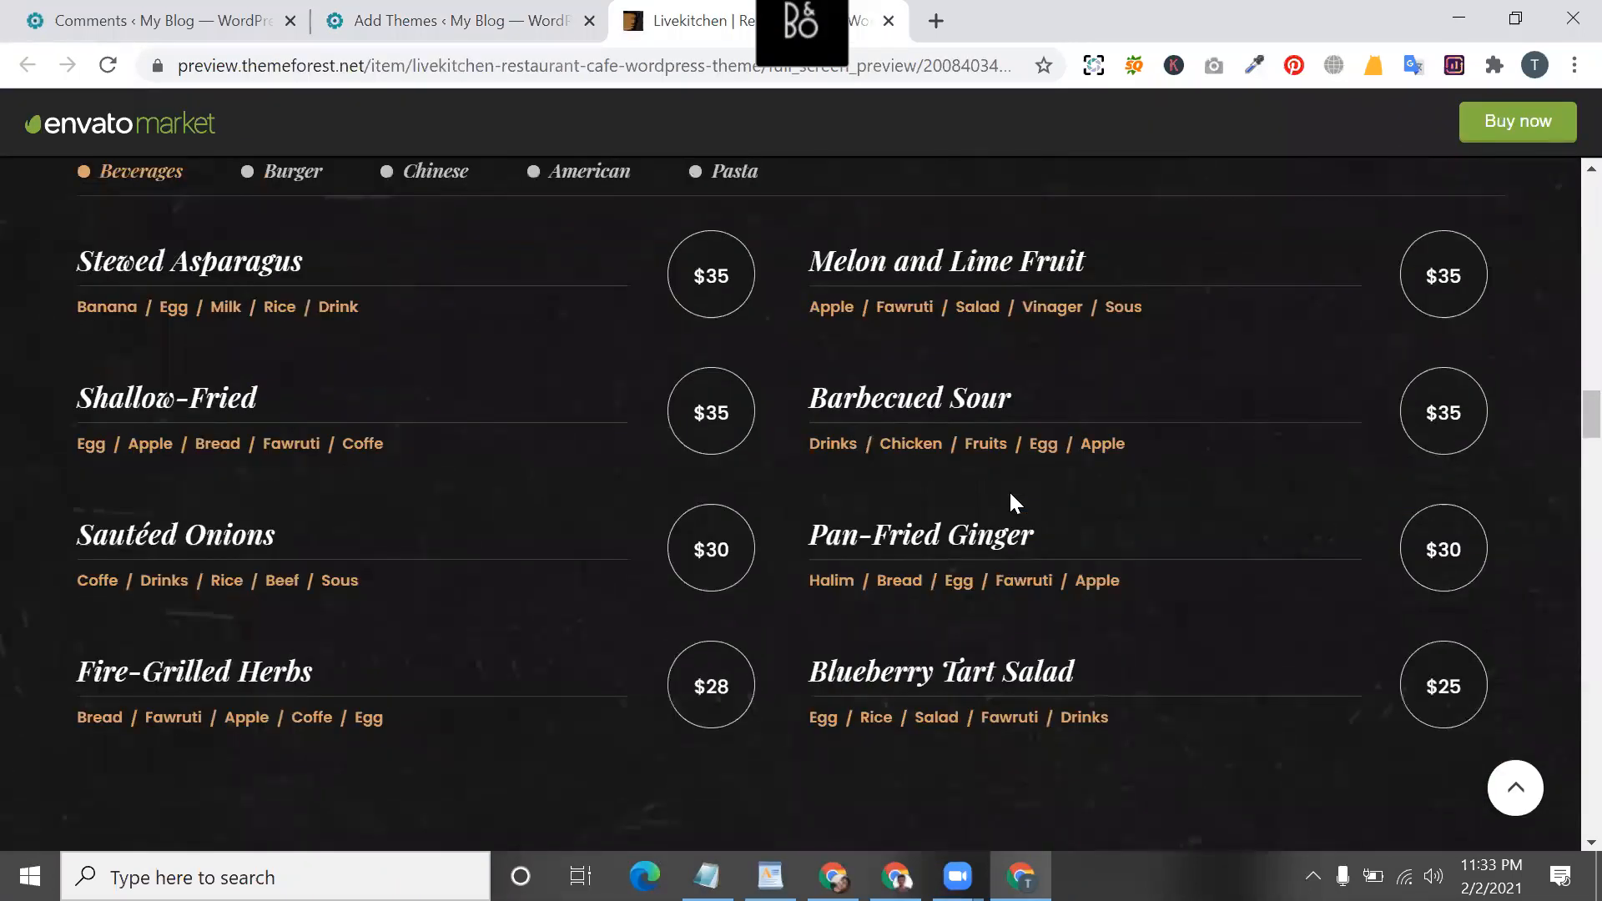
scroll(1009, 489, up, 15)
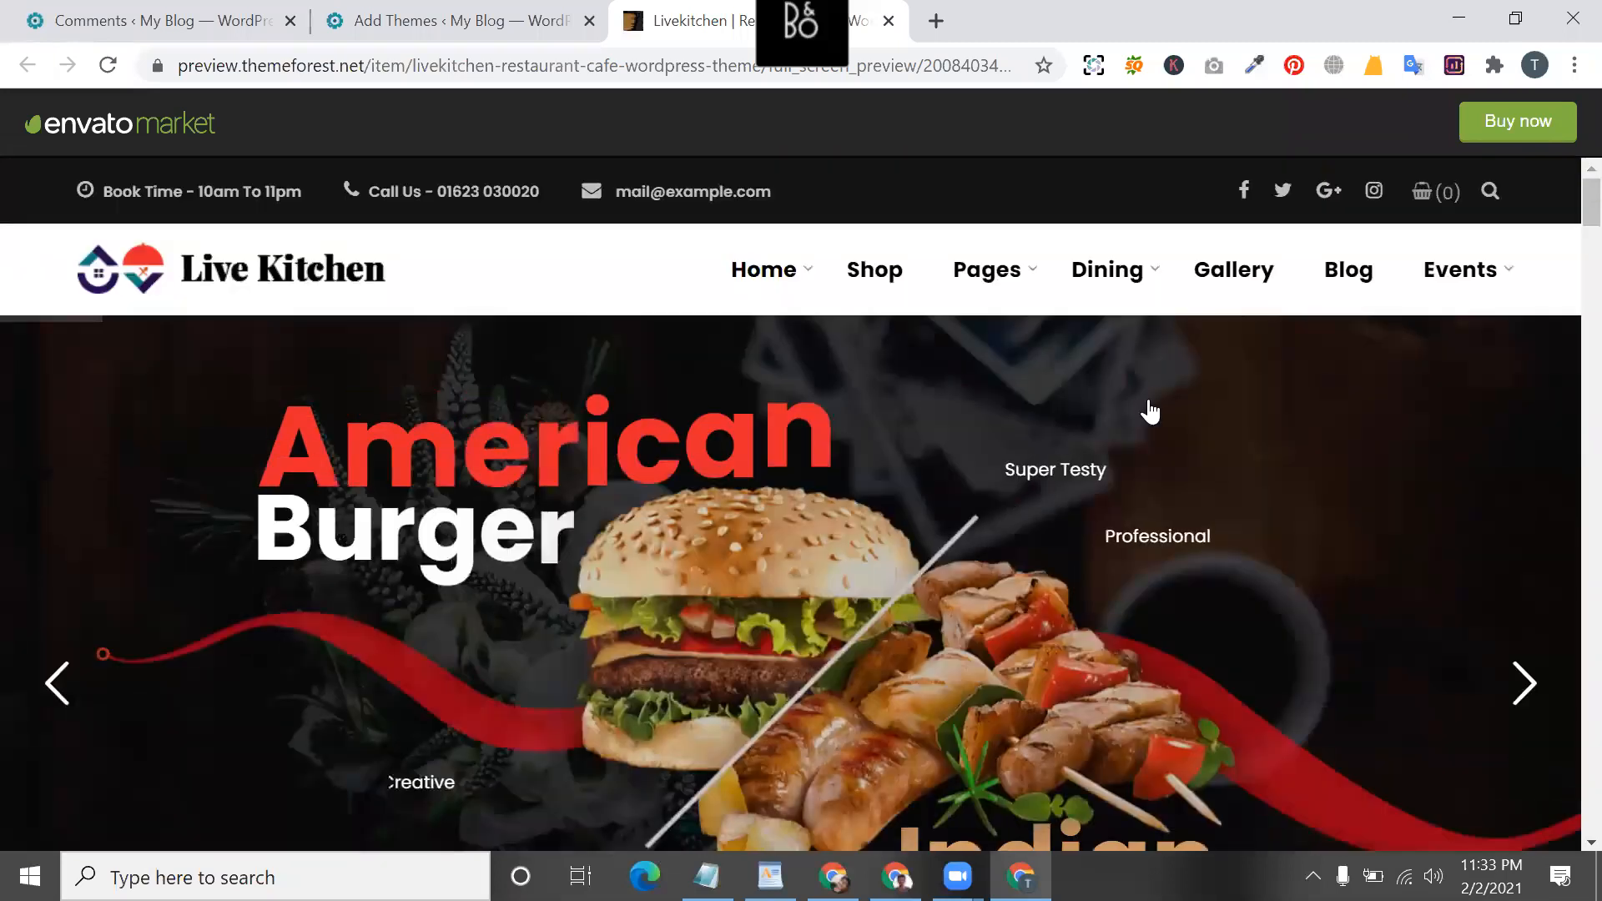
mouse_move(1149, 293)
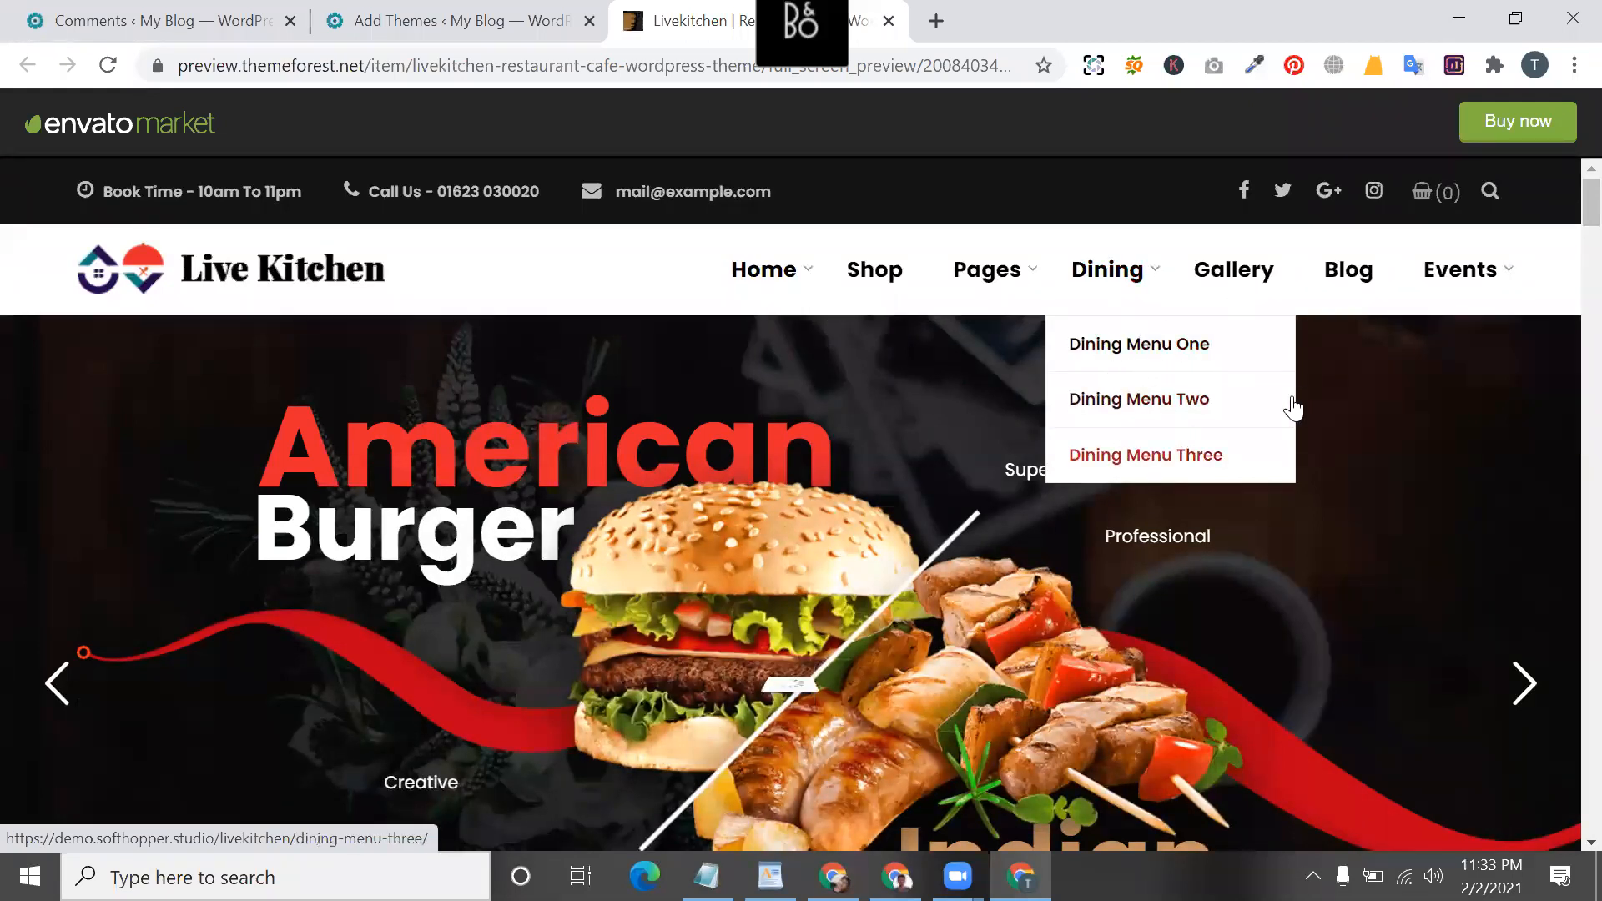
- Show the theme upload form's zip file chooser, cancel it, and look through the featured themes again
click(528, 11)
click(736, 403)
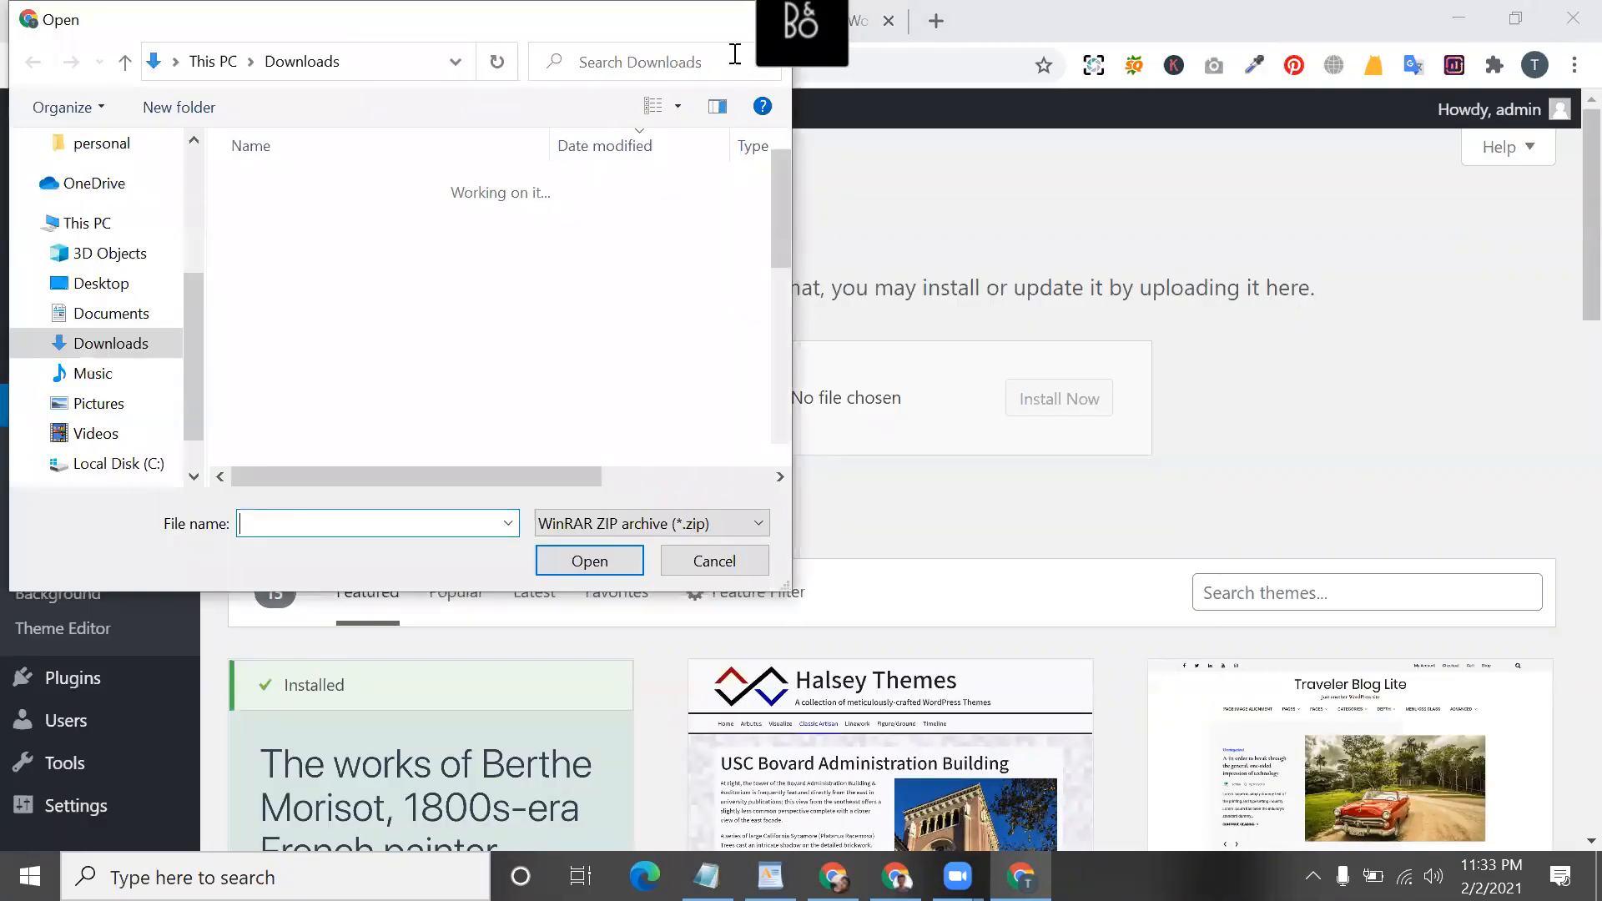
click(714, 560)
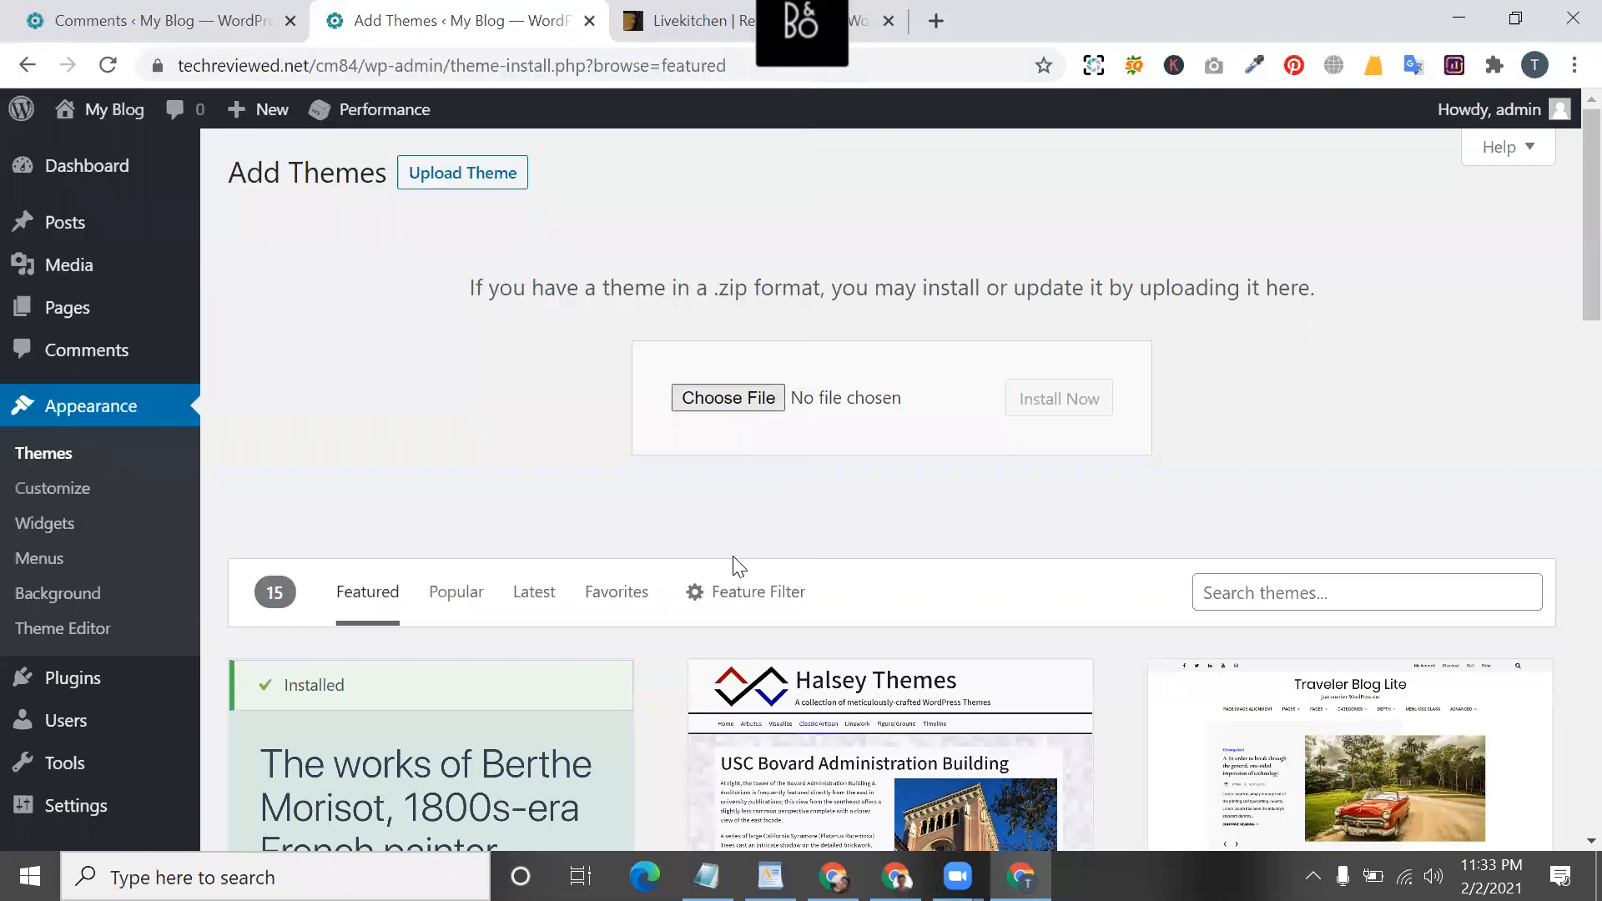
scroll(733, 561, down, 2)
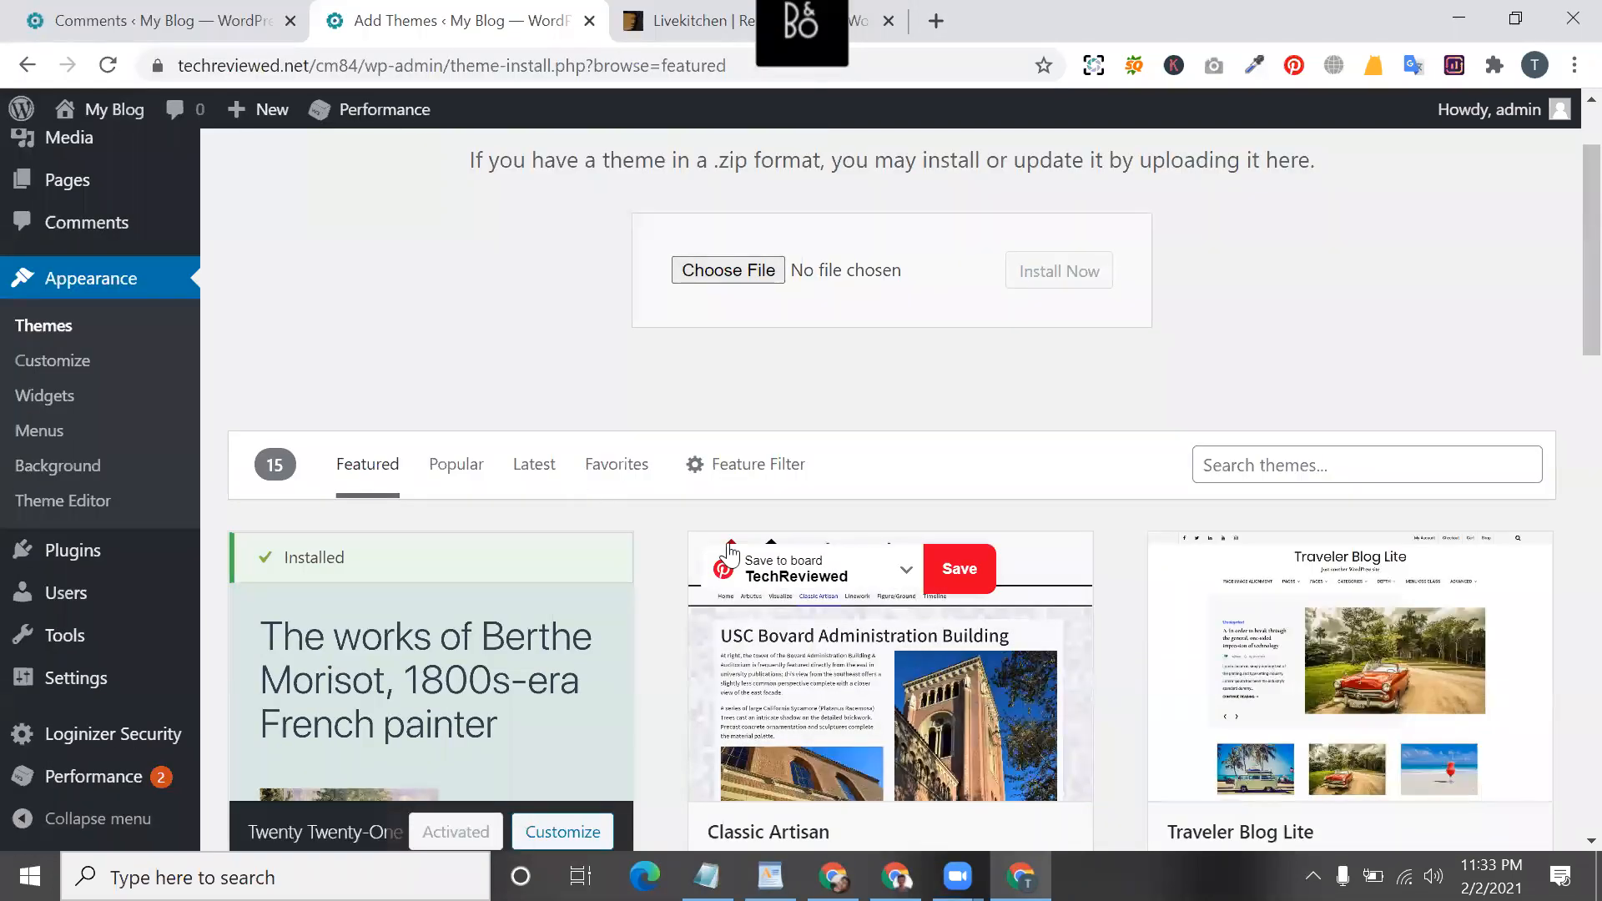
scroll(898, 293, down, 5)
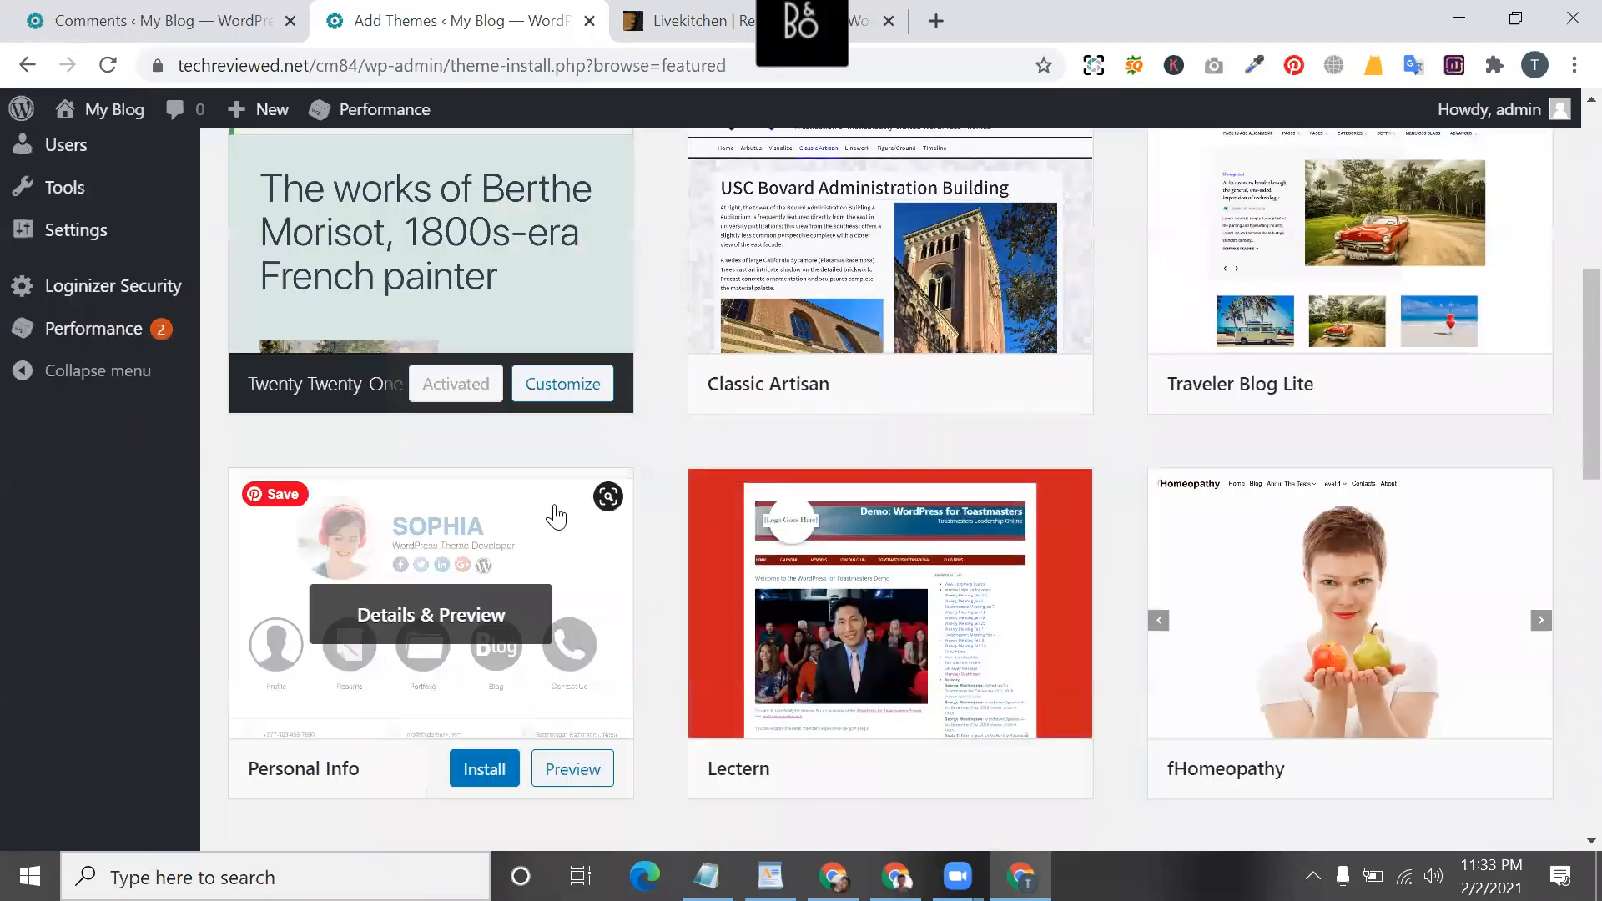
scroll(554, 518, down, 4)
scroll(322, 476, up, 5)
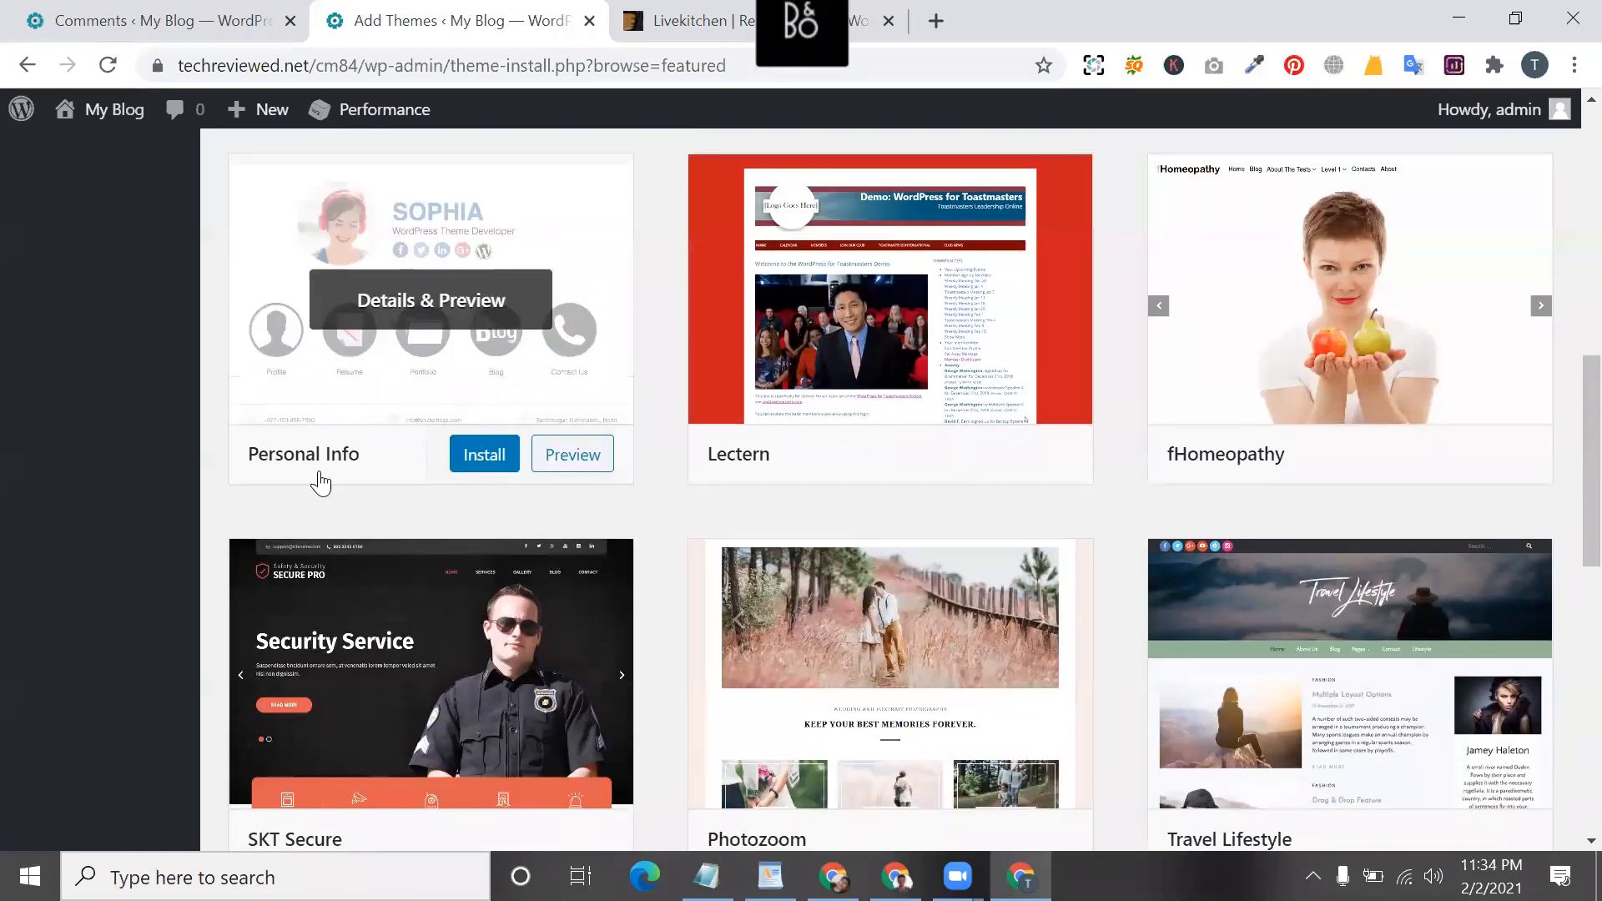
scroll(85, 419, up, 5)
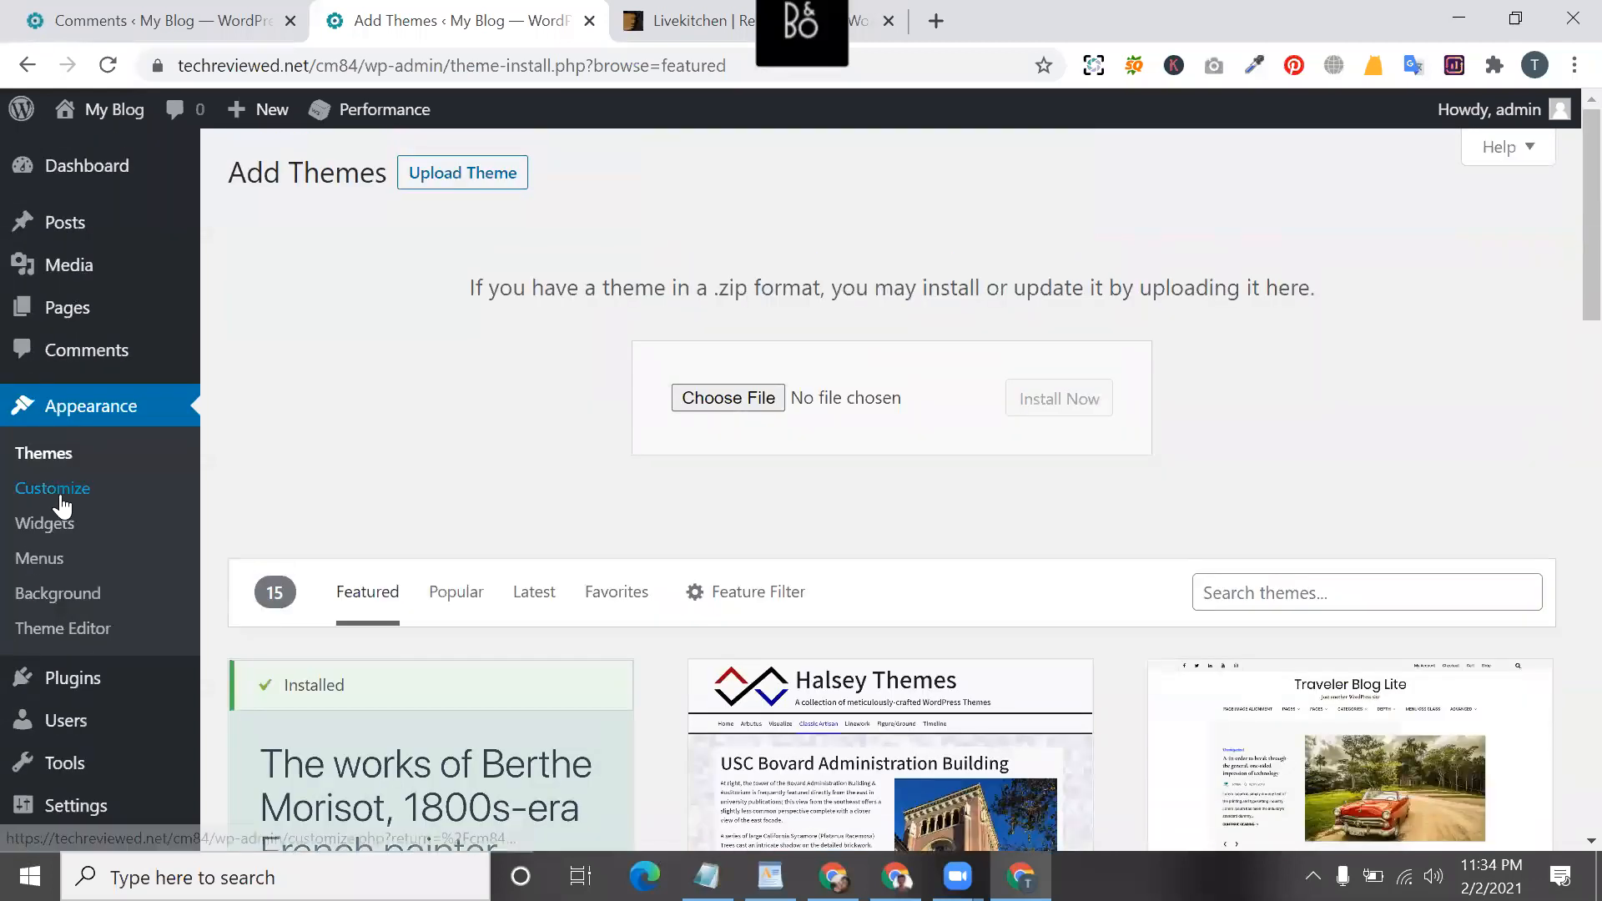
- View the customizer for the Twenty Twenty-One theme and leave it without publishing anything
click(52, 493)
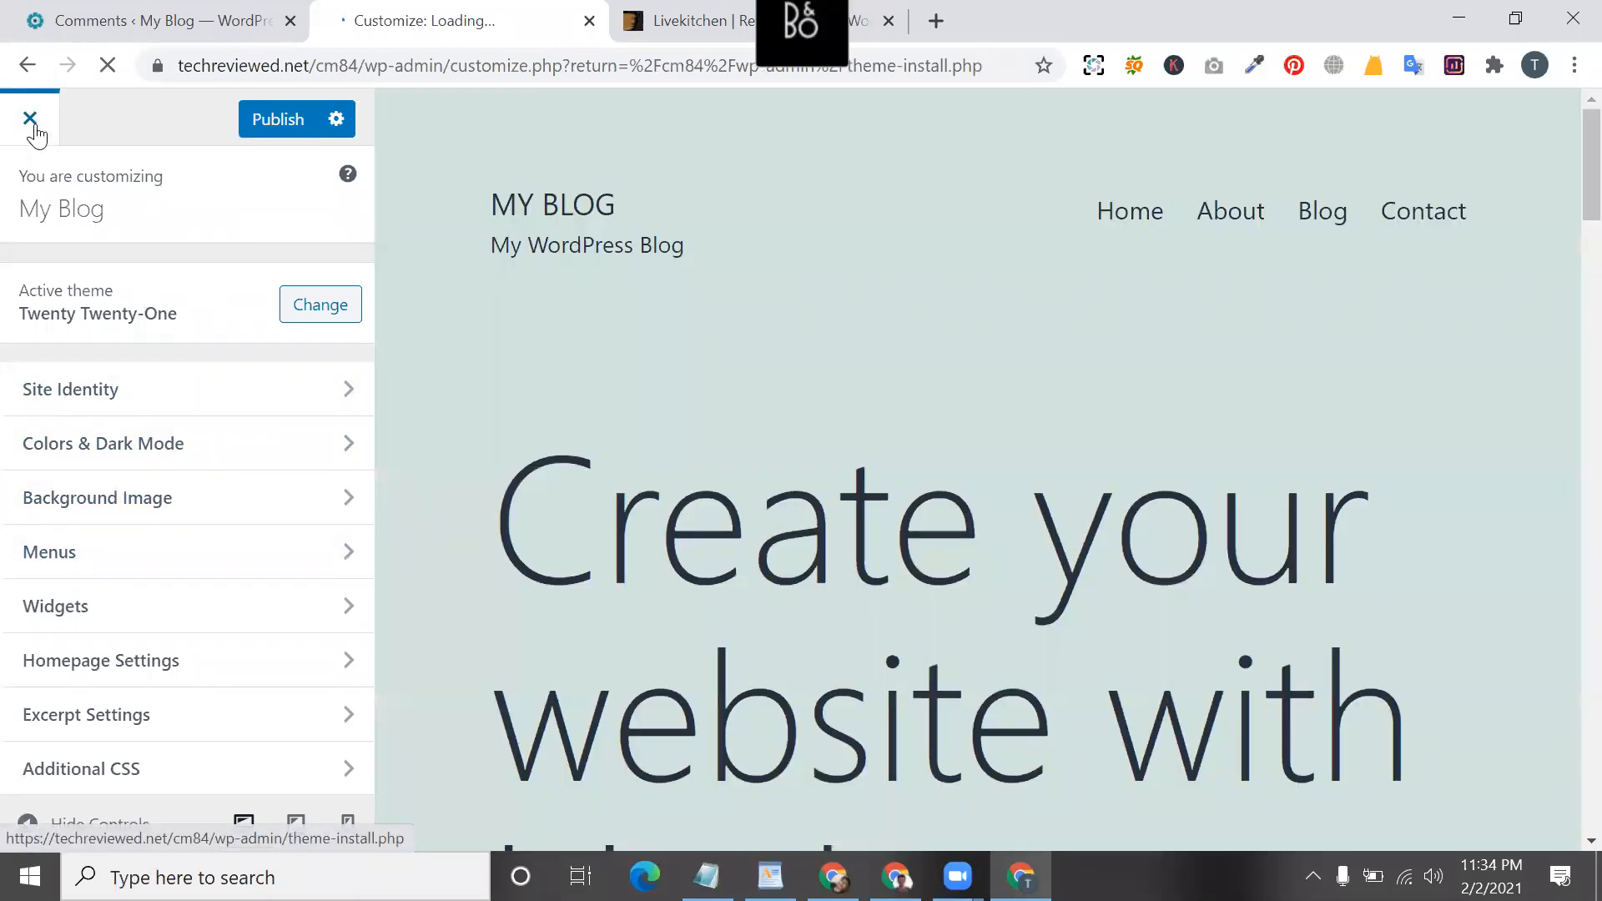
click(31, 122)
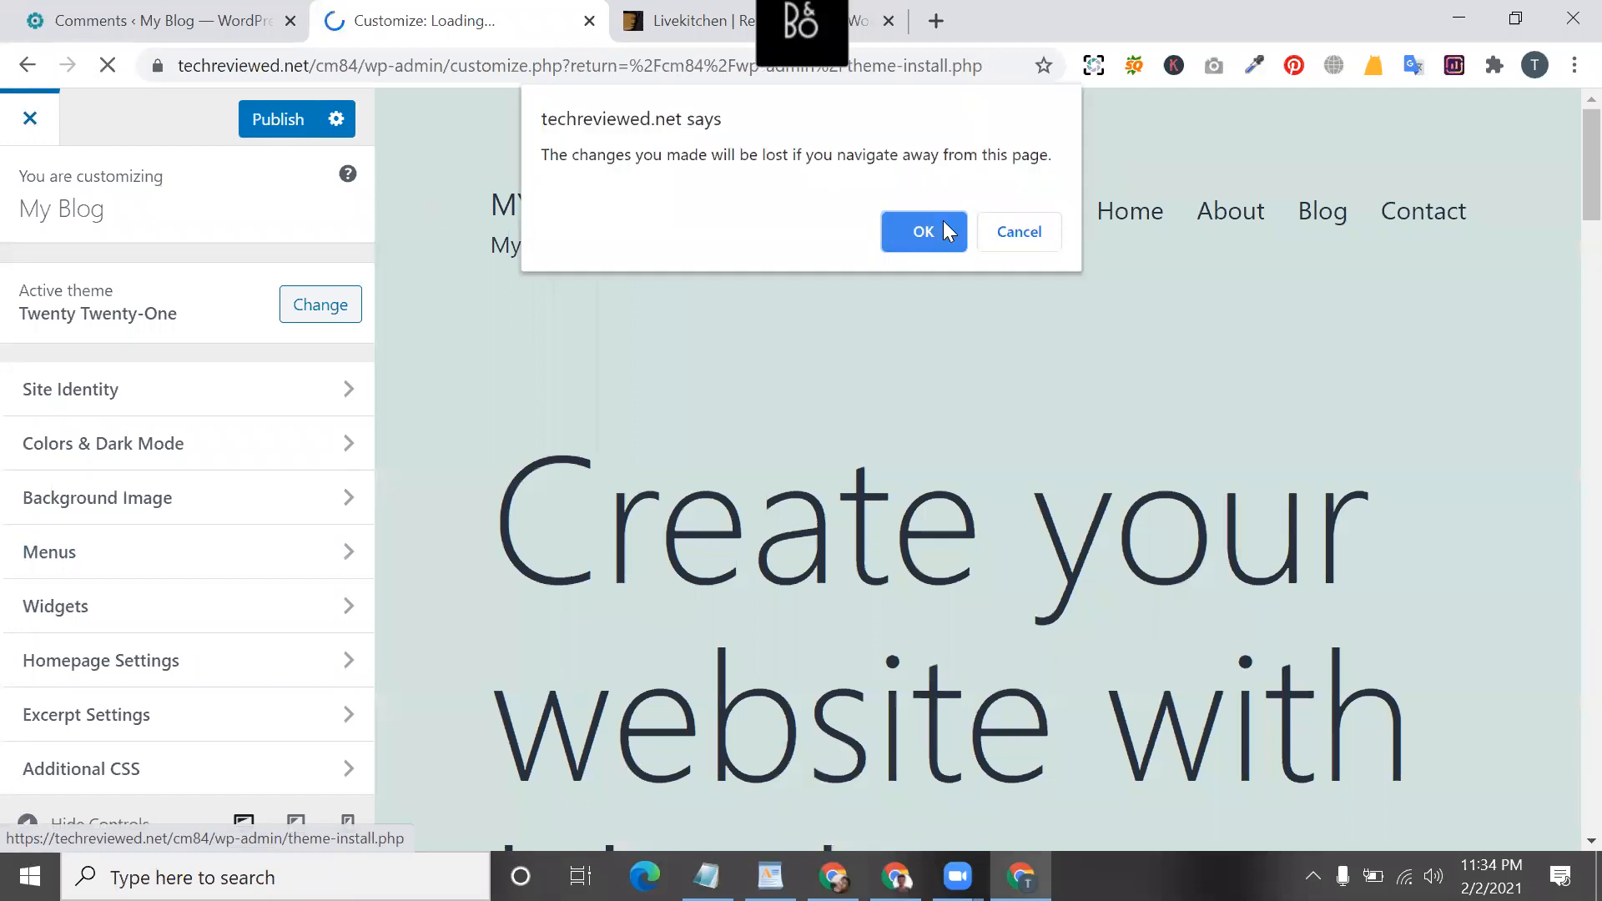
click(935, 224)
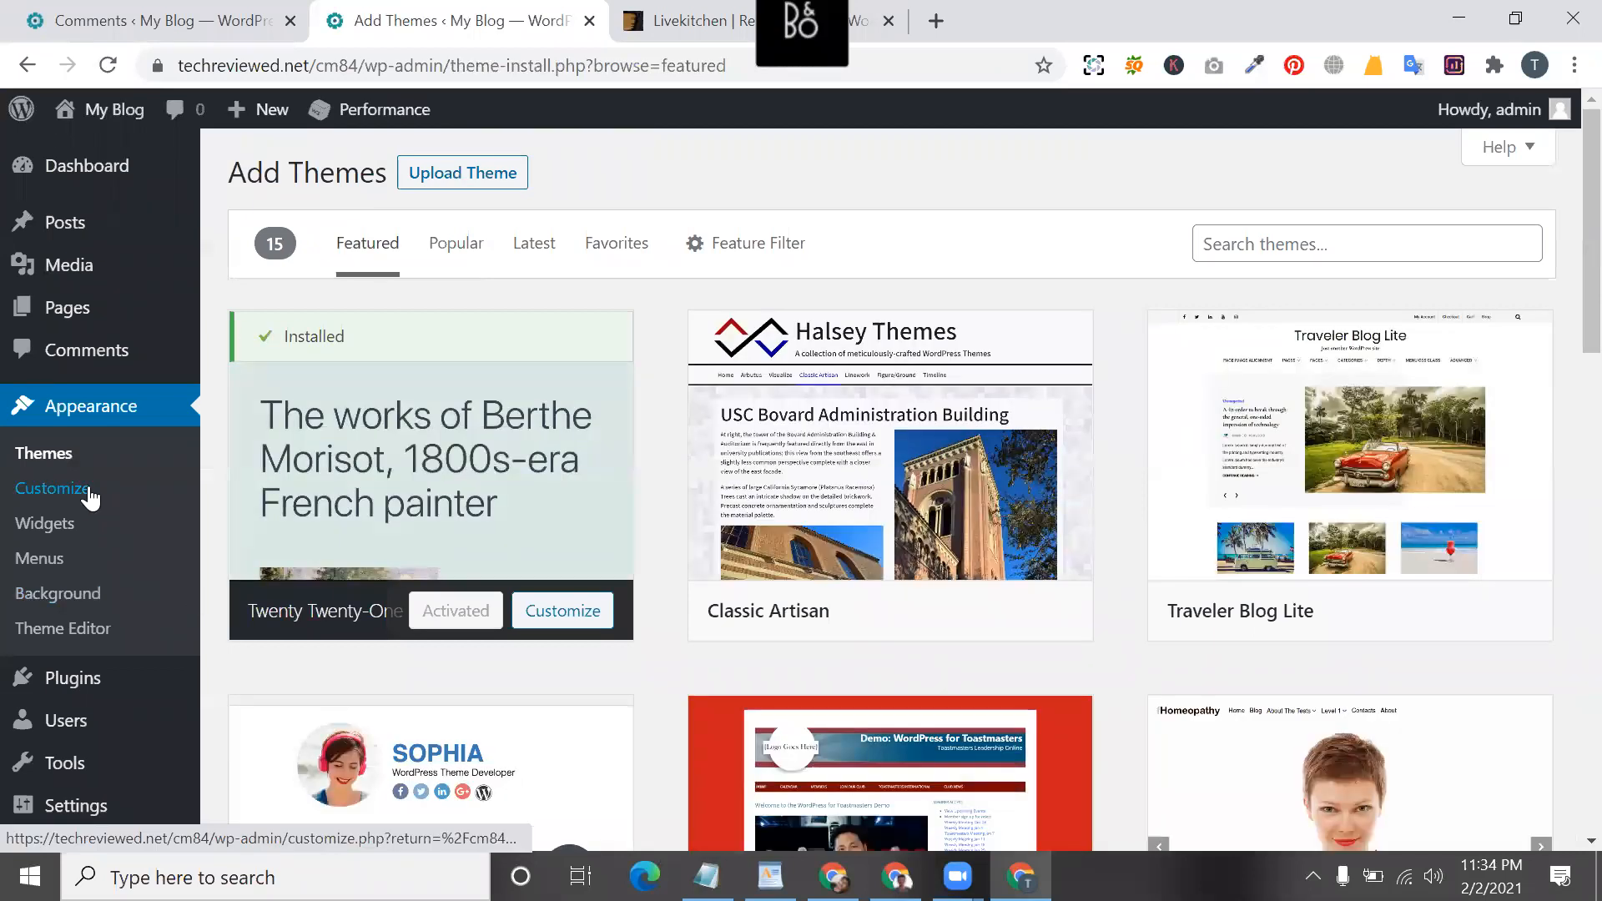
- Open the Widgets page and examine the available widgets and the footer widget area
scroll(75, 494, down, 1)
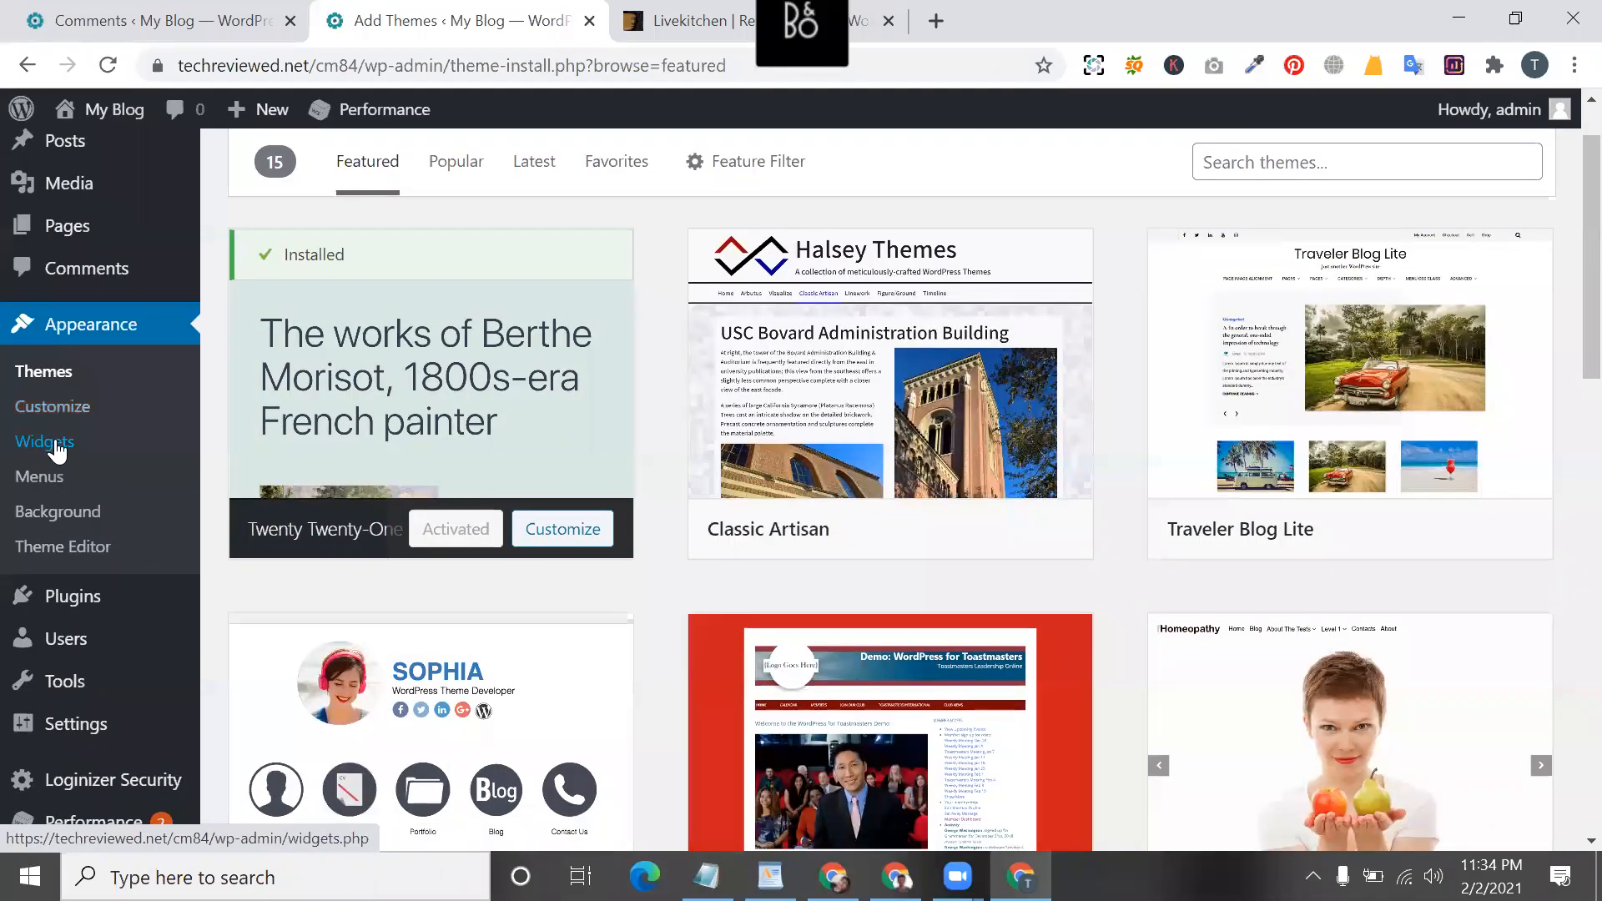
click(54, 444)
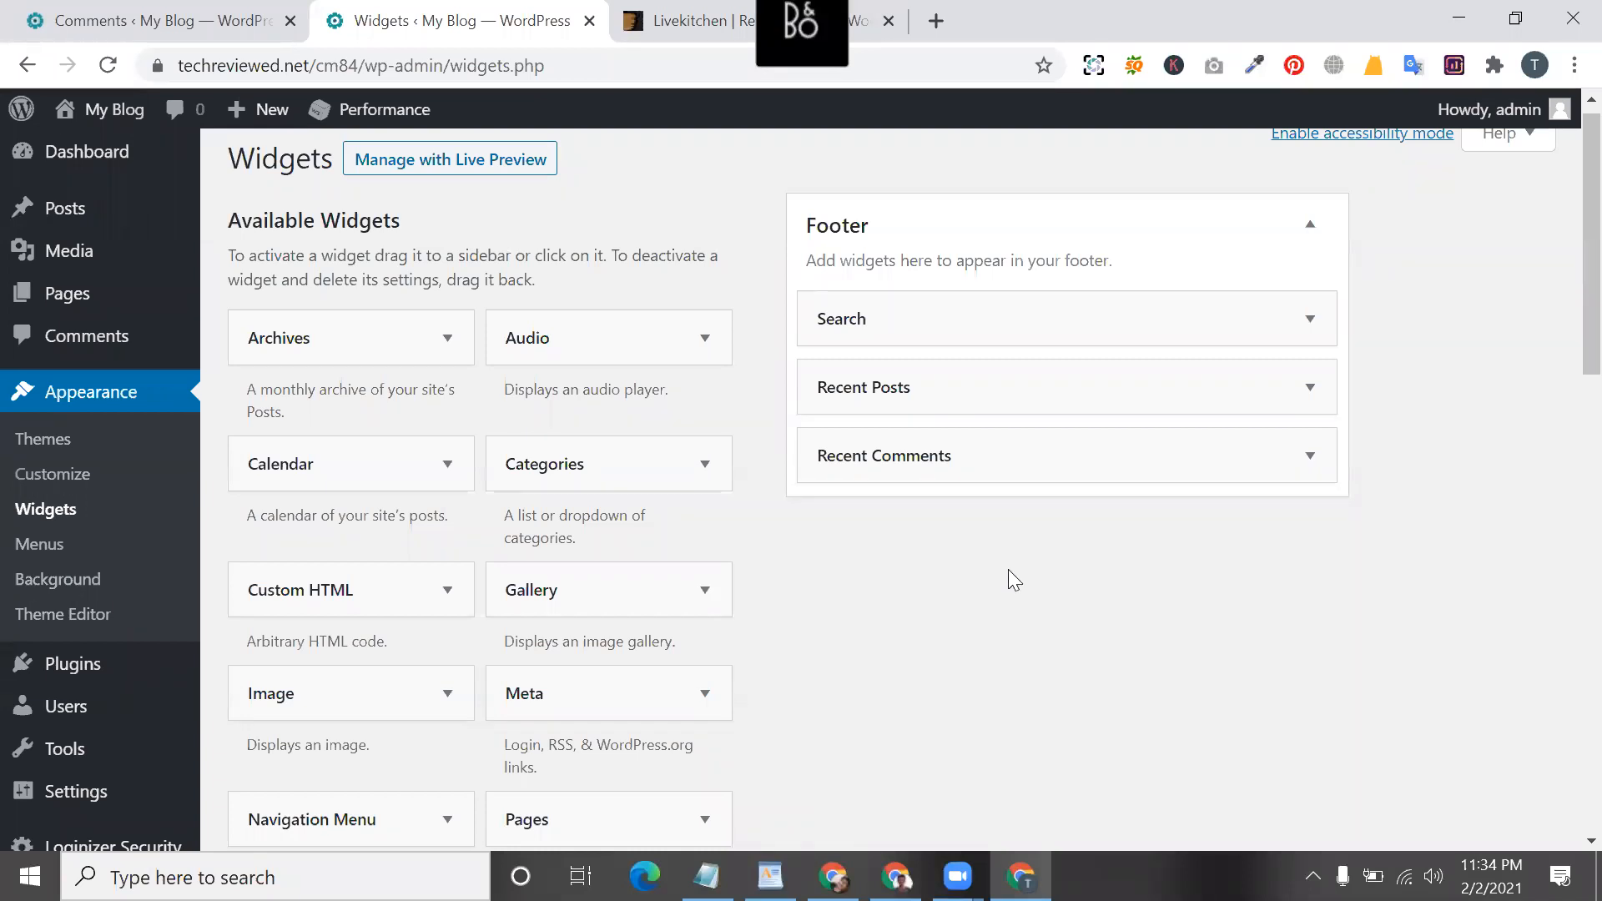
scroll(881, 562, down, 2)
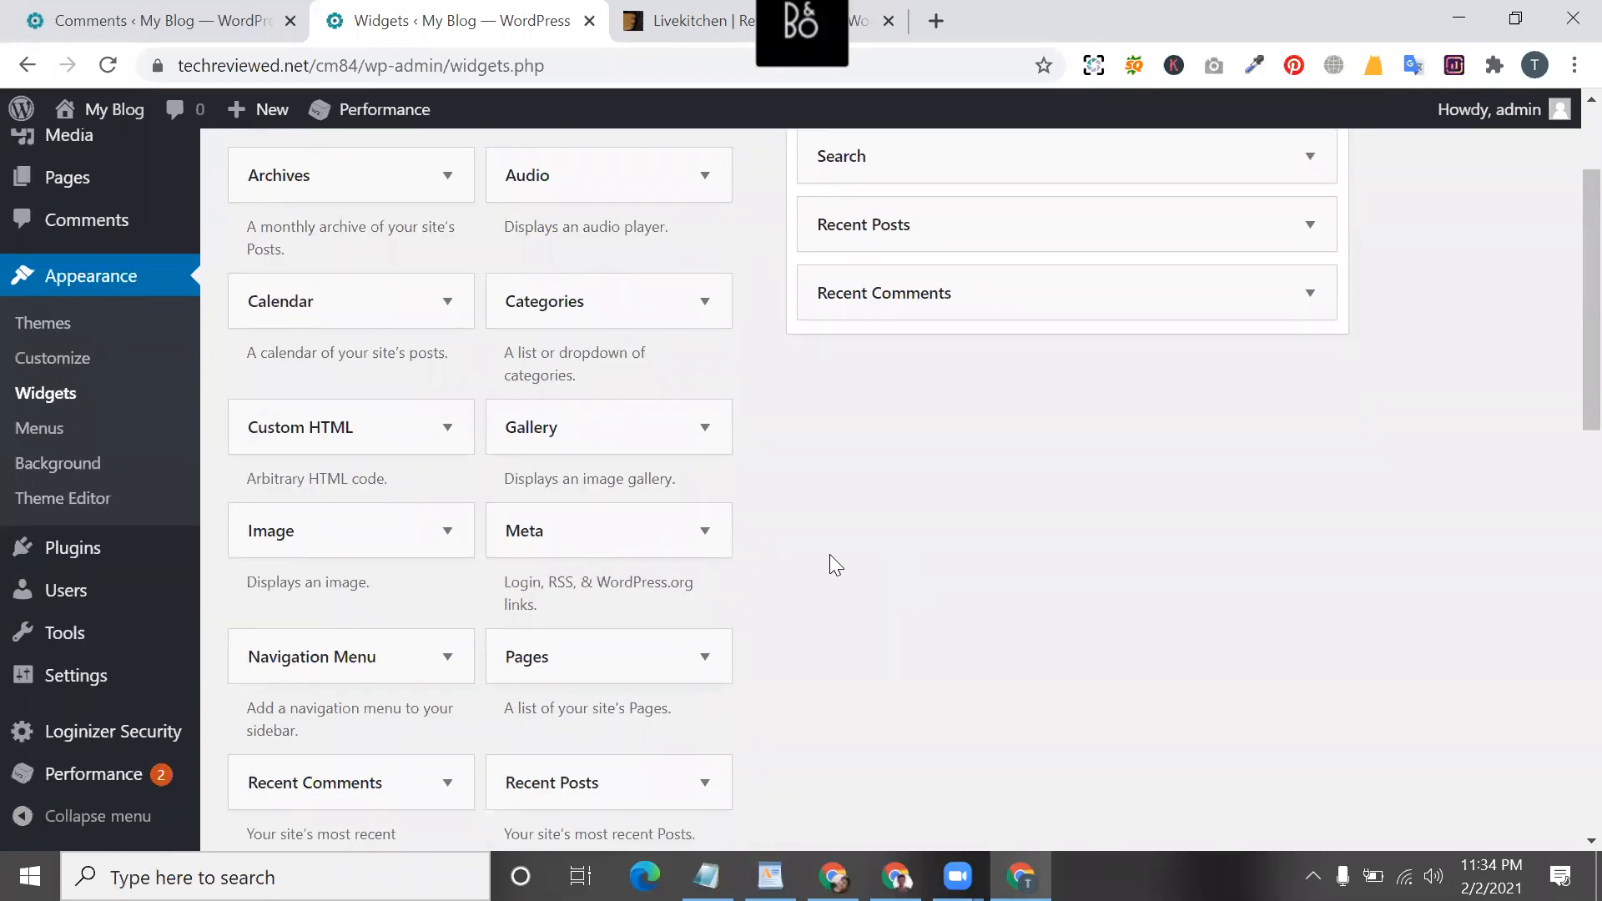
- Open the Menus page, view the live blog from the Comments tab, and return to examine the menu creation form
click(47, 441)
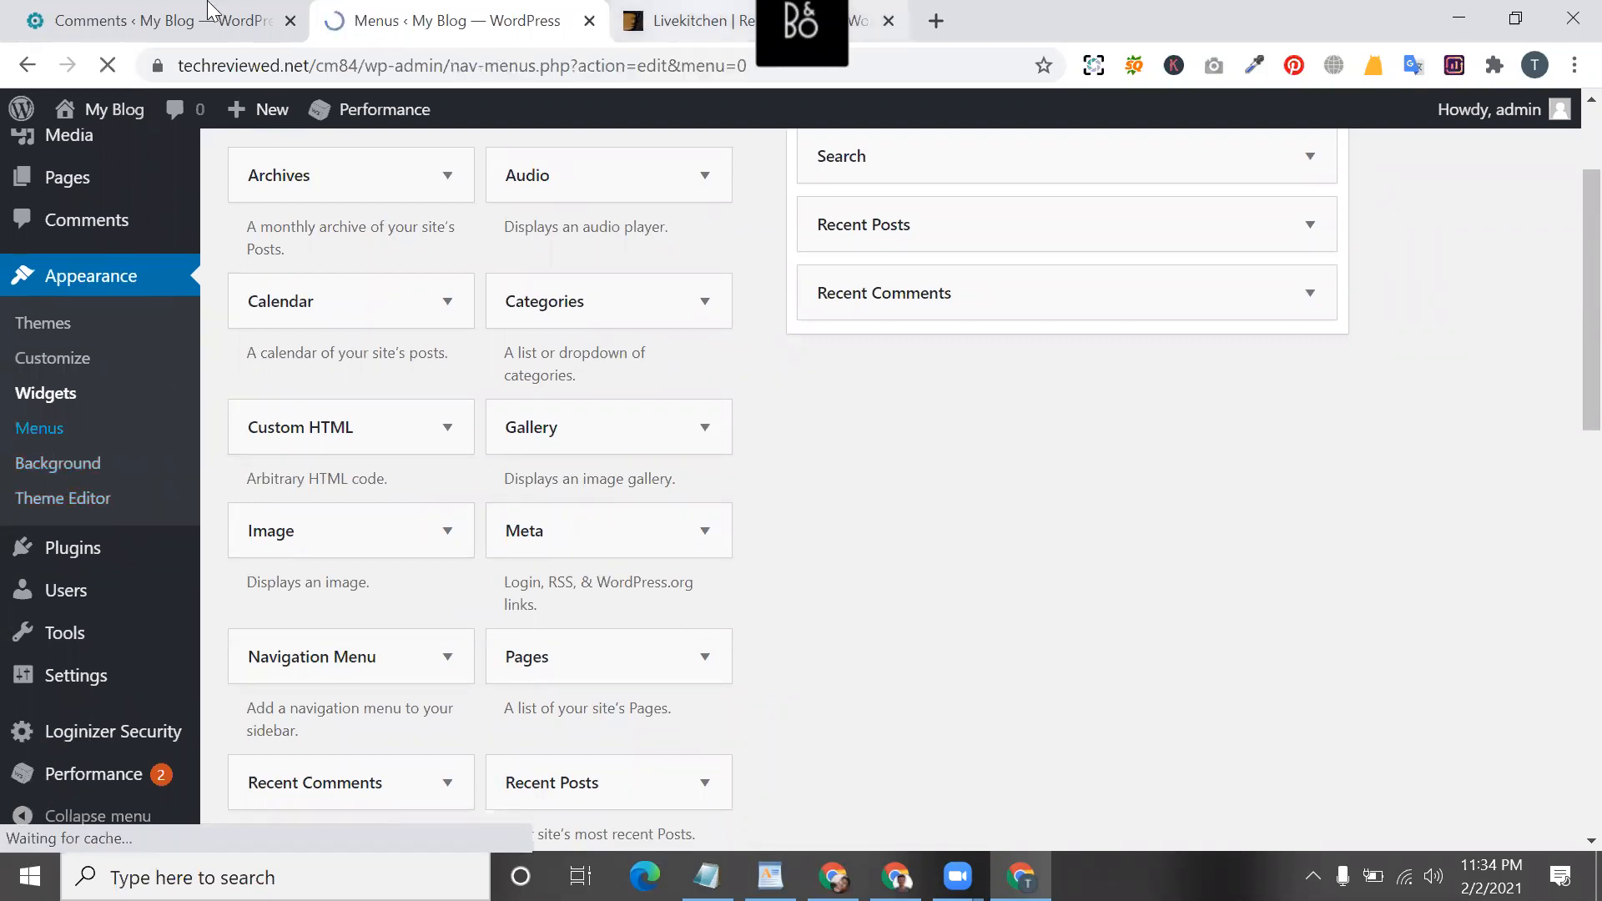
click(167, 15)
mouse_move(125, 117)
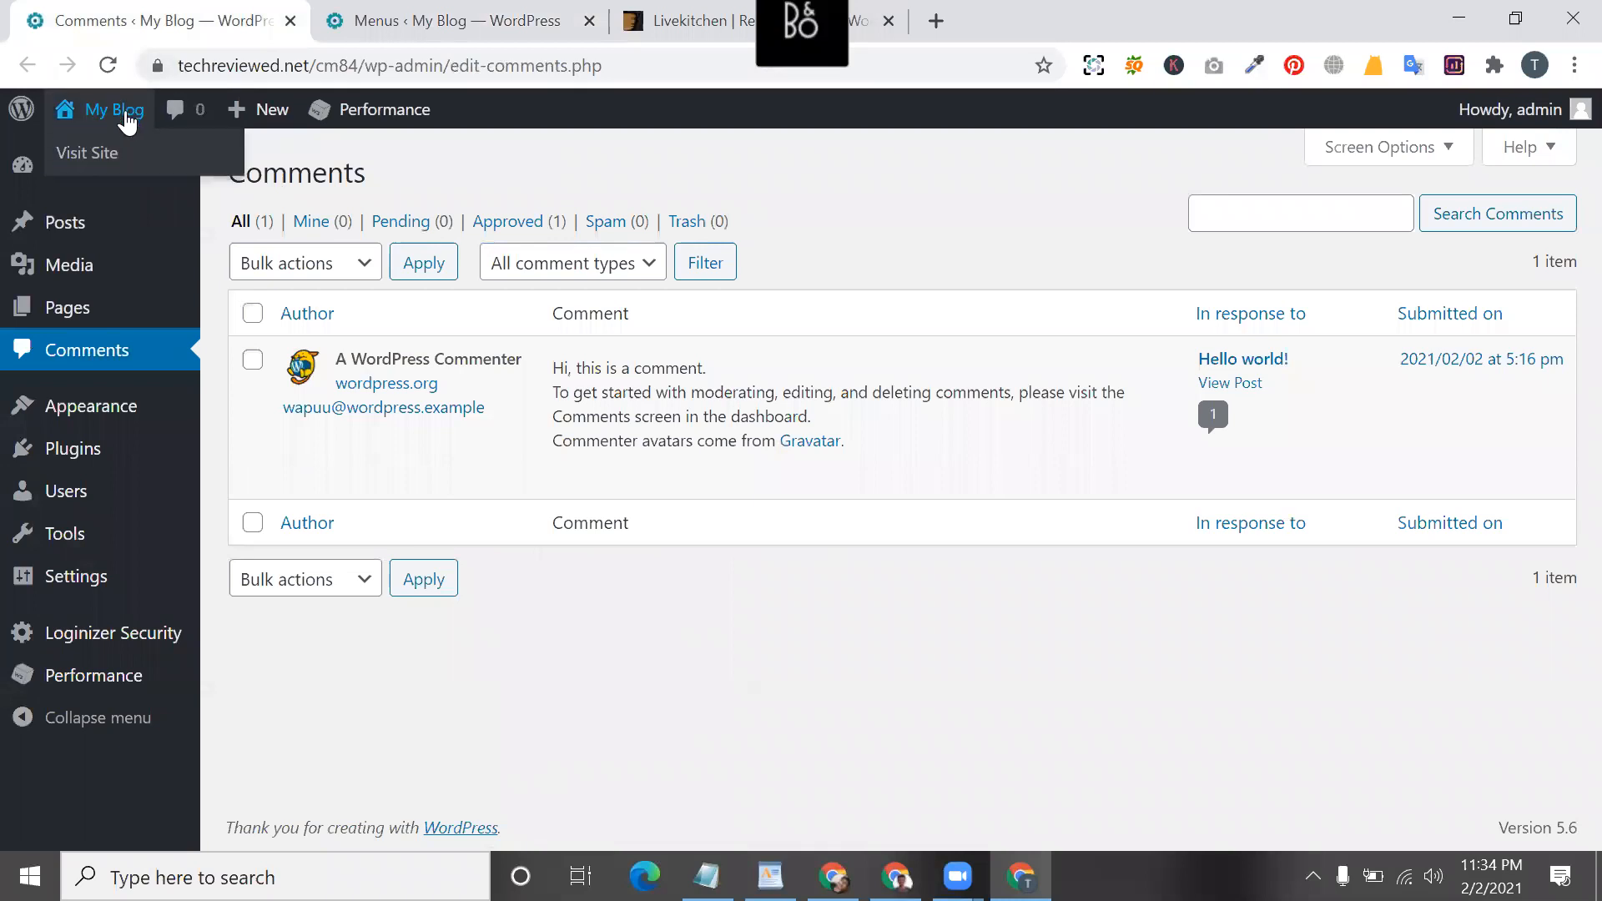
click(109, 158)
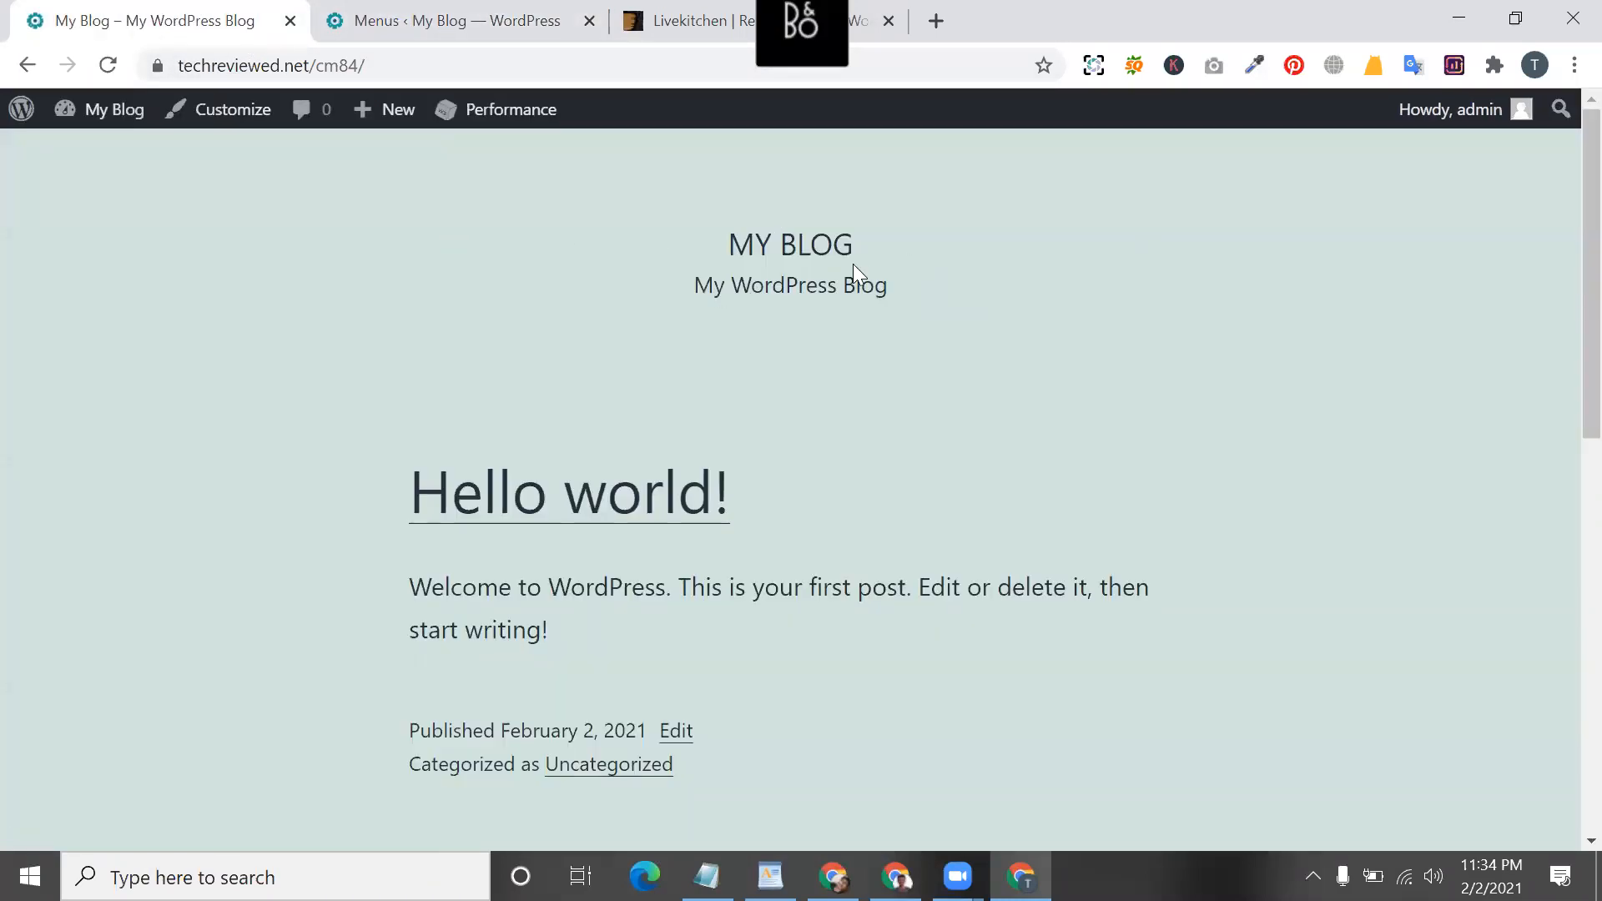
click(538, 26)
scroll(524, 562, down, 2)
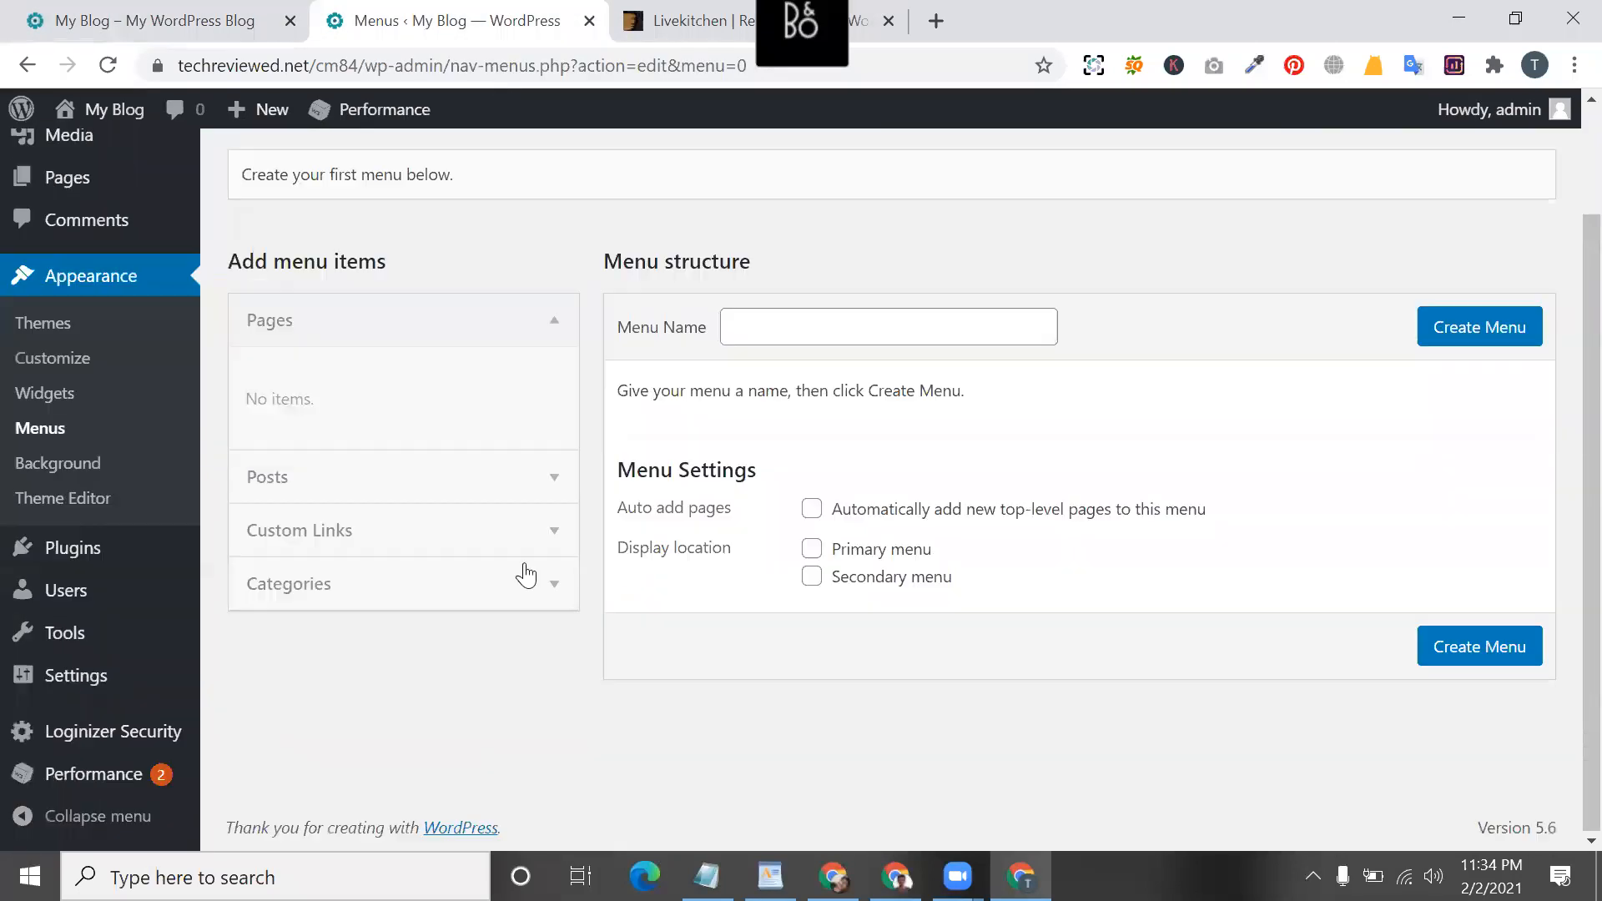
- Examine the custom link and page items for the menu, and open the background customizer and leave it without saving
click(449, 548)
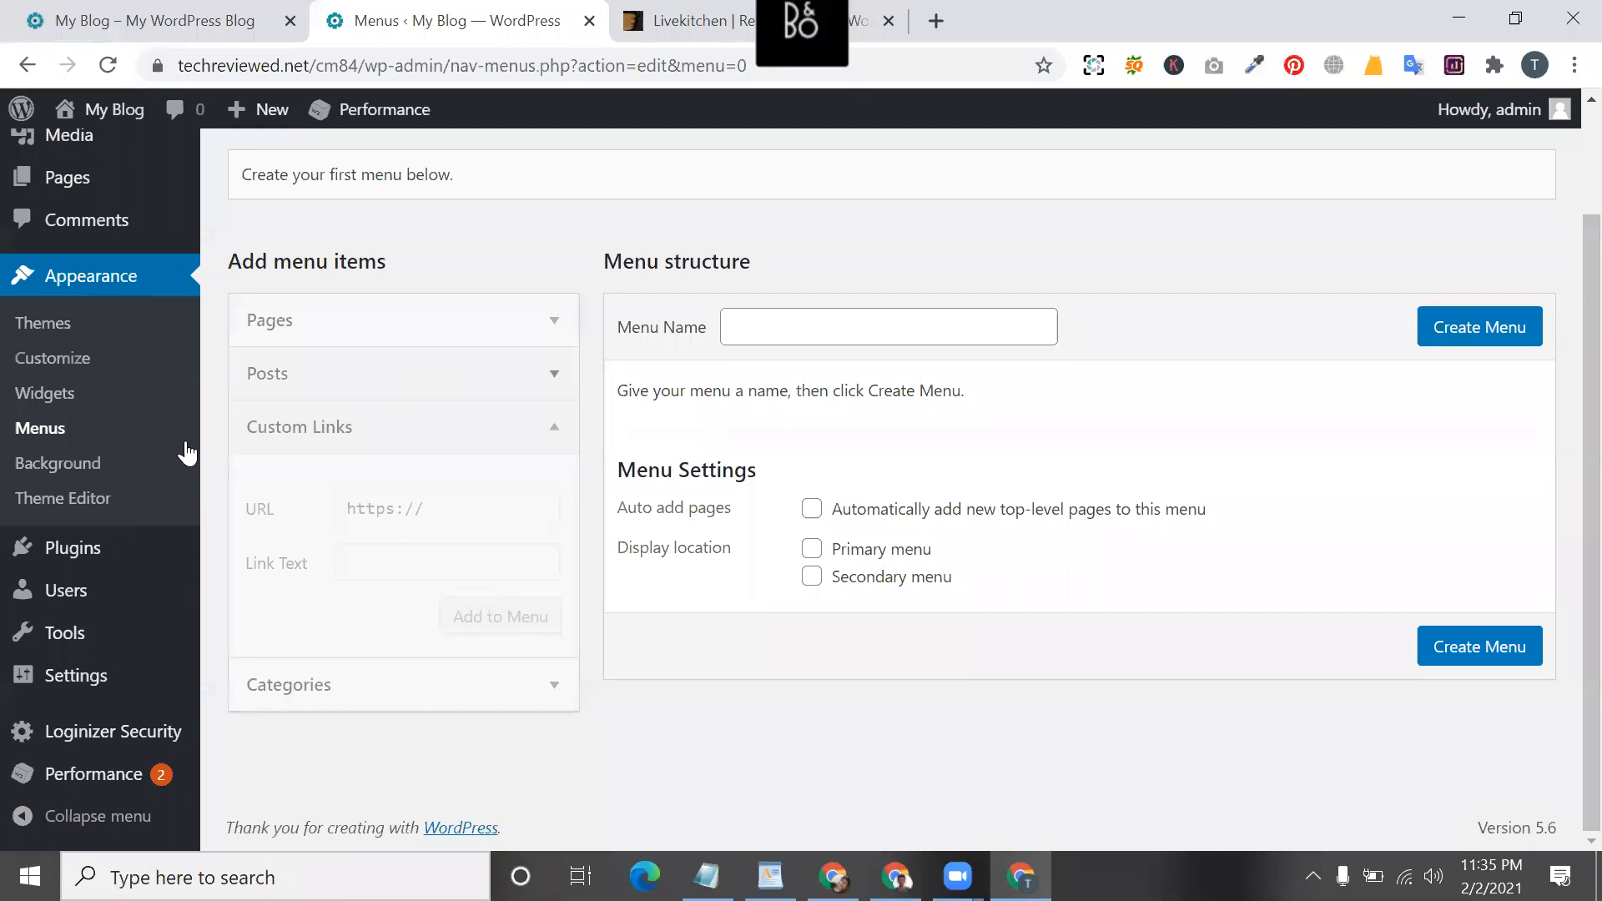
click(516, 316)
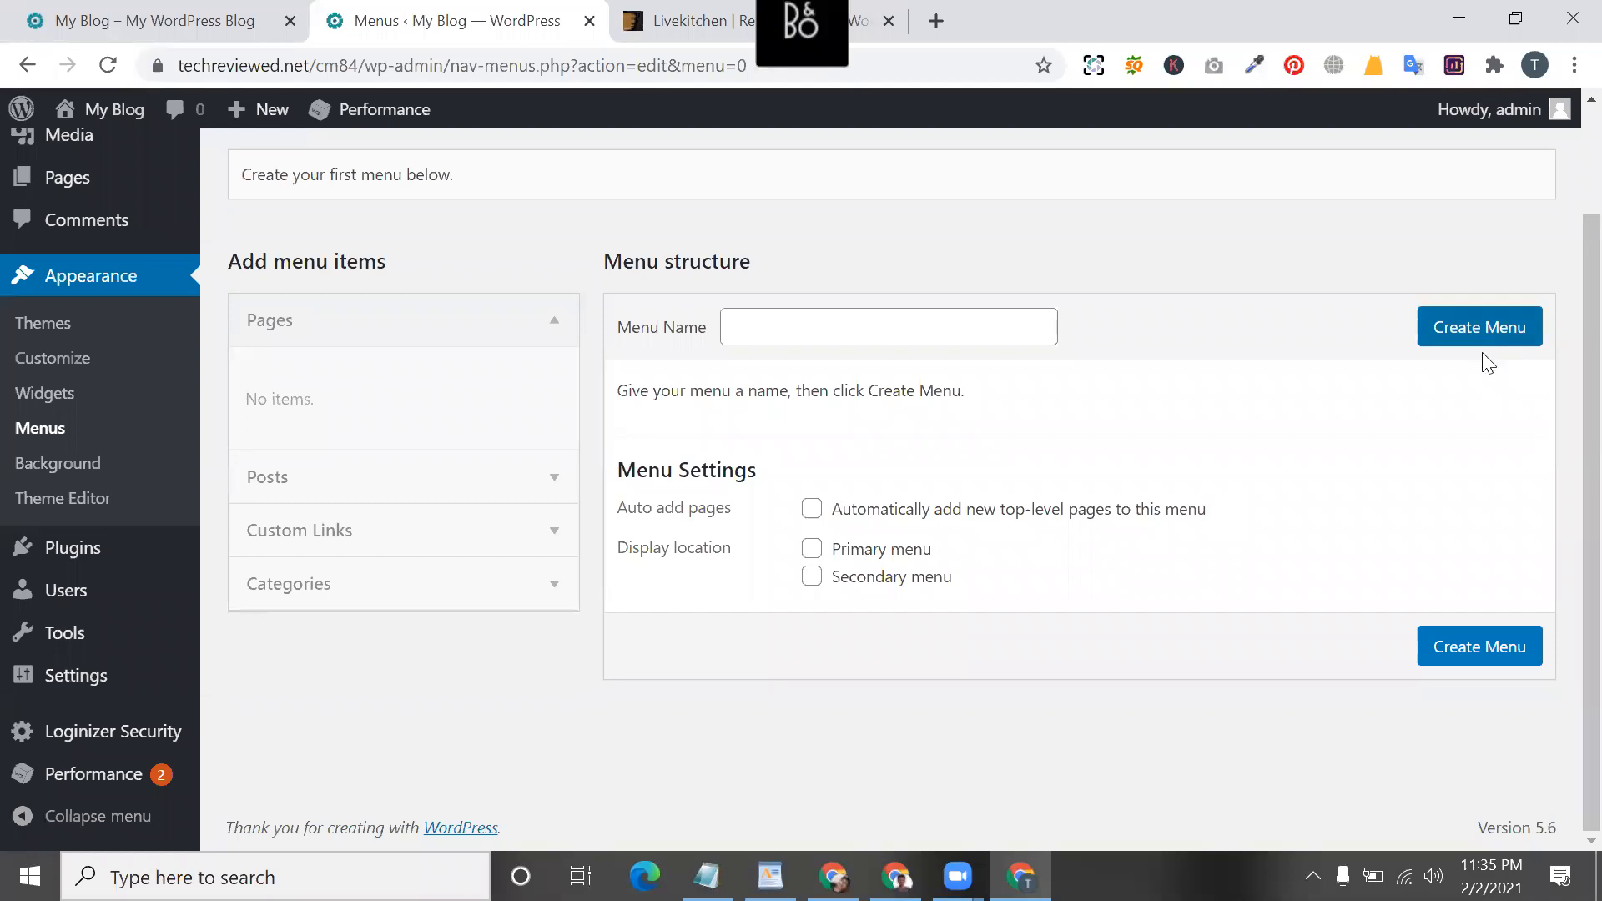
click(81, 480)
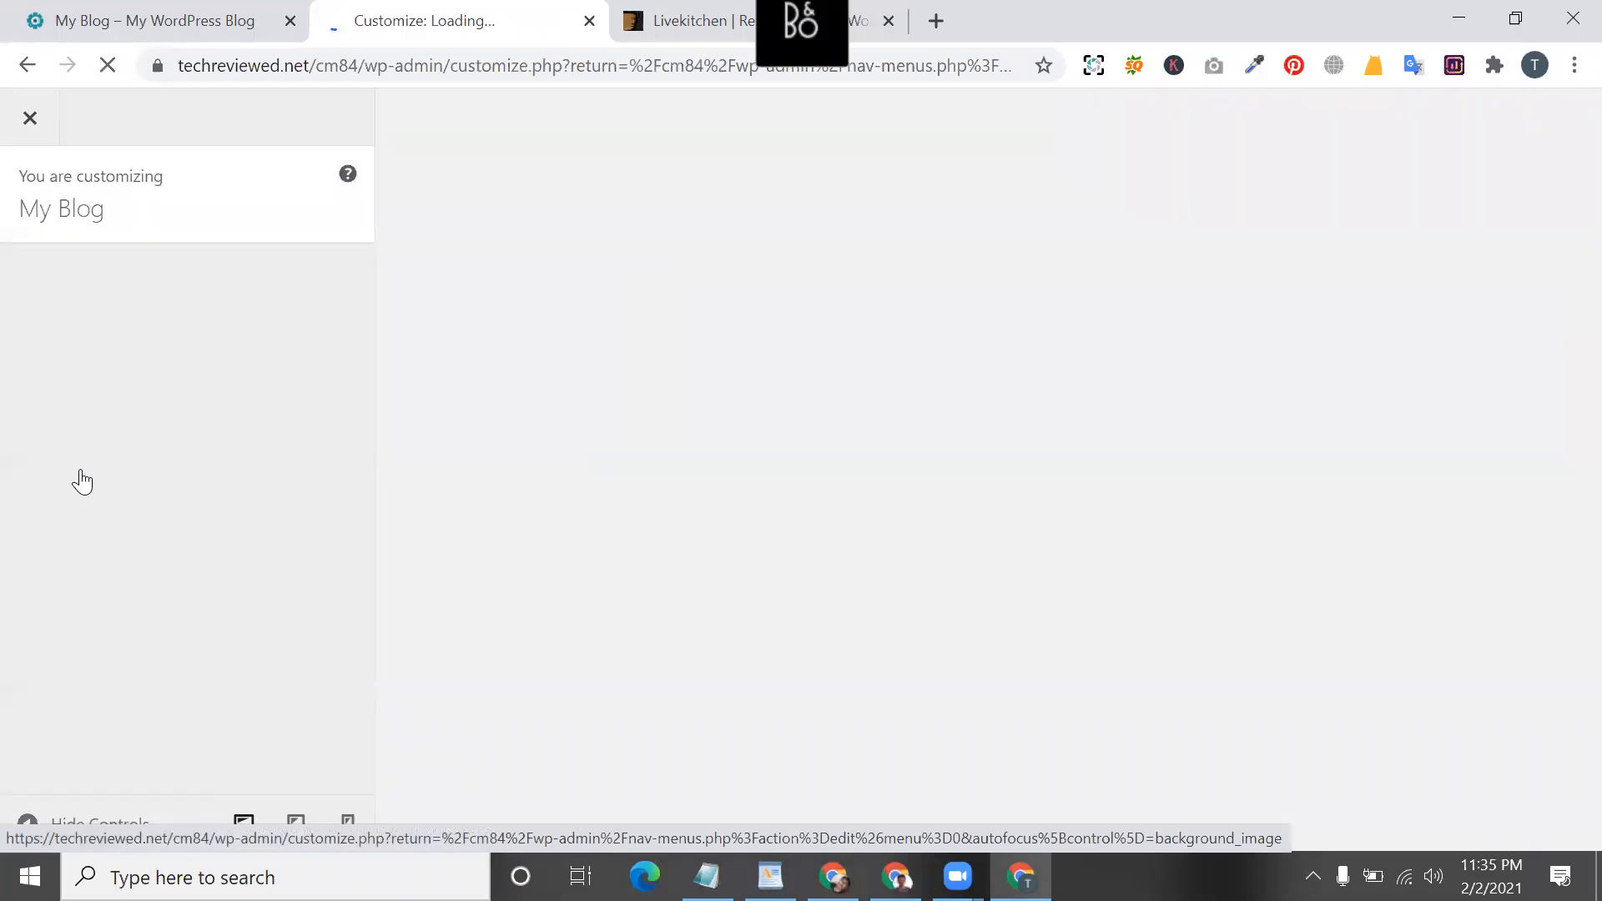
click(34, 124)
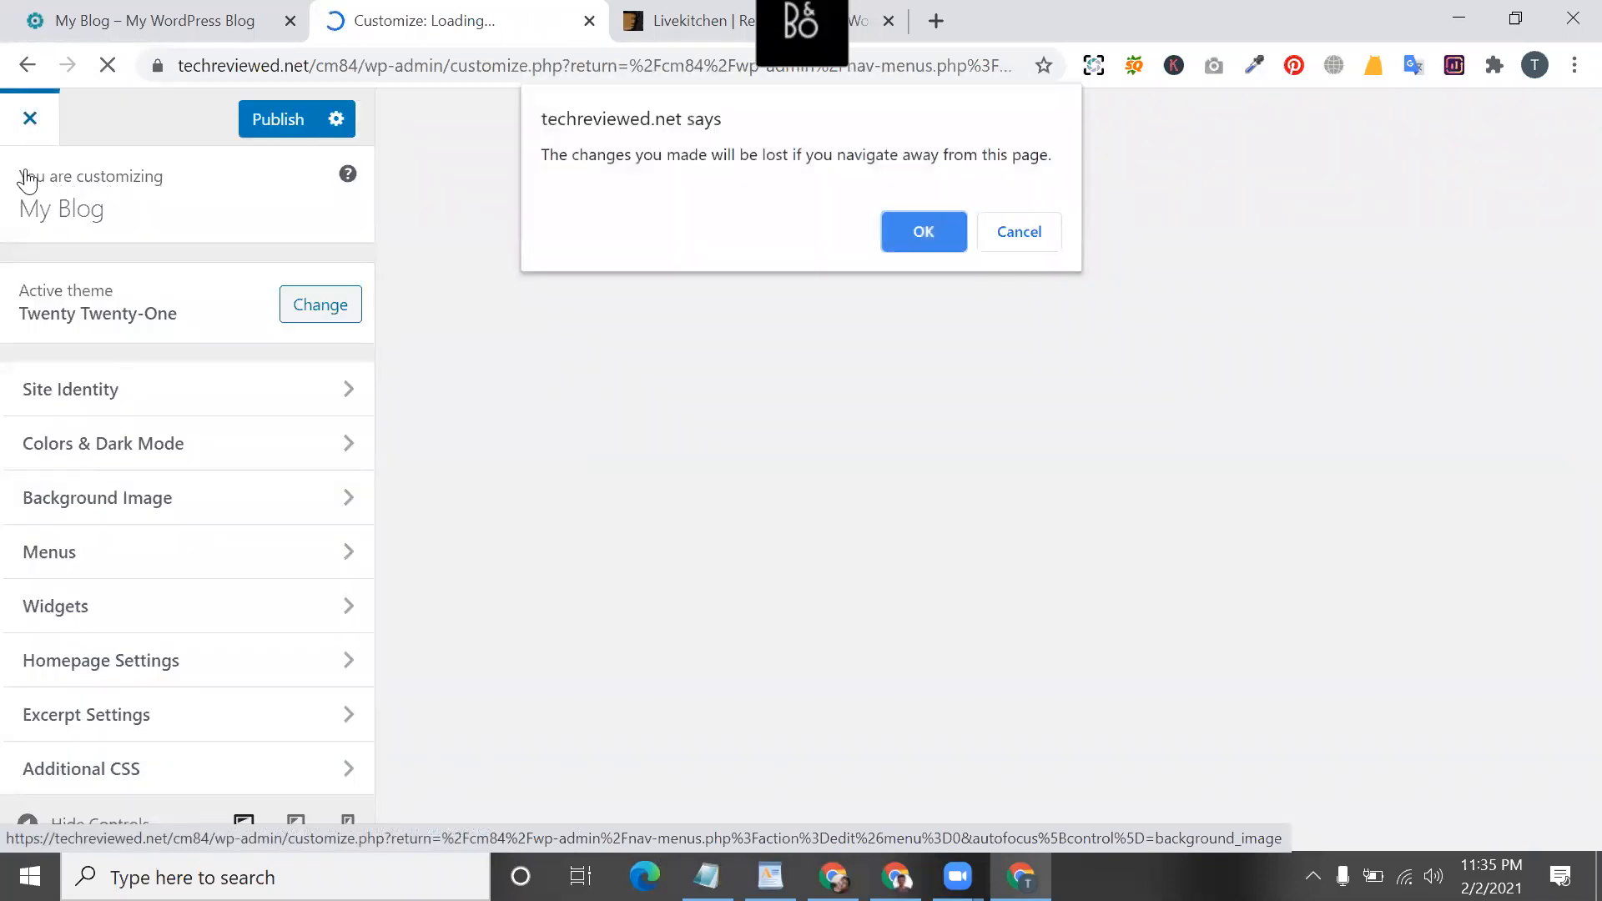
click(941, 253)
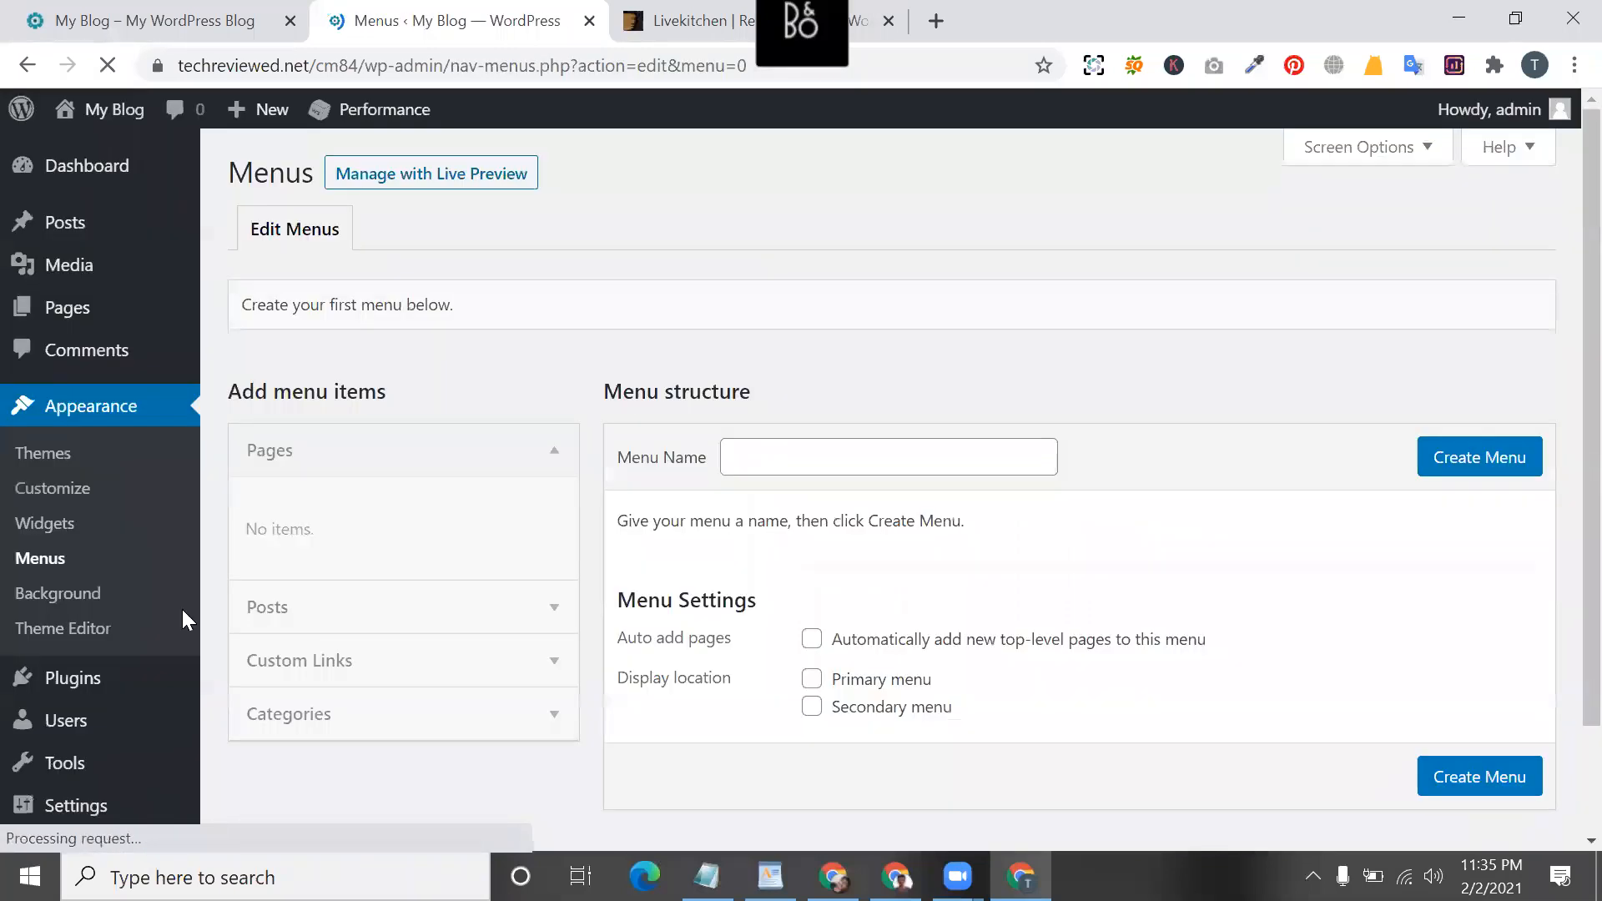
- View the installed plugins list and the Akismet code in the plugin editor, accepting the warning about direct edits
scroll(100, 645, down, 2)
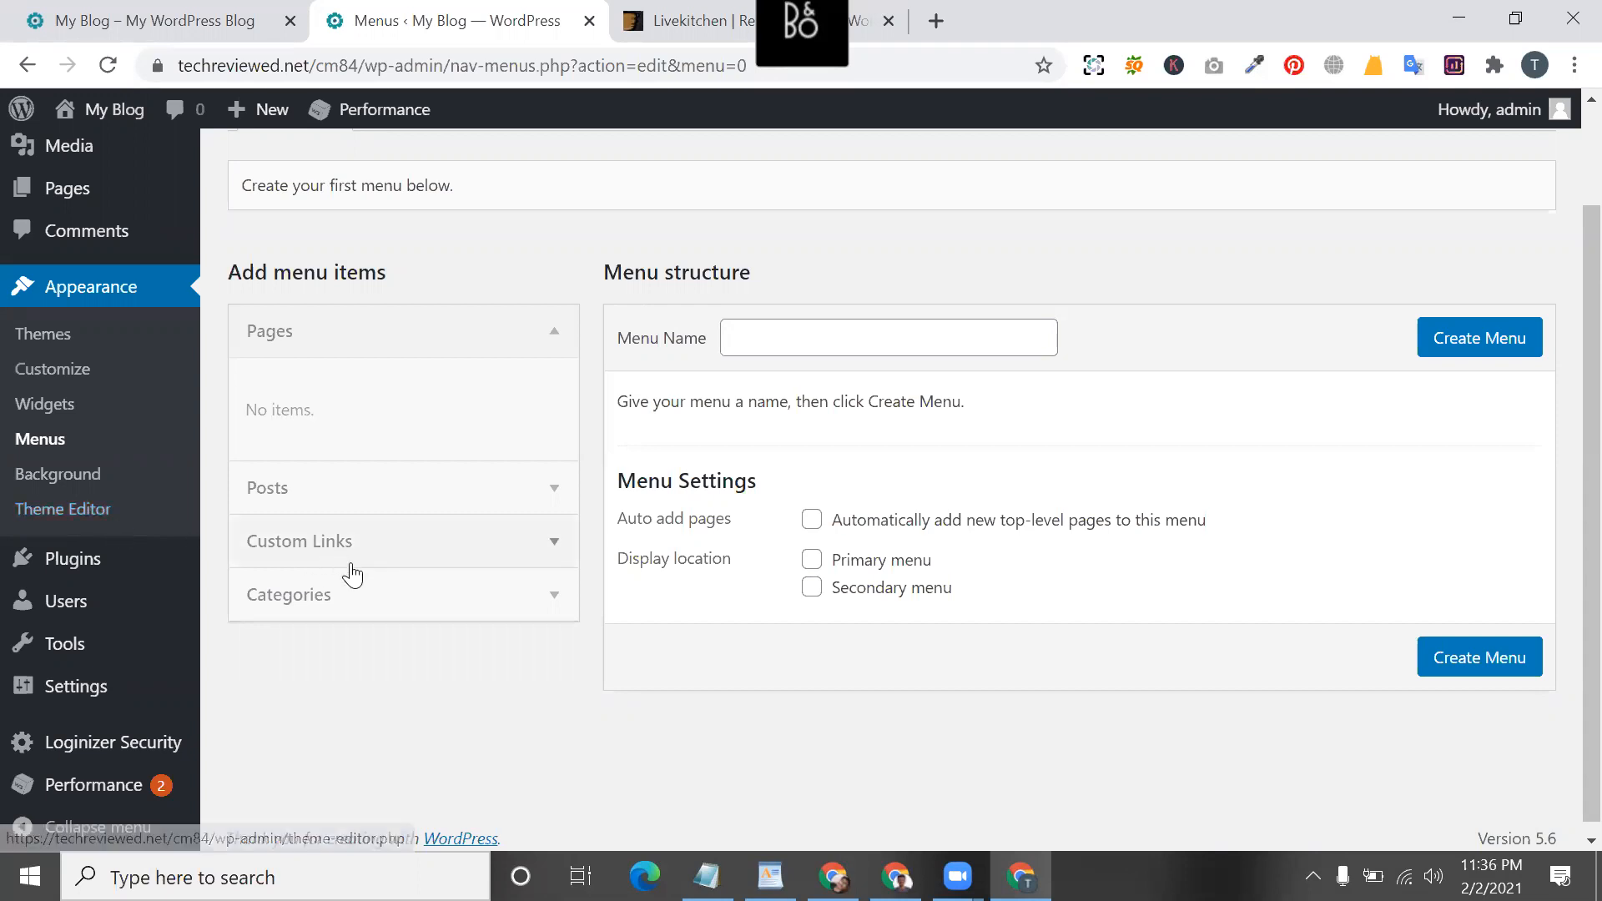
mouse_move(100, 562)
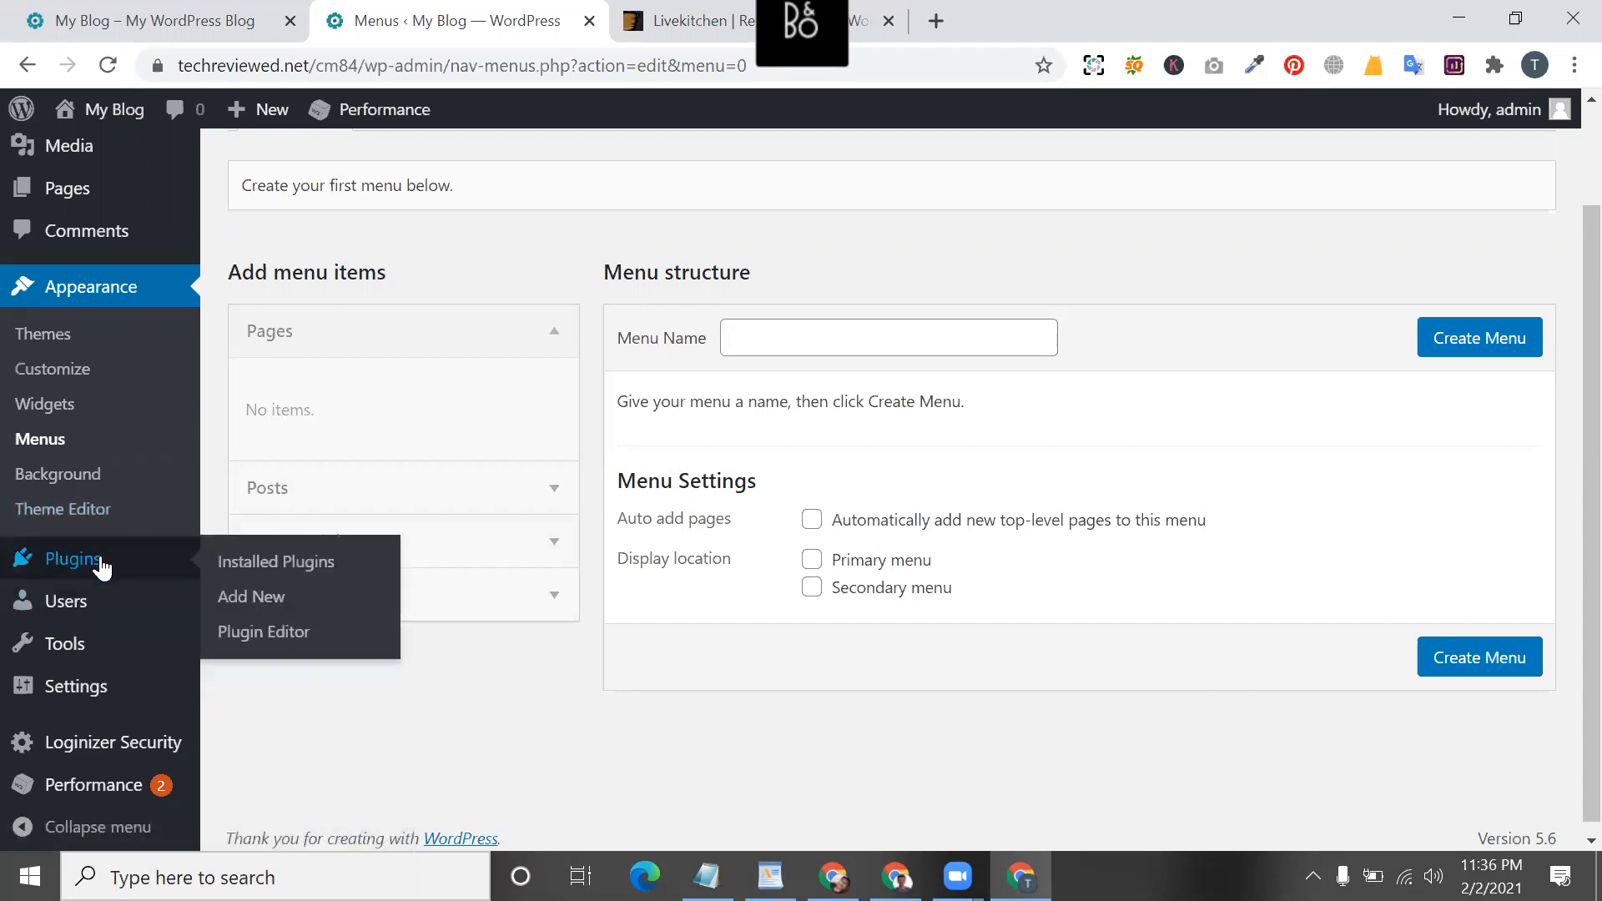
scroll(120, 569, up, 4)
scroll(119, 570, down, 4)
scroll(118, 569, up, 3)
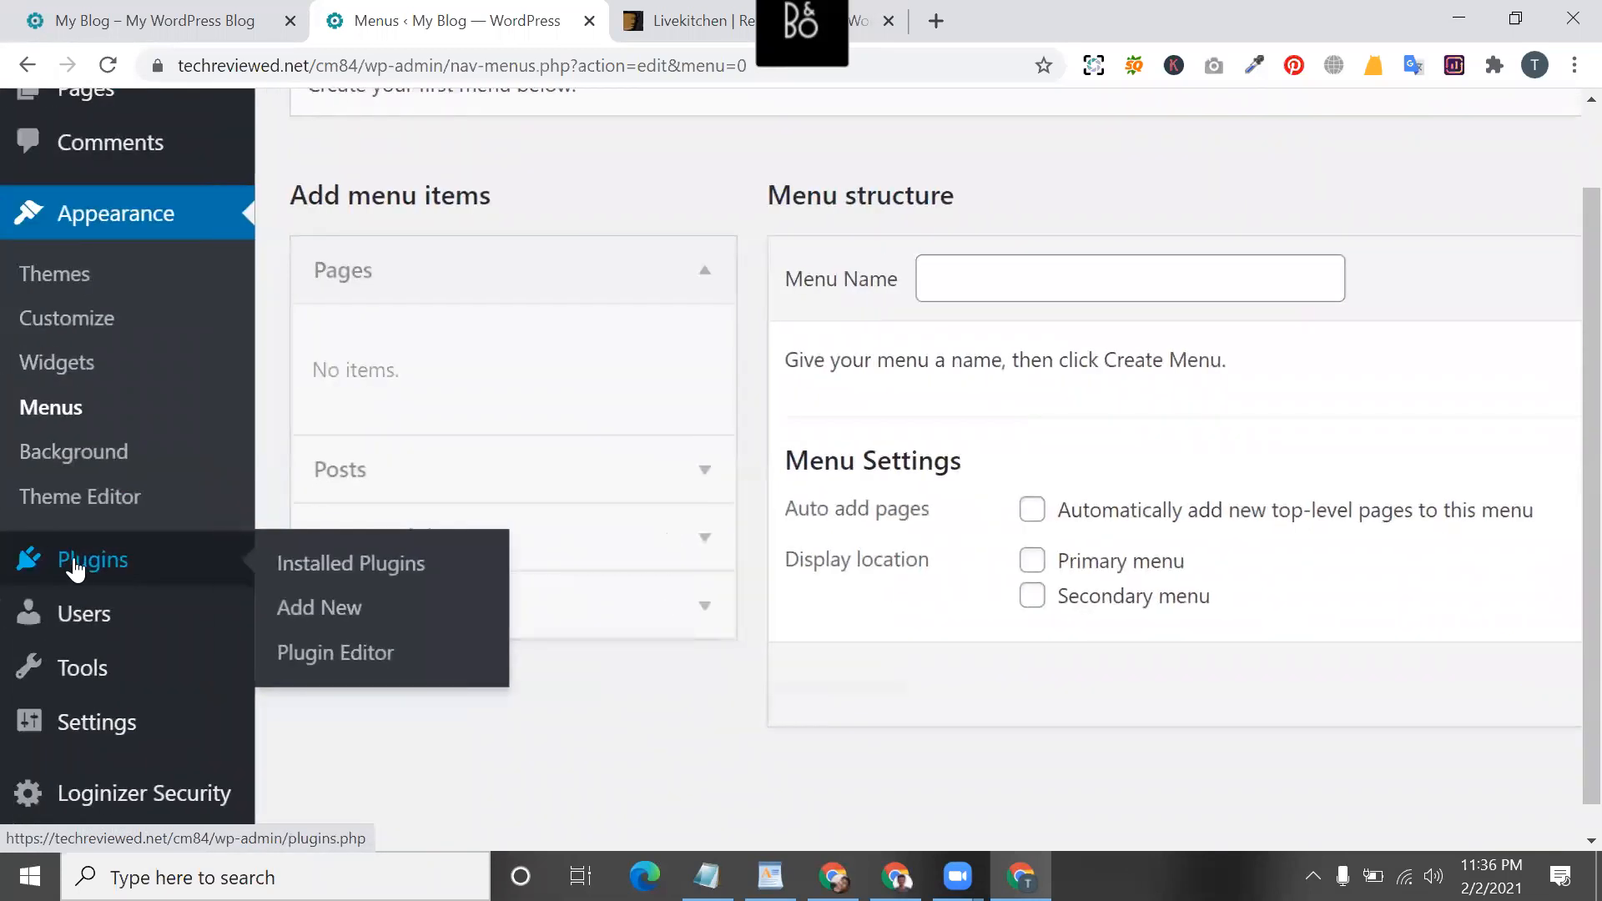
click(364, 567)
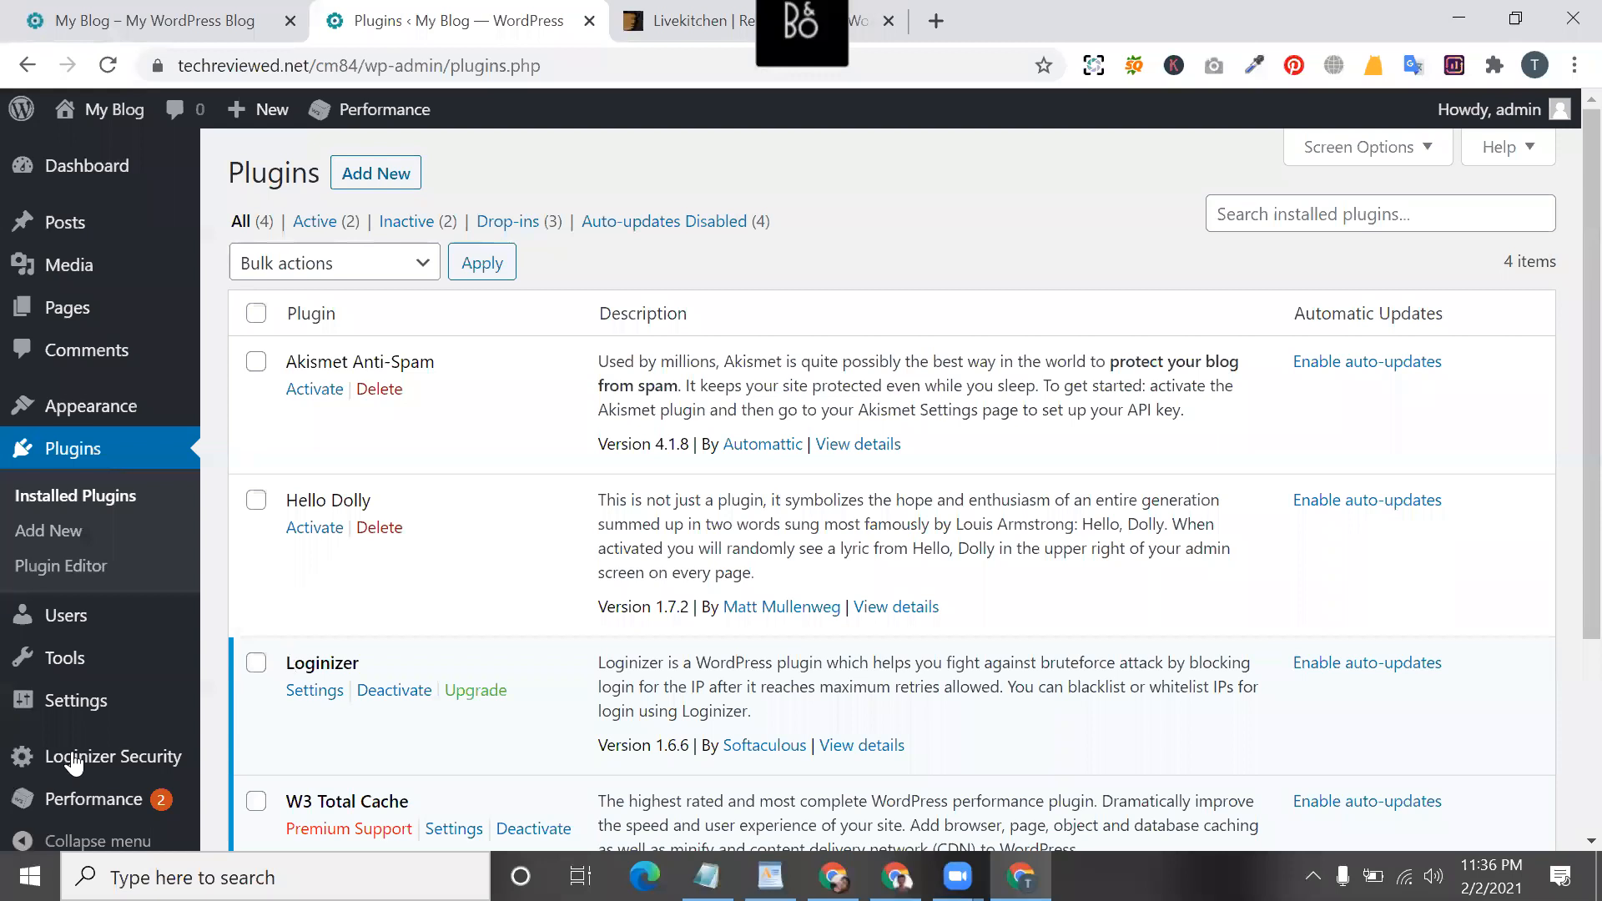
click(83, 565)
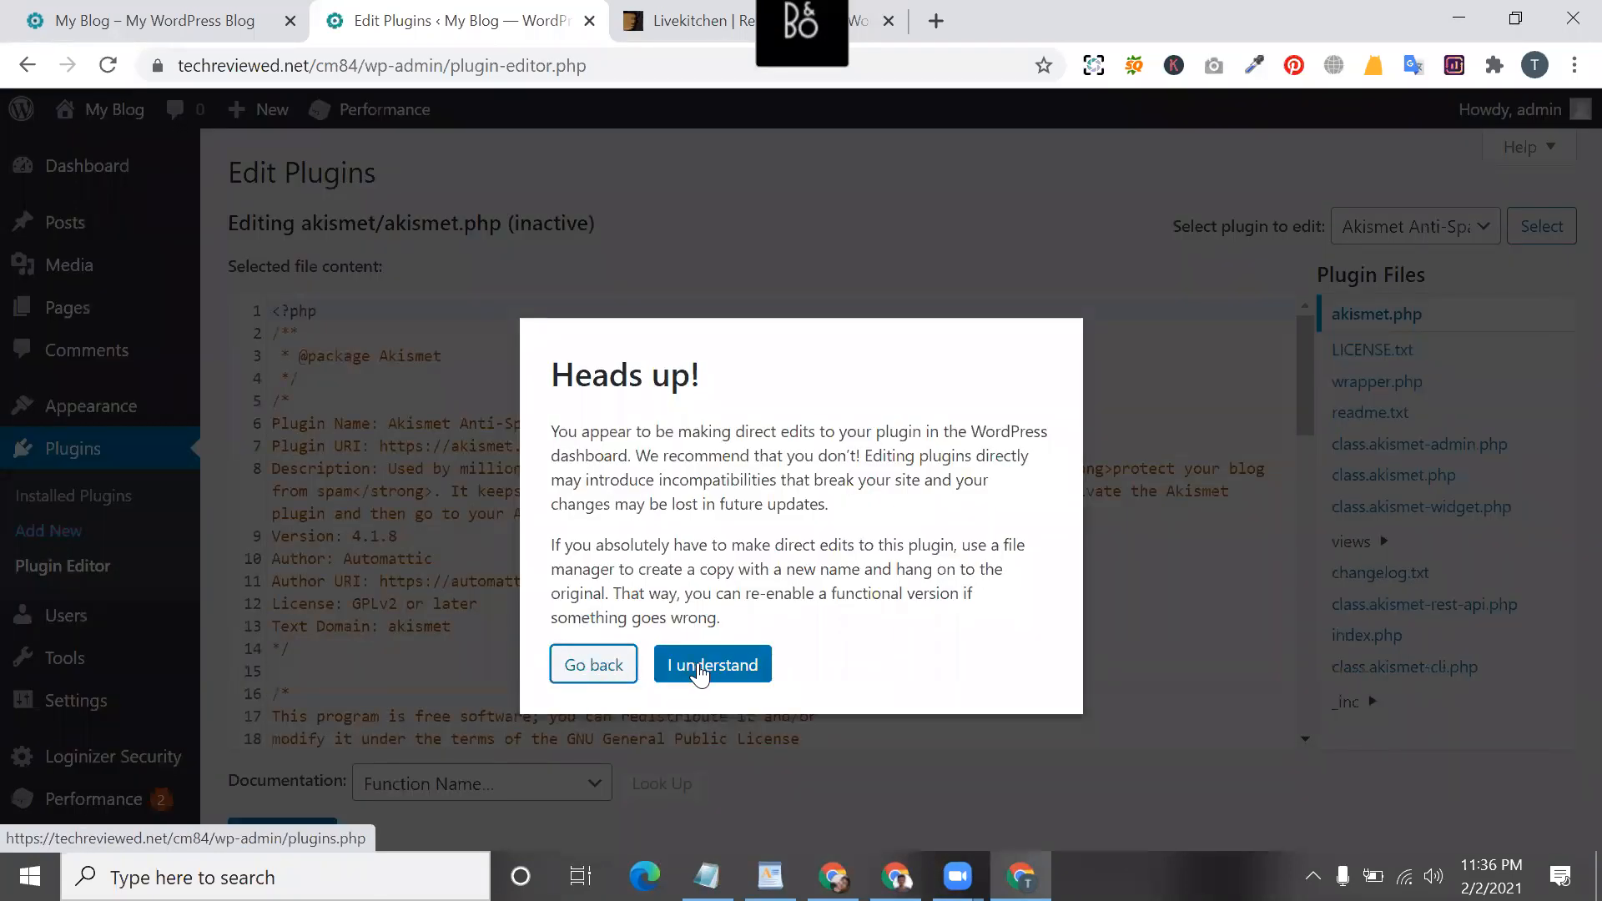
click(700, 668)
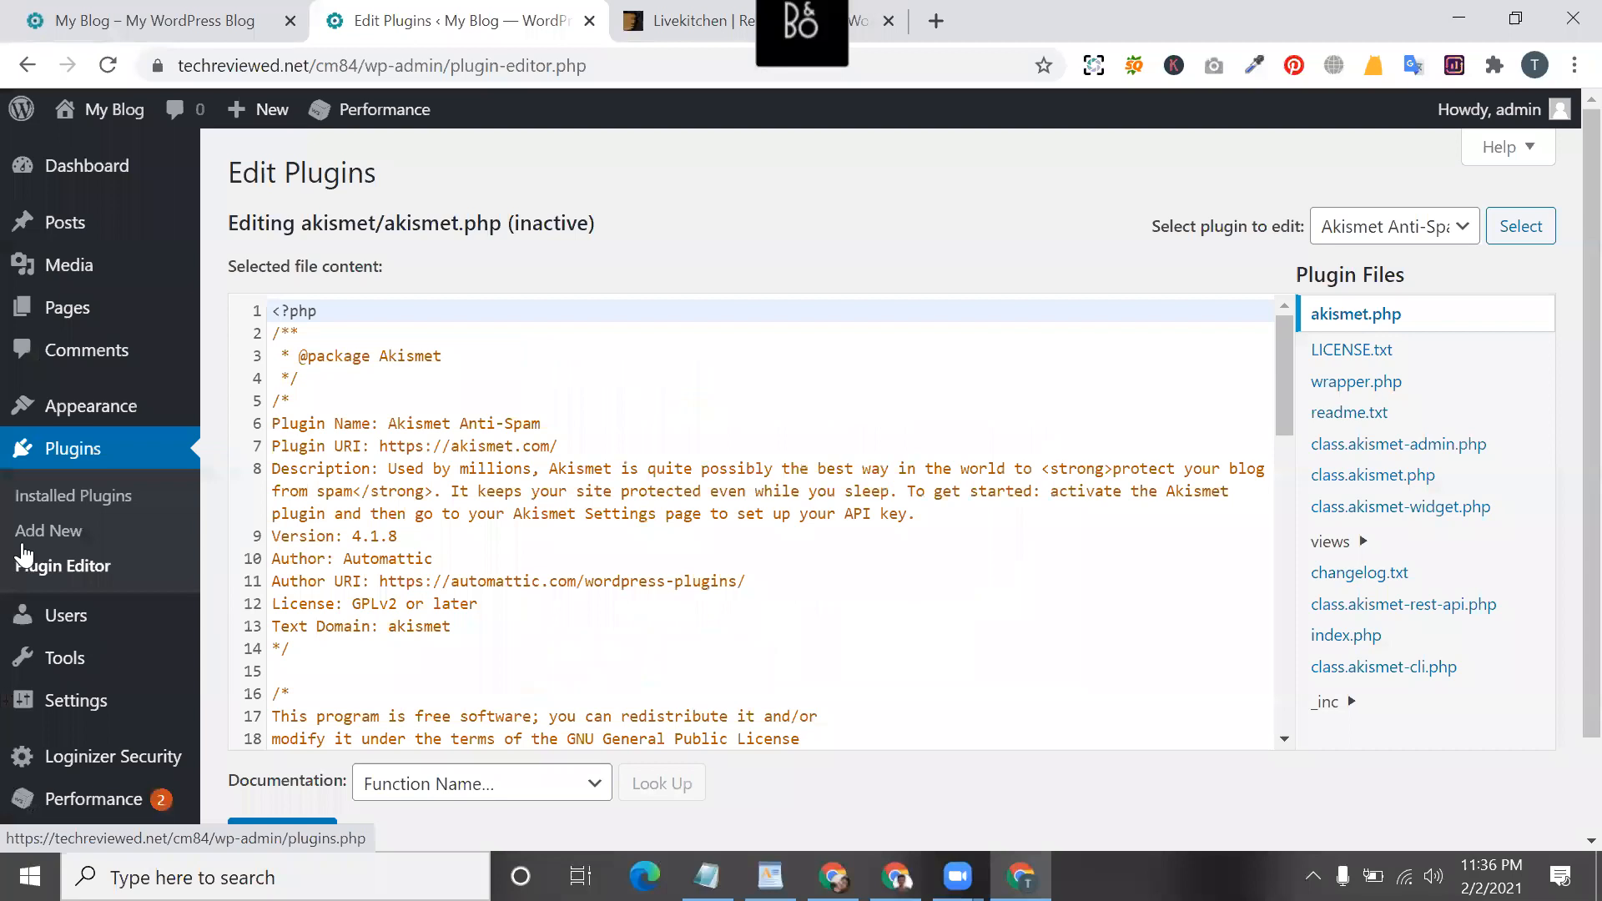
- Open the list of all users on the site
scroll(53, 543, down, 2)
mouse_move(118, 593)
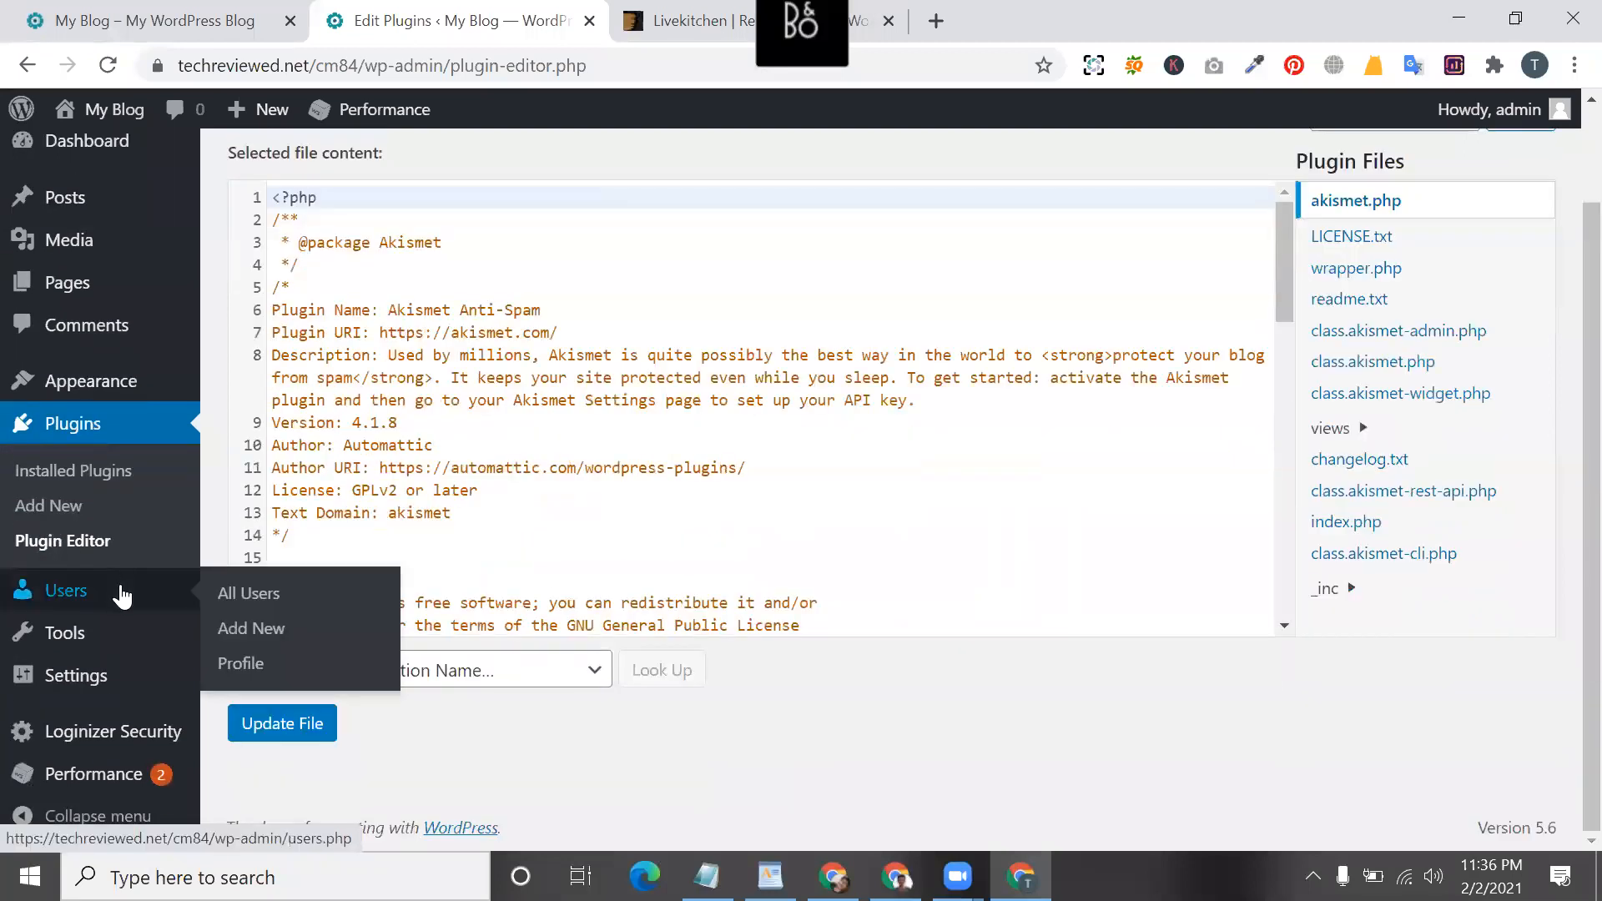
click(251, 601)
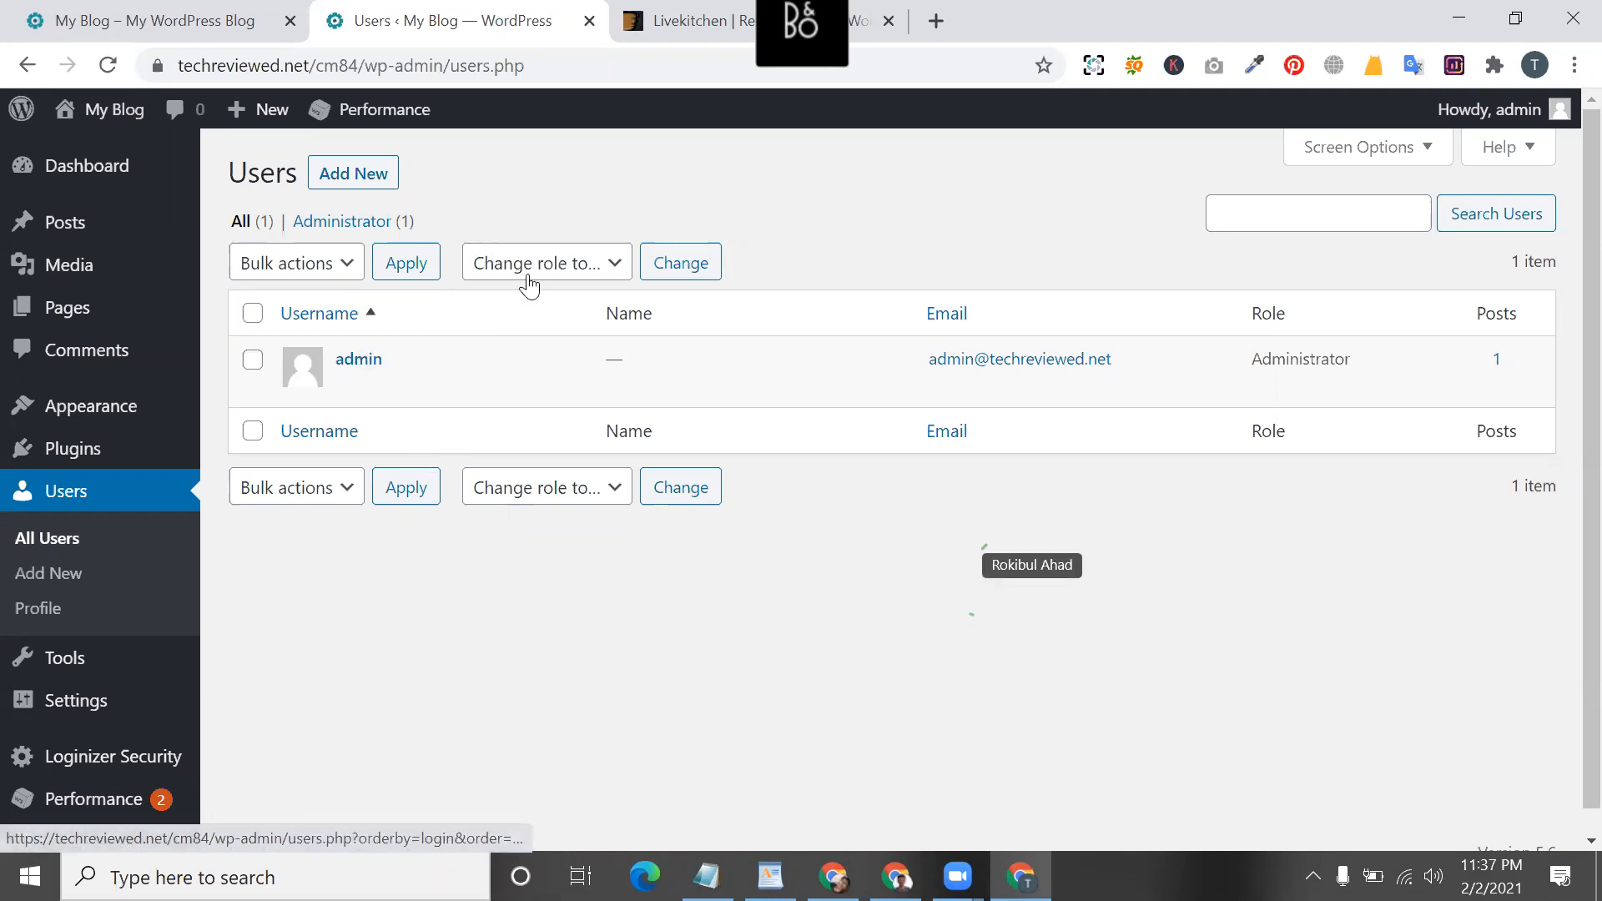
- Show the bulk role change options by selecting Author, Editor and Administrator in turn, without applying any of them
click(539, 266)
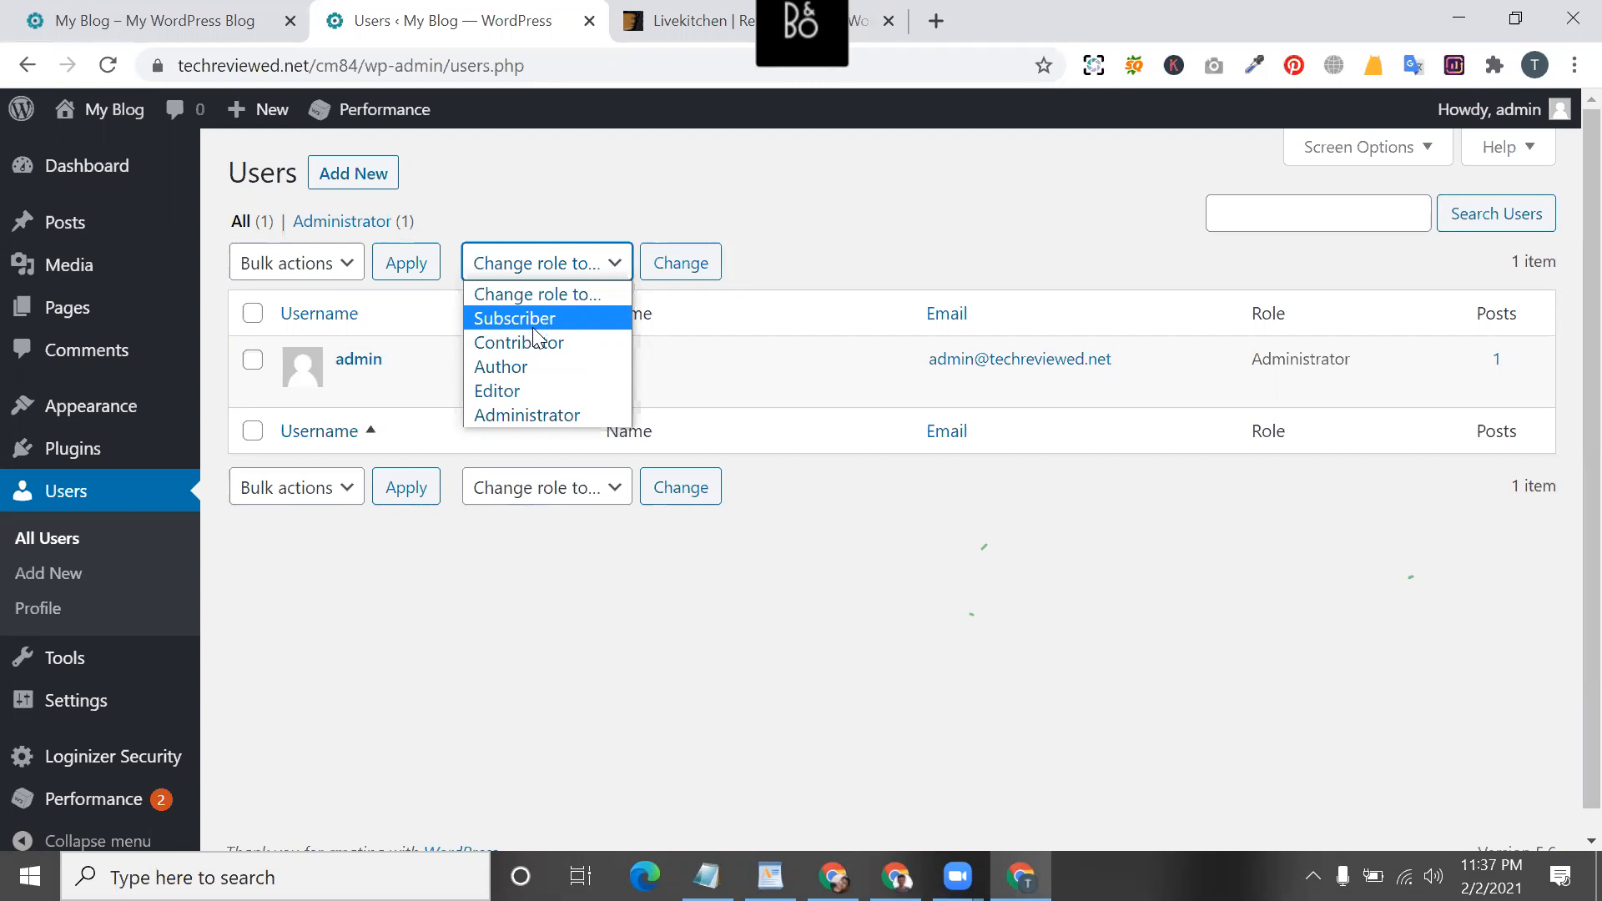
click(521, 368)
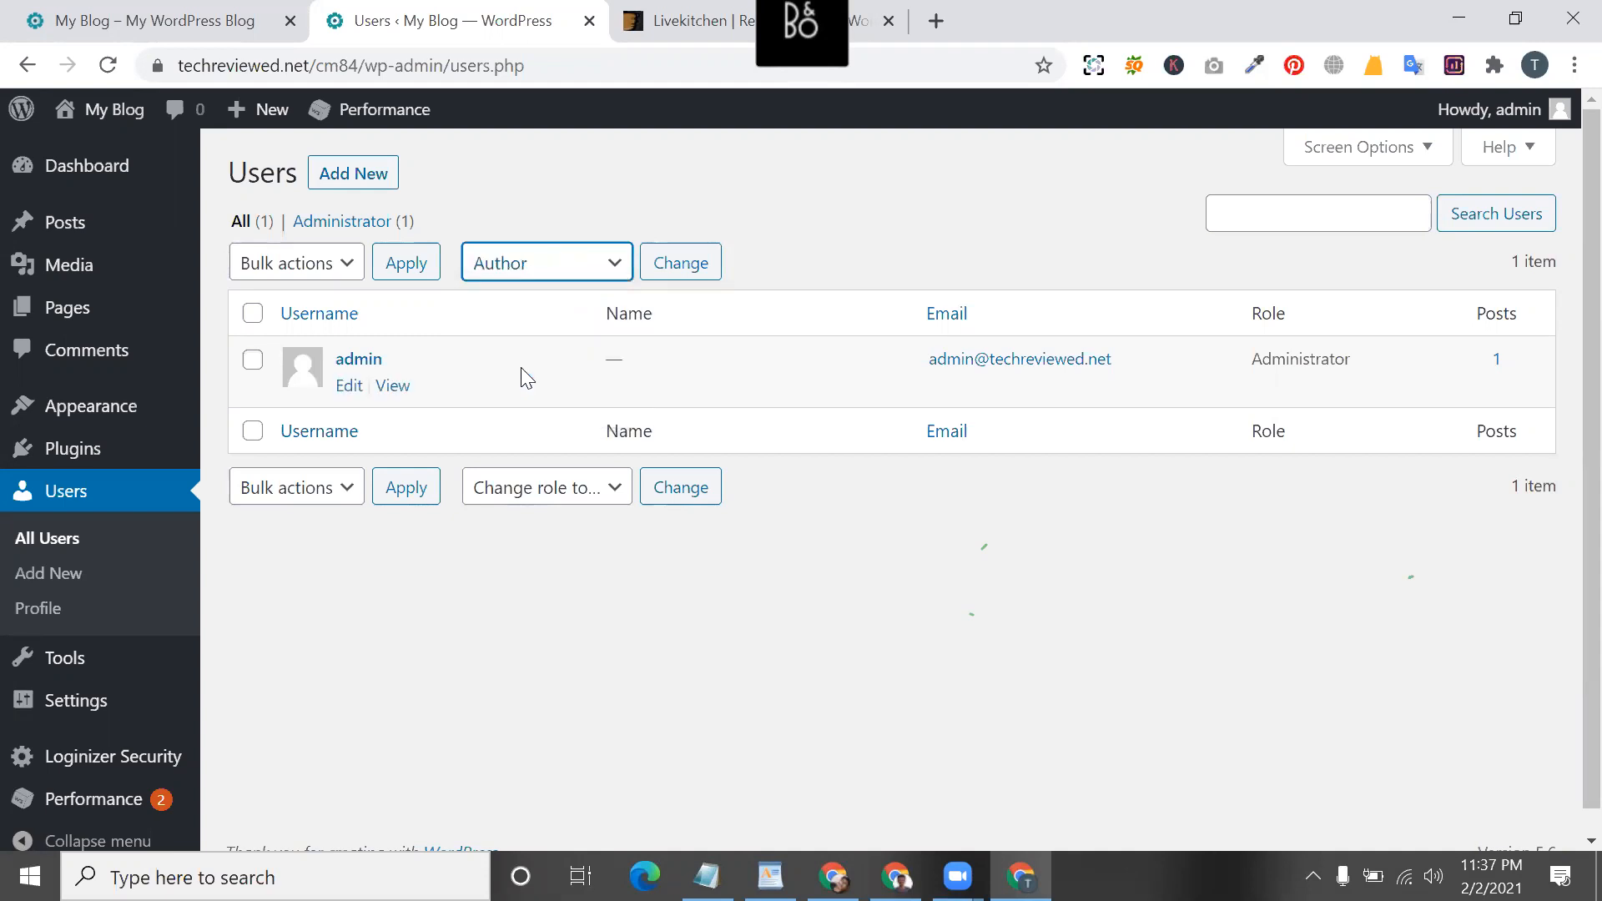
scroll(168, 701, down, 1)
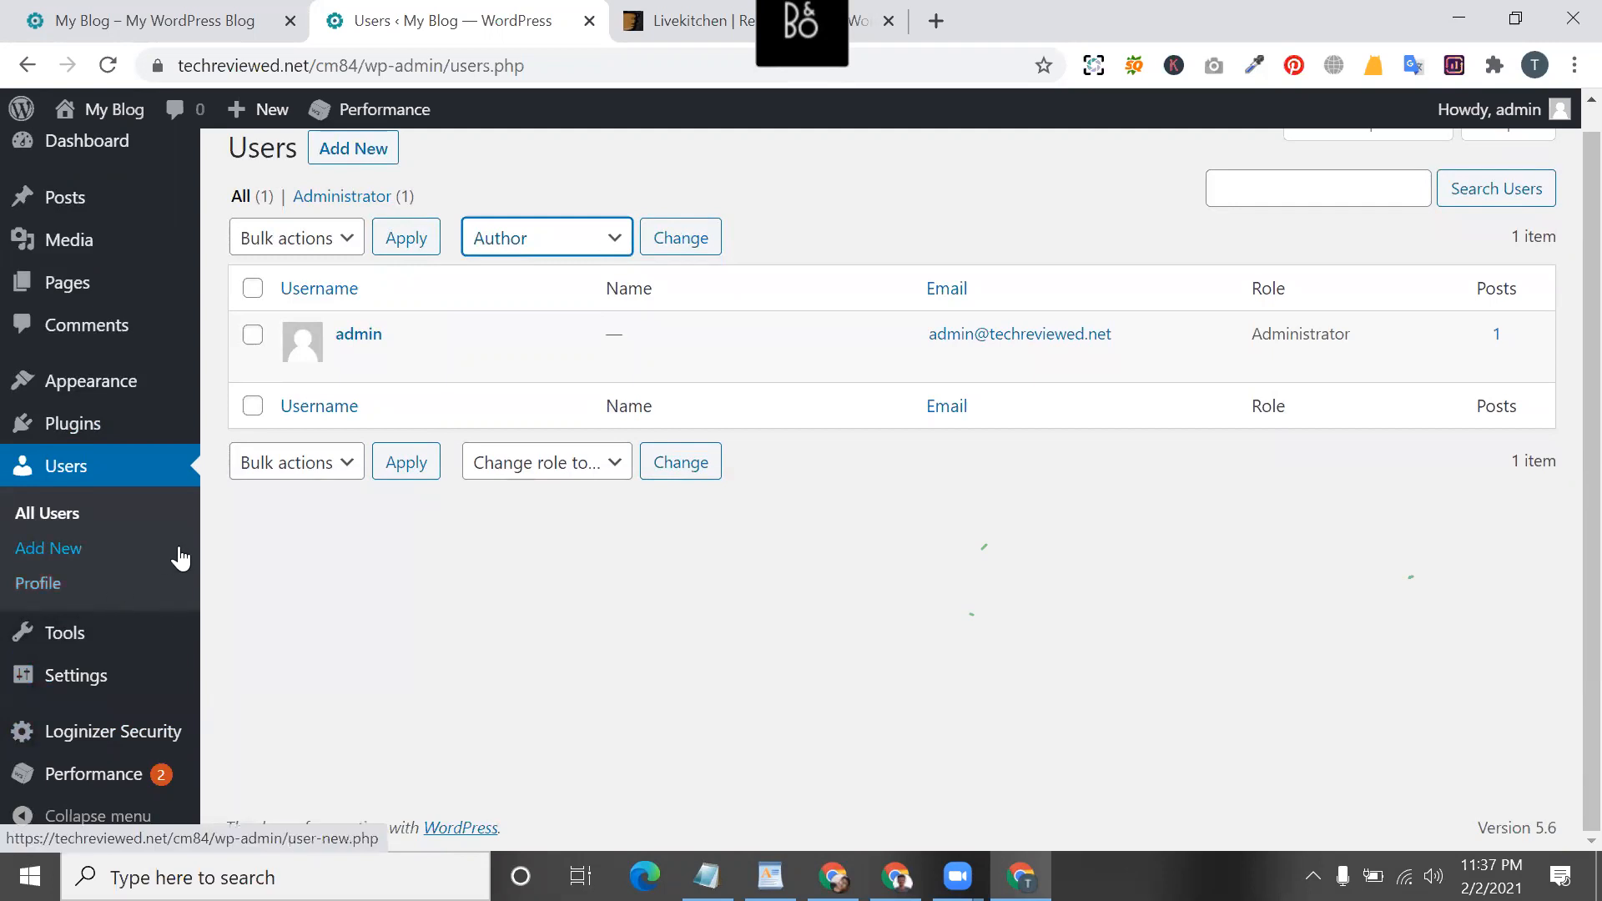
click(555, 234)
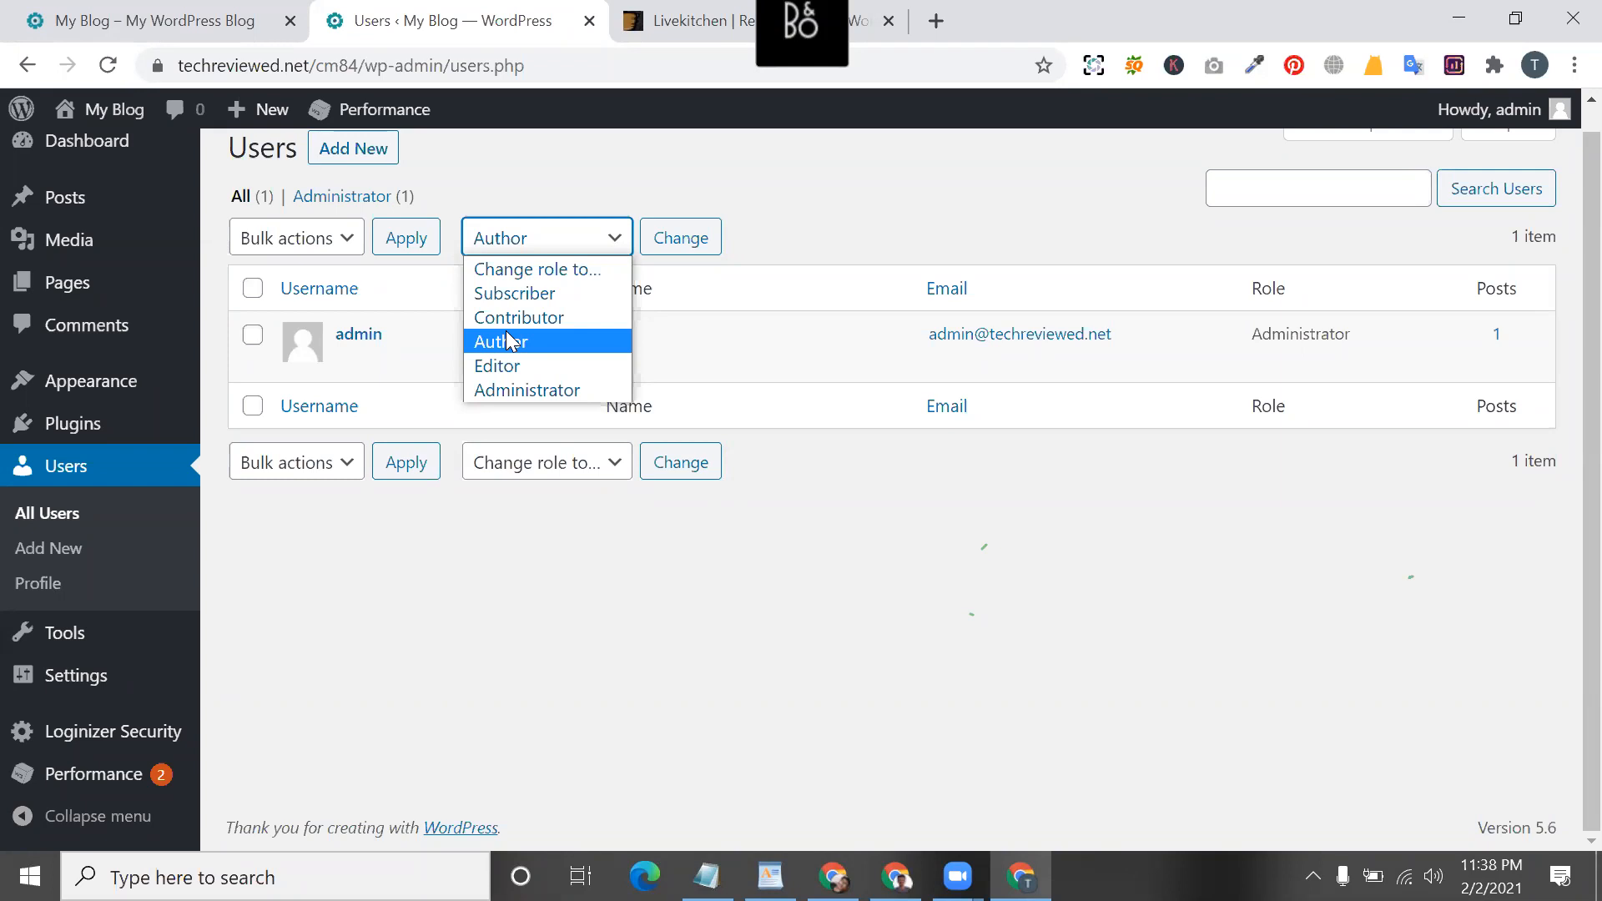
click(523, 366)
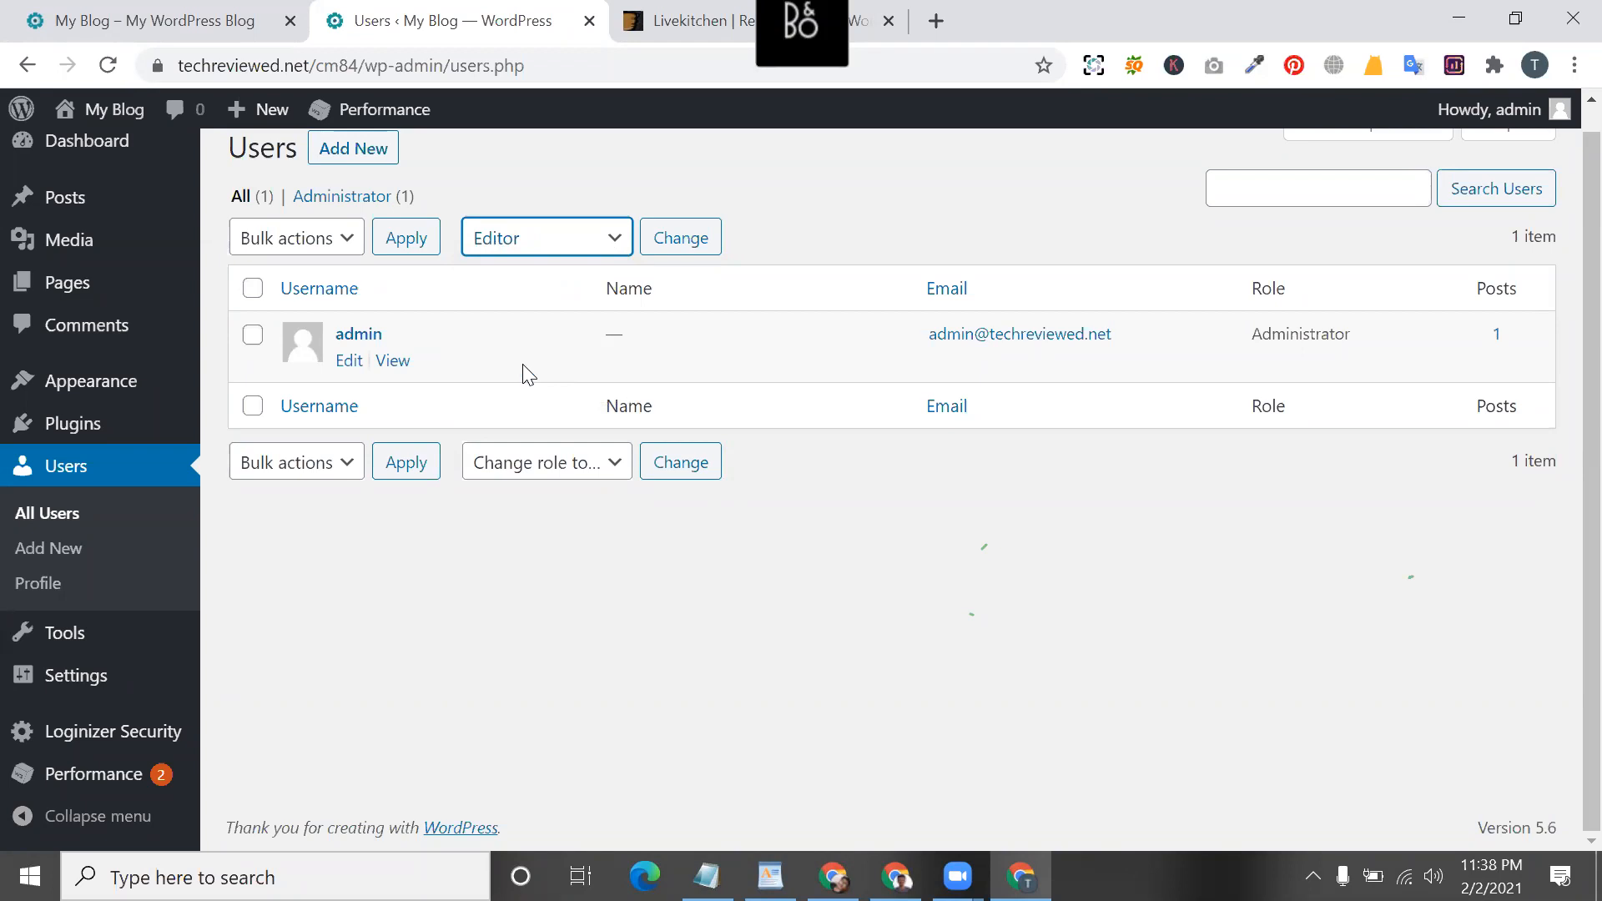
click(537, 241)
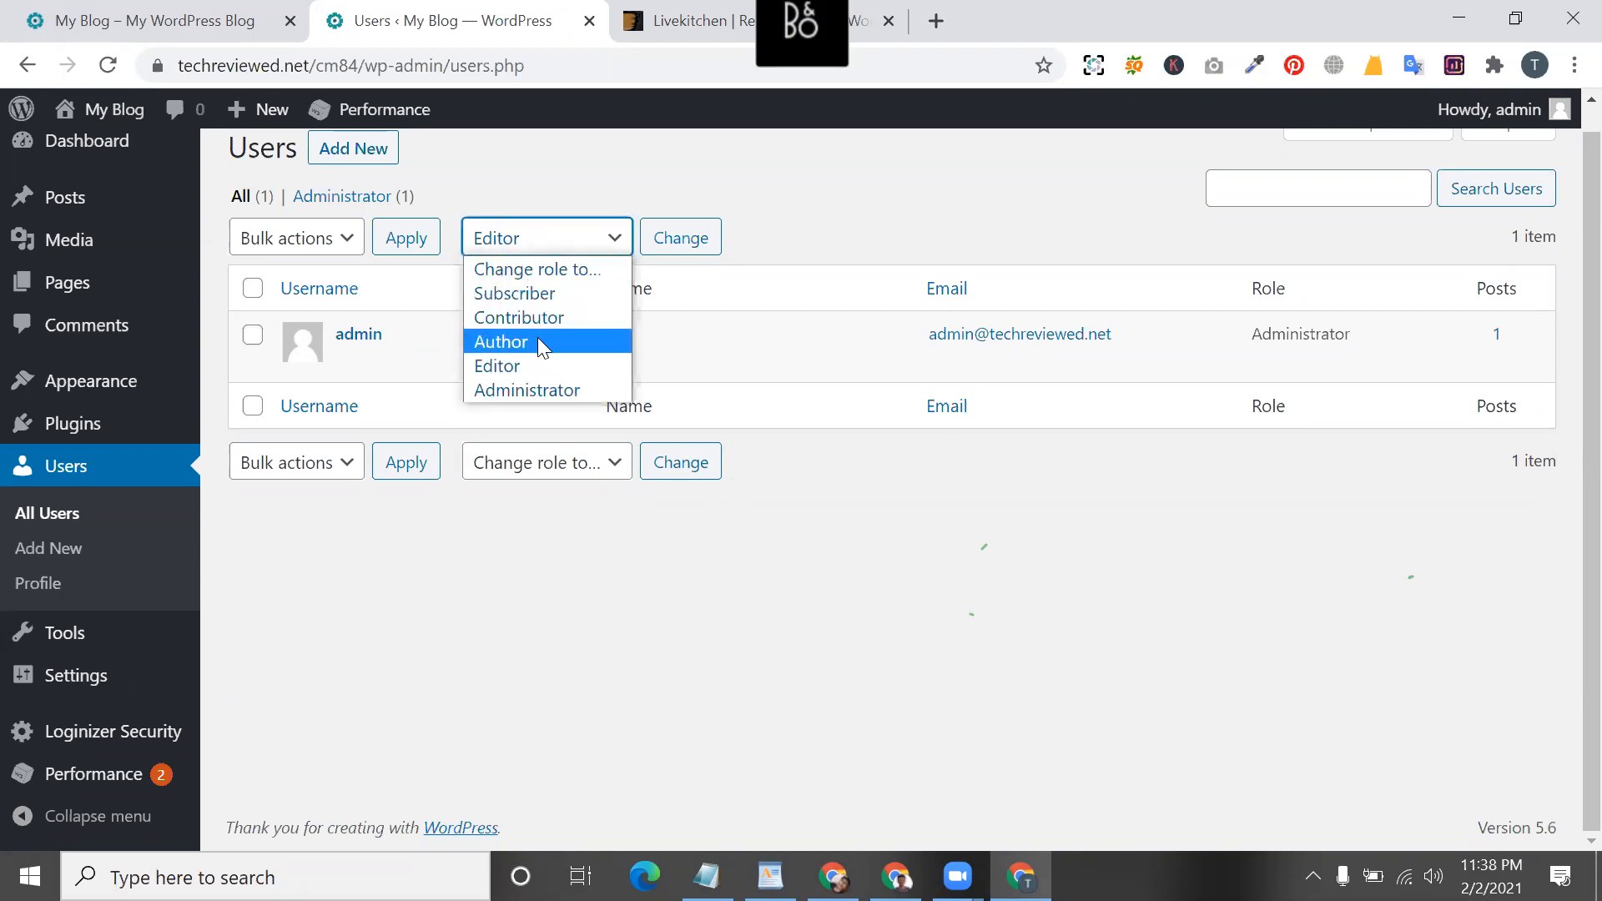
click(538, 388)
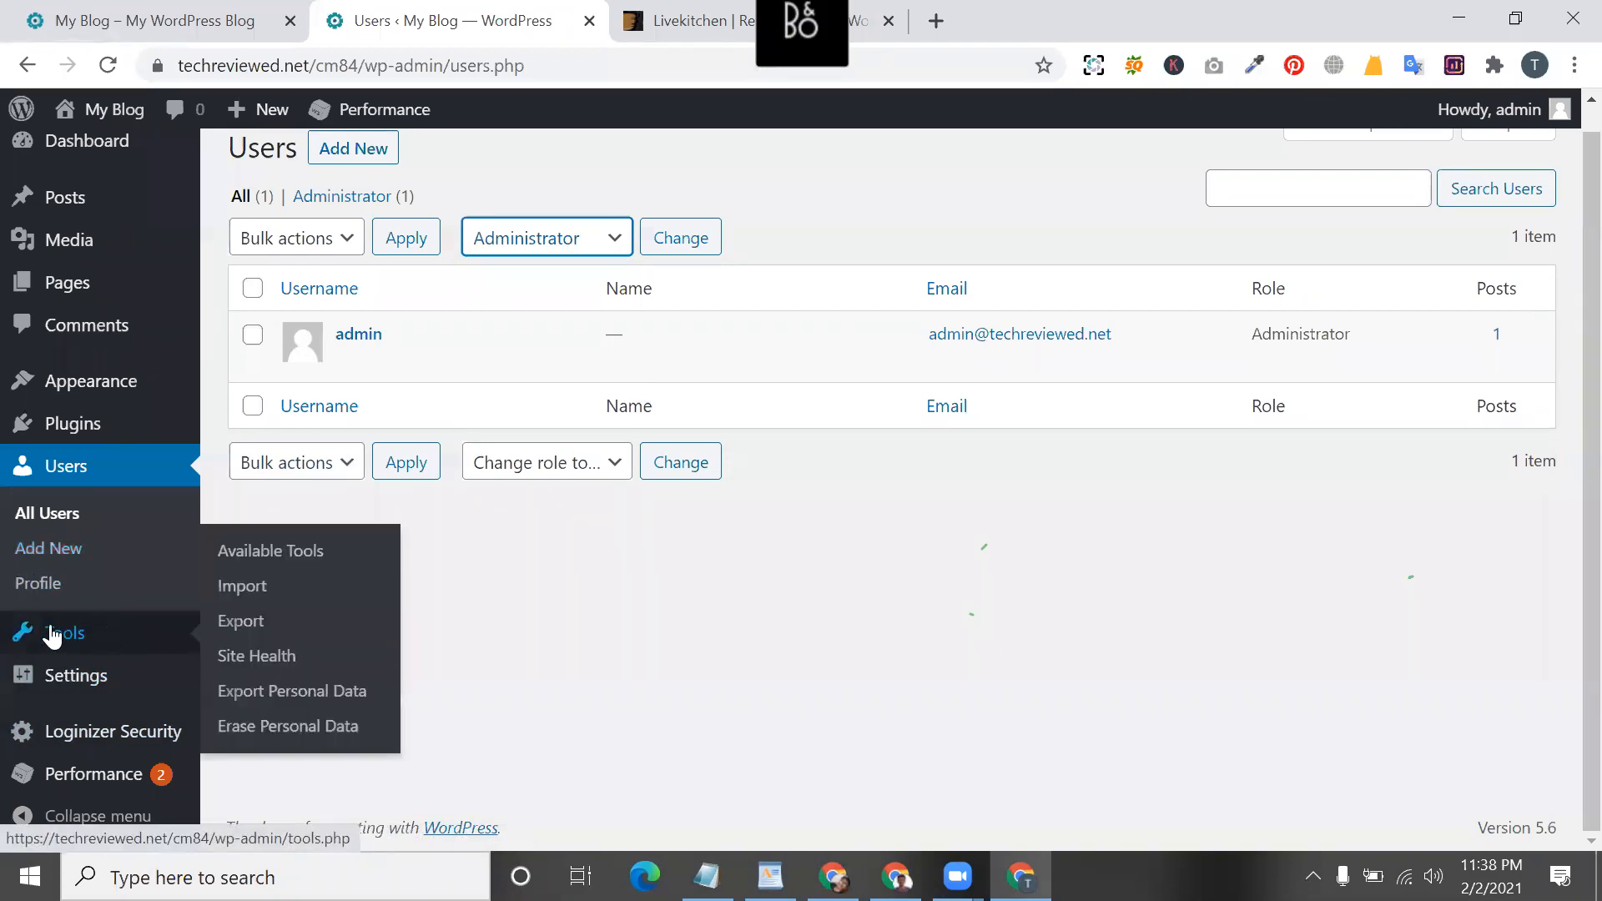
- Look over the Add New User form without filling it in, and open the Available Tools page
click(65, 553)
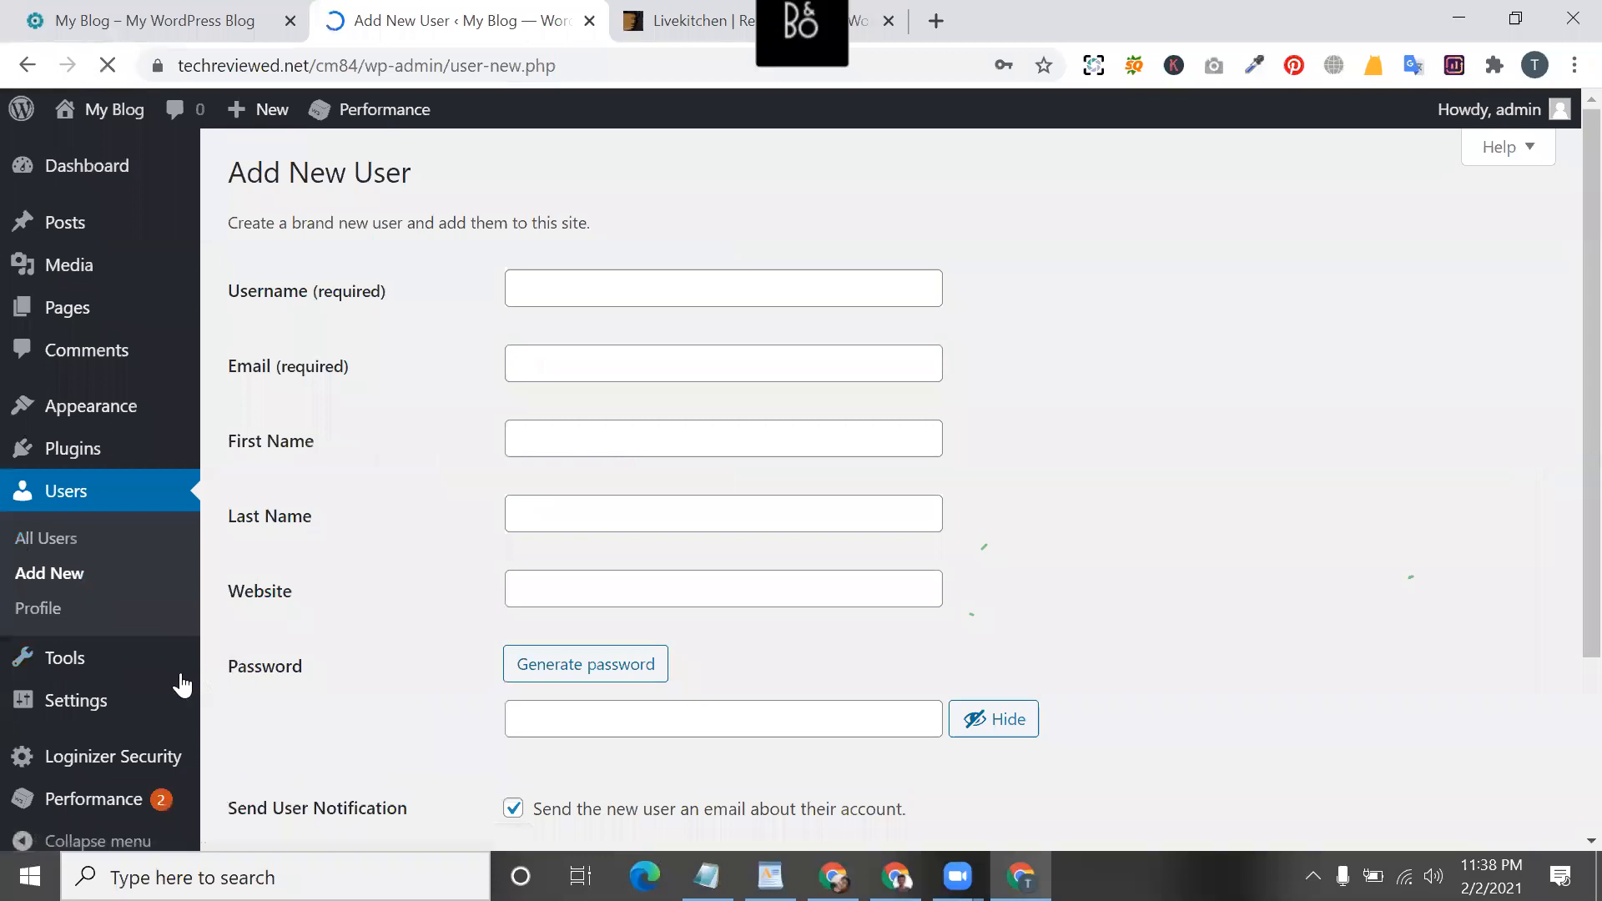
scroll(125, 585, down, 3)
mouse_move(73, 651)
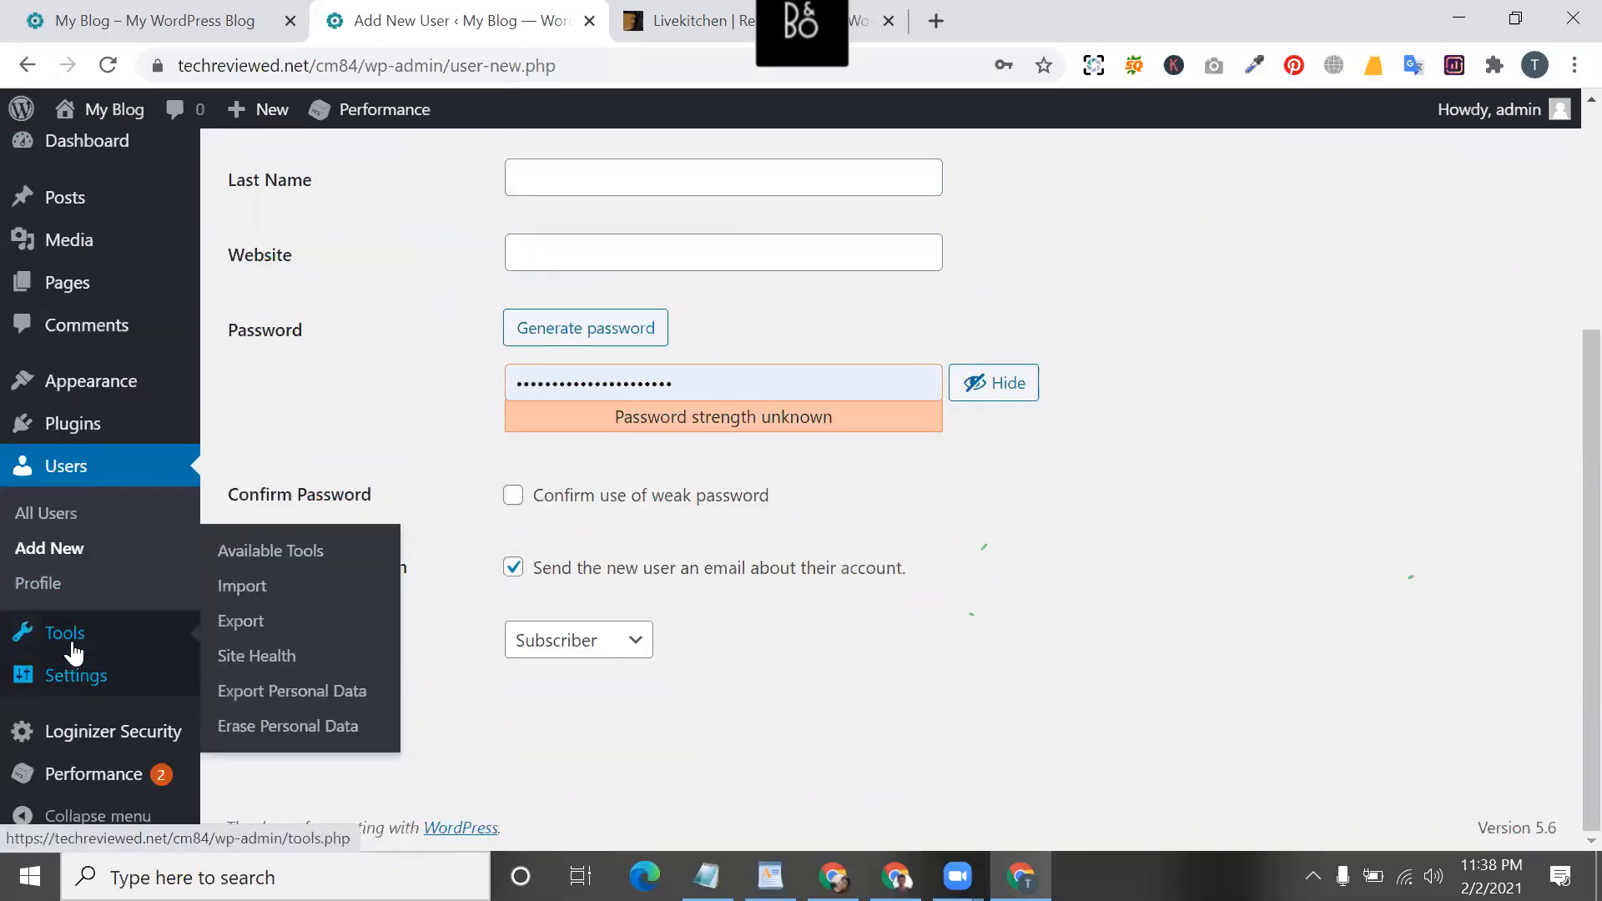
click(274, 554)
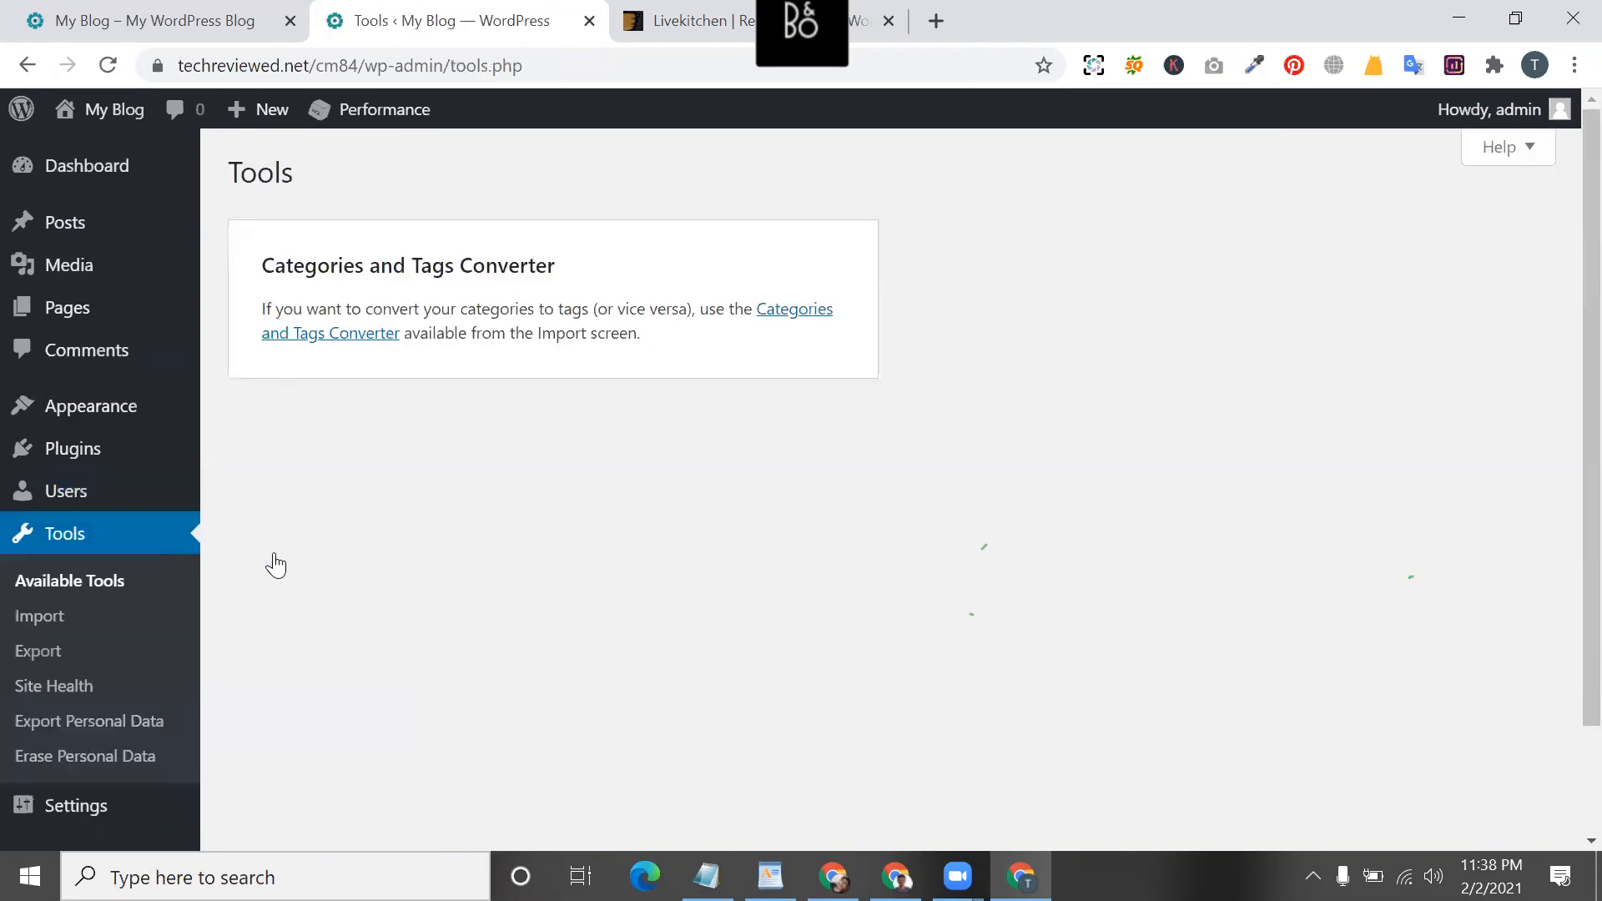
scroll(276, 566, down, 2)
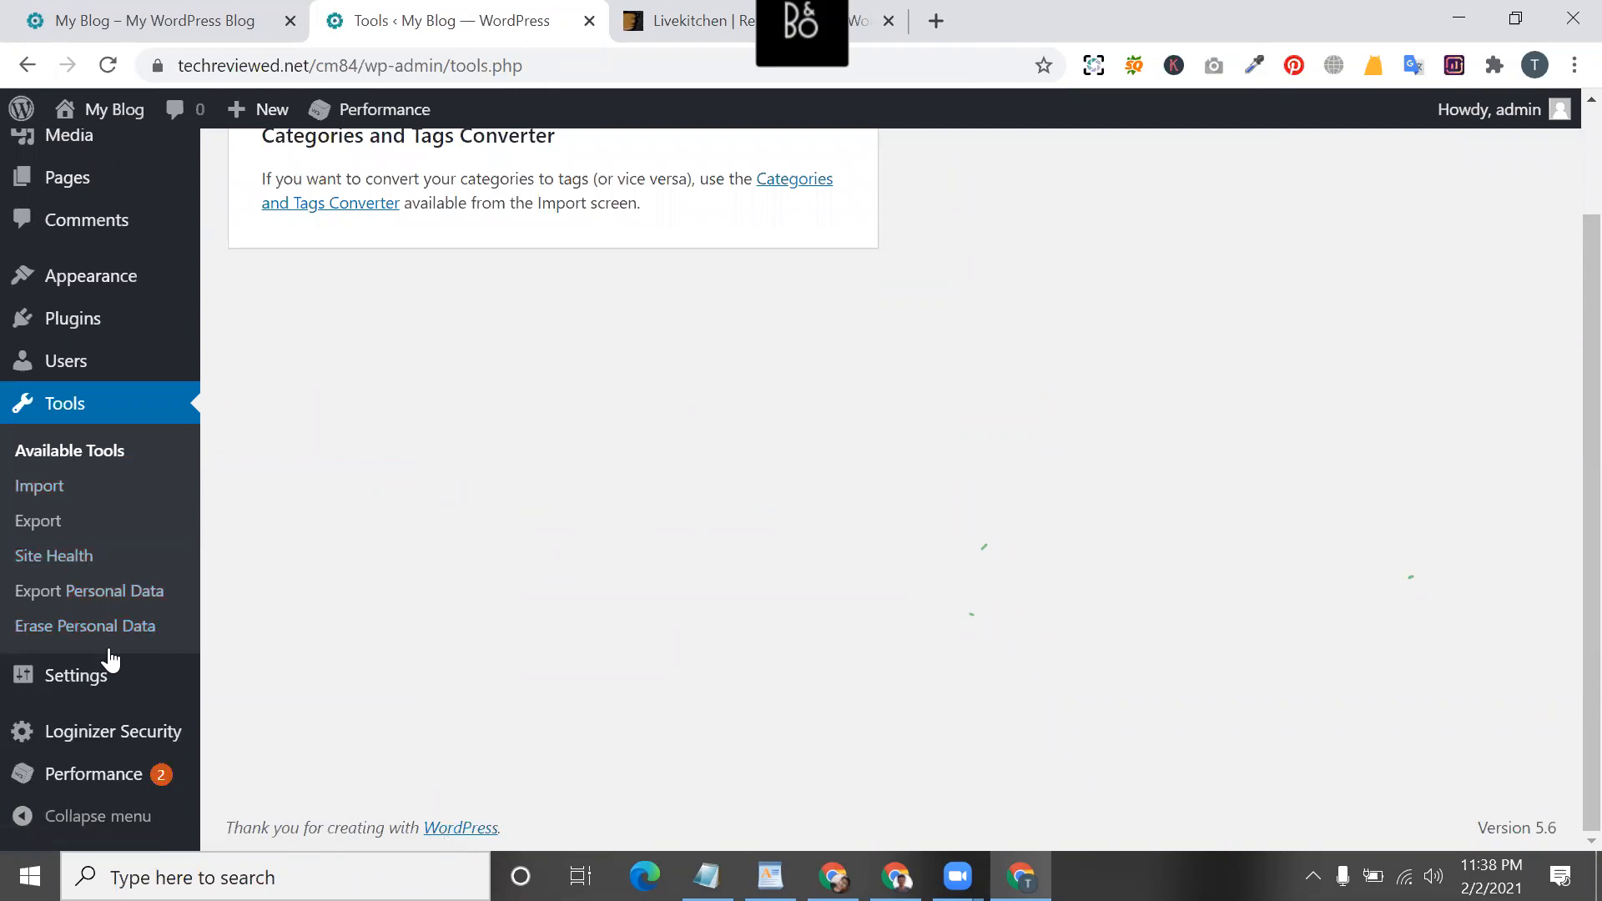
mouse_move(111, 680)
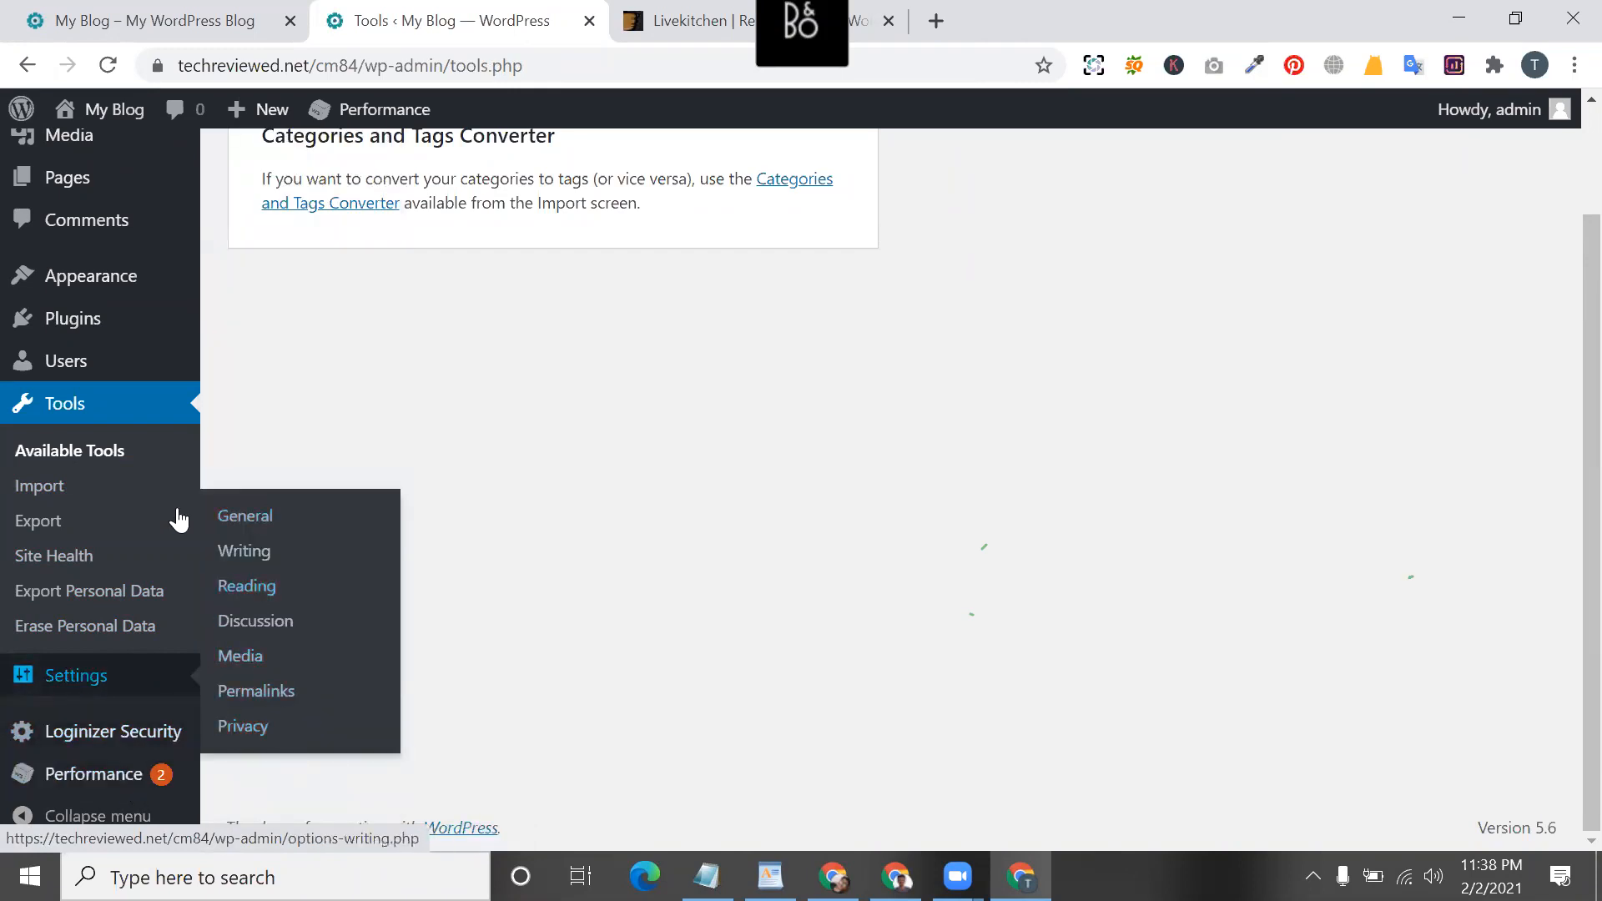
scroll(165, 453, up, 2)
mouse_move(12, 427)
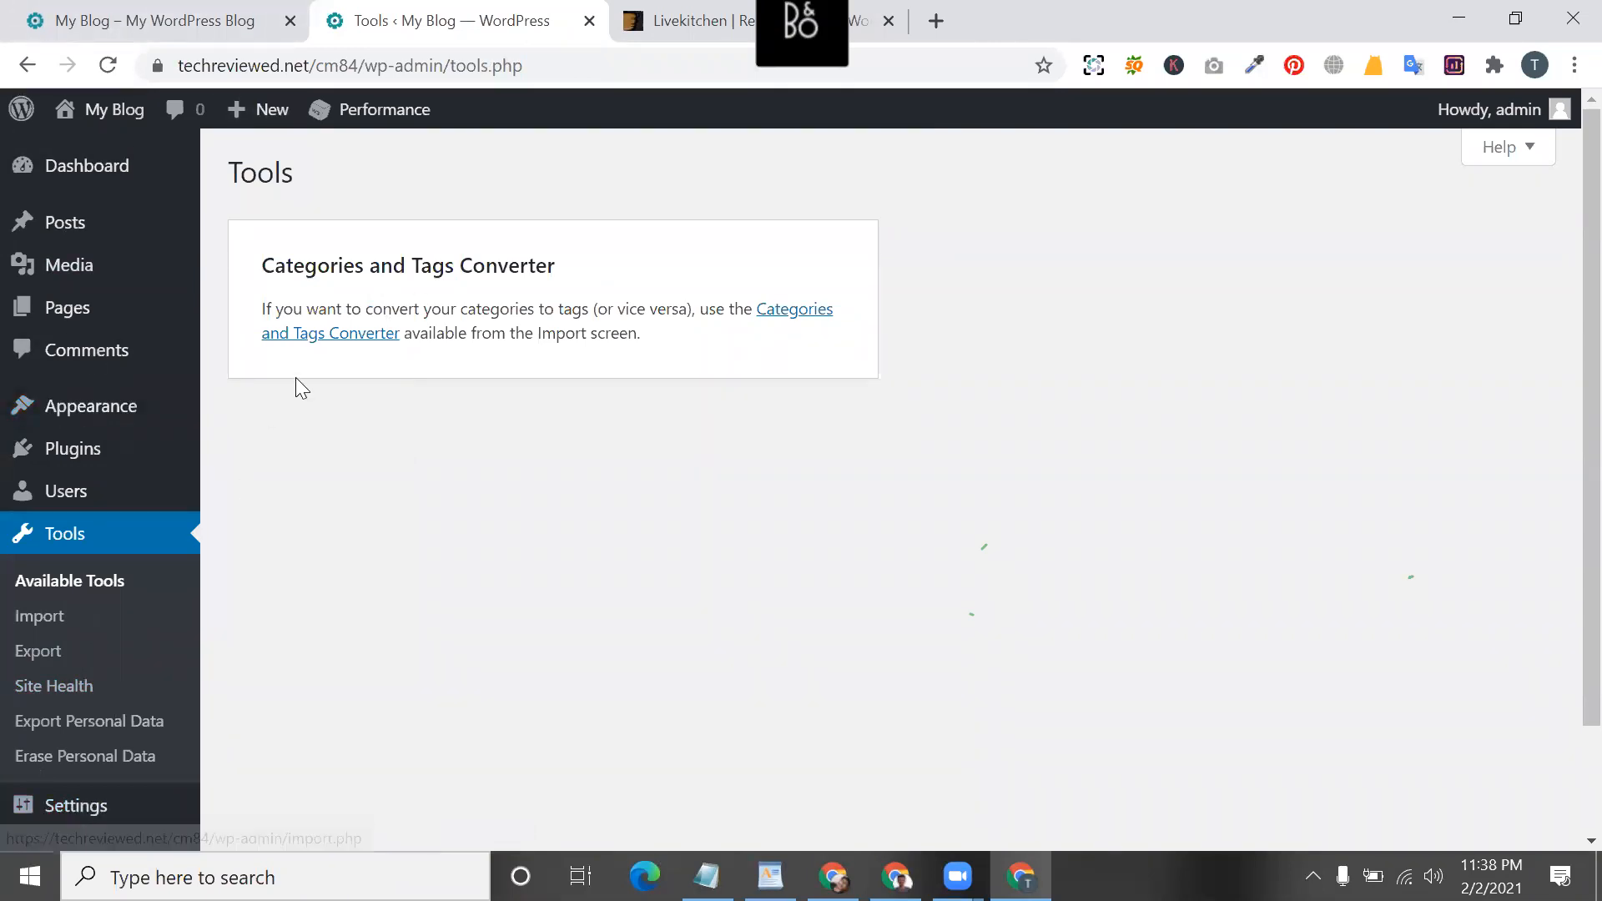
scroll(297, 380, down, 2)
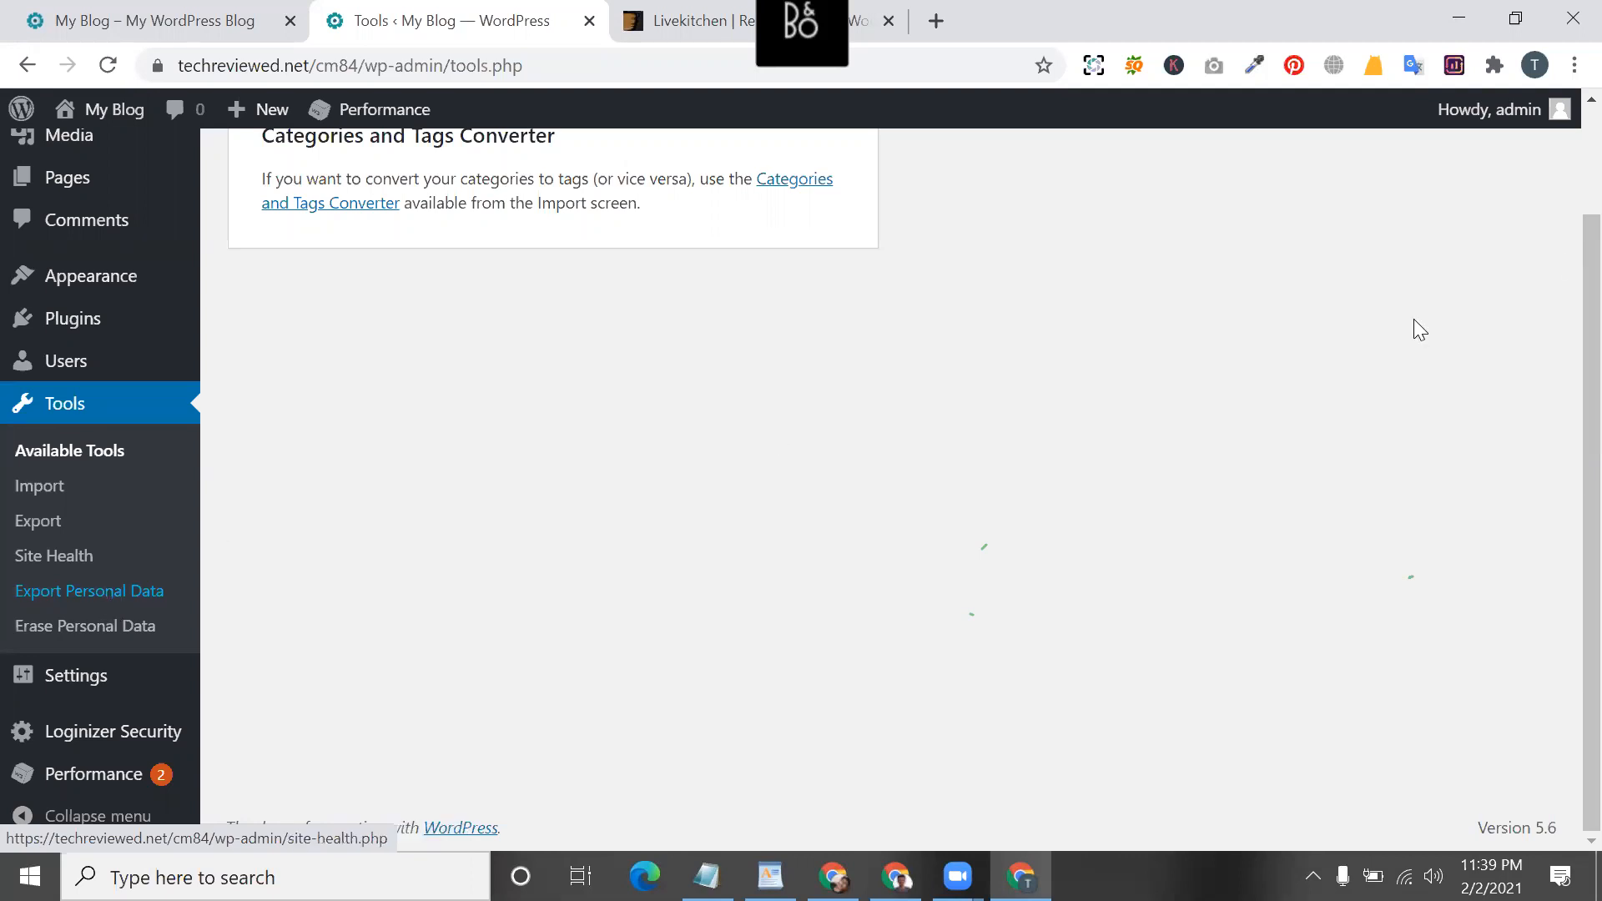
mouse_move(1516, 125)
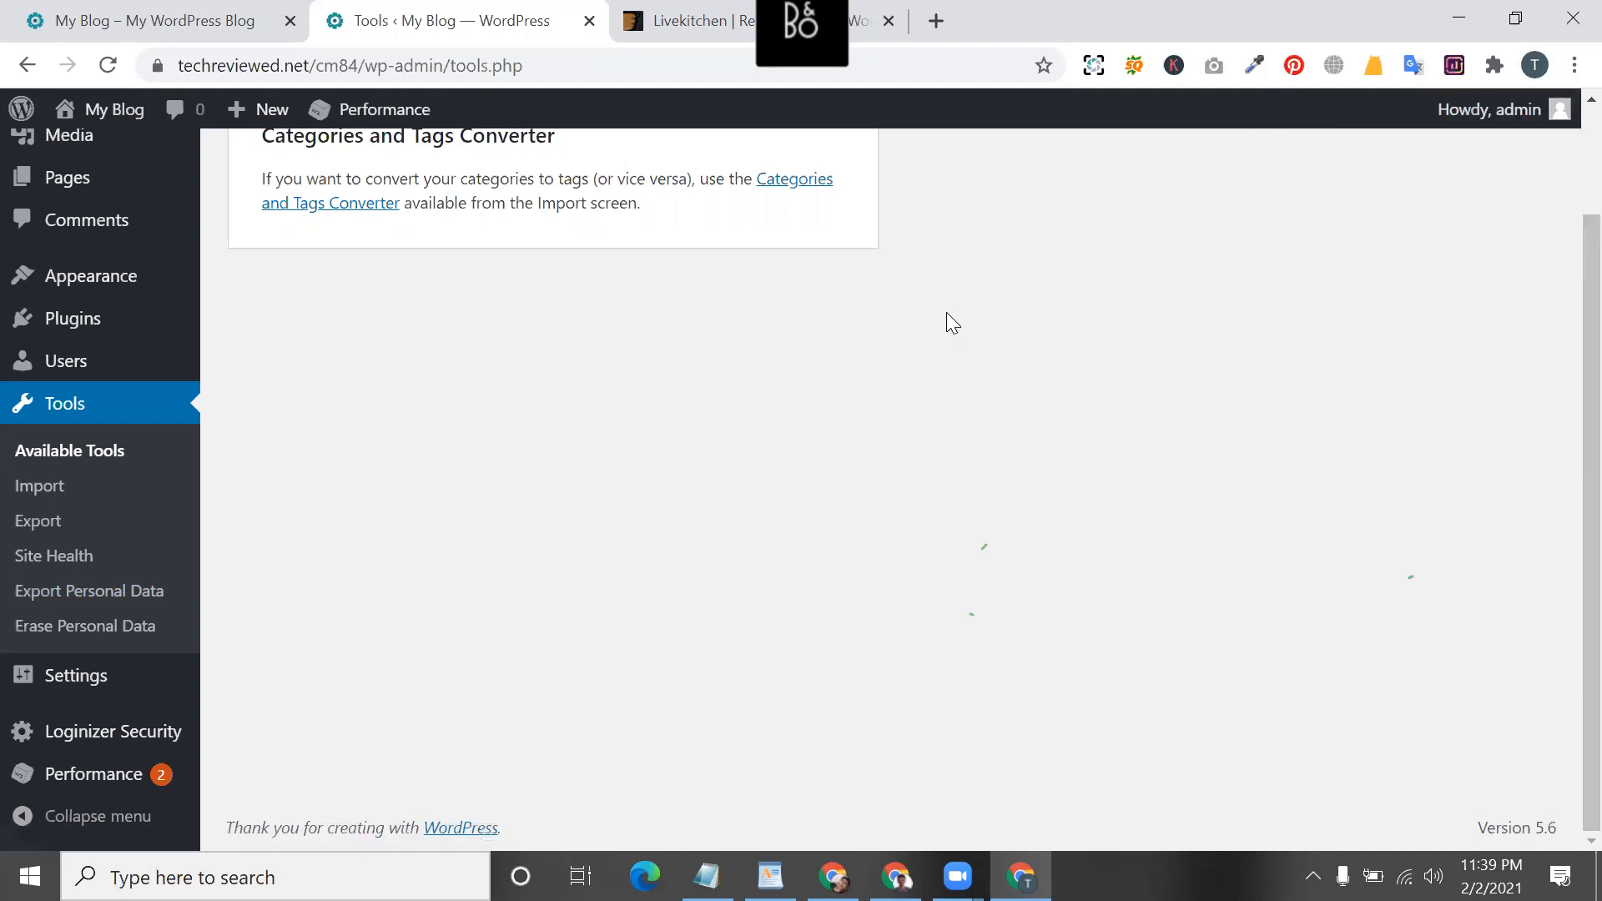
- Switch to the other Chrome window, view the MASTER DATABASE enrolment spreadsheet, and open a new browser tab
click(897, 876)
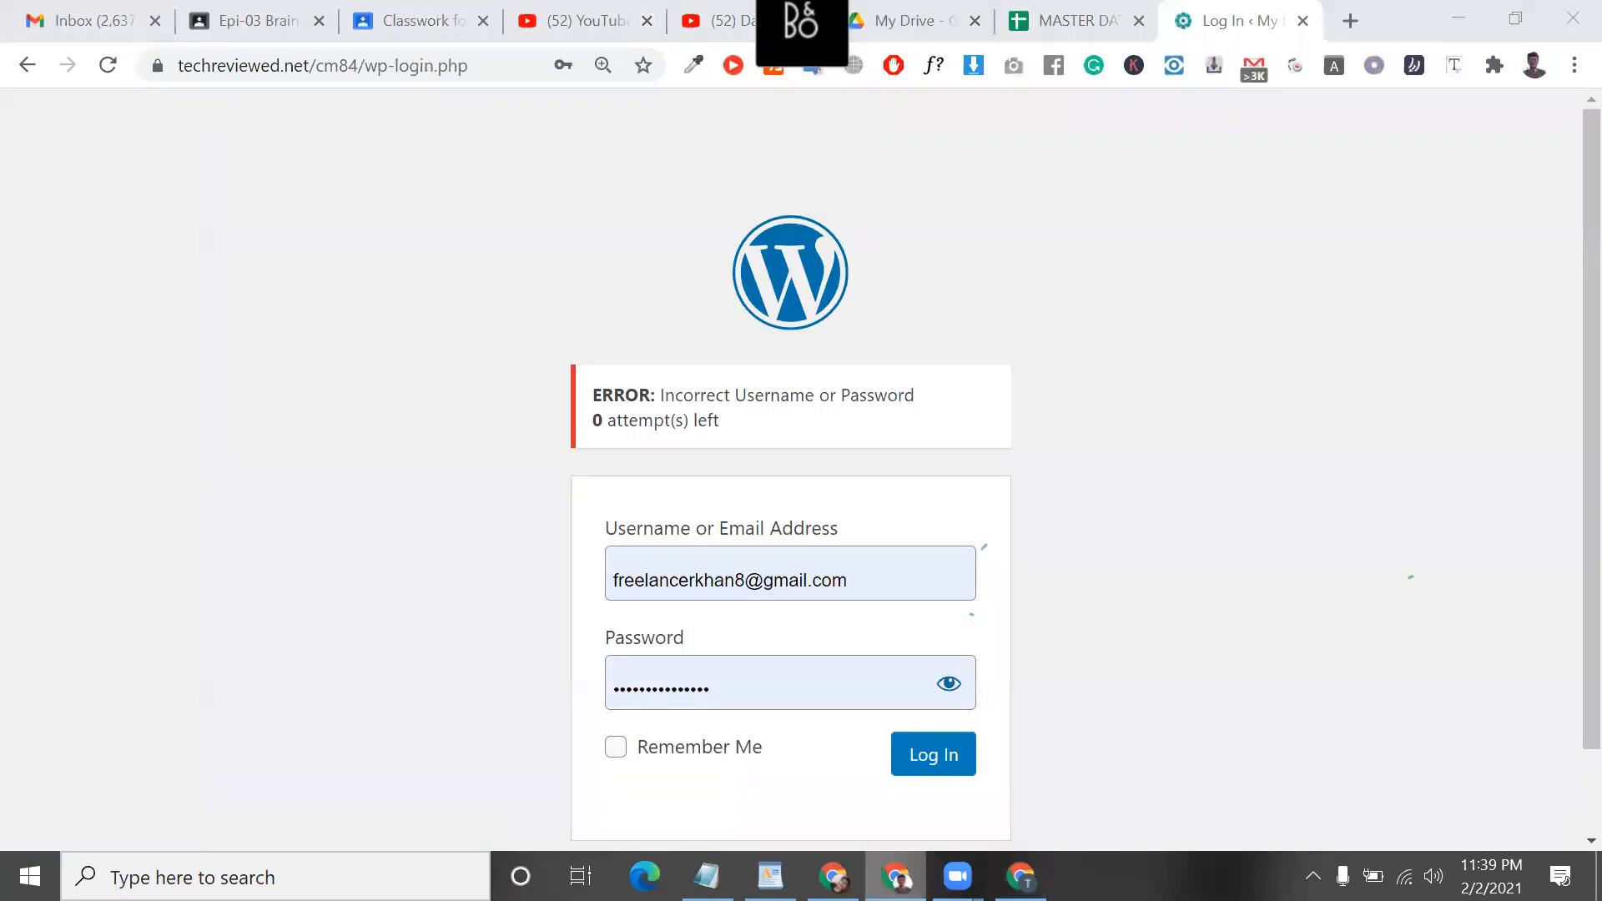
click(1054, 12)
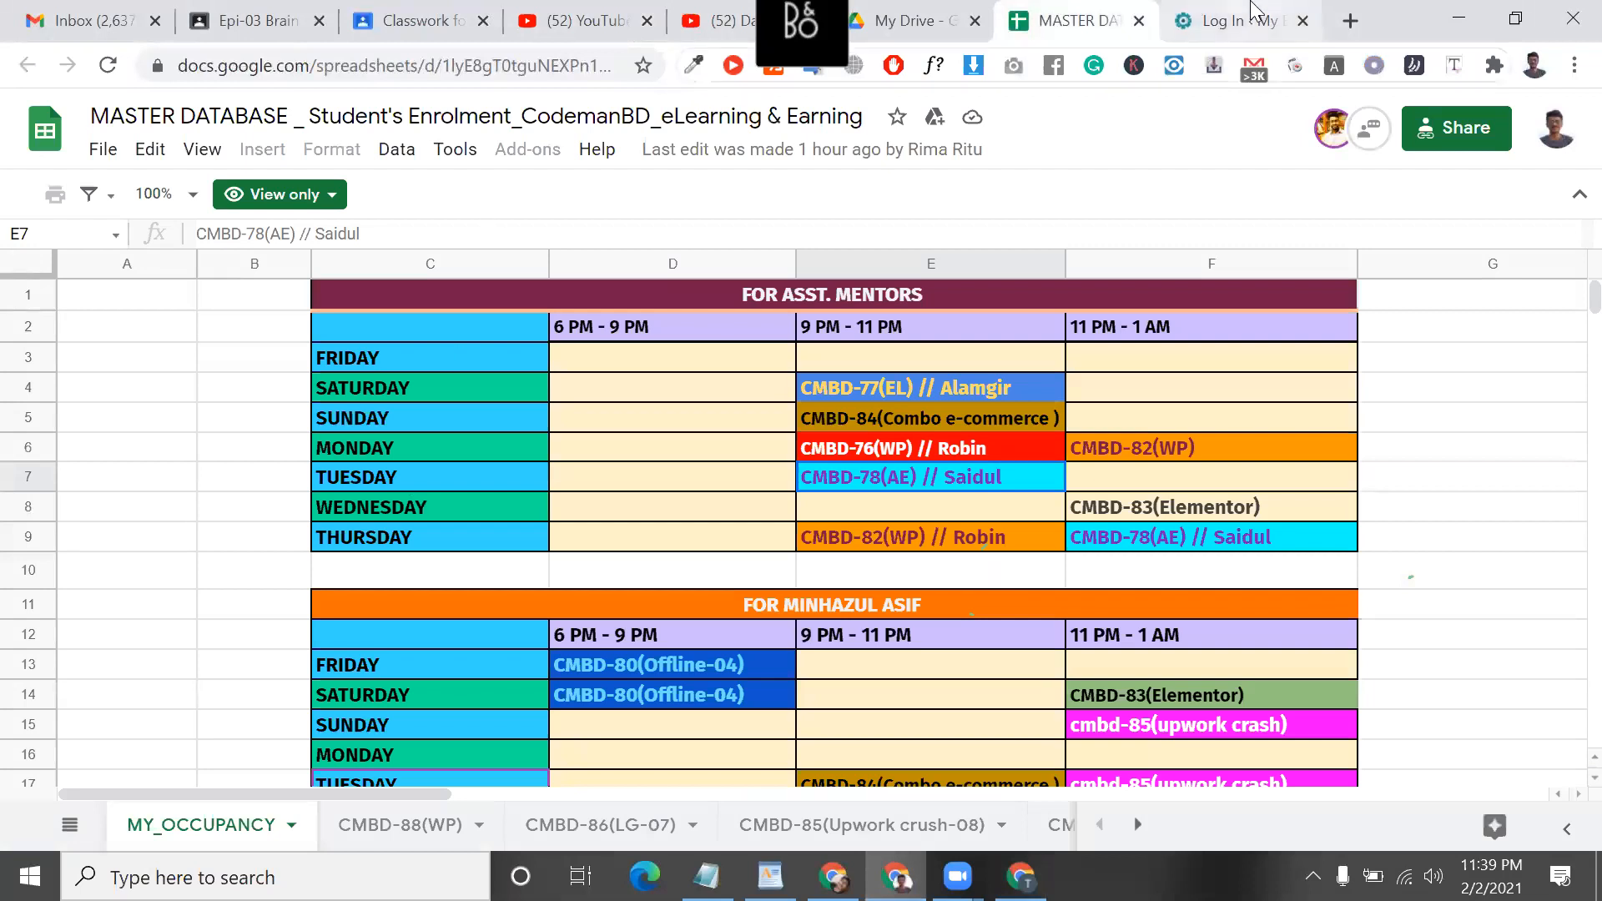
click(1350, 22)
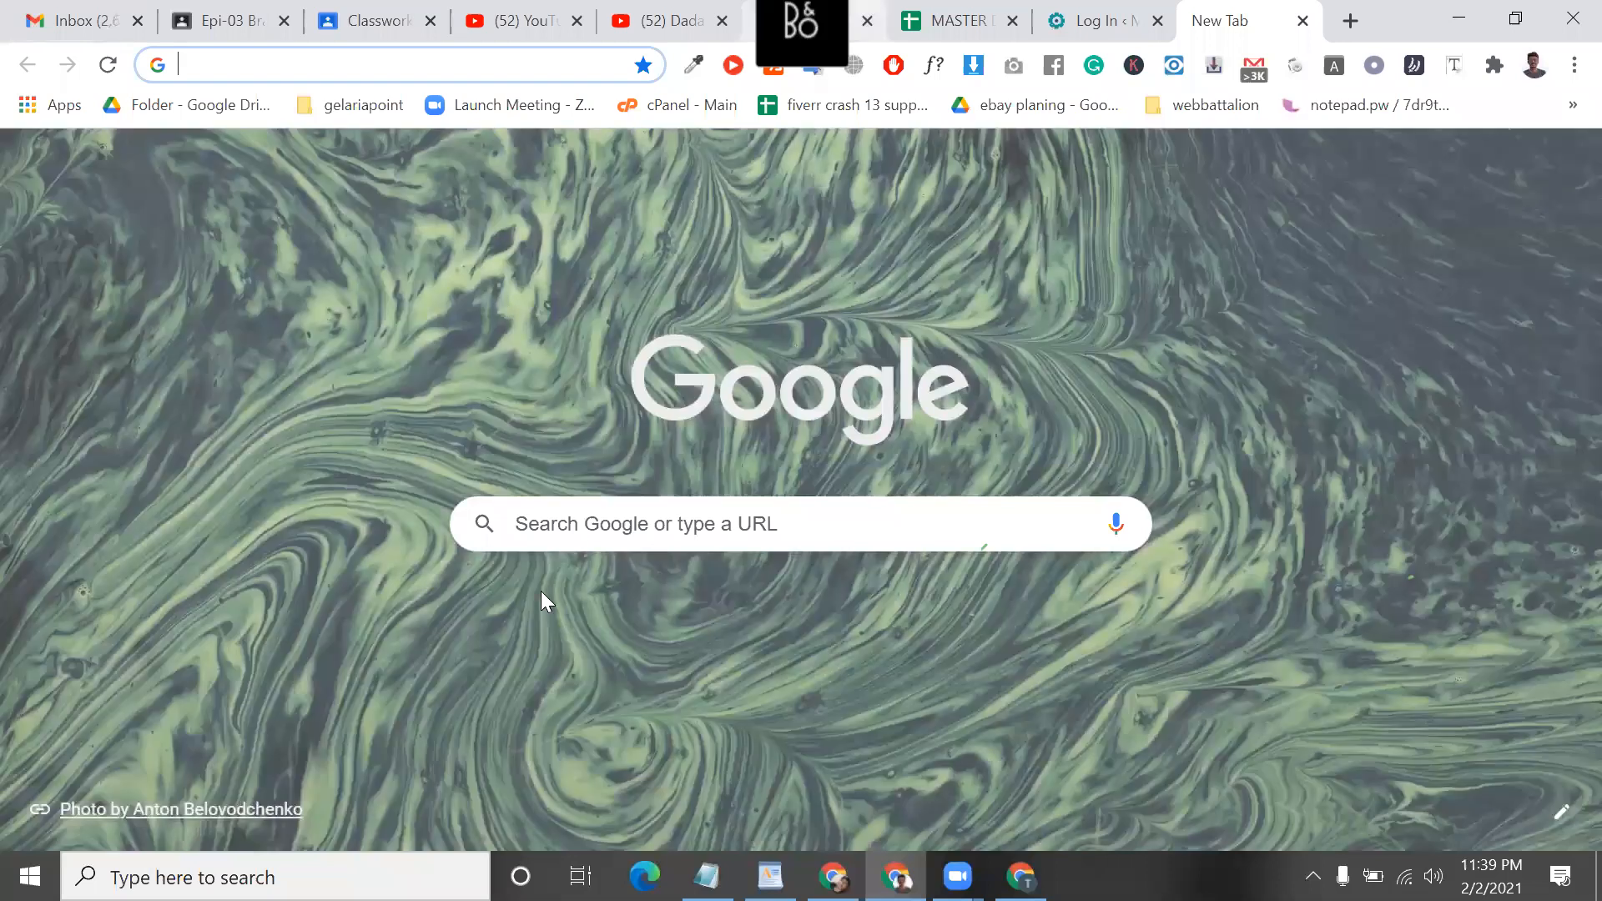
- Open the "Advanced ecommerce (Build ecommerce in 3 different platform)" spreadsheet from Google Drive and look through its Shopify and WooCommerce topics
click(814, 20)
scroll(805, 439, down, 2)
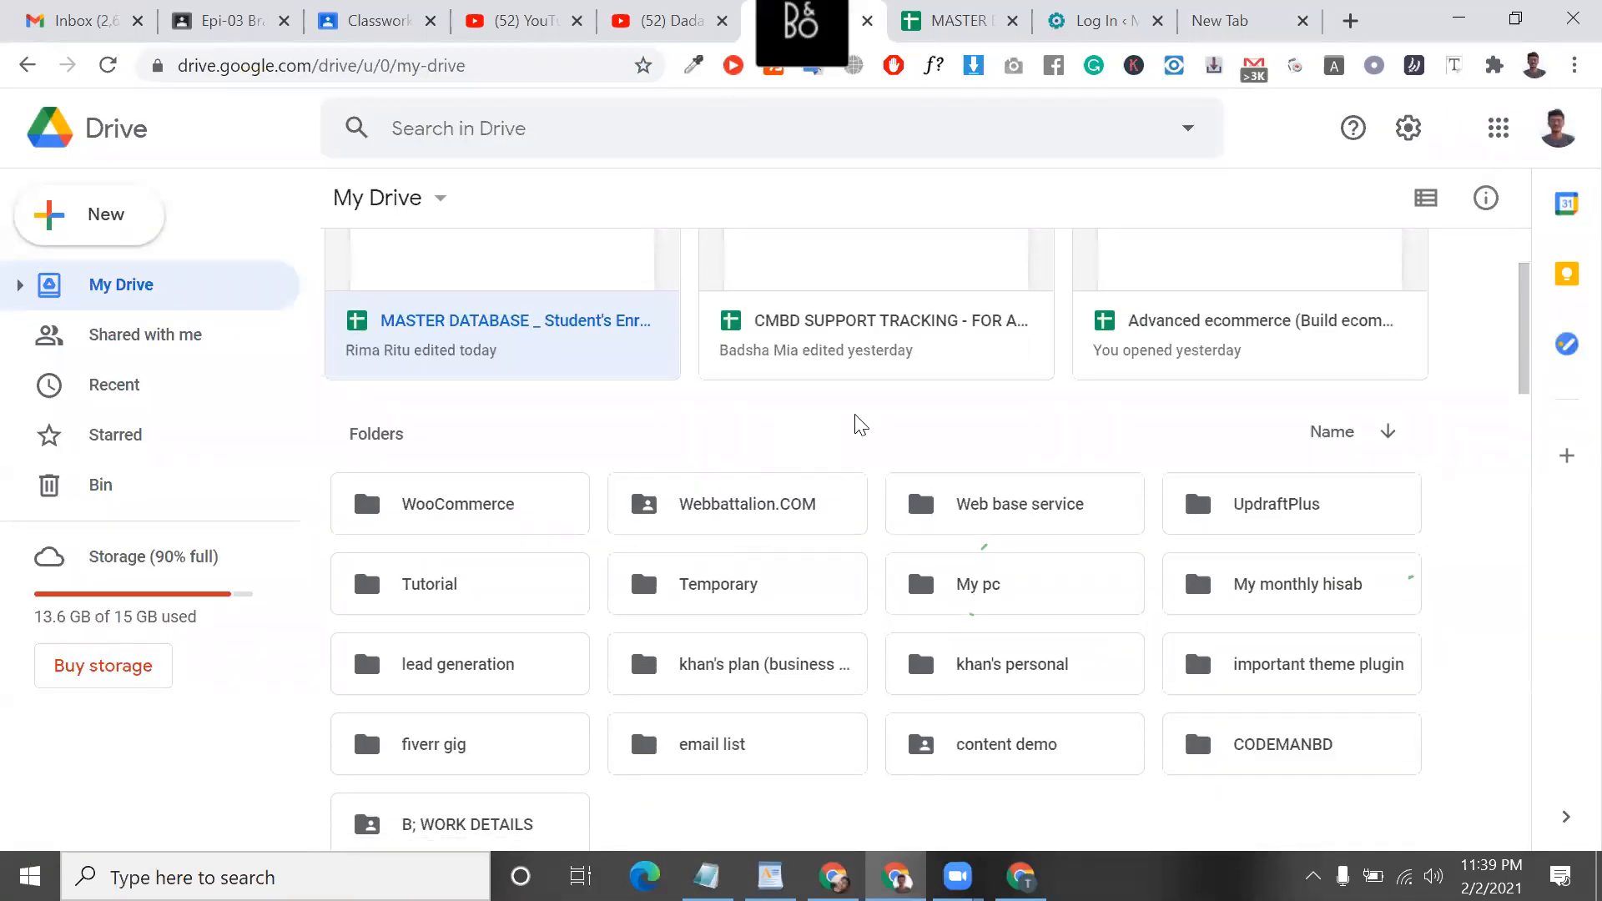
double_click(1334, 305)
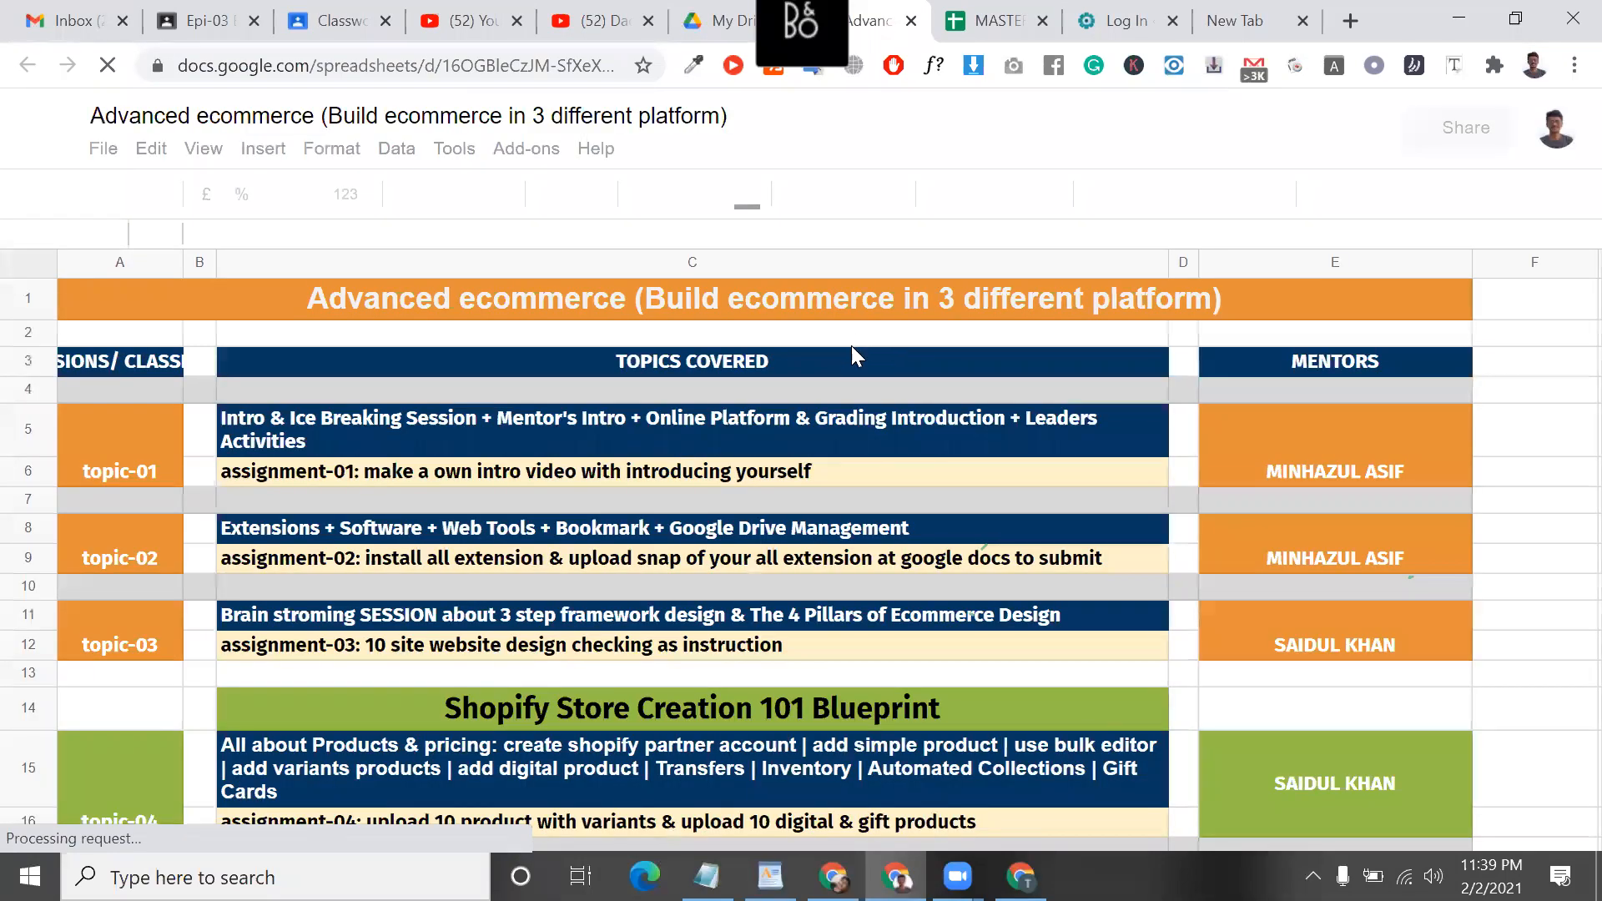
scroll(852, 347, down, 15)
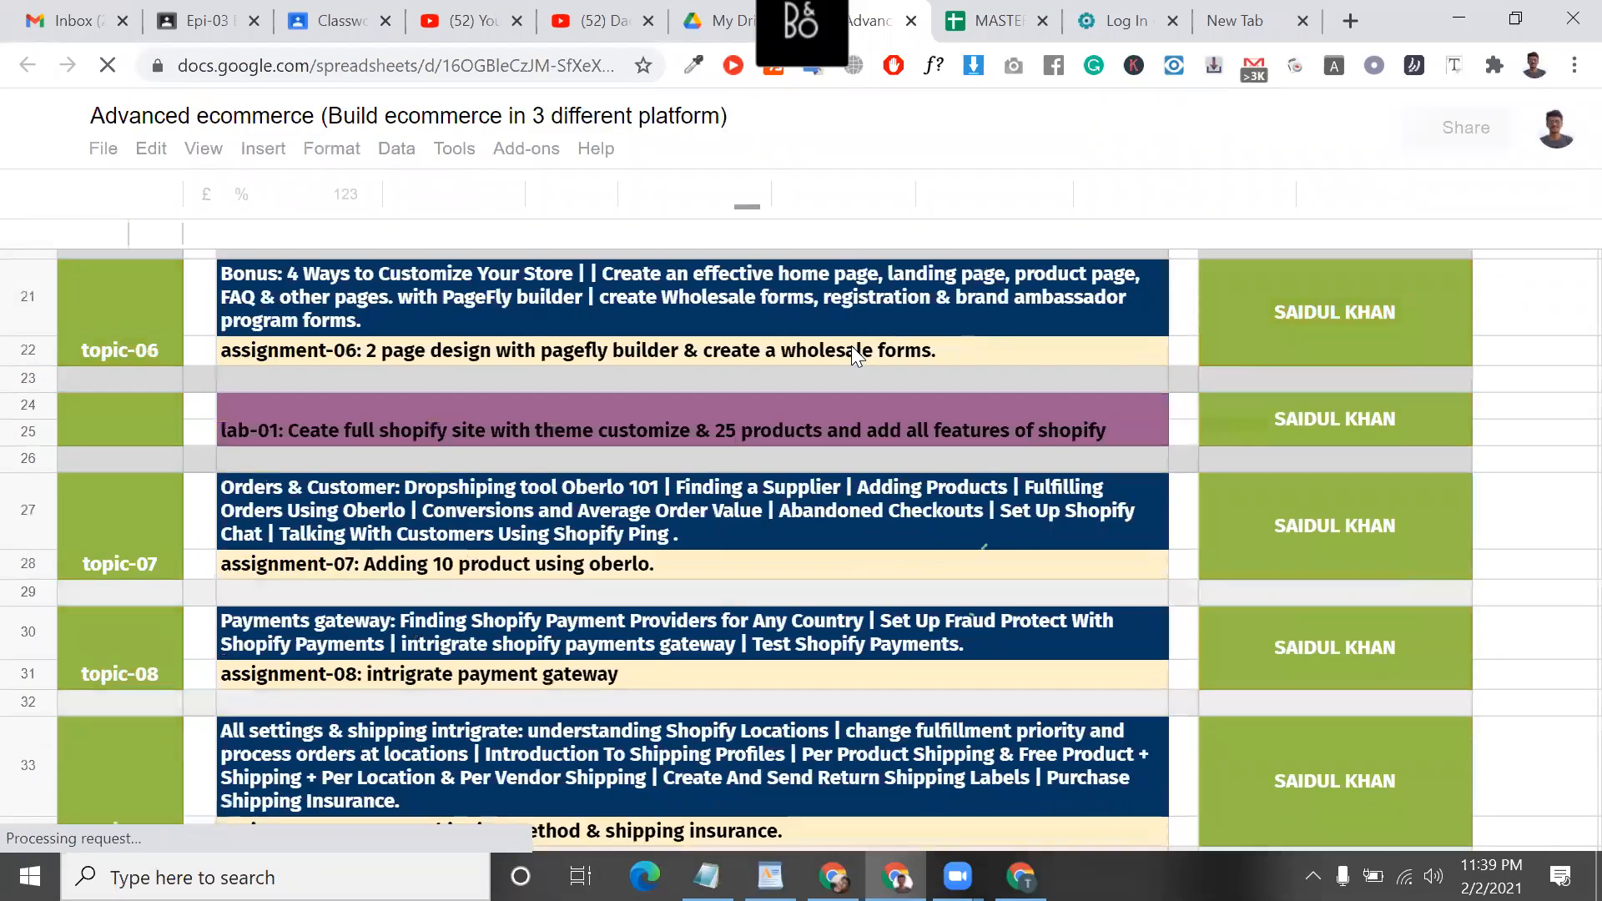
scroll(852, 346, down, 3)
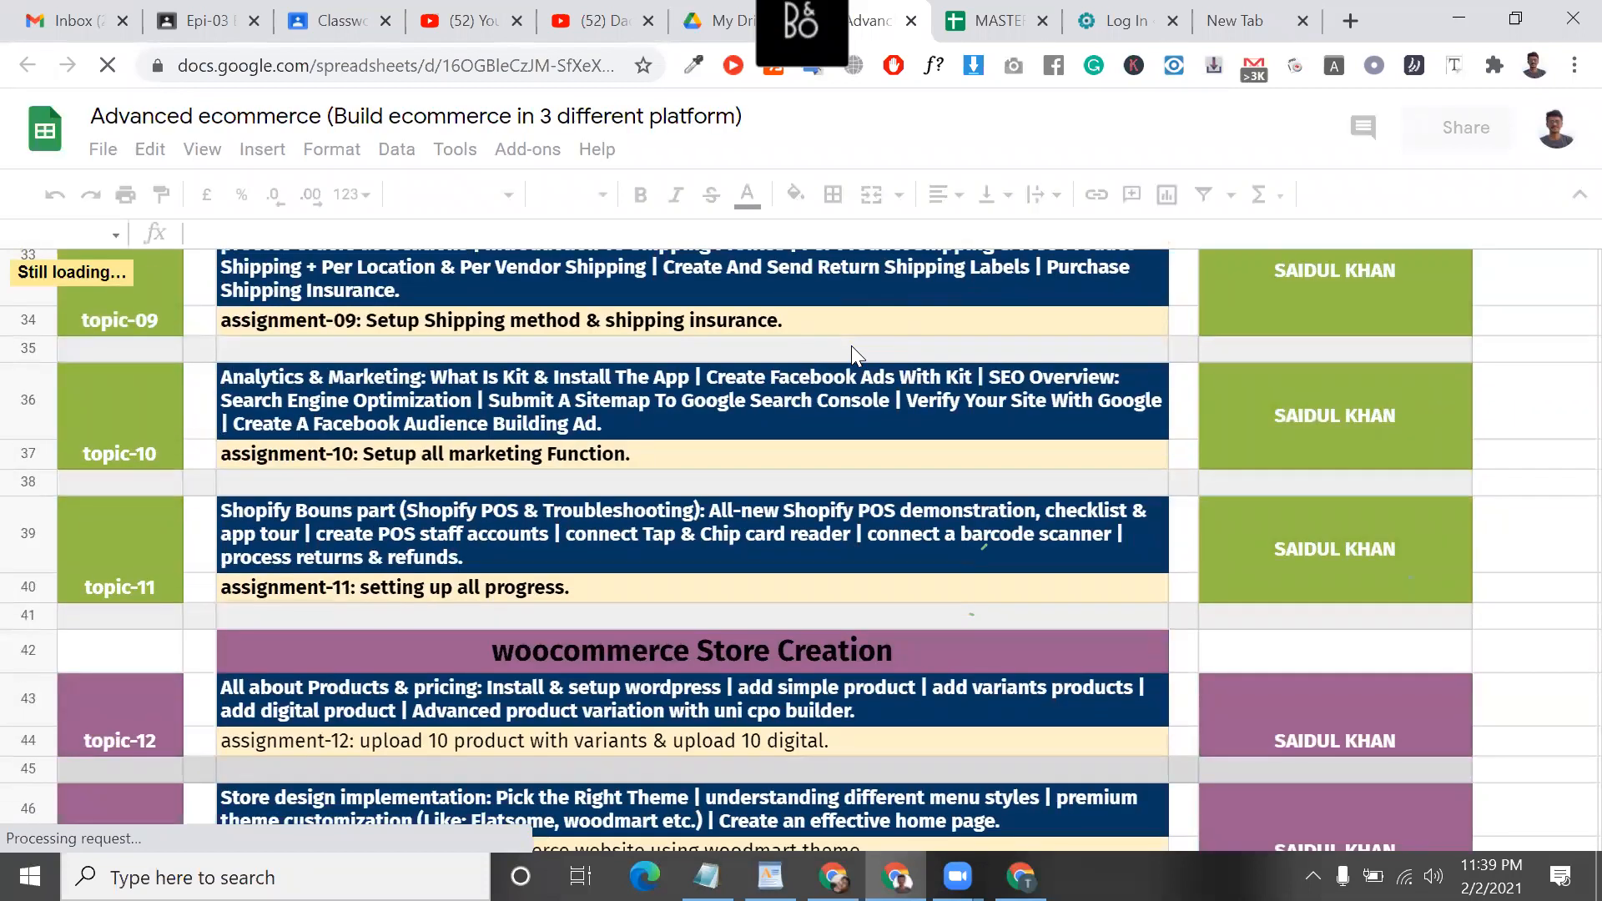
- Look through the course outline from the introductory topics past the WooCommerce section, and return to the Shopify Store Creation 101 Blueprint section
scroll(852, 346, down, 1)
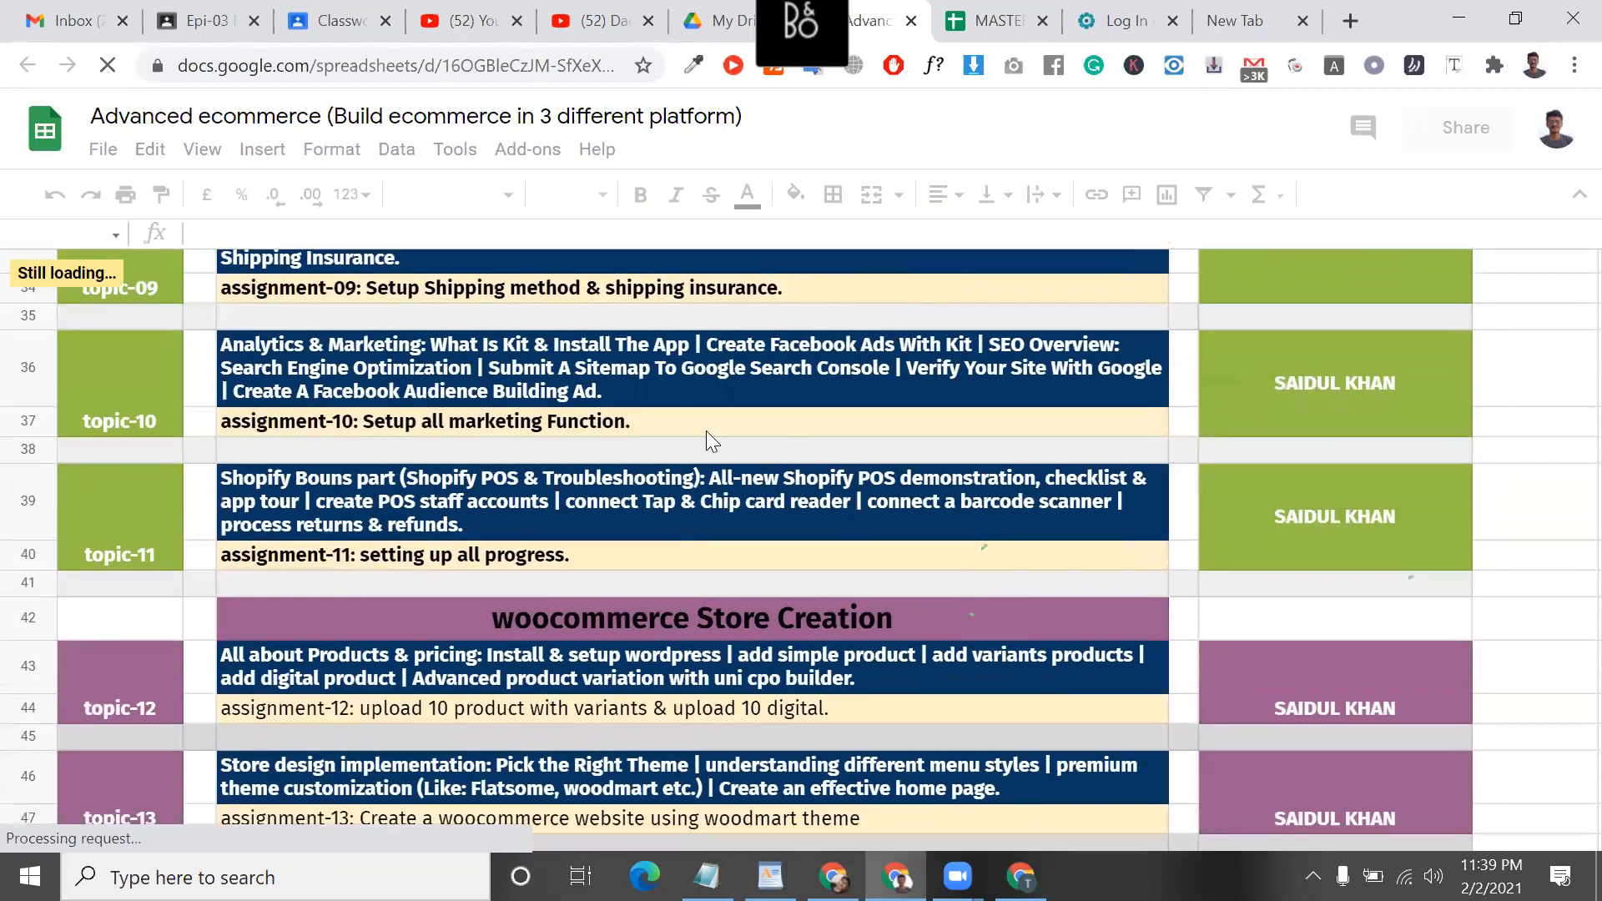
scroll(706, 431, down, 3)
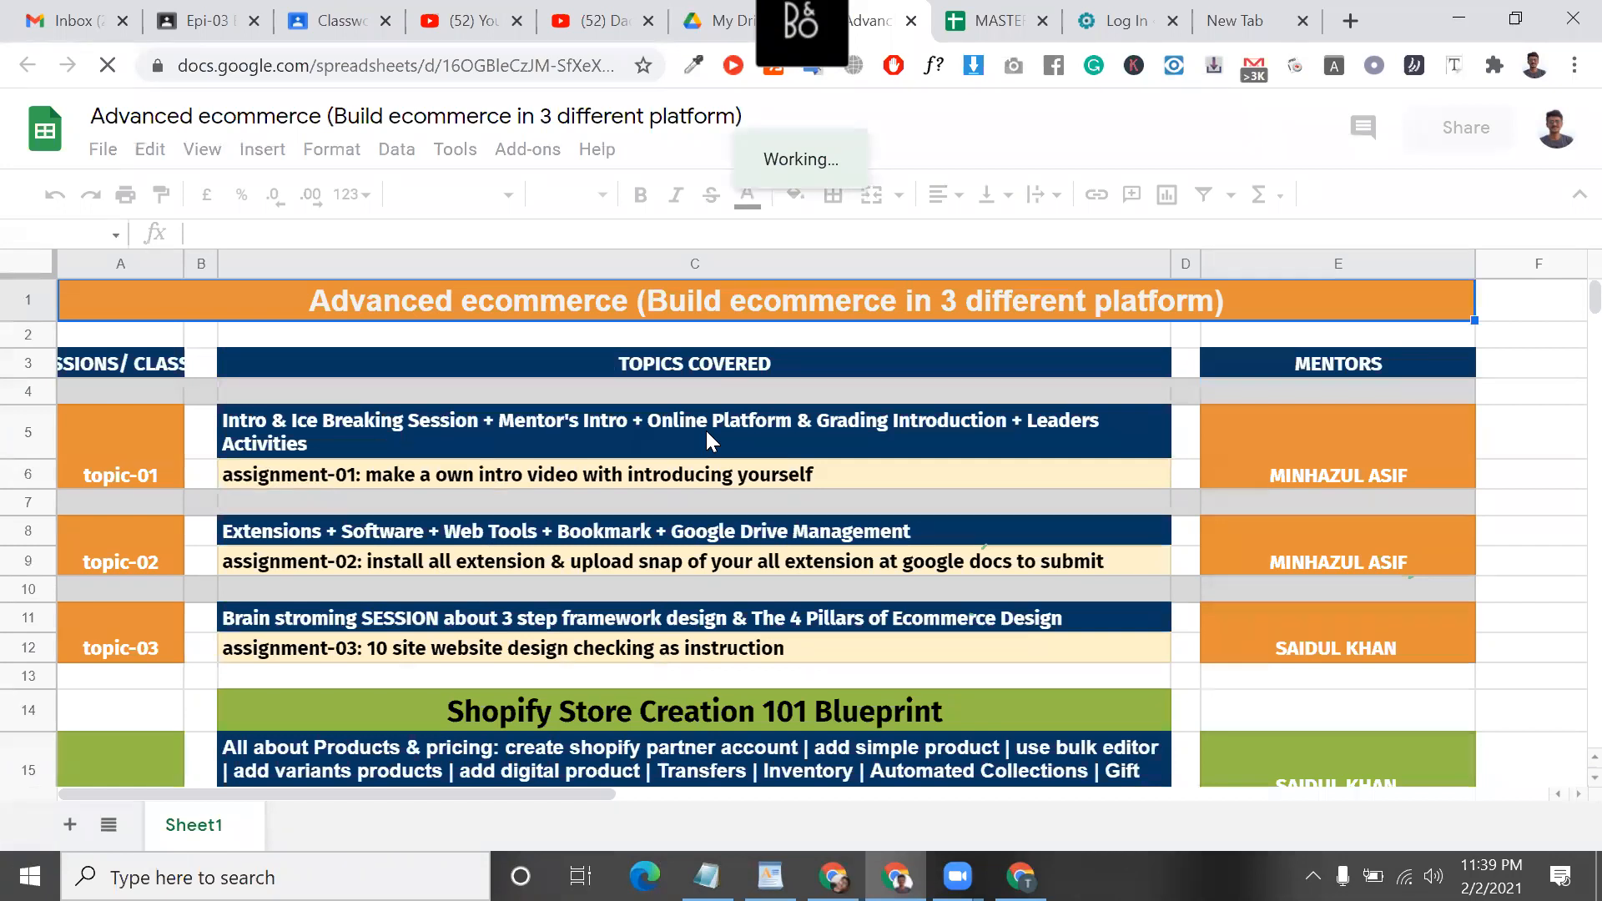
scroll(706, 430, down, 1)
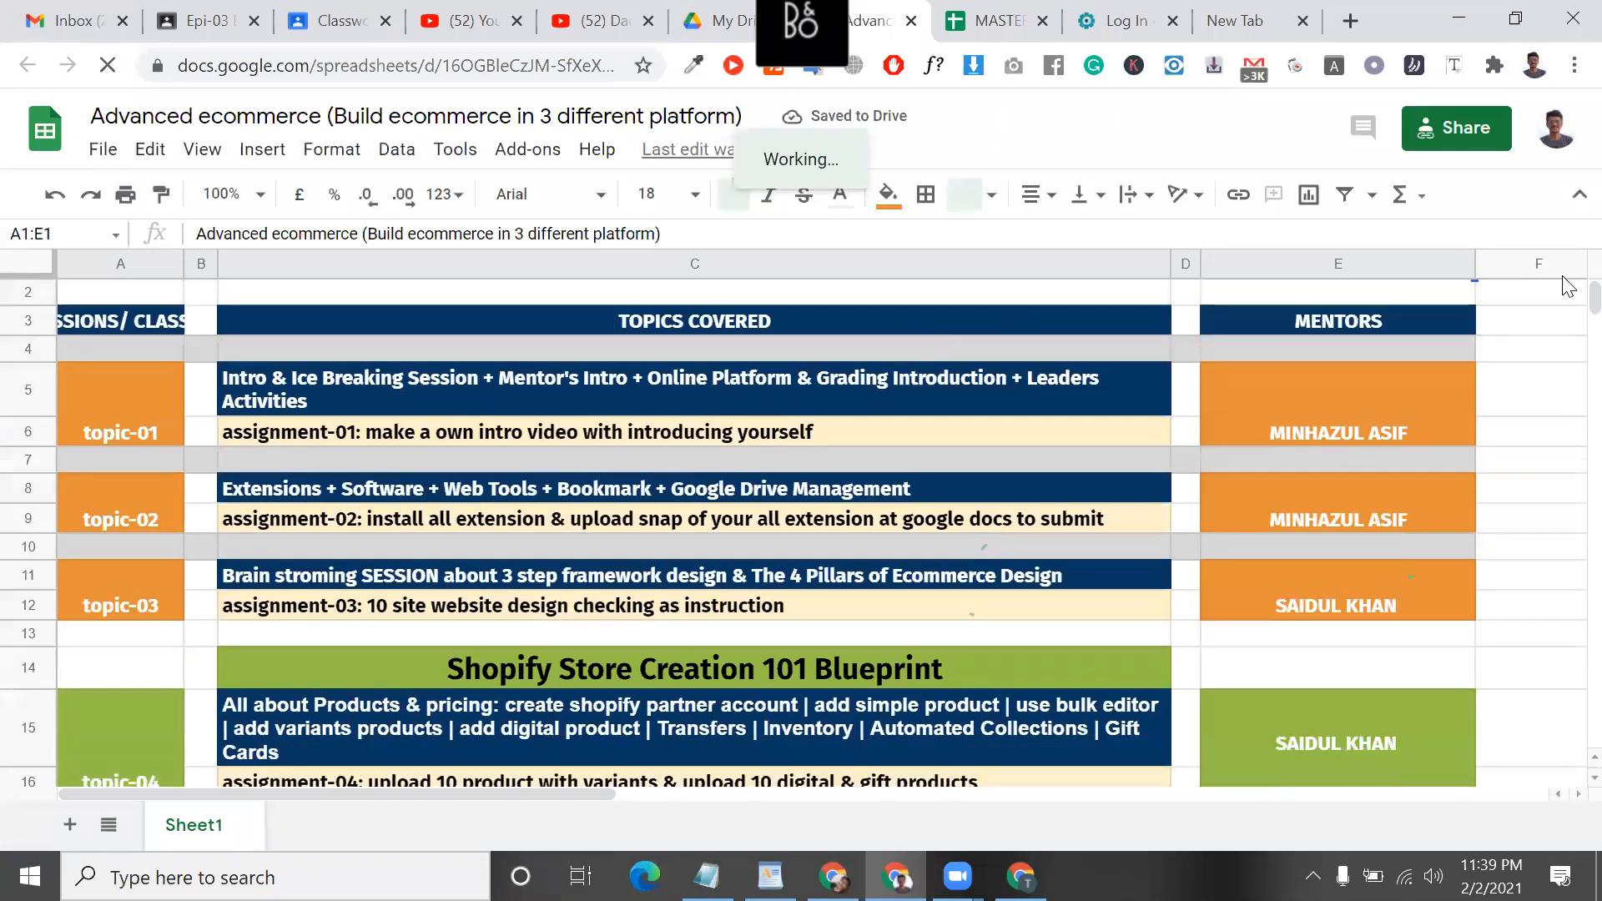
scroll(1568, 286, down, 2)
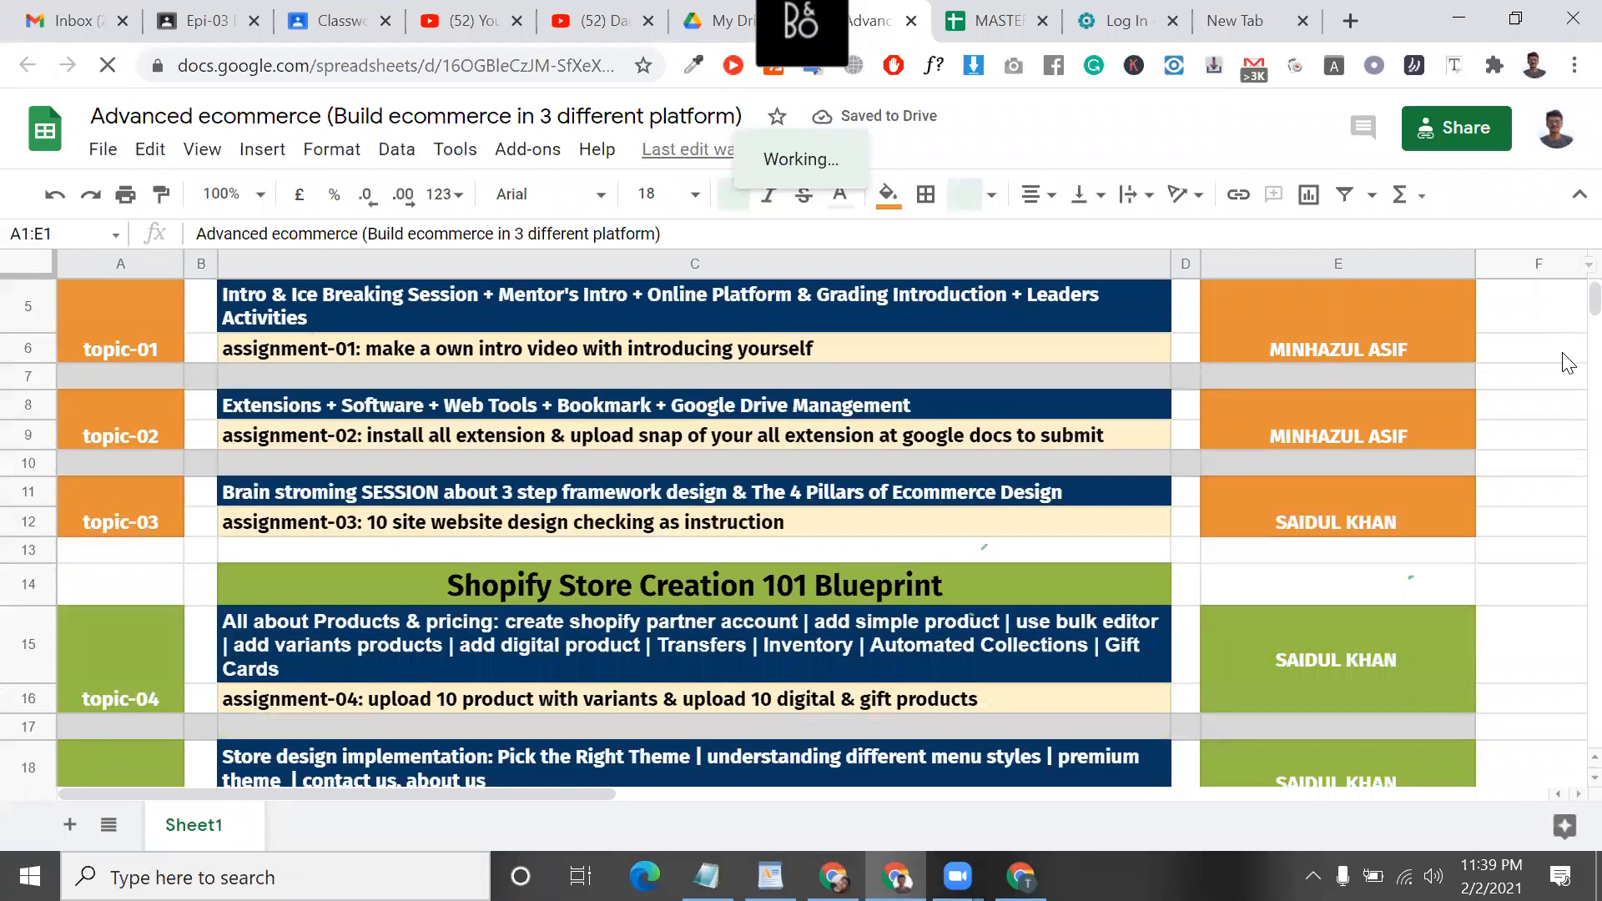
scroll(1568, 363, down, 5)
scroll(1567, 452, down, 3)
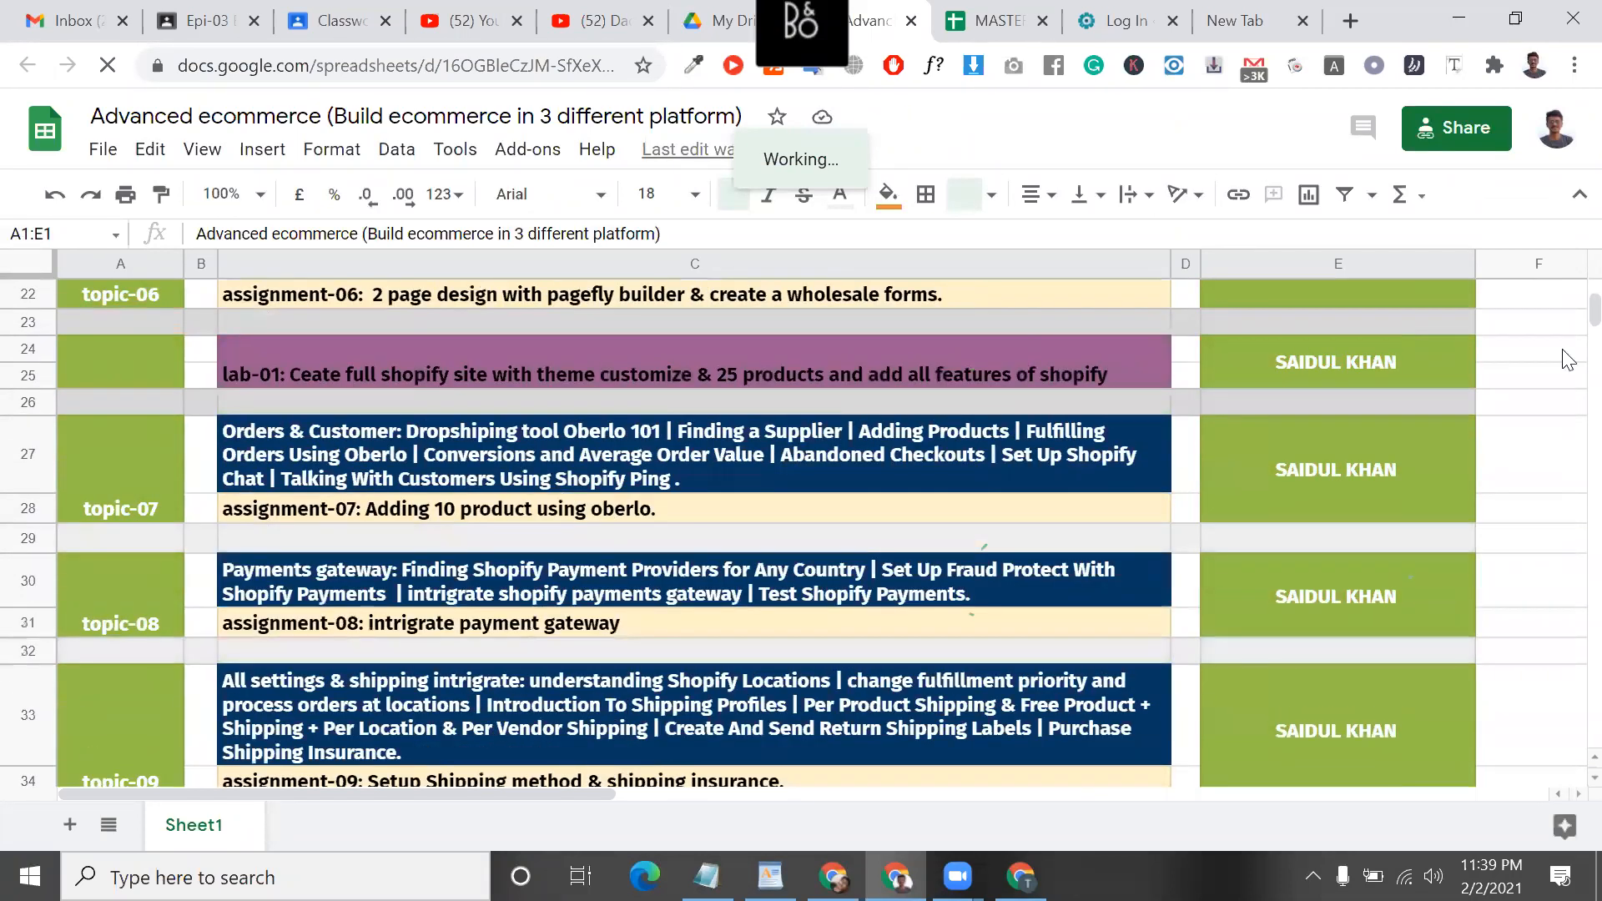
scroll(1568, 302, down, 20)
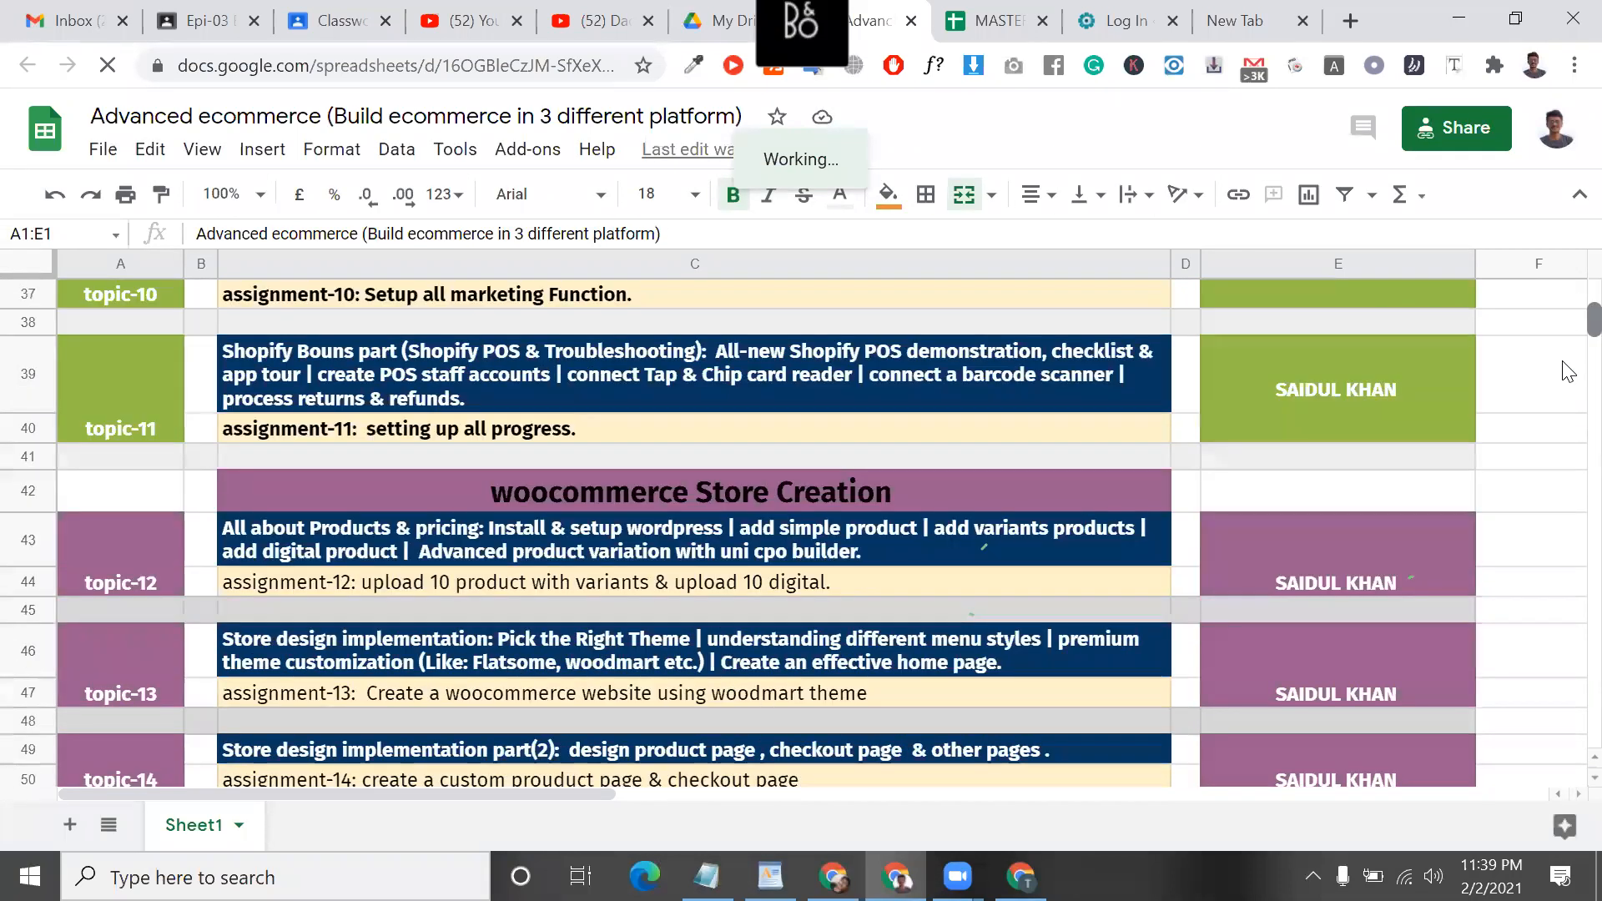
scroll(1568, 381, down, 11)
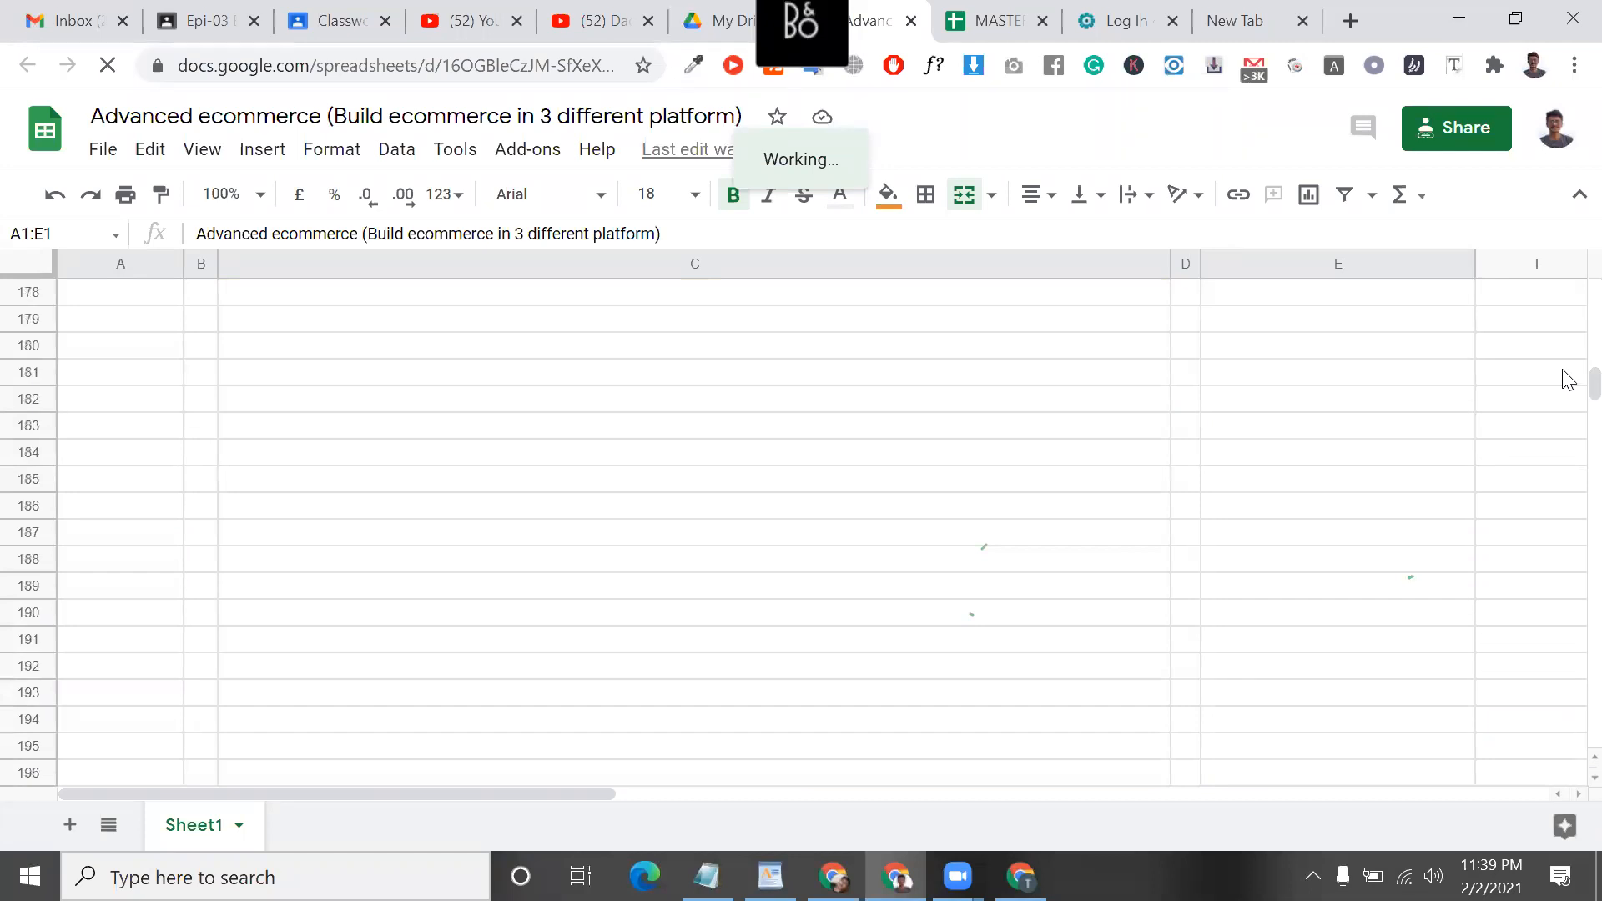
scroll(1568, 351, up, 20)
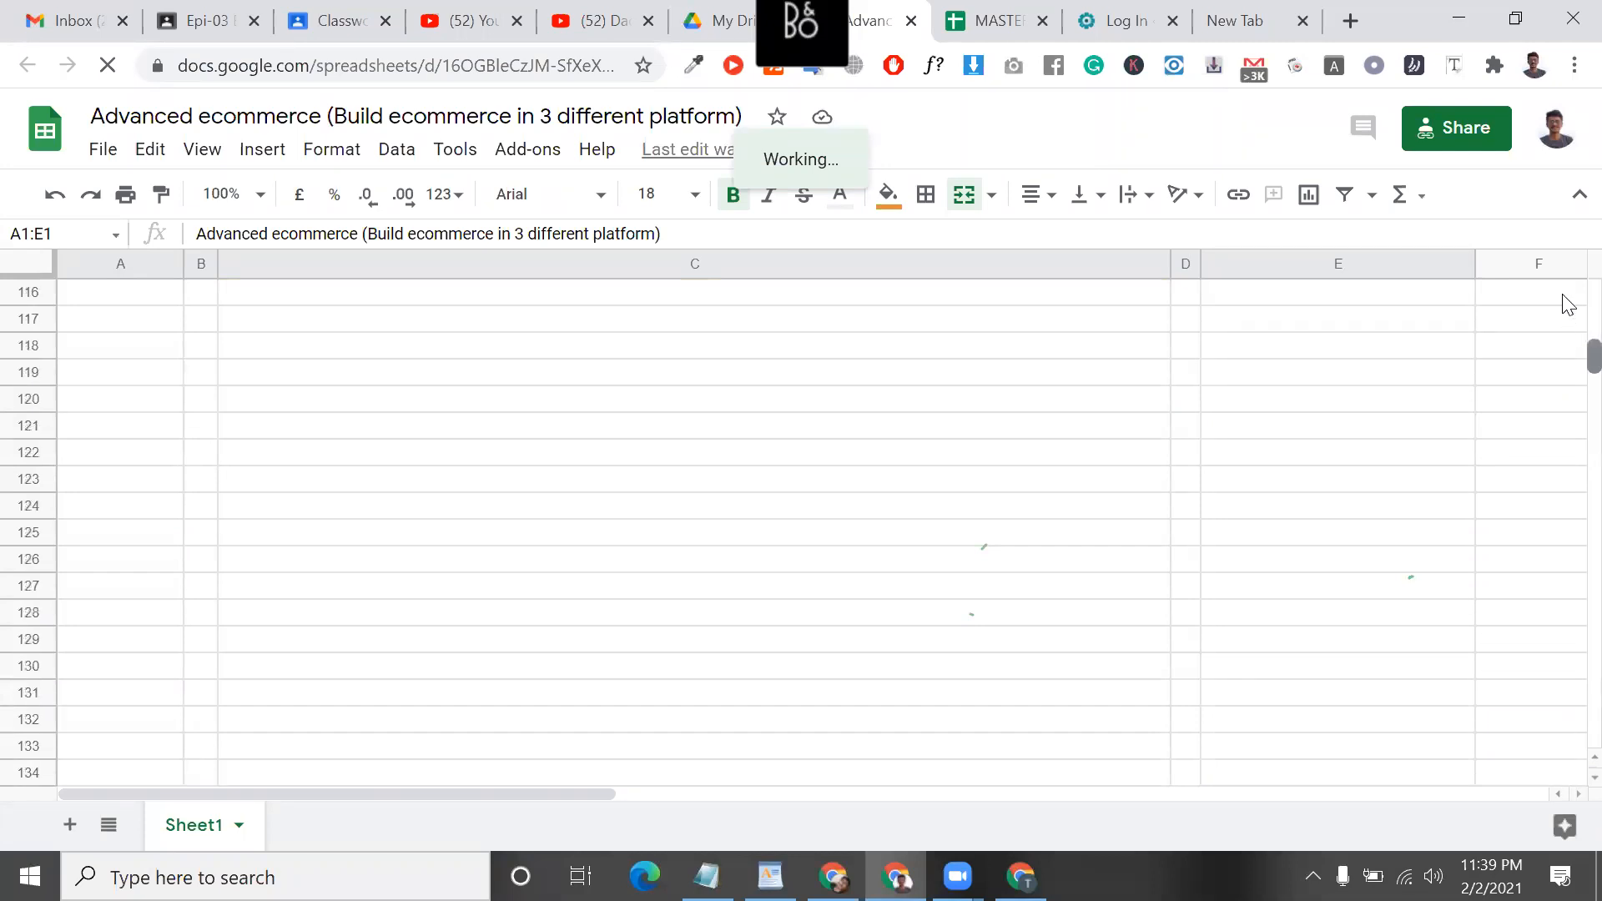
scroll(1568, 300, up, 20)
scroll(776, 560, up, 10)
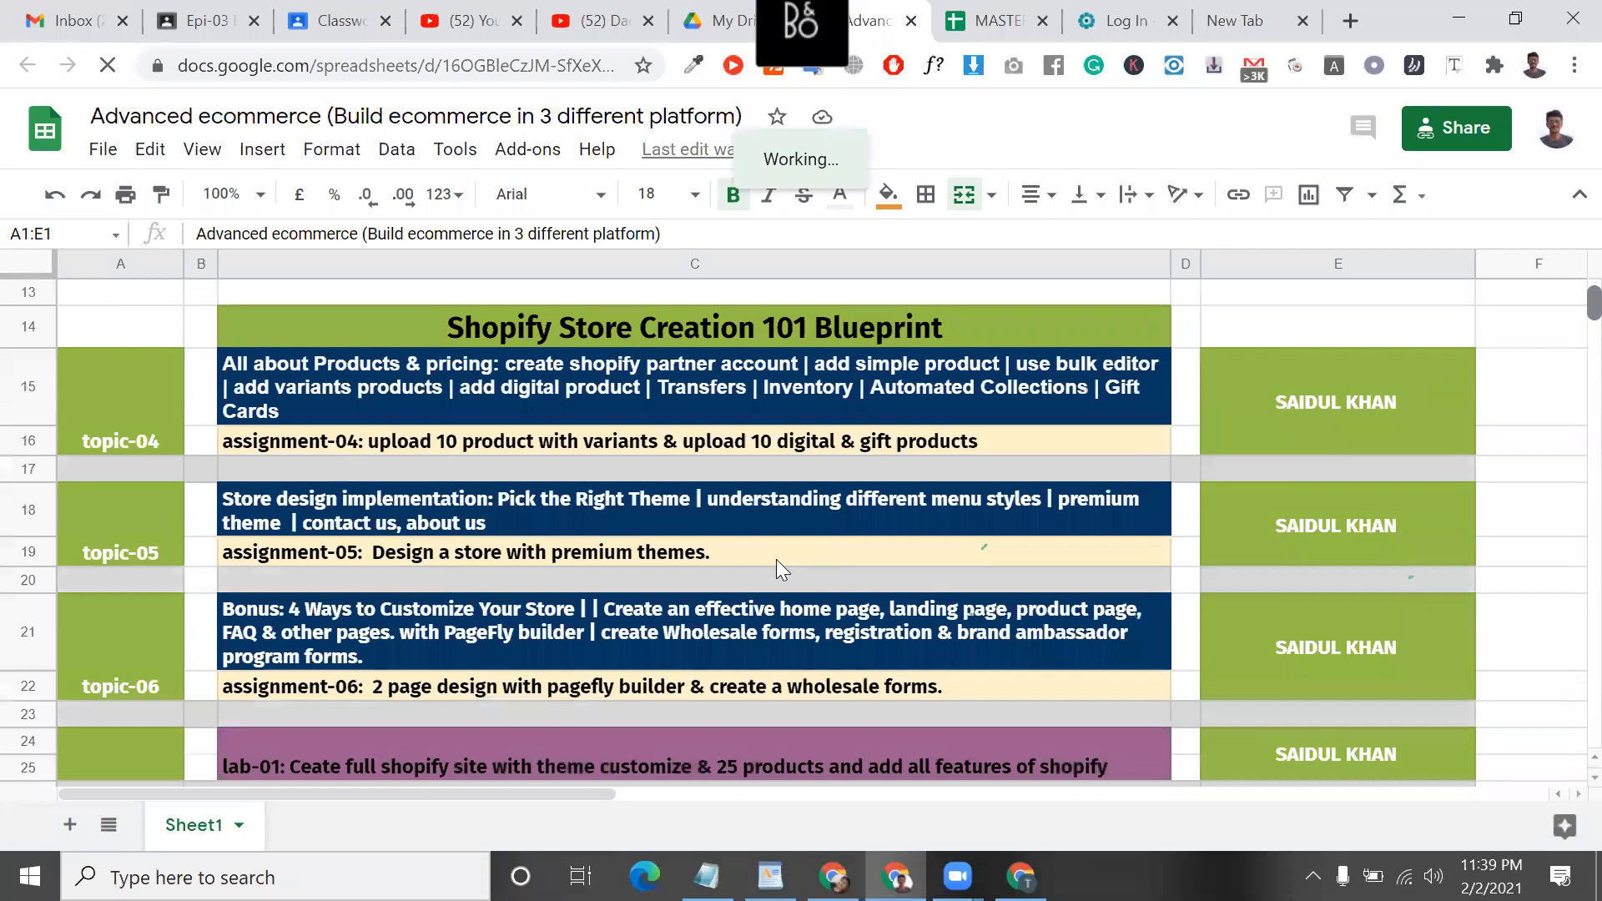
- Review the Shopify topics and the WooCommerce Store Creation section, highlighting the topic-12 products and pricing text without changing it
scroll(776, 559, down, 3)
scroll(776, 559, down, 1)
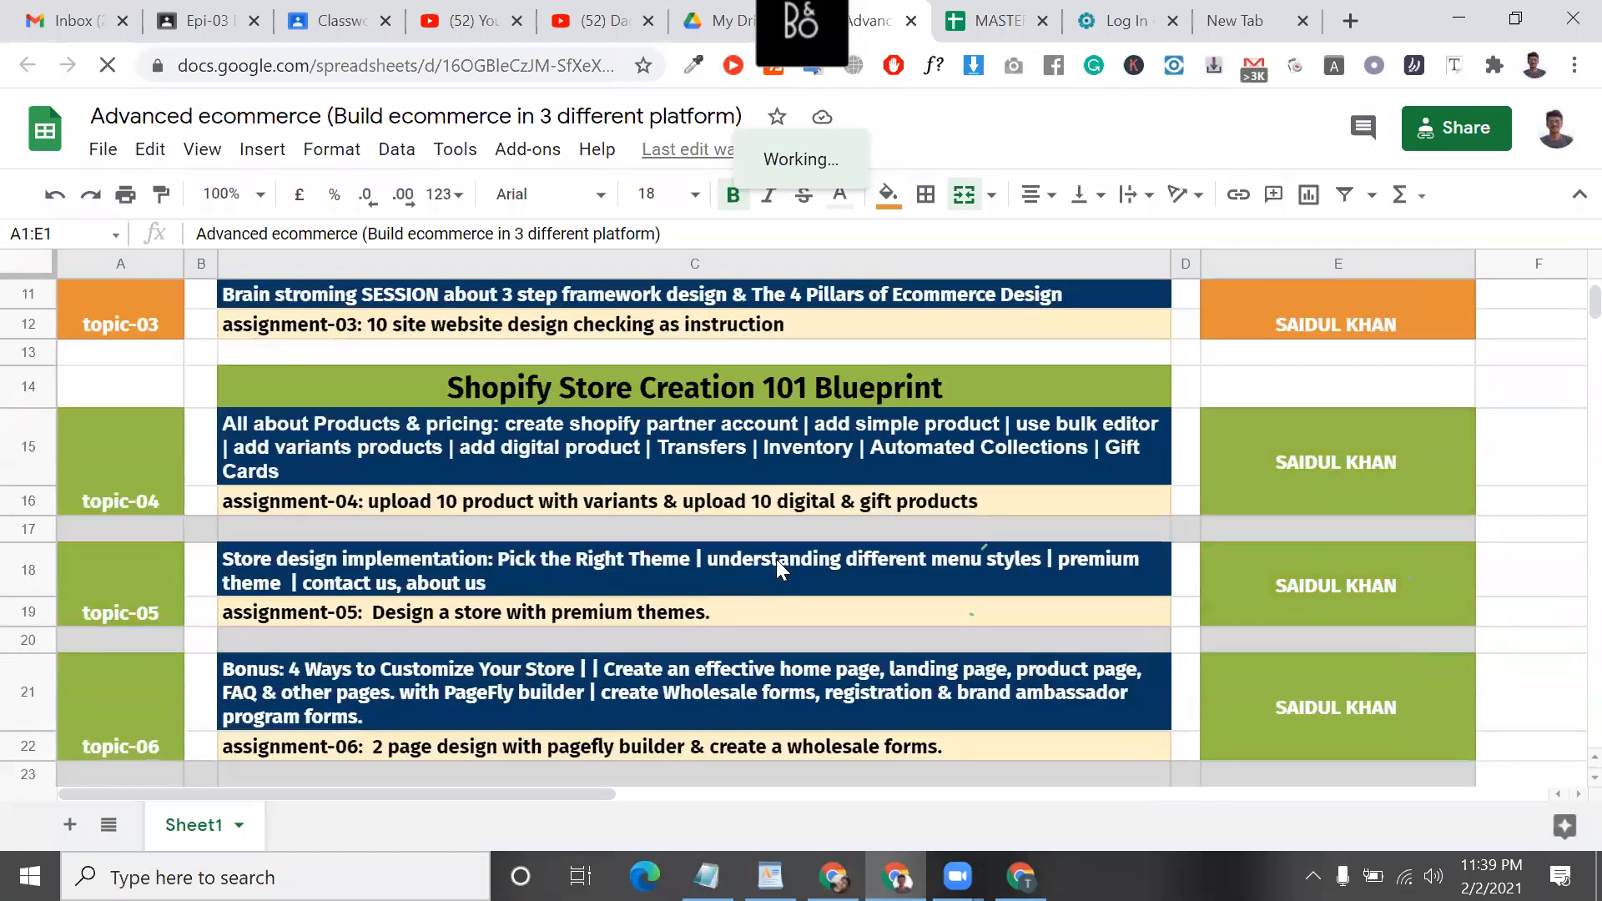
scroll(776, 559, down, 4)
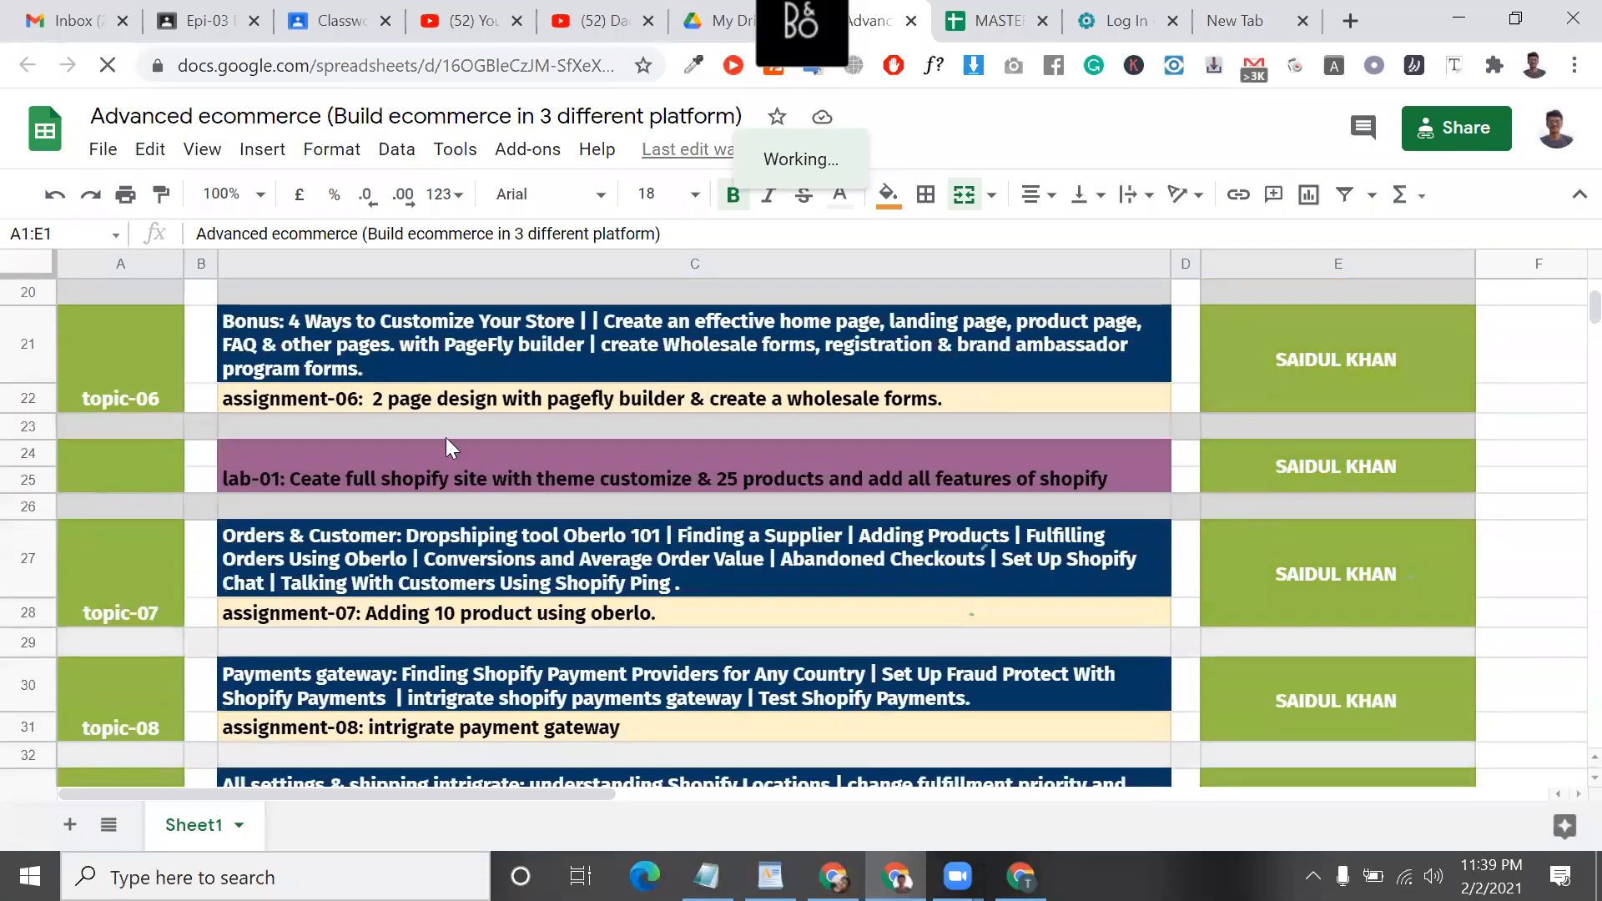
scroll(448, 449, down, 3)
scroll(489, 384, up, 2)
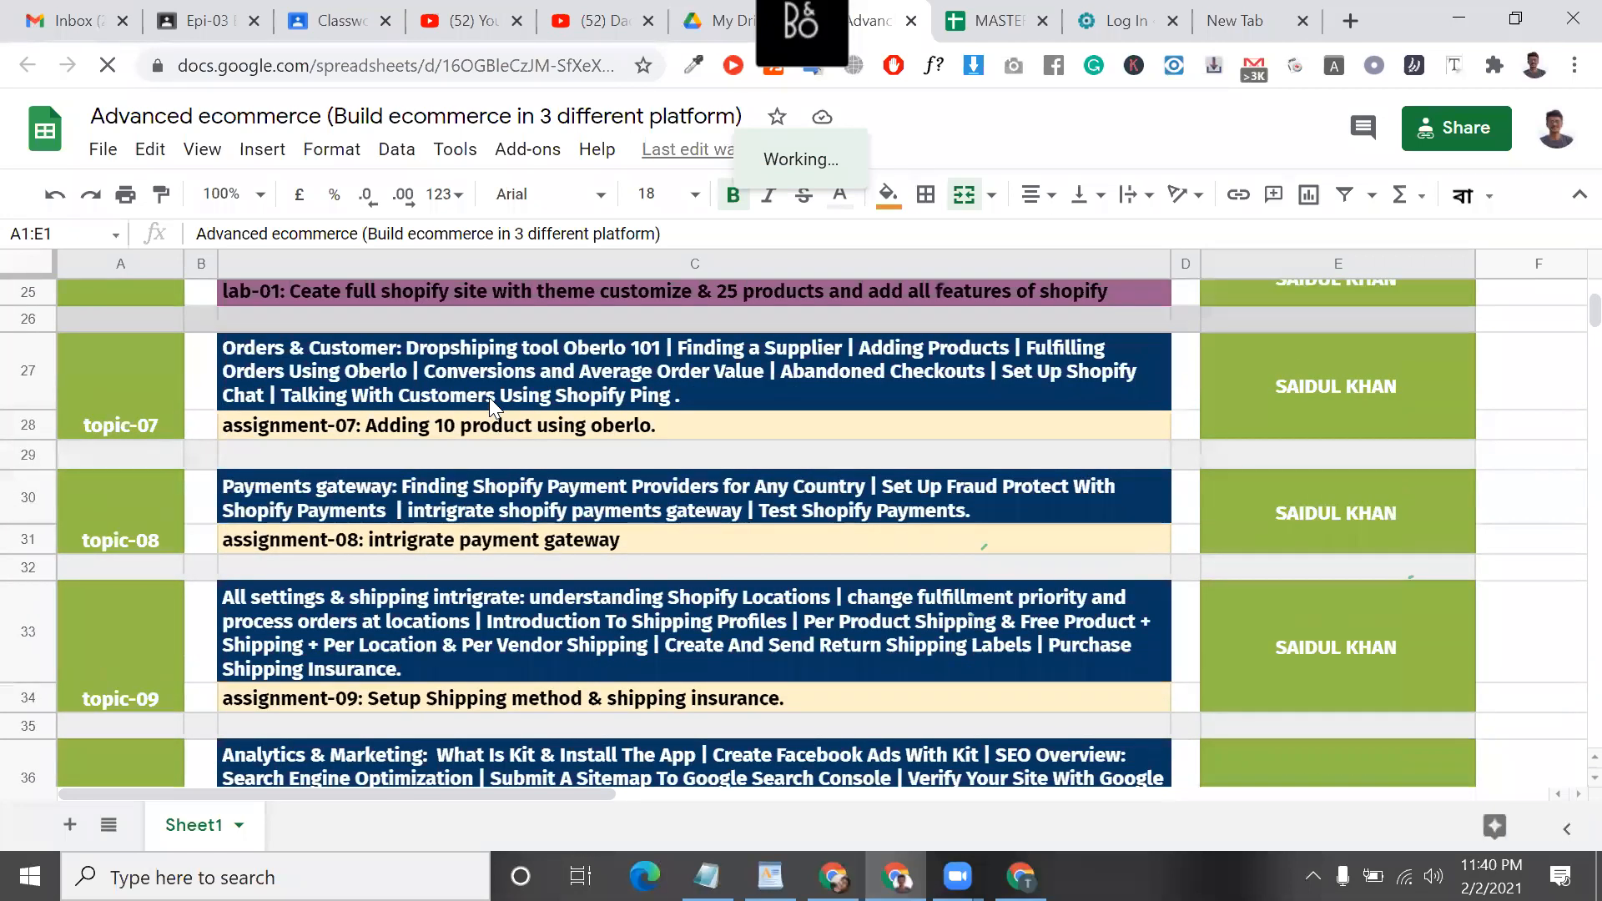
scroll(489, 399, up, 2)
scroll(490, 399, down, 7)
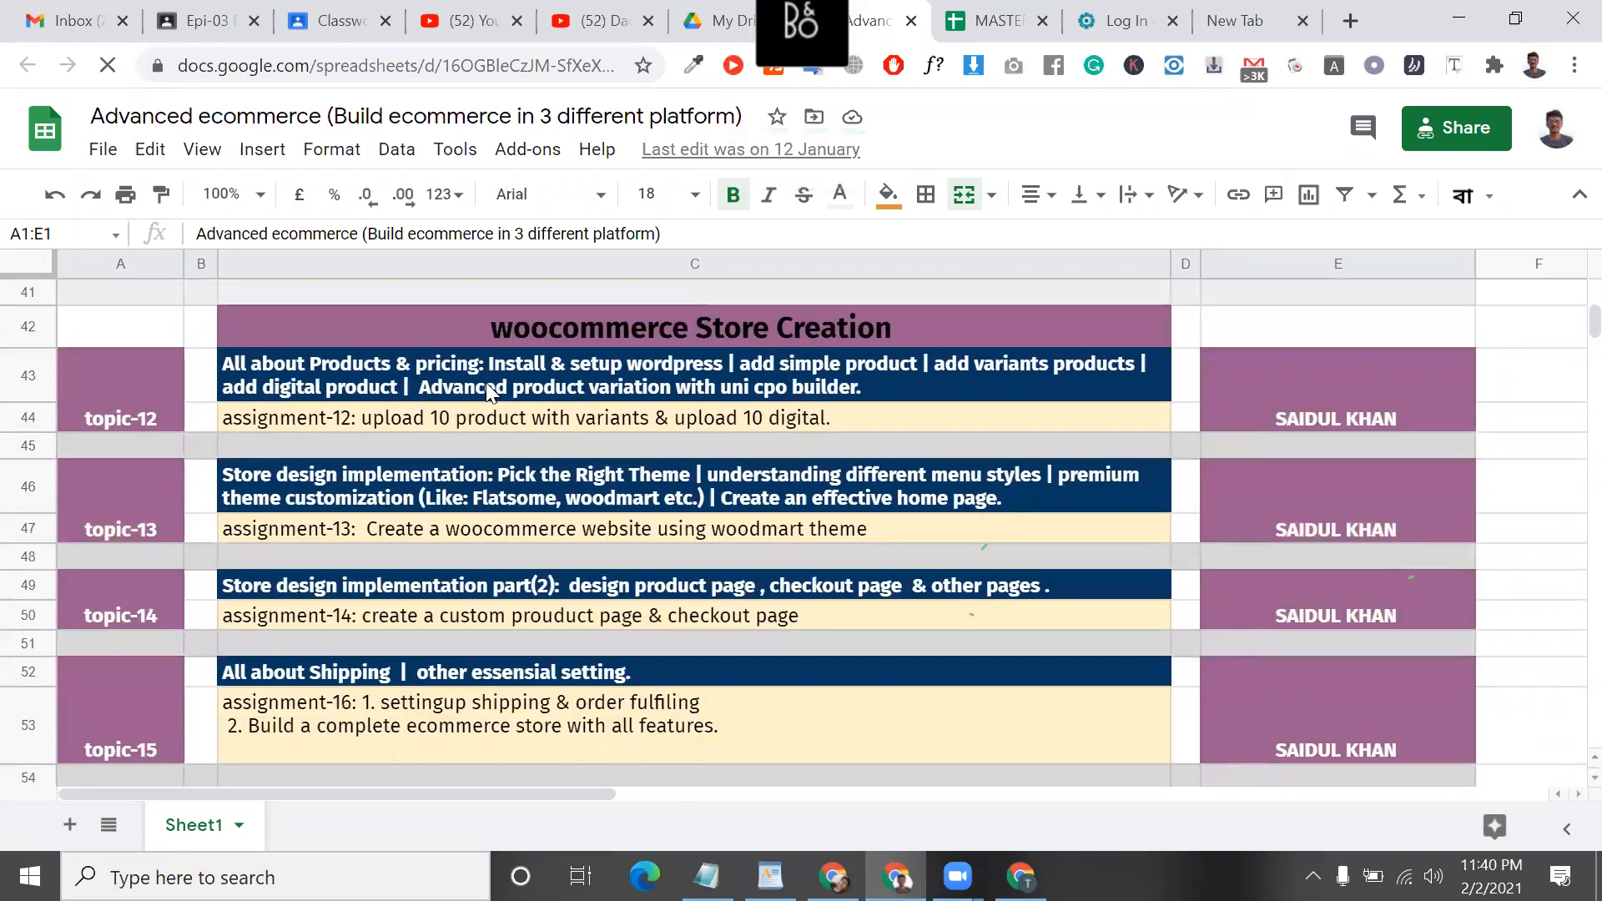
click(575, 369)
double_click(574, 369)
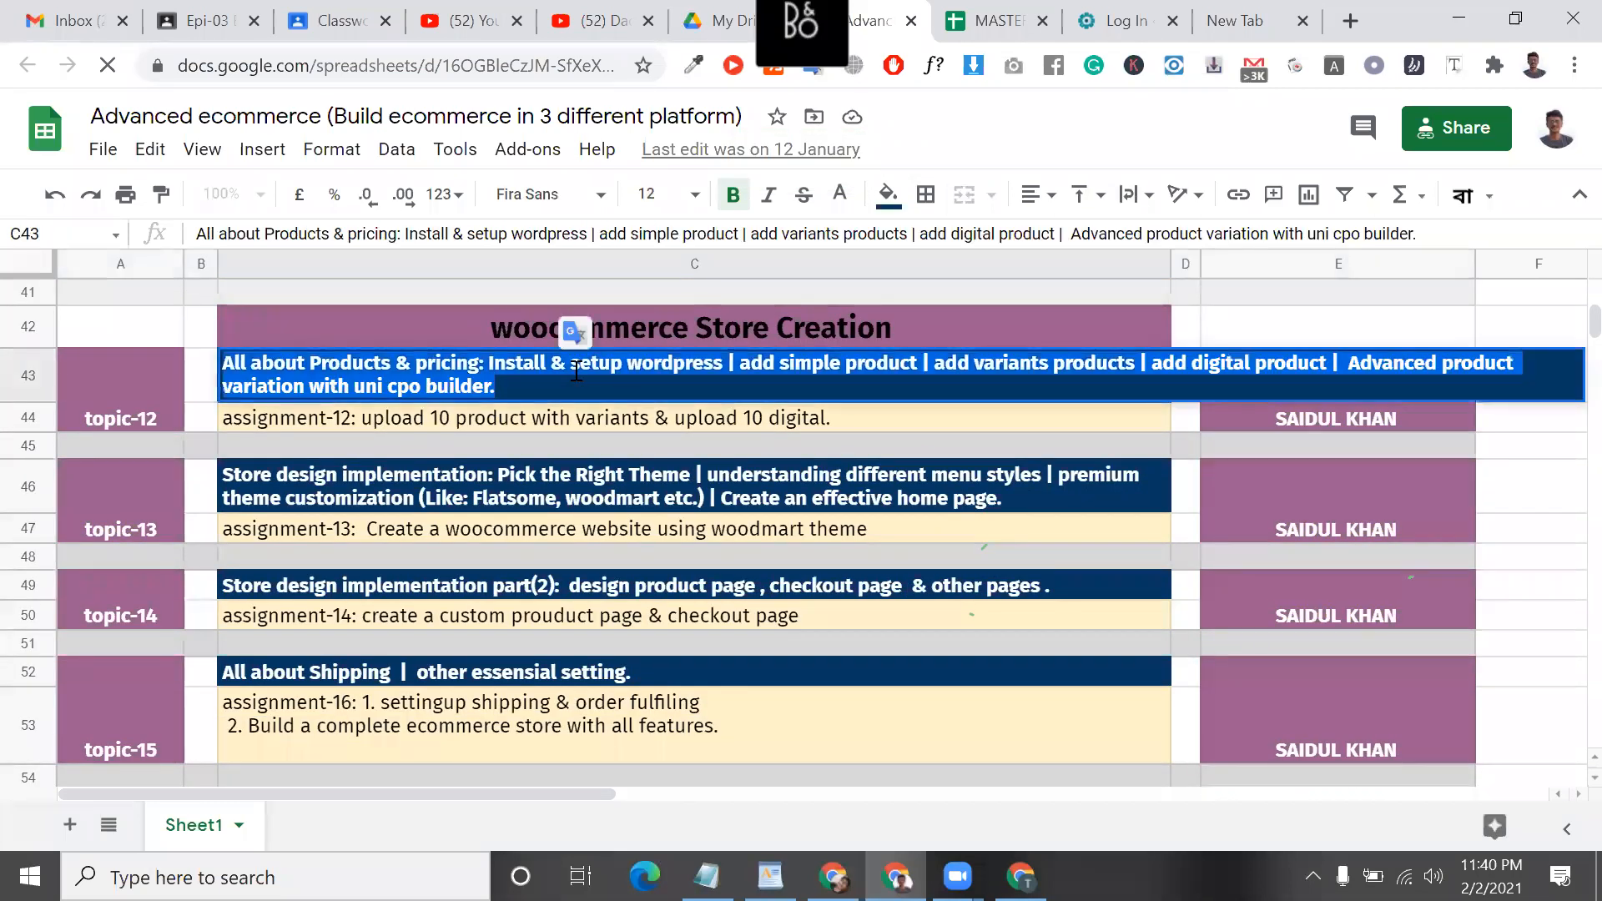
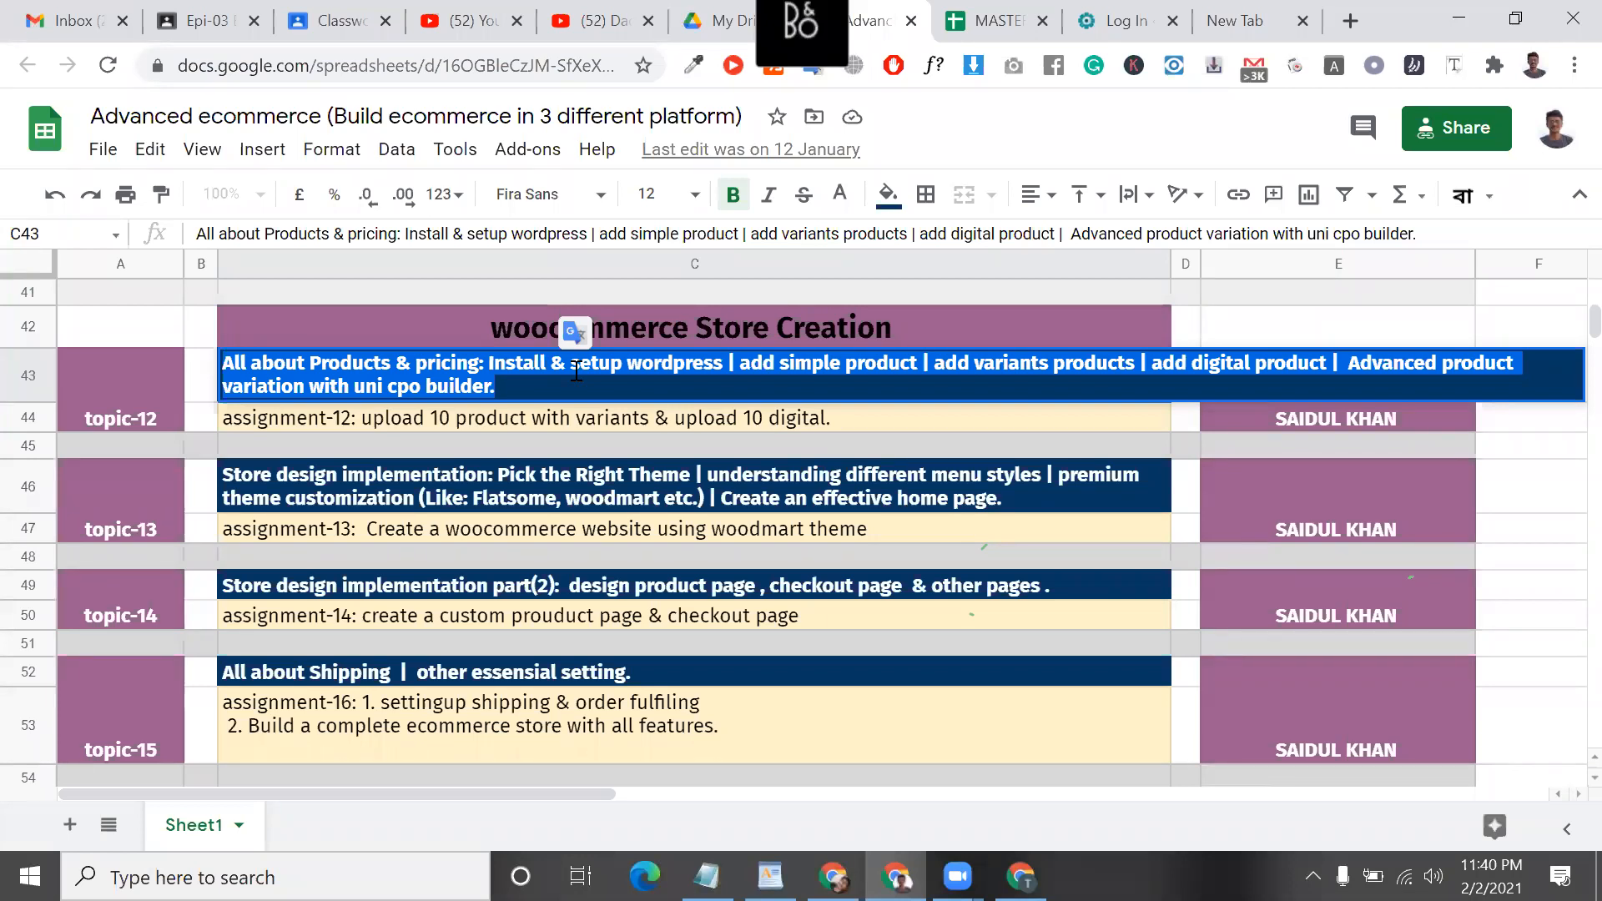
click(665, 444)
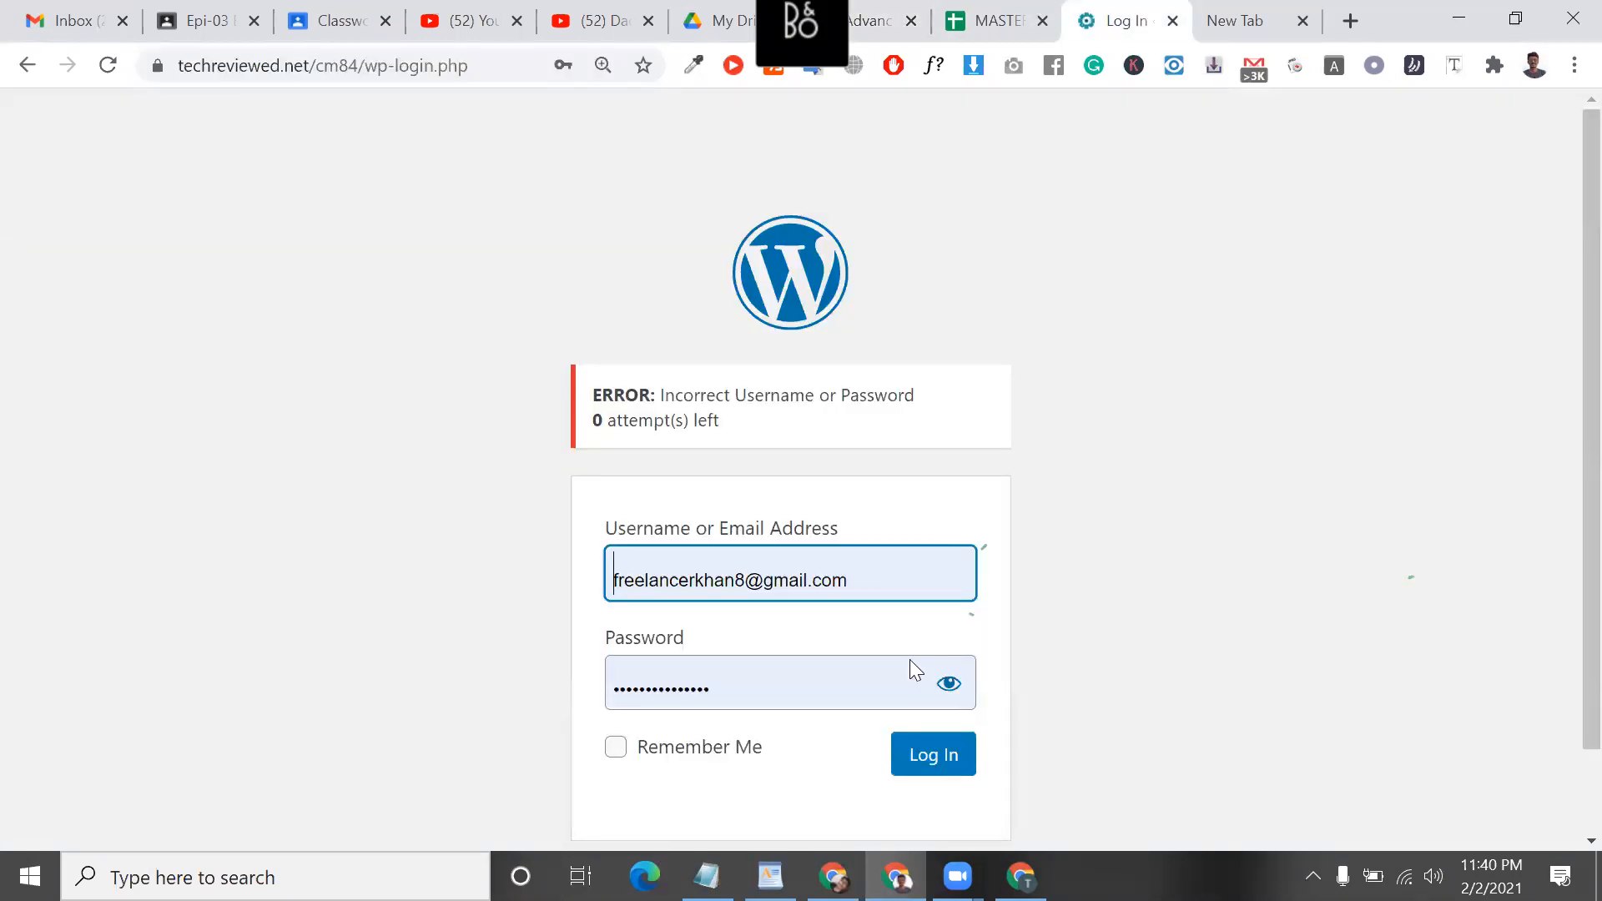
- Switch to the Chrome window with the WordPress admin and look over the Tools page and the full admin menu
click(1020, 876)
scroll(469, 394, up, 1)
scroll(469, 394, down, 1)
scroll(10, 399, up, 2)
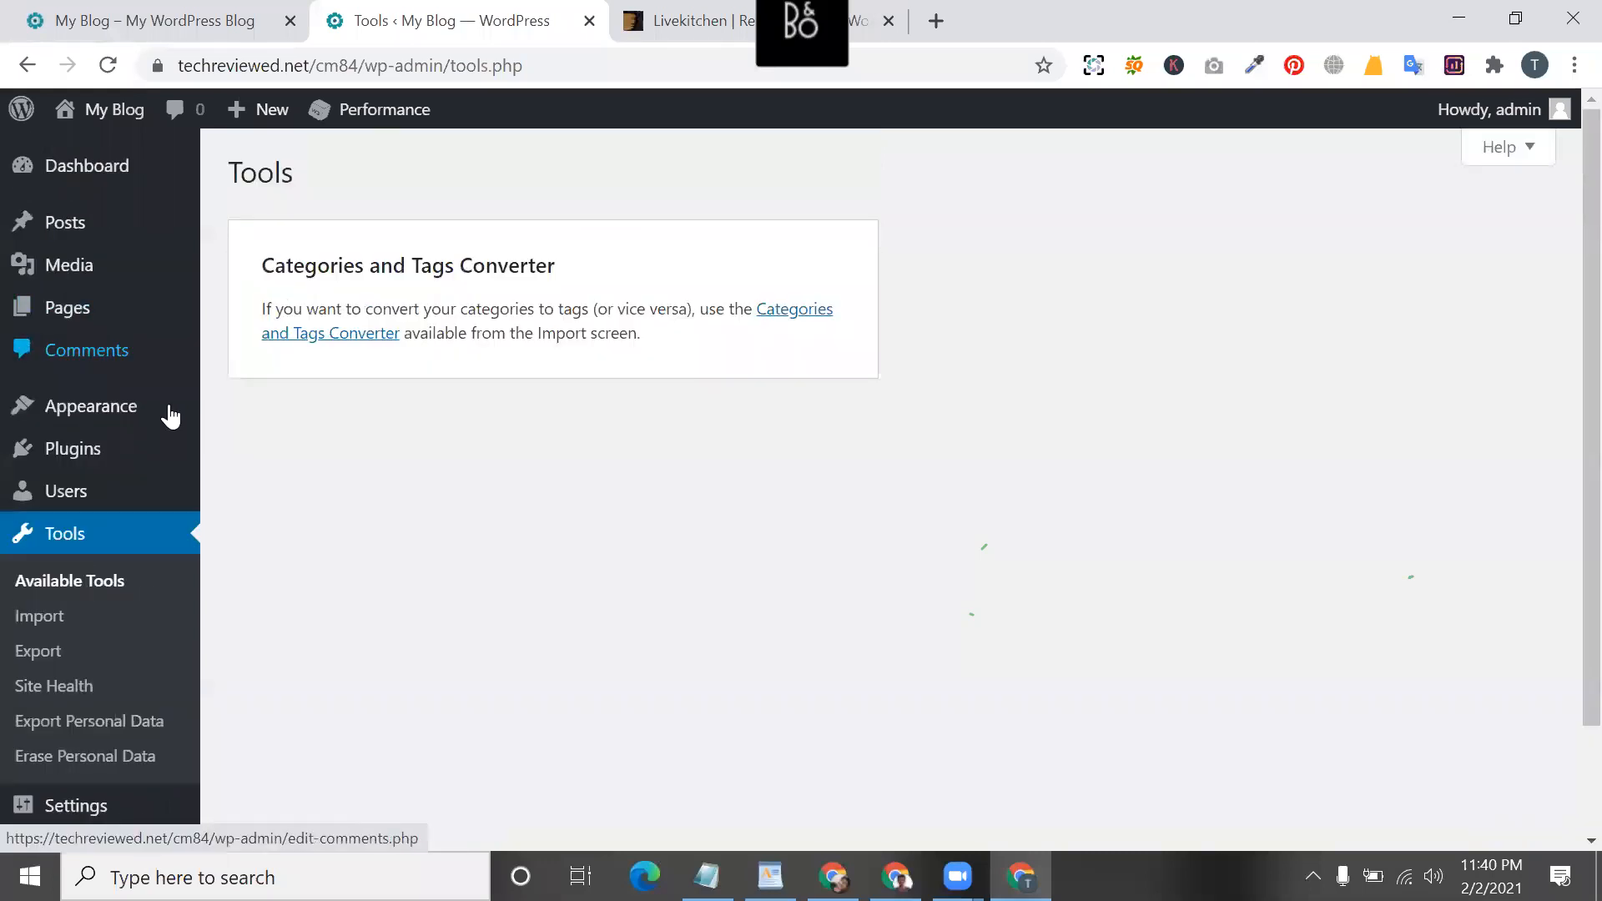
mouse_move(128, 447)
scroll(129, 447, down, 2)
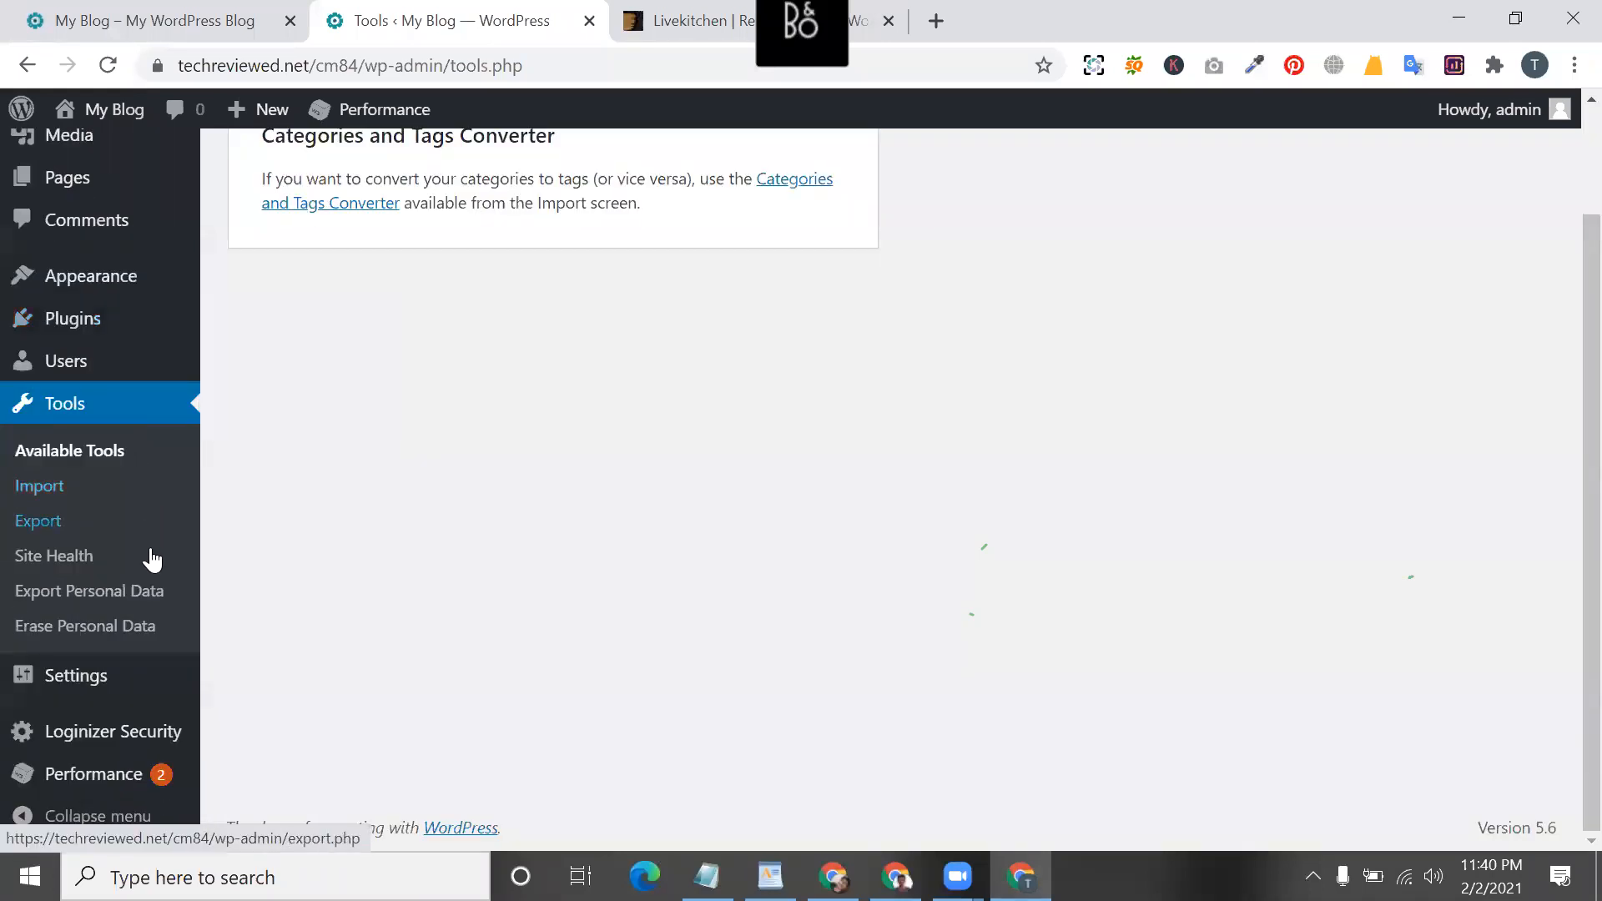
scroll(150, 590, up, 2)
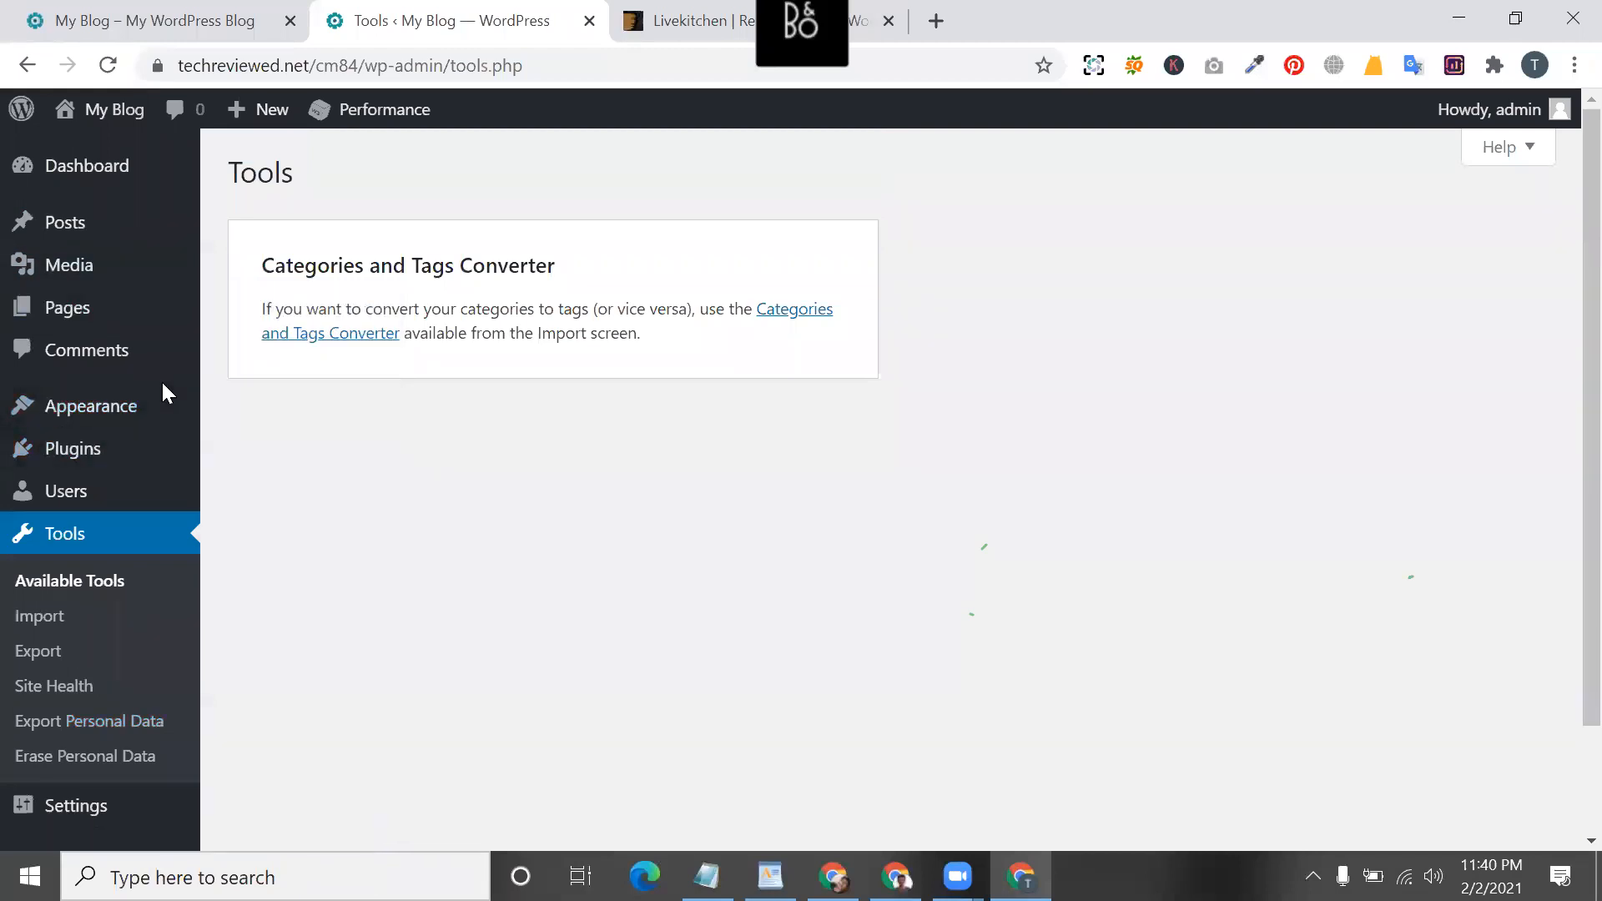
scroll(163, 388, down, 2)
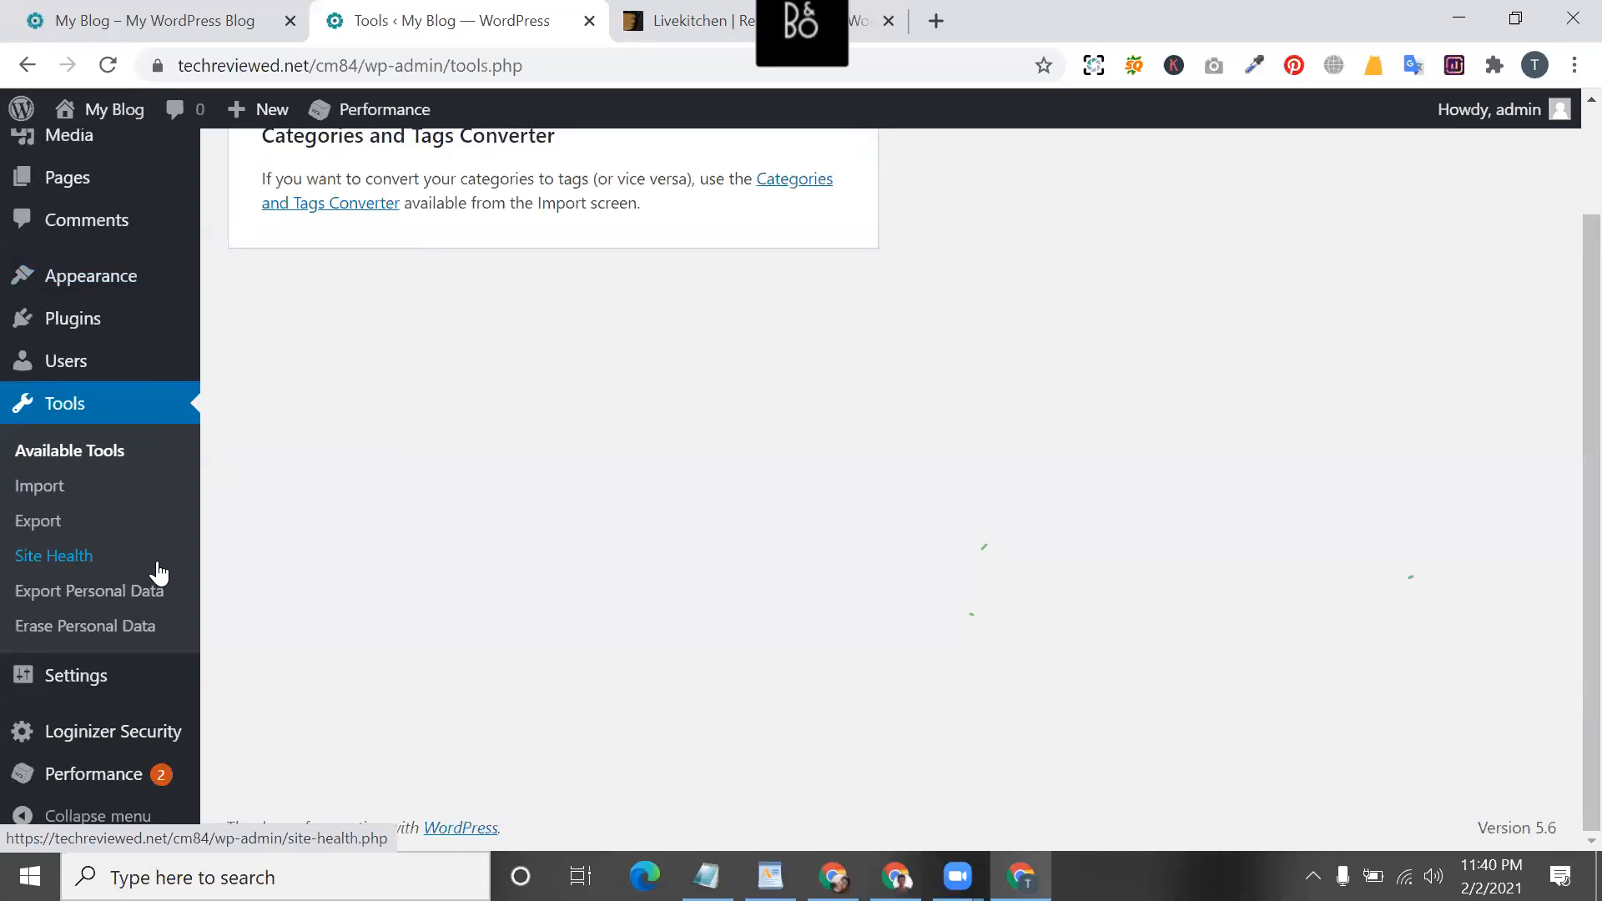
scroll(71, 442, up, 2)
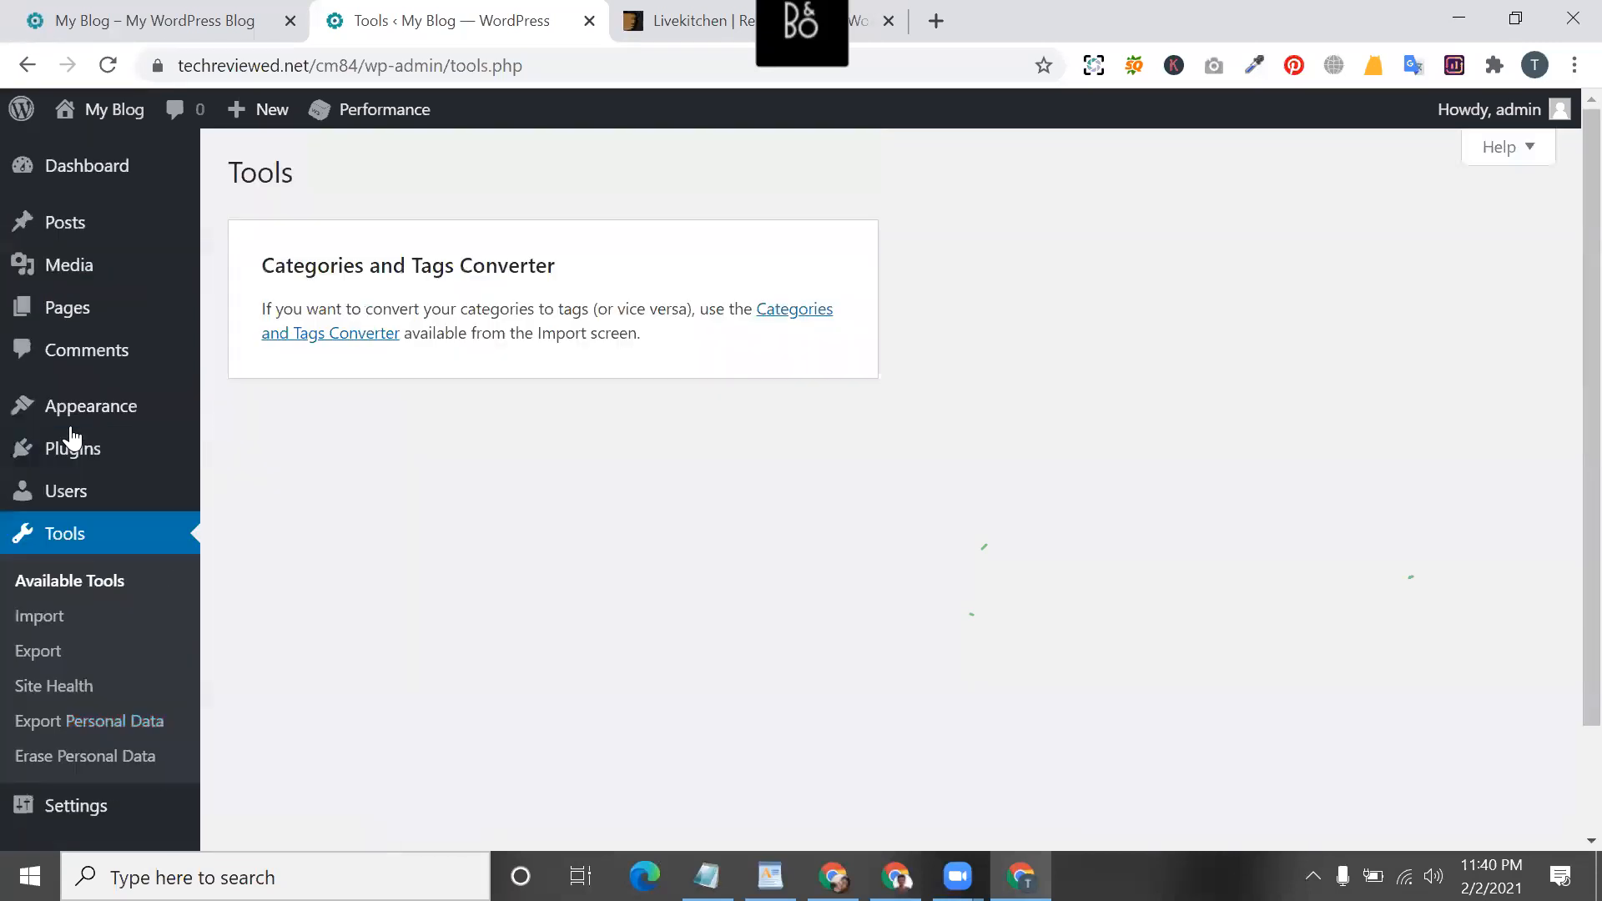
- Look over the Plugins and Users submenu entries and the remaining admin menu items without opening any of them
mouse_move(75, 449)
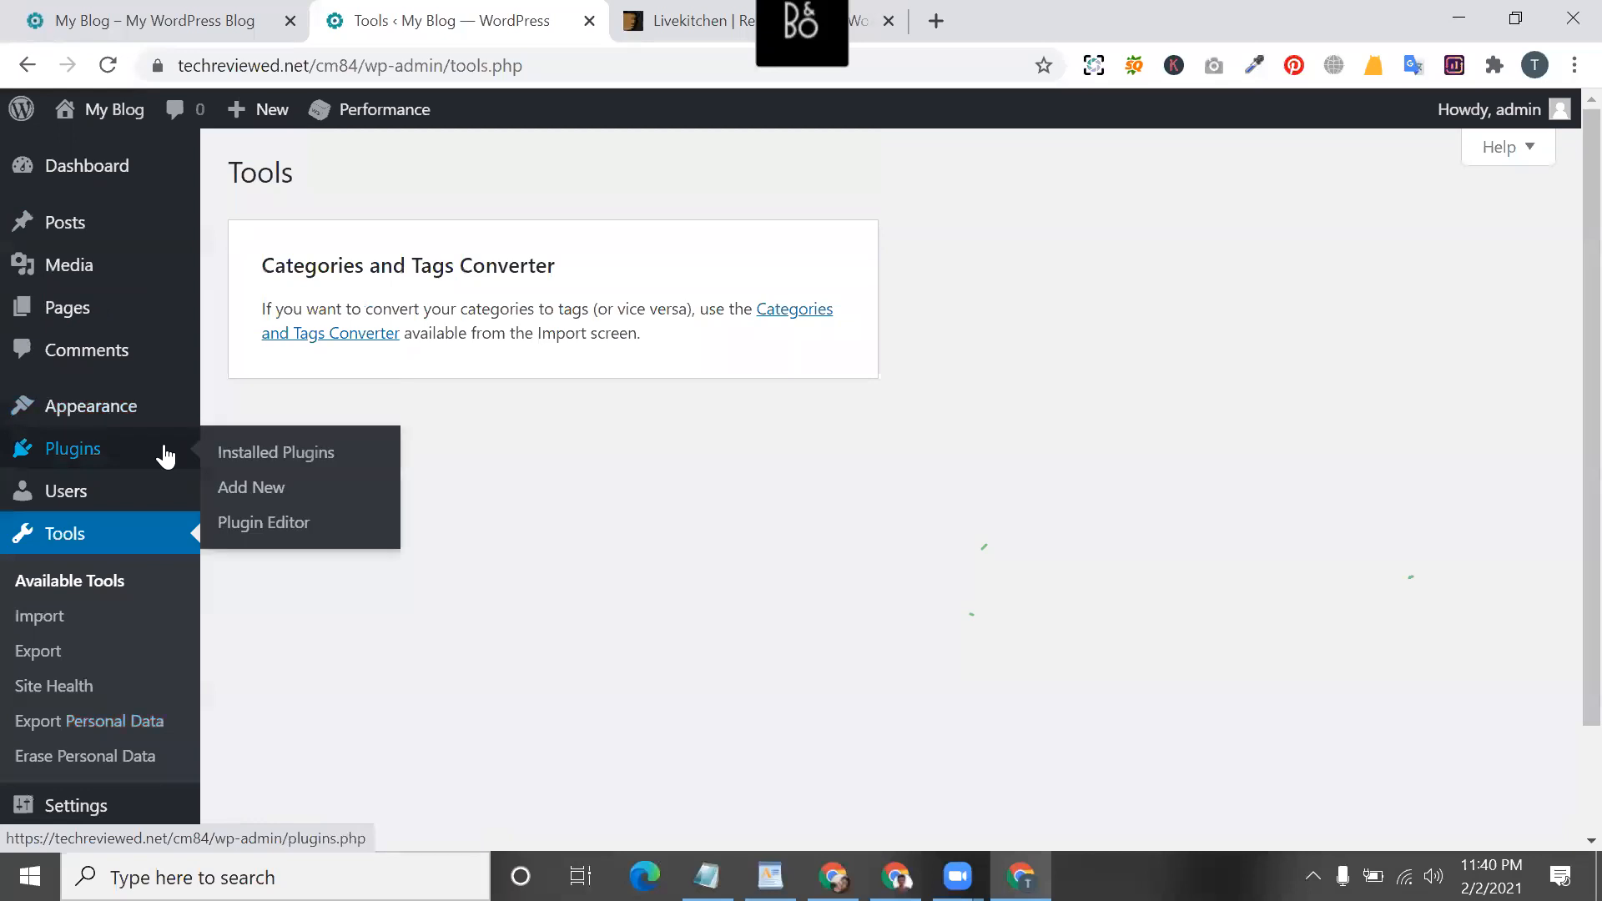
scroll(166, 456, down, 2)
scroll(164, 457, up, 2)
mouse_move(90, 261)
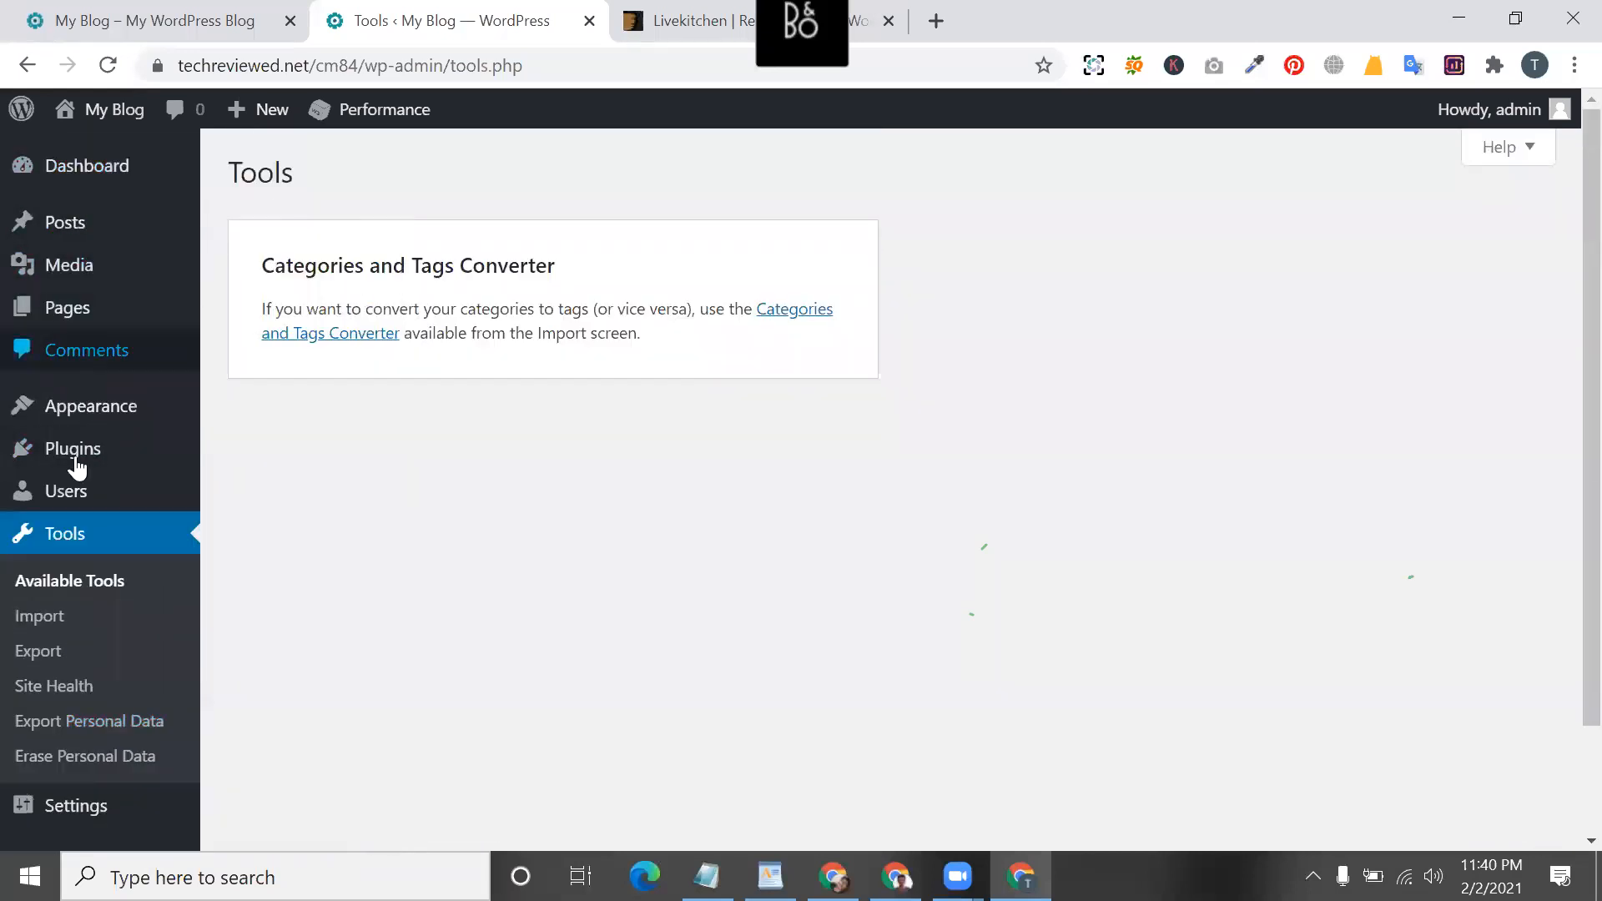
mouse_move(90, 482)
scroll(89, 481, down, 2)
scroll(90, 482, up, 2)
scroll(90, 482, down, 2)
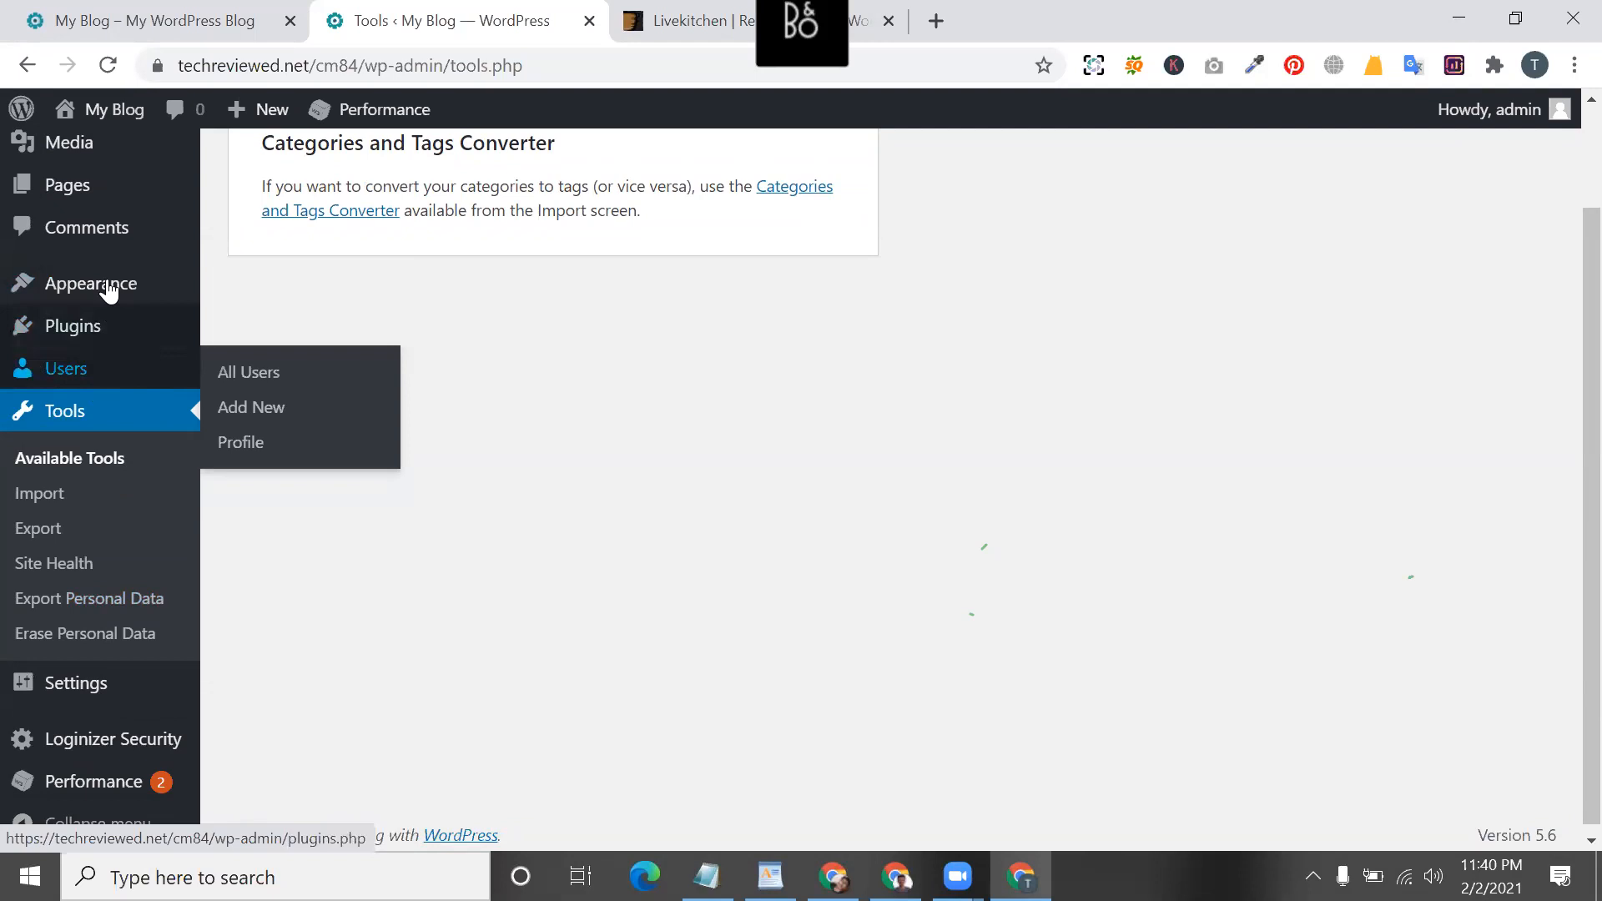
- Open the Themes management page and close the Livekitchen theme preview tab
mouse_move(107, 286)
click(242, 288)
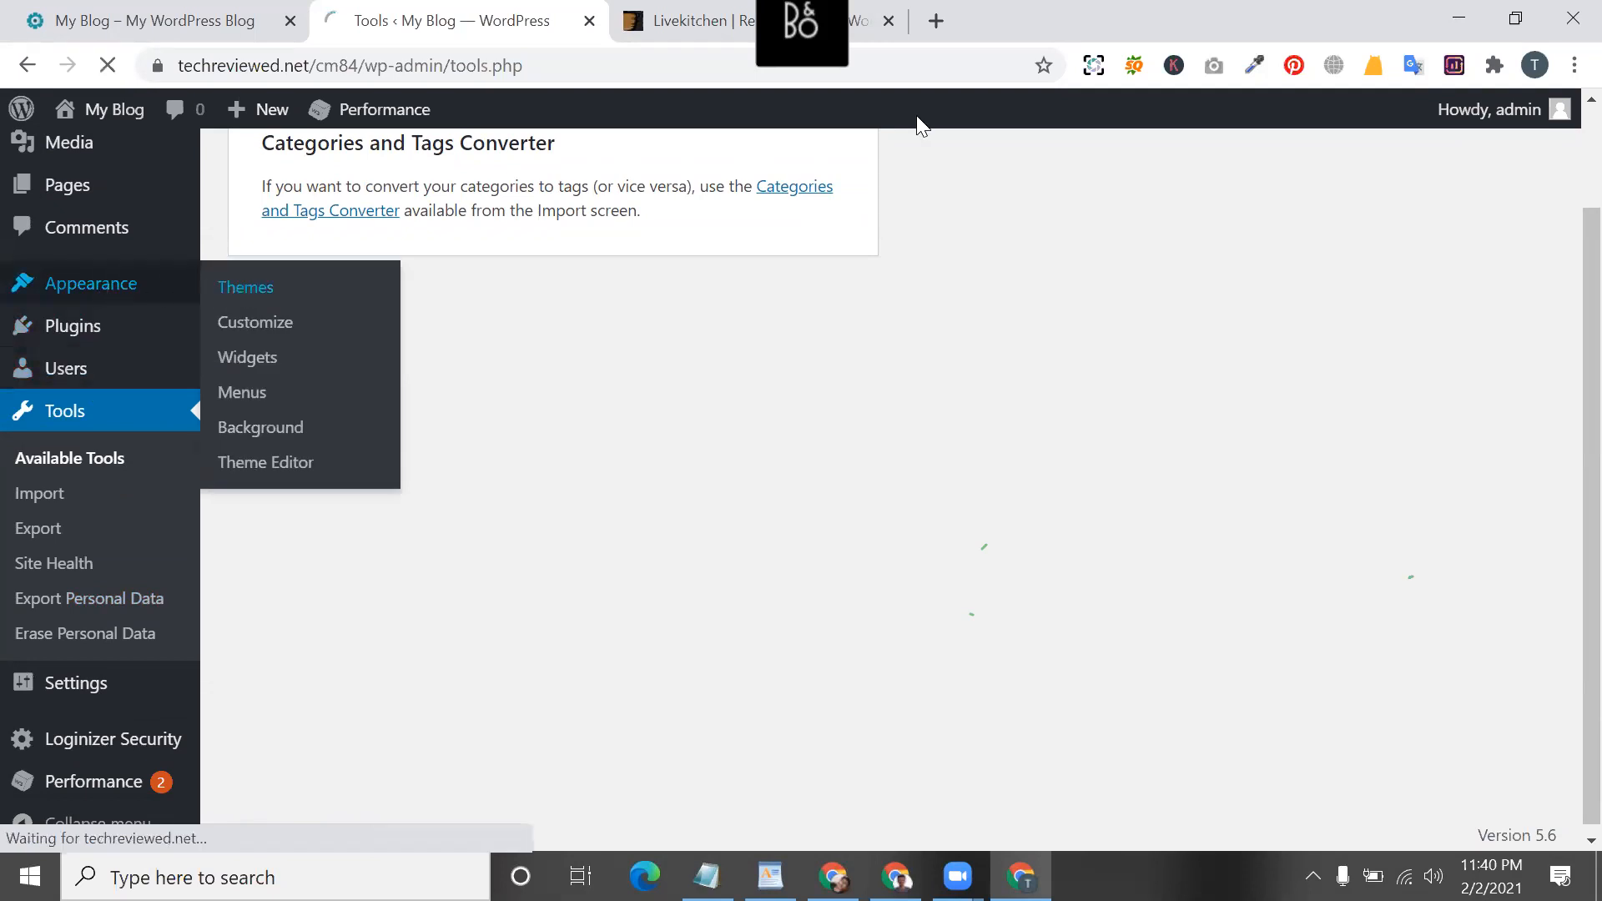
click(712, 14)
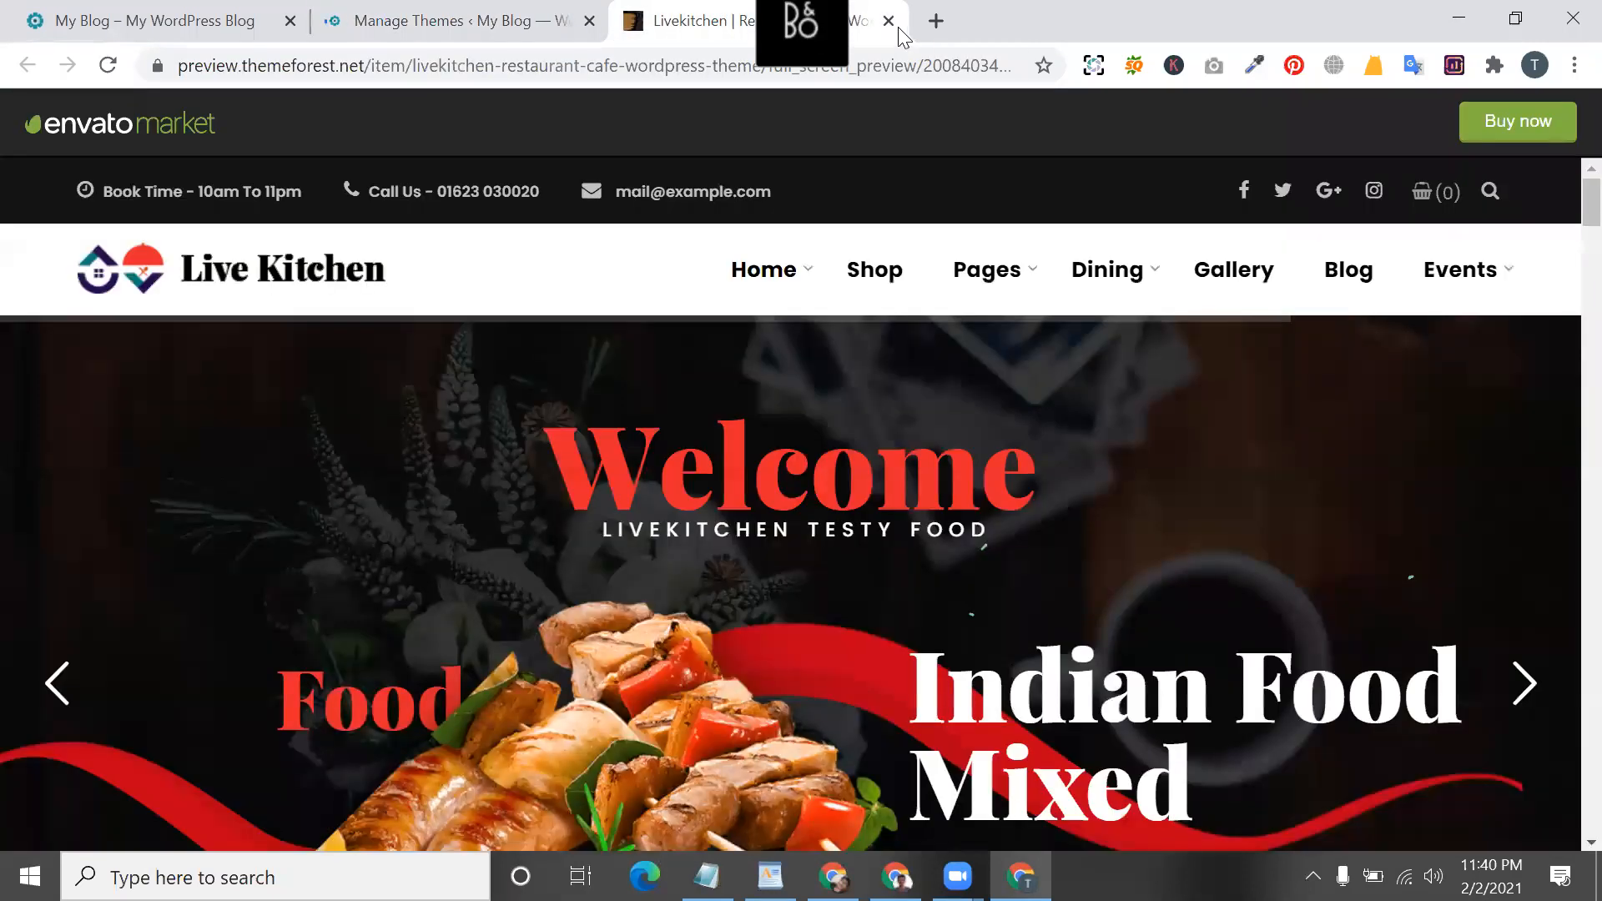
click(889, 21)
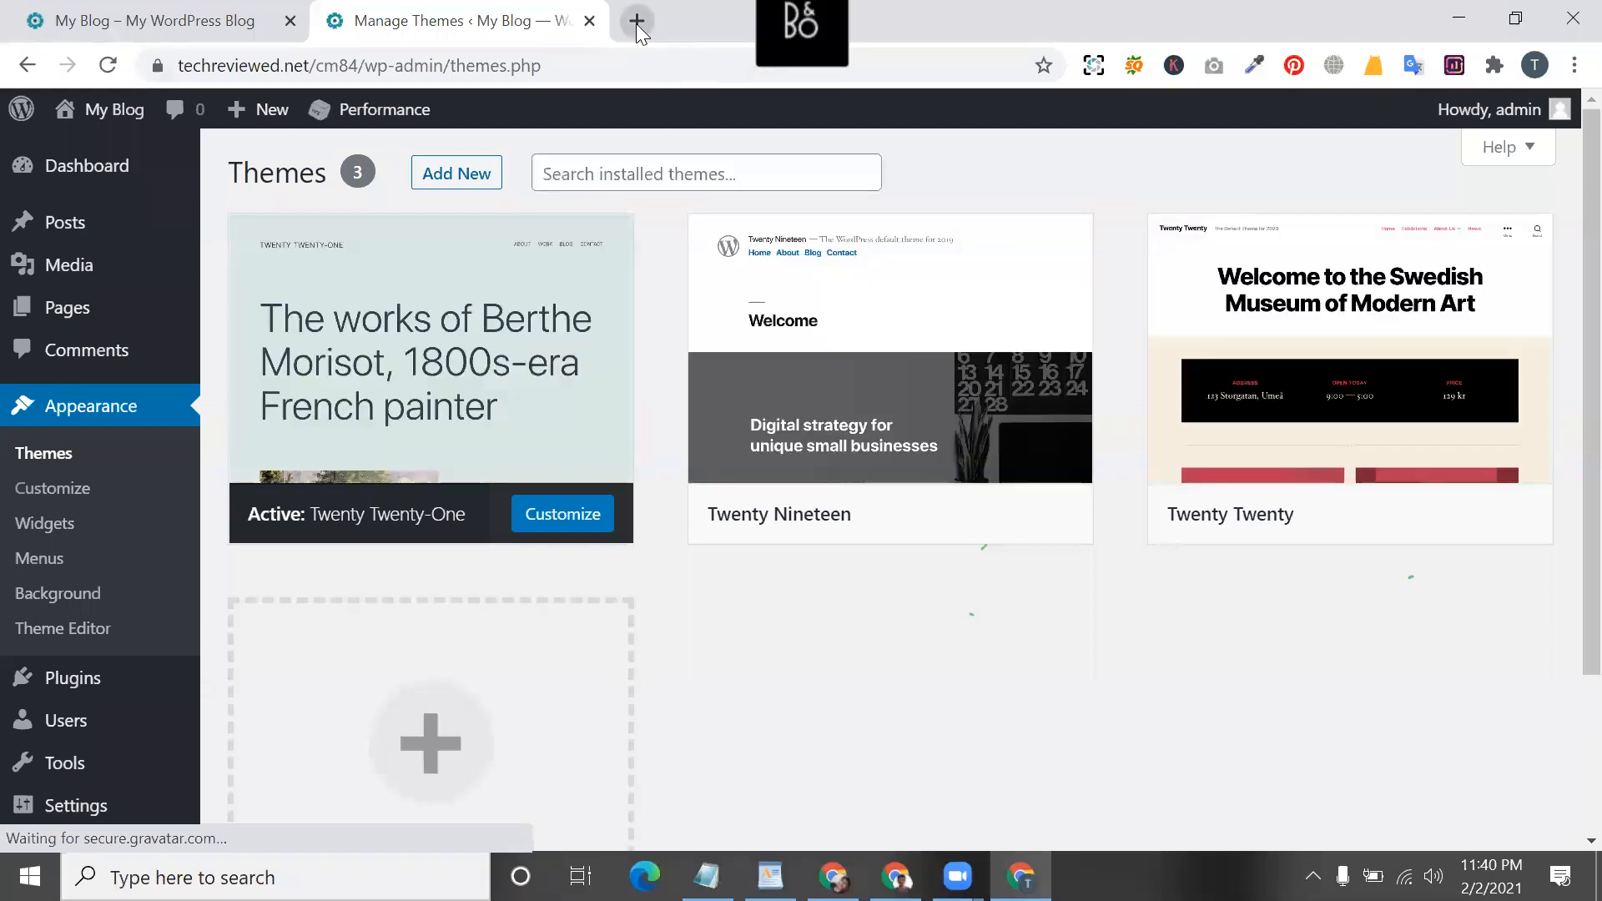
- Search Google for "woocommercee best theme" in a new browser tab
click(637, 21)
text(w)
key(BackSpace)
key(BackSpace)
text(w)
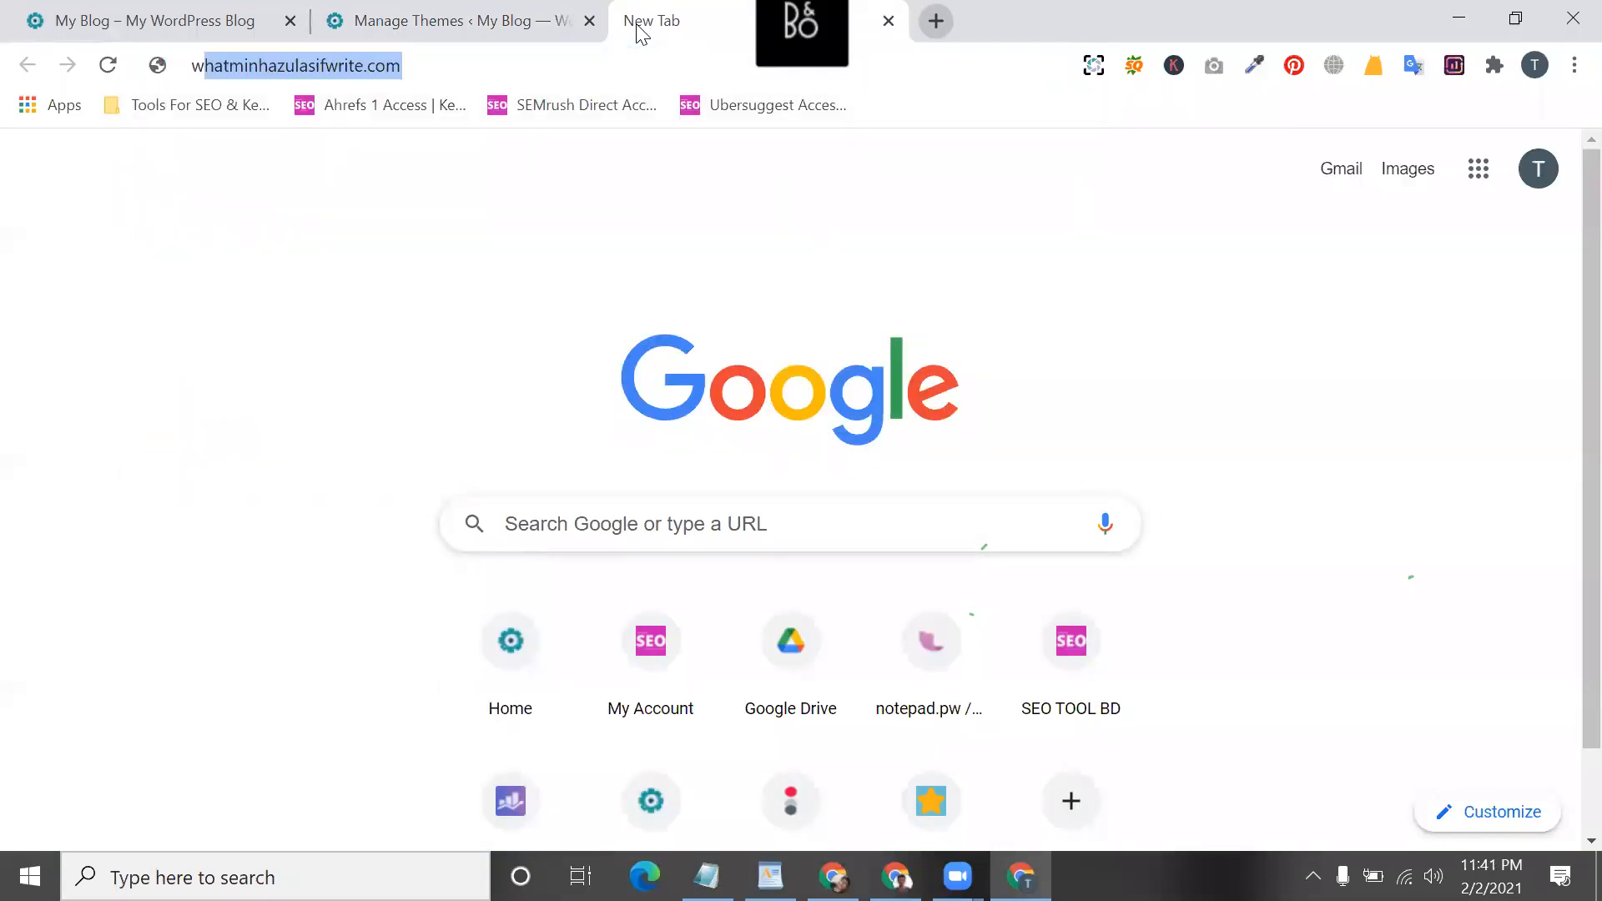
text(oocommercee )
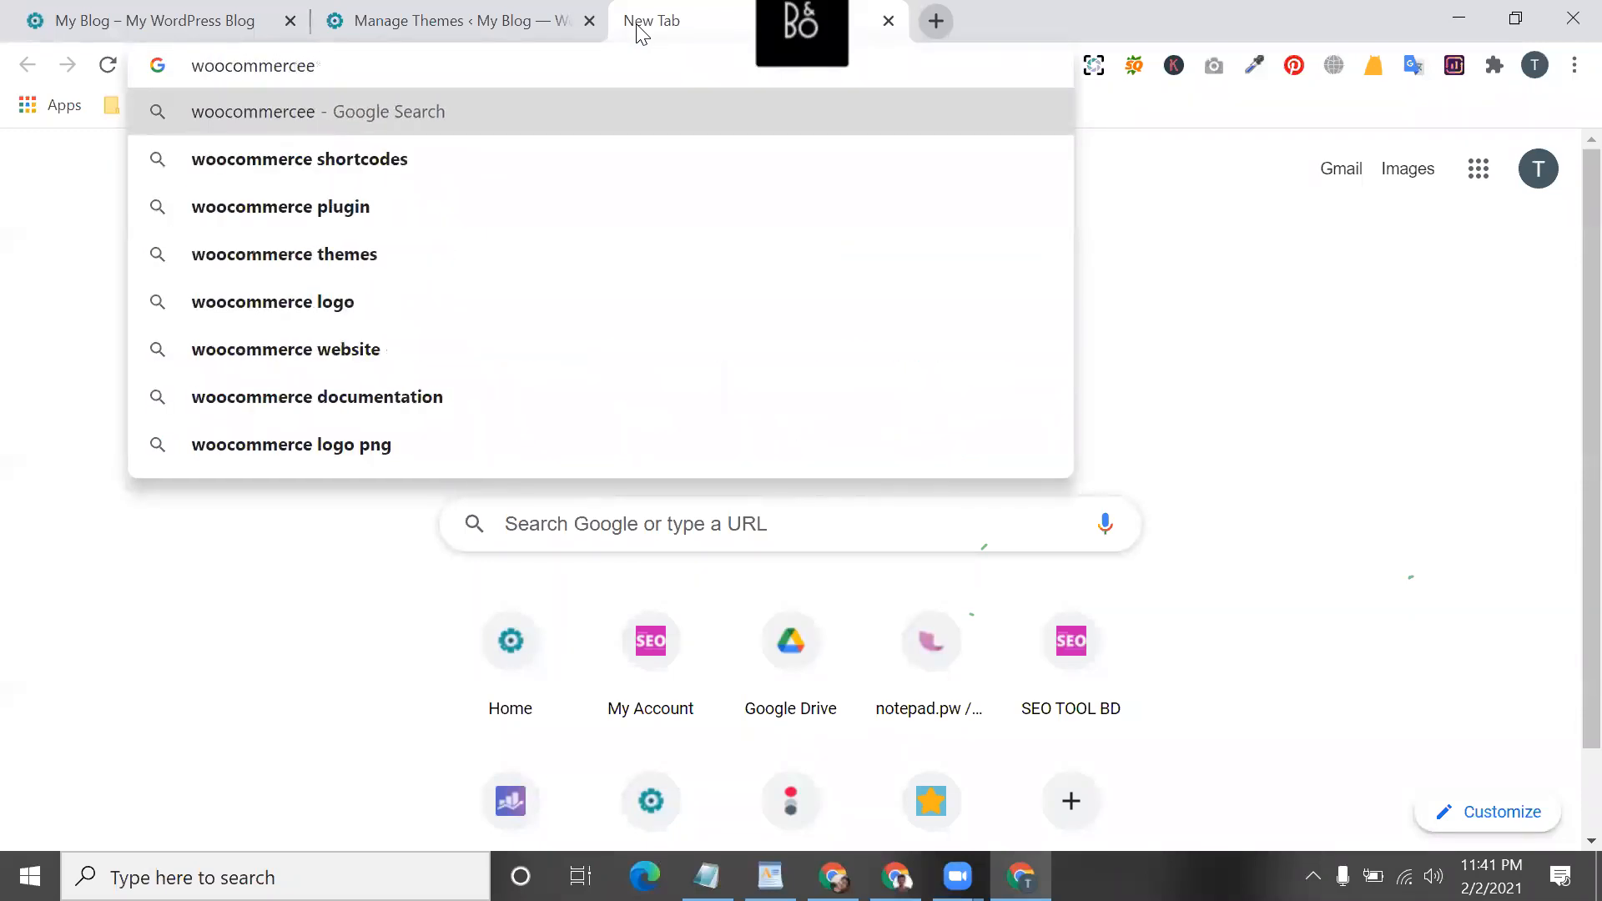
text(theme )
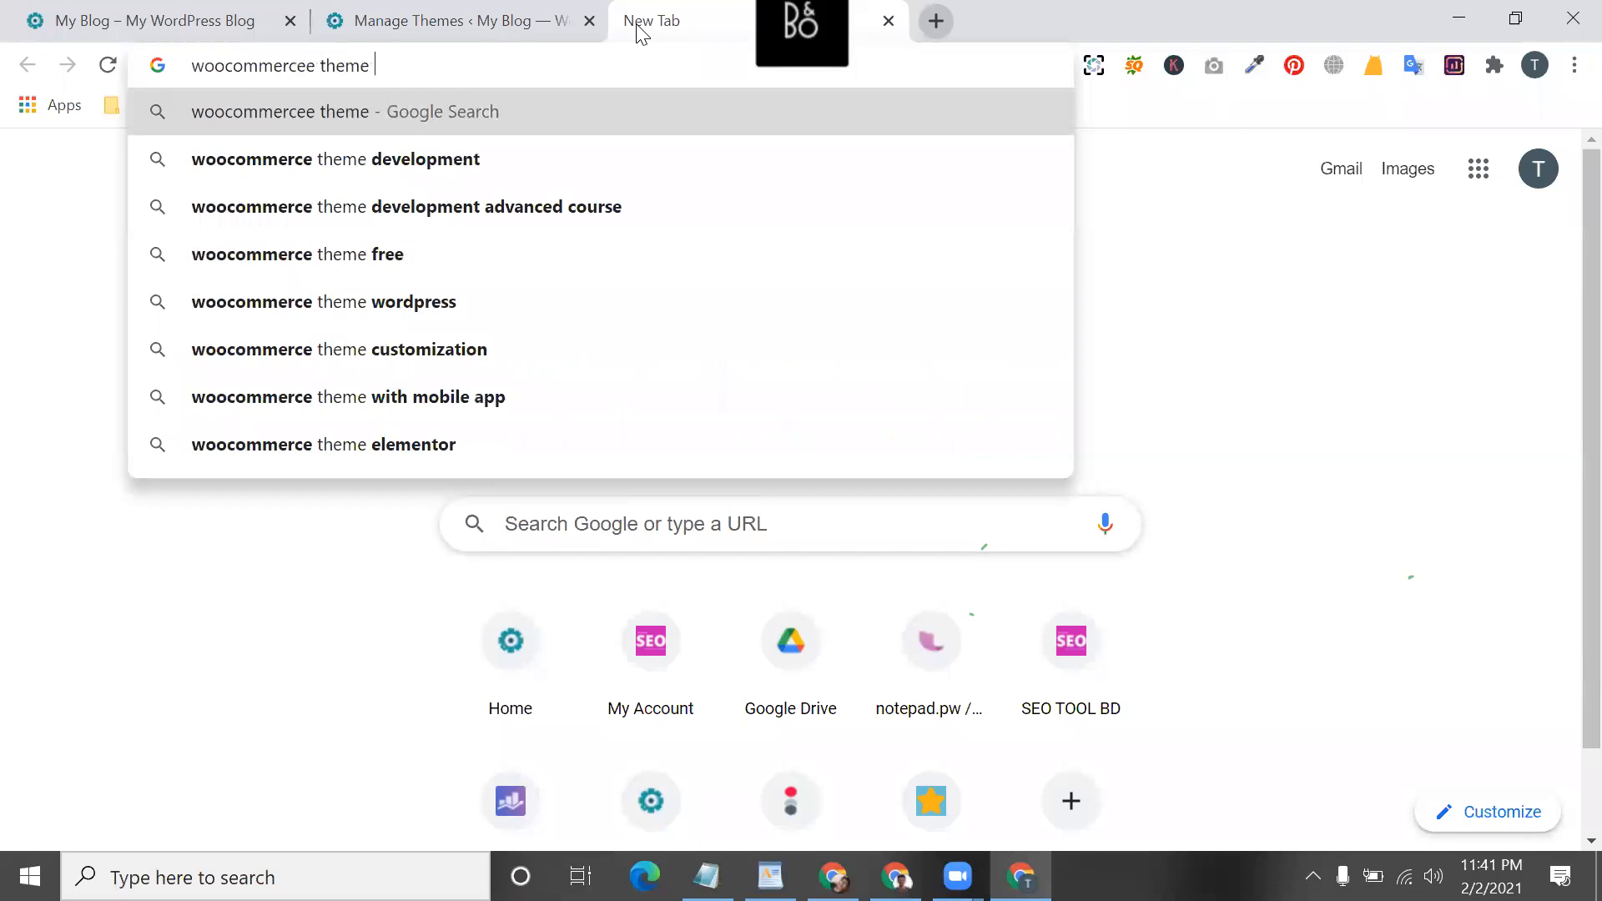
text(best)
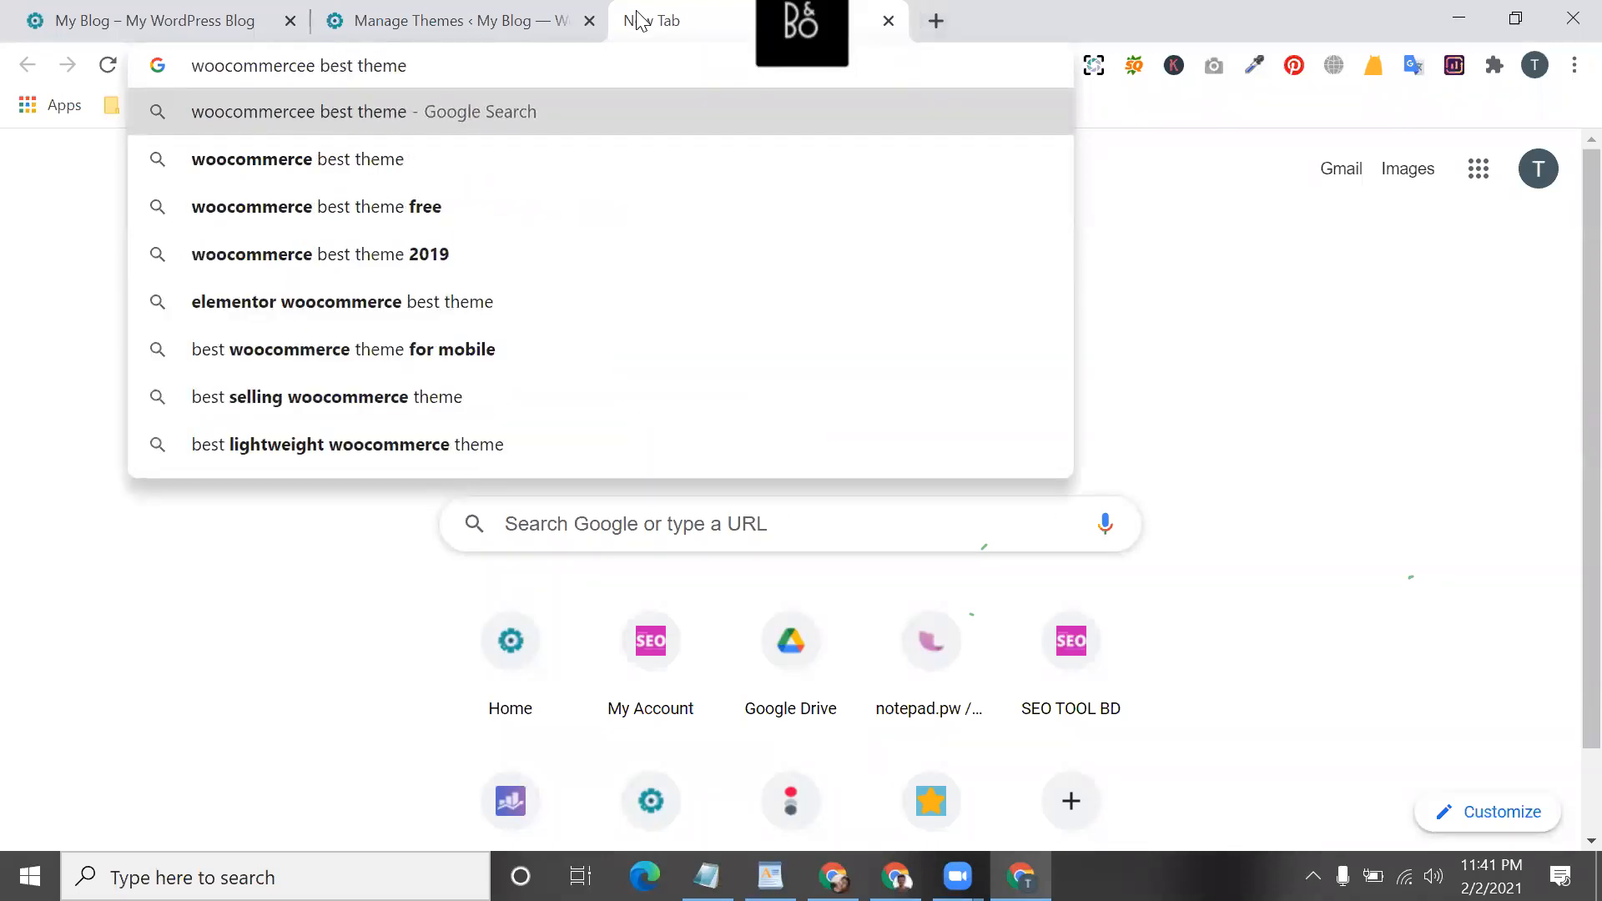
key(Return)
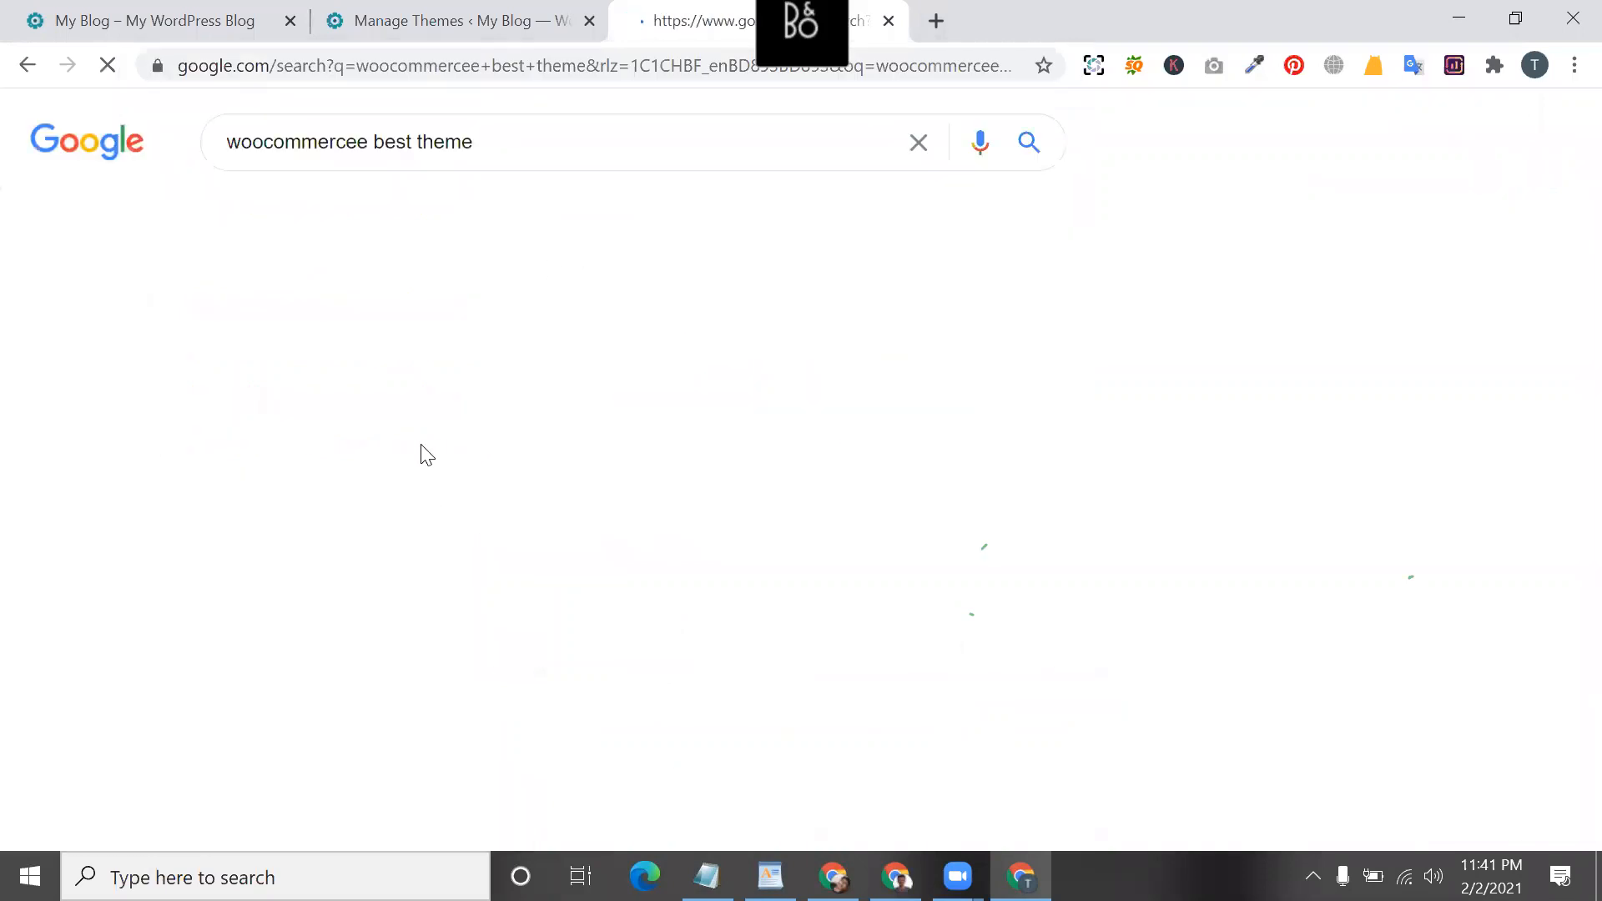
- Open the ThemeForest result "2021's Best Selling WooCommerce Themes and Templates" in a new tab and switch to it
scroll(421, 456, down, 8)
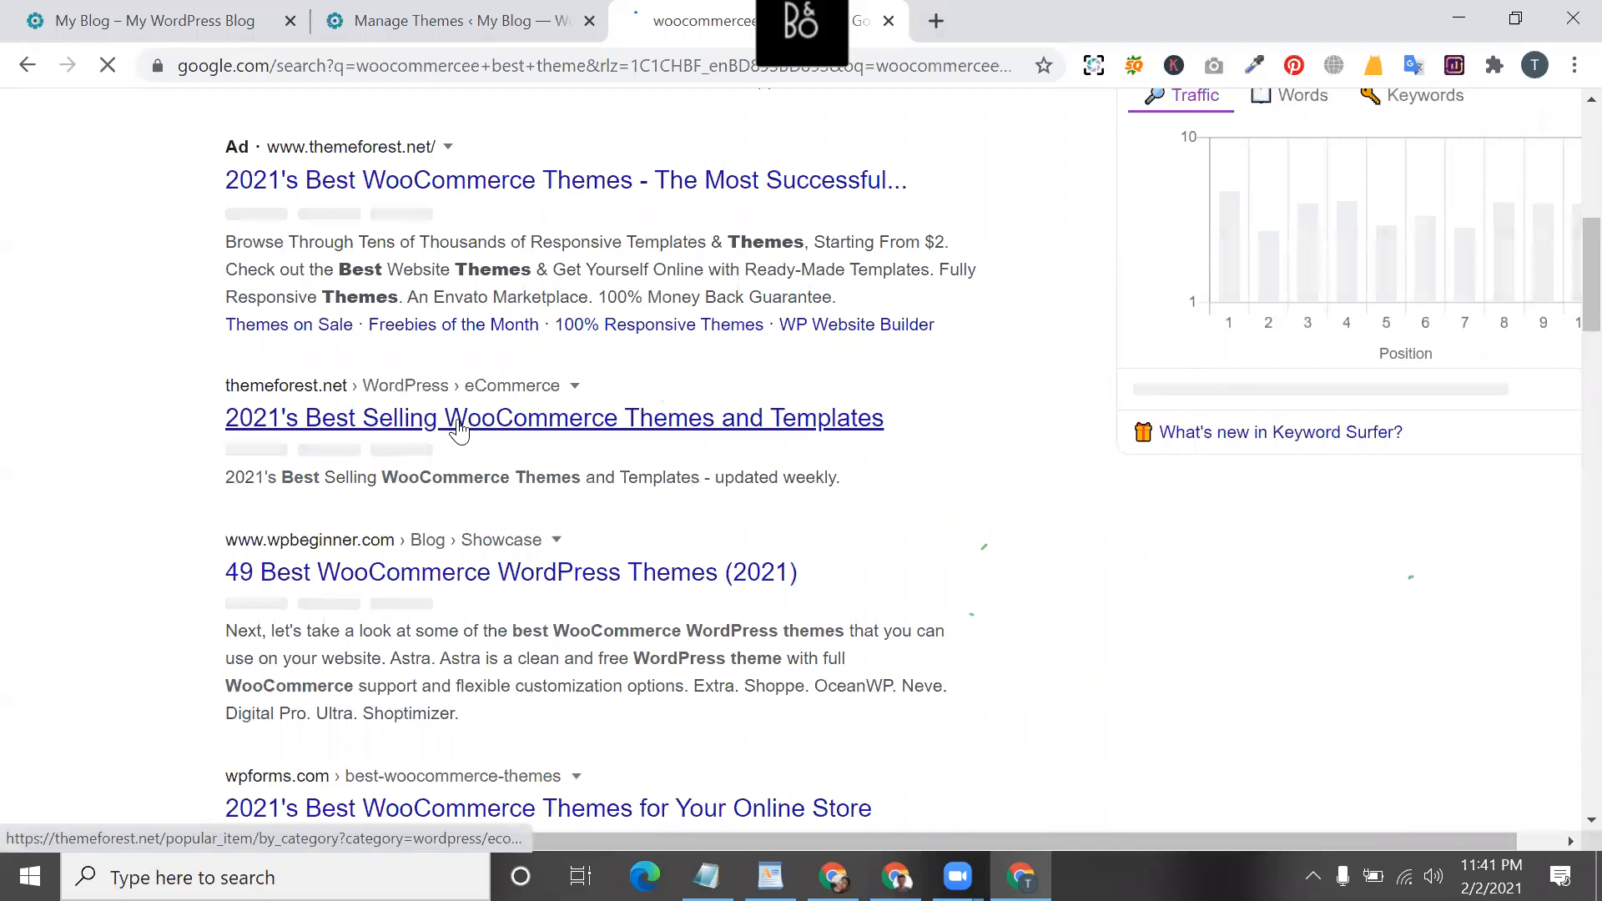
right_click(459, 426)
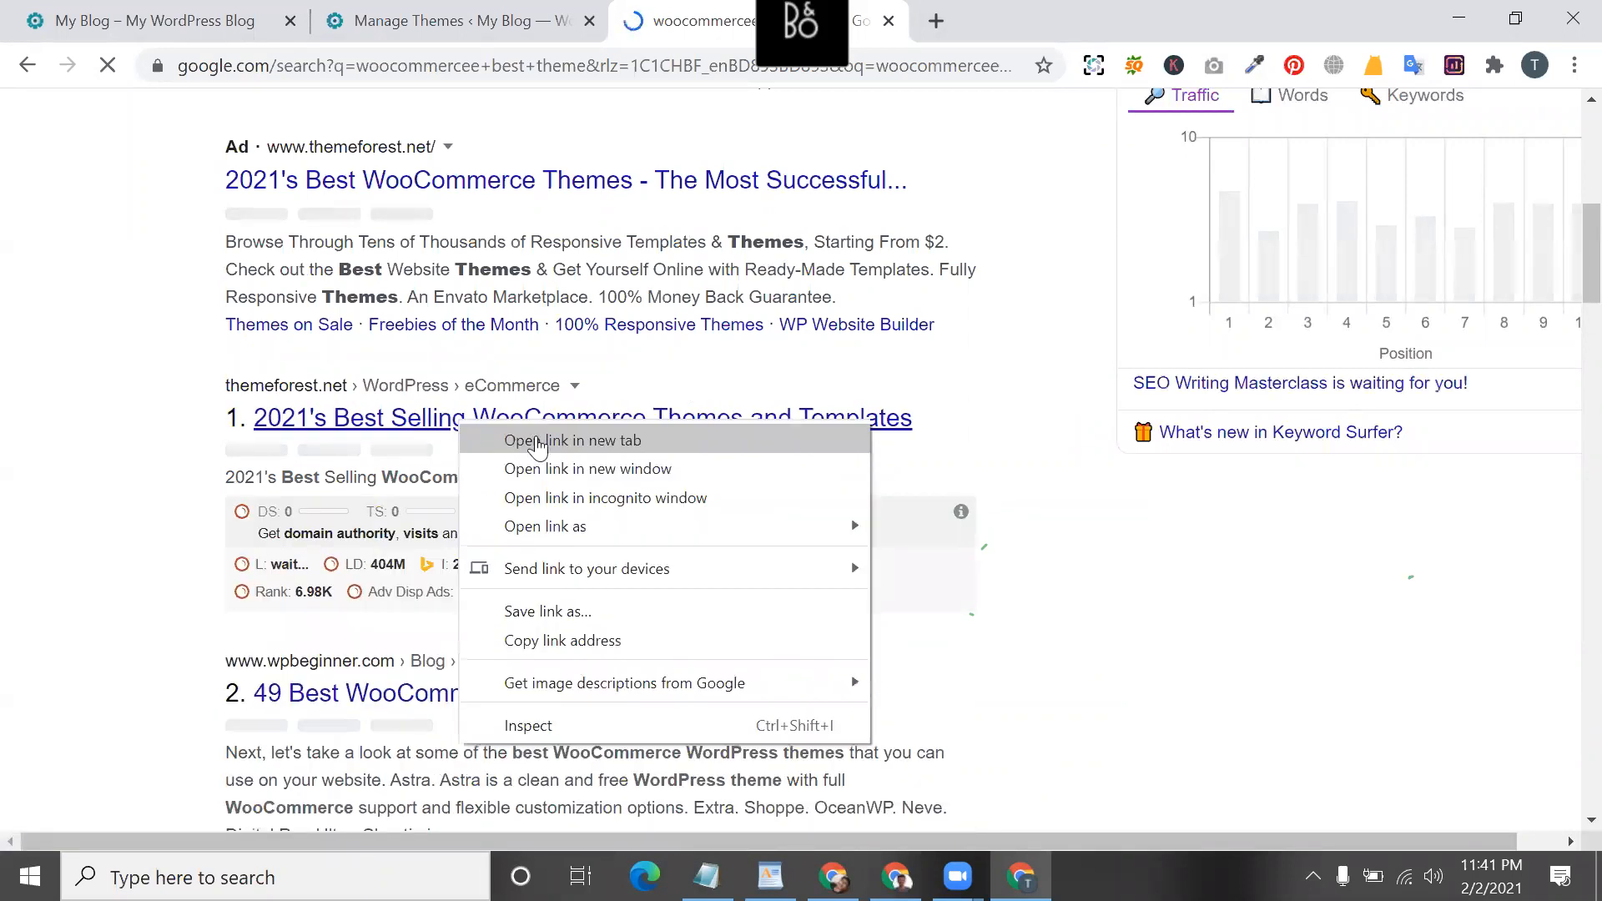
click(537, 440)
click(1035, 20)
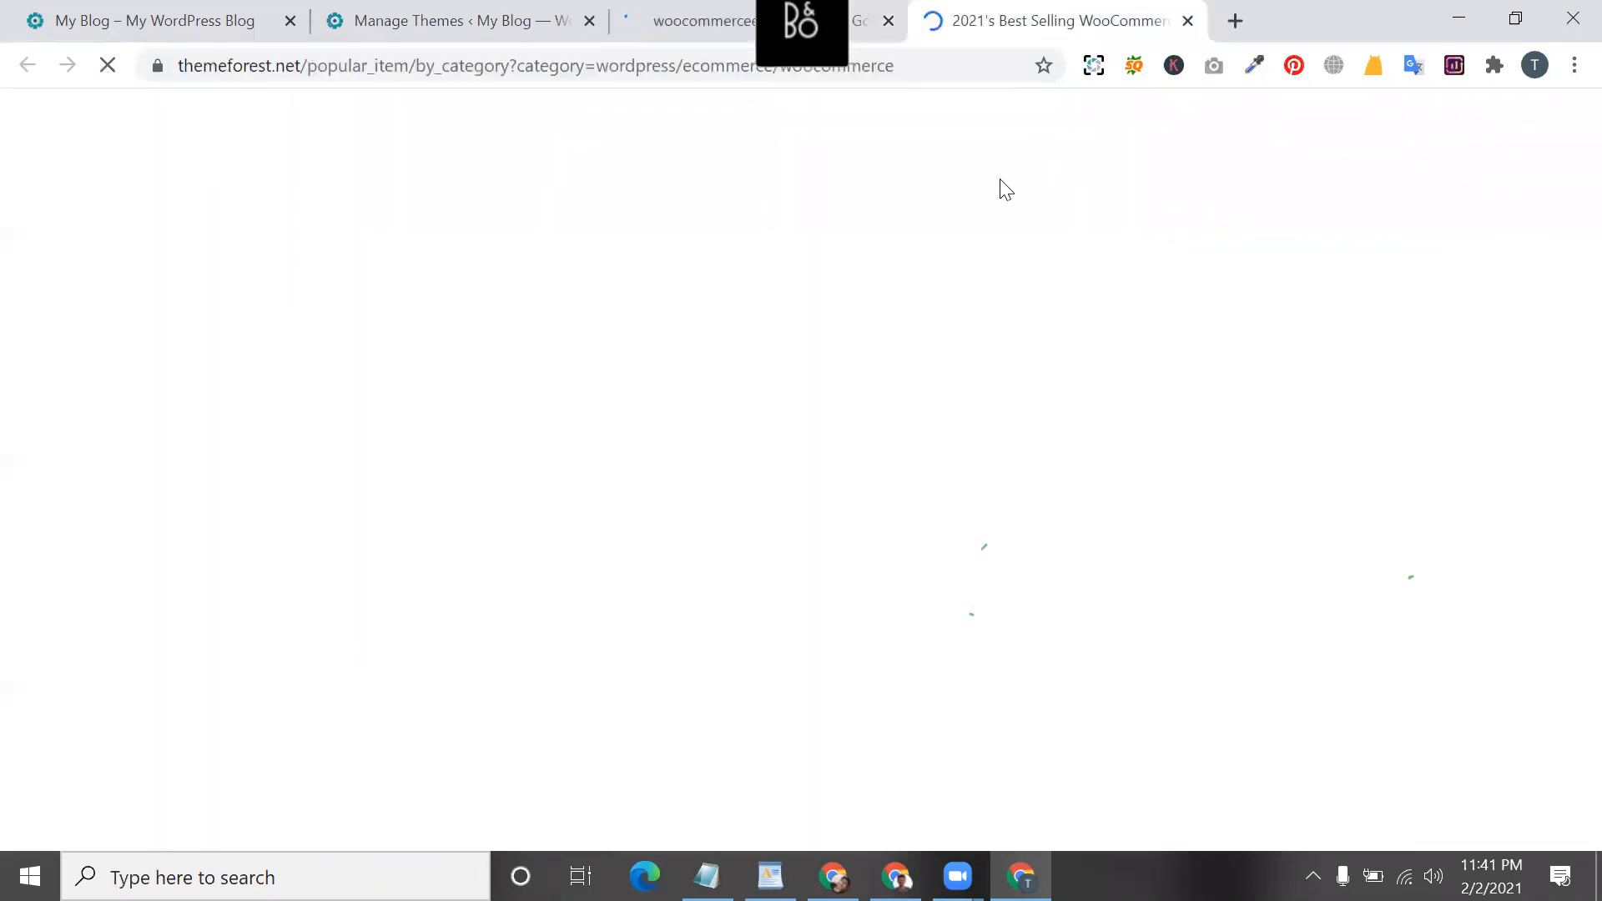
click(953, 73)
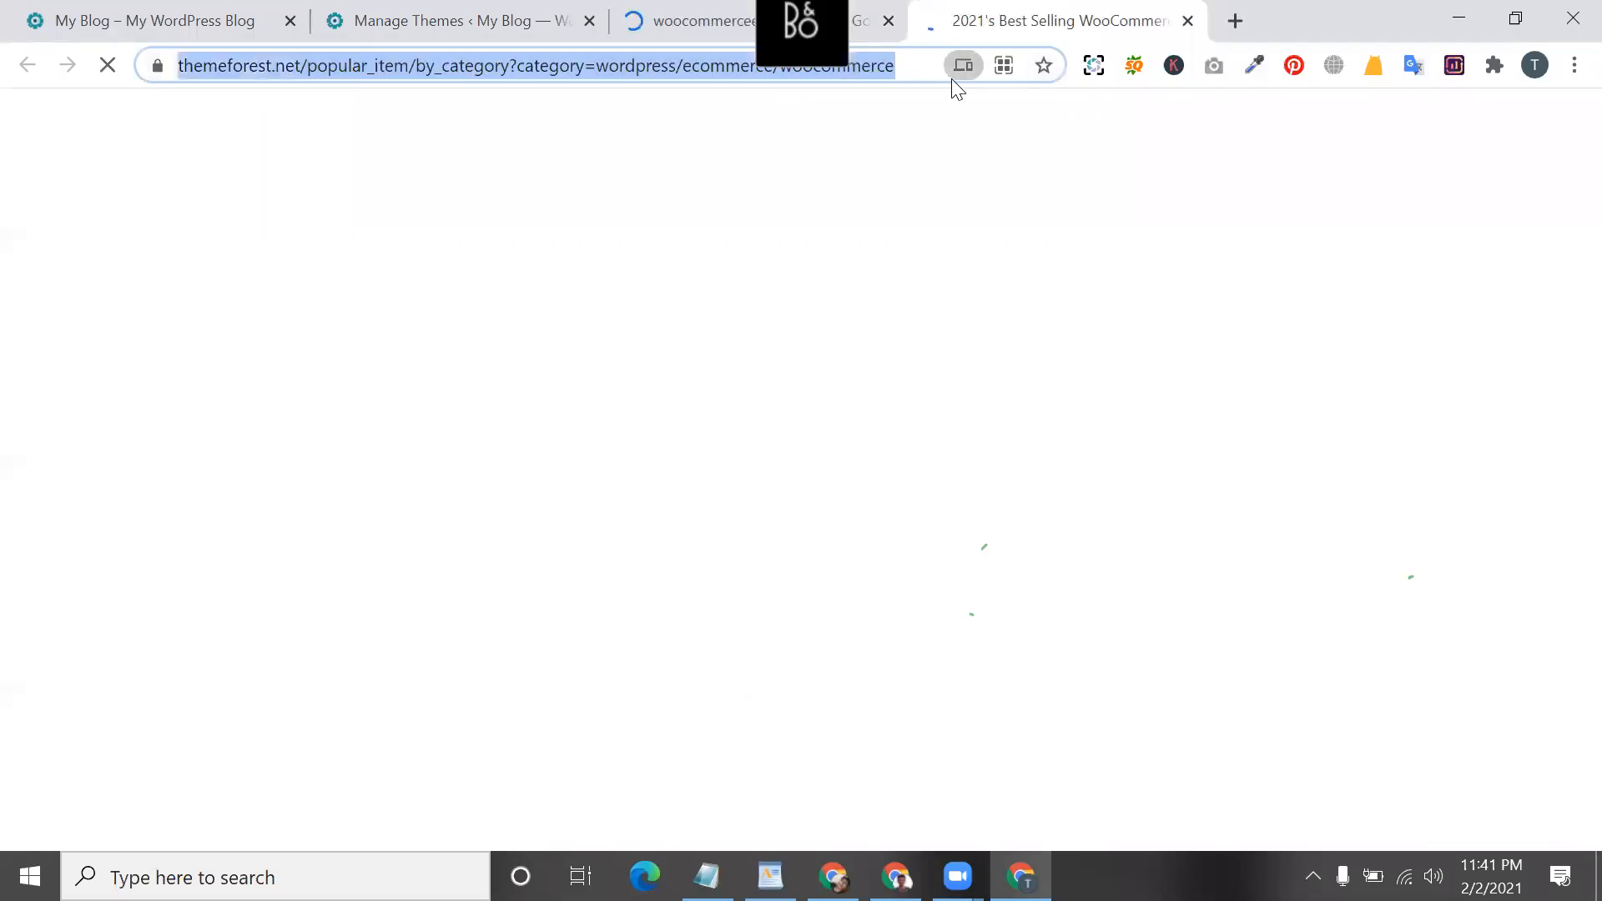
click(956, 74)
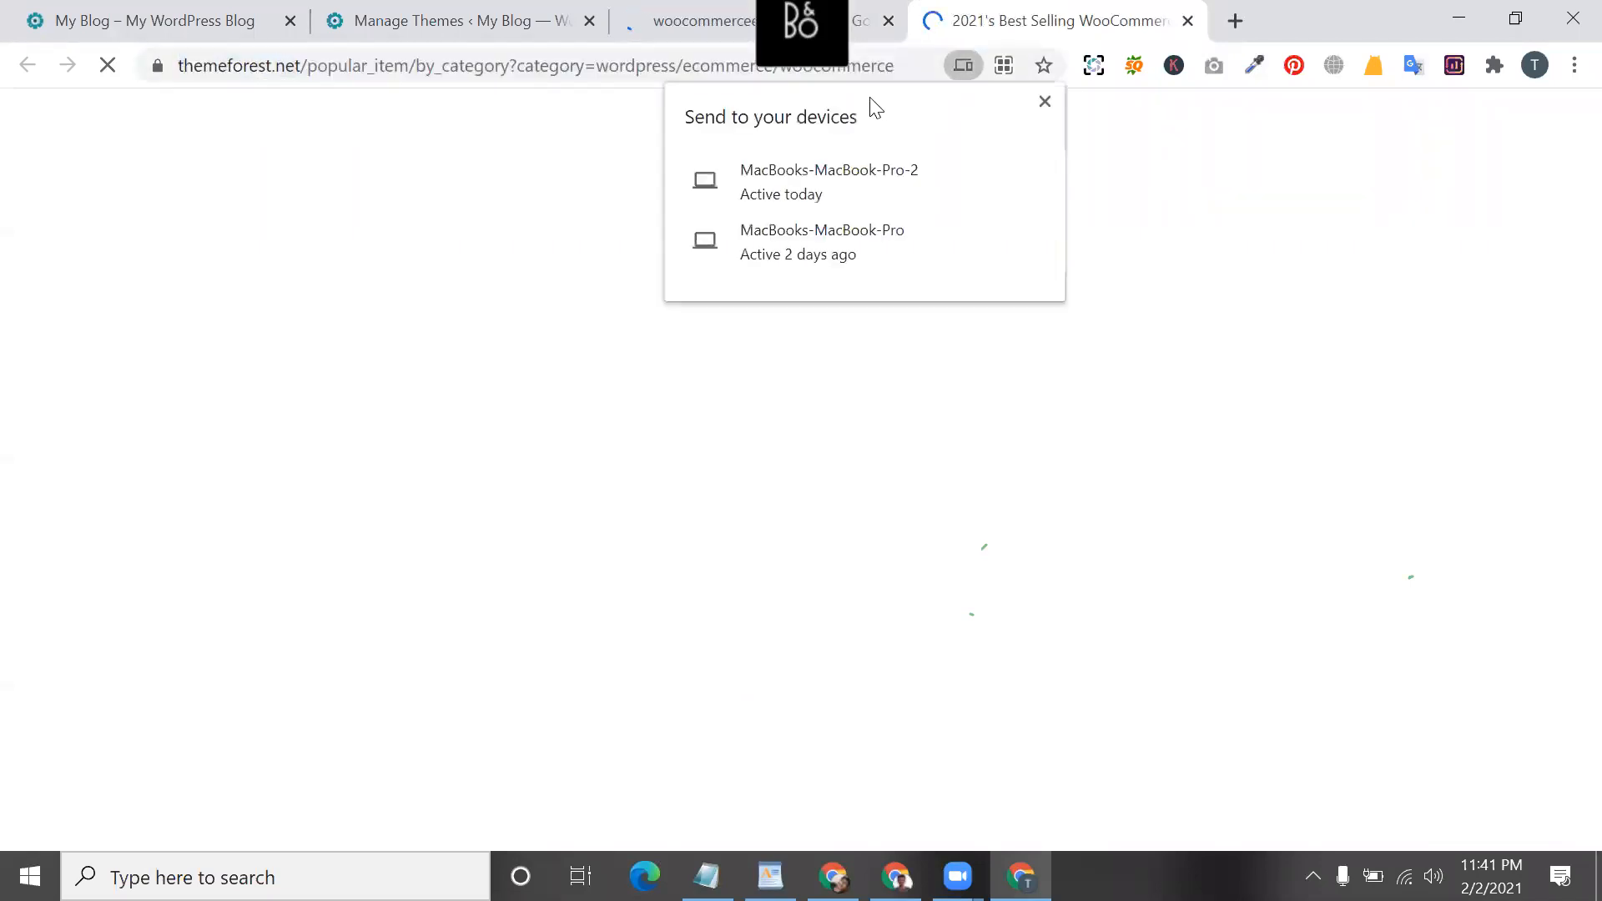
double_click(895, 72)
drag(893, 72, 544, 666)
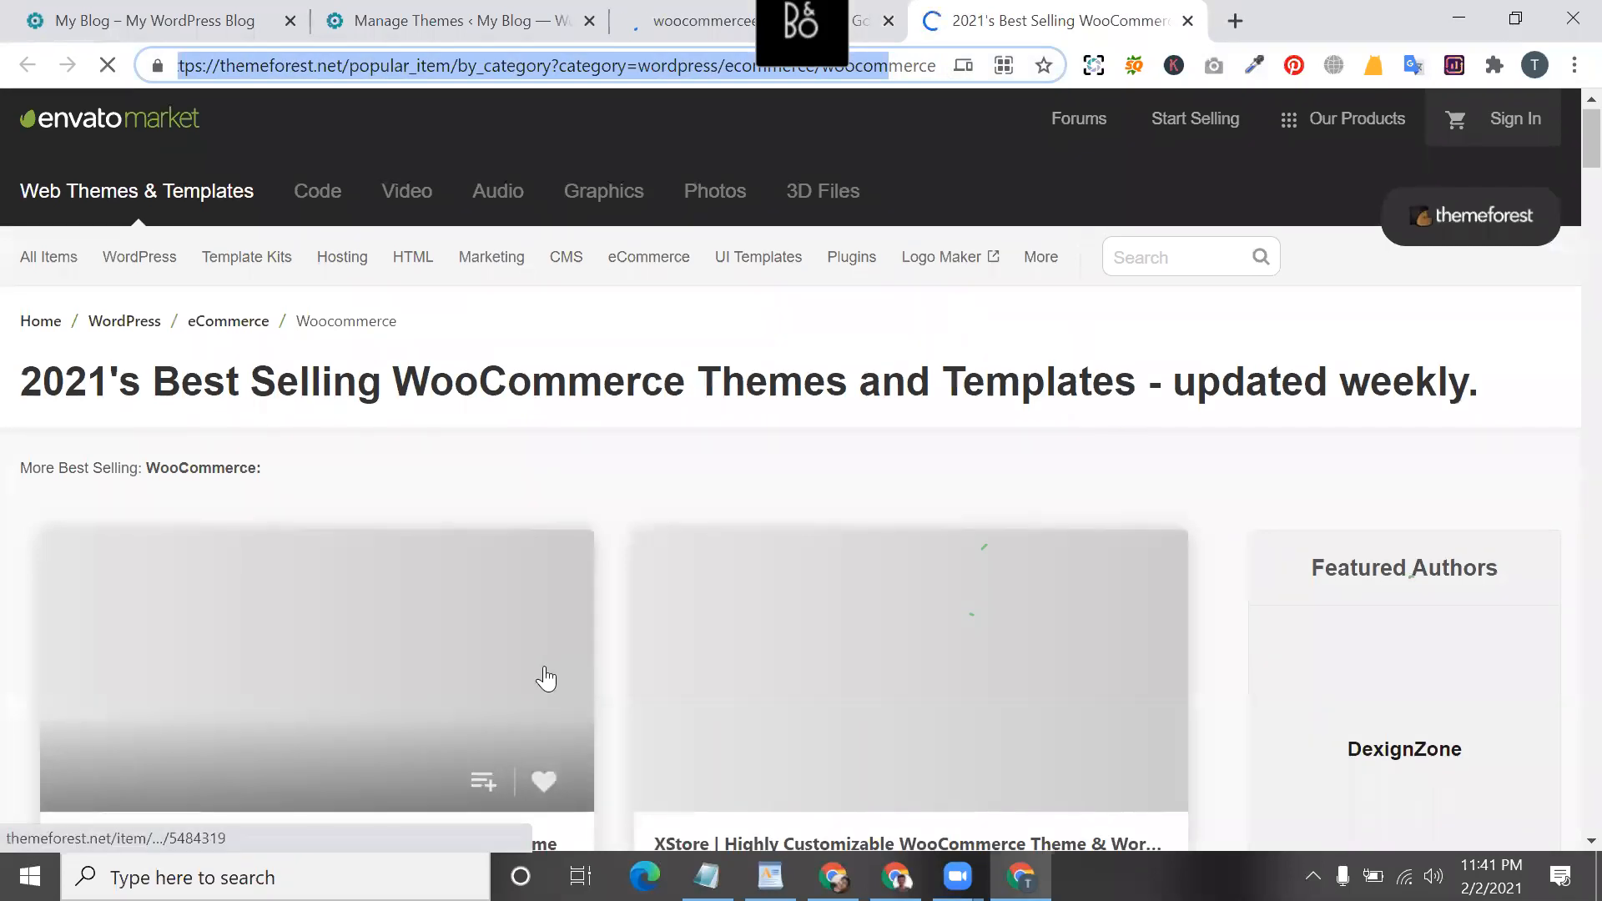
- Examine the review and sales counts of the Flatsome and XStore themes in the best-selling WooCommerce list
scroll(545, 676, down, 4)
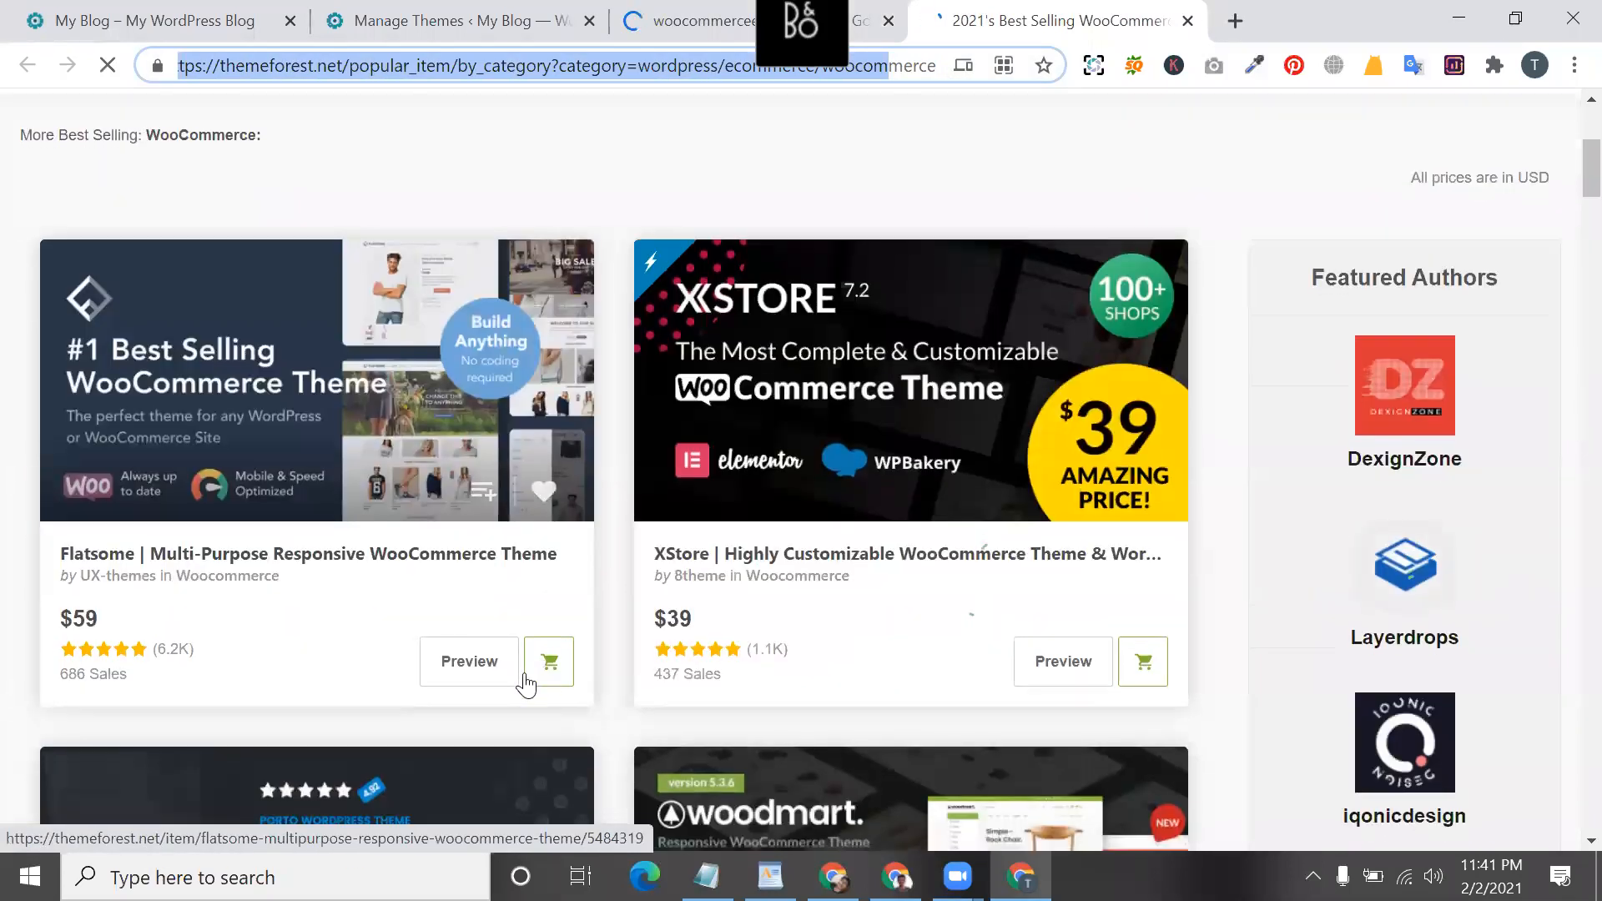
scroll(387, 552, down, 2)
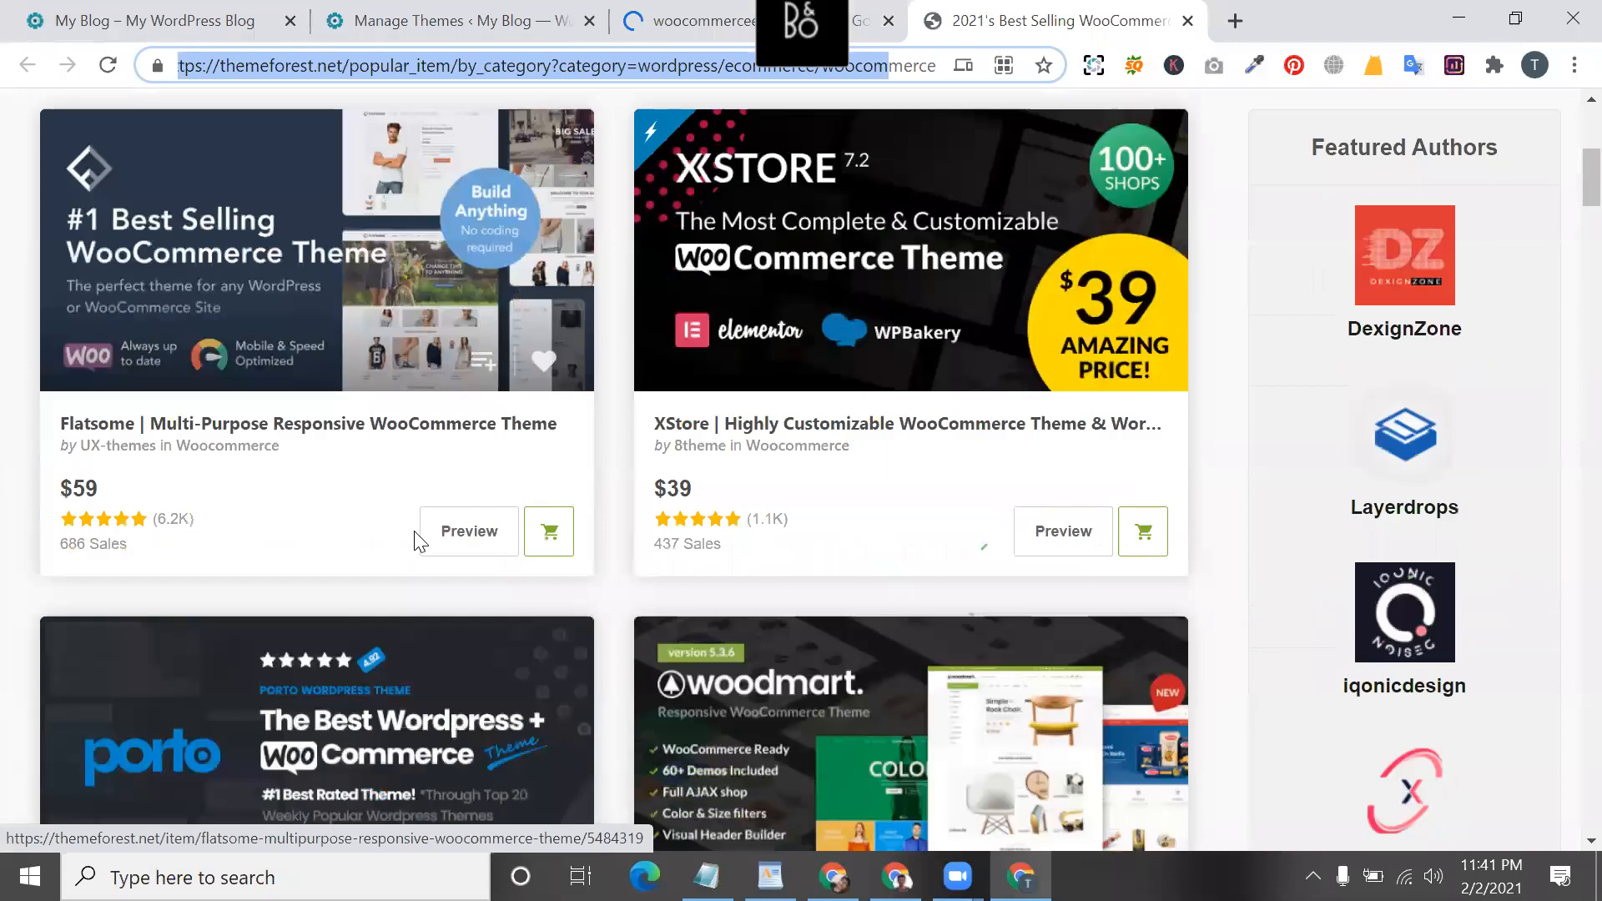
double_click(179, 518)
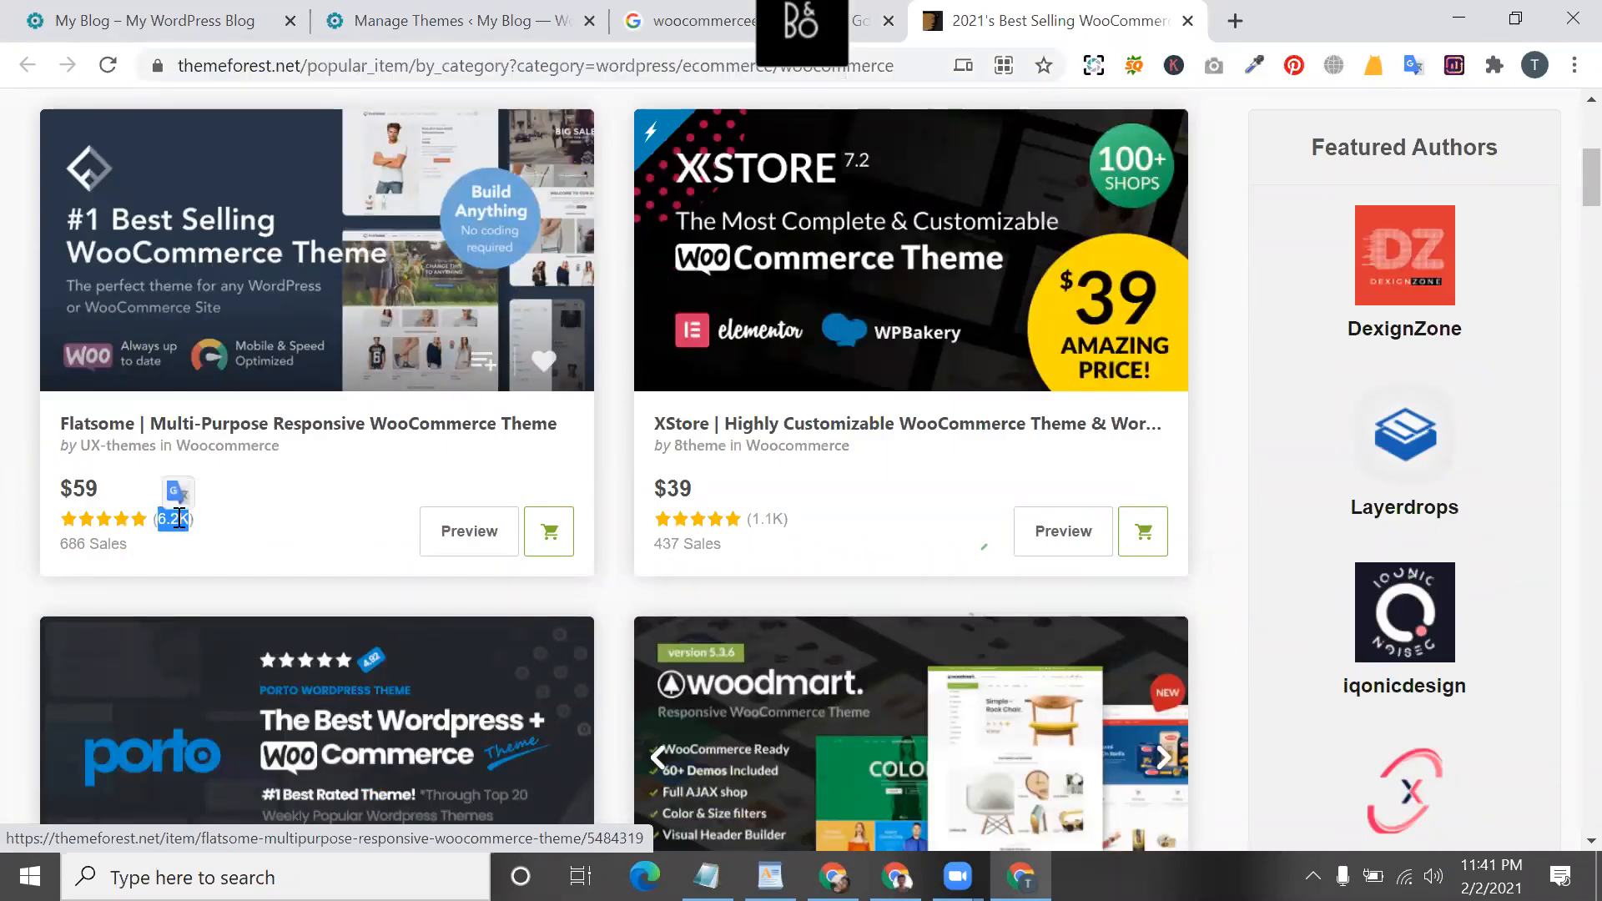
scroll(179, 518, down, 2)
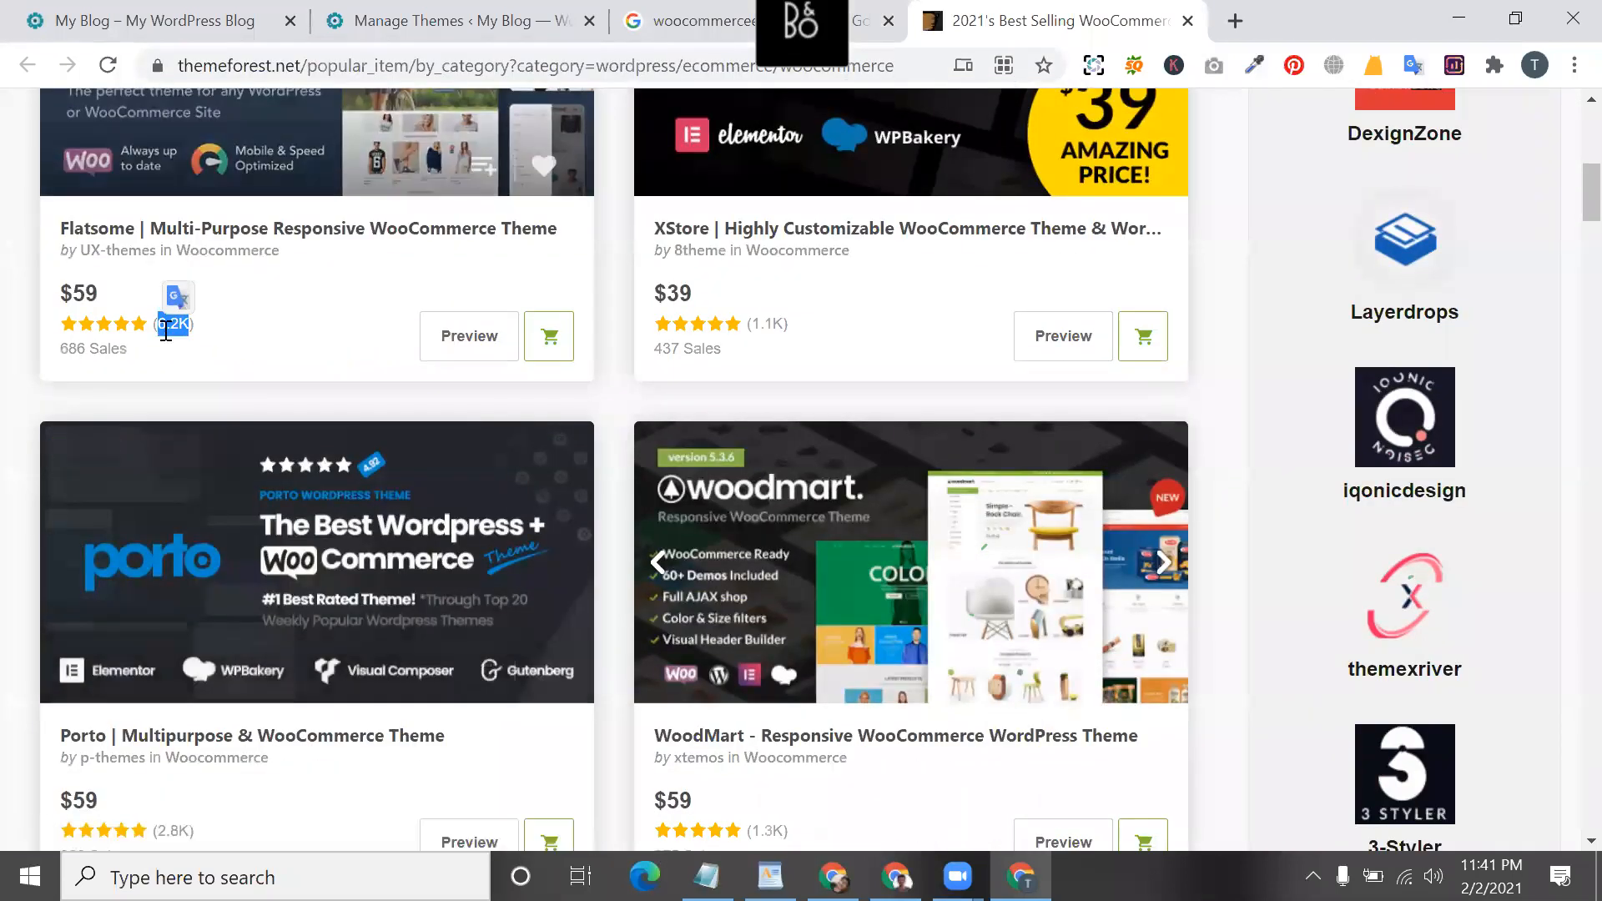
scroll(166, 331, down, 1)
triple_click(66, 258)
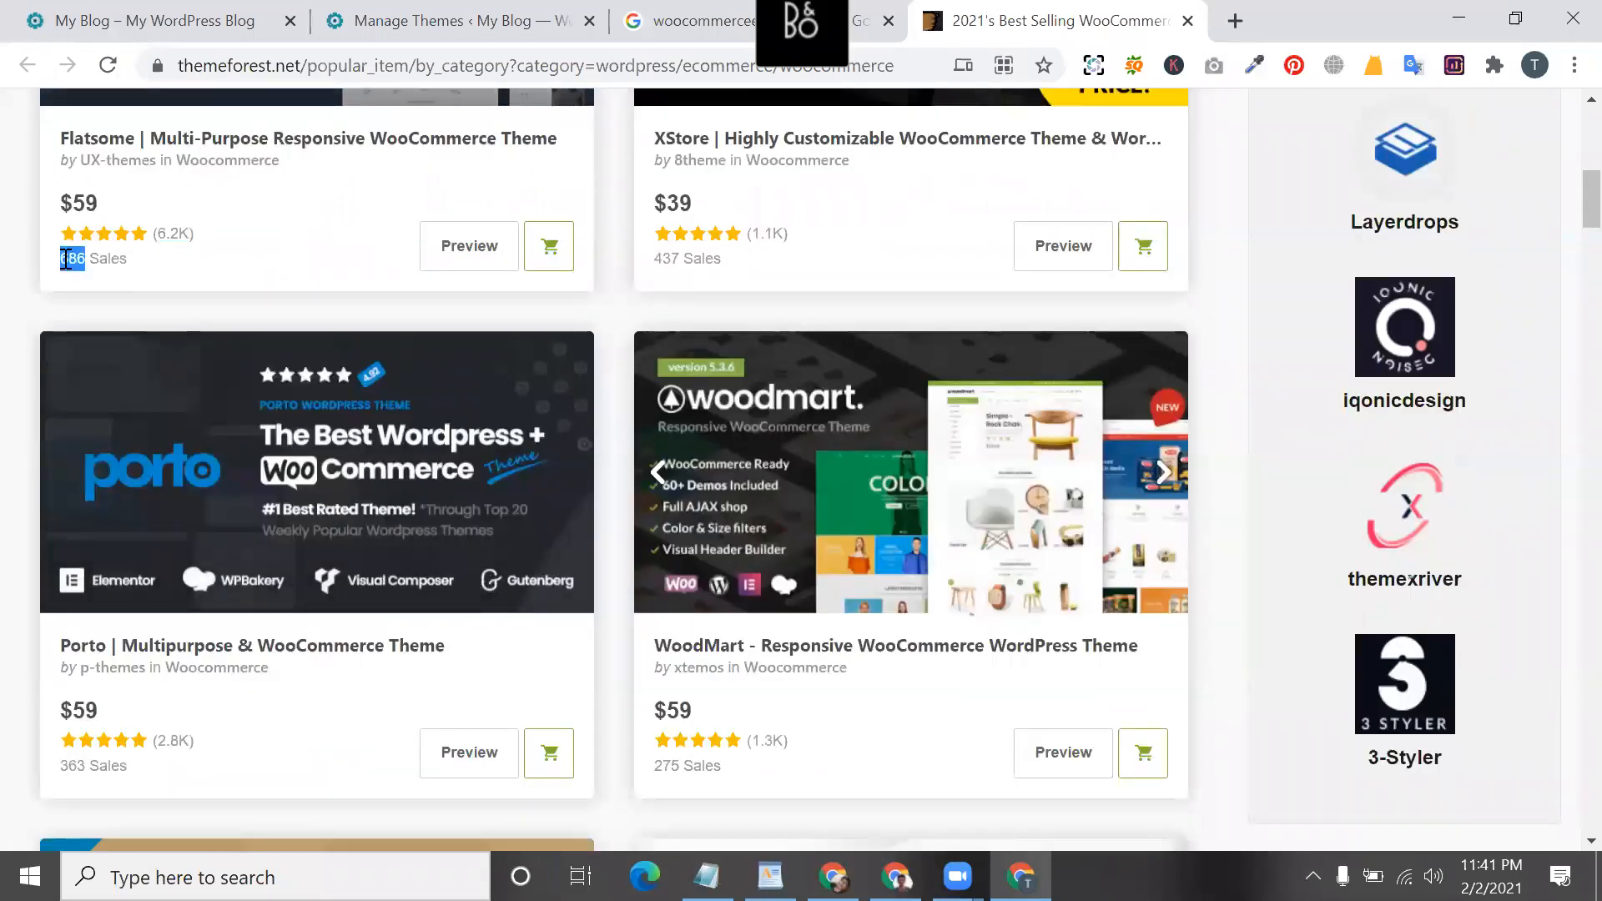
double_click(66, 259)
double_click(672, 253)
double_click(671, 259)
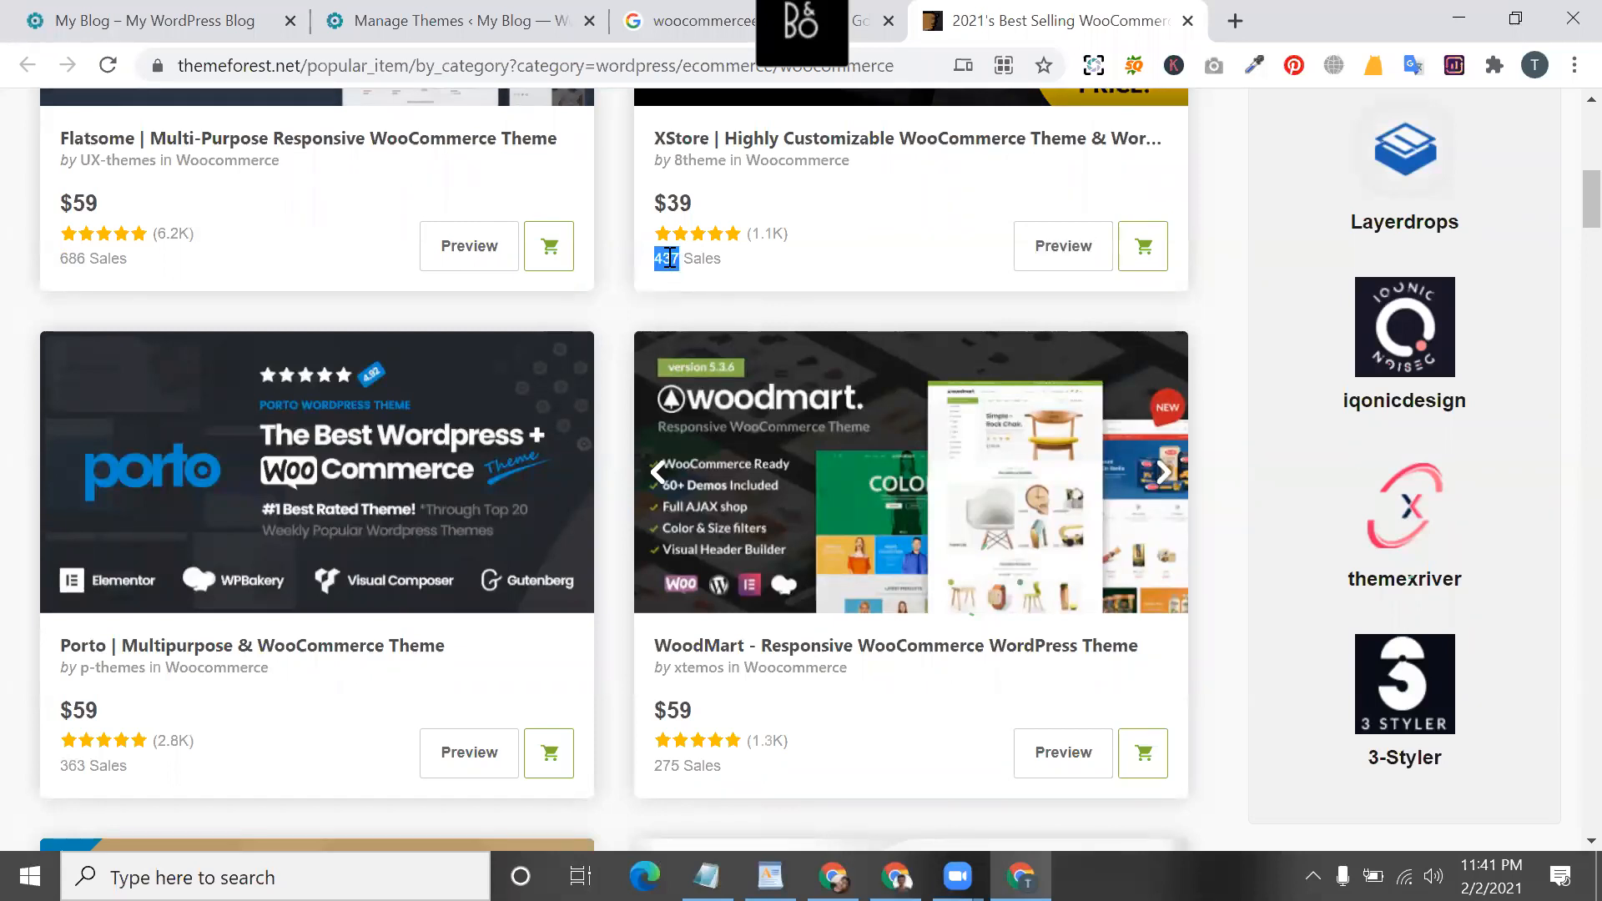
- Look over the Porto and WoodMart listings against the two above them, checking Porto's review count
scroll(670, 257, down, 2)
scroll(501, 334, up, 3)
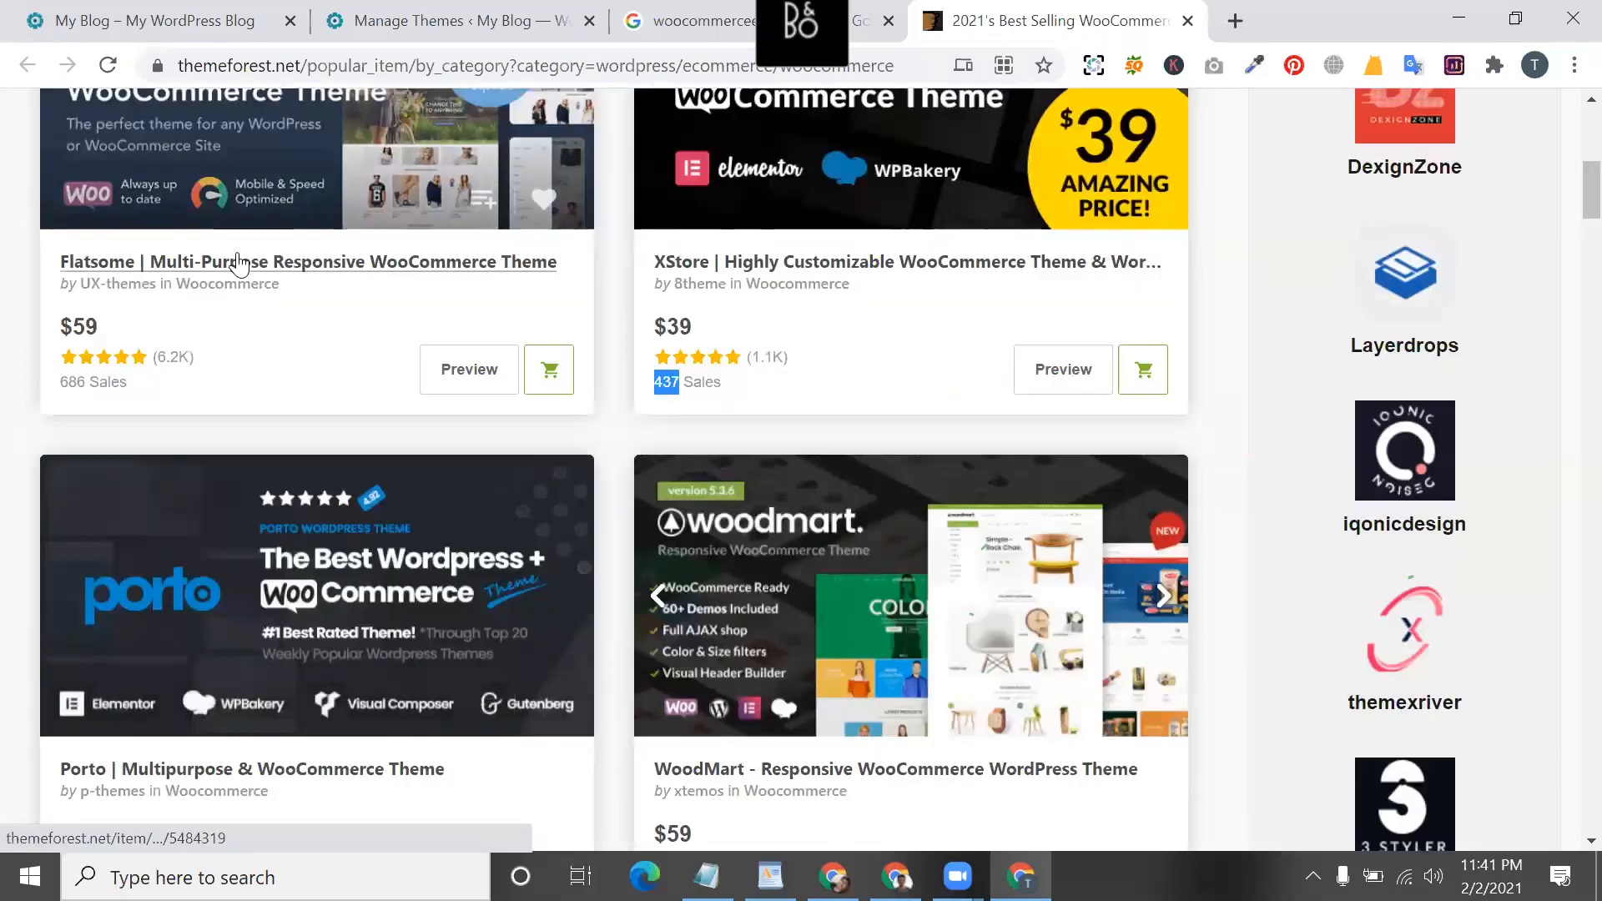
scroll(400, 359, down, 2)
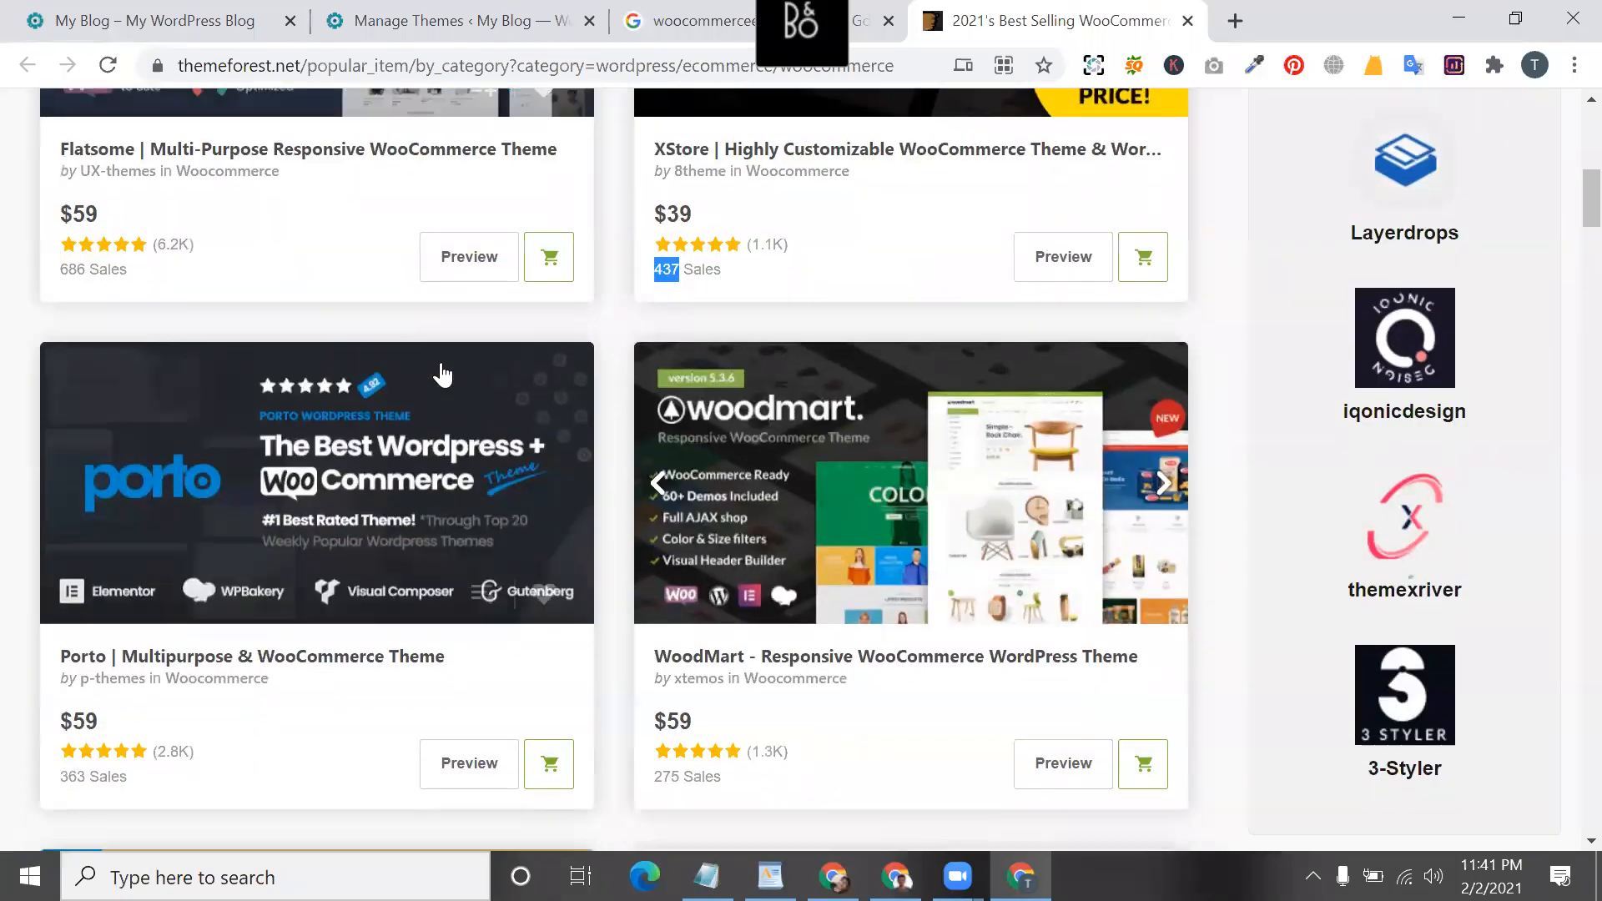
scroll(442, 376, down, 2)
scroll(585, 368, up, 1)
scroll(711, 360, down, 2)
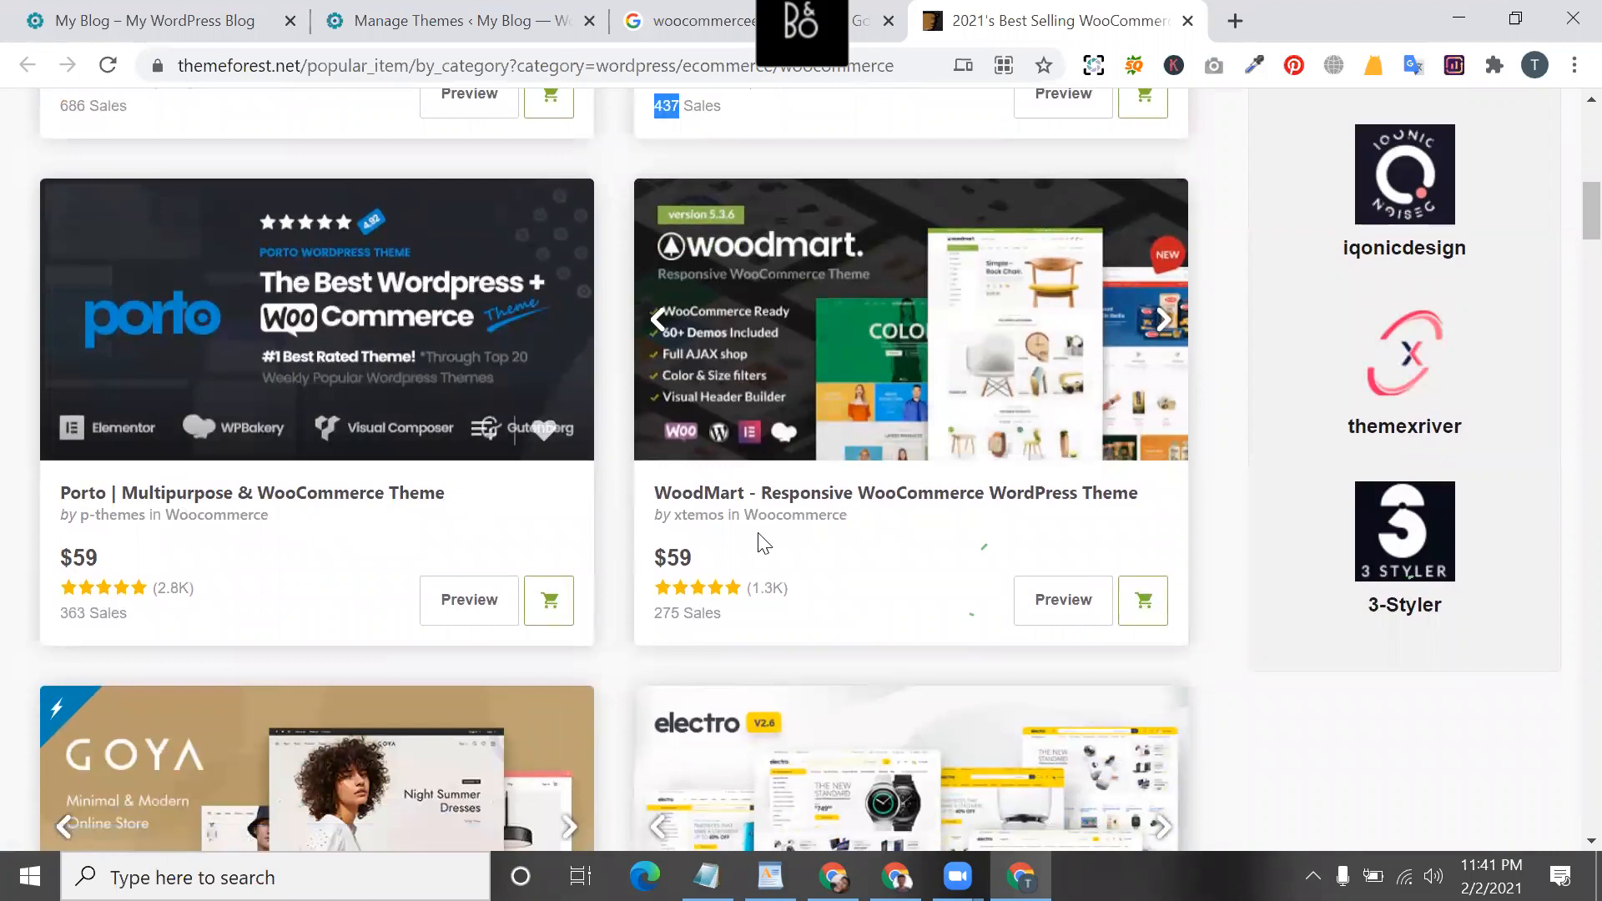
double_click(167, 589)
scroll(167, 593, up, 2)
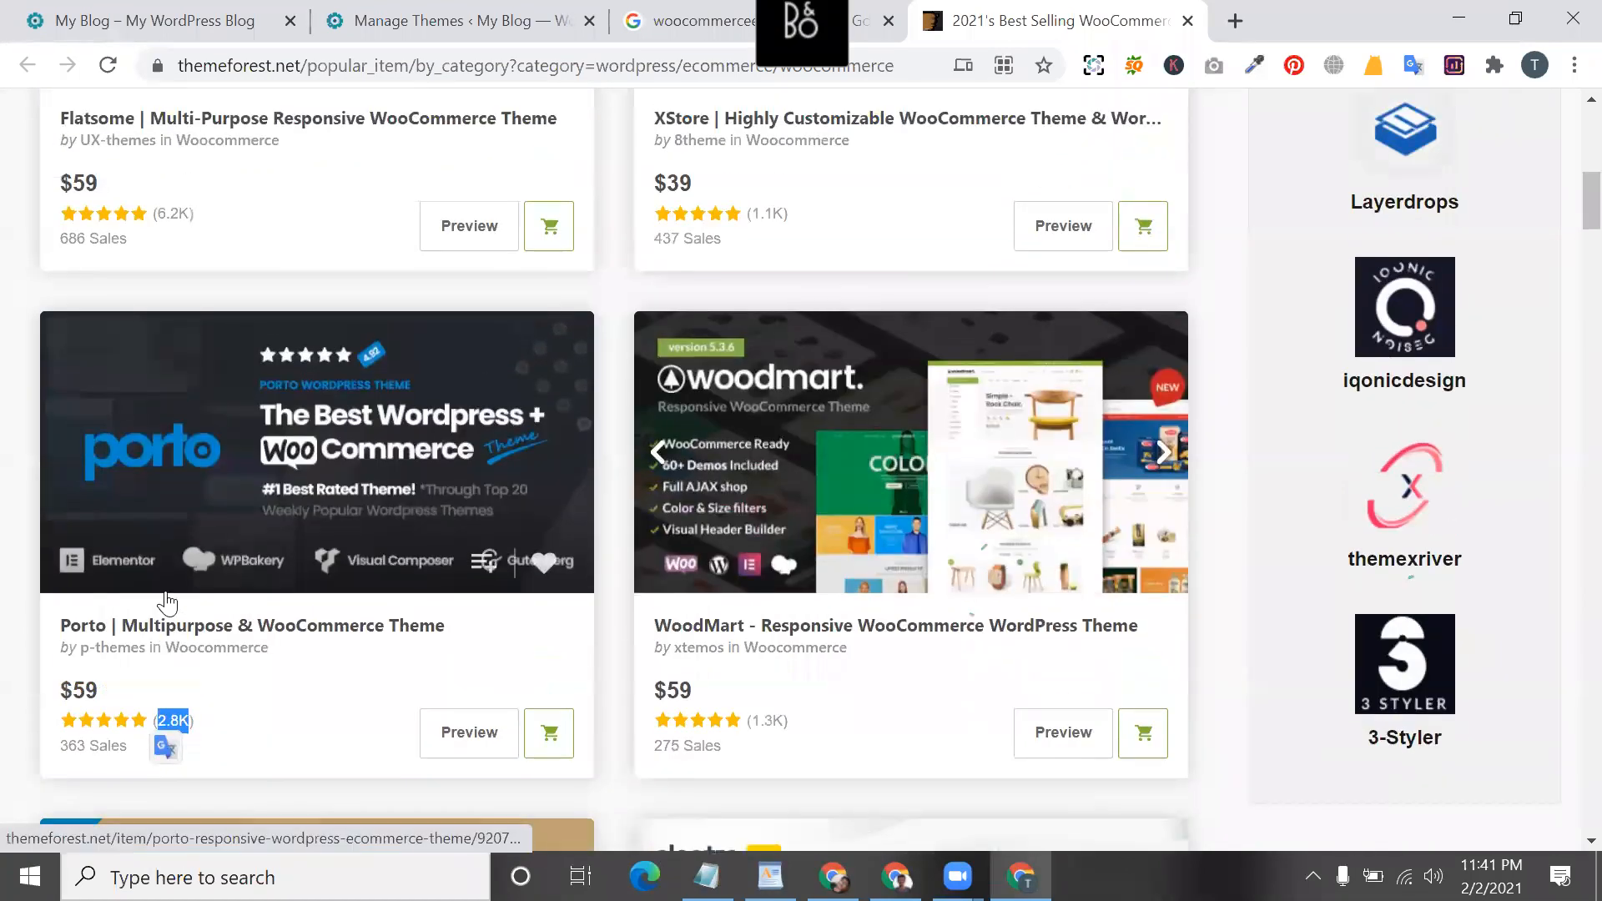
scroll(167, 599, down, 1)
scroll(221, 555, up, 2)
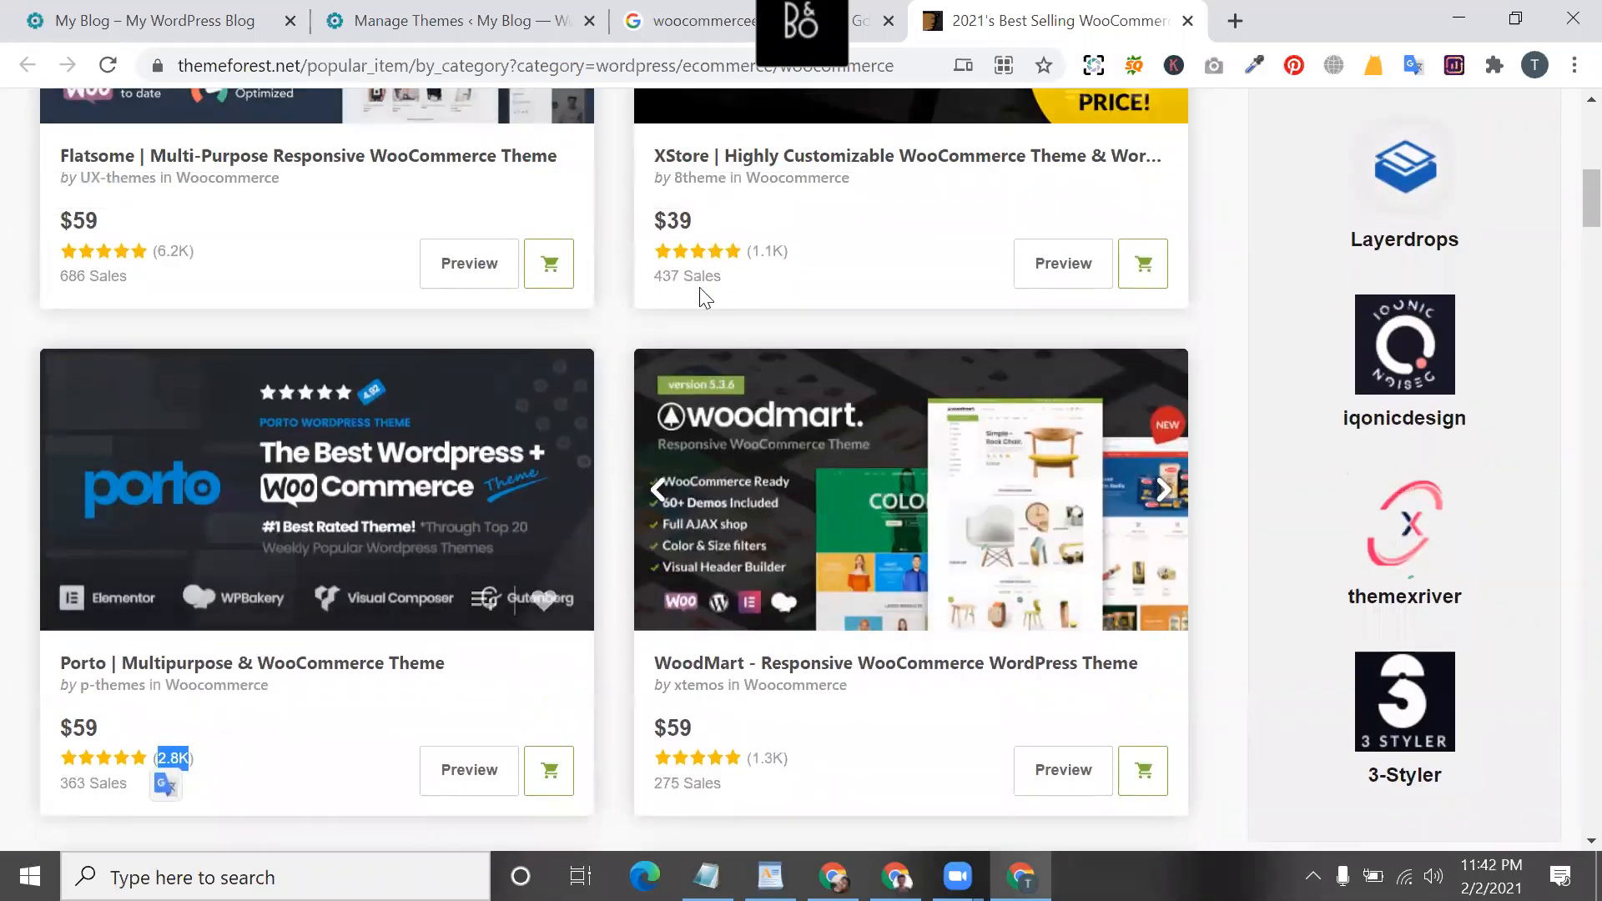
- Compare the sales of XStore and Flatsome, and the review counts of Flatsome, Porto and WoodMart
double_click(667, 276)
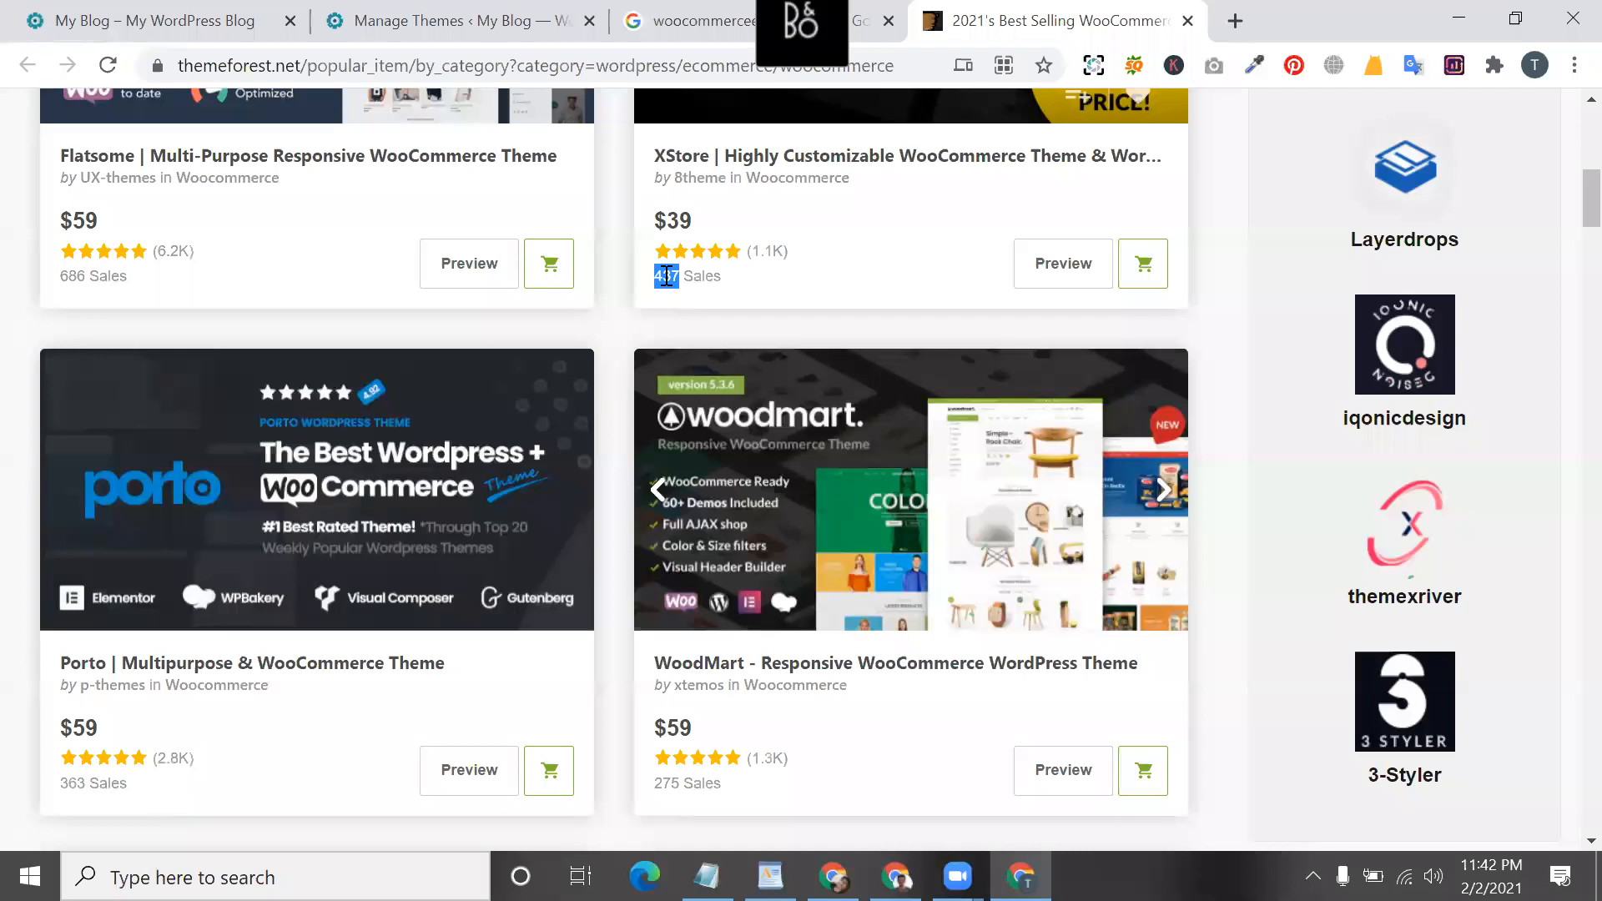
triple_click(667, 276)
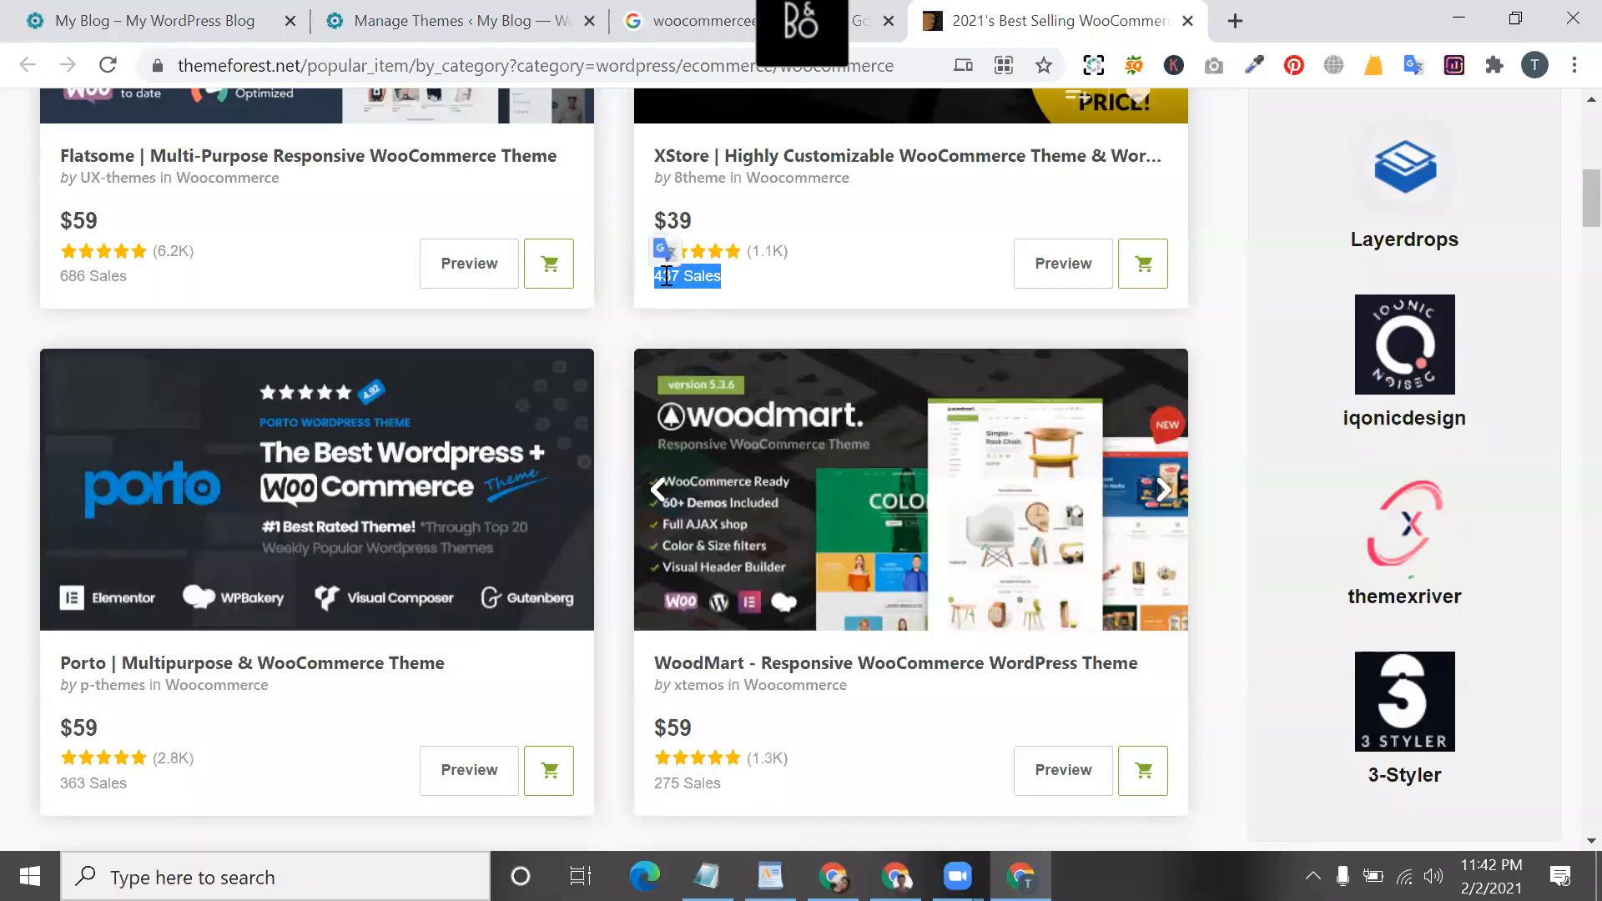
double_click(76, 280)
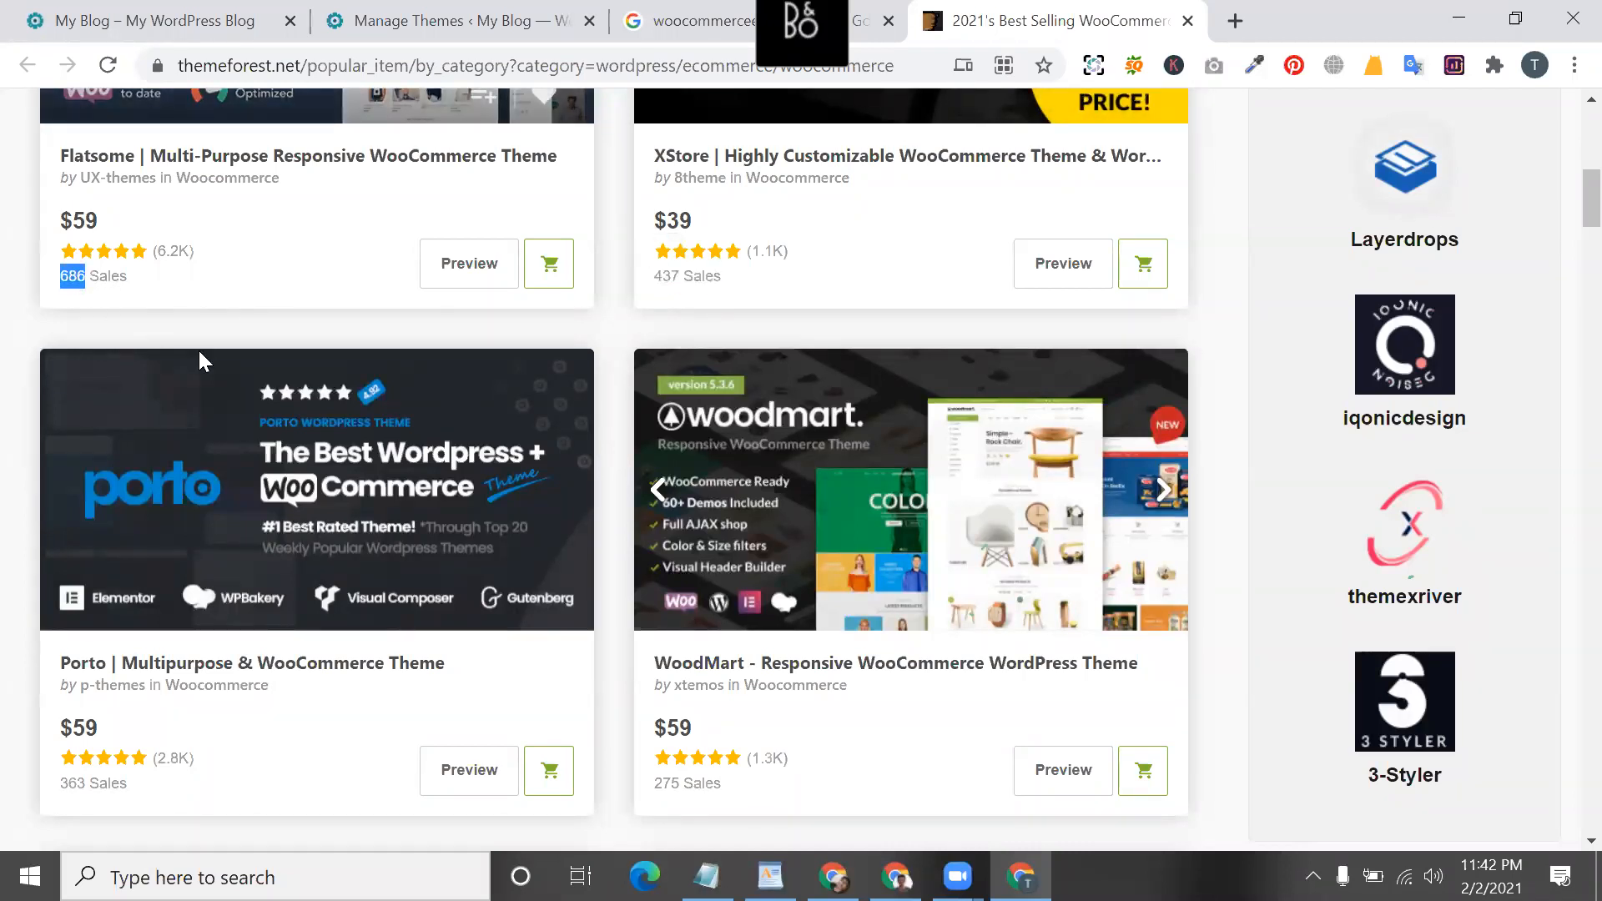
scroll(171, 346, up, 1)
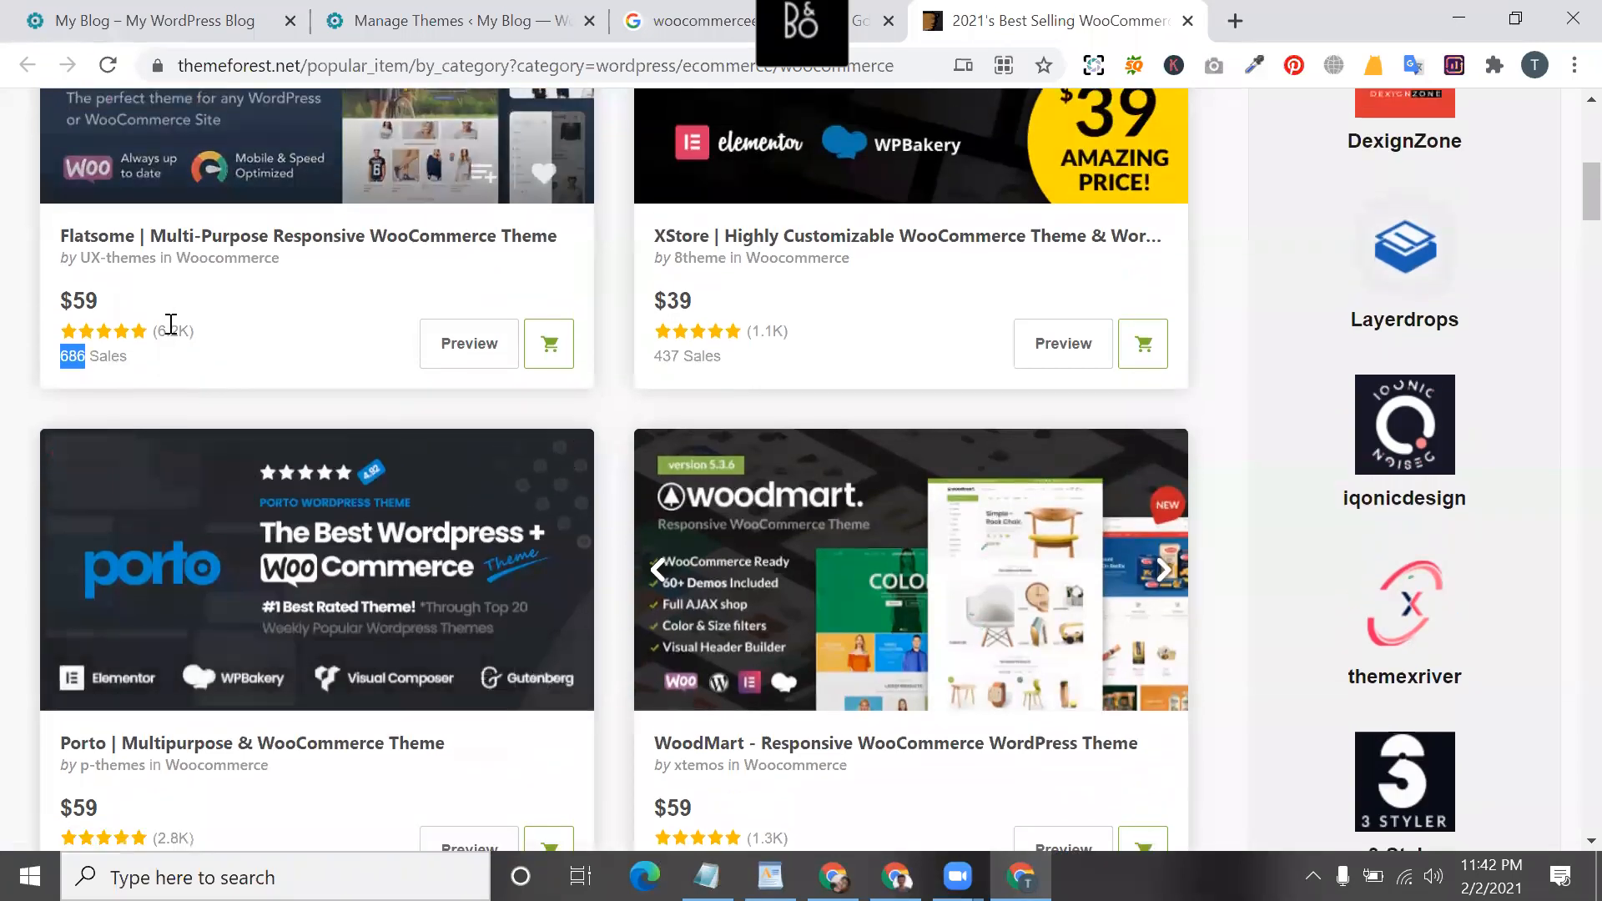
double_click(171, 324)
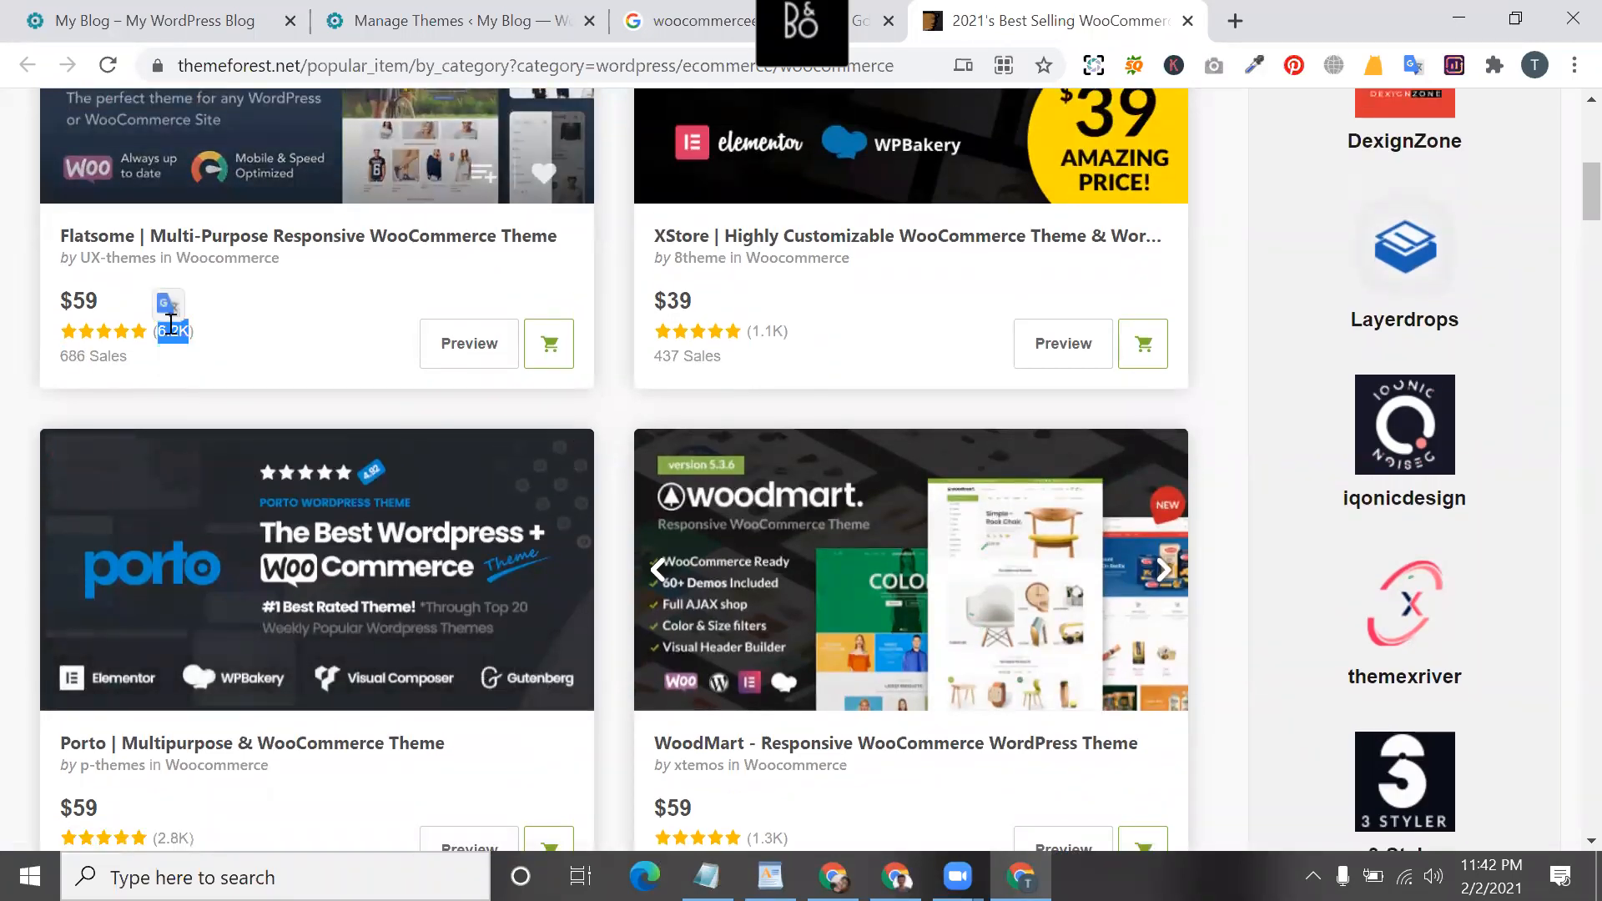
scroll(171, 324, down, 2)
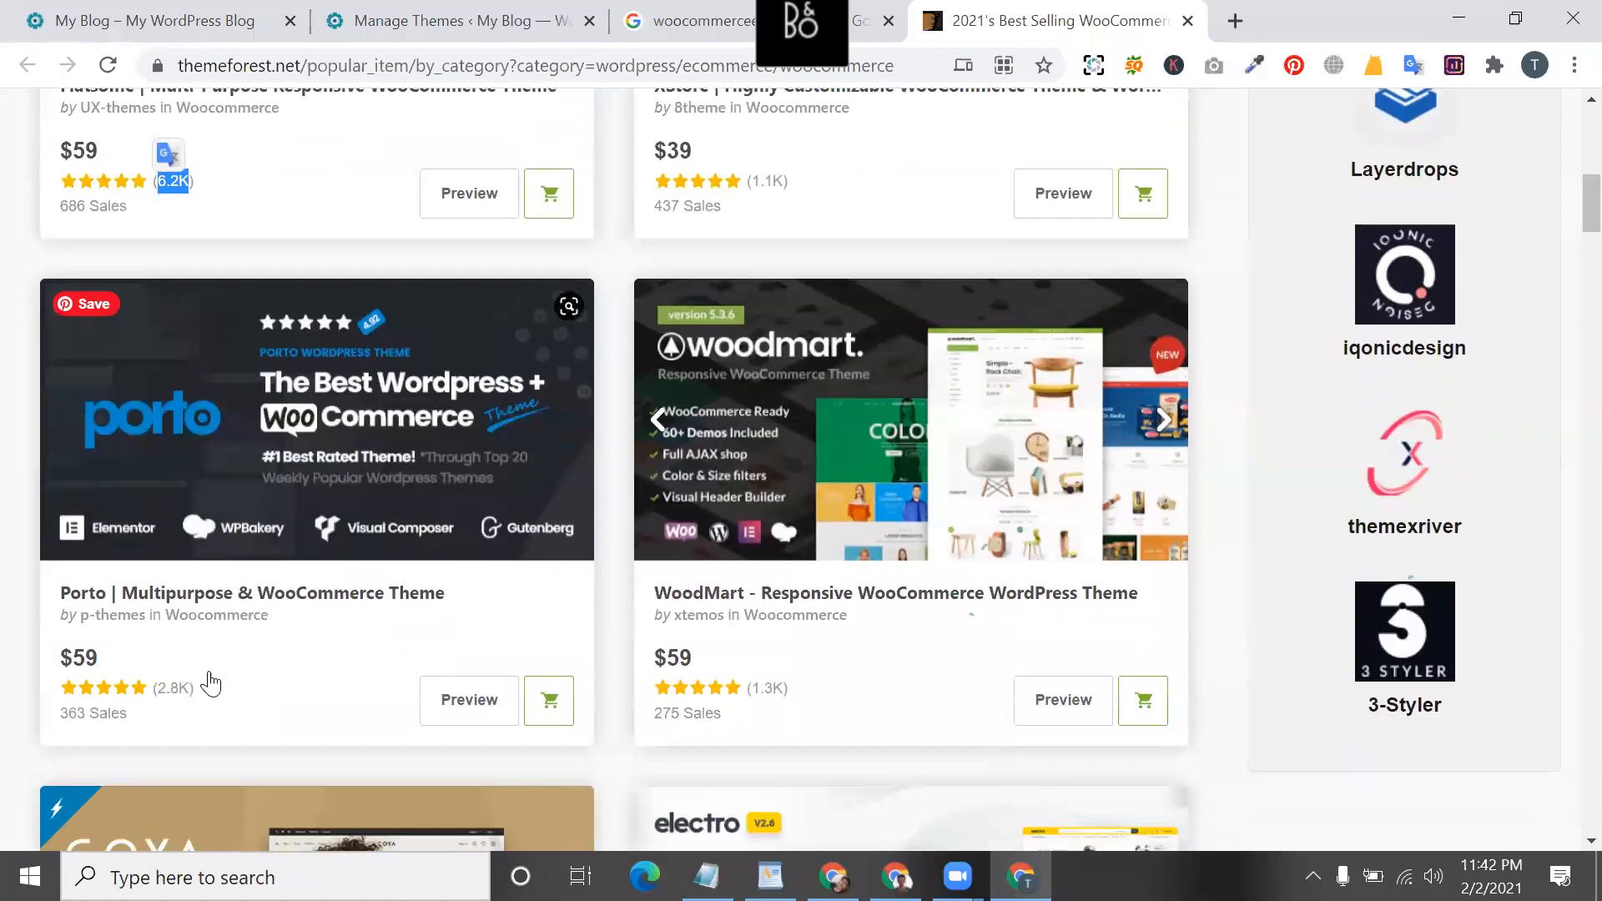
double_click(175, 687)
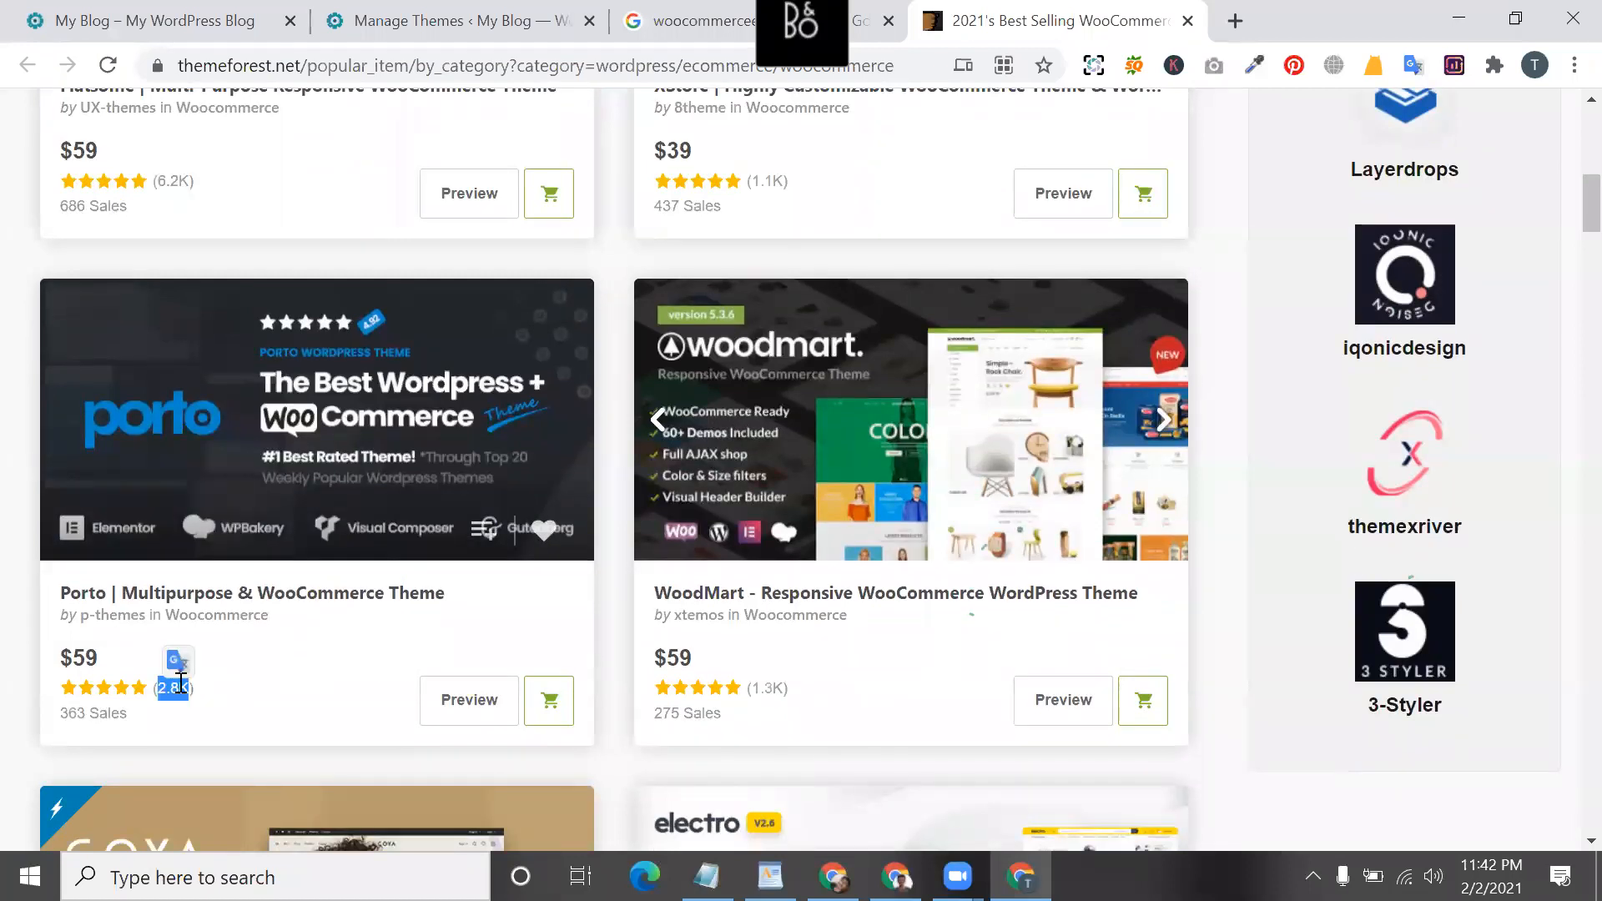
scroll(180, 683, down, 1)
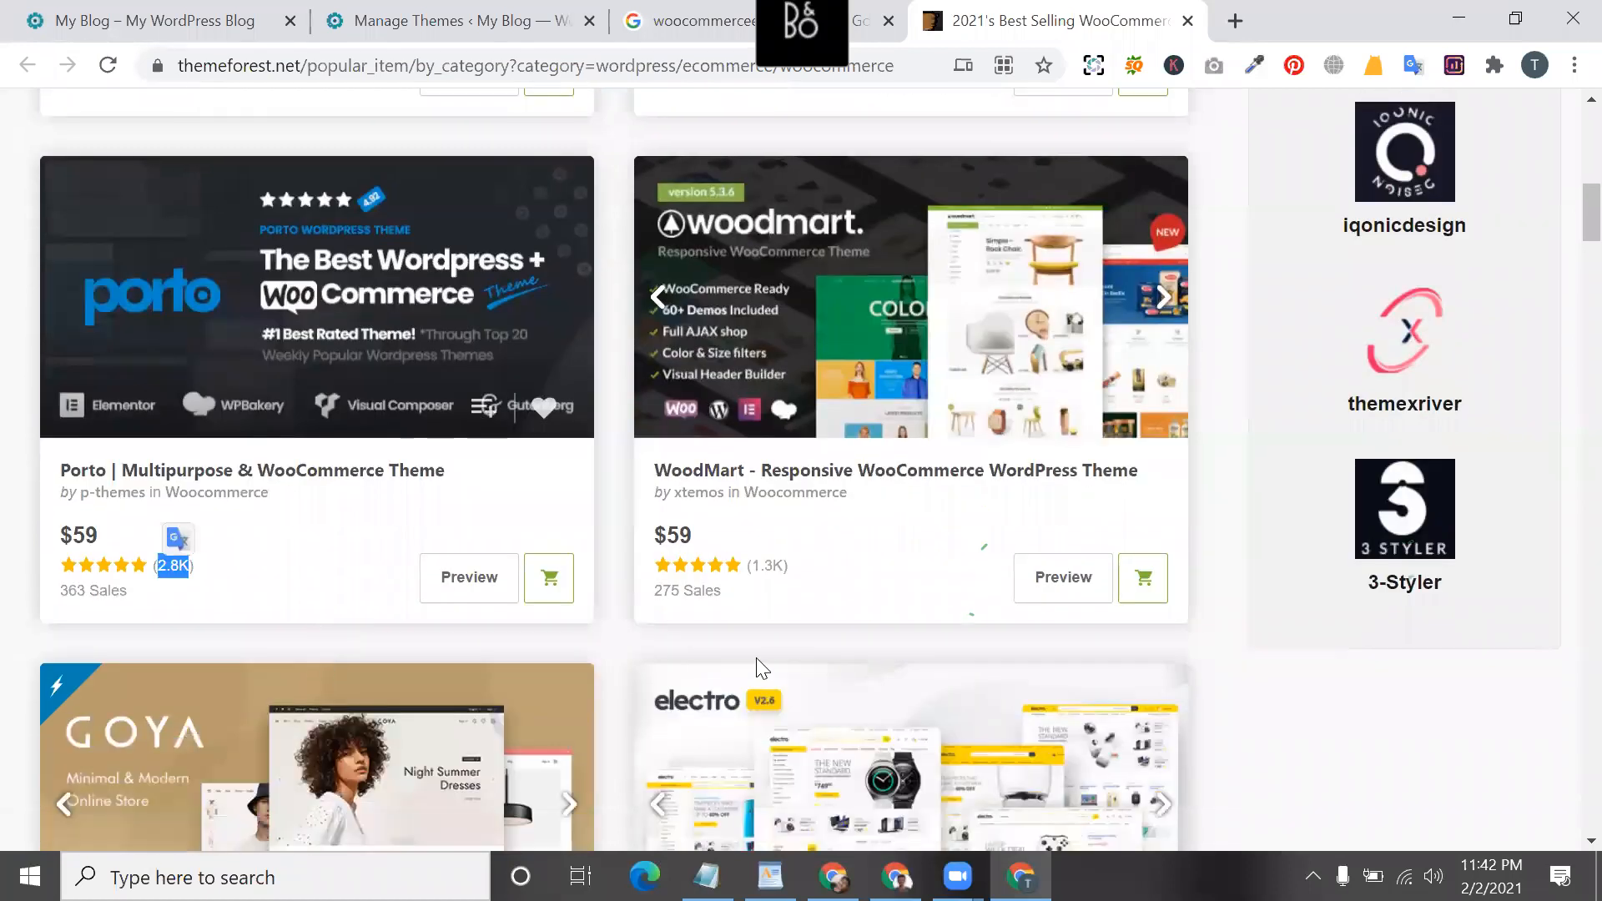
double_click(763, 564)
scroll(761, 565, down, 2)
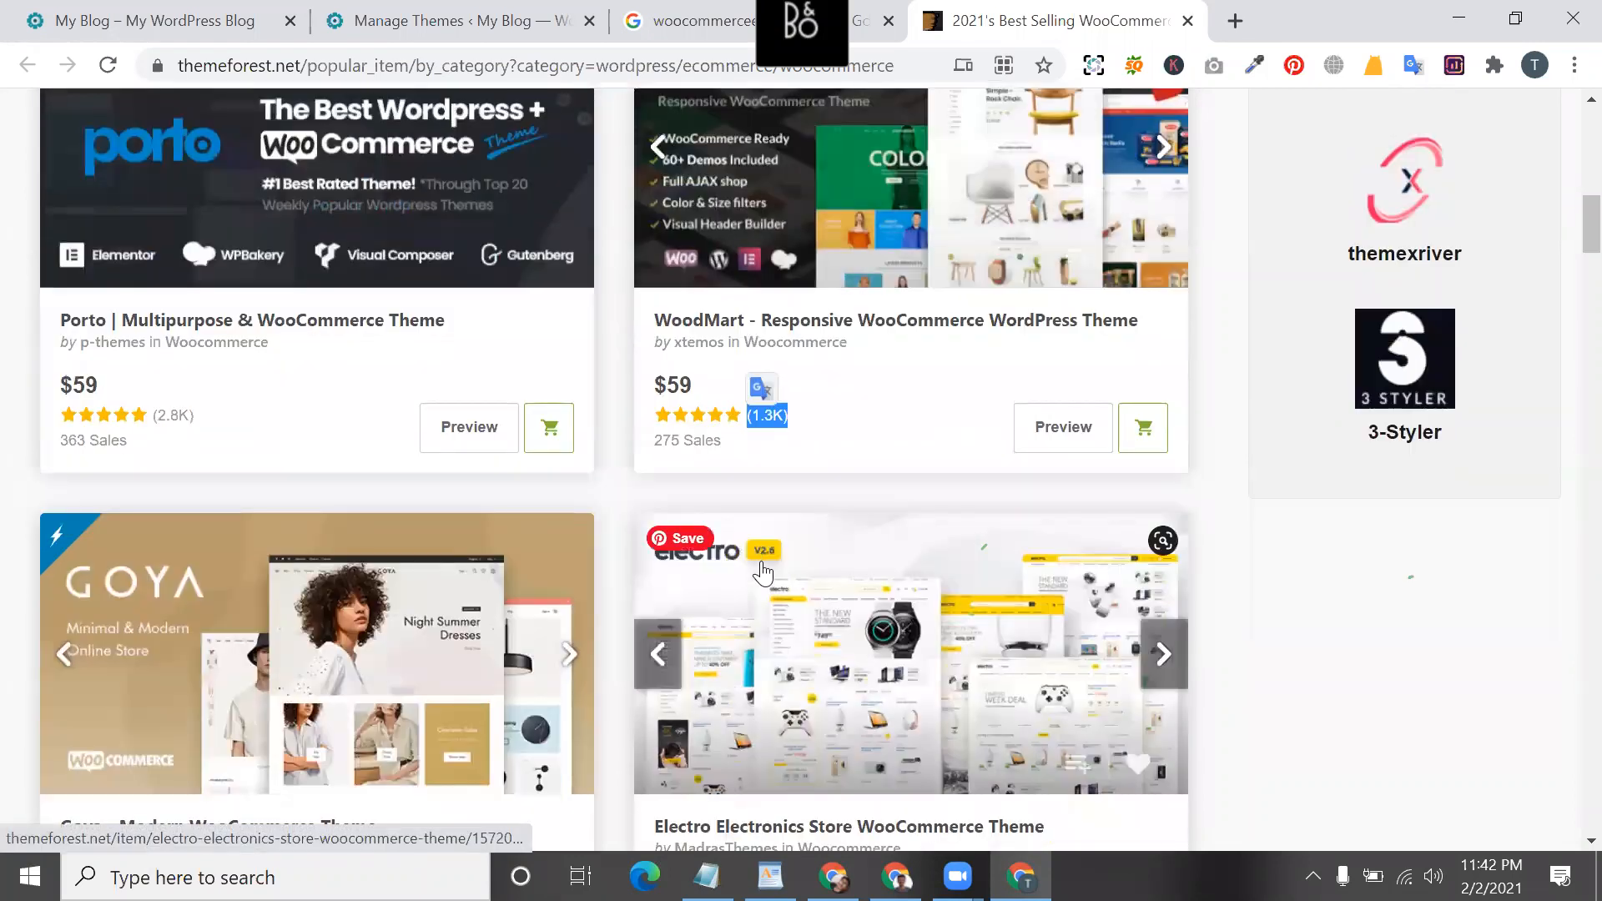
- Review the cover images and prices of the four top-listed themes, including a closer look at WoodMart
scroll(710, 369, up, 3)
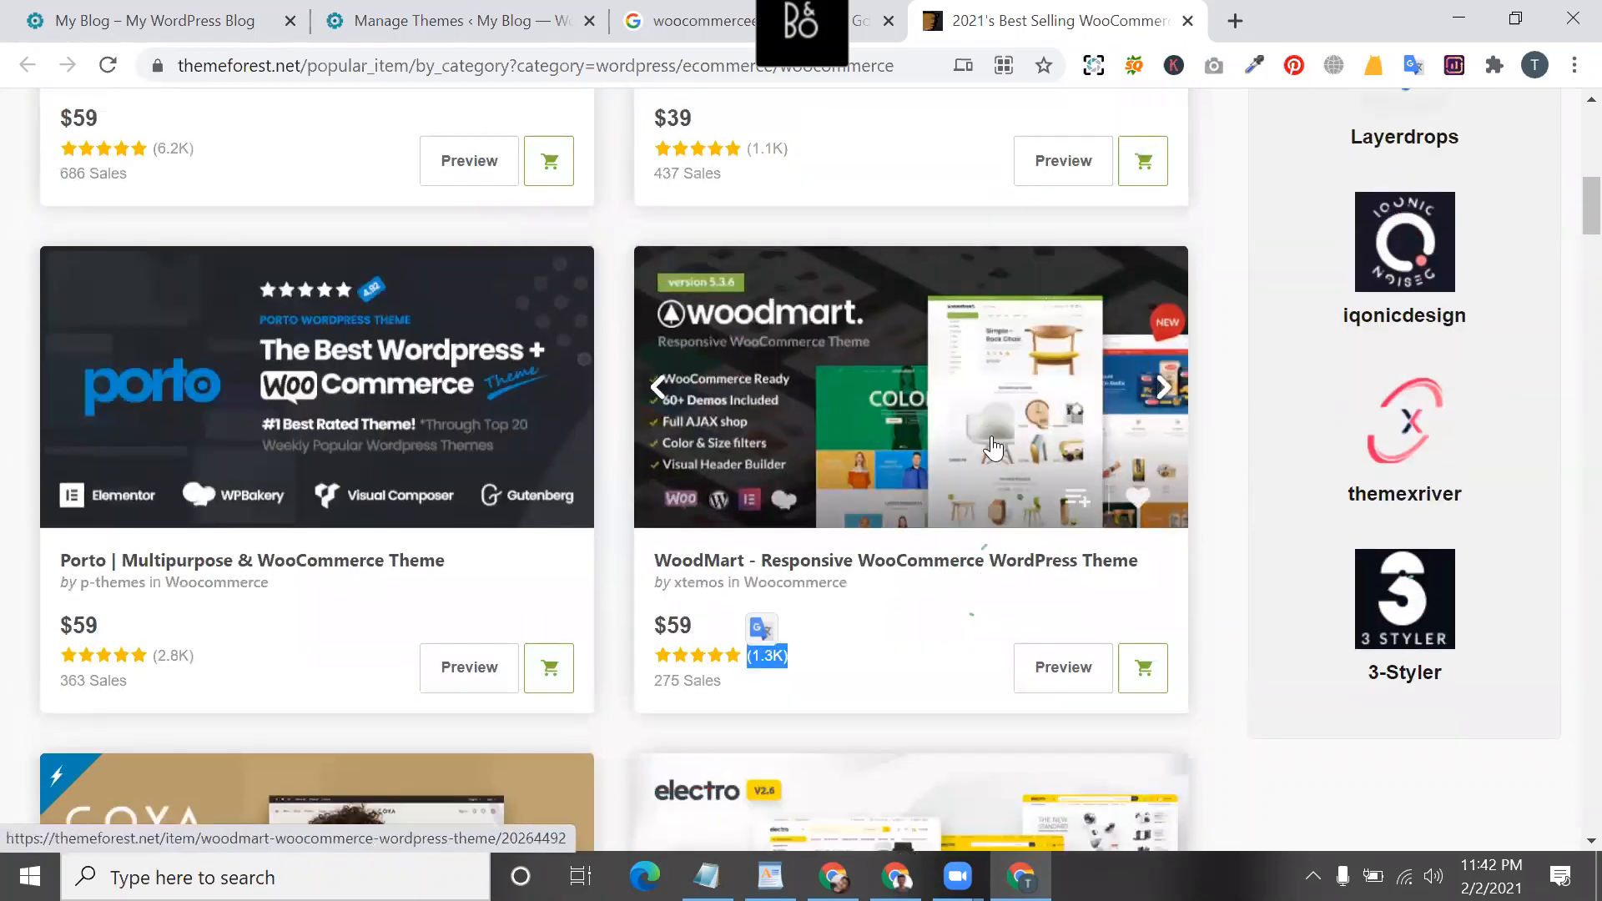
scroll(993, 448, up, 2)
scroll(993, 449, up, 4)
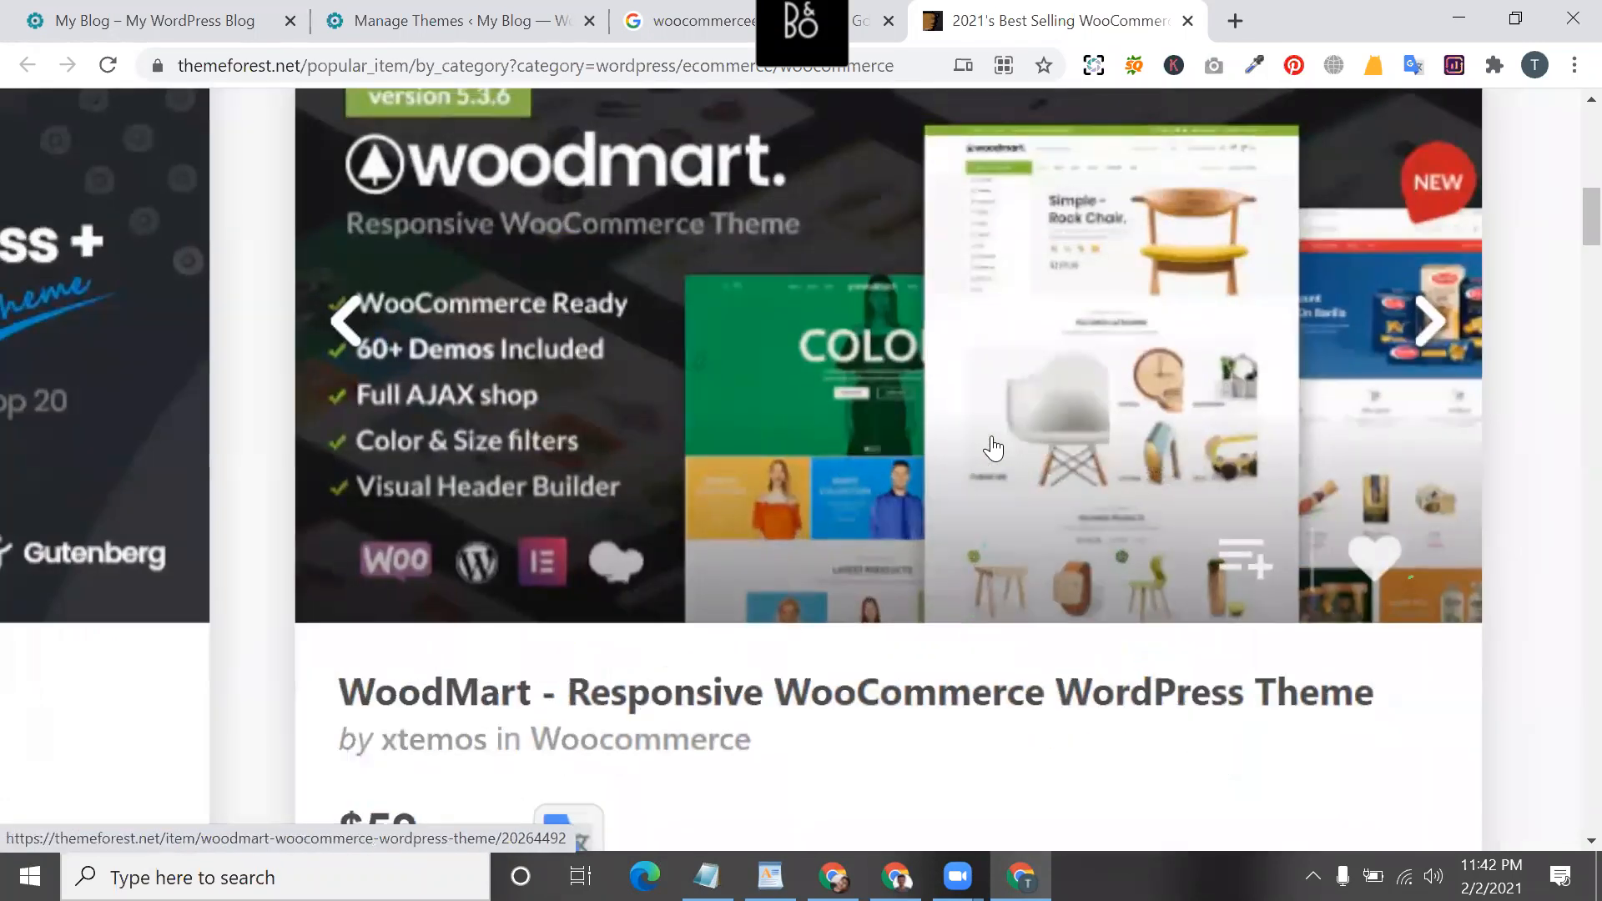
scroll(993, 448, down, 5)
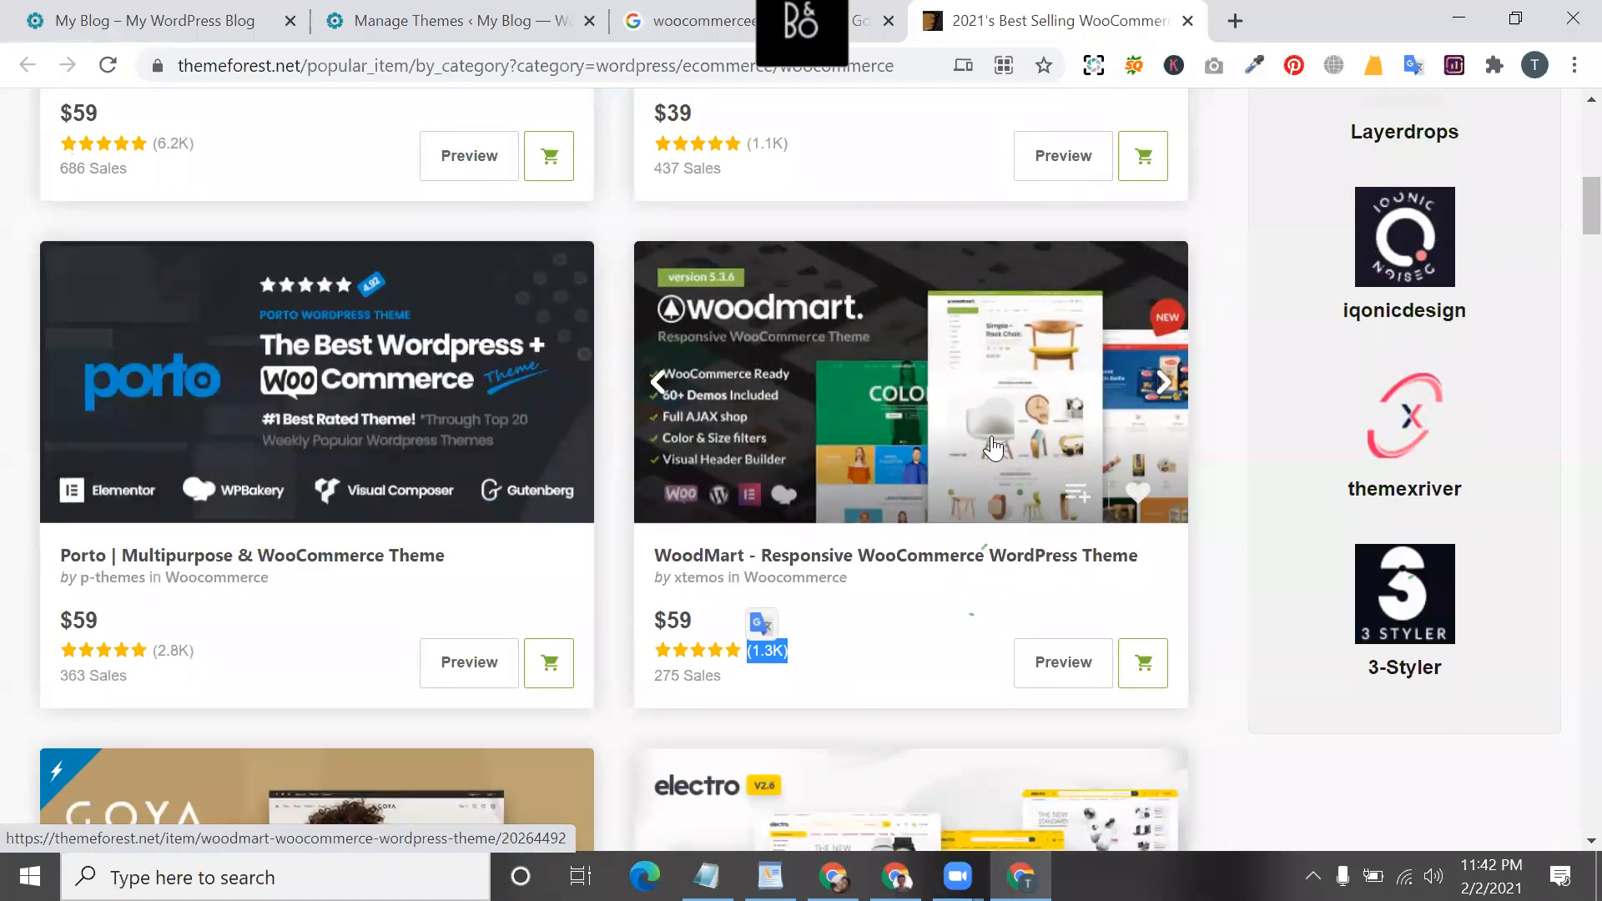
scroll(773, 573, up, 7)
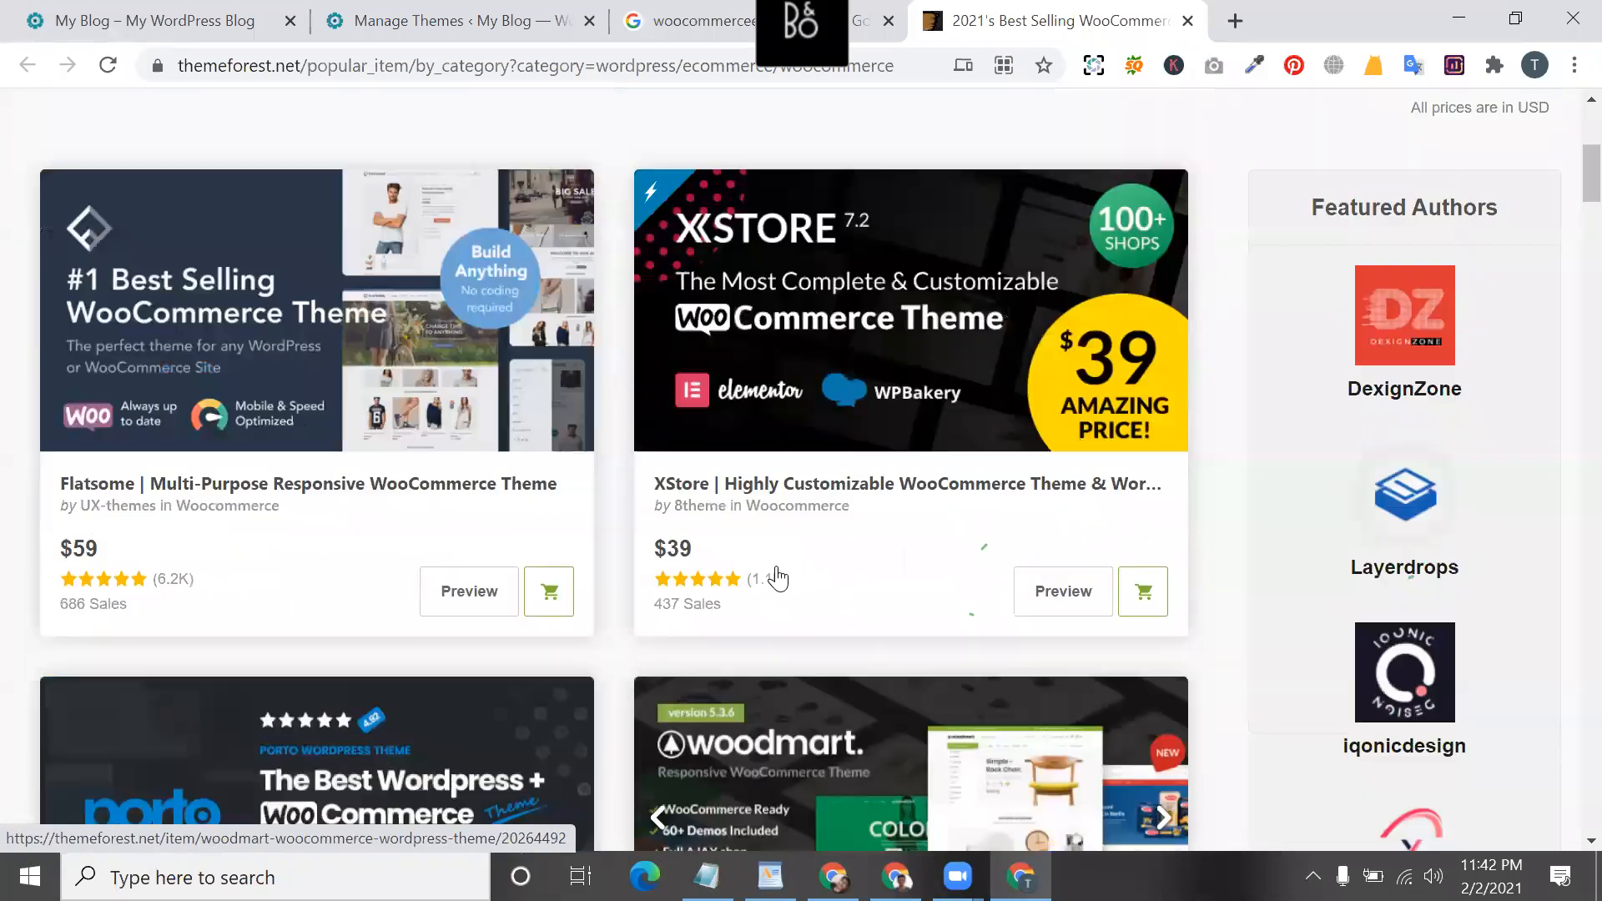
scroll(664, 514, down, 4)
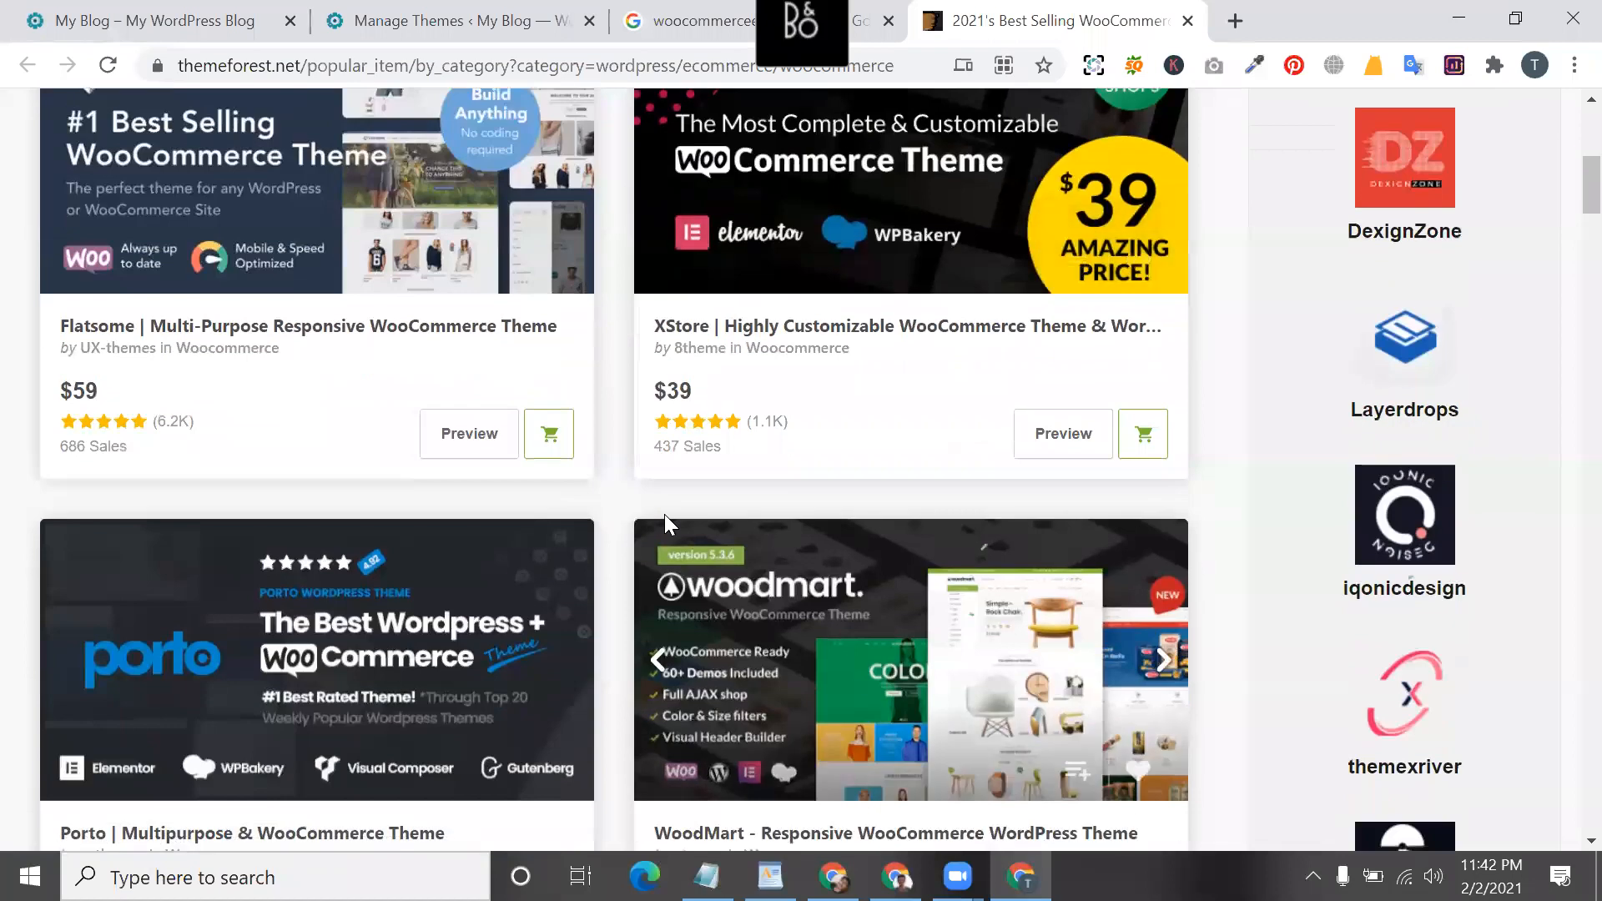
scroll(665, 514, down, 4)
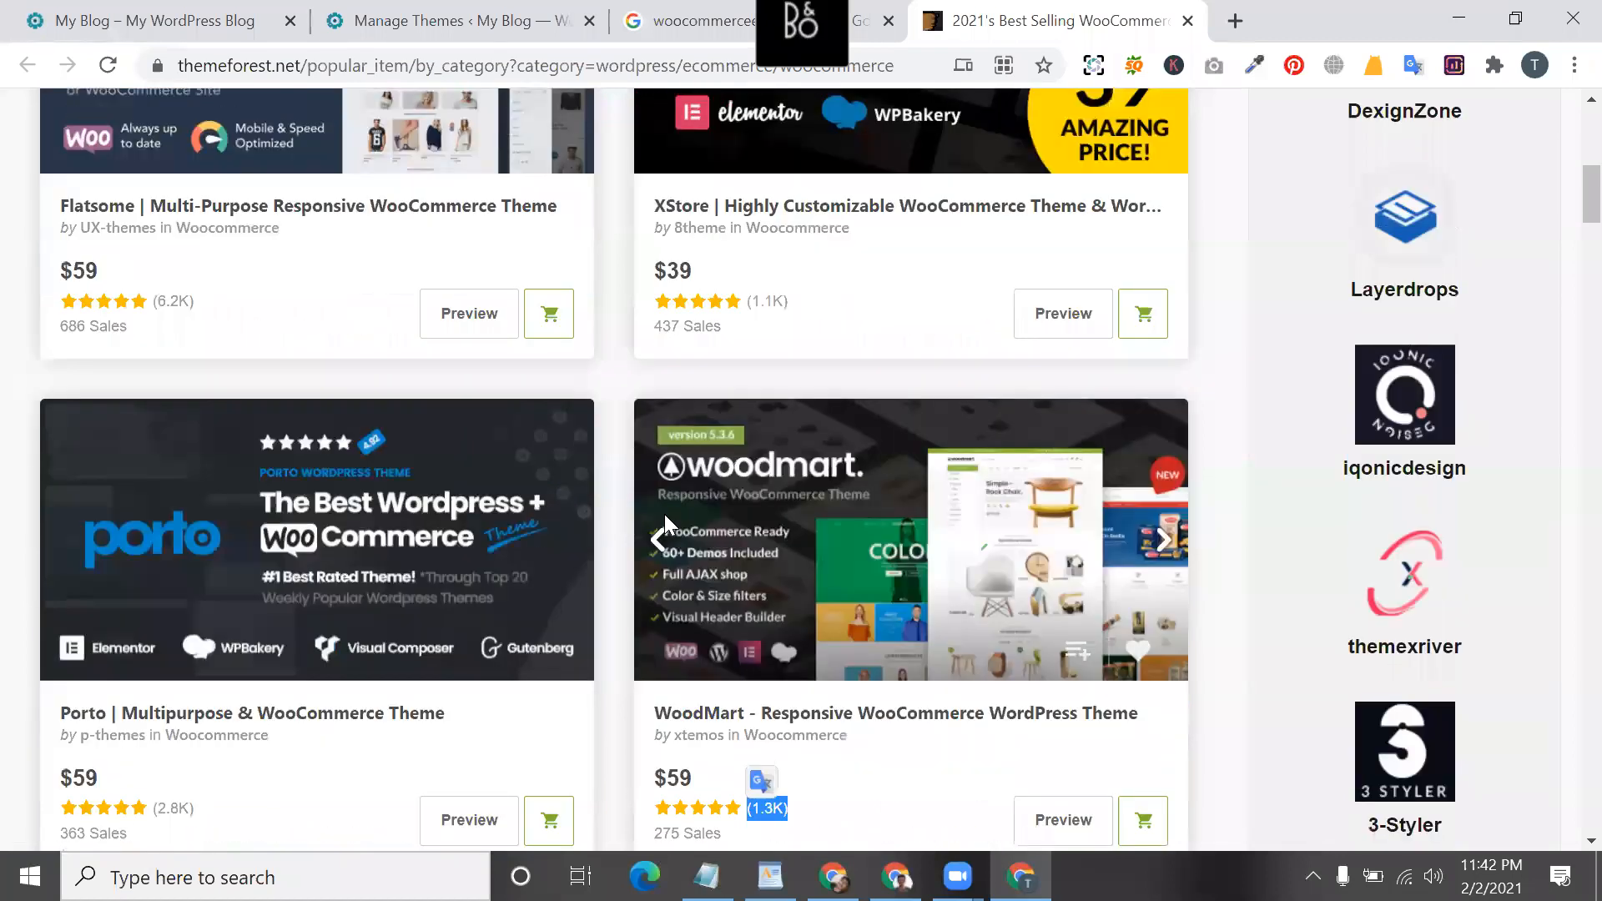
scroll(517, 518, up, 5)
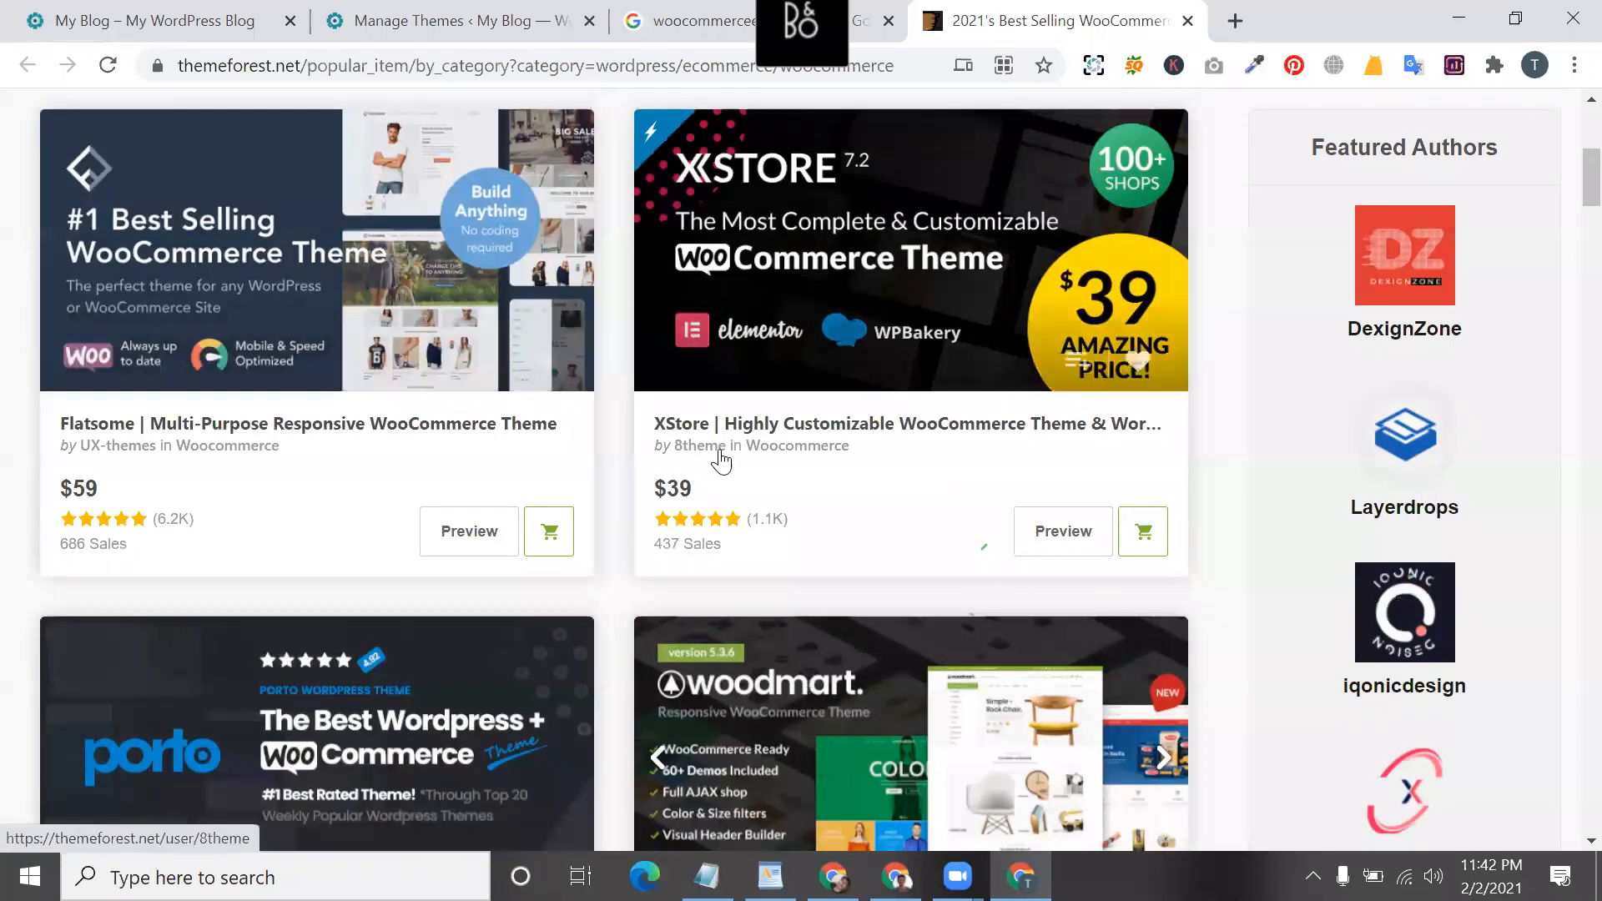
- Browse further down the best sellers through the Goya, Electro, Martfury and Rey theme listings
scroll(408, 721, down, 5)
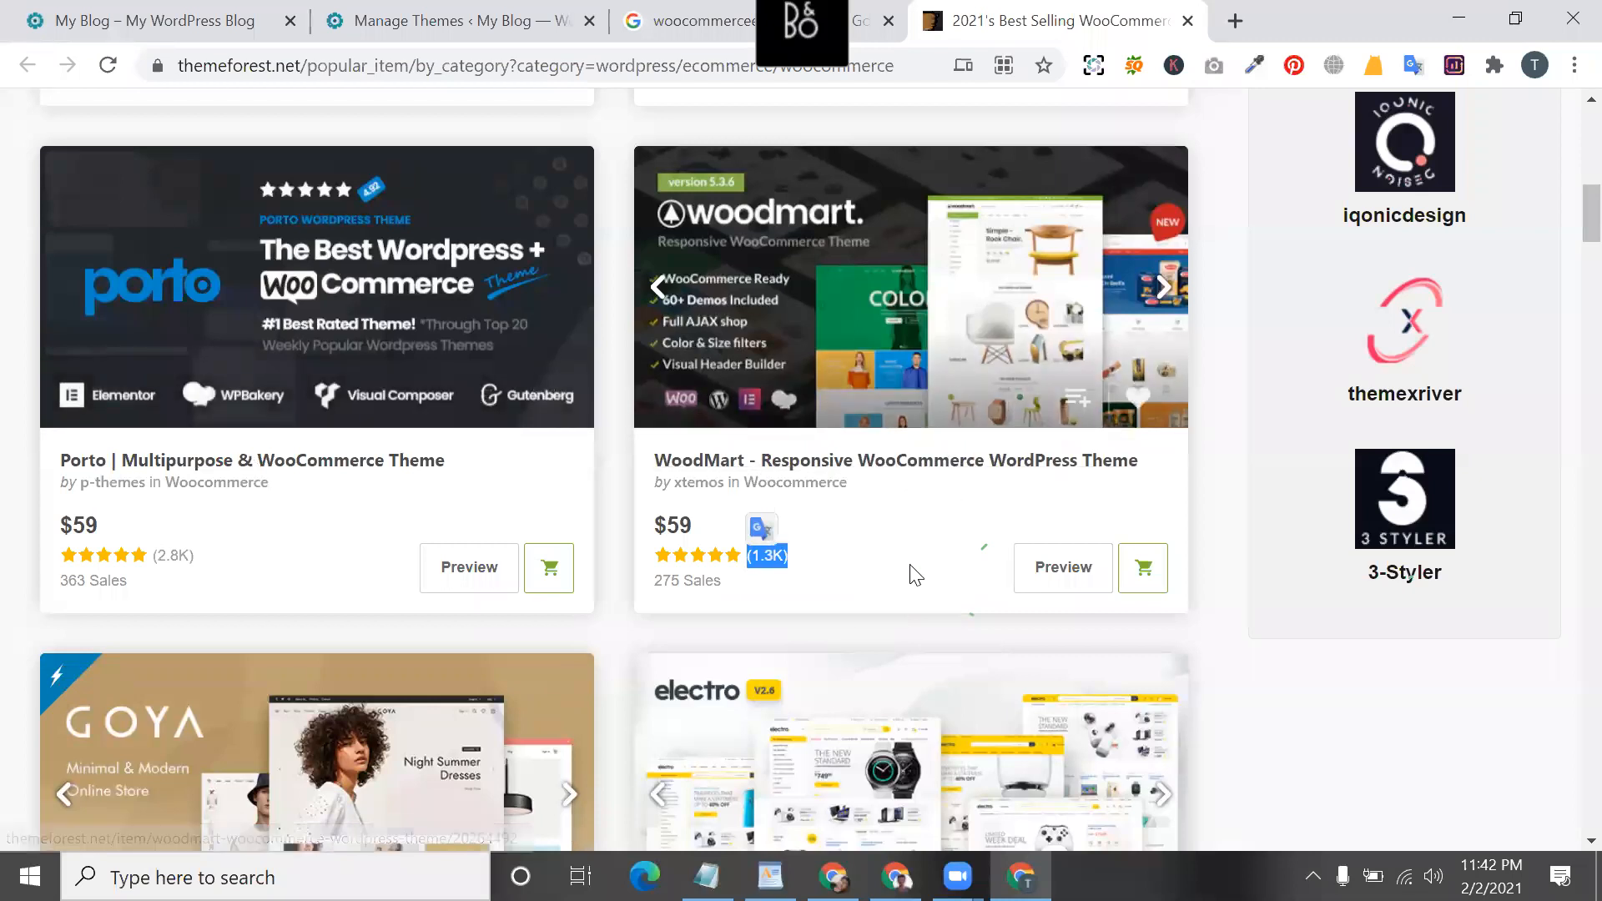
scroll(841, 541, down, 1)
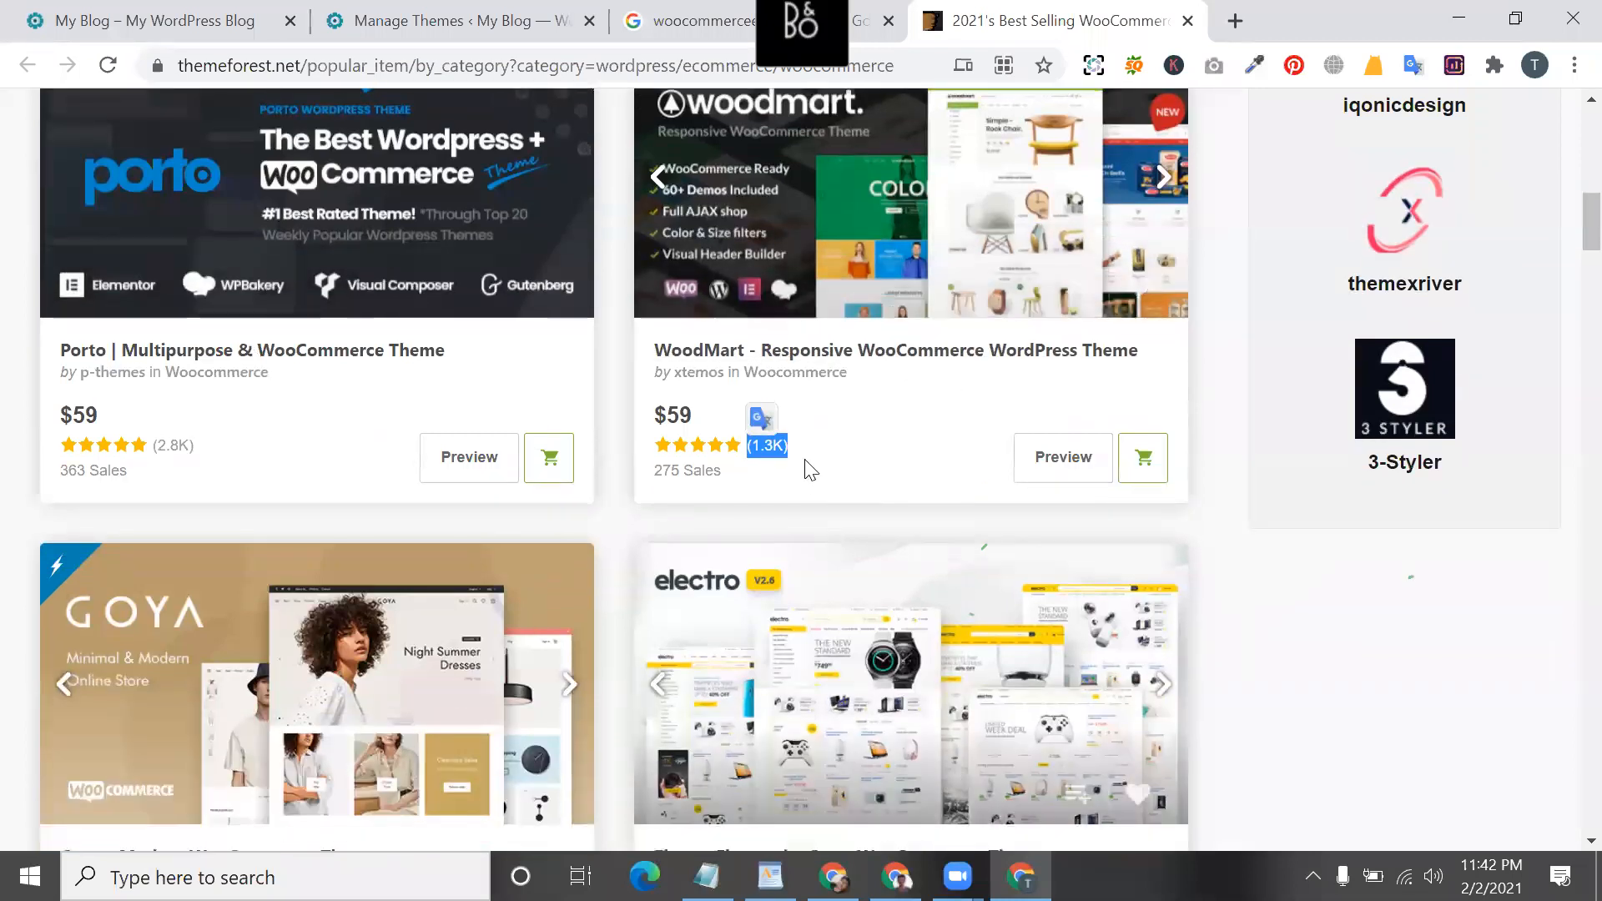
scroll(619, 543, down, 3)
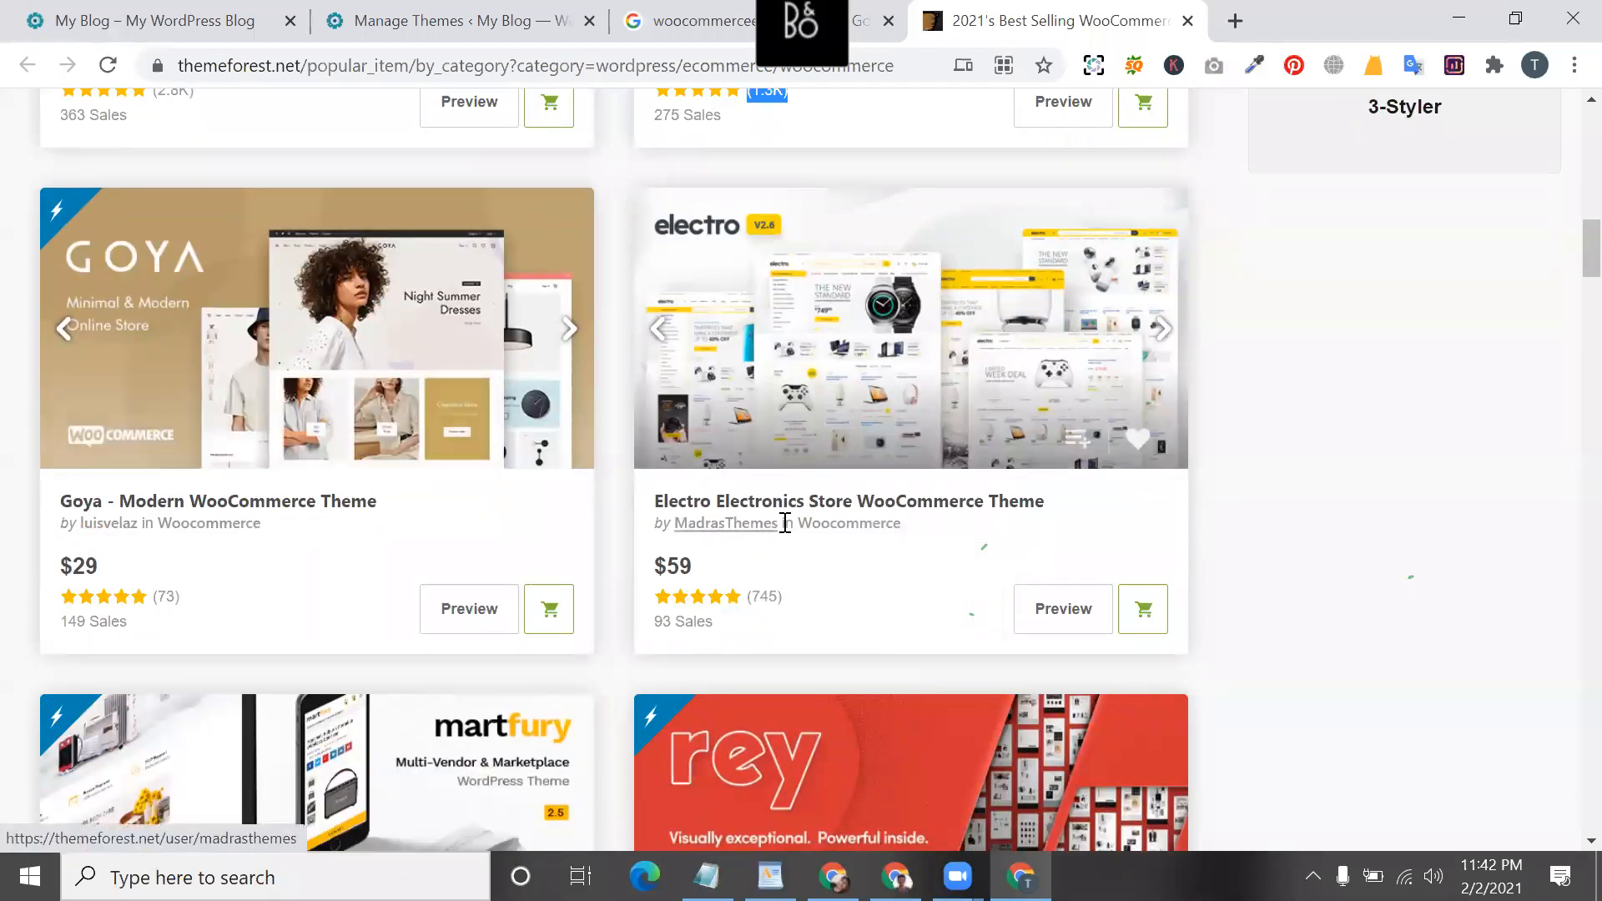
scroll(785, 534, down, 3)
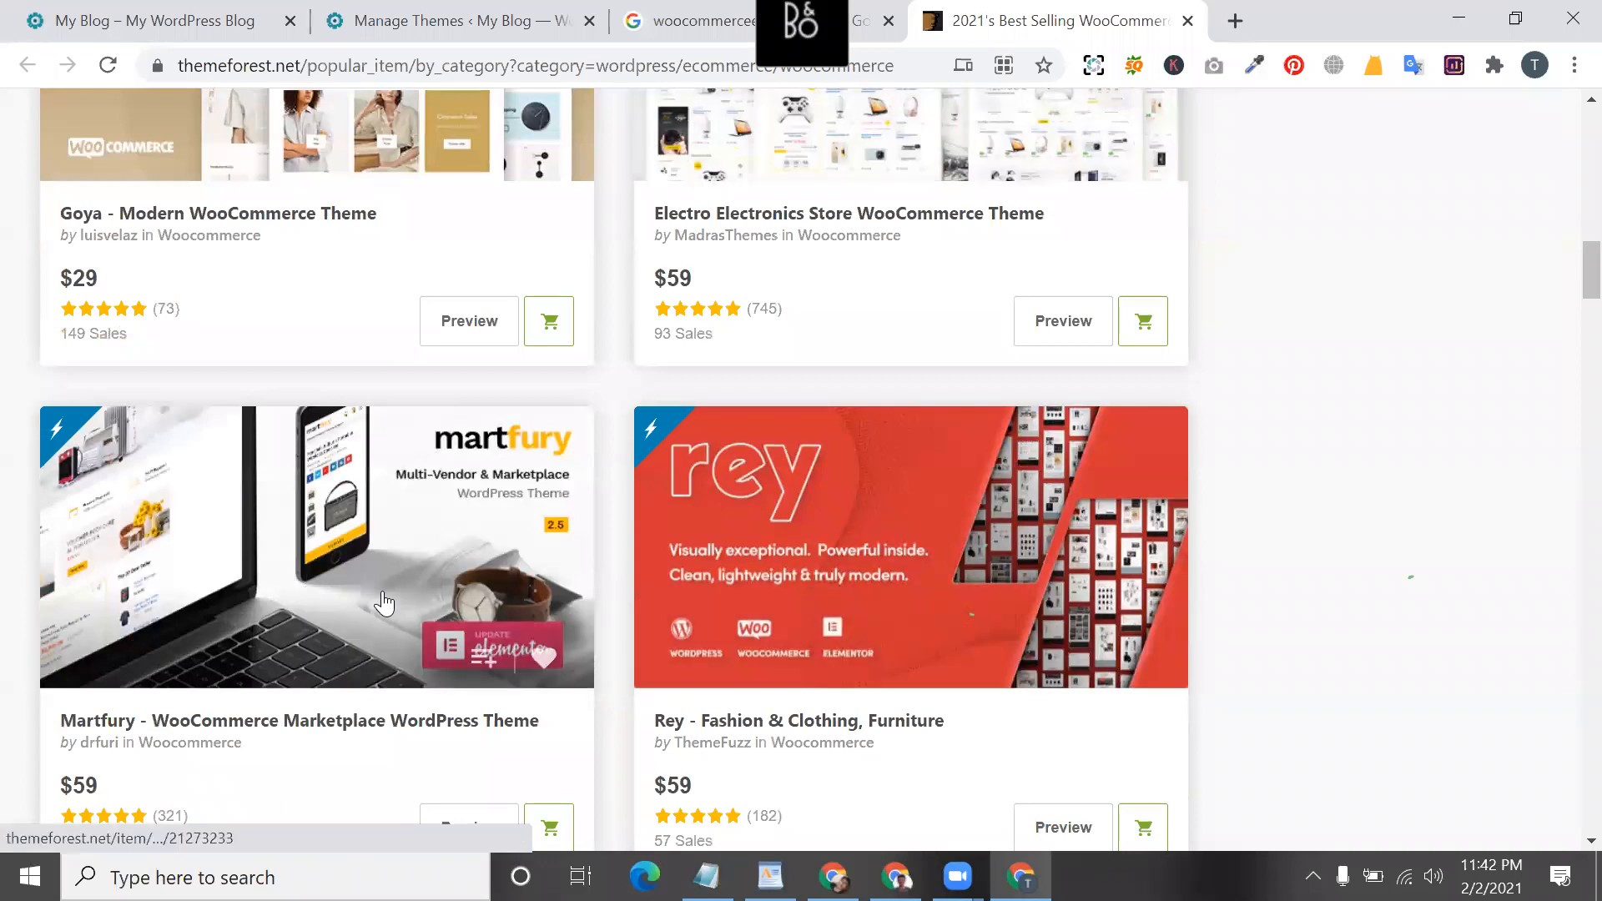
scroll(844, 556, down, 1)
scroll(876, 571, down, 5)
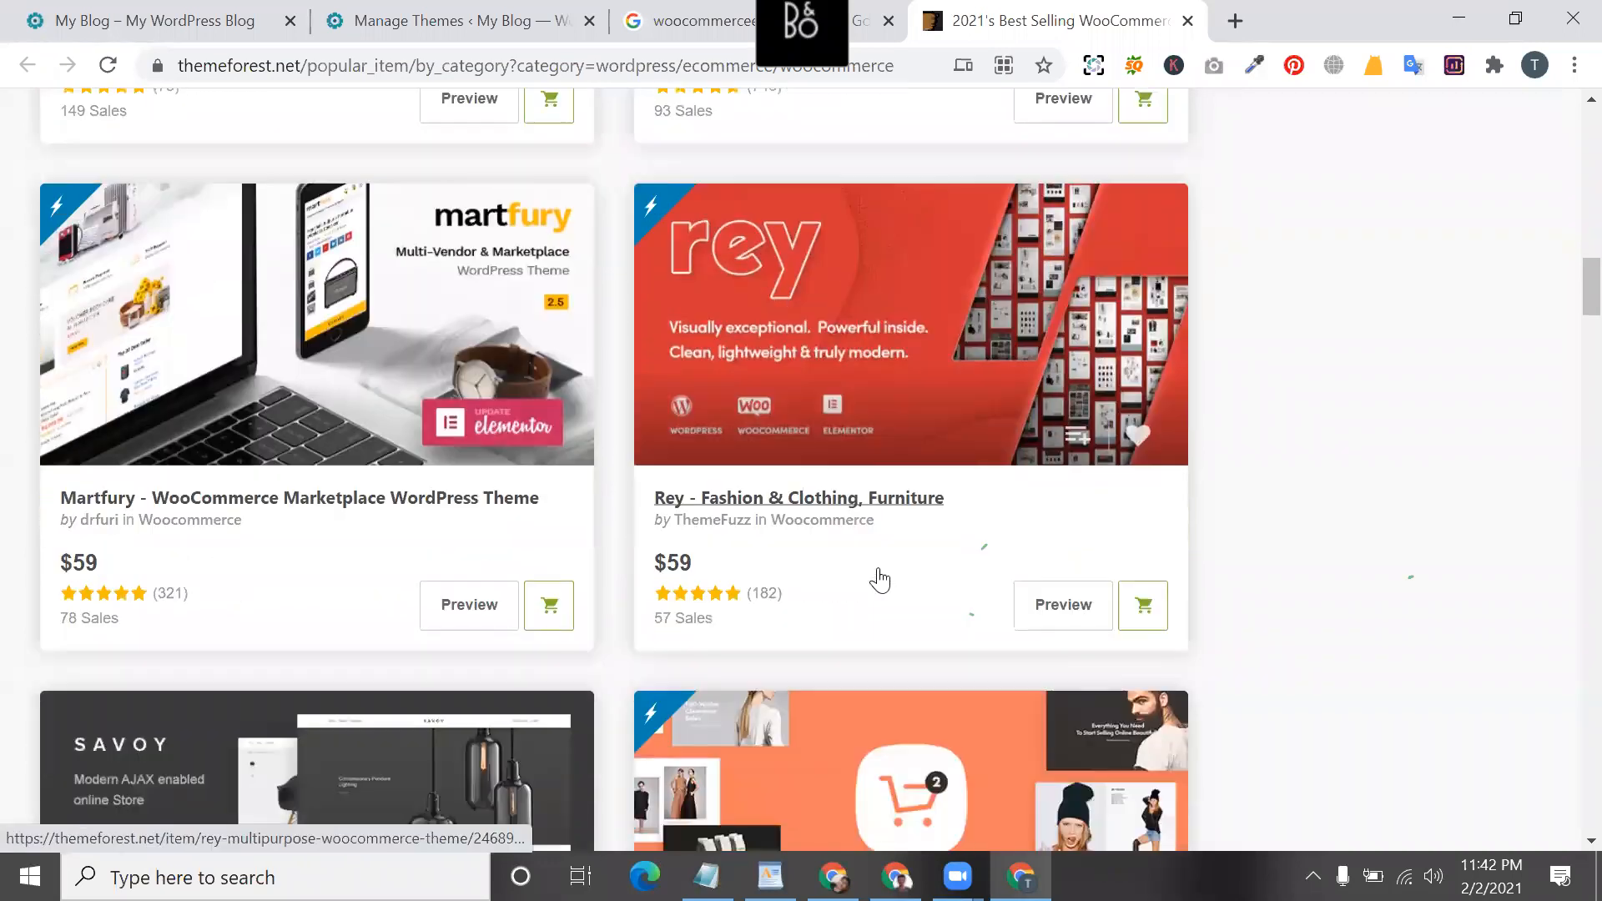
- Return to the WoodMart listing among the best sellers and look at another of its preview images
scroll(731, 534, up, 18)
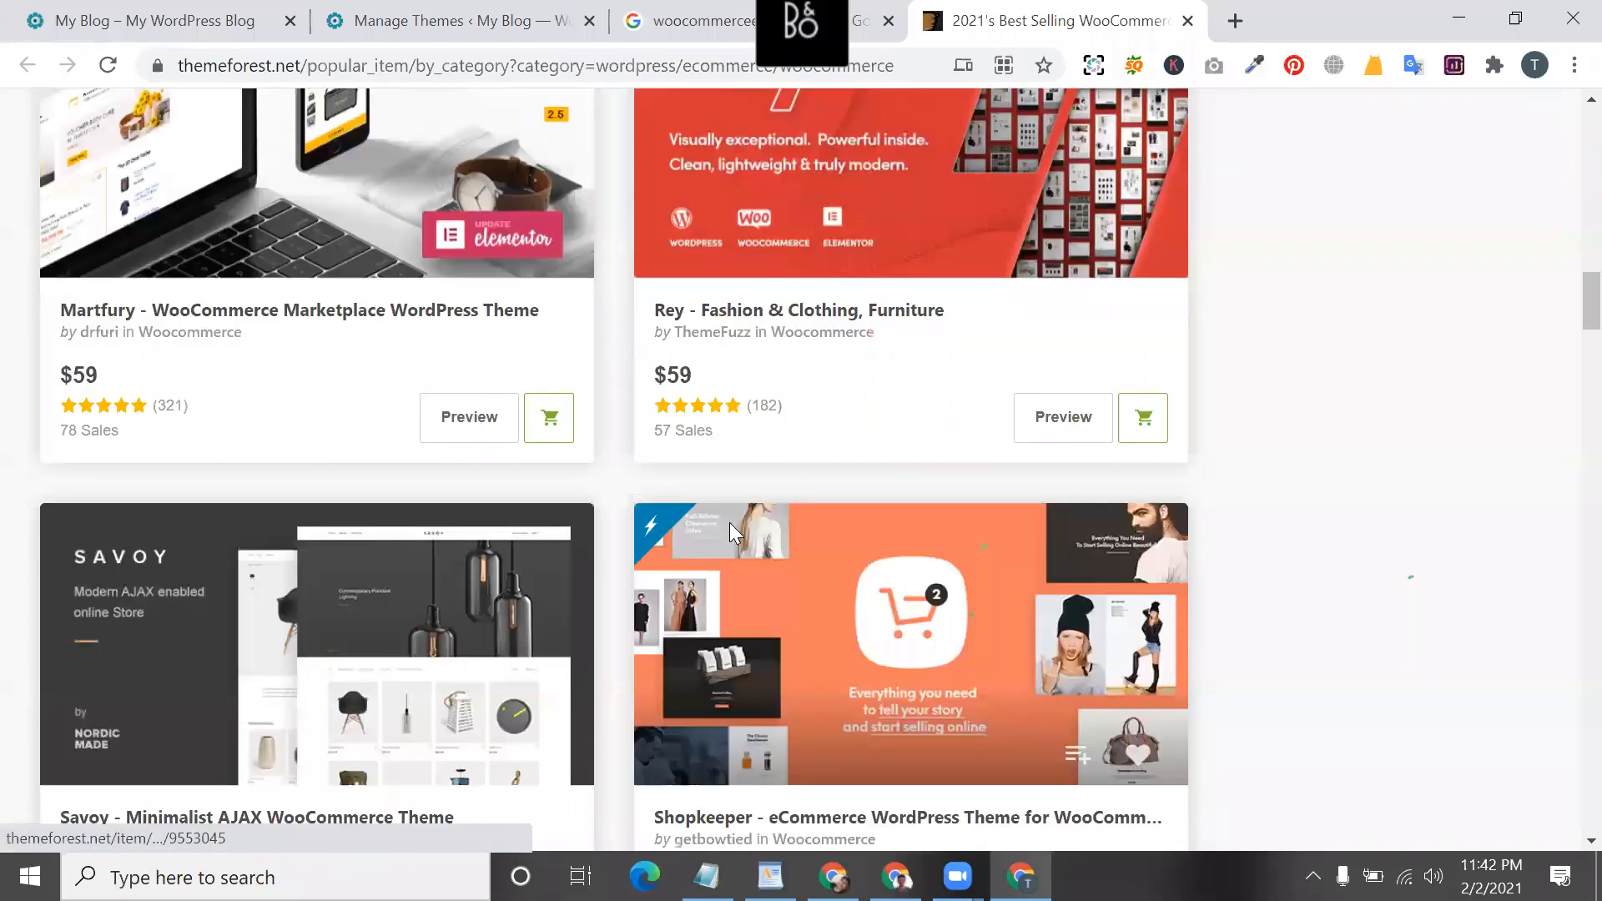
scroll(732, 535, down, 3)
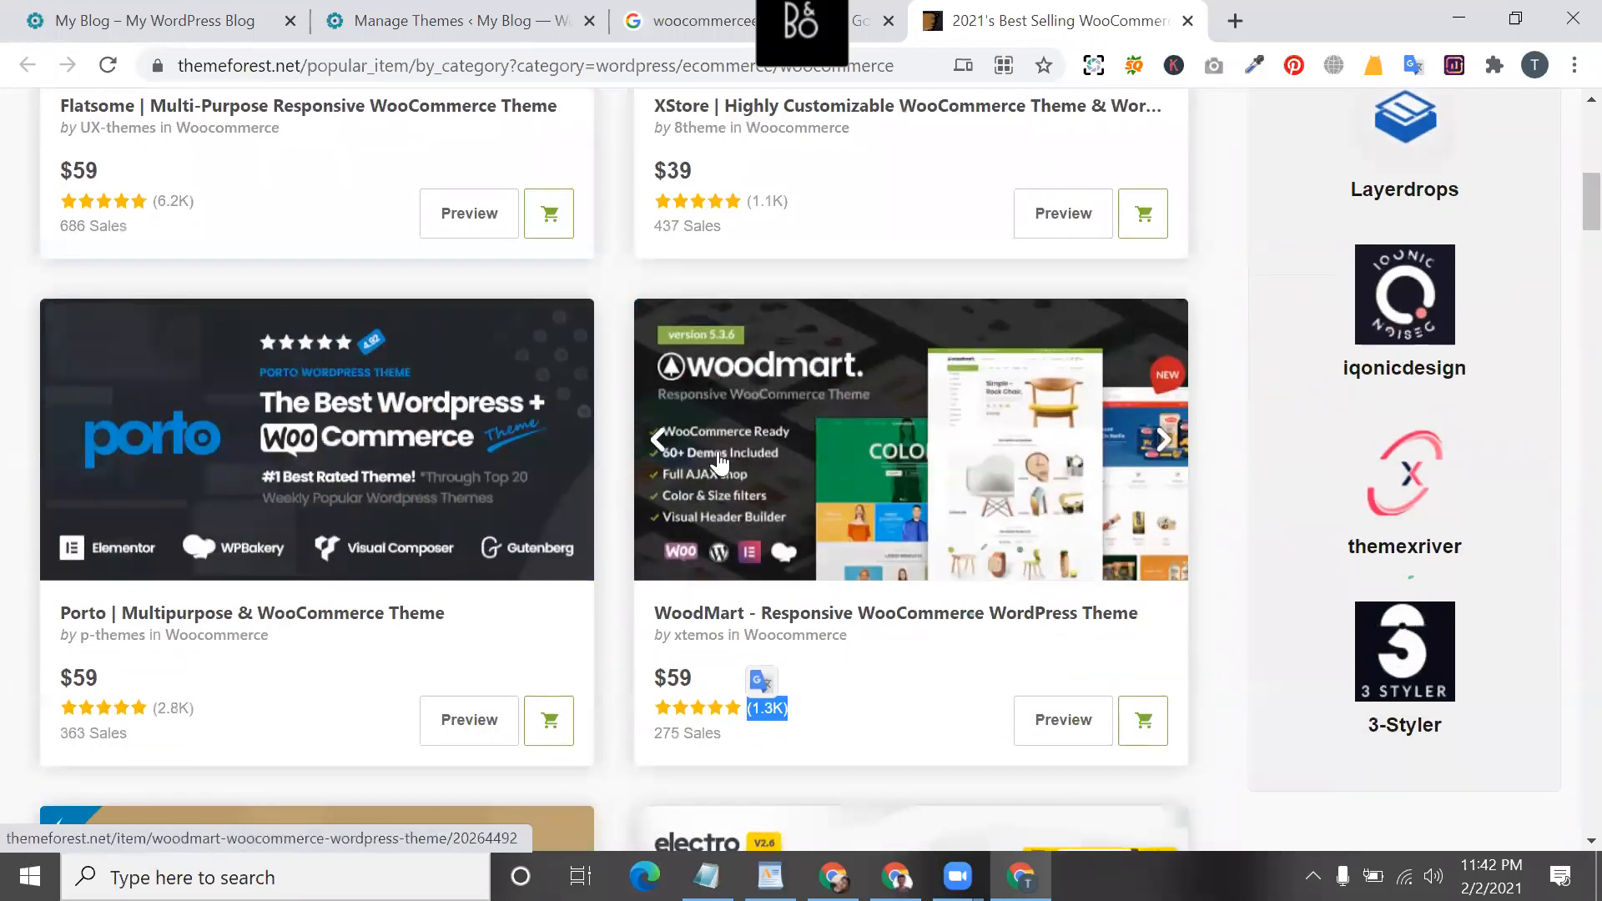
click(660, 442)
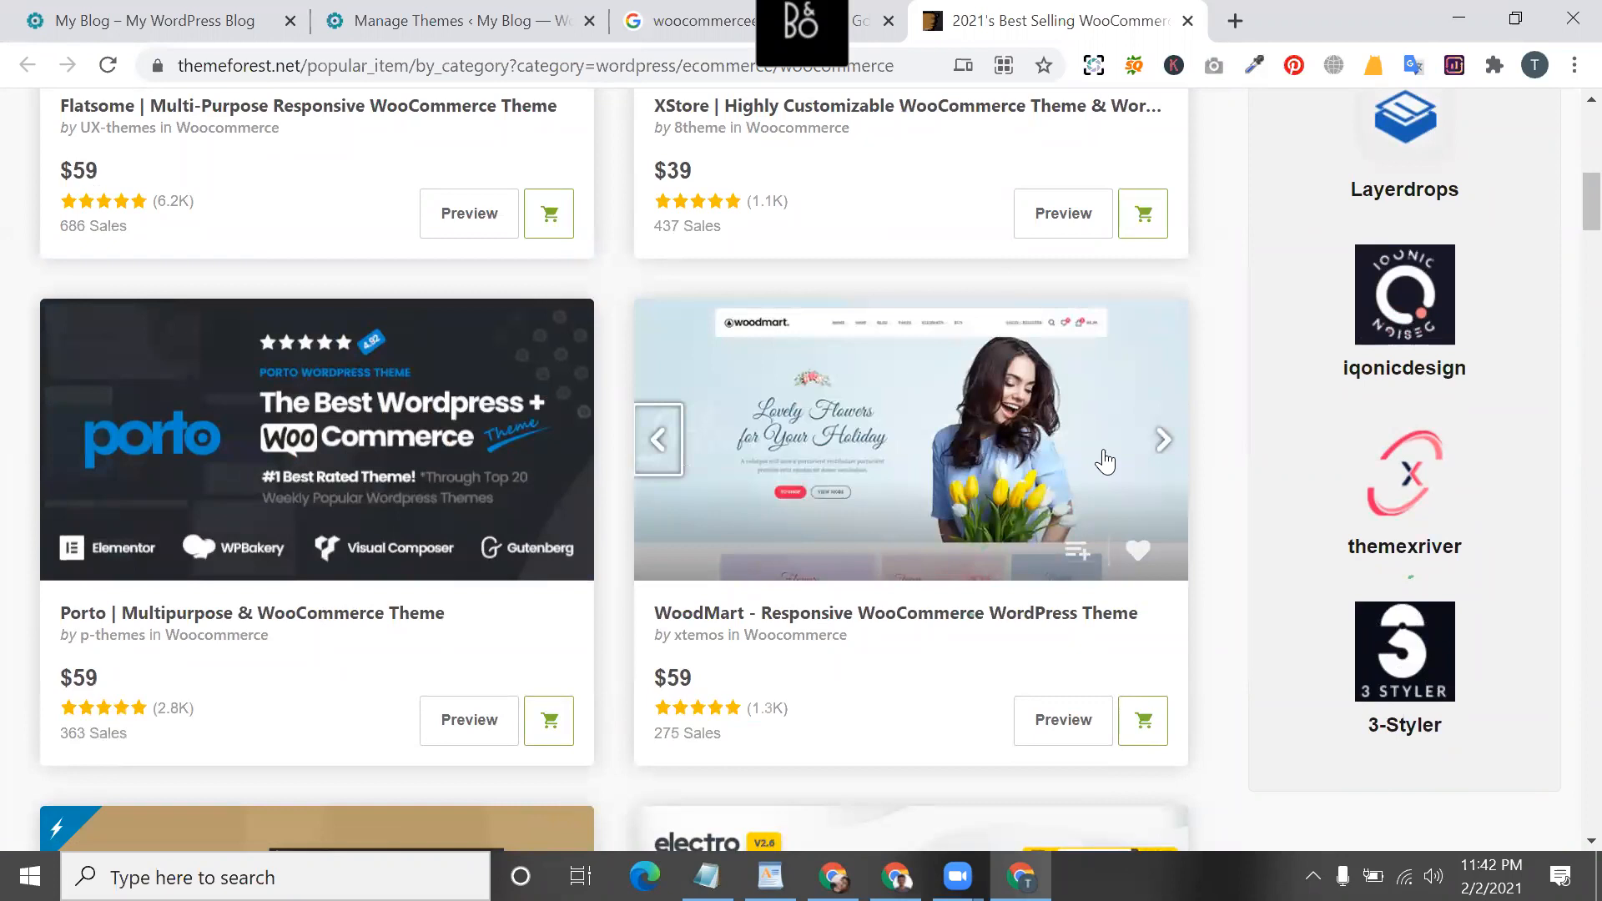
scroll(1106, 459, down, 3)
scroll(1106, 459, up, 5)
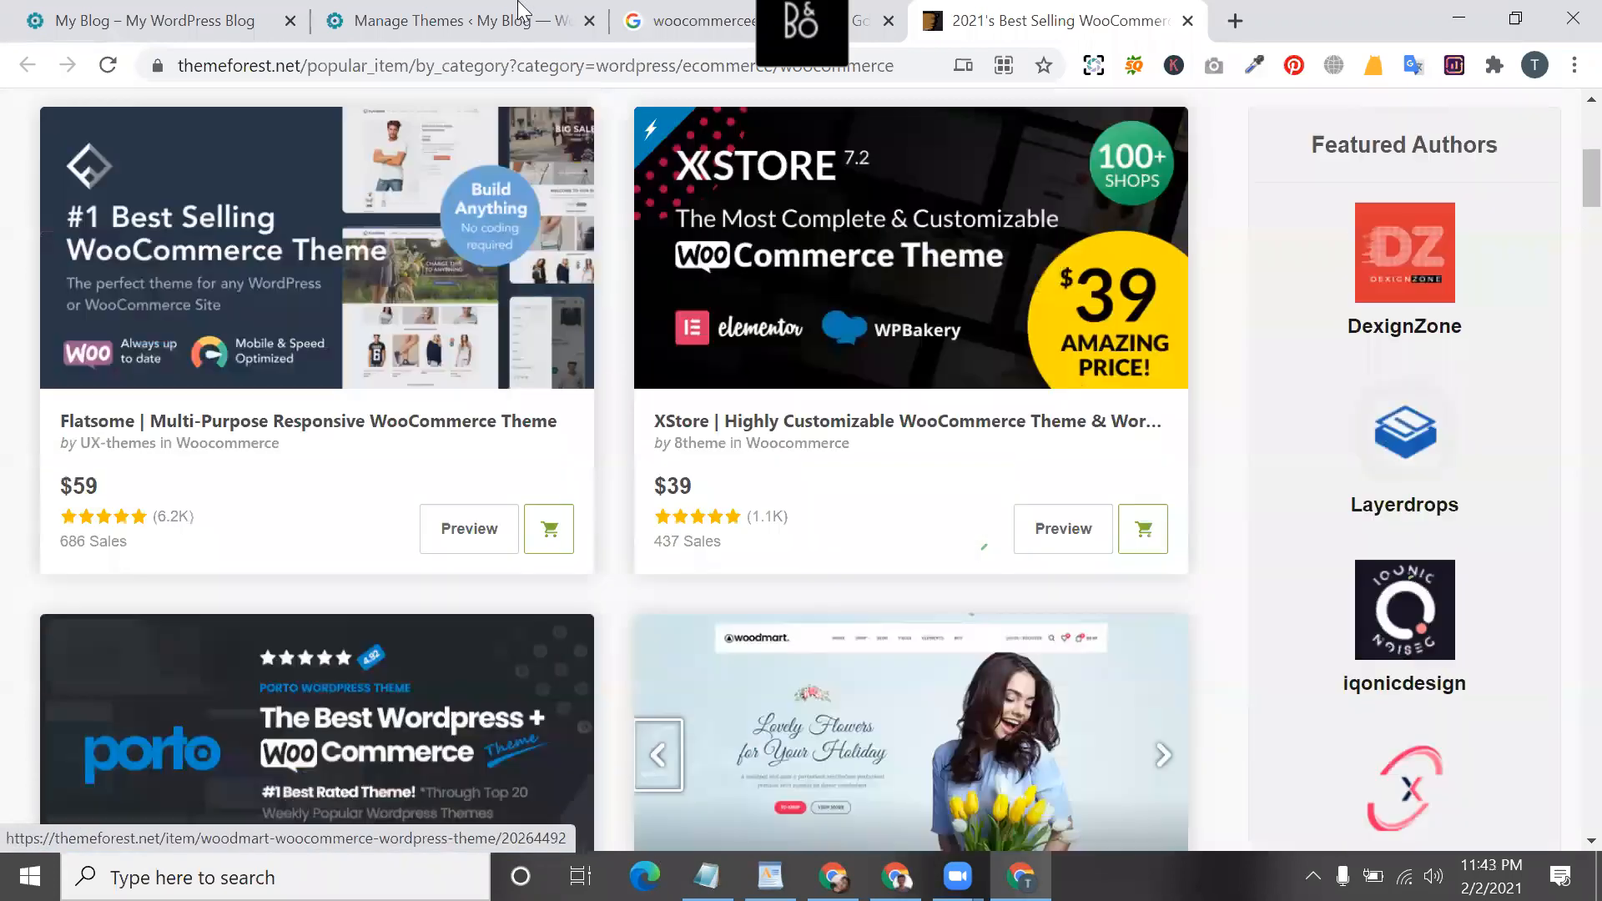
- Switch back to the WordPress admin and open the page for adding new themes
click(351, 23)
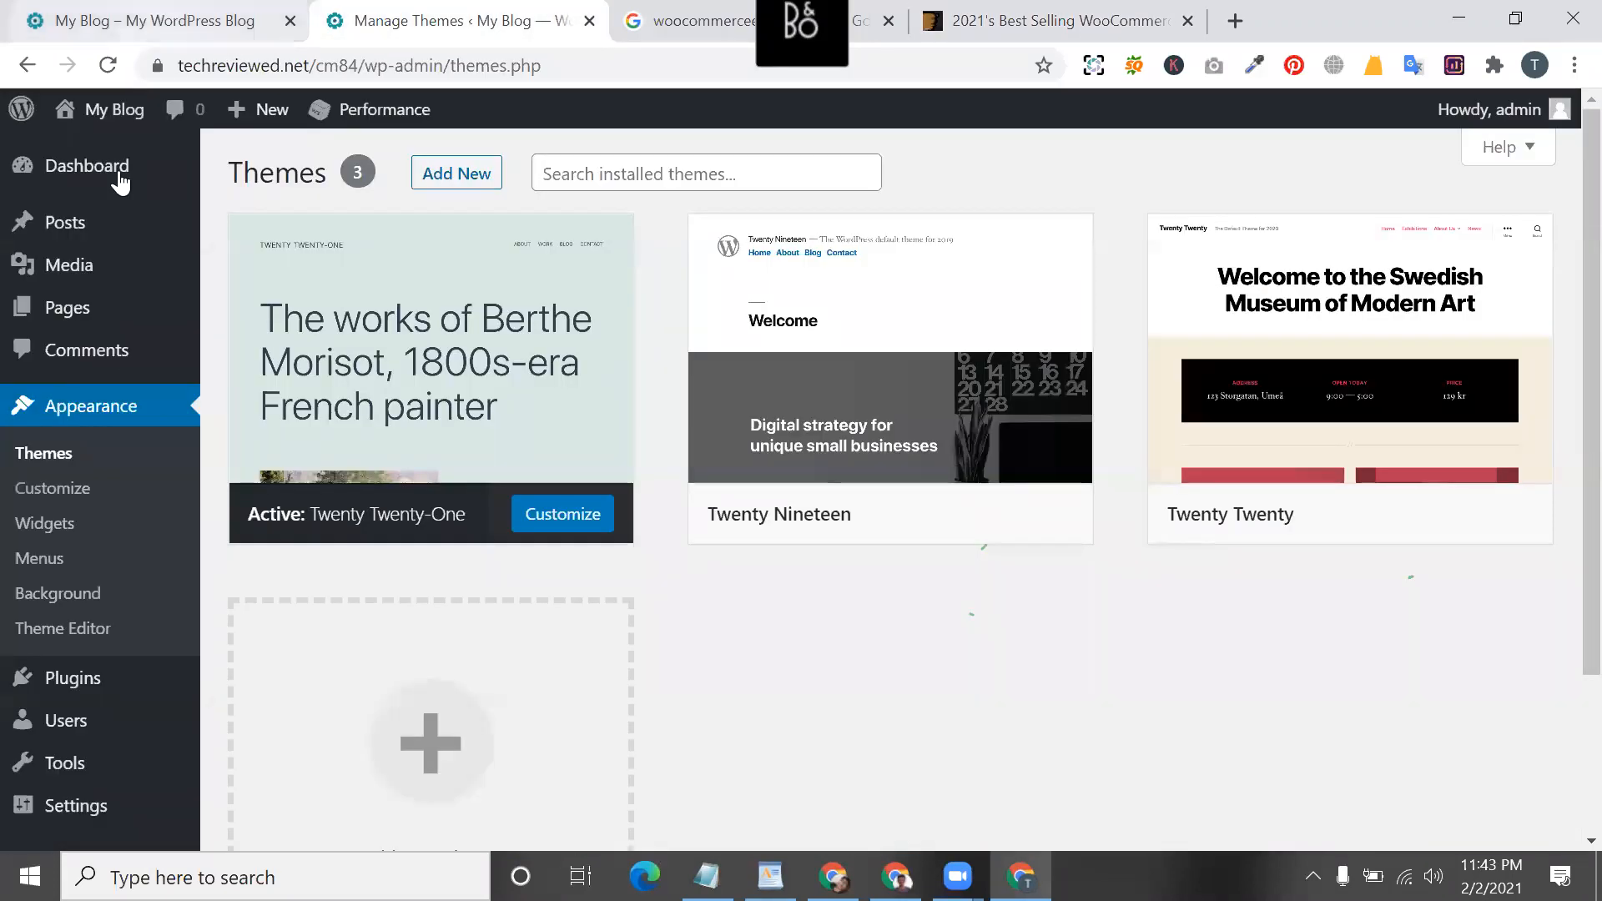
click(488, 179)
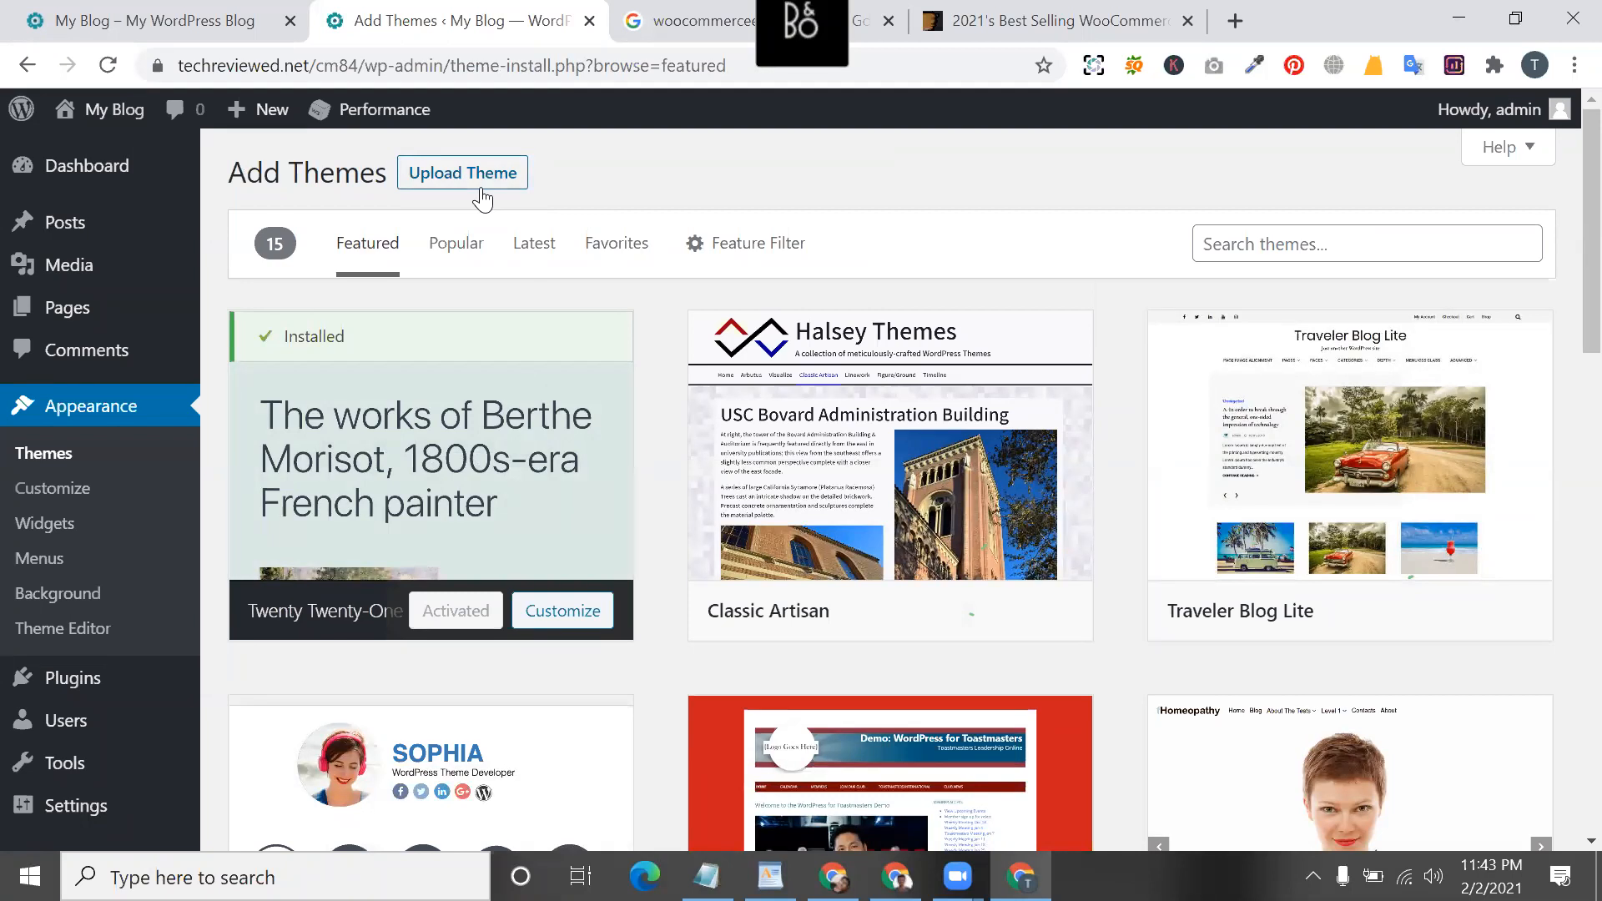
- Compare the prices of the Flatsome and XStore themes on ThemeForest, and look over the WoodMart listing below them
click(1136, 20)
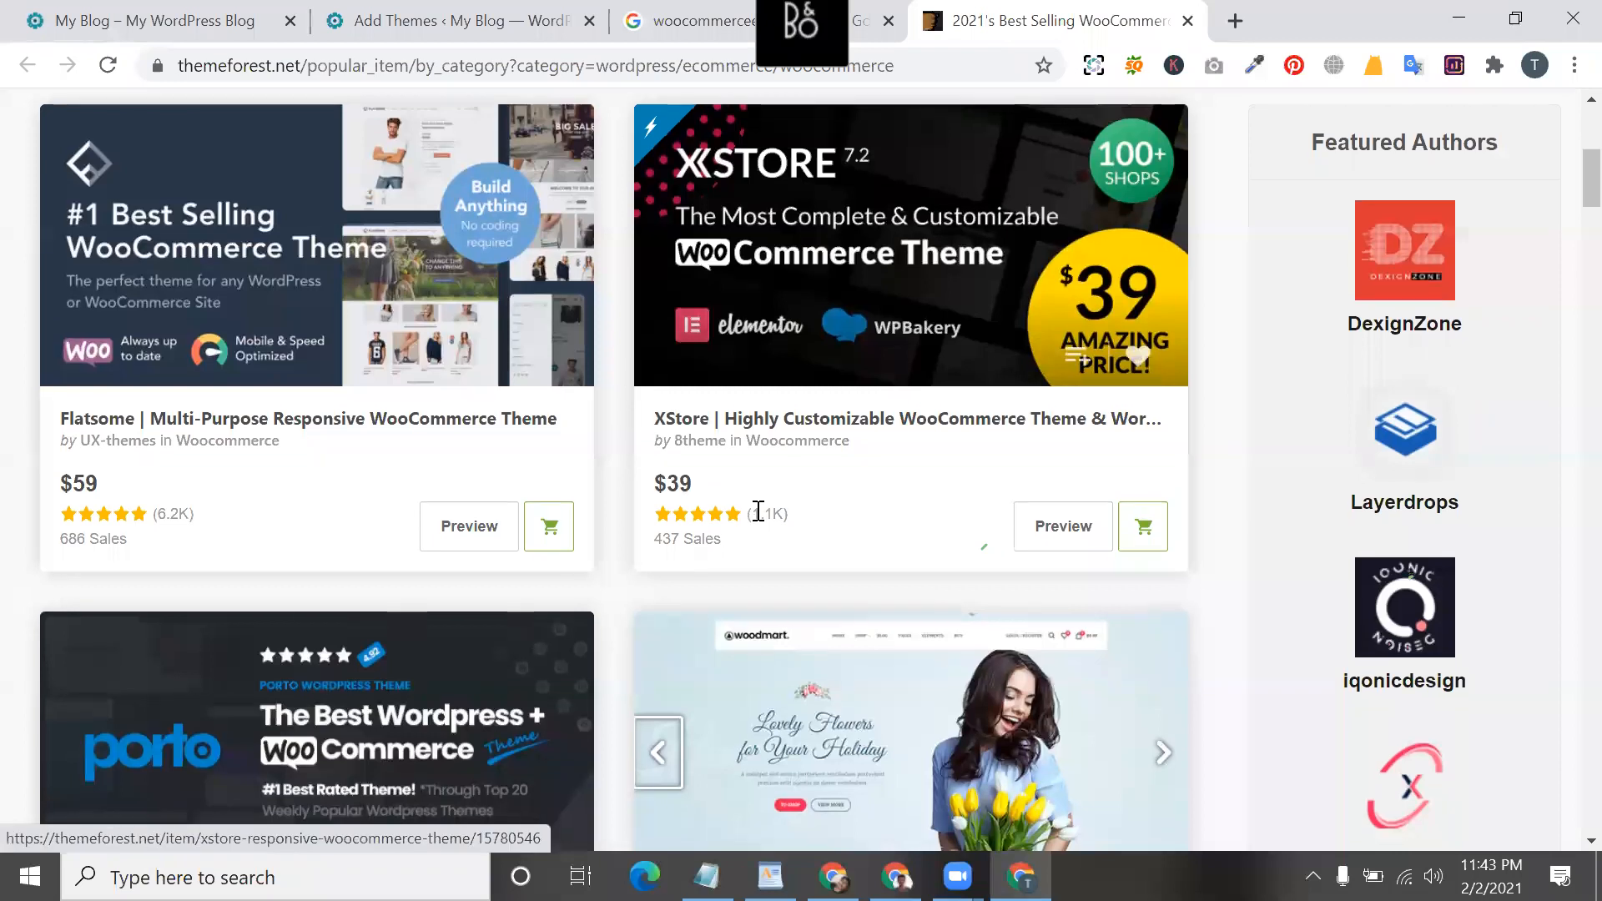
scroll(301, 521, down, 2)
double_click(85, 333)
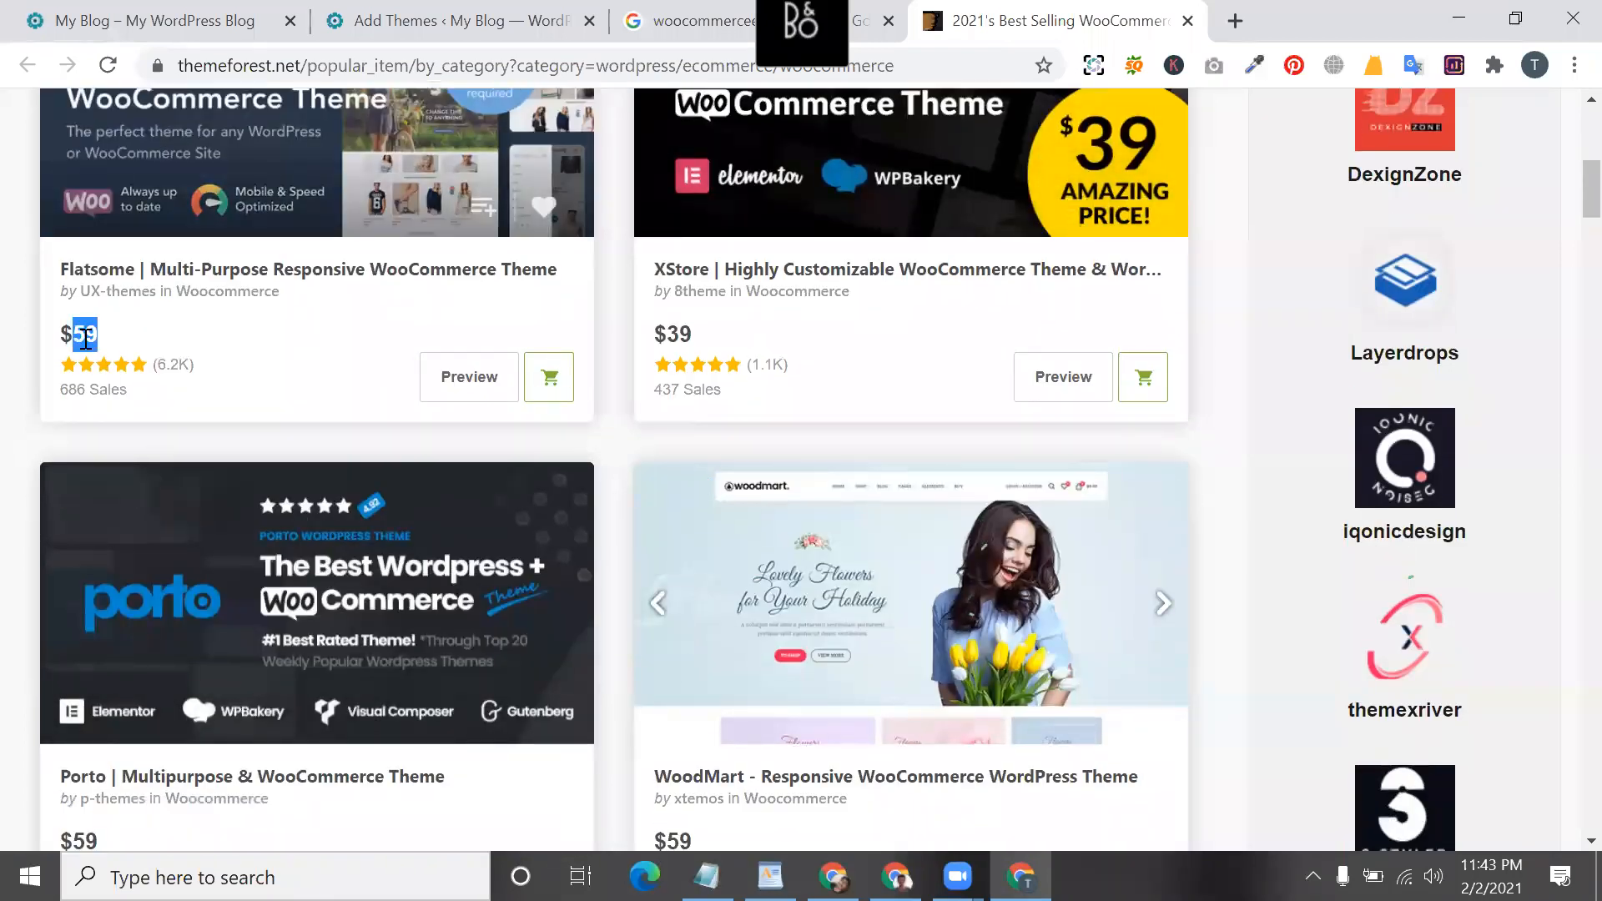
triple_click(686, 333)
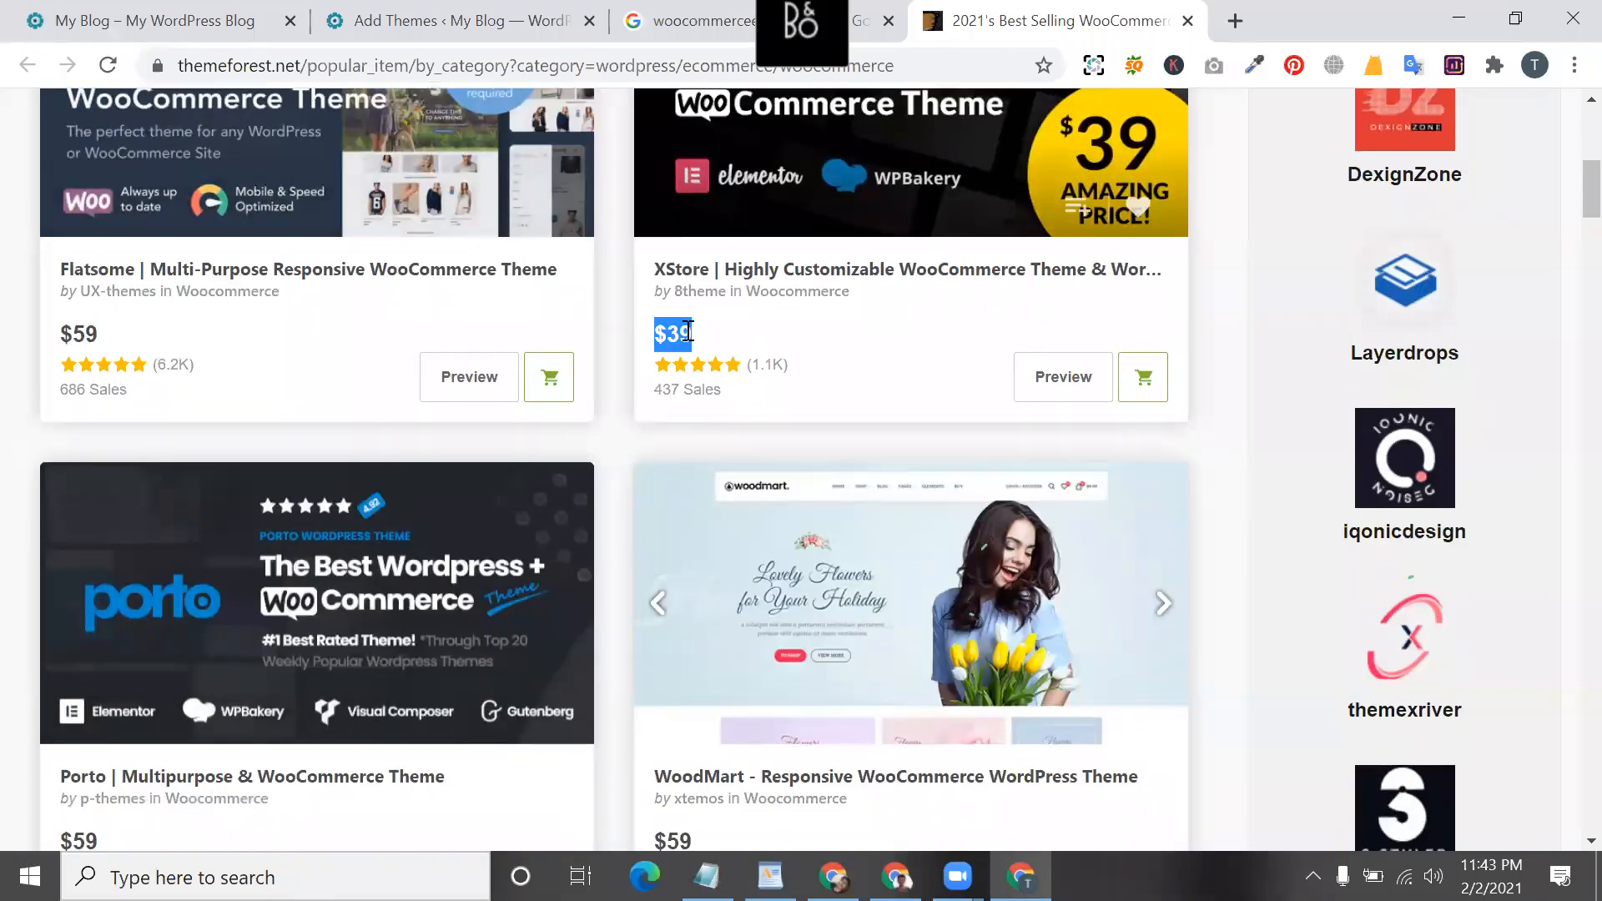
click(687, 332)
triple_click(688, 333)
scroll(806, 681, down, 5)
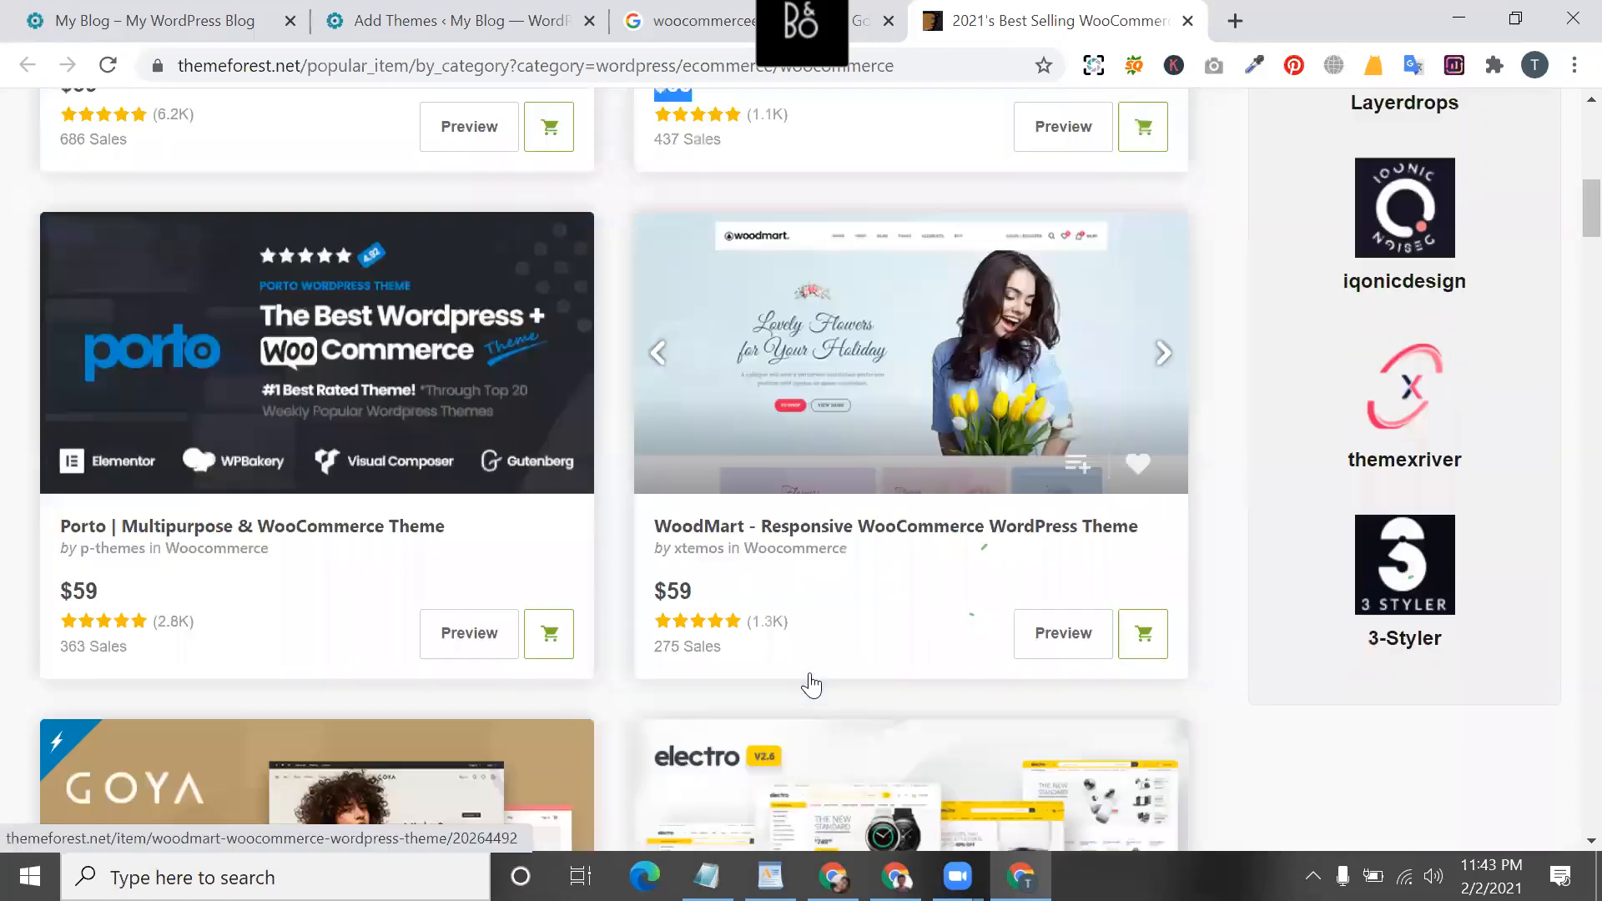
- Start a theme upload in WordPress and look through the Downloads folder for the theme's zip file
click(513, 19)
click(453, 177)
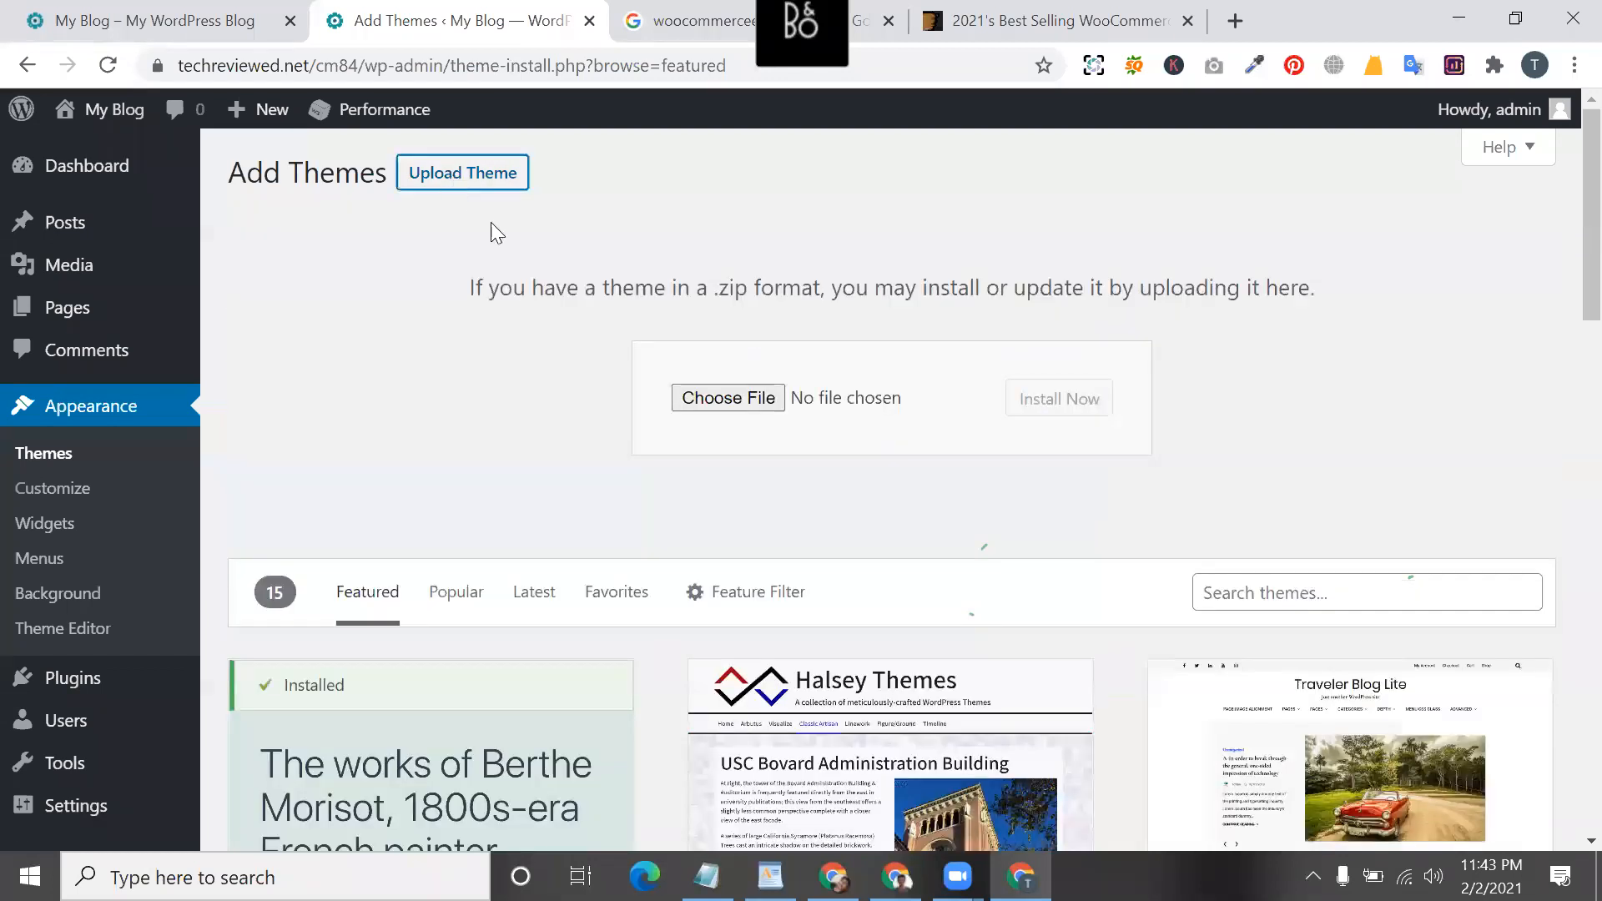
click(708, 400)
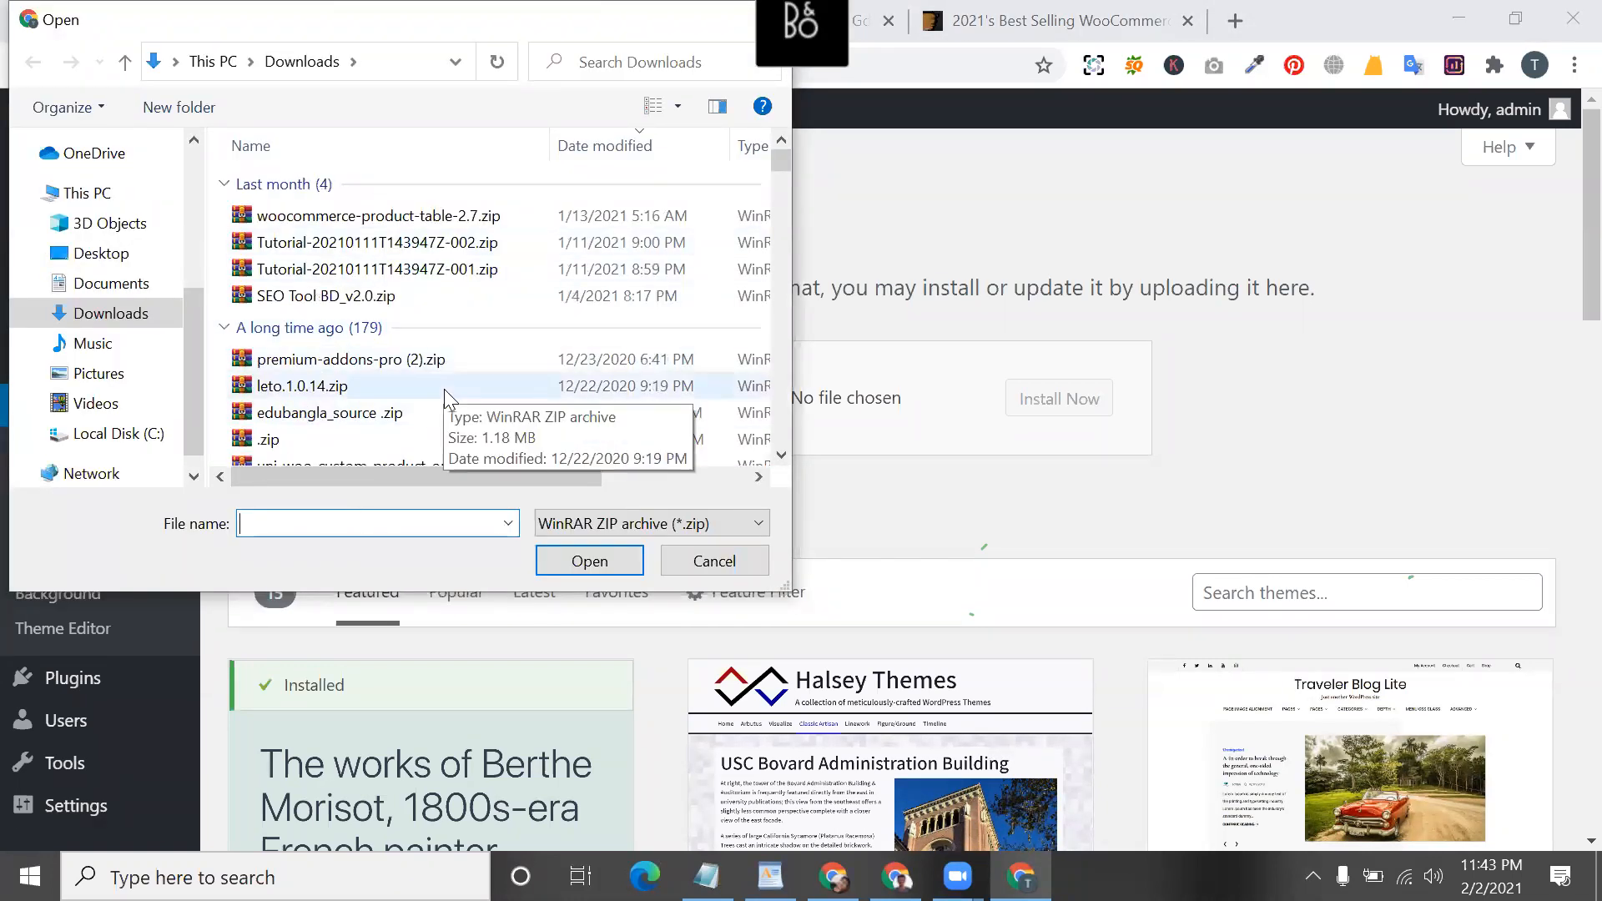
scroll(445, 396, down, 1)
scroll(445, 396, down, 2)
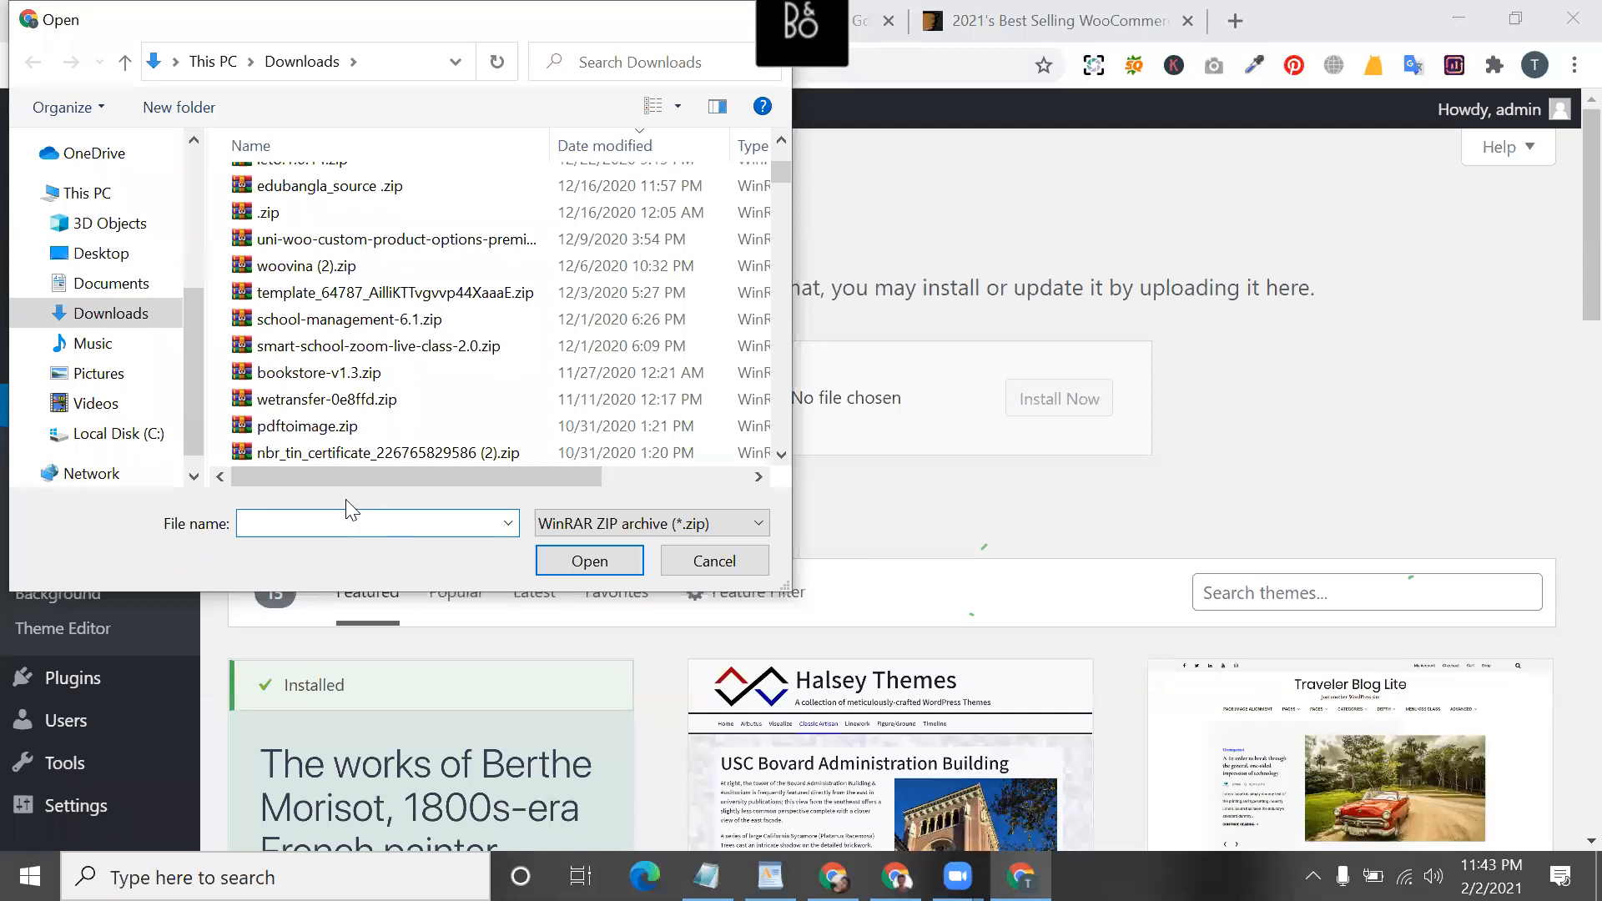
scroll(373, 359, up, 3)
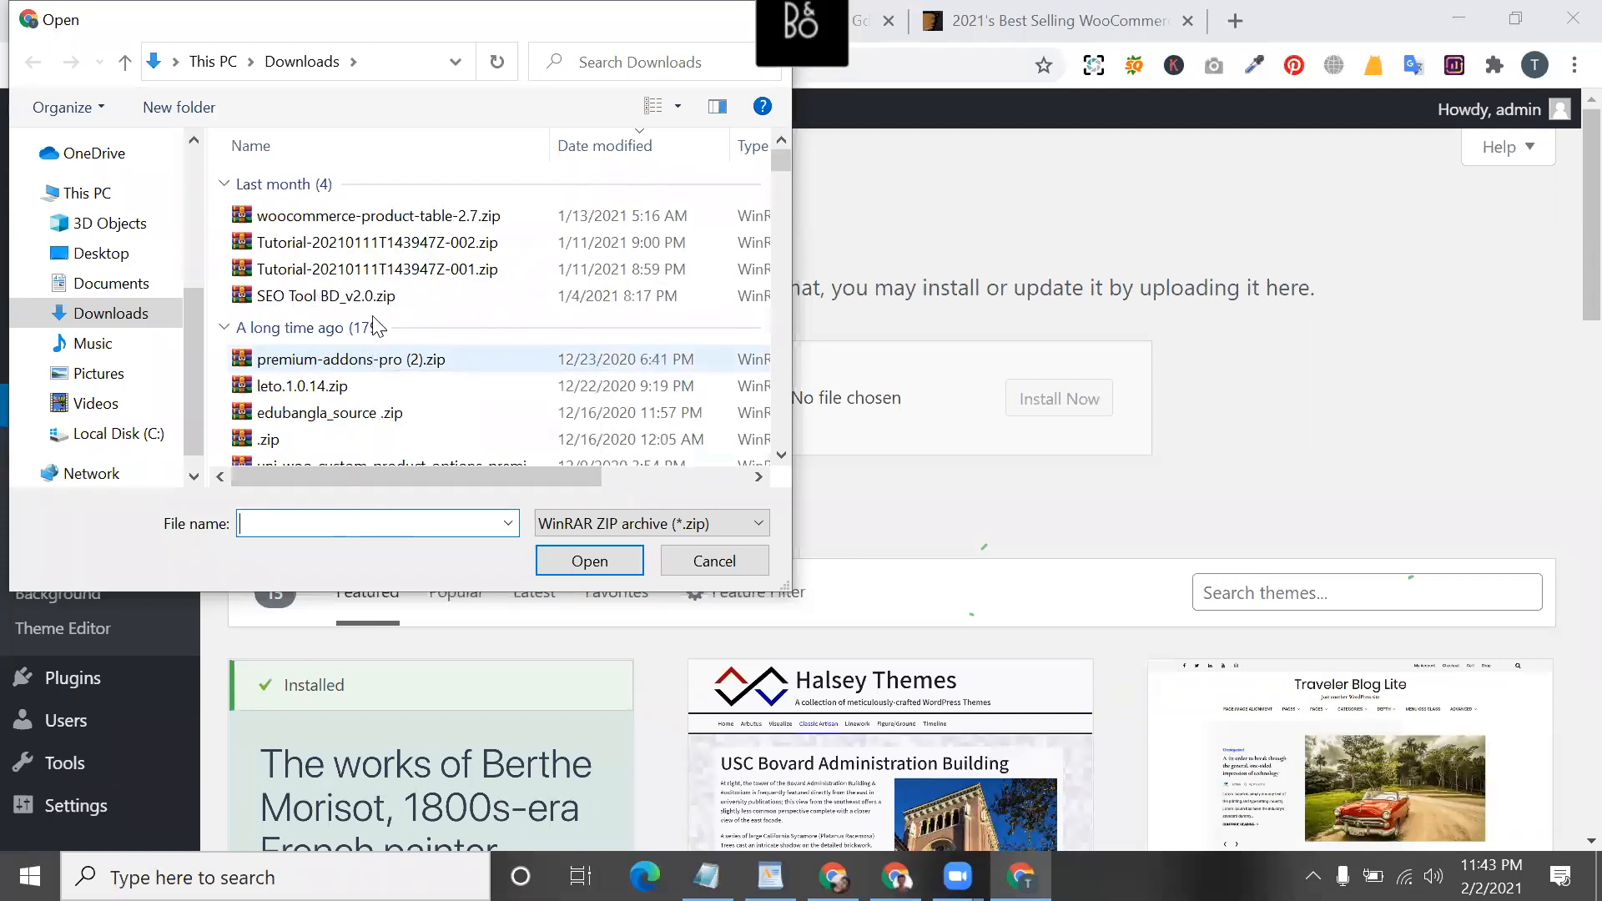
- Browse to the WoodMart Theme folder inside codemanbd in Documents
click(109, 267)
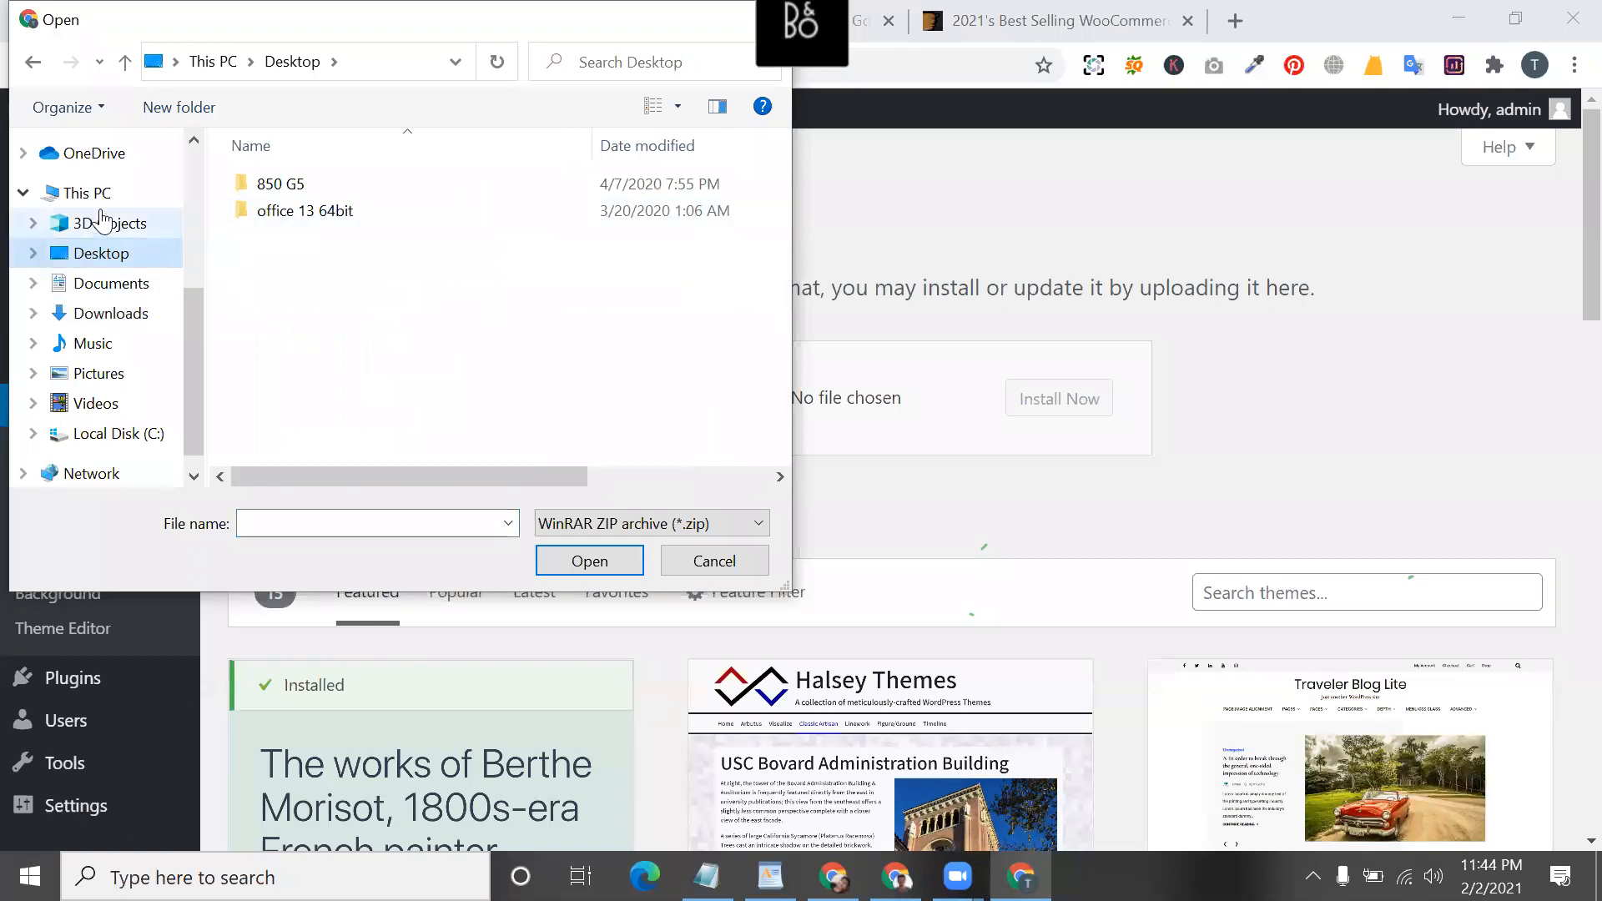
click(124, 286)
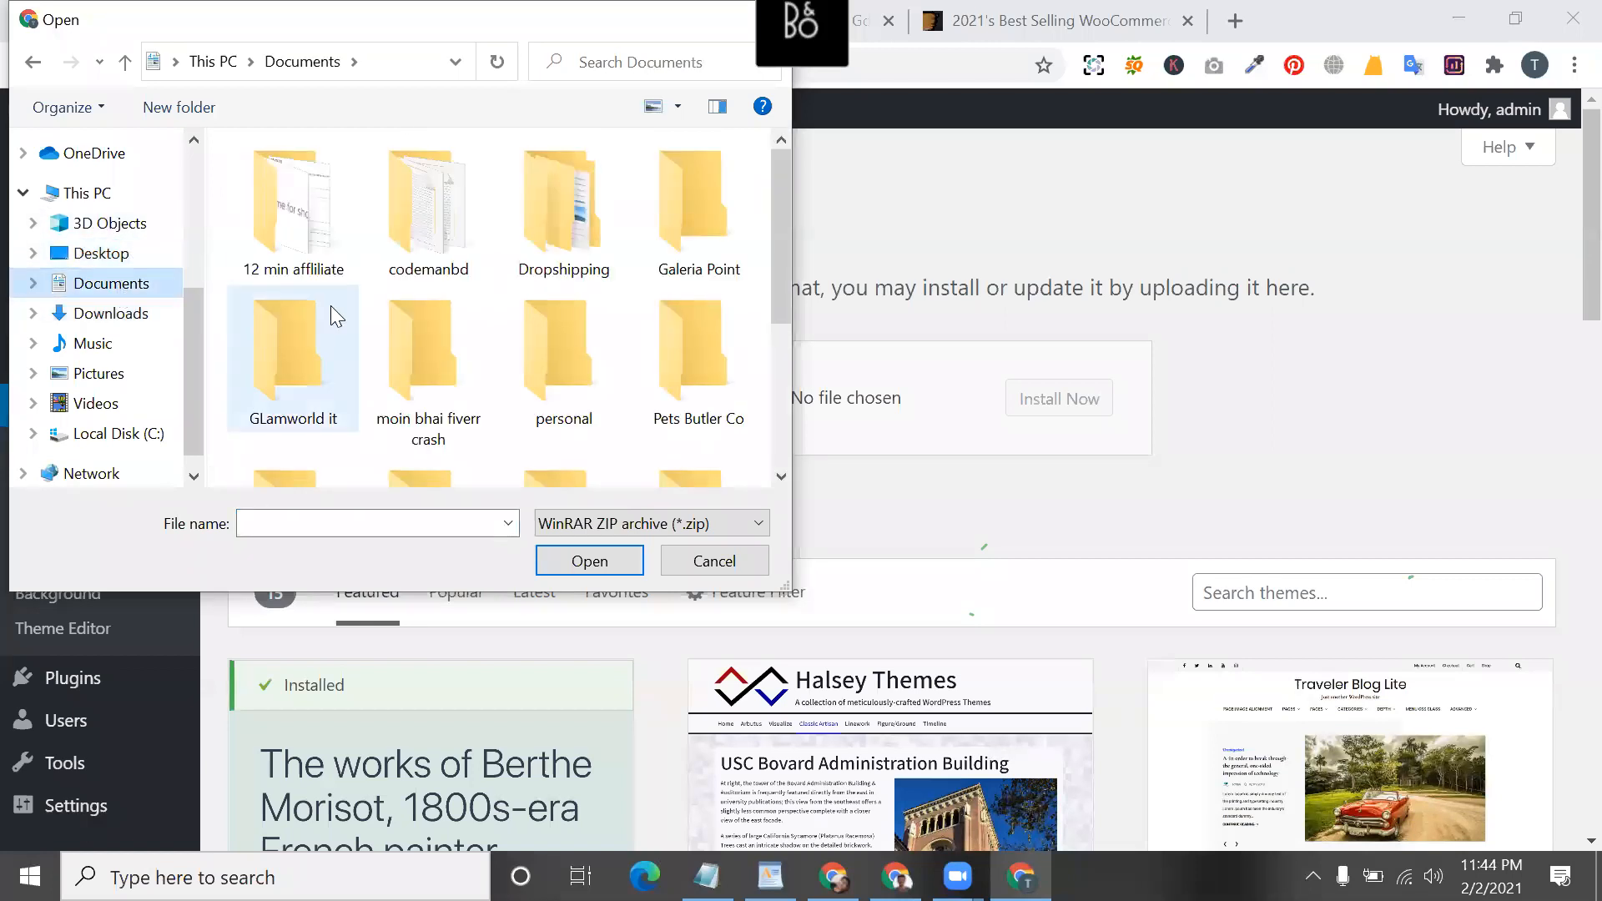
double_click(415, 227)
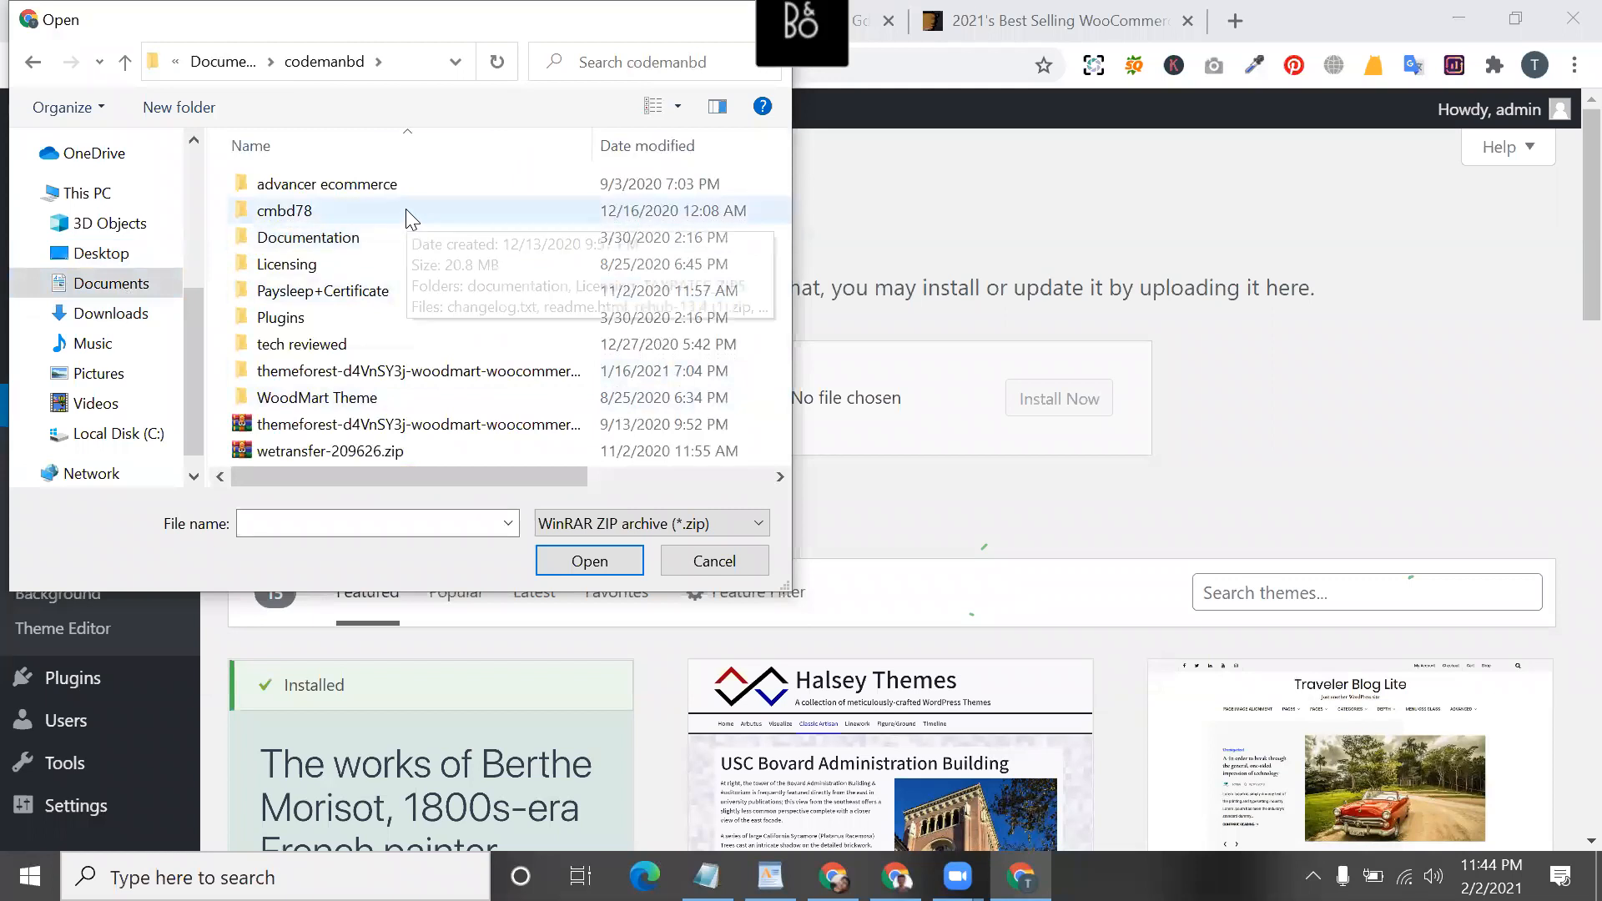
scroll(421, 302, right, 2)
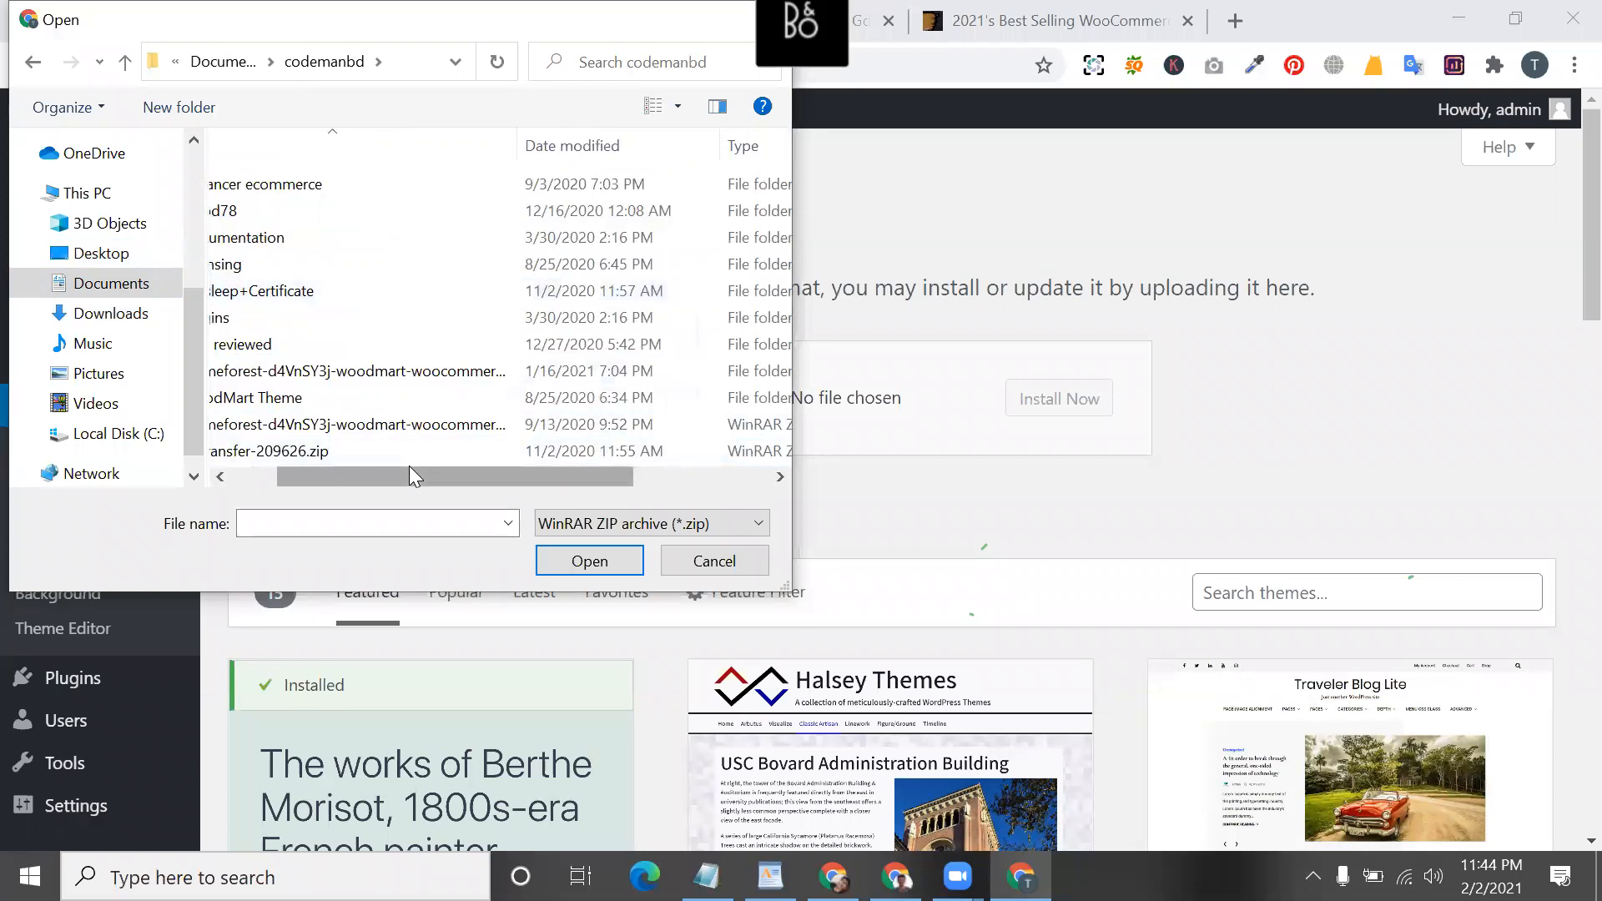
drag(409, 472, 255, 473)
click(324, 392)
double_click(323, 392)
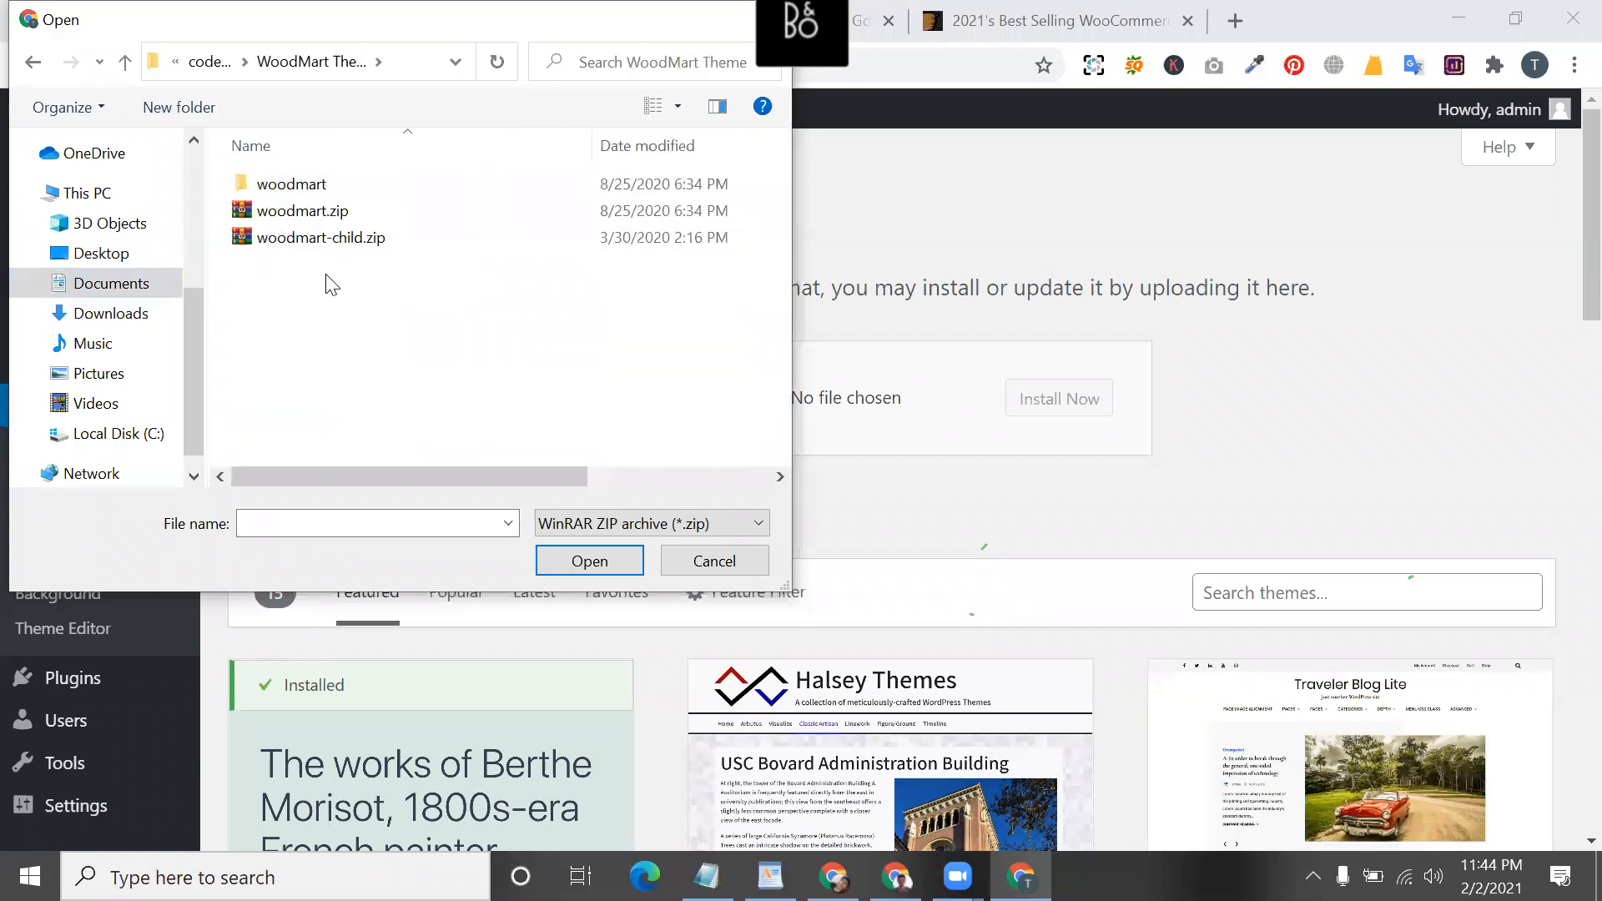
- Choose woodmart.zip as the theme file and install it
click(317, 210)
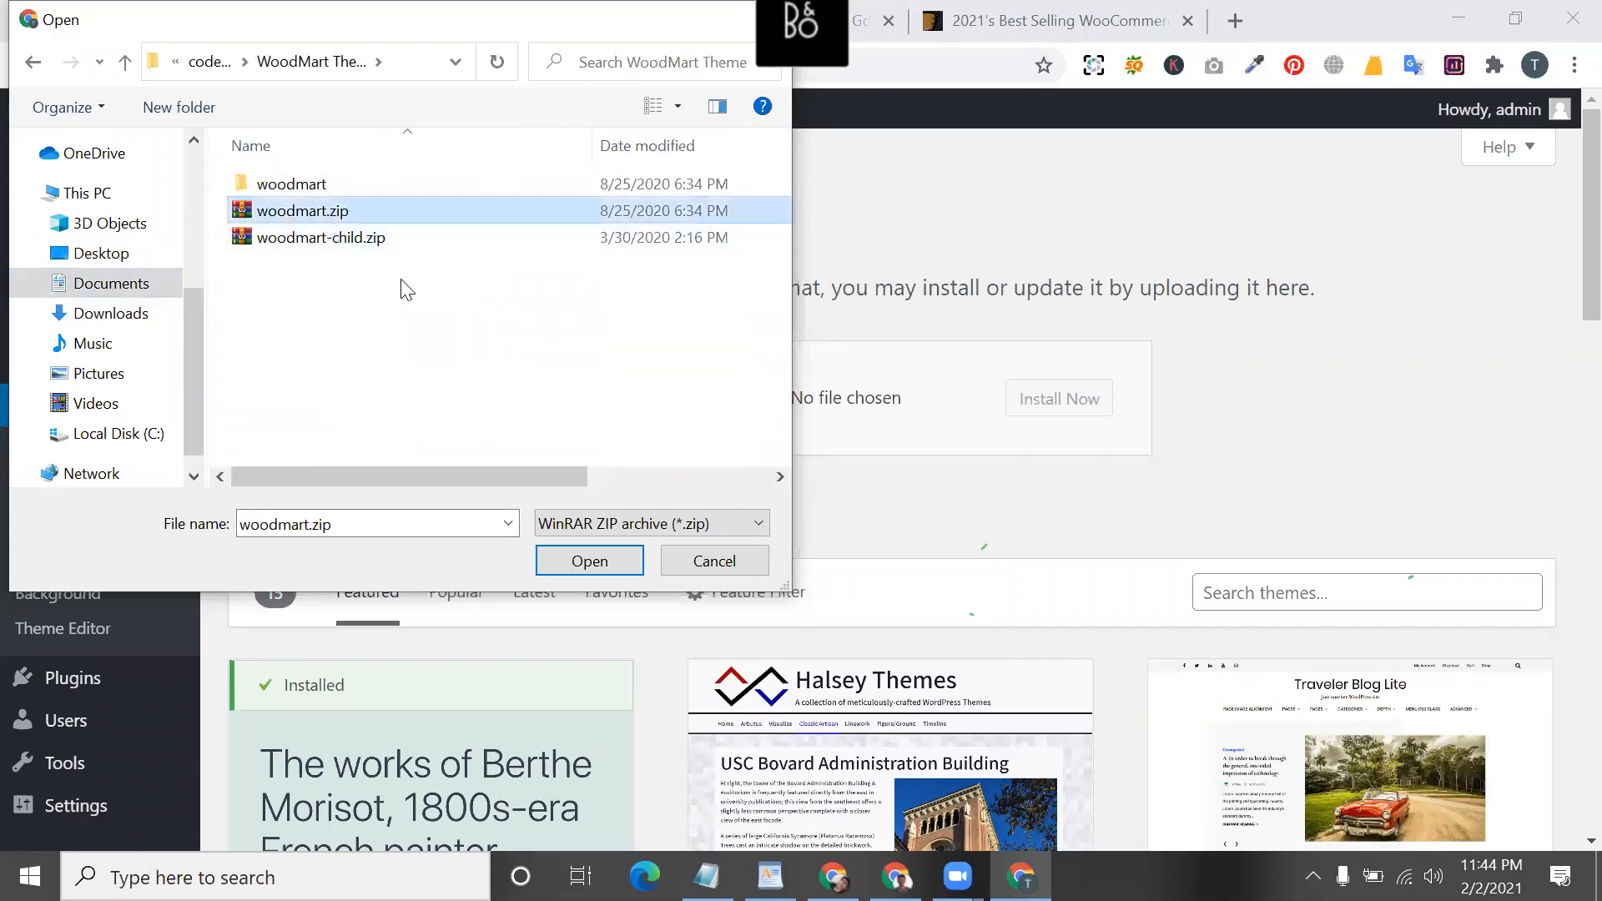
click(590, 561)
click(1085, 420)
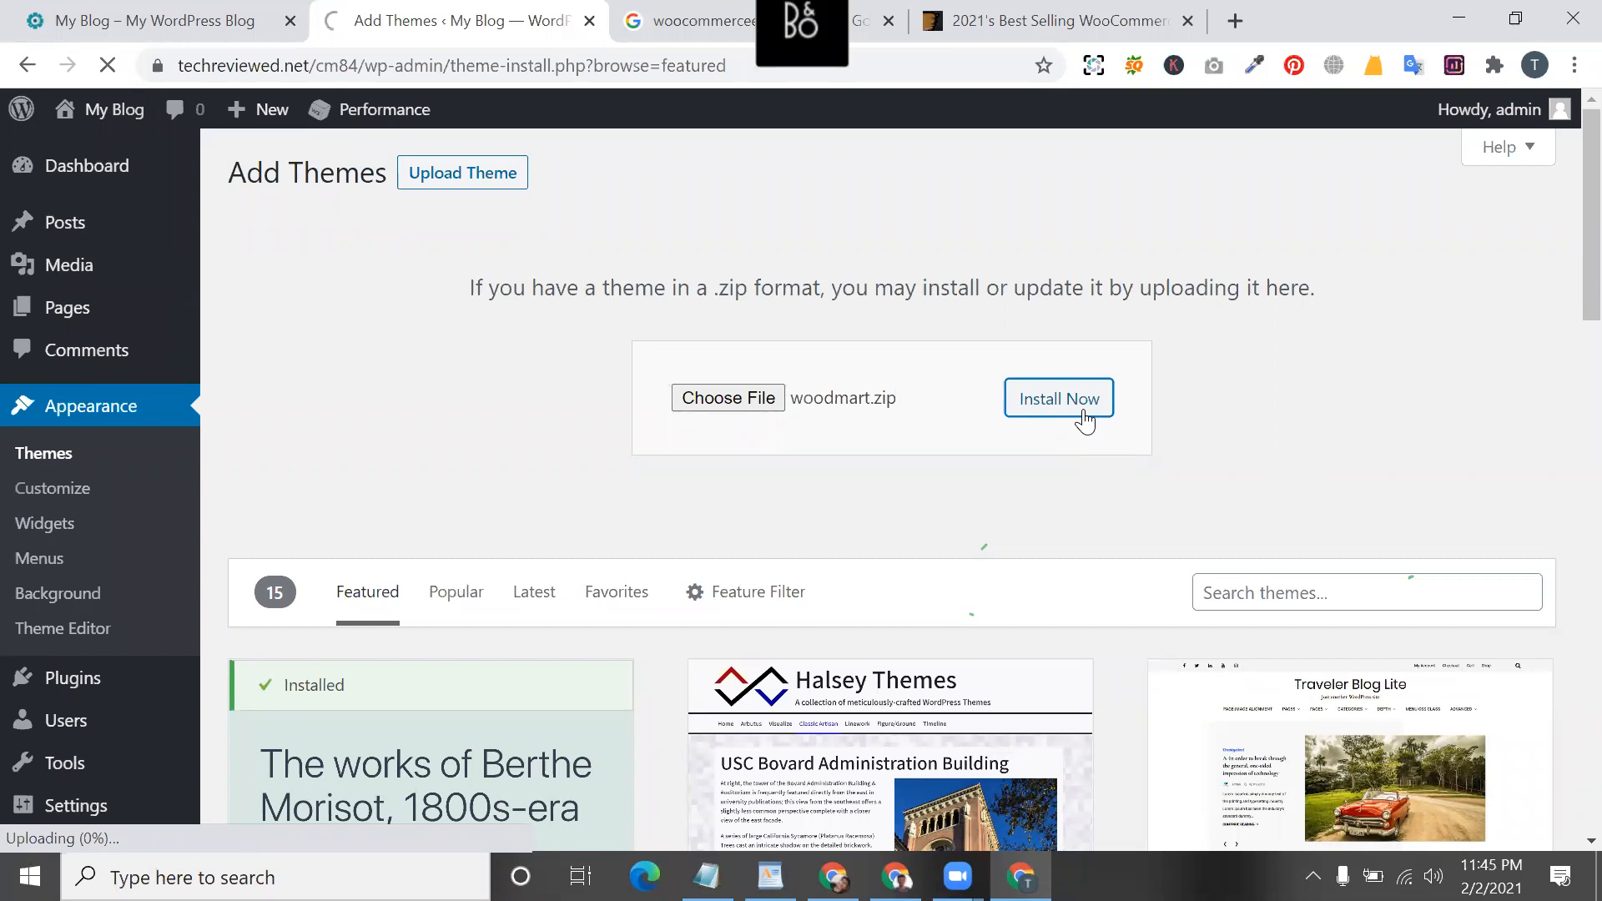
- Check WoodMart's price and review count on ThemeForest during the upload, and return to the WordPress upload page
click(1077, 18)
double_click(683, 436)
triple_click(762, 467)
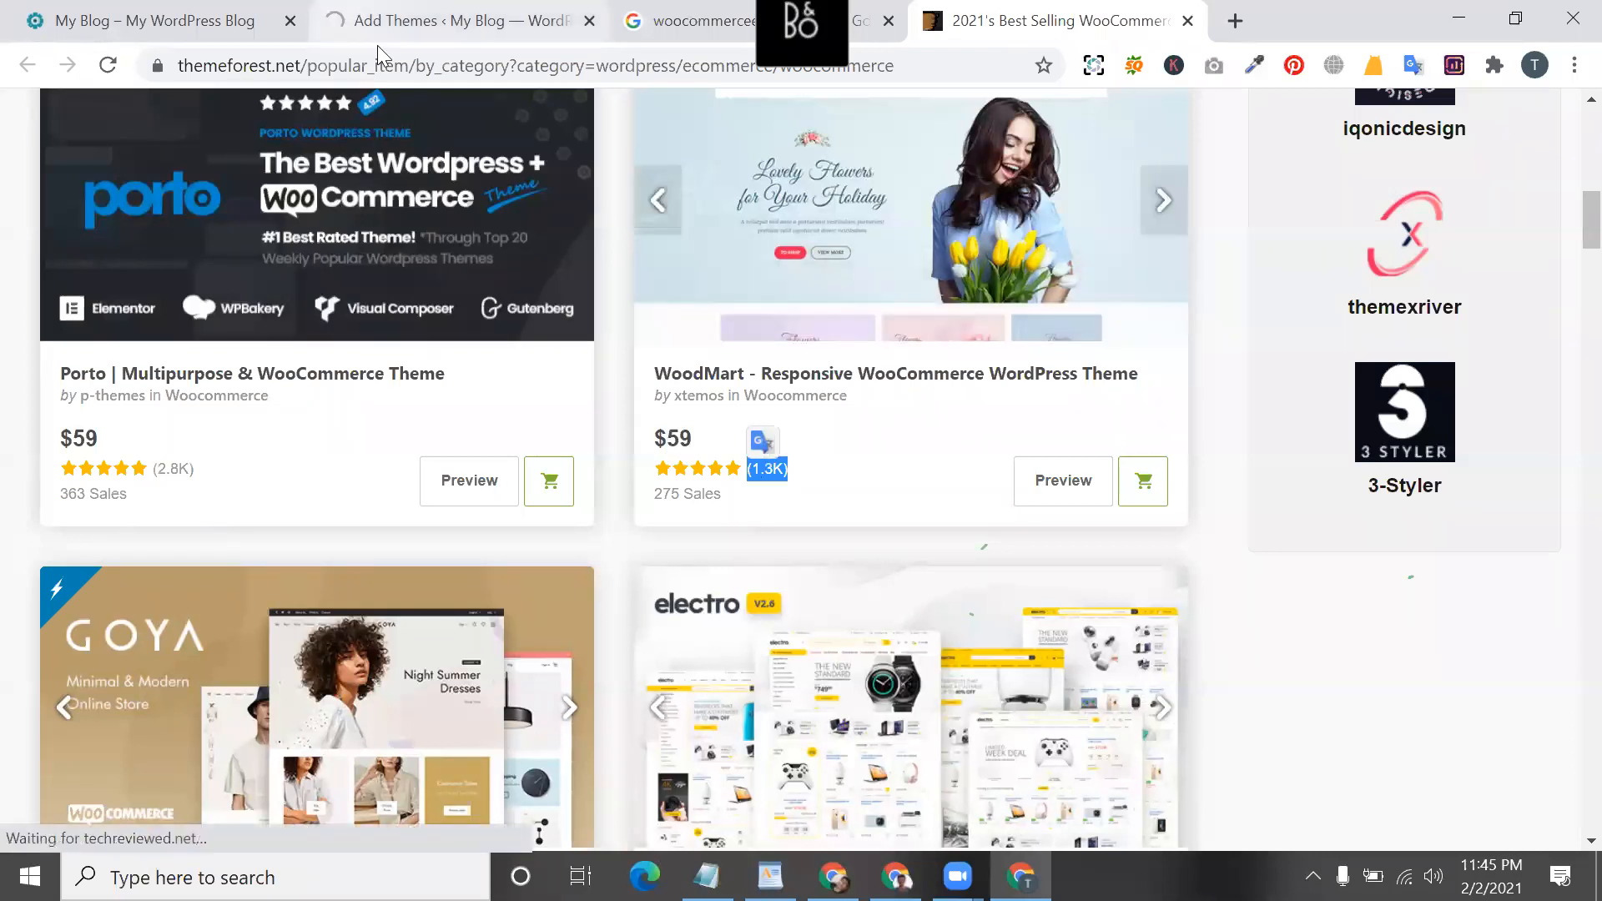
click(380, 21)
triple_click(551, 288)
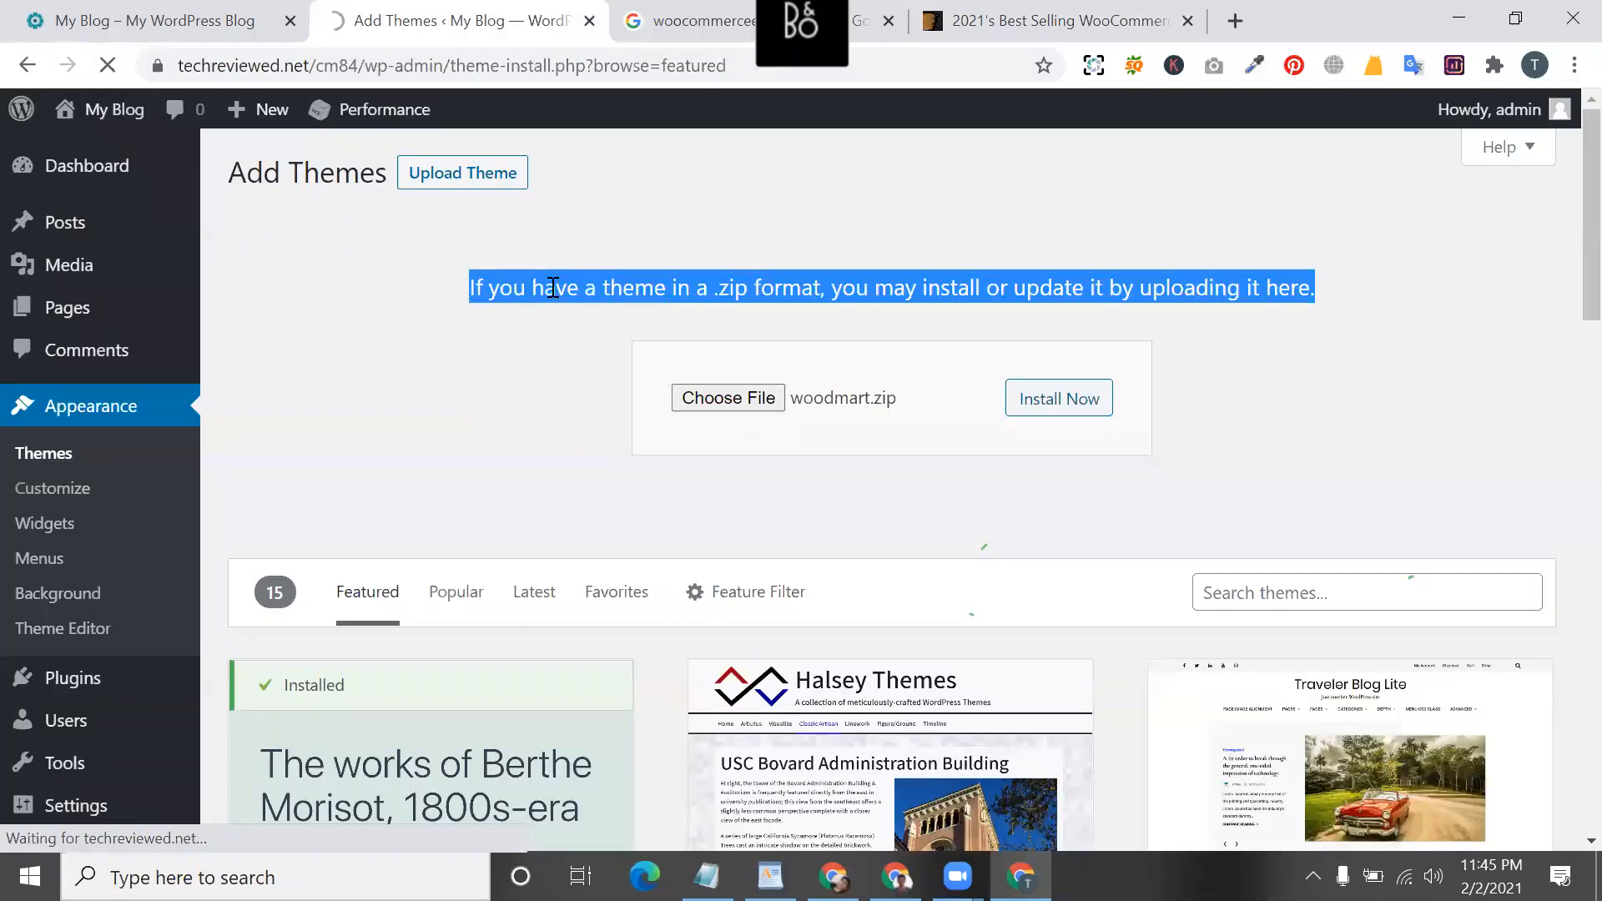
scroll(554, 288, down, 1)
scroll(550, 287, down, 4)
scroll(628, 278, up, 3)
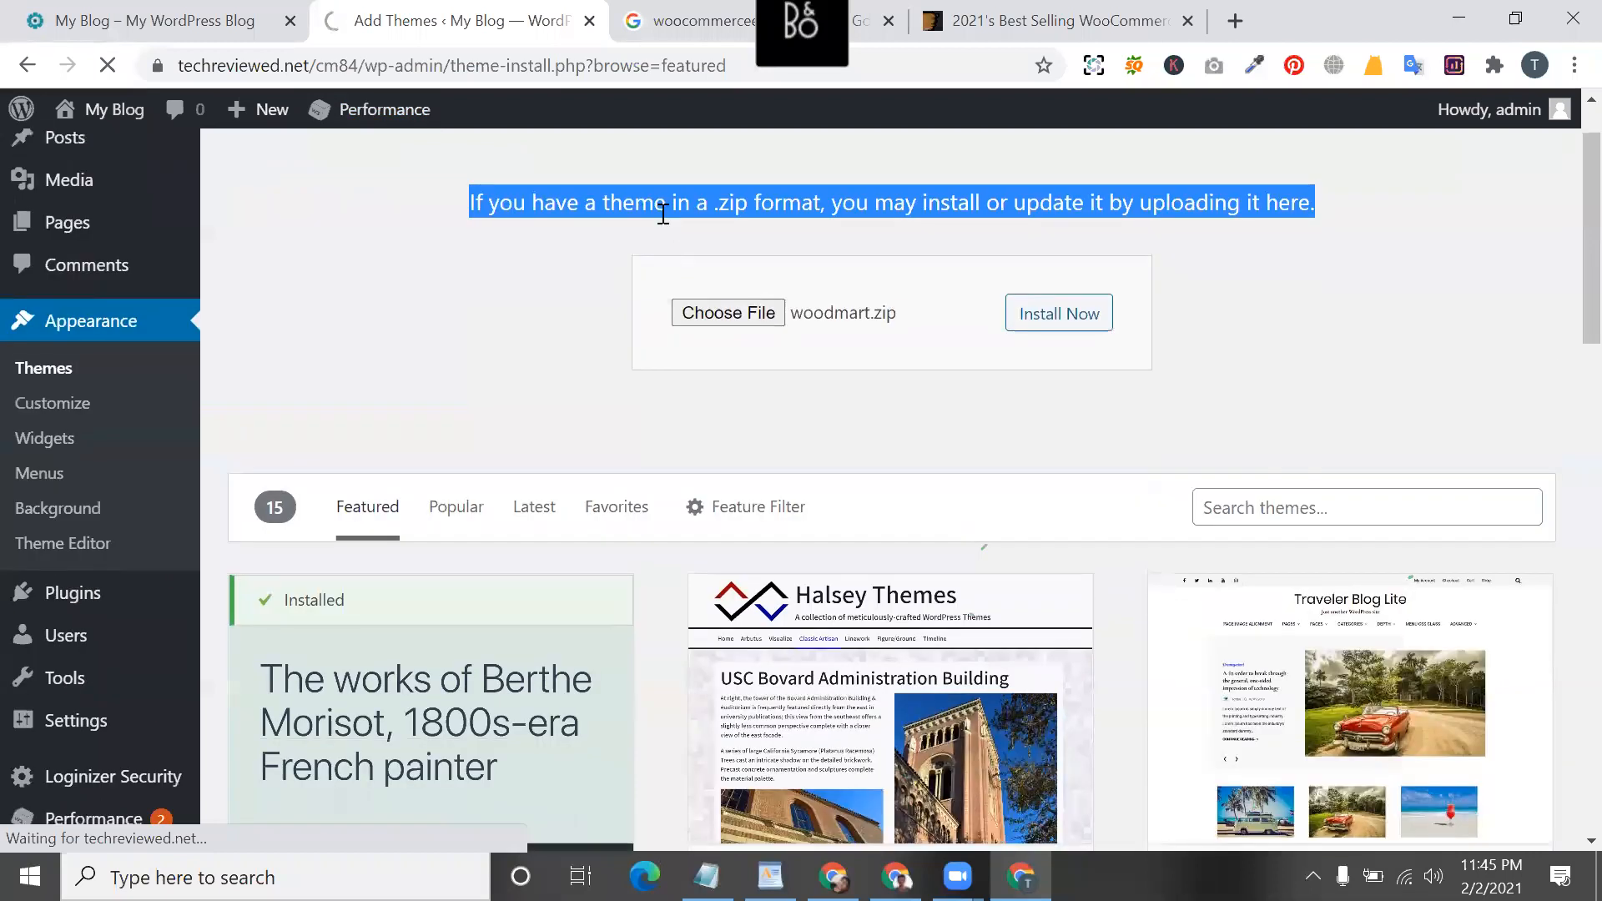
click(663, 214)
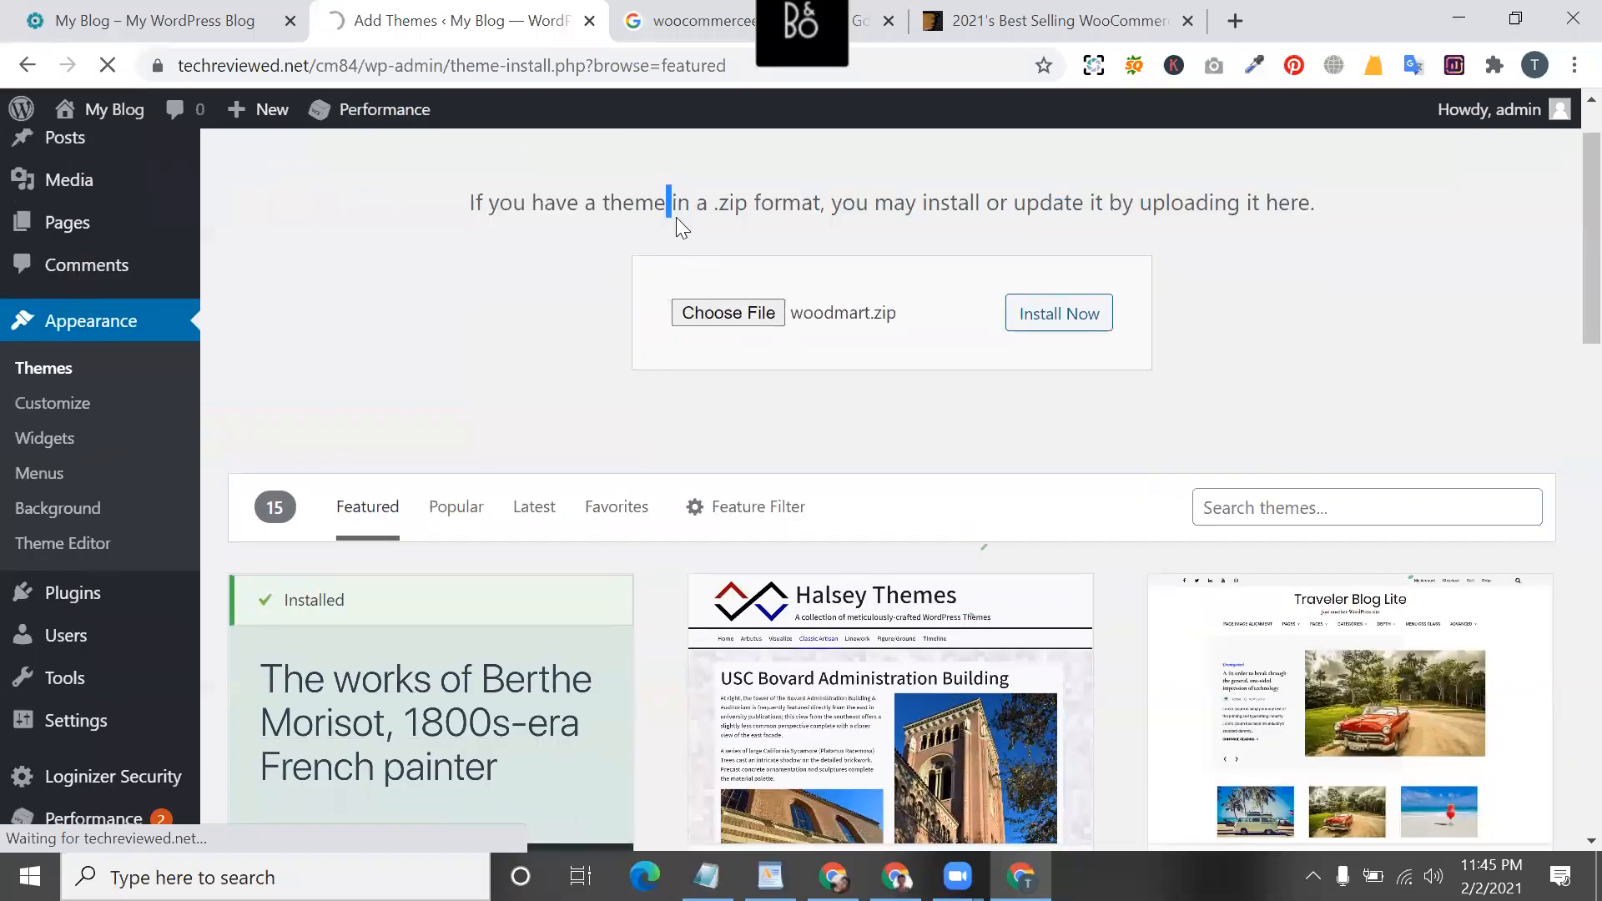
double_click(810, 209)
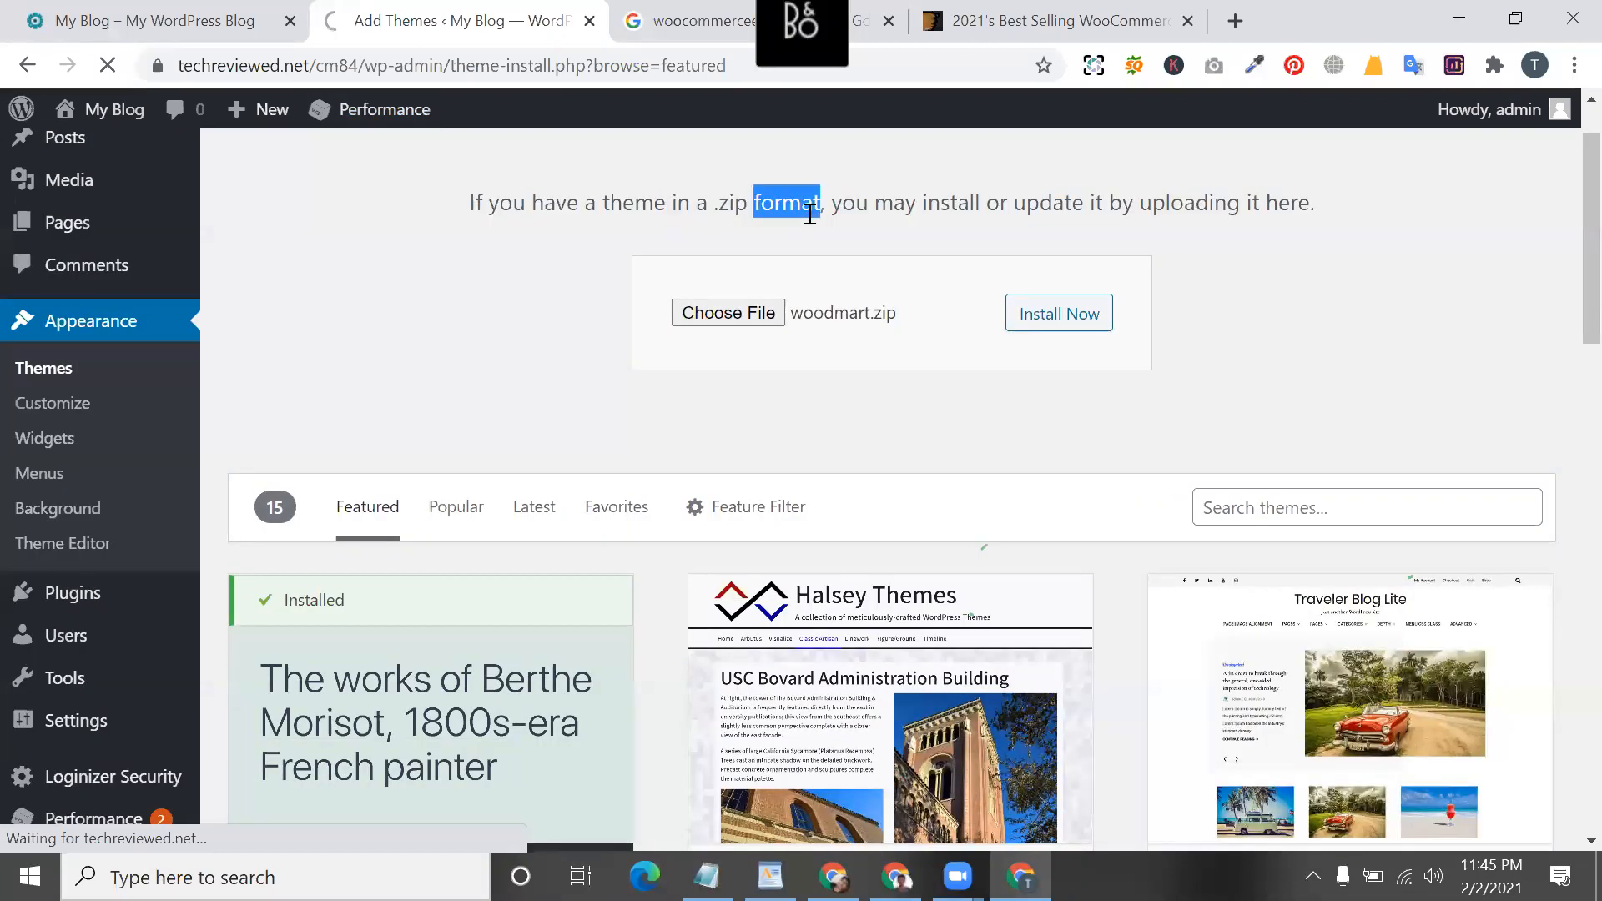
triple_click(810, 215)
scroll(808, 212, down, 5)
scroll(784, 267, up, 6)
double_click(774, 291)
scroll(773, 292, down, 2)
scroll(774, 293, up, 2)
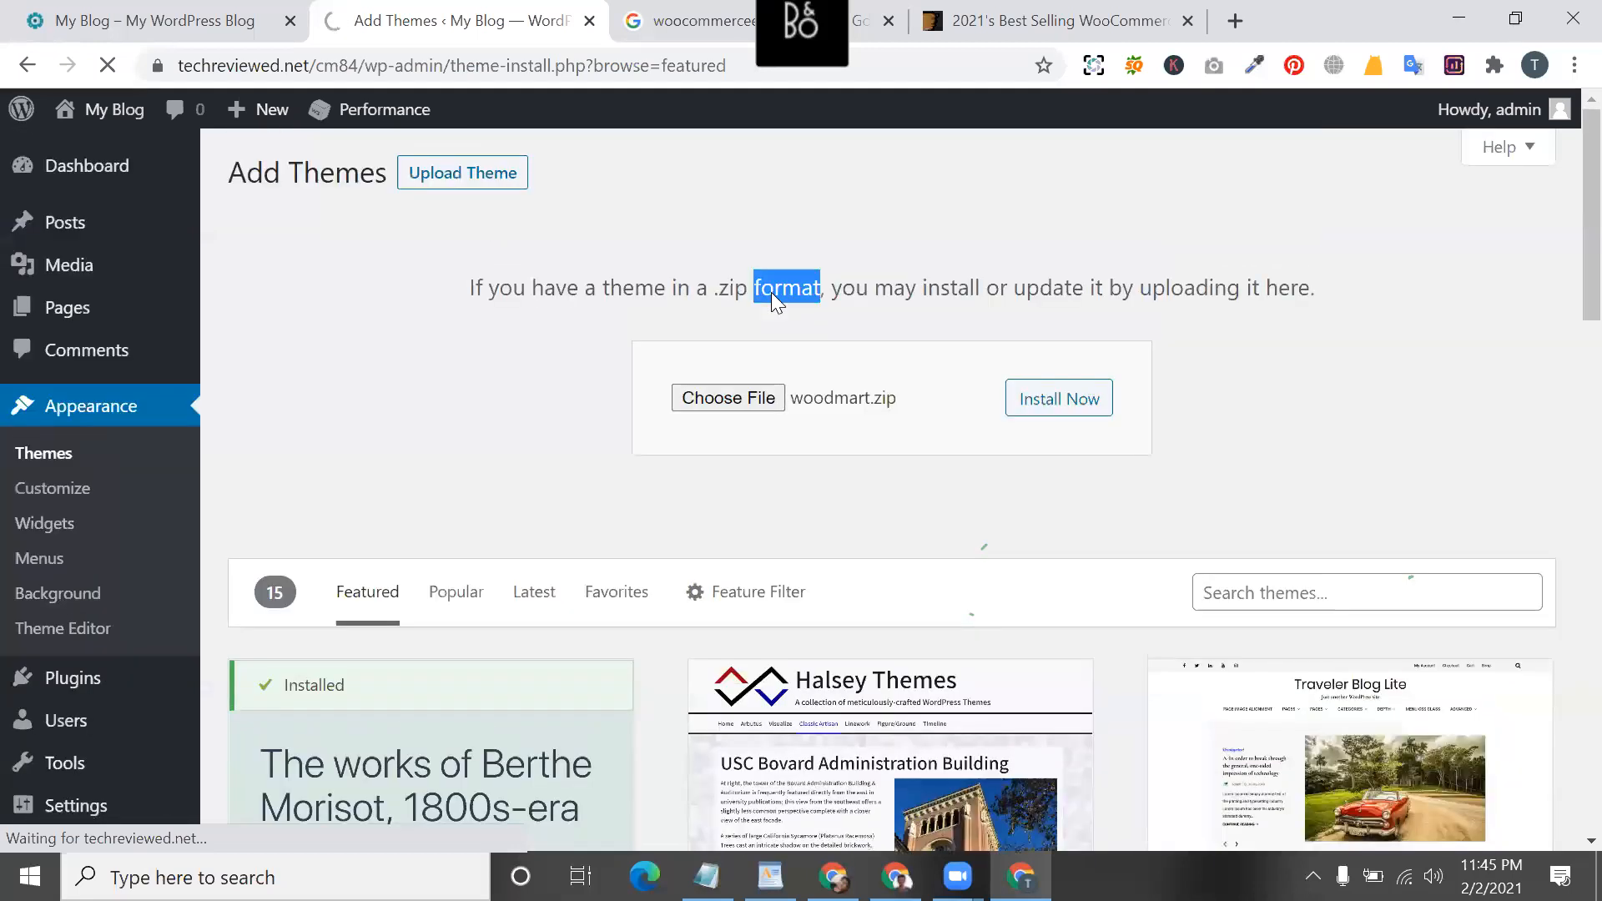
triple_click(636, 292)
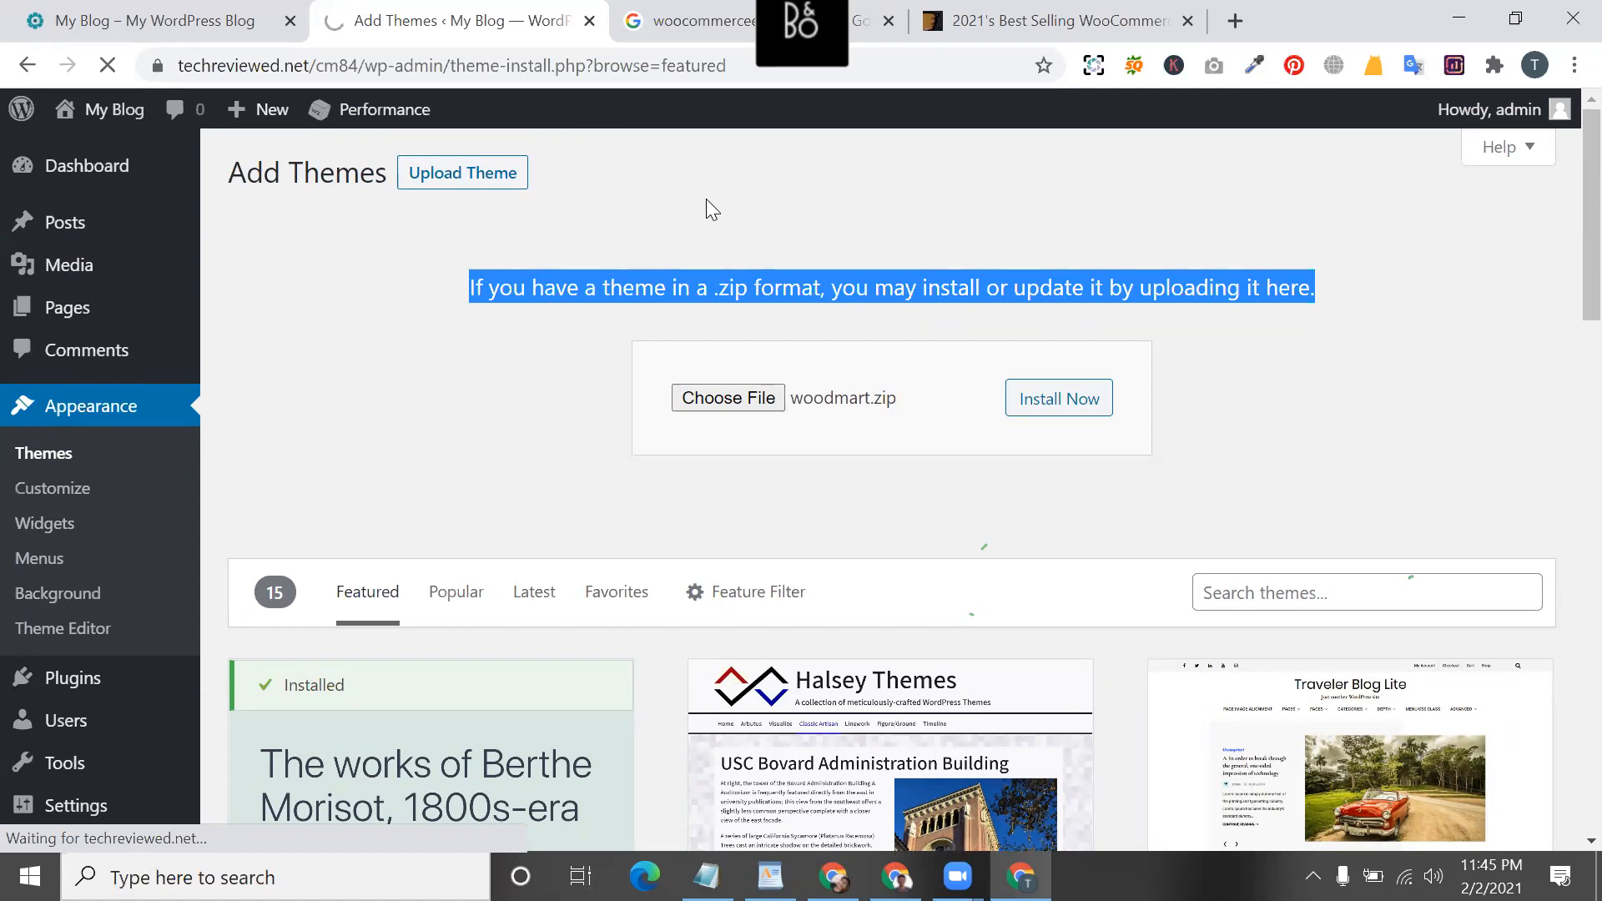
double_click(764, 290)
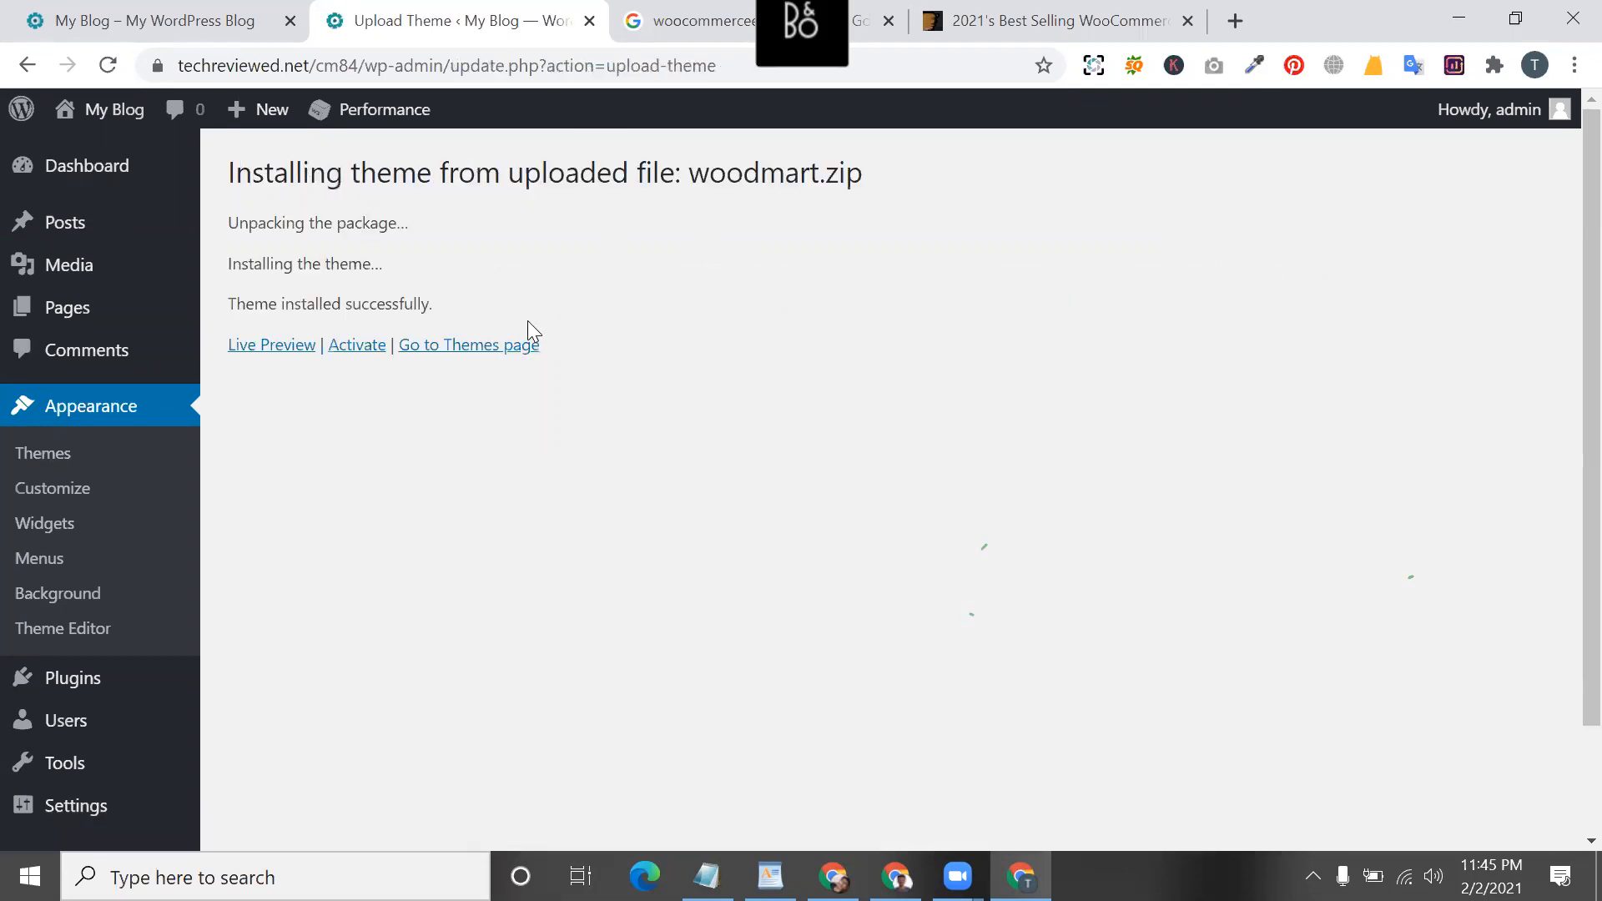
- Activate the newly installed WoodMart theme
click(355, 348)
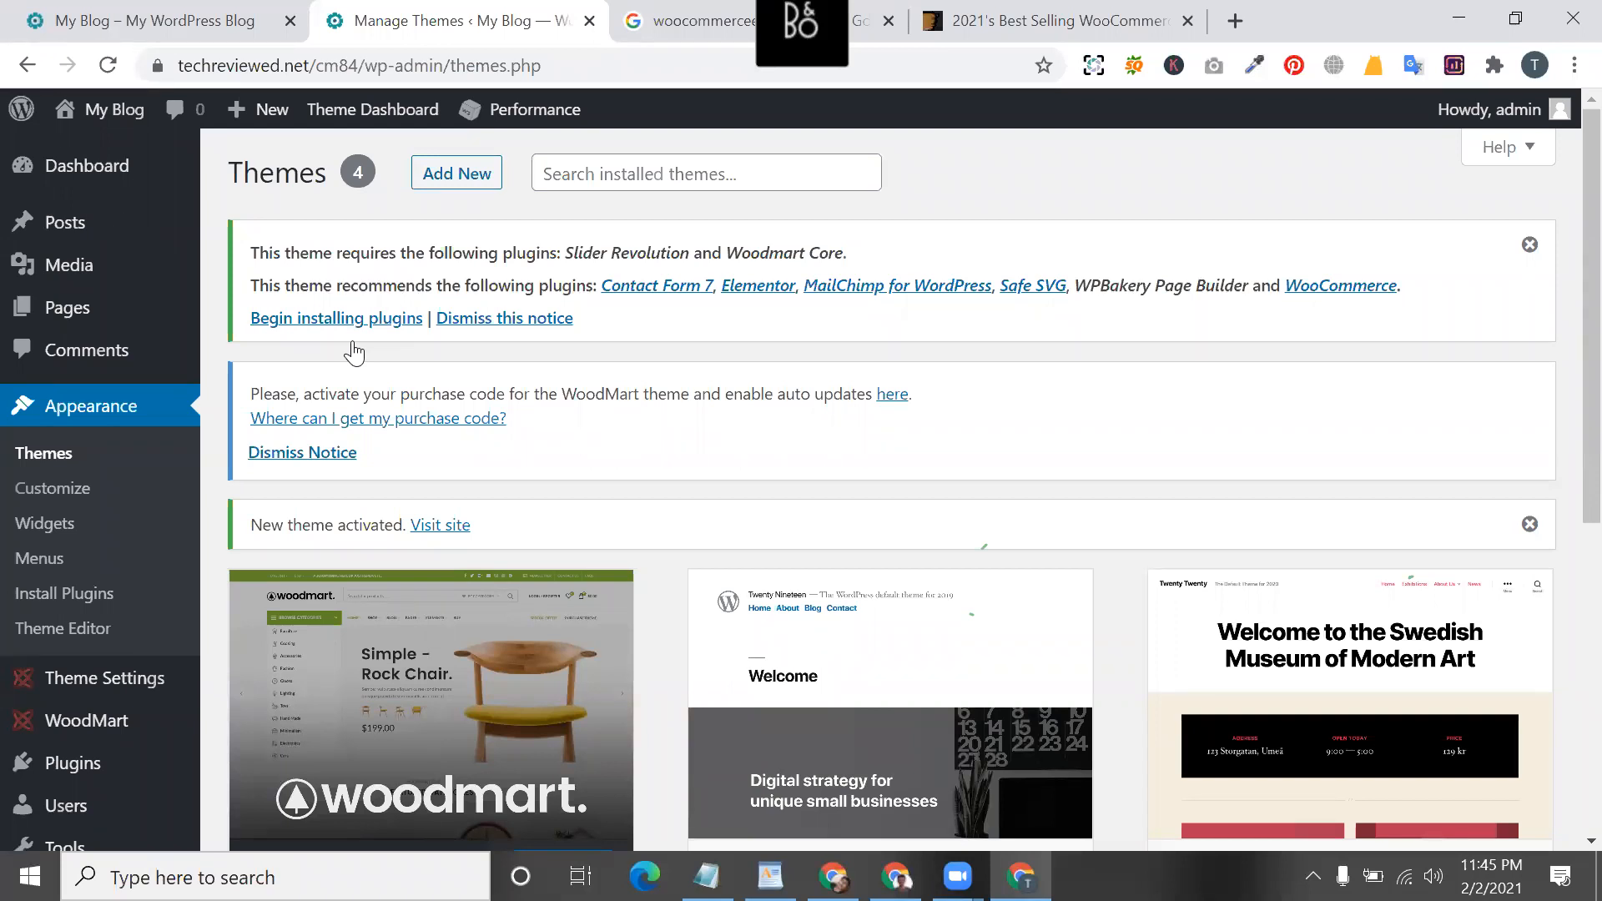
- Open developerzone.com in a new browser tab beside the ThemeForest best sellers page
click(1029, 12)
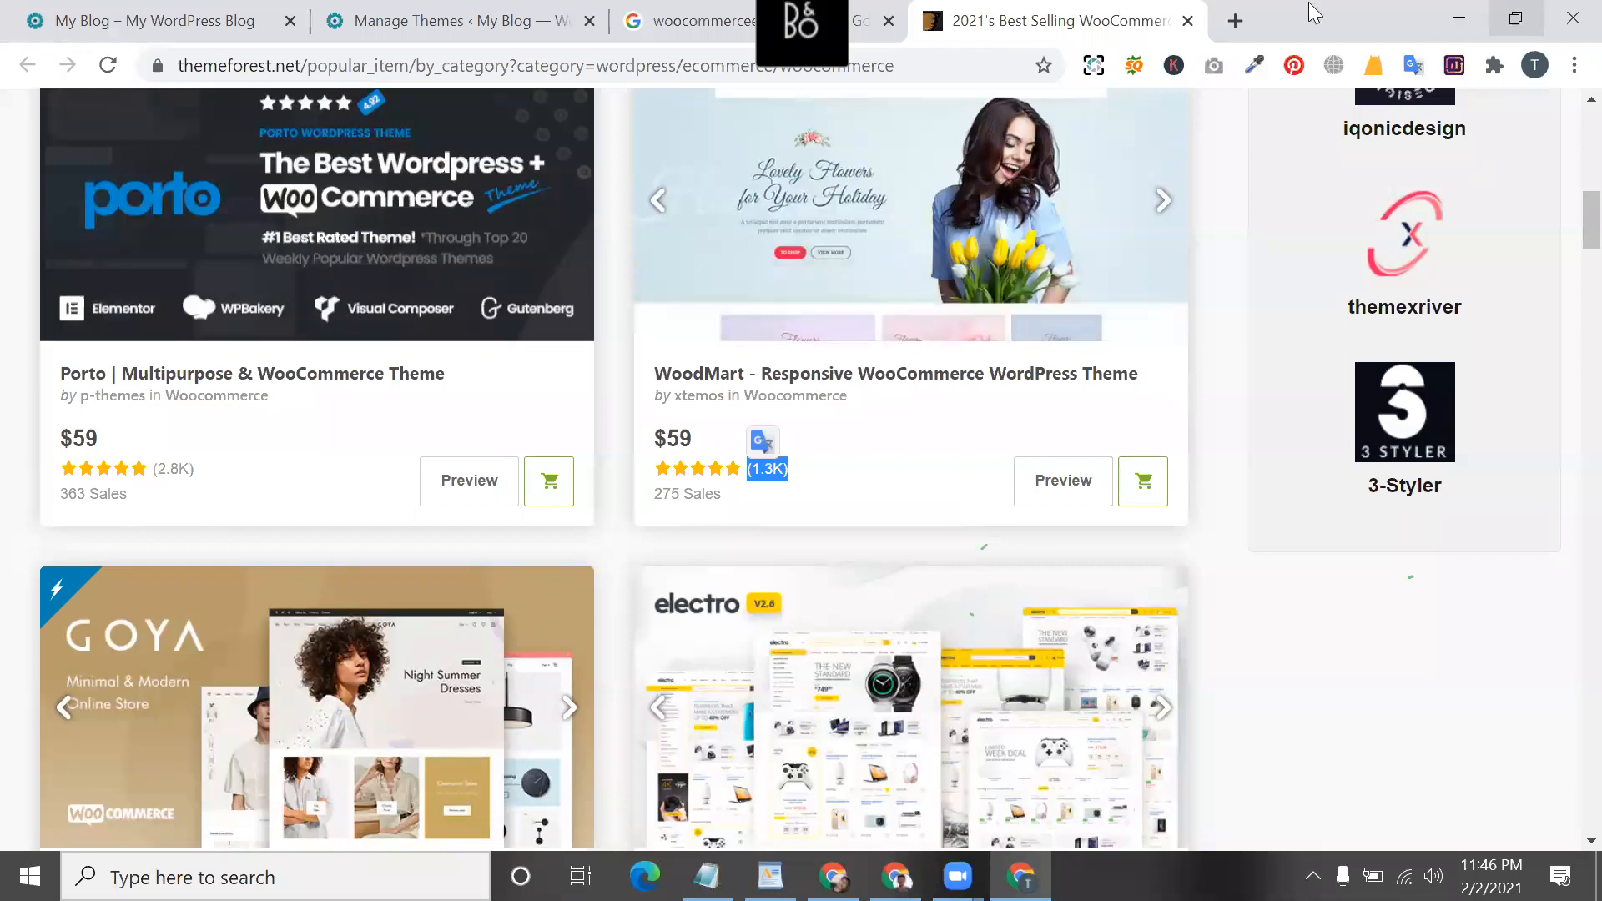
click(1236, 20)
text(de)
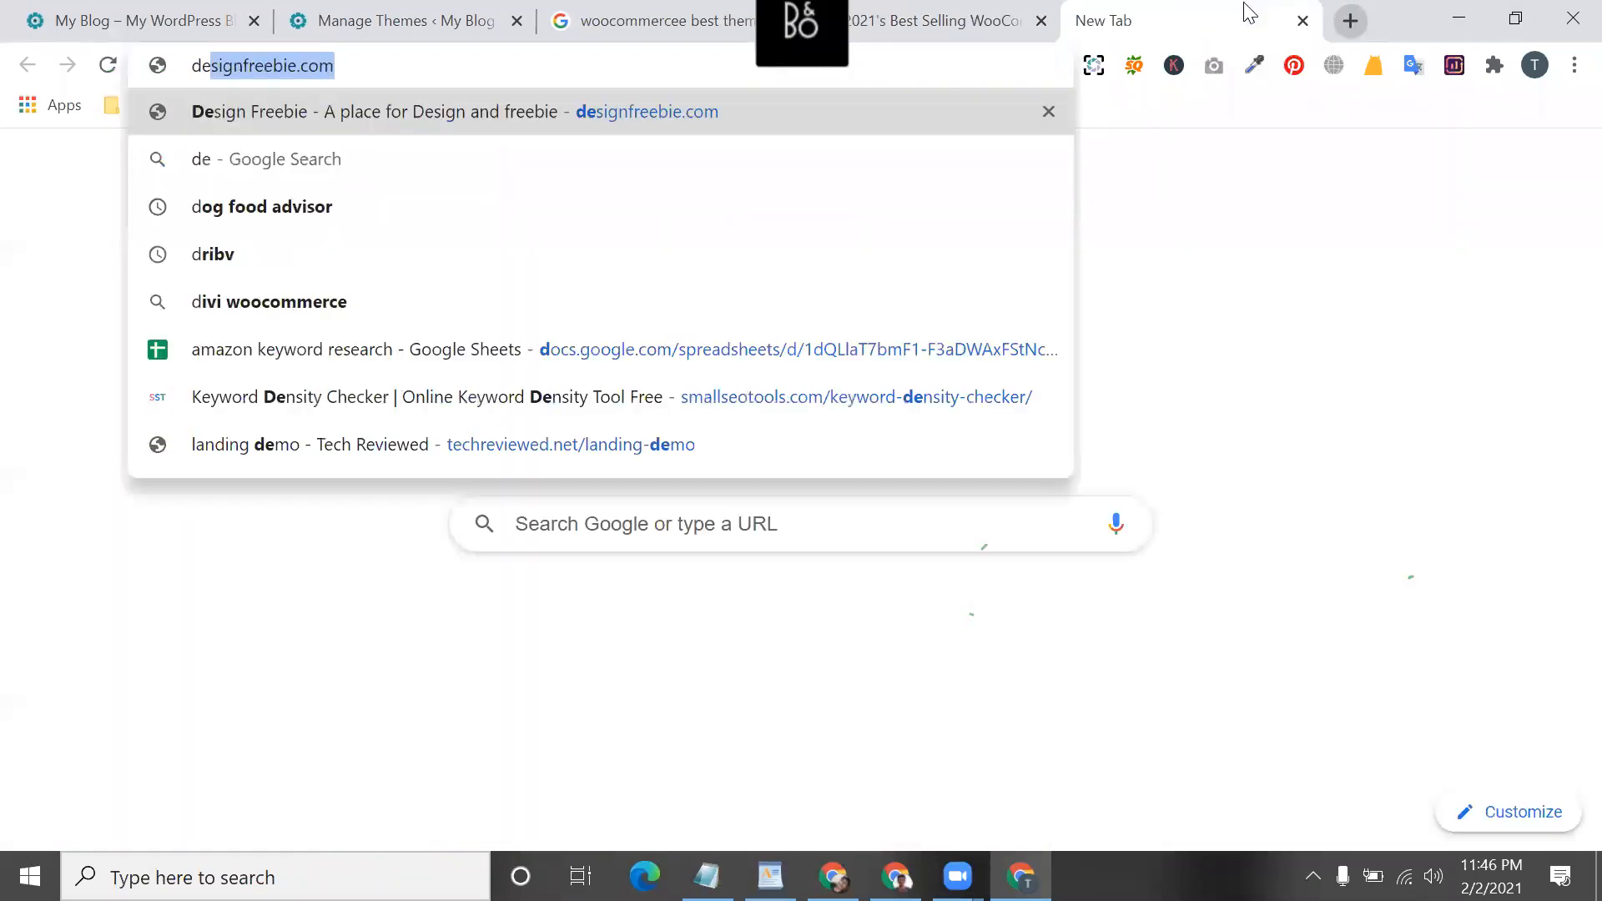
text(veloper)
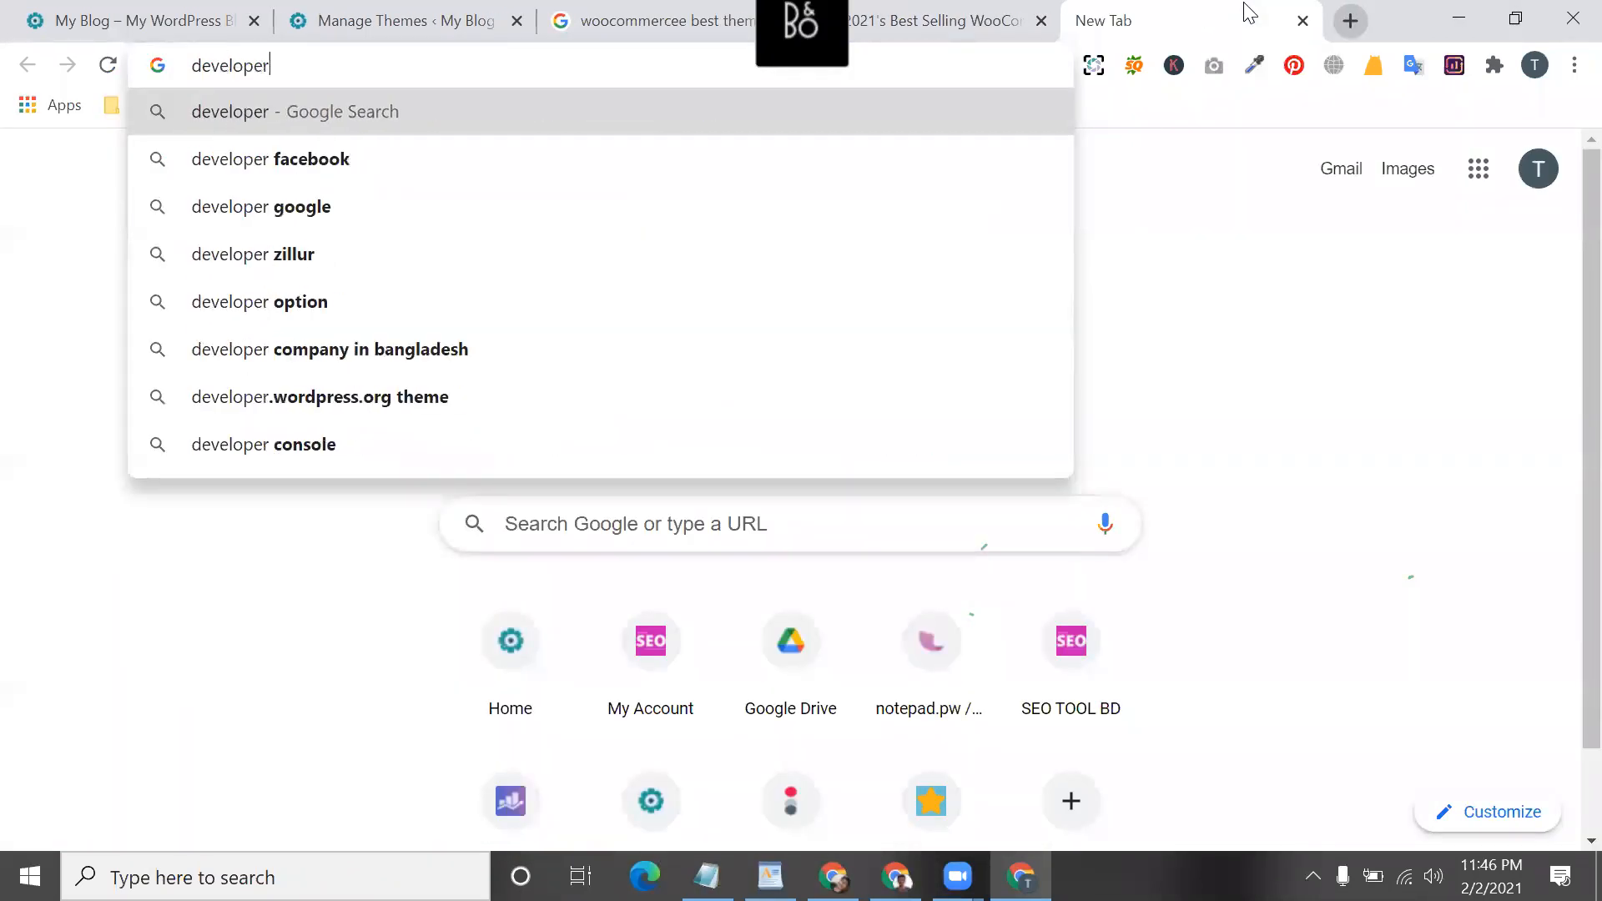
text(zon)
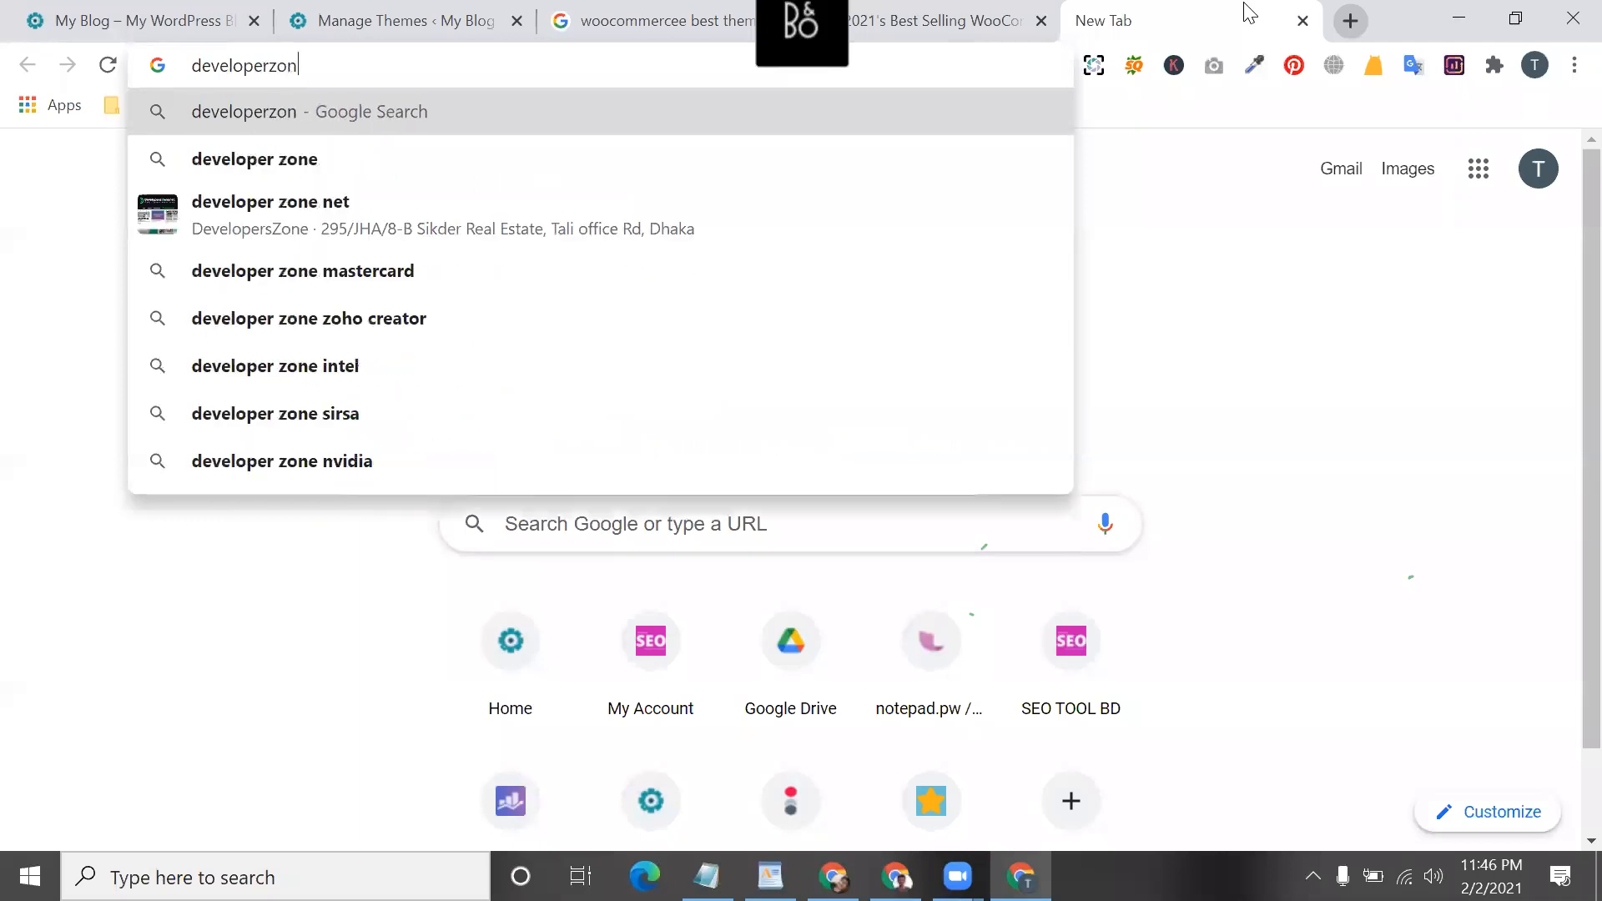
text(e.com)
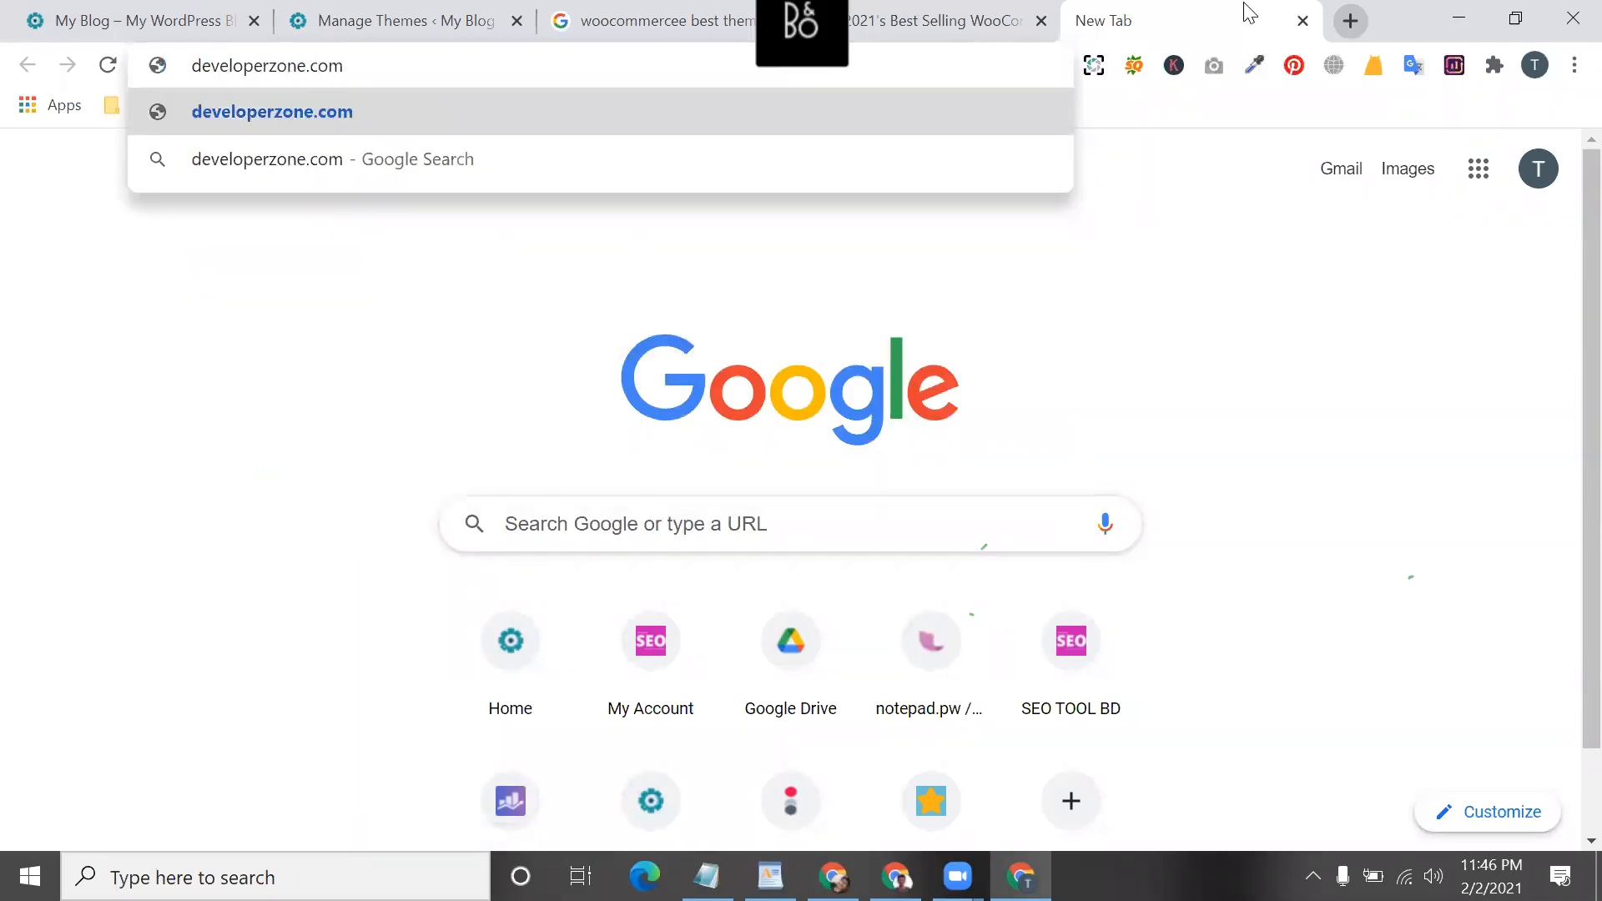
key(Return)
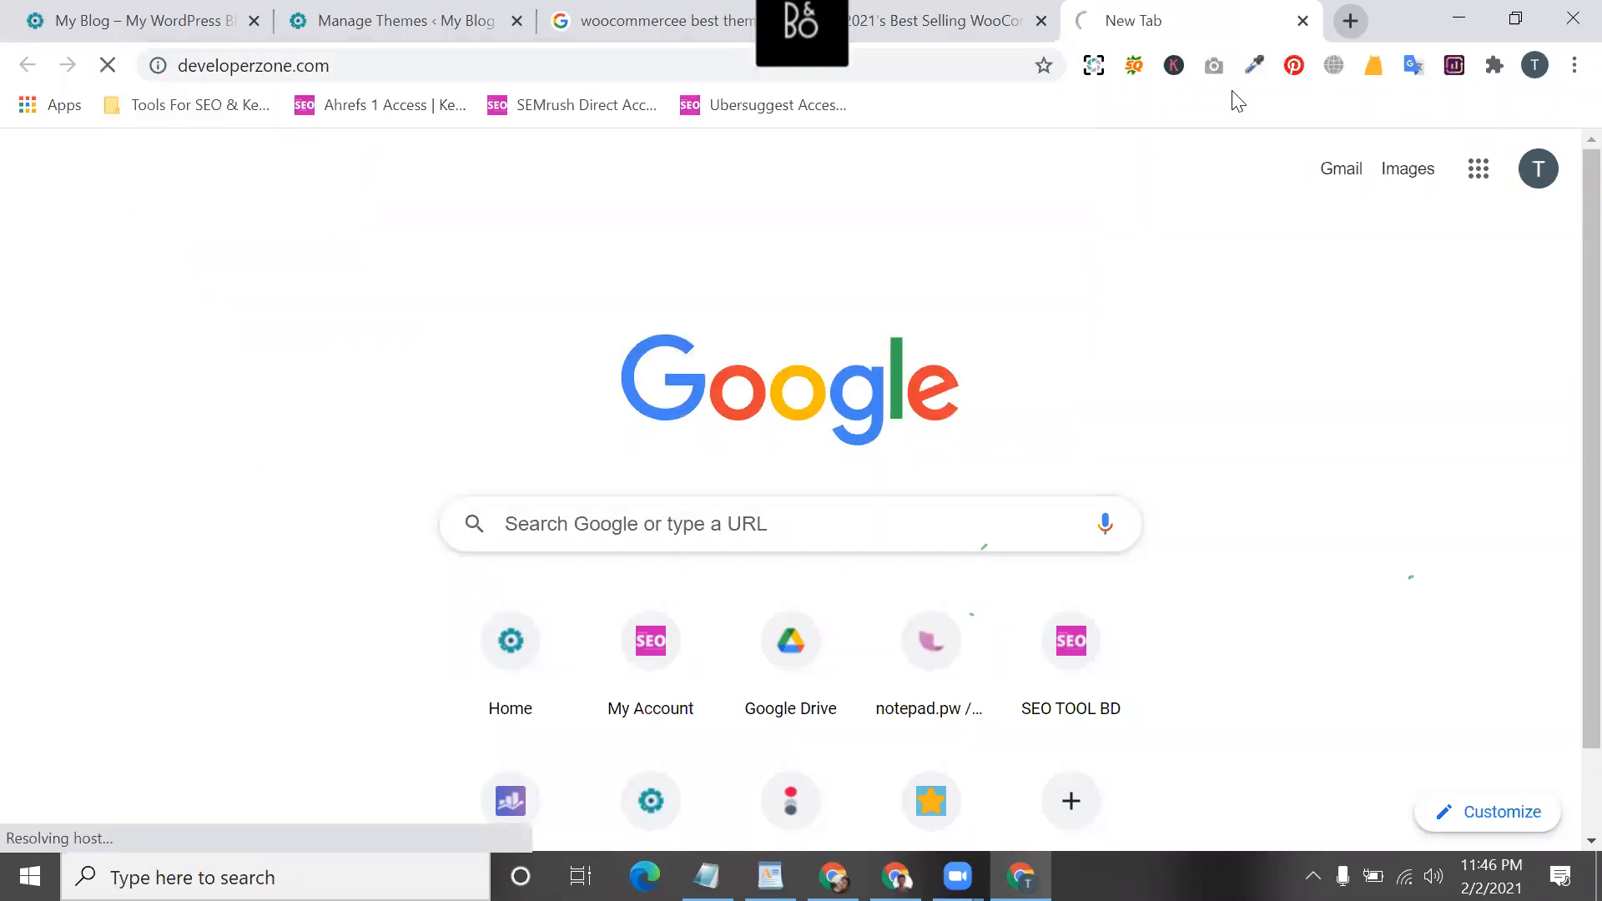
- Try the address developerszone.com in the same tab
double_click(458, 60)
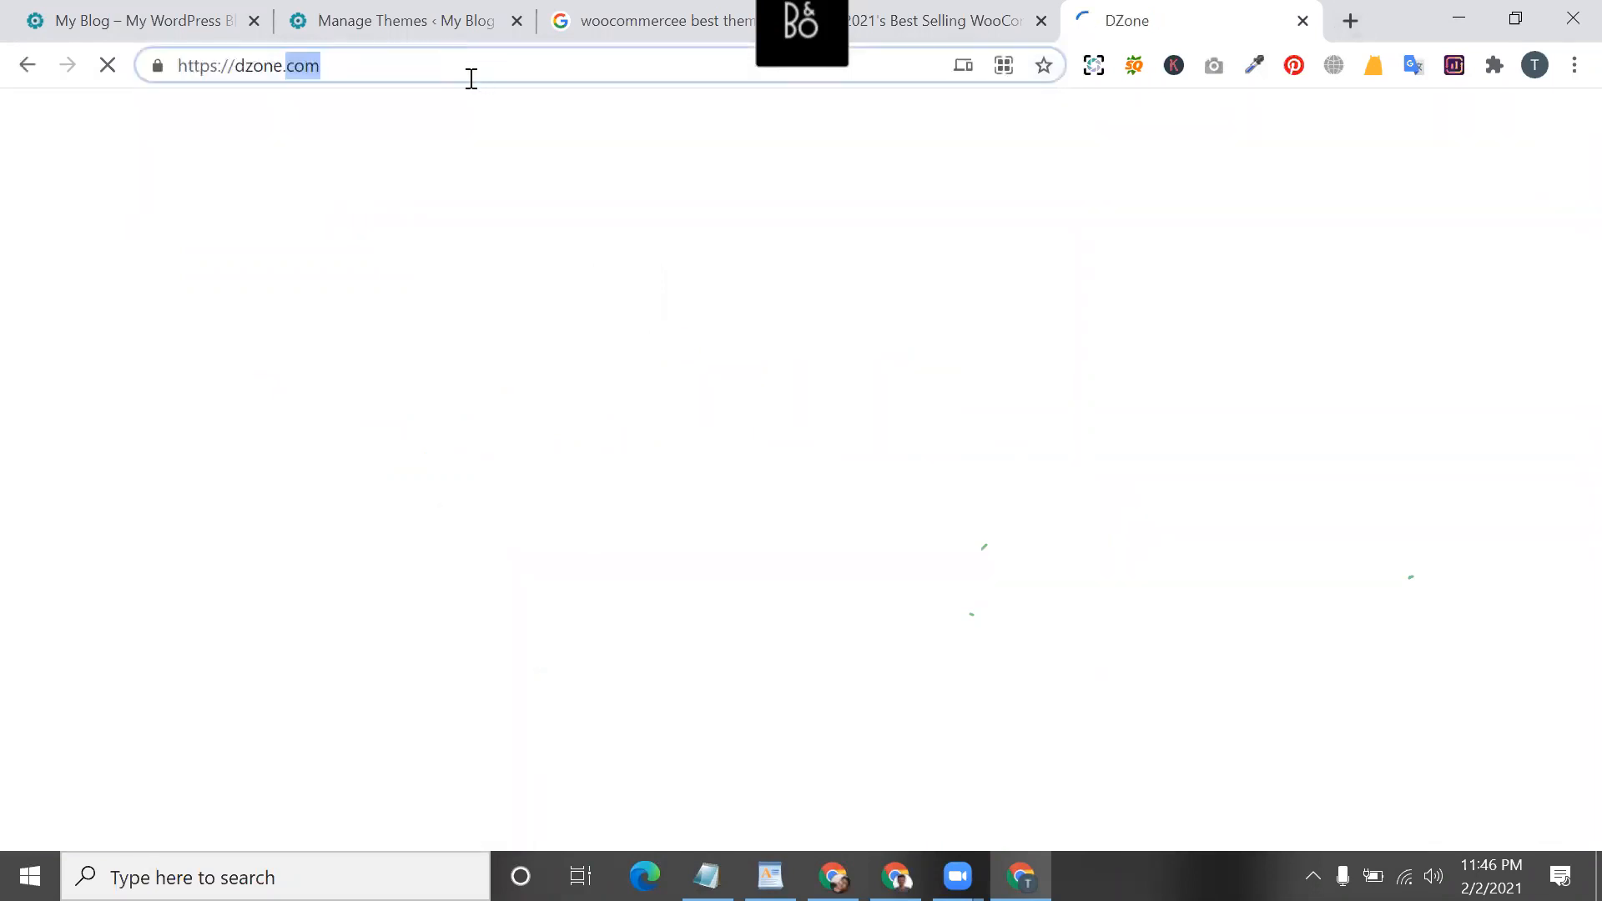
triple_click(471, 79)
text(developer)
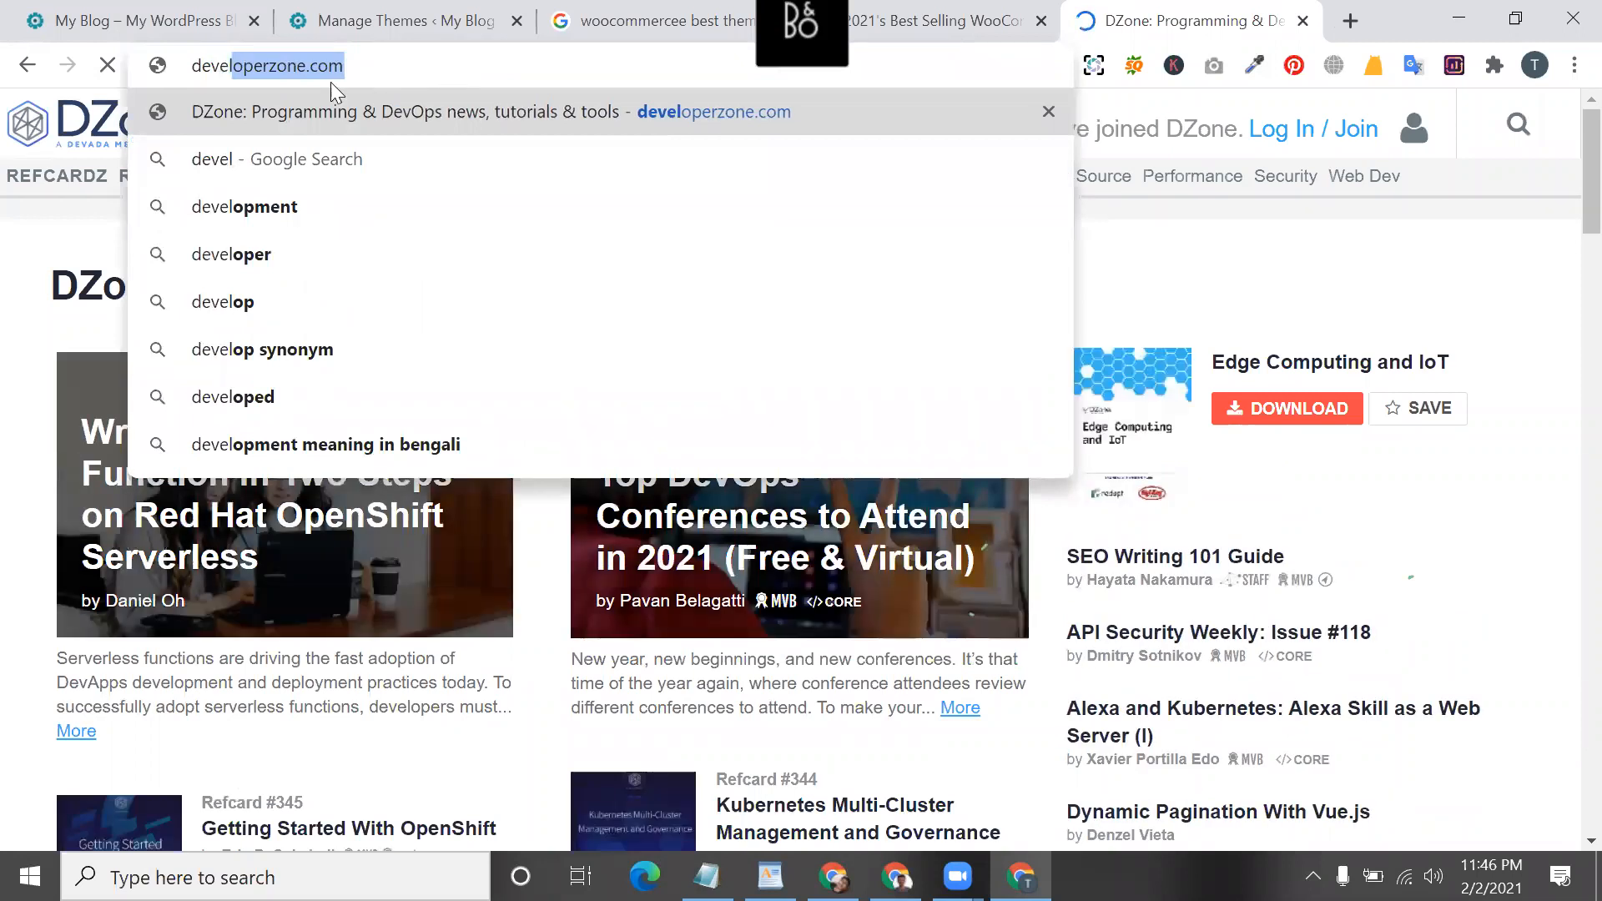
click(263, 67)
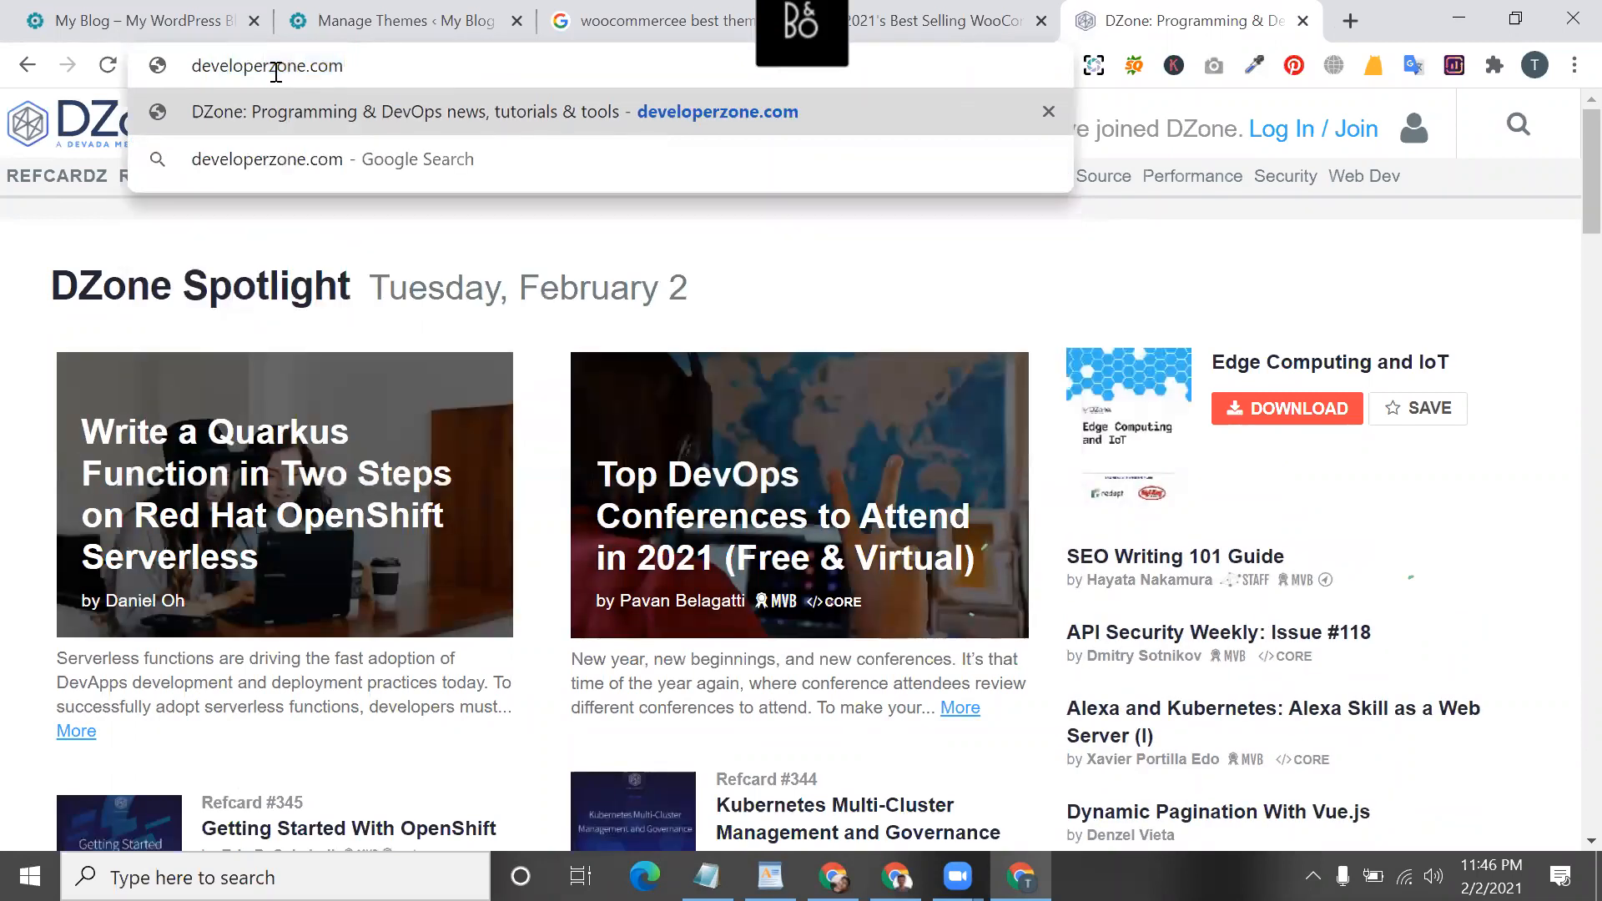
text(s)
key(Return)
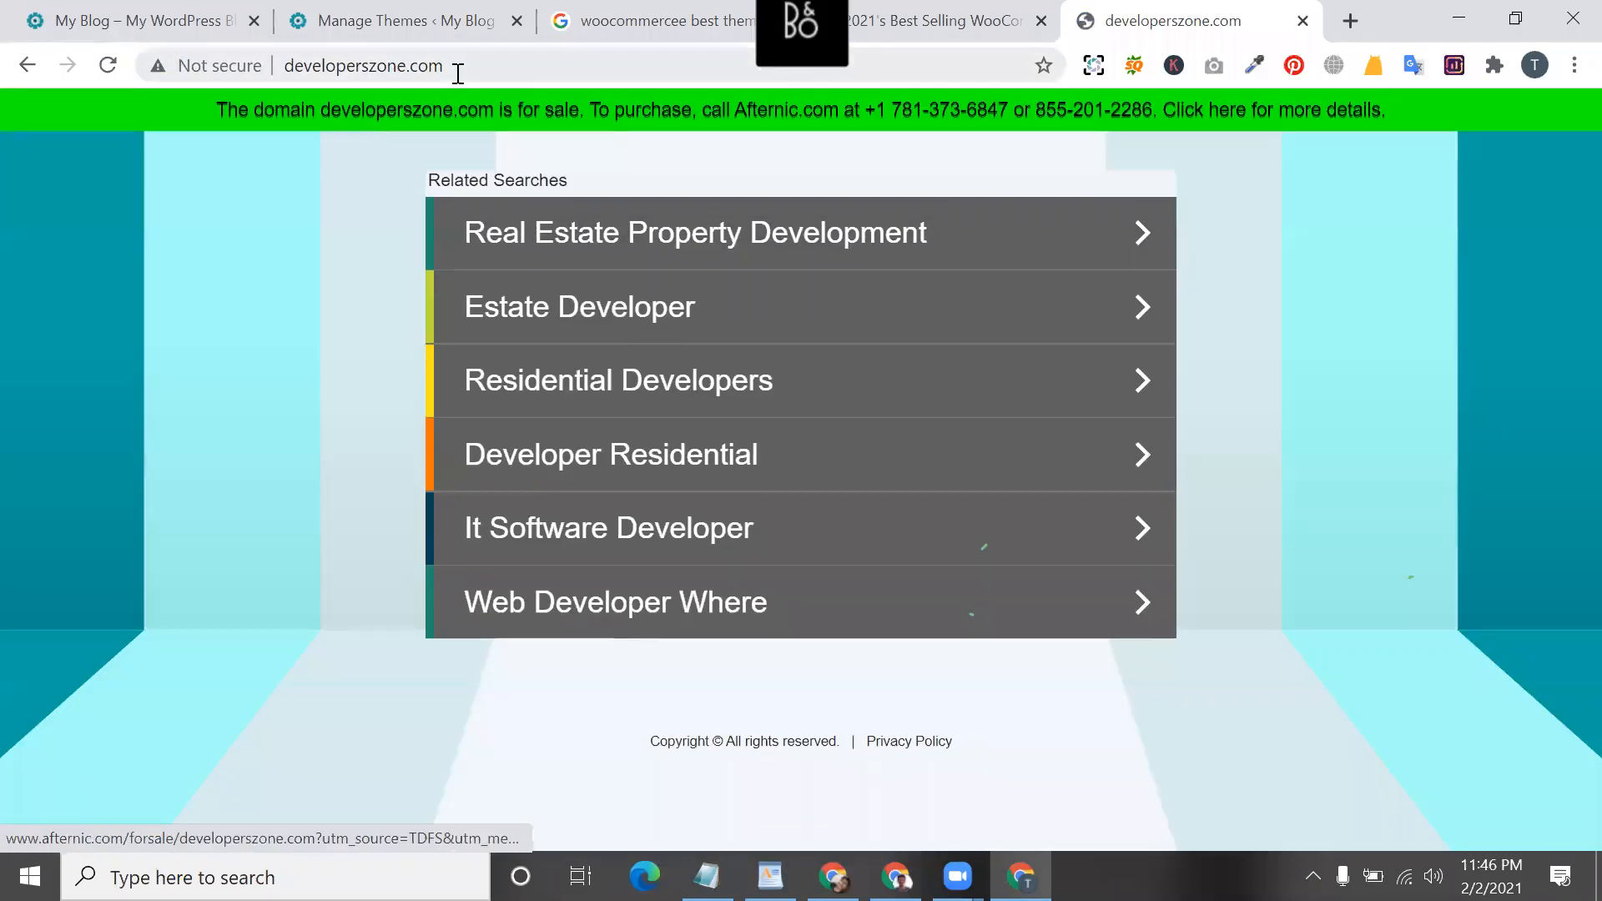
- Correct the address to developerszone.net and browse its home page to the WordPress themes section
click(457, 67)
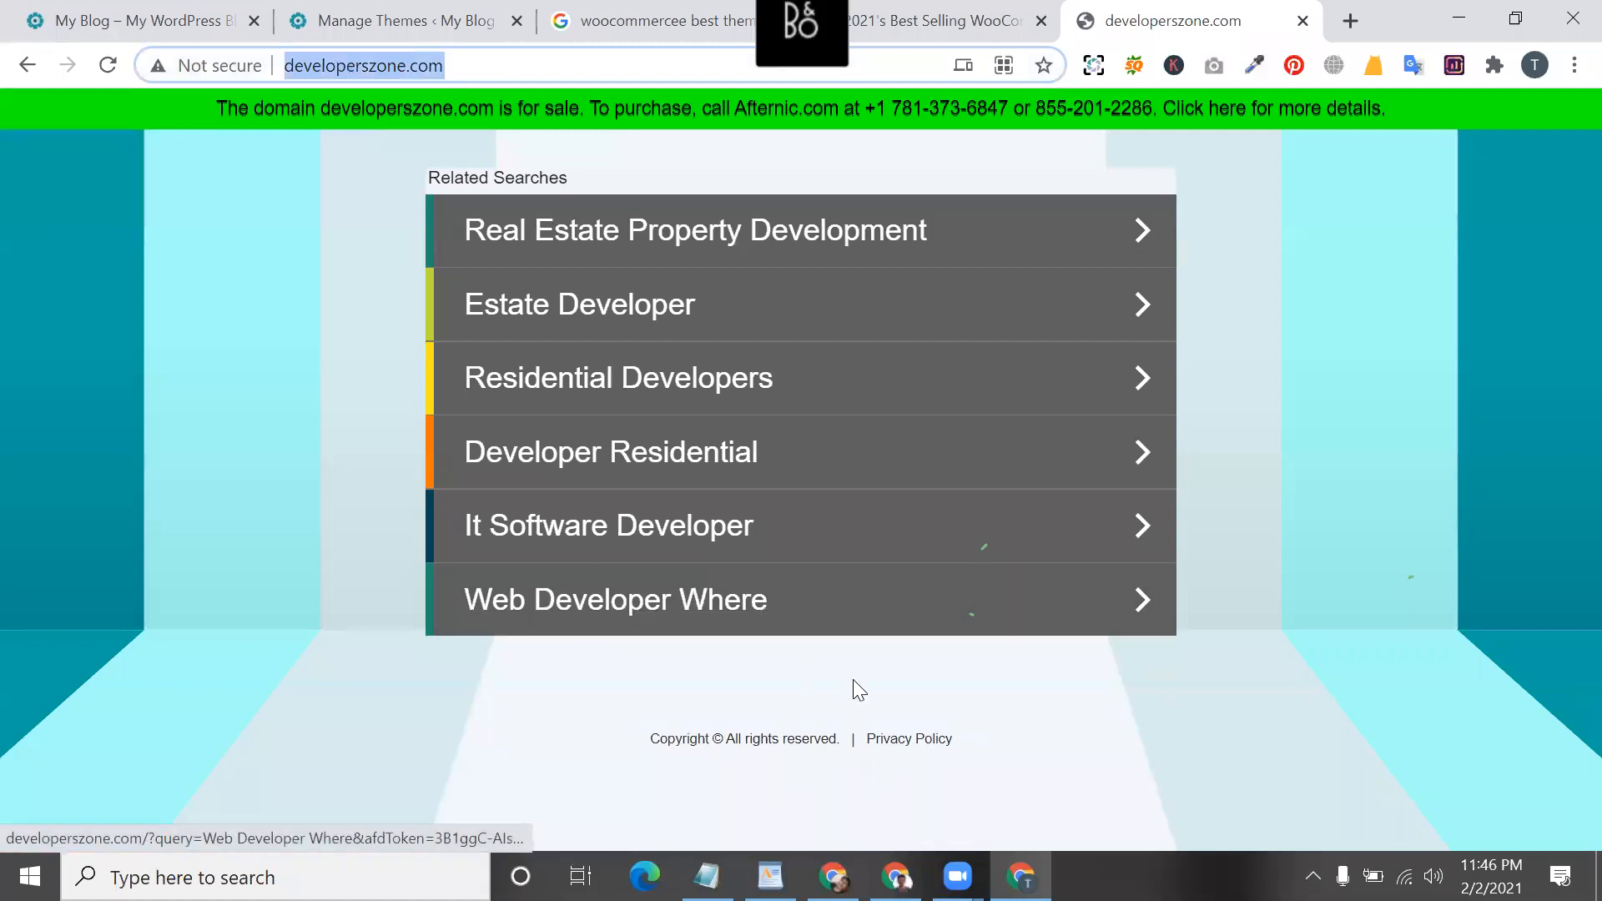
key(BackSpace)
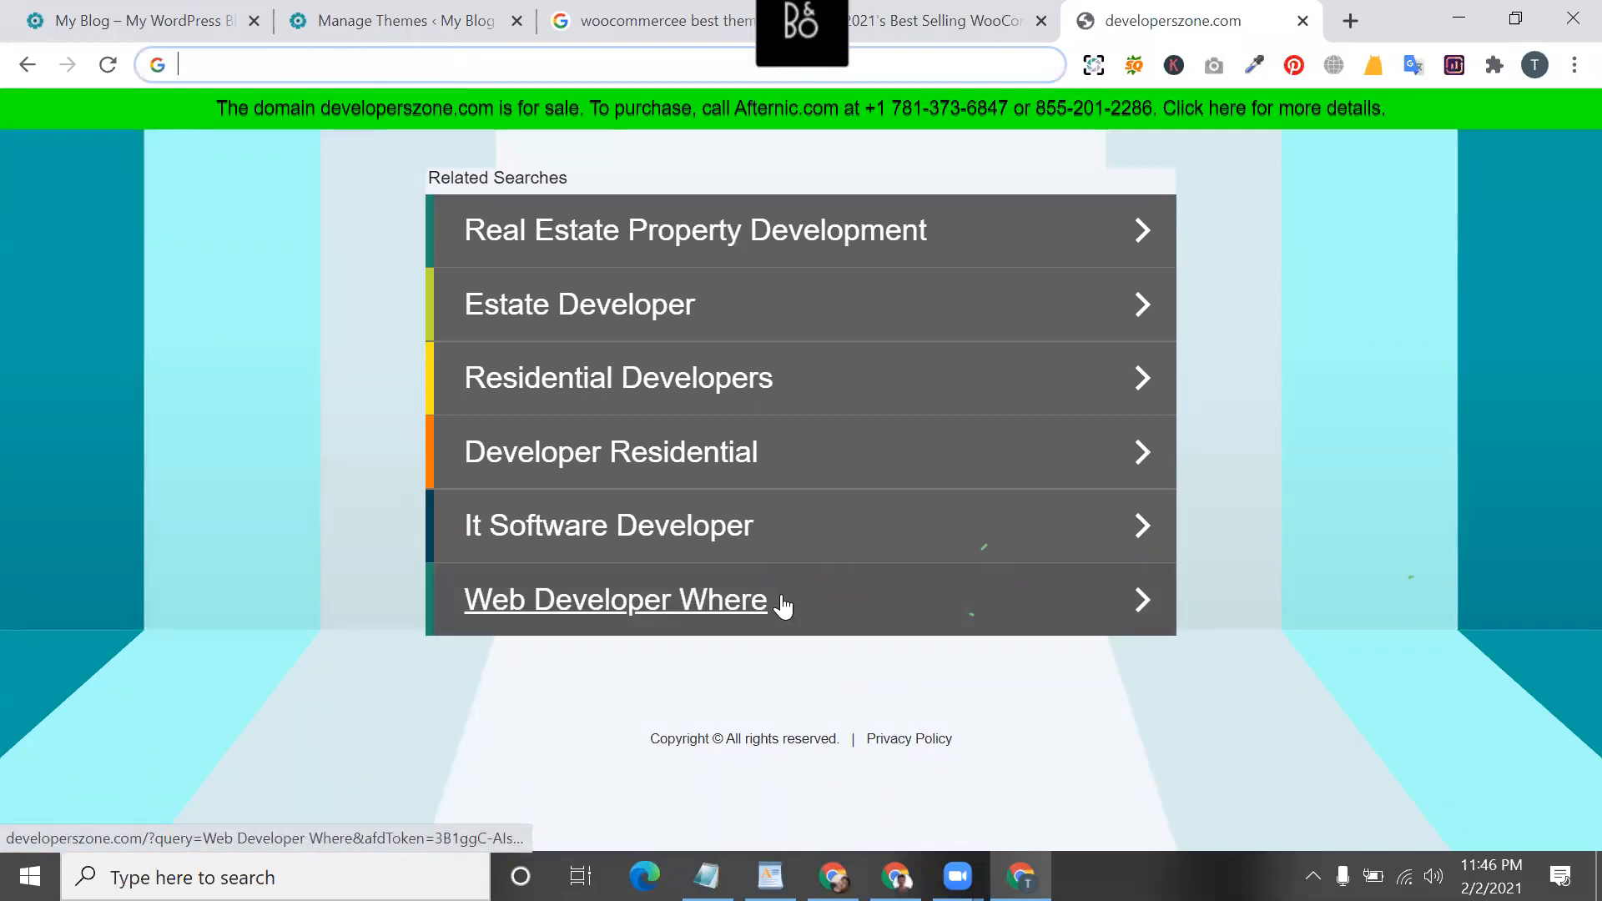
key(ctrl+z)
click(357, 72)
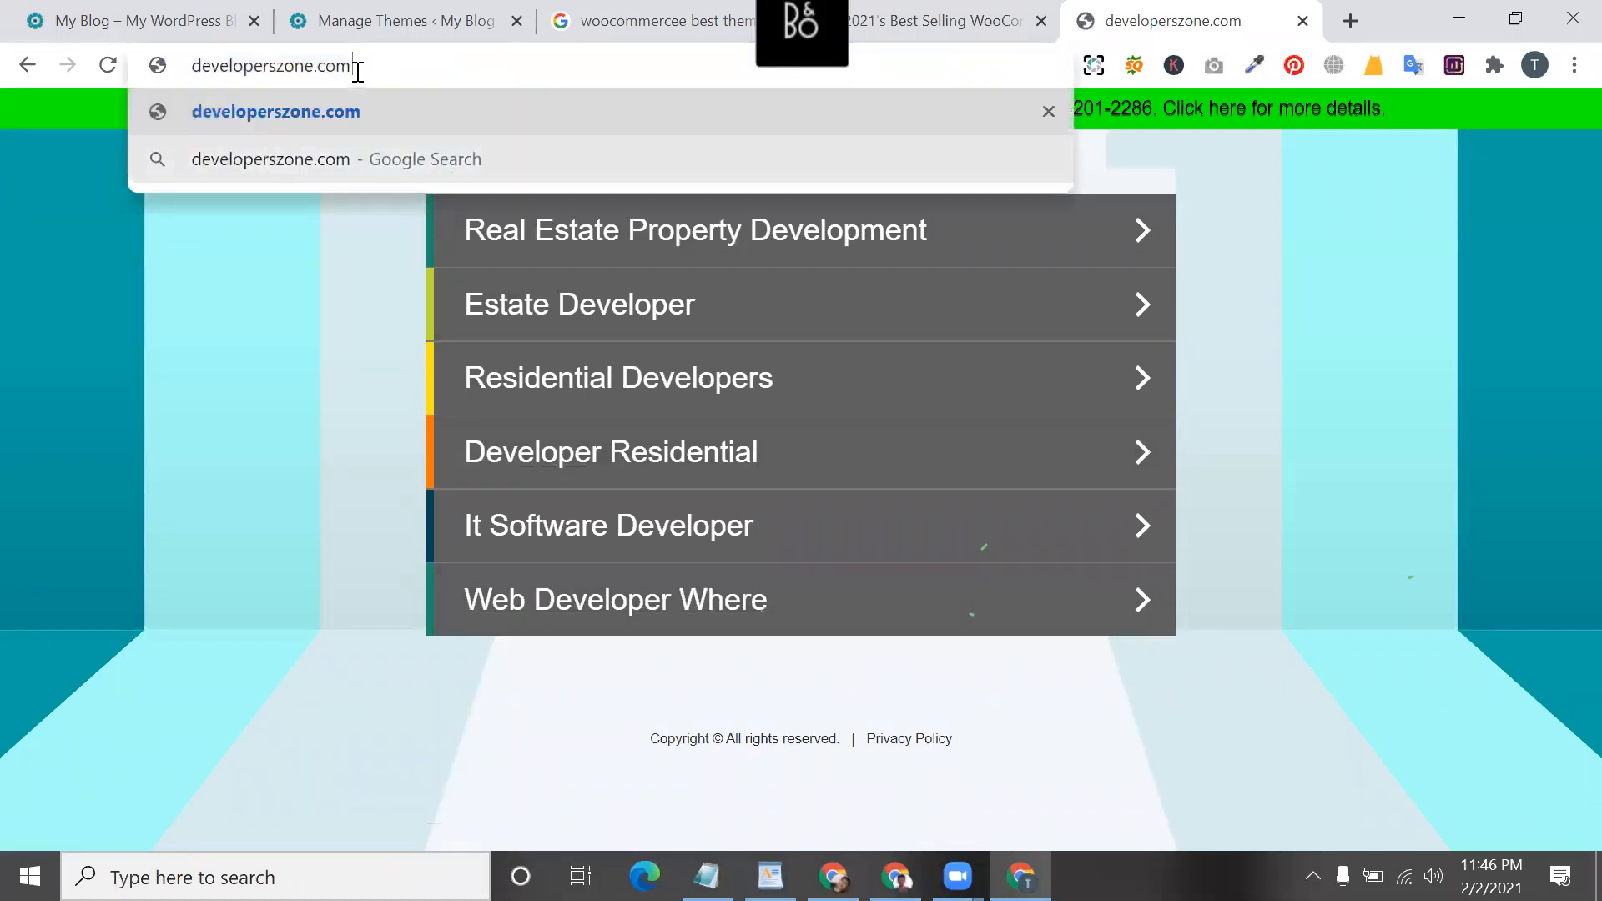
key(BackSpace)
key(BackSpace)
key(BackSpace)
text(net)
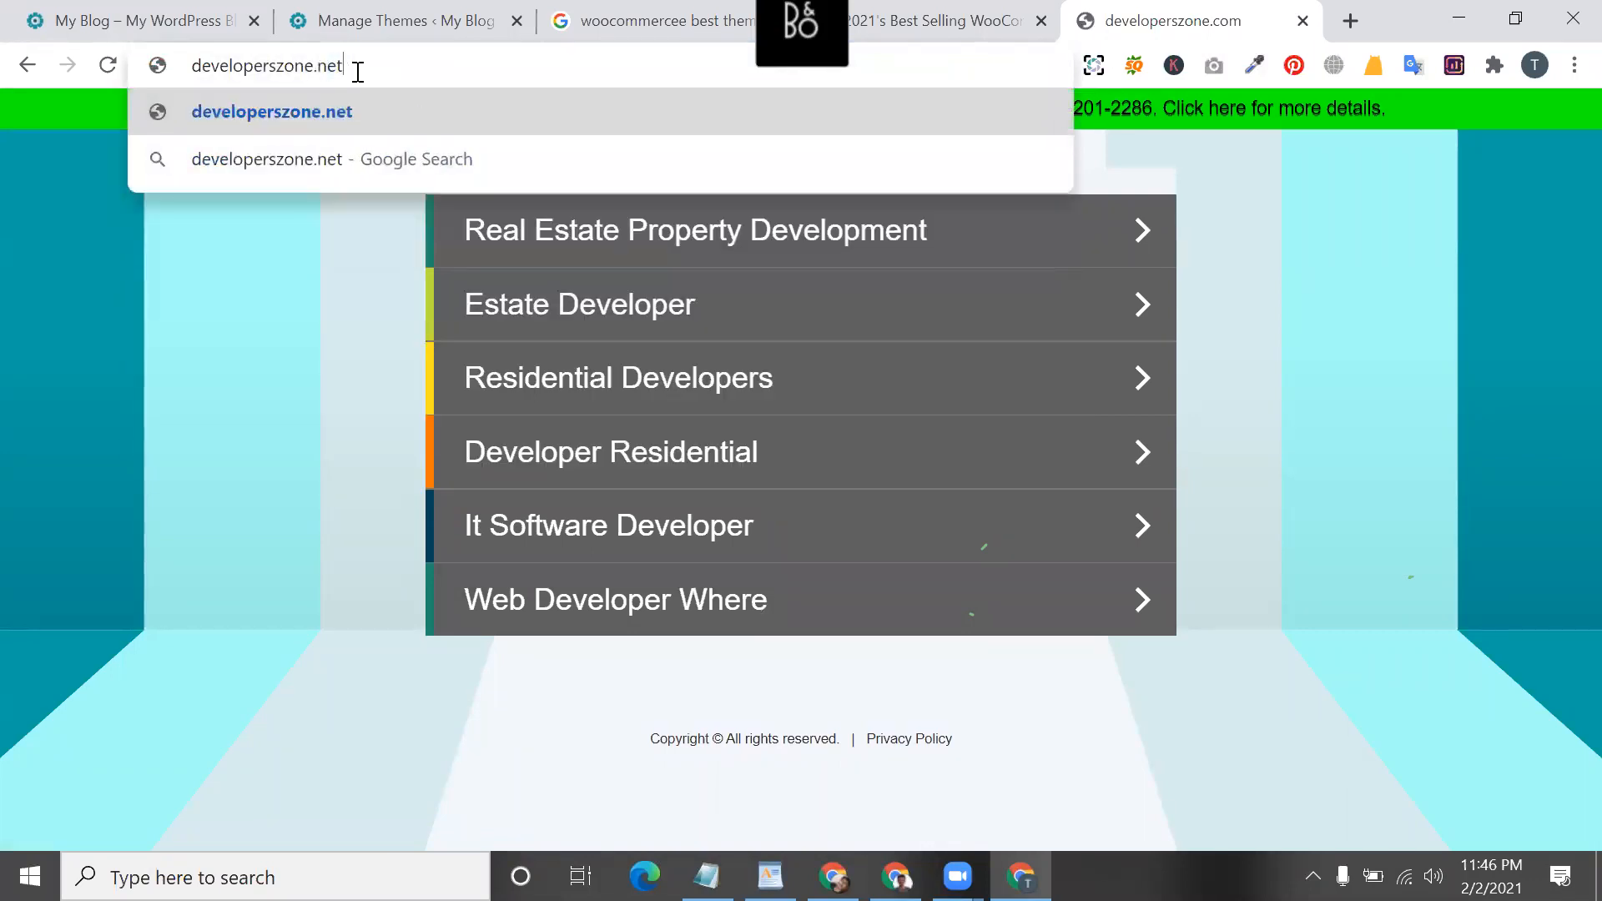
key(Return)
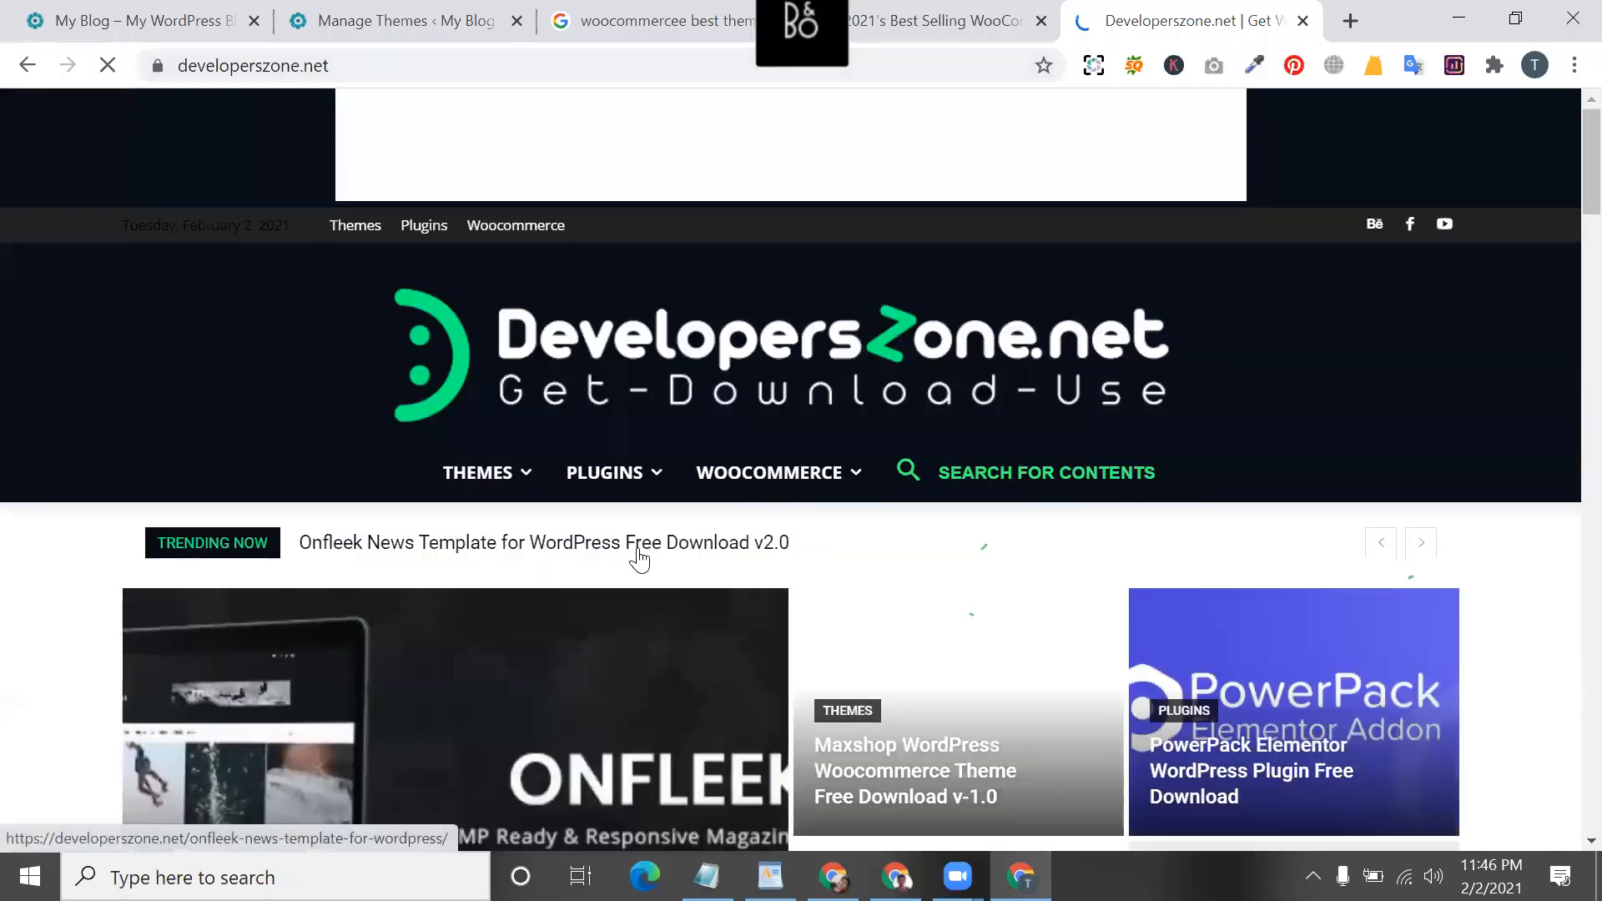
scroll(640, 559, down, 5)
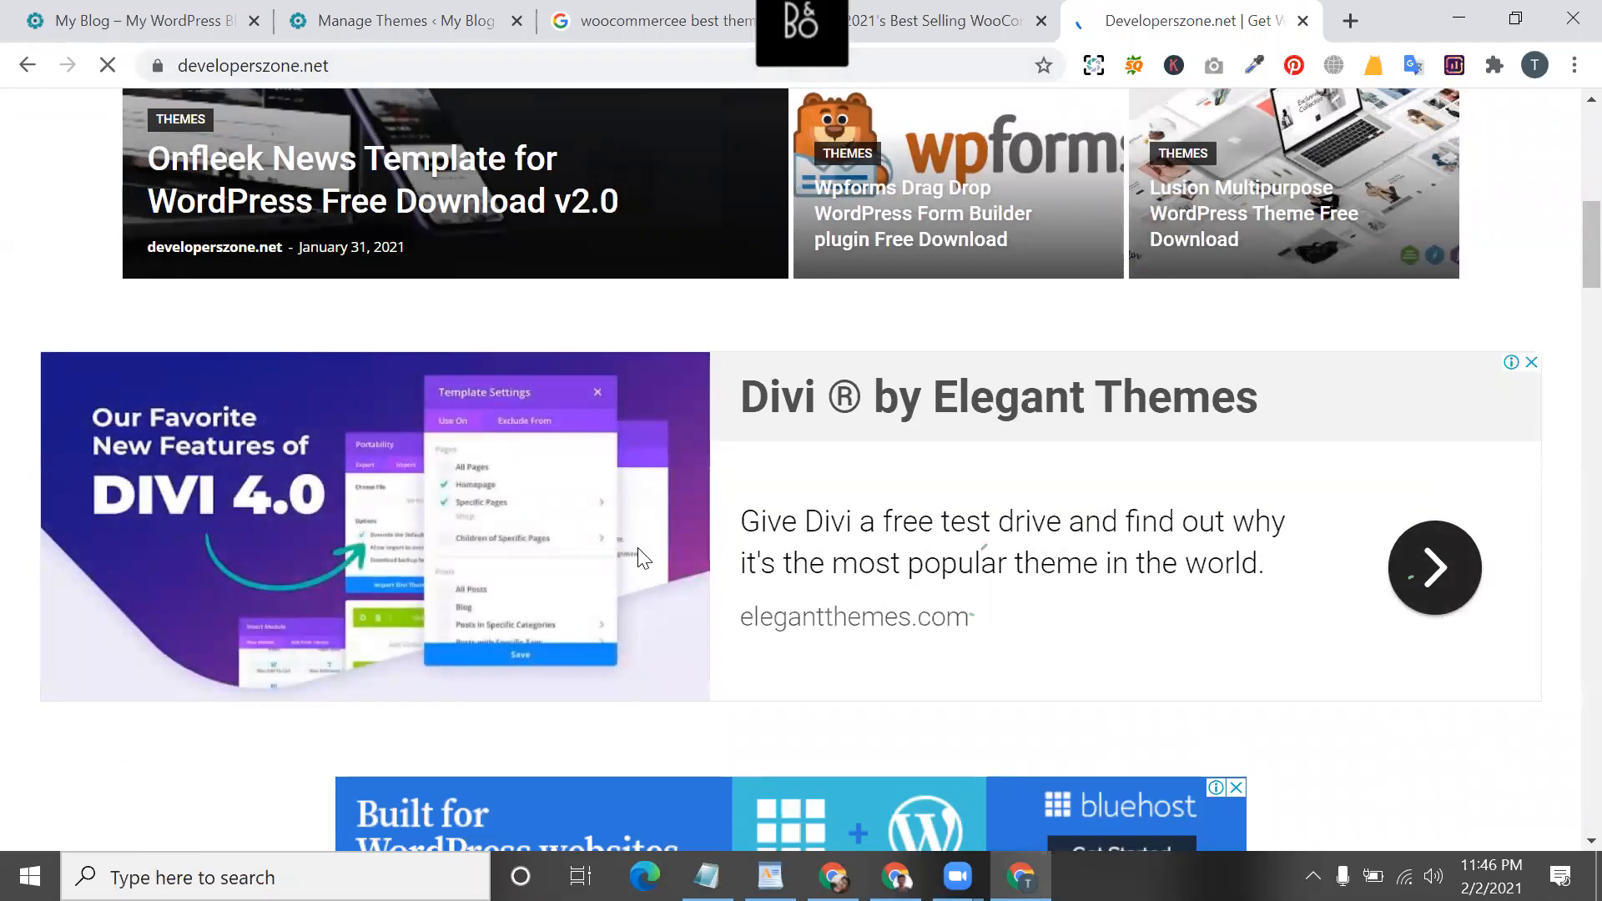
scroll(639, 558, down, 7)
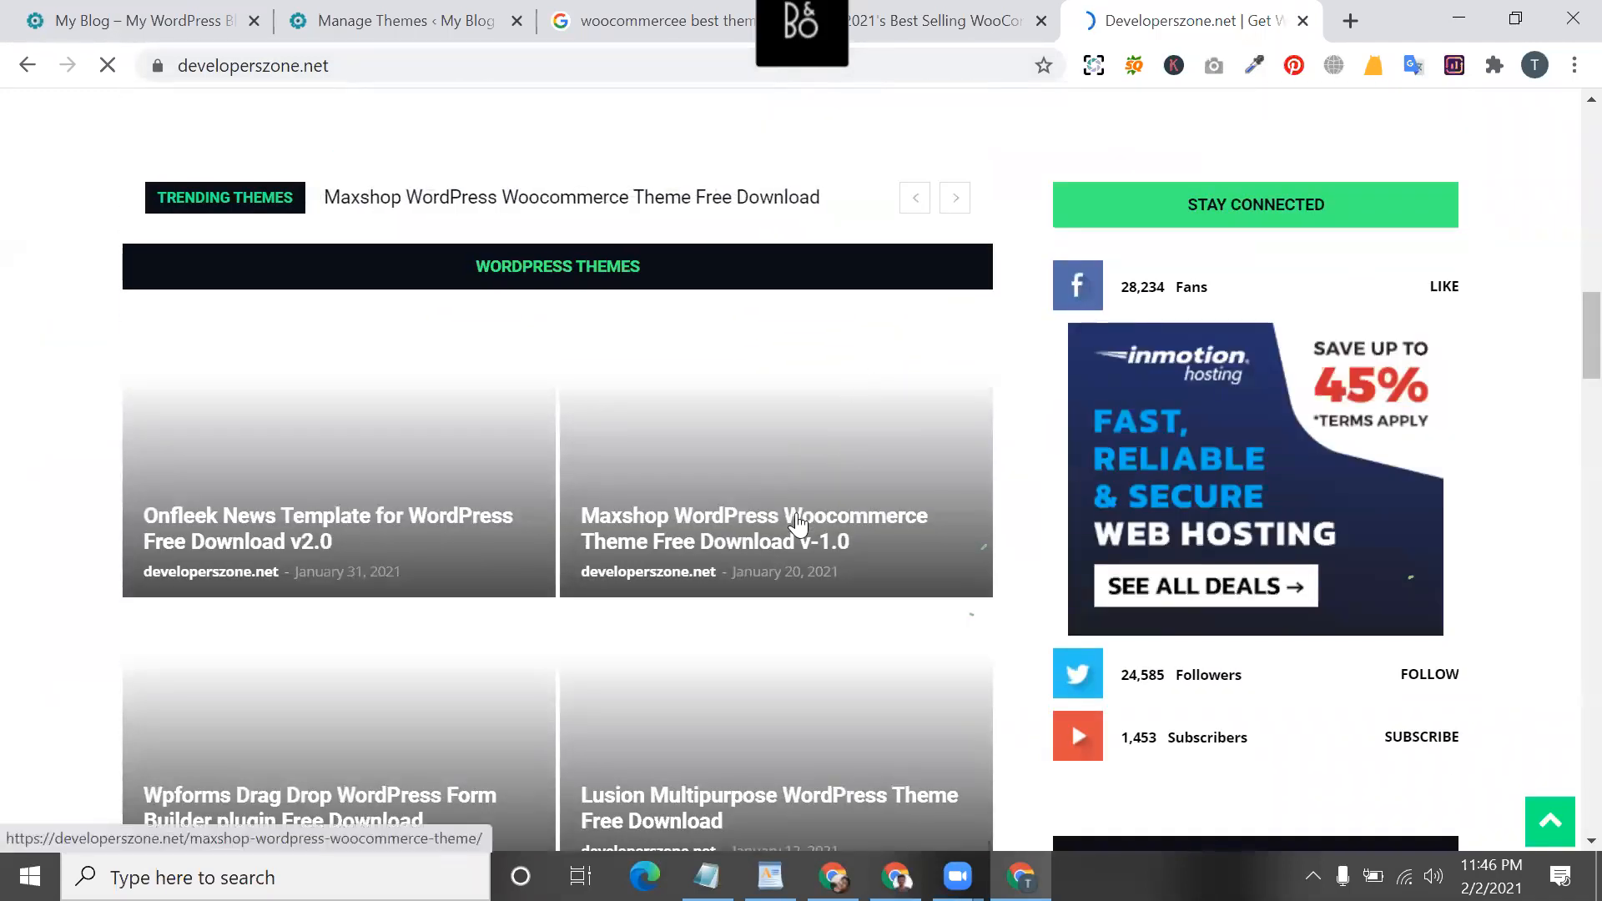
- Prepare a new browser tab, then write cutt.ly/cmbdvault below the plugin line in the Notepad note and cut it
click(1350, 21)
click(707, 876)
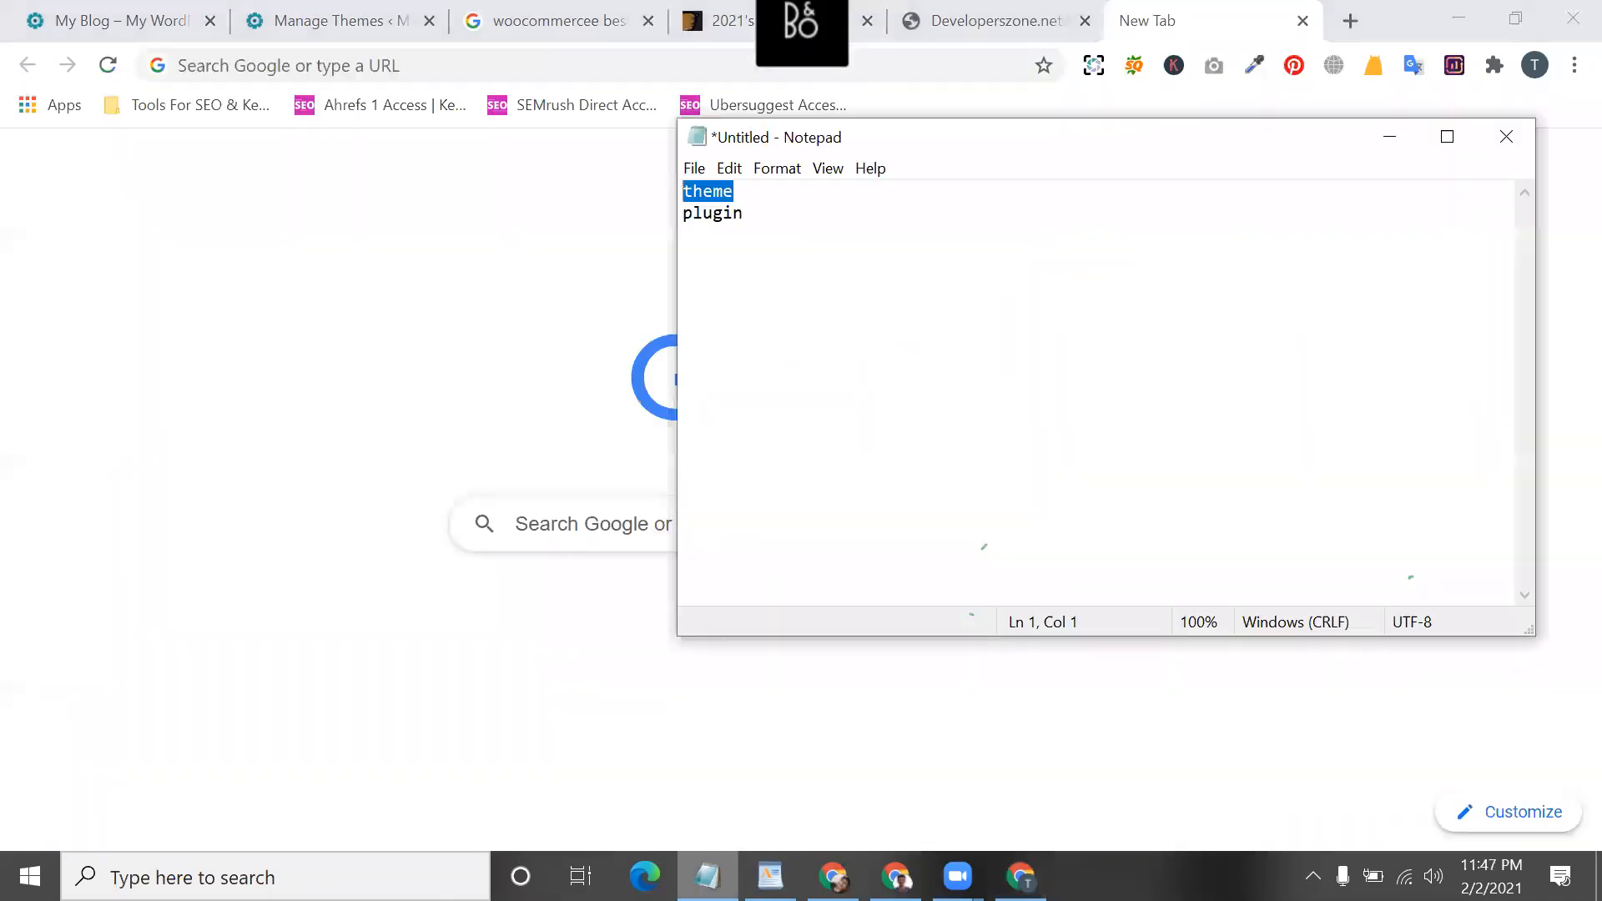
click(826, 362)
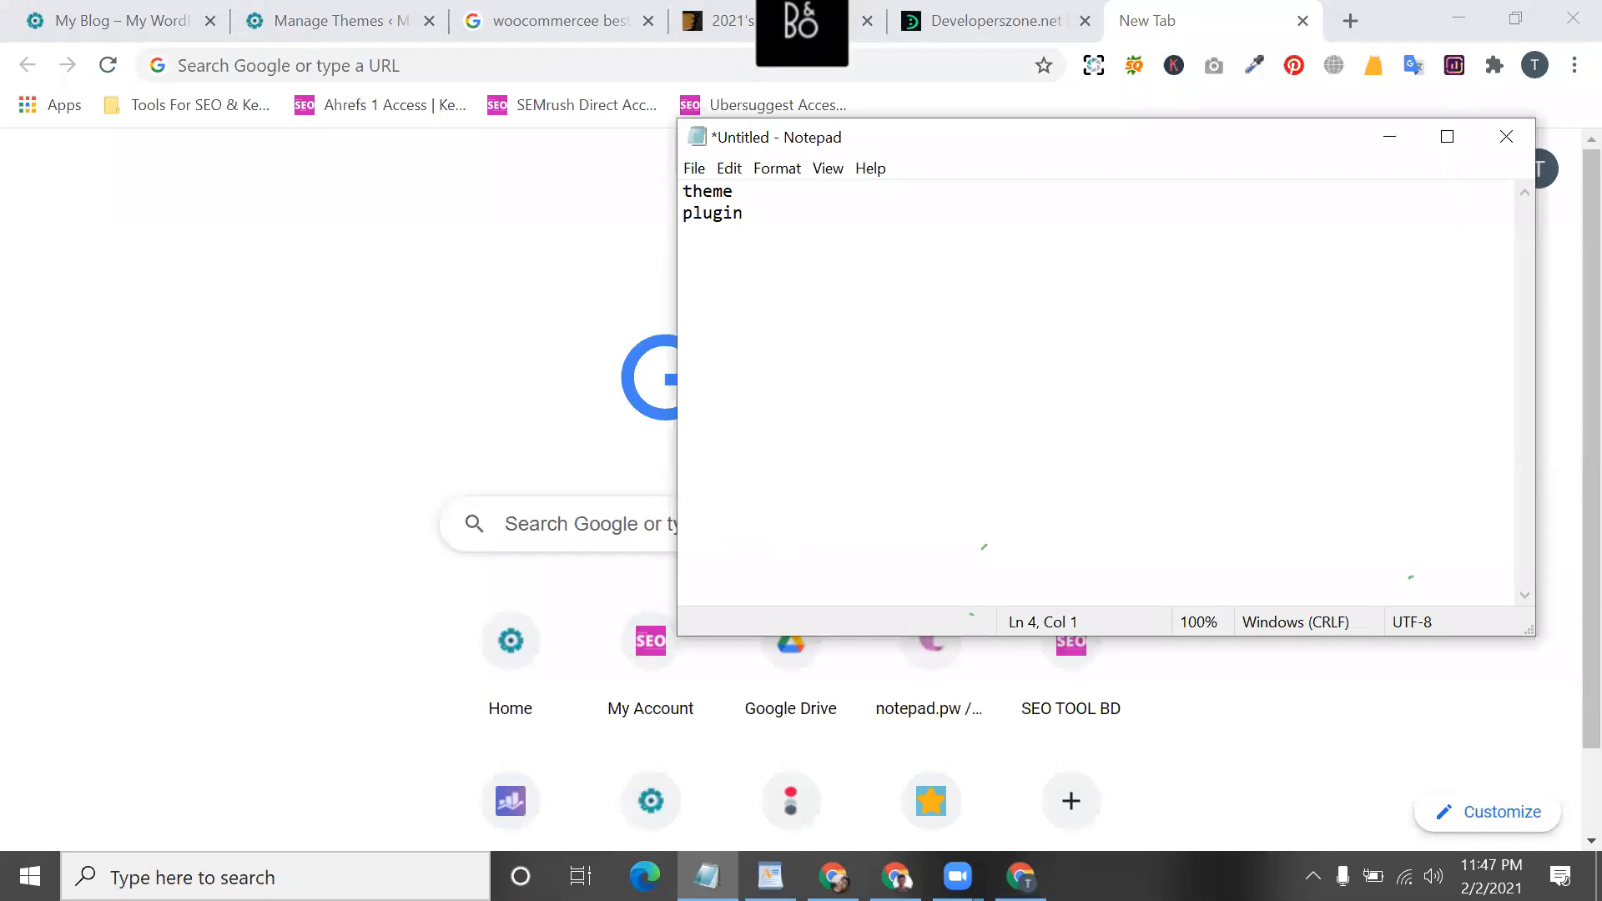
text(cutt.ly/cmbdvault)
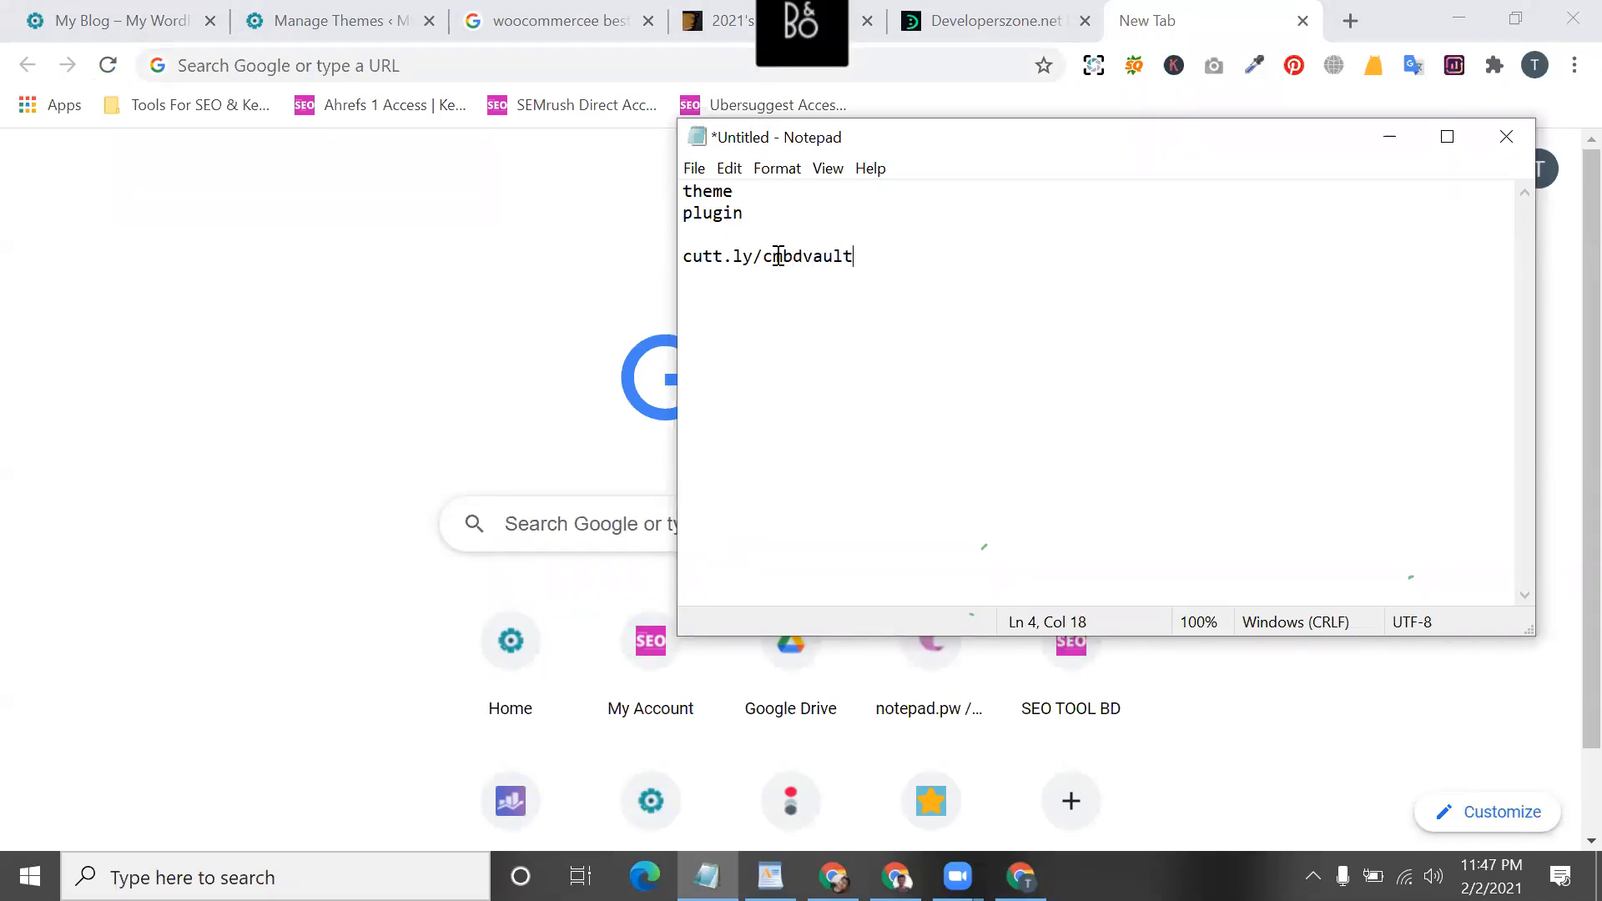
key(shift+Home)
key(ctrl+x)
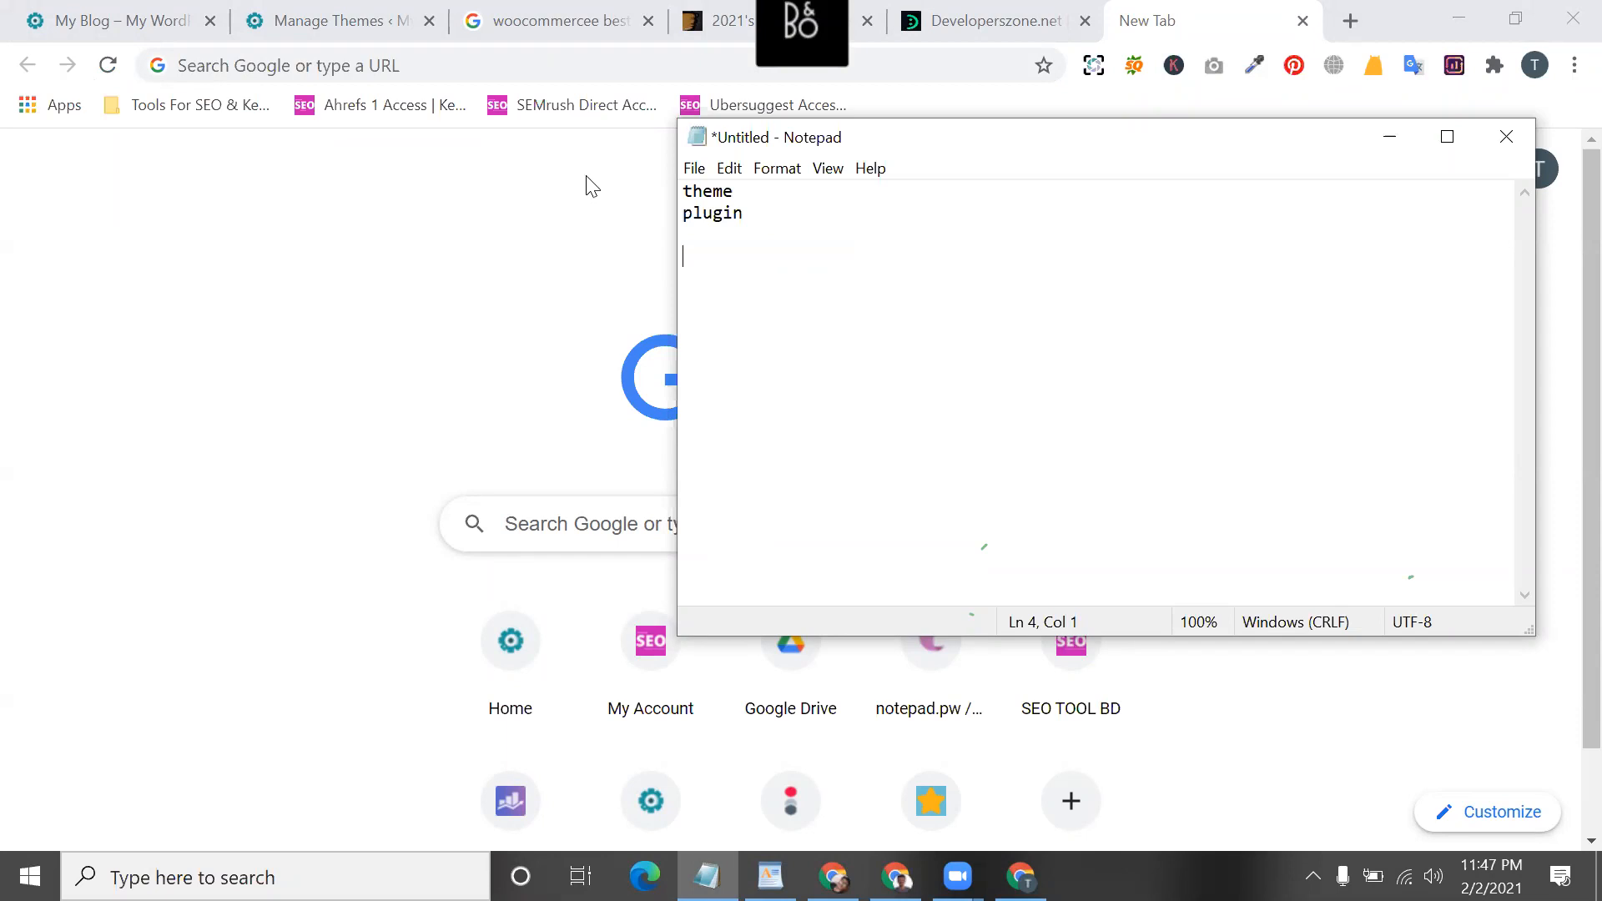
- Open the cut link cutt.ly/cmbdvault in the new browser tab
click(491, 66)
key(ctrl+v)
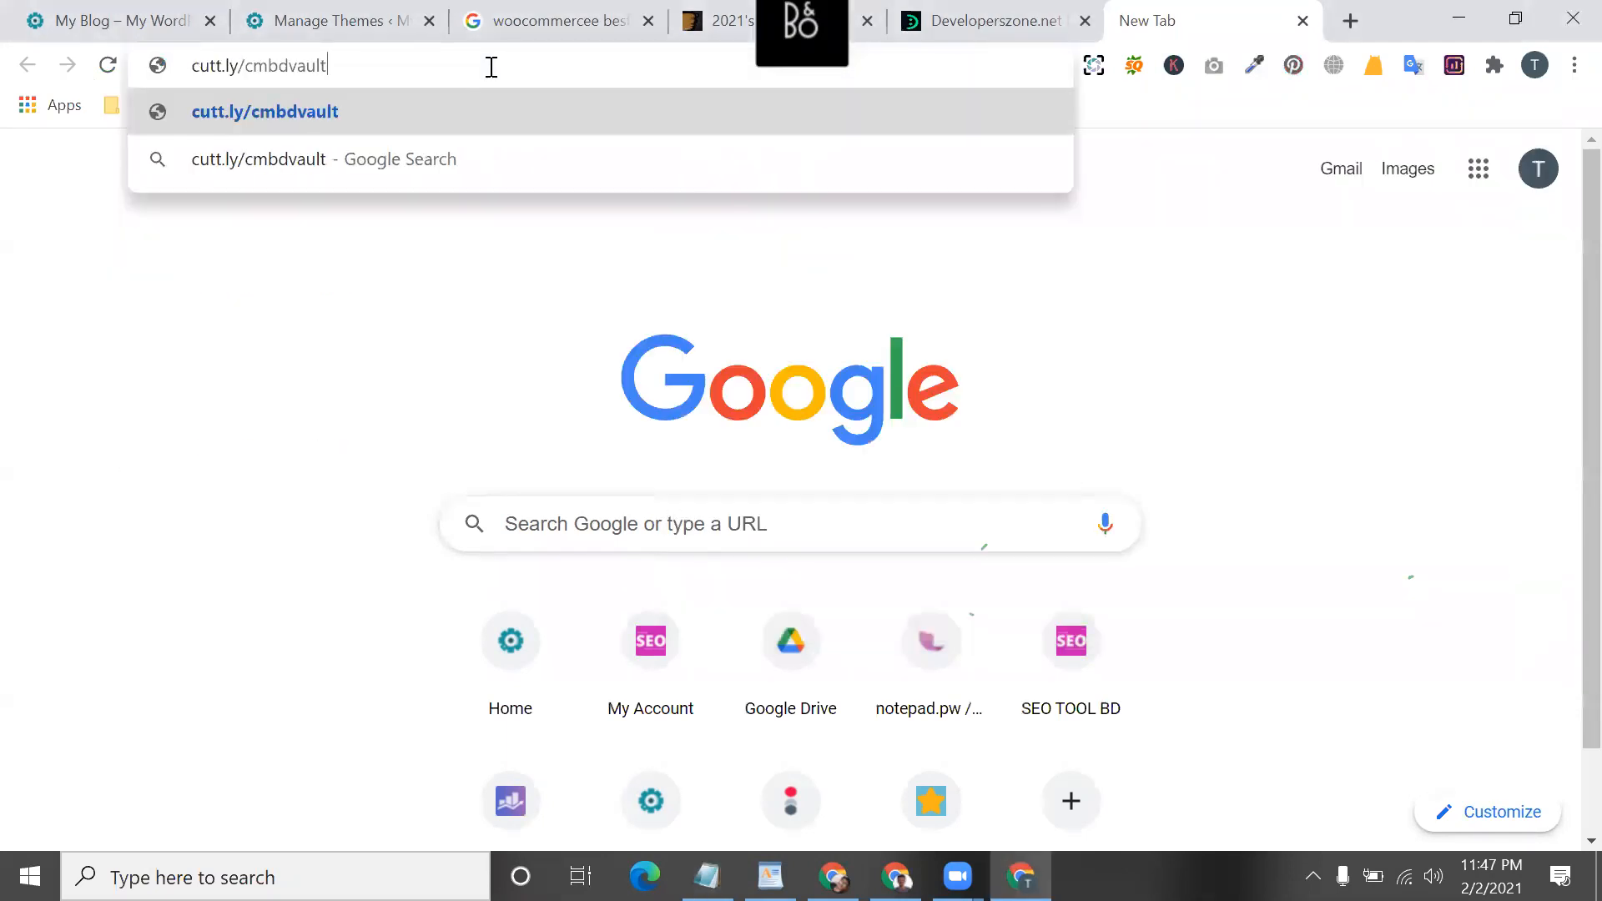
key(Return)
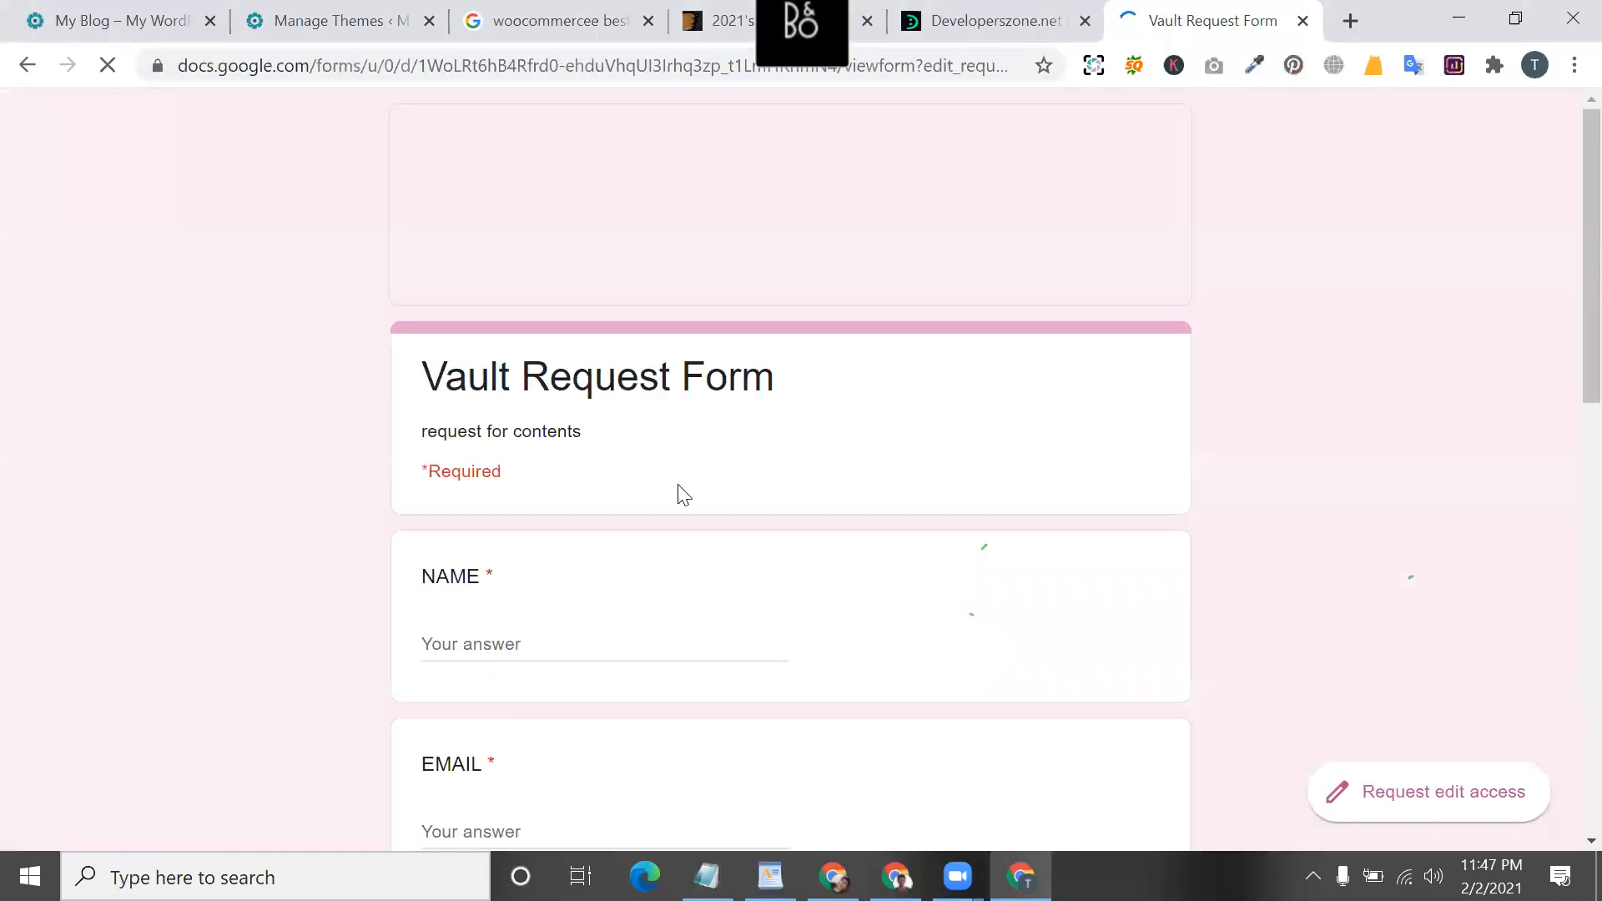
- Go through the name, email, phone and Facebook ID questions of the Vault Request Form without answering them
click(509, 644)
scroll(509, 648, down, 4)
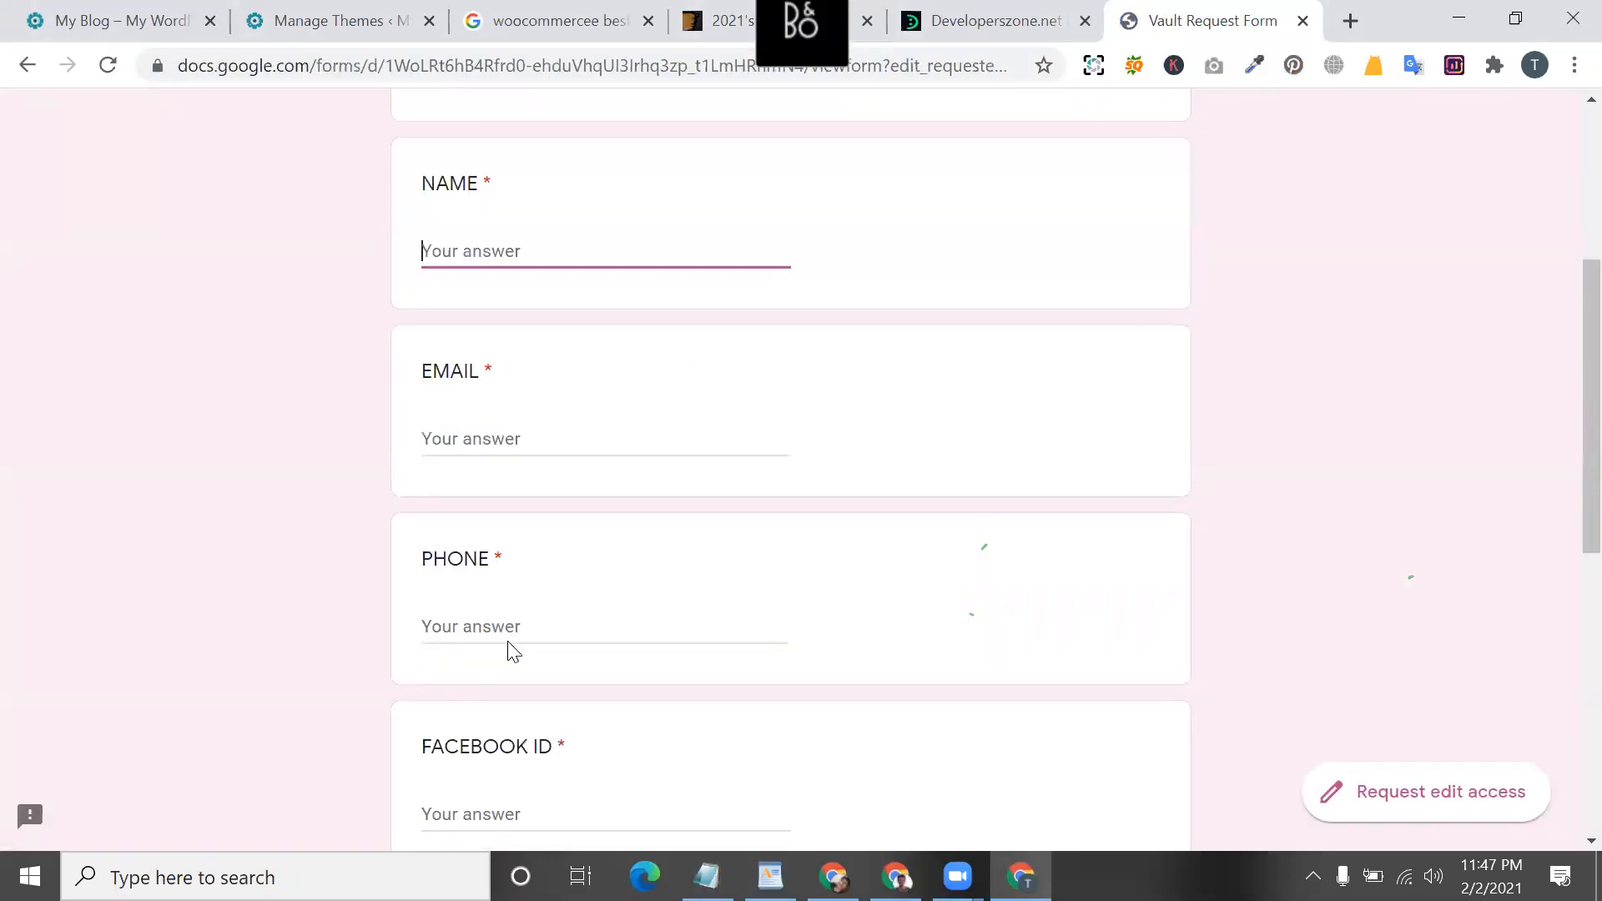
click(488, 431)
click(561, 658)
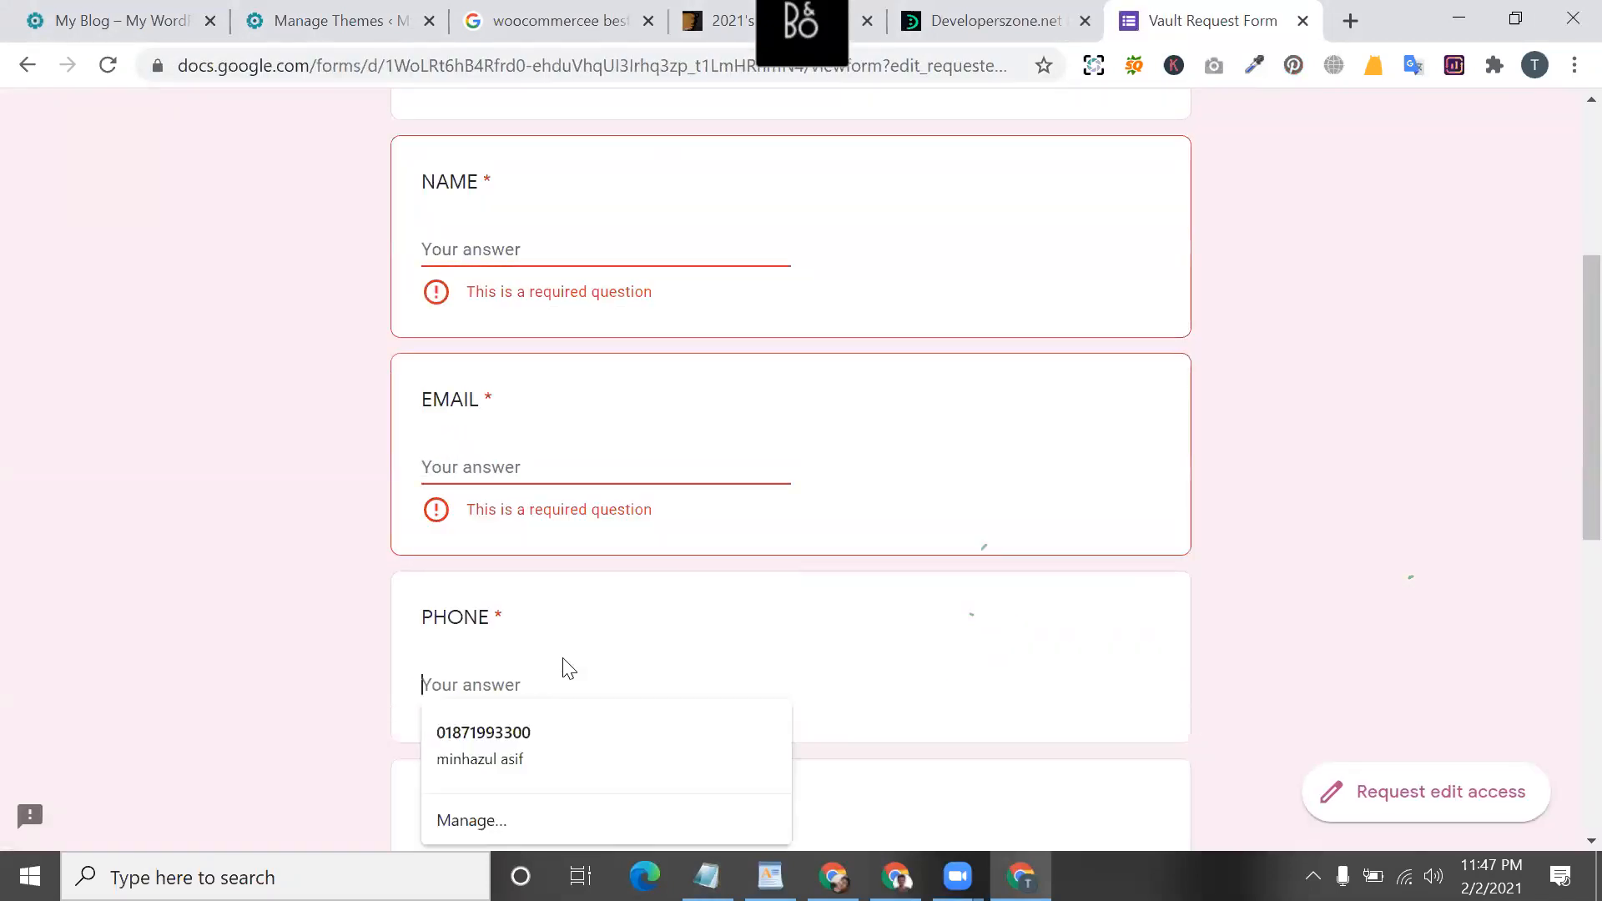
scroll(560, 651, down, 5)
click(529, 383)
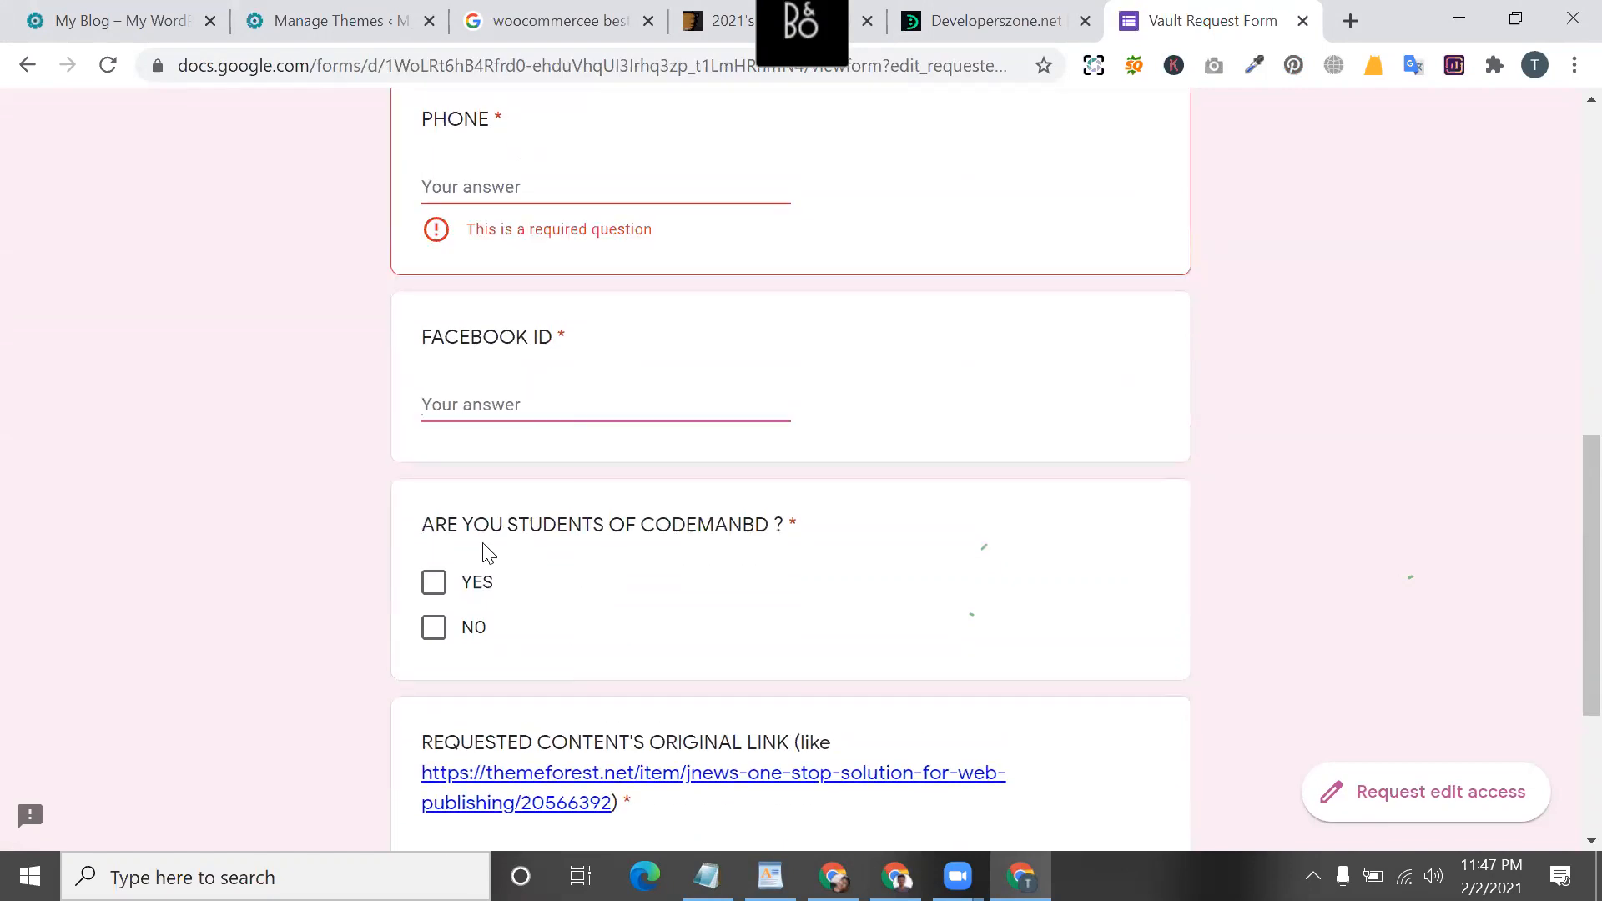
- Answer YES to the form's question about being a student of Codemanbd
scroll(488, 553, down, 1)
click(434, 344)
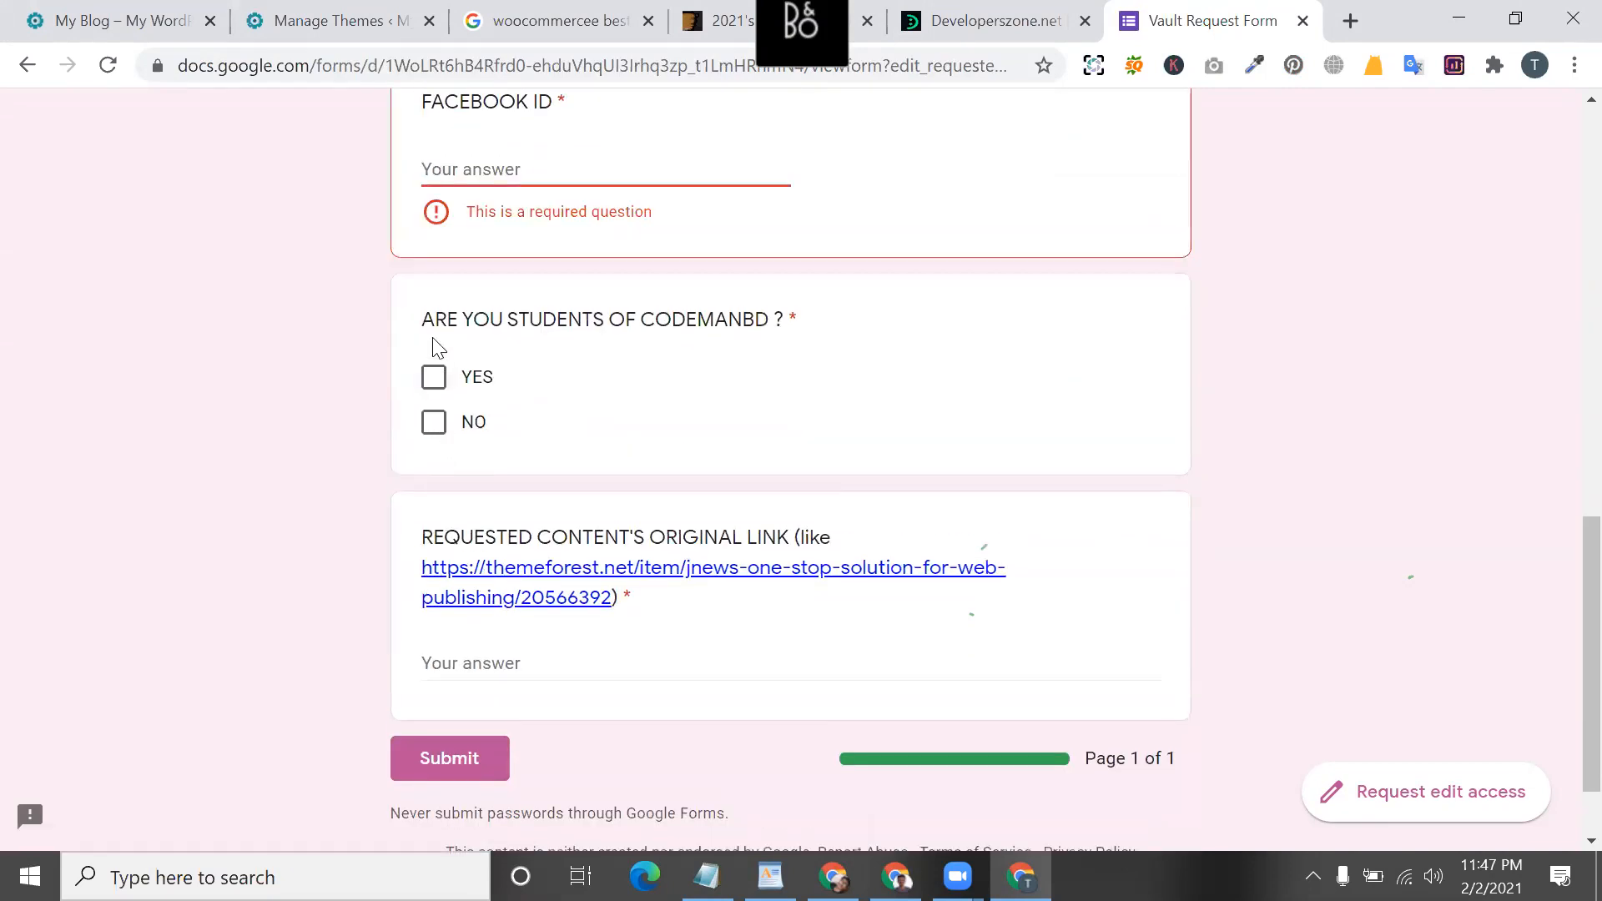
click(425, 394)
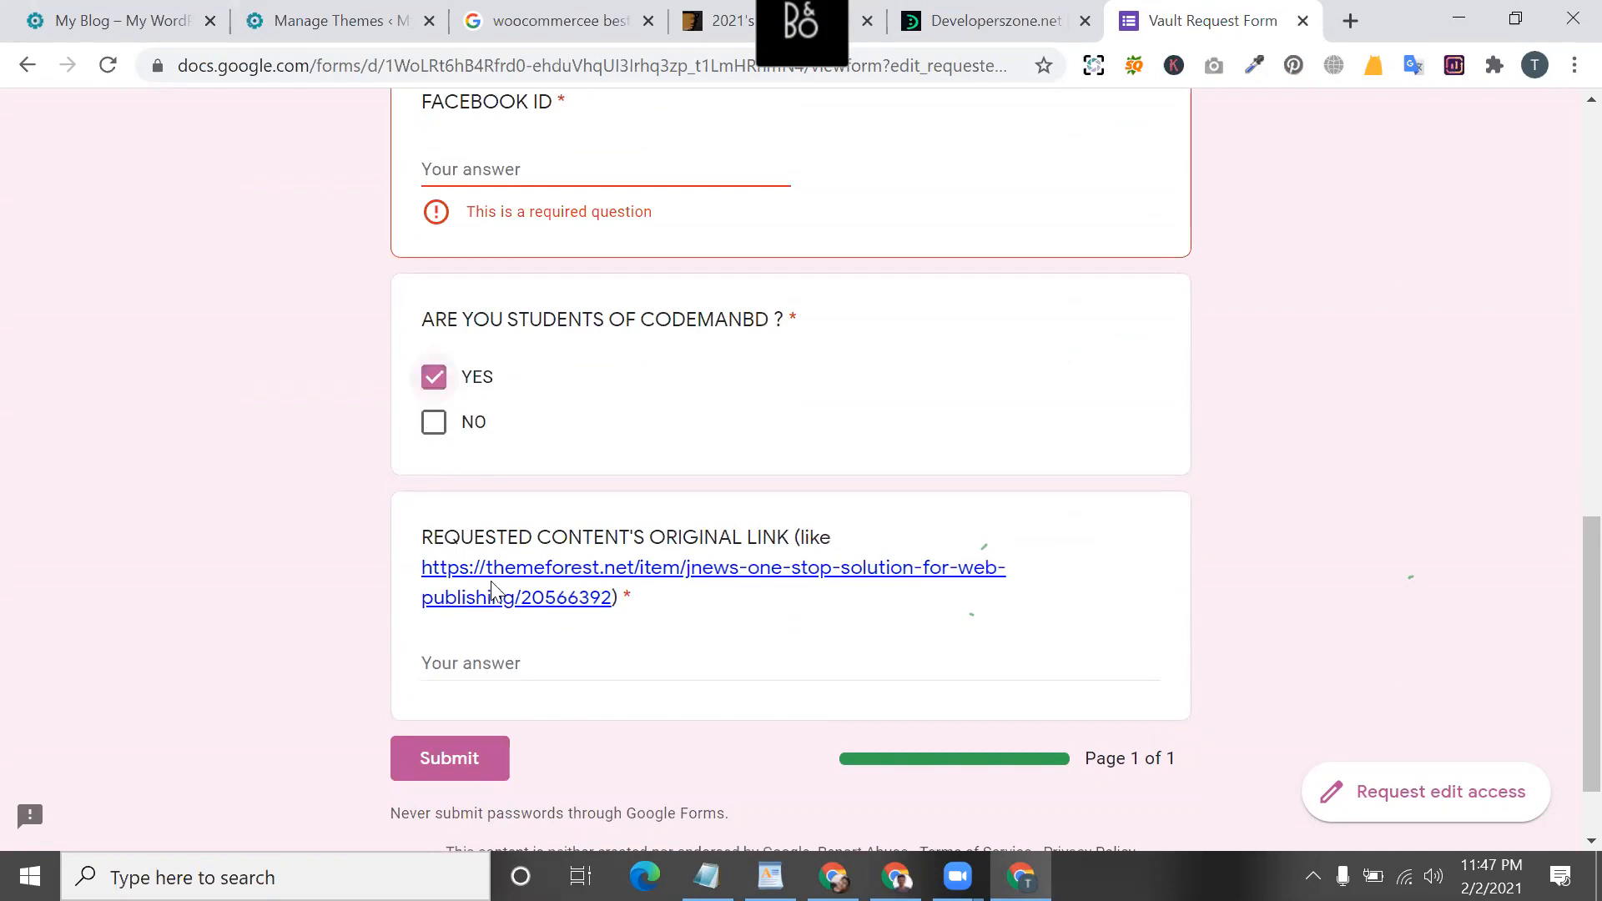
- Paste cutt.ly/cmbdvault as the requested content's original link, and clear that answer again
scroll(534, 593, down, 1)
click(670, 550)
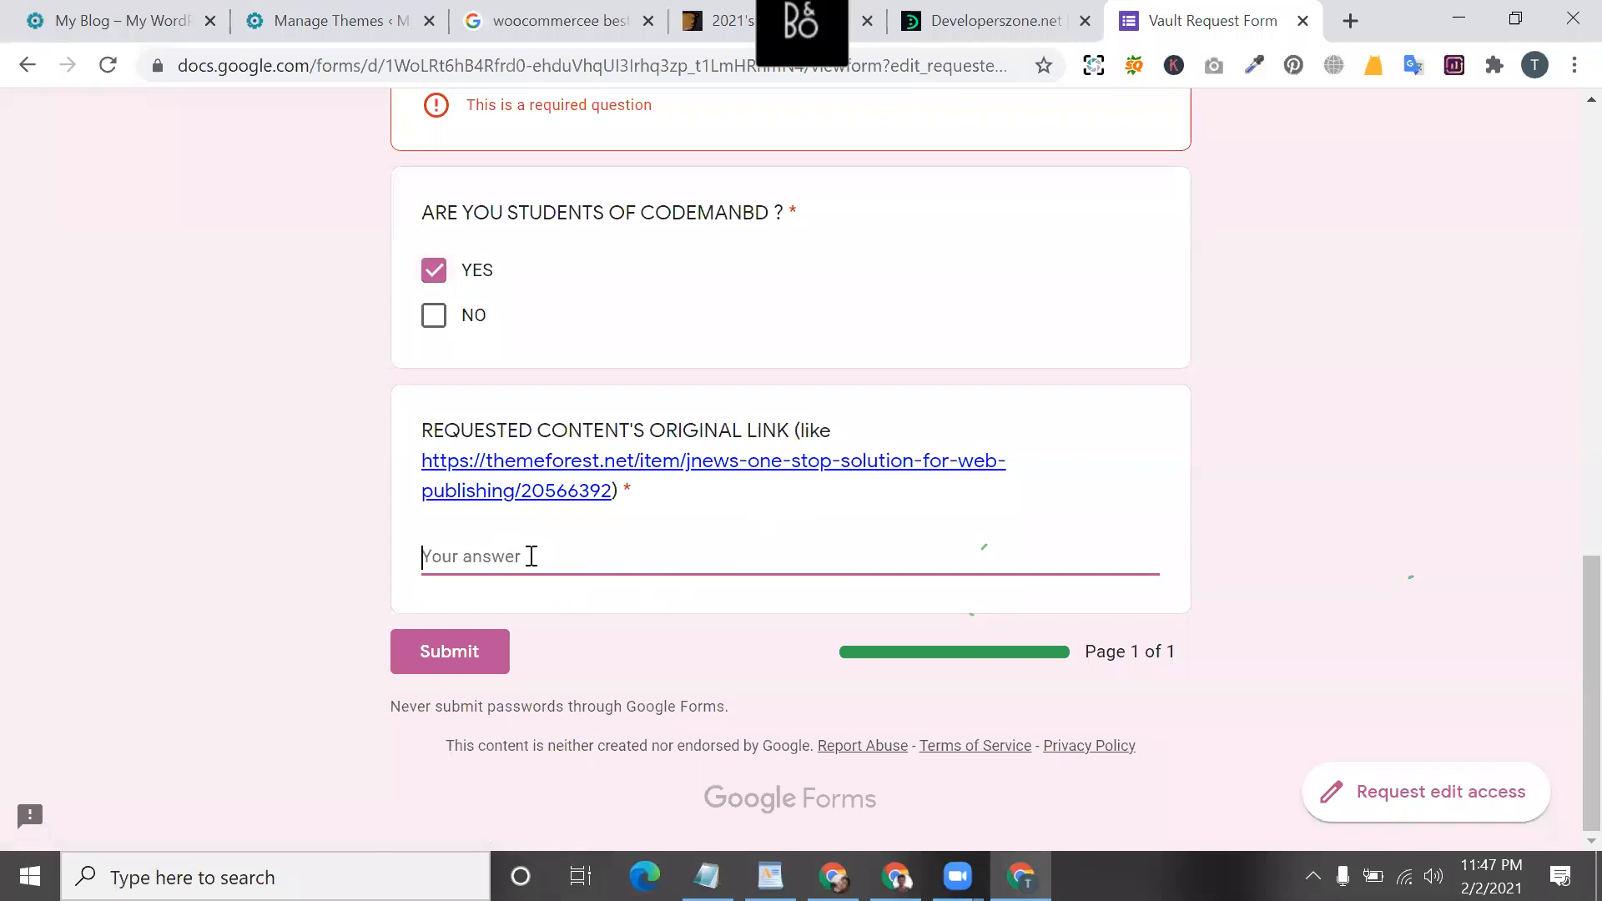
key(ctrl+v)
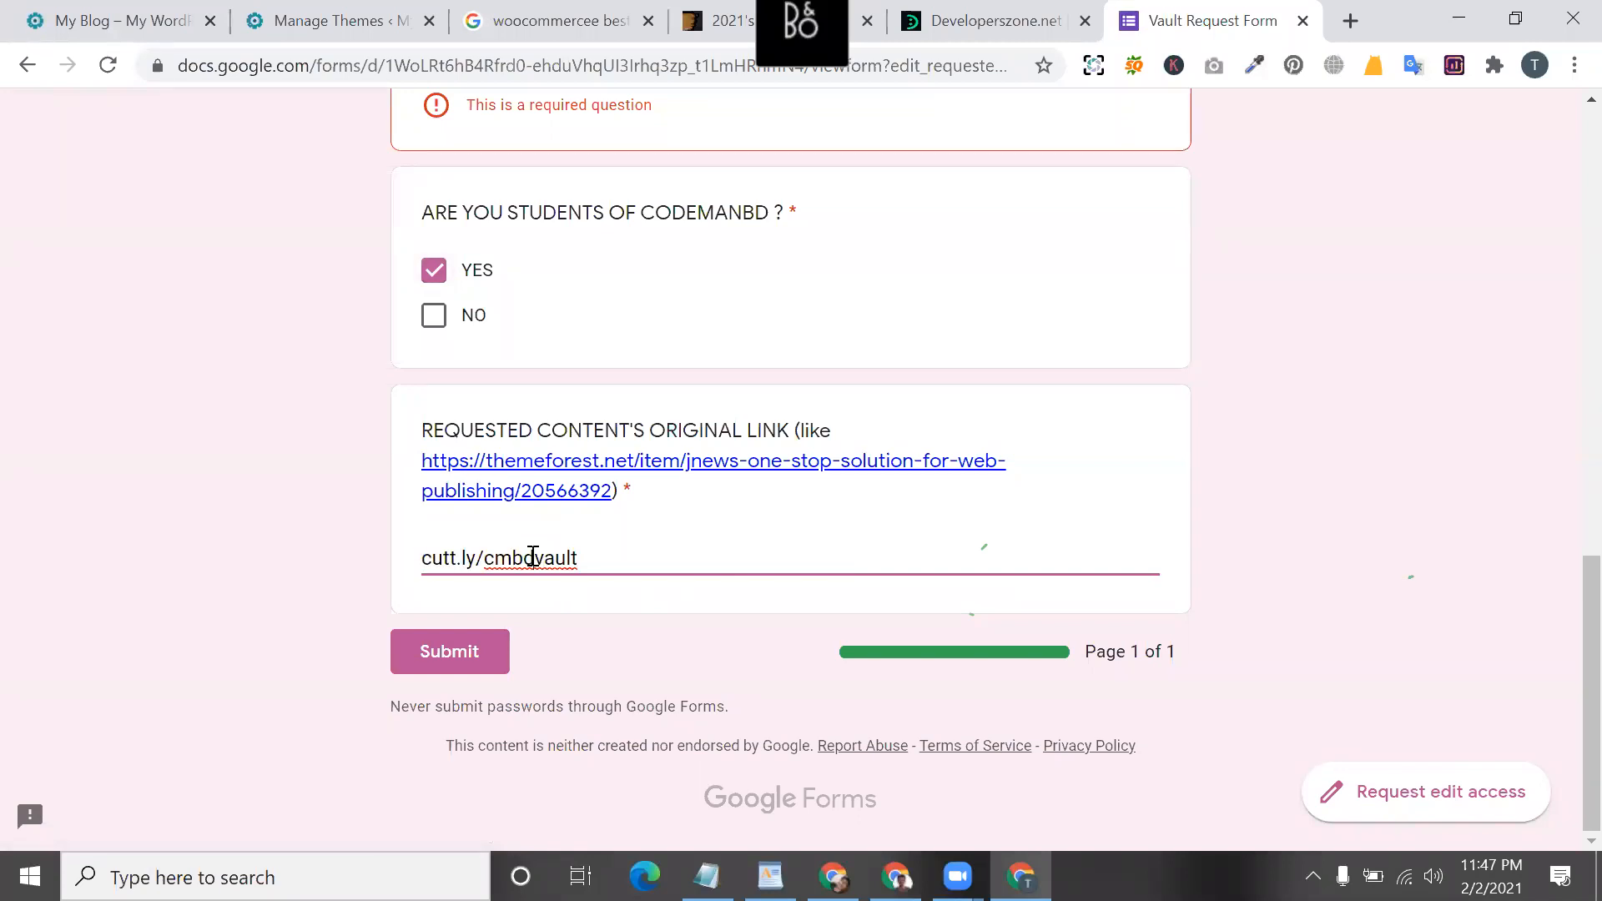
key(ctrl+a)
key(BackSpace)
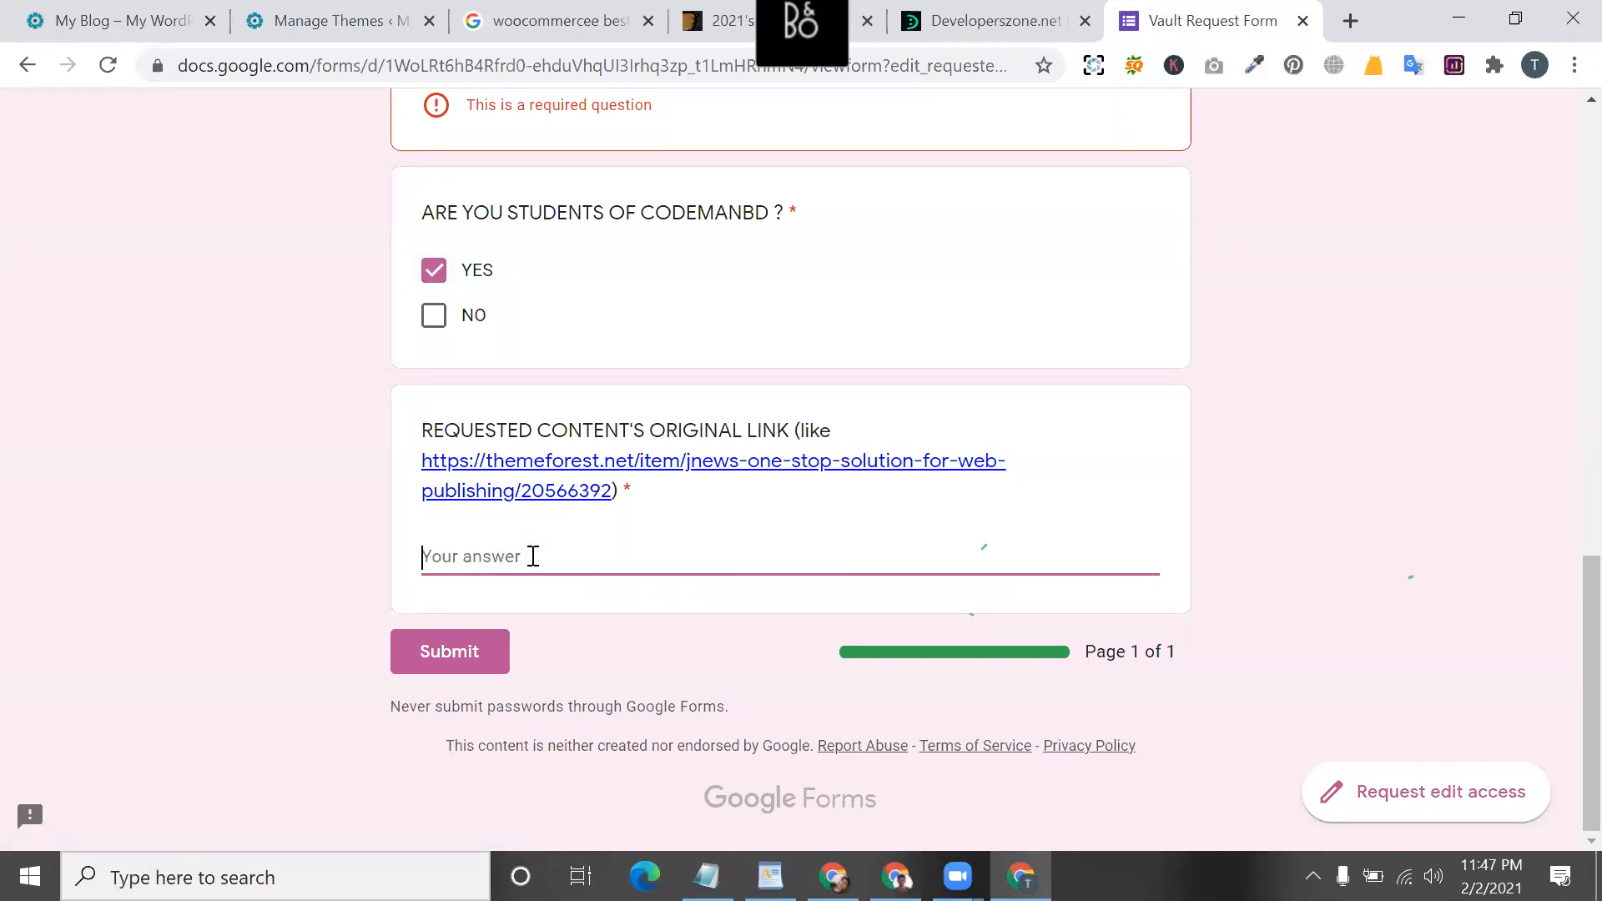
- Look back over the form's phone and email questions
scroll(575, 120, up, 4)
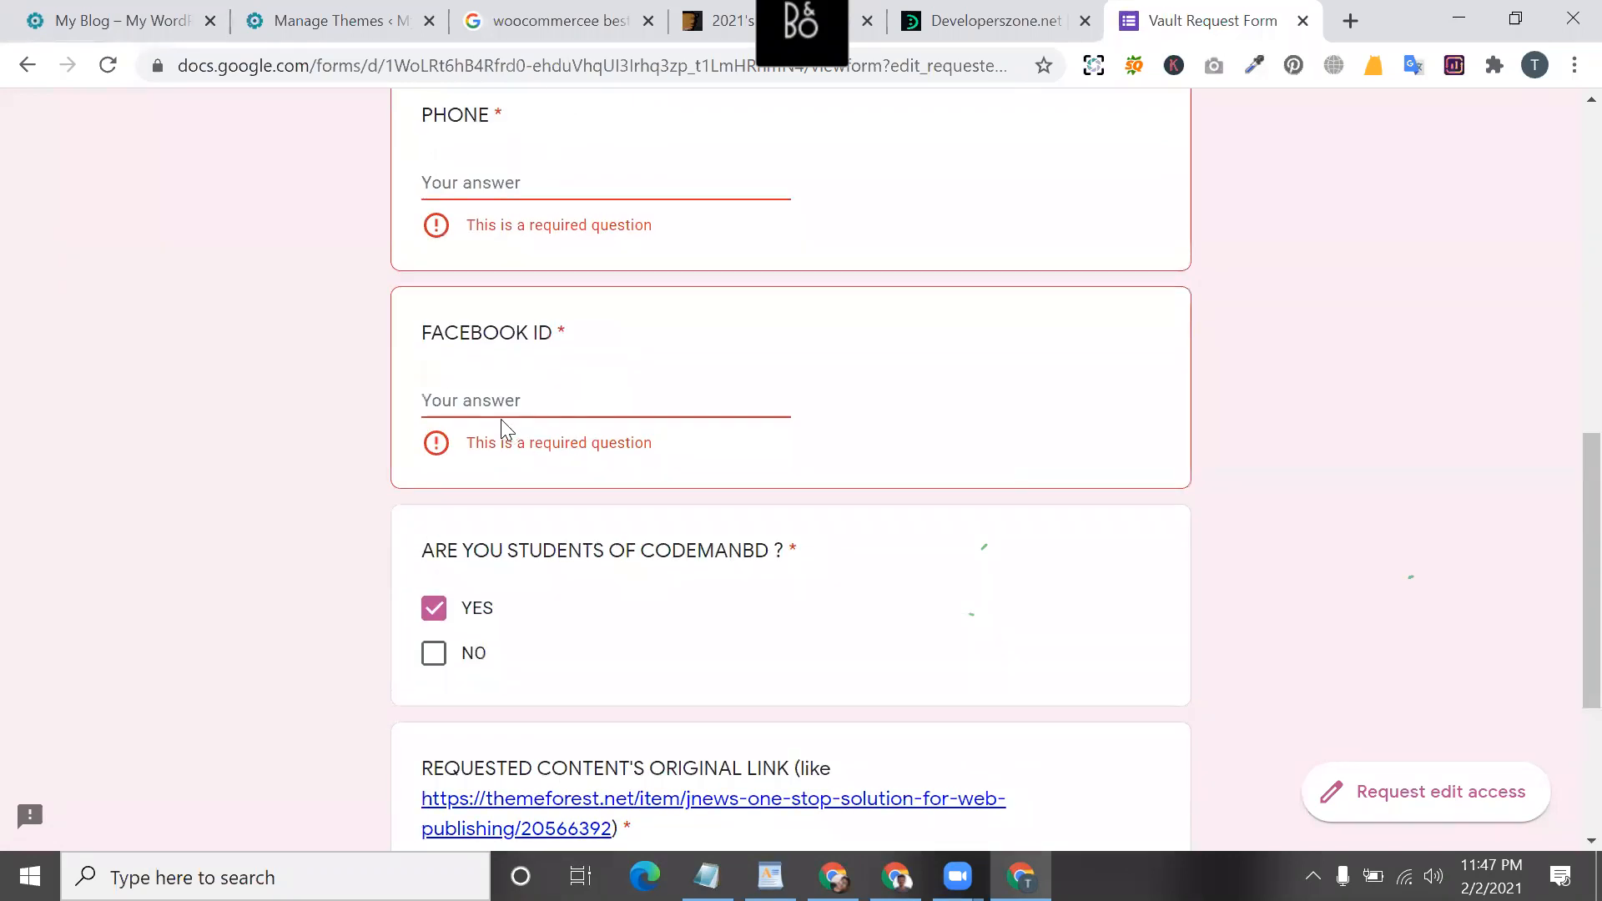
click(503, 182)
scroll(503, 182, up, 3)
click(487, 232)
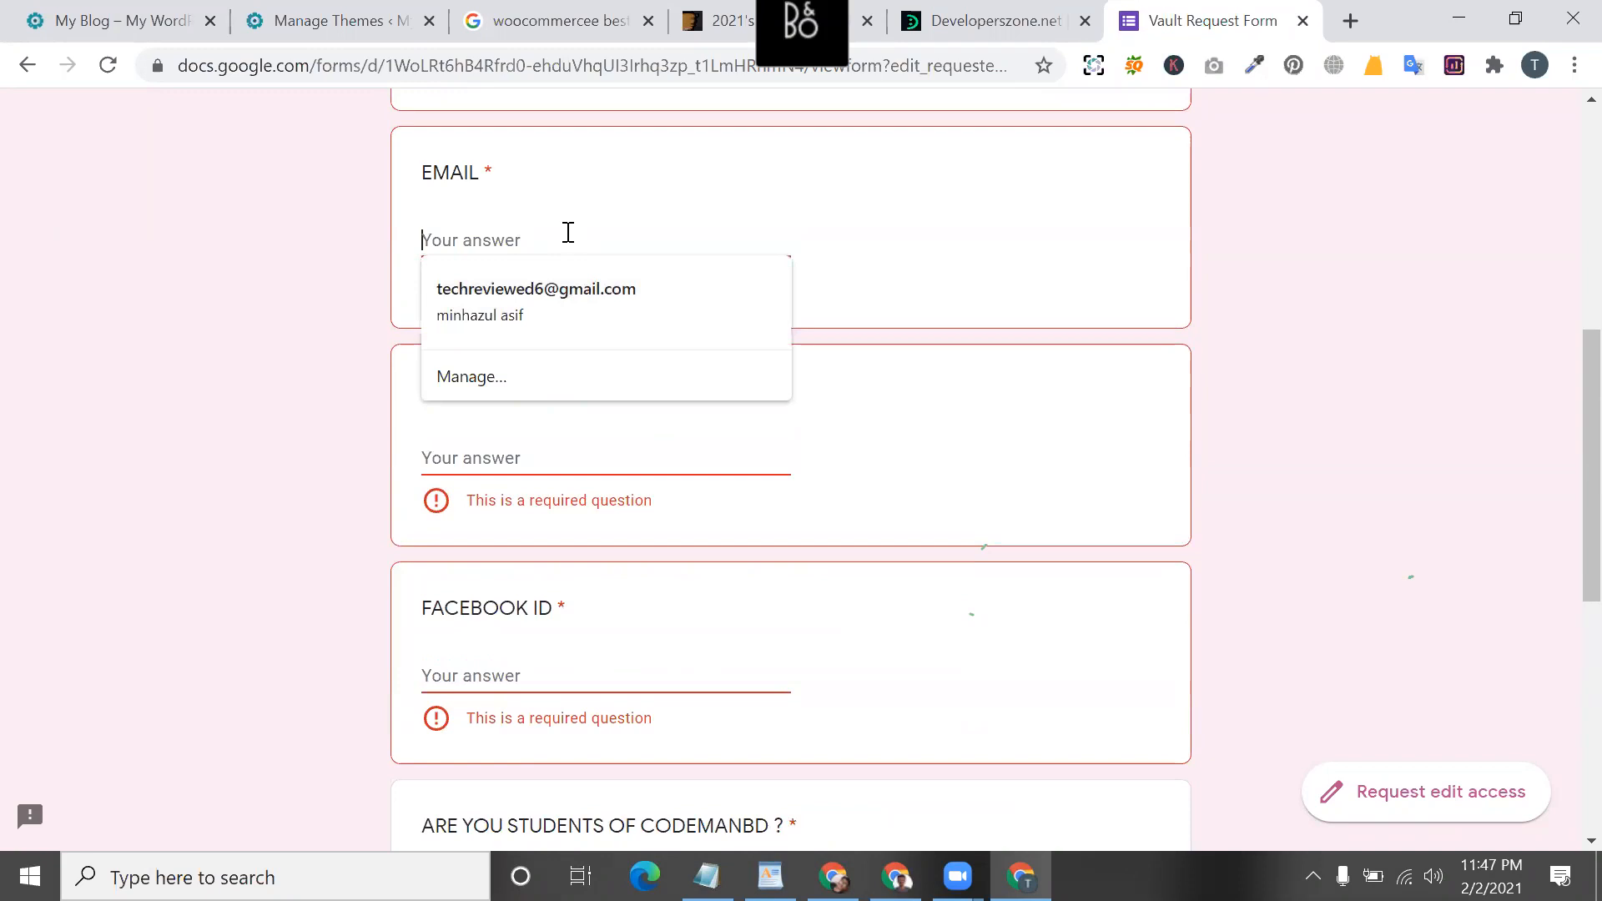
- Cancel closing the Vault Request Form and return to the developerszone.net tab
click(1303, 21)
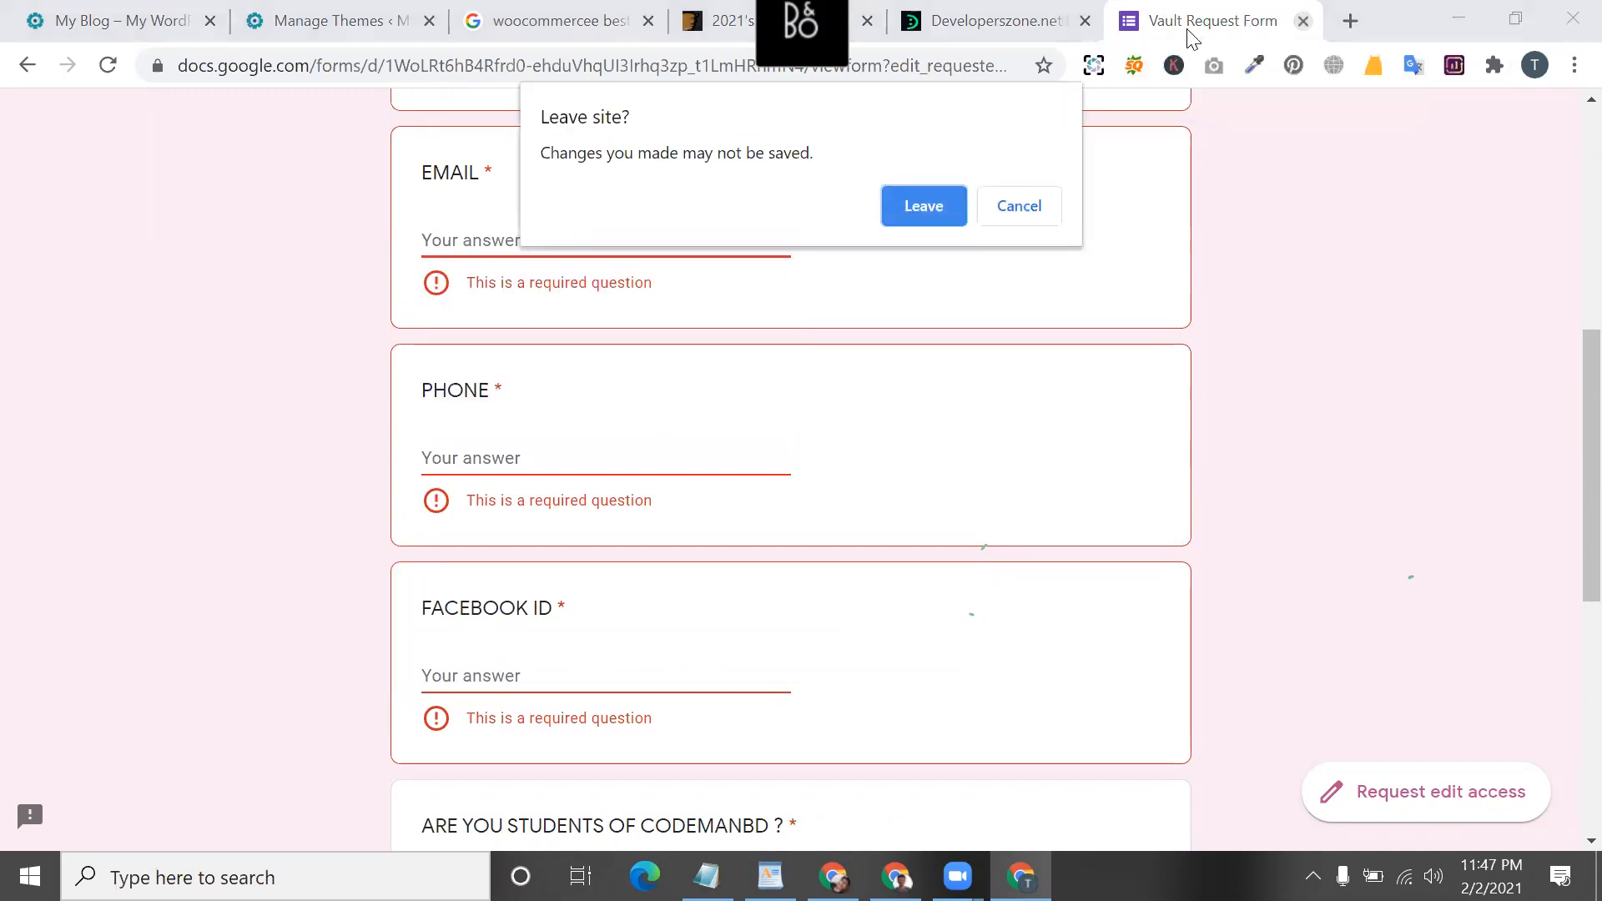
click(1020, 209)
click(1015, 15)
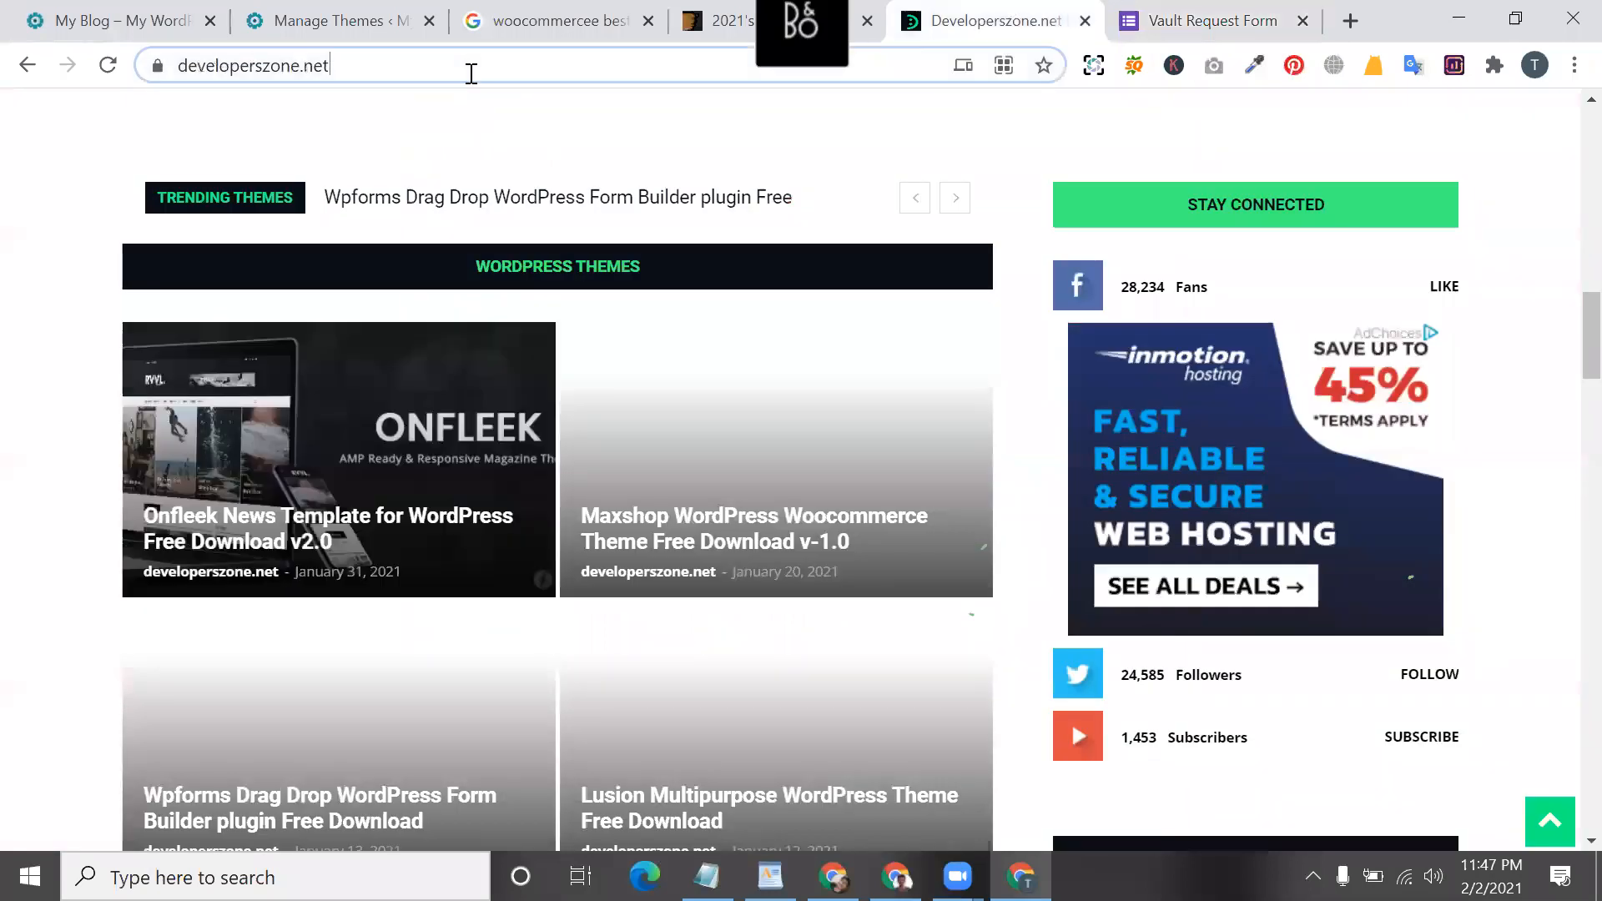
- Copy the developerszone.net address and paste it on a new line below the theme and plugin notes in Notepad
click(471, 73)
click(706, 876)
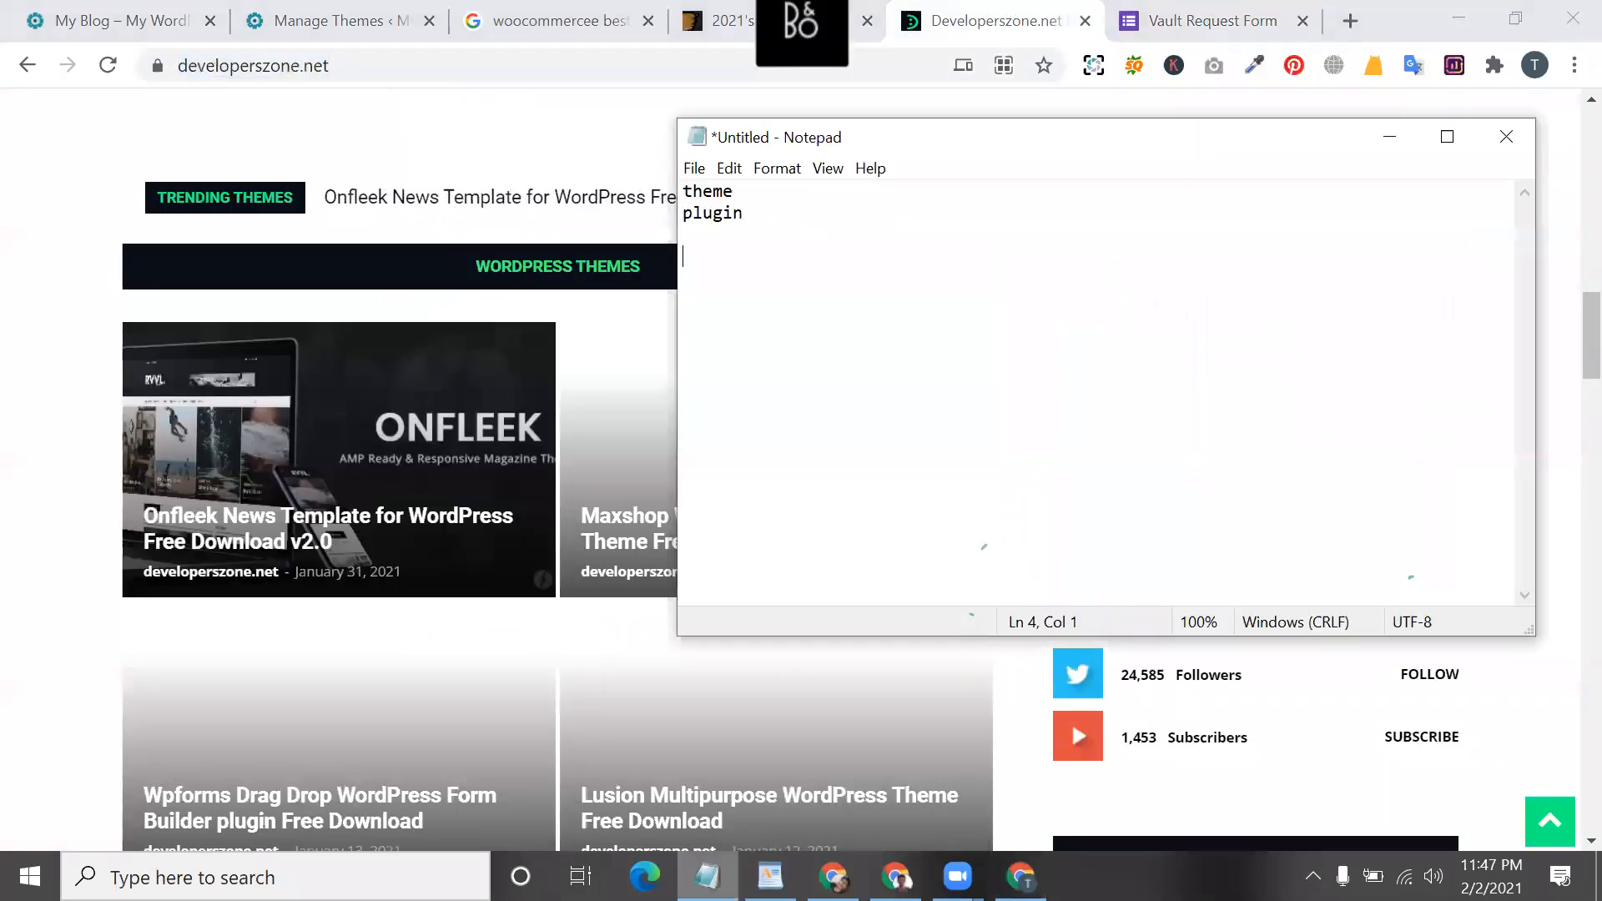
key(Return)
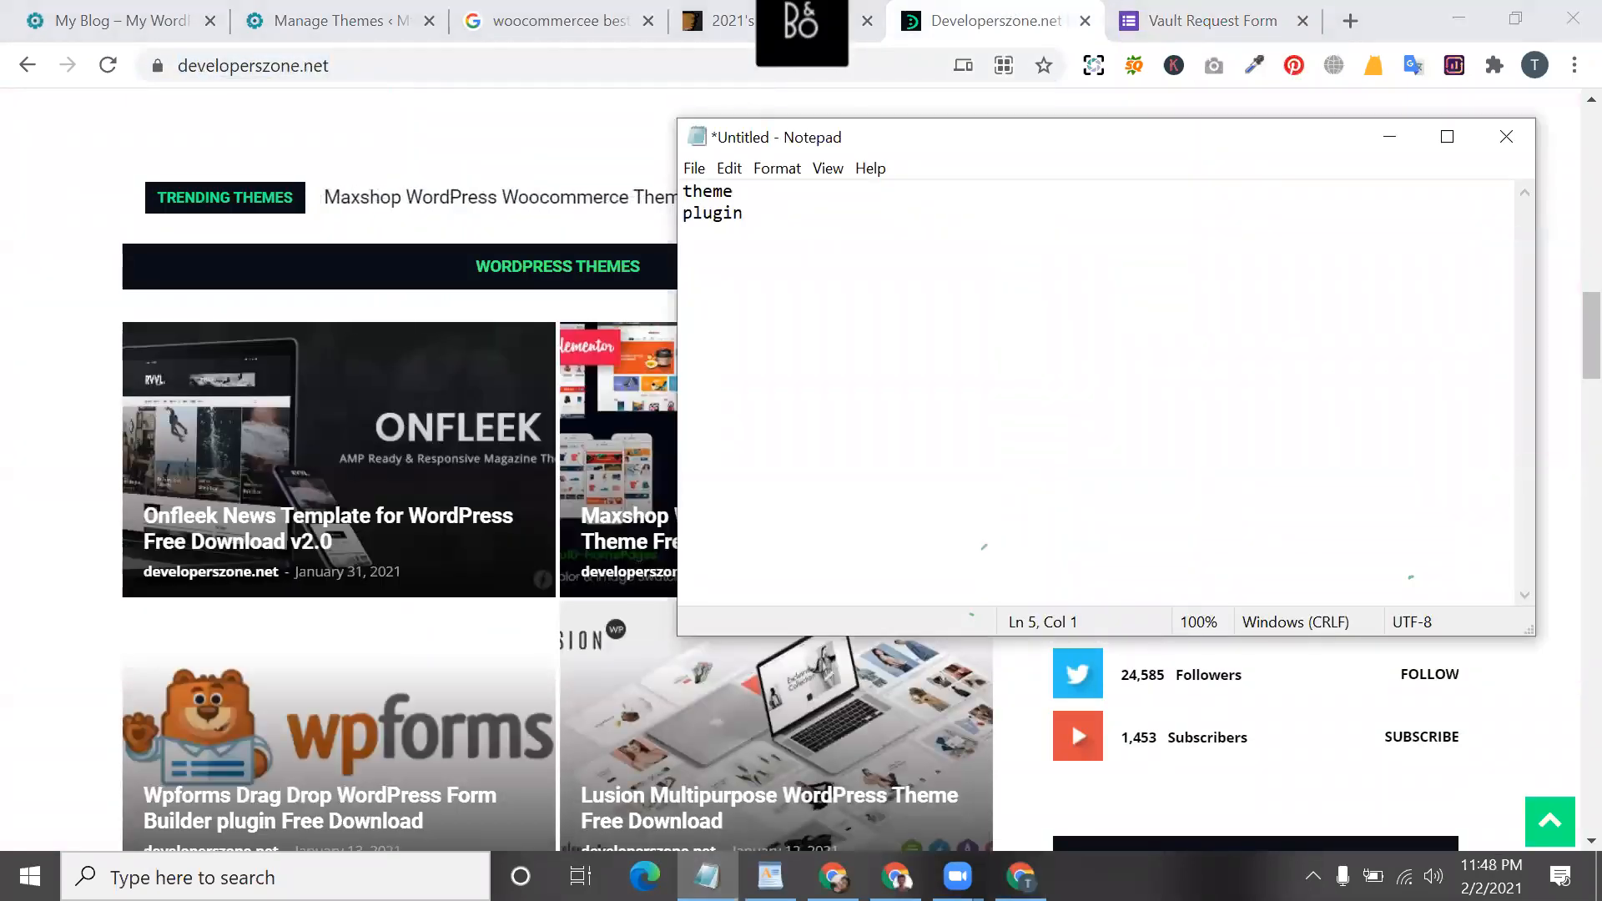
key(ctrl+v)
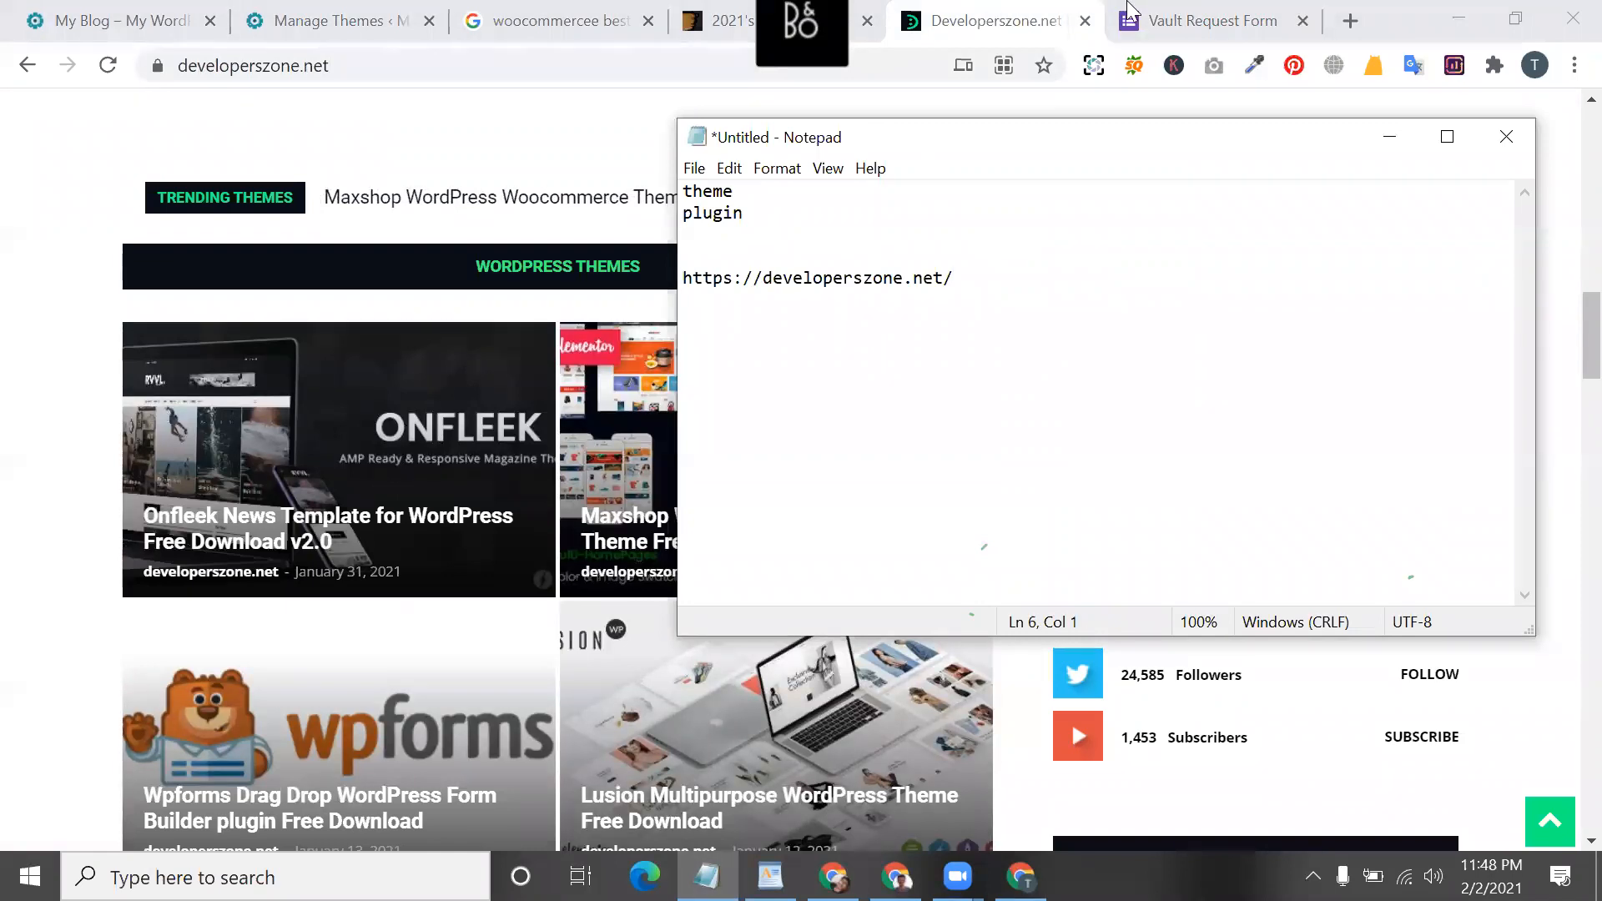
- Add the Vault Request Form's short link, cutt.ly/cmbdvault, below the developerszone.net address in Notepad
click(1206, 20)
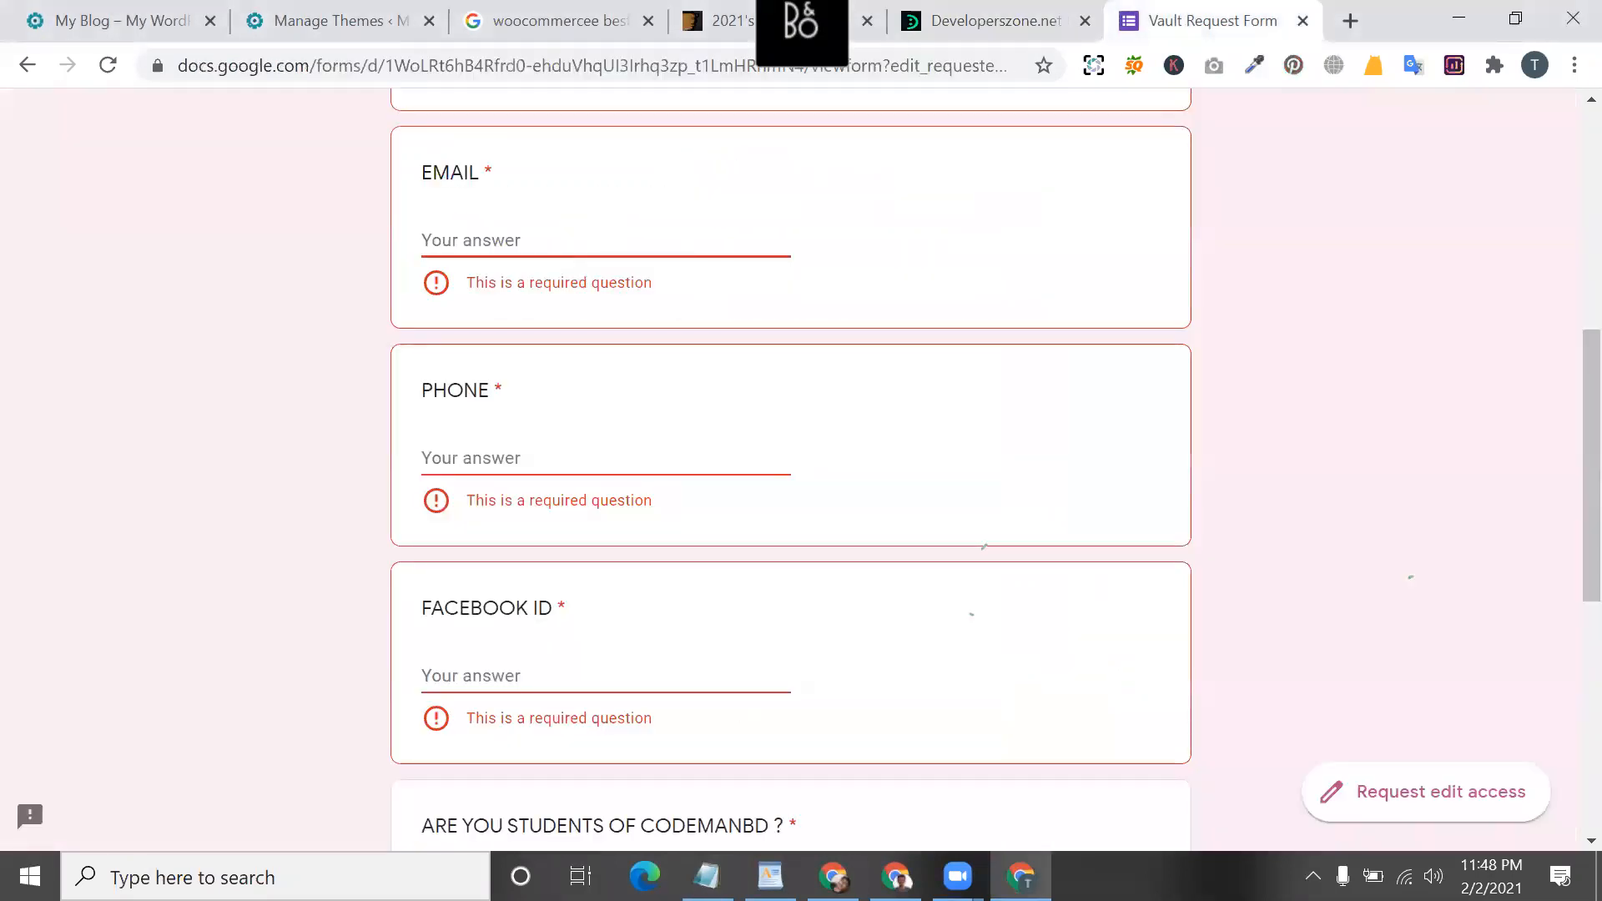
click(706, 876)
text(cutt)
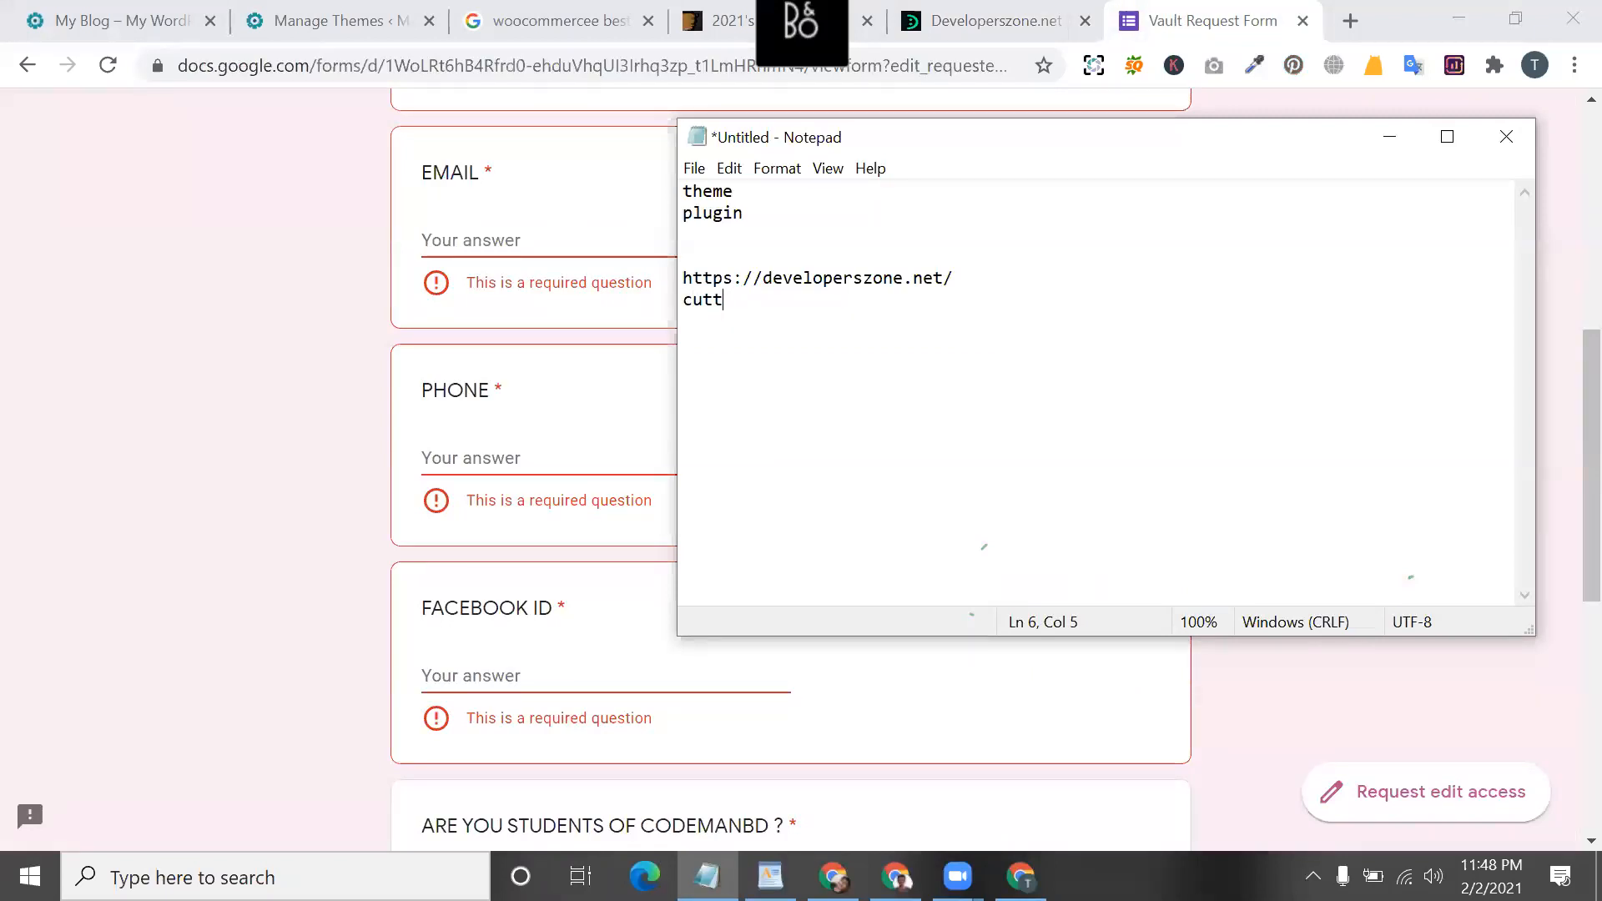
text(llycm)
key(BackSpace)
key(BackSpace)
text(/cmbdvaul)
- Return to the browser and close the developerszone.net and Vault Request Form pages
click(357, 368)
click(1086, 21)
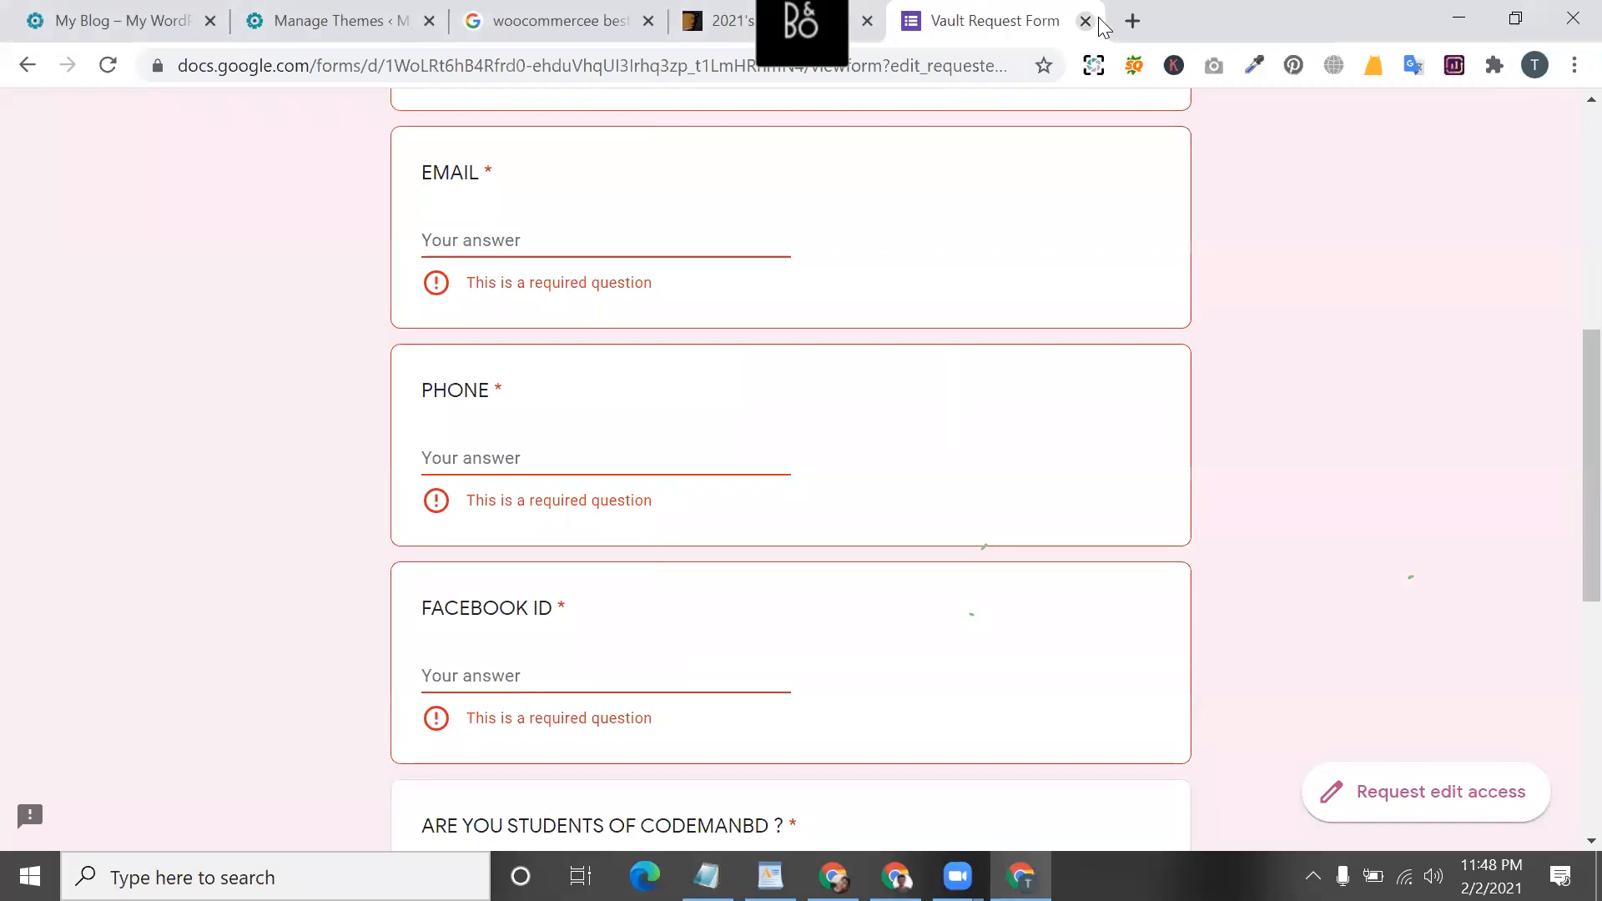
click(1086, 21)
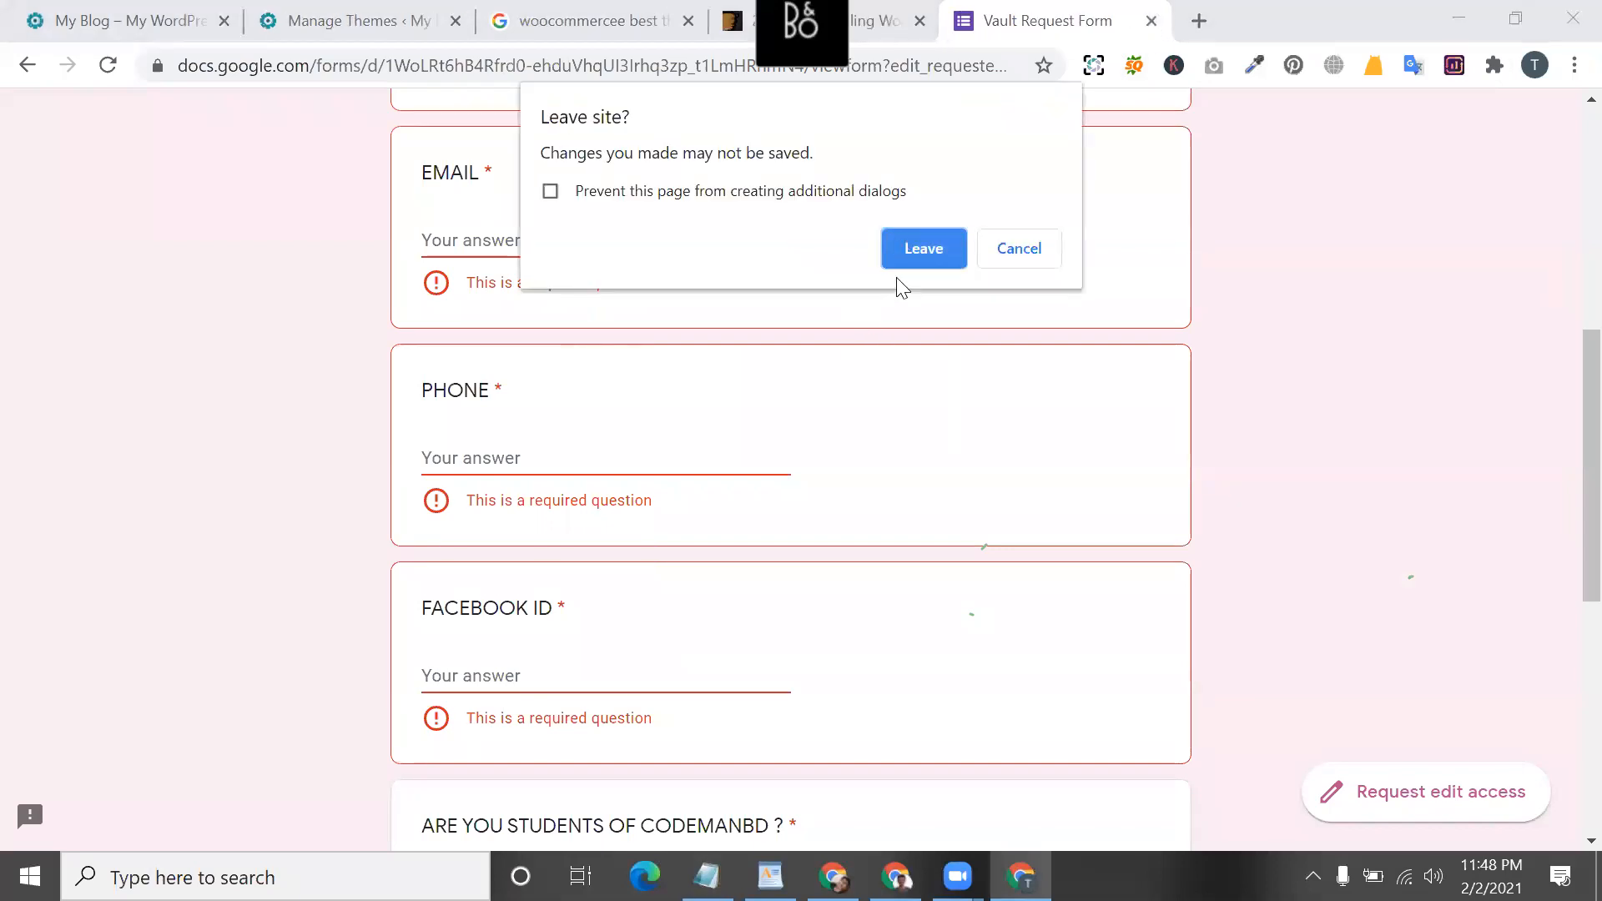
- Leave the vault request form without saving and return to the WordPress theme management page
click(910, 257)
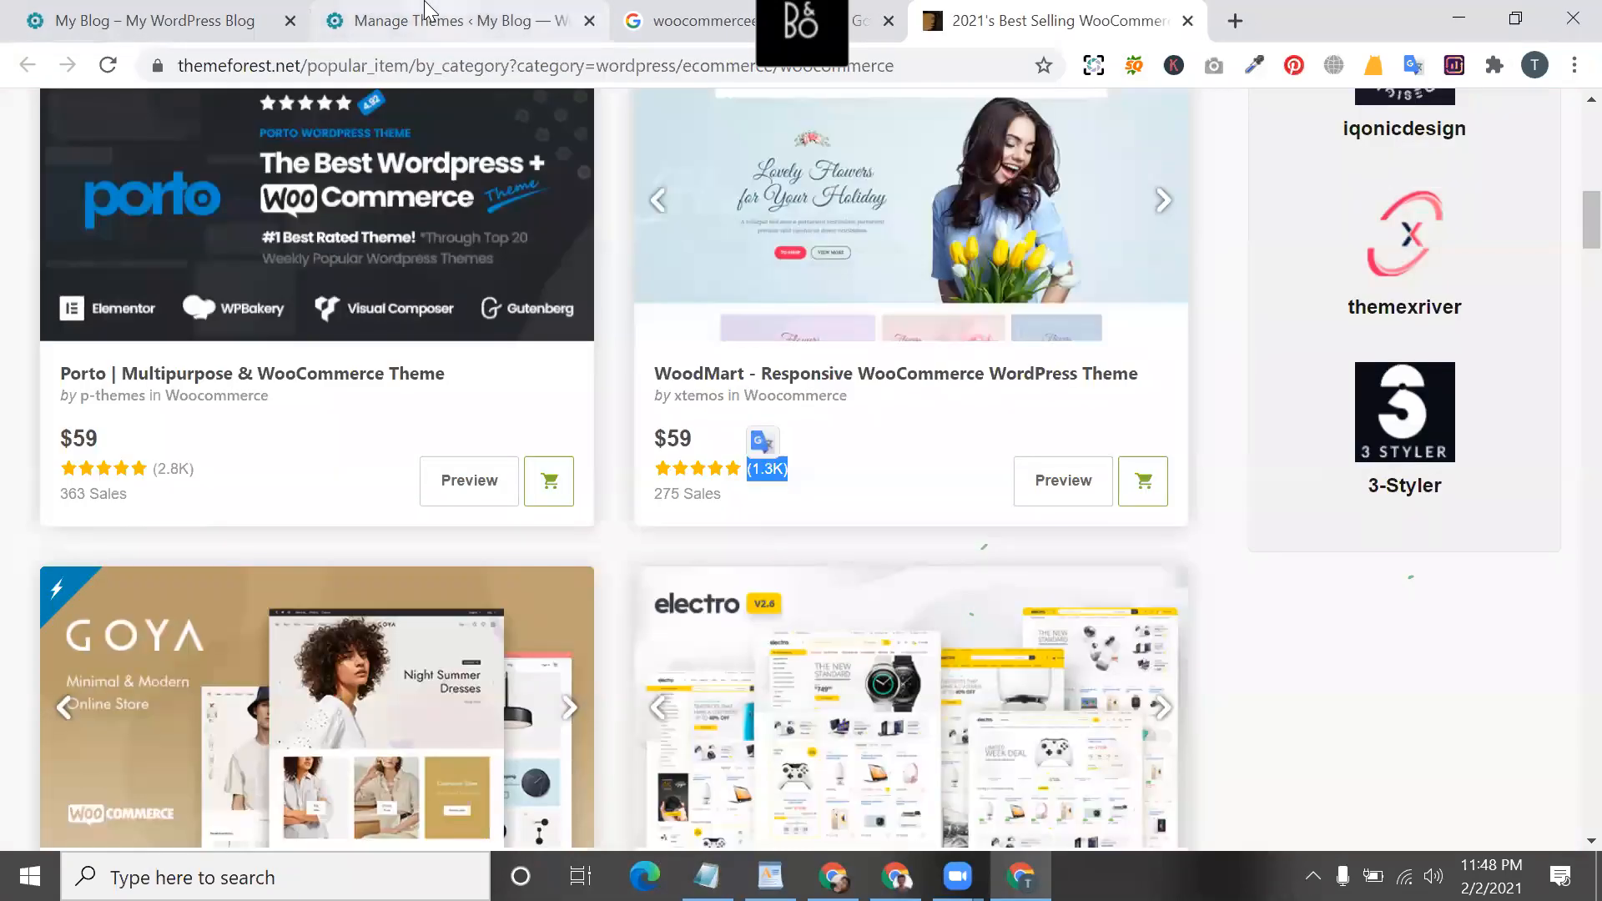
click(538, 20)
scroll(536, 551, down, 5)
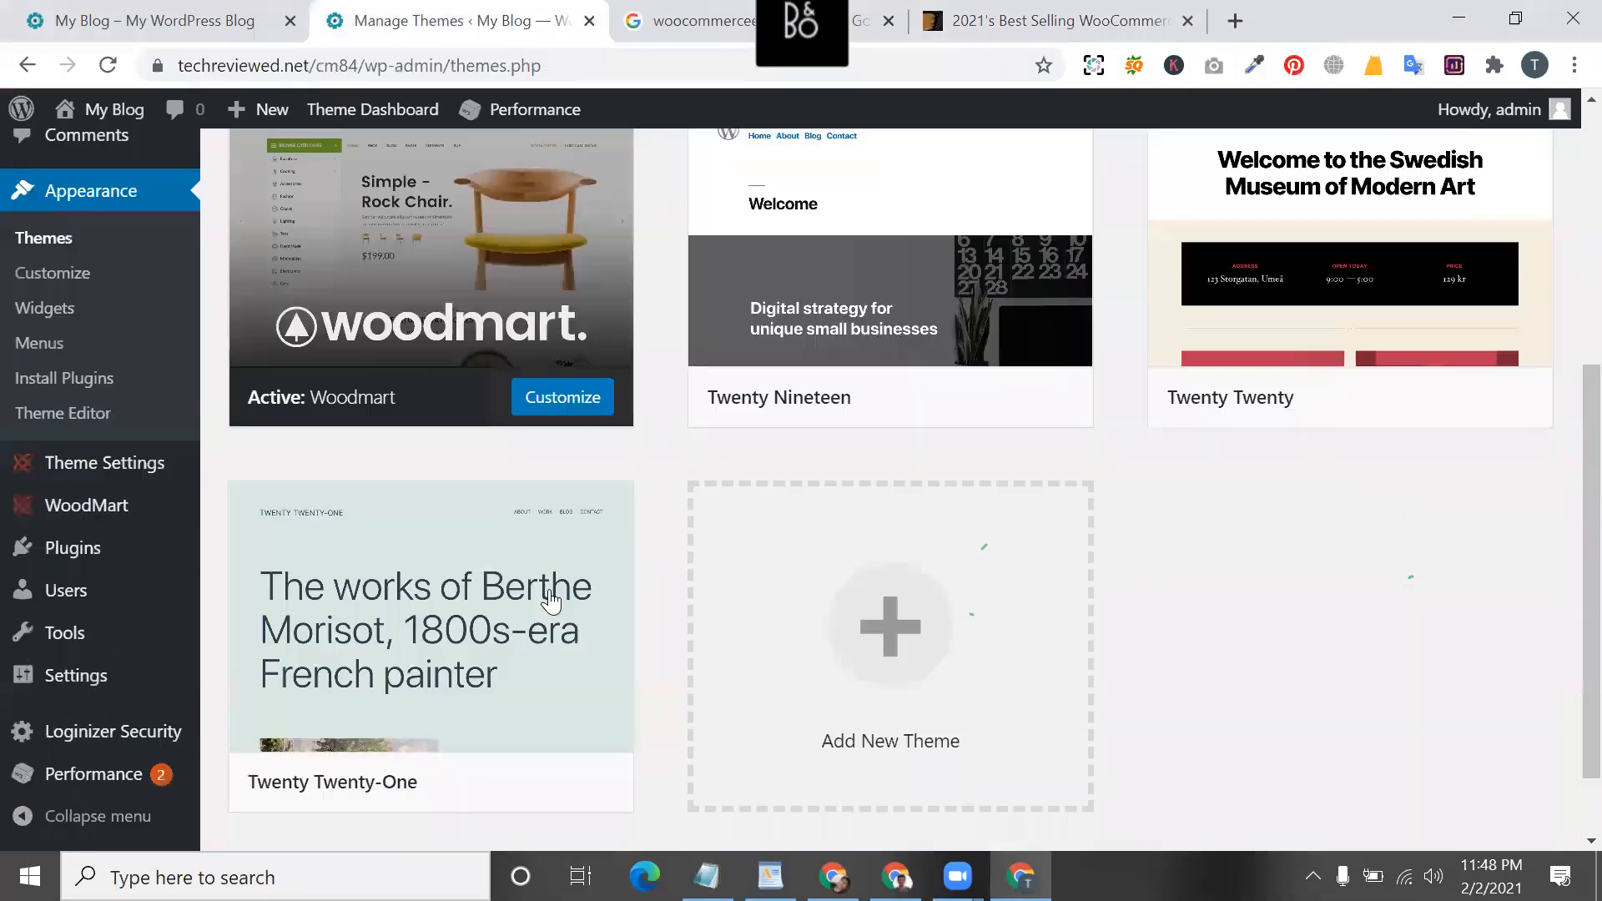
scroll(205, 337, up, 3)
scroll(205, 337, up, 2)
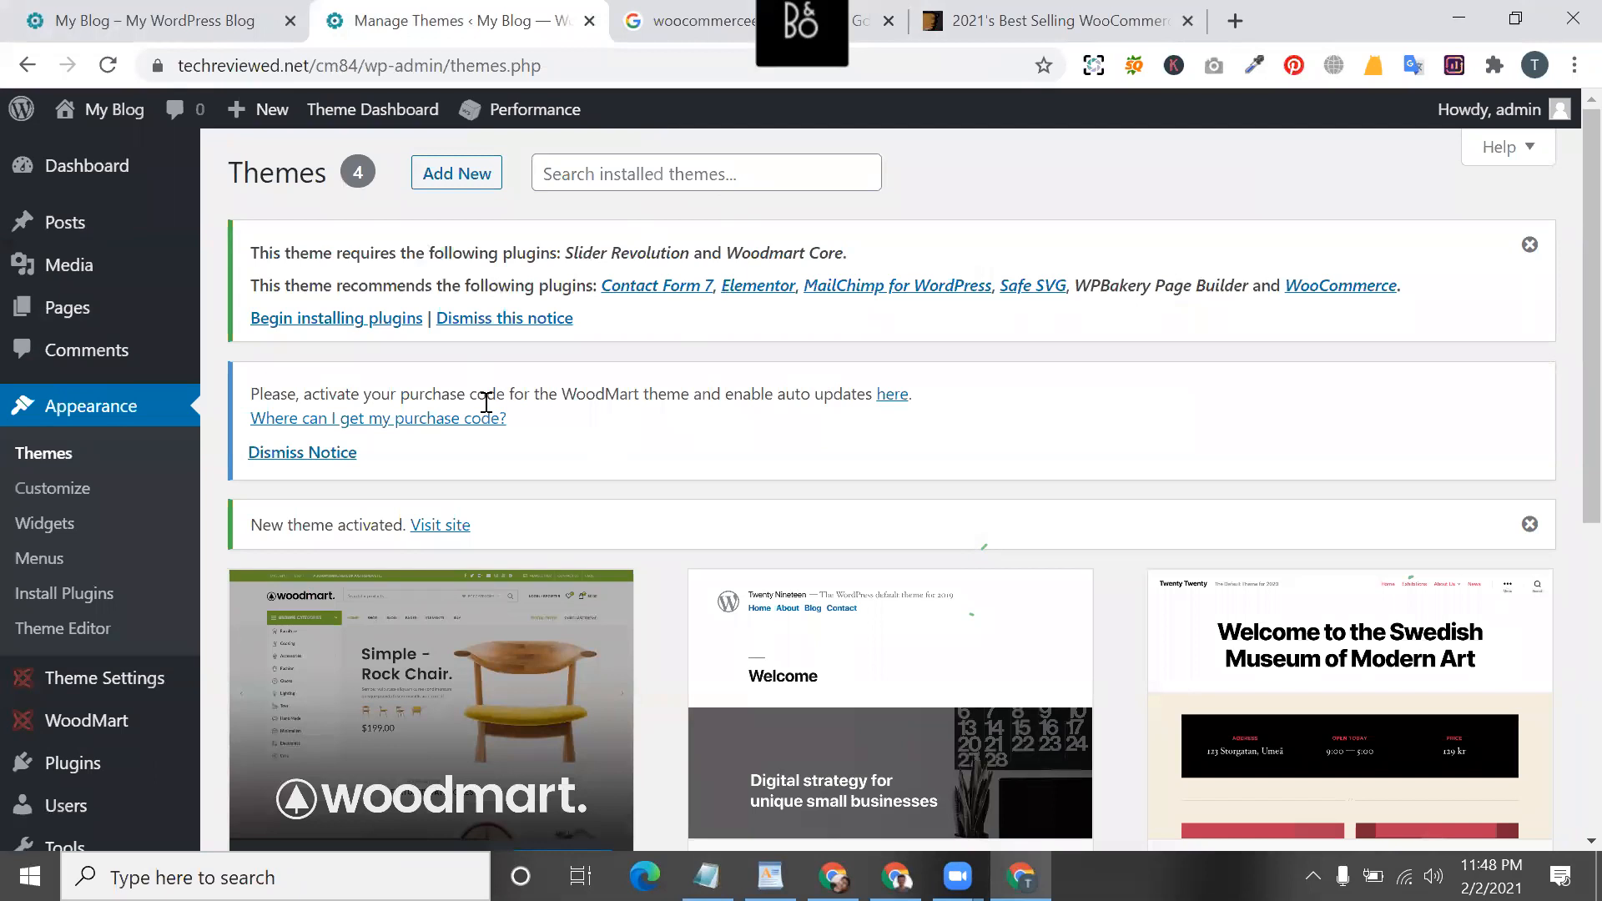
- Open the page for adding new plugins and search it for "woocommerce"
scroll(119, 716, down, 5)
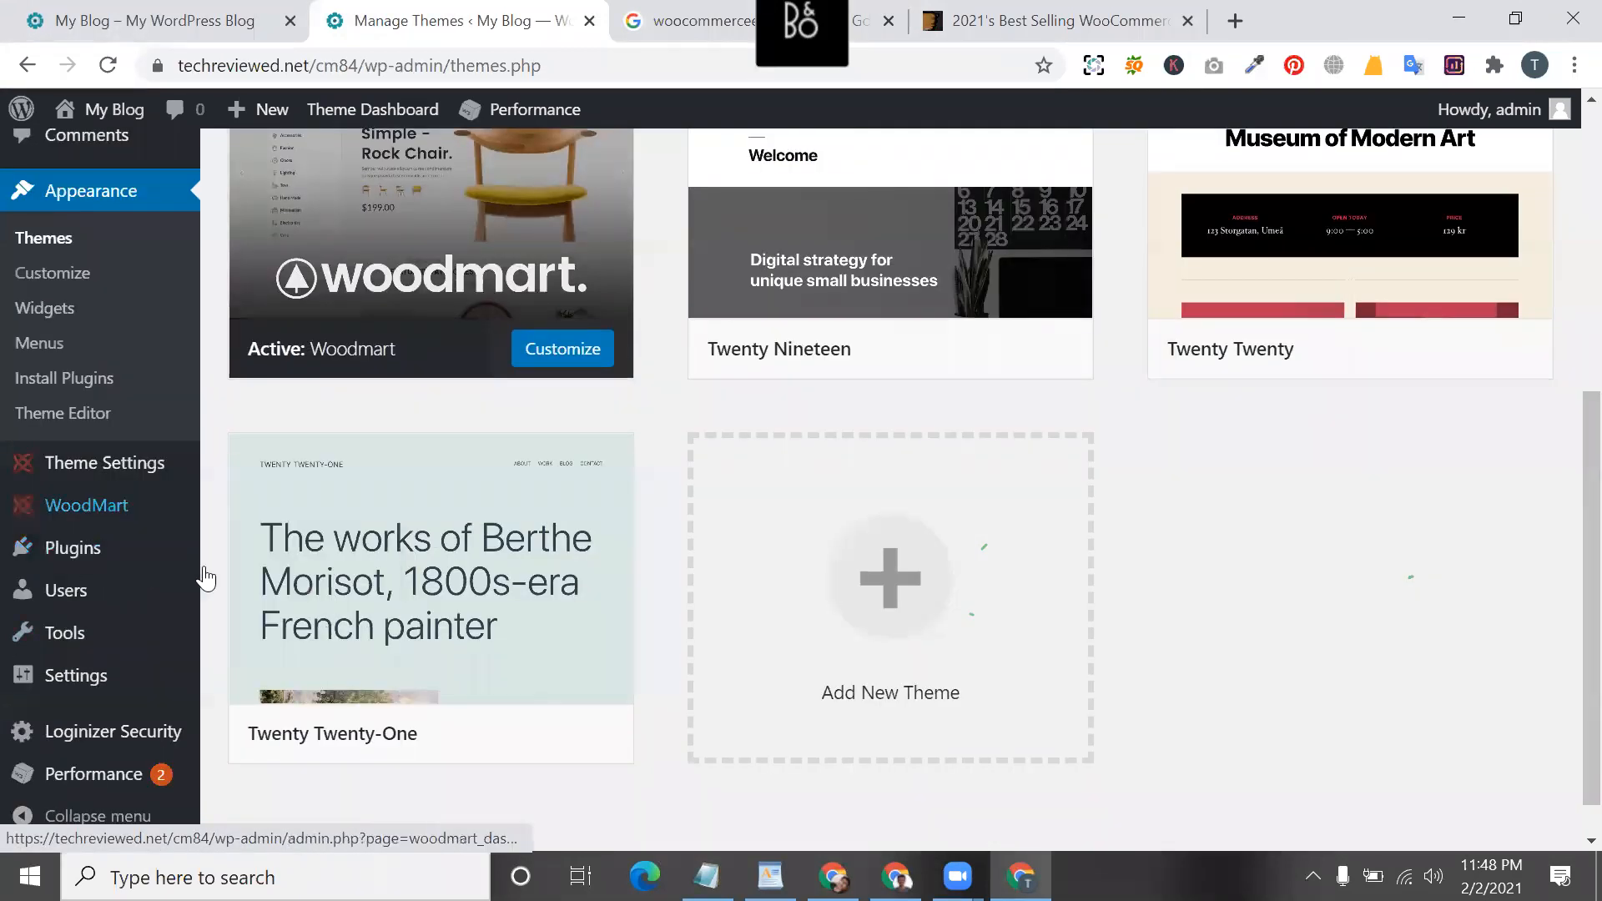
scroll(92, 627, down, 1)
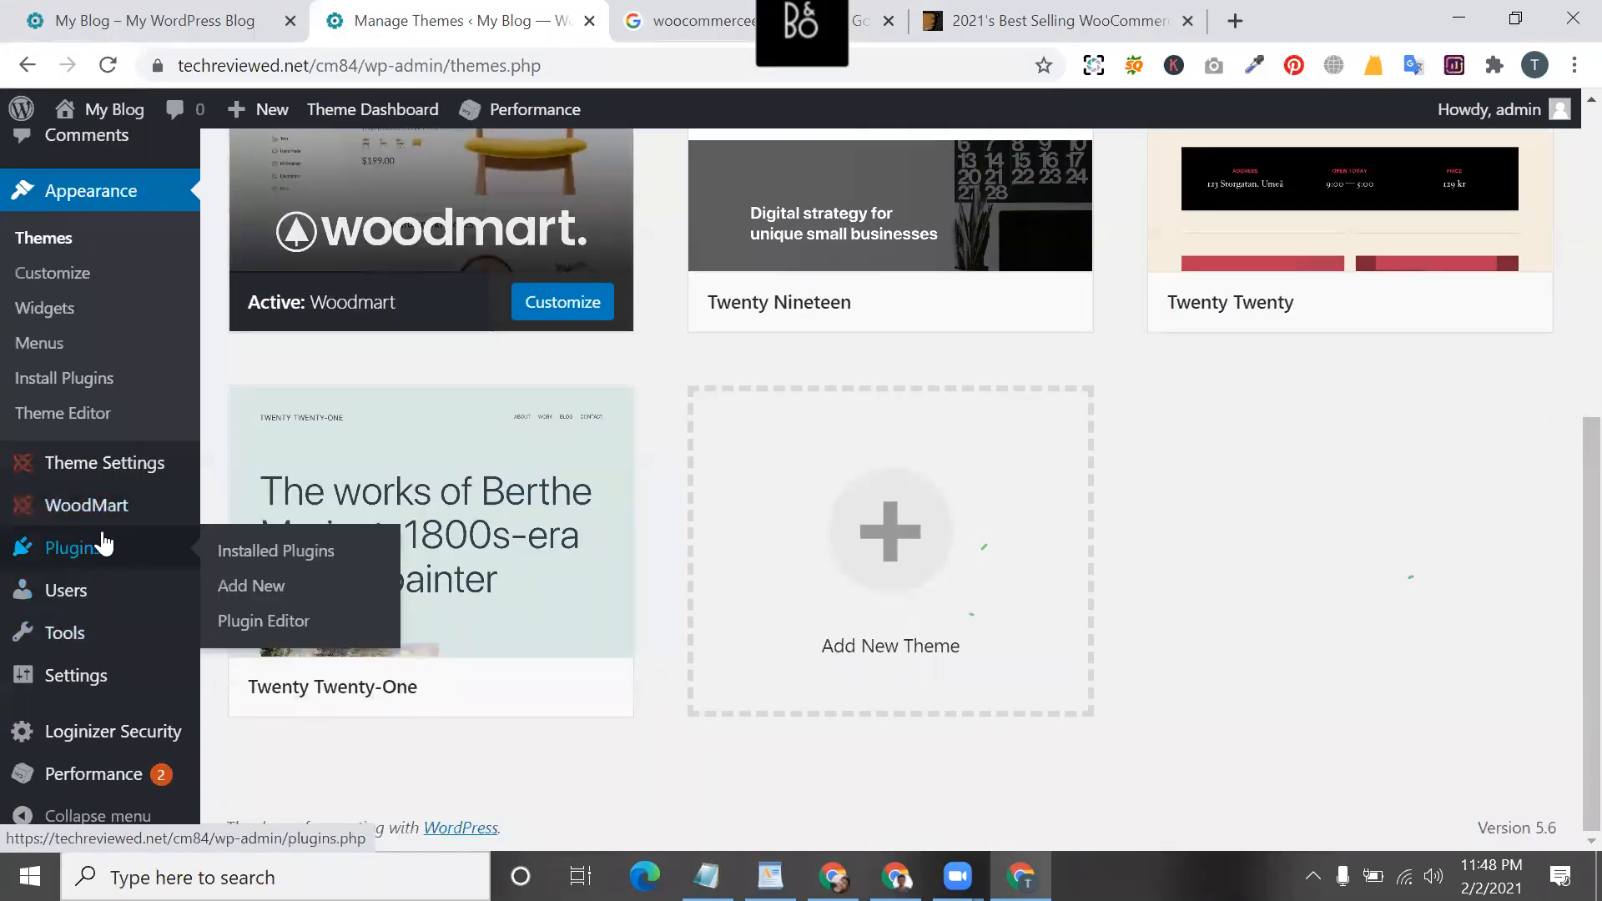
scroll(109, 543, up, 6)
scroll(119, 365, down, 6)
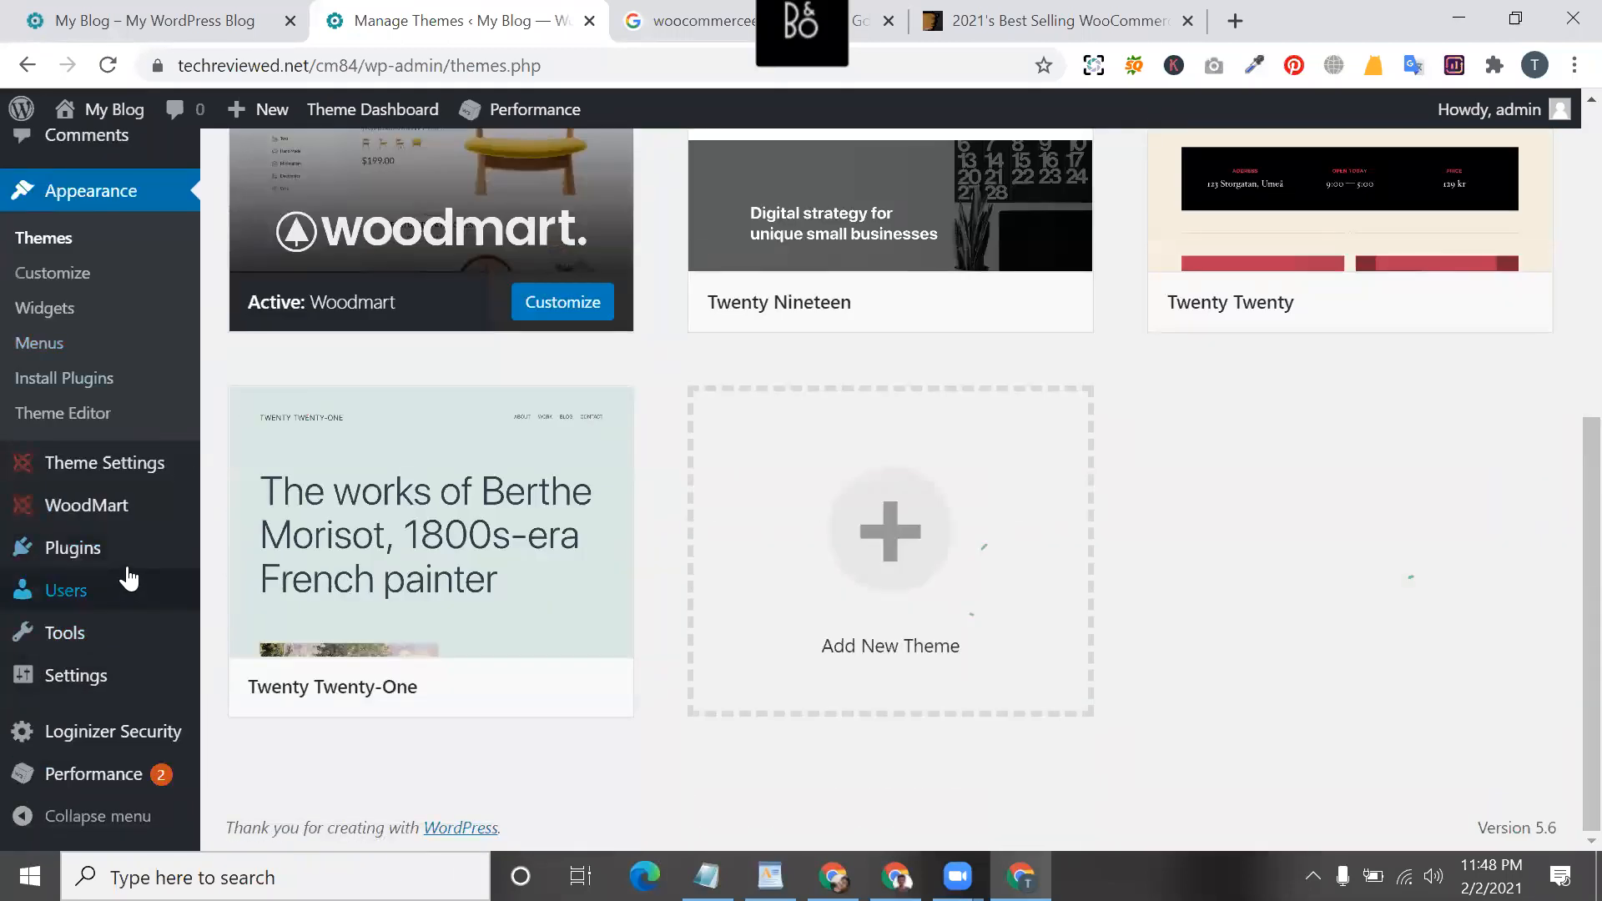
mouse_move(108, 562)
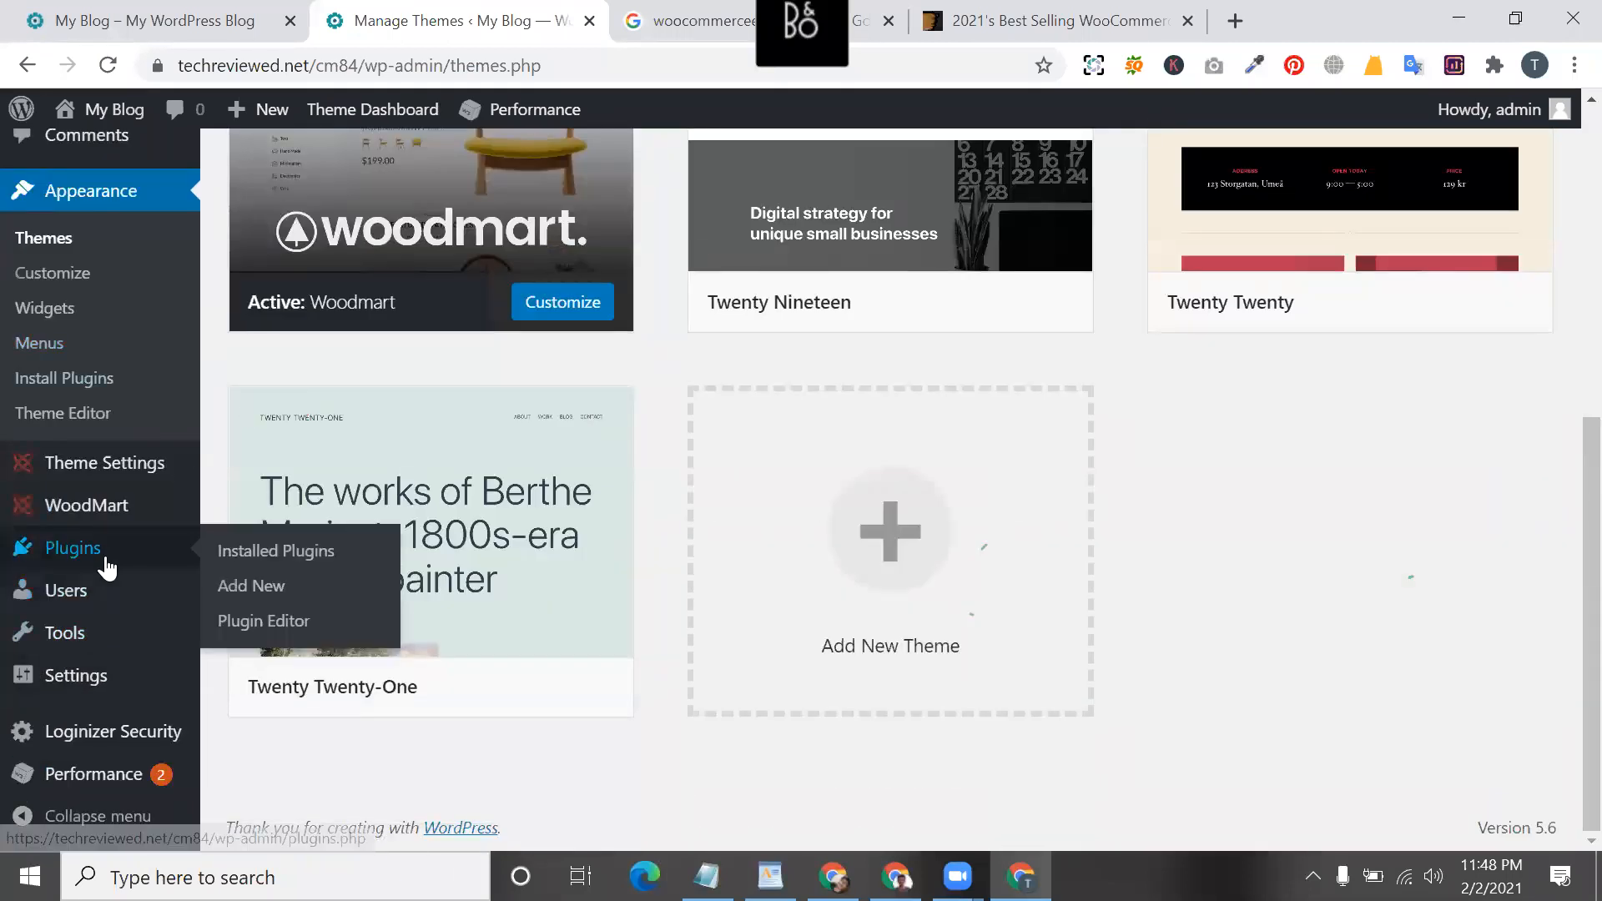
click(253, 594)
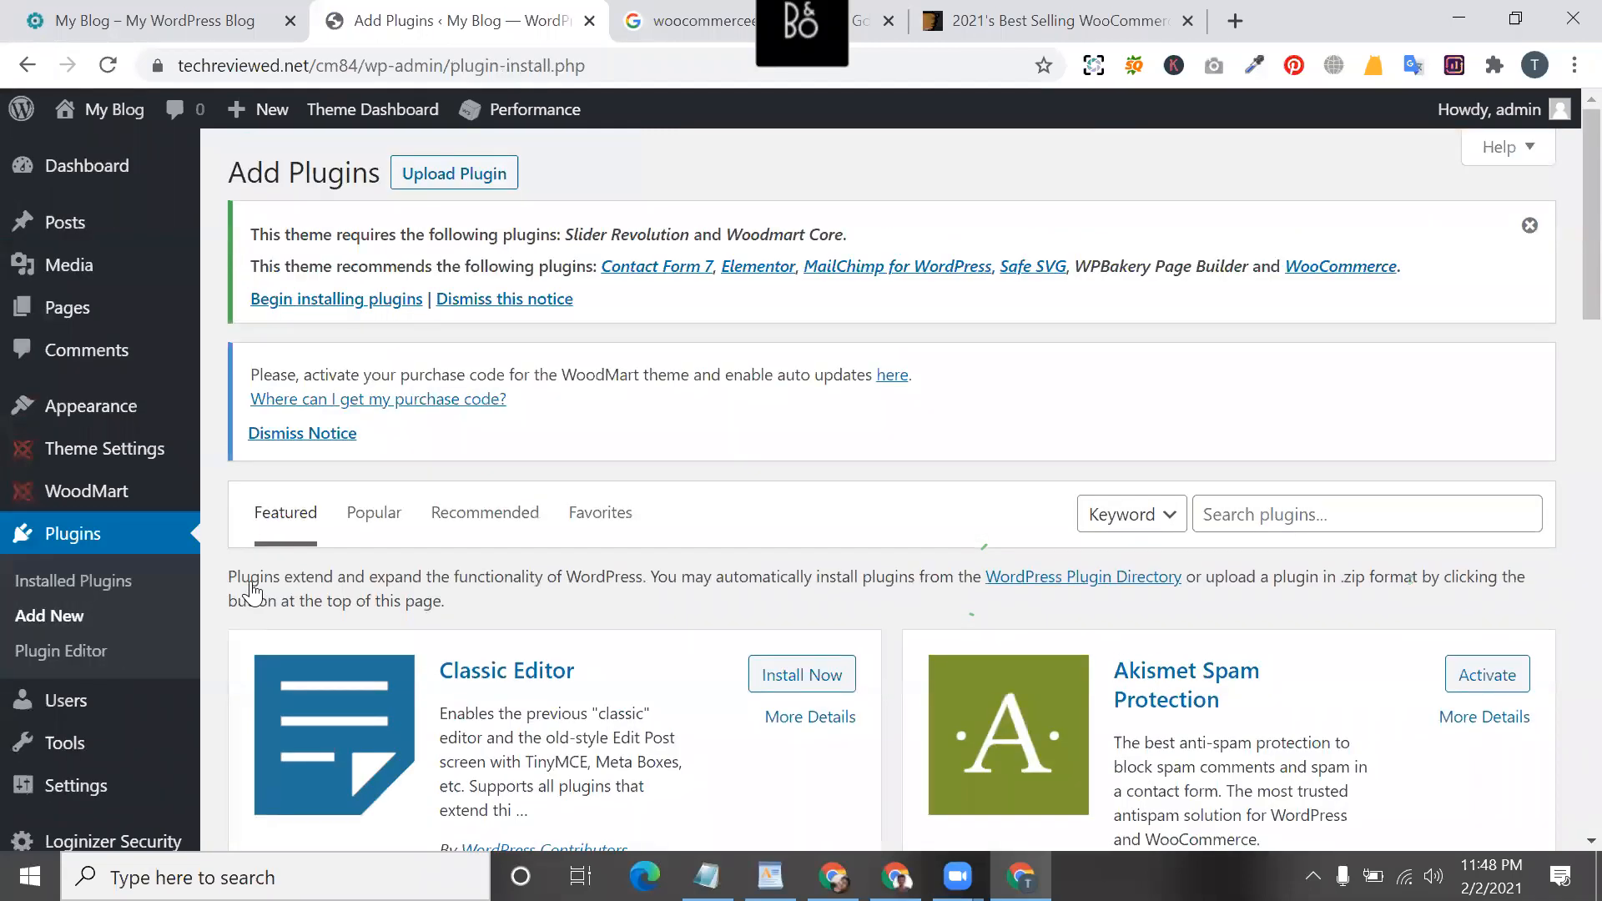
click(1311, 516)
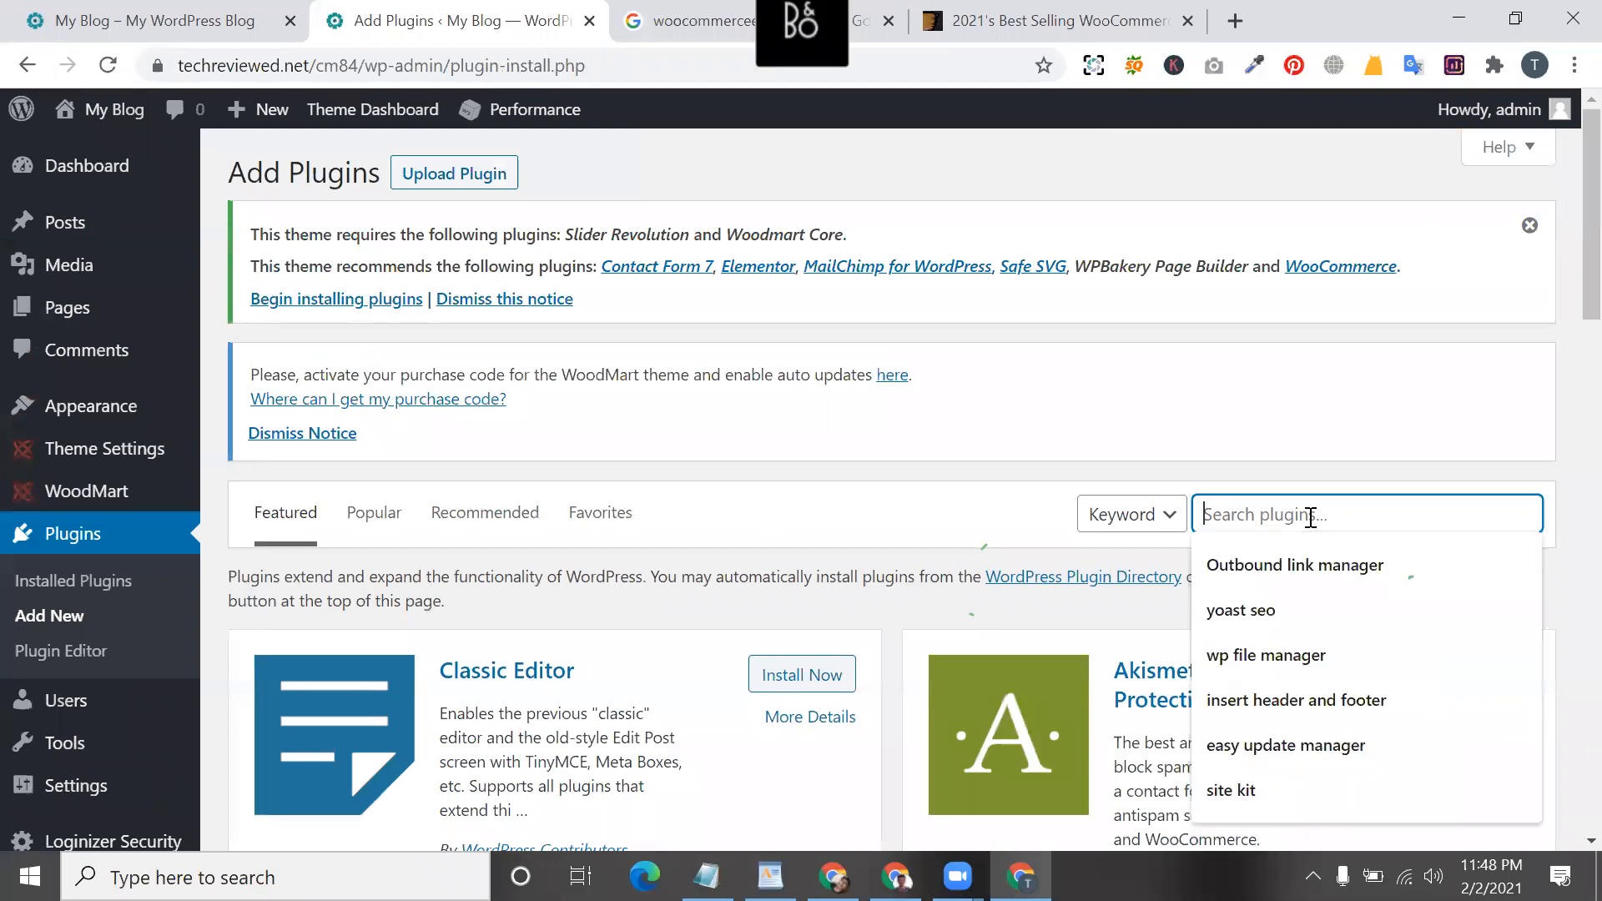
text(woocommerce)
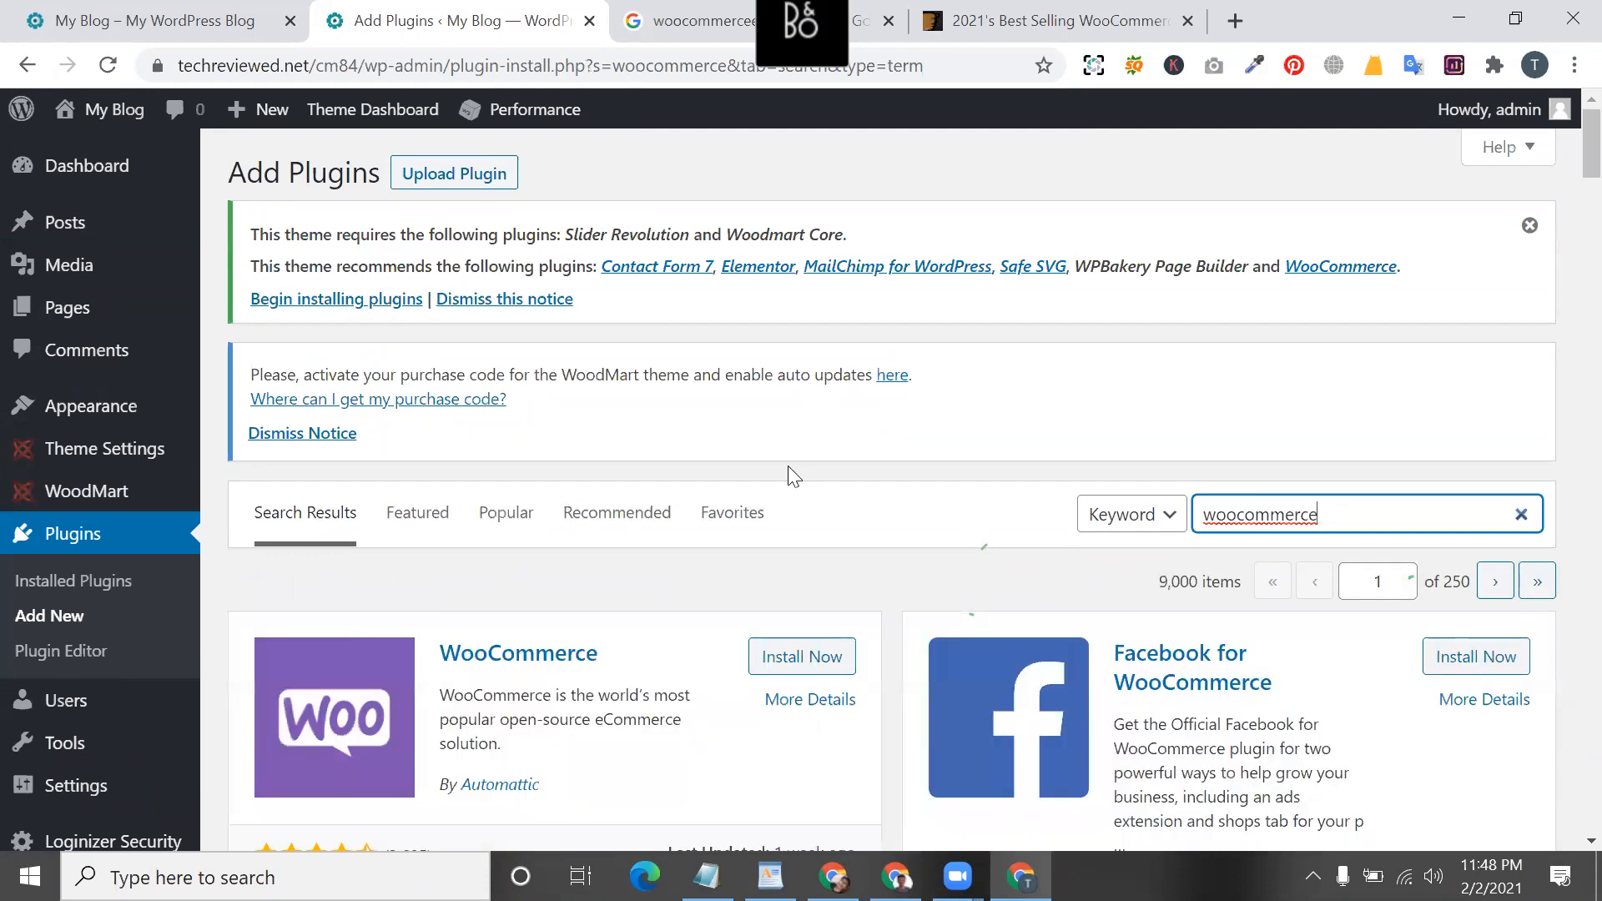
- Install and activate the WooCommerce plugin by Automattic
scroll(788, 465, down, 3)
click(803, 385)
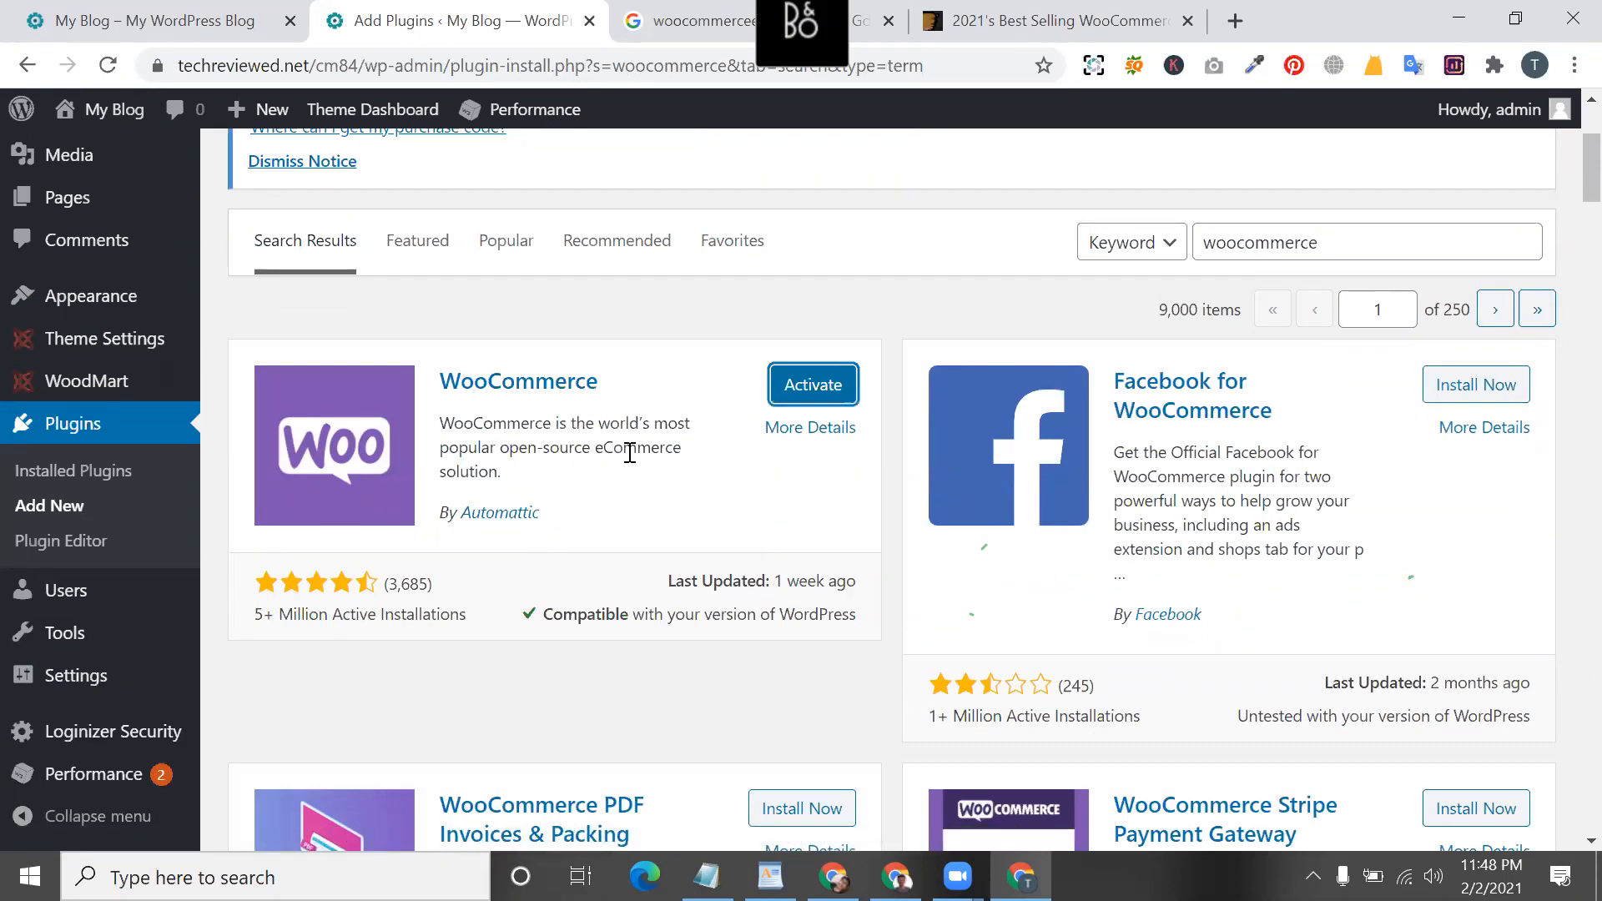
click(804, 388)
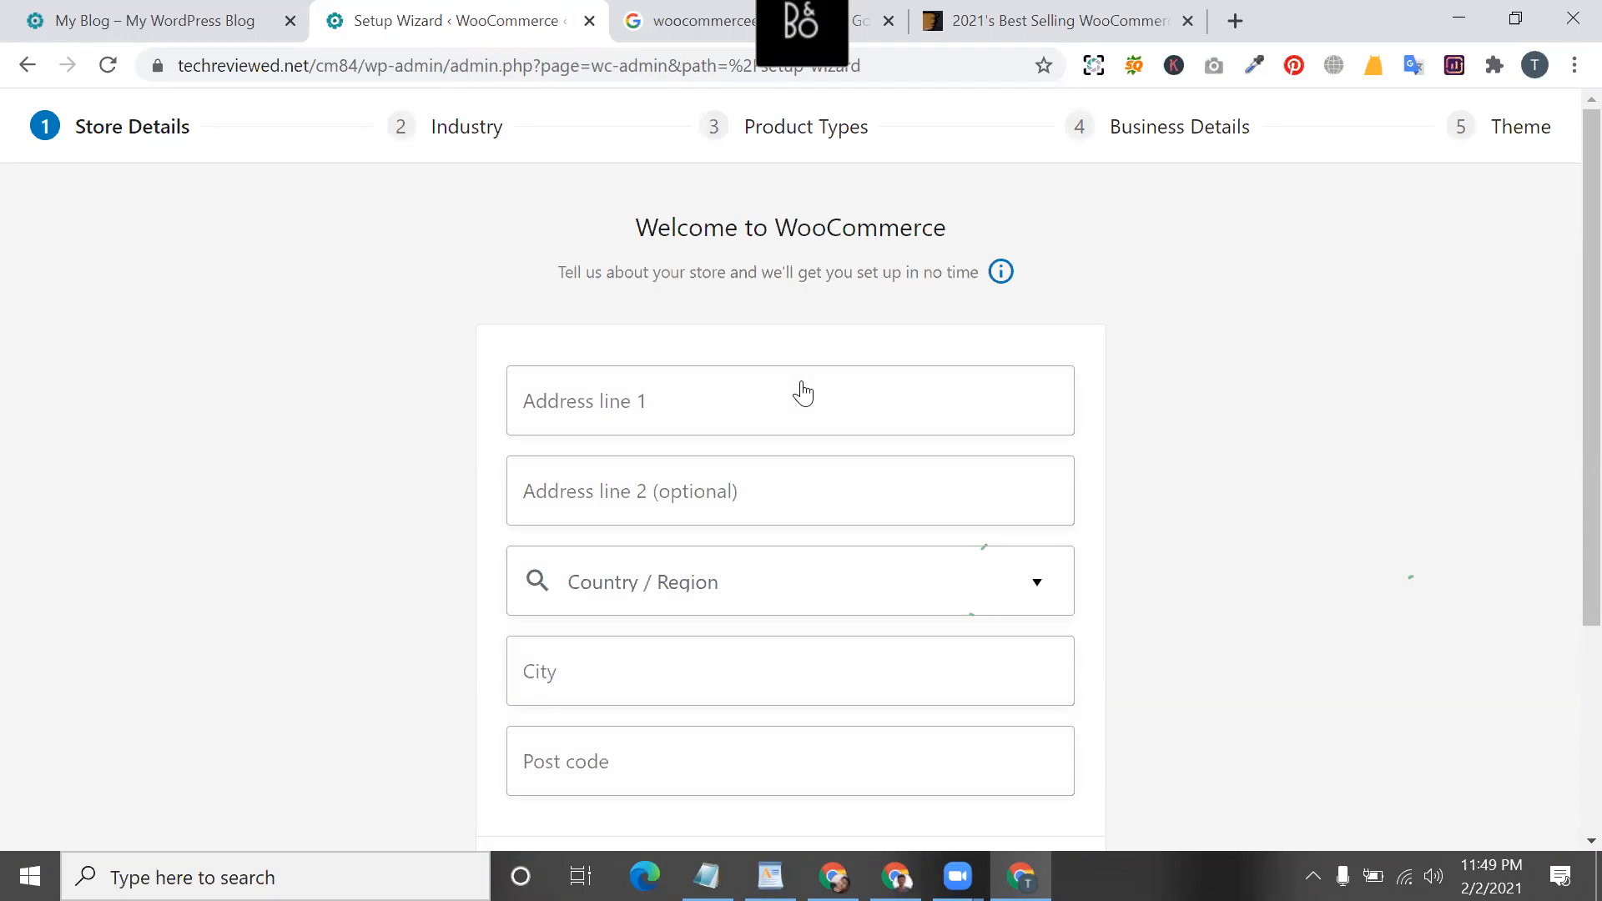
- Fill in the store's first address line with the saved address, leaving the optional second line empty
scroll(804, 393, down, 1)
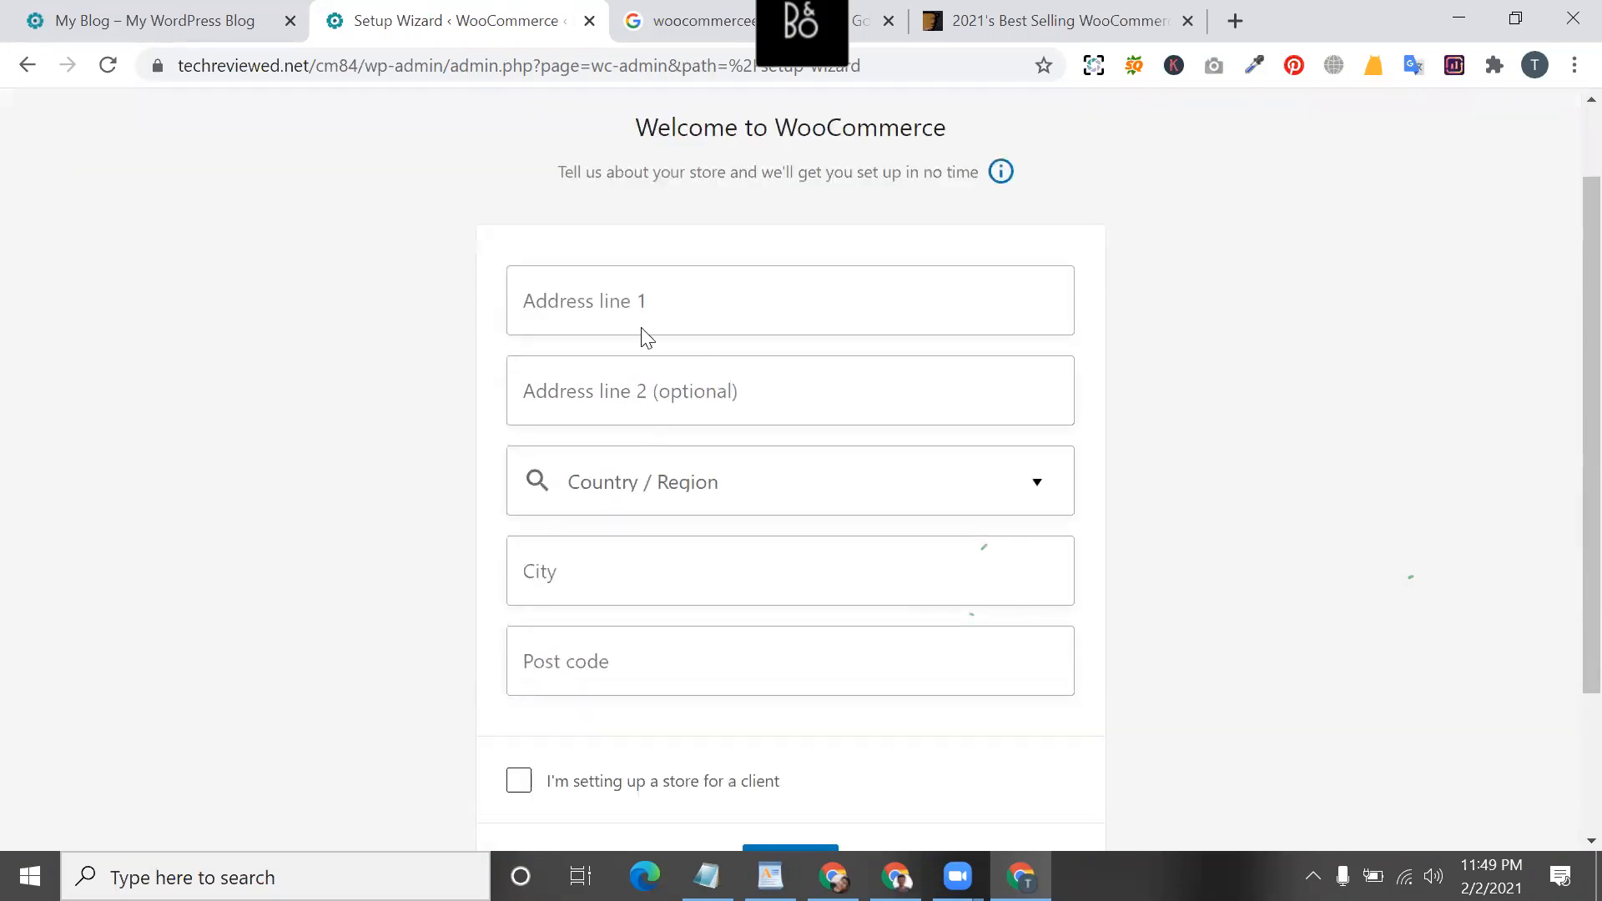
click(597, 300)
click(612, 350)
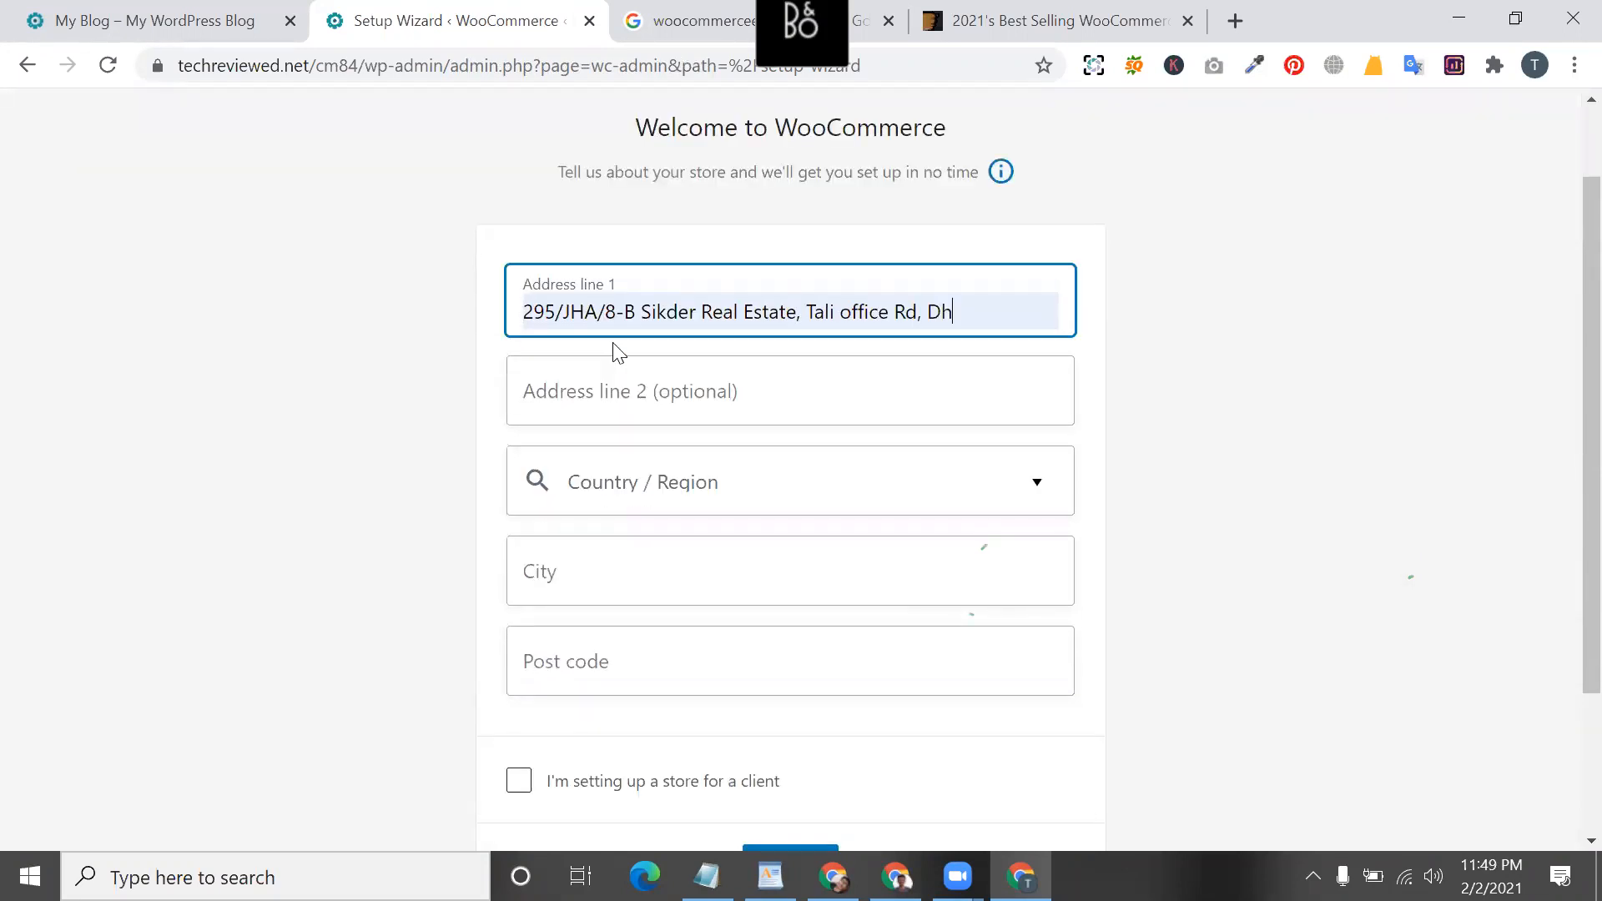
click(831, 380)
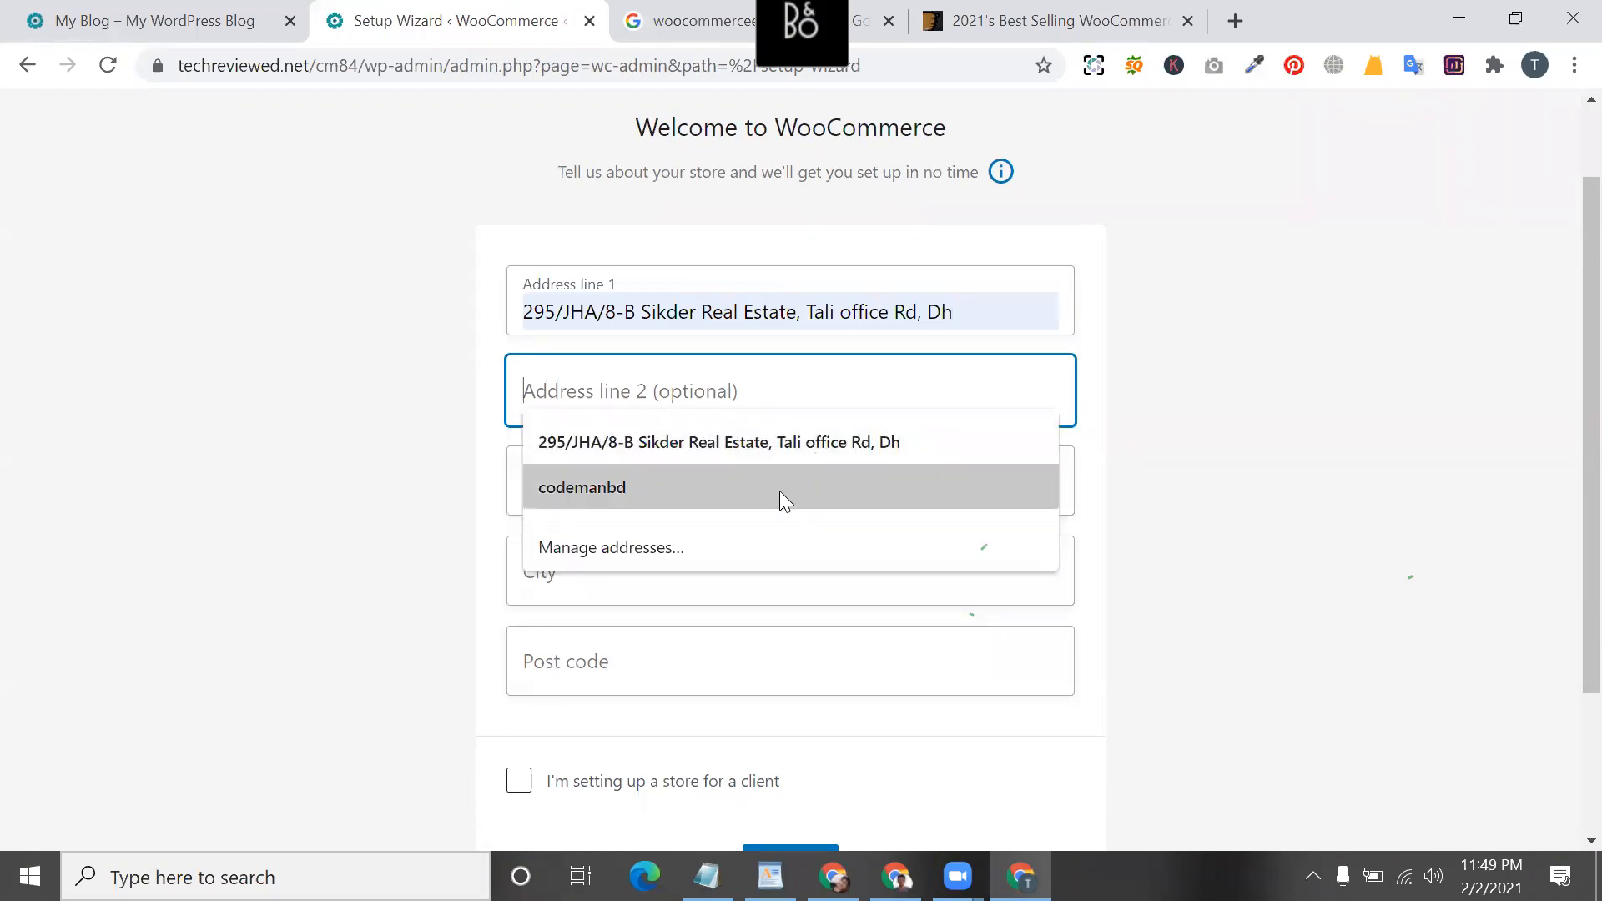
click(131, 477)
- Autofill the store's country, city and post code from the saved Bangladesh address
click(690, 481)
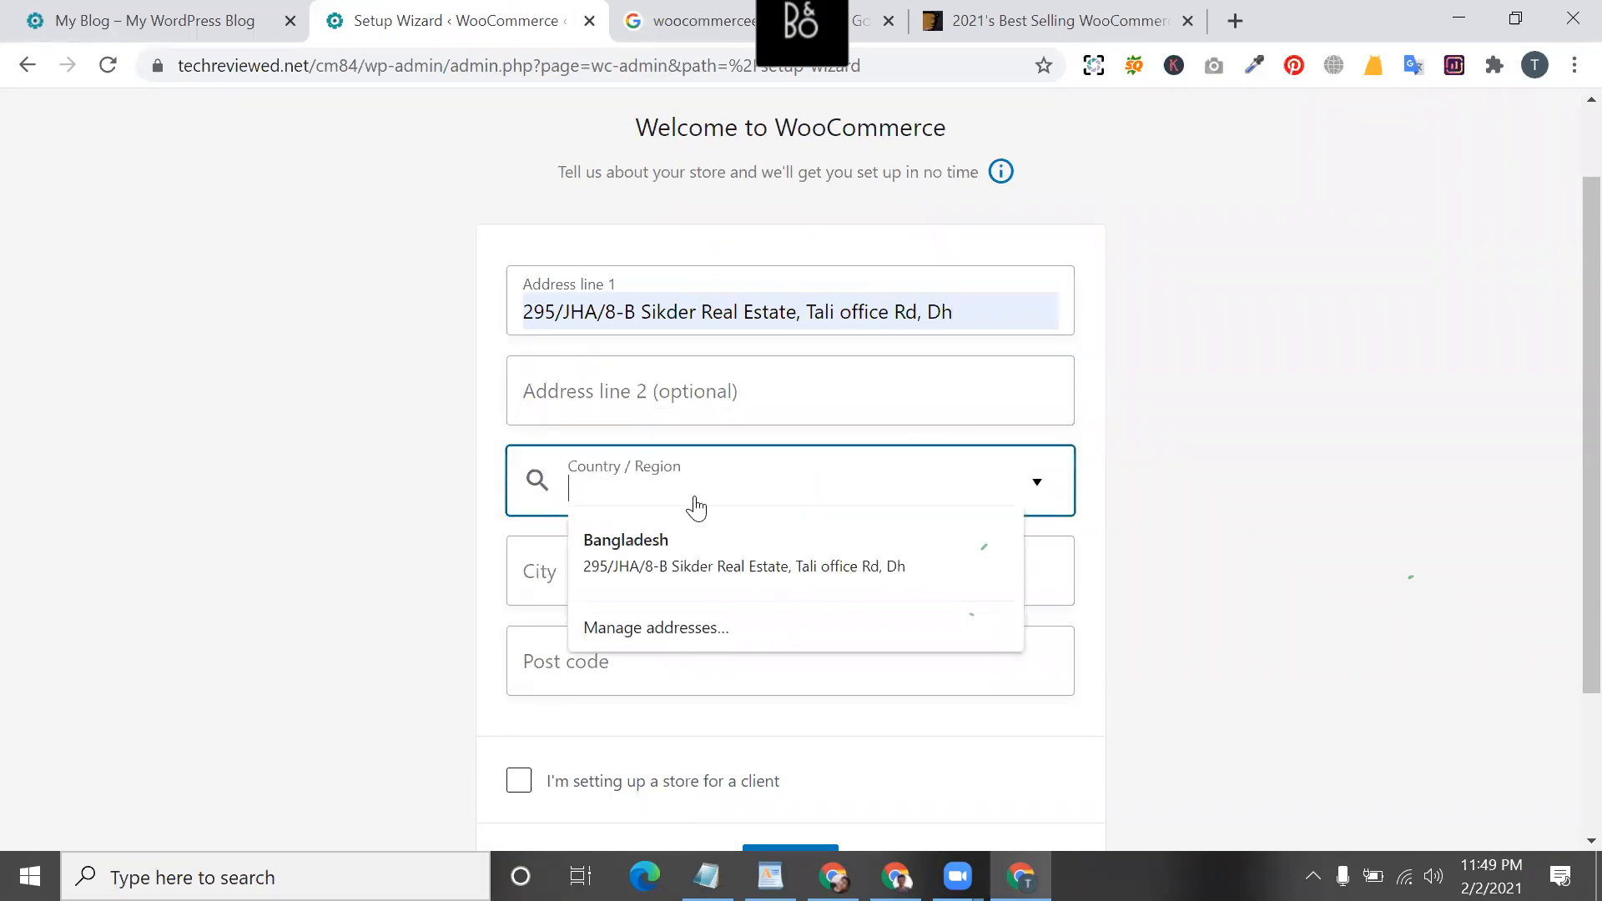
click(690, 534)
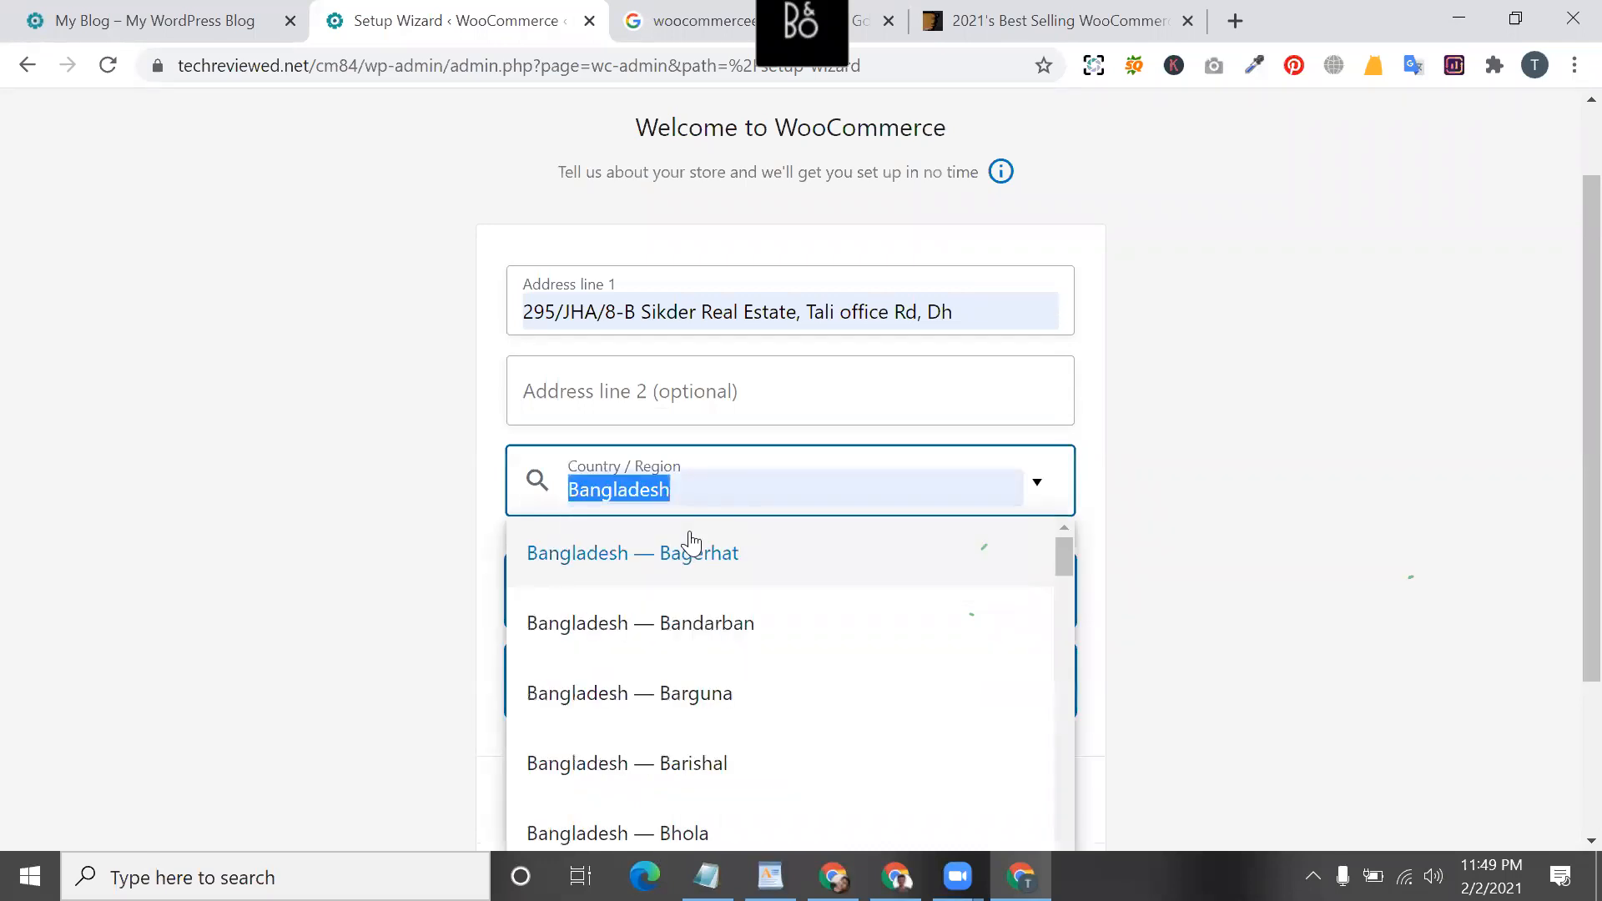
click(659, 555)
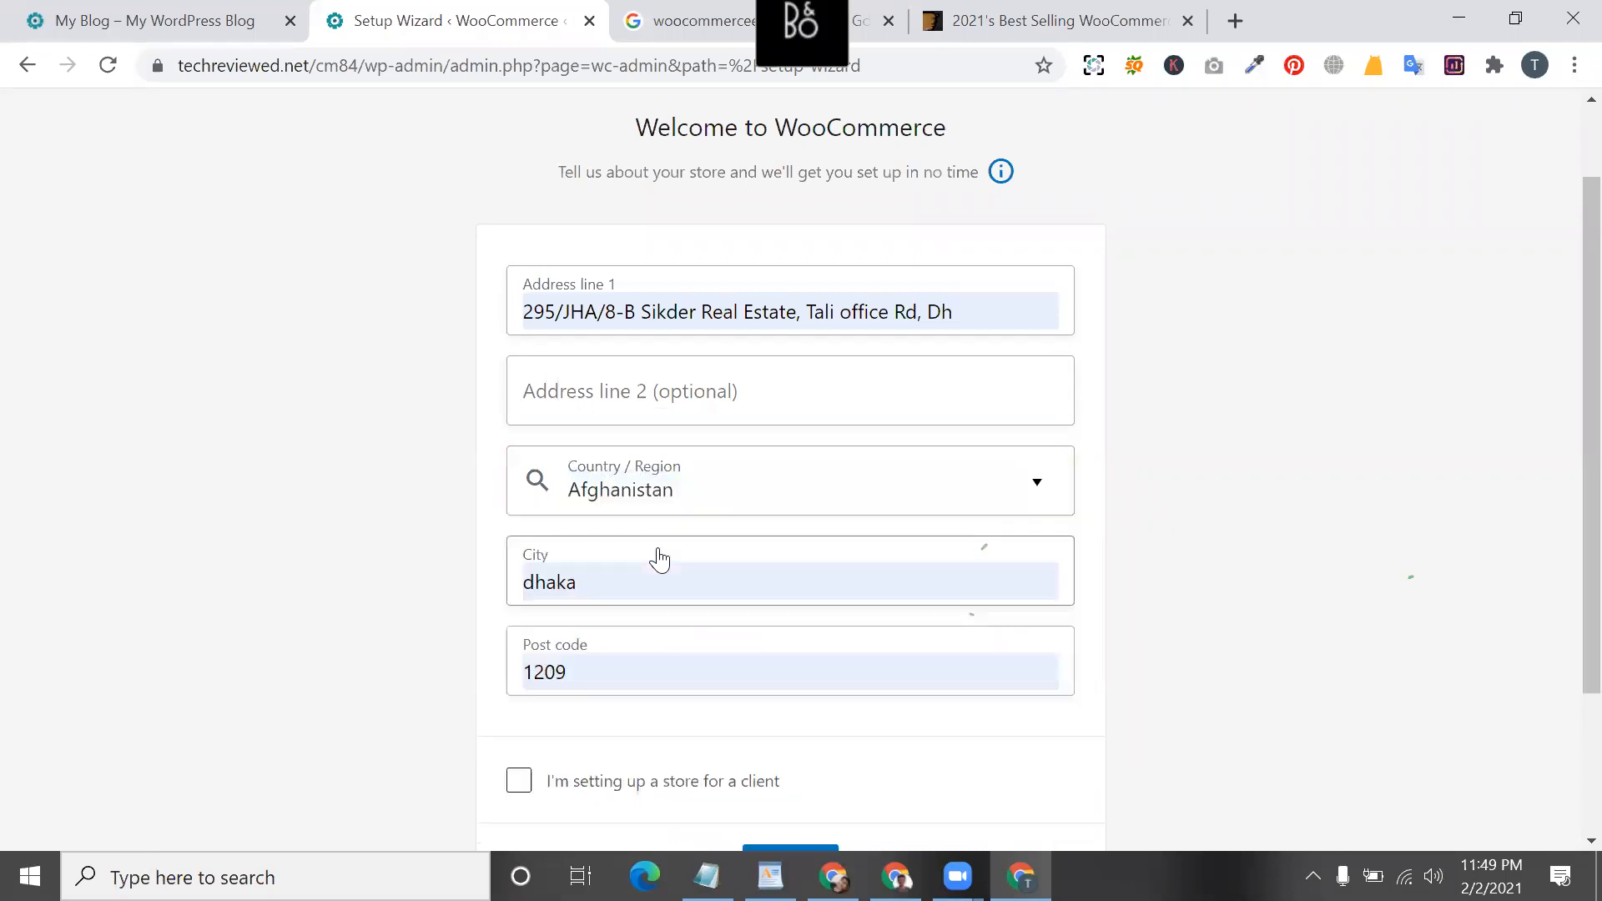
click(684, 499)
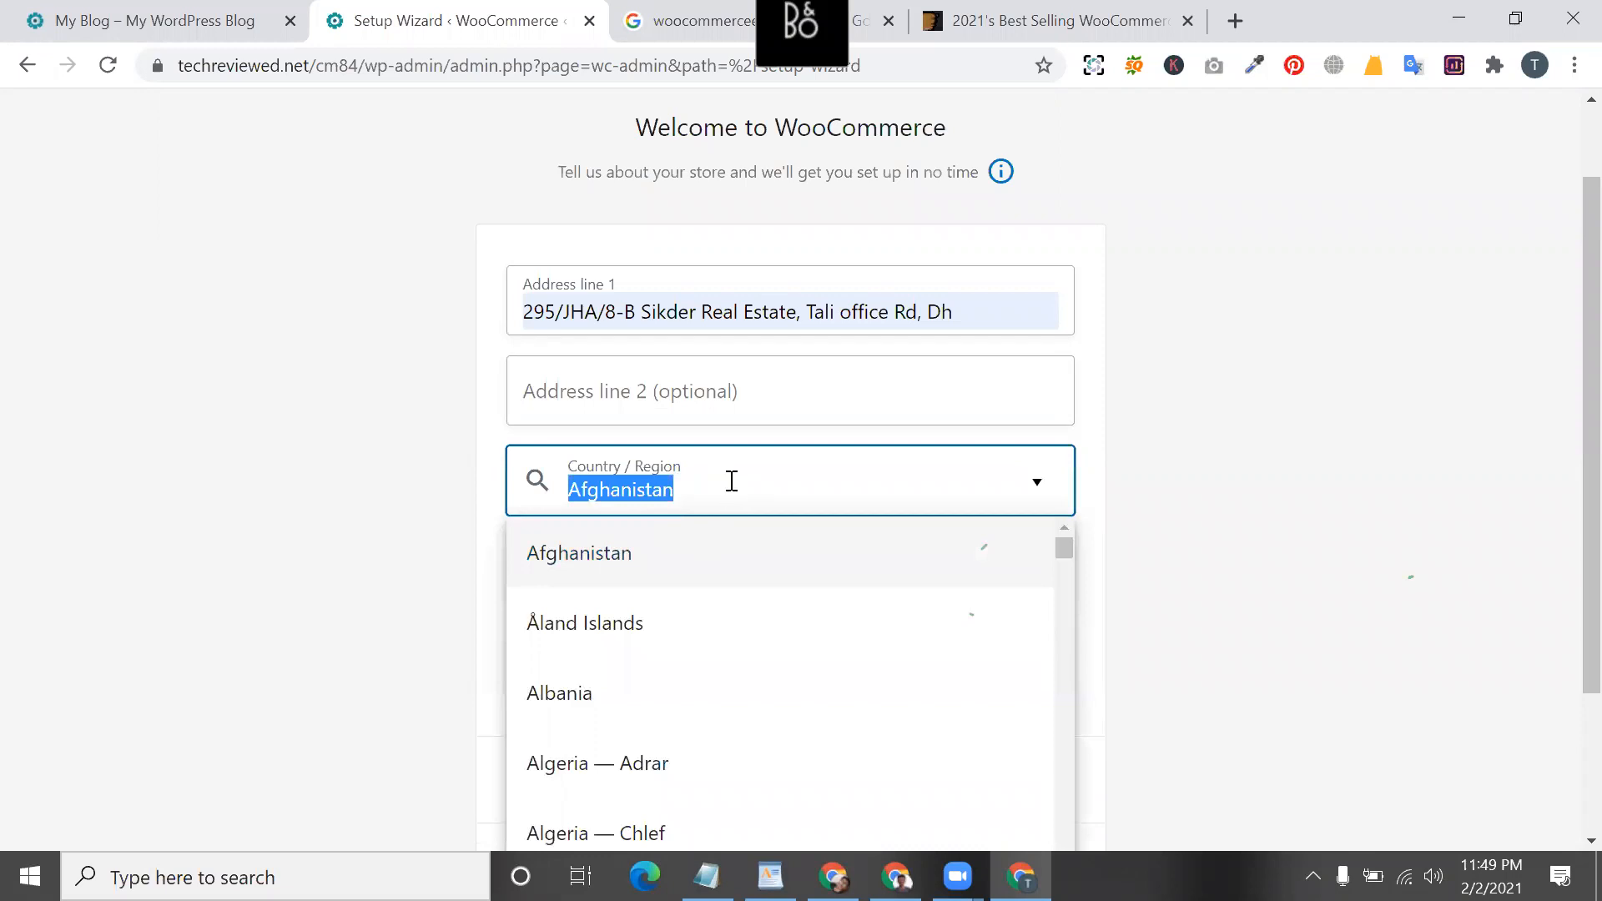
key(BackSpace)
text(ban)
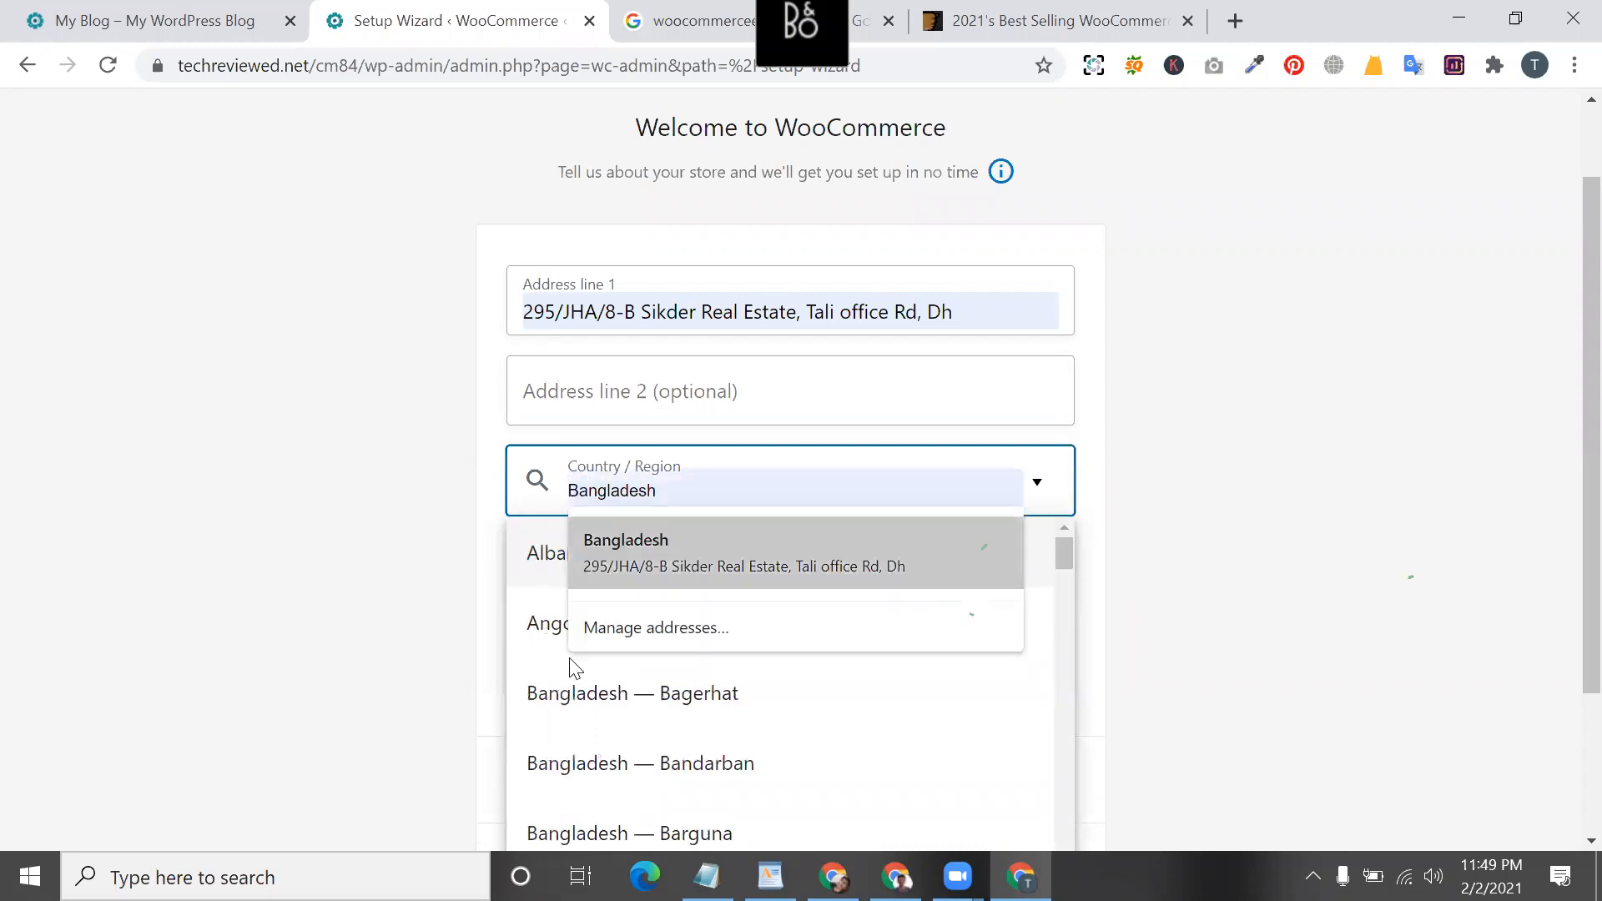
scroll(567, 705, down, 2)
scroll(572, 710, down, 5)
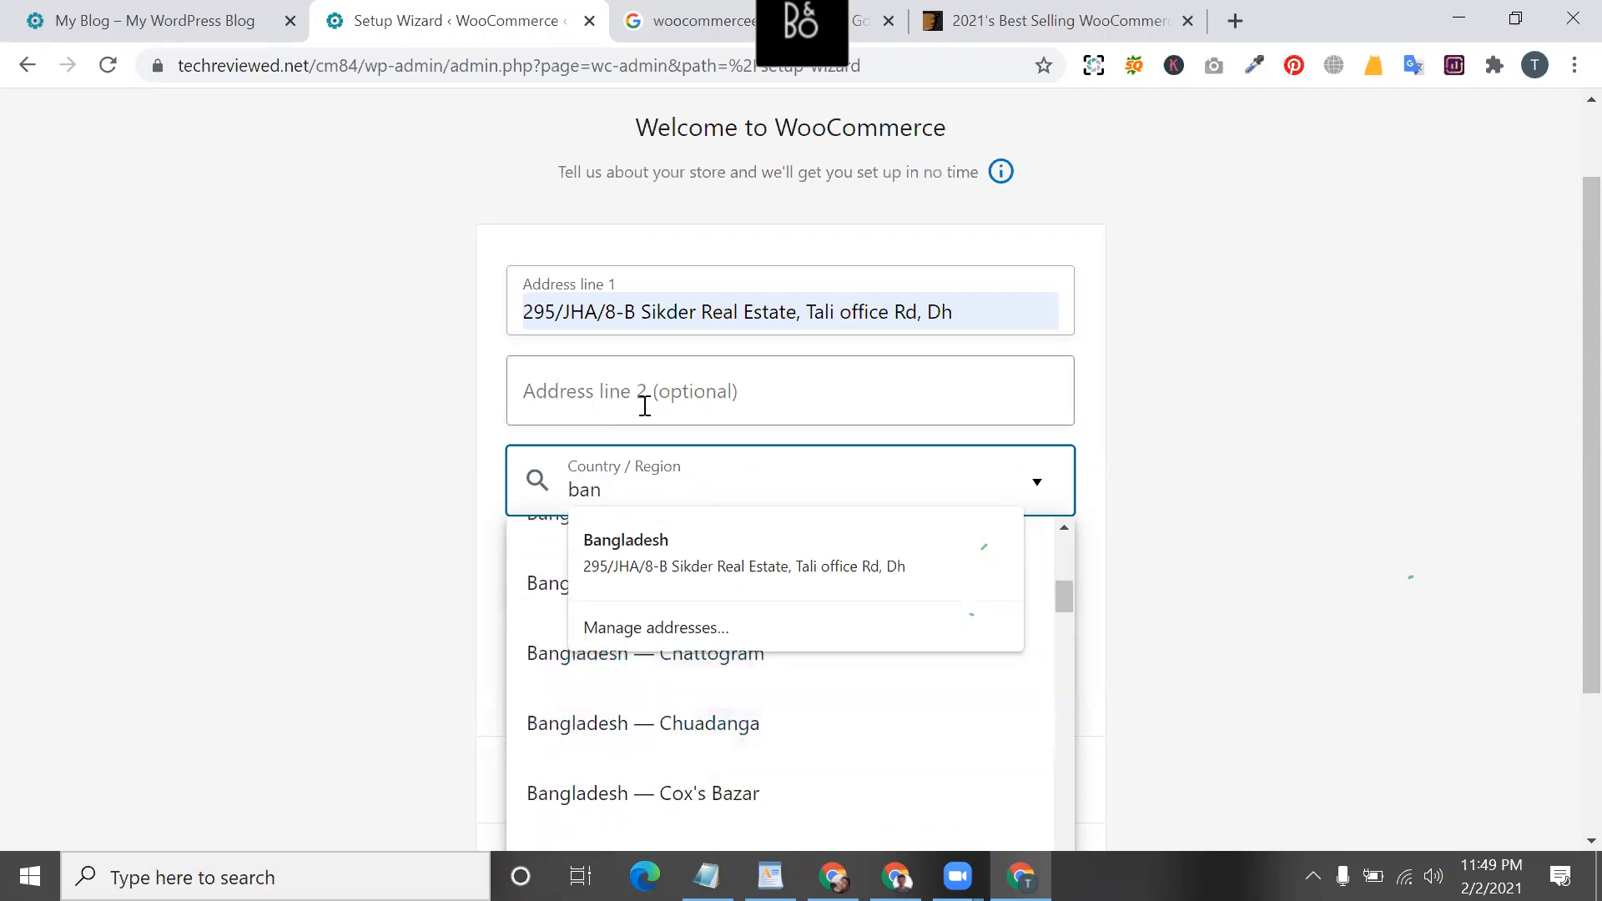
- Filter the country list by "uni" and set the store's country and region to United States (US) — New York
double_click(640, 495)
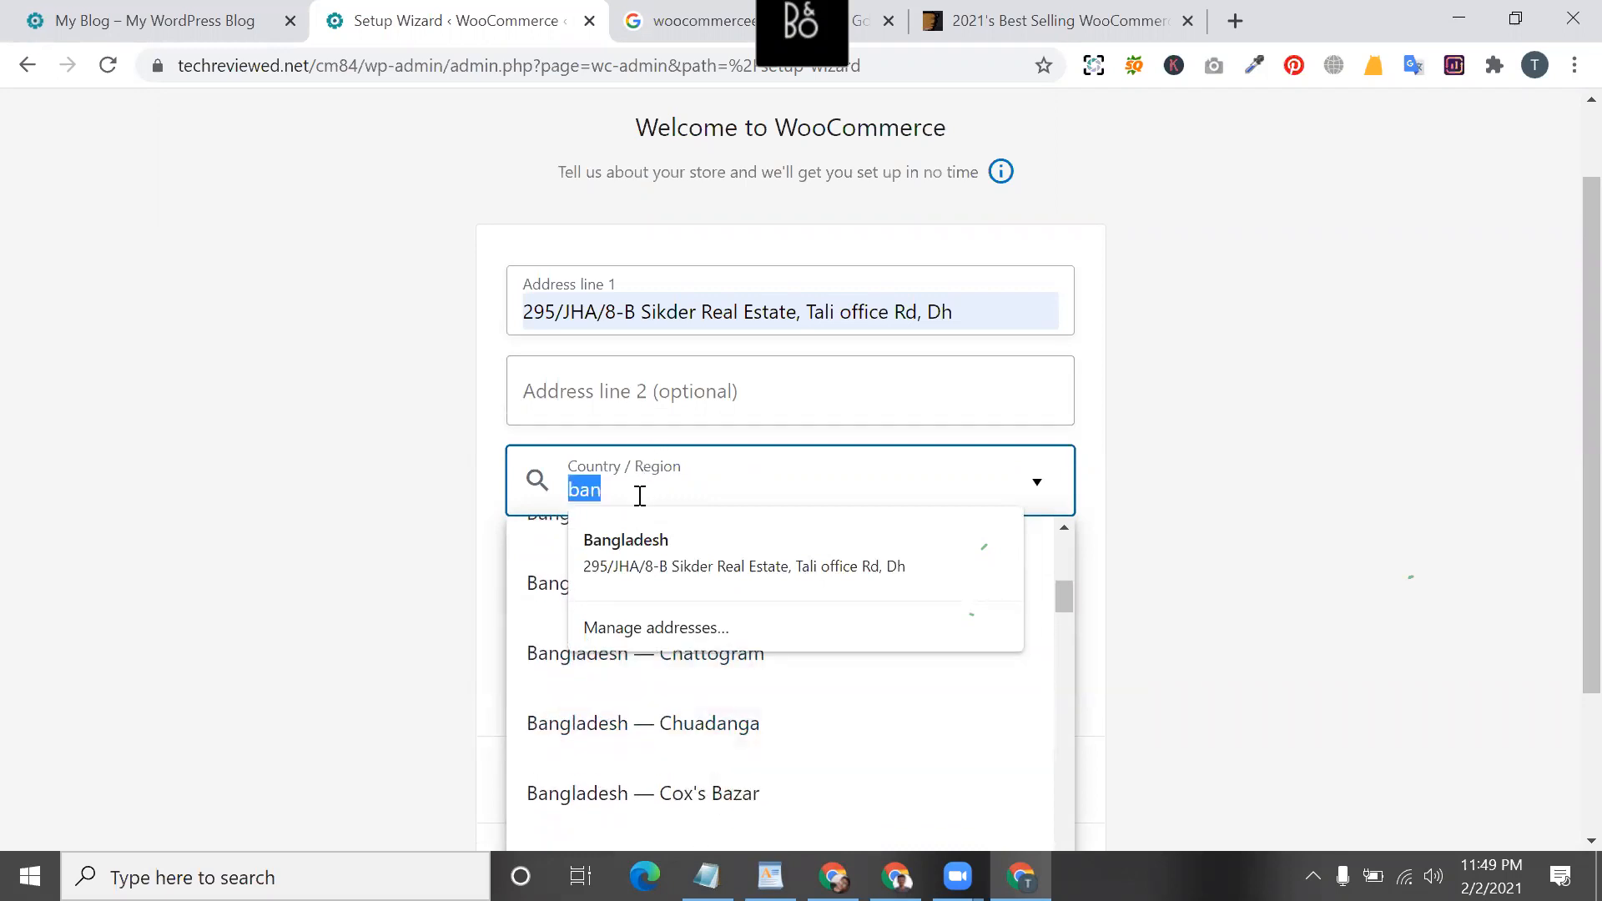
text(uni)
scroll(746, 631, up, 9)
scroll(757, 649, up, 4)
scroll(757, 649, down, 7)
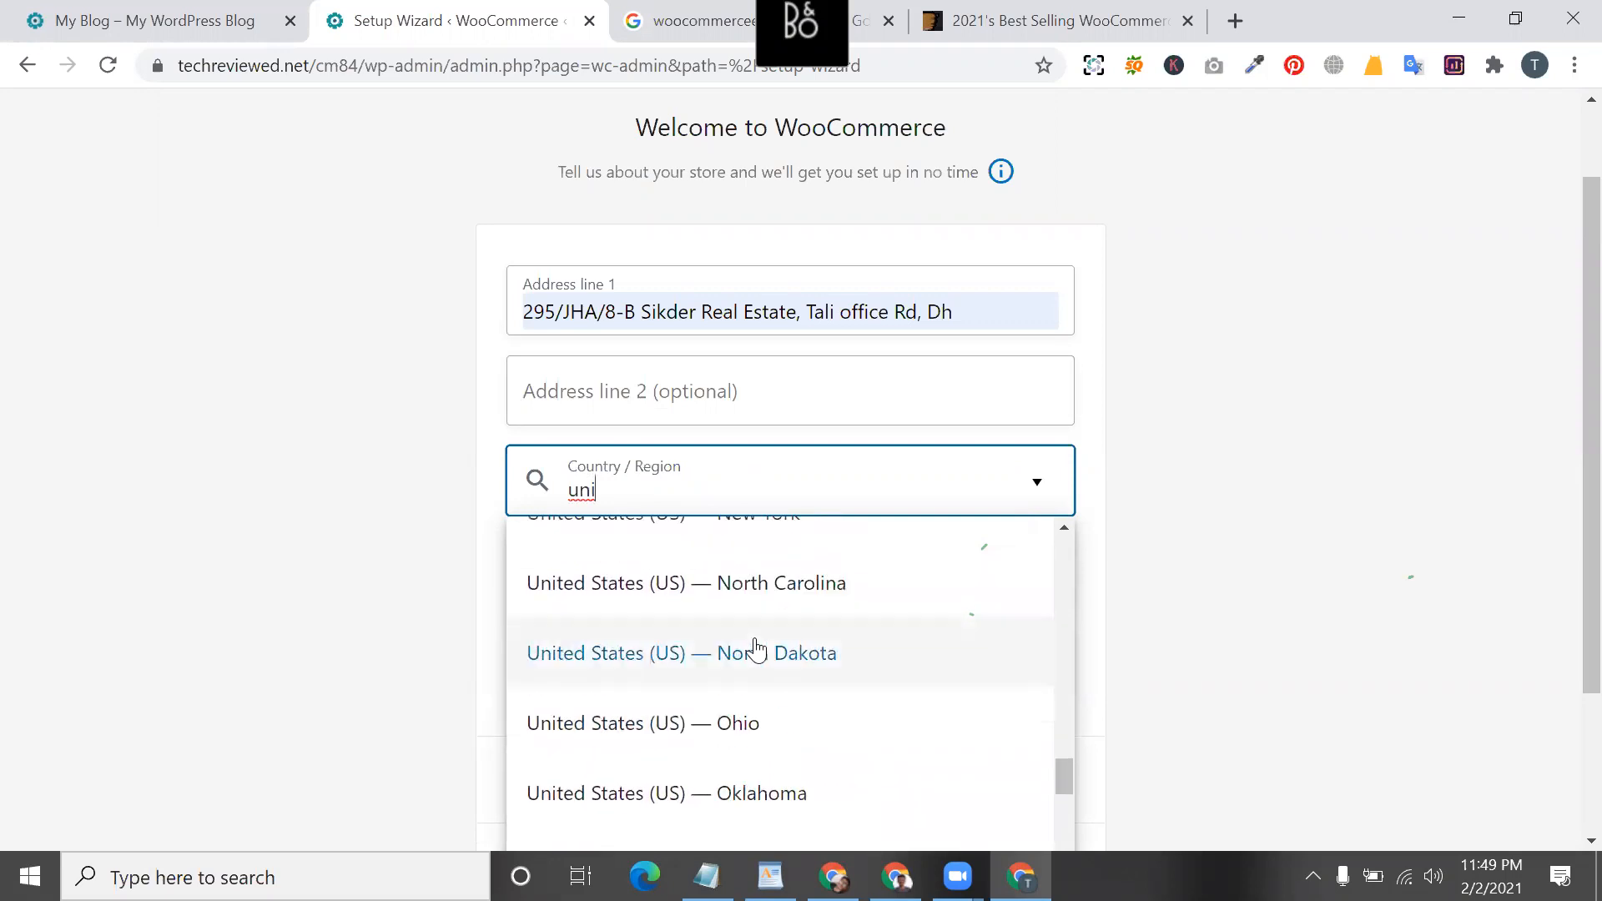
scroll(758, 583, up, 1)
click(753, 576)
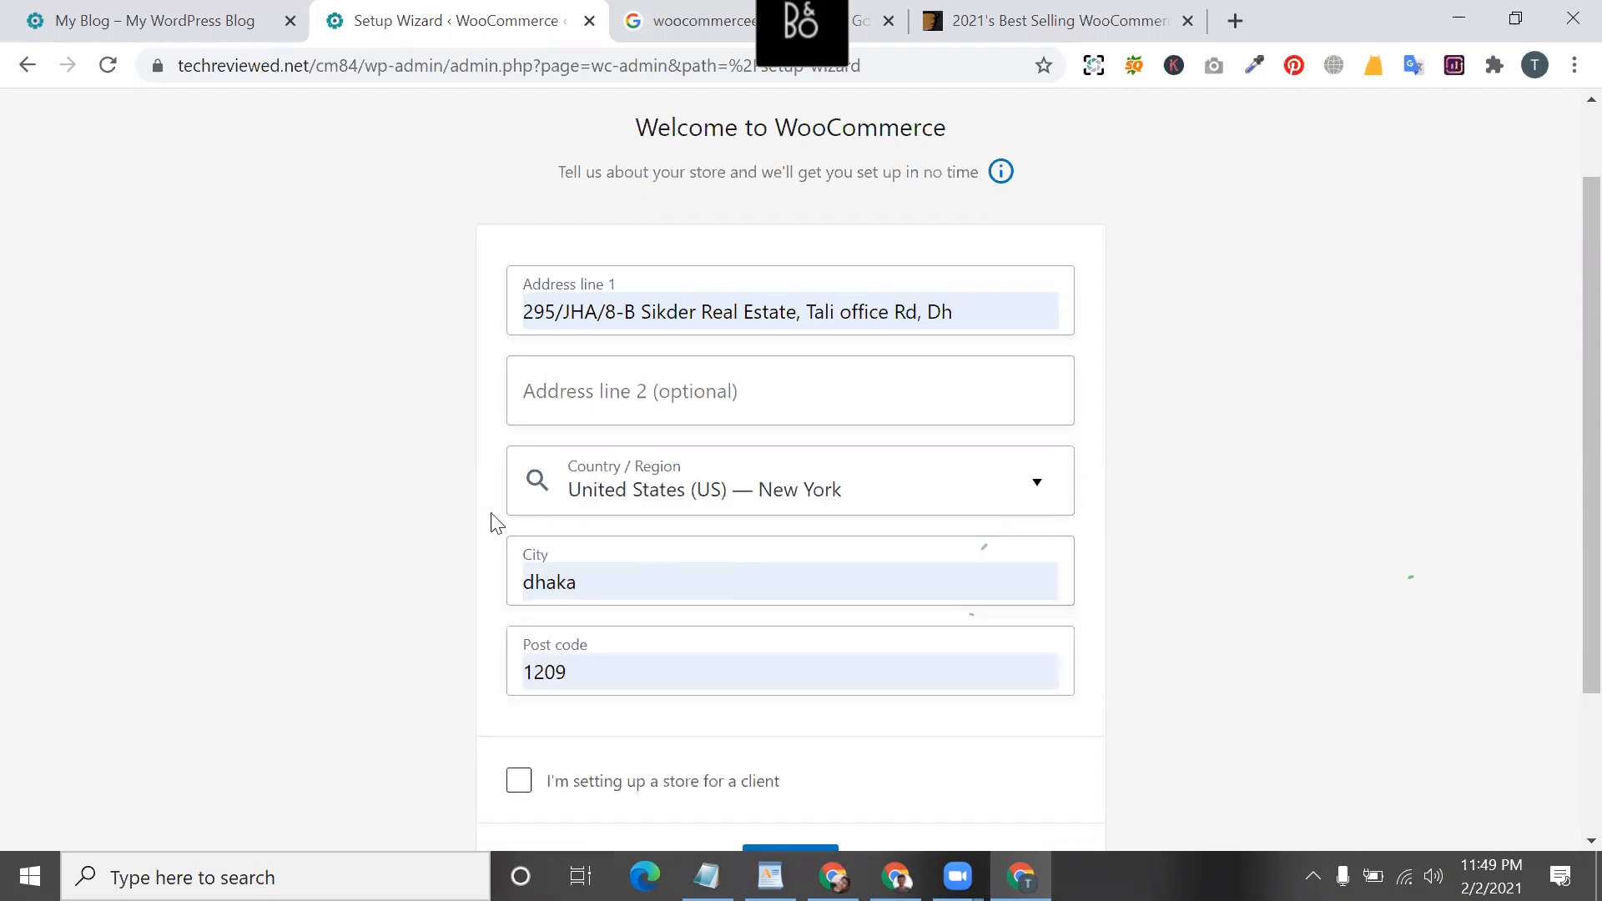
- Mark the store as being set up for a client and submit the store details
scroll(493, 522, down, 3)
click(518, 578)
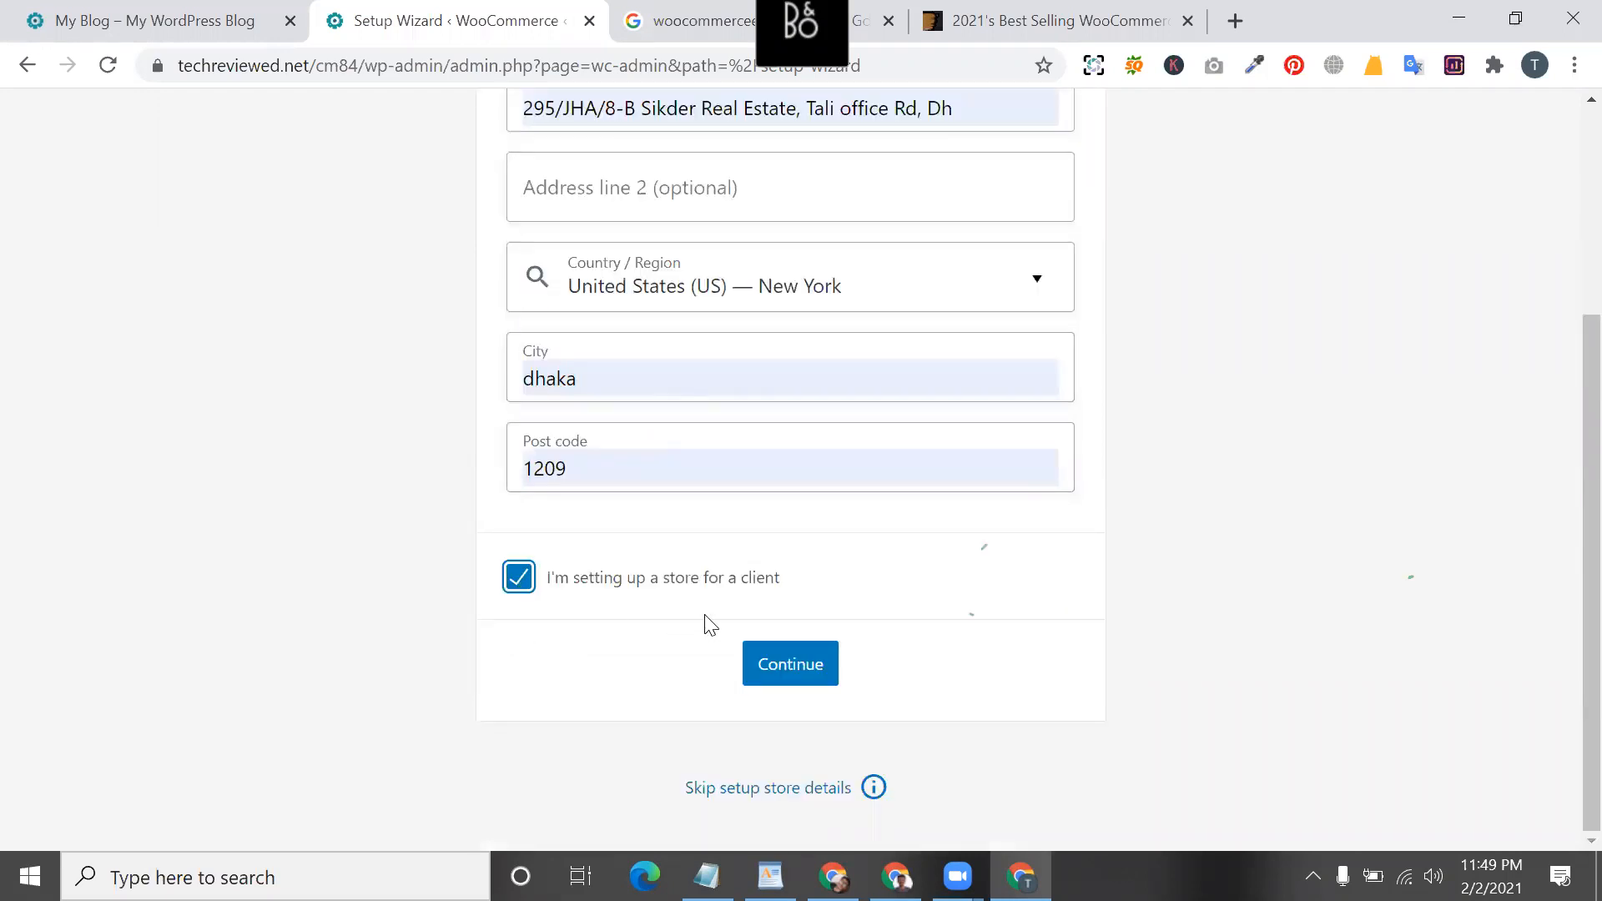
drag(801, 587, 550, 585)
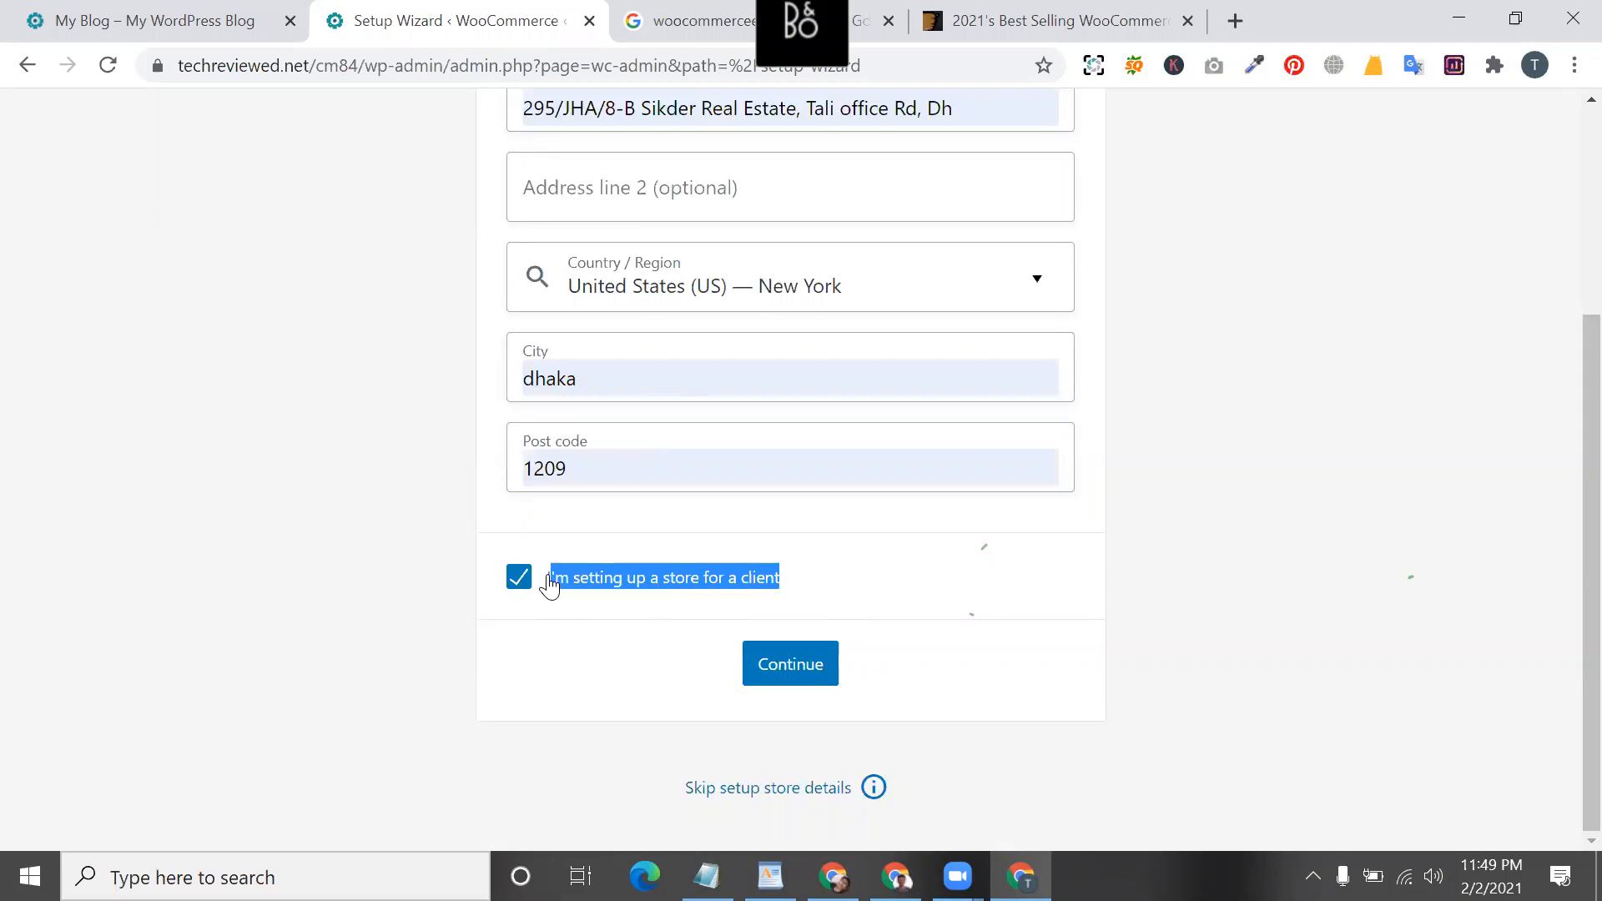
click(815, 664)
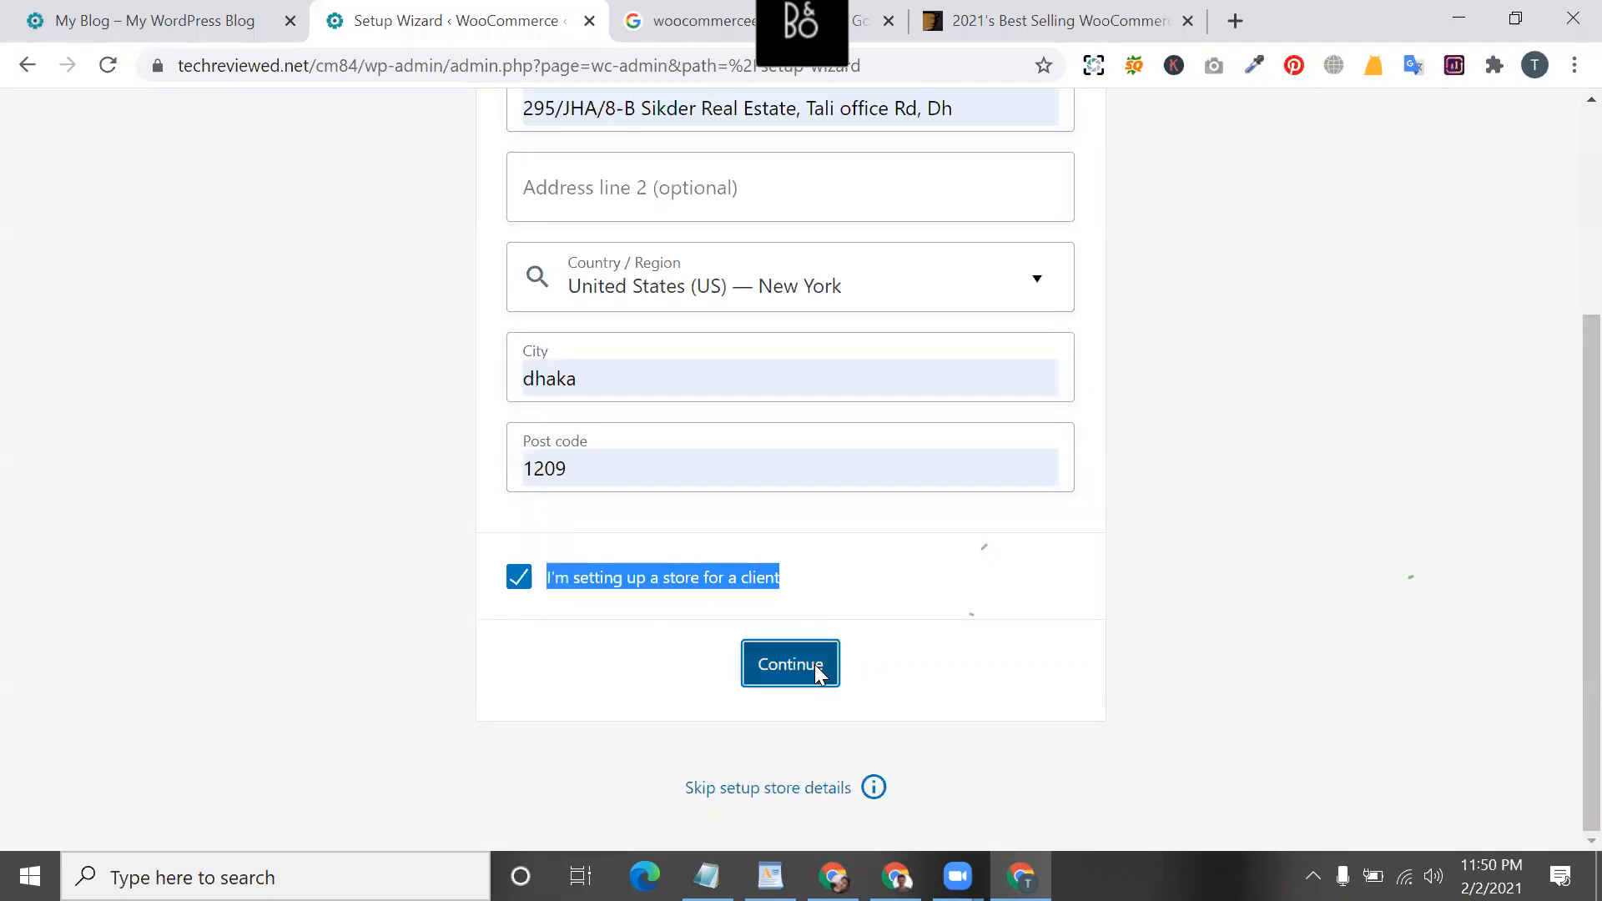
click(1087, 542)
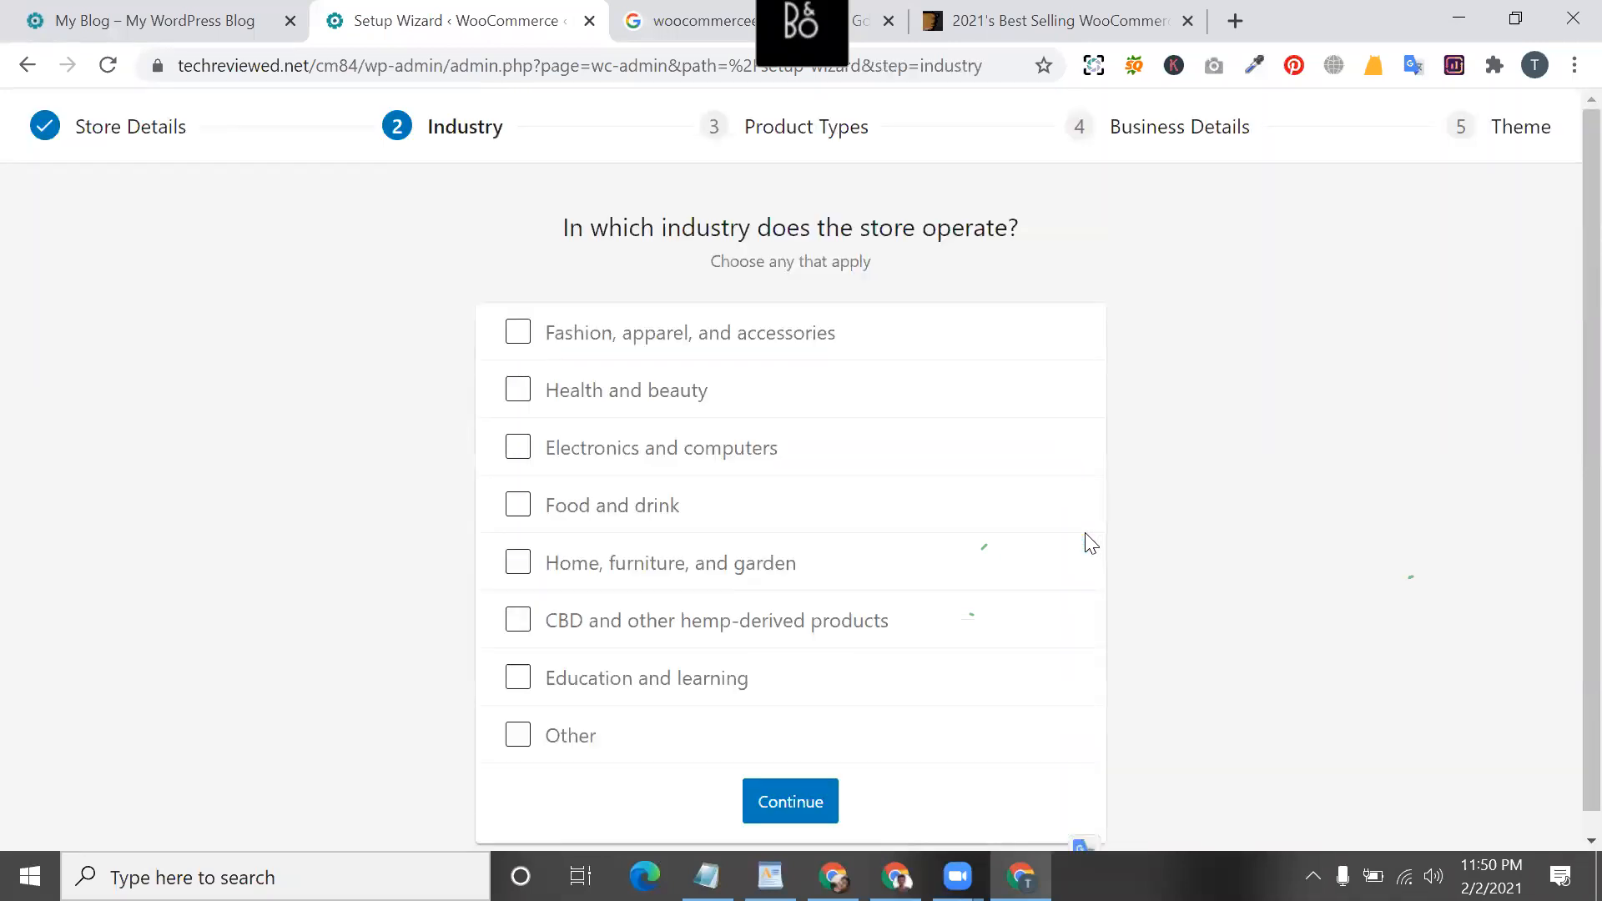
- Choose Fashion, apparel, and accessories as the store's industry and continue to the product types
scroll(1091, 543, down, 1)
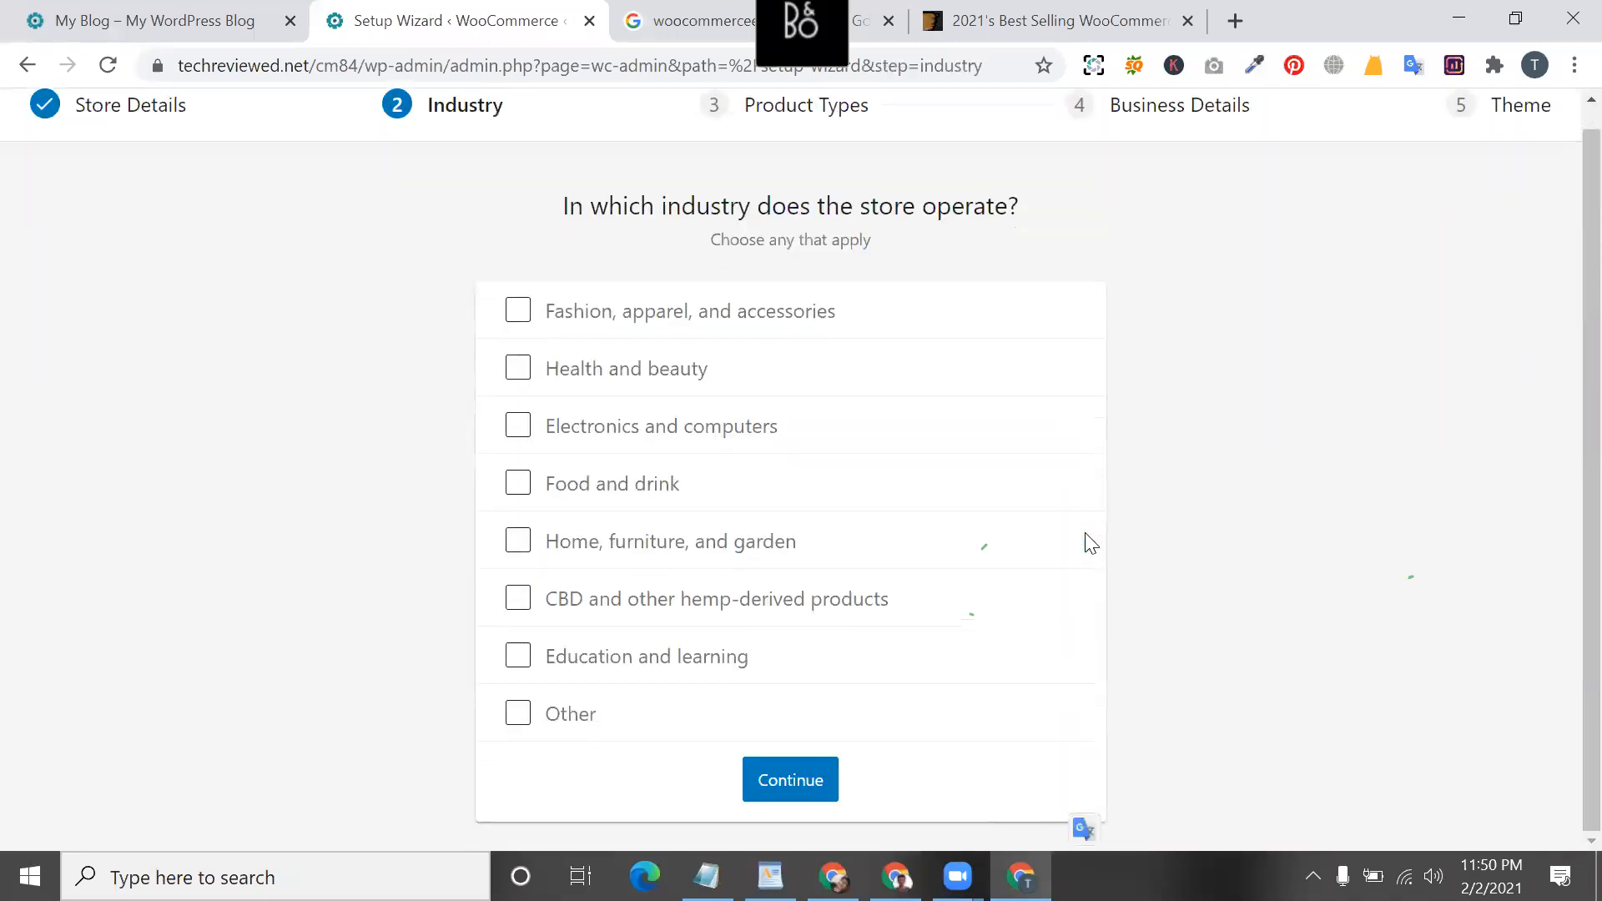
triple_click(776, 204)
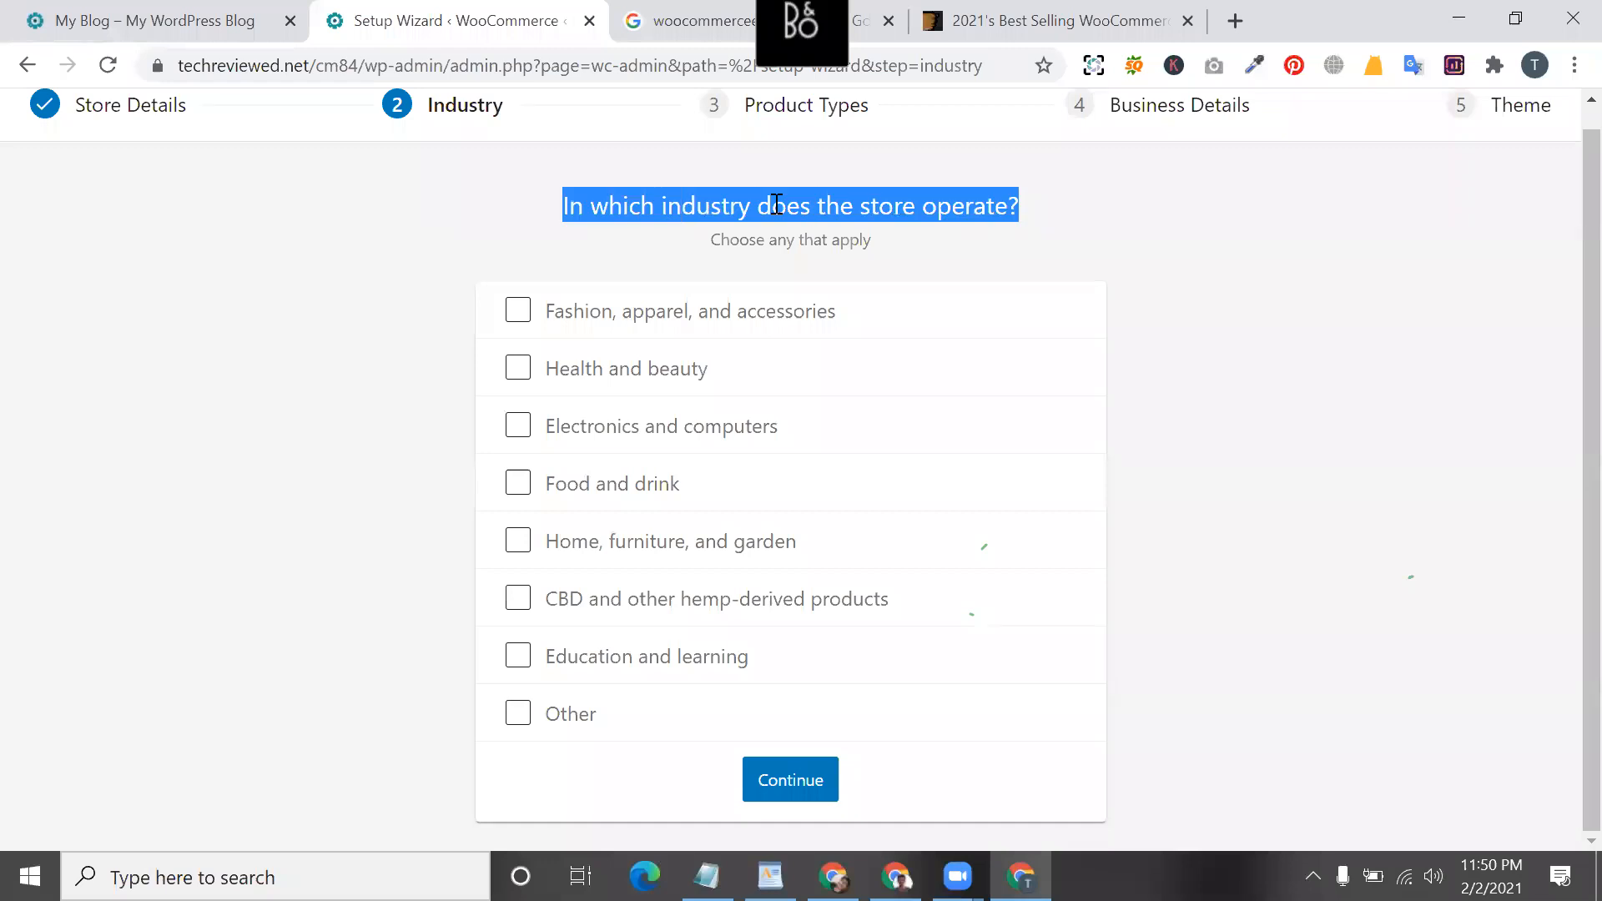
click(519, 317)
click(802, 794)
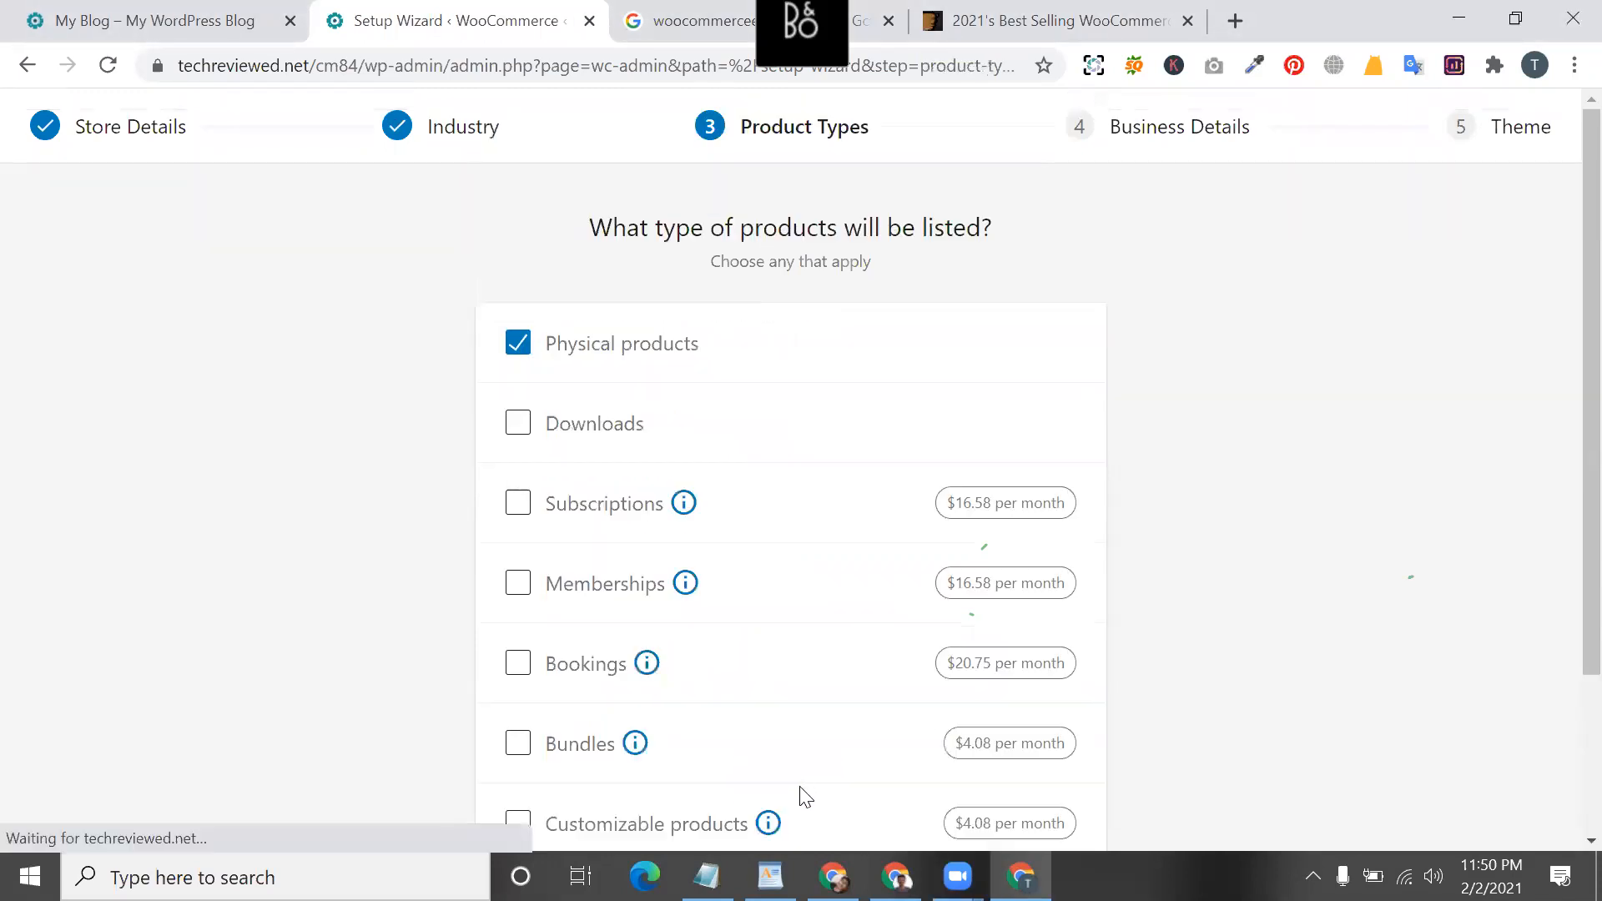
- Add Downloads to the store's product types alongside Physical products and continue to the business details
scroll(734, 400, down, 3)
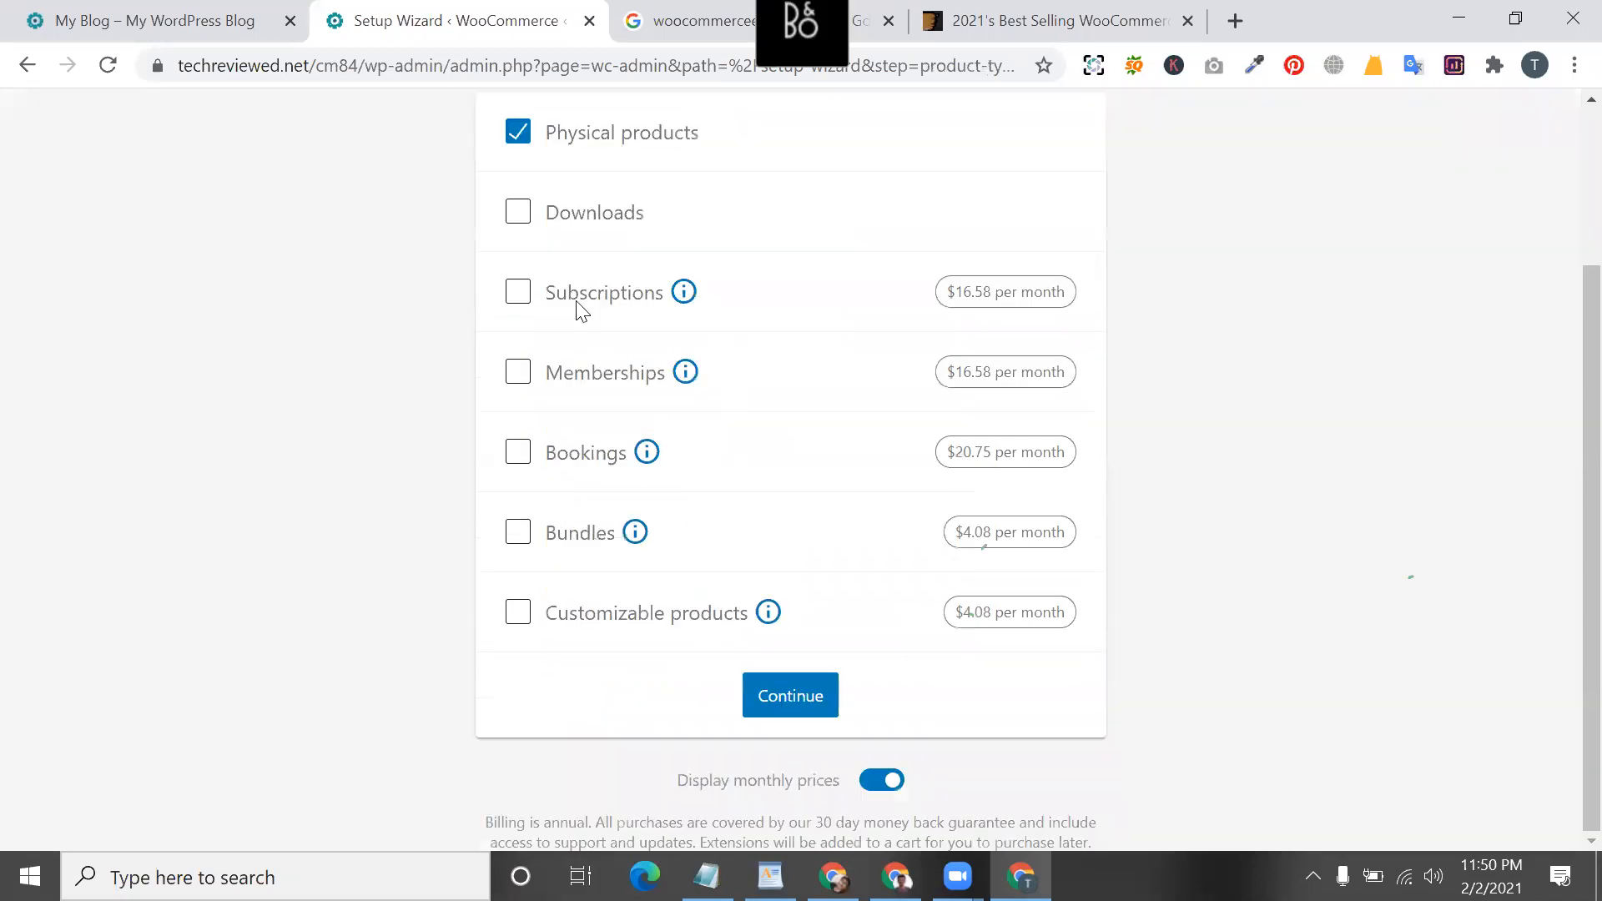
click(518, 212)
scroll(673, 231, up, 1)
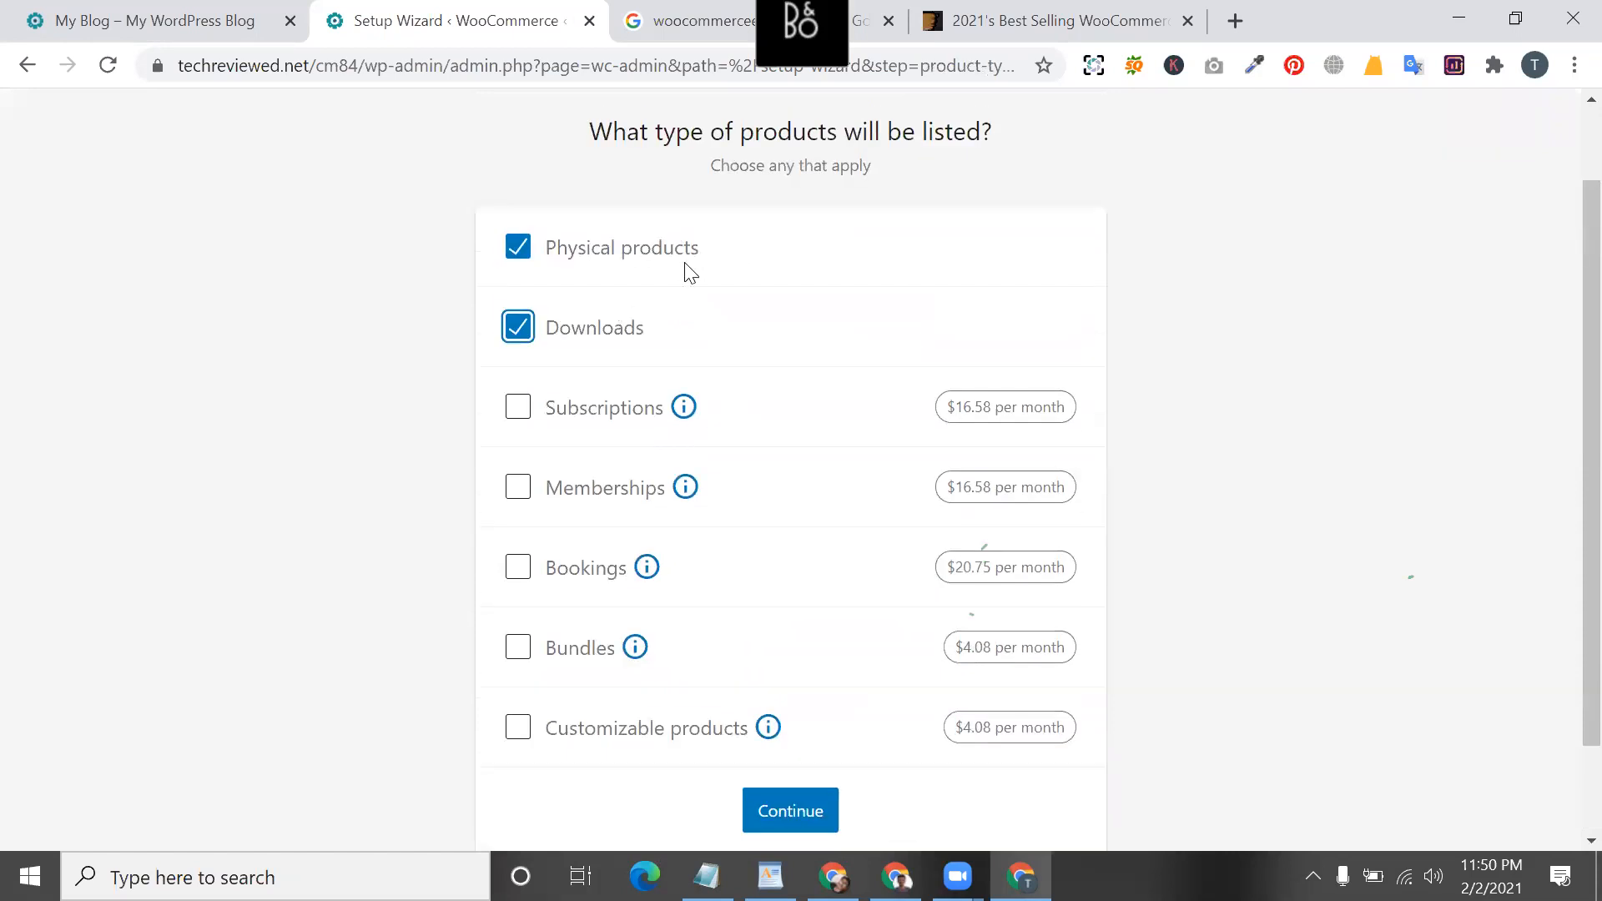
scroll(643, 361, down, 1)
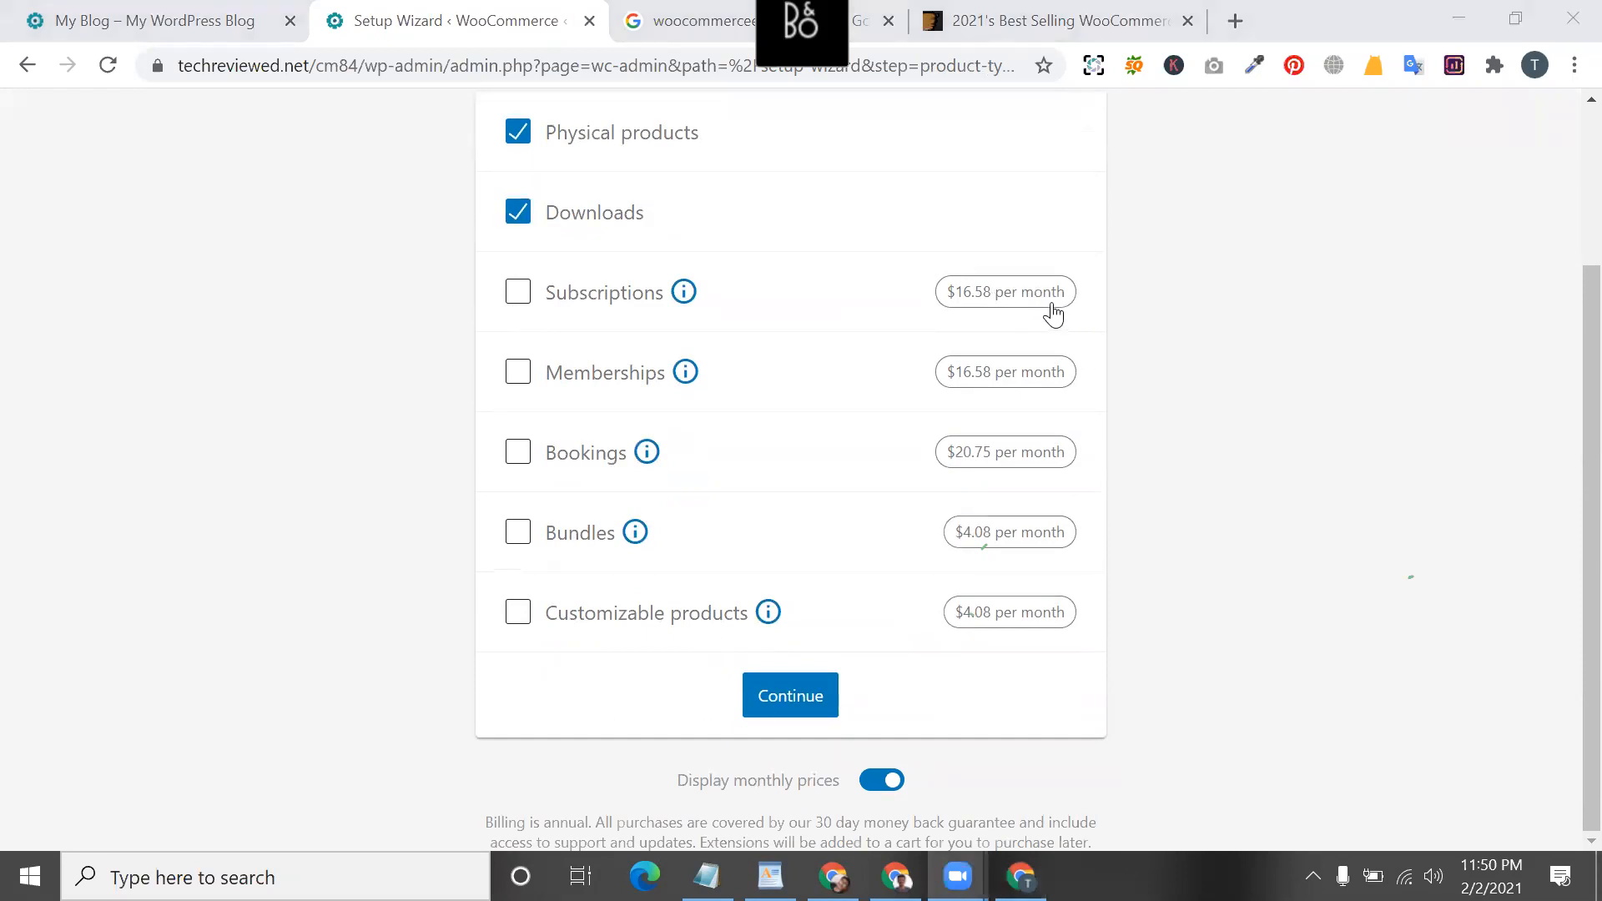
drag(1052, 305, 946, 312)
drag(1061, 536, 942, 544)
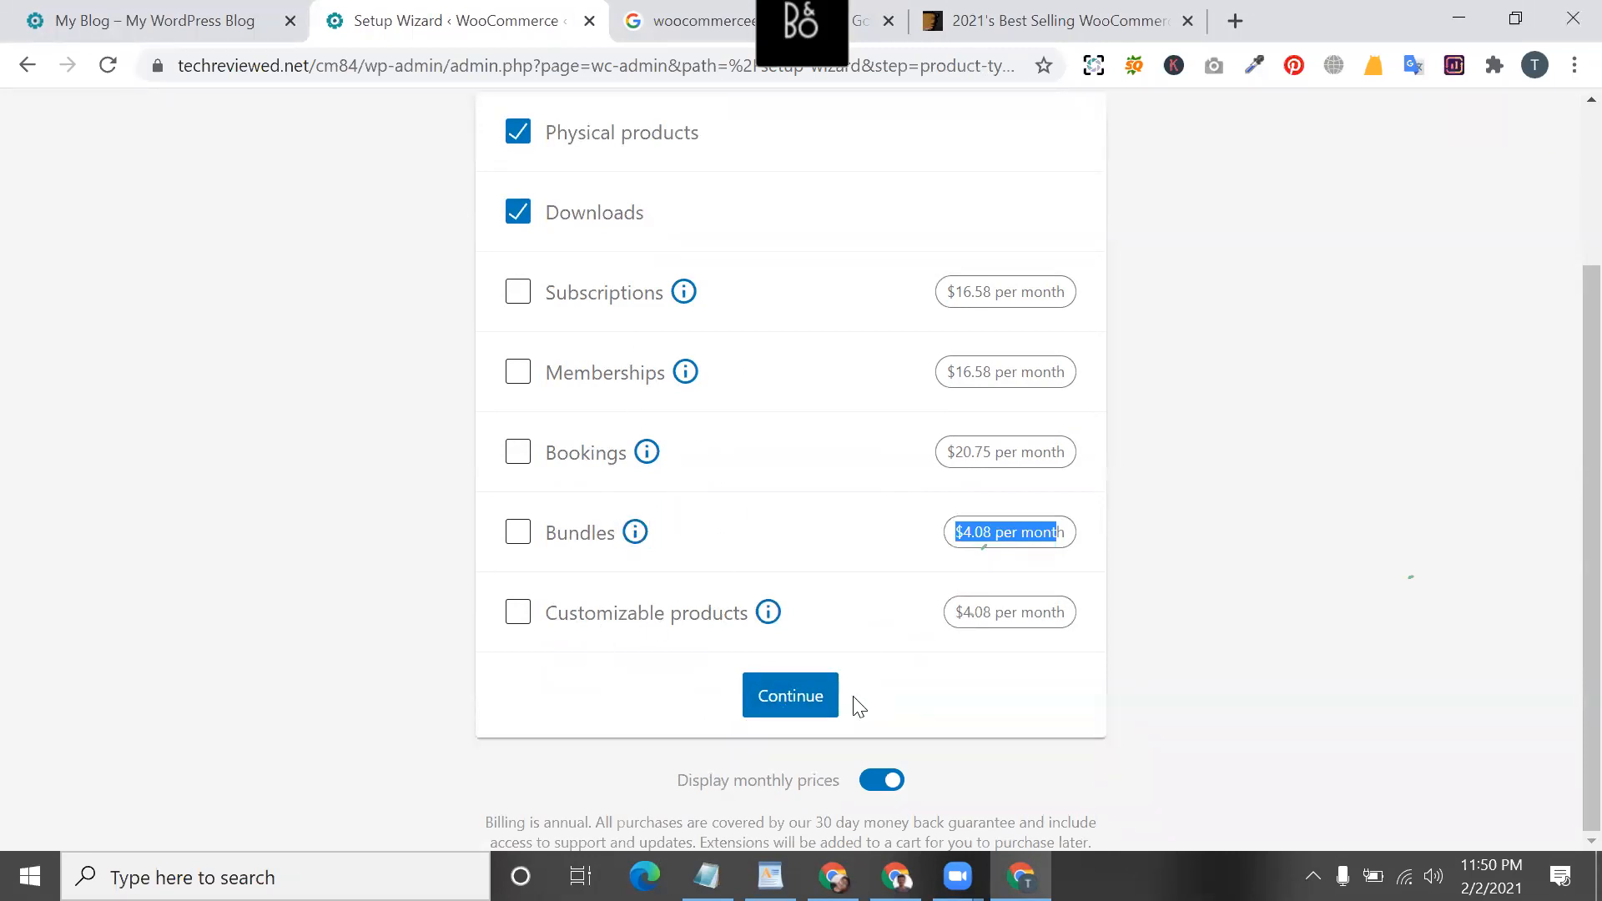
click(782, 695)
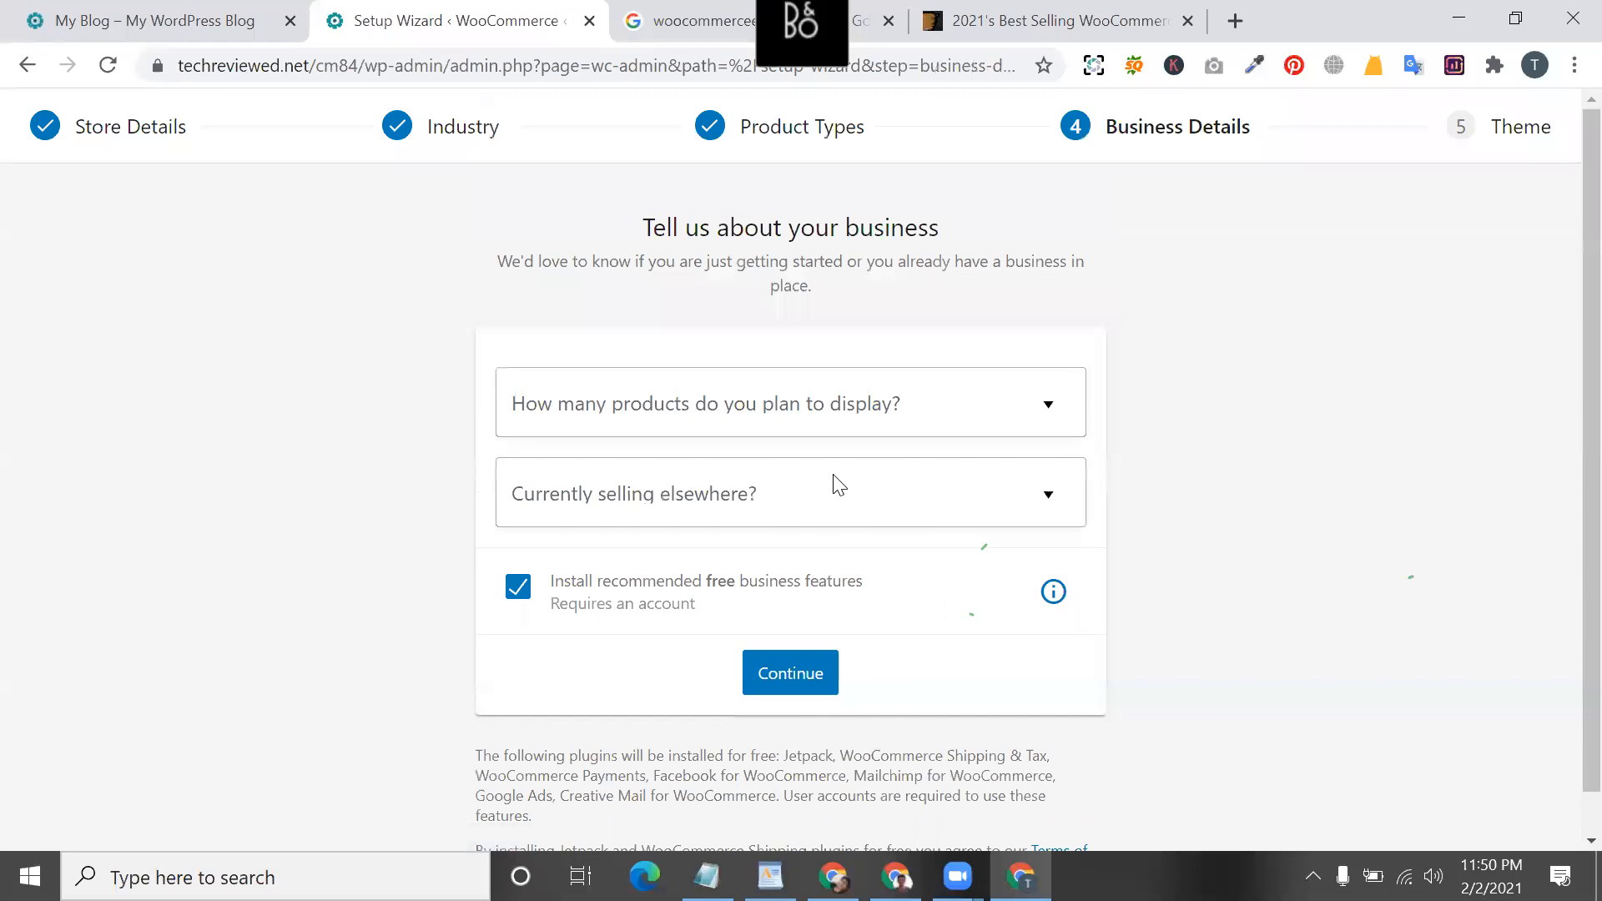
- State that there are no products yet and no selling elsewhere, keep the recommended free business features, and submit the business details
click(776, 371)
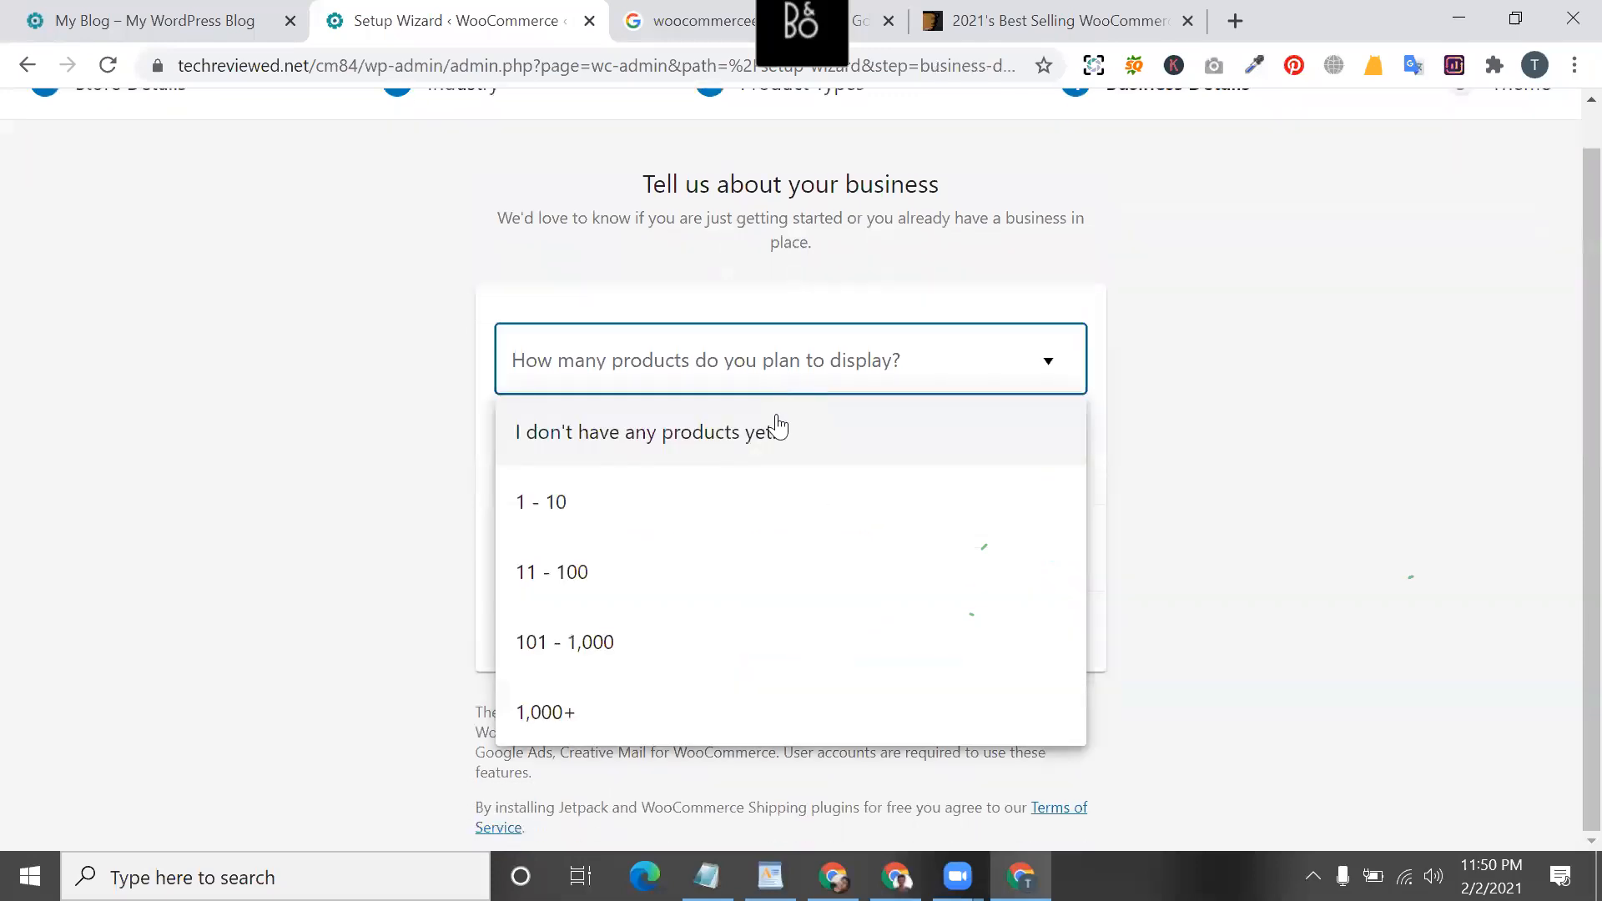
click(574, 454)
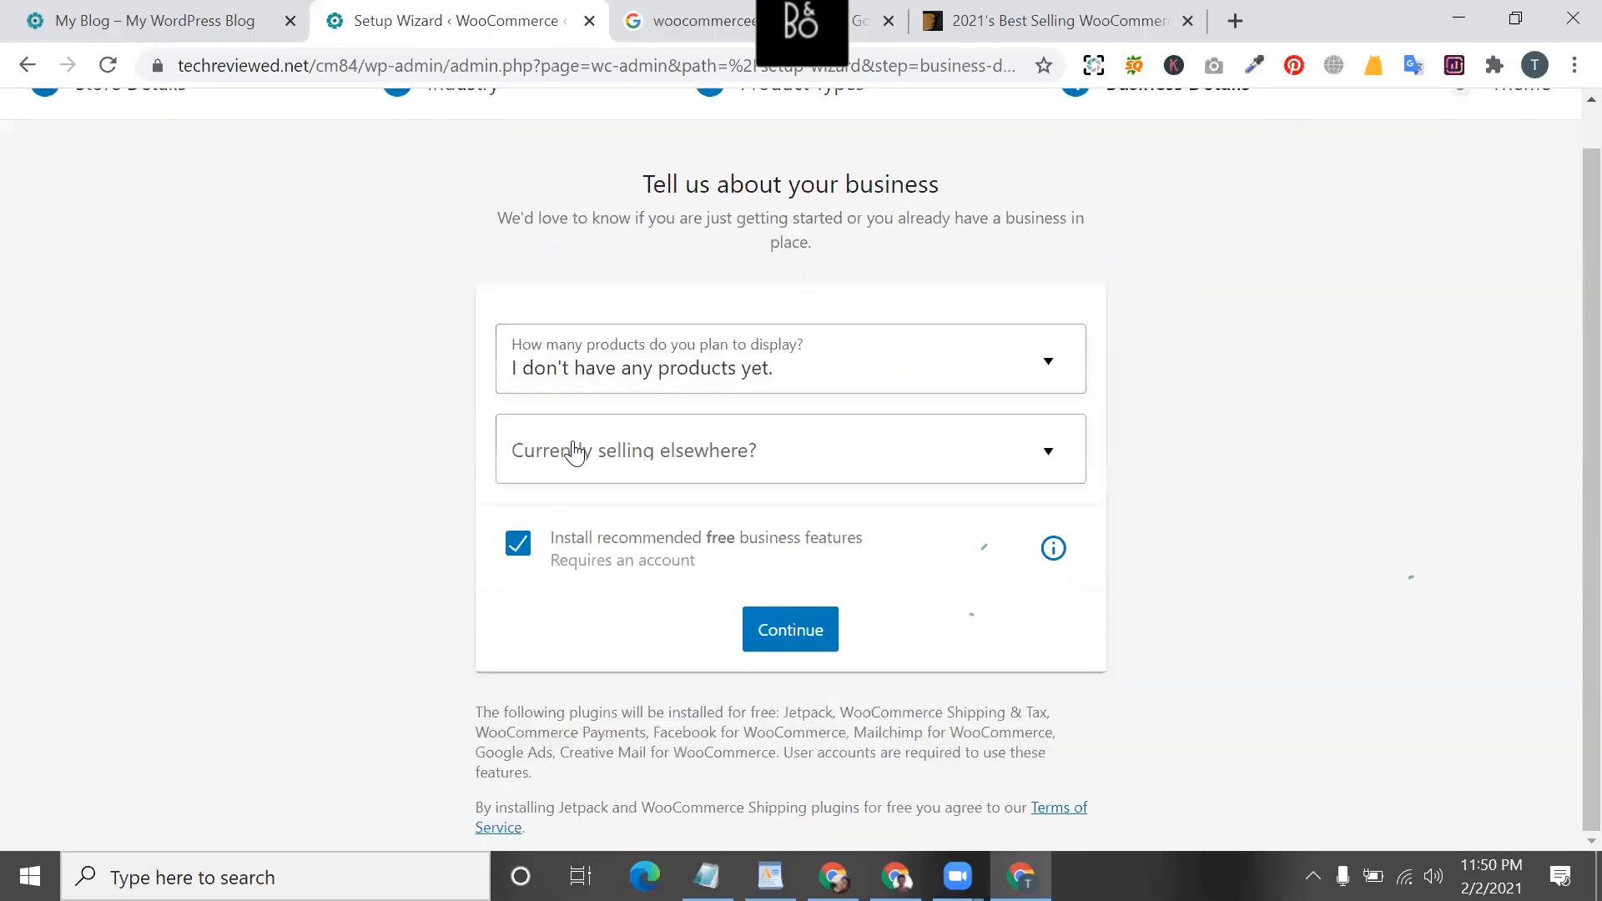
click(741, 458)
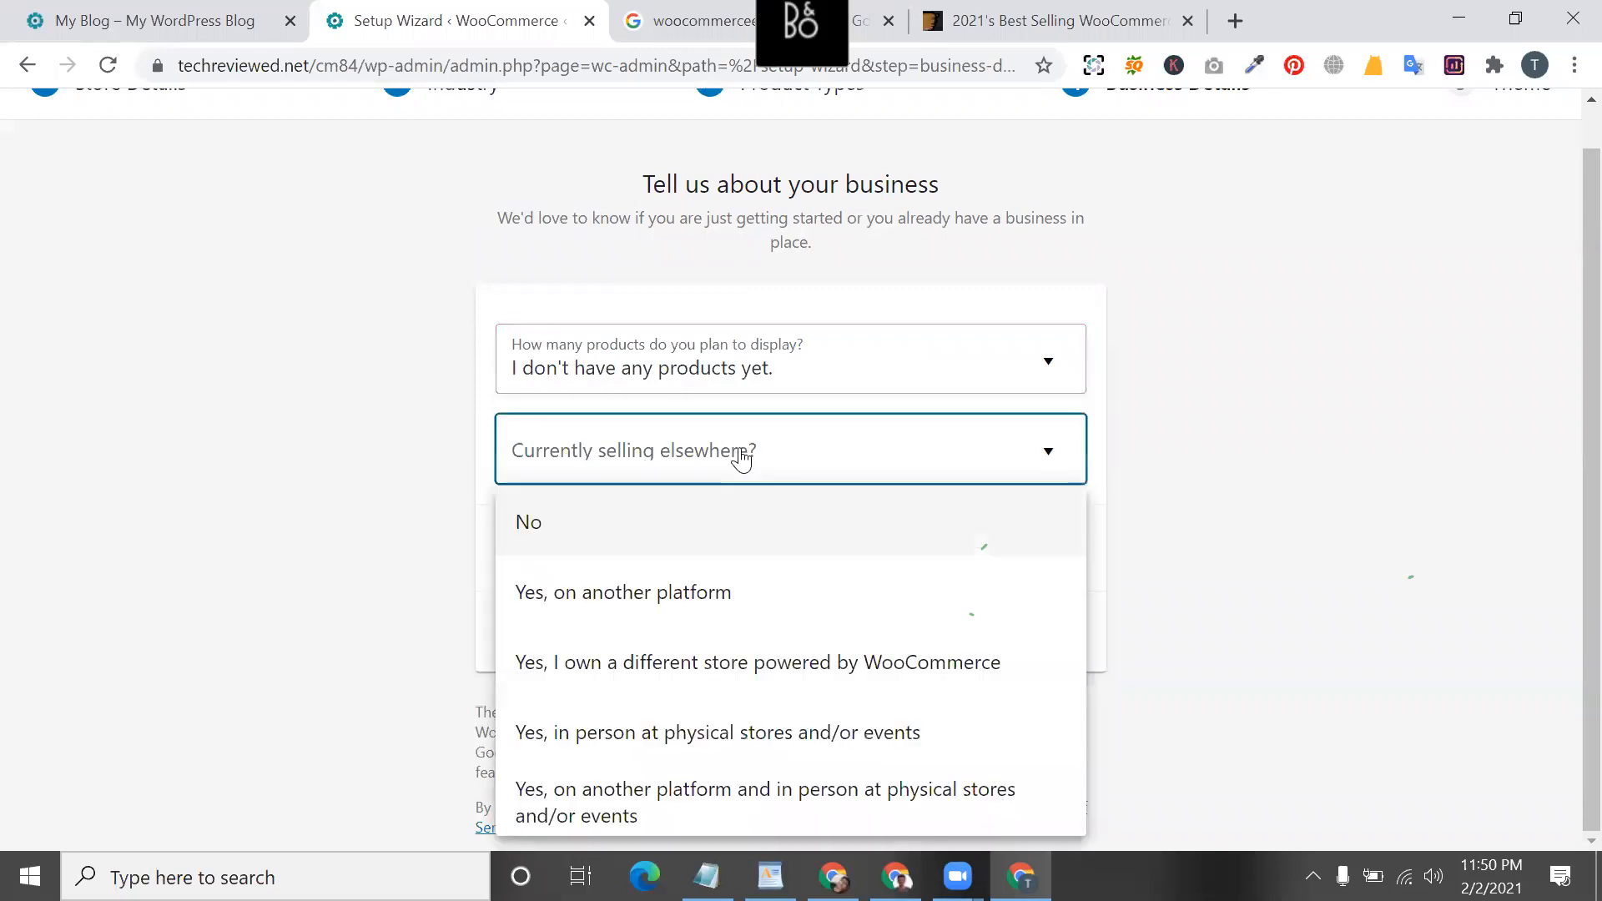
click(591, 522)
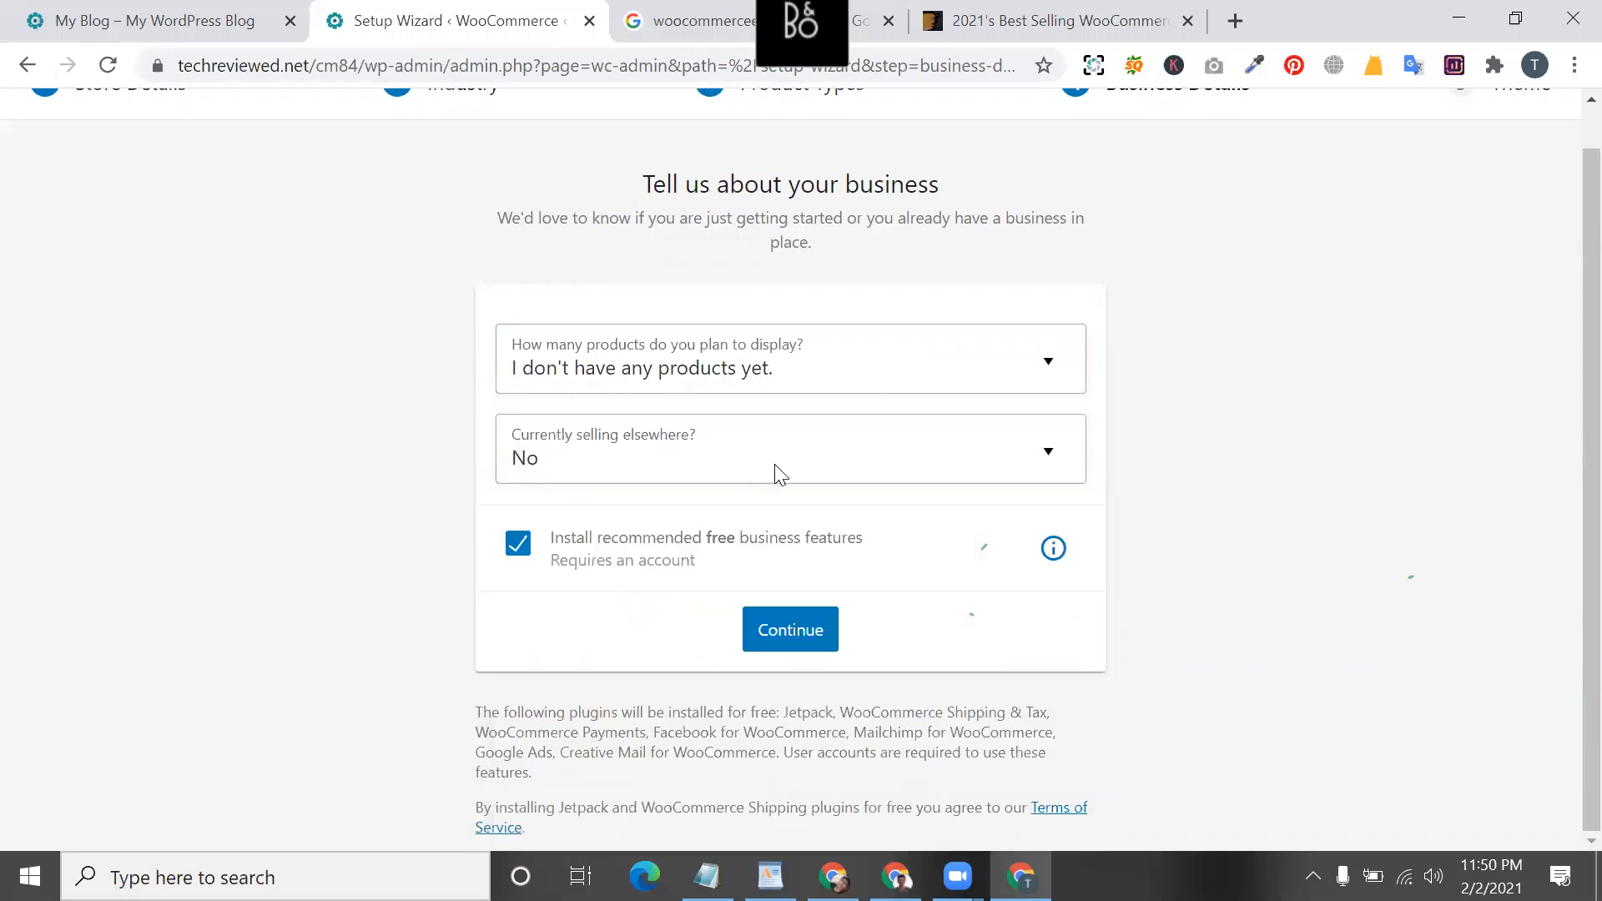
click(799, 632)
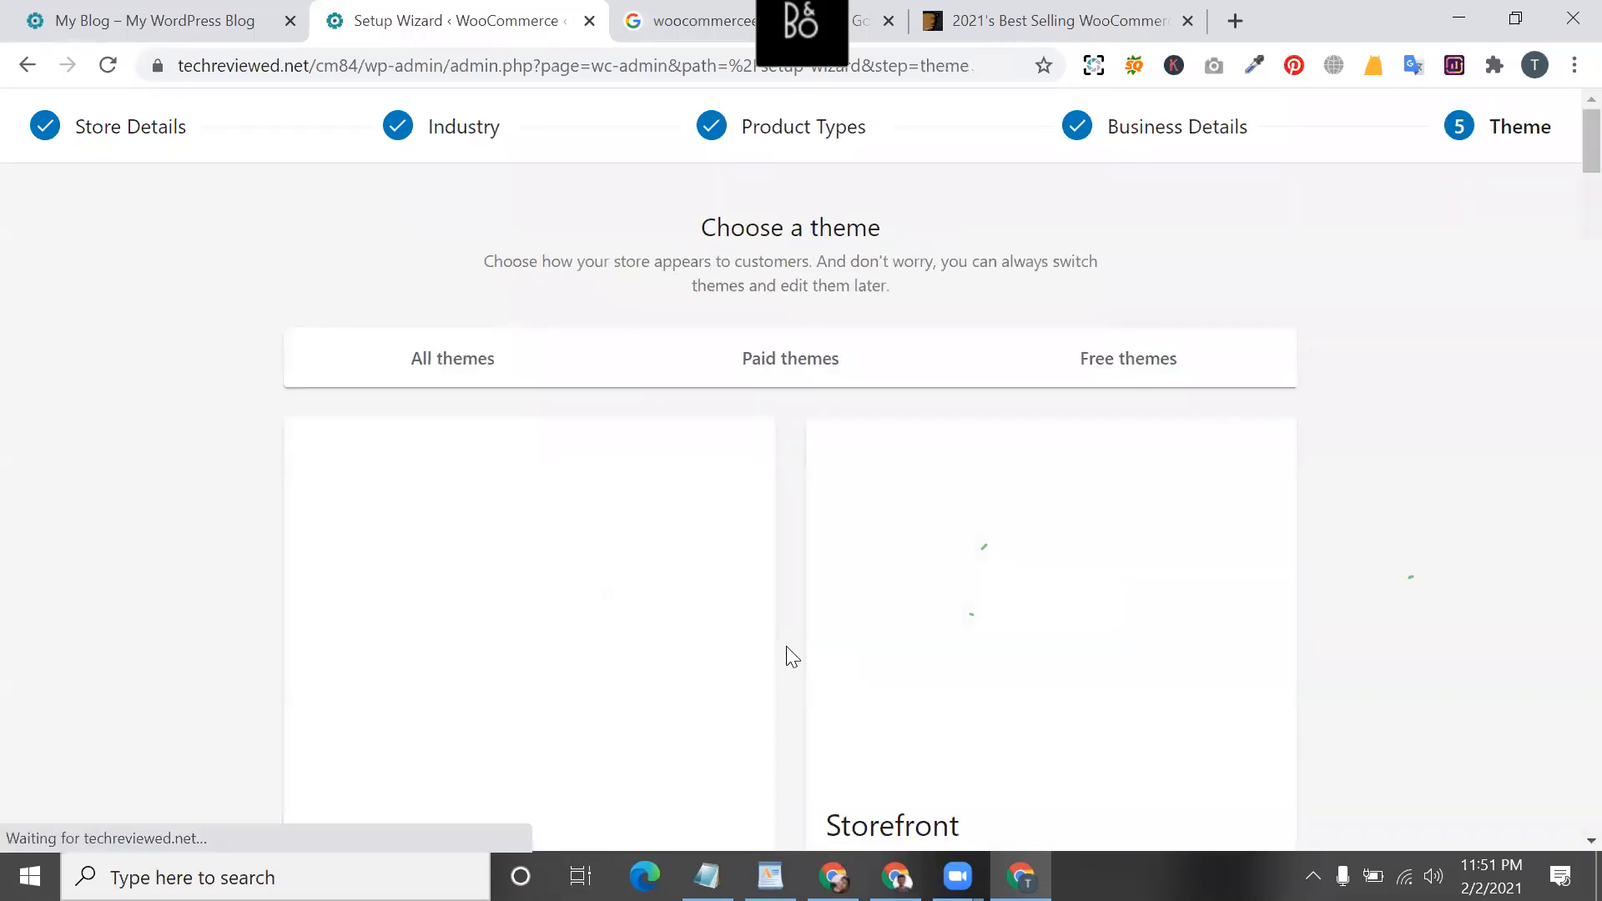
- Finish the setup wizard with the active Woodmart theme and dismiss the welcome introduction on the WooCommerce home page
scroll(582, 582, down, 5)
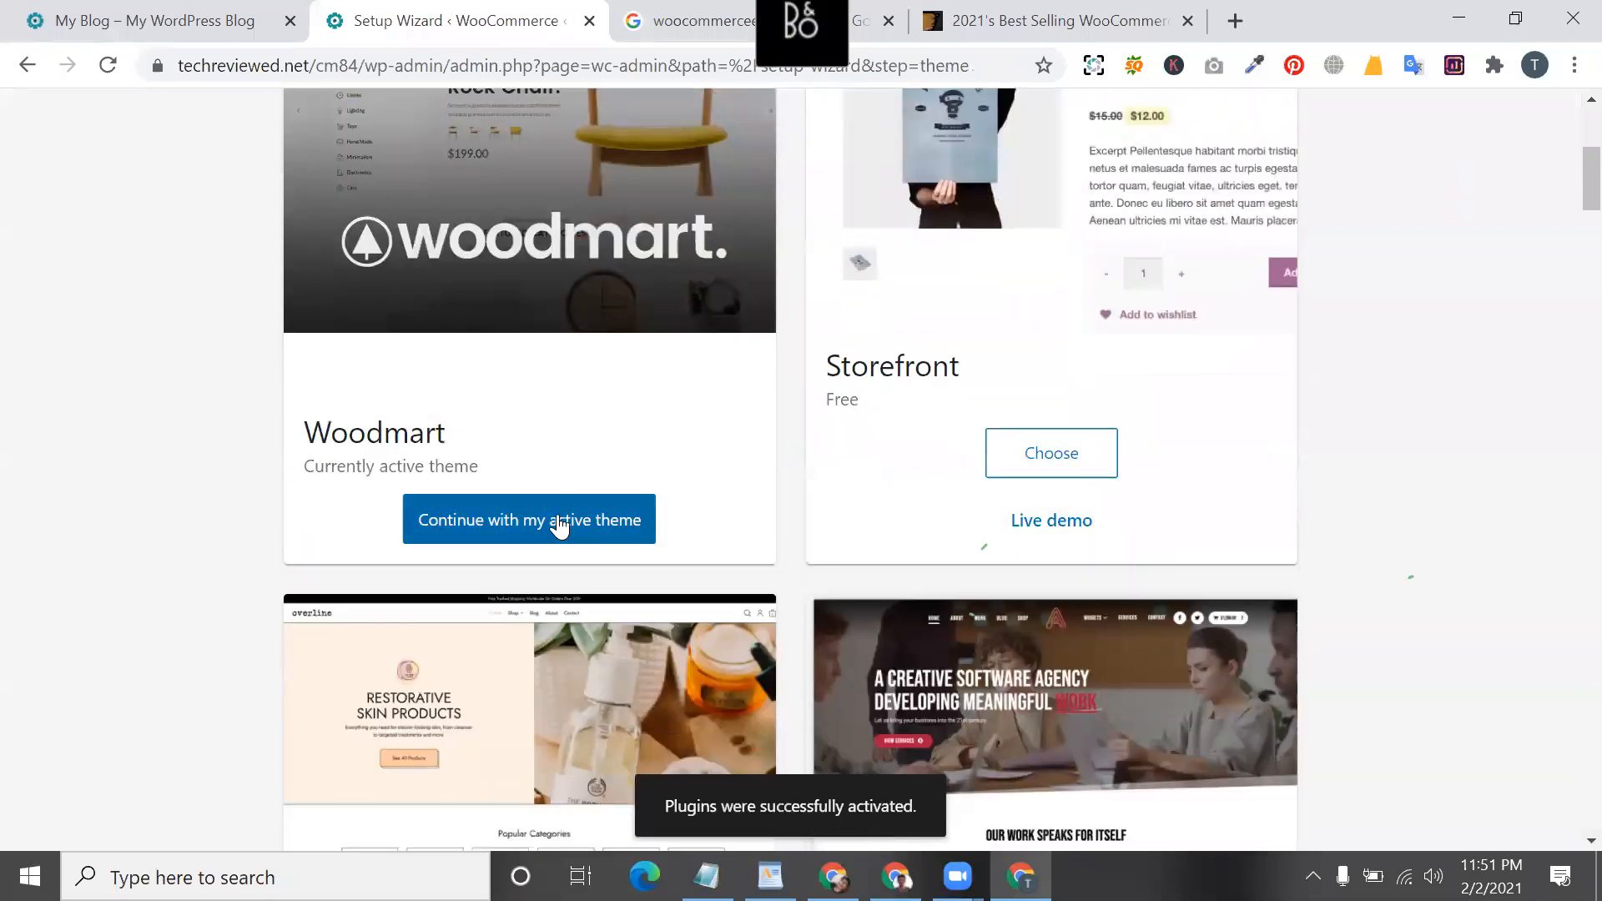
click(557, 524)
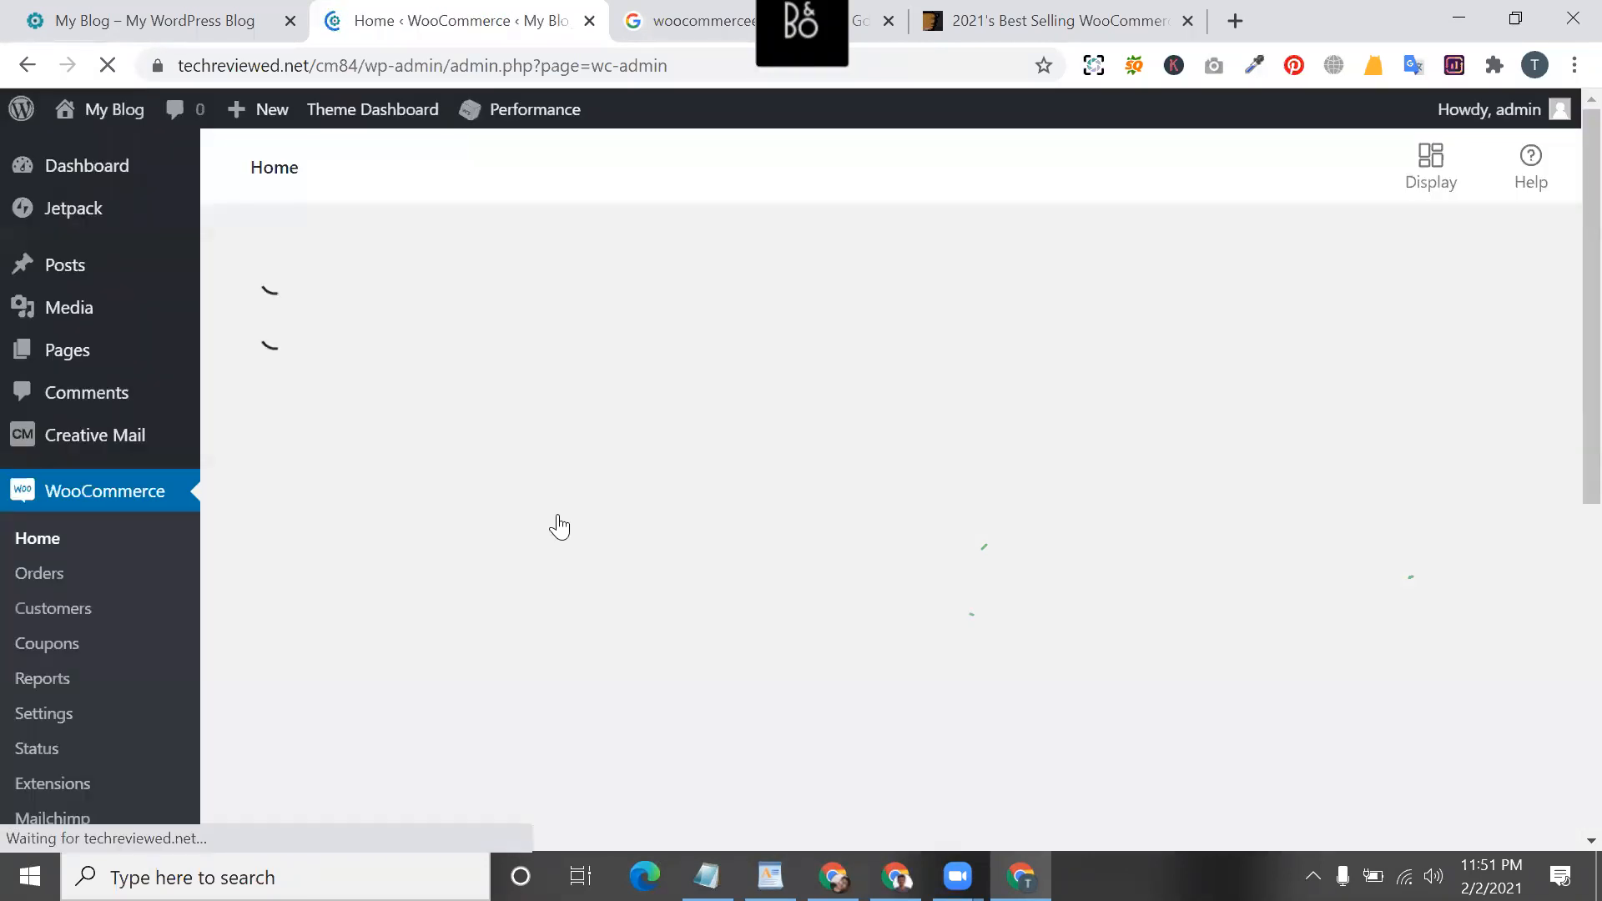
scroll(560, 526, down, 2)
scroll(242, 380, down, 3)
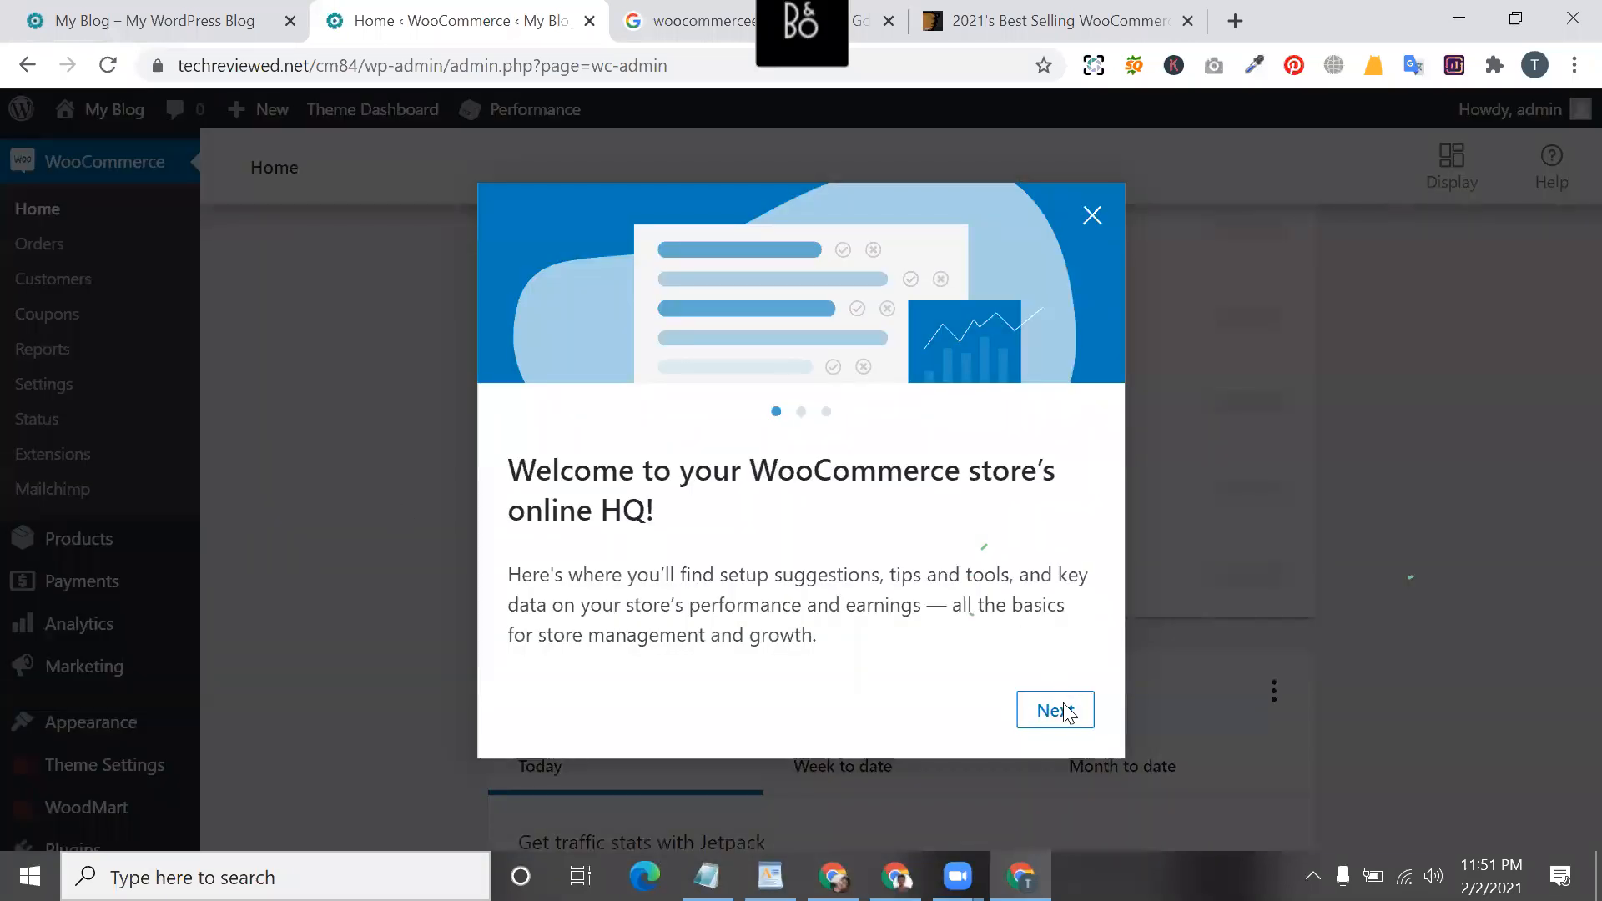
click(1062, 712)
click(1092, 220)
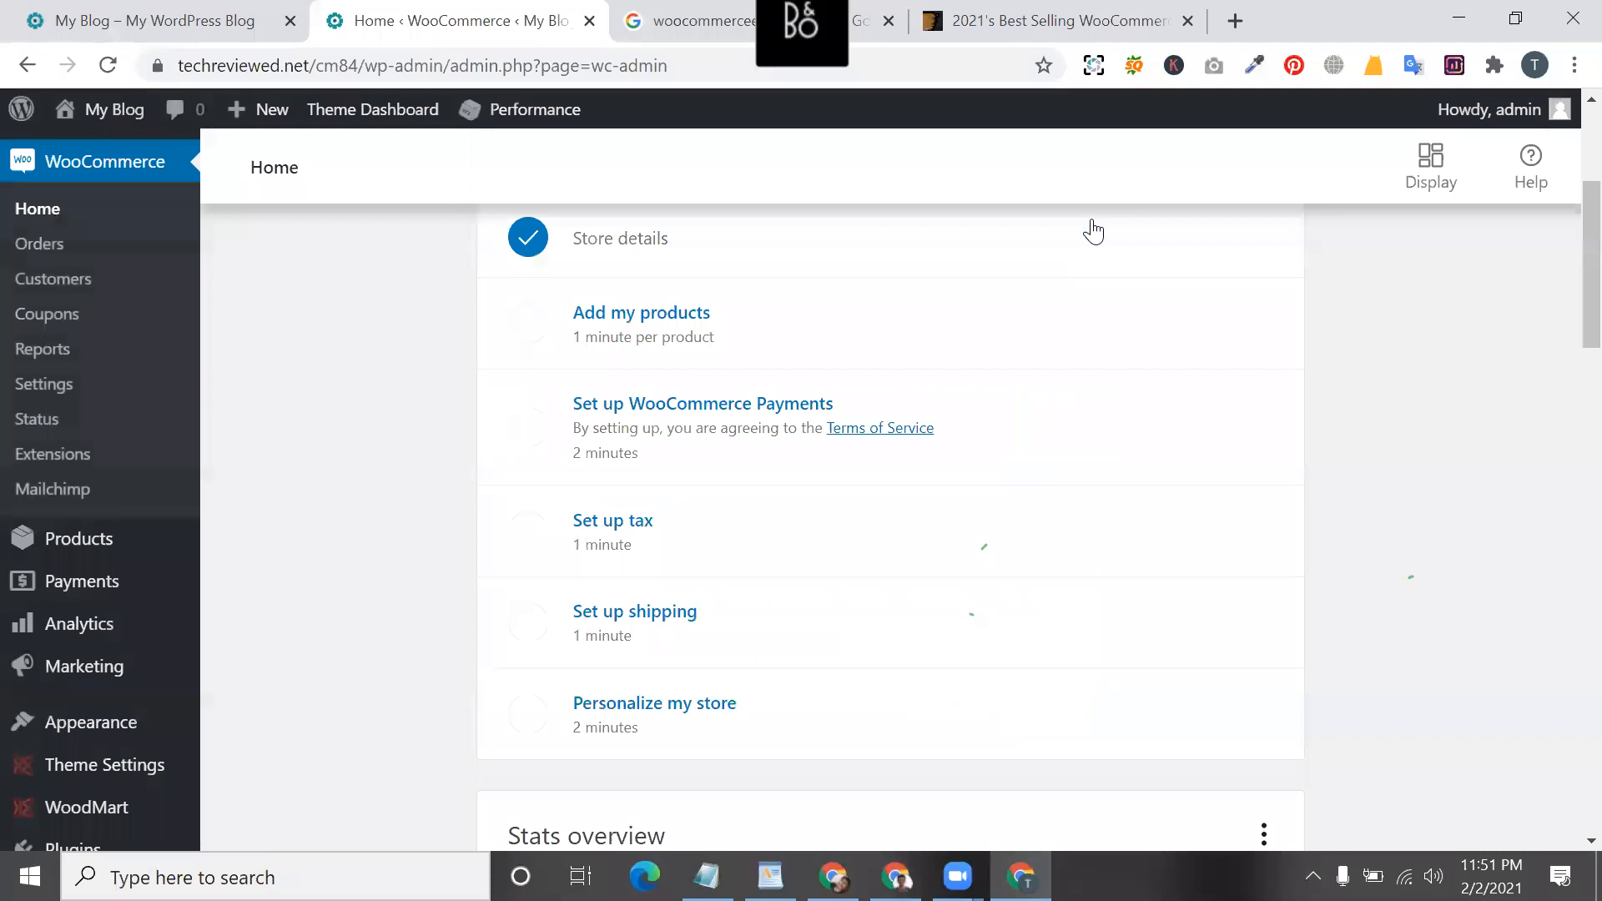
- Look over the remaining setup tasks and stats overview on the WooCommerce home page, along with the admin menu entries
scroll(530, 501, down, 4)
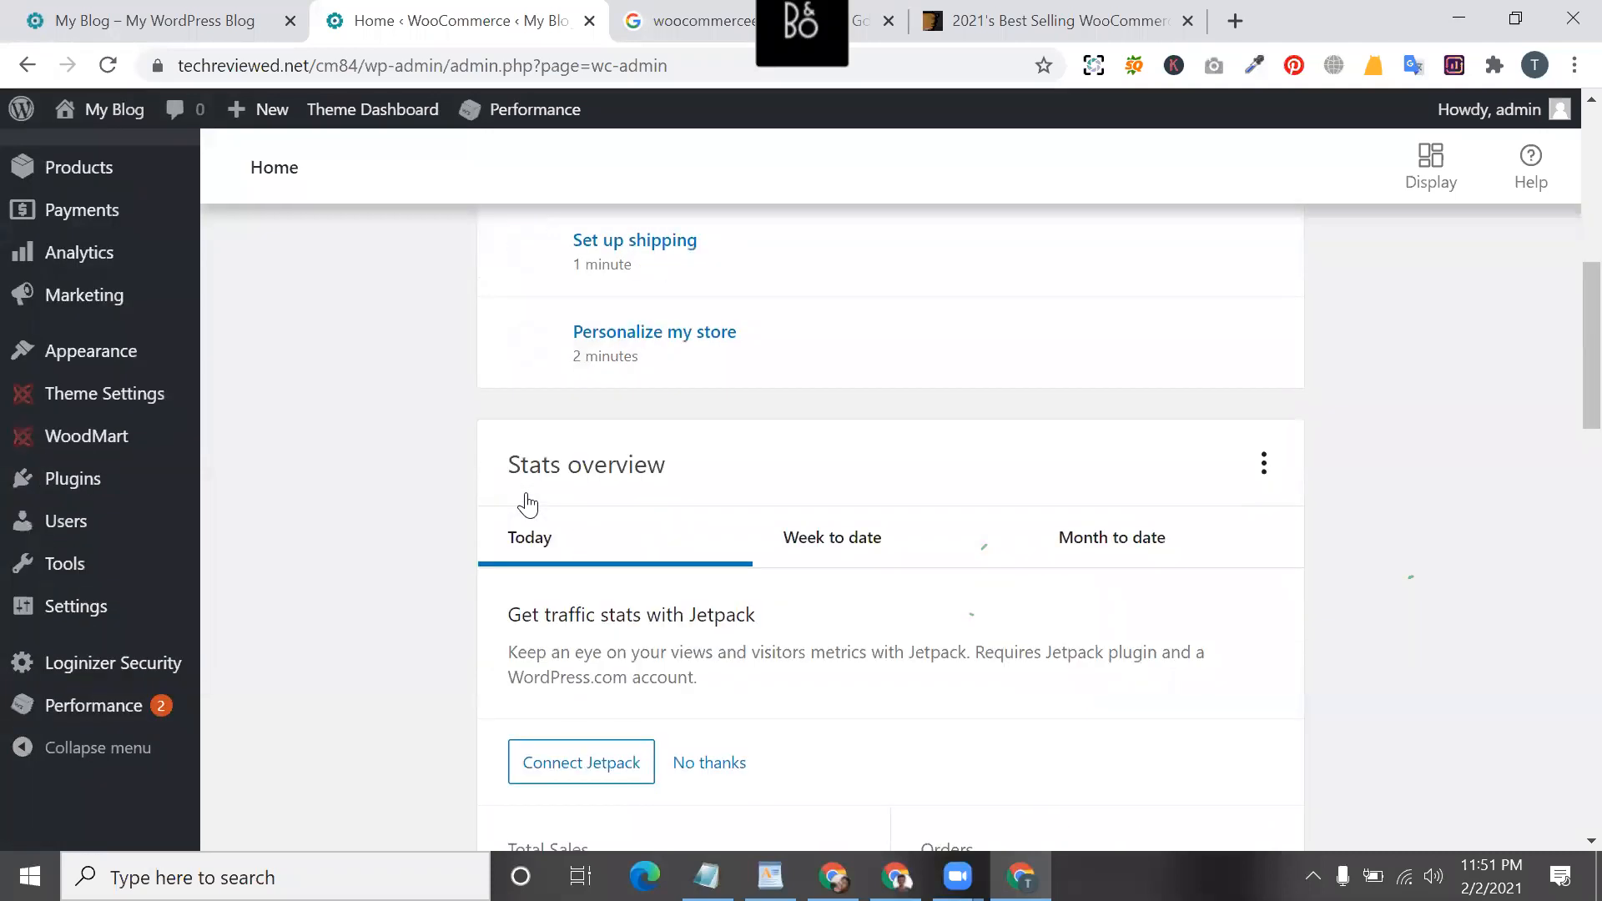
scroll(726, 437, up, 4)
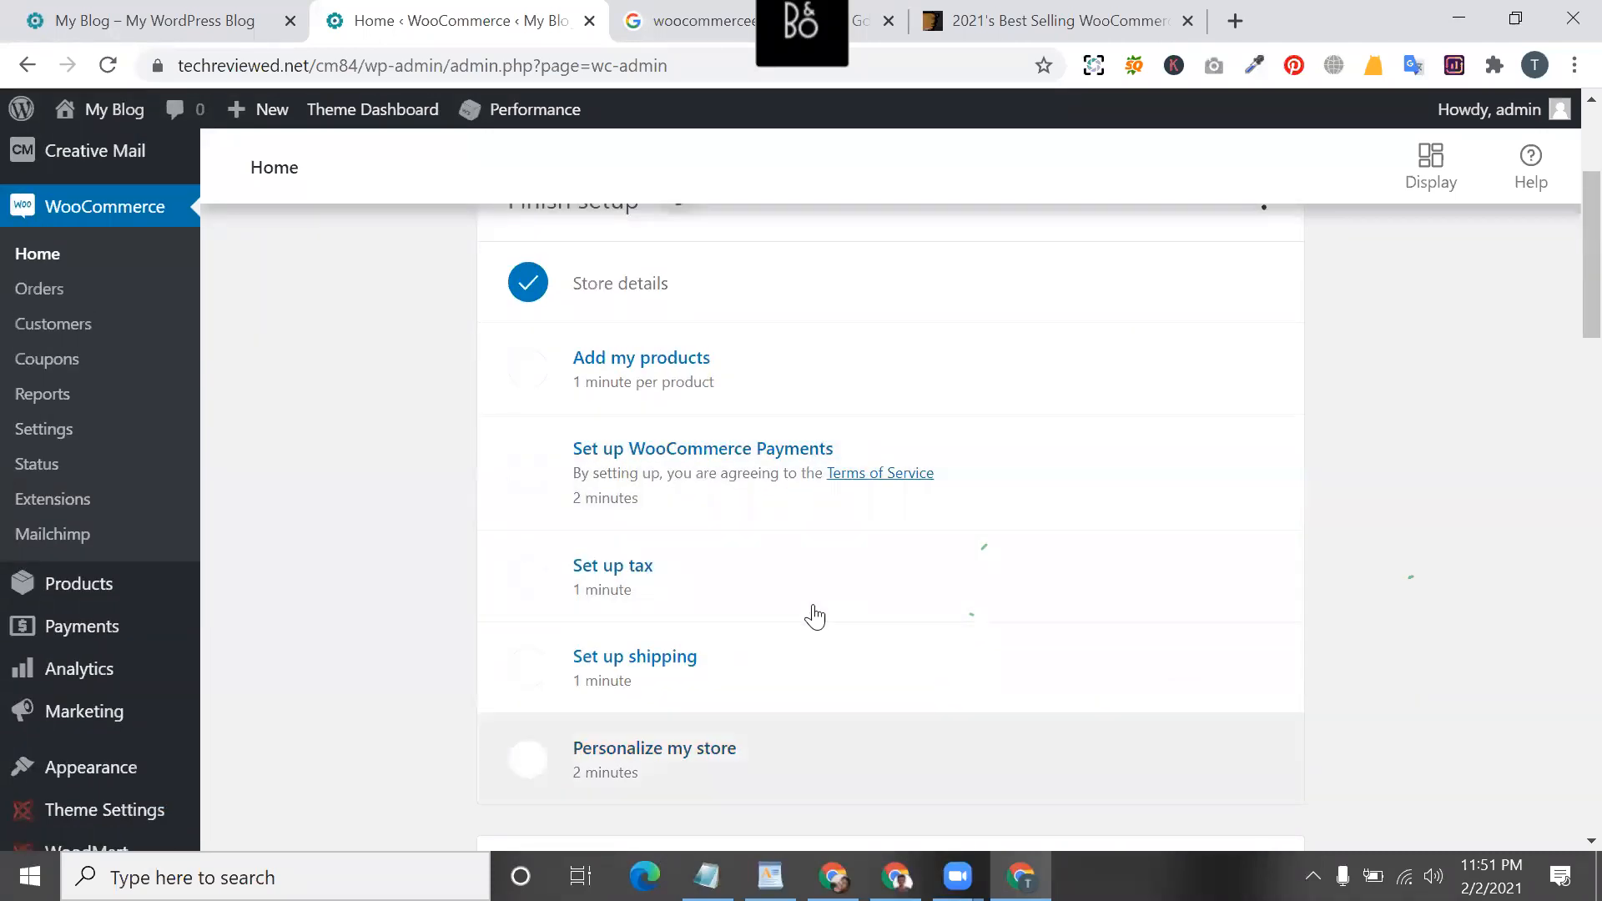
scroll(720, 665, down, 4)
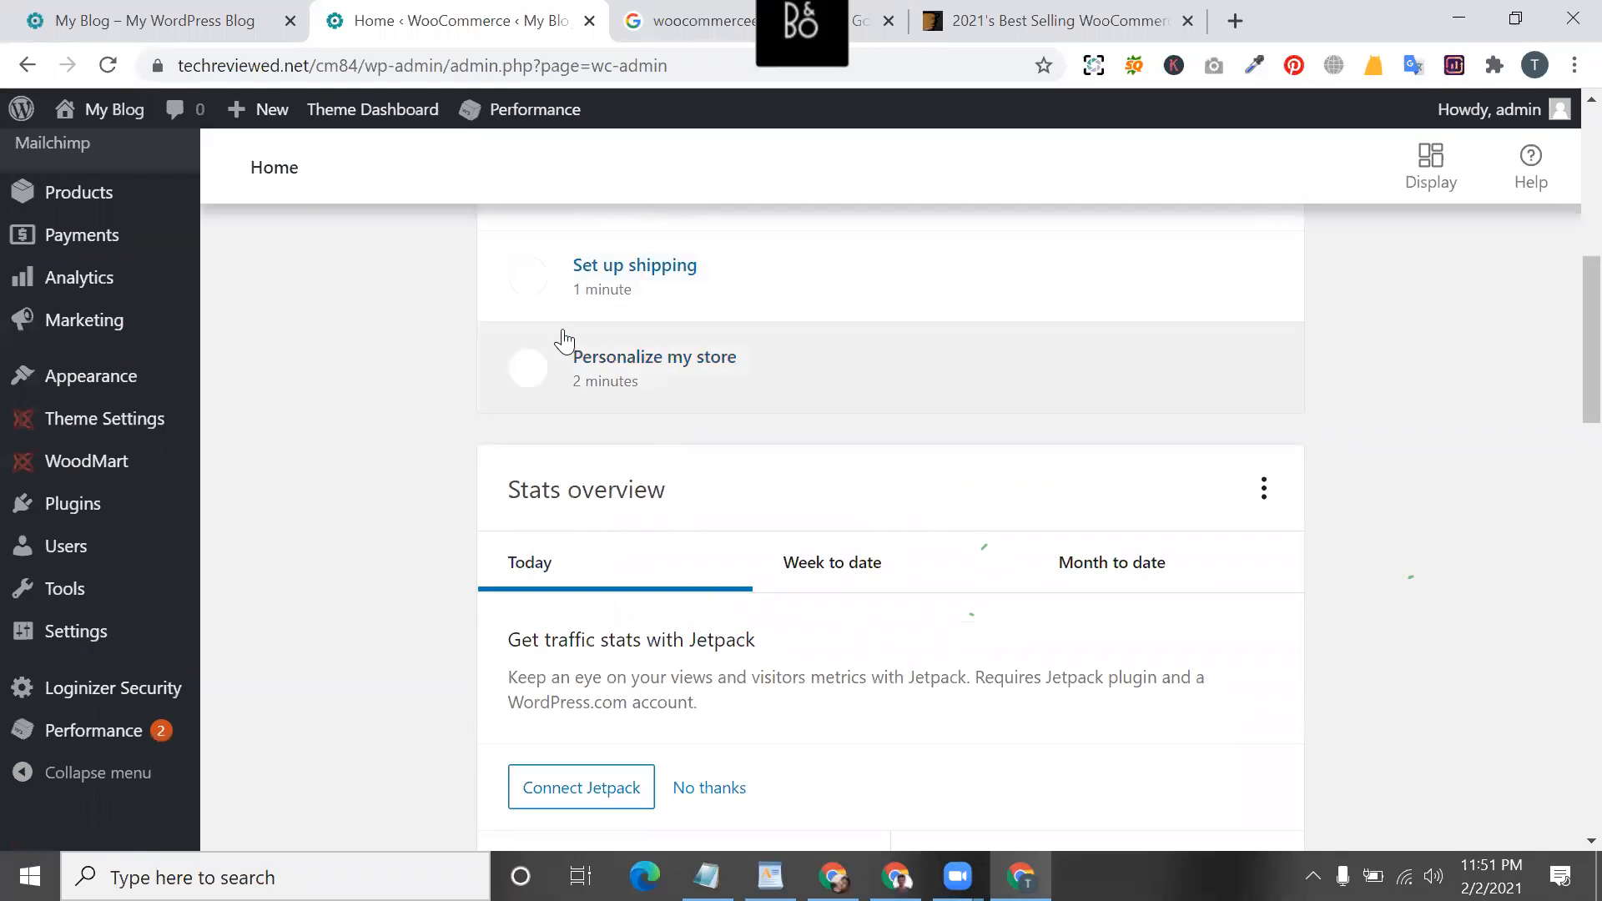
scroll(563, 340, down, 2)
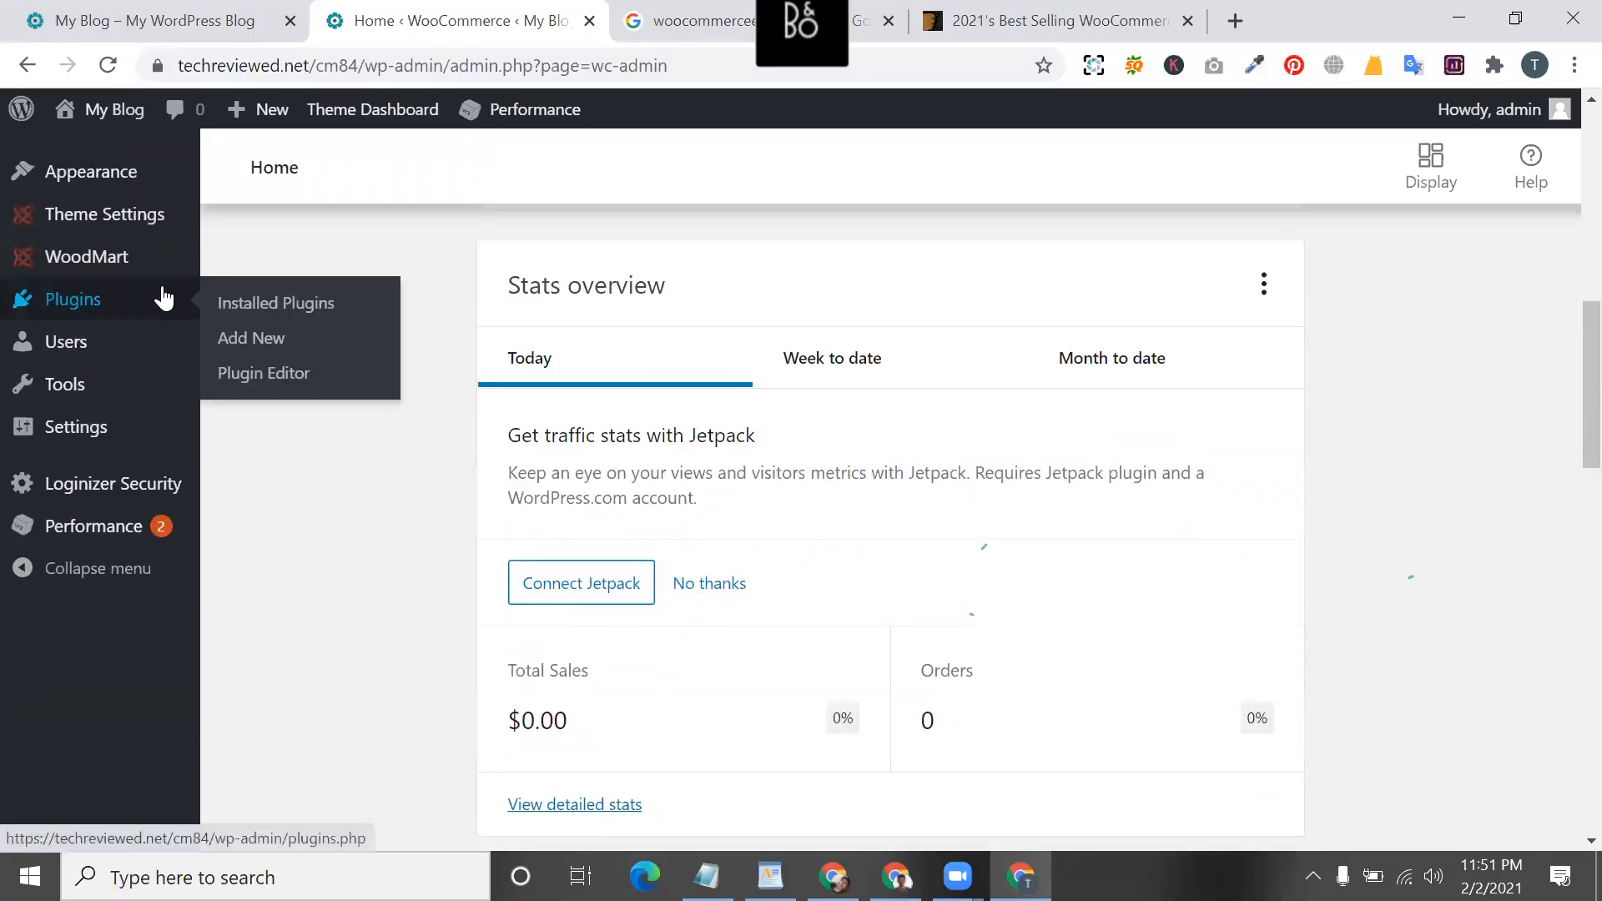
mouse_move(113, 238)
scroll(129, 321, up, 2)
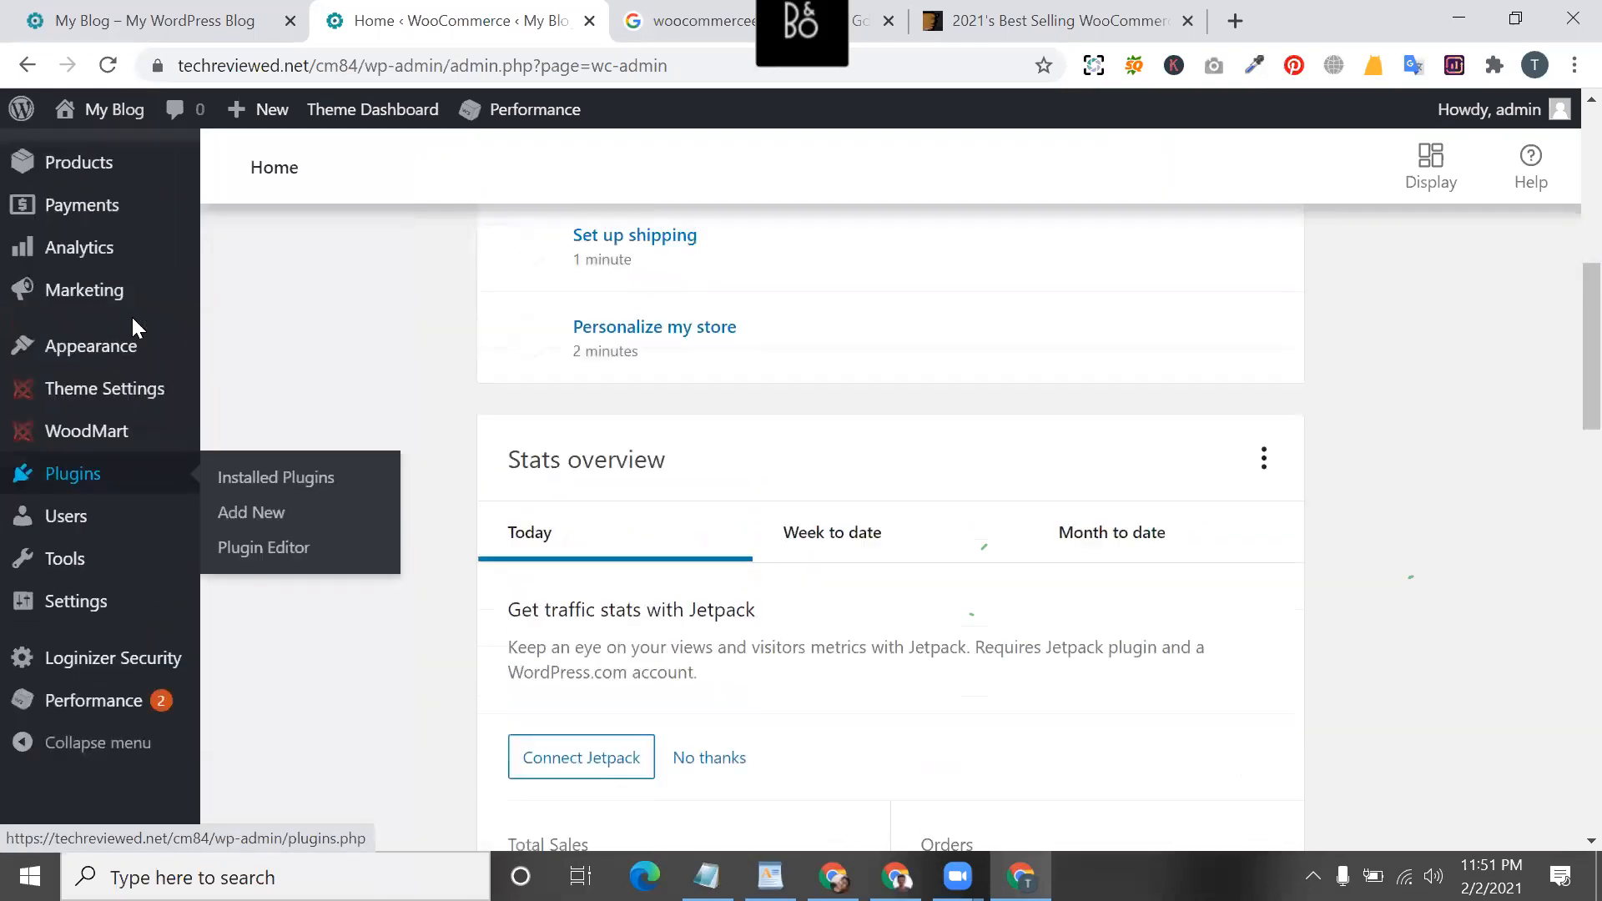
mouse_move(98, 473)
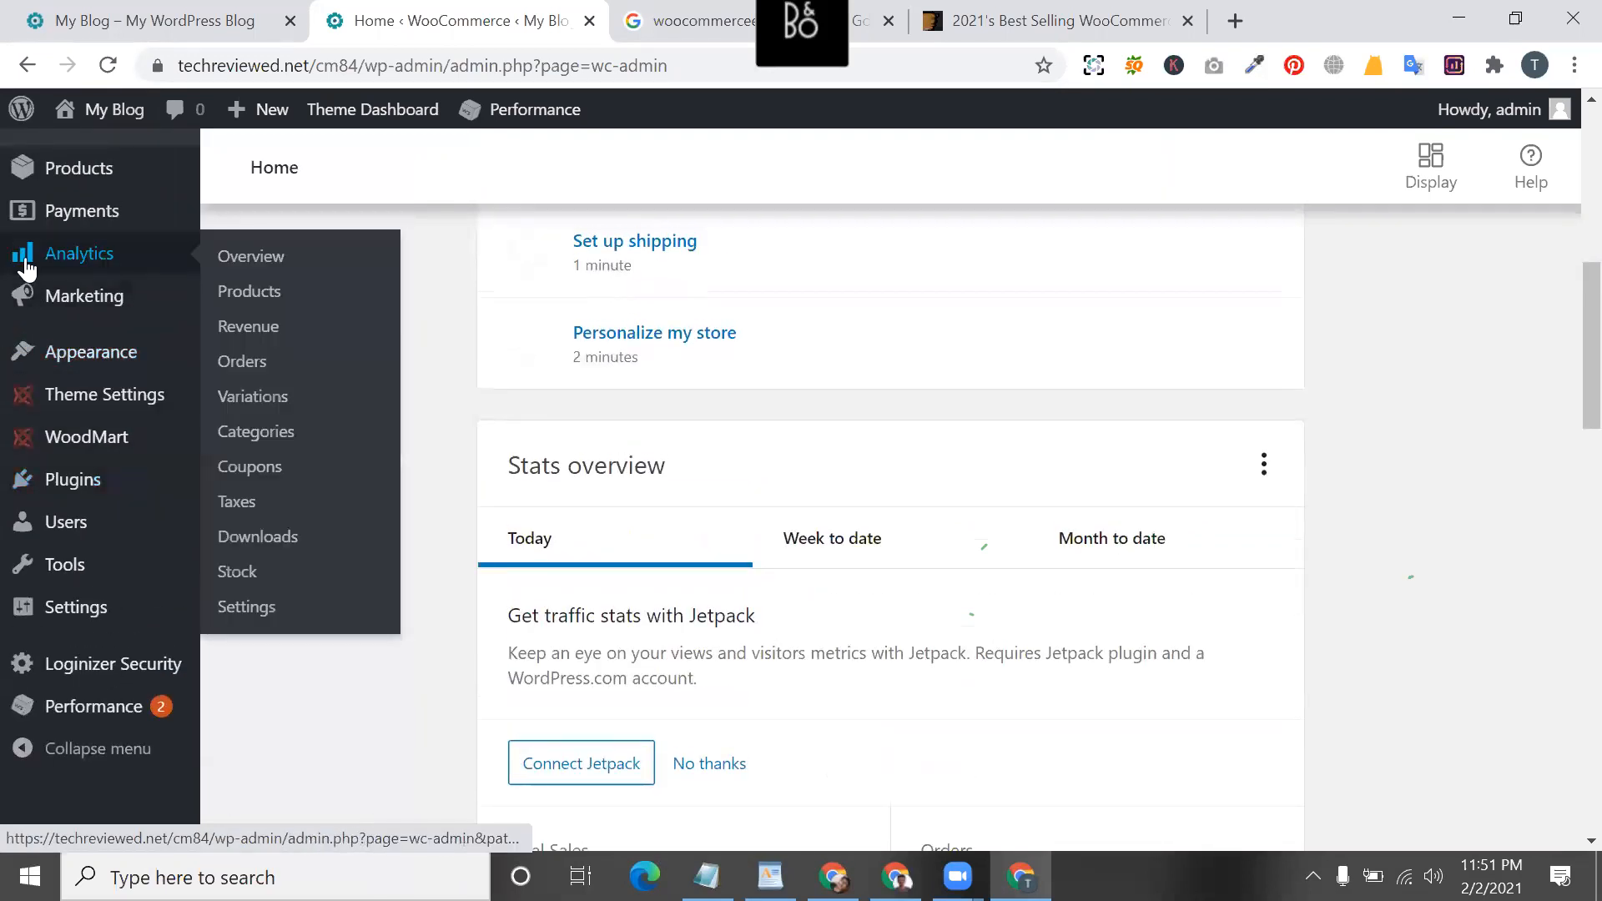
scroll(25, 259, up, 1)
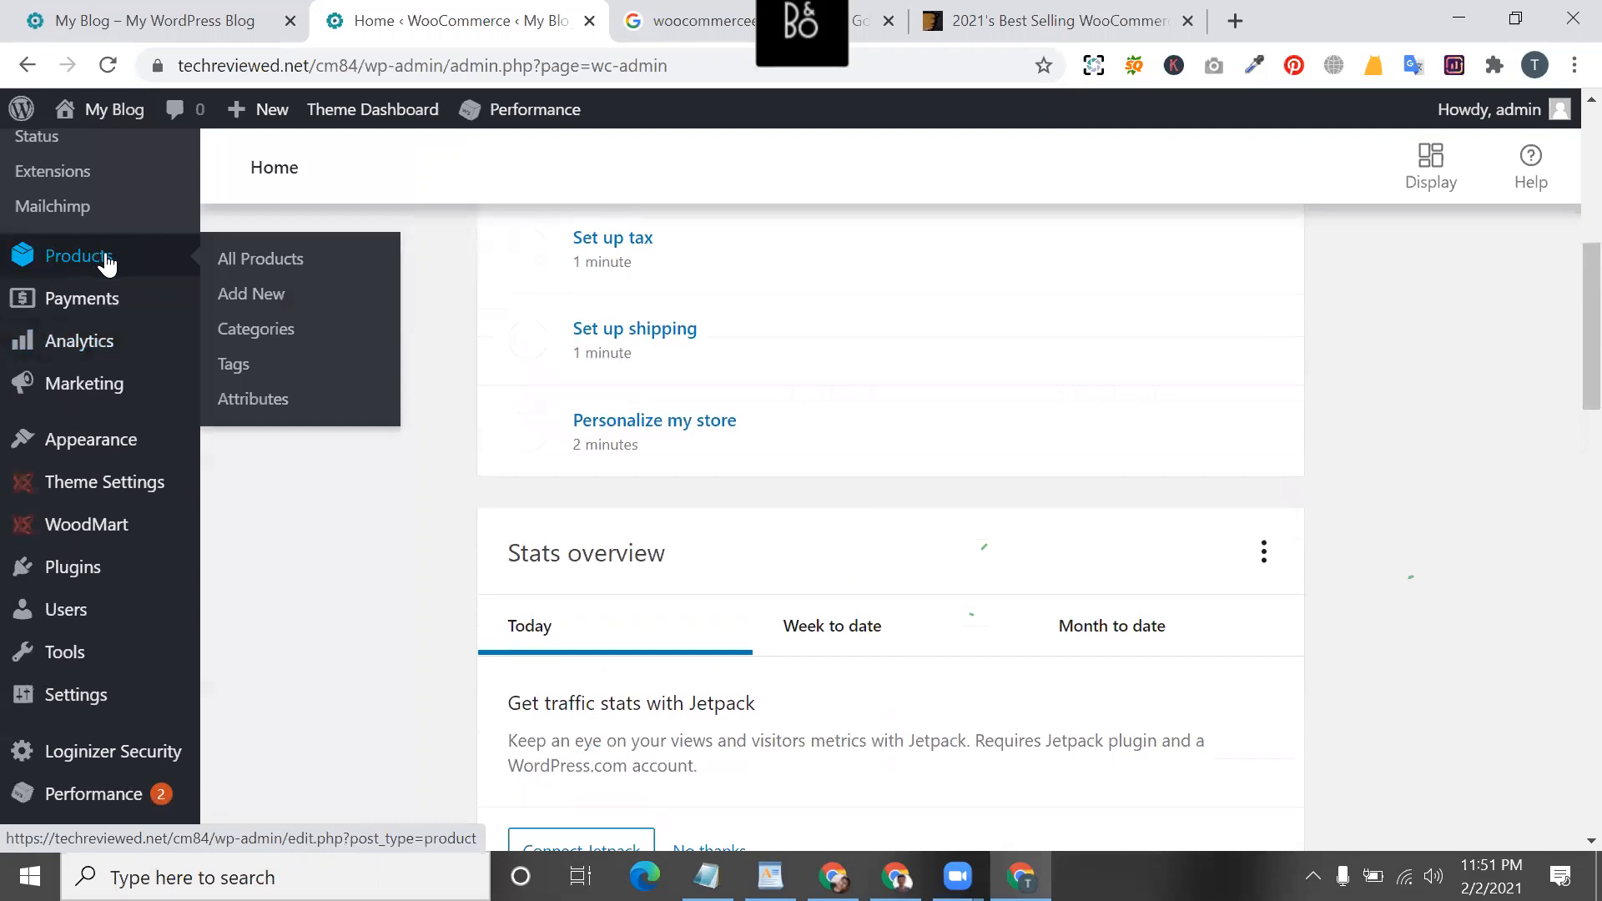
- Open the list of all products and examine its options for creating or importing products
click(264, 260)
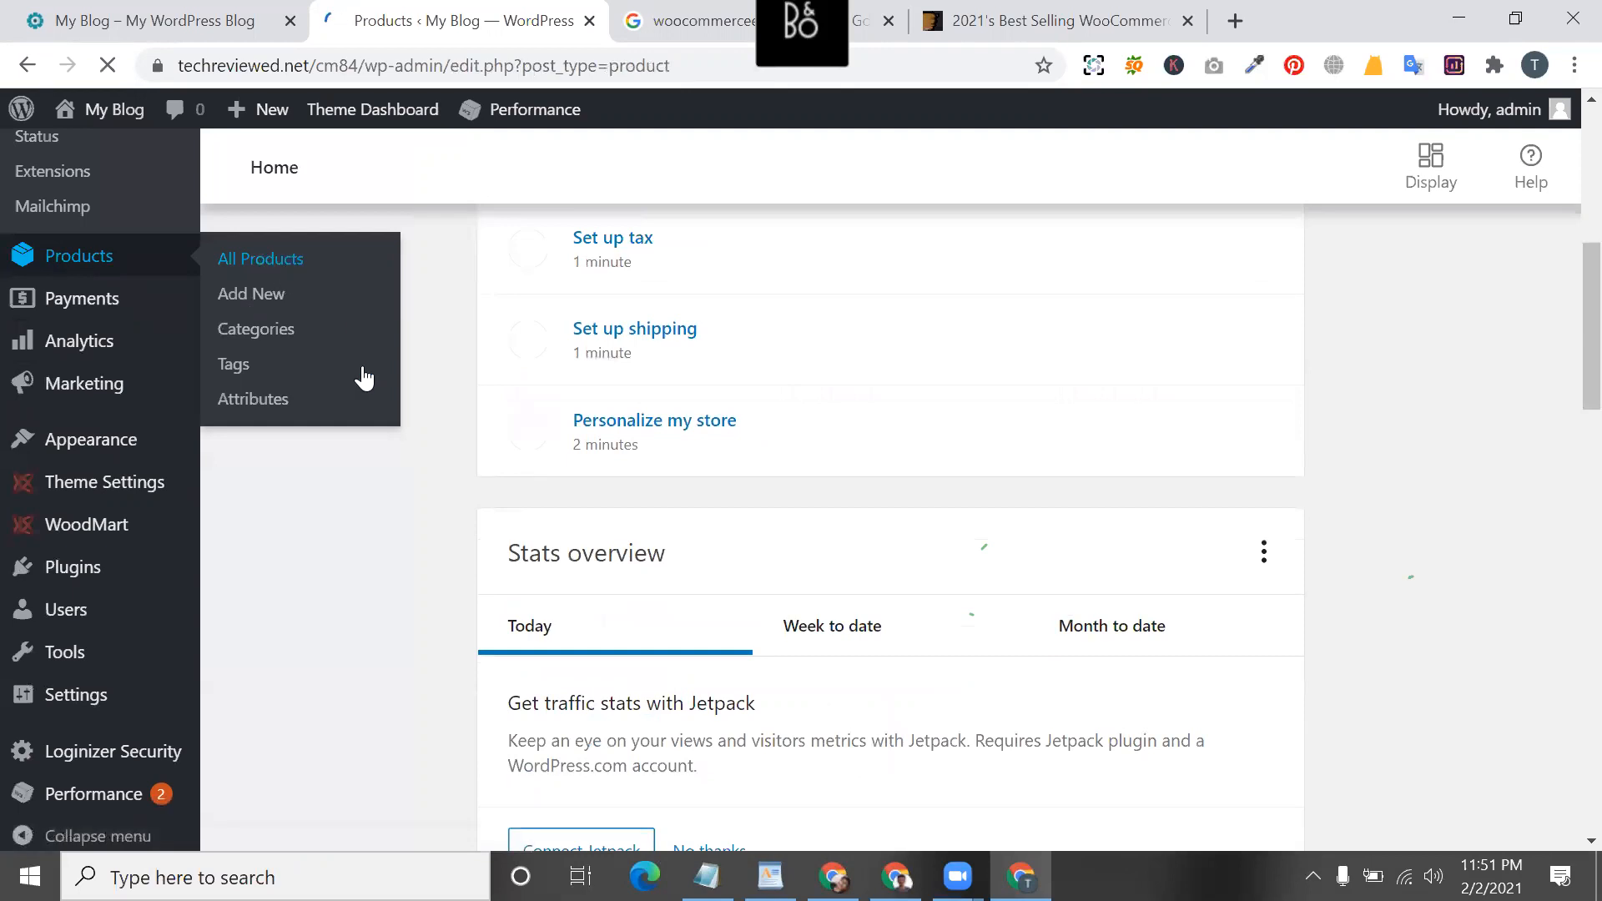
scroll(539, 476, down, 1)
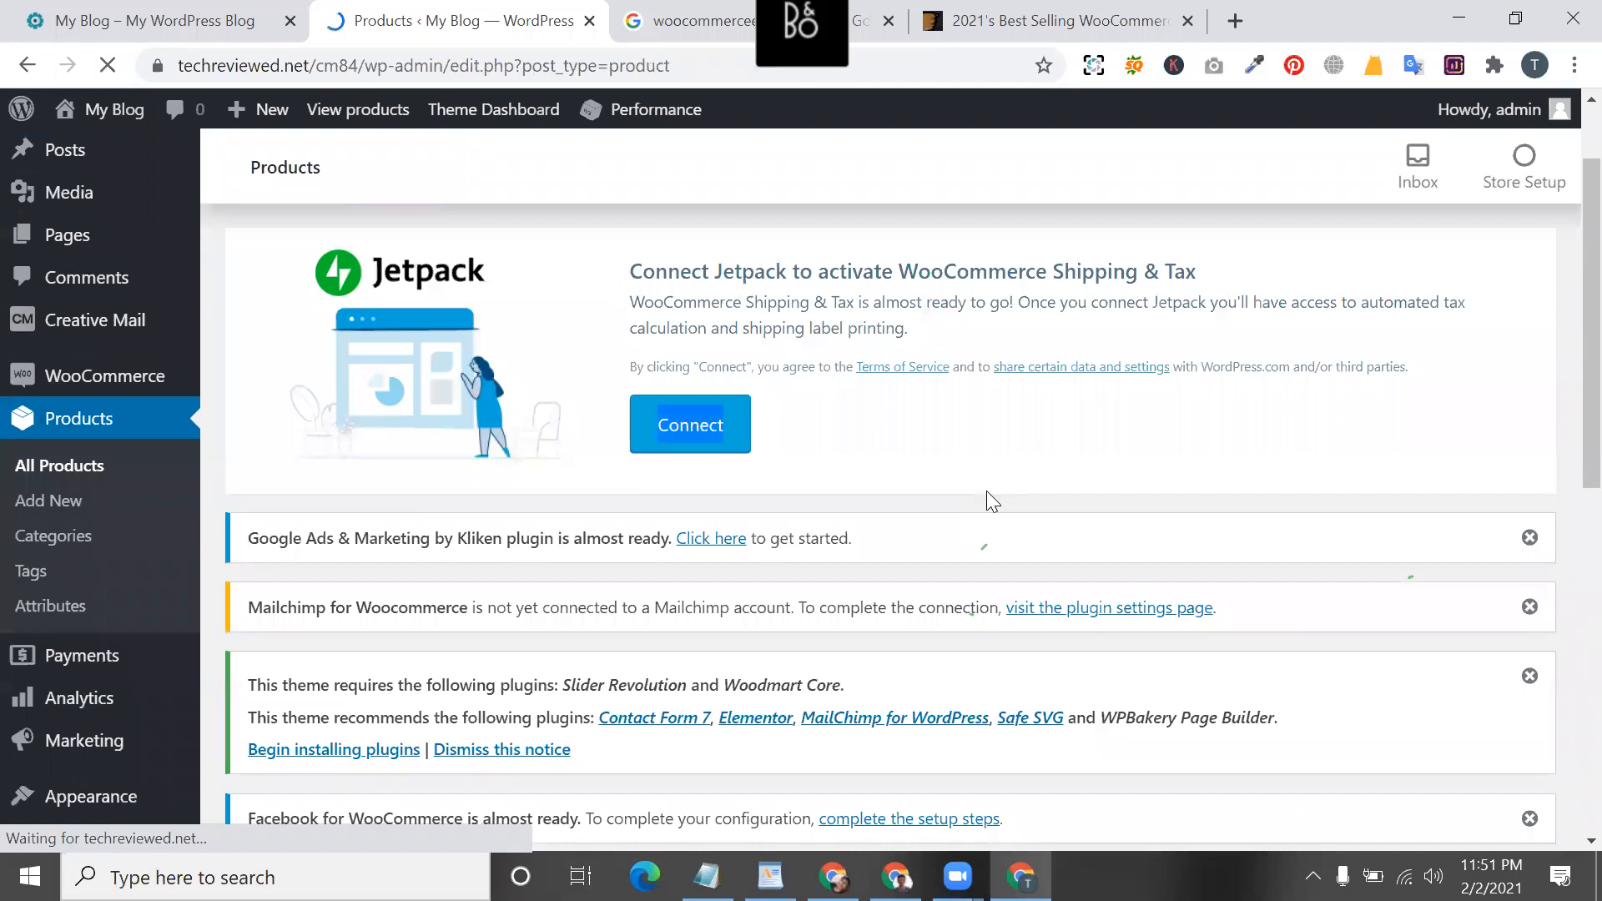
scroll(987, 500, down, 5)
double_click(986, 491)
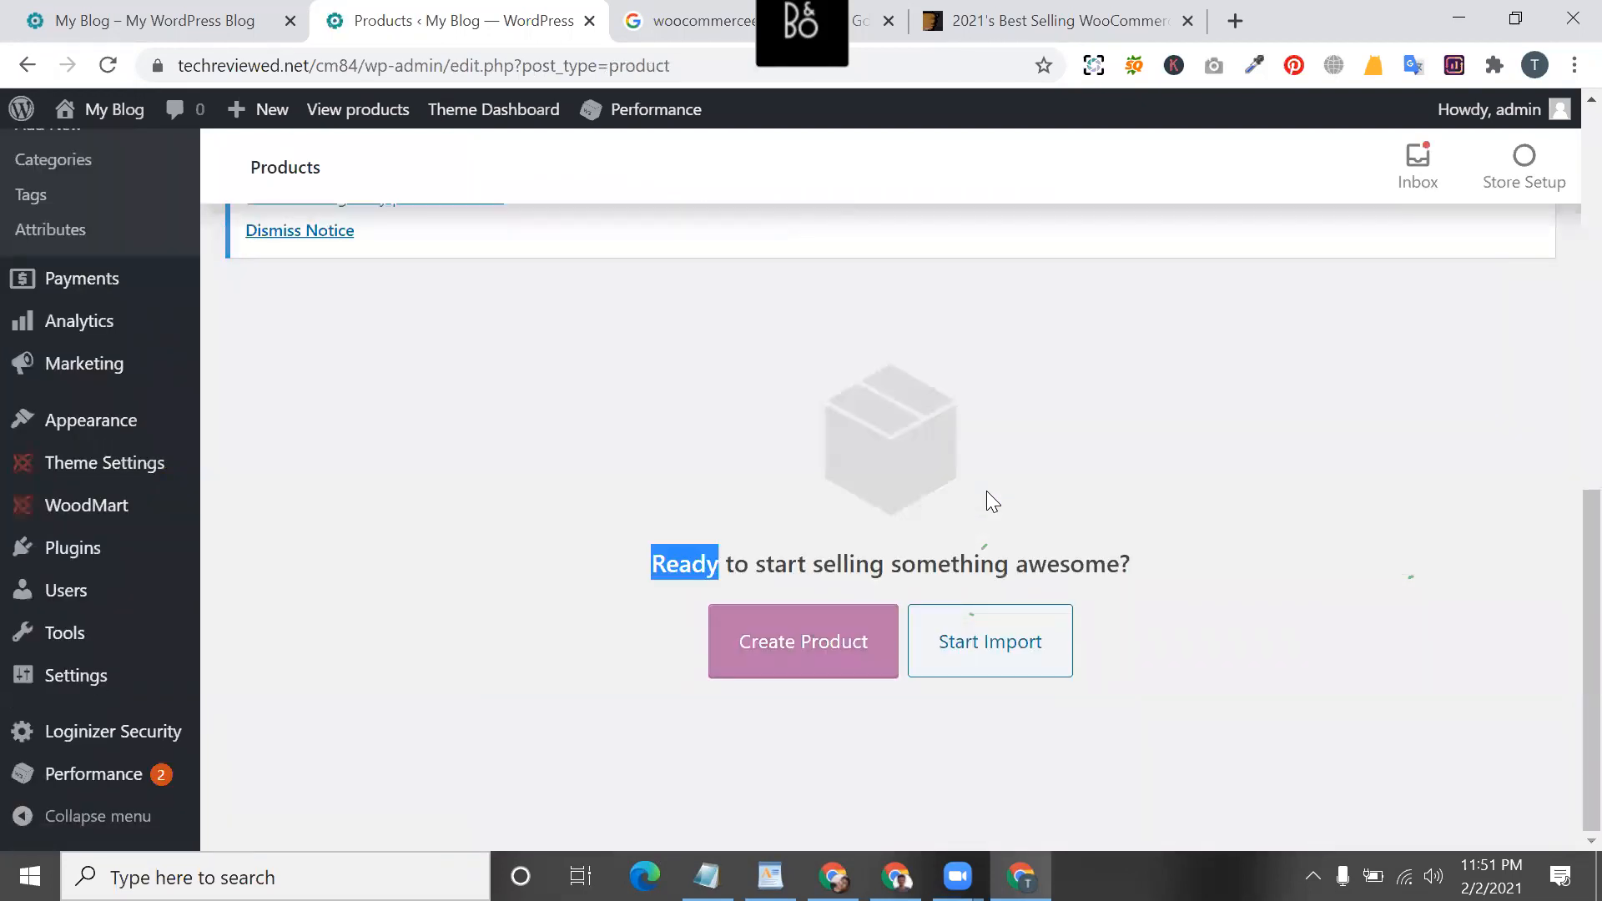
scroll(367, 464, up, 3)
scroll(401, 472, down, 3)
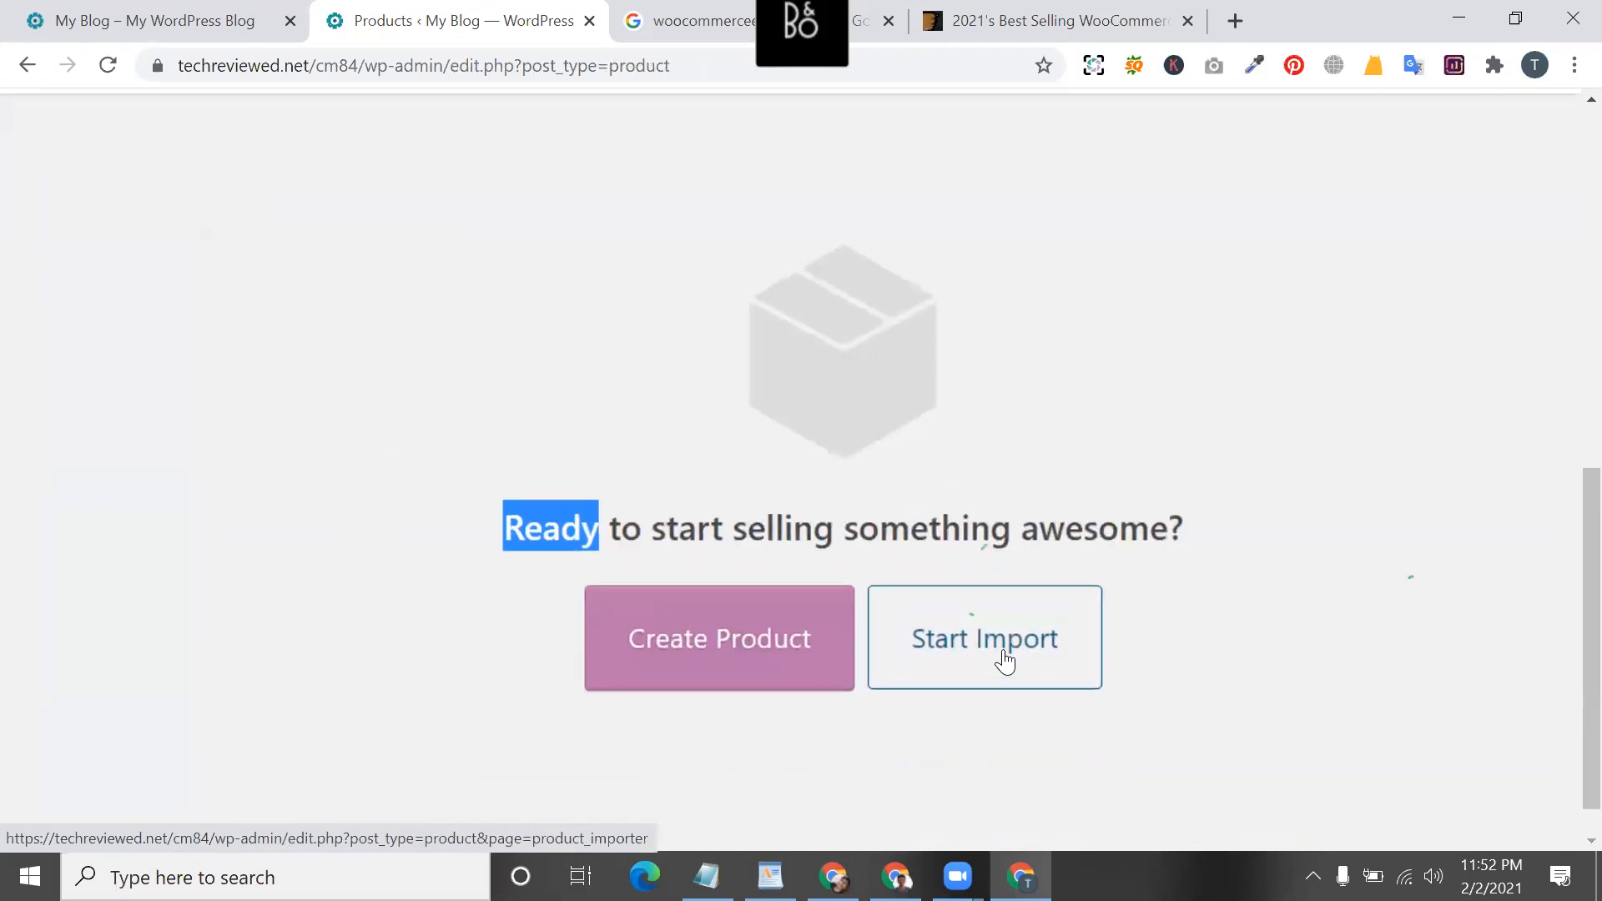
scroll(1005, 662, up, 3)
scroll(1005, 662, down, 3)
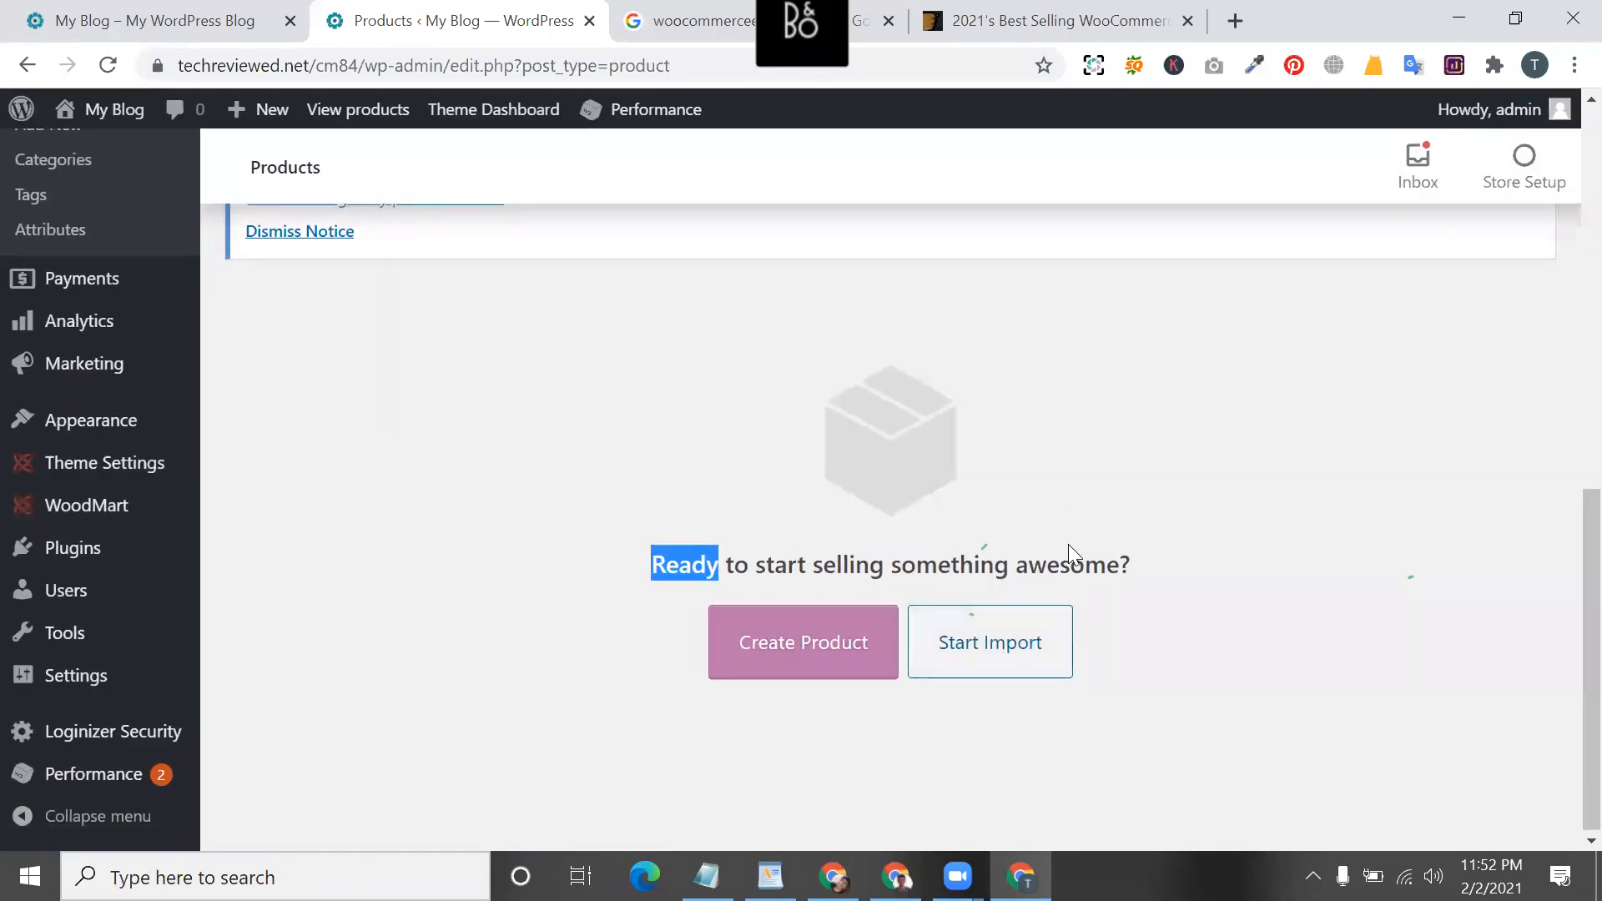
triple_click(1083, 565)
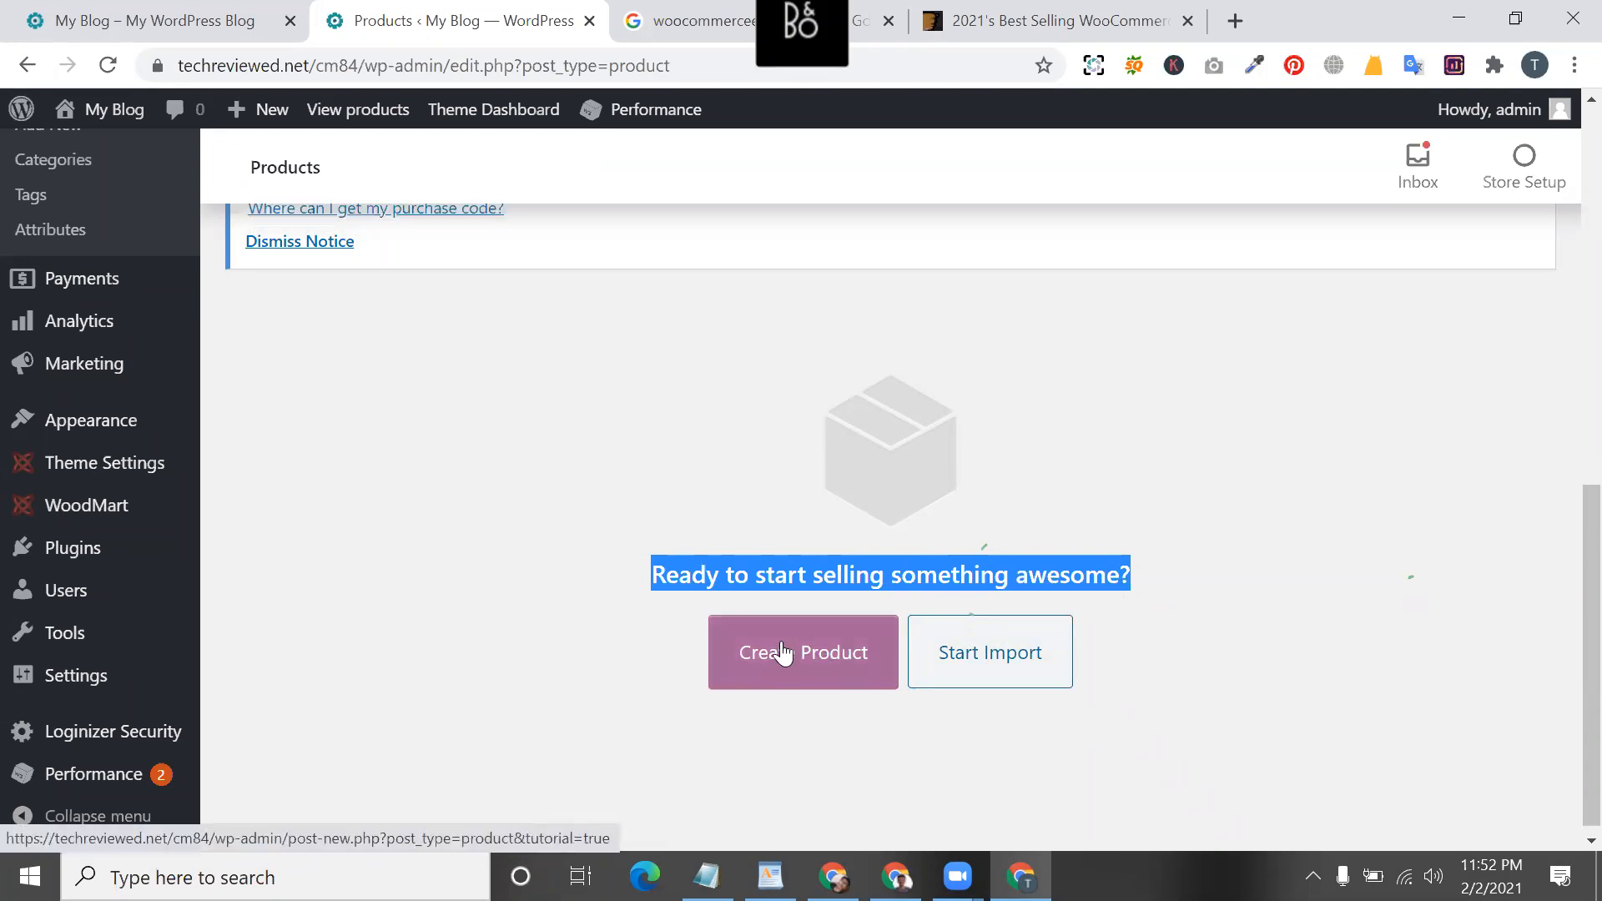
scroll(782, 653, up, 5)
scroll(782, 653, down, 5)
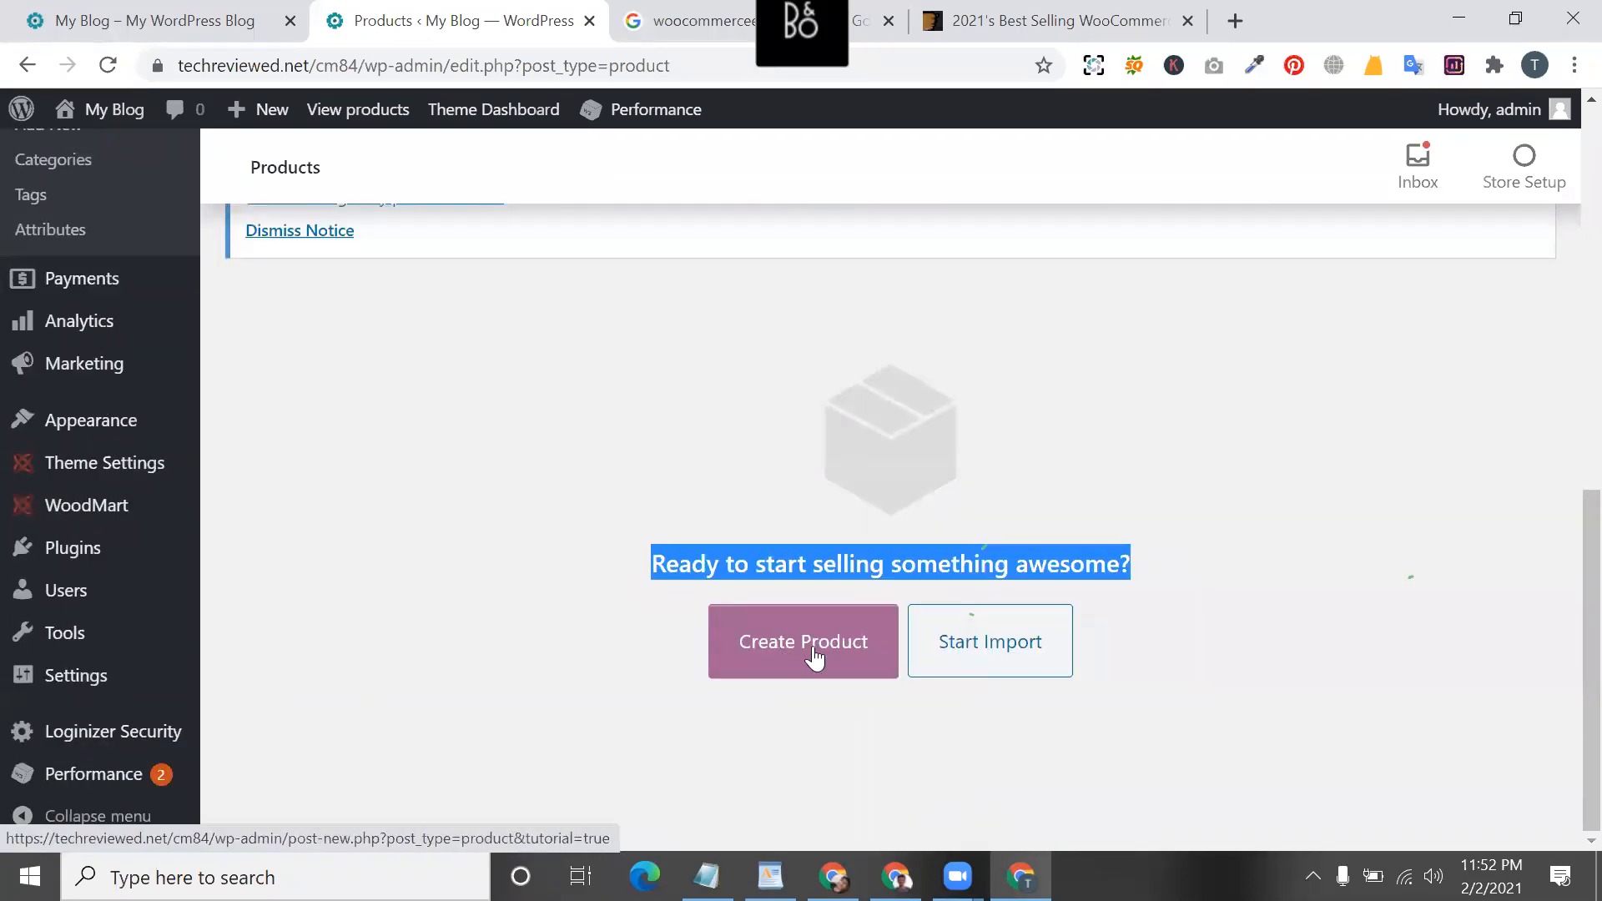
scroll(759, 648, up, 10)
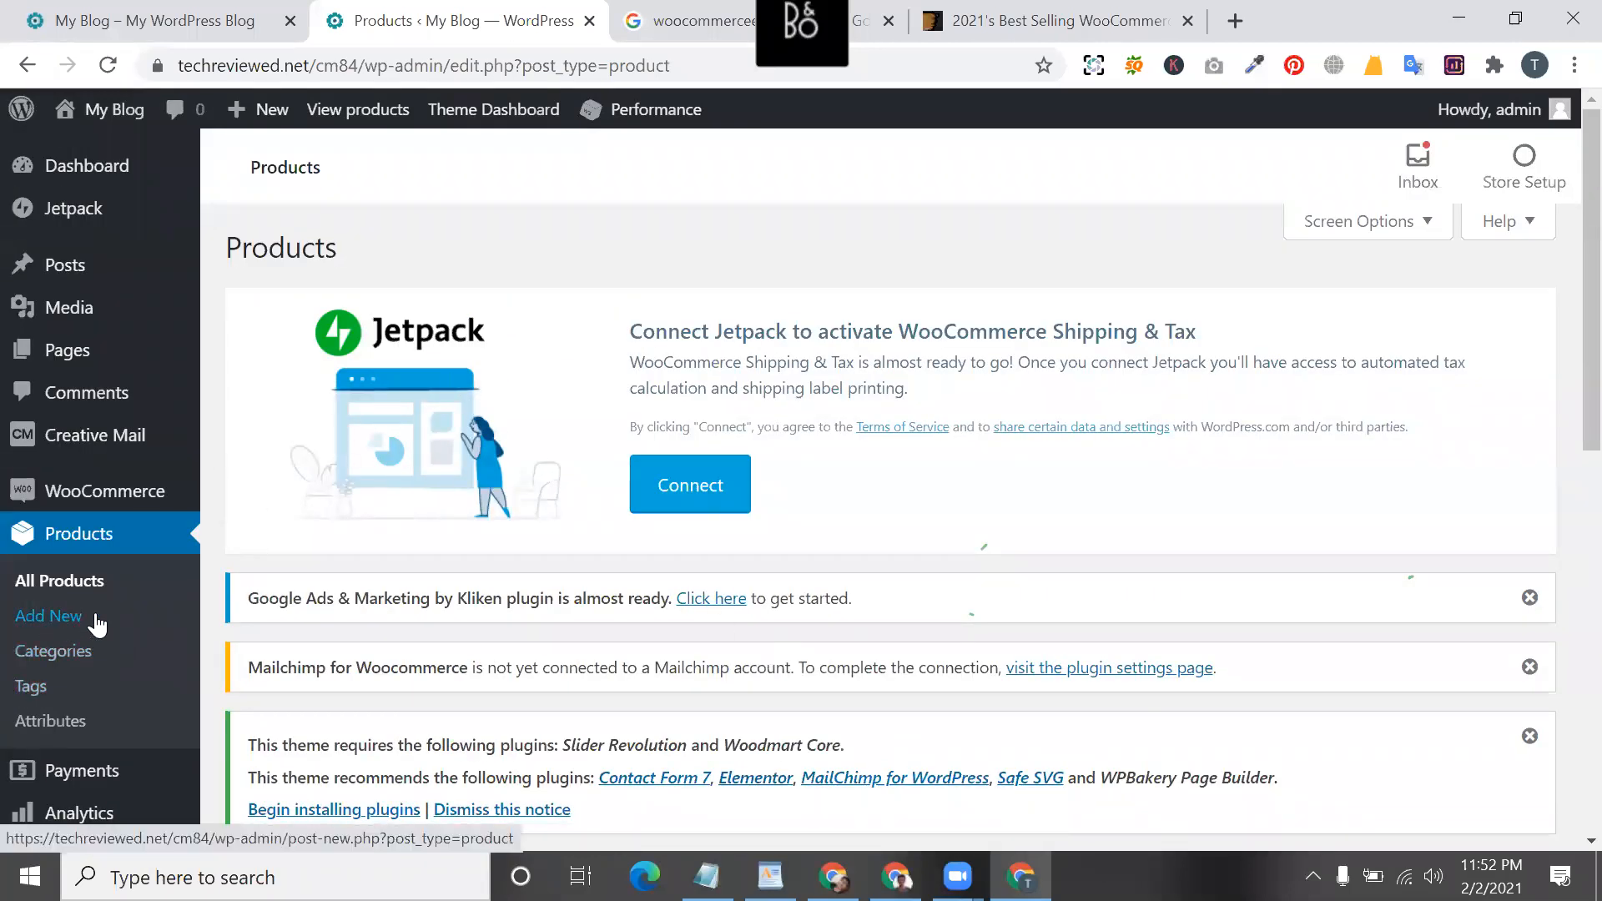
- Open the form for adding a new product and look over its name, description, product data and publishing sections
click(69, 633)
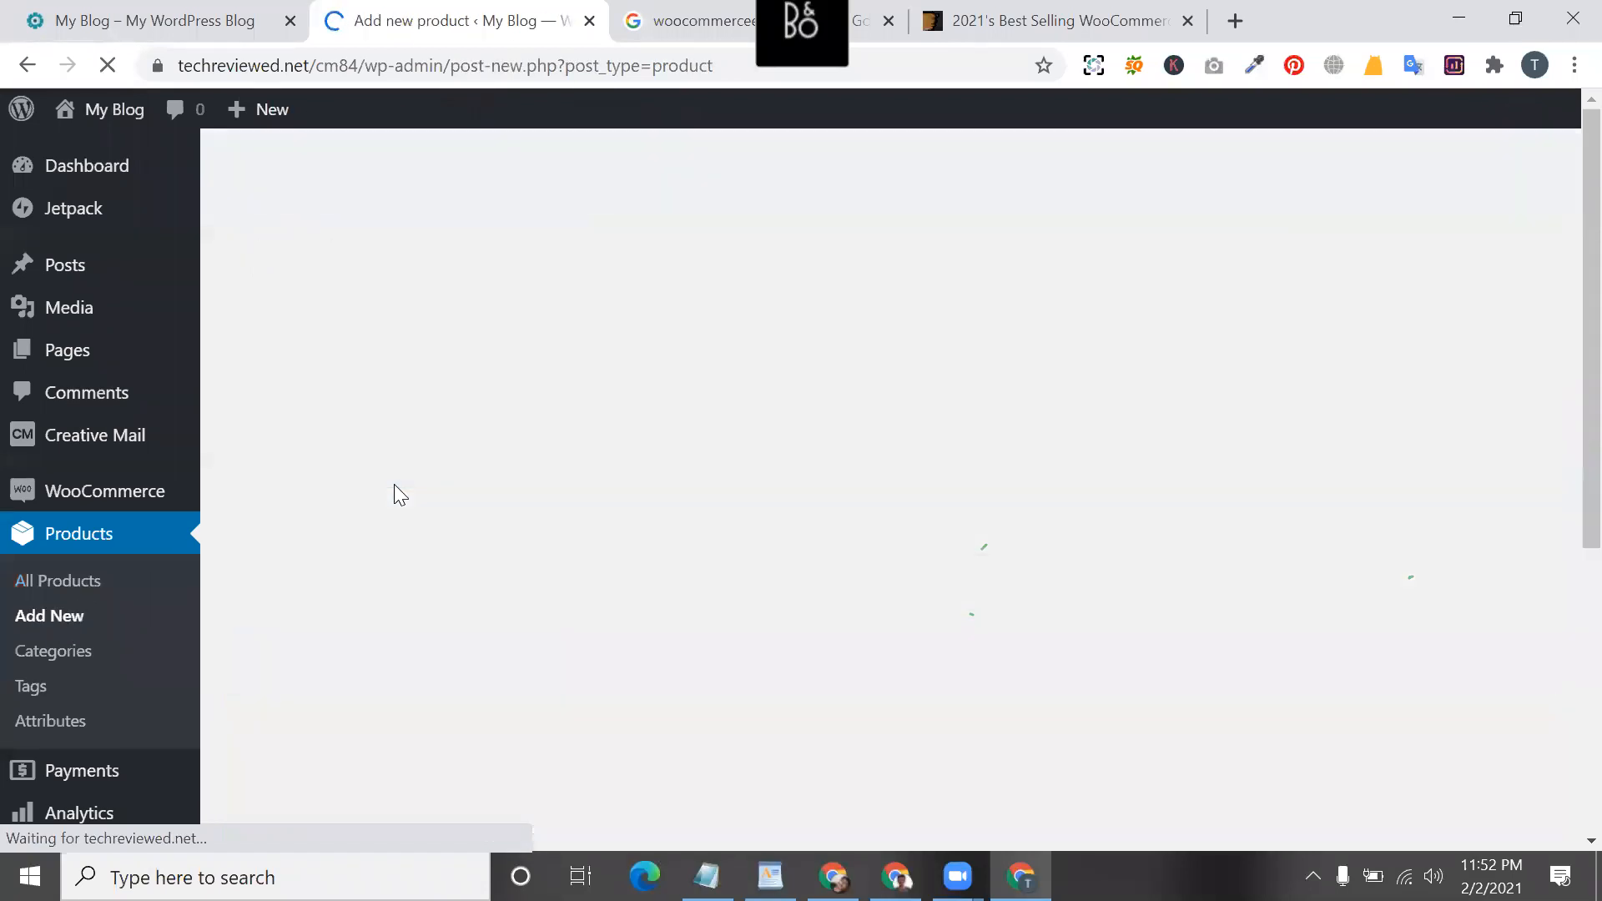
scroll(394, 484, down, 5)
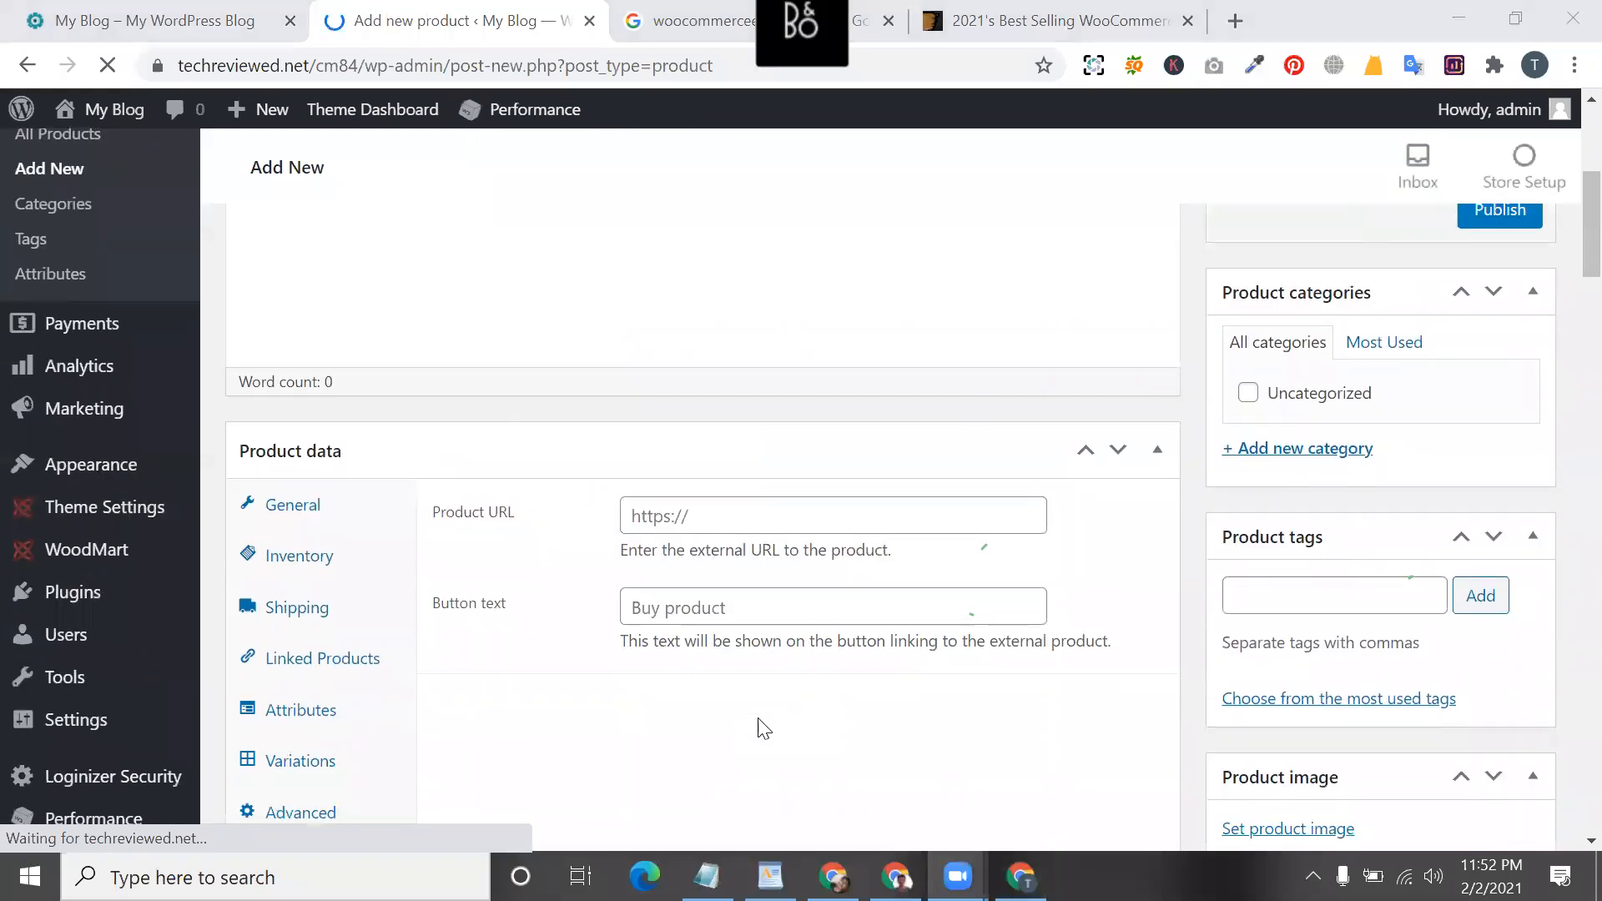
scroll(801, 590, up, 5)
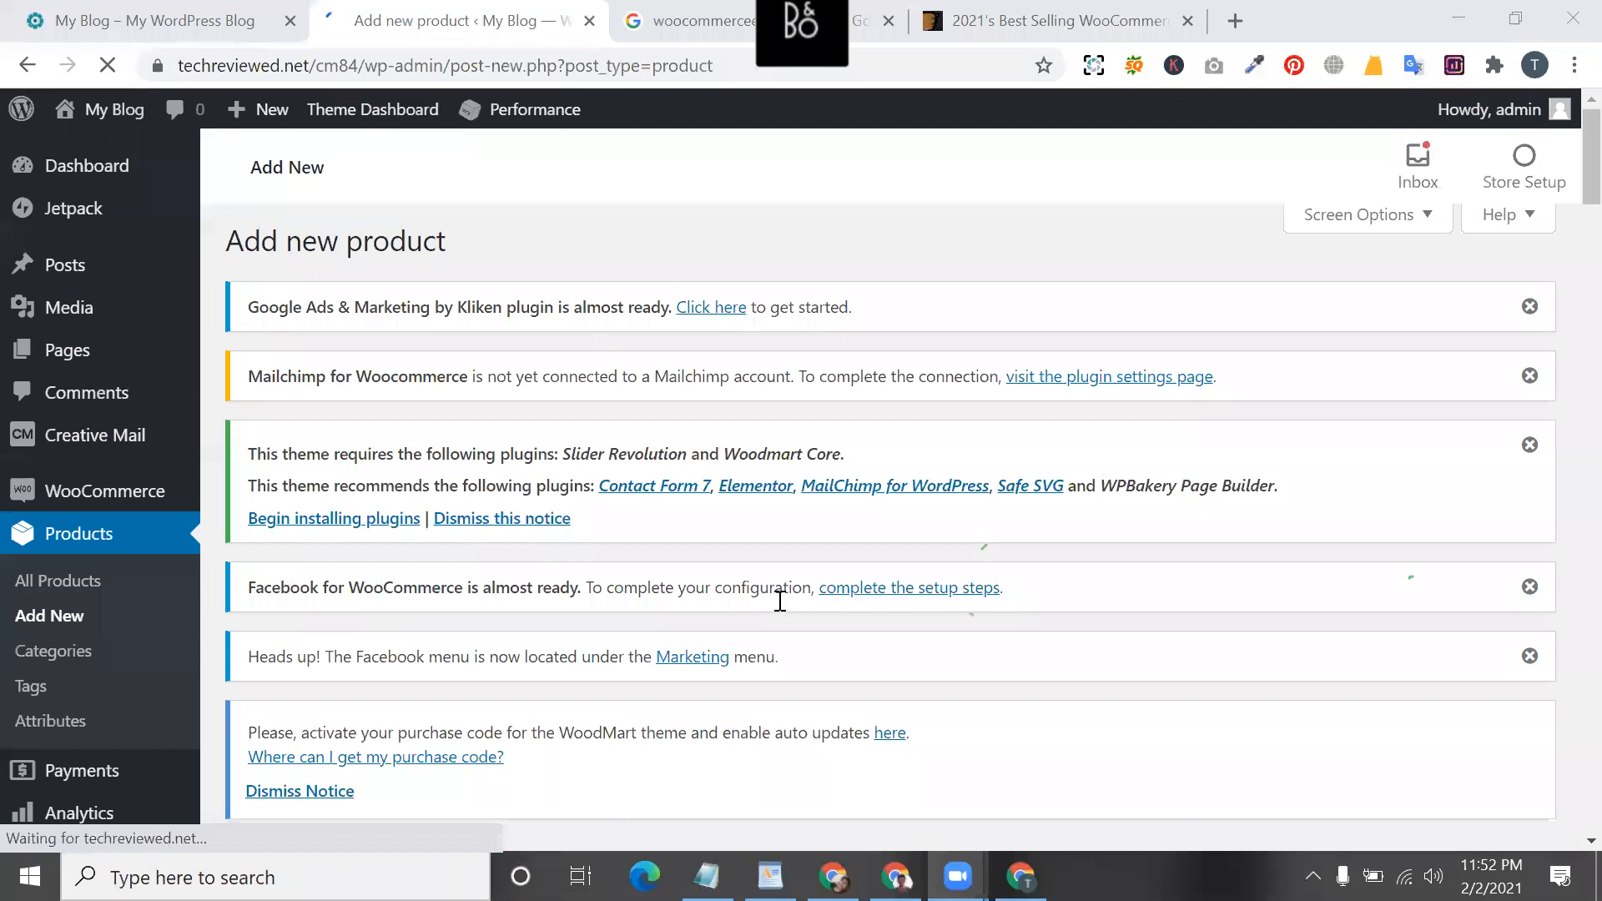
scroll(785, 589, down, 1)
scroll(841, 578, down, 7)
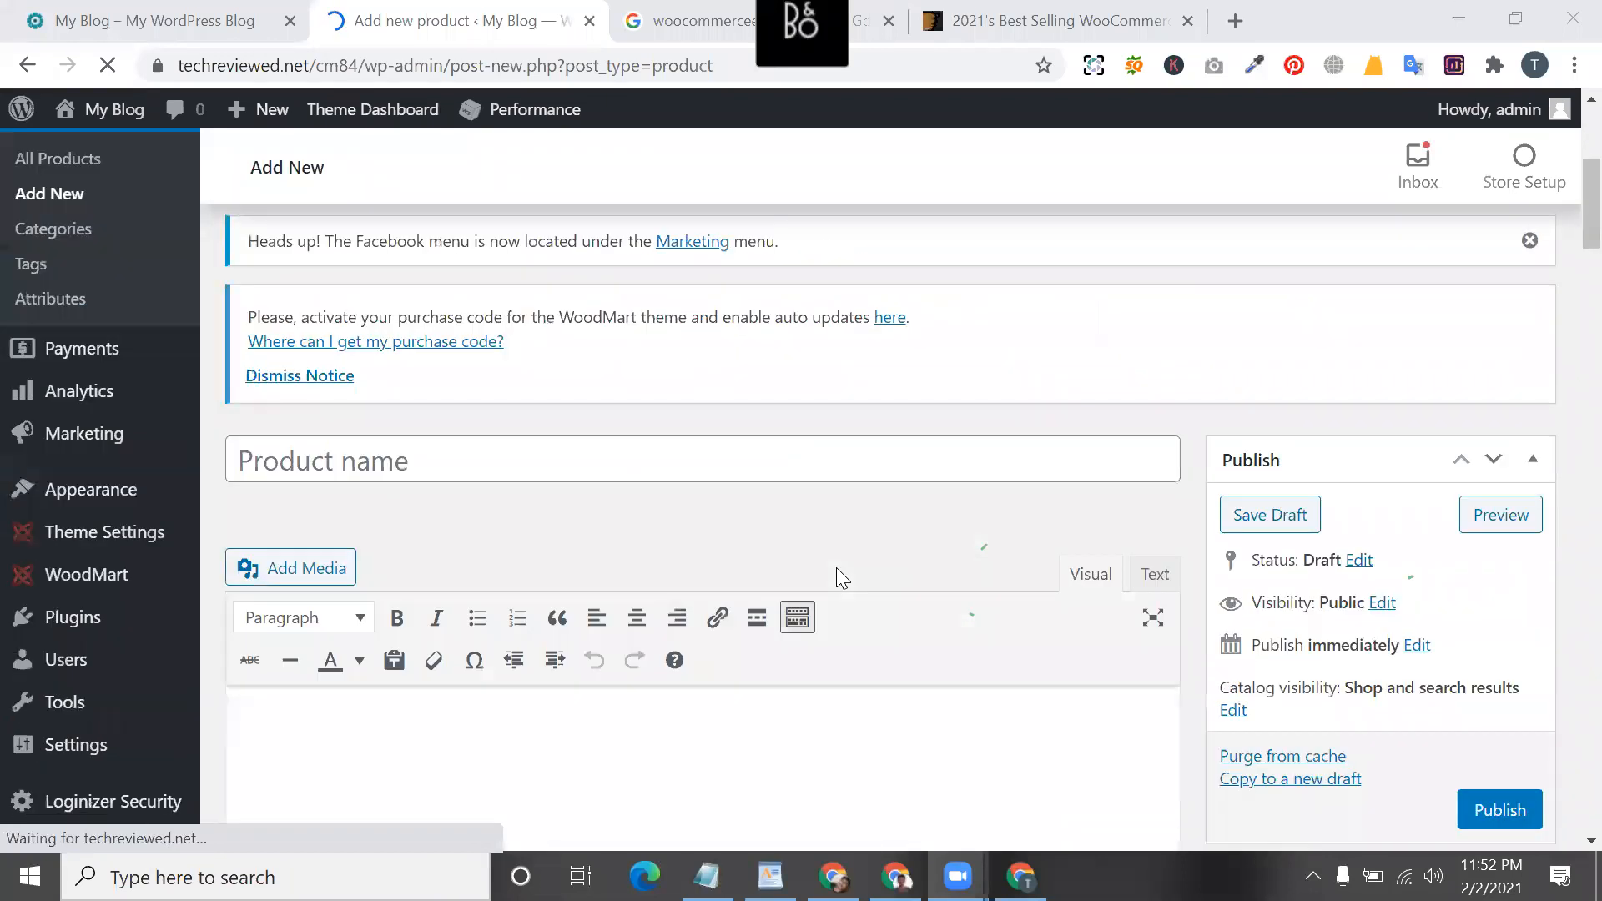
scroll(537, 351, up, 1)
- Search for daraz in a new browser tab and open the Daraz online shopping site
drag(468, 20, 1174, 19)
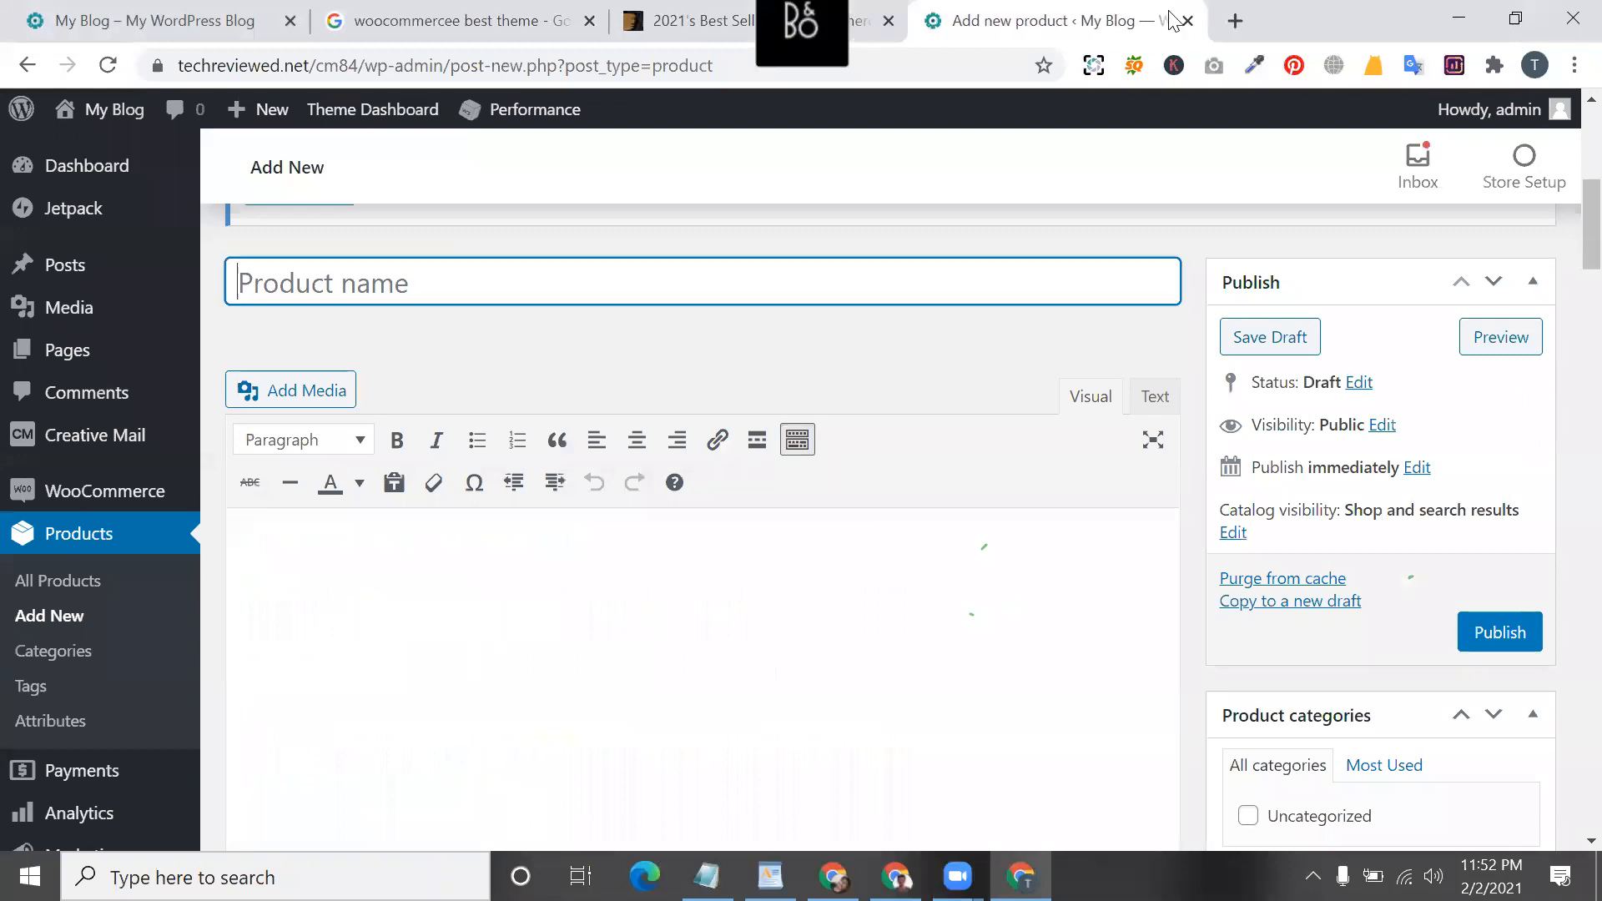
click(1241, 25)
text(da)
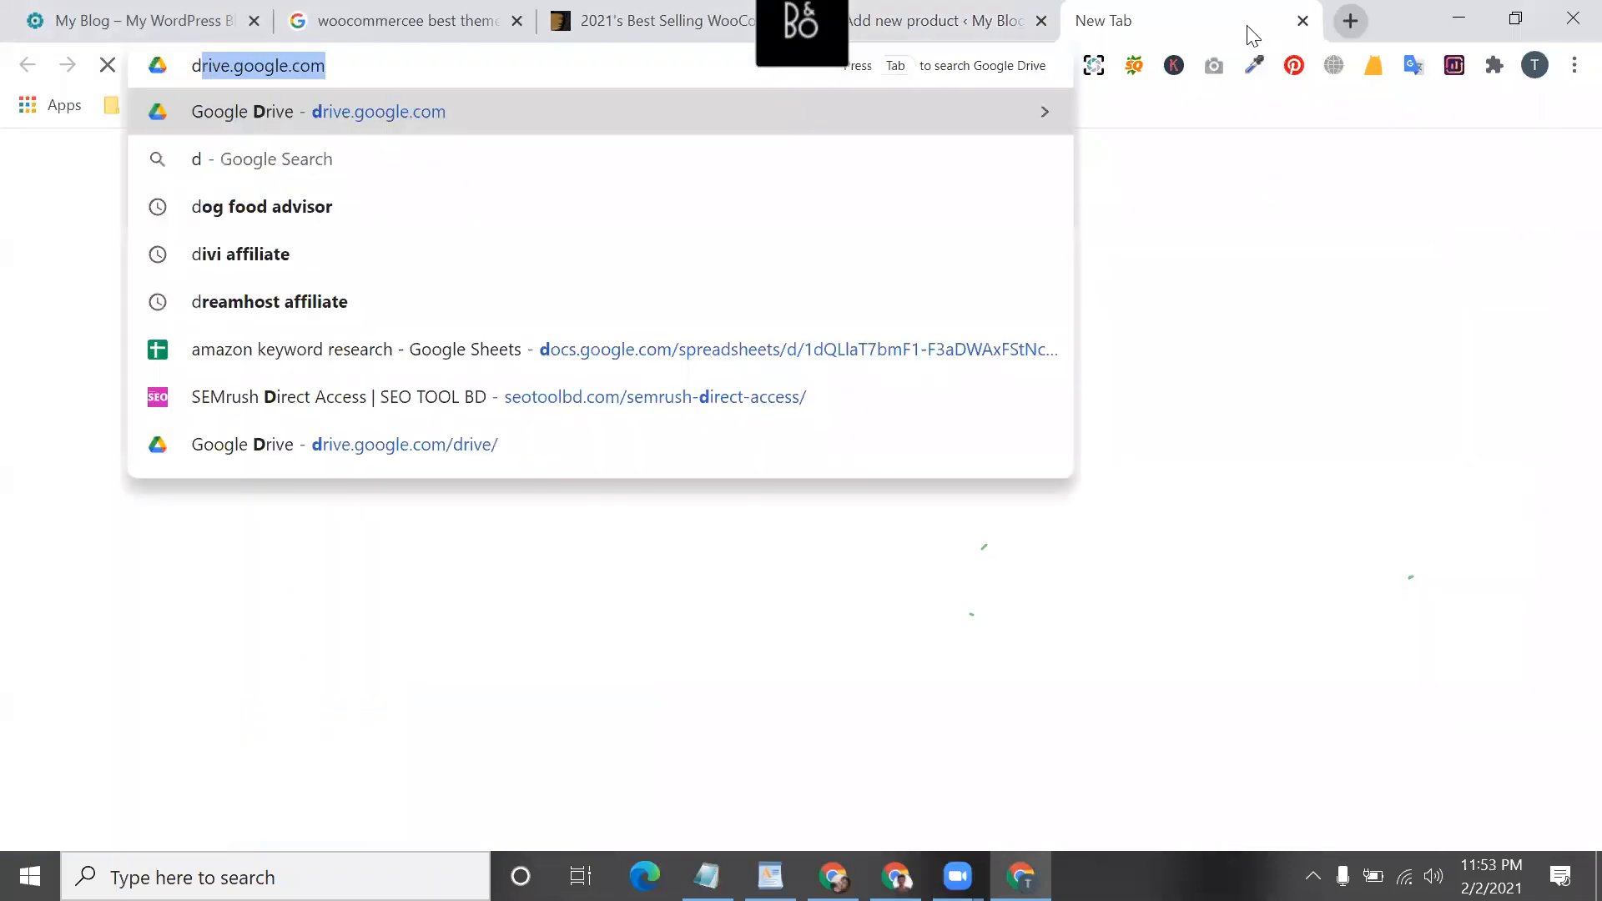
key(Down)
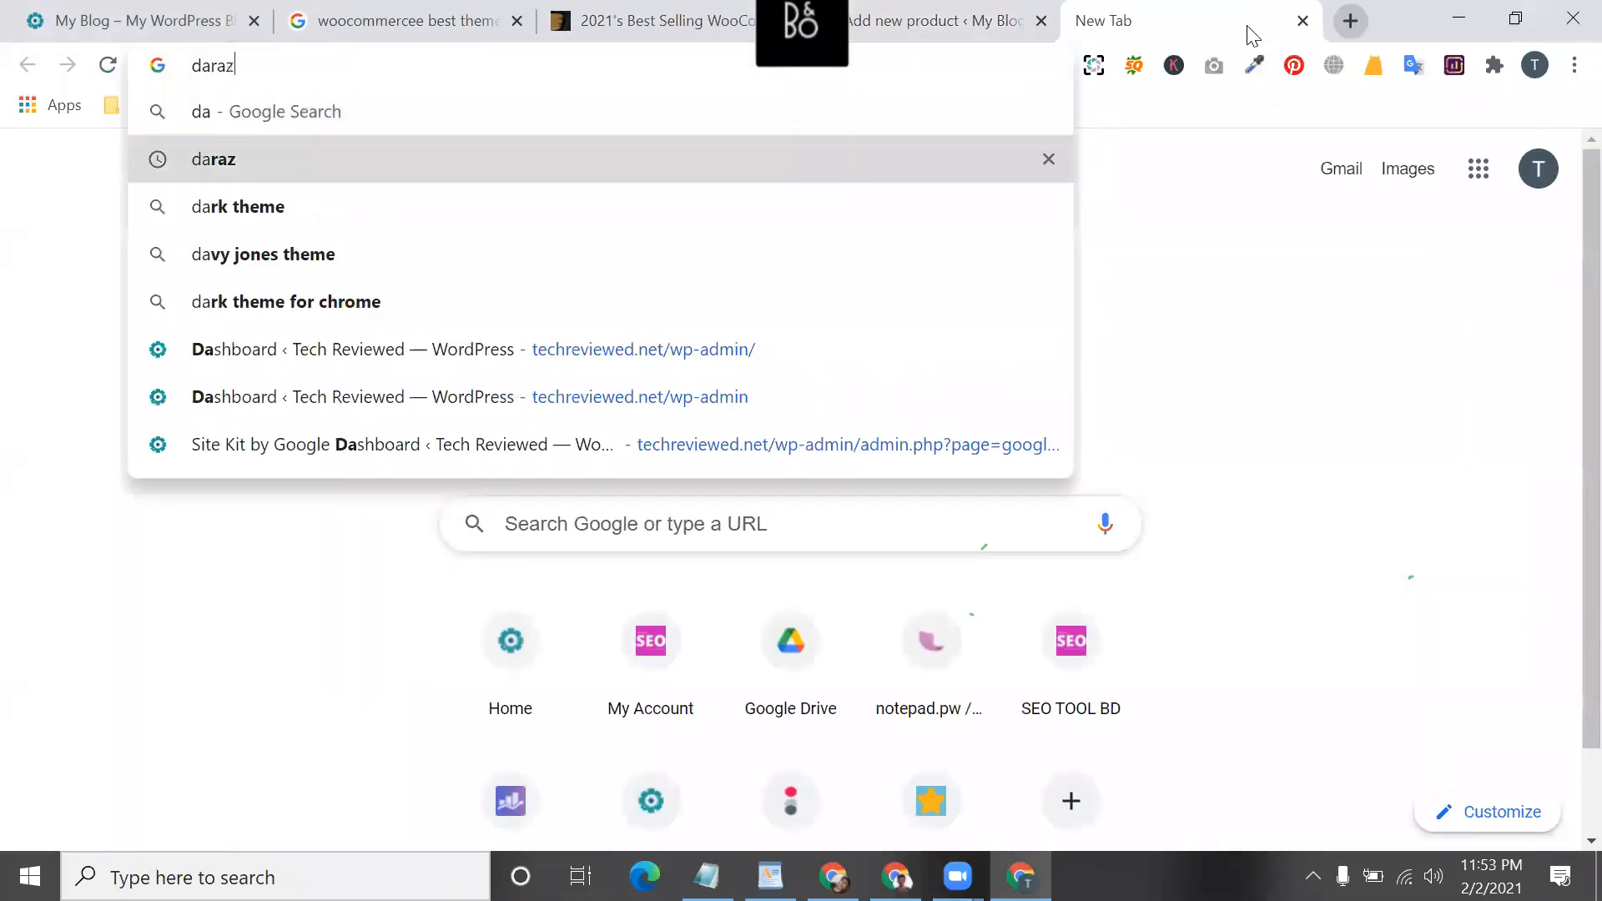
key(Return)
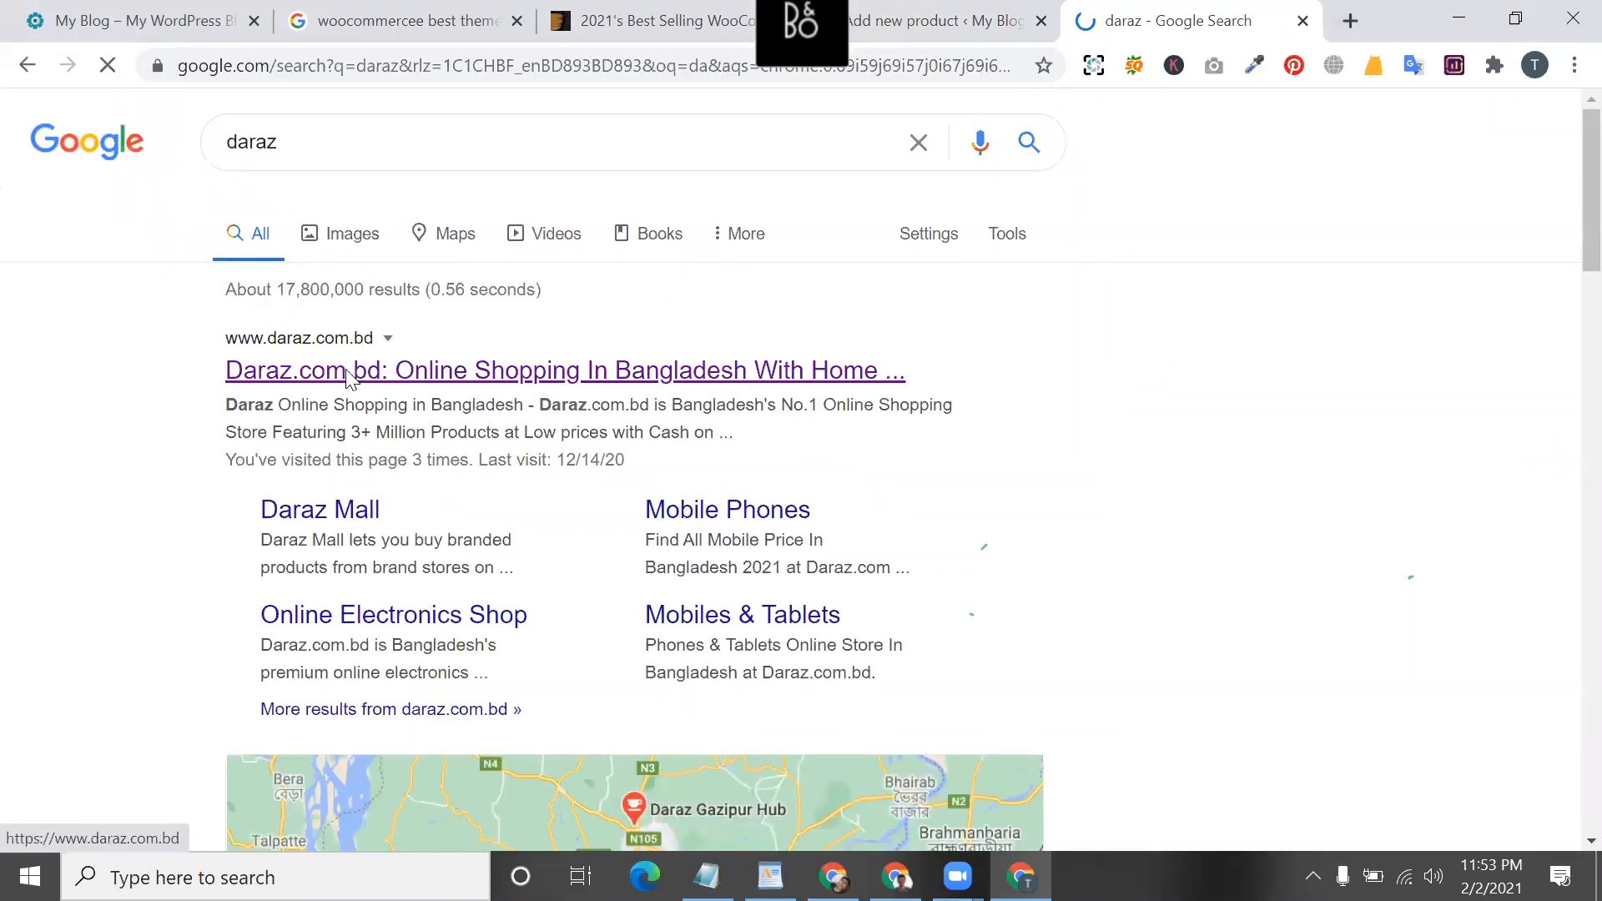
click(349, 371)
click(964, 12)
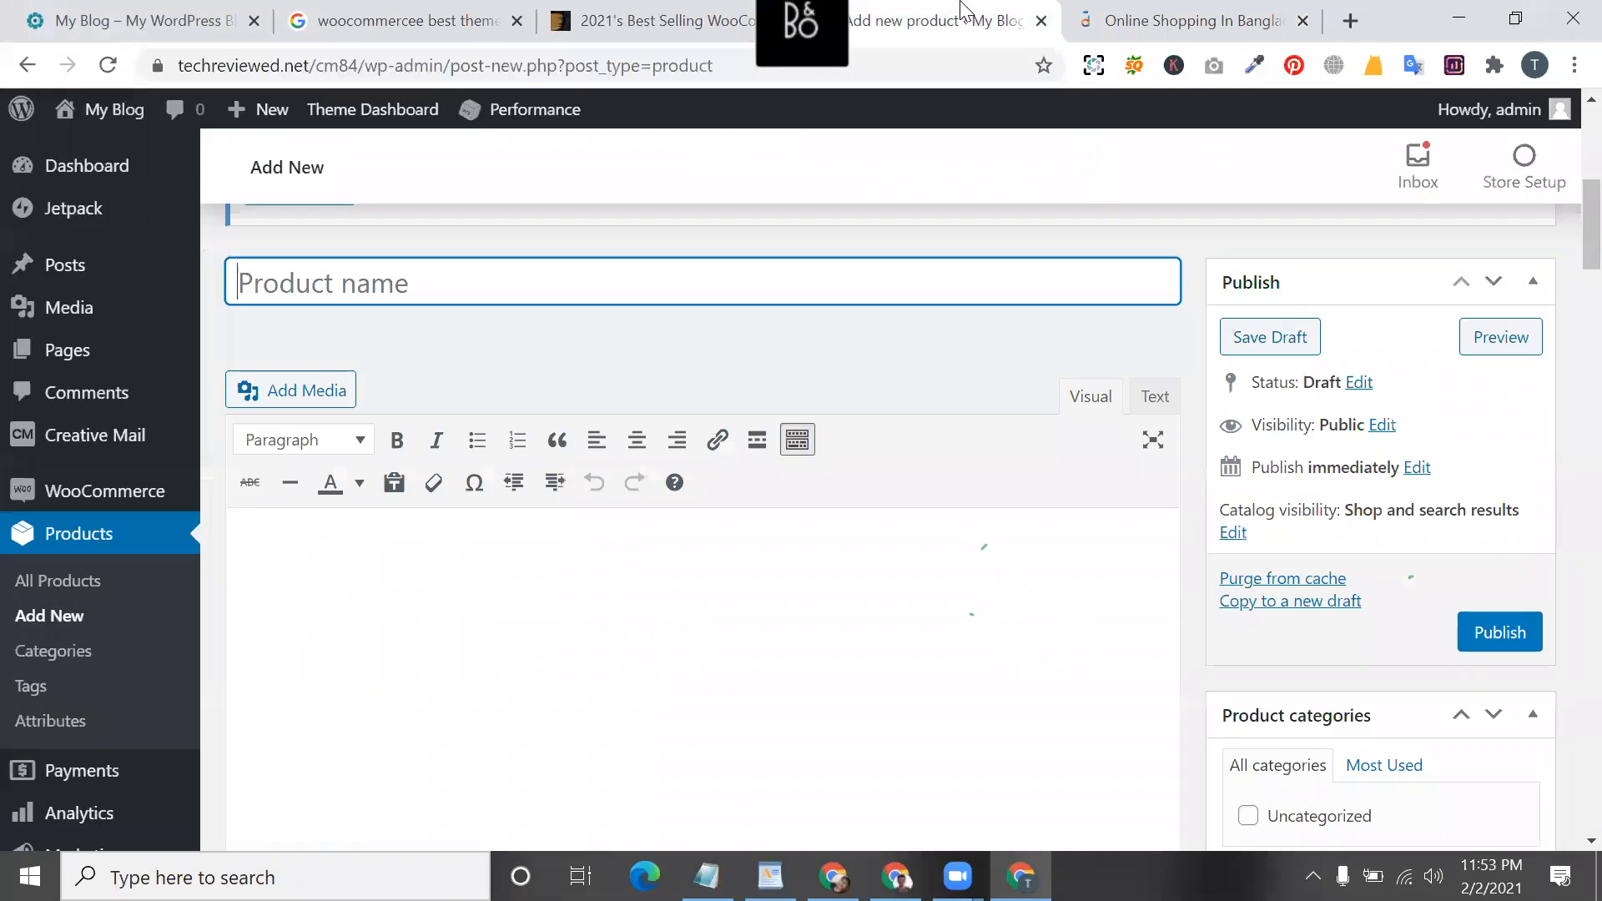
click(1106, 25)
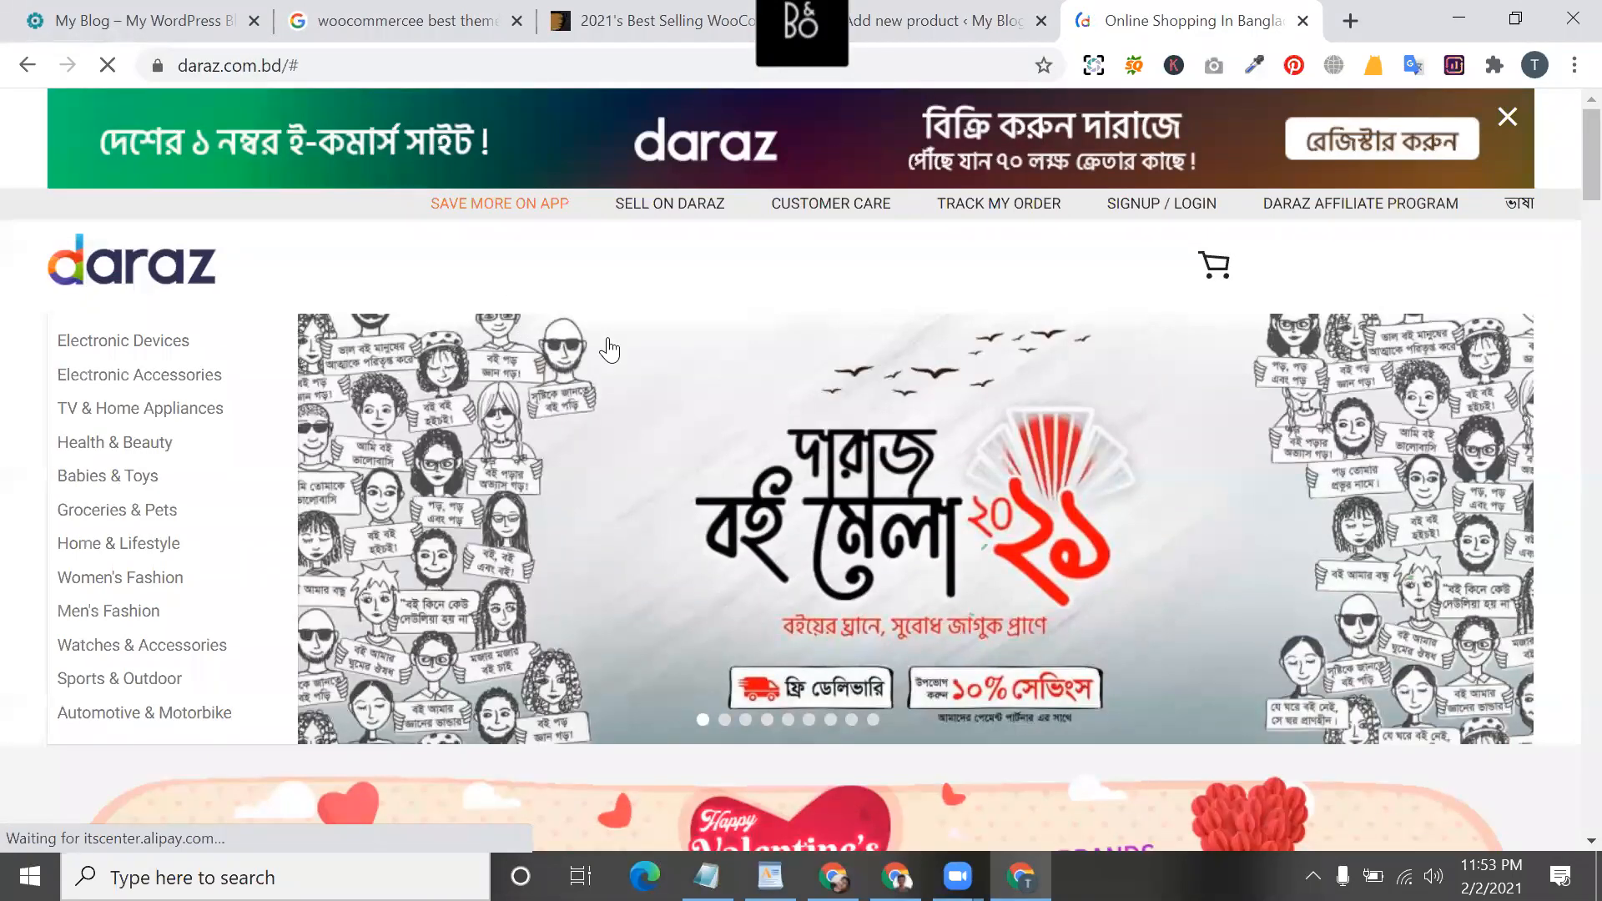
- Look over the Daraz home page's banners, flash sale products and collections, declining the notification request
scroll(918, 468, down, 1)
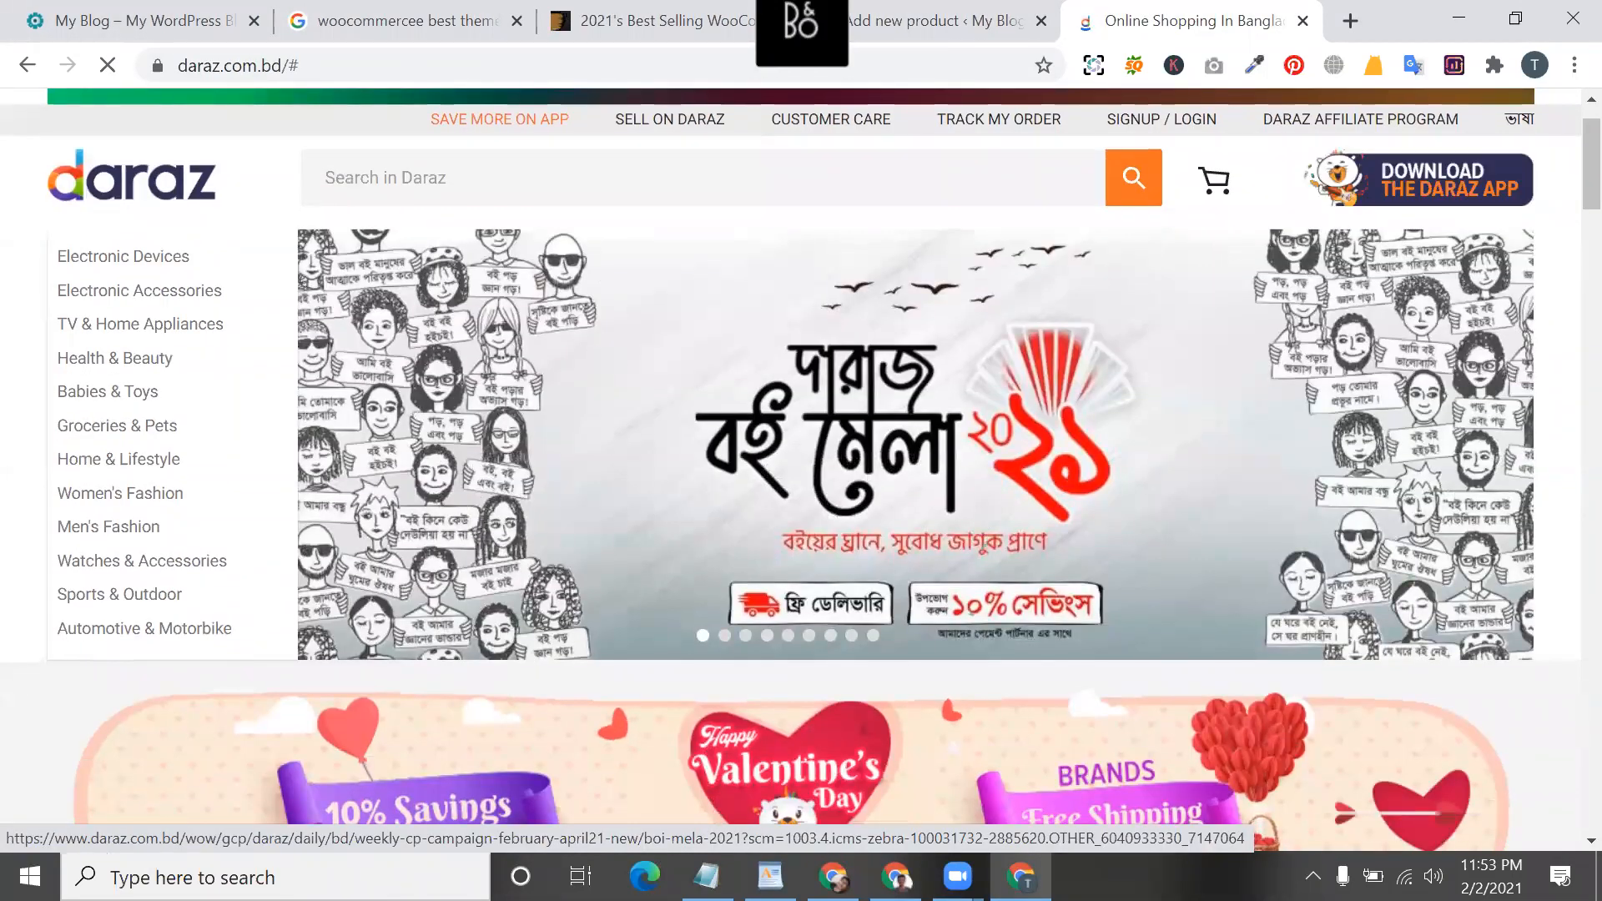
scroll(704, 387, down, 4)
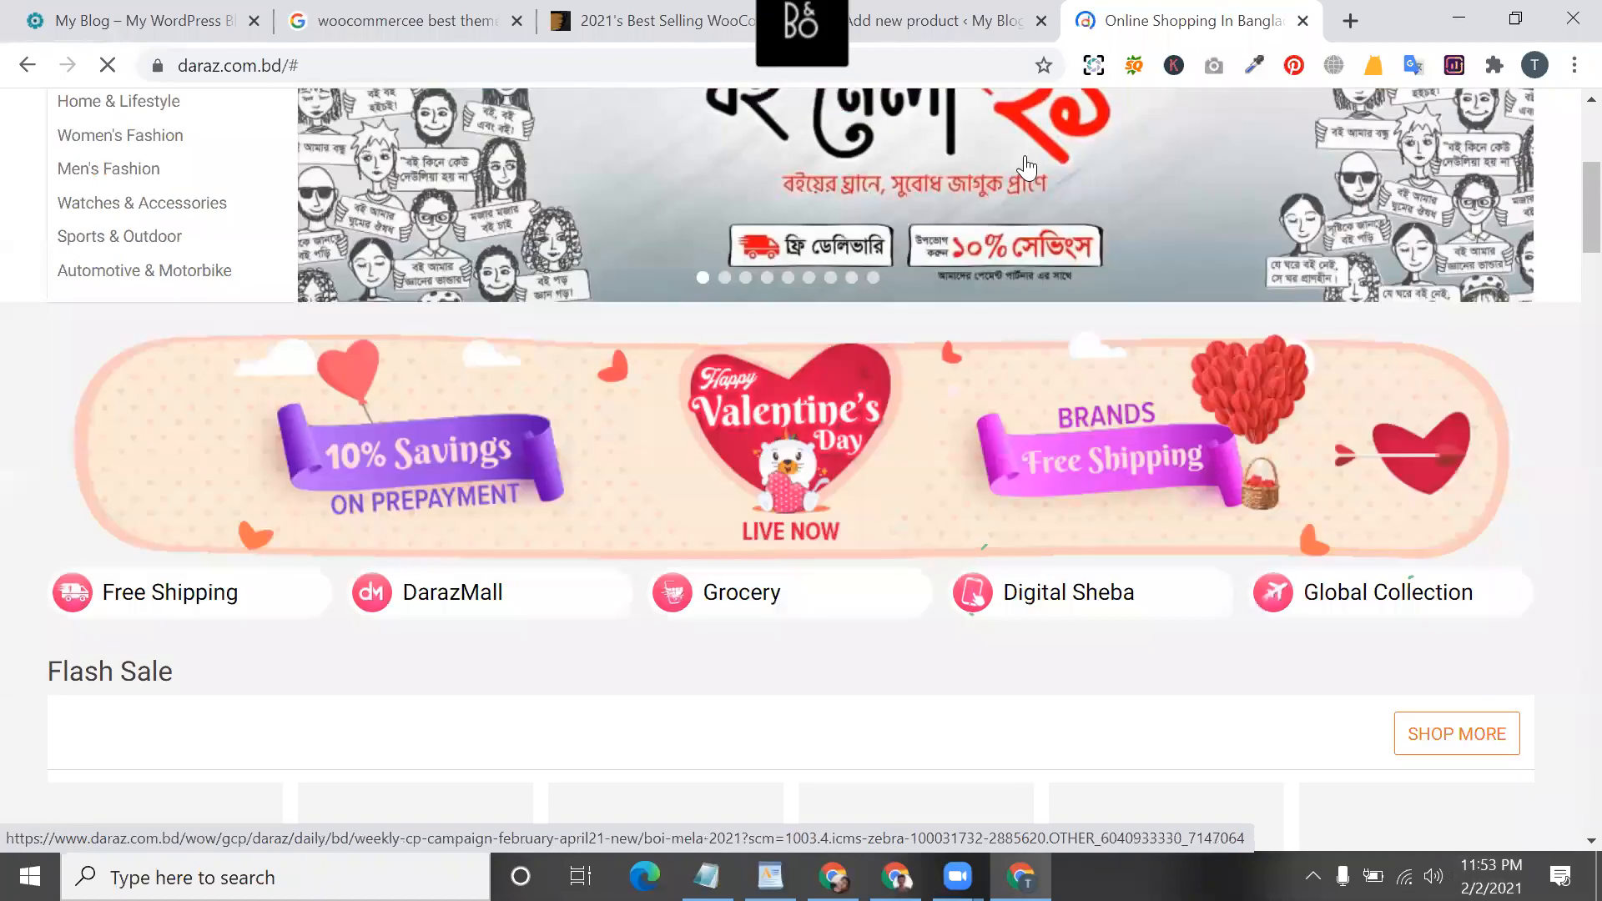
scroll(713, 257, up, 5)
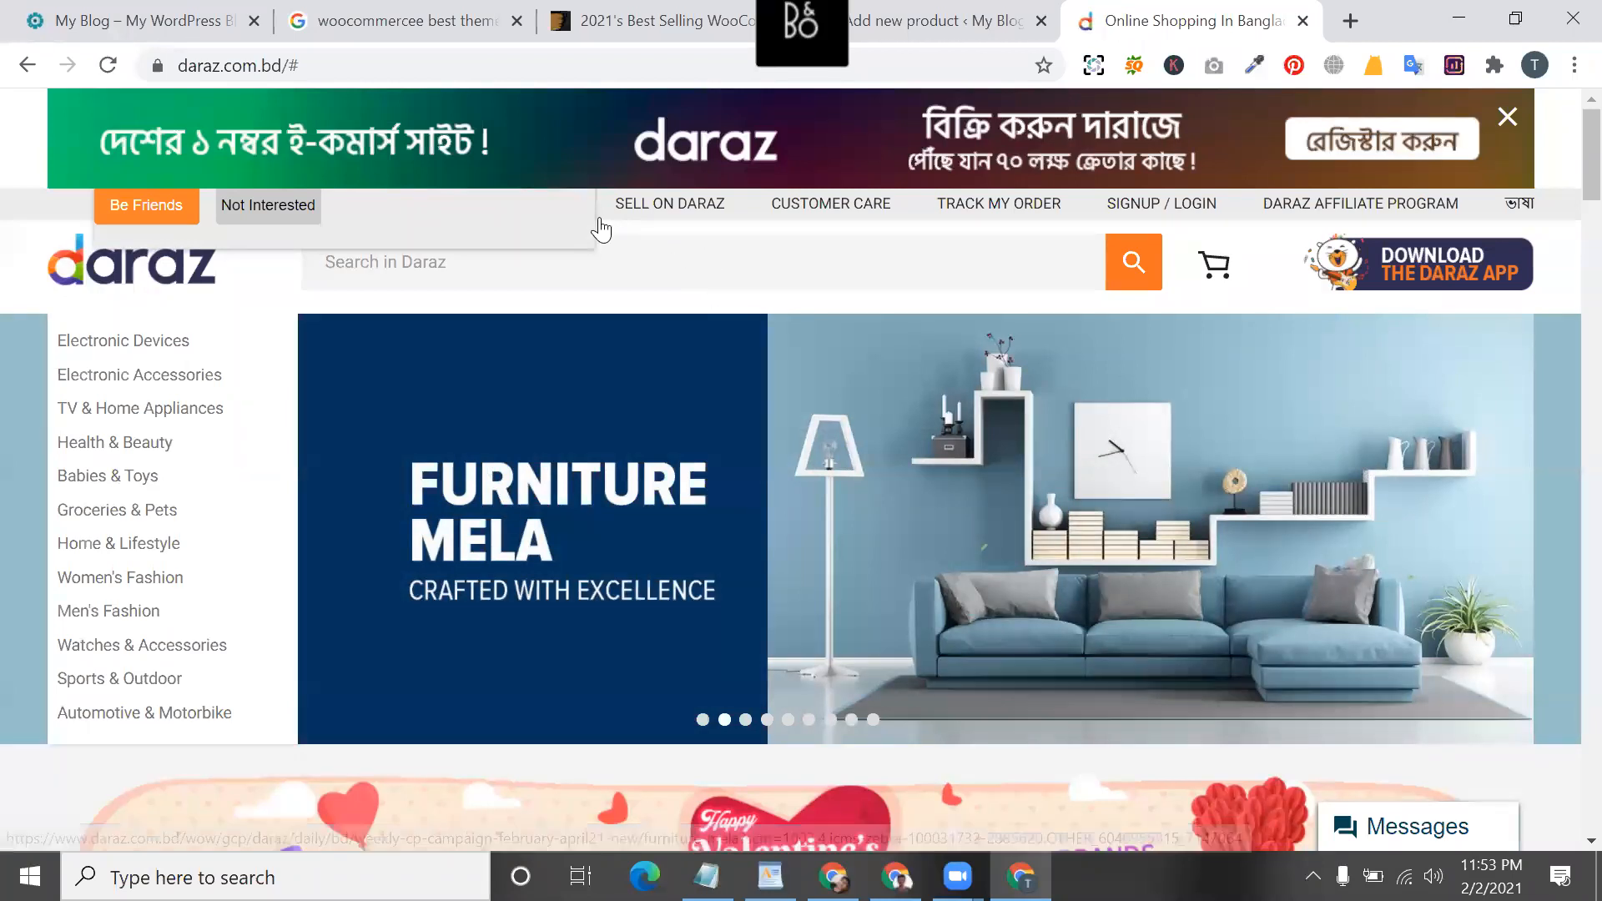
click(291, 202)
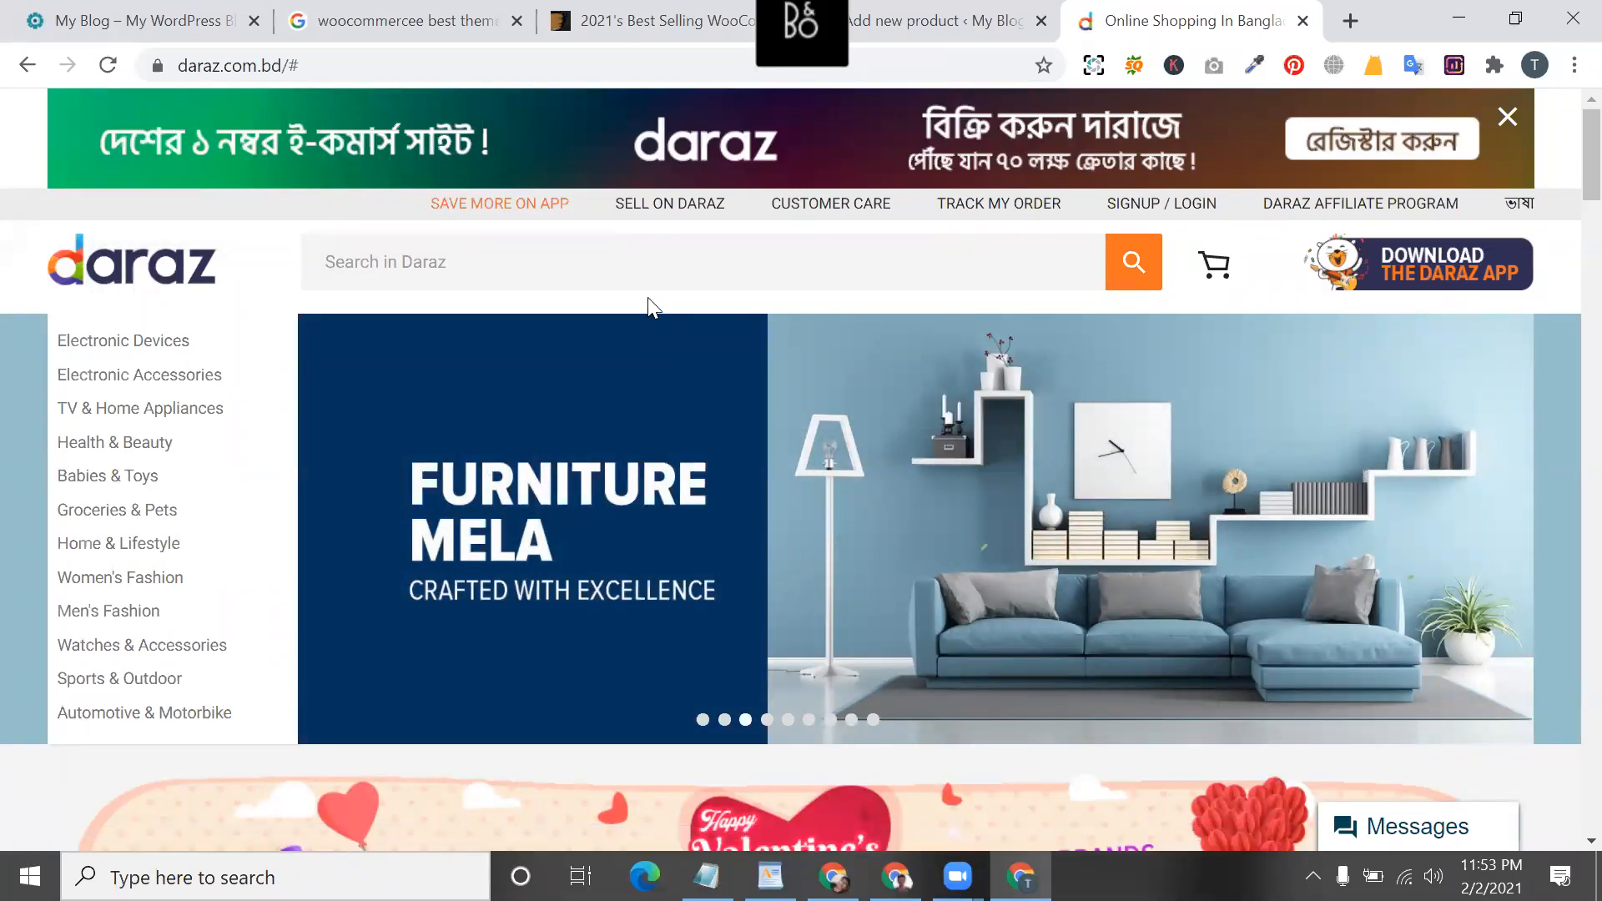
scroll(415, 532, down, 3)
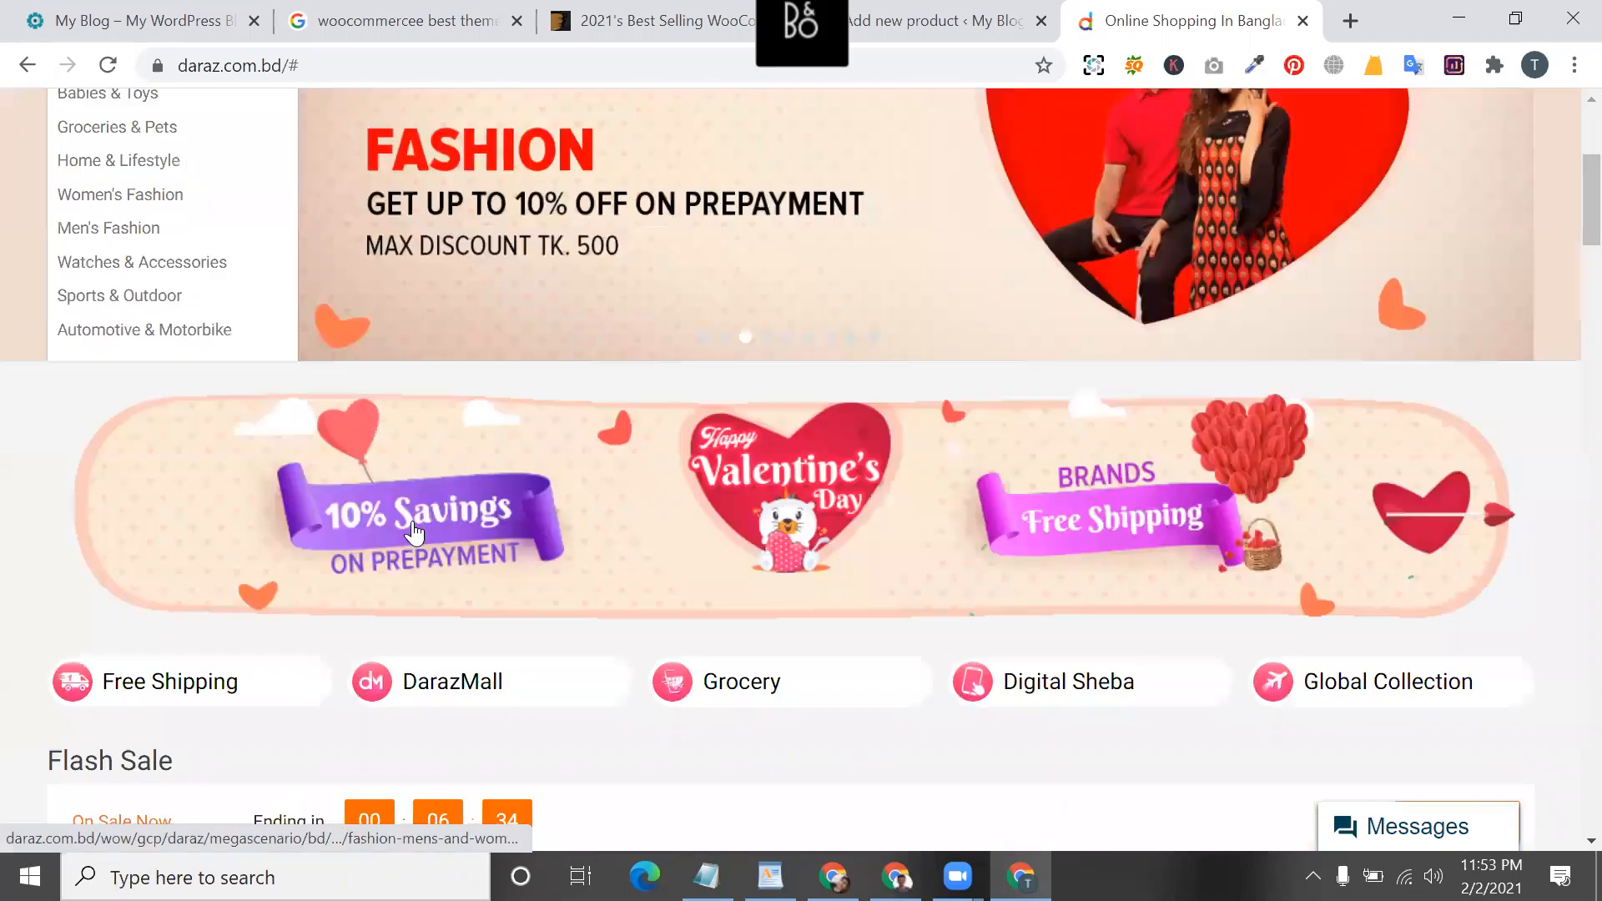
scroll(413, 526, down, 5)
scroll(407, 577, down, 8)
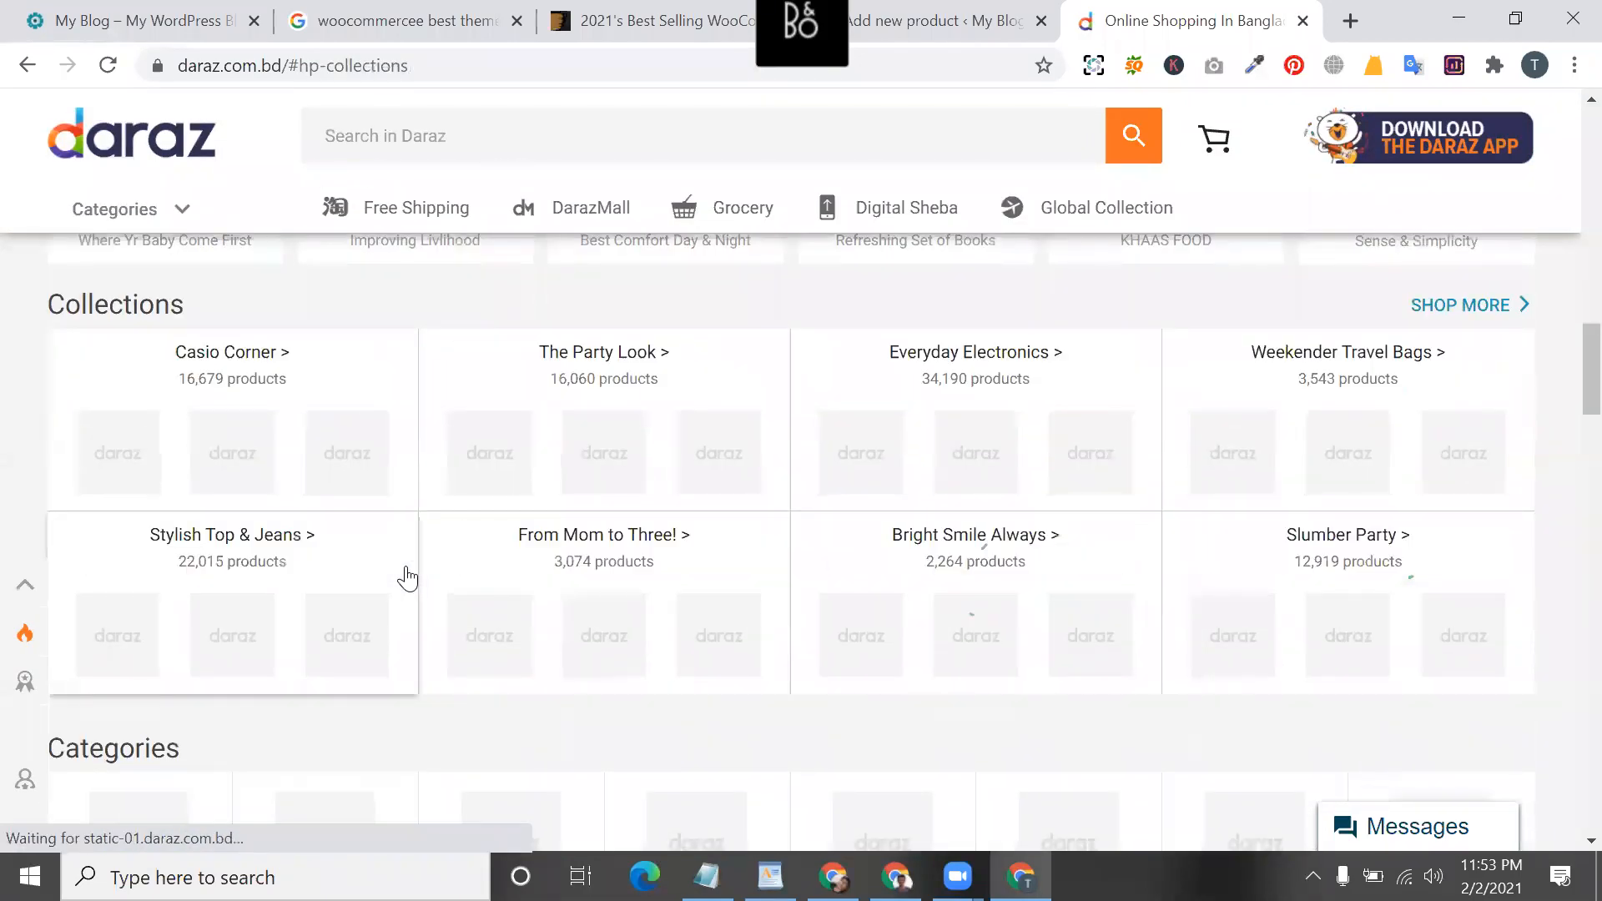
scroll(407, 578, up, 10)
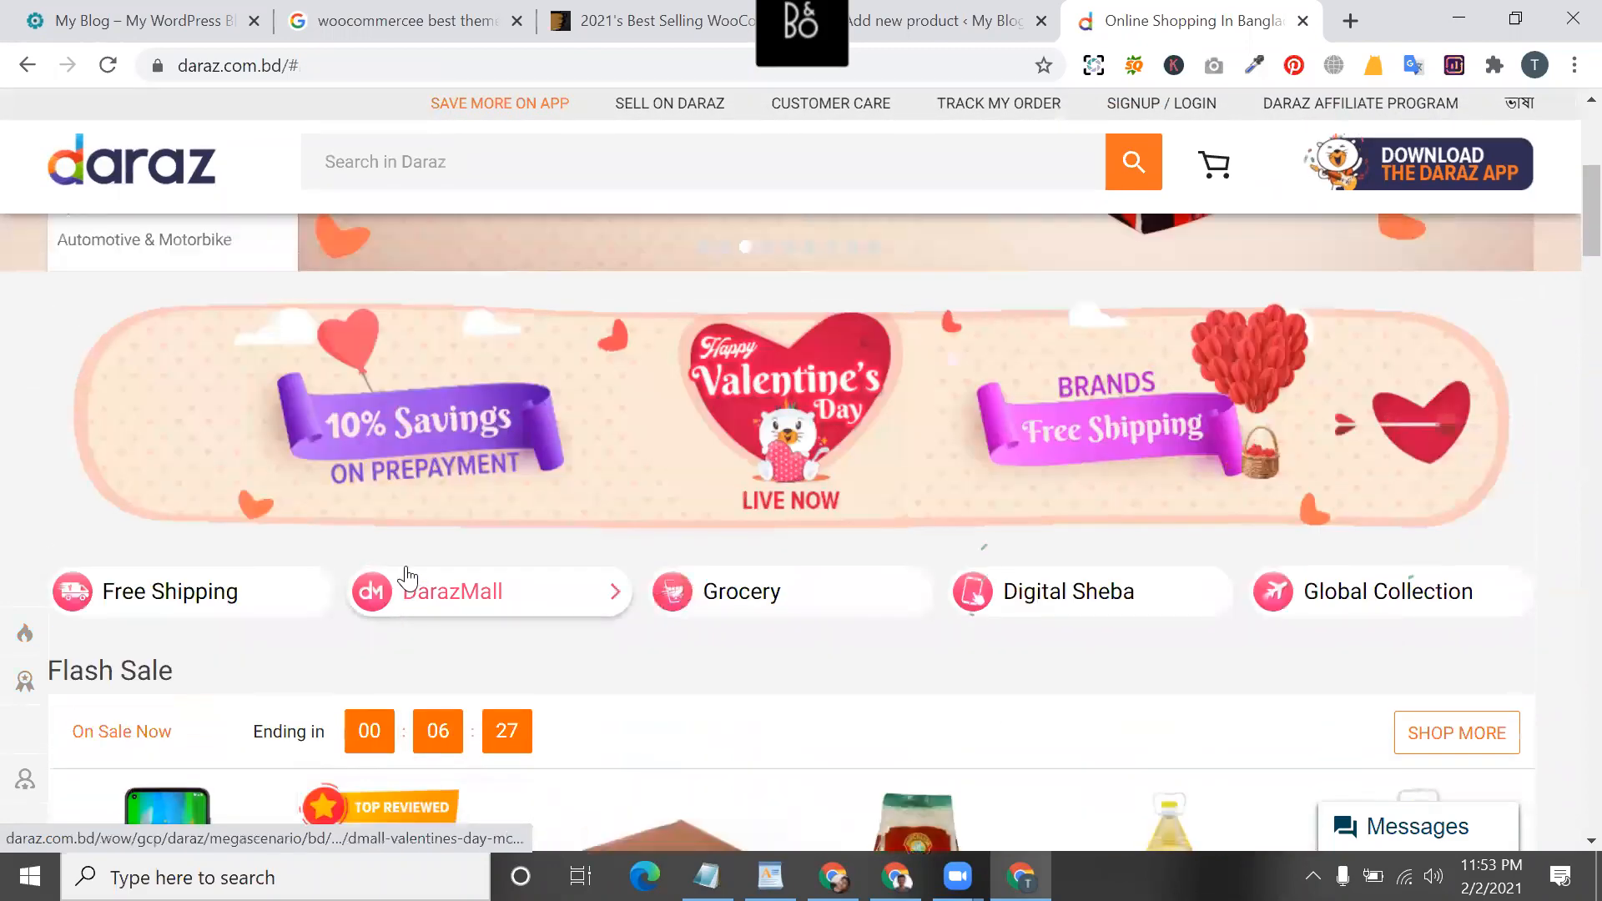
scroll(408, 578, up, 3)
scroll(408, 578, down, 8)
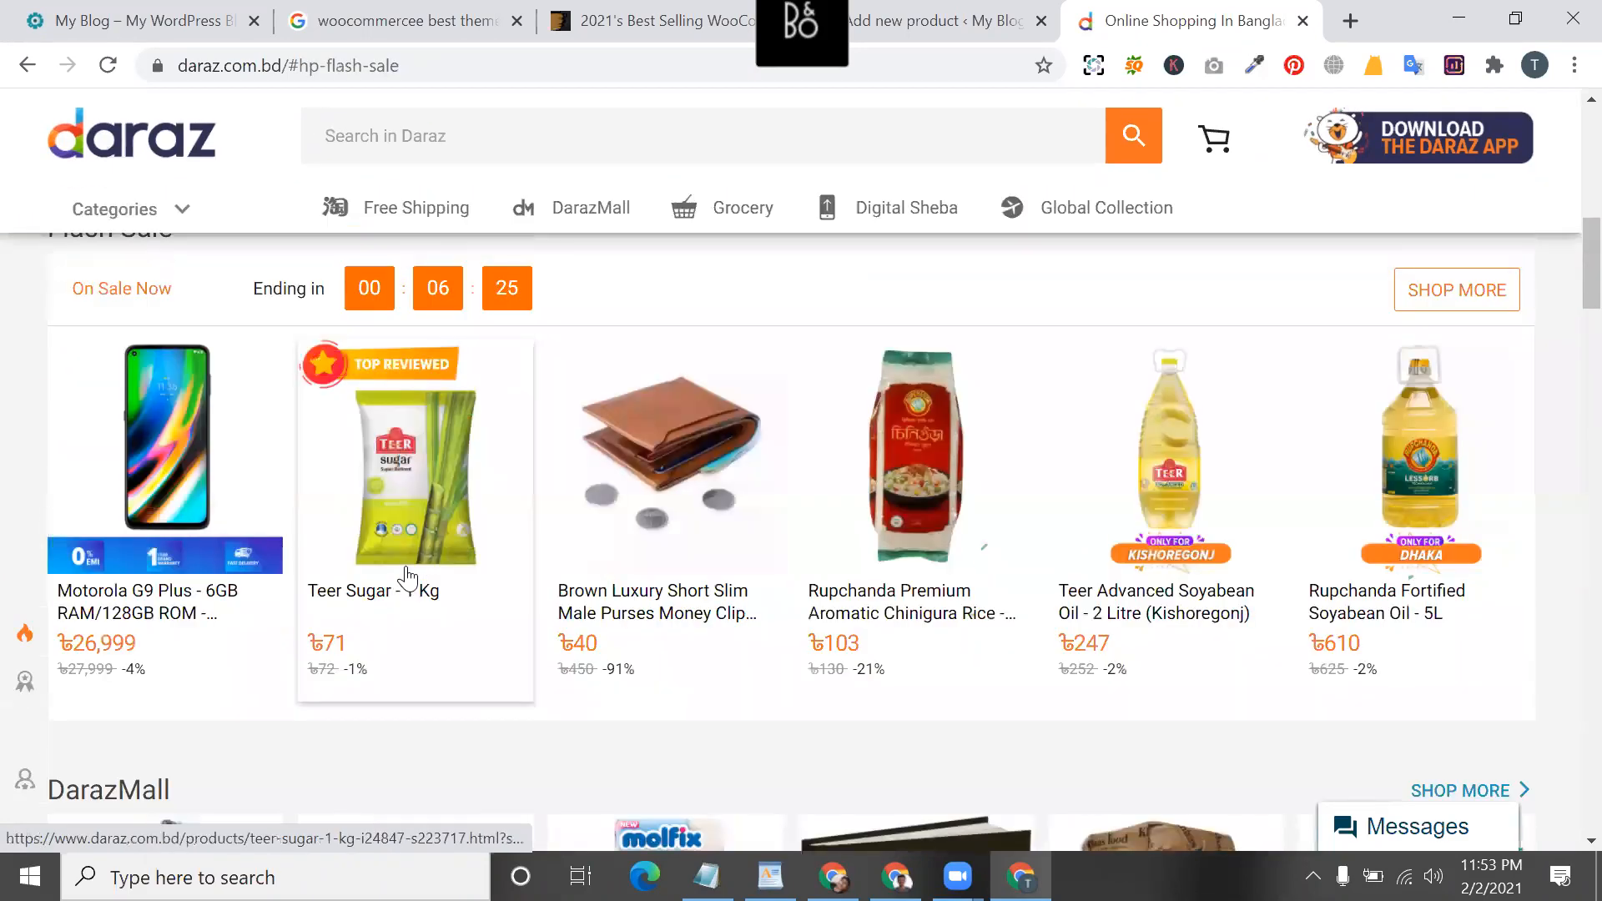
scroll(407, 578, up, 10)
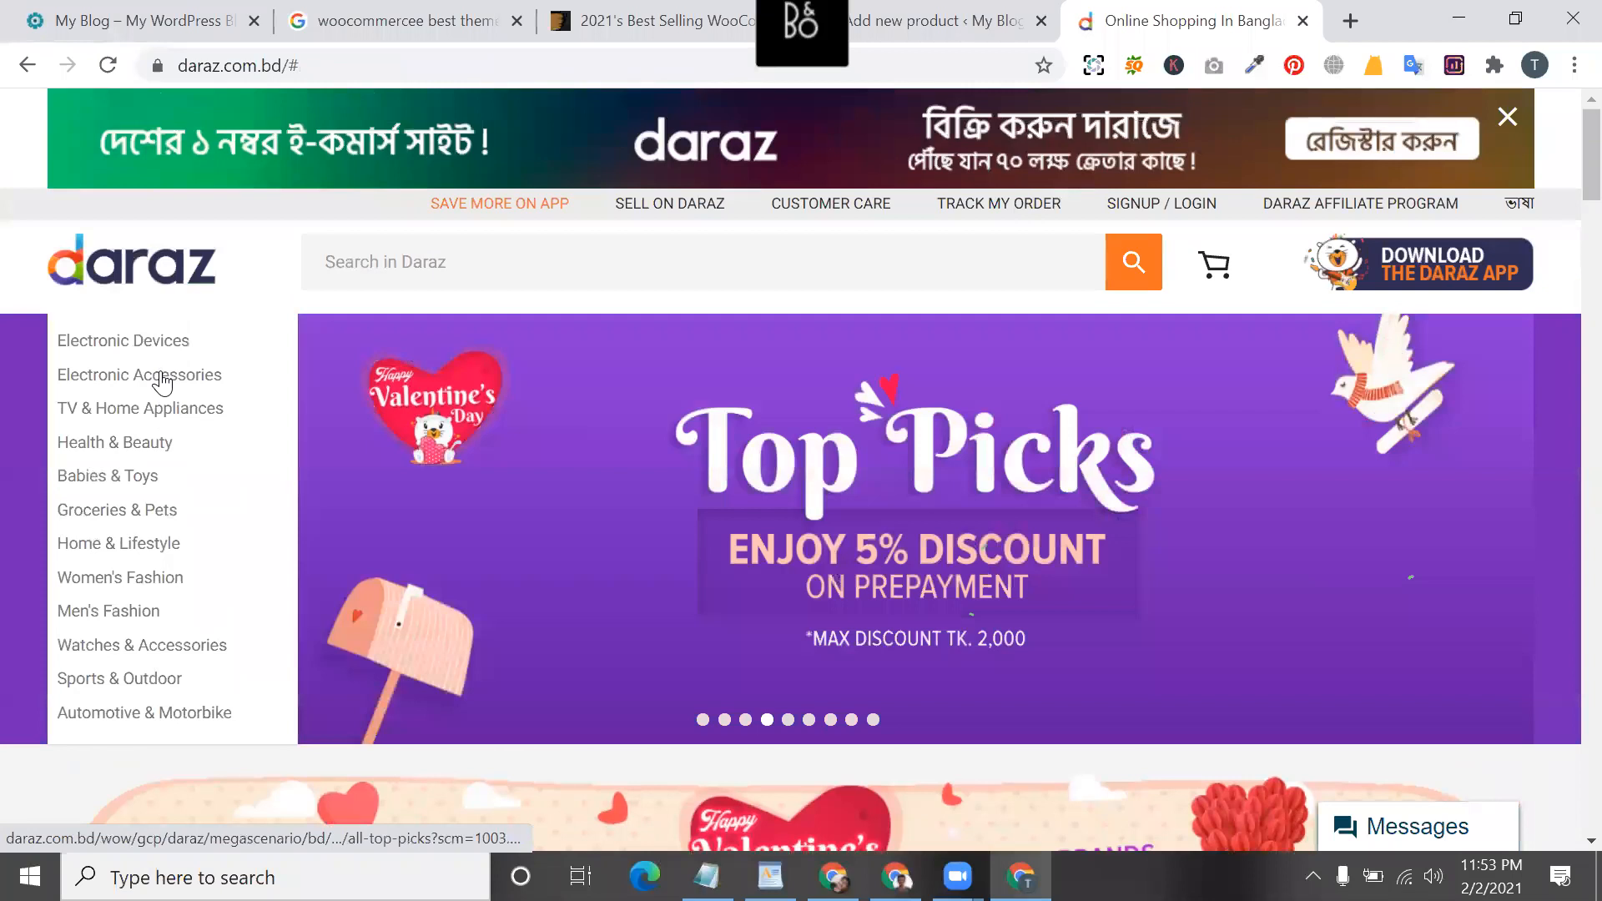
- Browse the Men's Fashion T-Shirts category and open the Bachelor Point T-shirt product page
mouse_move(160, 357)
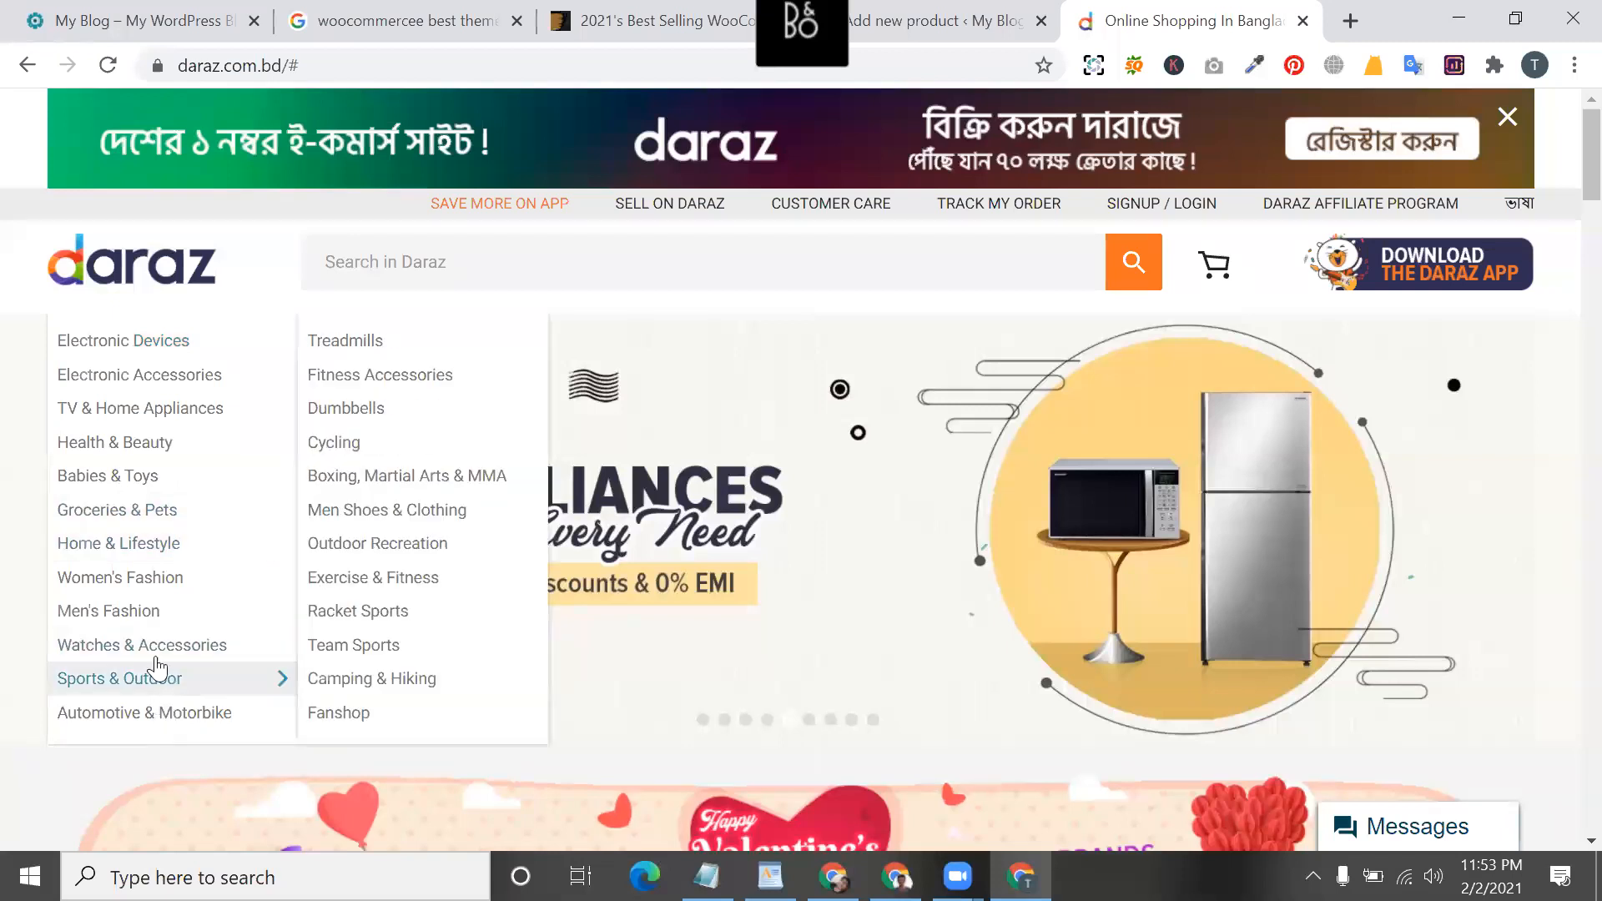
mouse_move(138, 618)
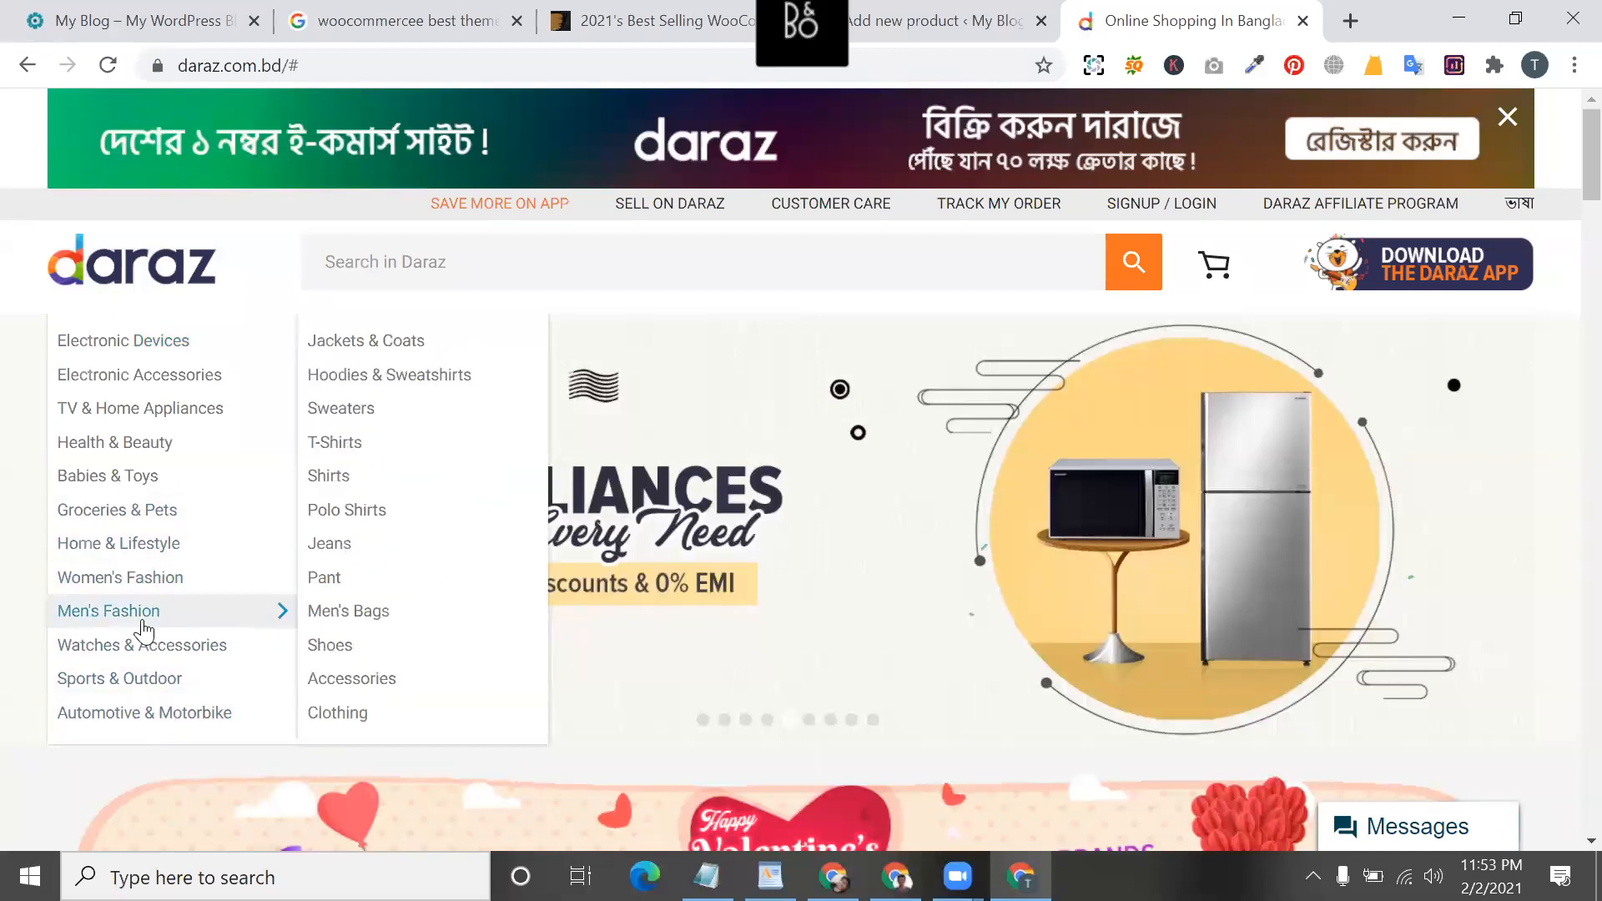
click(347, 443)
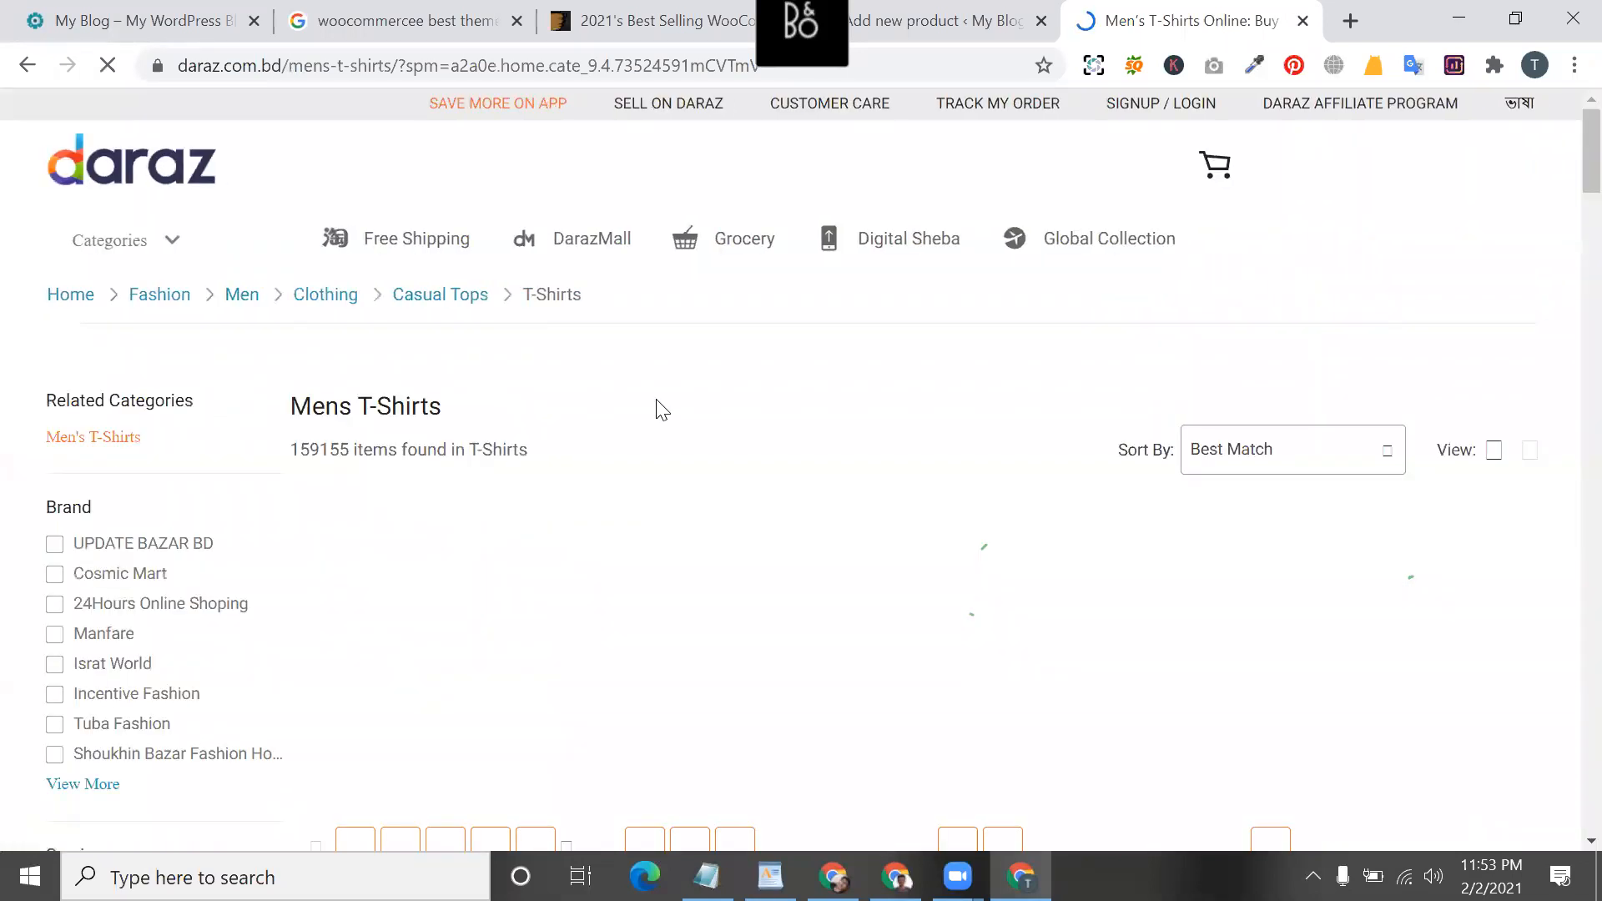
scroll(660, 409, down, 4)
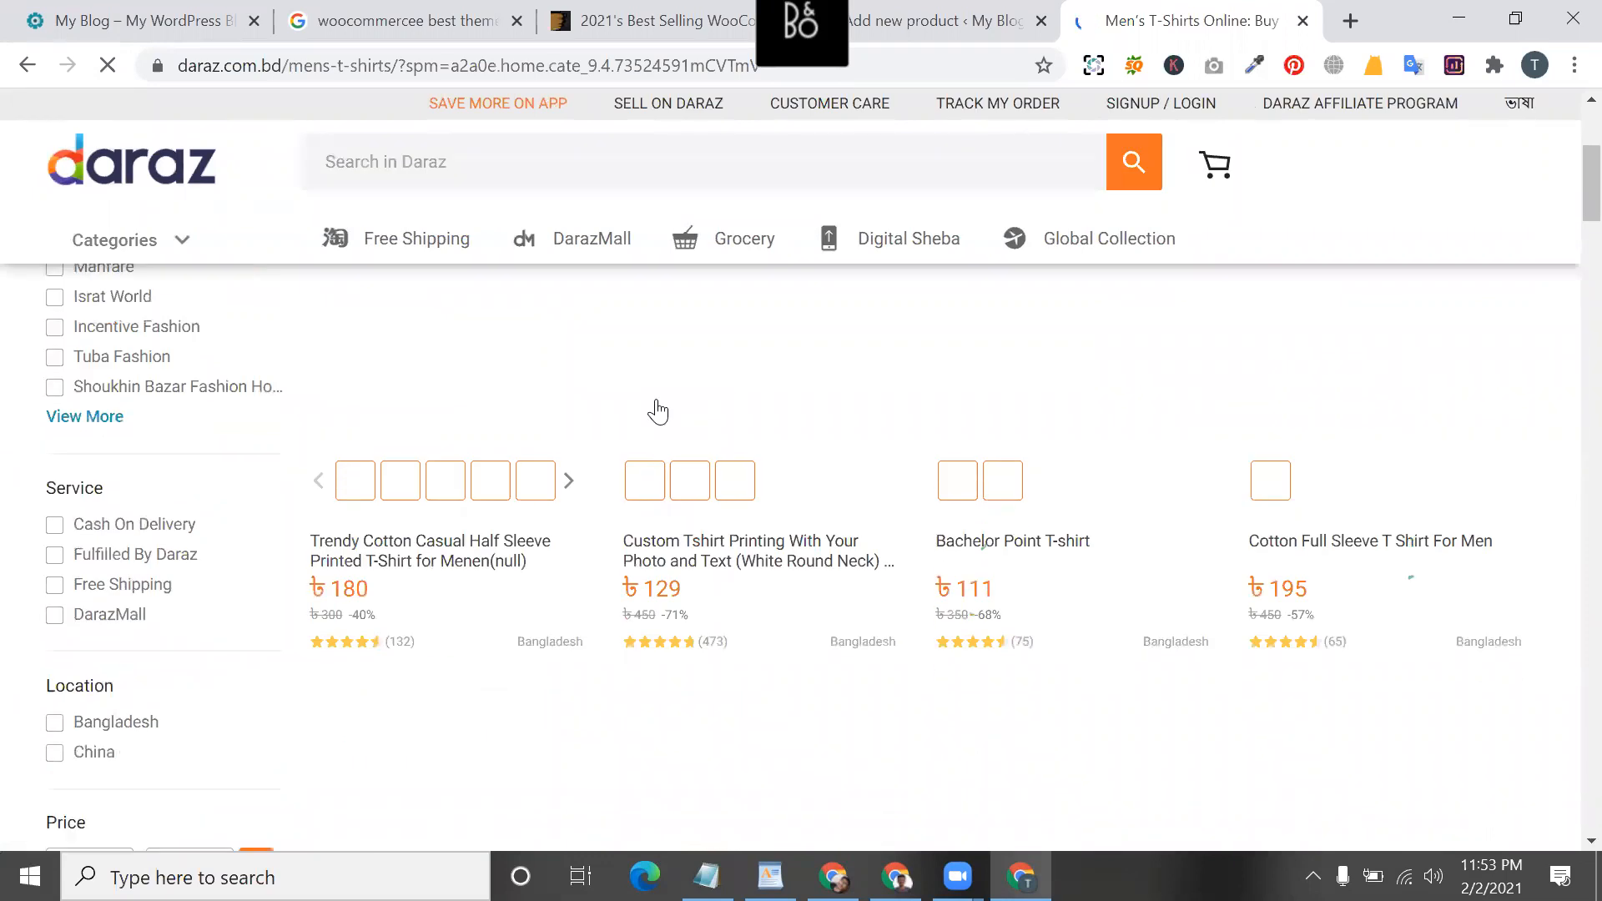
scroll(498, 432, up, 2)
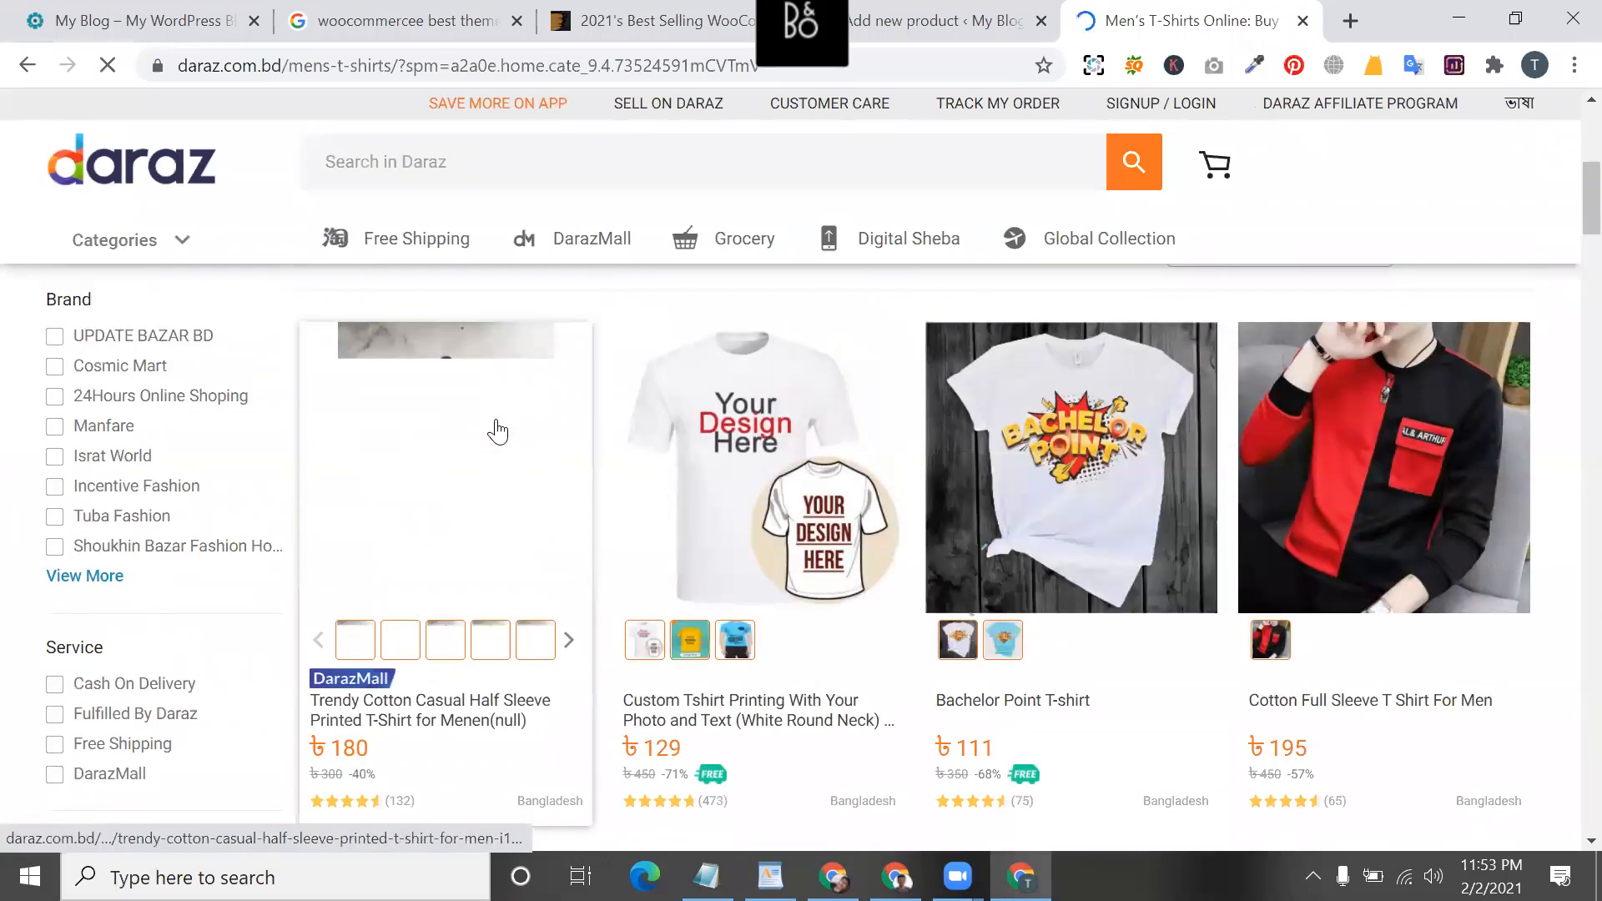
click(1046, 550)
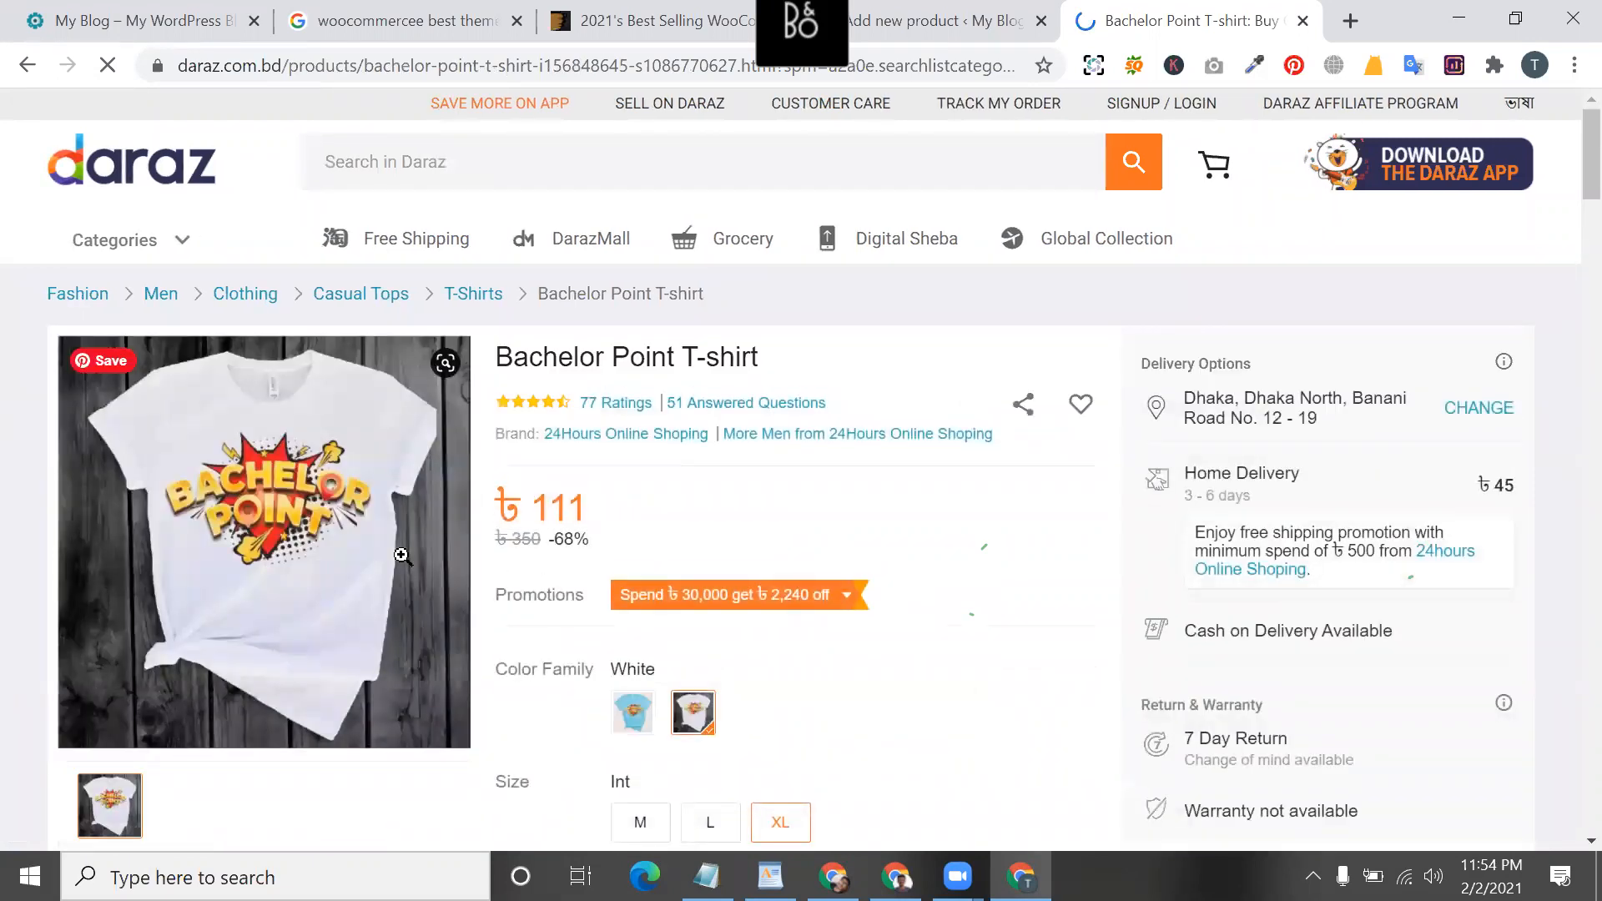
- Examine the T-shirt's product name, price, color family, size and quantity options
triple_click(594, 365)
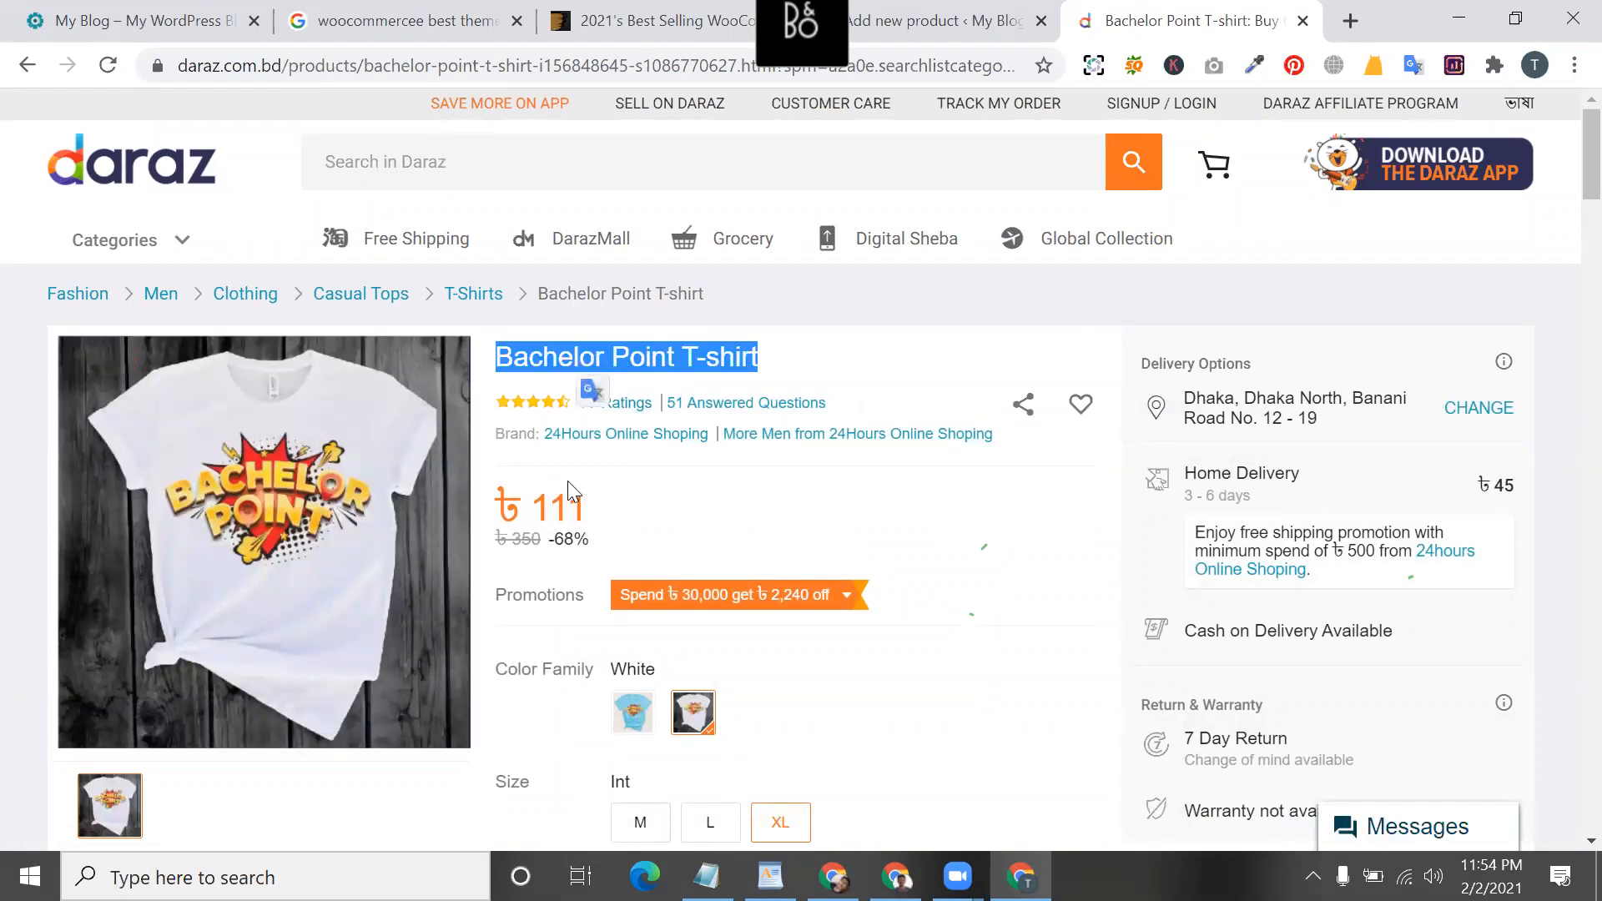
double_click(570, 504)
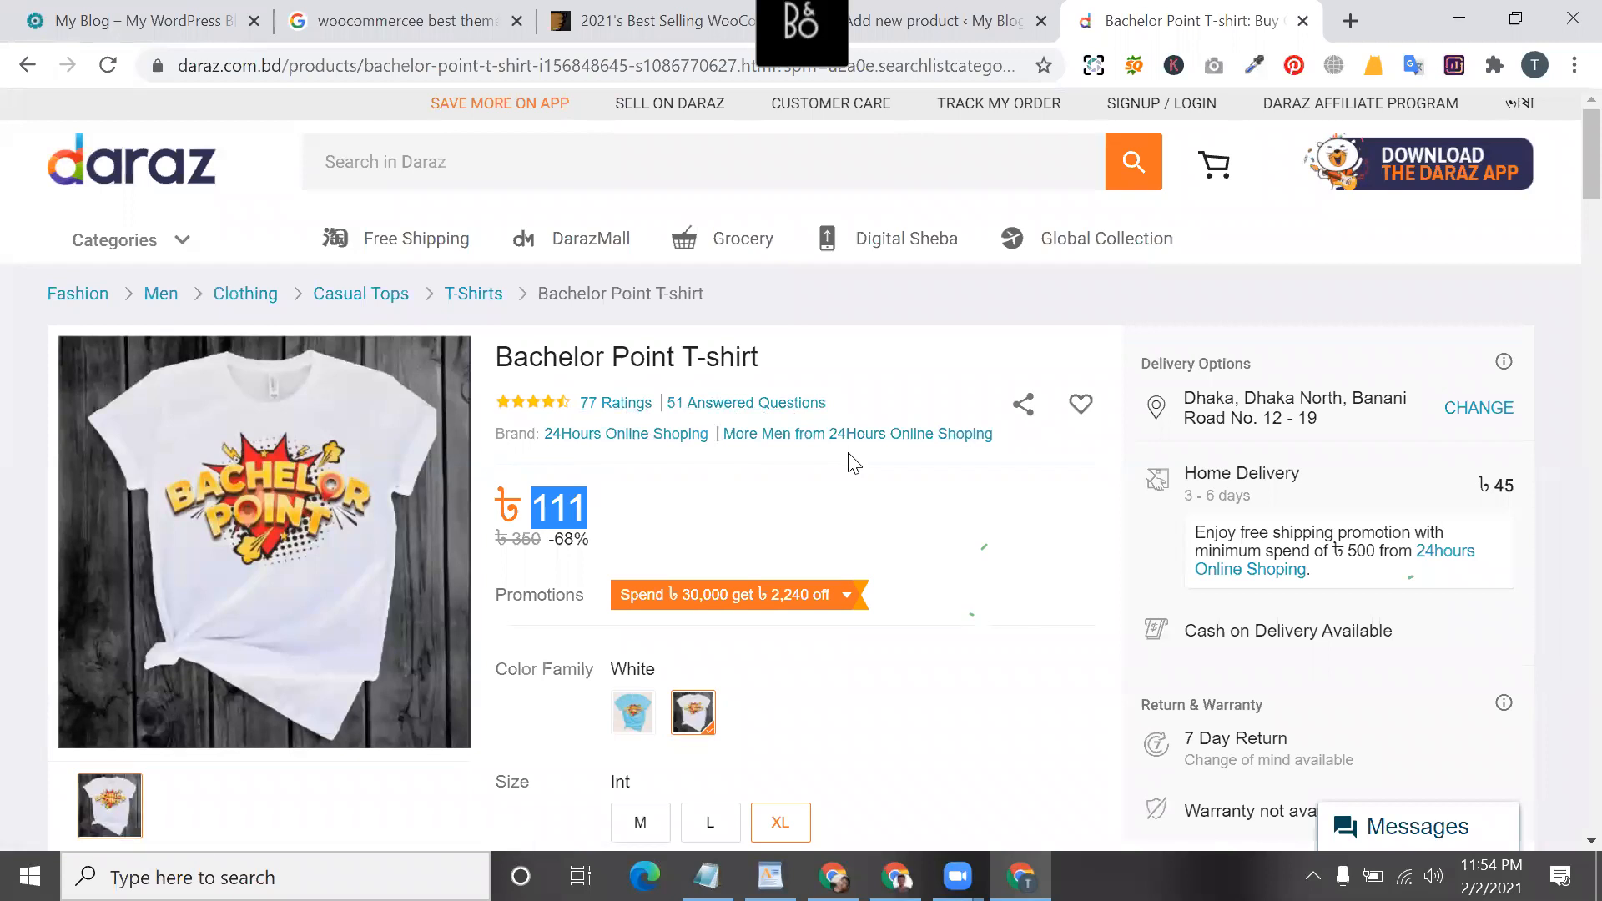
scroll(596, 674, down, 2)
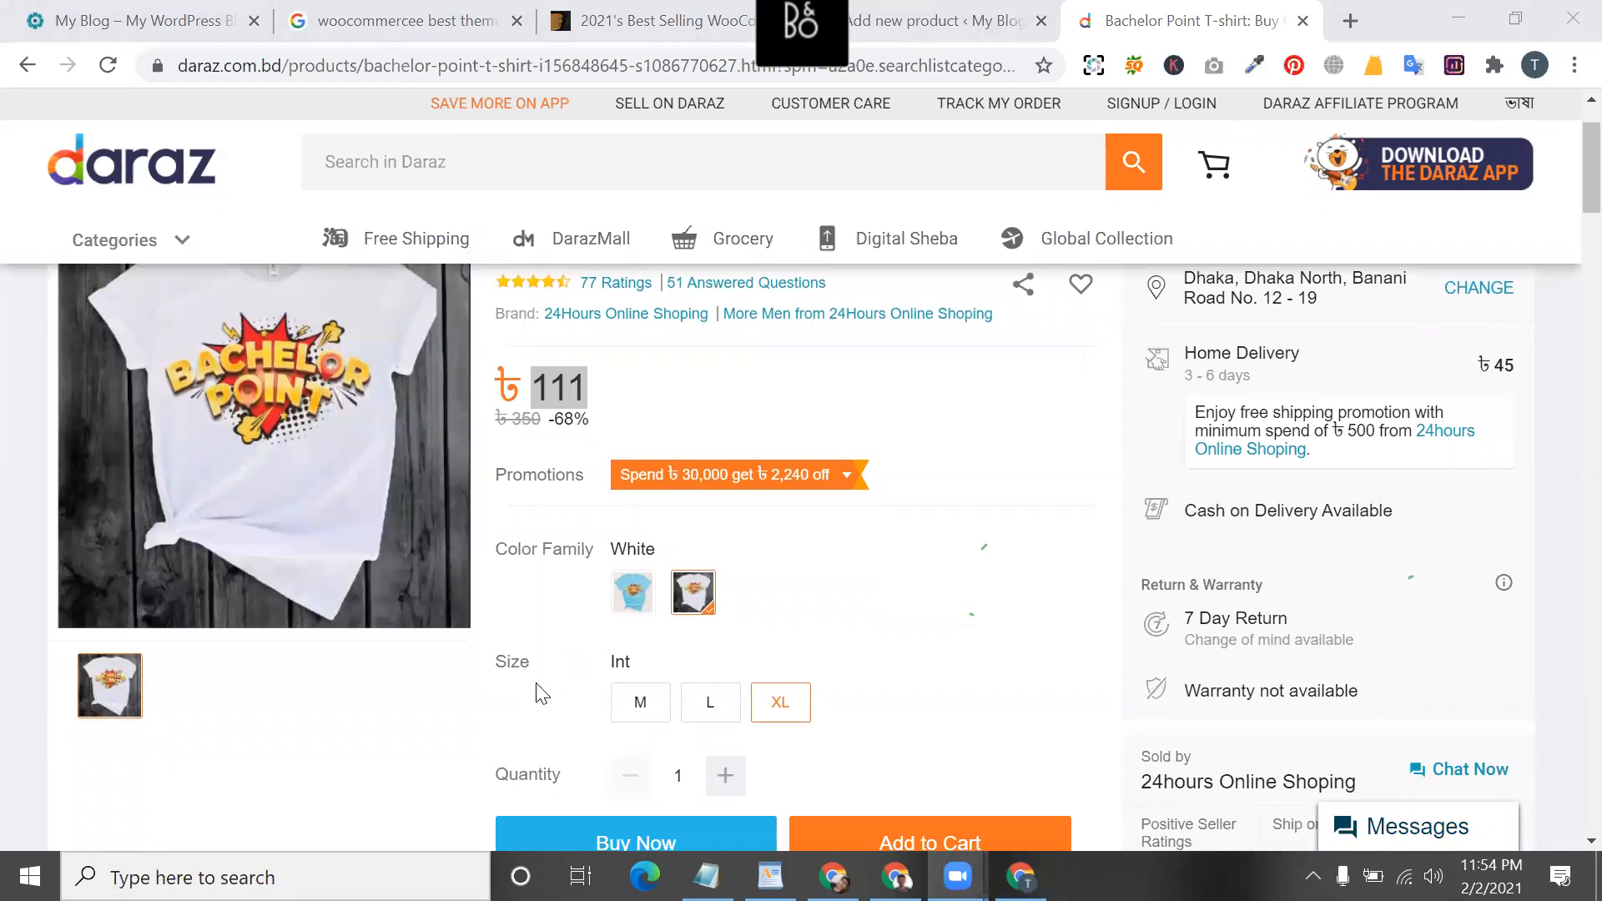
scroll(517, 709, down, 1)
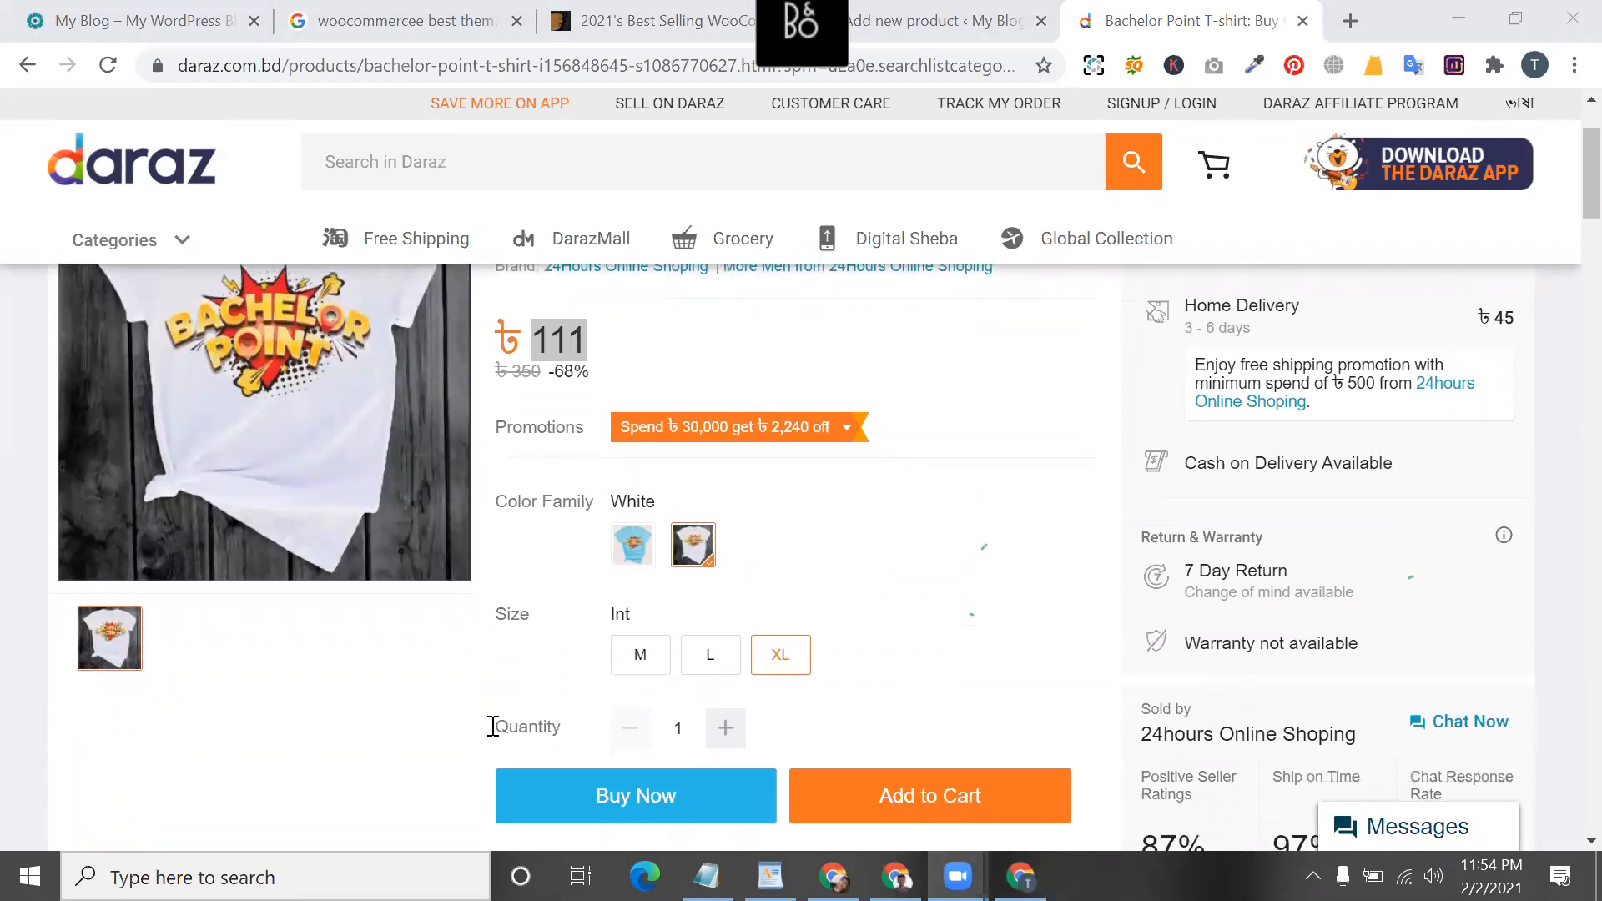
scroll(558, 598, down, 2)
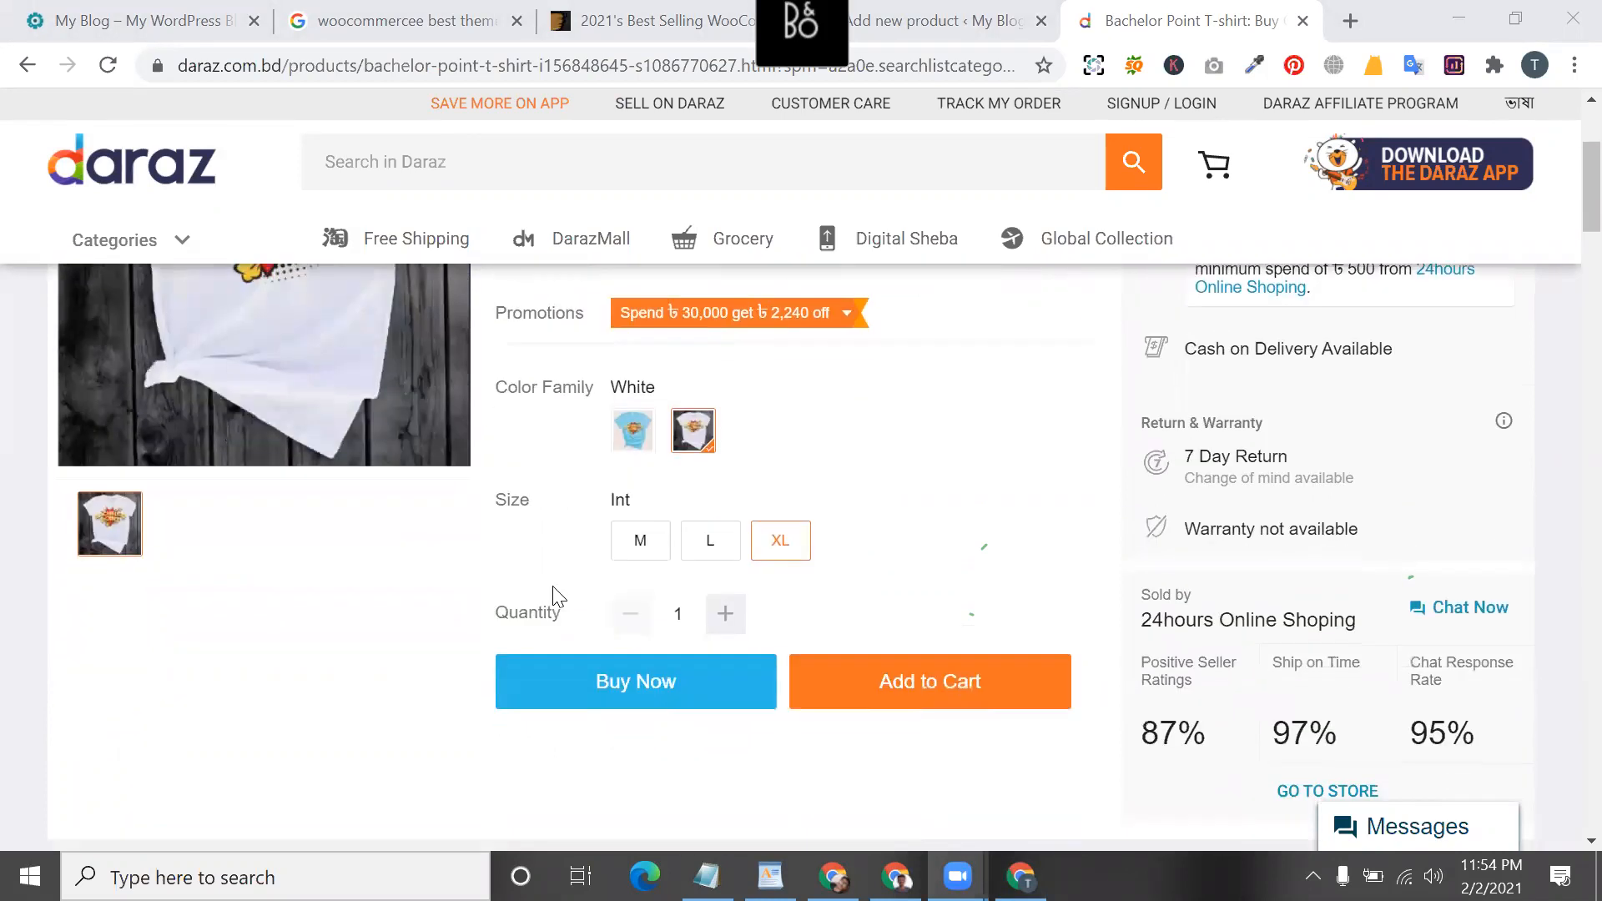
- Try the M and XL sizes of the T-shirt and switch its color family to SkyBlue
click(652, 542)
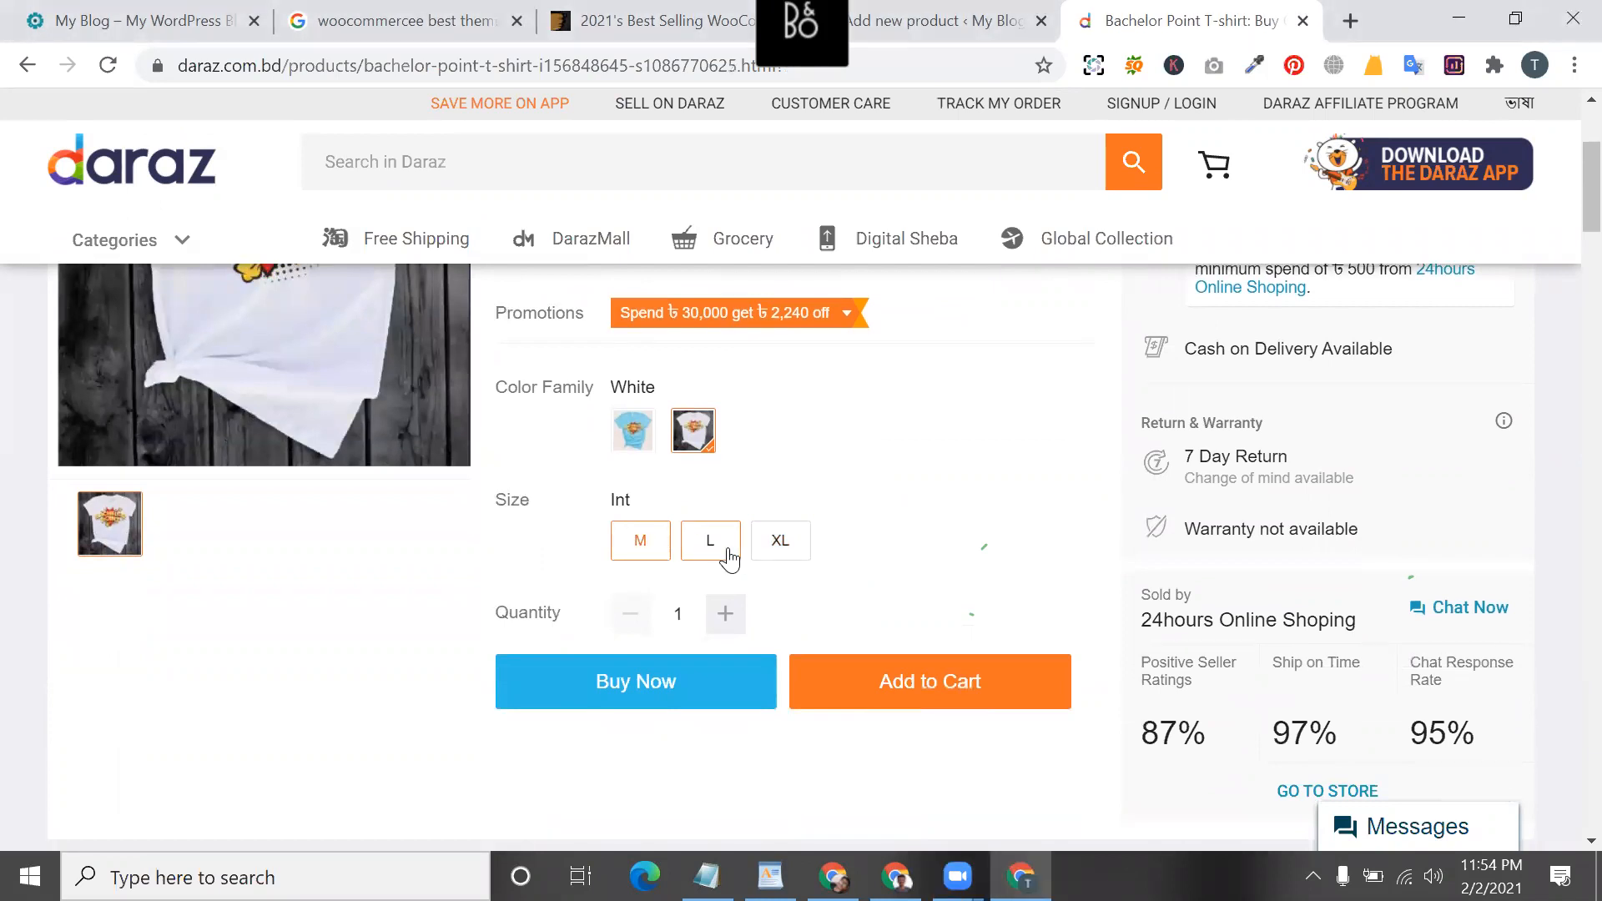
click(783, 546)
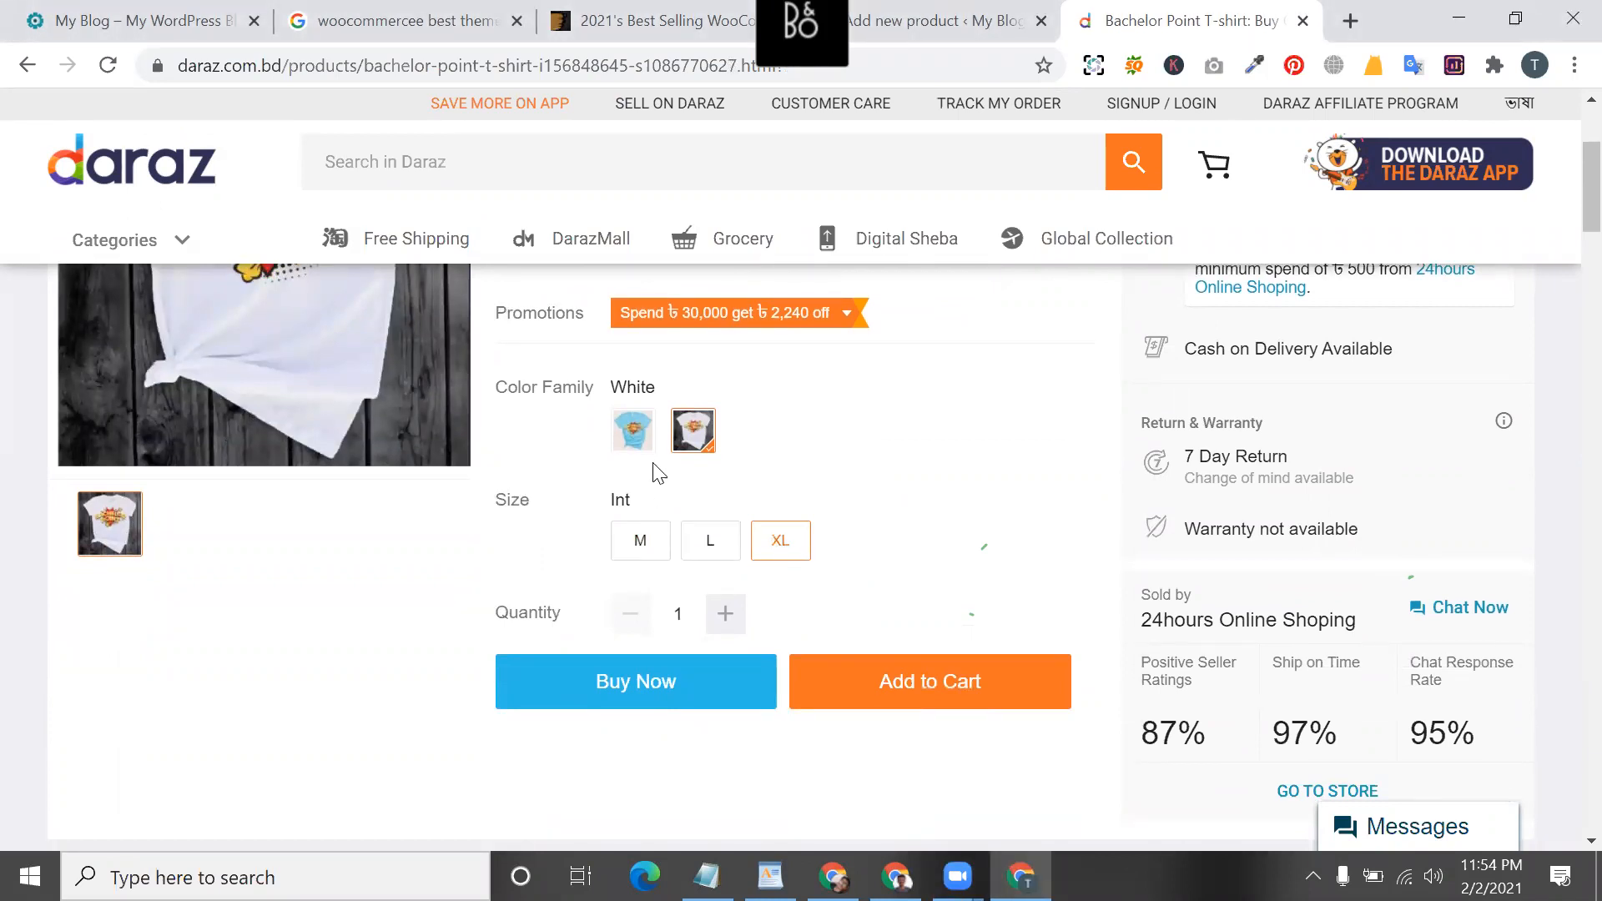
click(632, 432)
click(701, 449)
click(636, 439)
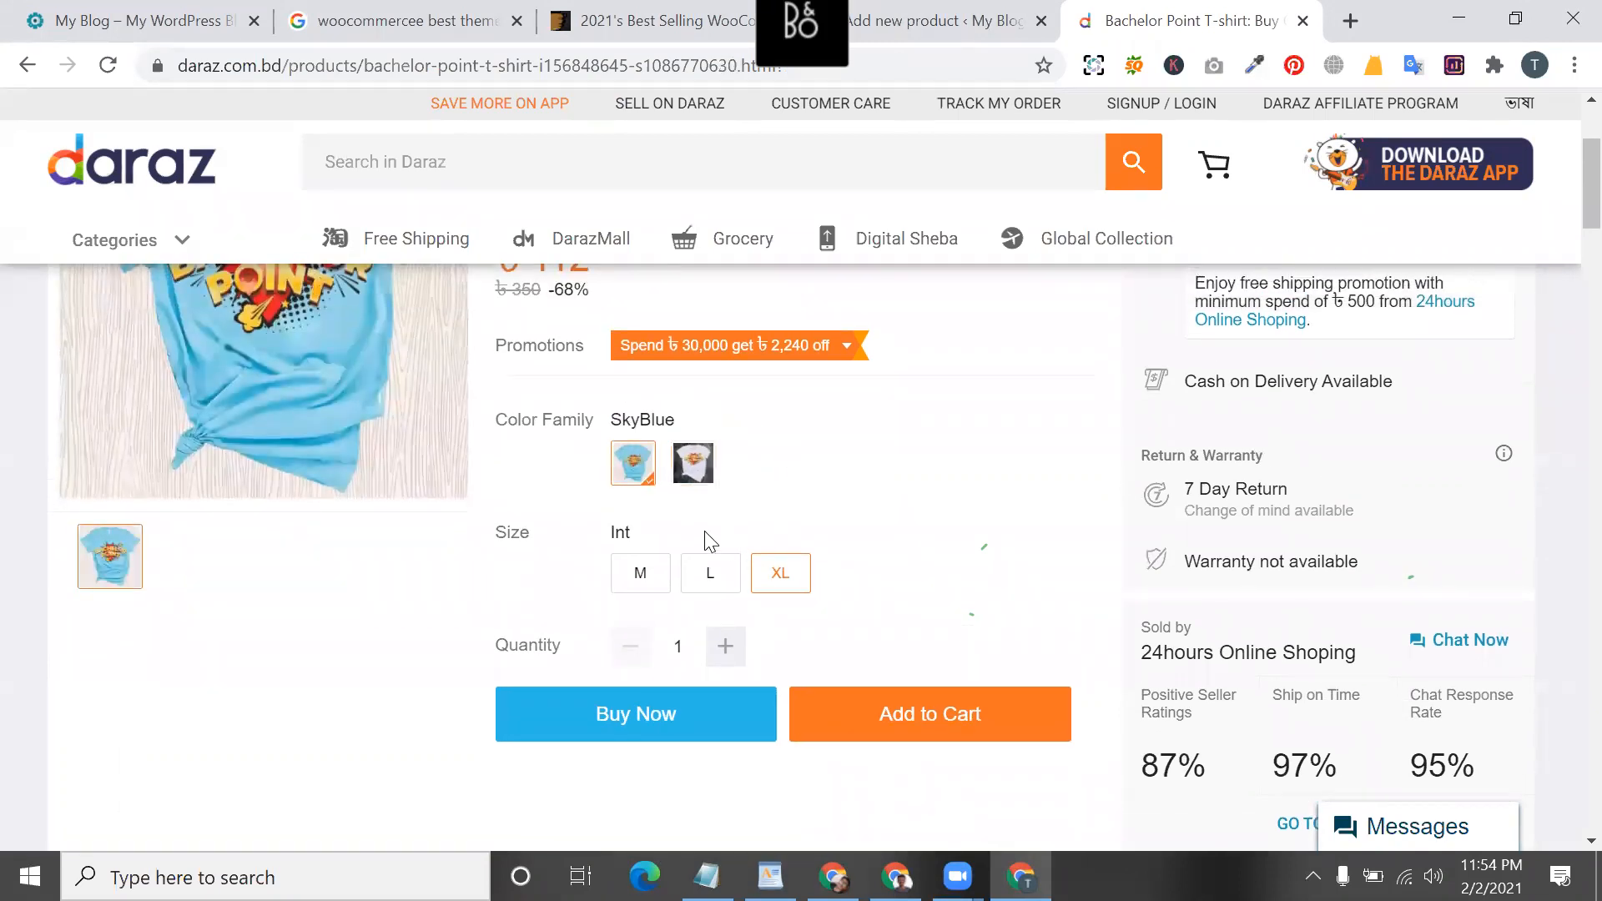
- Read through the T-shirt's product details, including the available sizes, and its ratings and customer reviews
scroll(707, 541, down, 3)
scroll(617, 589, down, 3)
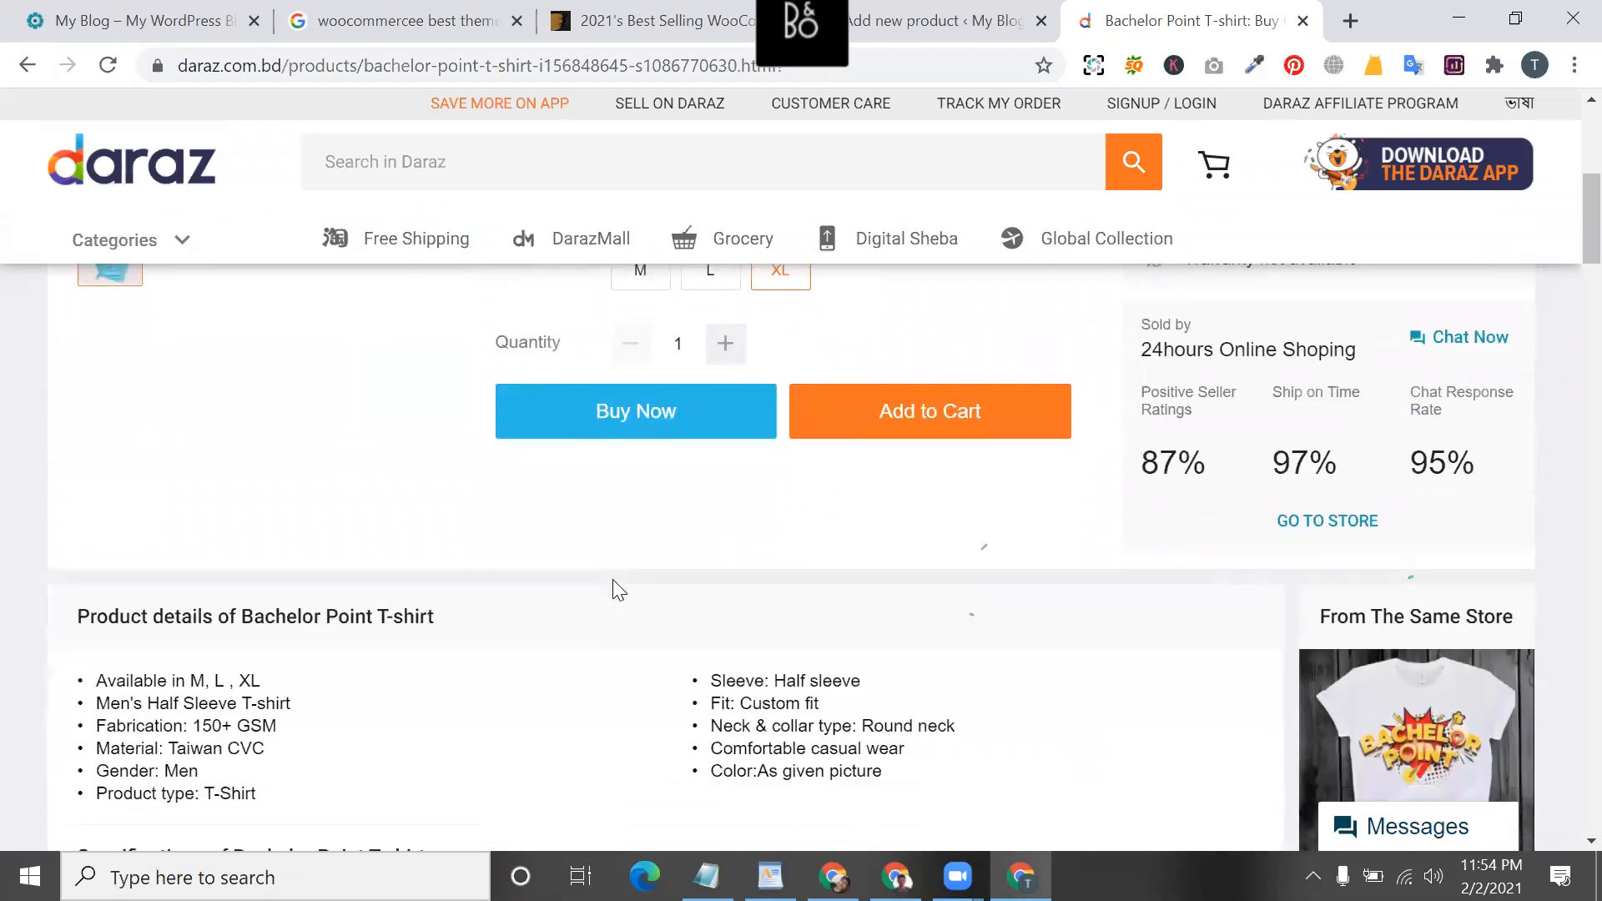
triple_click(182, 524)
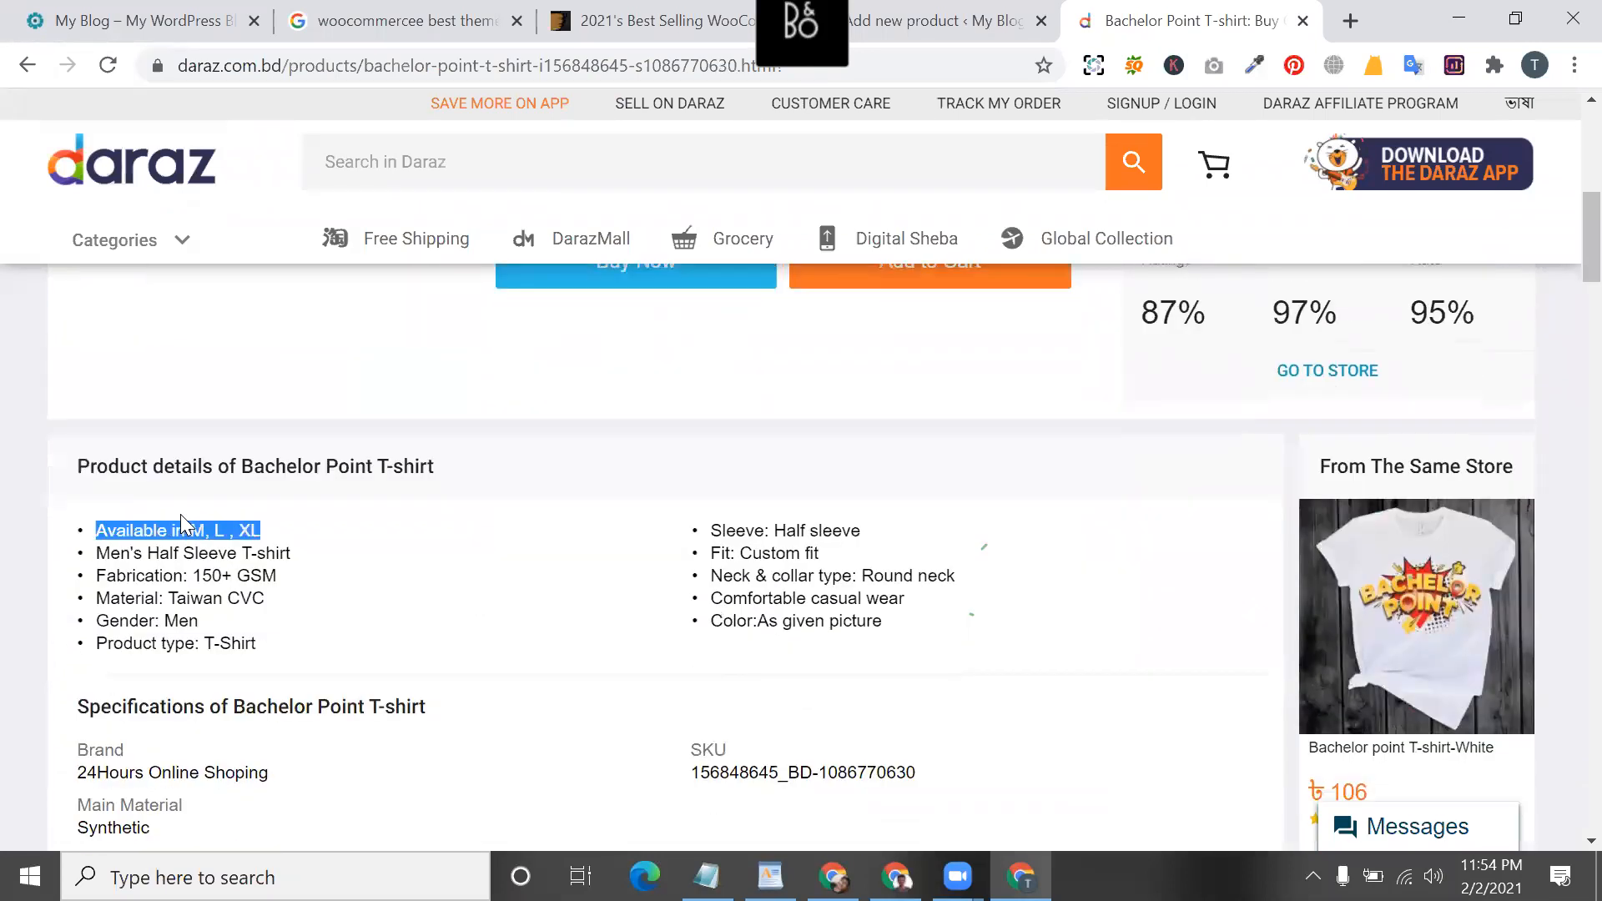
scroll(293, 562, down, 8)
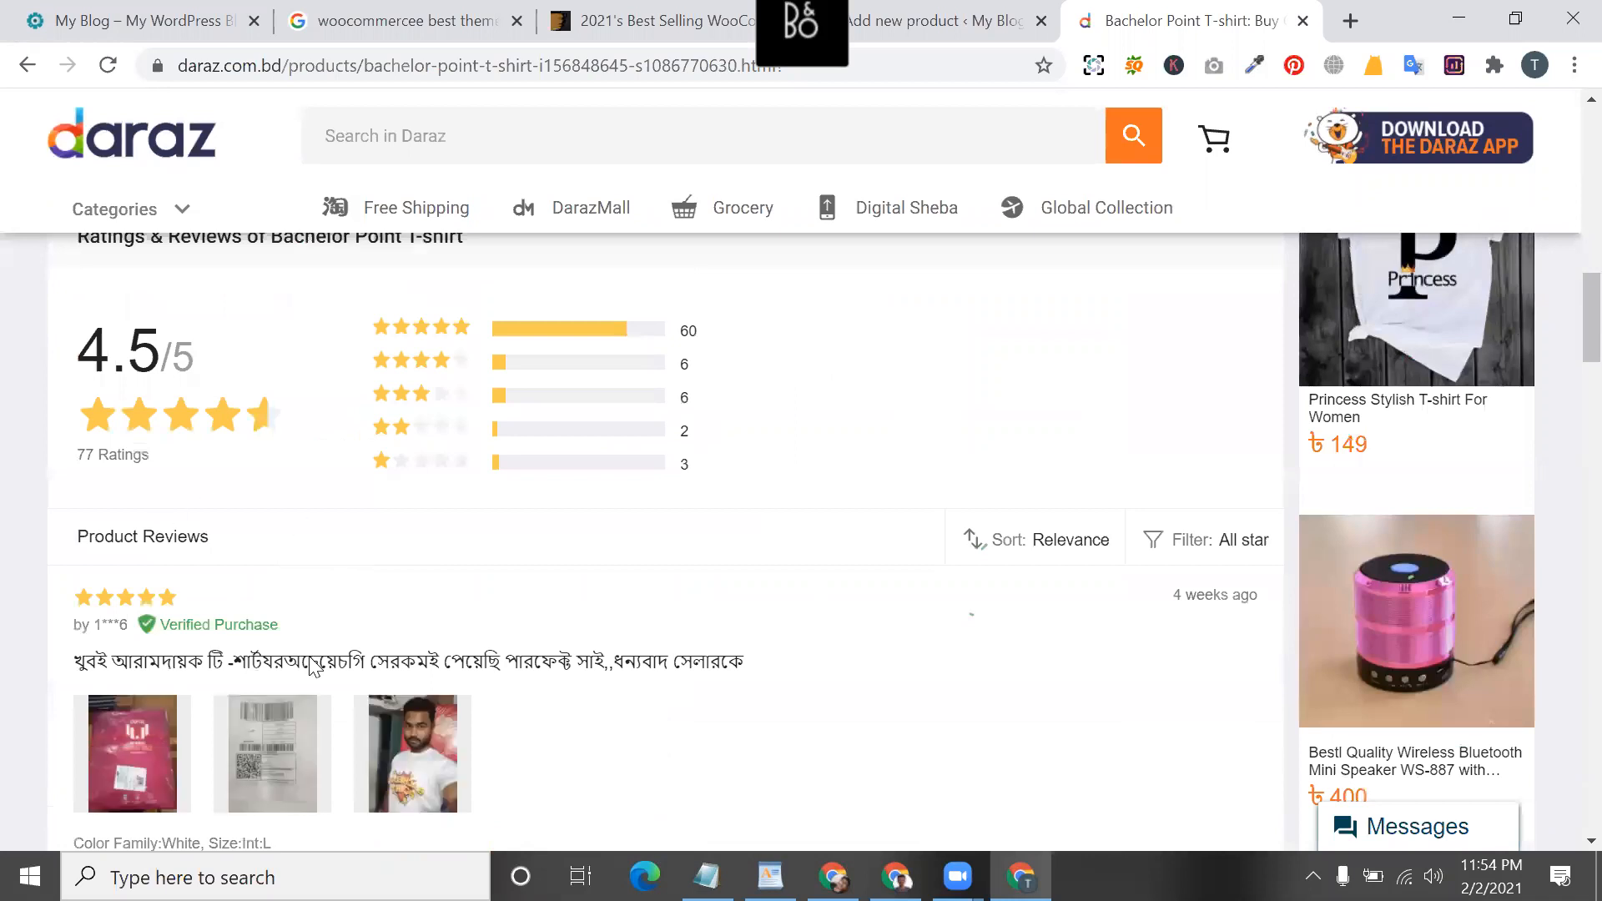
scroll(238, 671, down, 13)
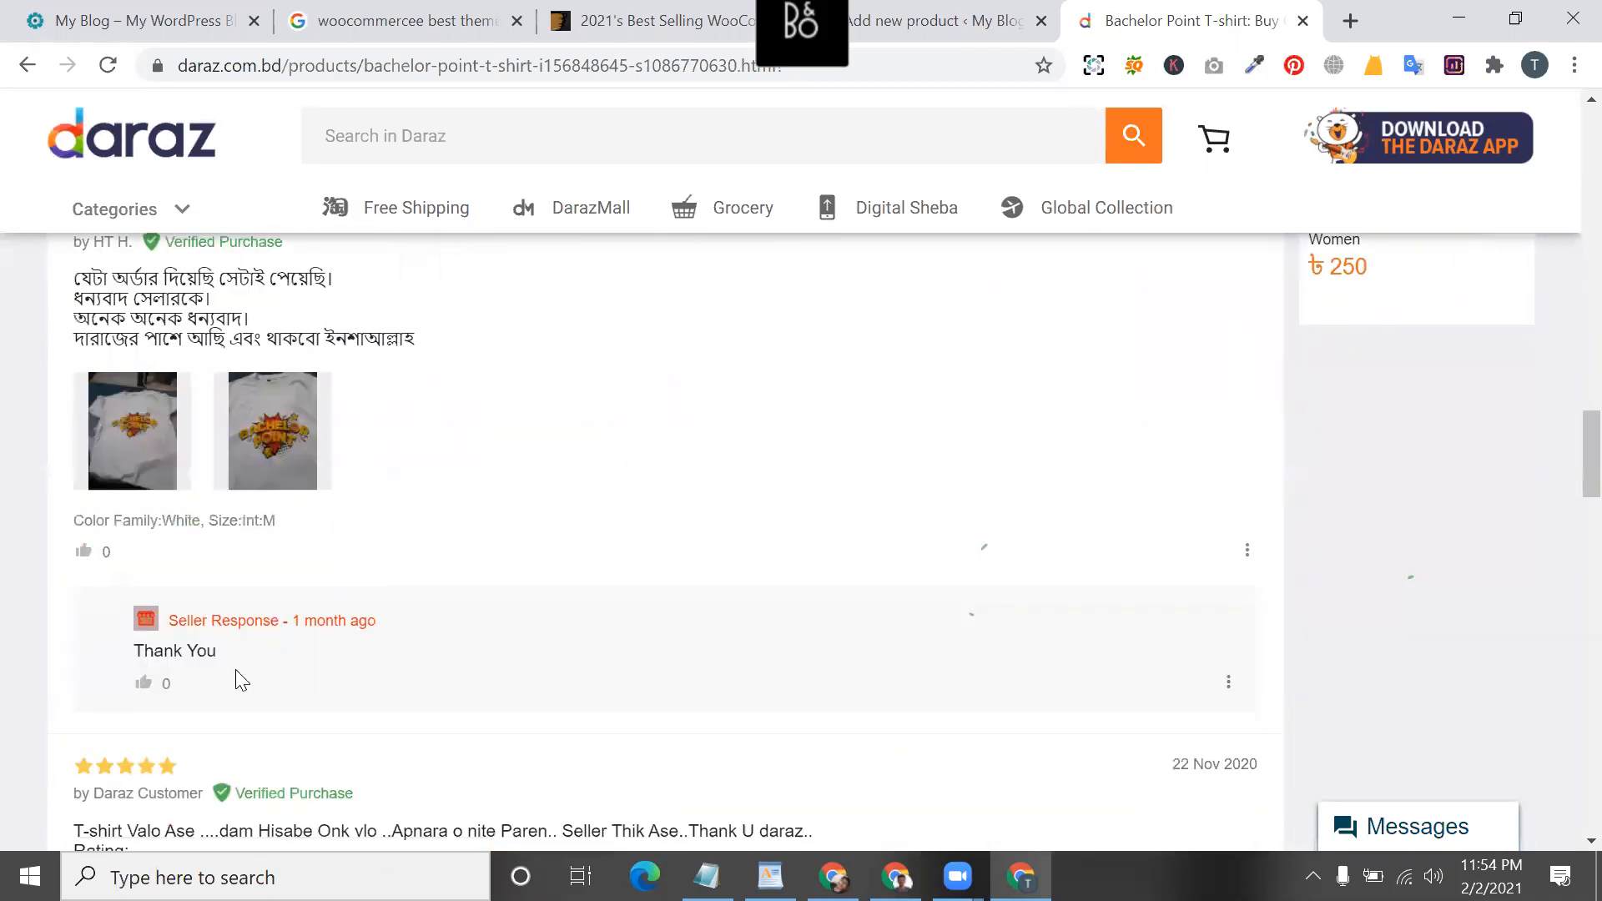
scroll(238, 671, up, 20)
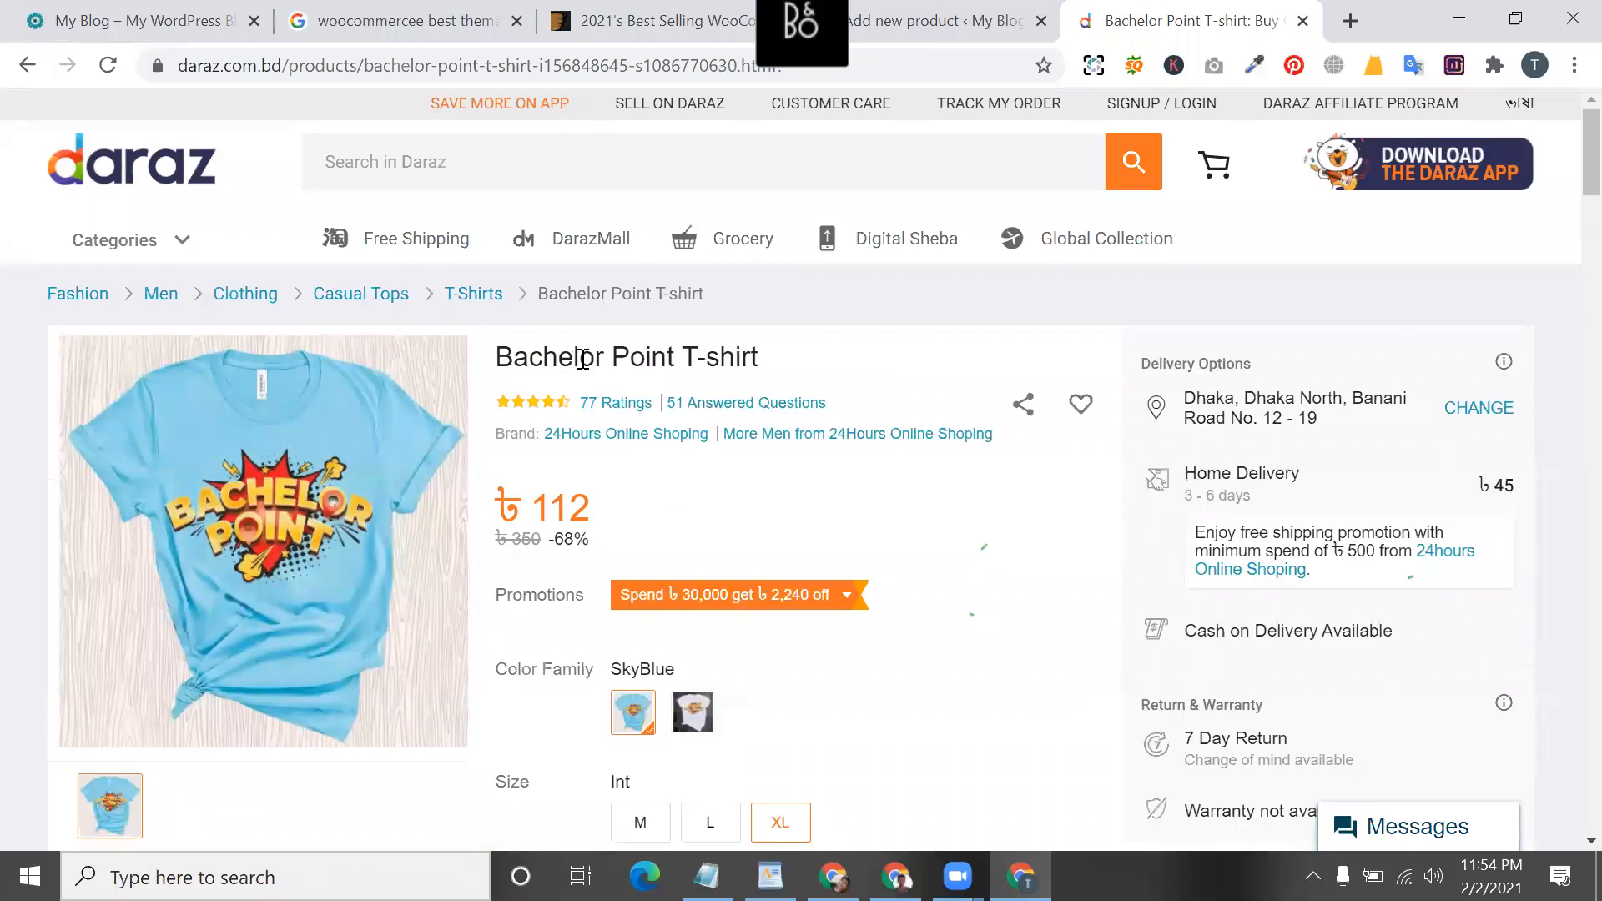
- Copy the product title "Bachelor Point T-shirt" from the product page
triple_click(583, 359)
right_click(581, 359)
click(621, 371)
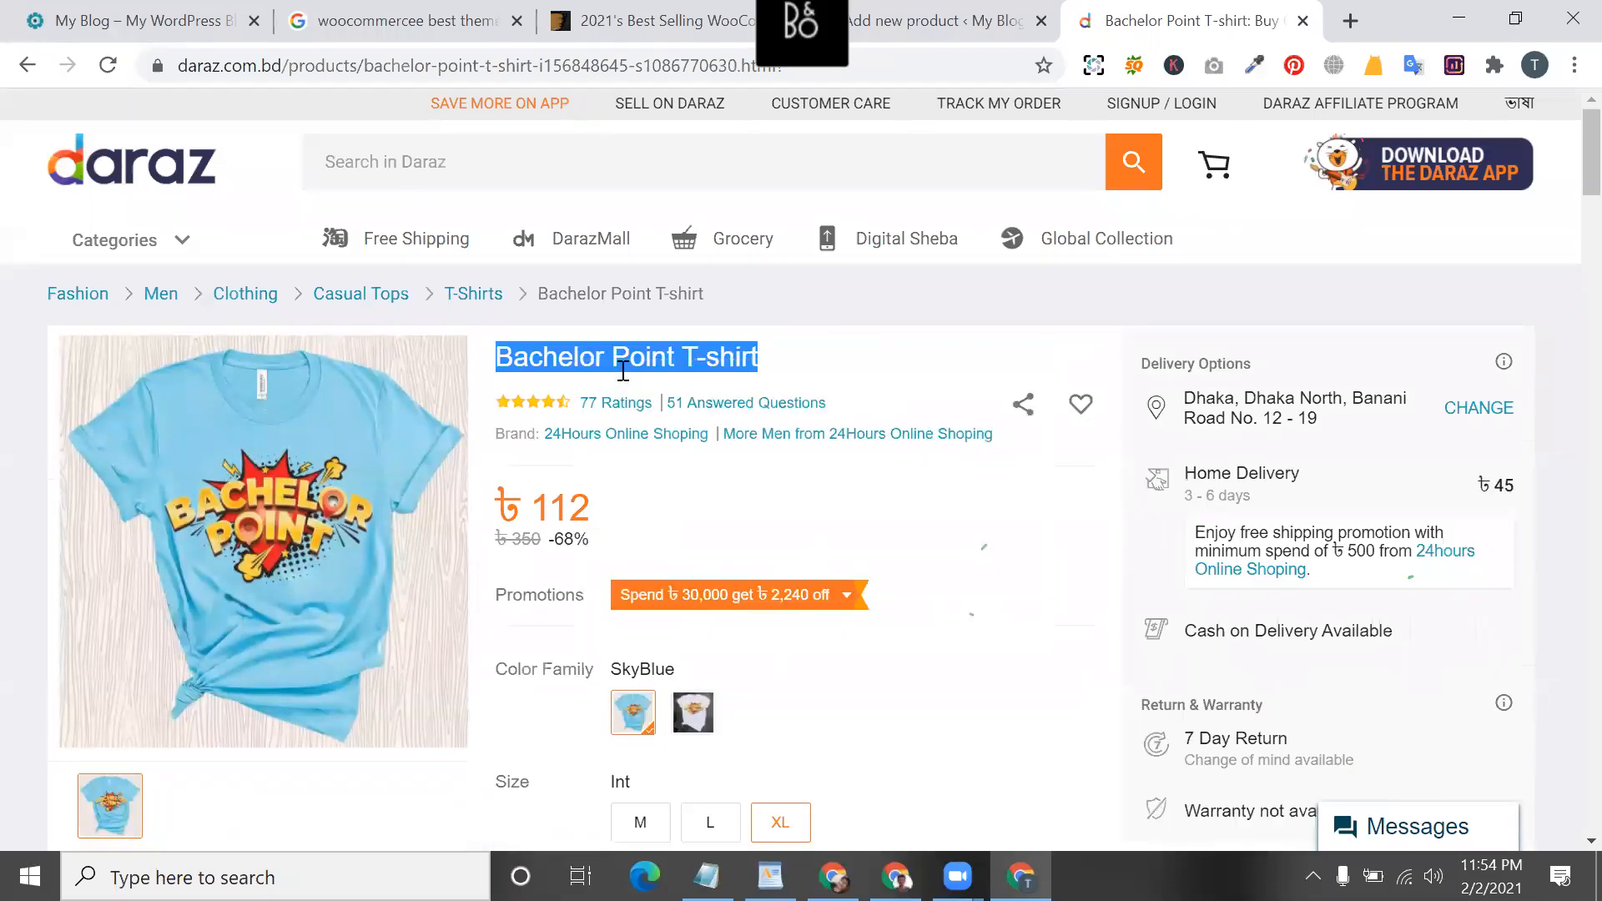
- Enter the copied title "Bachelor Point T-shirt" as the name of the new WooCommerce product
click(1001, 17)
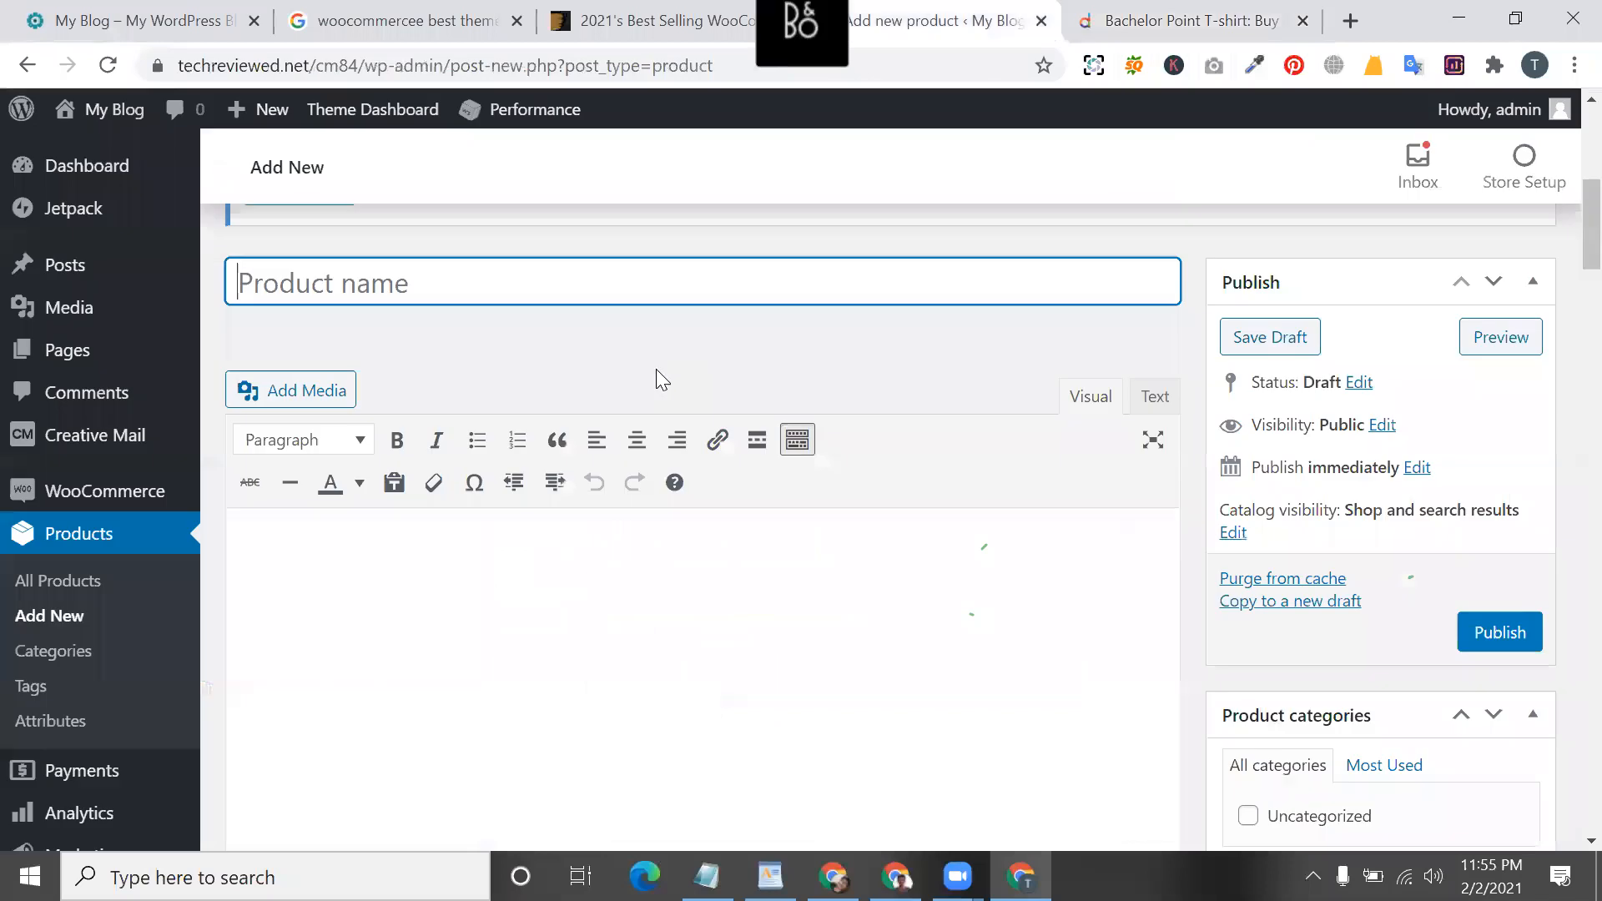
key(ctrl+v)
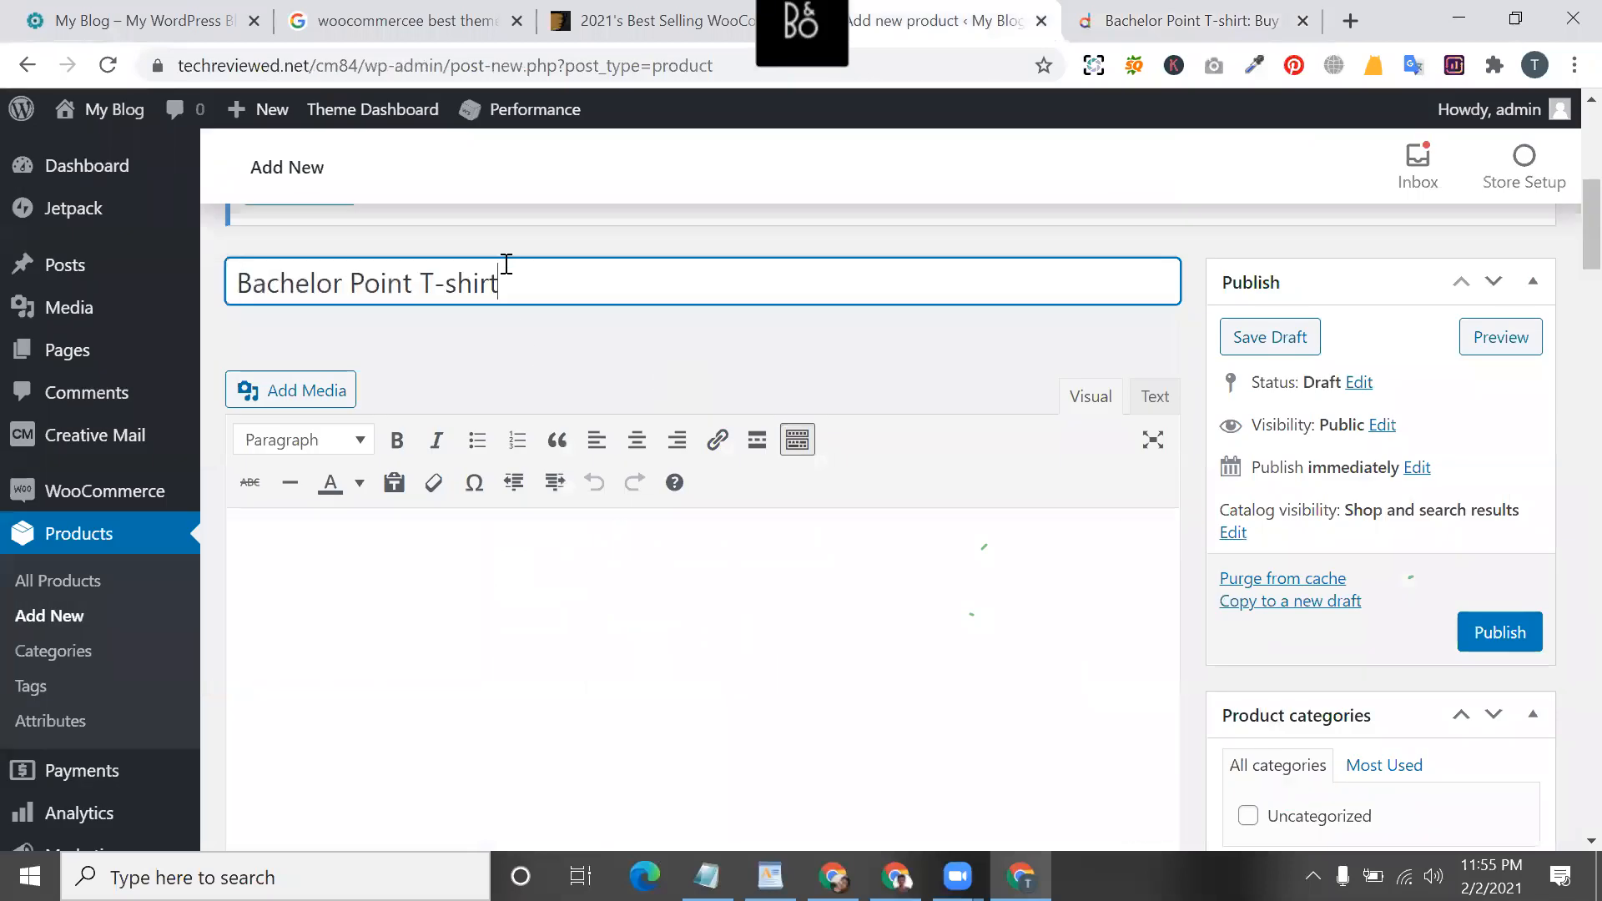
scroll(1195, 422, down, 2)
key(super+d)
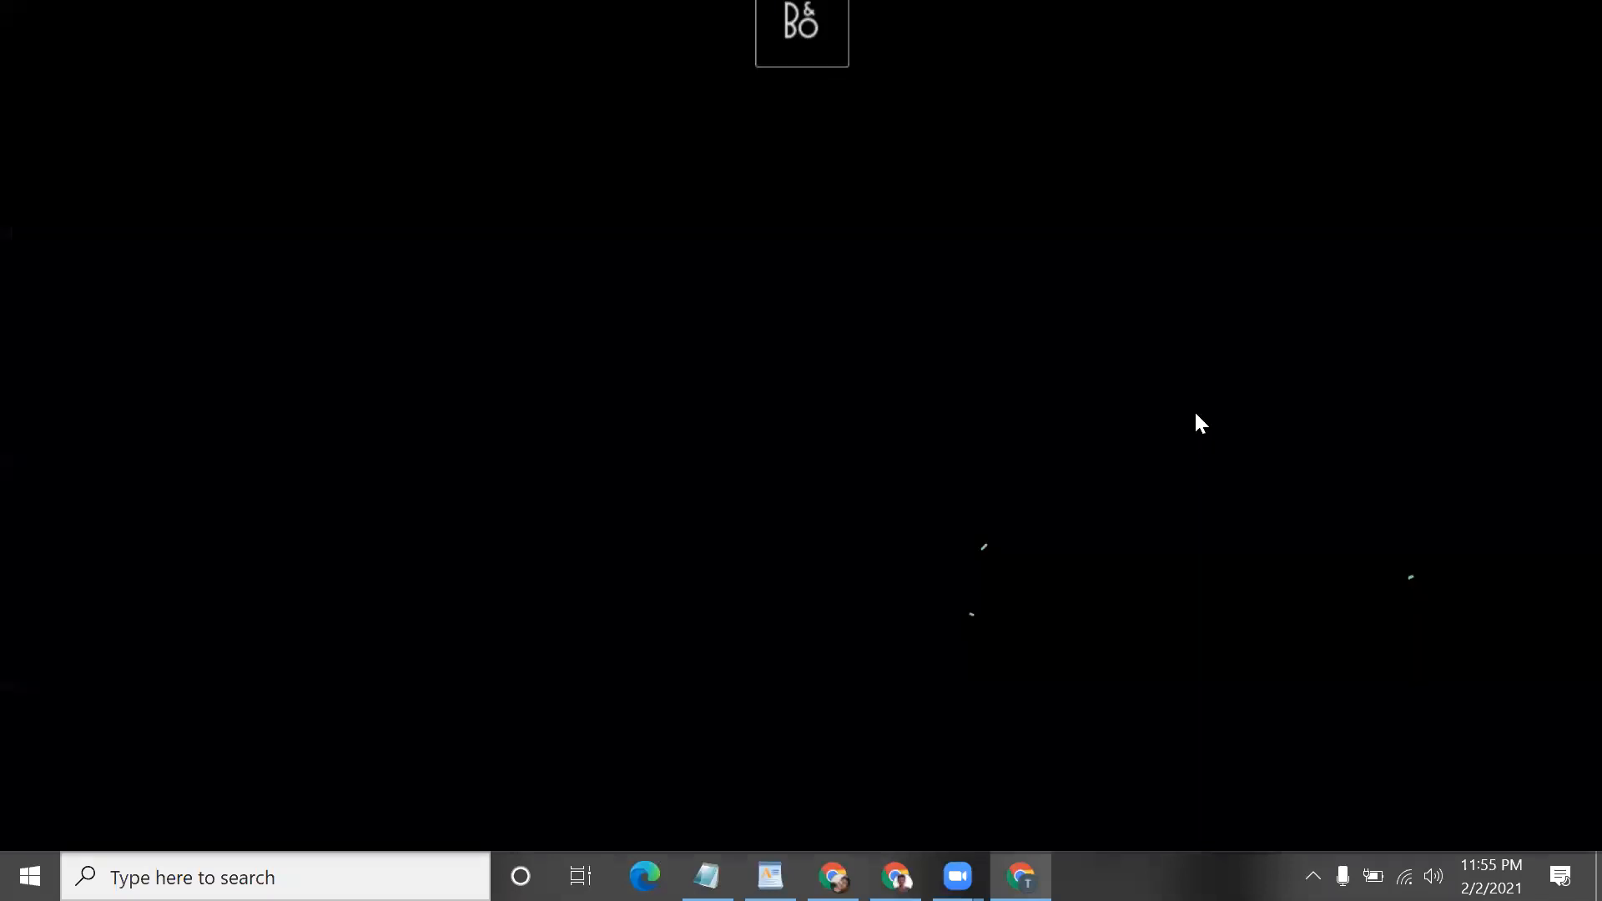
key(super+d)
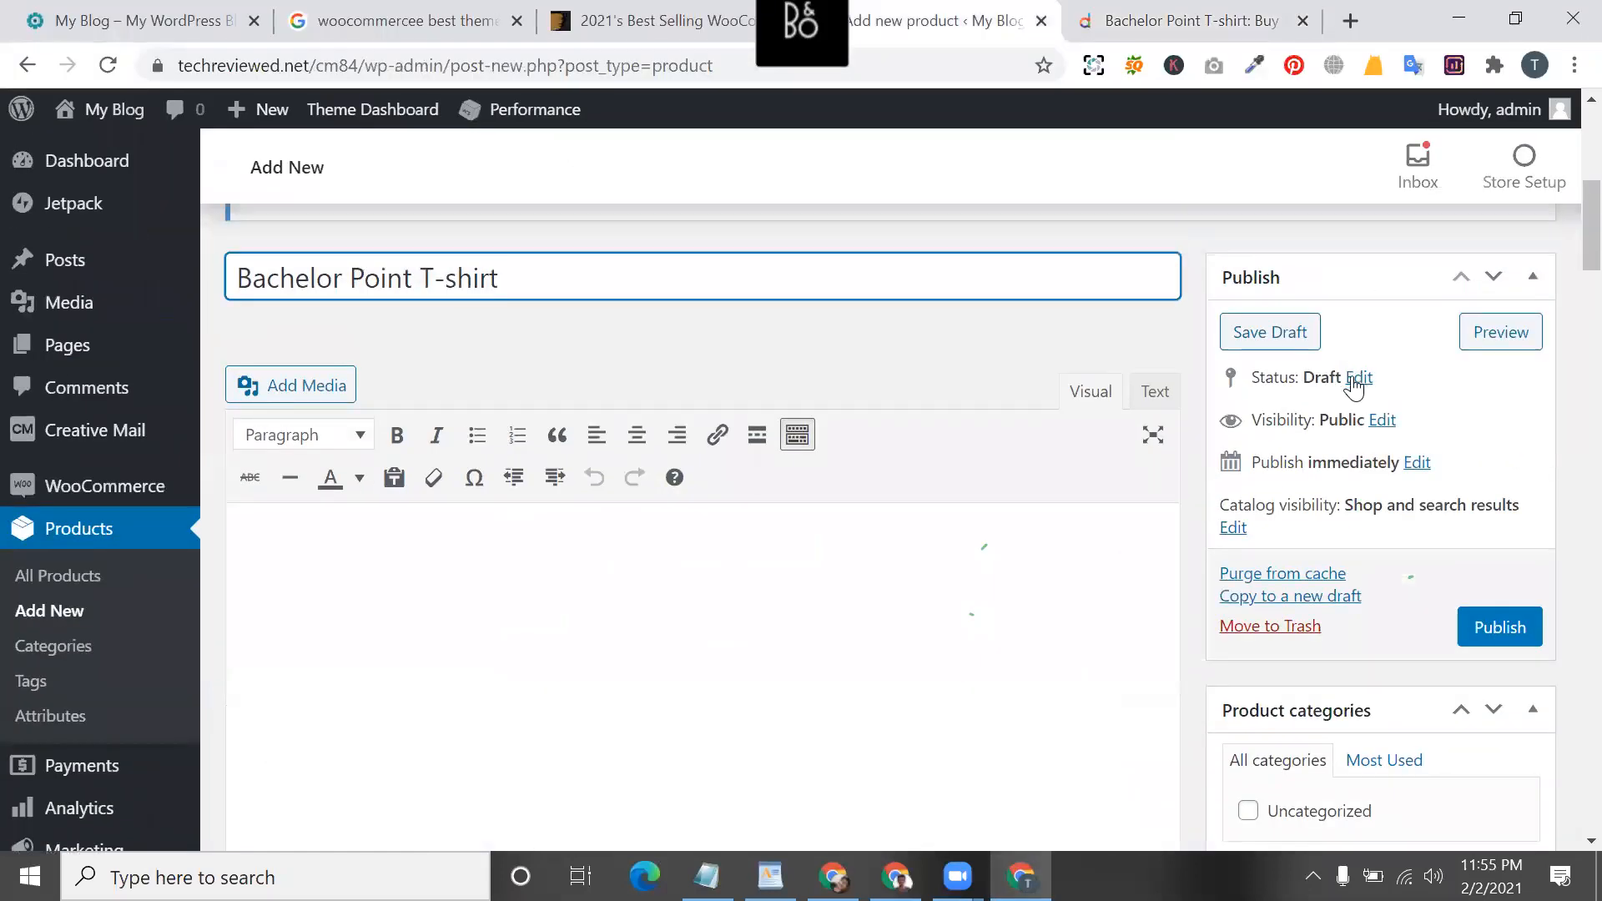
- Copy the T-shirt's product details and specifications from the Daraz listing into the new product's main description
scroll(935, 294, down, 2)
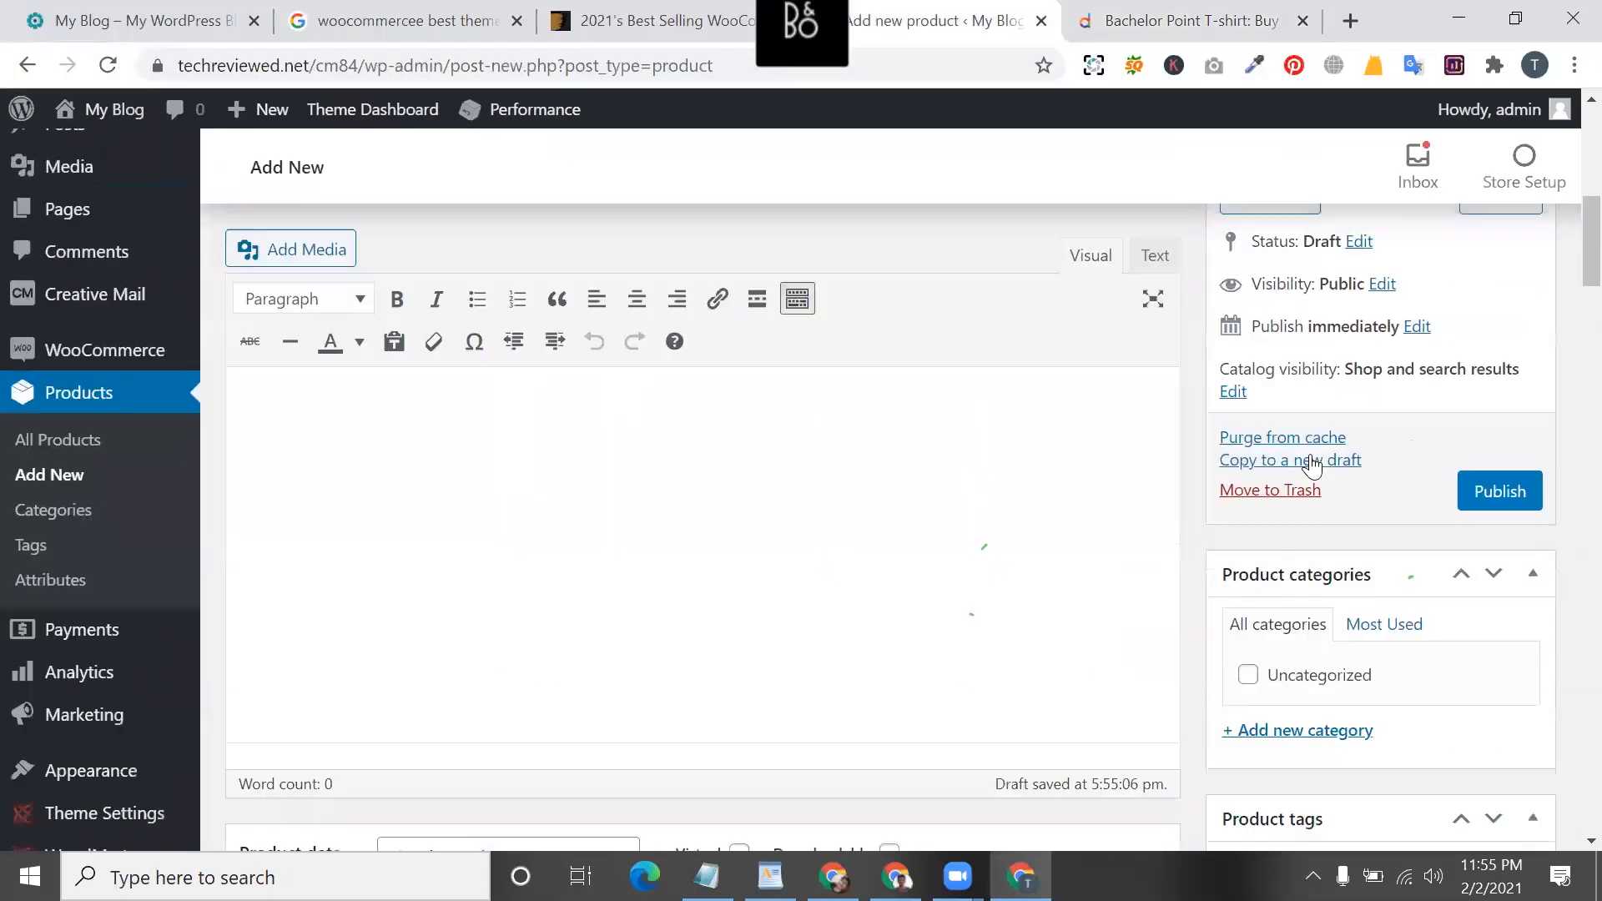
scroll(935, 294, up, 3)
scroll(500, 464, down, 2)
click(378, 465)
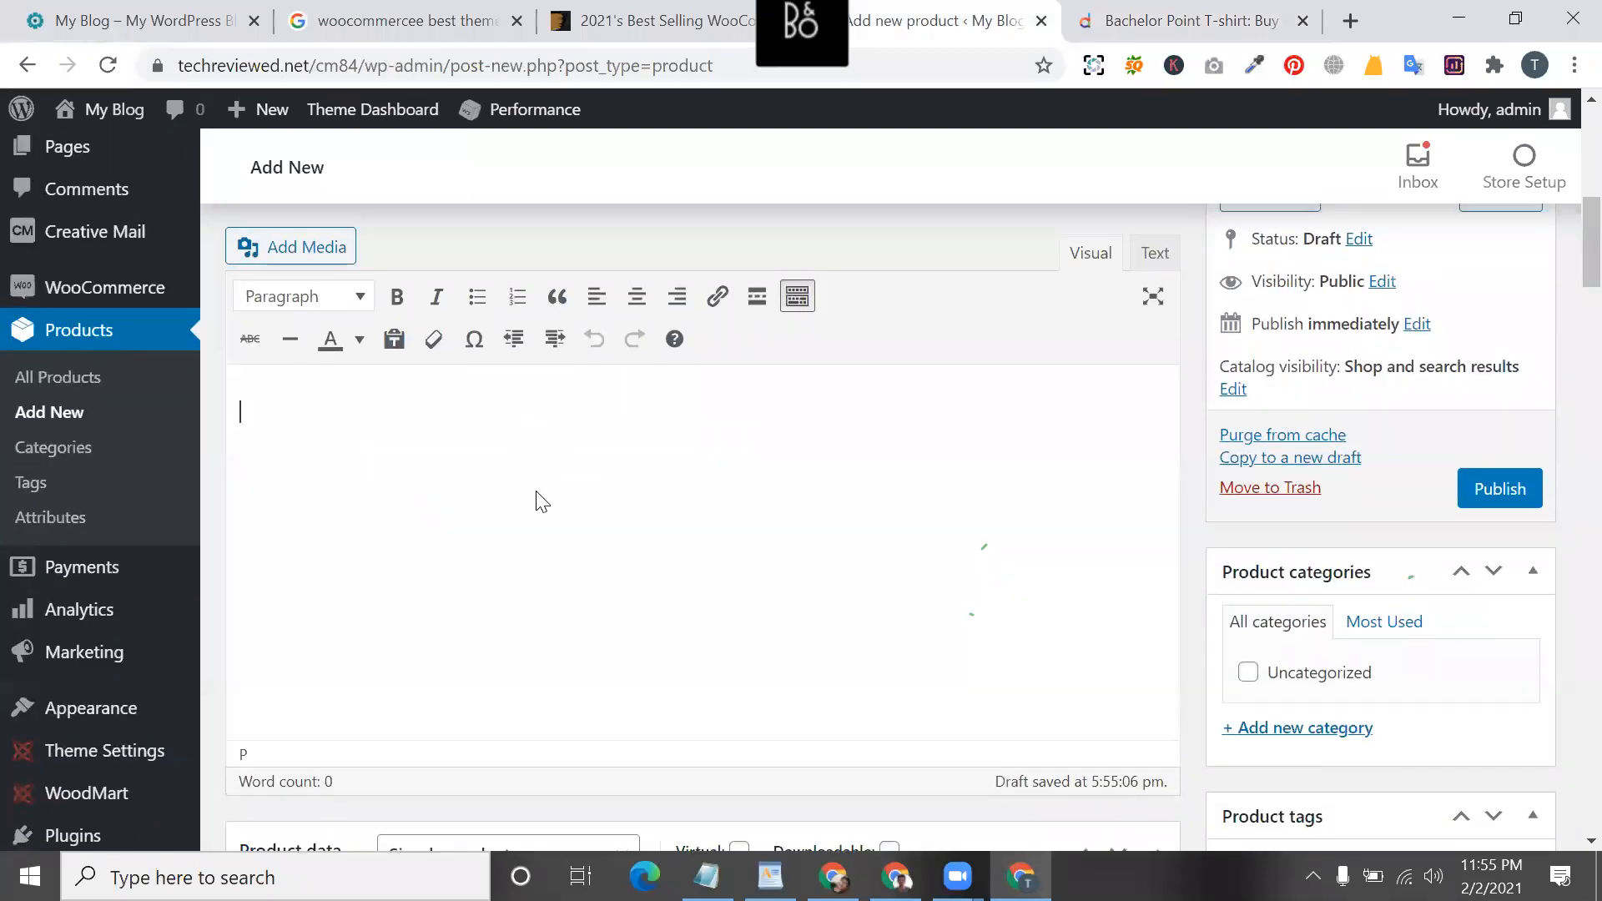
scroll(543, 505, up, 2)
scroll(353, 559, down, 2)
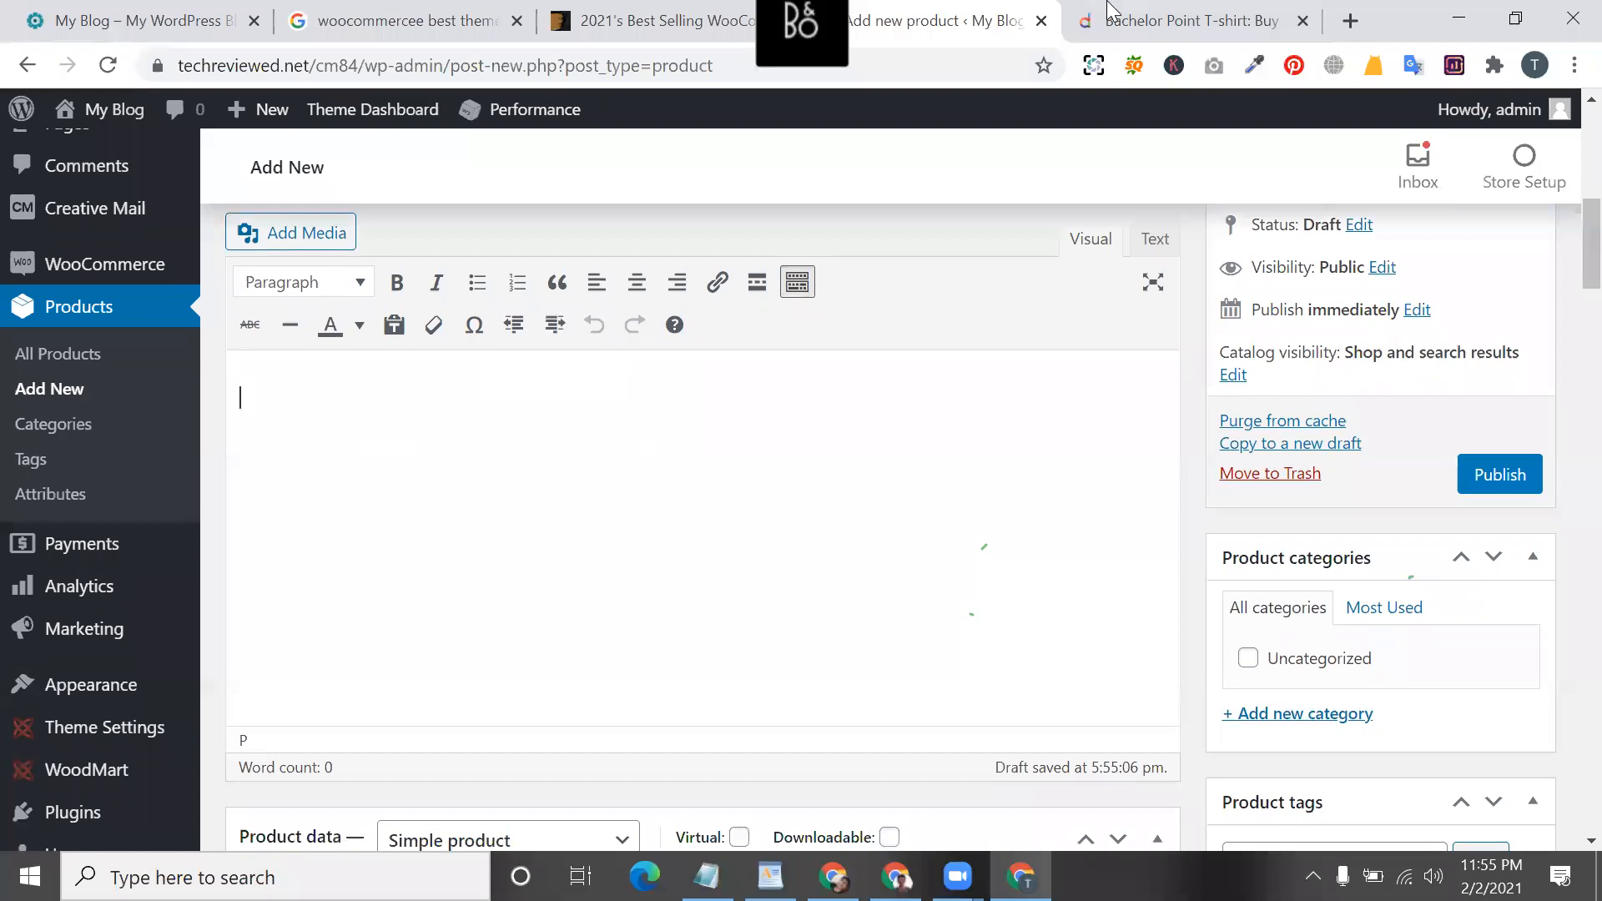
click(1110, 10)
scroll(734, 495, down, 4)
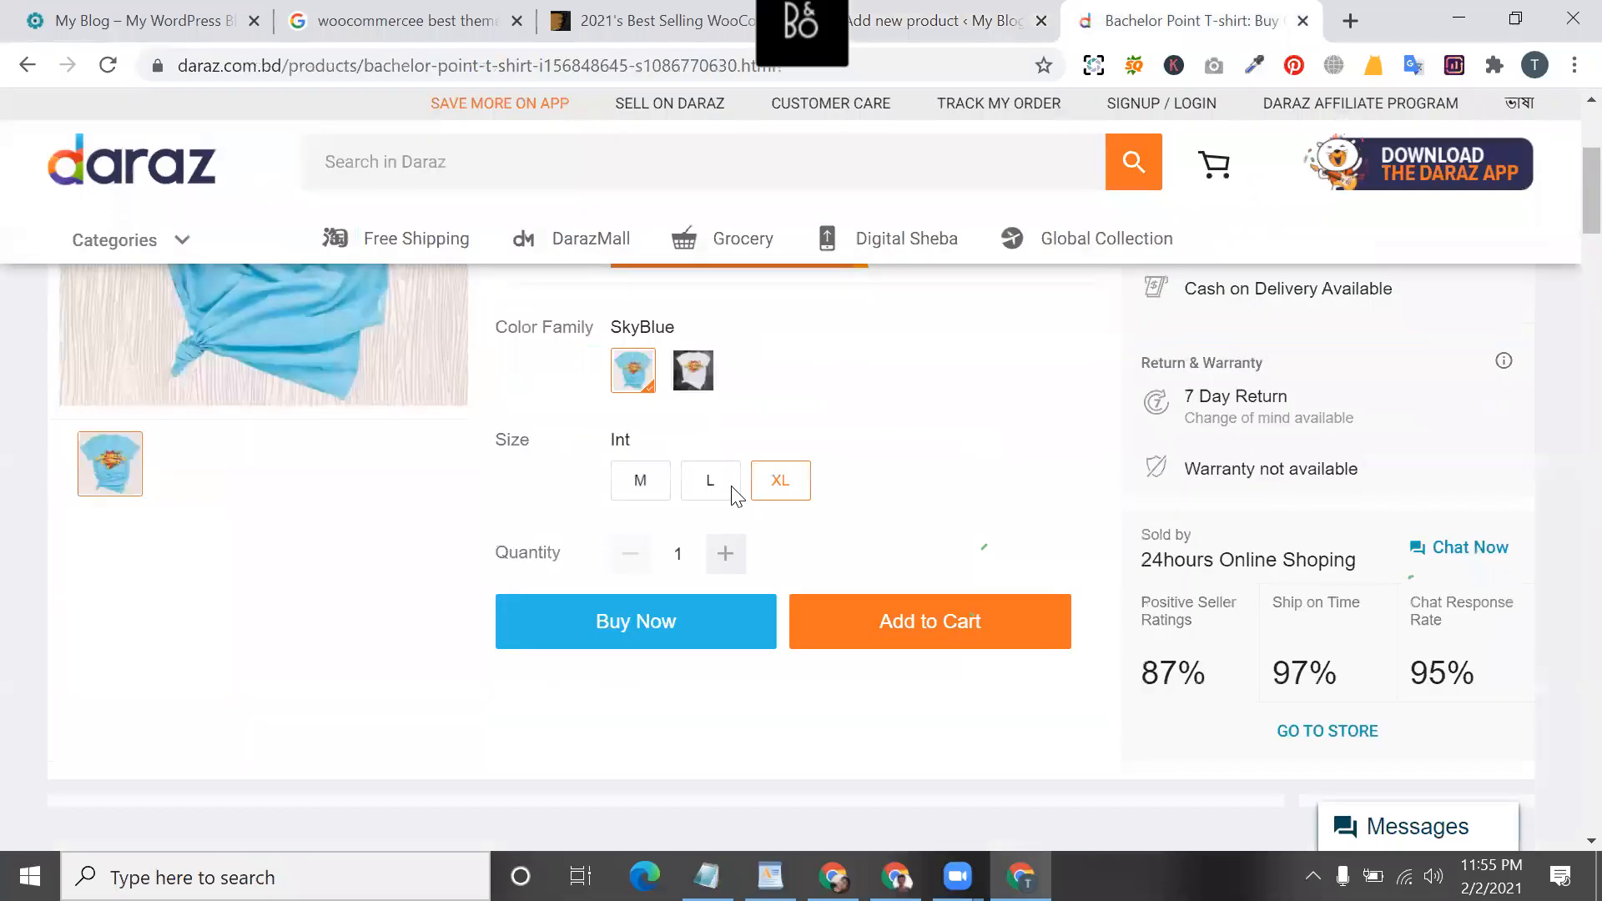
scroll(734, 495, down, 8)
scroll(211, 392, up, 1)
drag(81, 308, 956, 683)
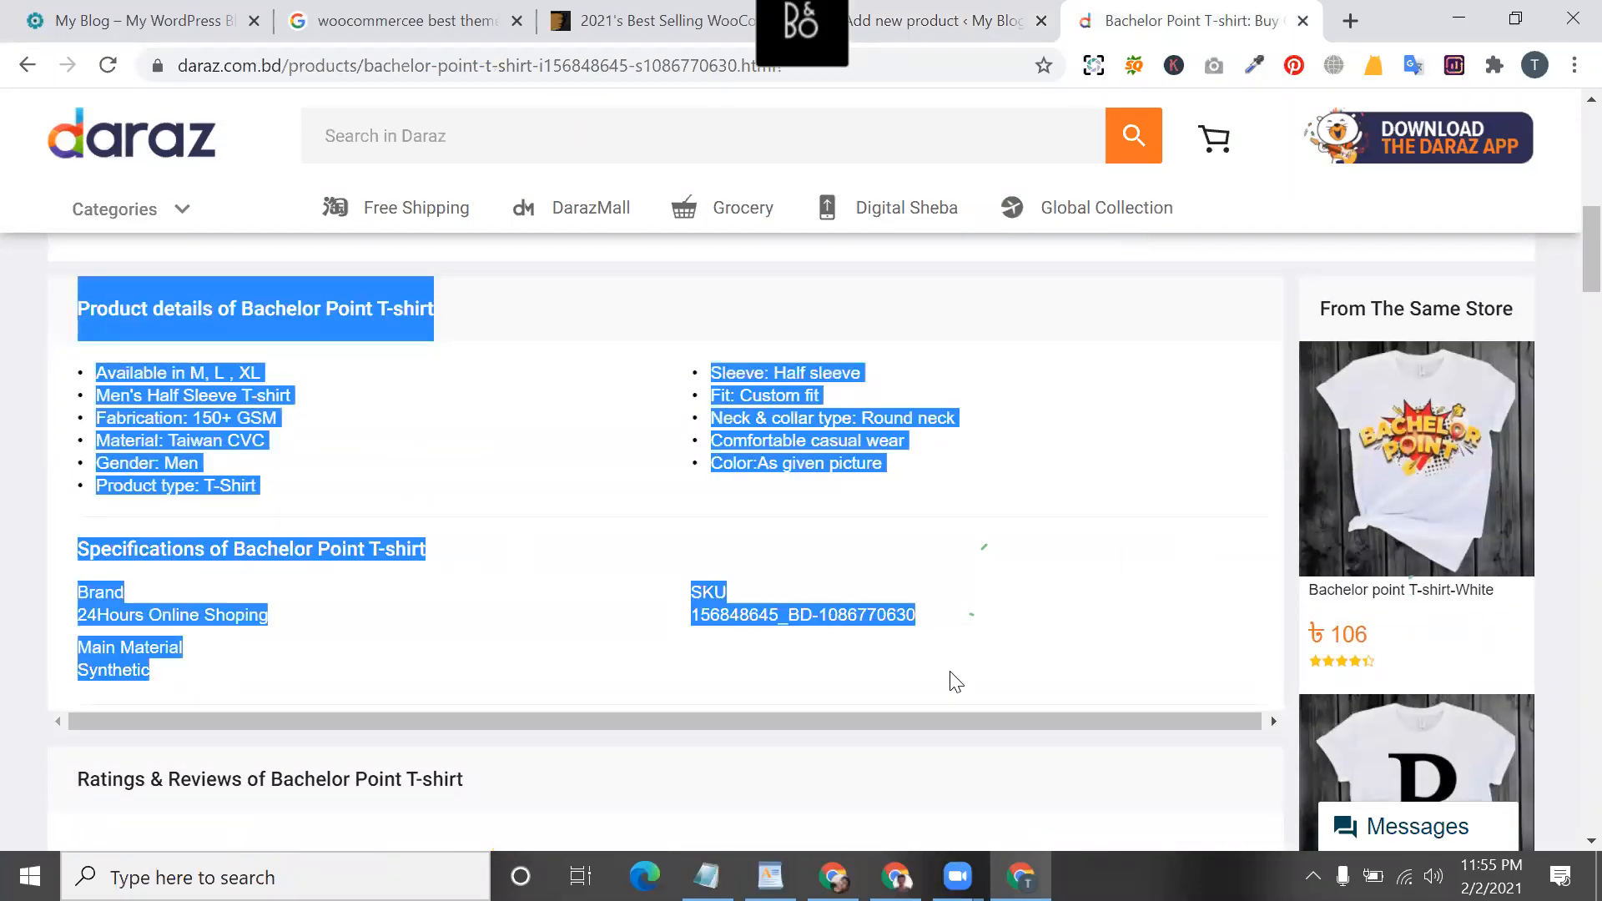
click(938, 25)
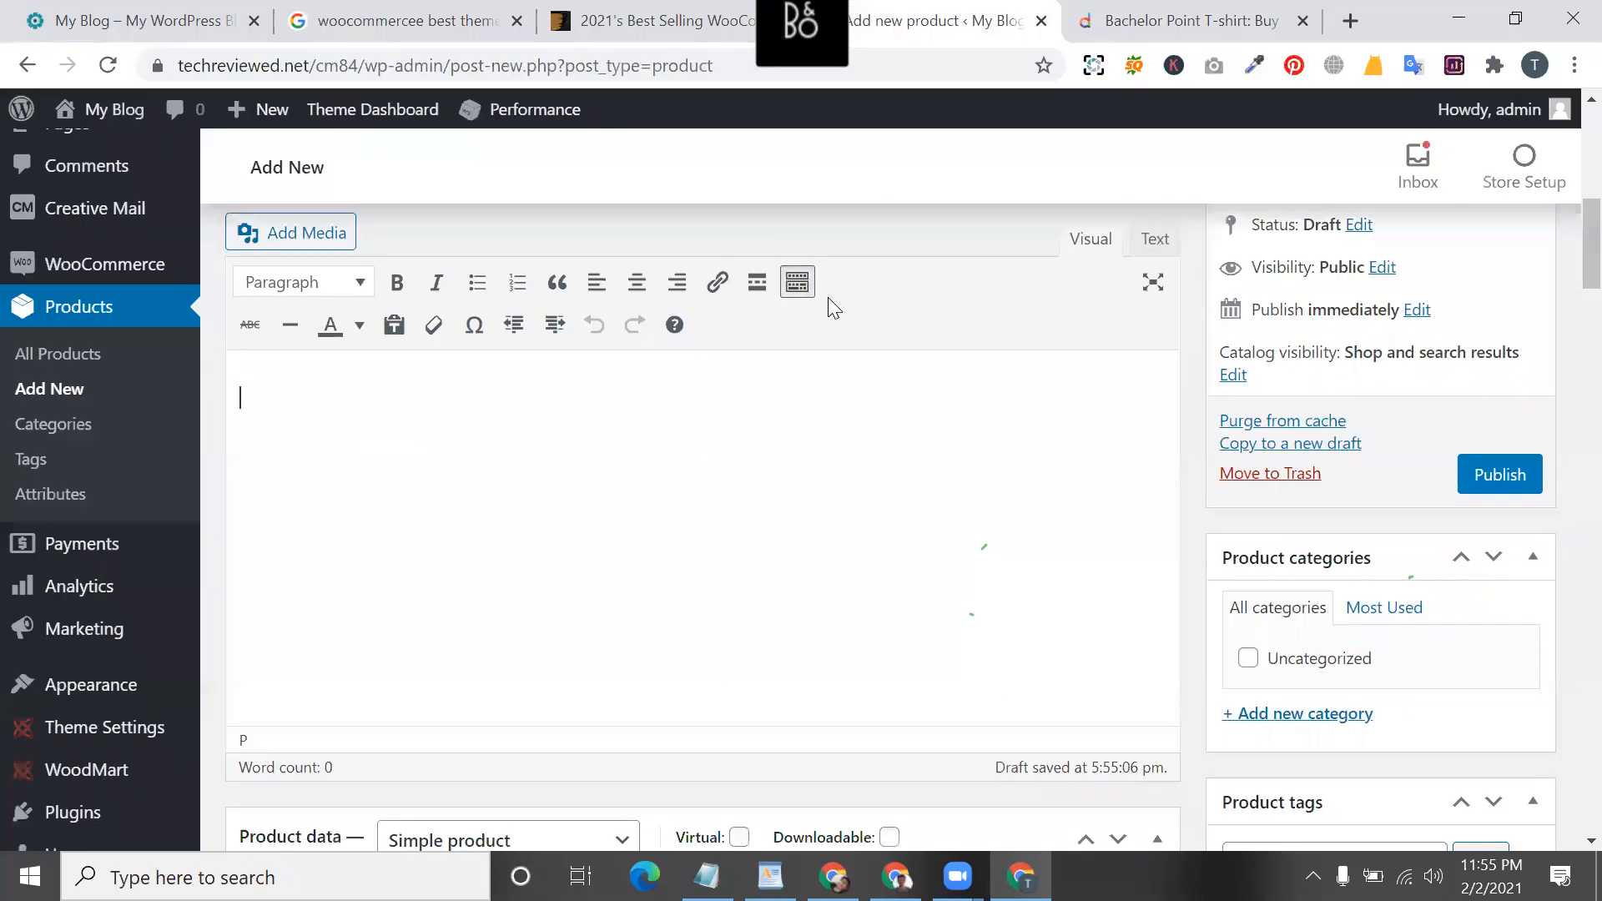
key(ctrl+v)
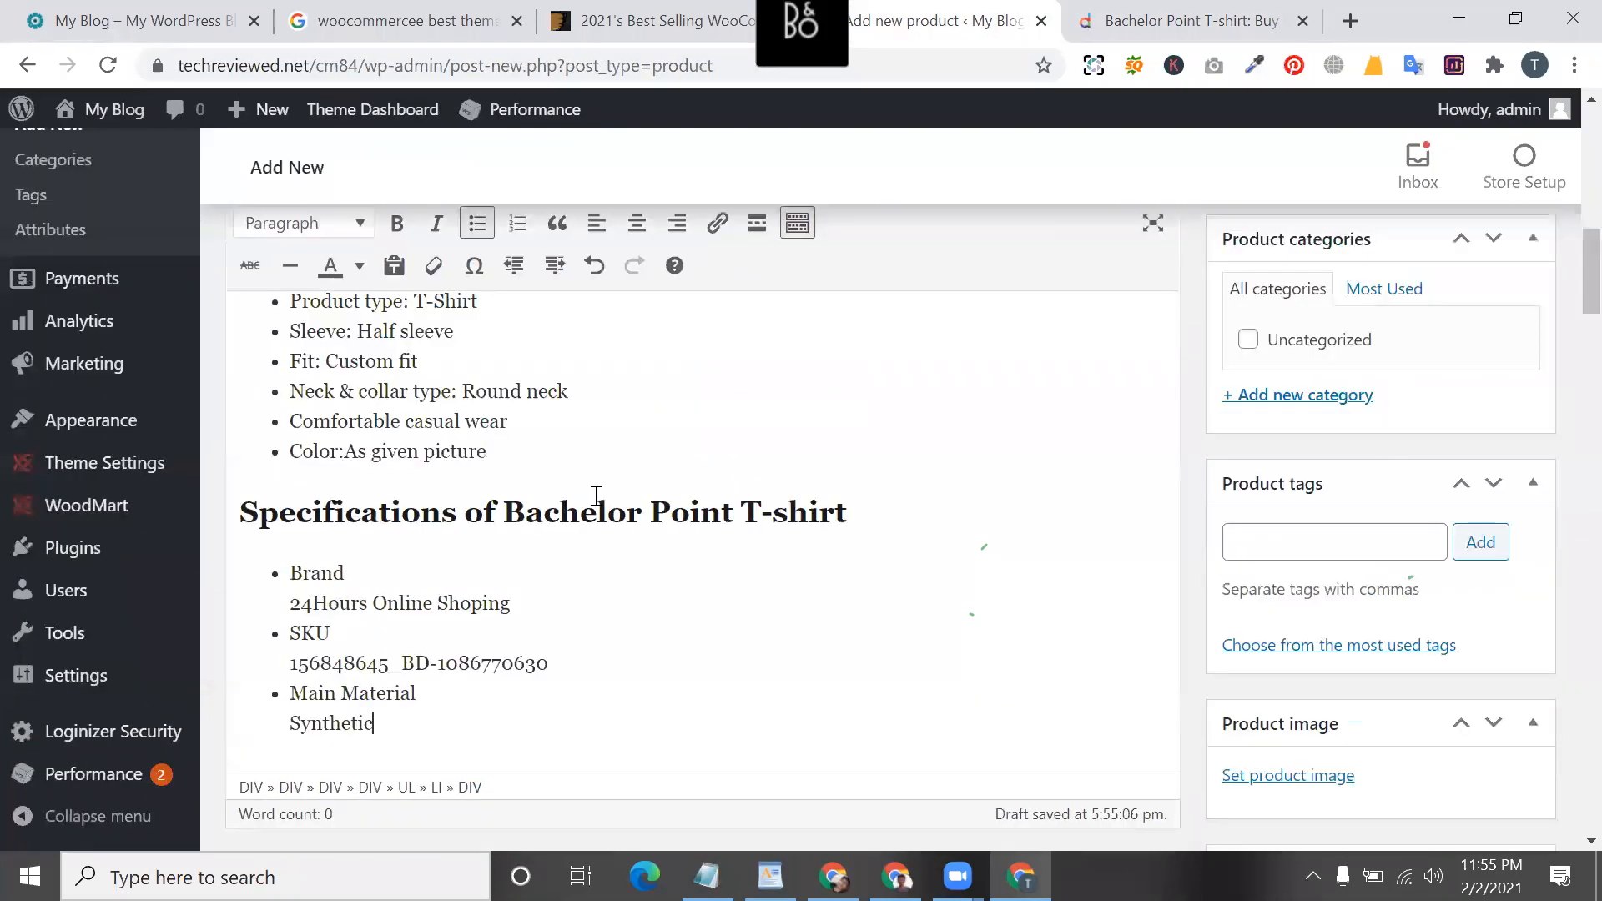
- Look over the product short description section and the Daraz listing's price, color family and size options
scroll(594, 496, down, 10)
scroll(594, 495, up, 2)
scroll(594, 495, down, 1)
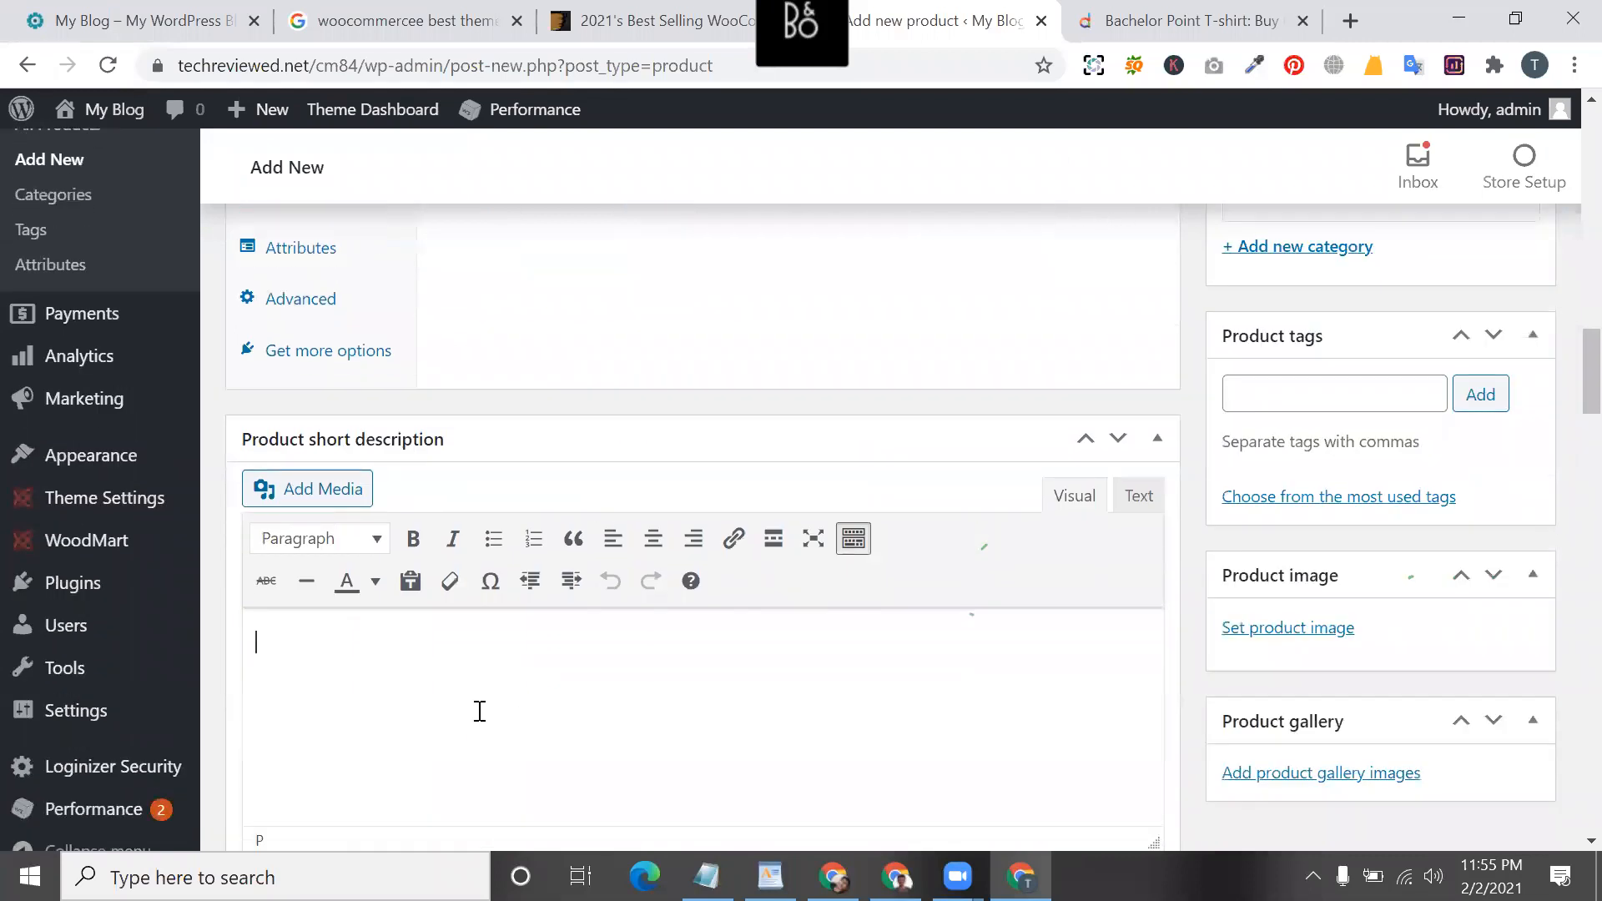
scroll(480, 711, down, 2)
click(1169, 16)
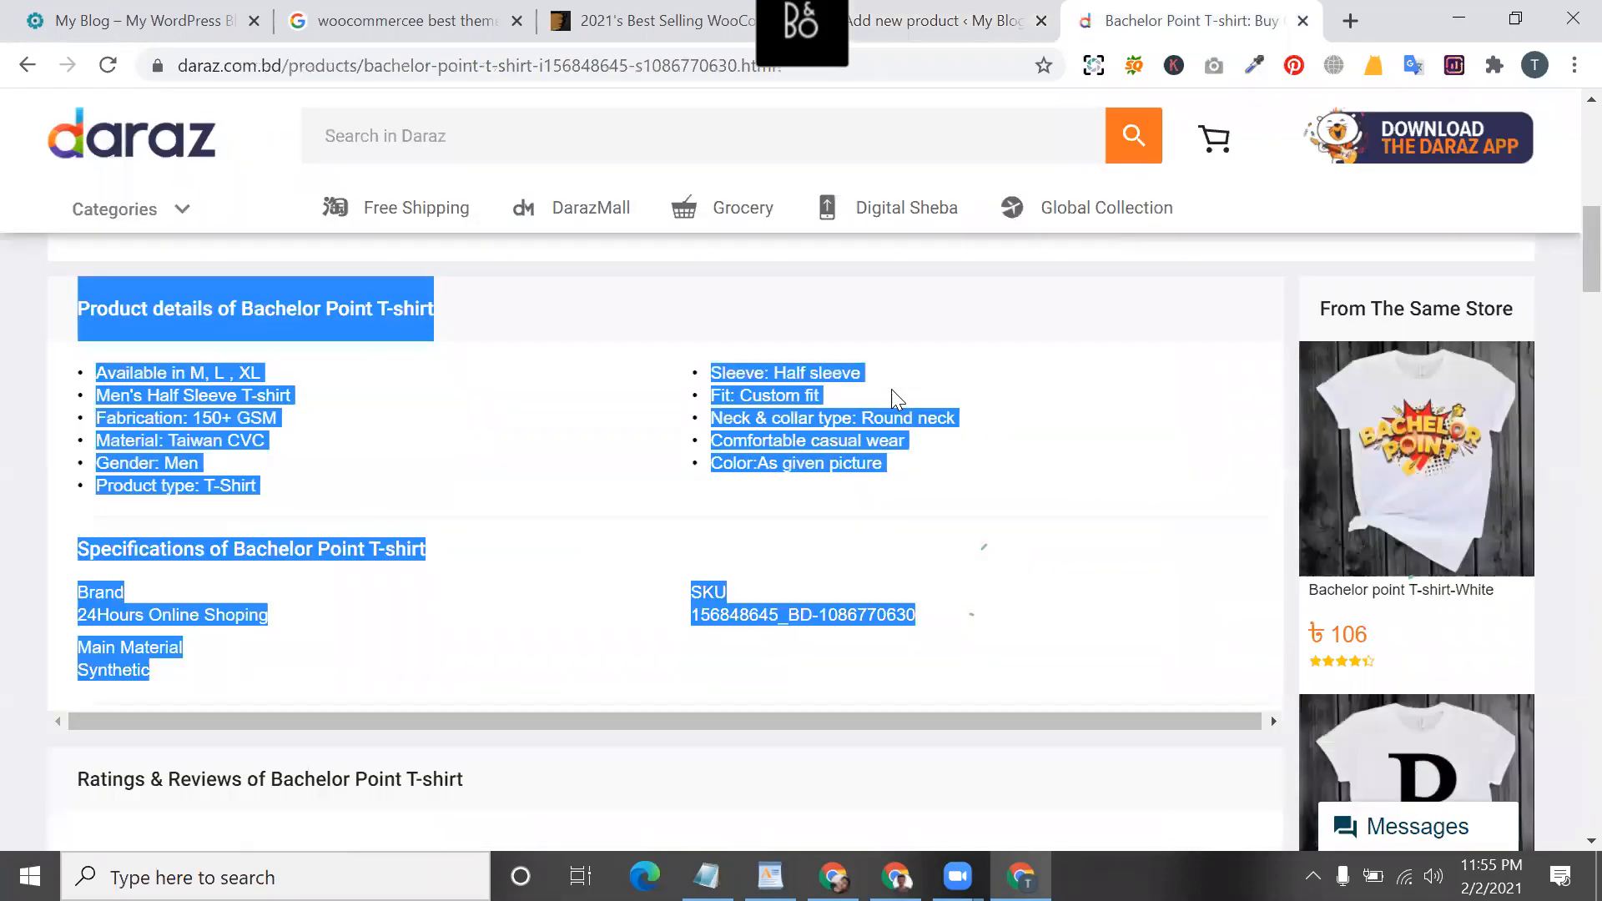
scroll(891, 389, up, 10)
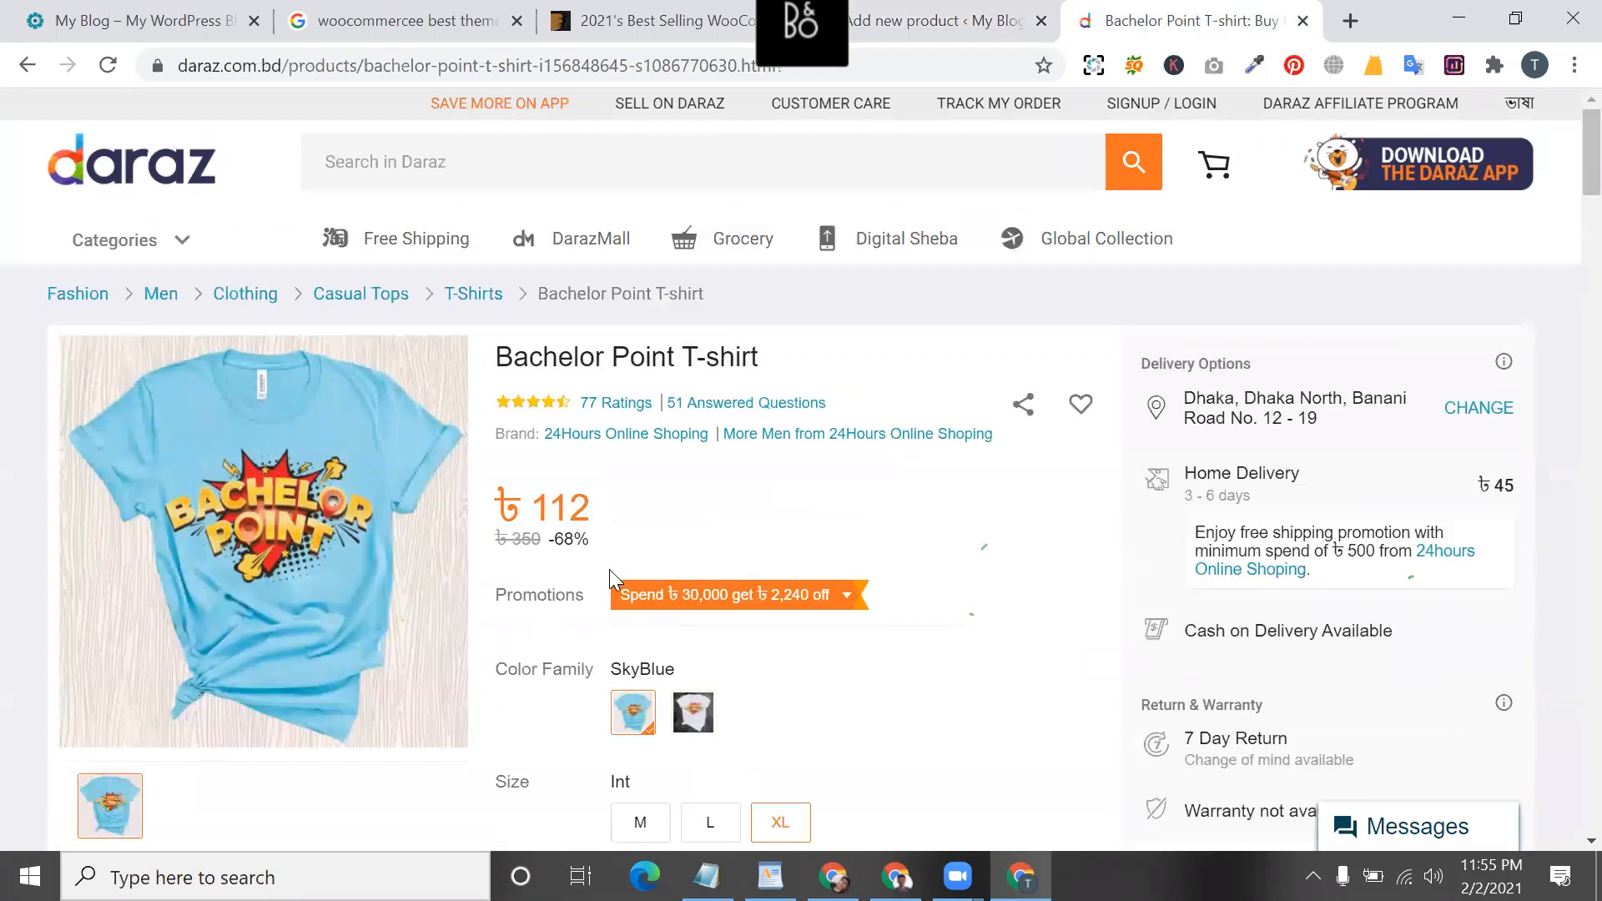
scroll(644, 573, down, 2)
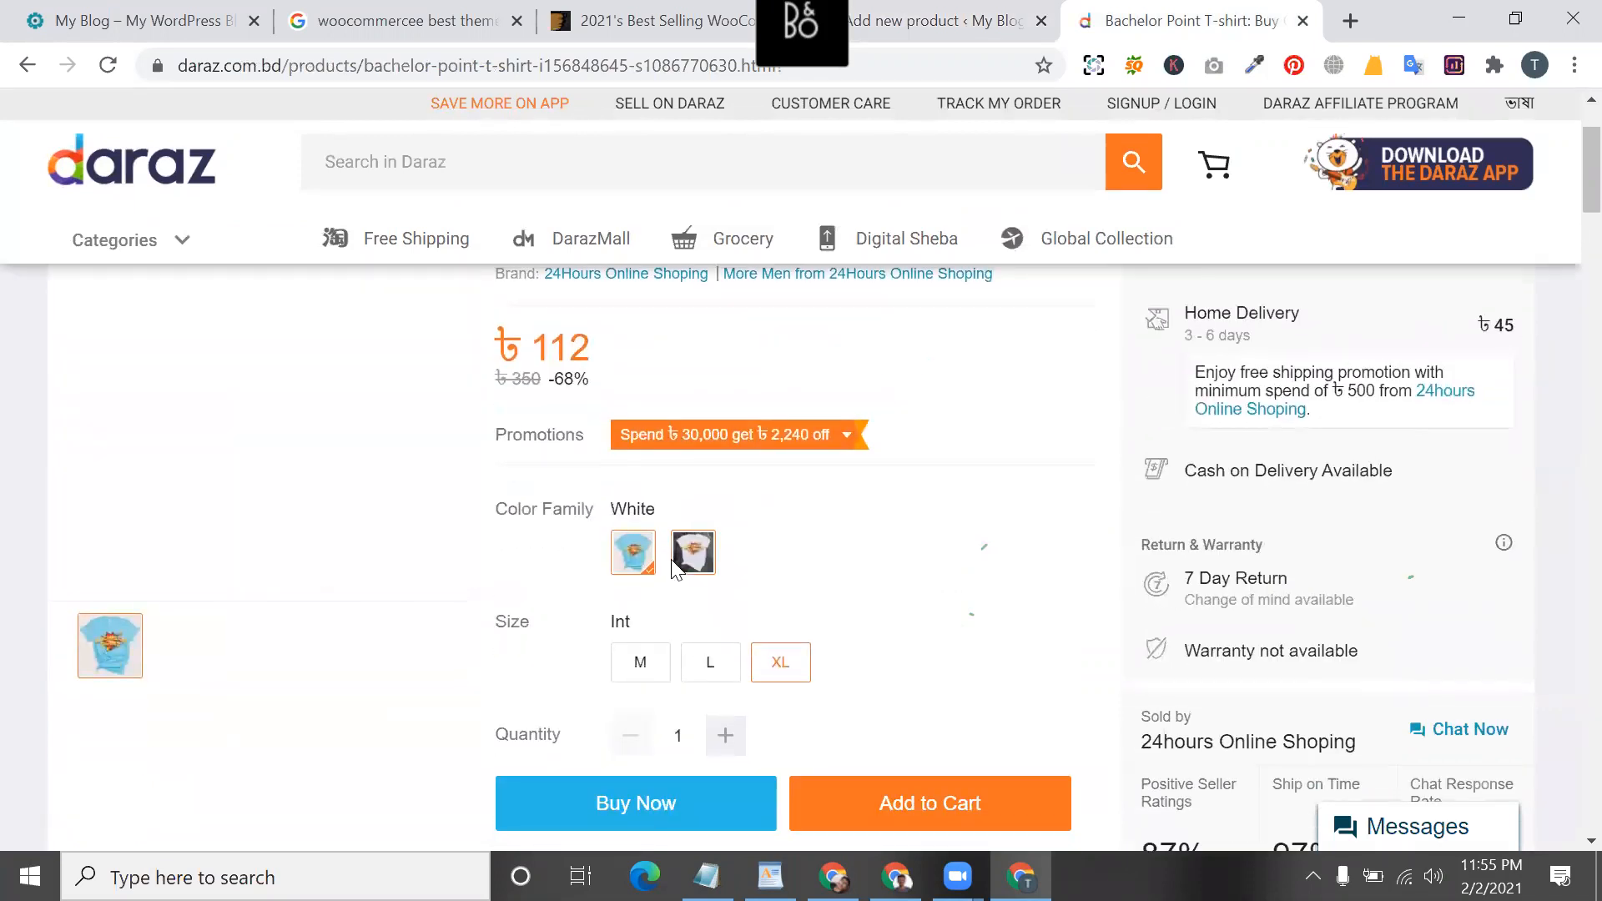
scroll(693, 550, up, 2)
click(1026, 12)
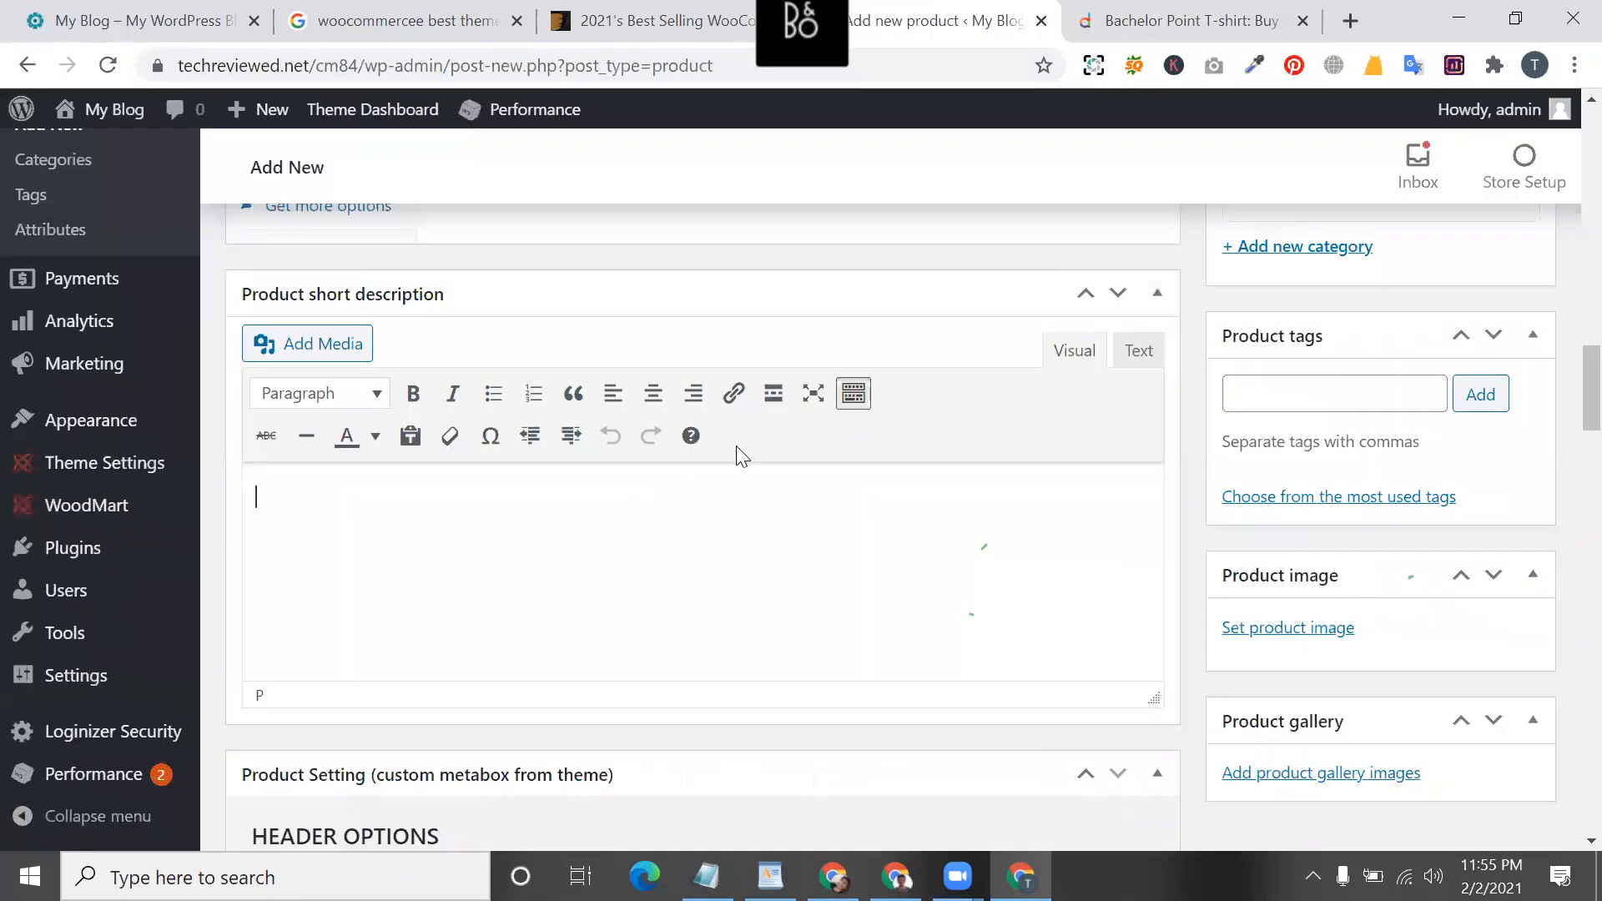
- Copy the price 112 from the Daraz listing into the product's regular price
scroll(748, 425, up, 10)
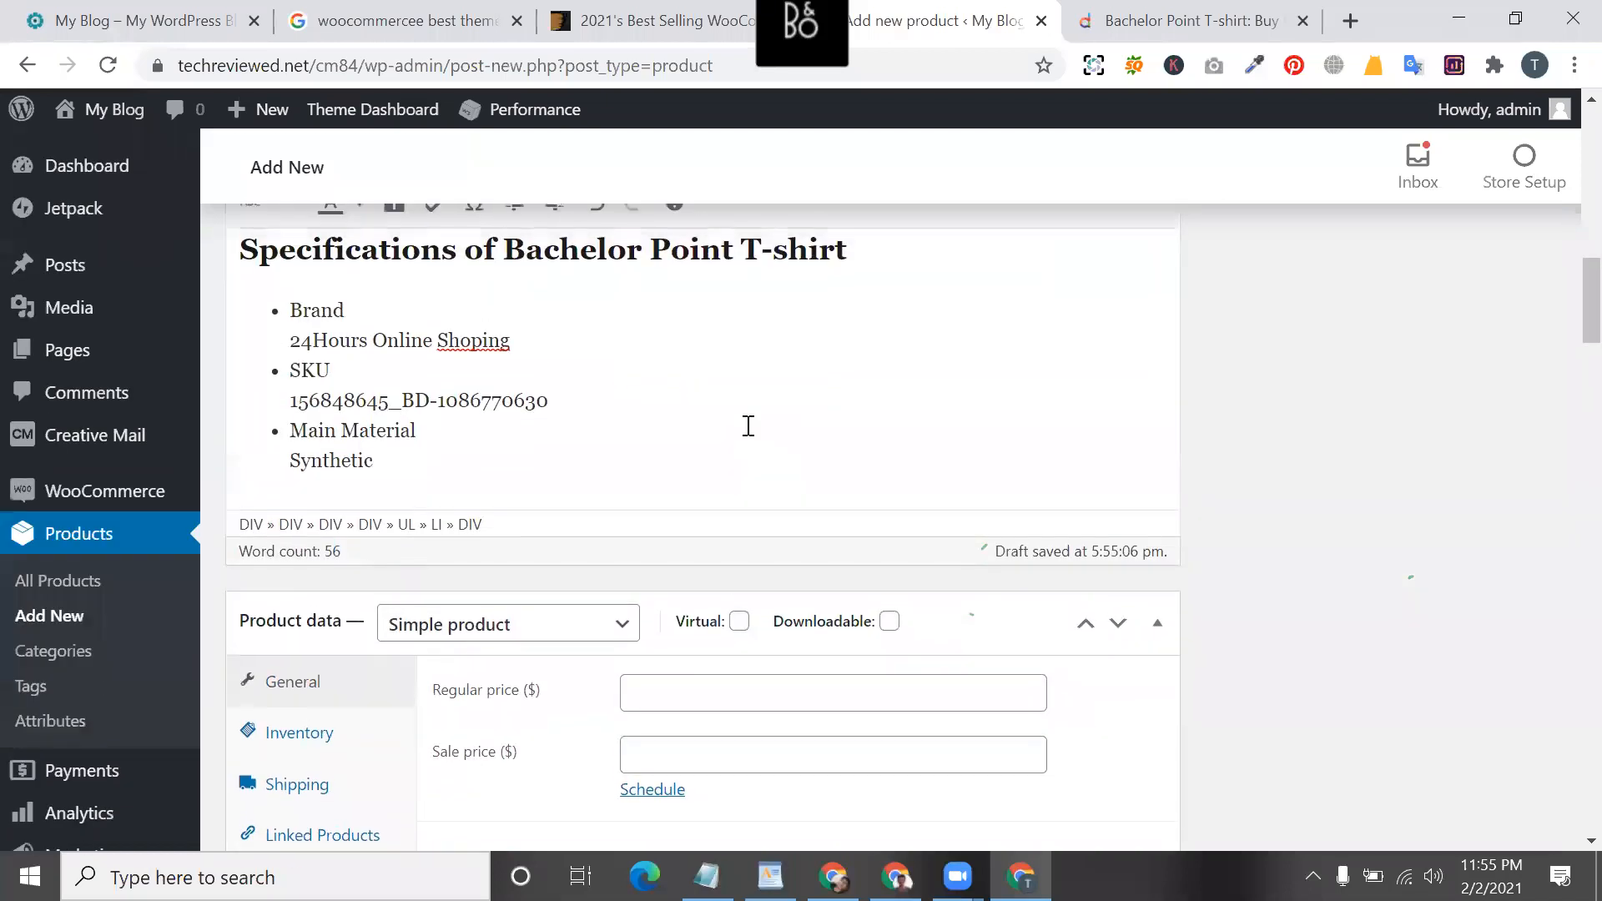
scroll(751, 433, down, 4)
click(718, 402)
click(1077, 12)
double_click(580, 515)
right_click(580, 515)
click(630, 533)
click(933, 22)
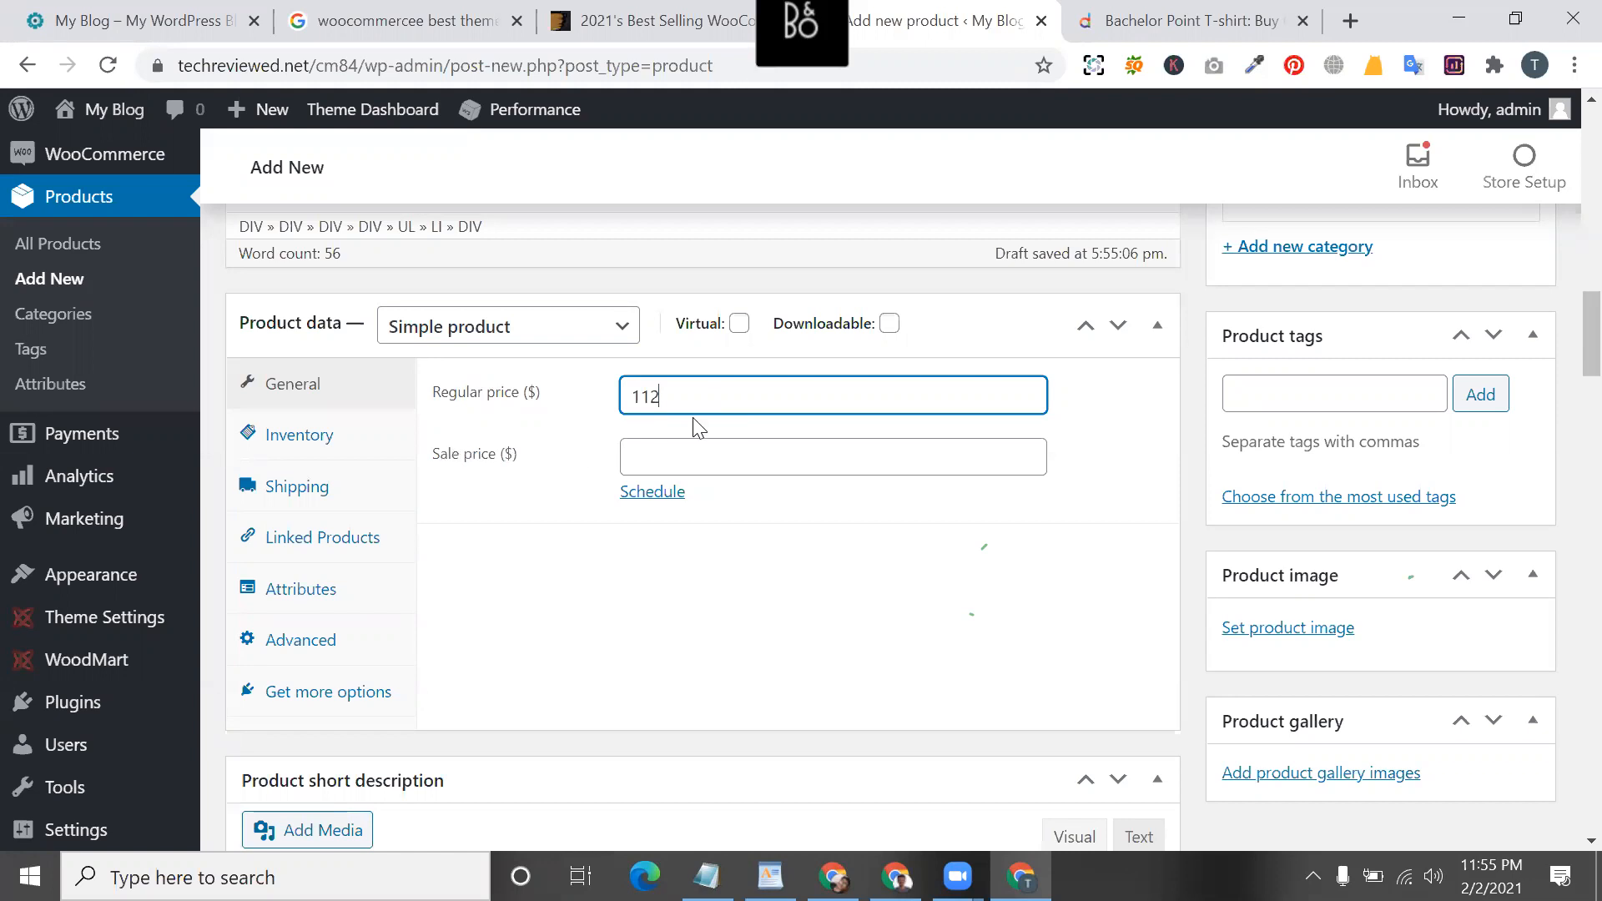
- Review the new product's name, its pasted description and the publishing, category and tag sections
scroll(661, 373, up, 15)
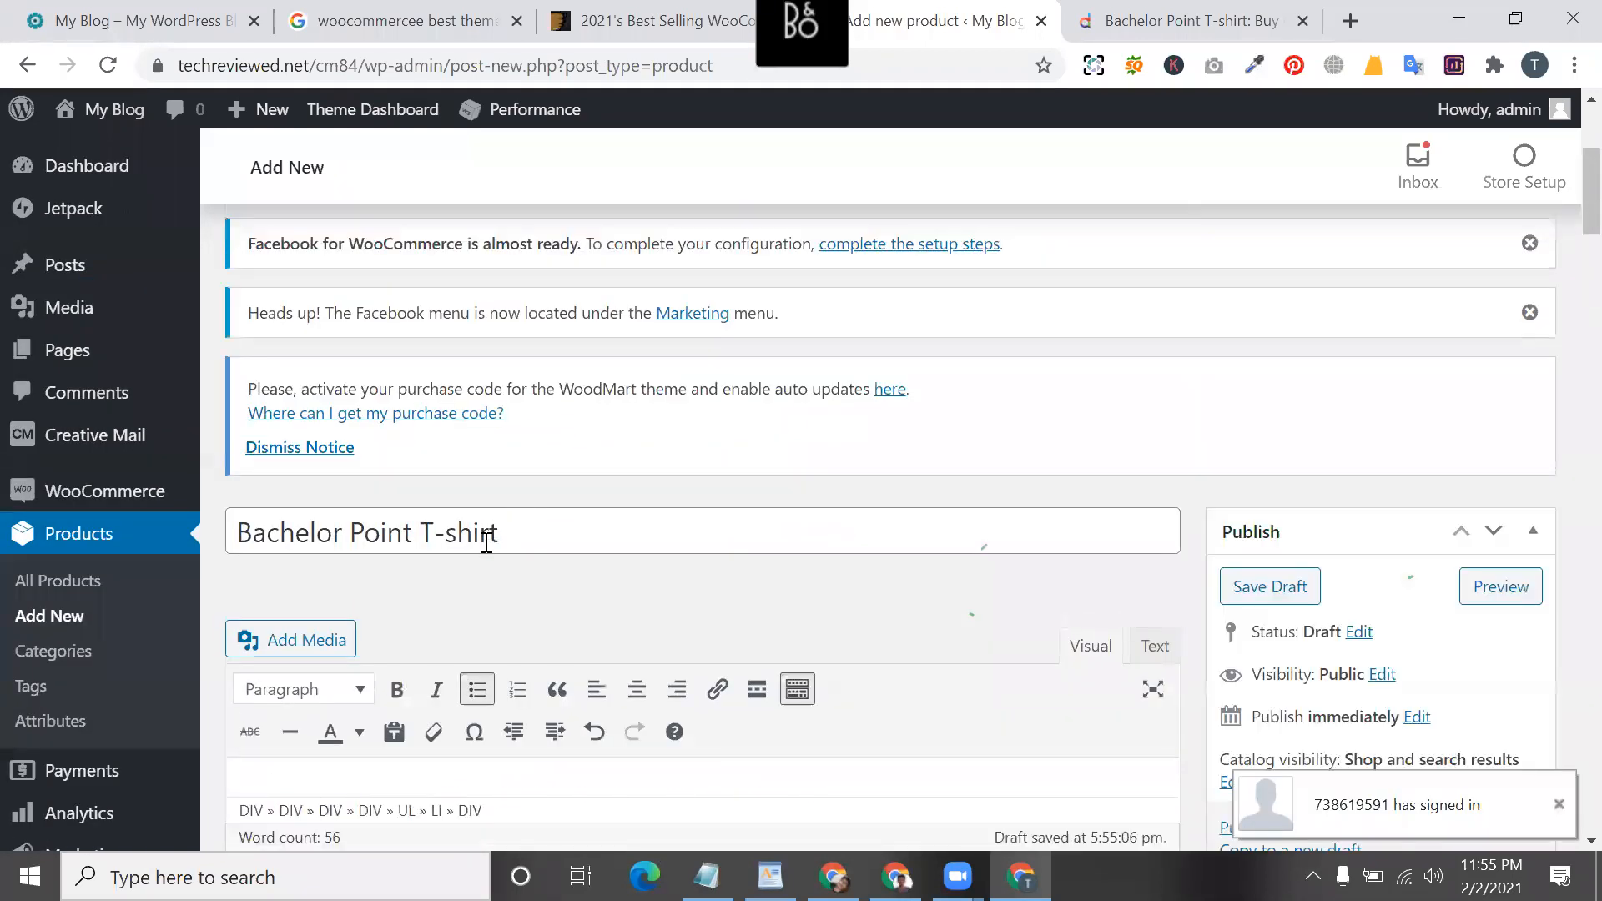
click(487, 541)
drag(498, 534, 343, 534)
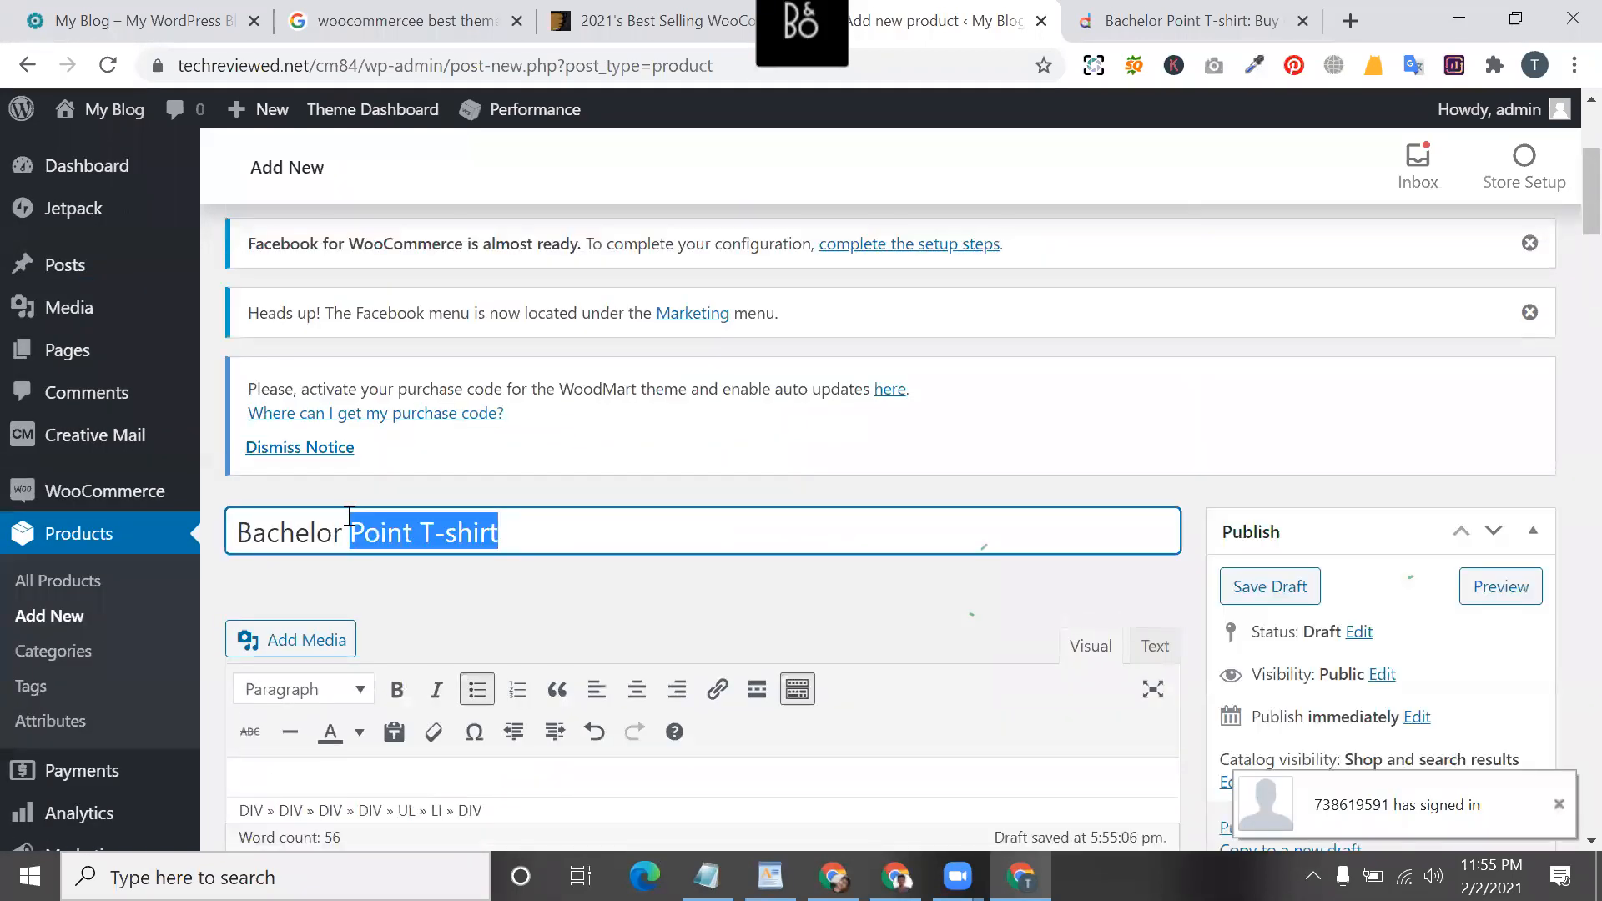
scroll(425, 613, down, 6)
drag(425, 607, 367, 534)
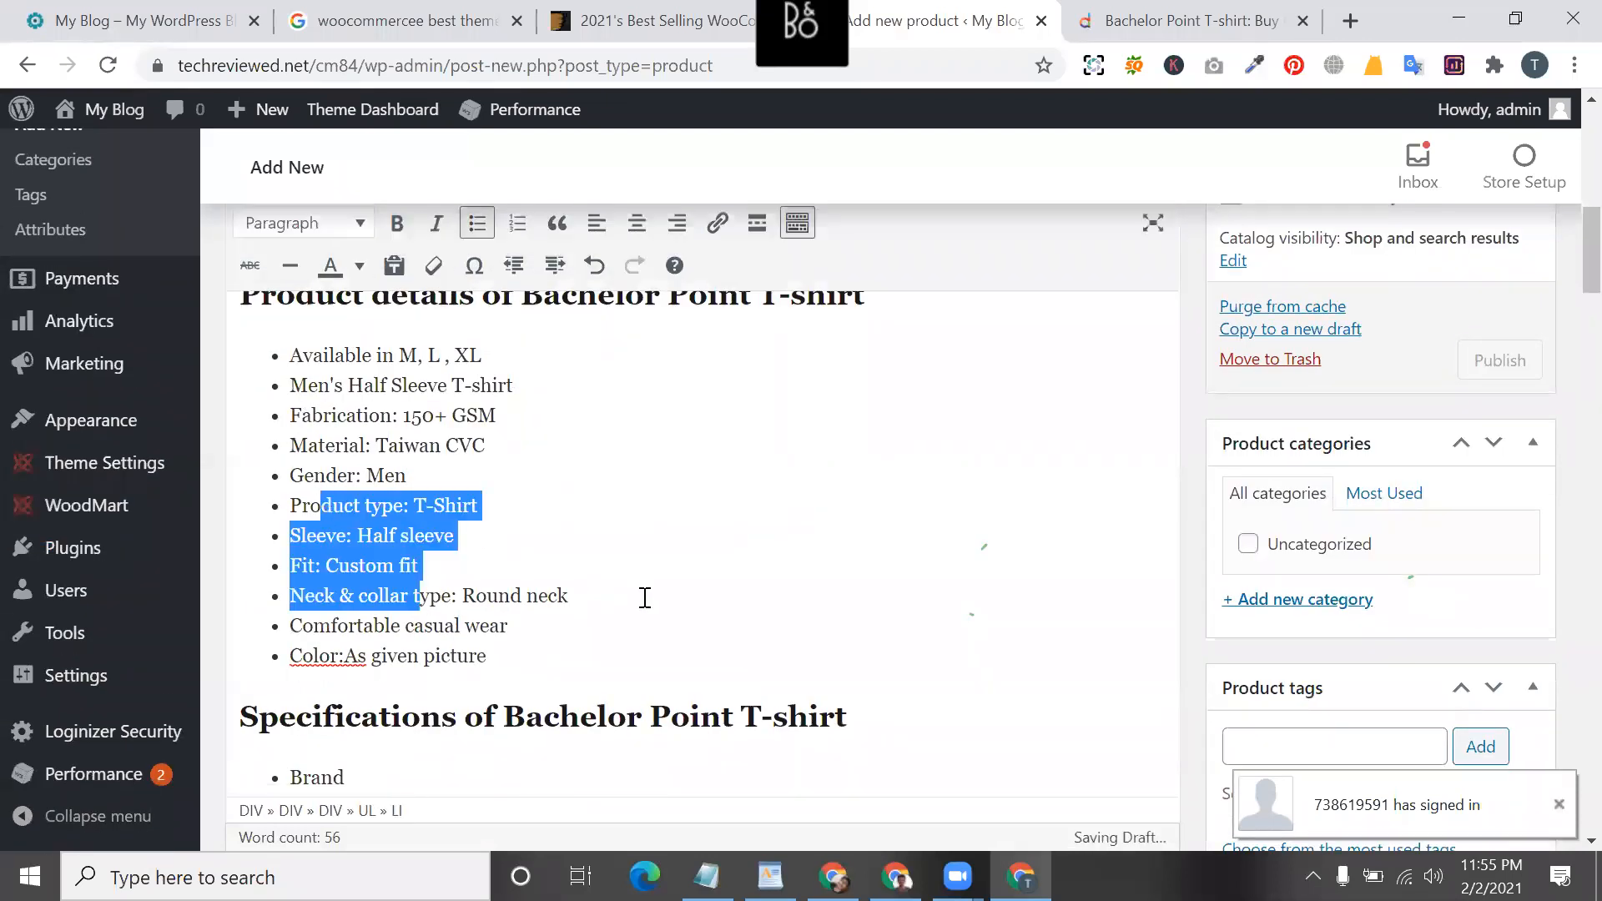
scroll(844, 608, down, 5)
scroll(1238, 474, up, 2)
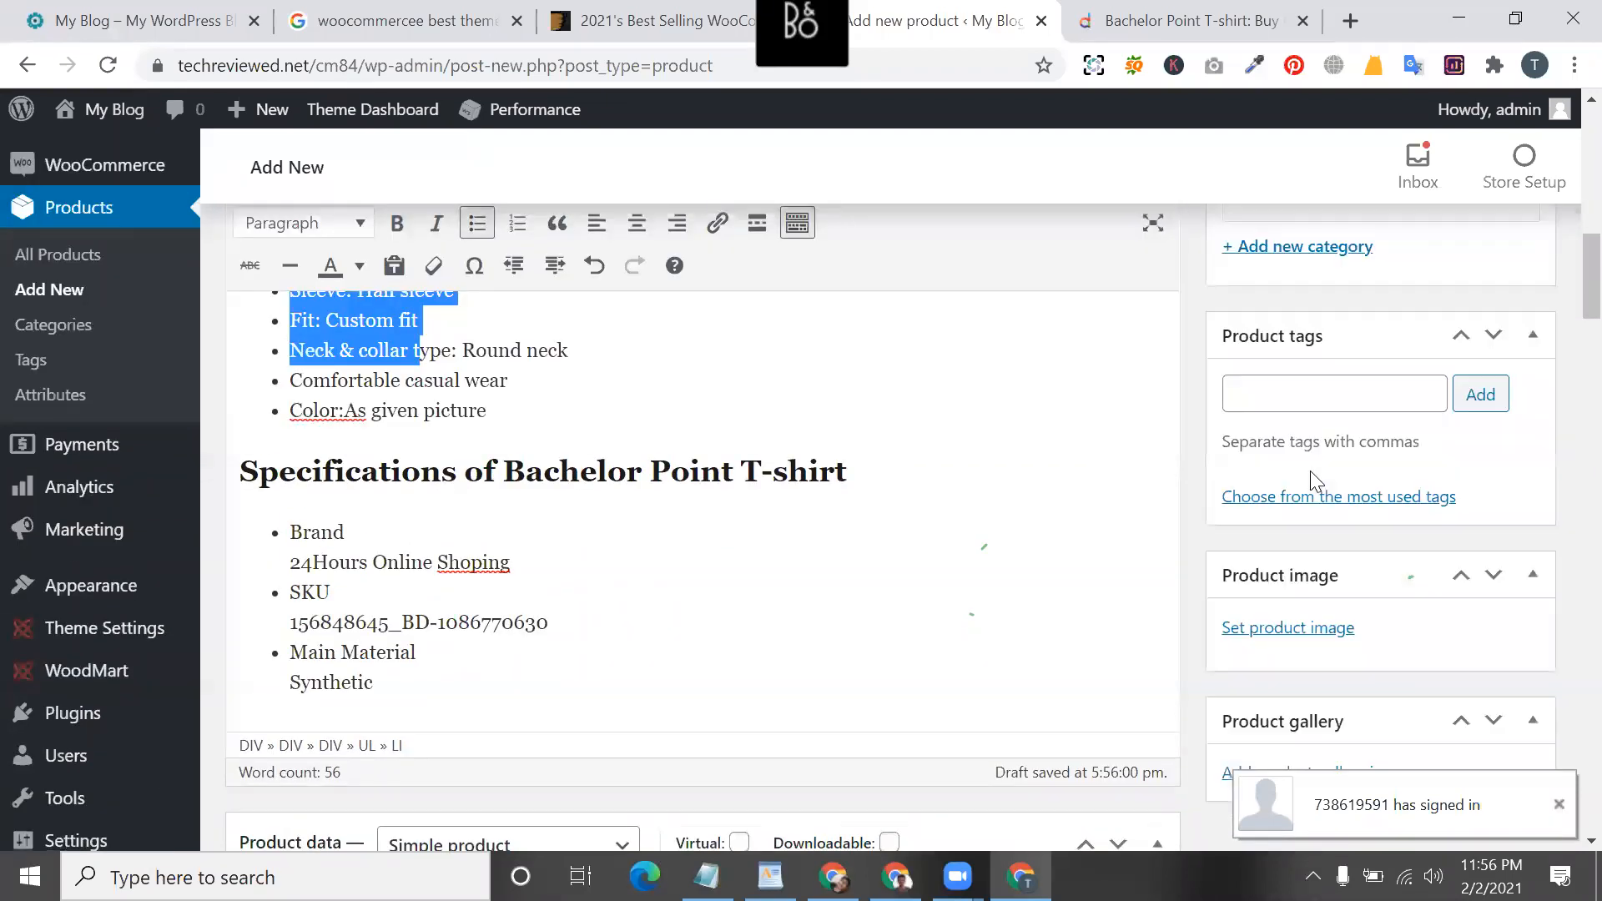
scroll(1310, 475, up, 2)
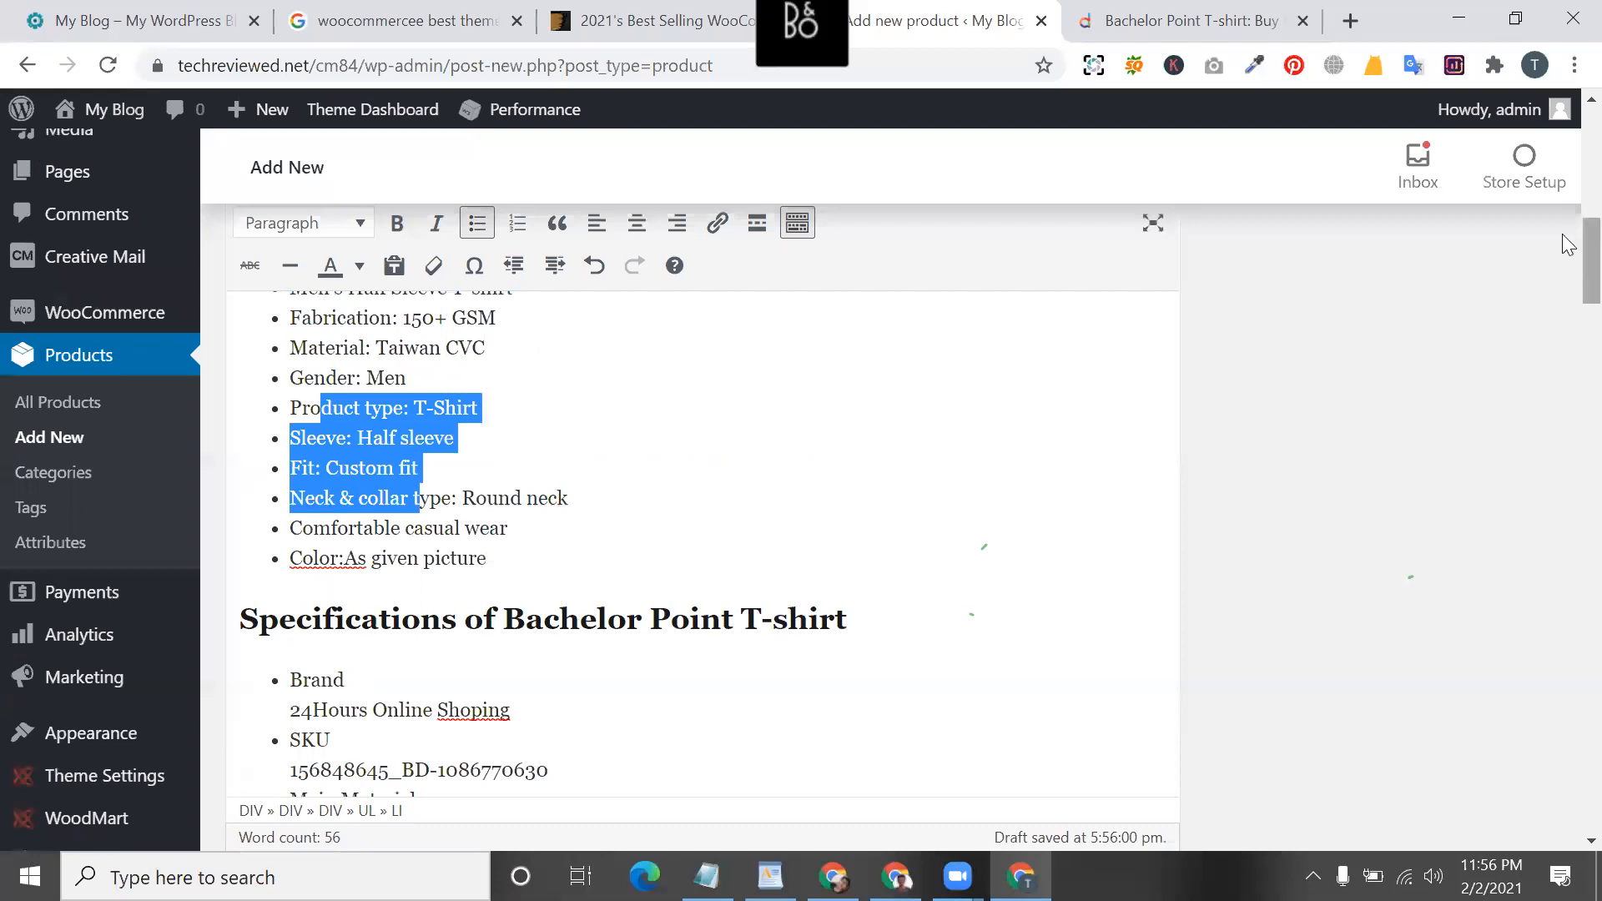
scroll(1569, 242, up, 10)
scroll(1569, 200, down, 3)
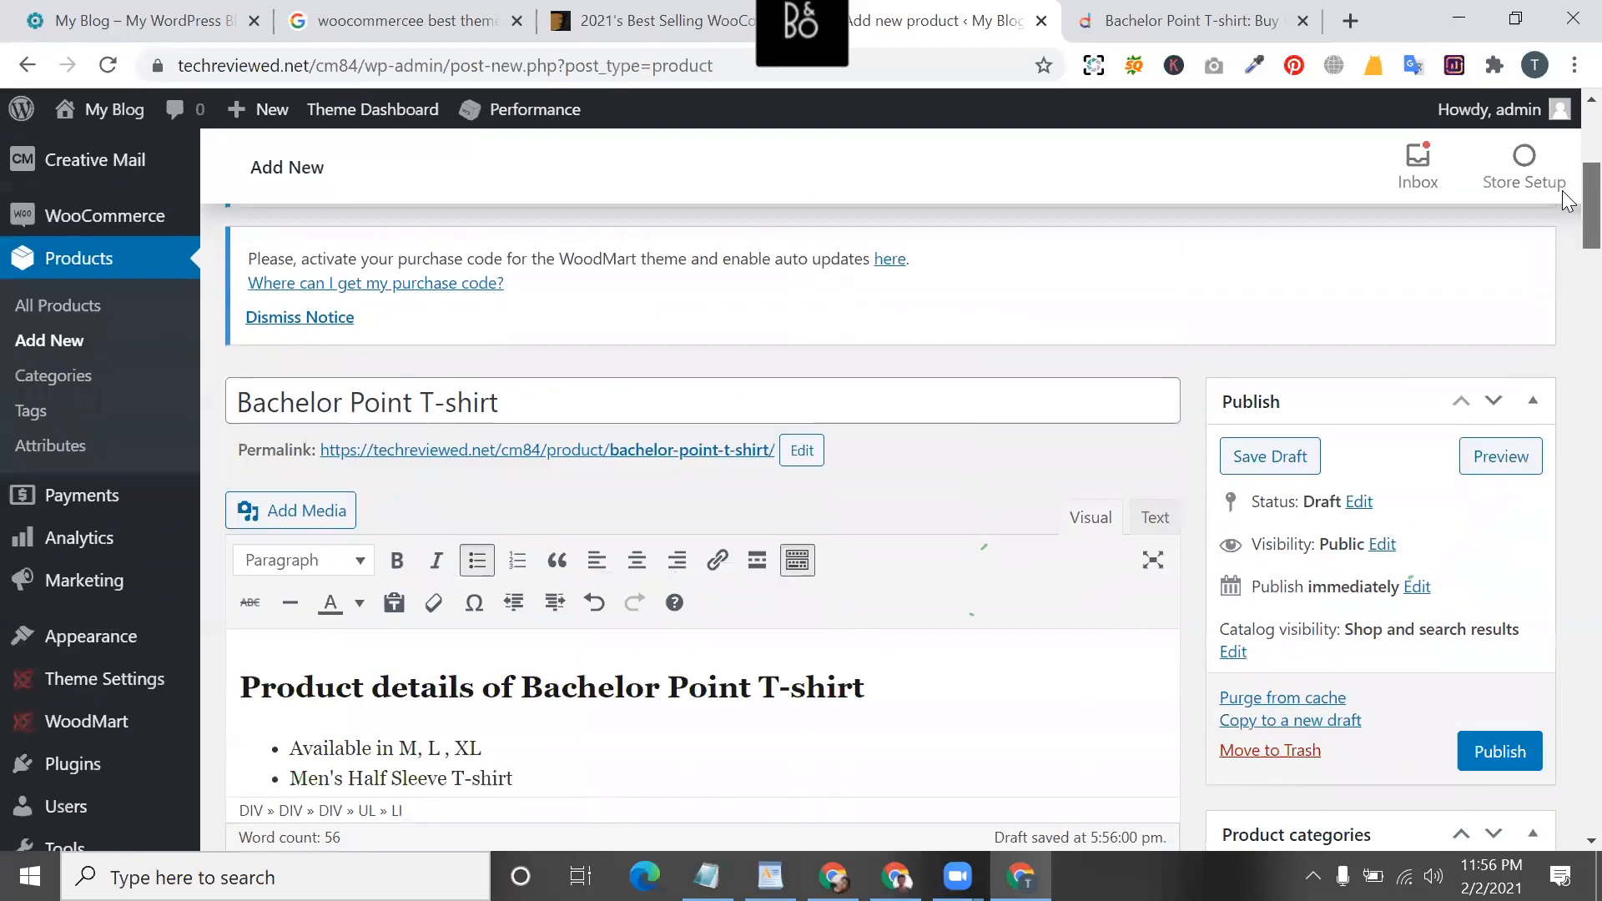
scroll(1561, 233, down, 3)
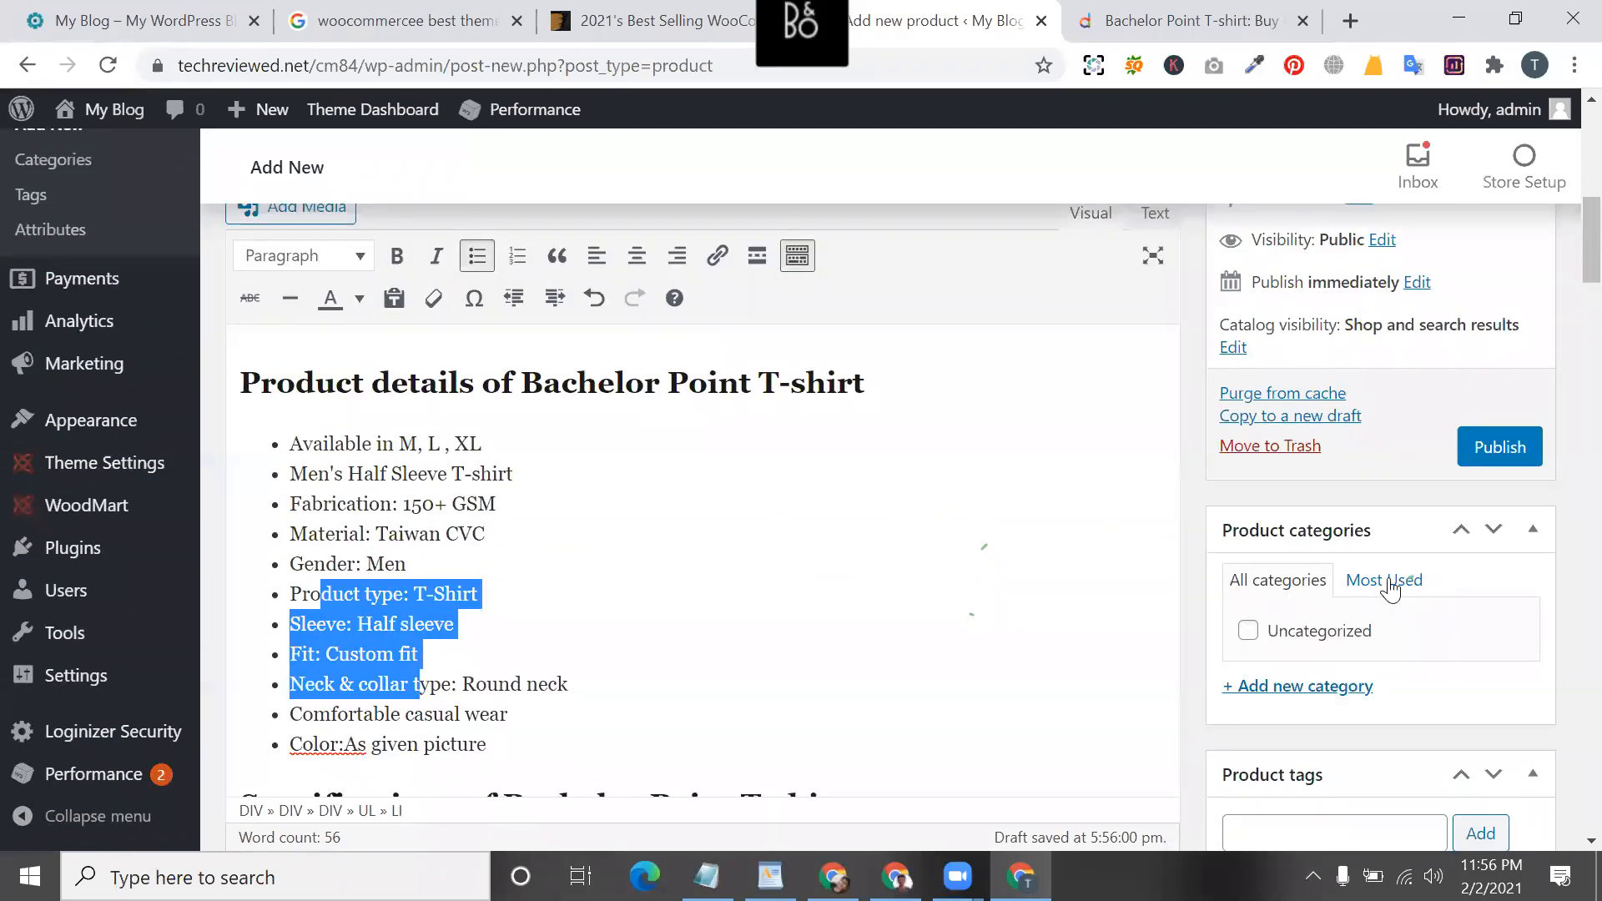
- Add a new product category named "men", checking the category path on the Daraz listing
click(1317, 704)
scroll(1286, 740, down, 1)
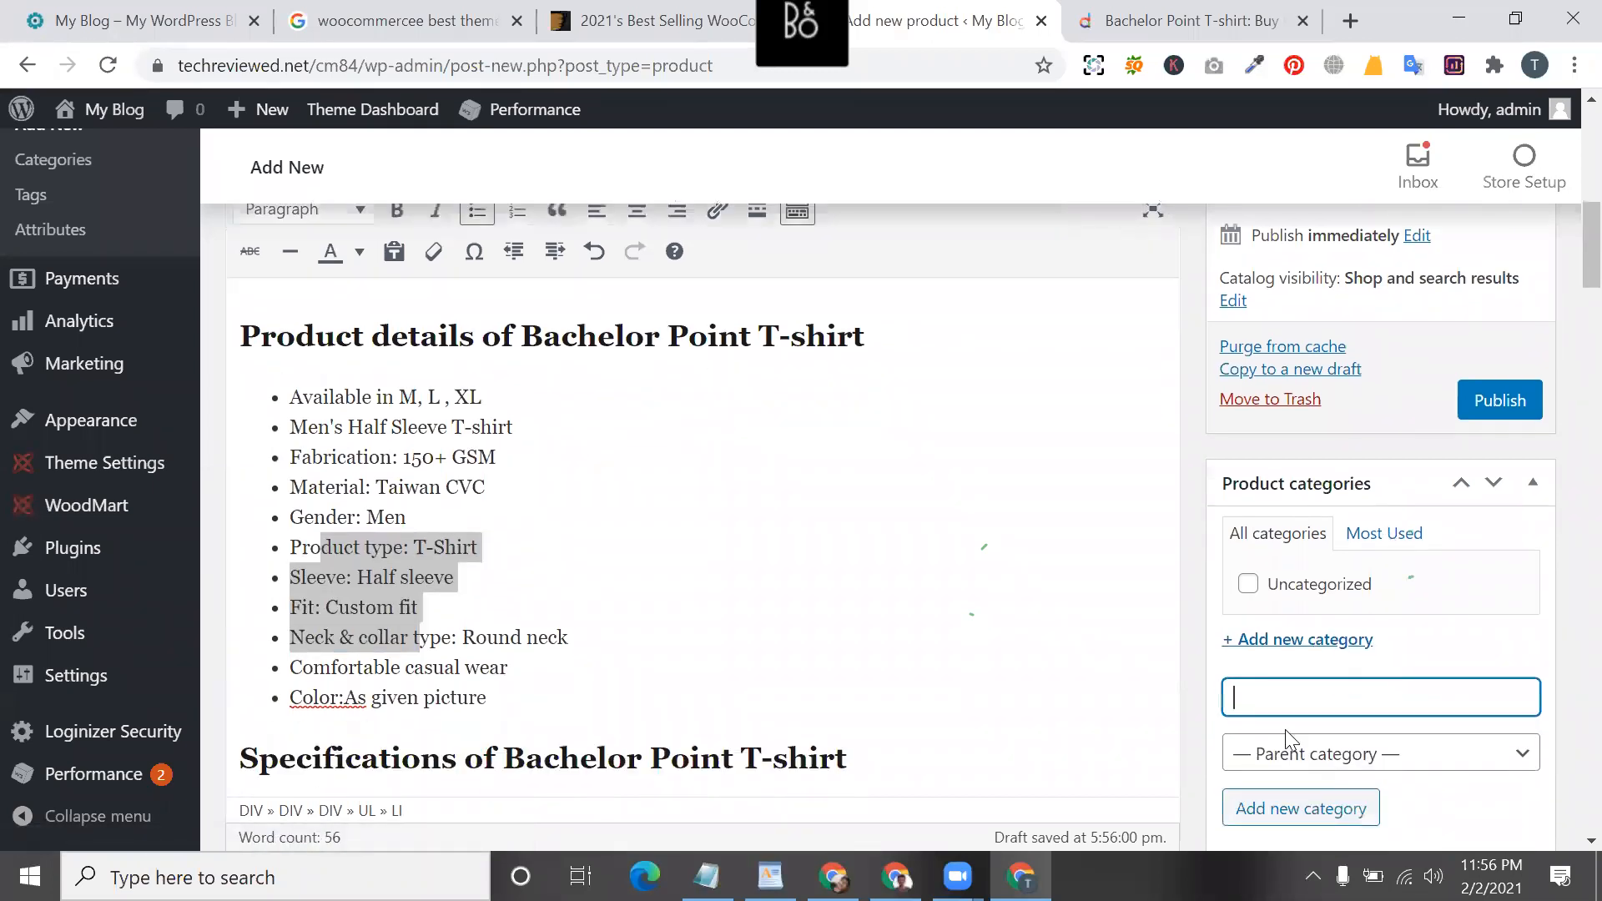
scroll(1302, 676, down, 2)
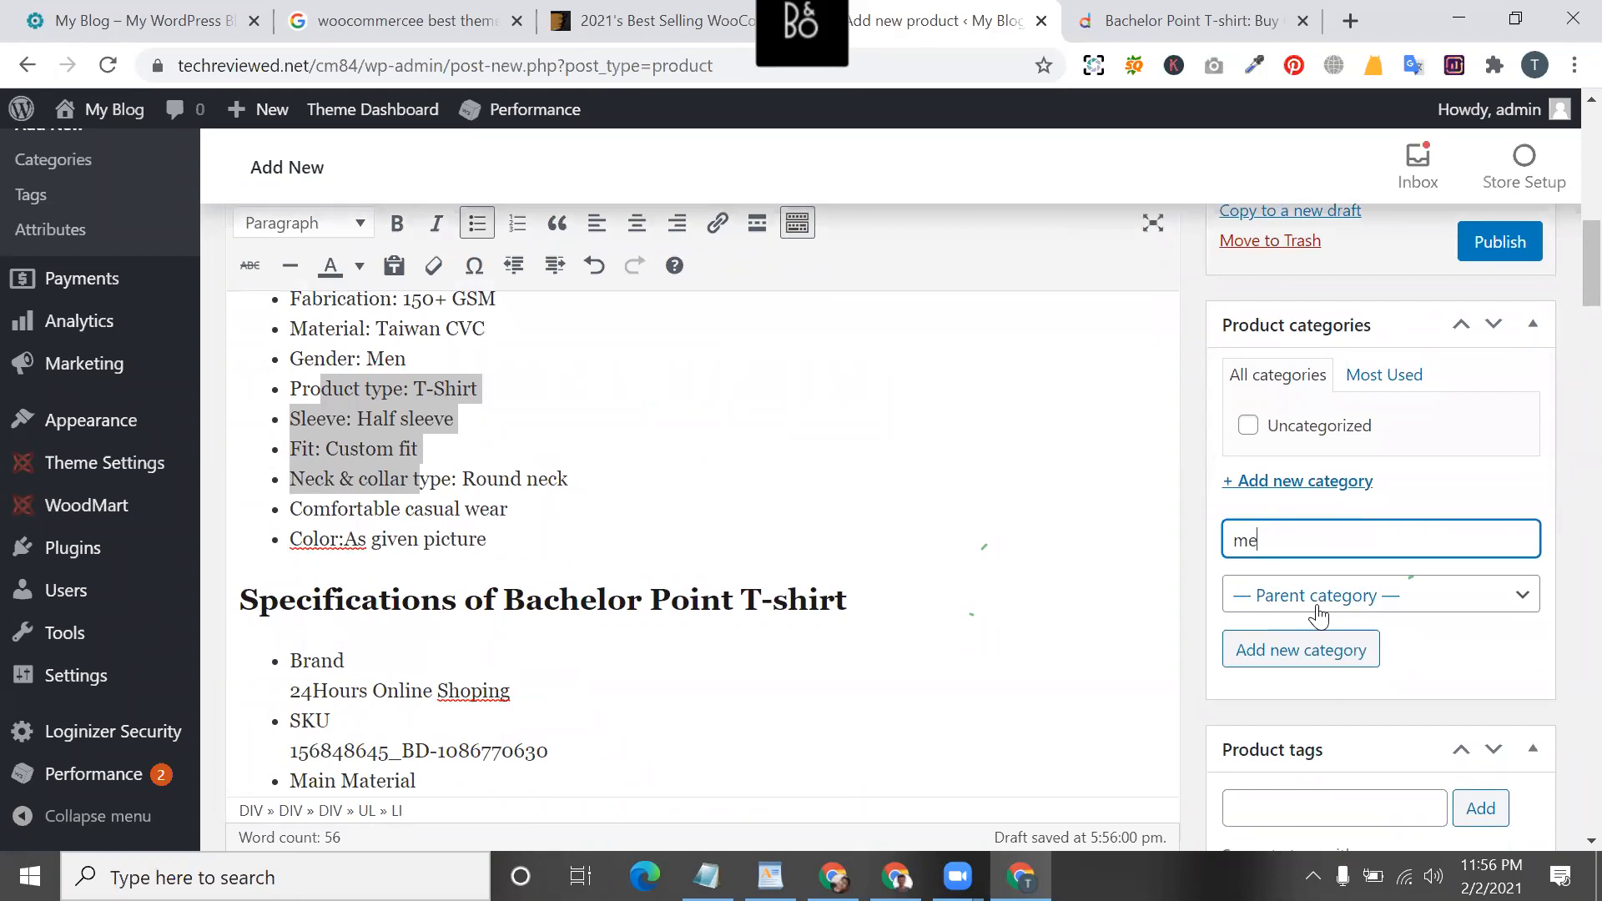
click(1180, 19)
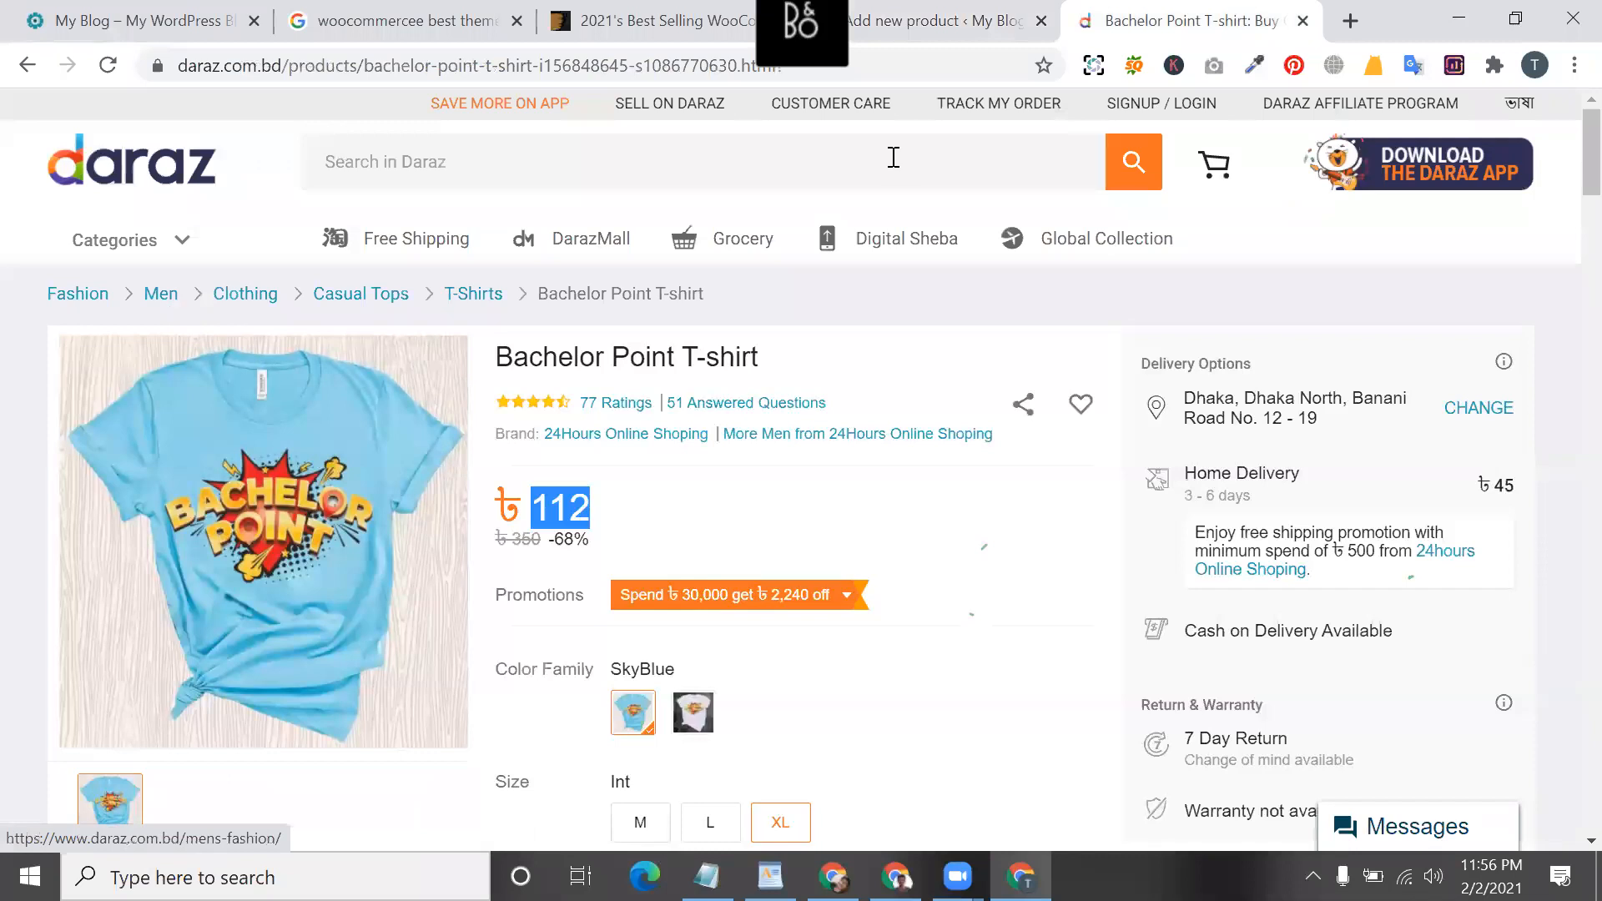
click(935, 20)
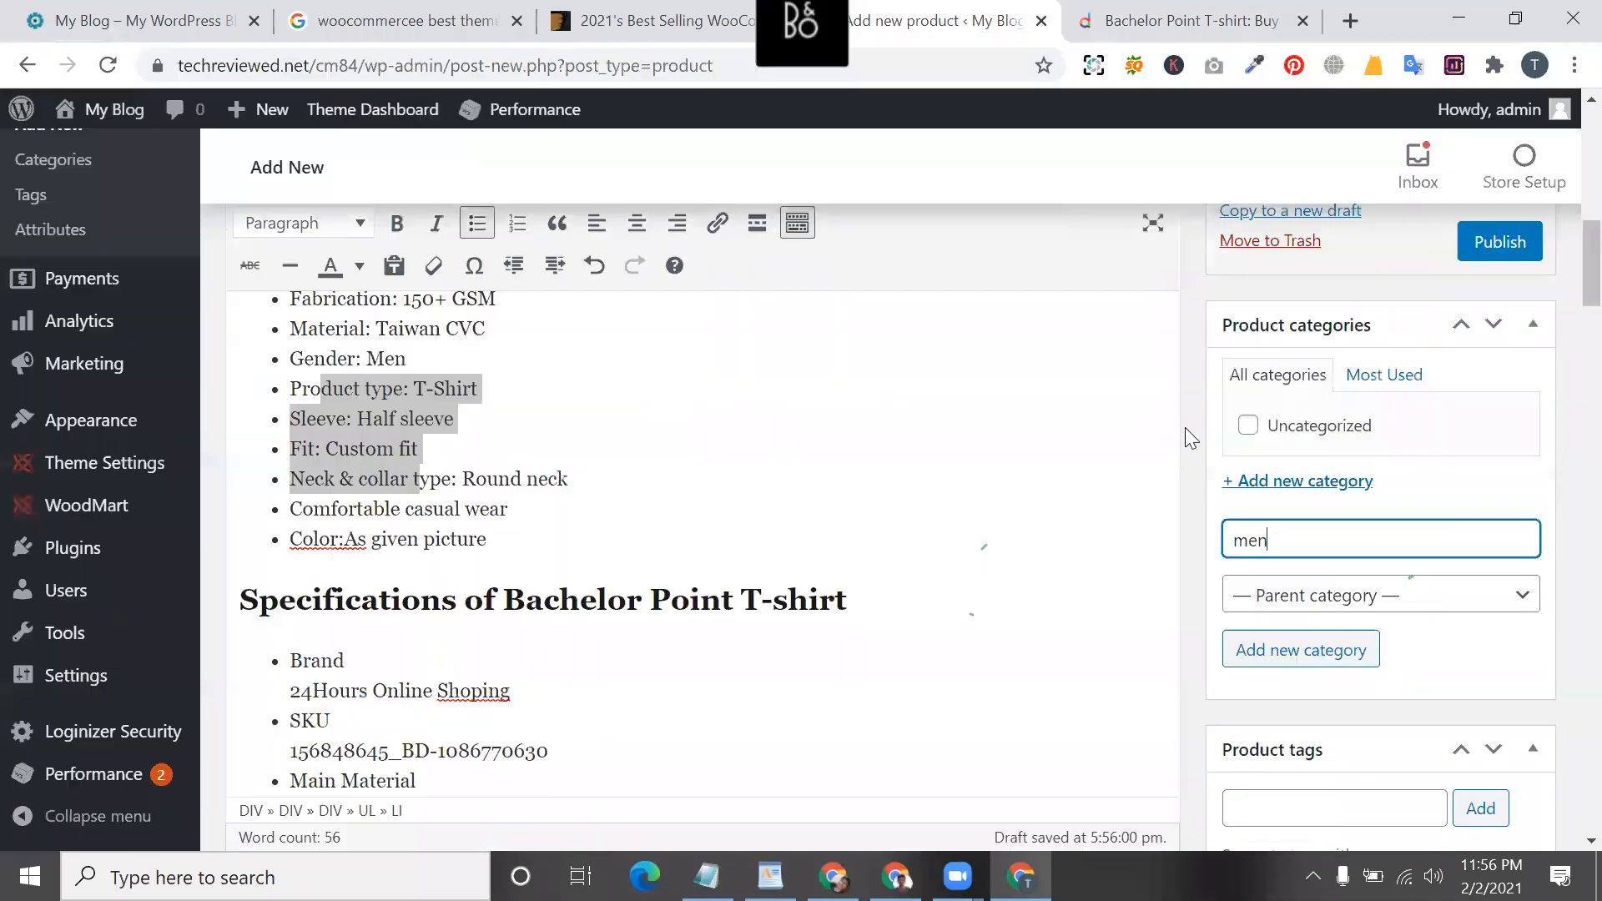
click(1308, 659)
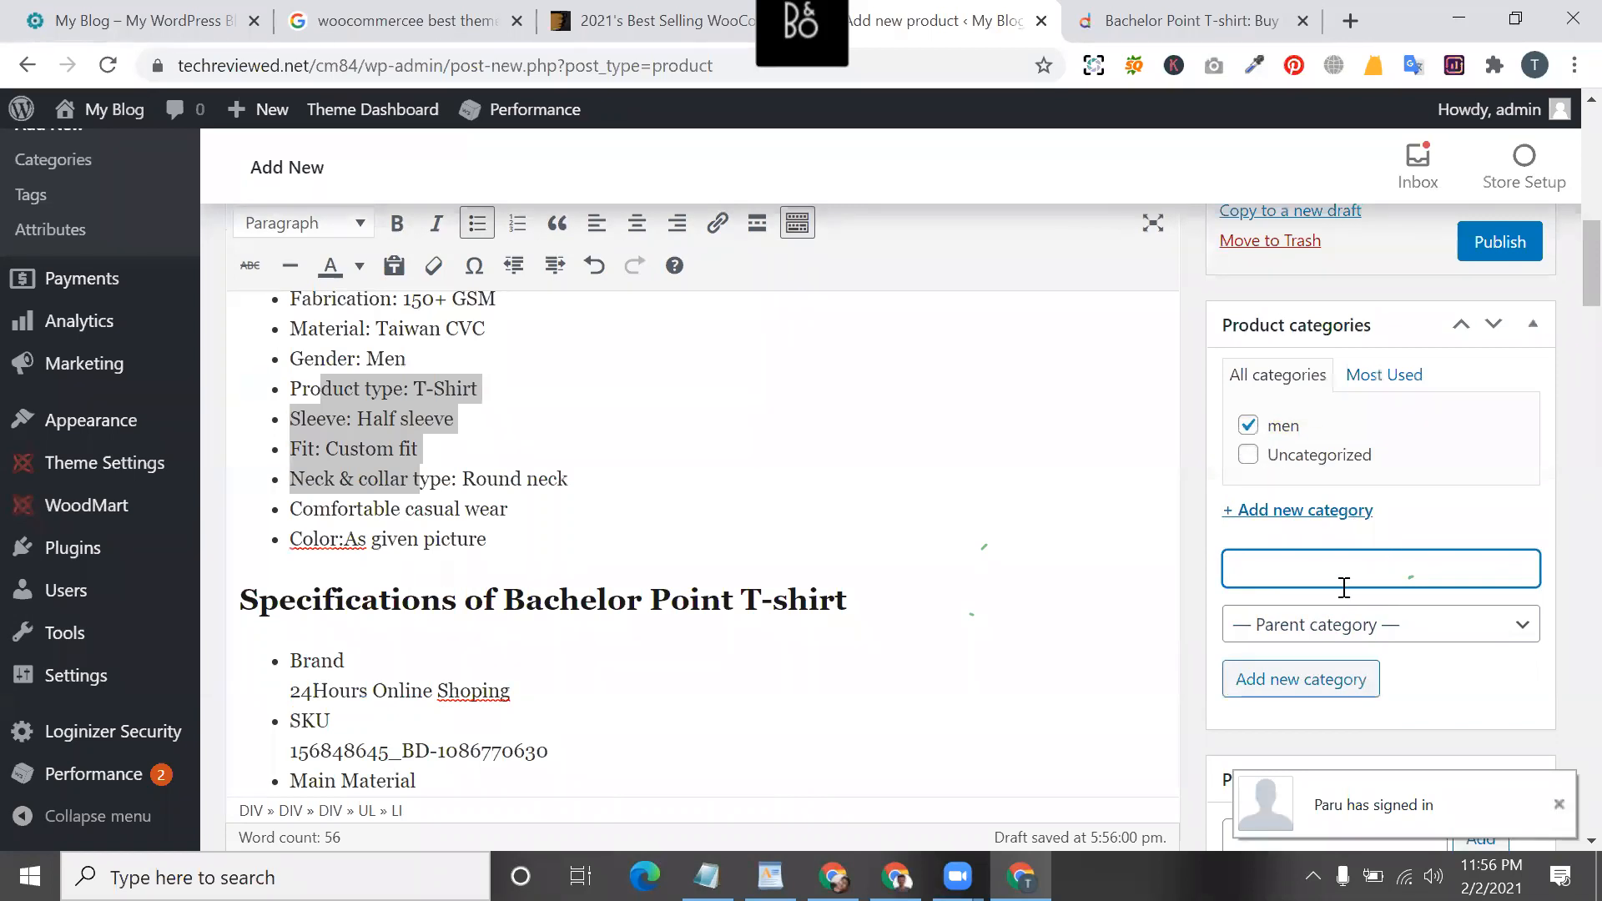
- Add a product category named "t-shirt" with "men" as its parent category
text(t sh)
key(BackSpace)
key(BackSpace)
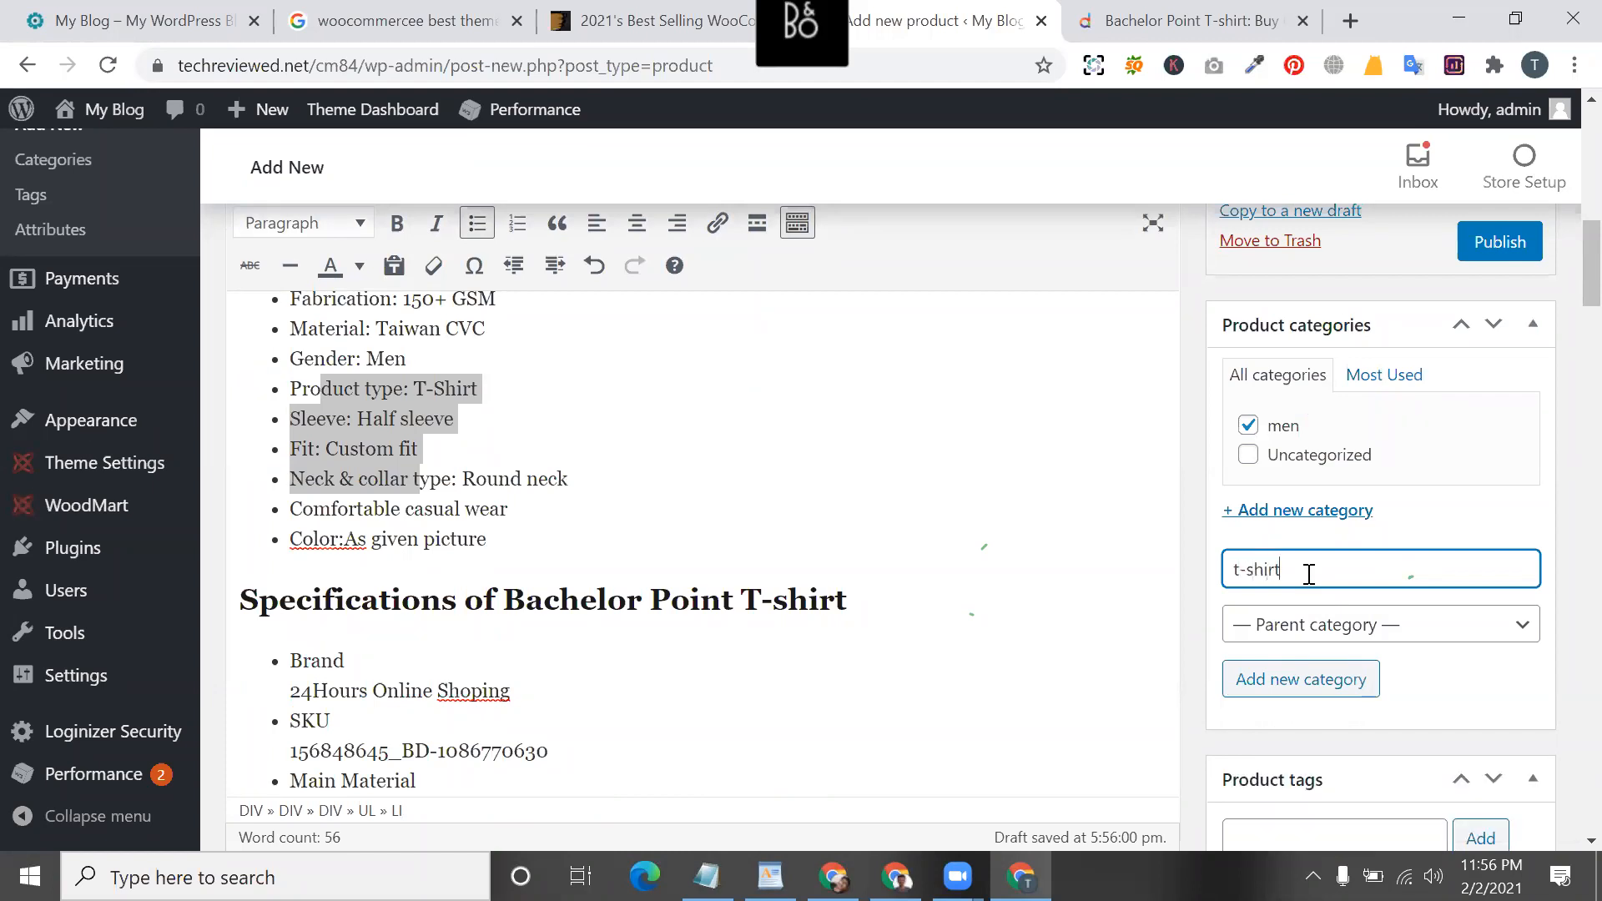
click(1309, 627)
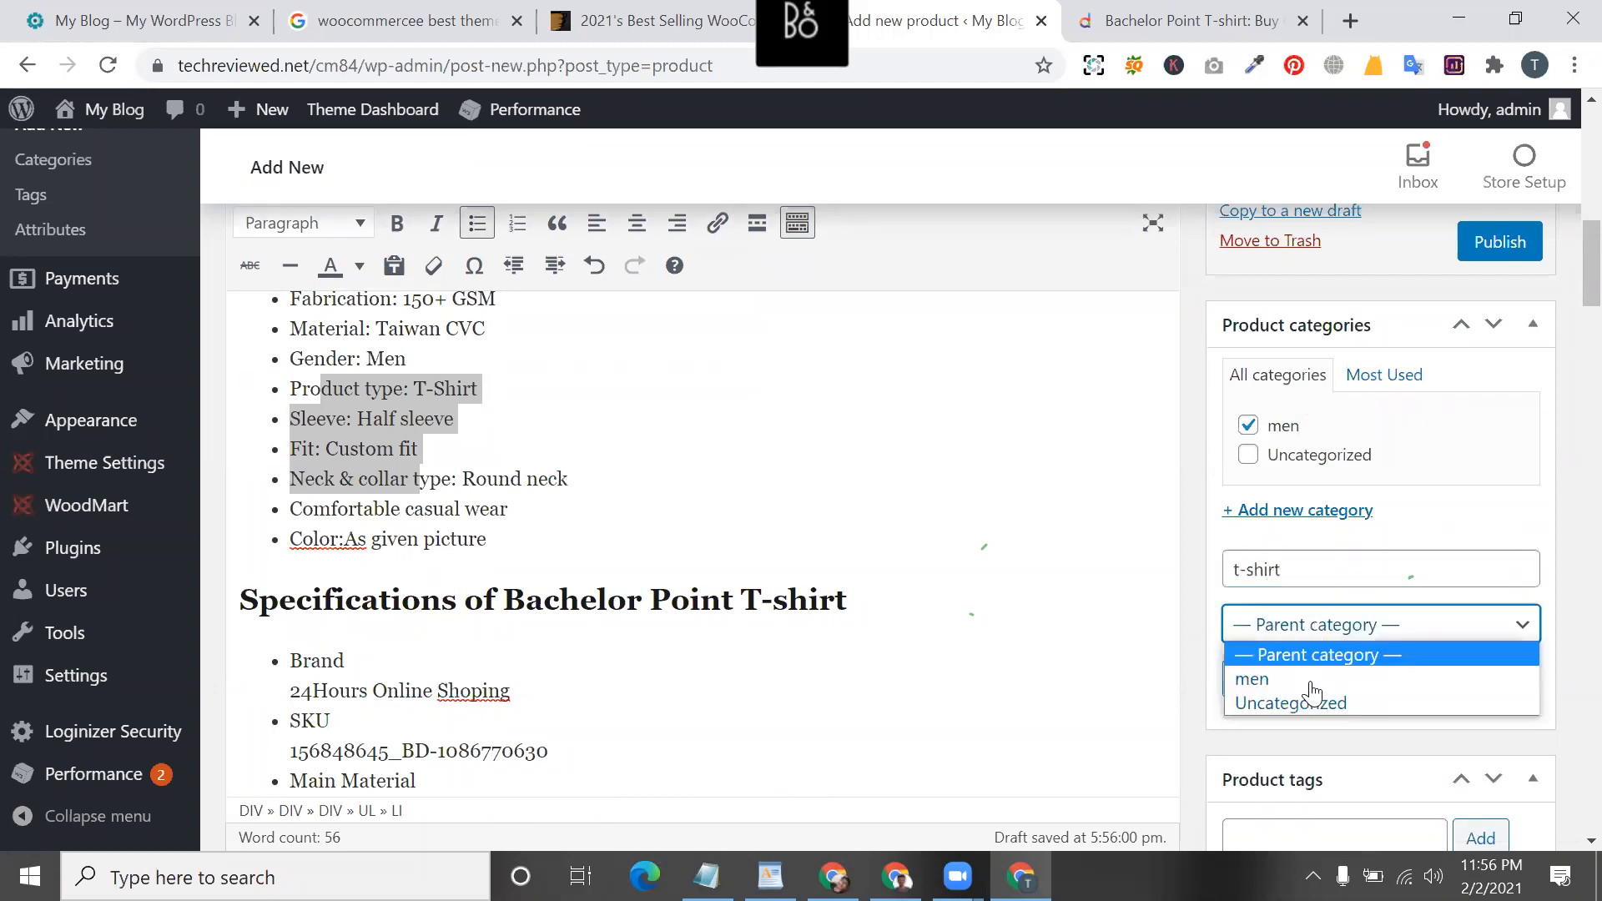
click(1264, 692)
click(1320, 681)
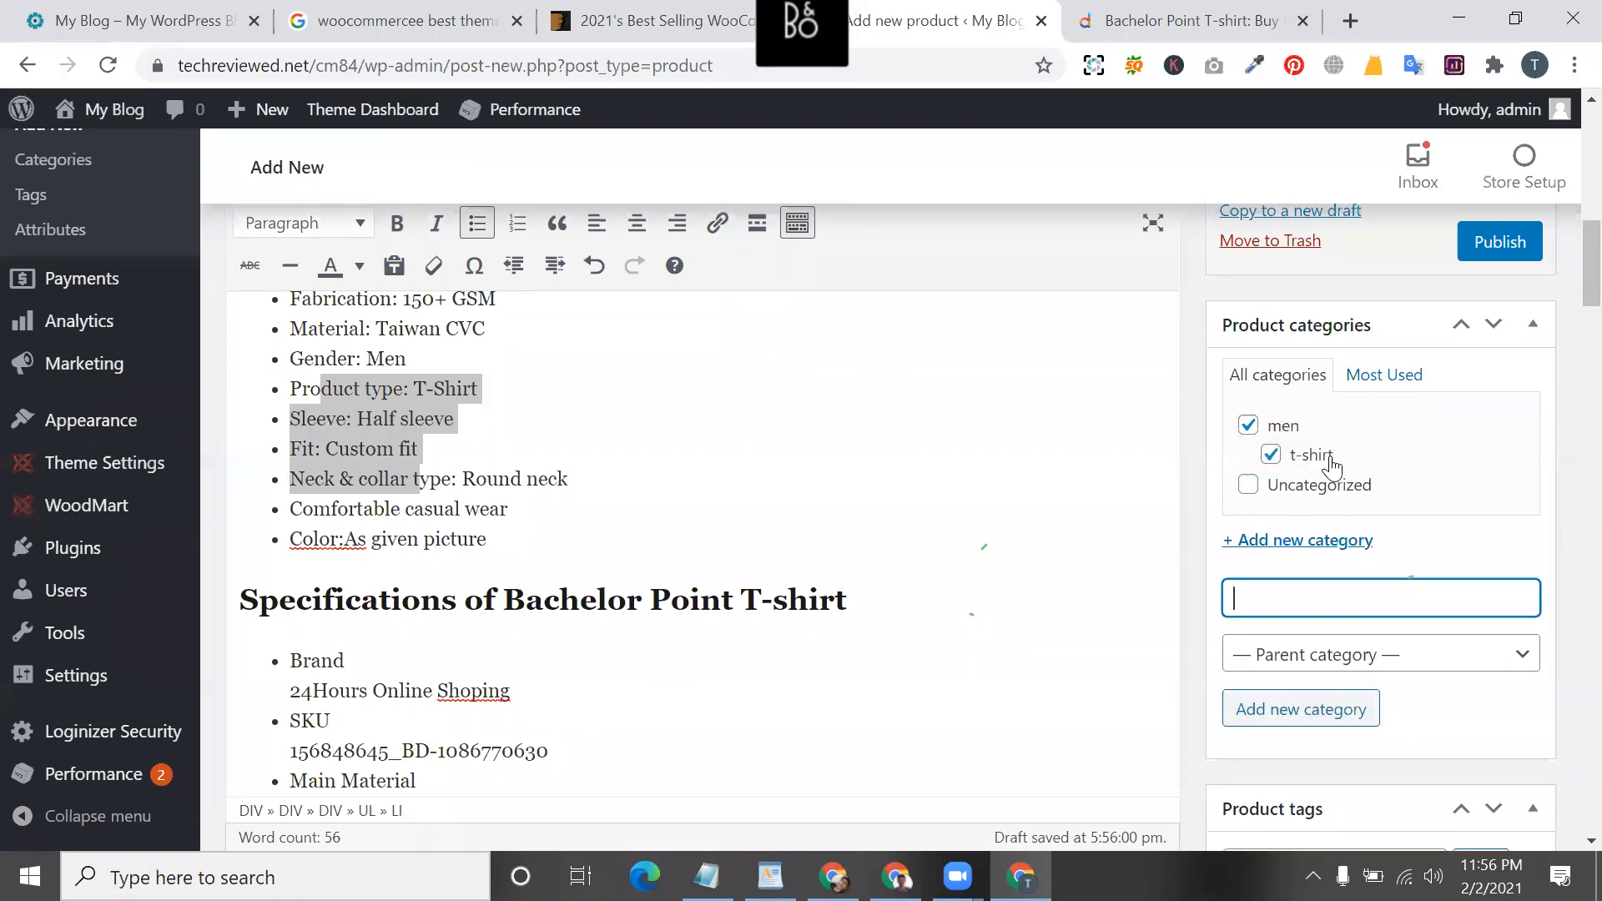
- Add the product tag "tshirt" to the new product
scroll(1197, 511, down, 4)
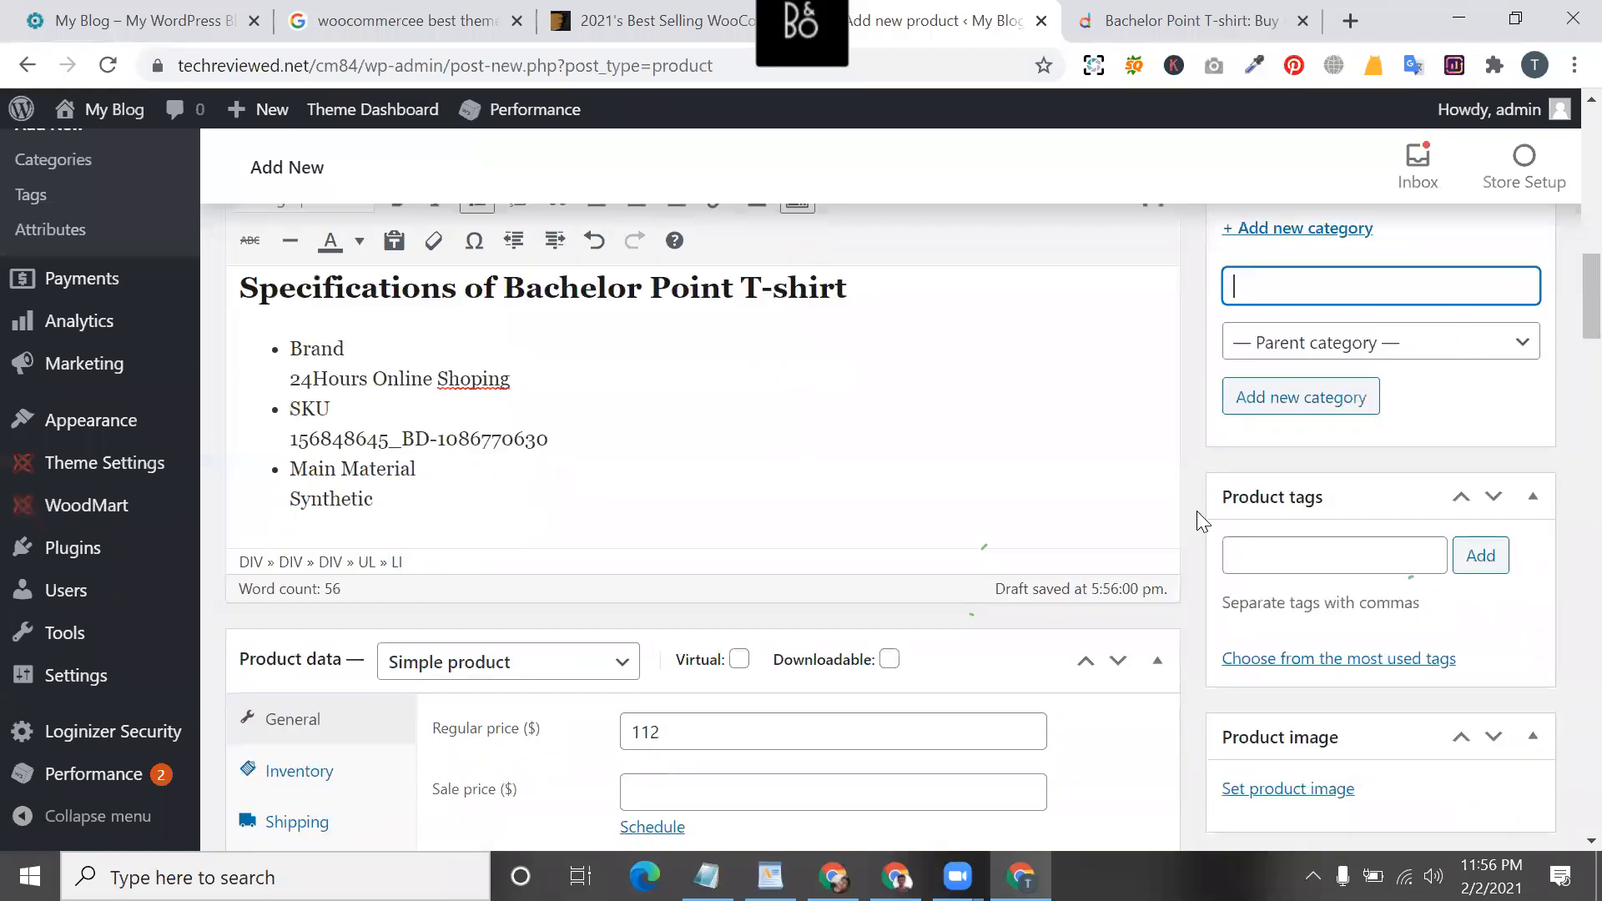
click(1304, 556)
text(tshirt)
click(1480, 556)
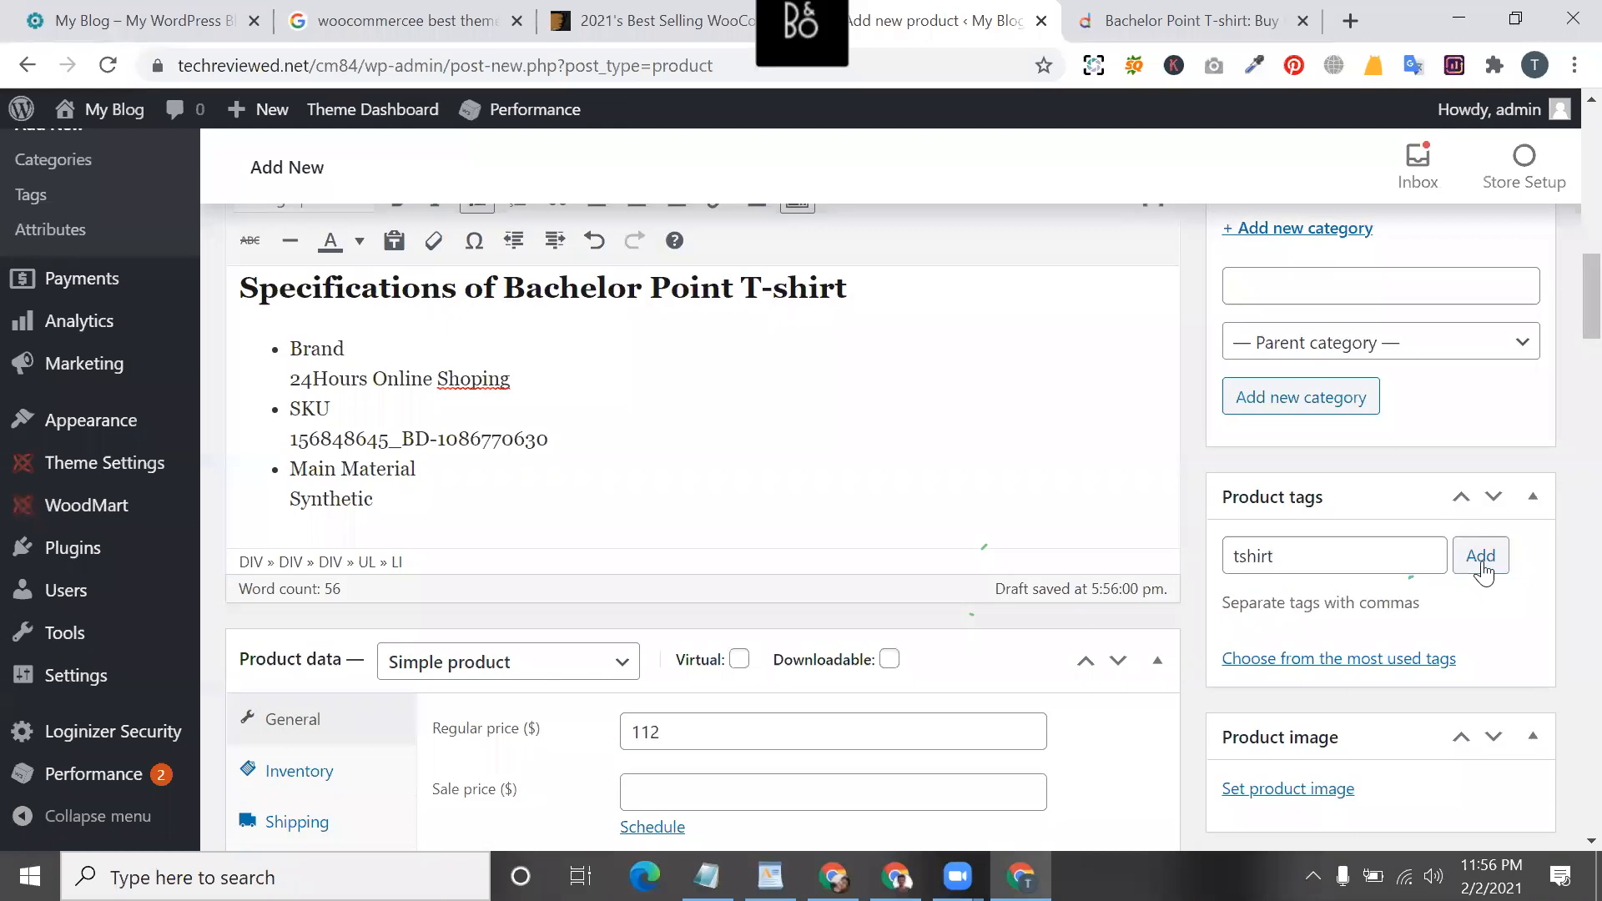
- Copy the product name and add it as the product tag "Bachelor Point T-shirt"
scroll(894, 418, up, 15)
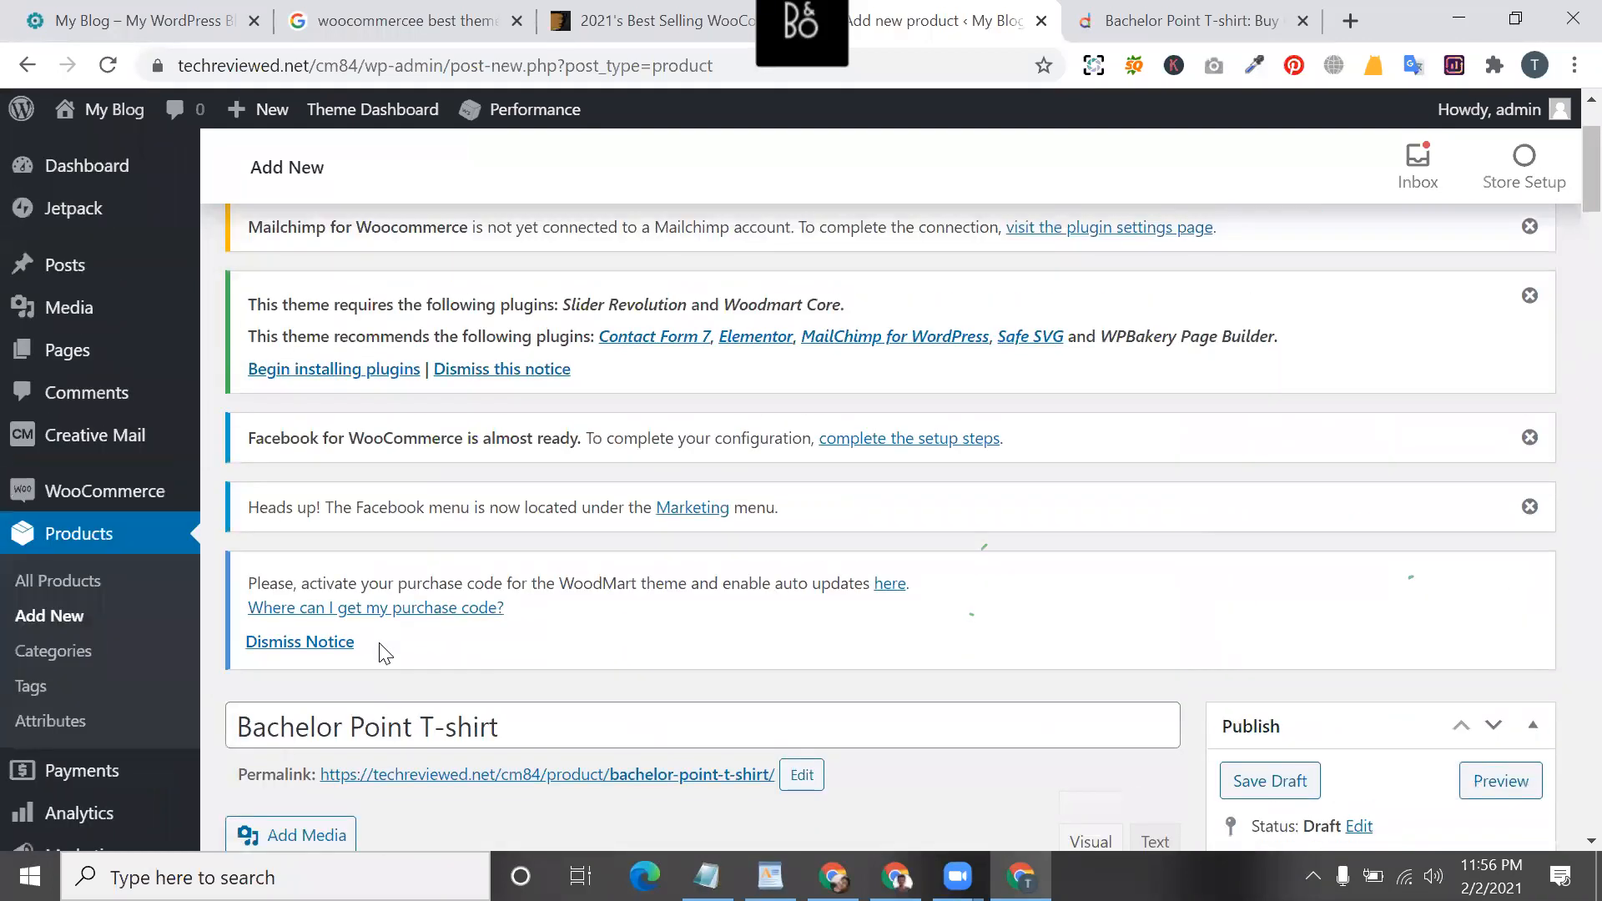
scroll(383, 653, down, 2)
drag(499, 588, 172, 628)
key(ctrl+c)
right_click(255, 596)
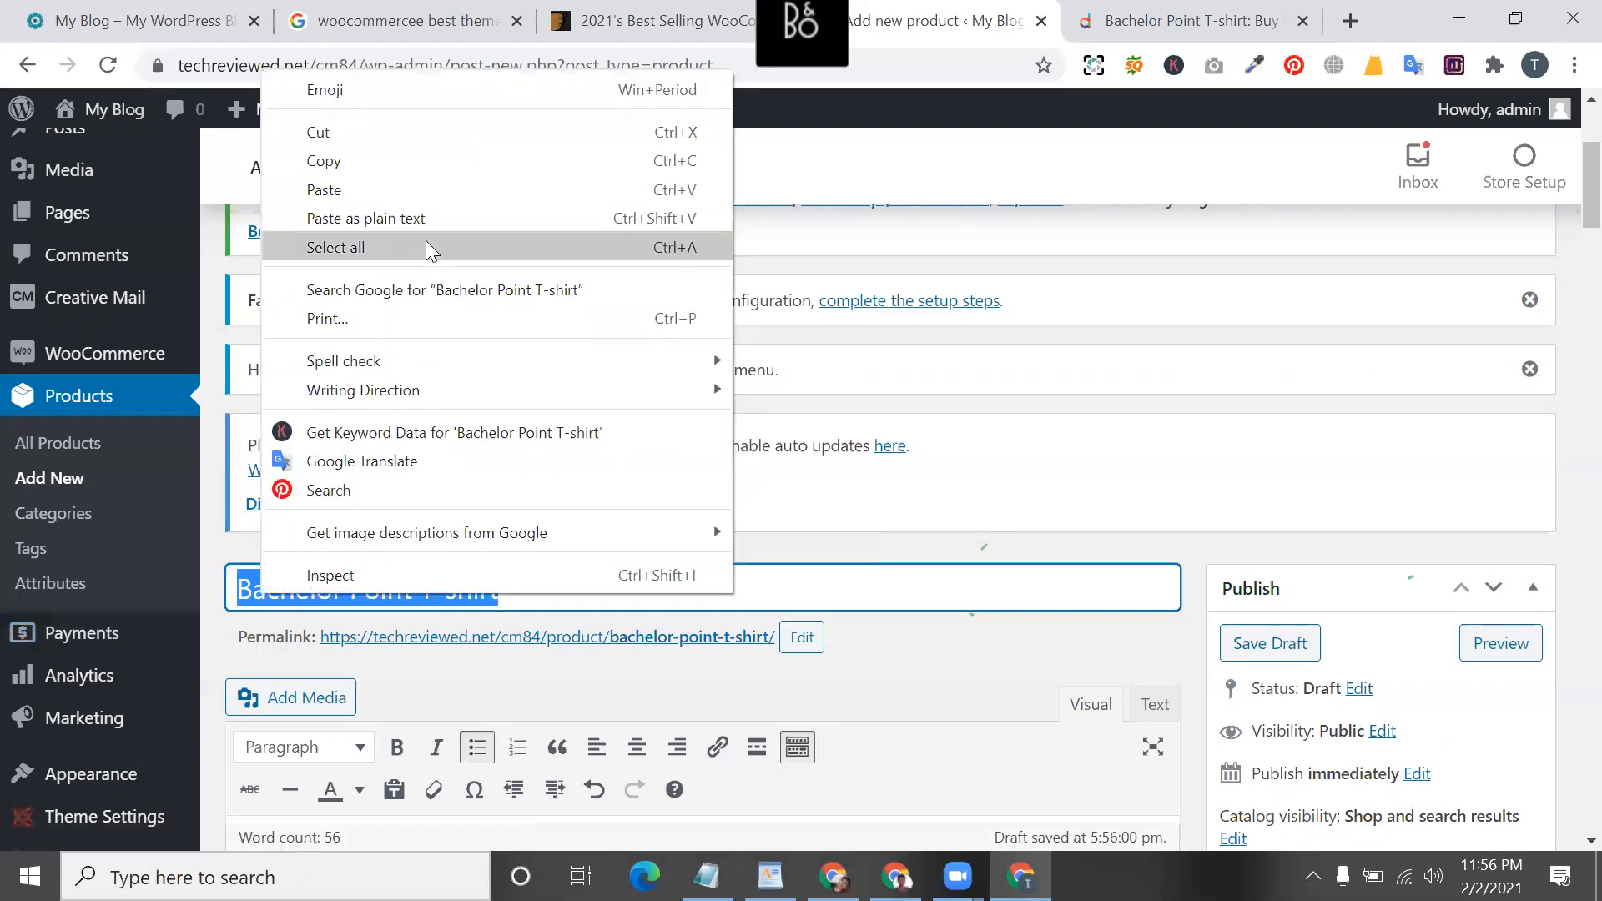
click(393, 158)
scroll(725, 384, down, 6)
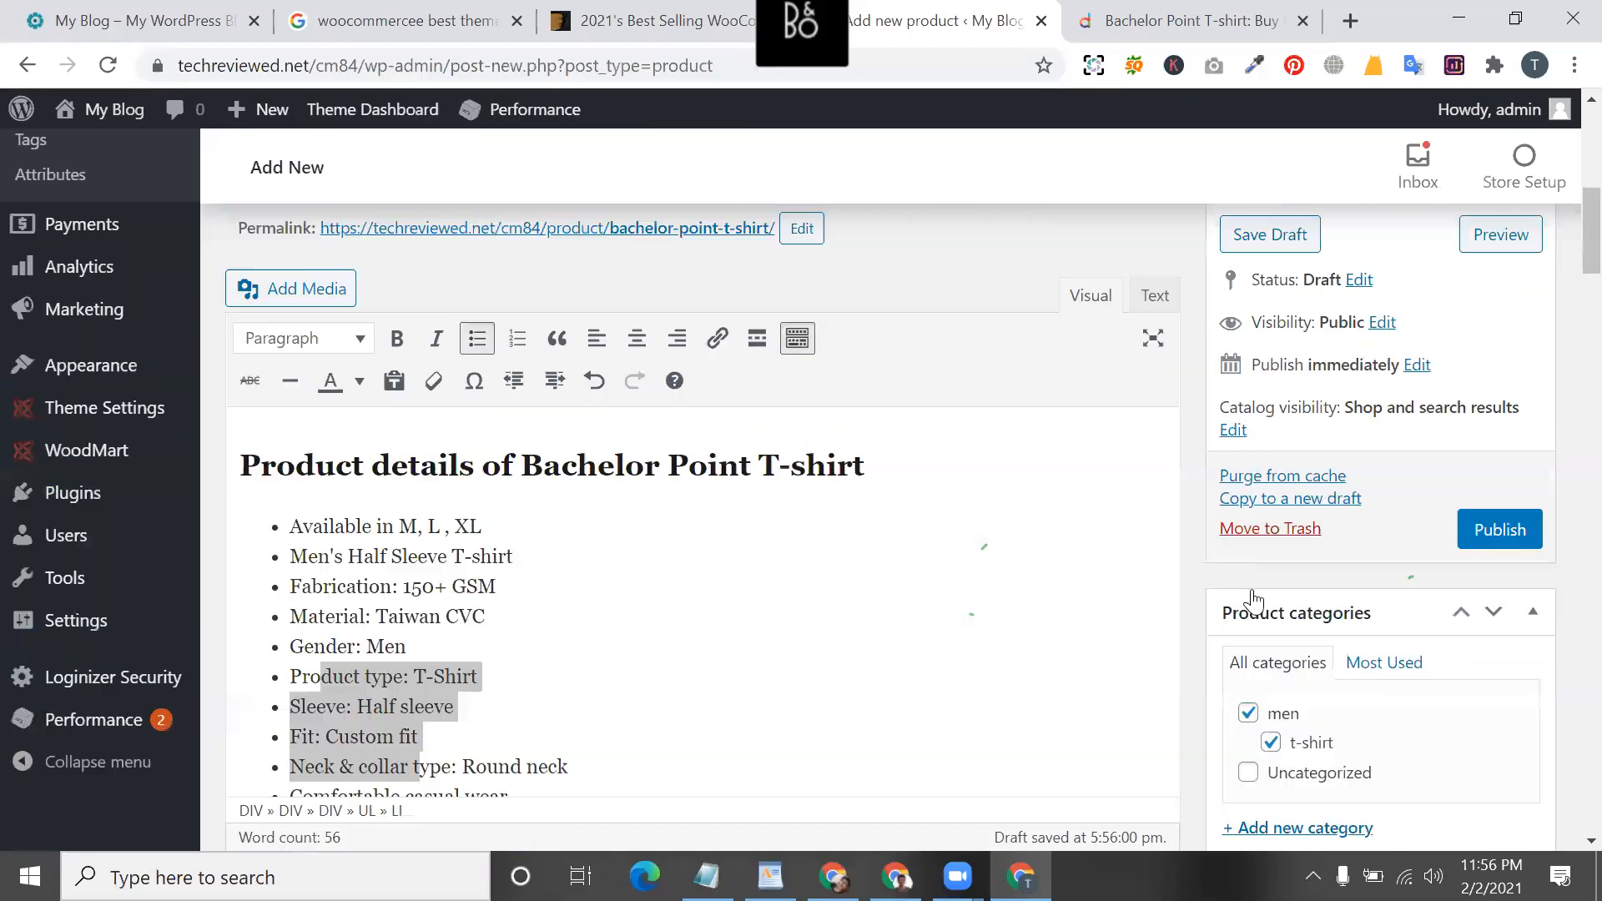
click(1305, 585)
scroll(1308, 654, down, 4)
click(1295, 599)
key(ctrl+v)
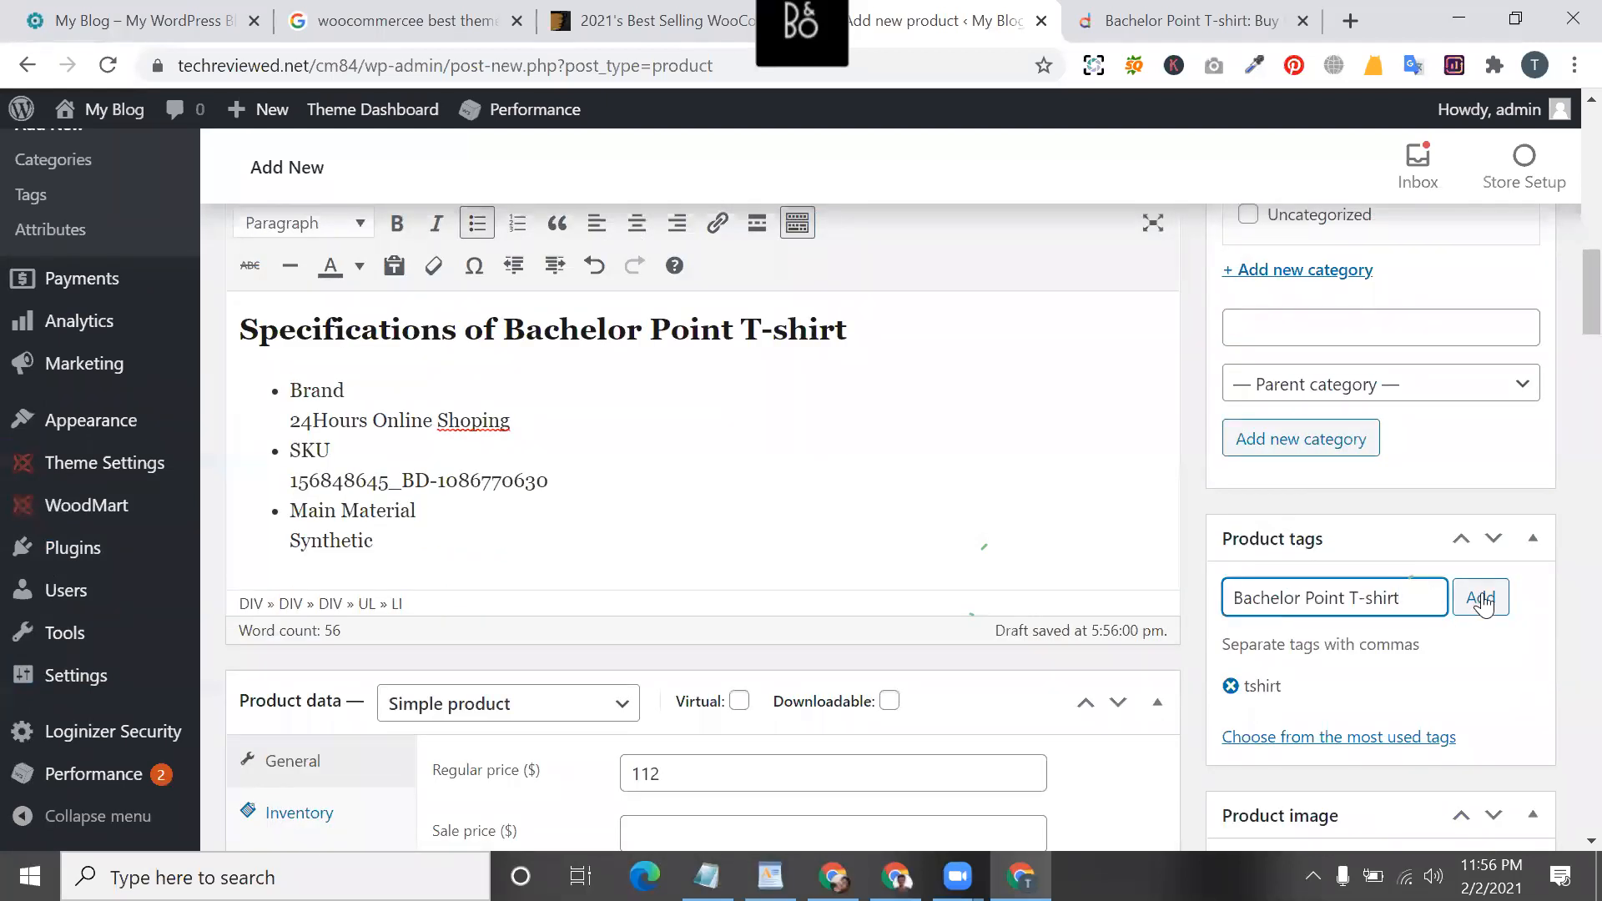
click(1481, 597)
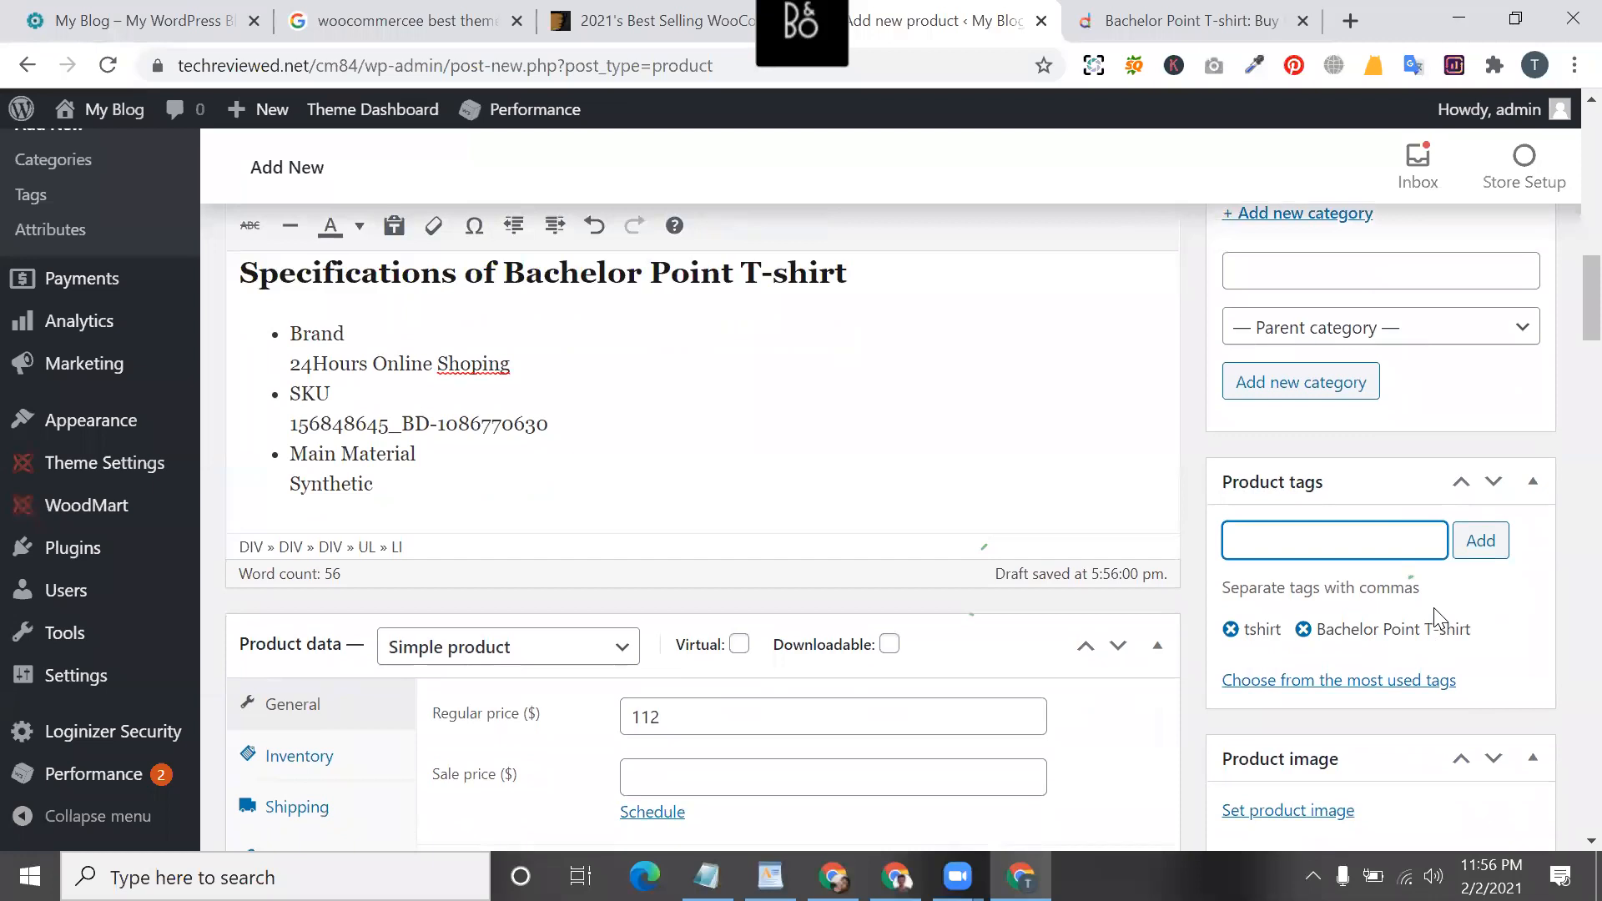
scroll(1336, 659, down, 3)
scroll(1311, 642, down, 1)
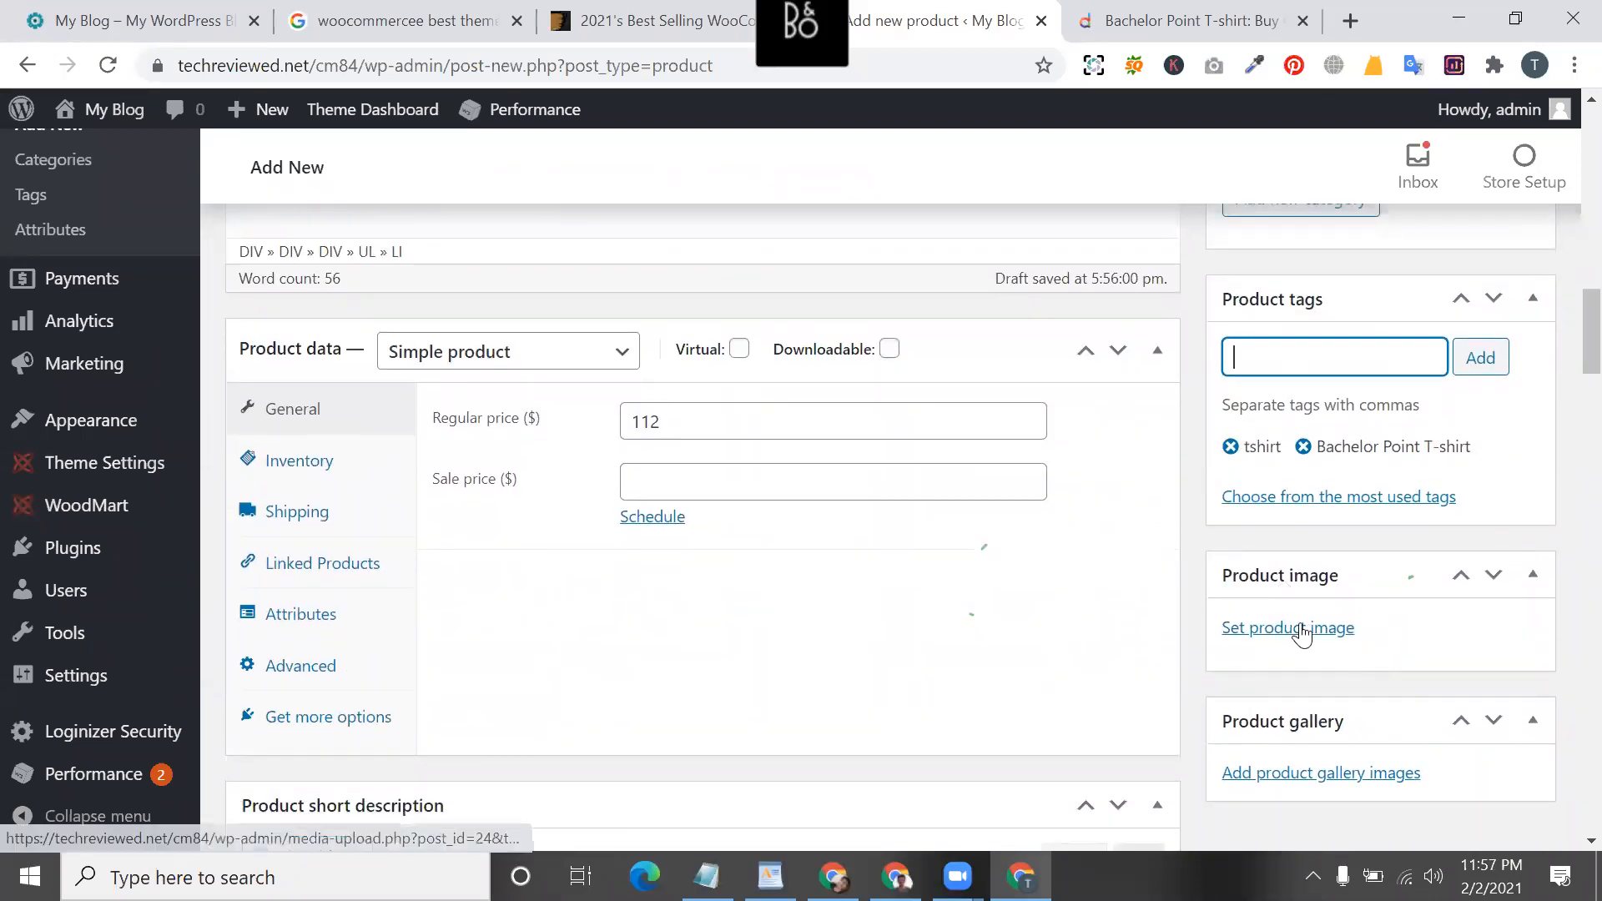
click(1230, 11)
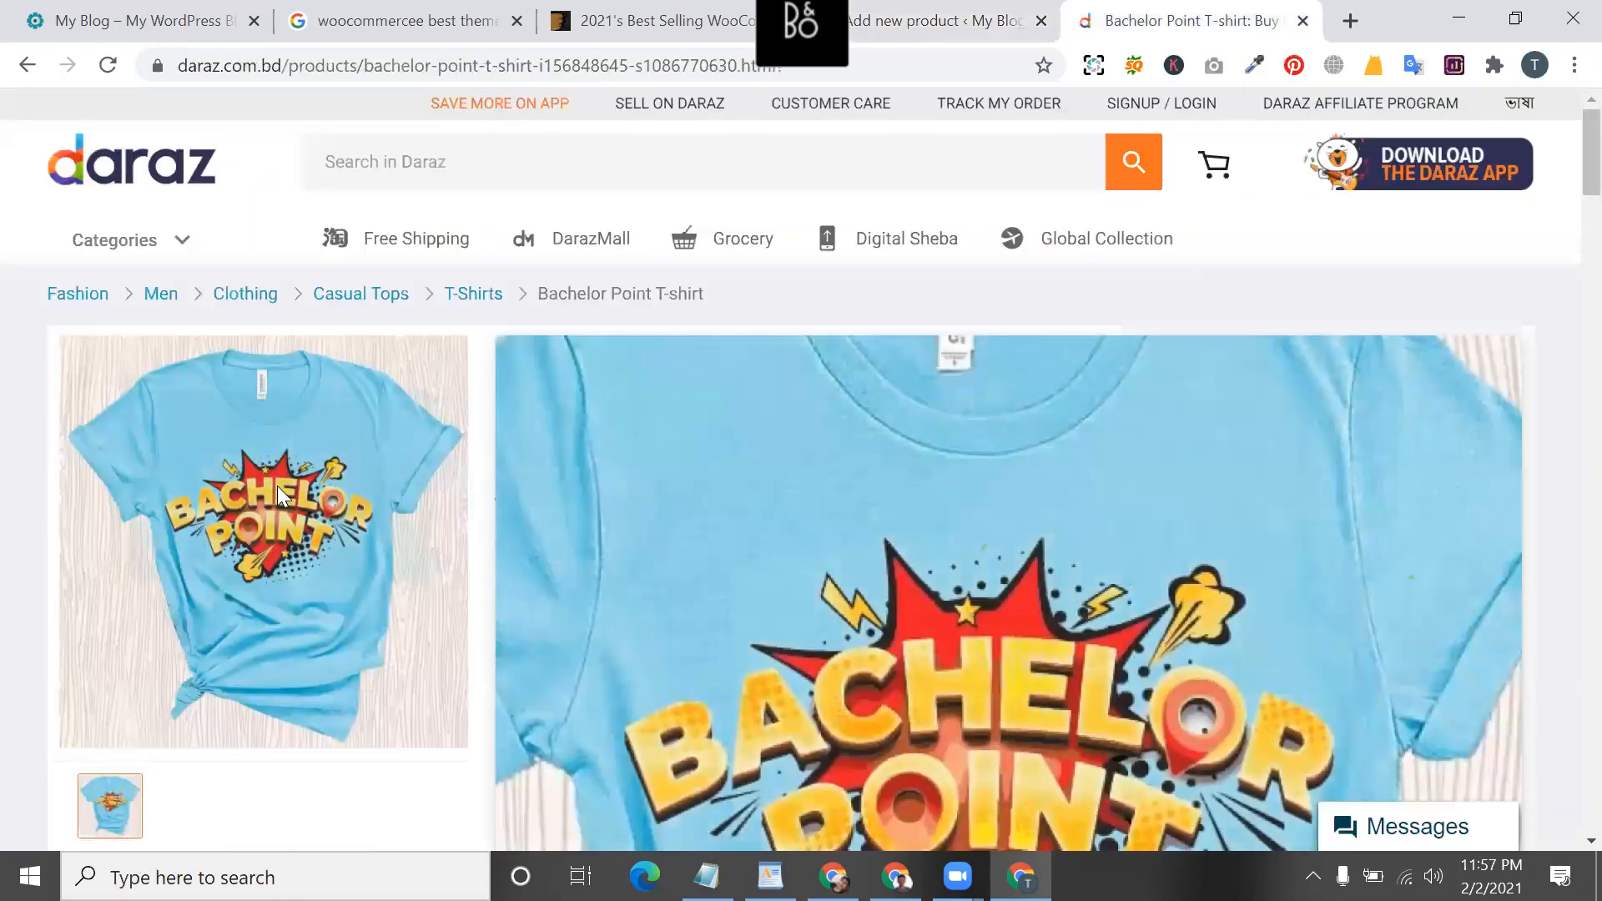
right_click(279, 489)
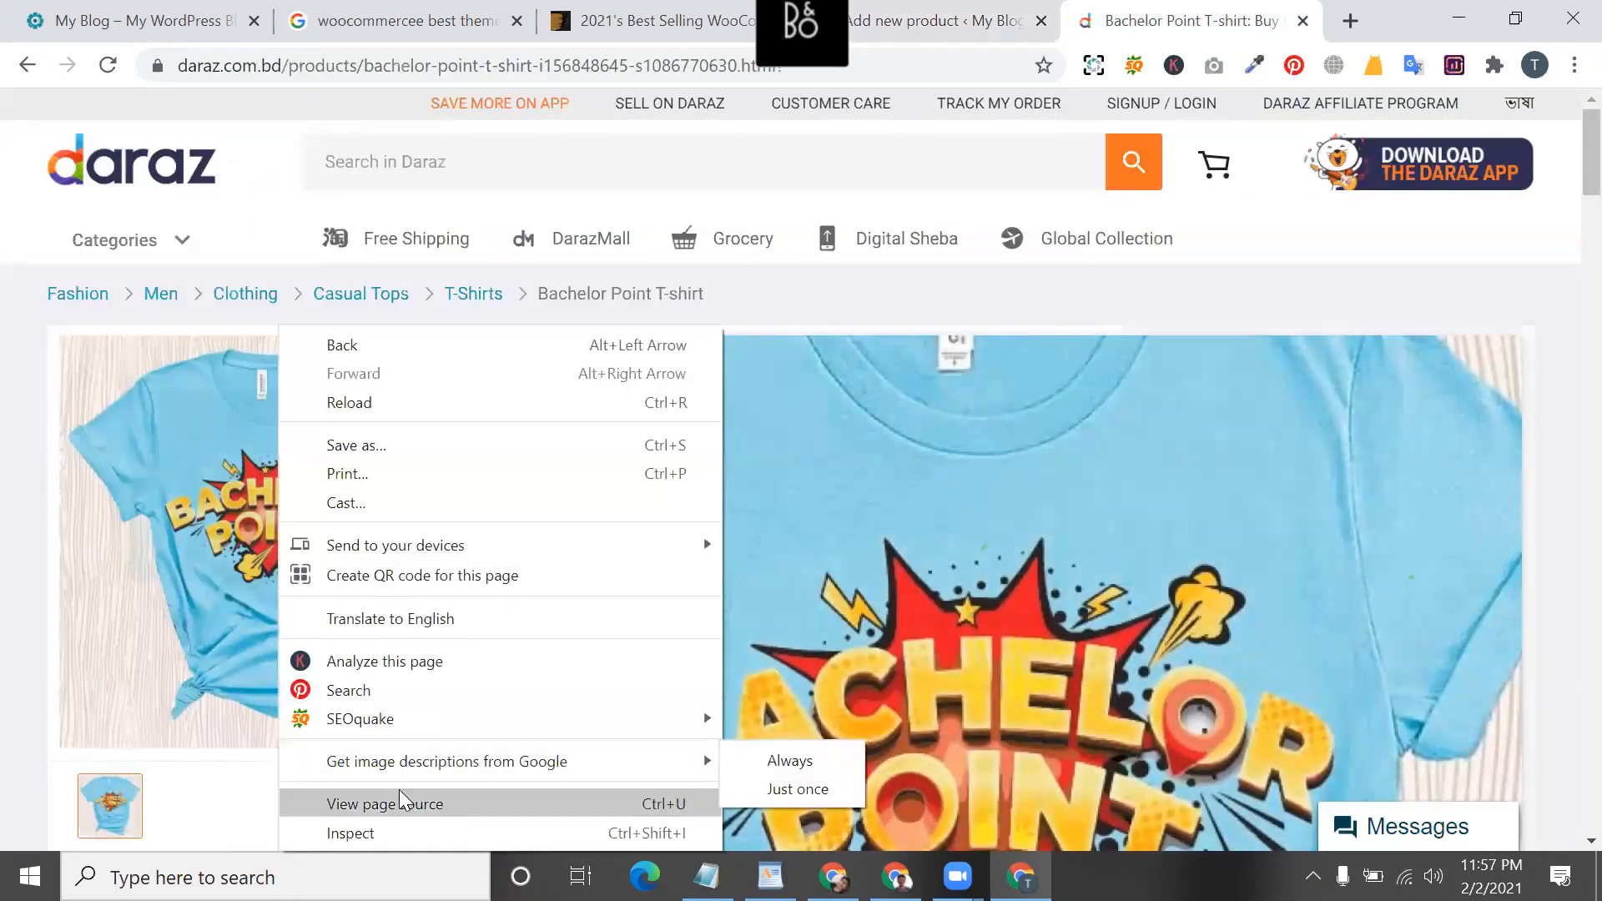
click(377, 451)
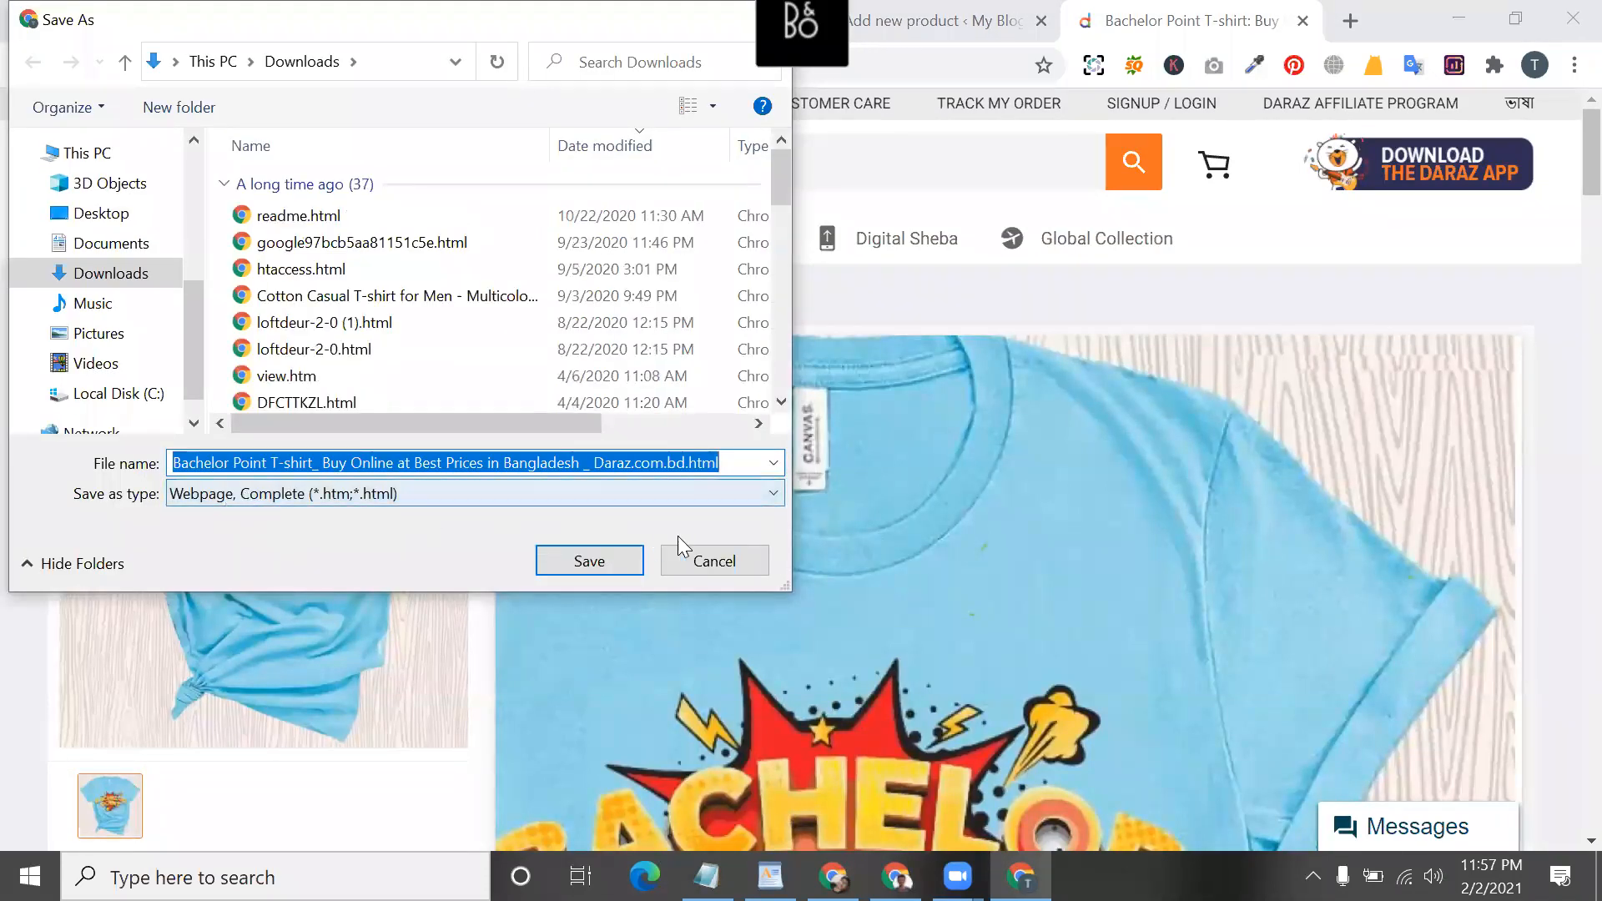
double_click(712, 474)
click(712, 474)
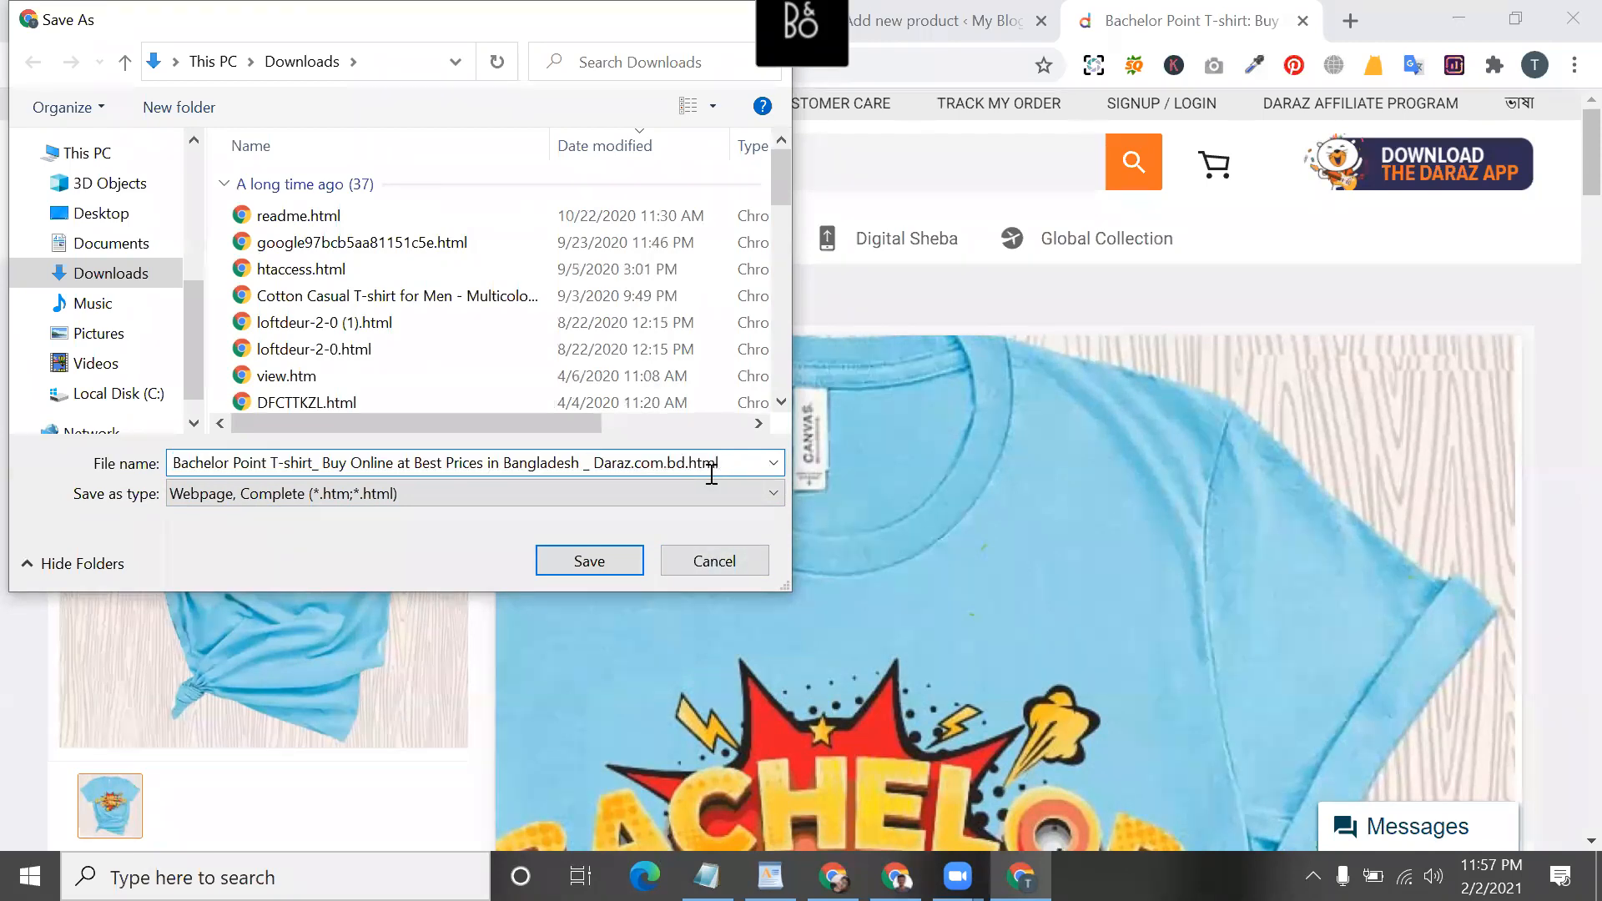
double_click(712, 474)
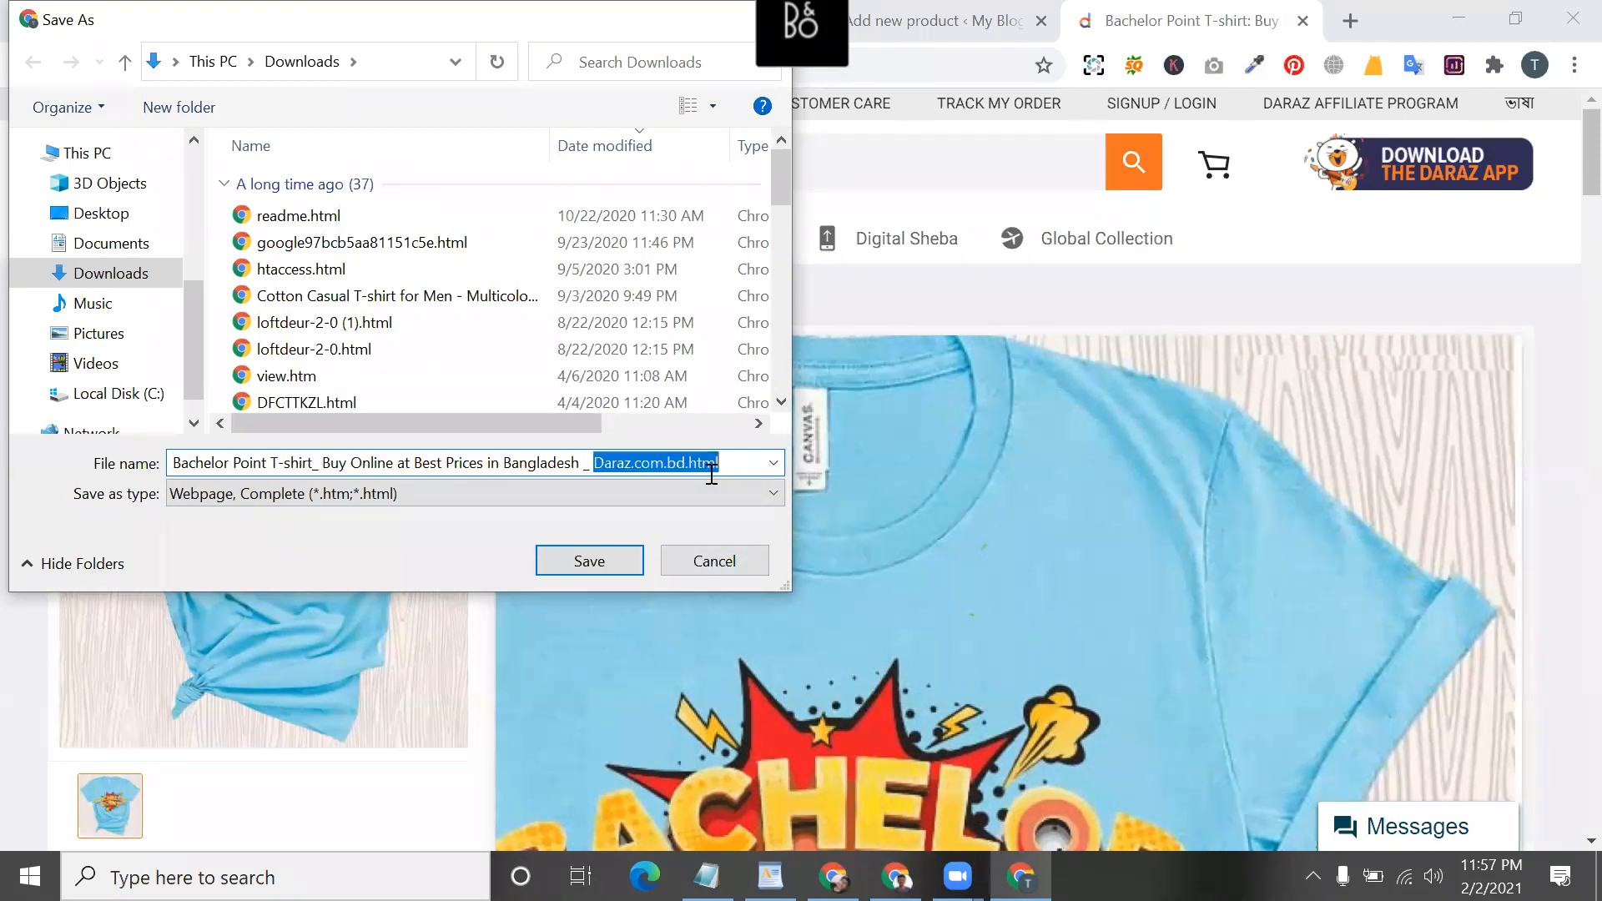
double_click(712, 474)
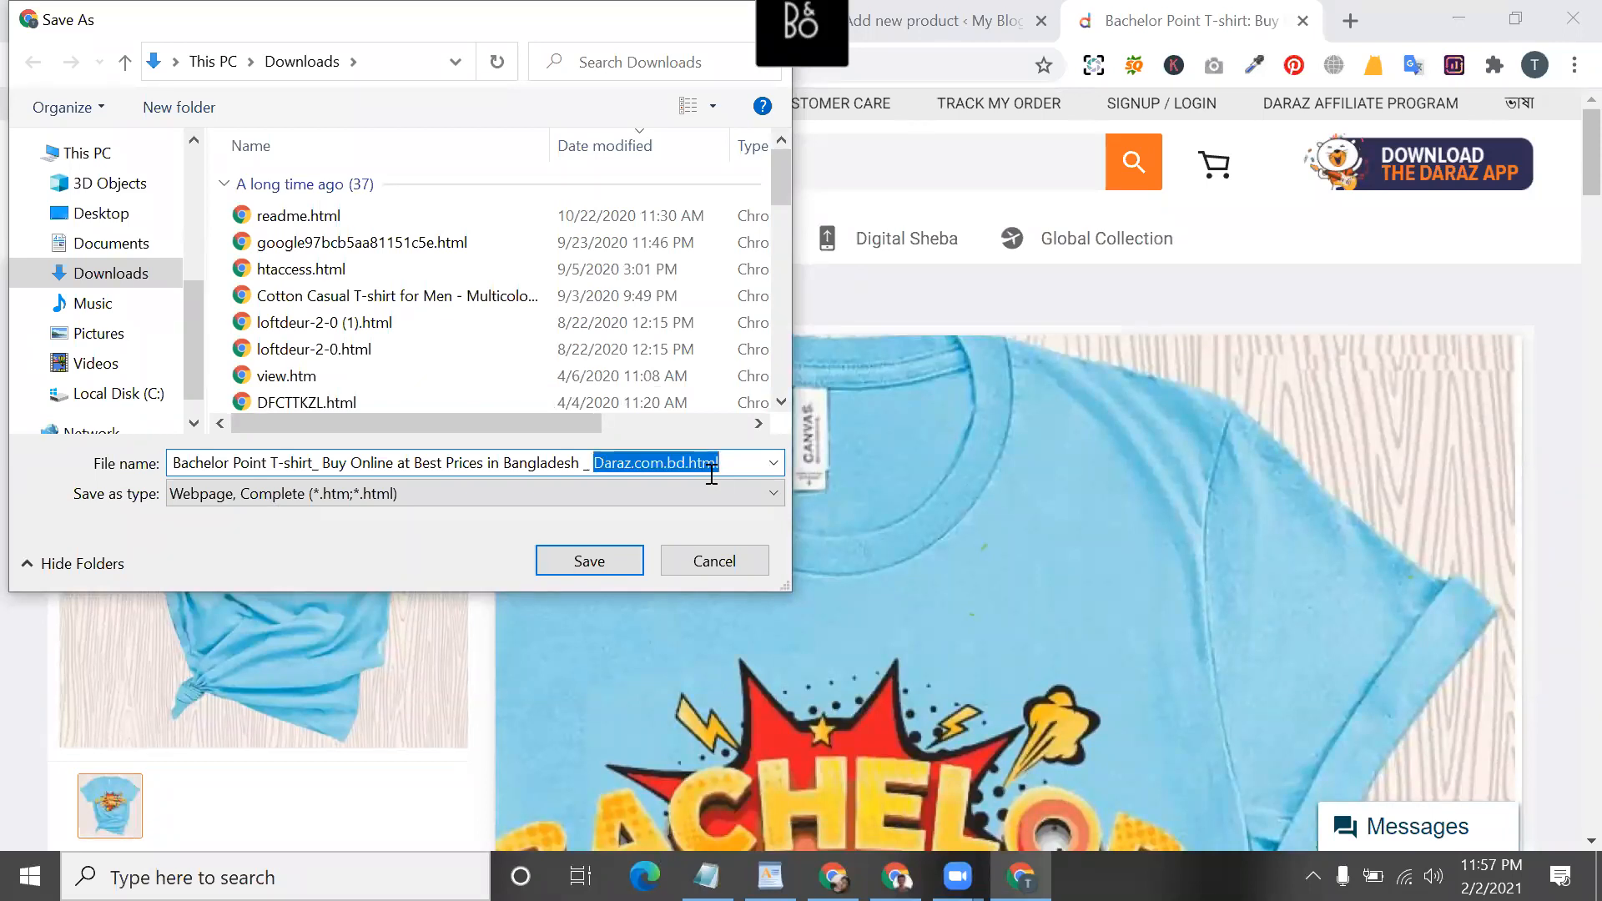
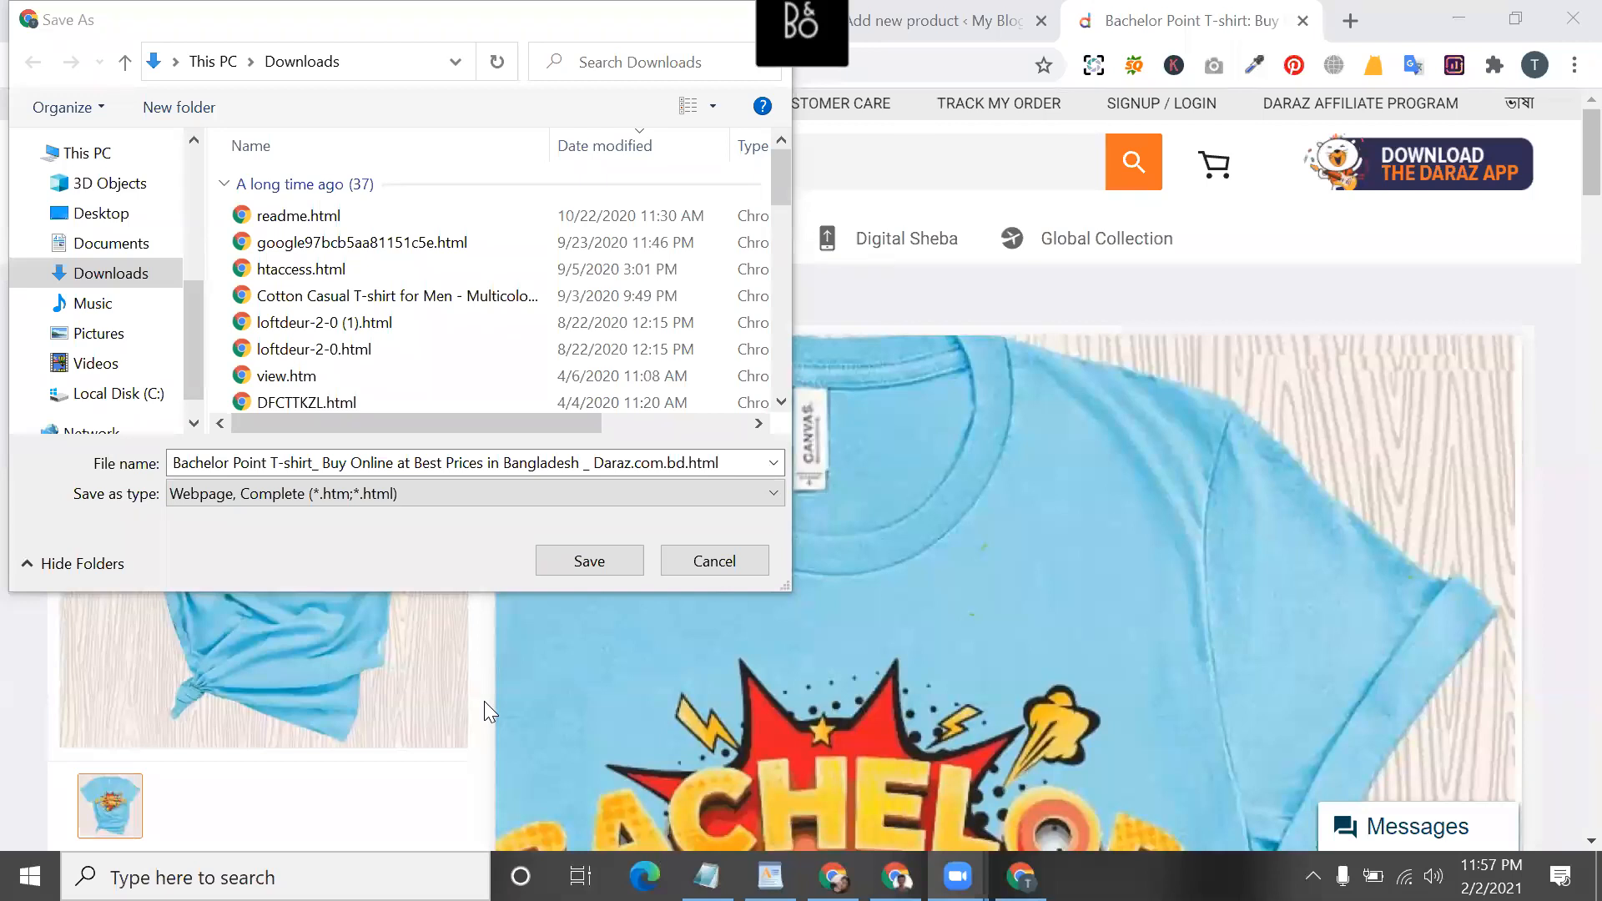
click(711, 563)
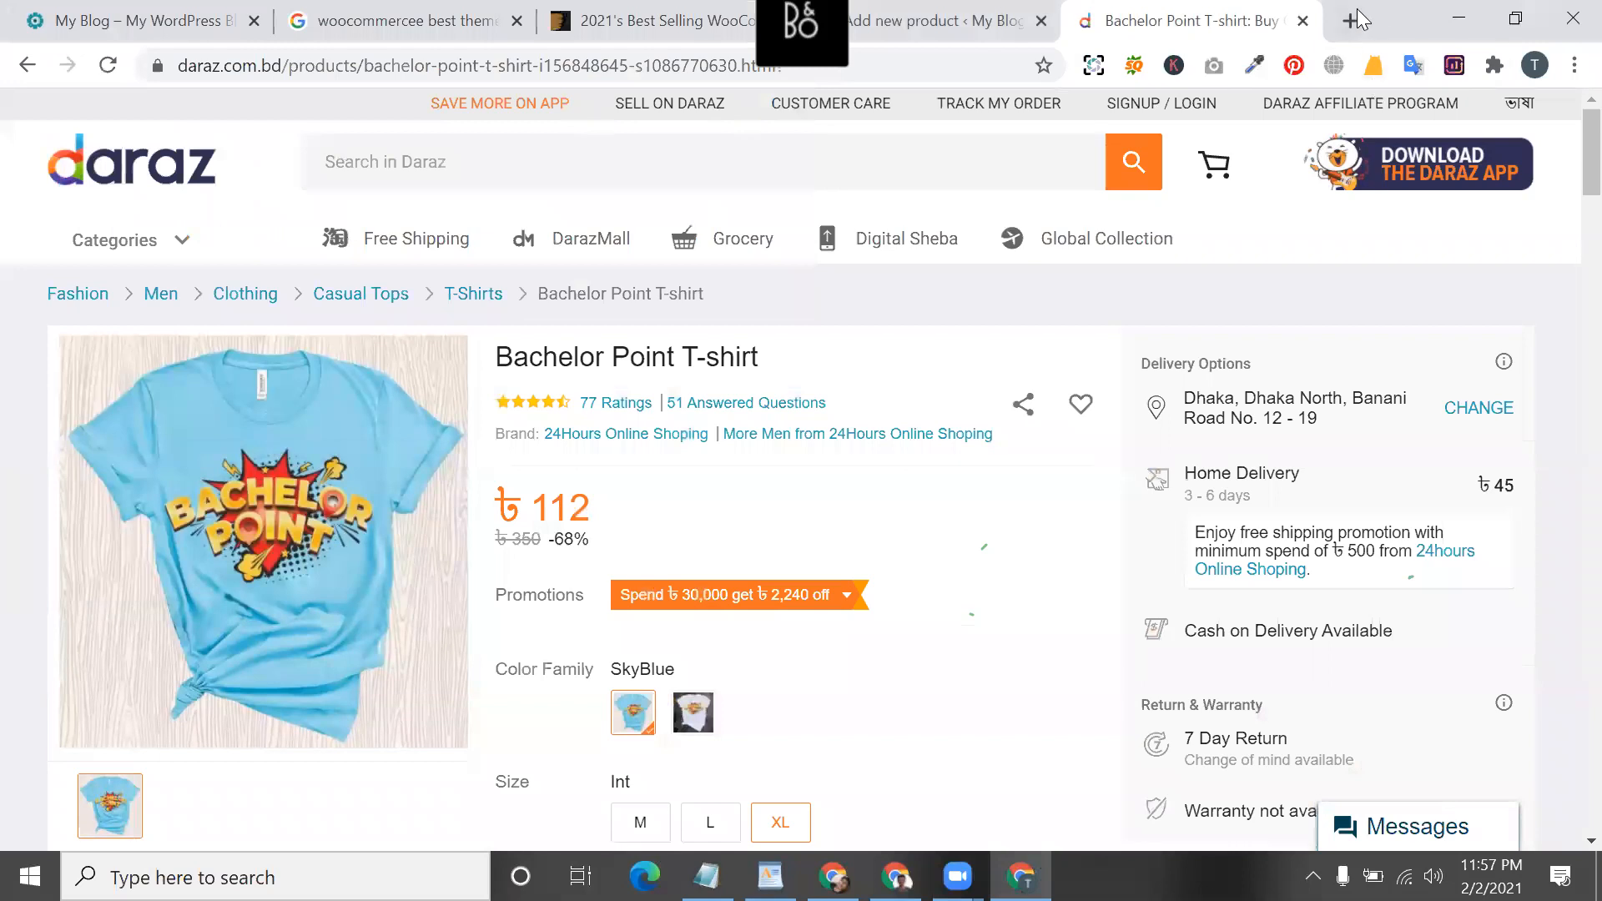
- Search Google in a new tab for "save as image chrome extension"
click(1352, 20)
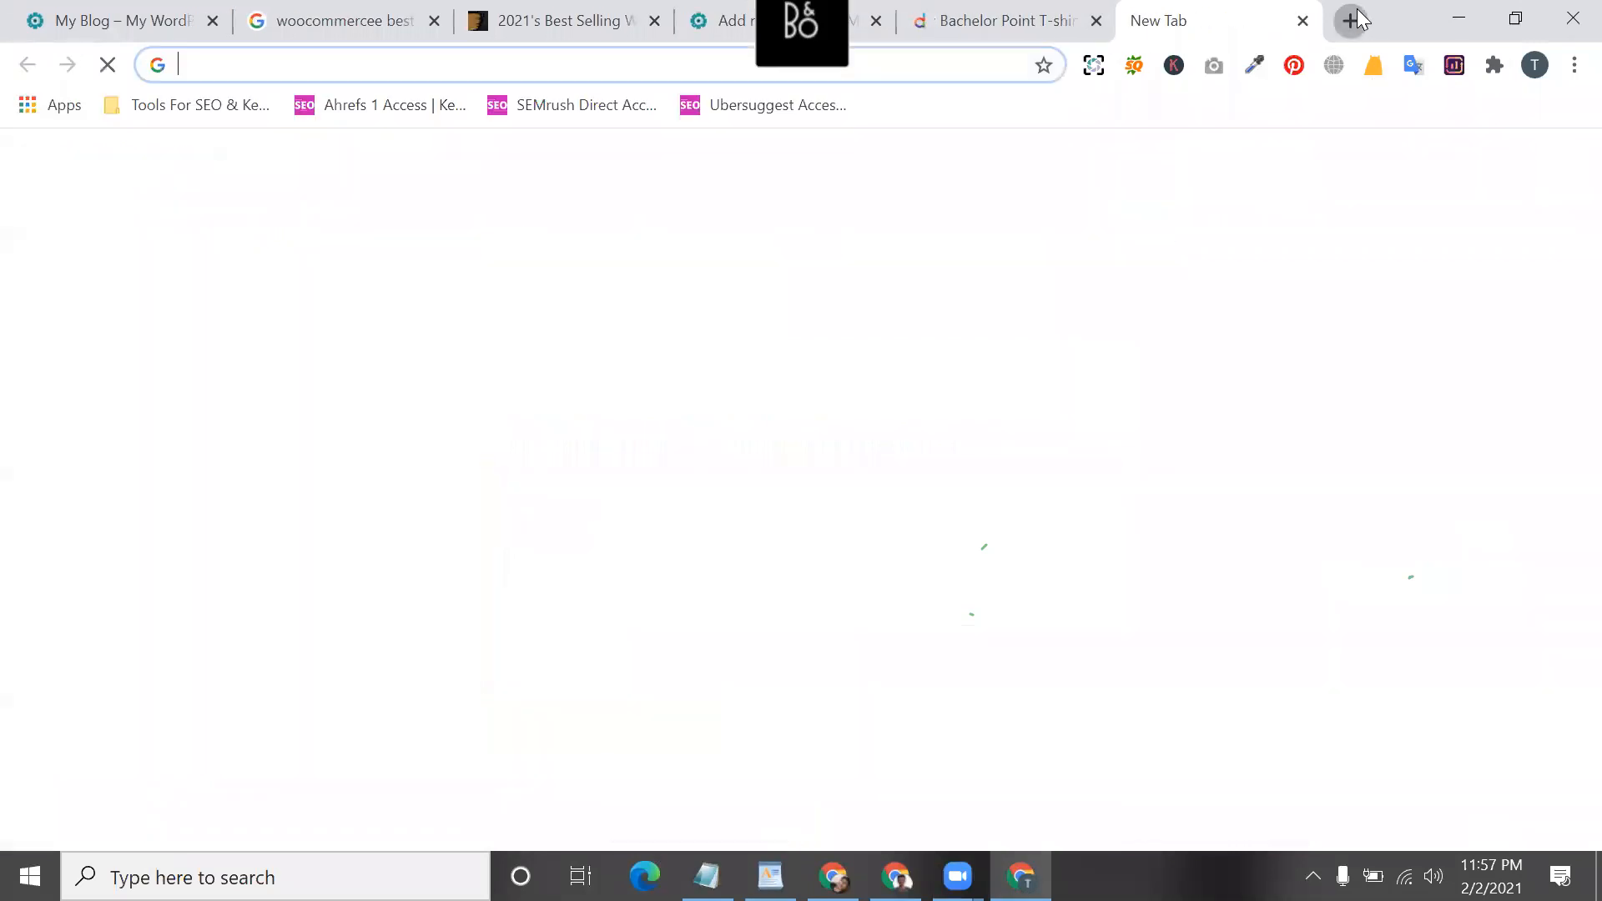
text(s)
key(BackSpace)
key(BackSpace)
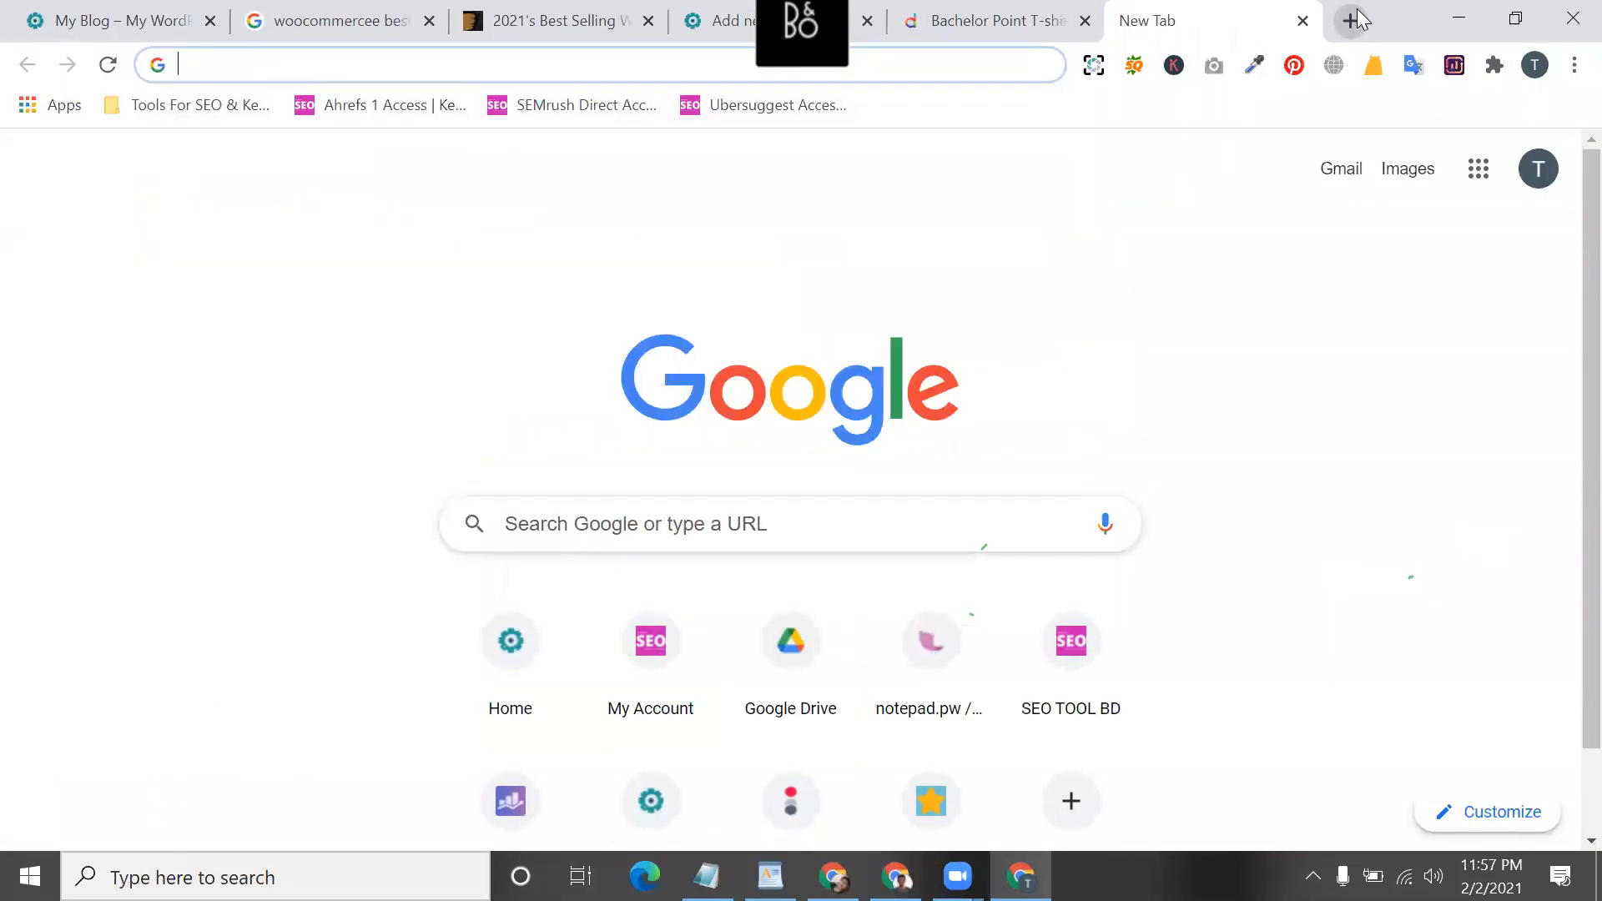
text(save)
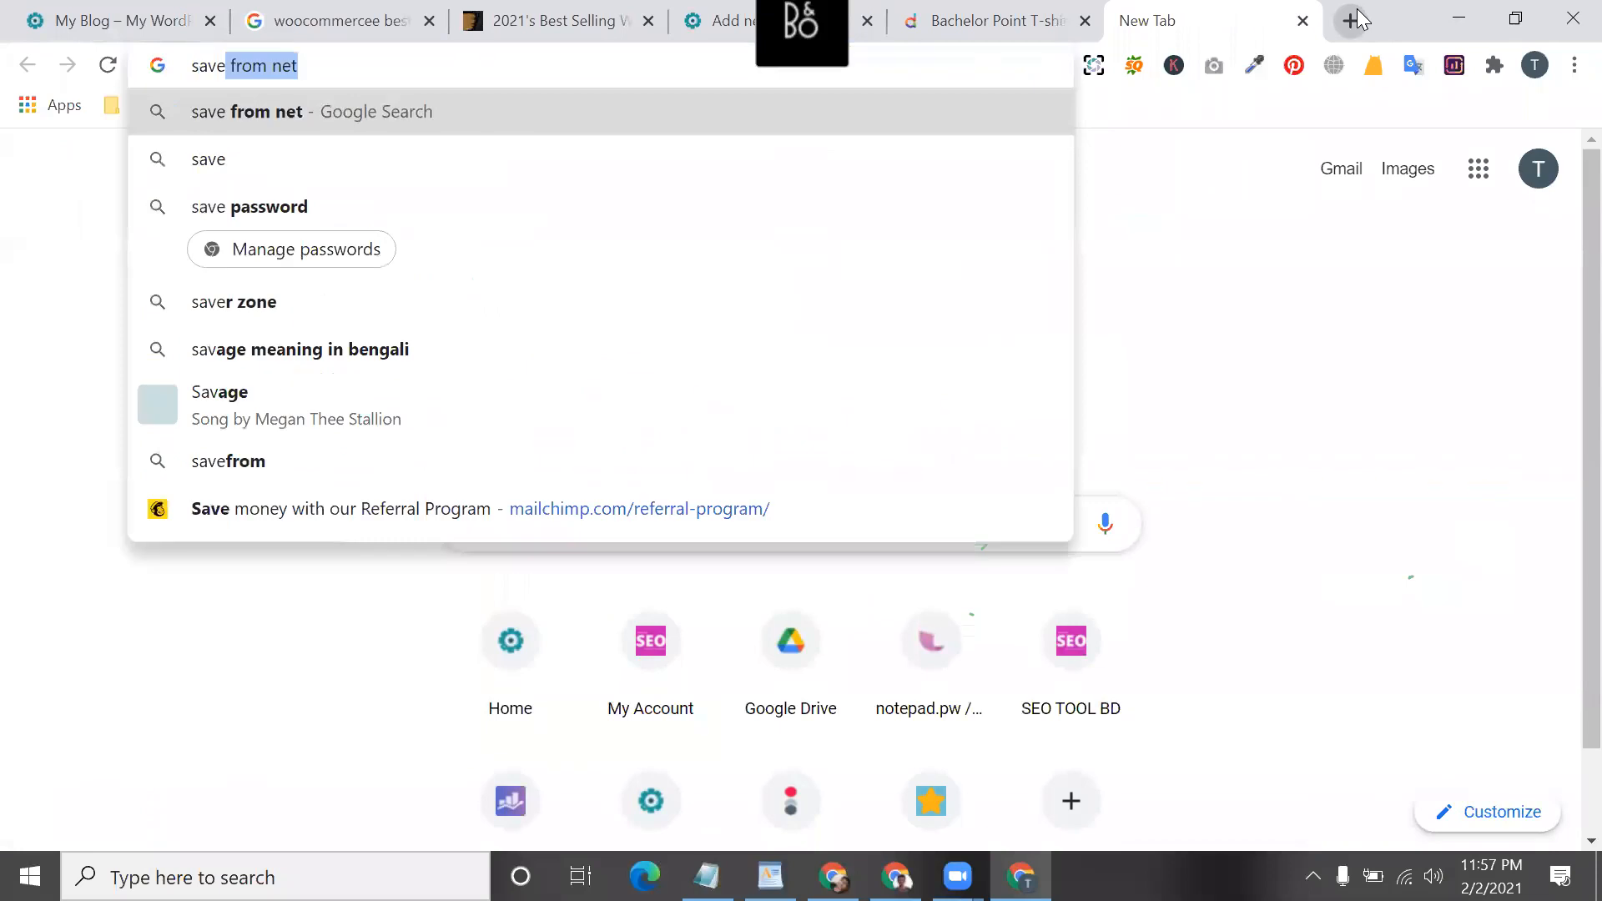
text( as image)
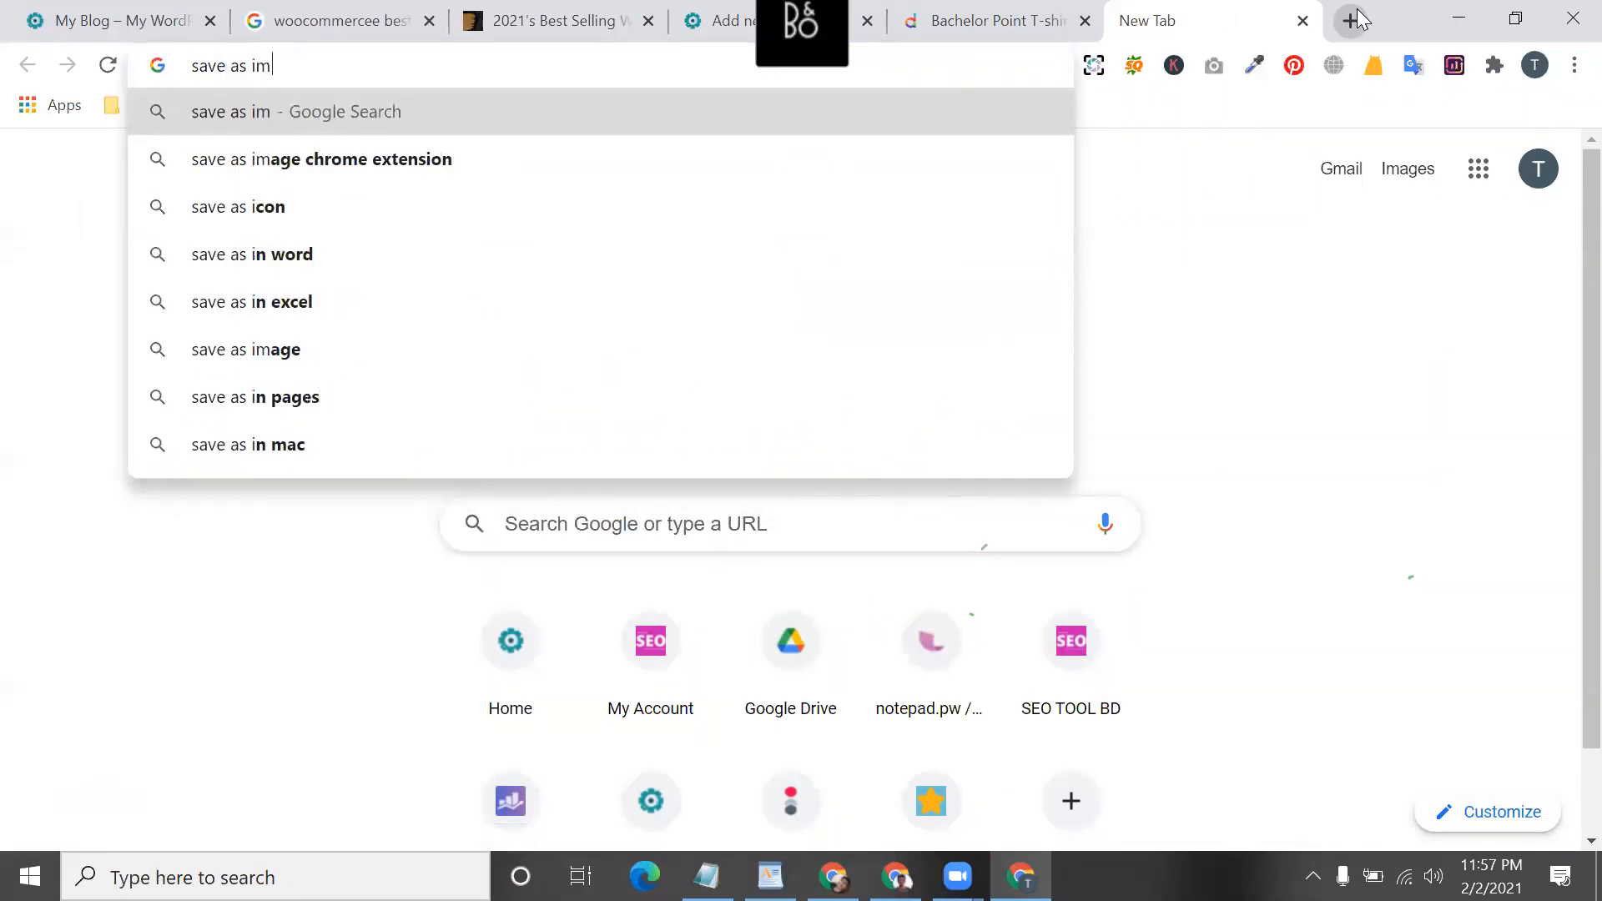
key(Down)
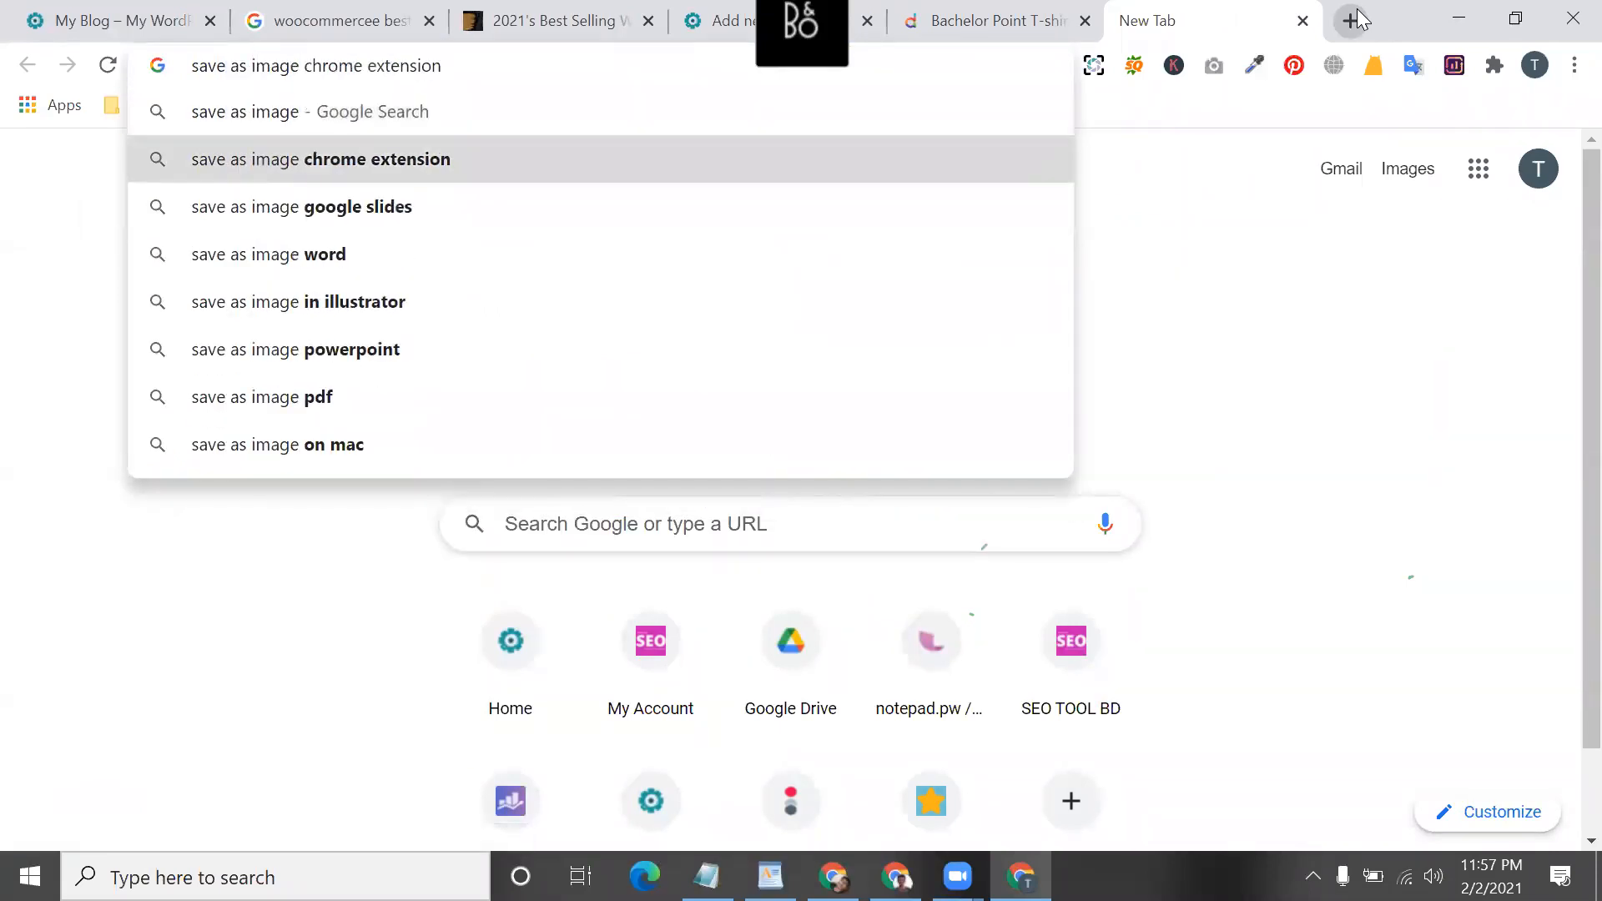
key(Return)
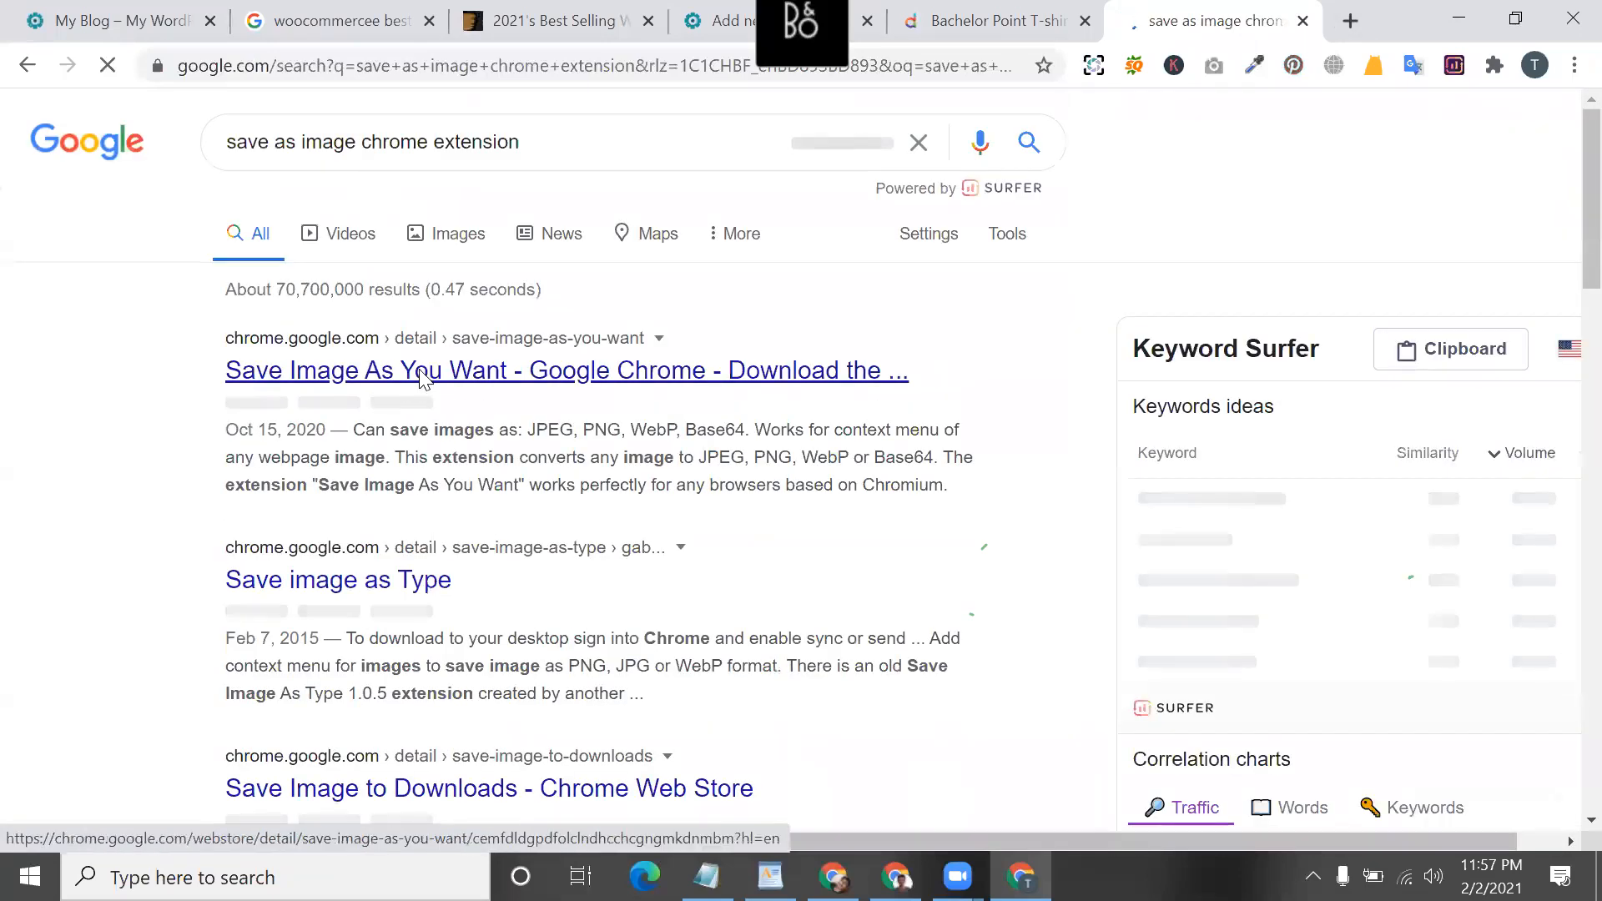
- Open the Save Image As You Want extension from the search results and add it to Chrome
click(423, 374)
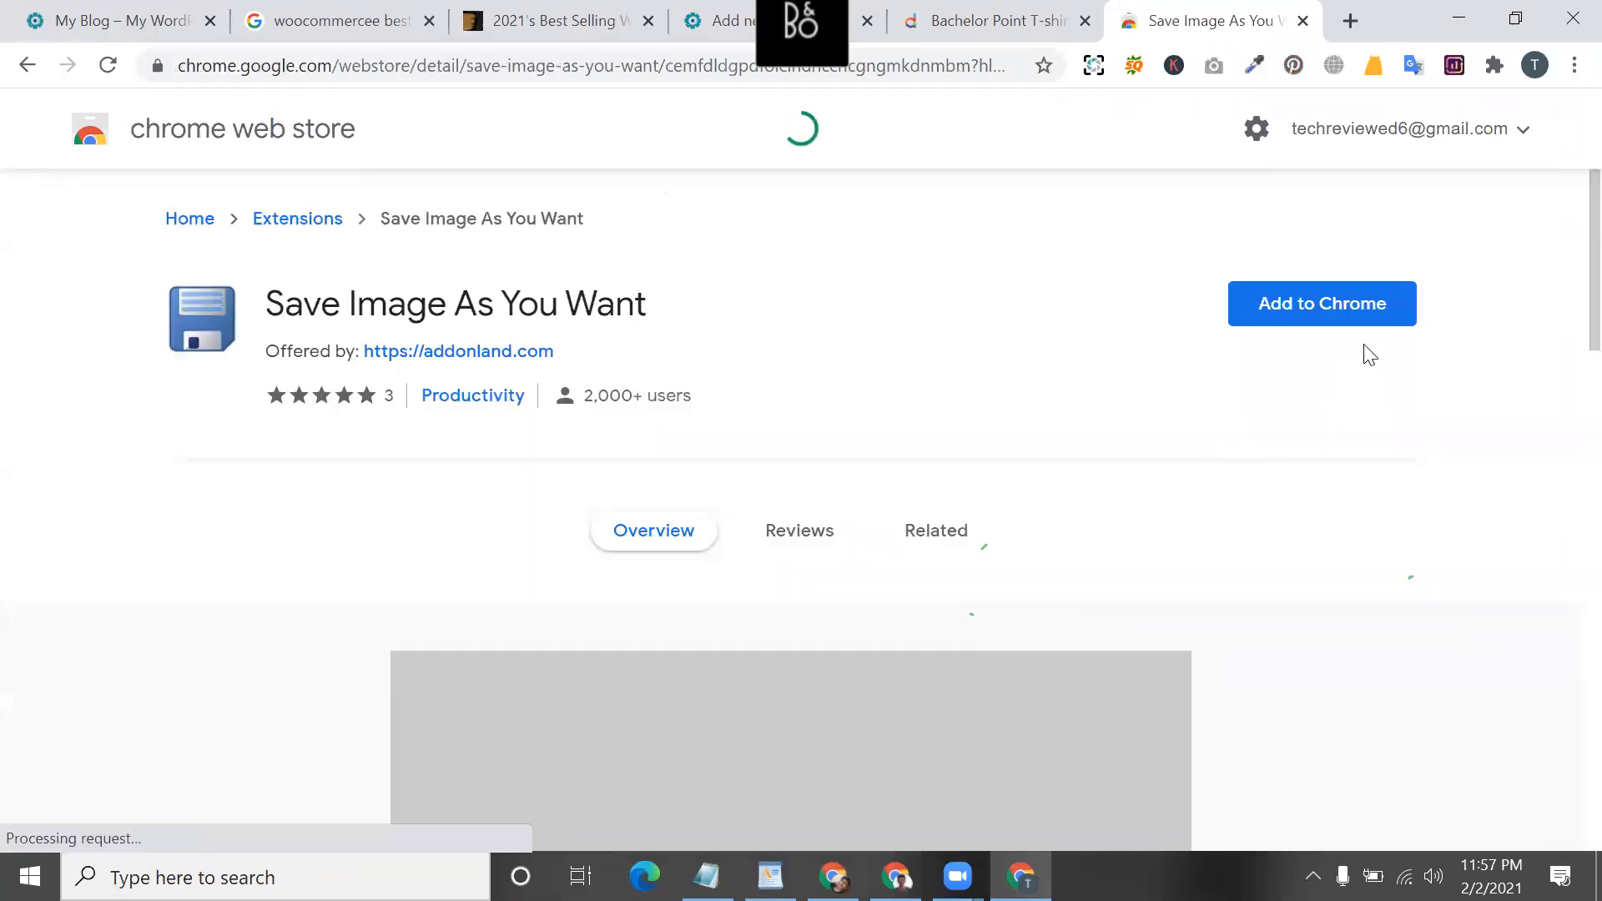
click(1331, 330)
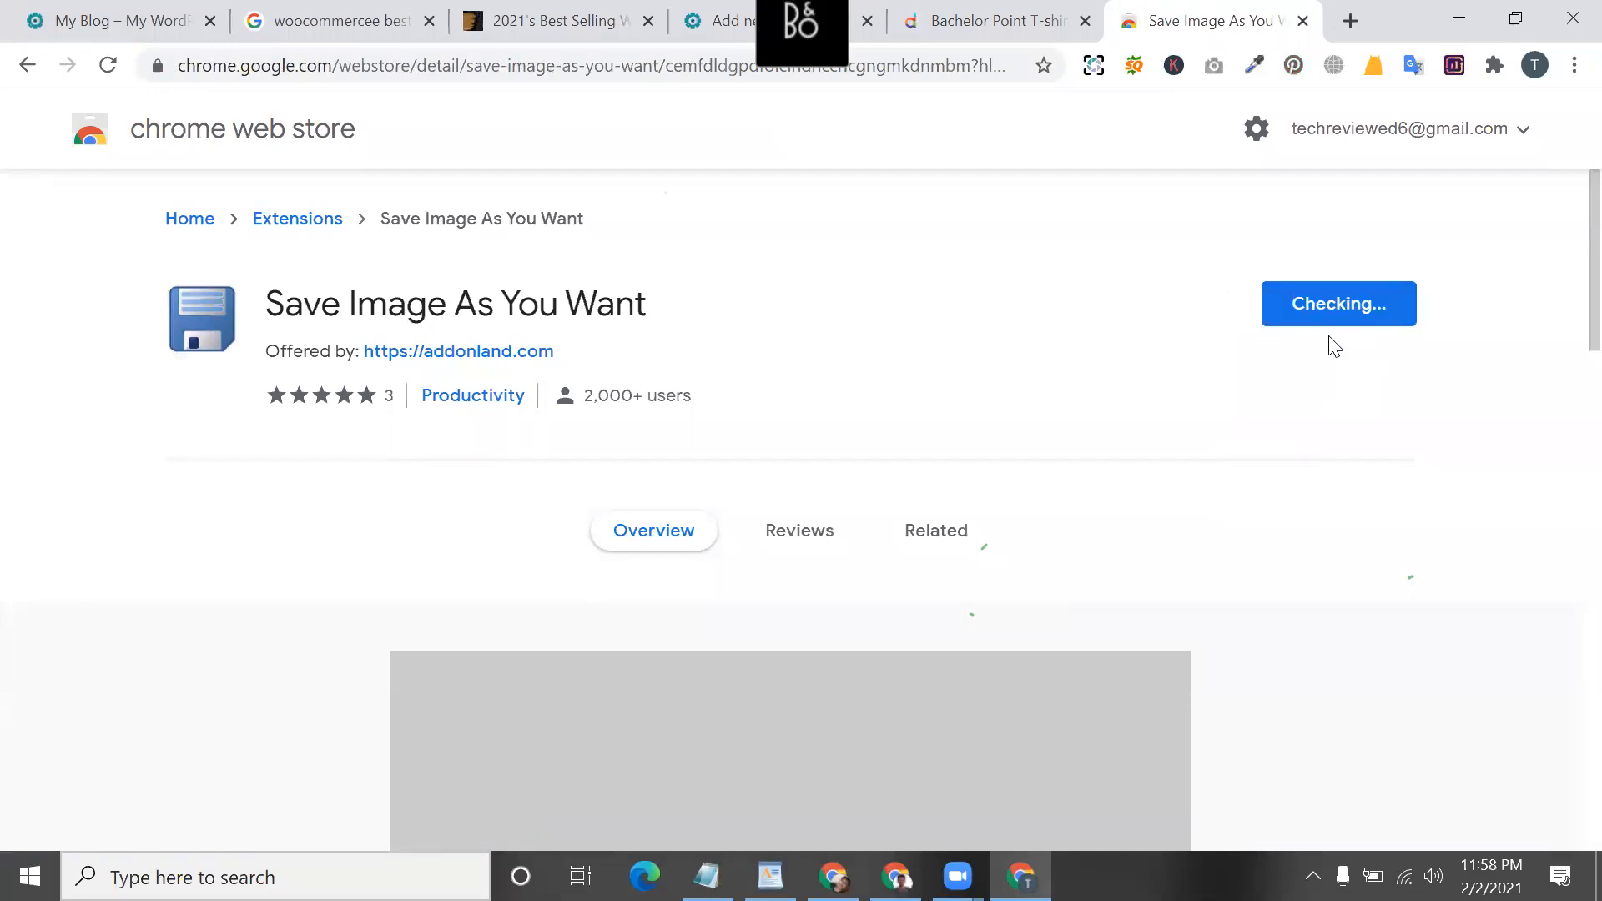
click(789, 307)
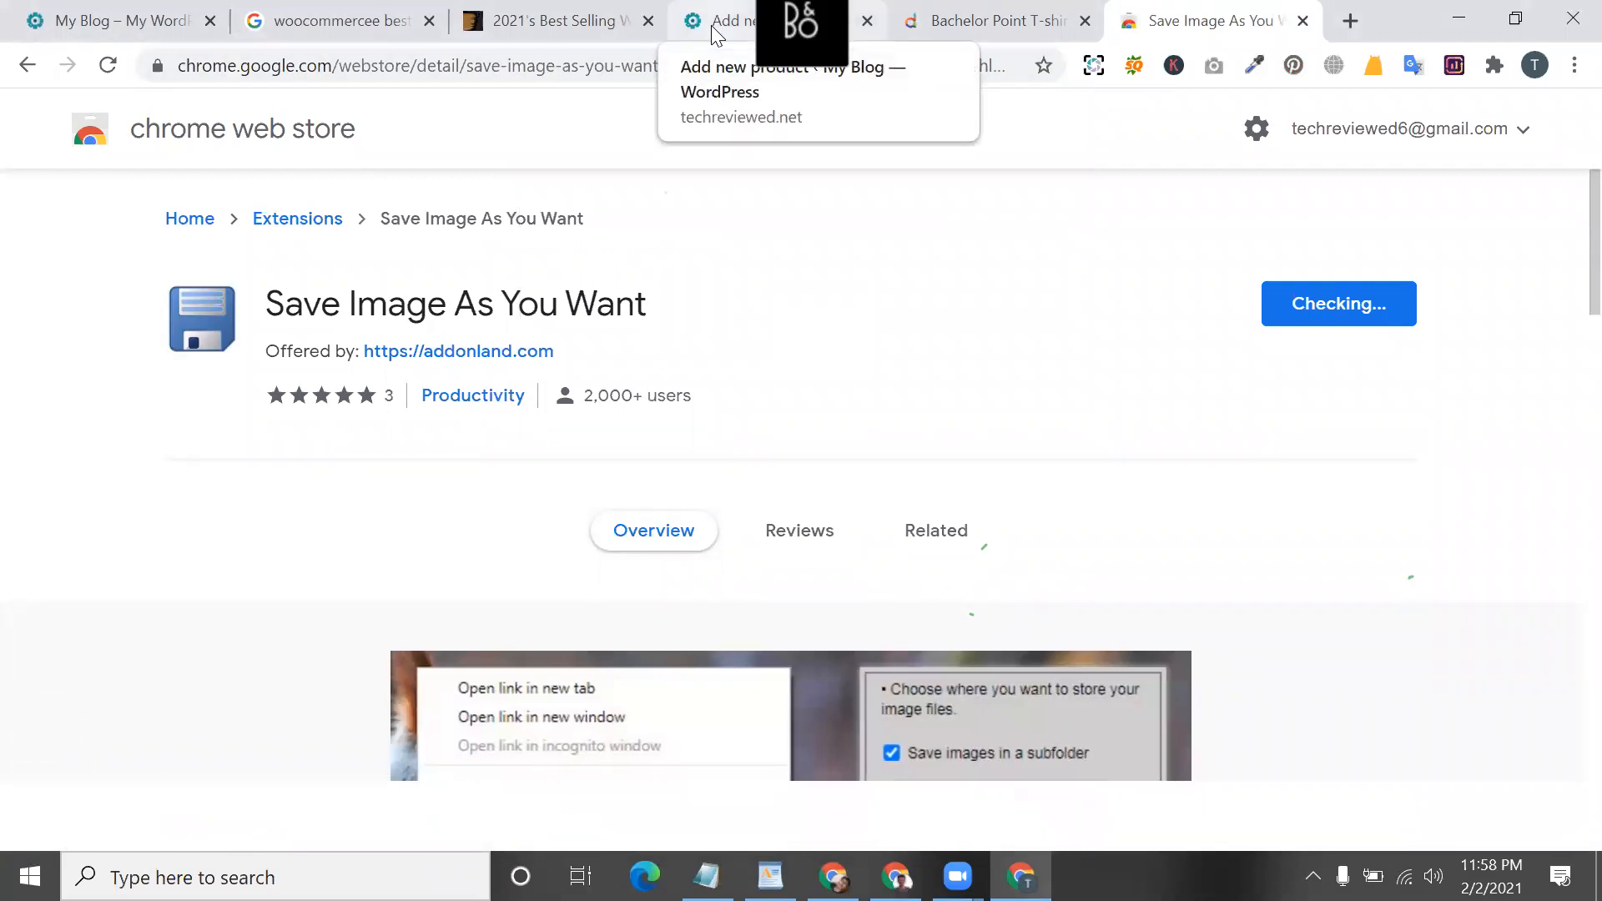
- Check the Daraz listing's T-shirt photo for an option to save the image, and reload the listing
click(714, 33)
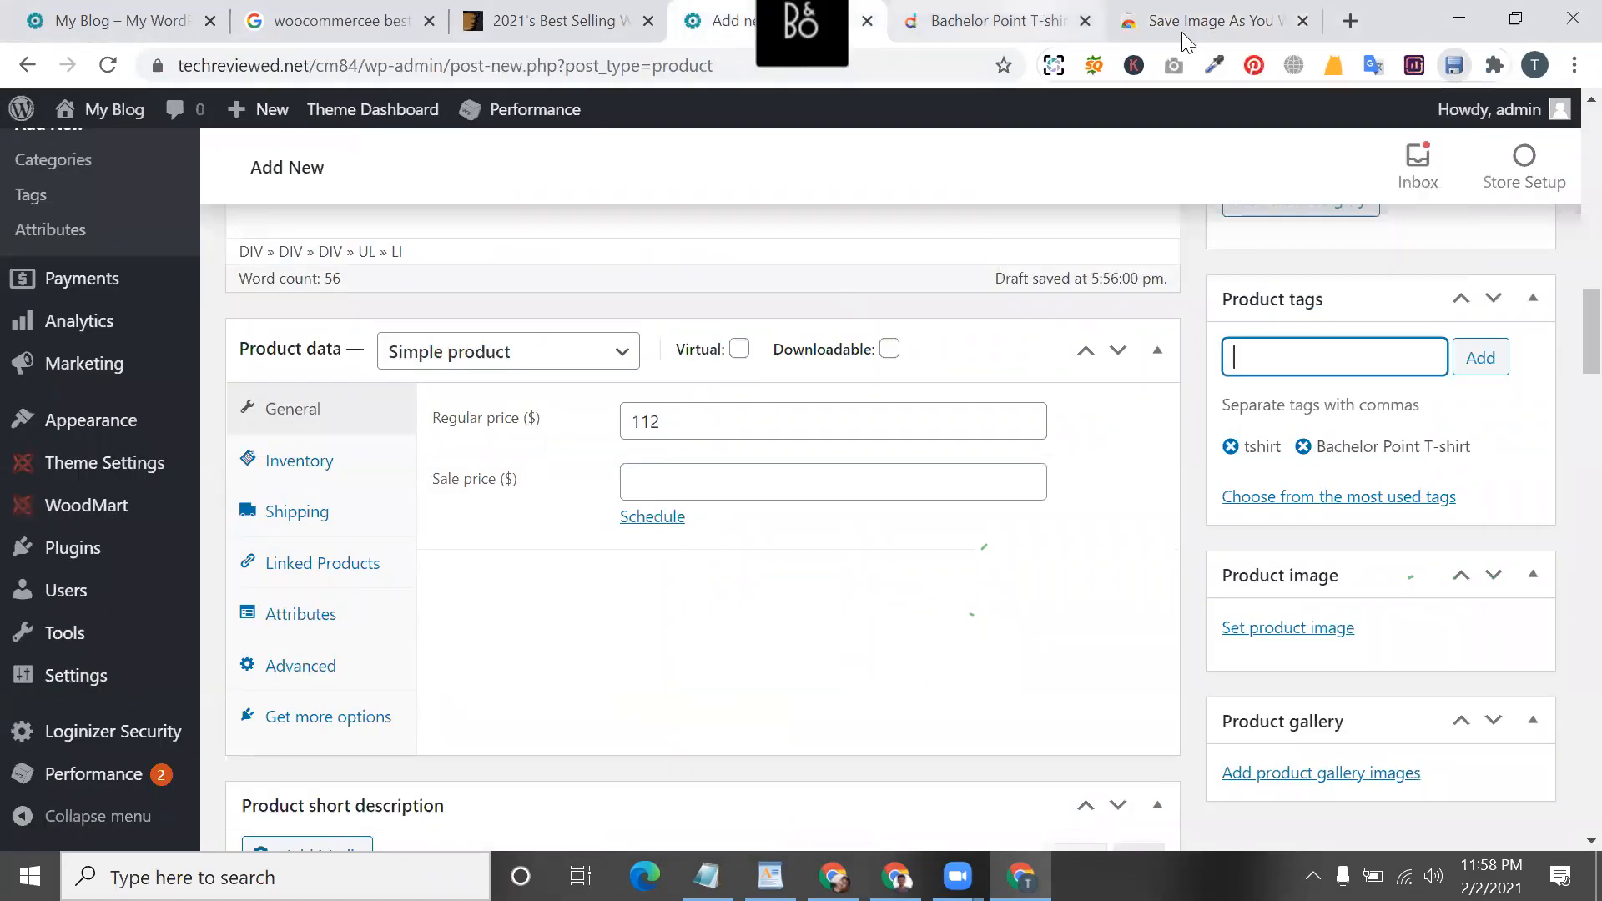
click(1053, 33)
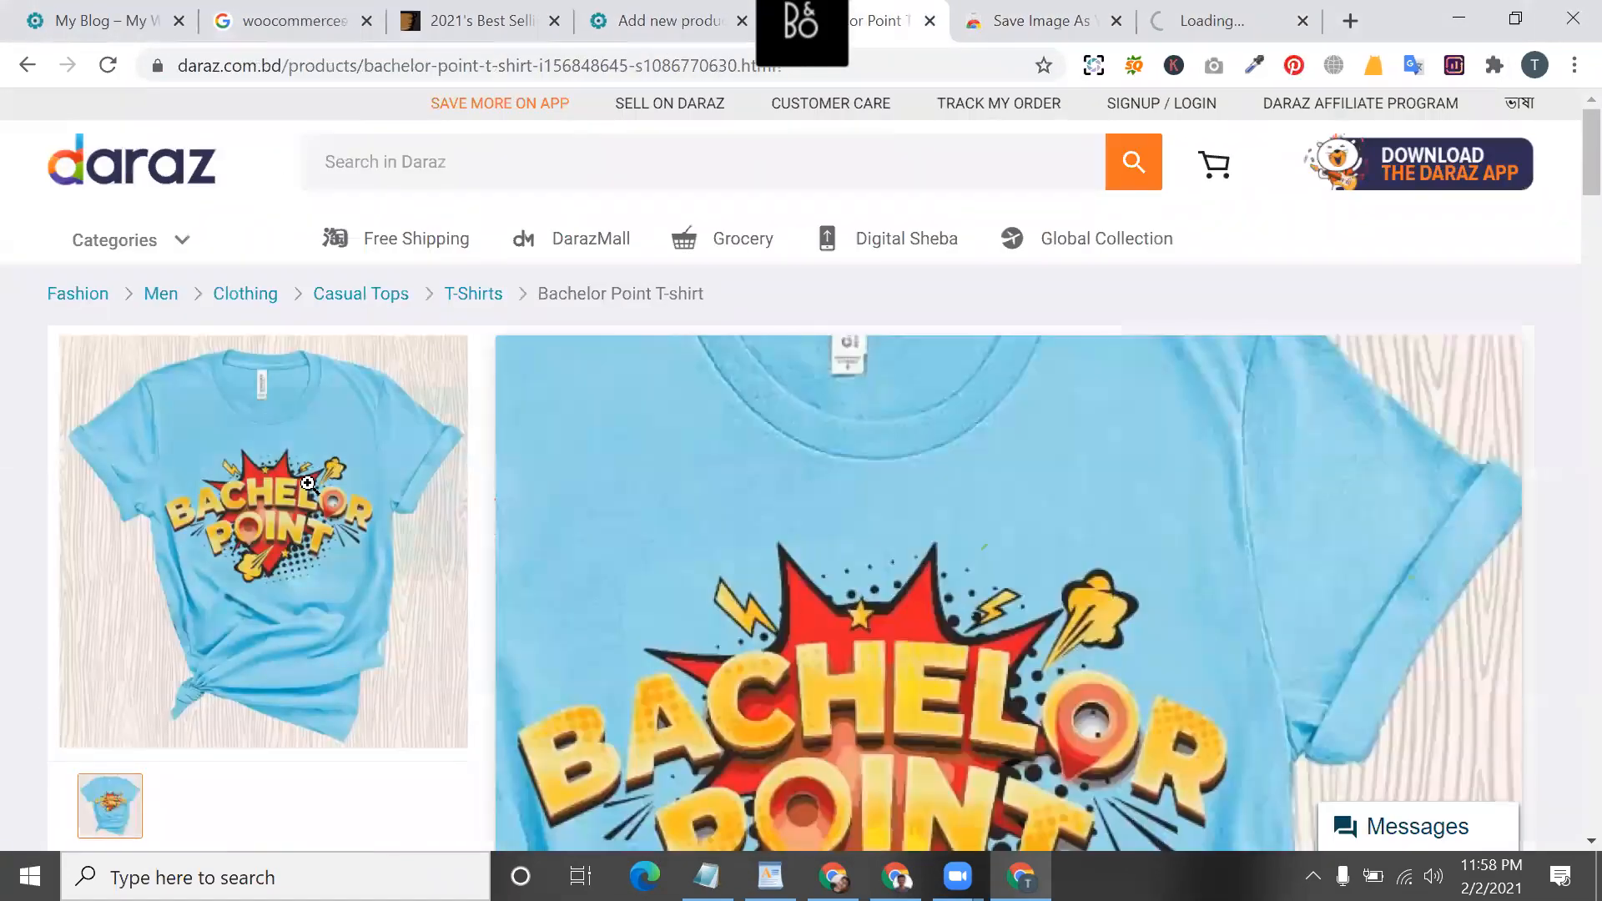
right_click(308, 484)
mouse_move(457, 775)
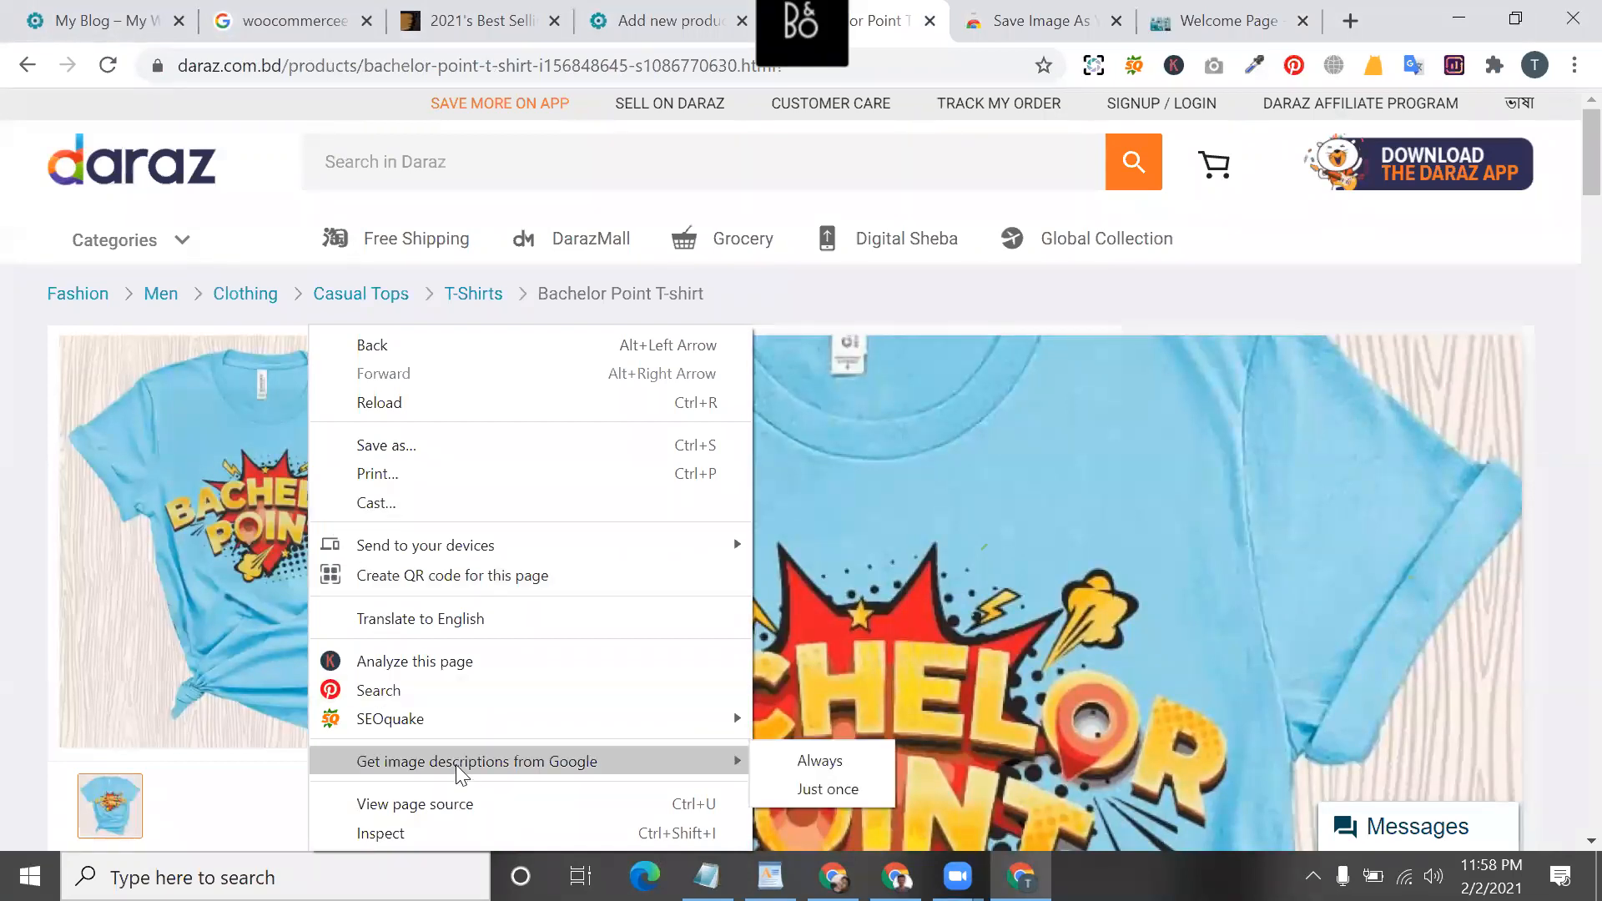
click(104, 67)
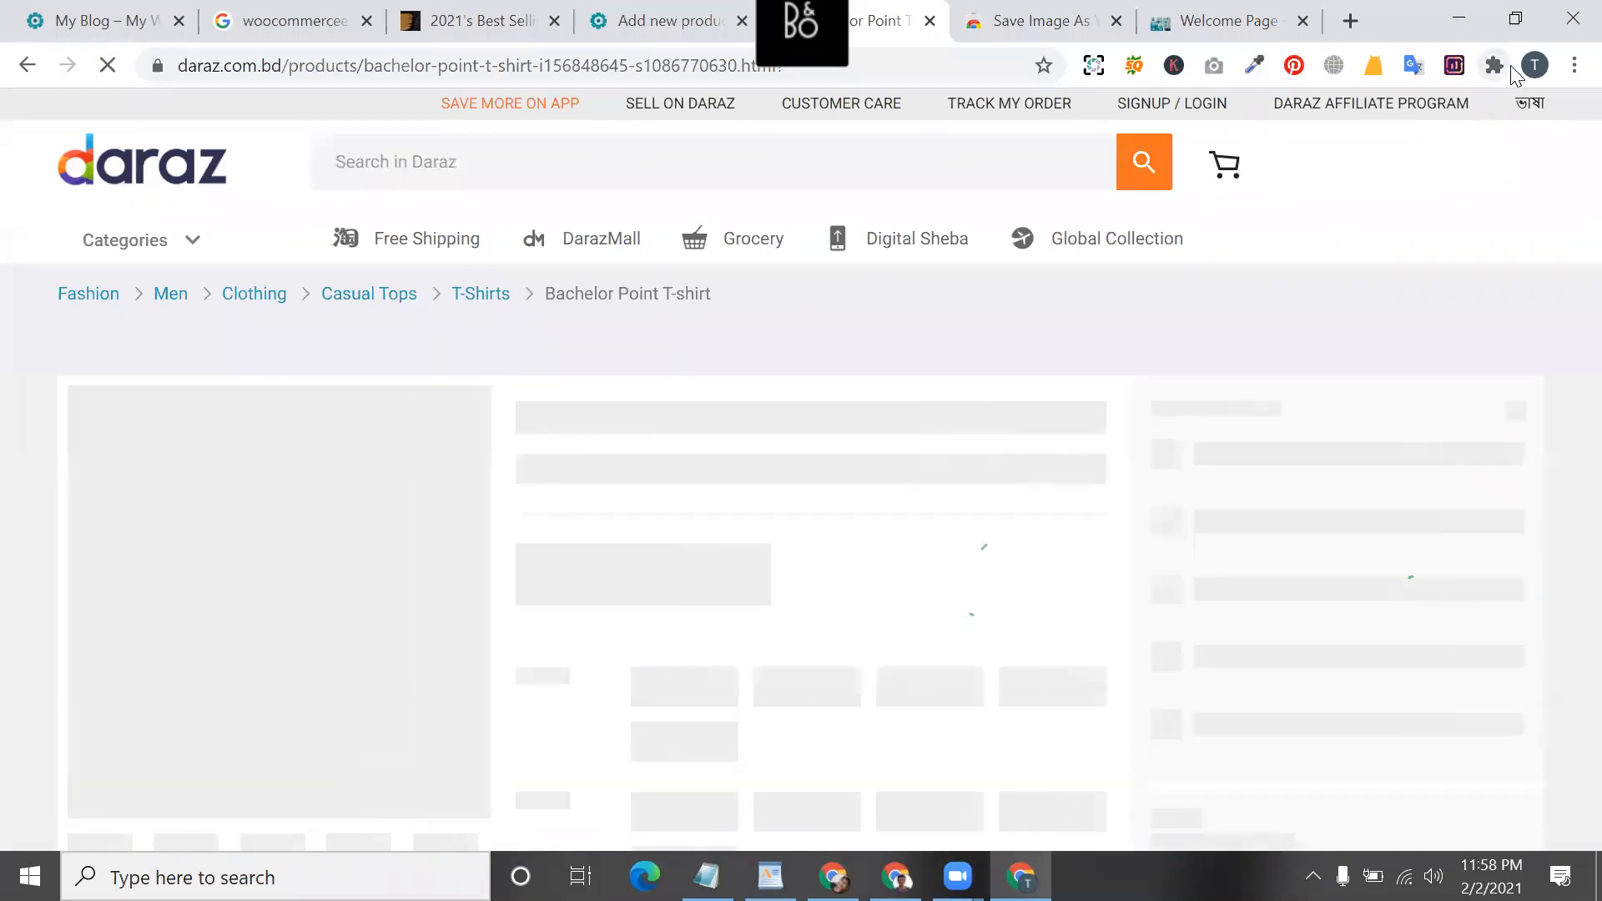
- Pin the Save Image As You Want extension in the browser
click(1495, 65)
scroll(1327, 589, down, 3)
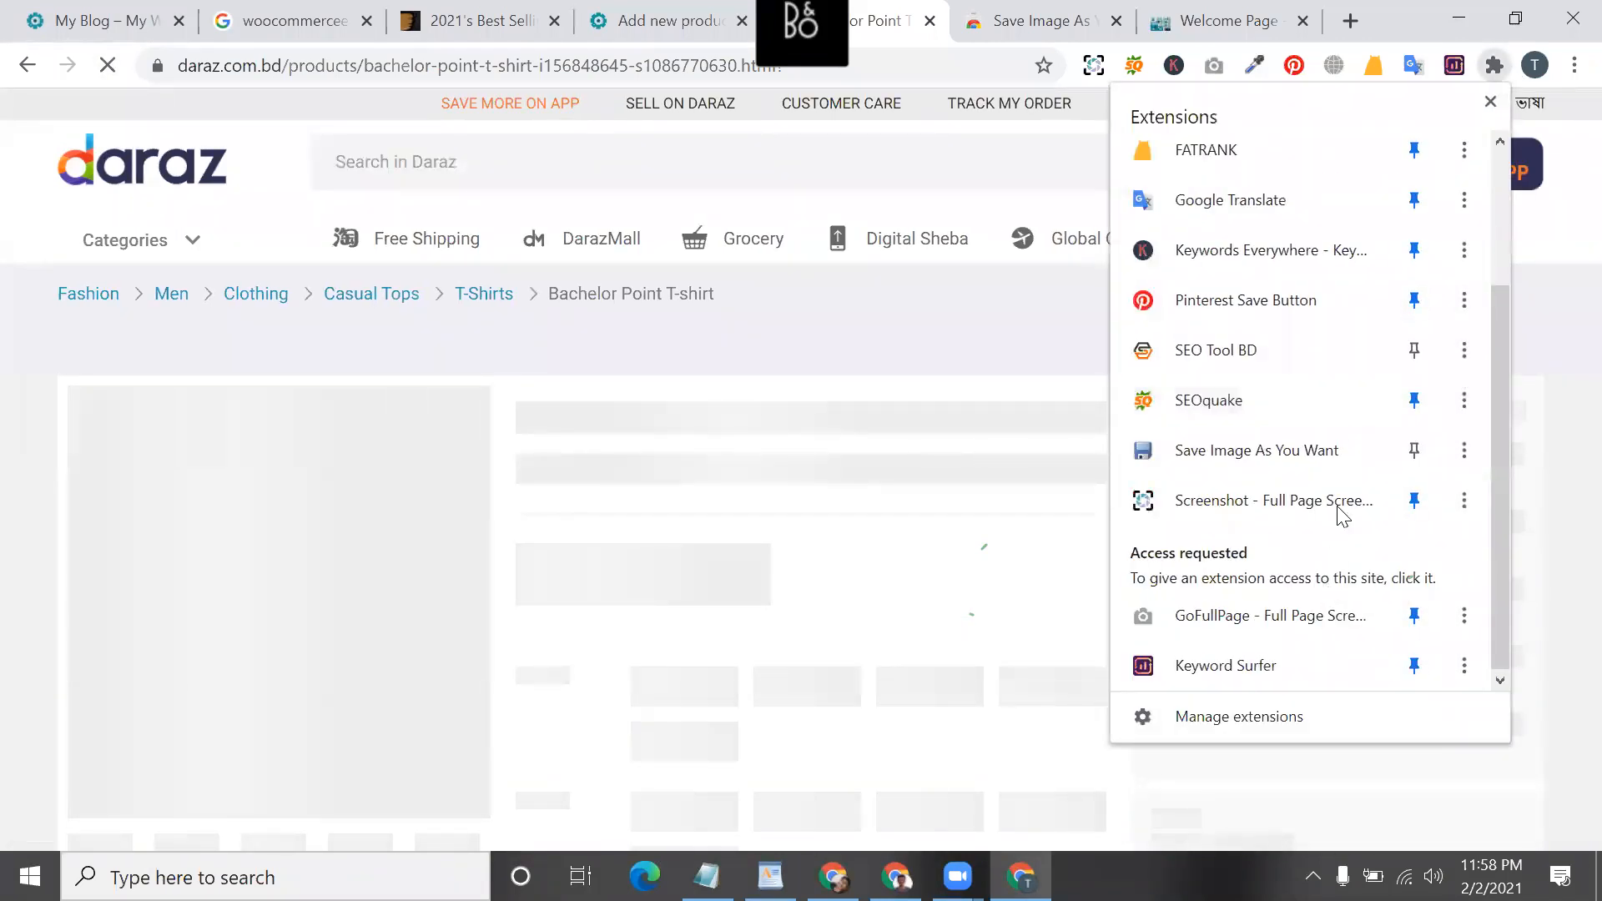
click(1415, 450)
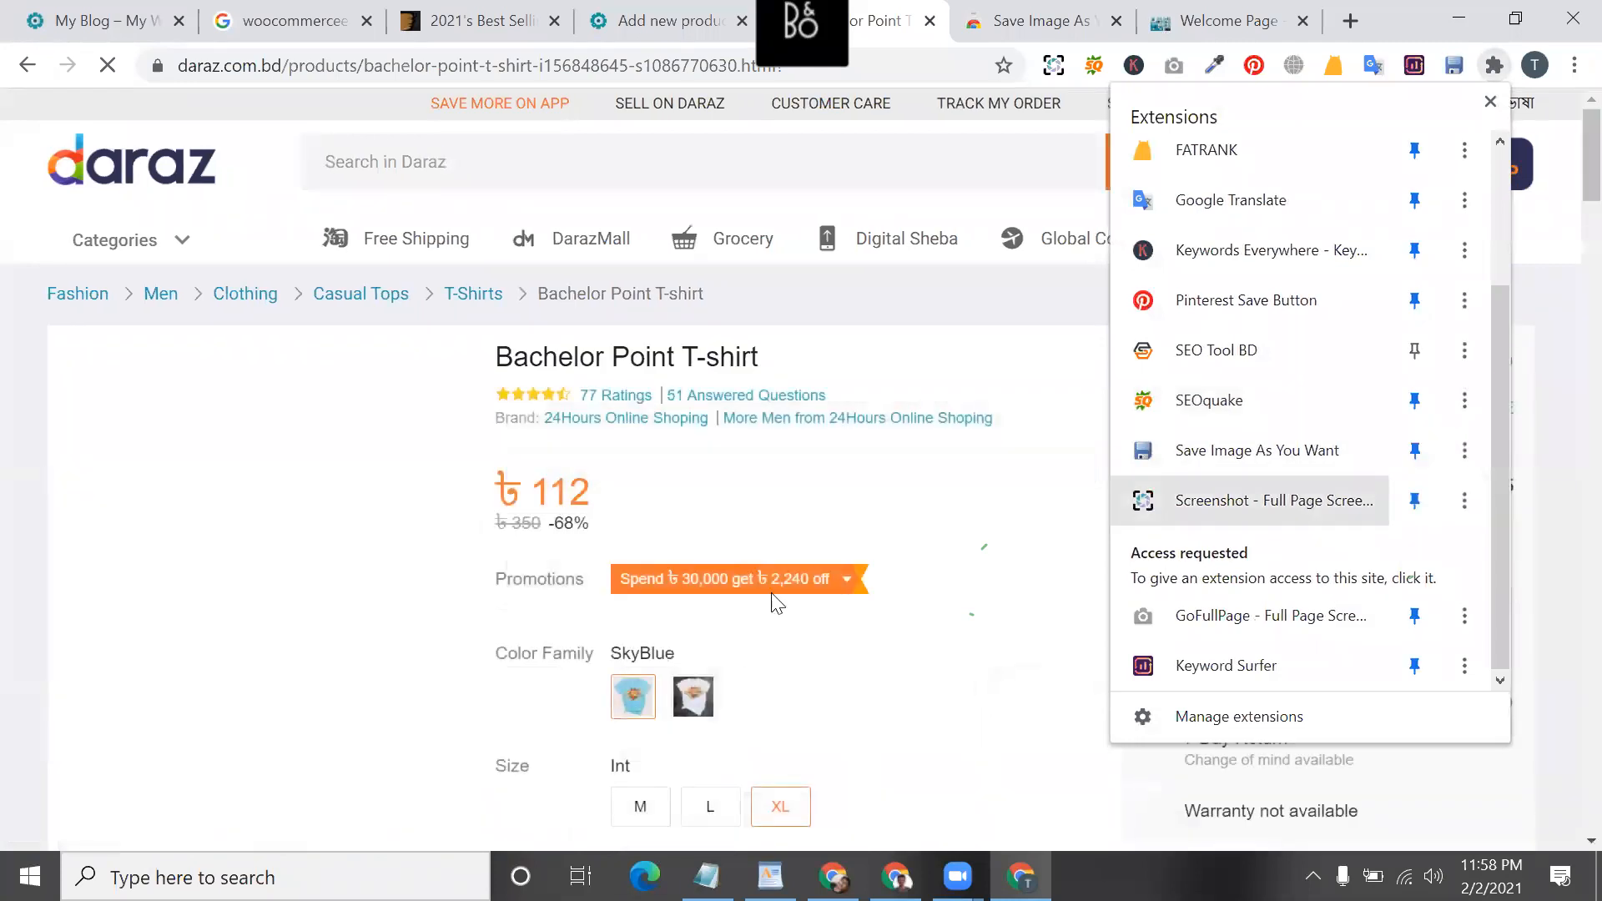
click(711, 543)
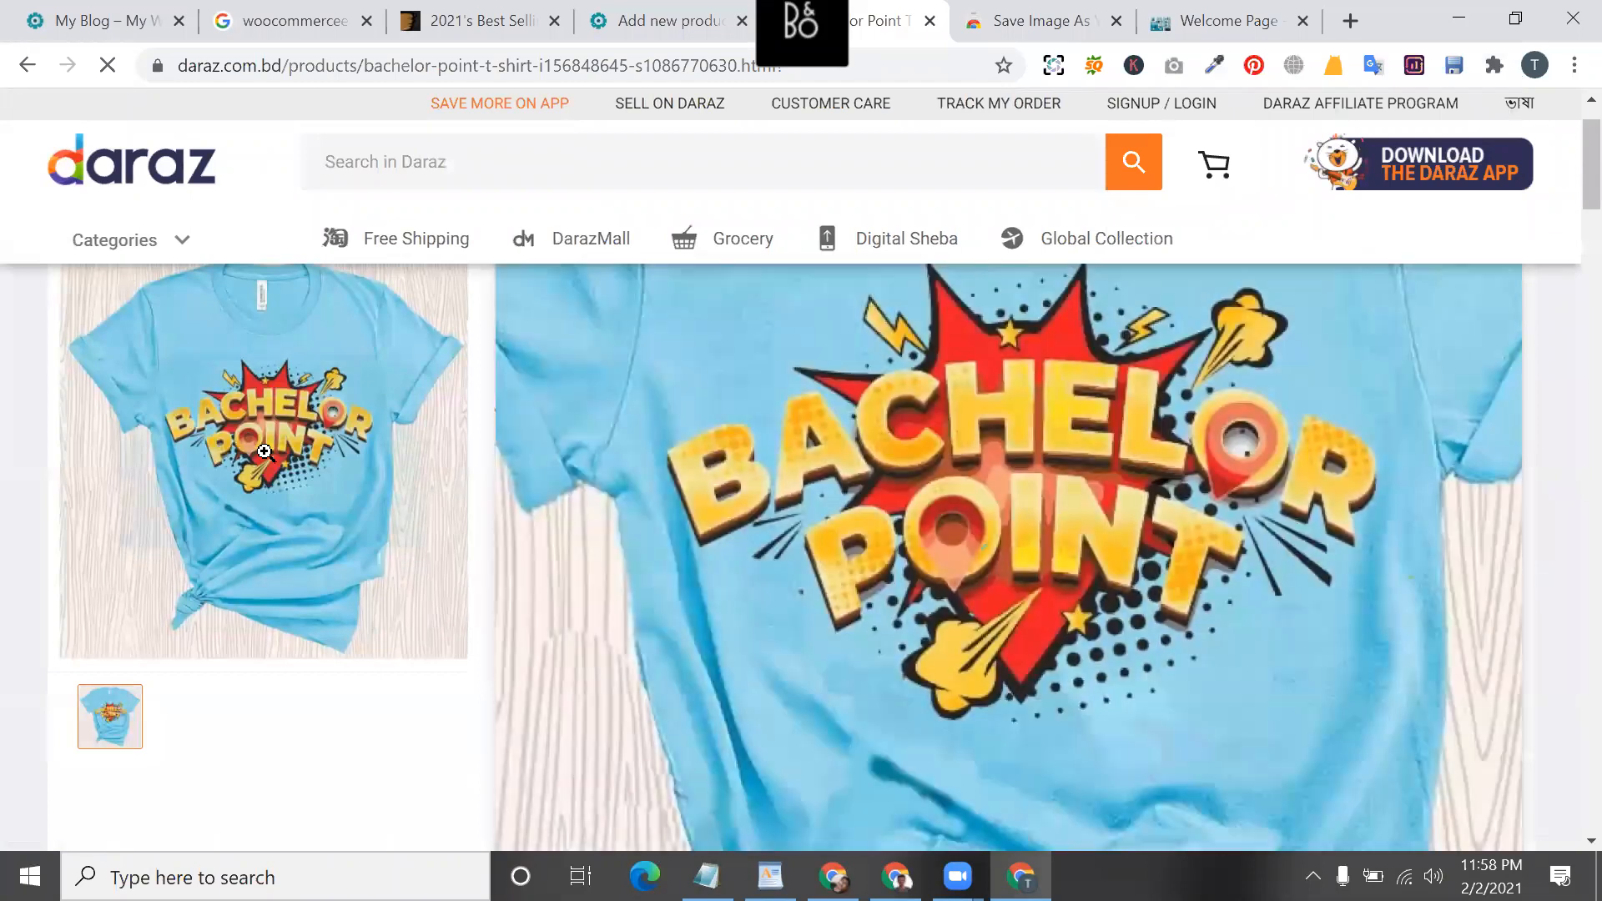
- Check the T-shirt photo's save options and the Save Image As You Want extension's subfolder setting on the Daraz listing
right_click(268, 618)
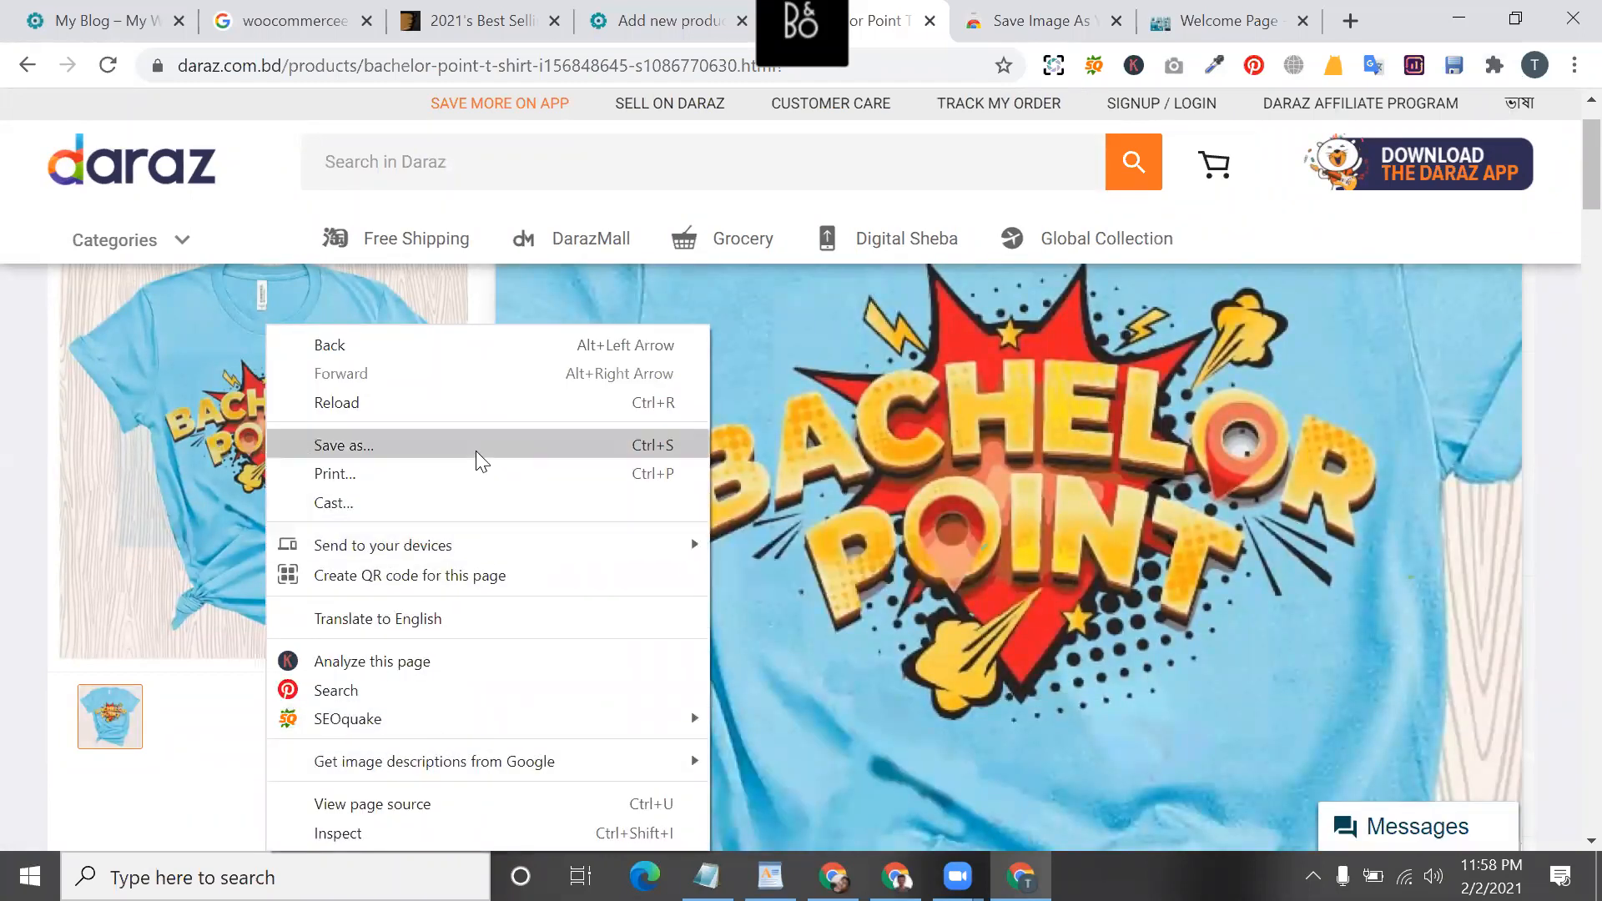
mouse_move(533, 553)
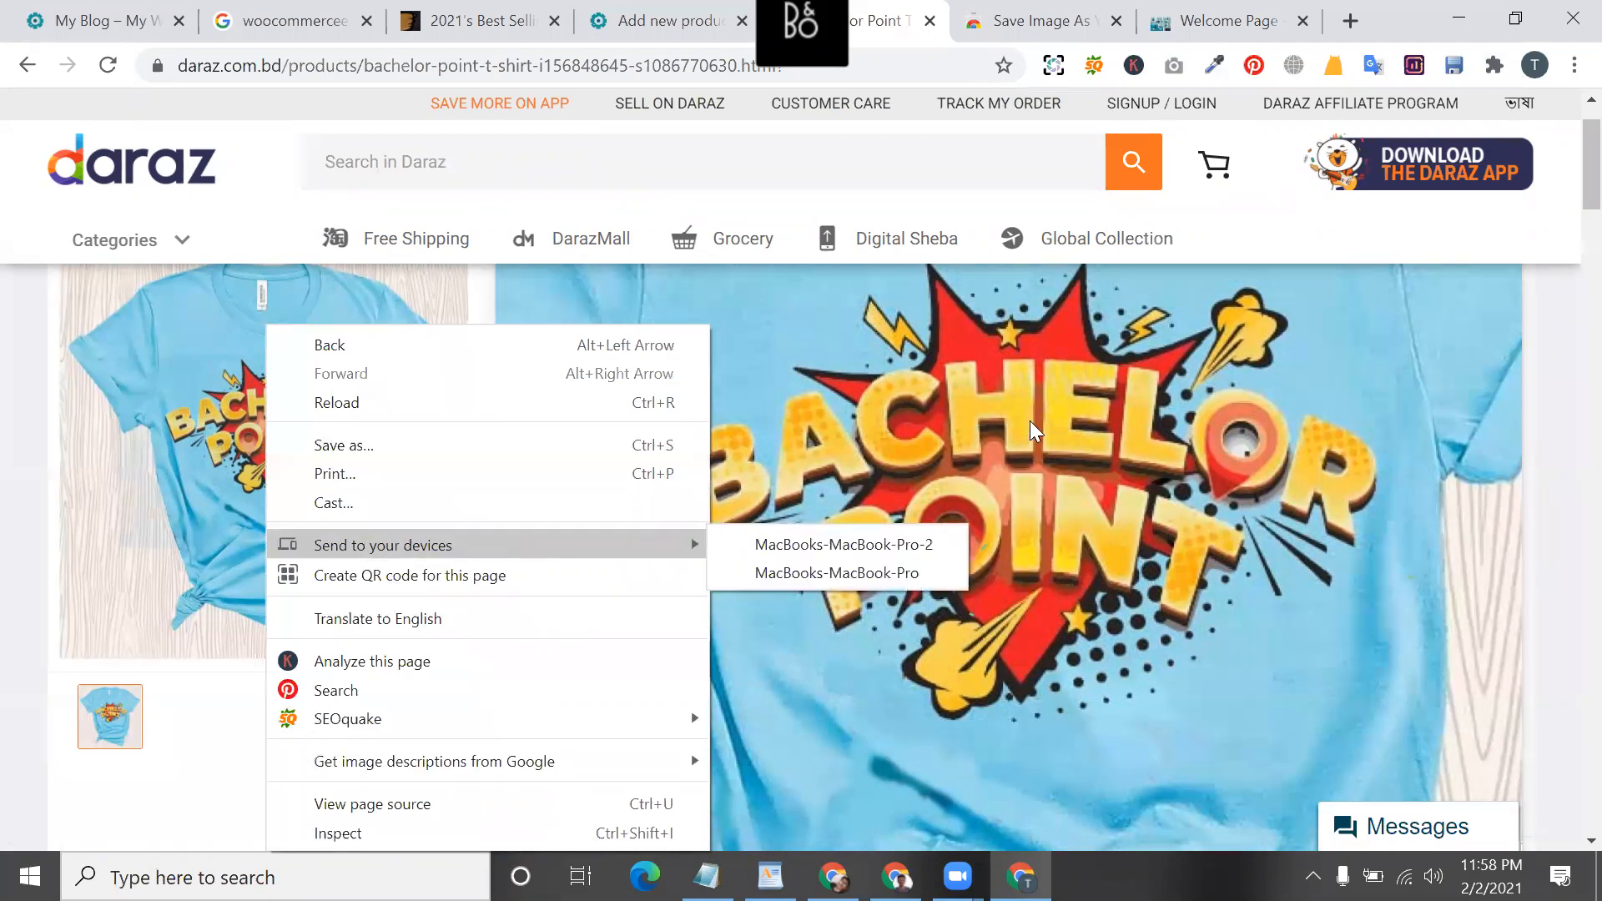
click(1454, 66)
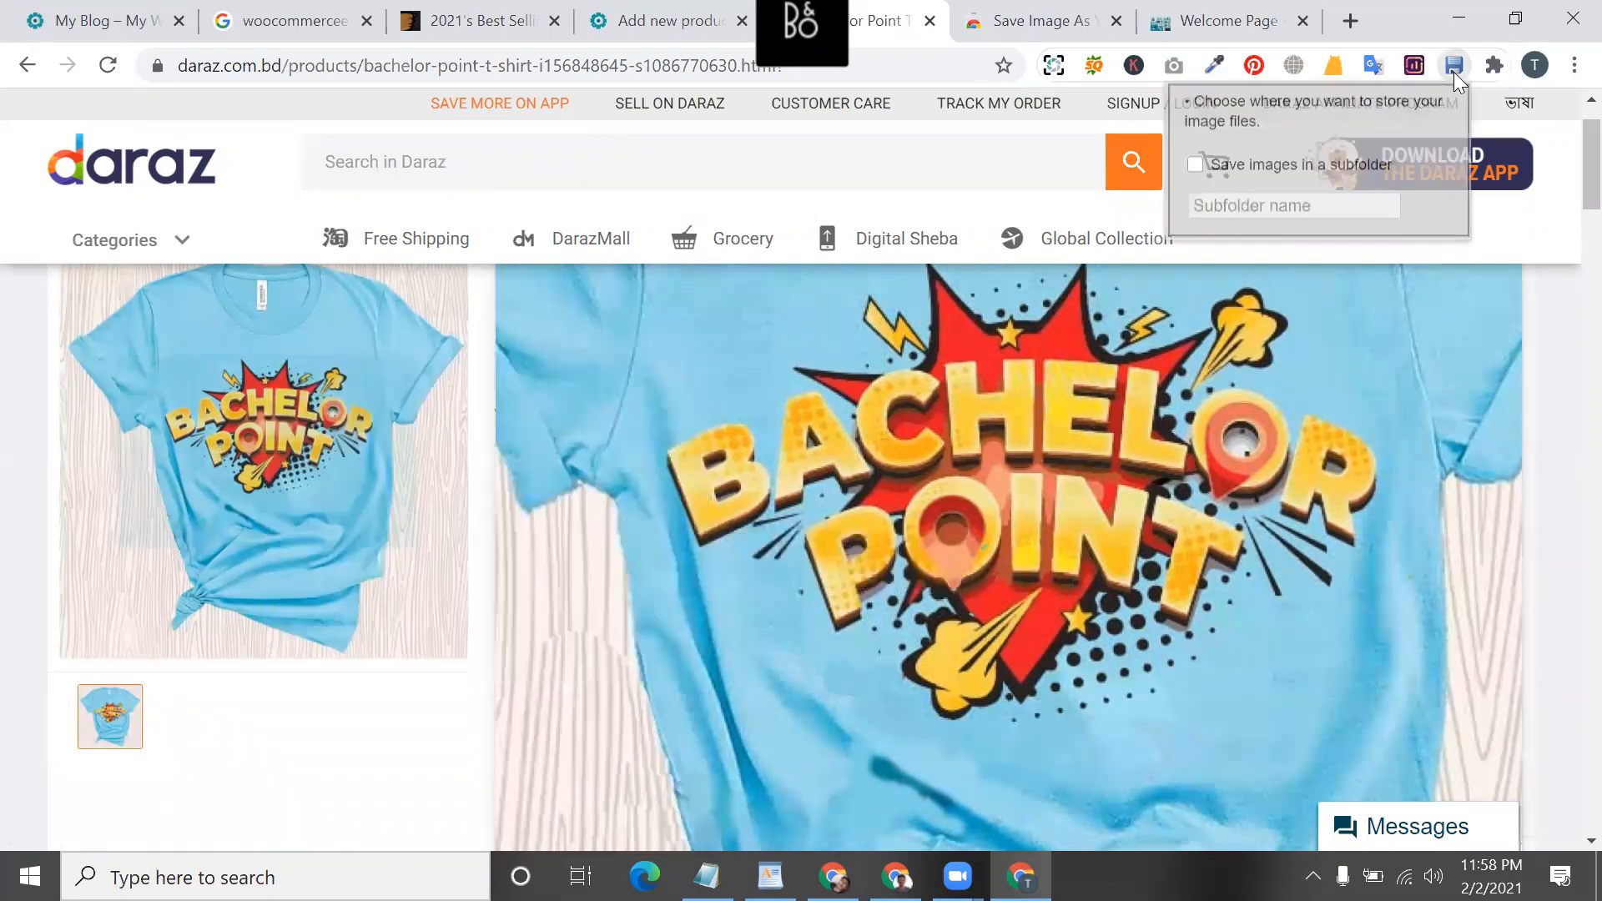
click(1199, 168)
click(1241, 216)
click(1198, 168)
scroll(210, 481, down, 3)
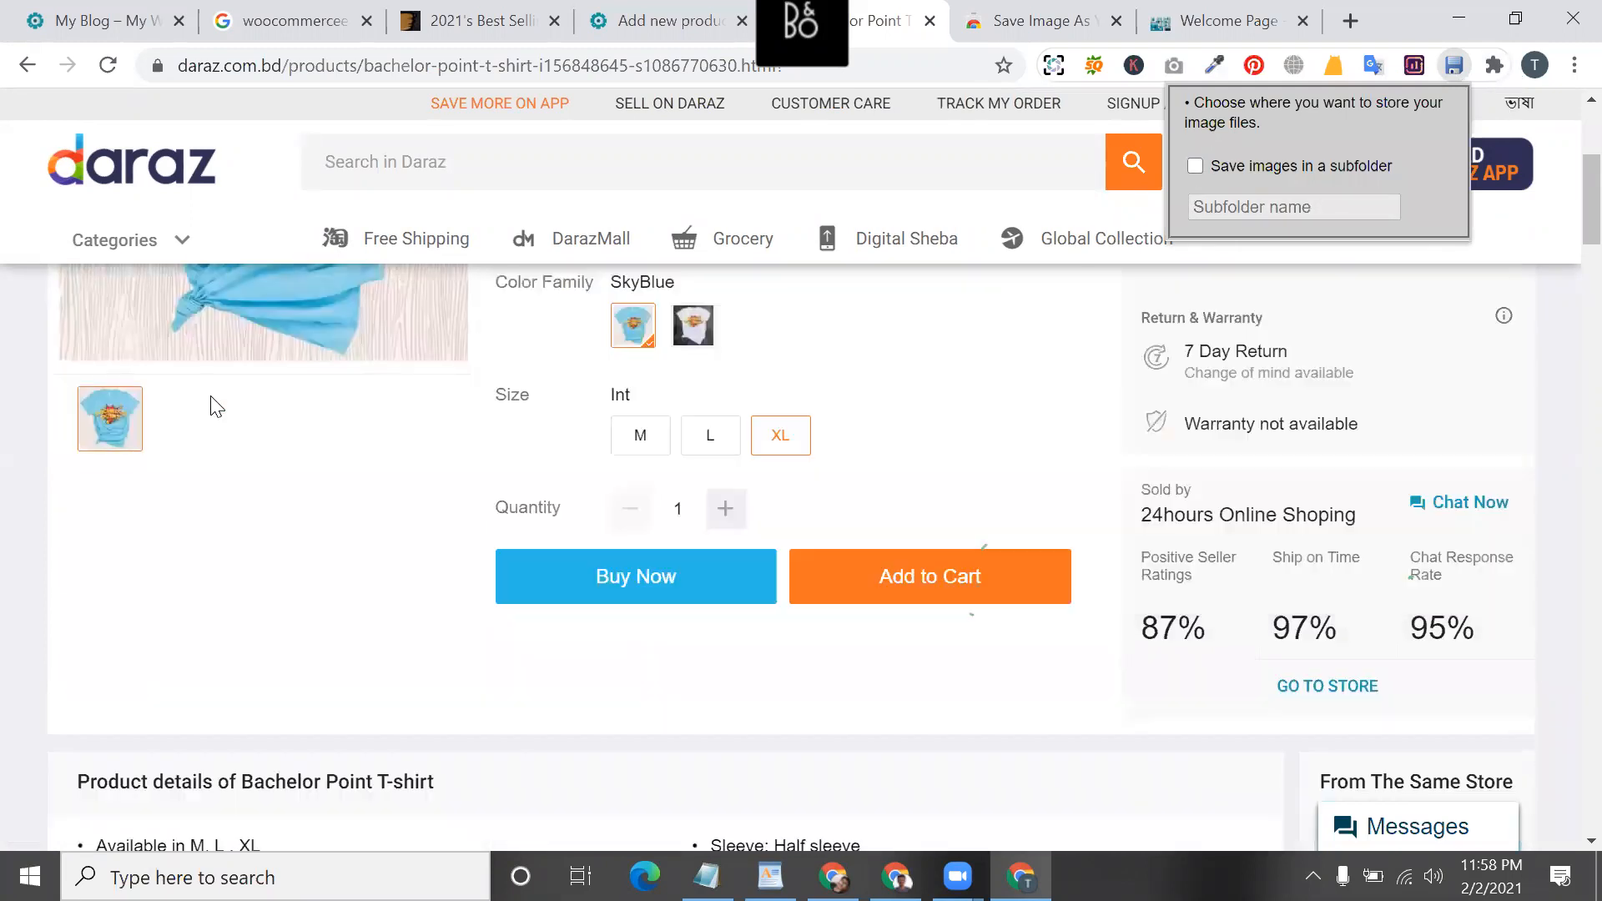
scroll(216, 406, up, 3)
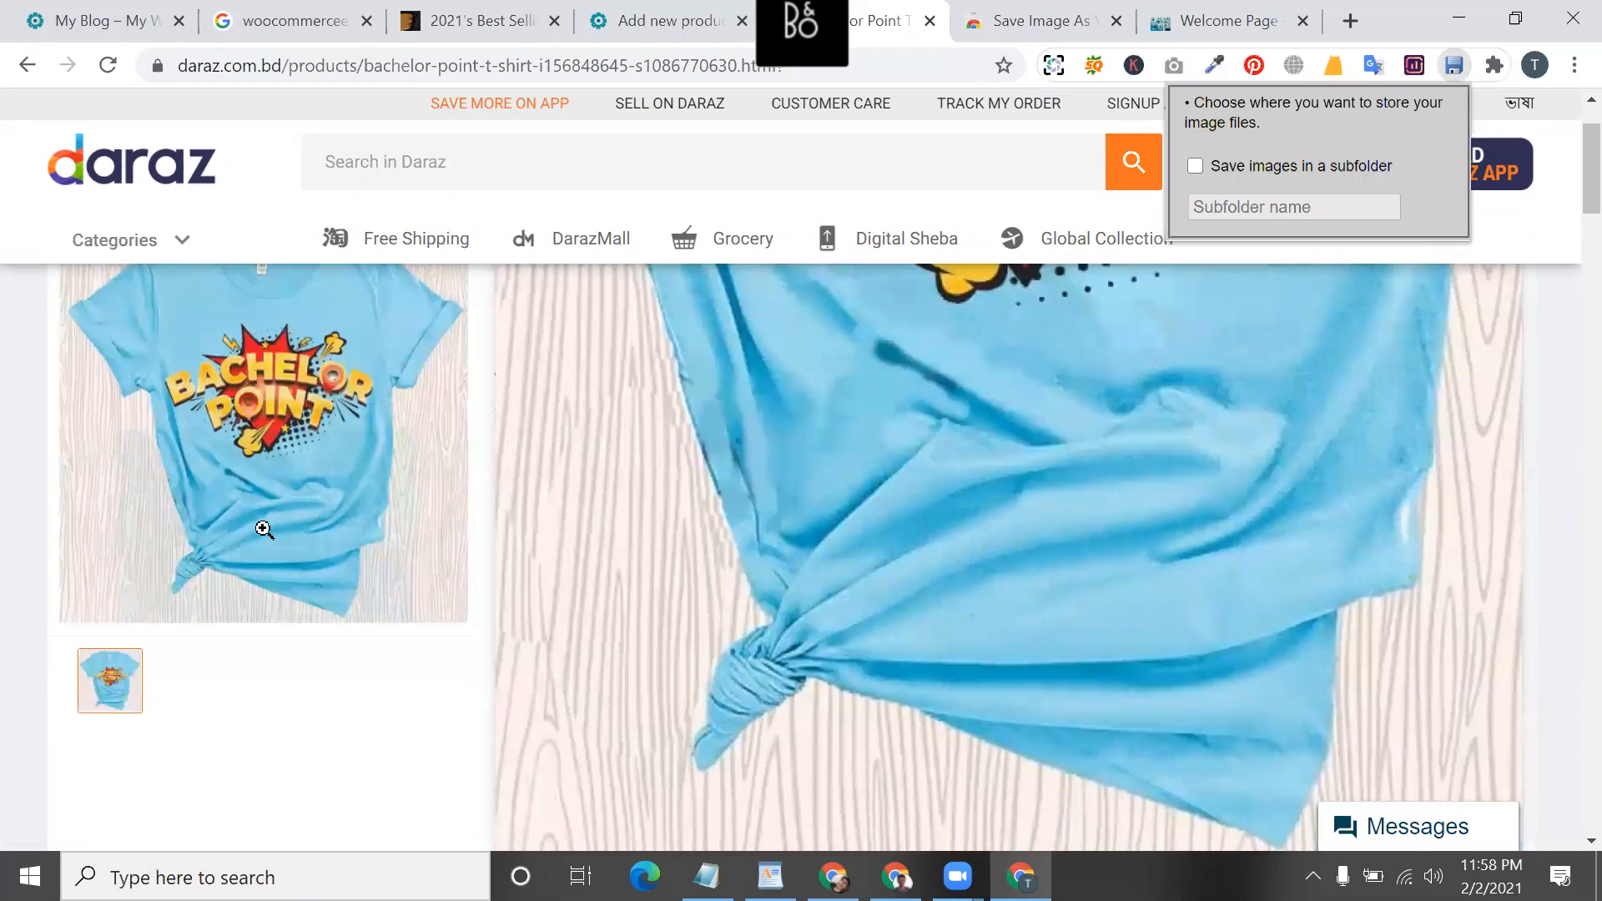
- Capture a screenshot of the T-shirt photo on the Daraz listing and save it in Downloads as a PNG named "Bachelor Point T-shirt"
scroll(263, 530, up, 2)
click(565, 512)
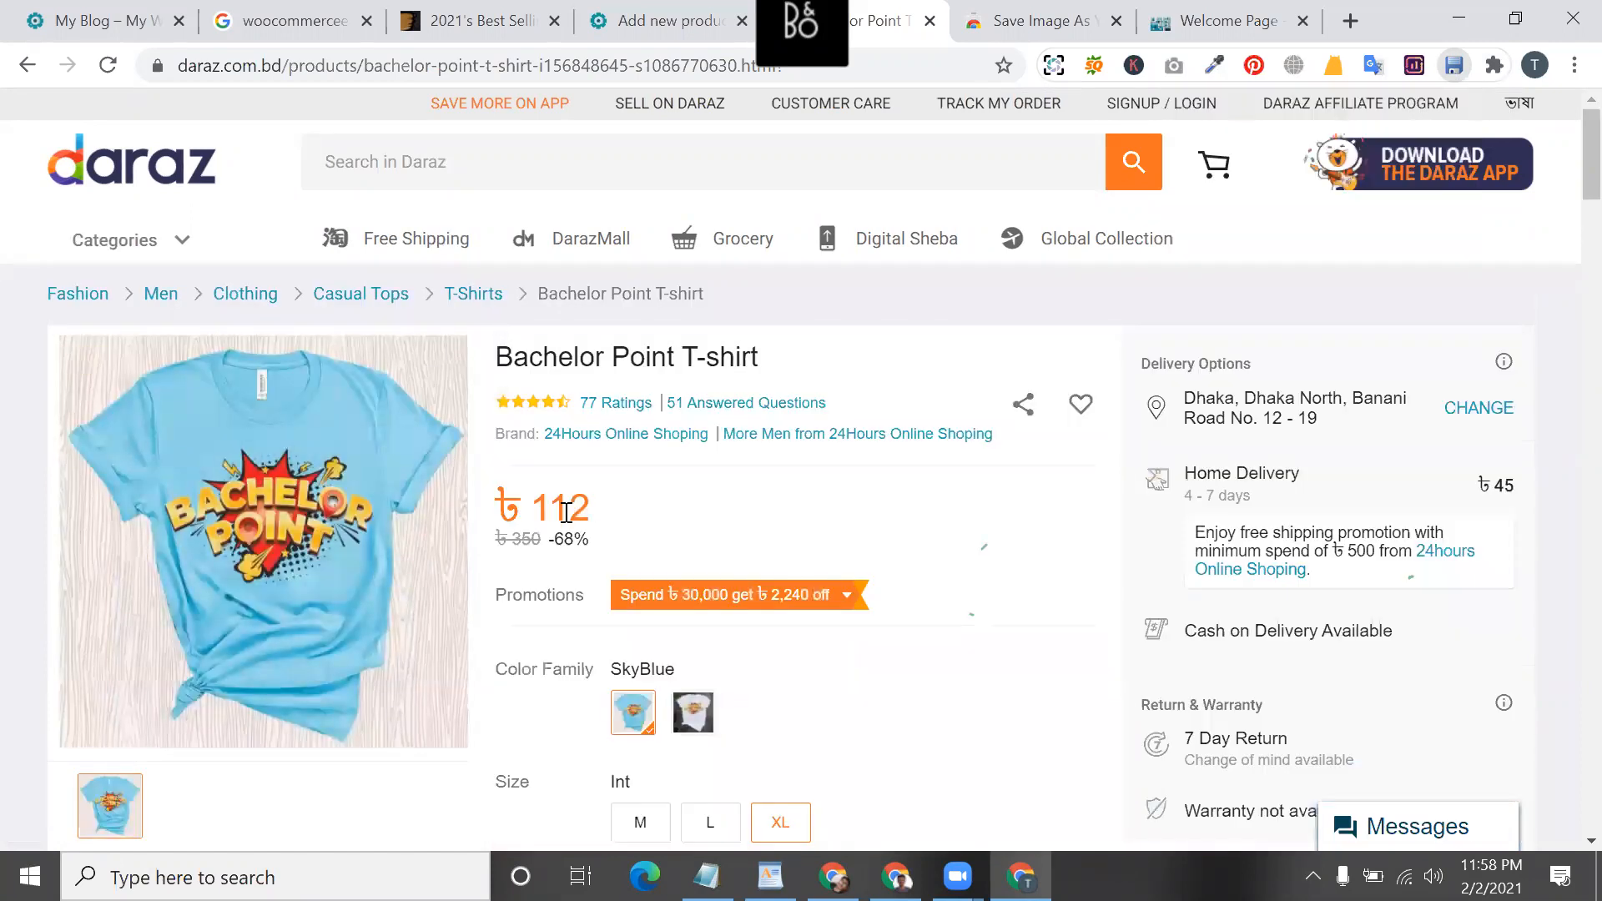
double_click(566, 512)
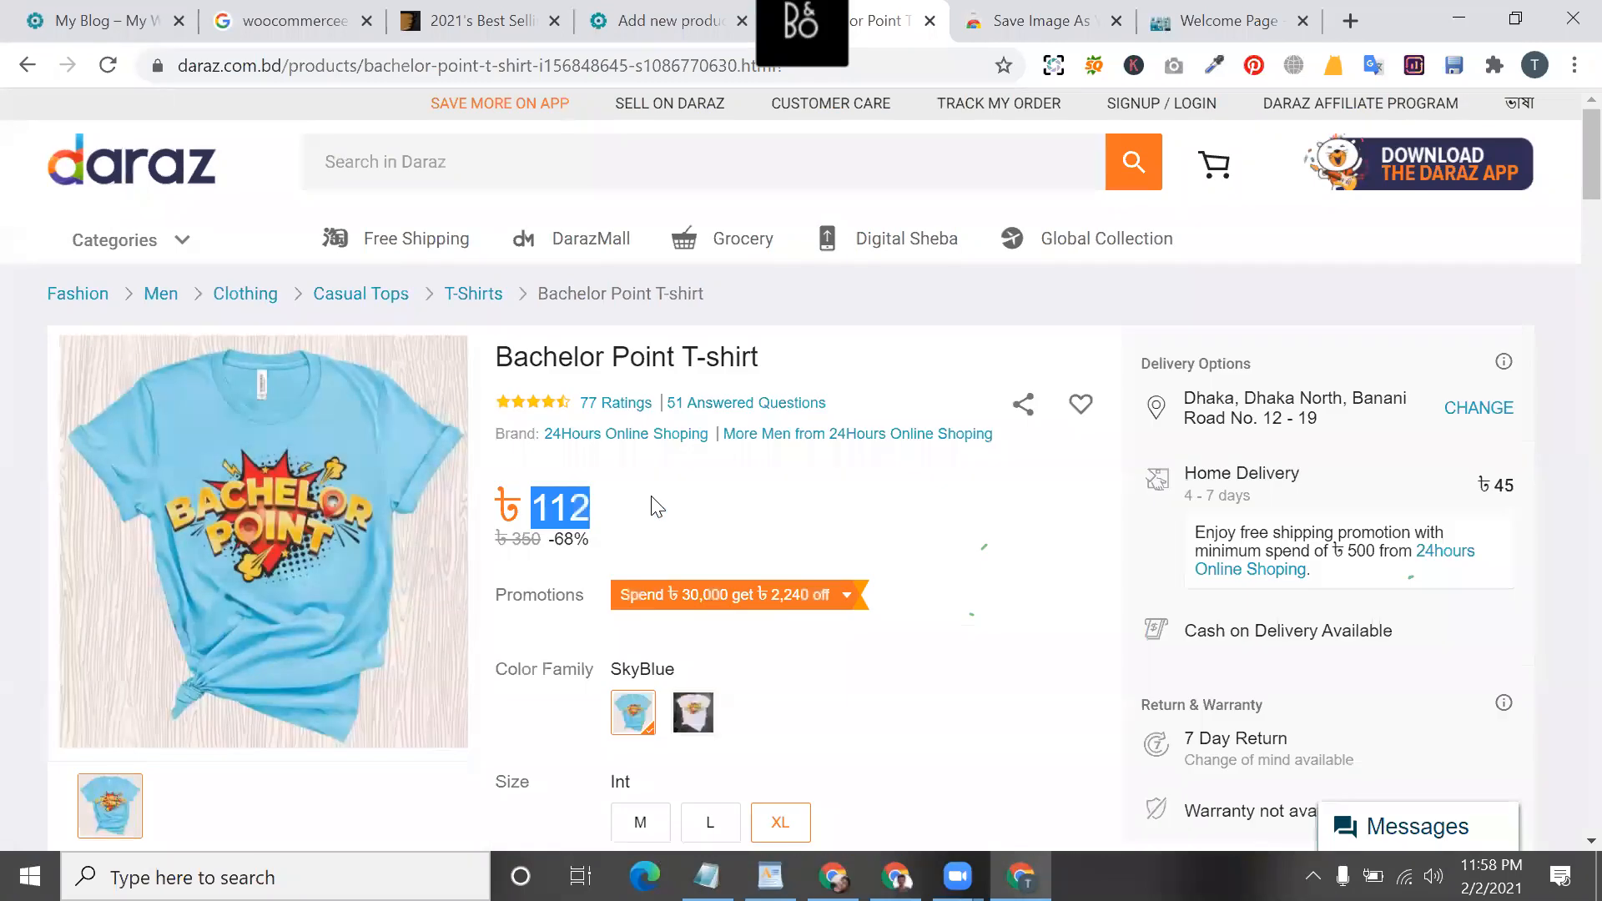
key(Print)
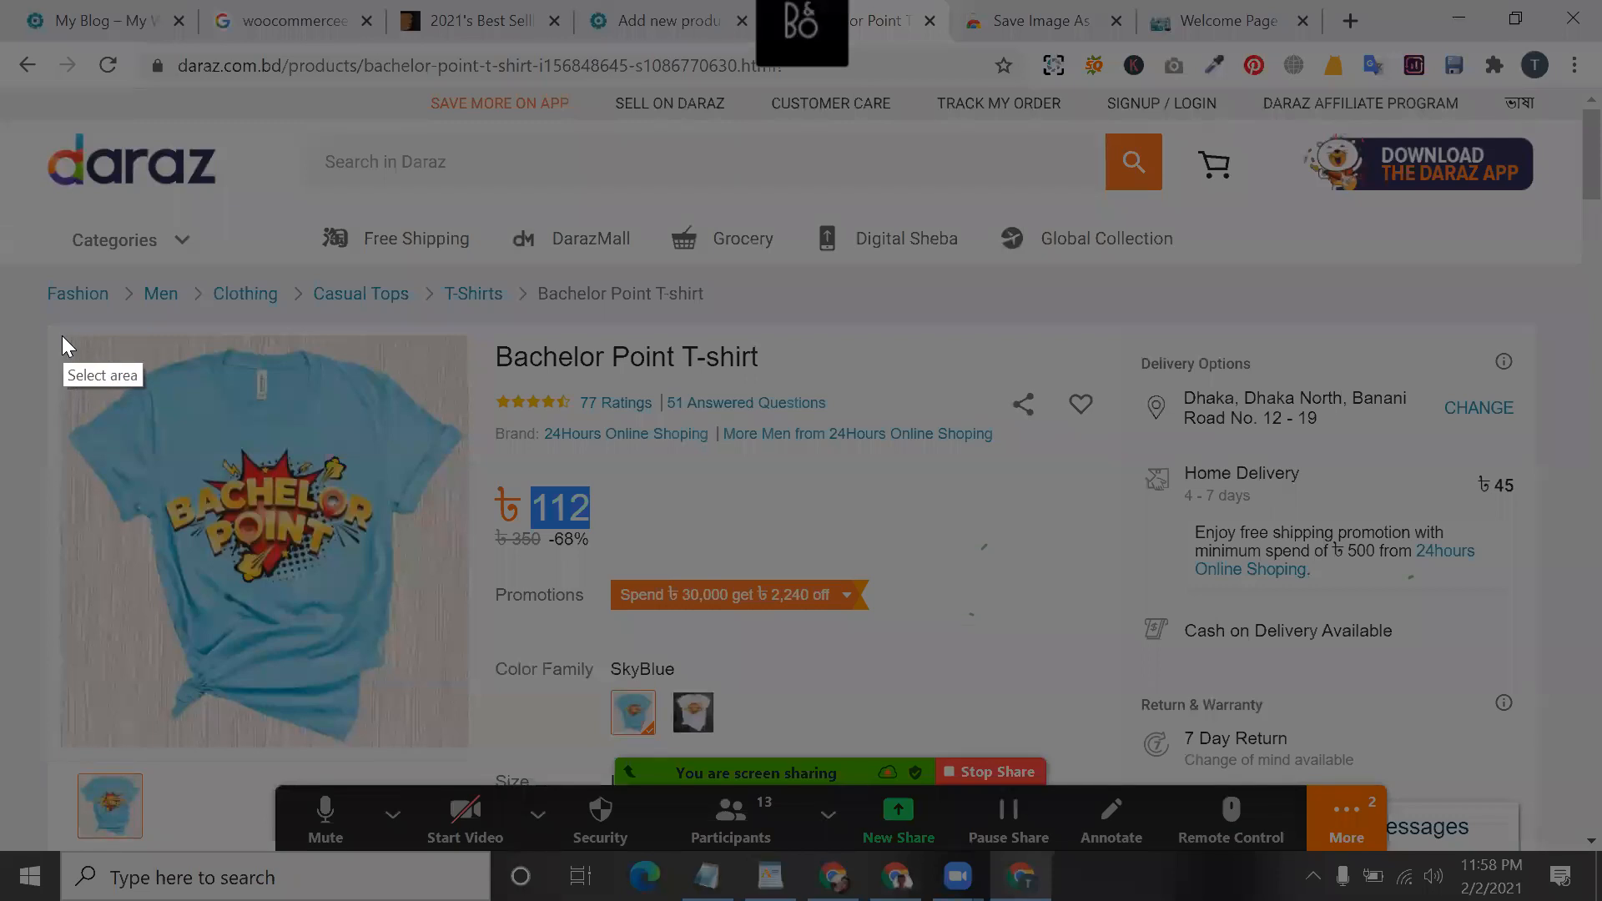
drag(60, 335, 471, 749)
click(390, 783)
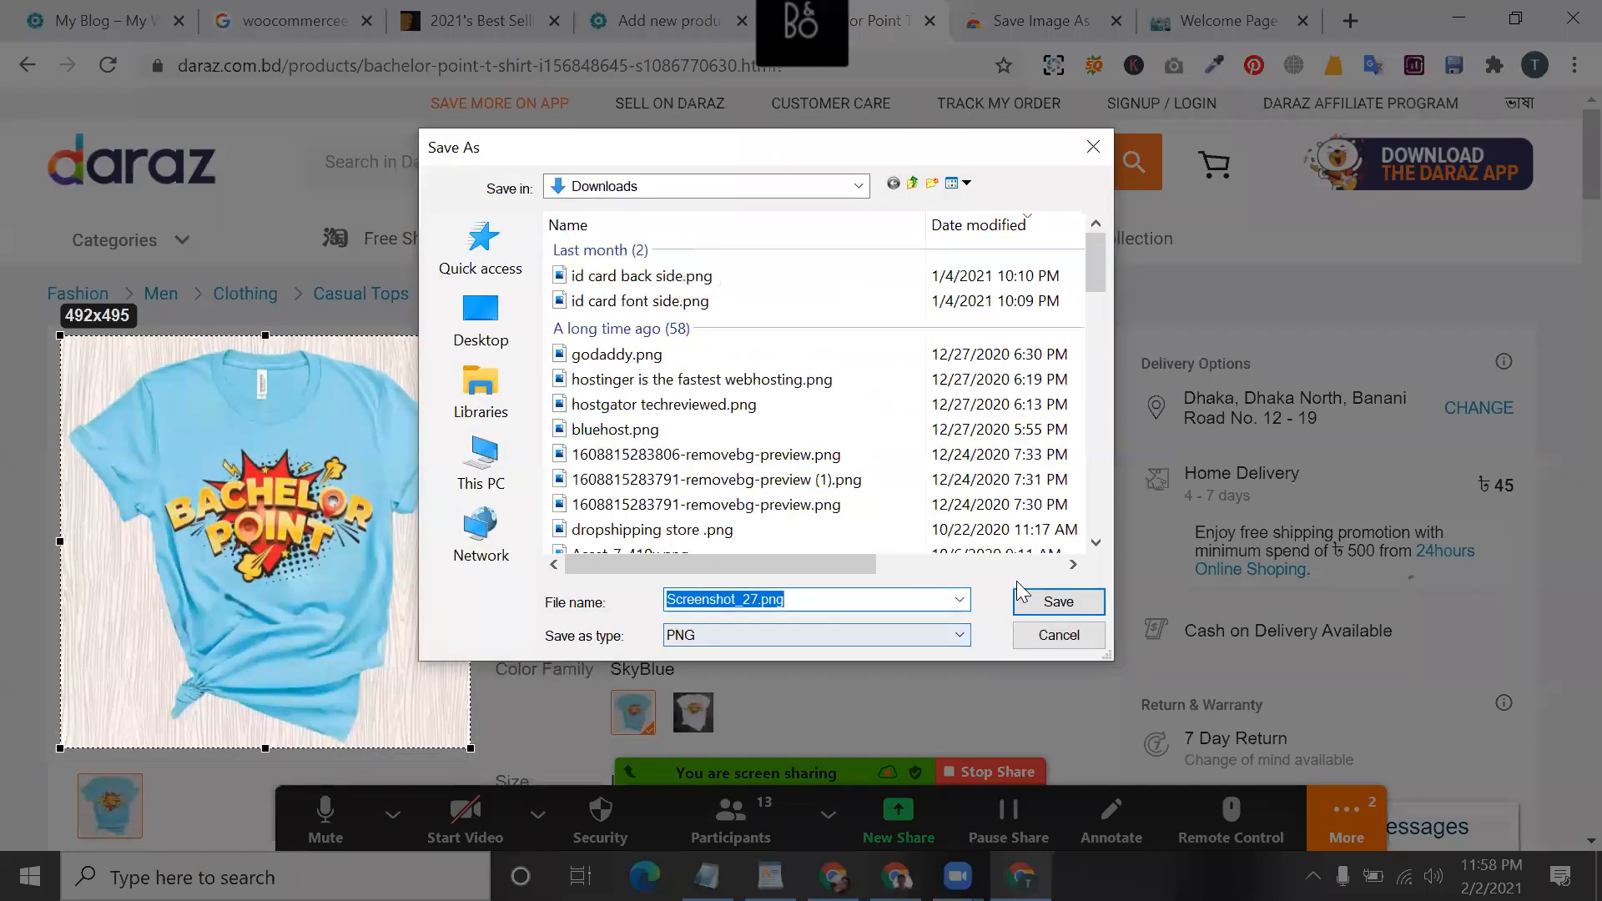
text(Bachelor Point T-shirt)
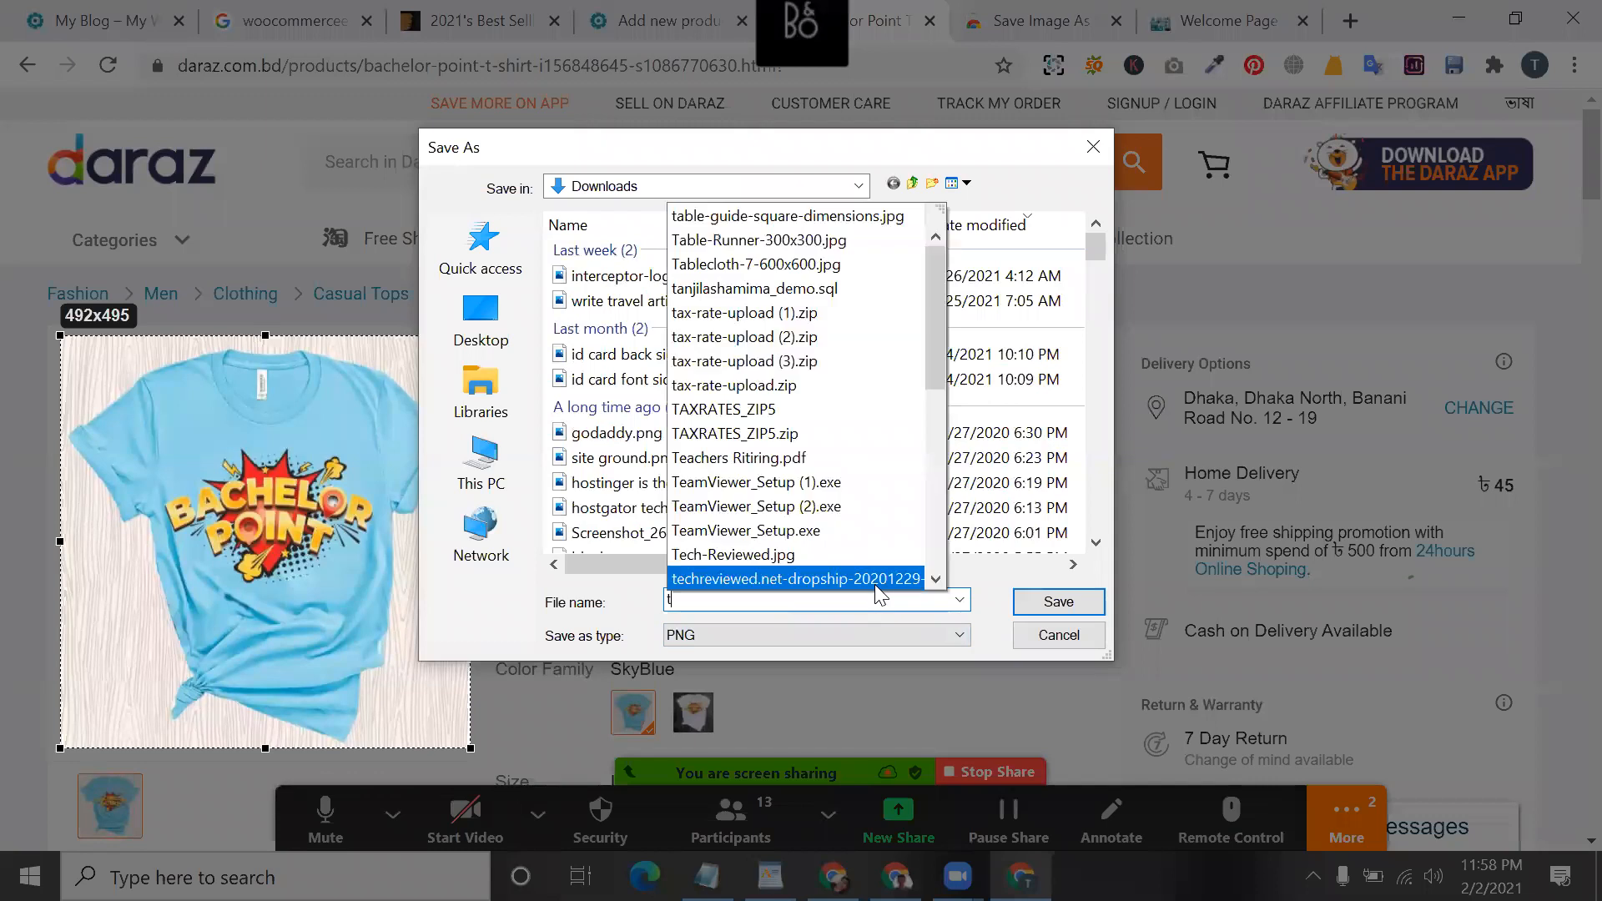
key(Return)
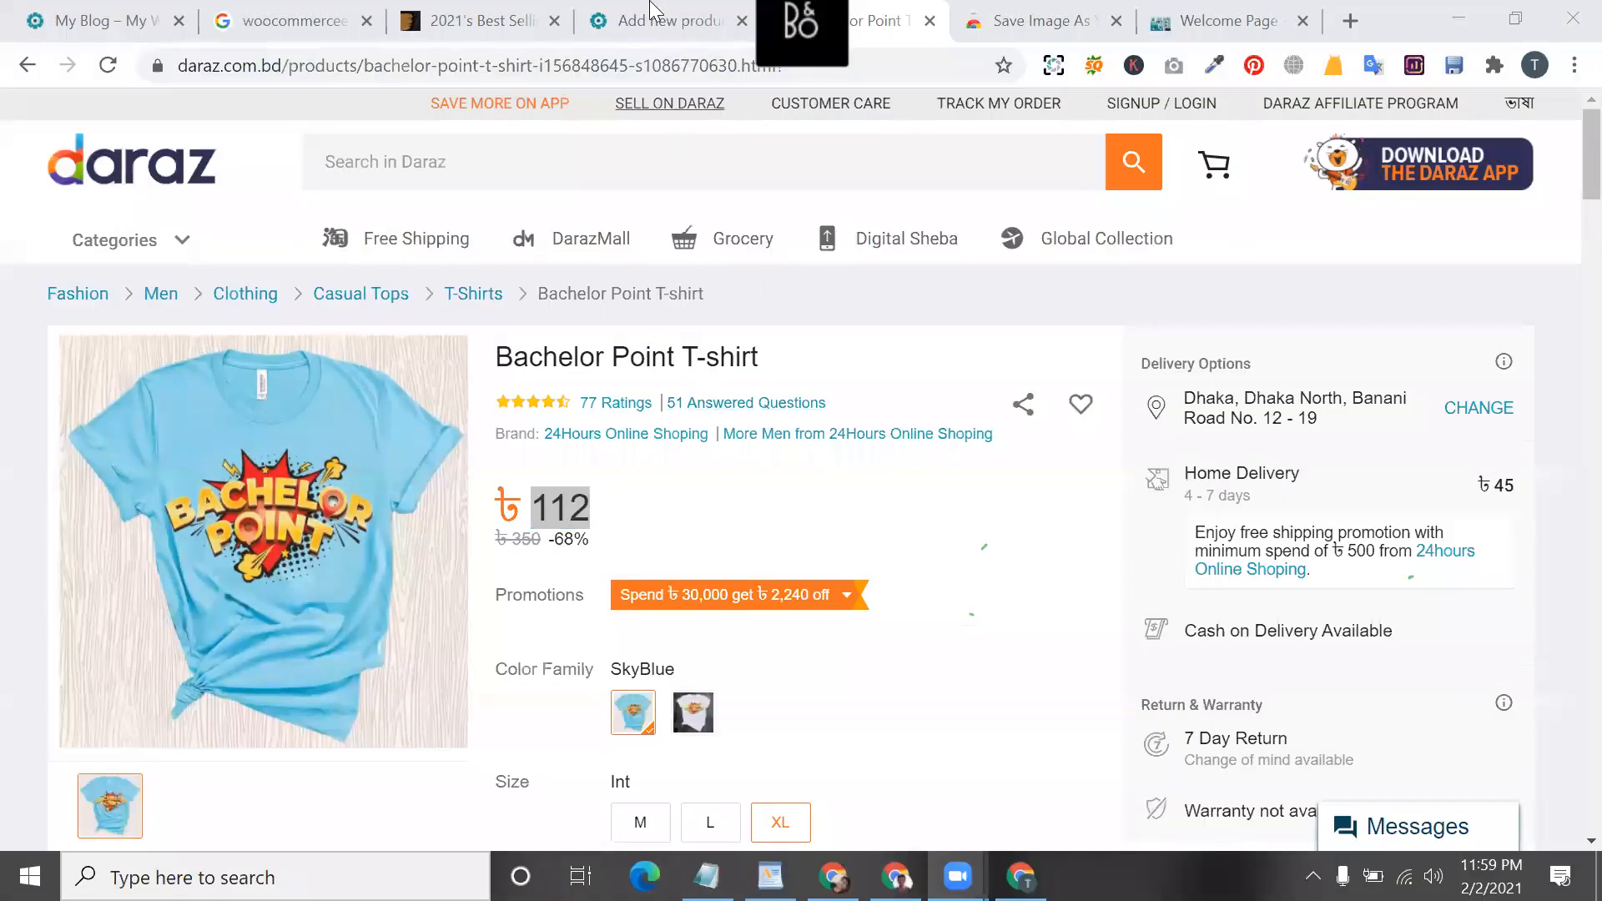
- Upload the Bachelor Point T-shirt picture from the Downloads folder for the product image of the new WooCommerce product
click(655, 12)
scroll(1151, 558, down, 3)
click(1325, 637)
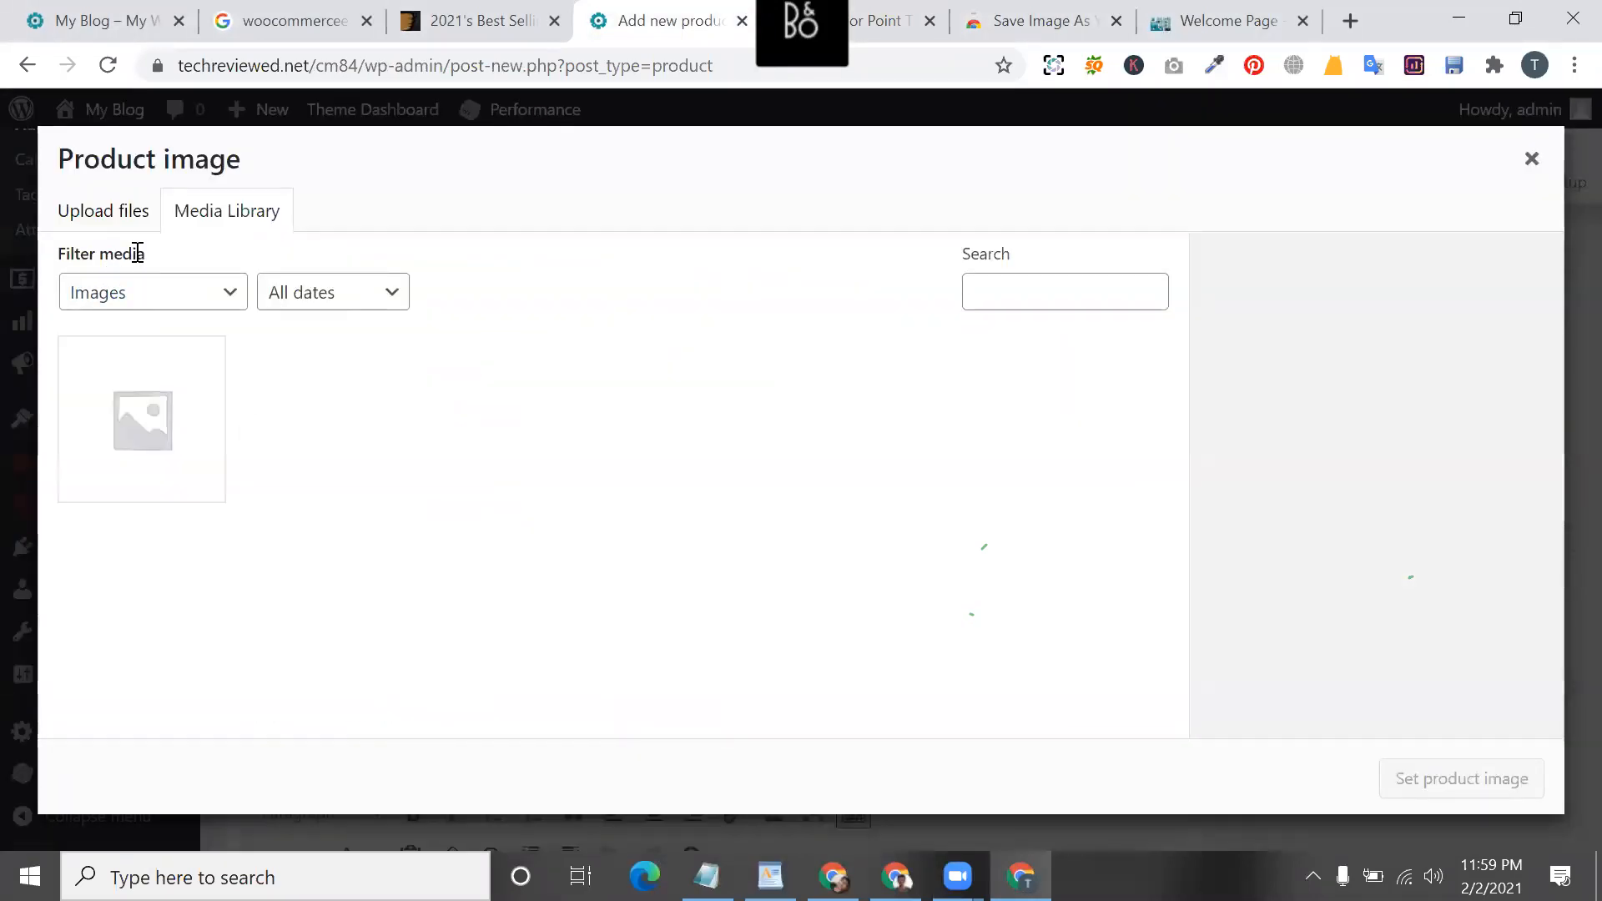
click(126, 213)
click(769, 542)
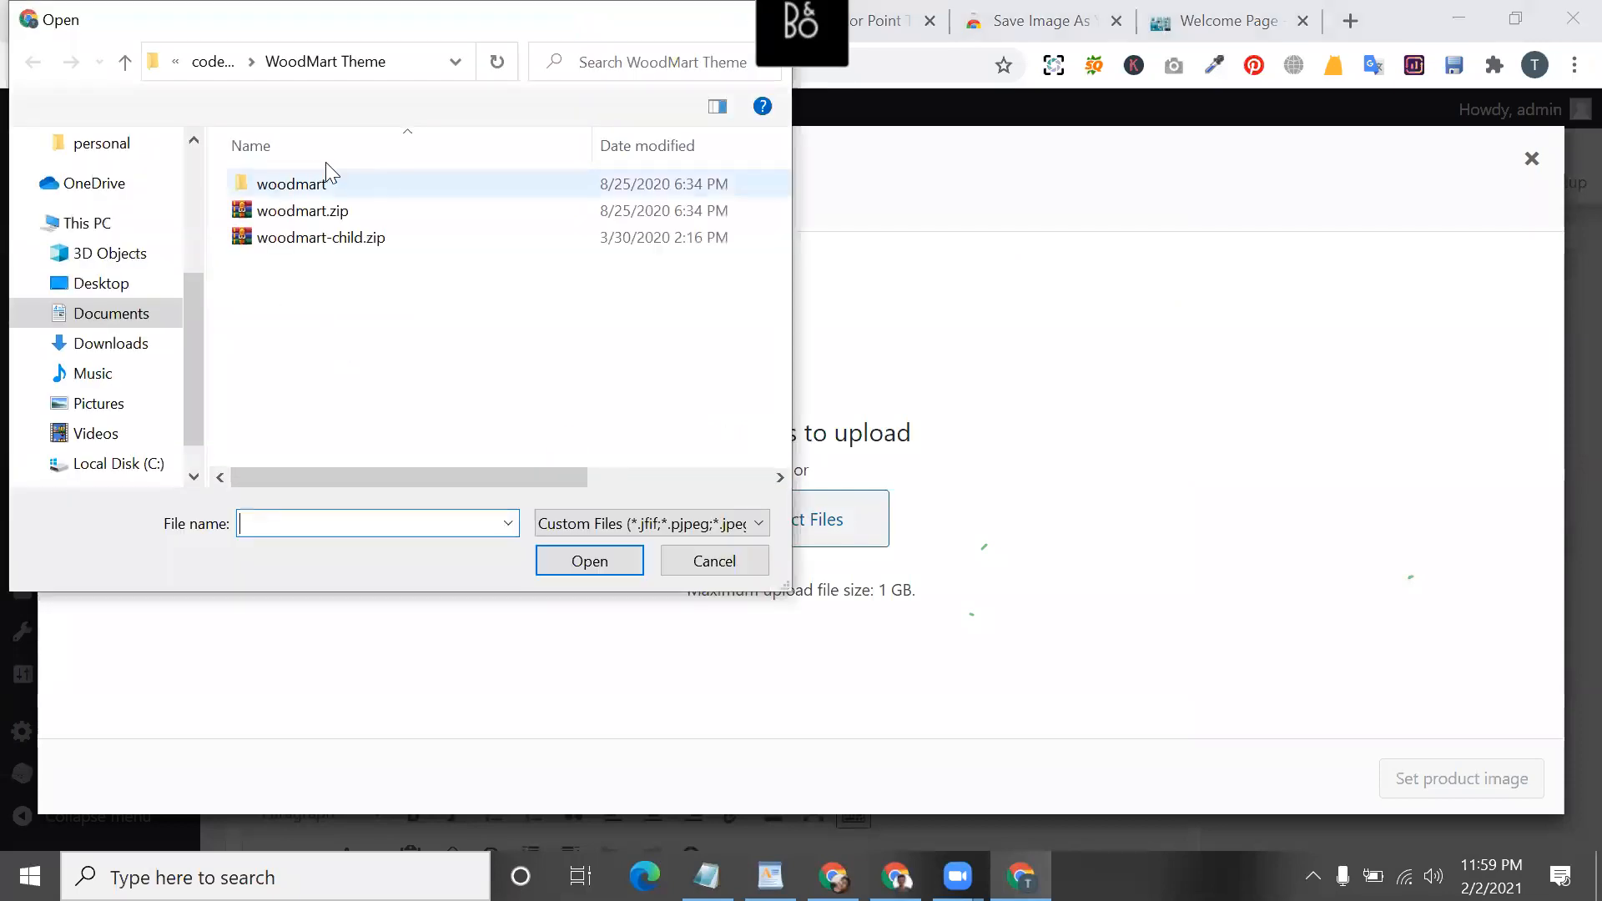
click(125, 344)
click(380, 219)
click(609, 560)
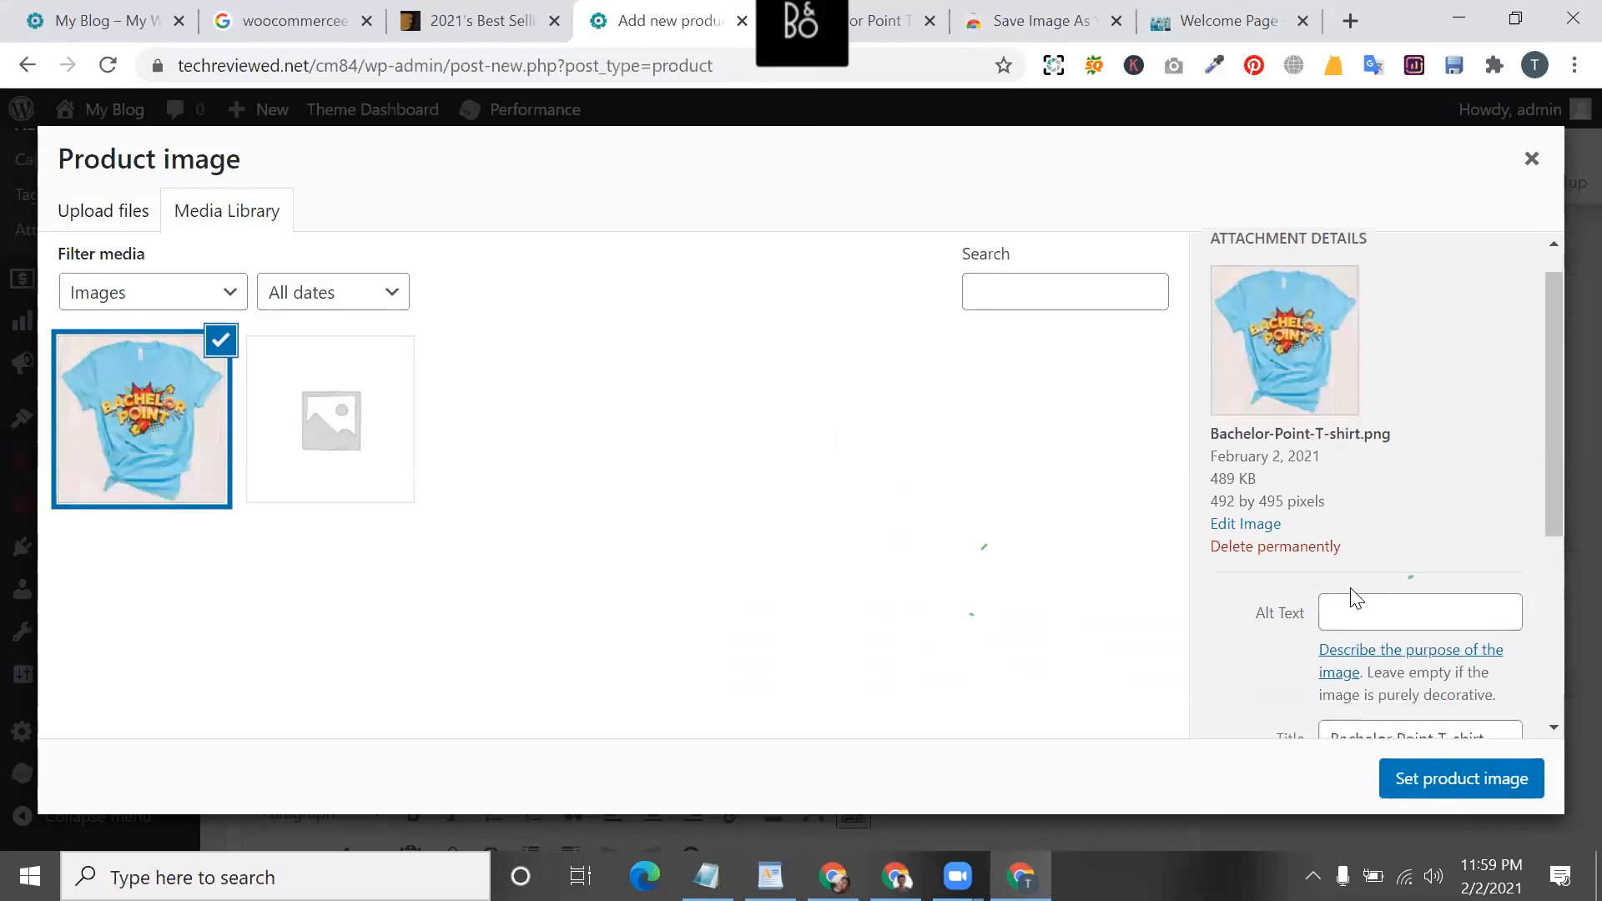
- Set the uploaded image's alt text to "Bachelor Point T-shirt"
click(1362, 606)
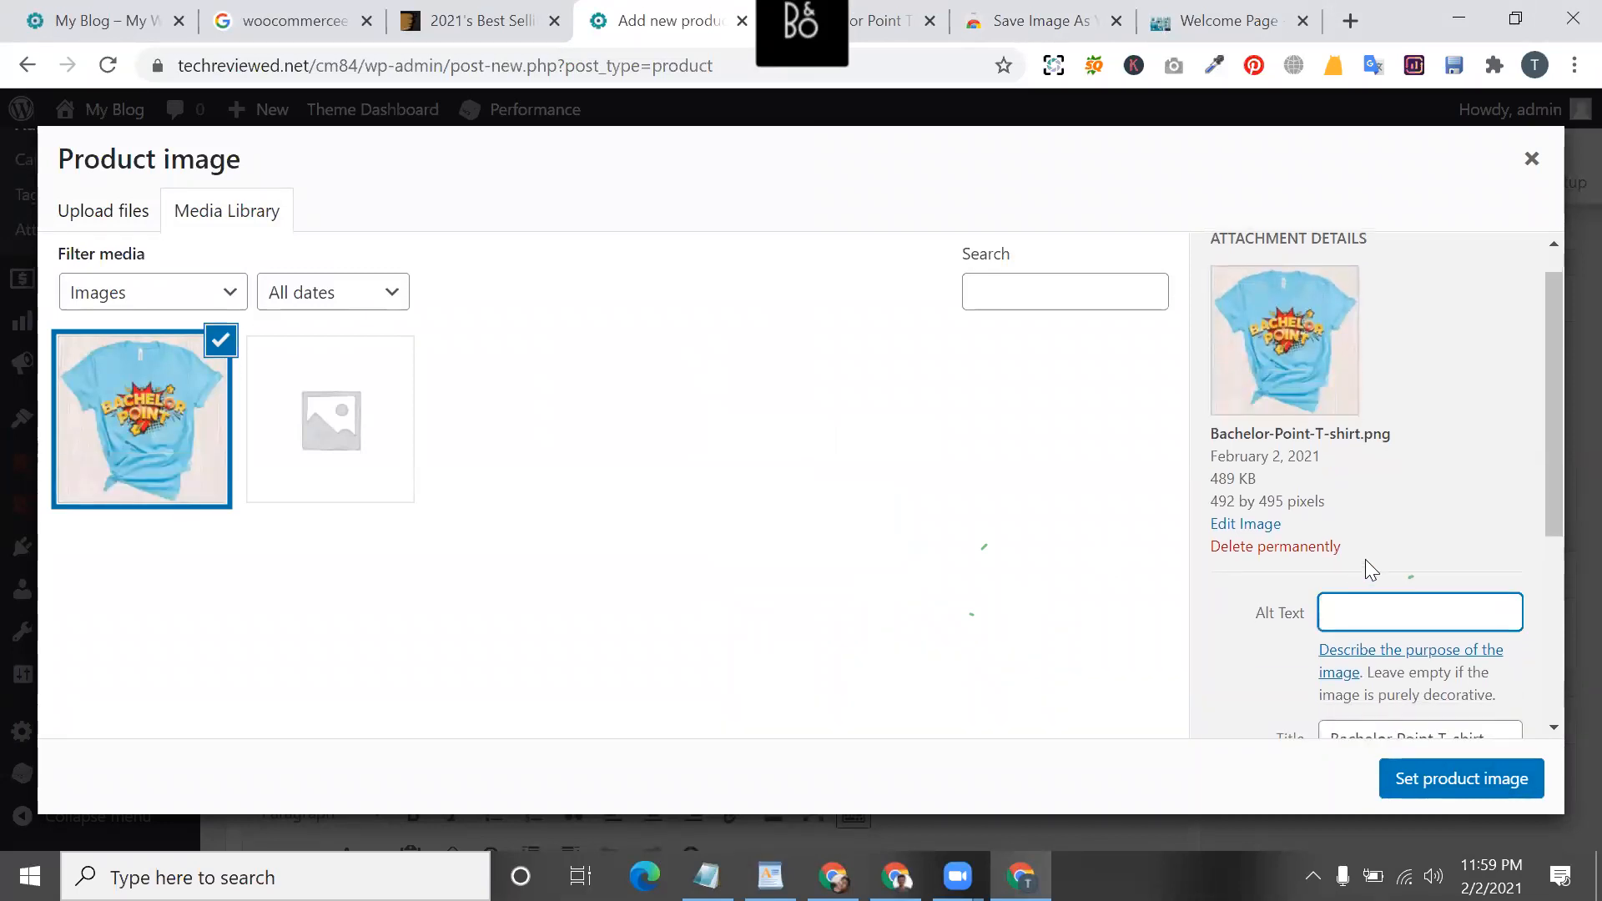
scroll(1401, 547, down, 1)
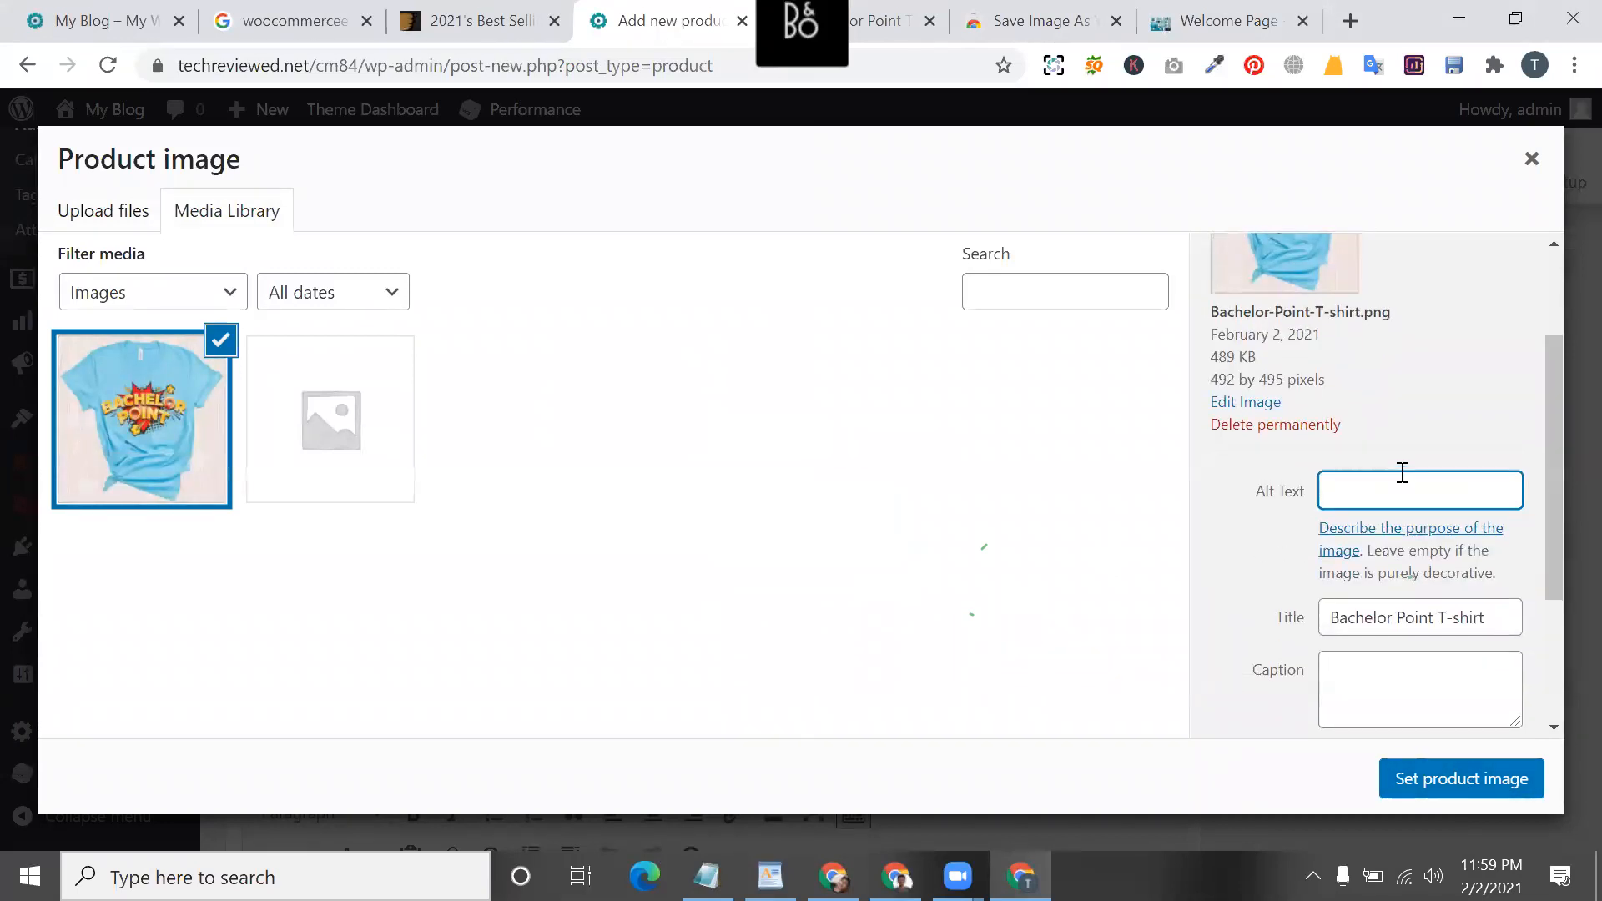
scroll(1403, 473, up, 1)
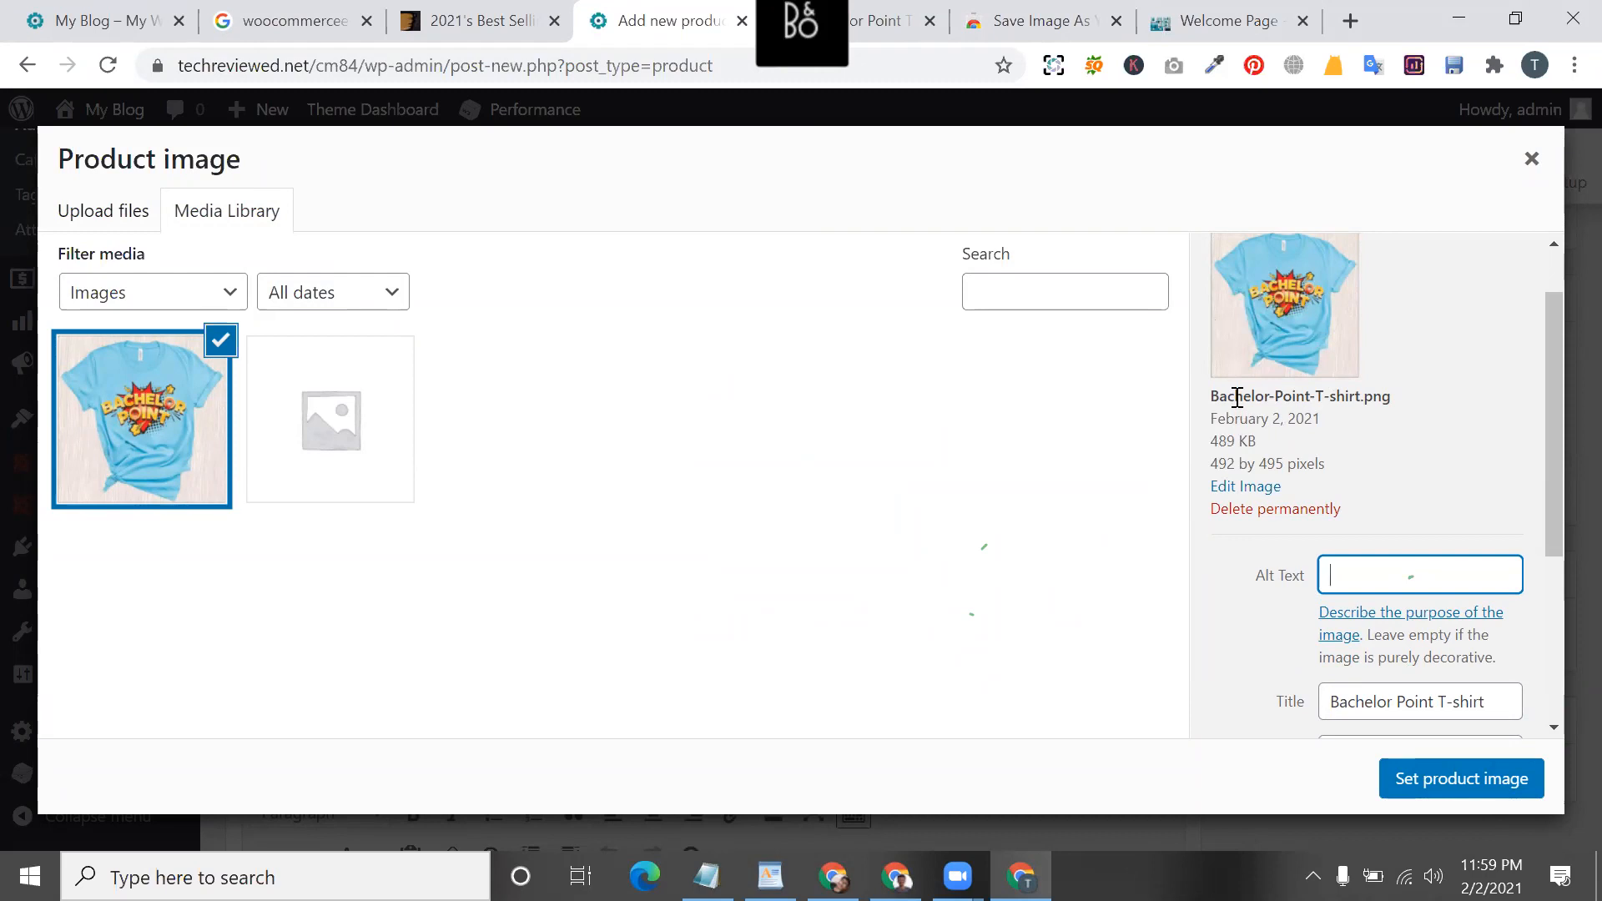
triple_click(1238, 397)
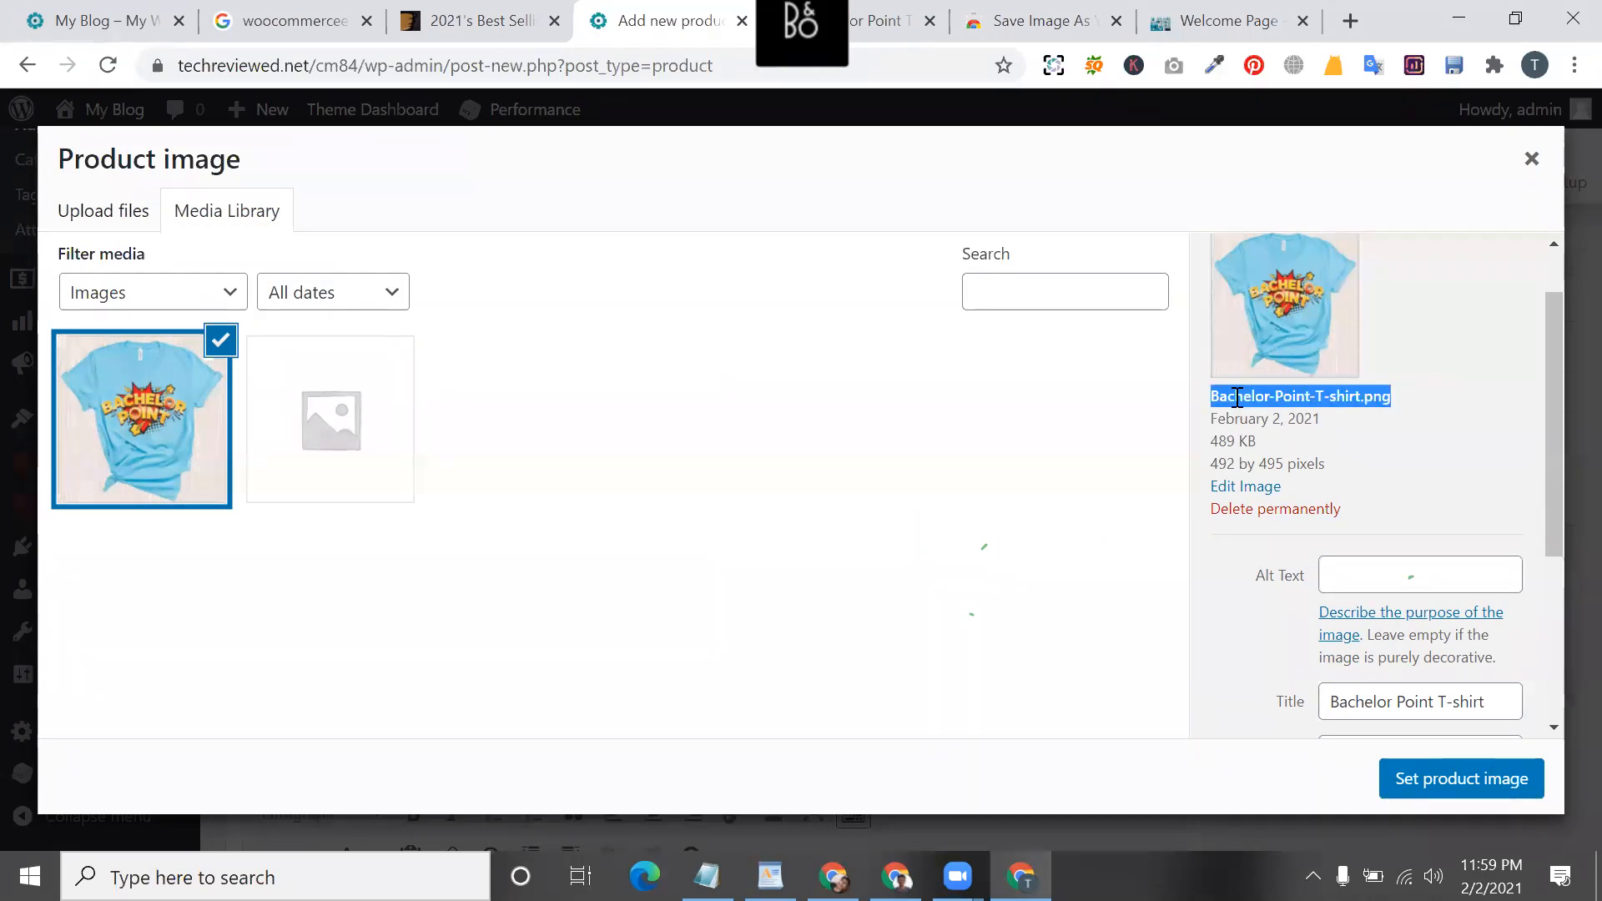
triple_click(1240, 393)
click(1373, 577)
text(Bachelor Point T-shirt)
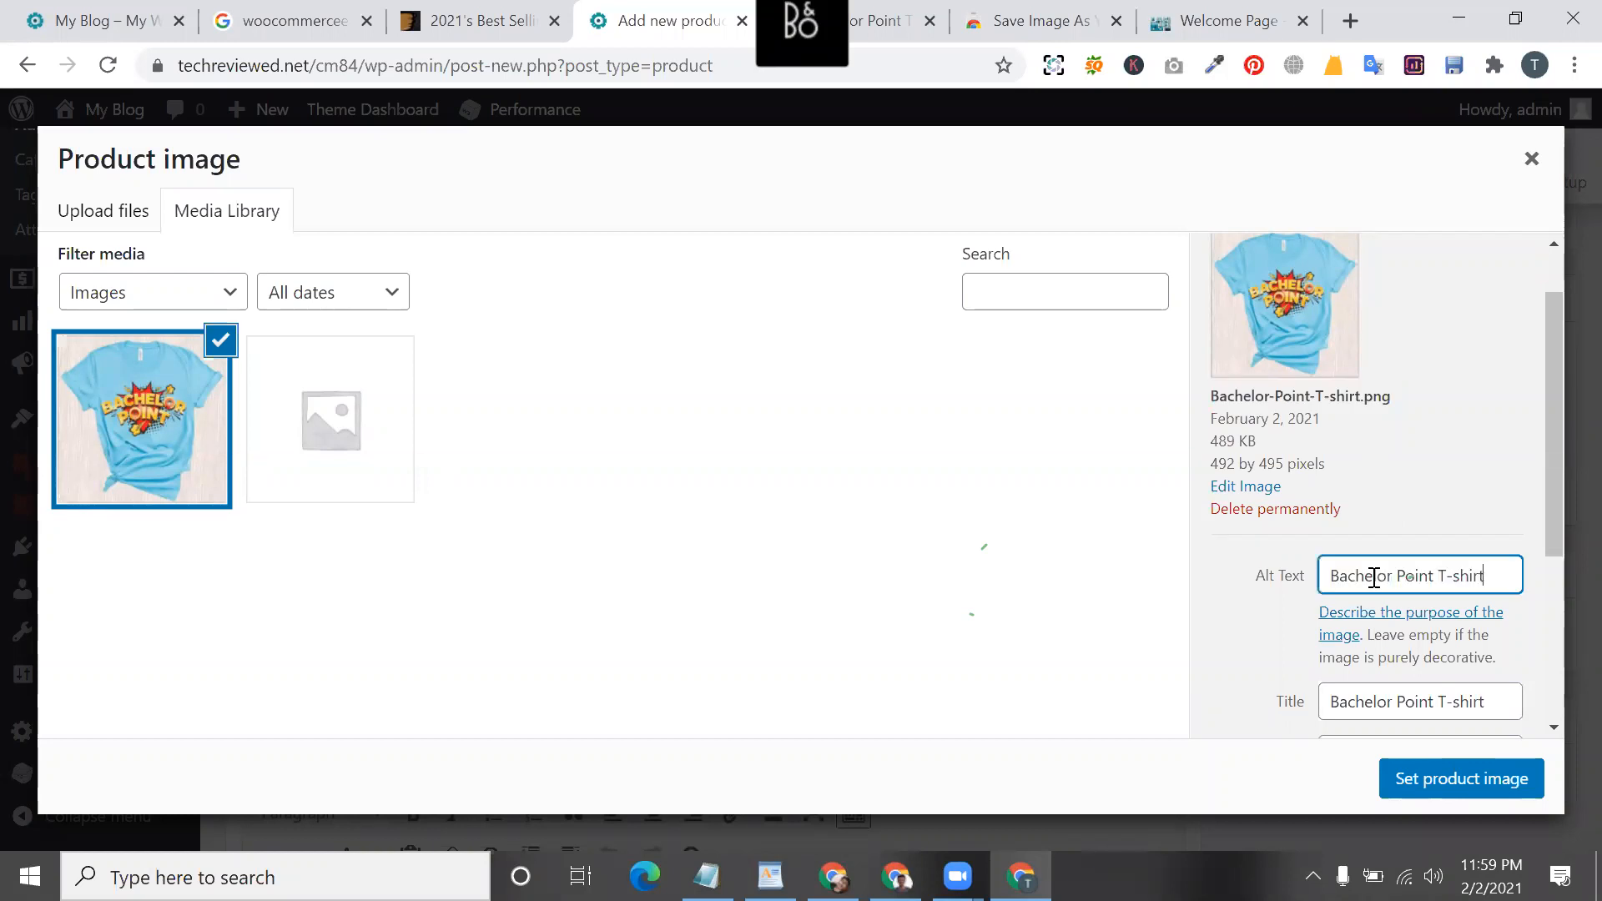
drag(1490, 579, 1286, 587)
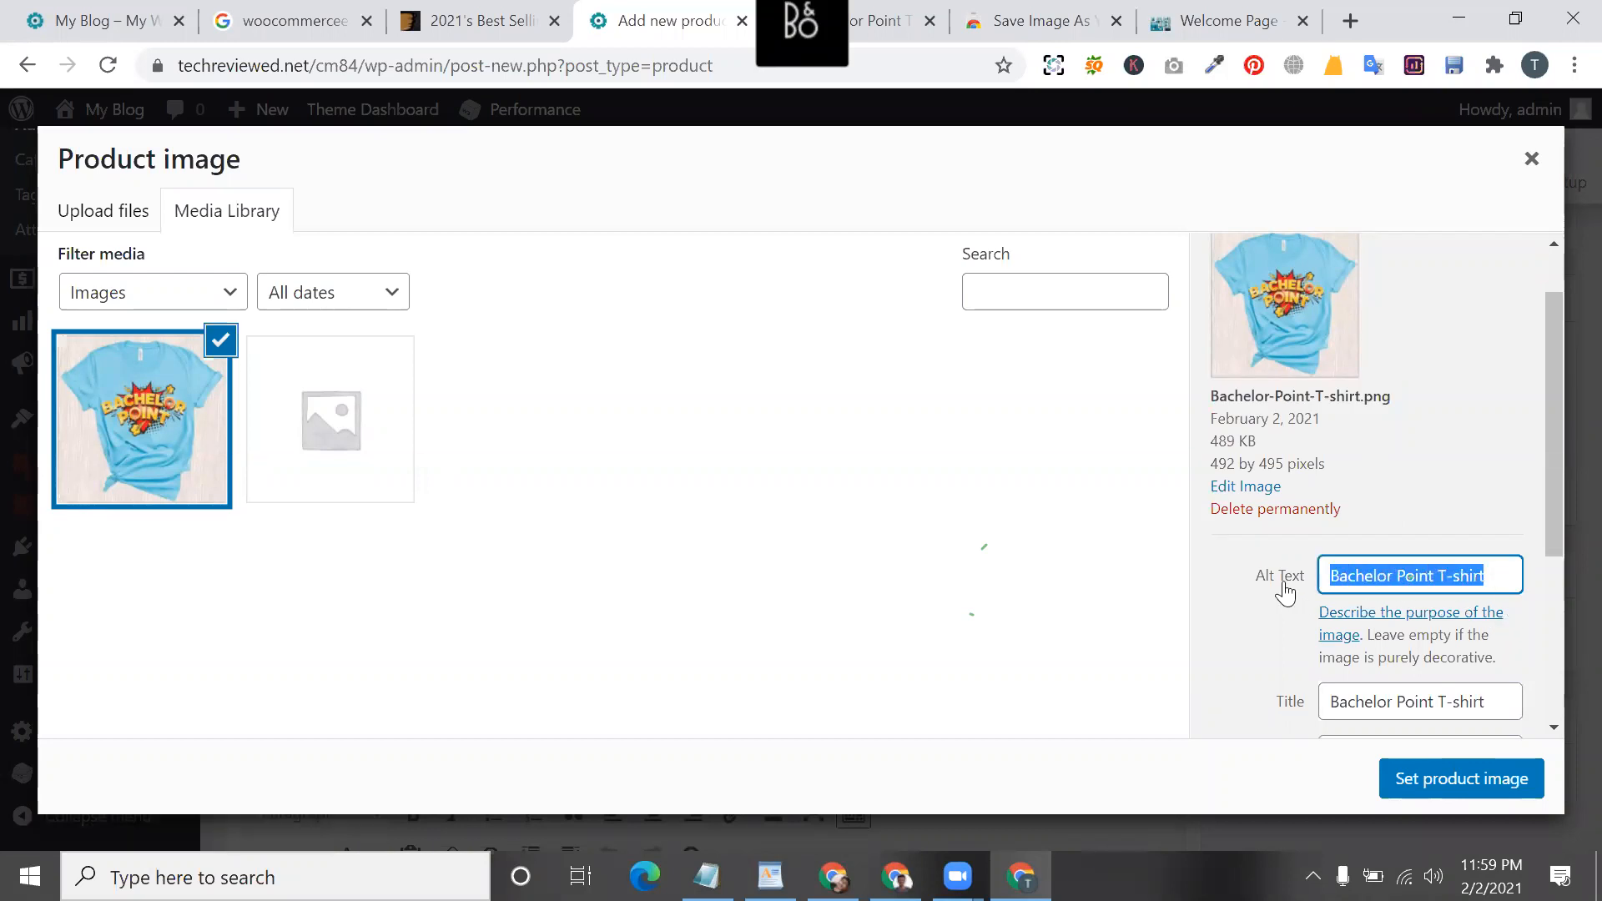
- Check the image's title, caption and description fields, leave the last two empty, and set the picture as the product image
scroll(1466, 558, down, 2)
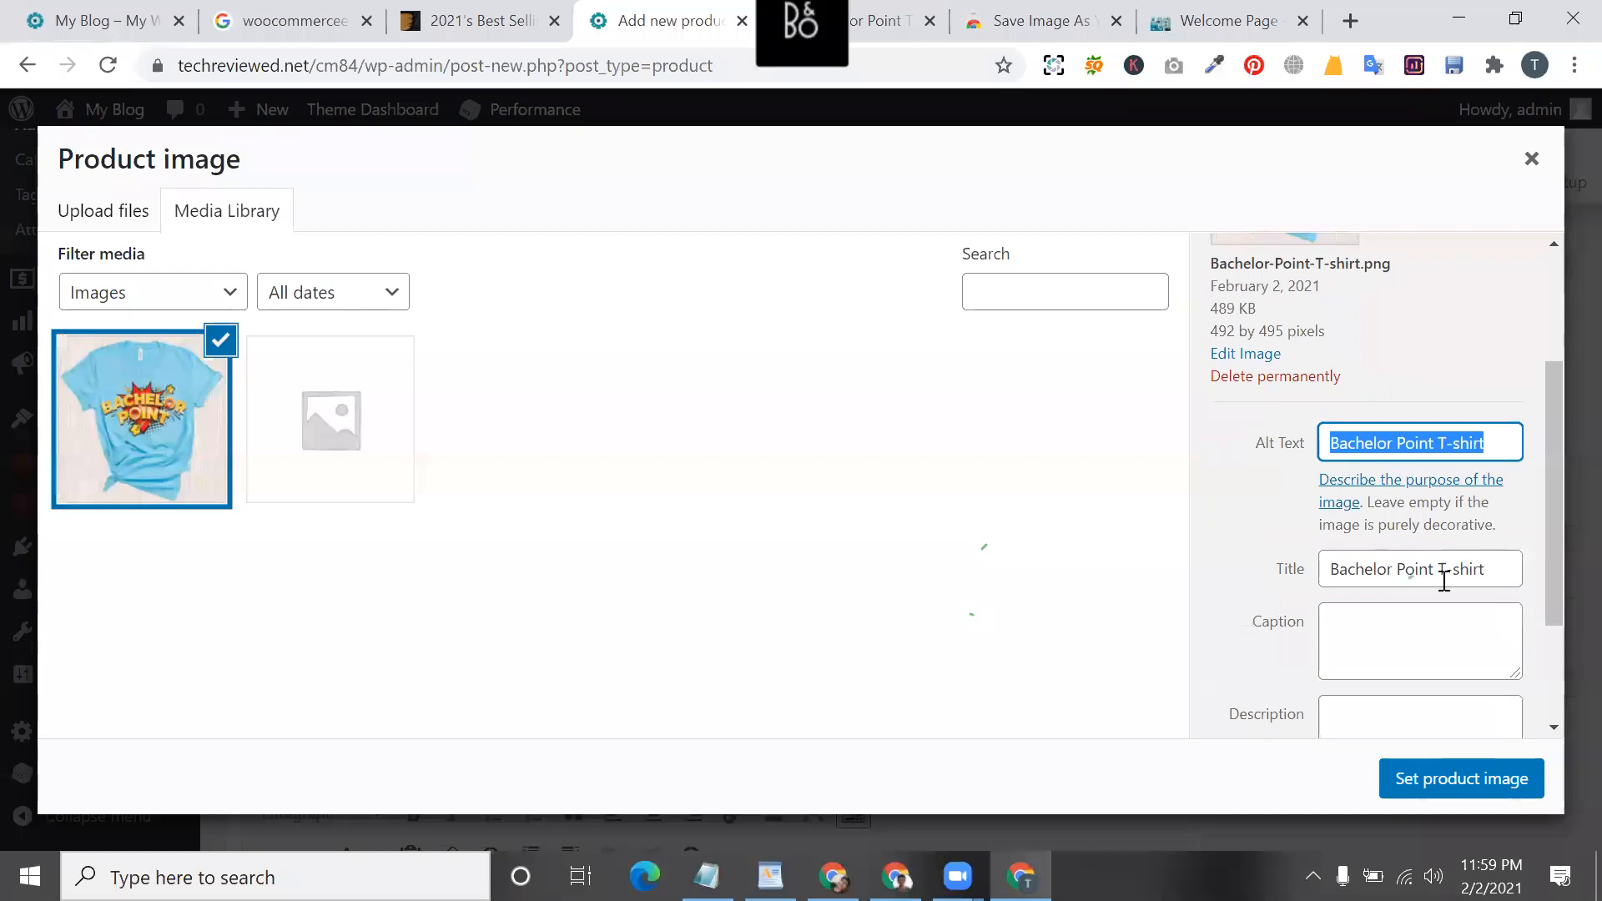
click(1417, 631)
scroll(1418, 636, down, 1)
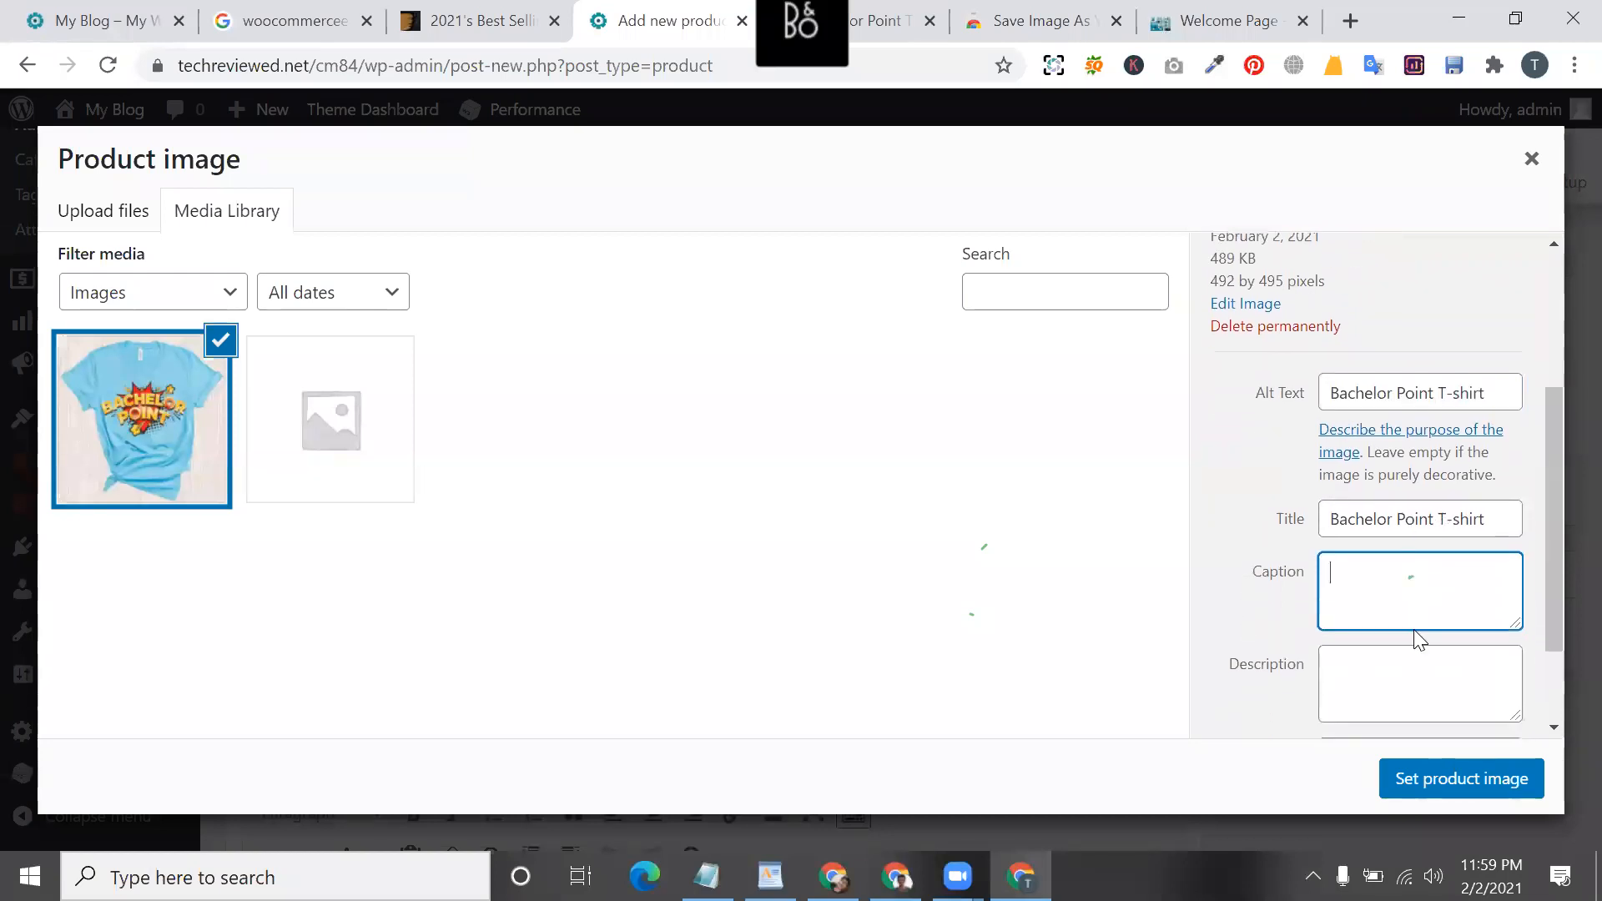
click(1428, 667)
scroll(1410, 660, down, 2)
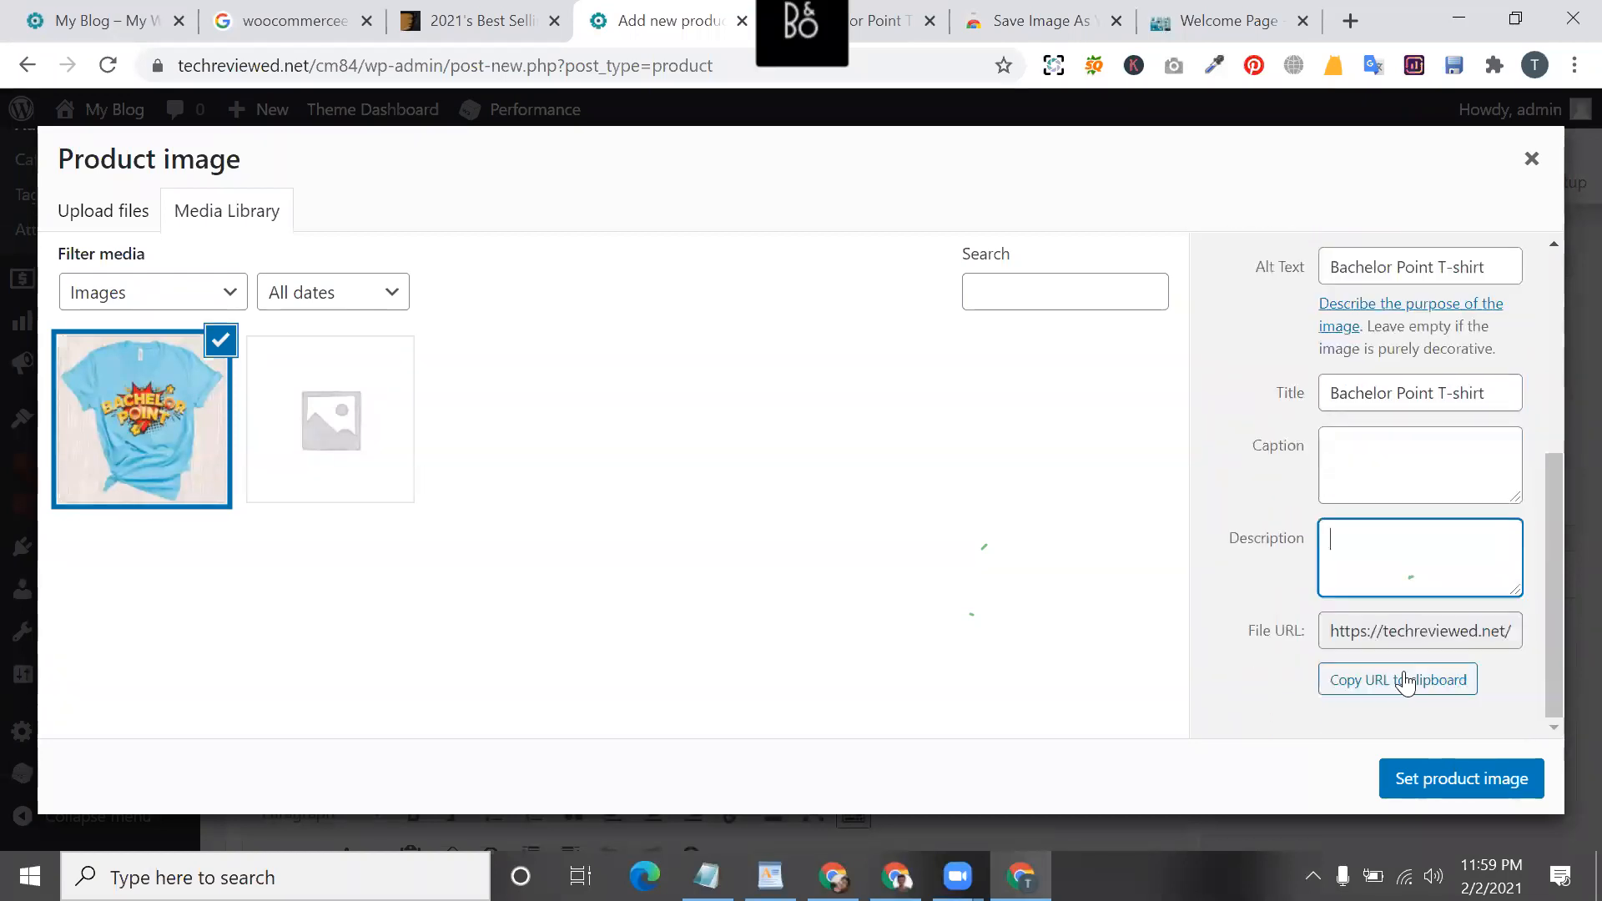
click(1466, 789)
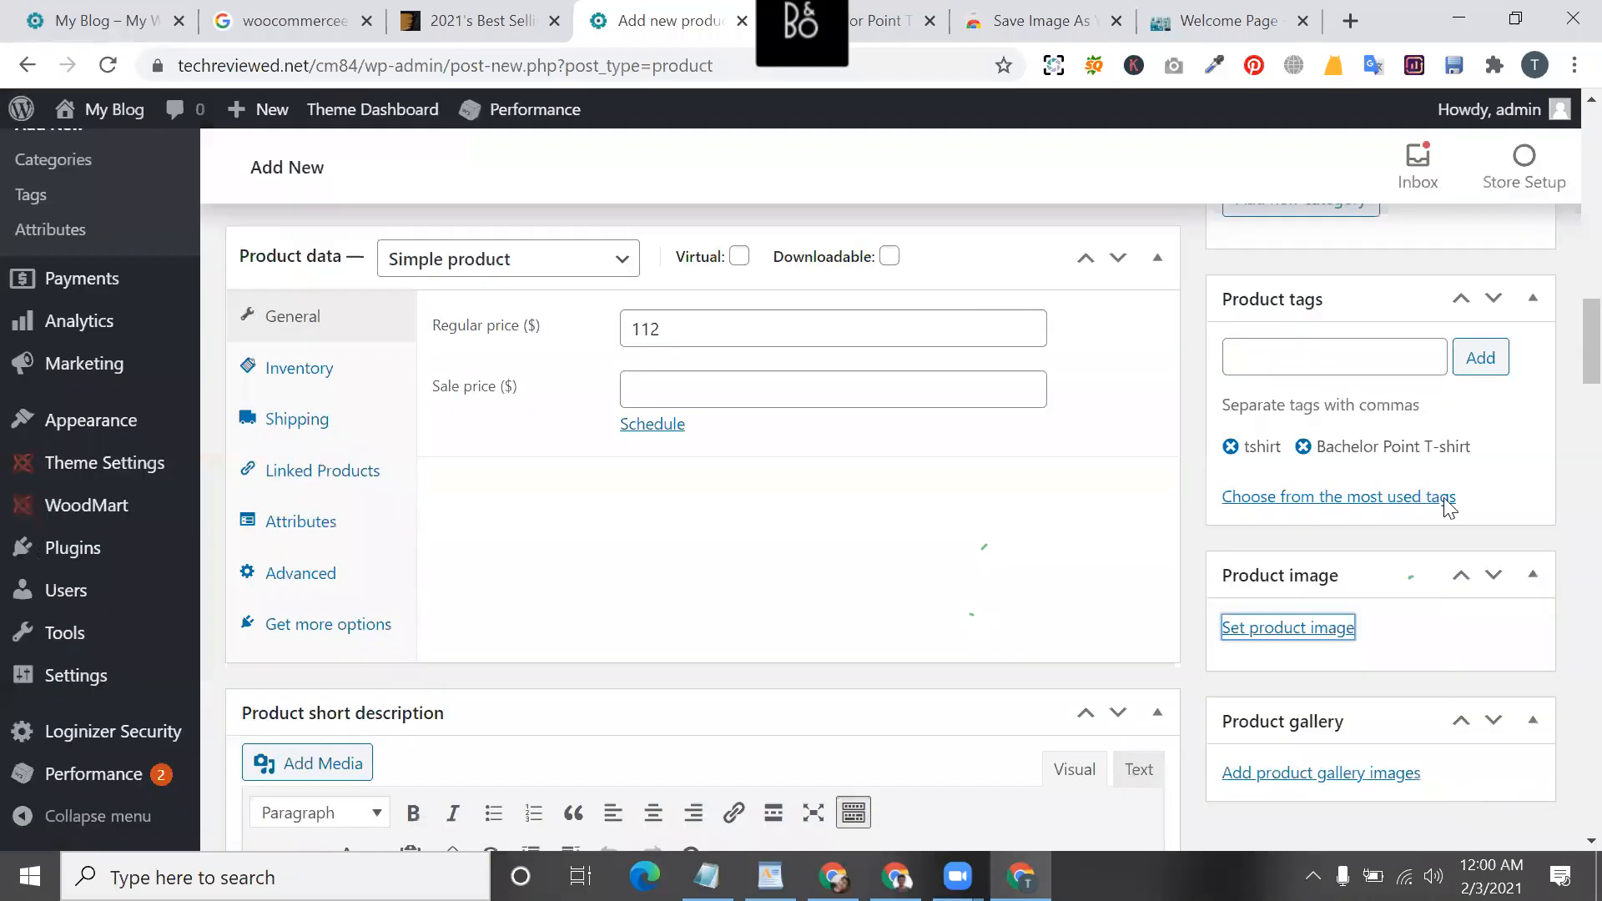
scroll(1407, 666, down, 1)
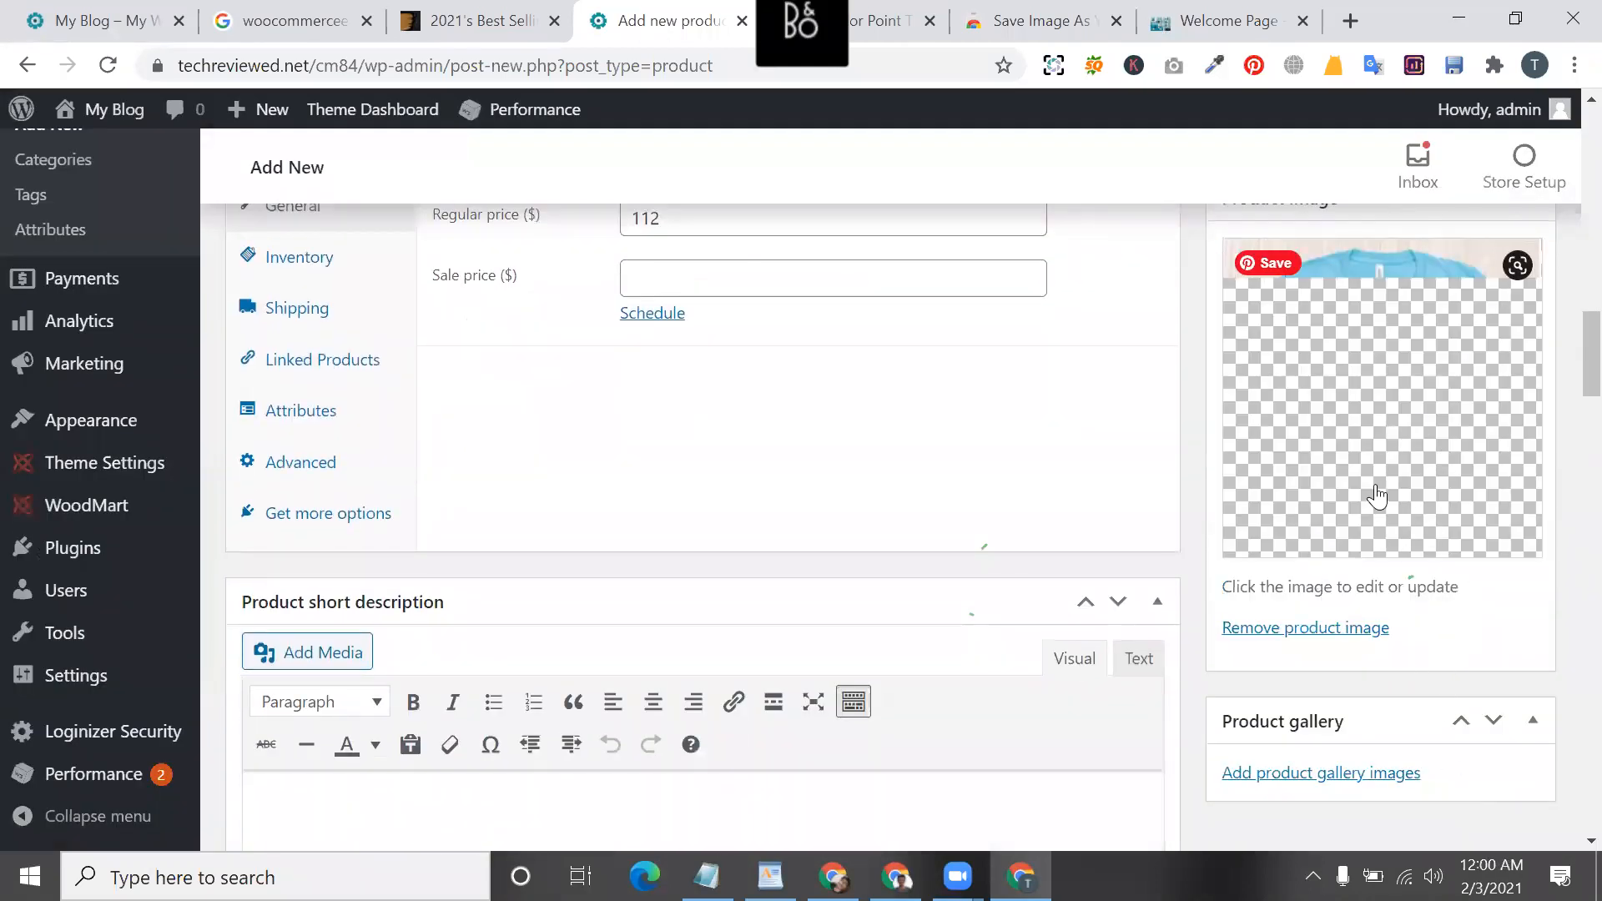
scroll(1393, 693, down, 2)
scroll(1383, 715, down, 2)
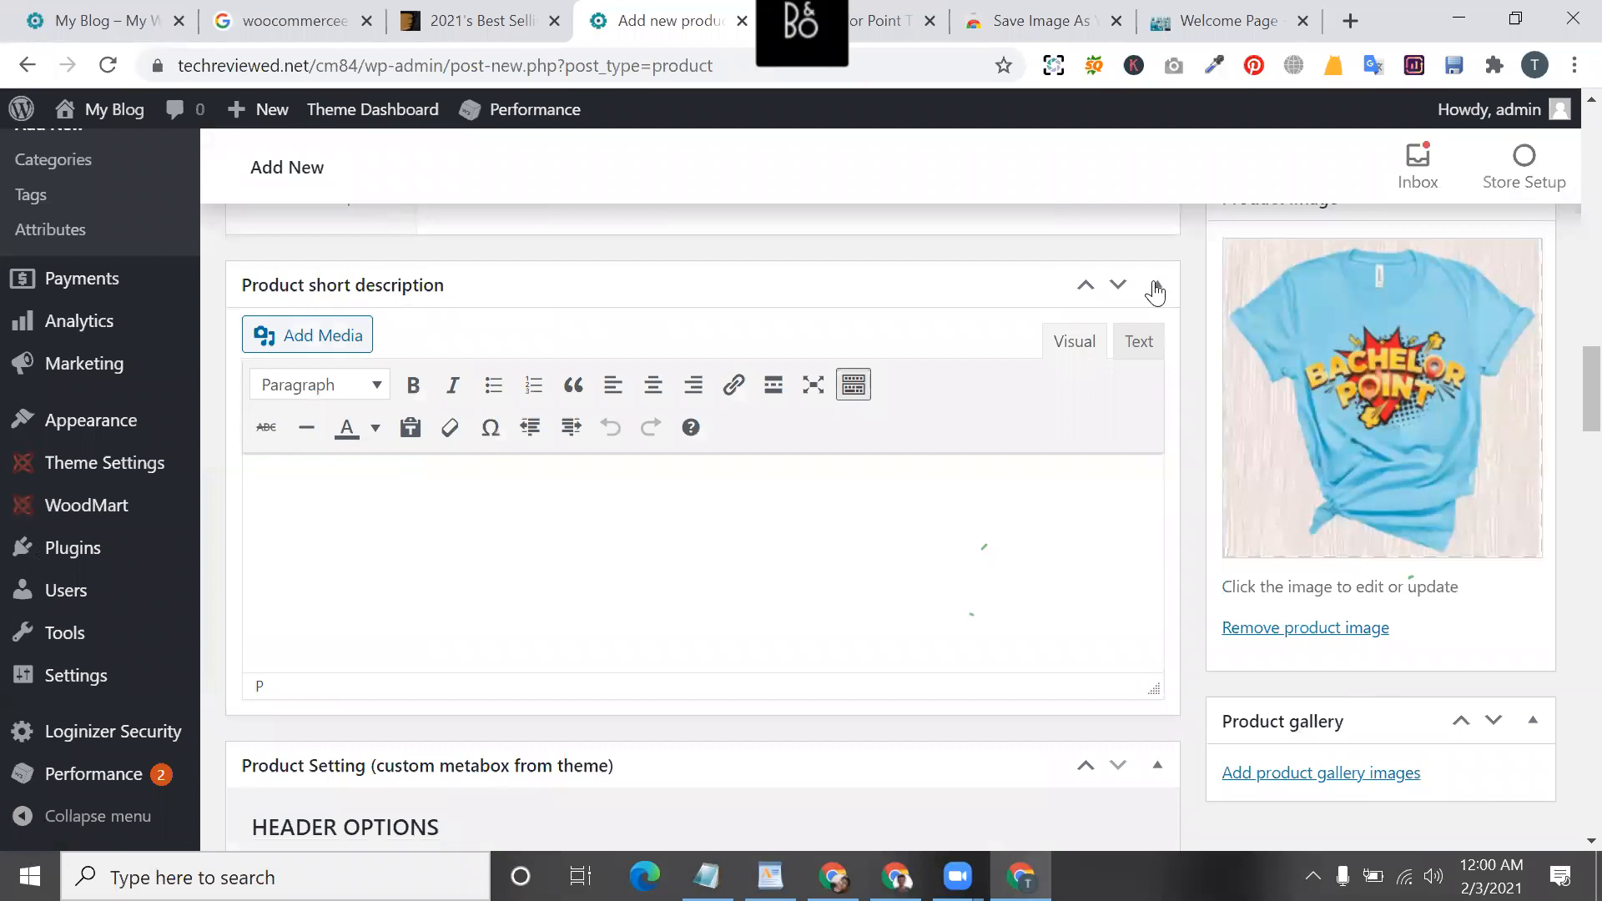
- Look through the Daraz listing's T-shirt photos, color and size options, and product details
click(868, 14)
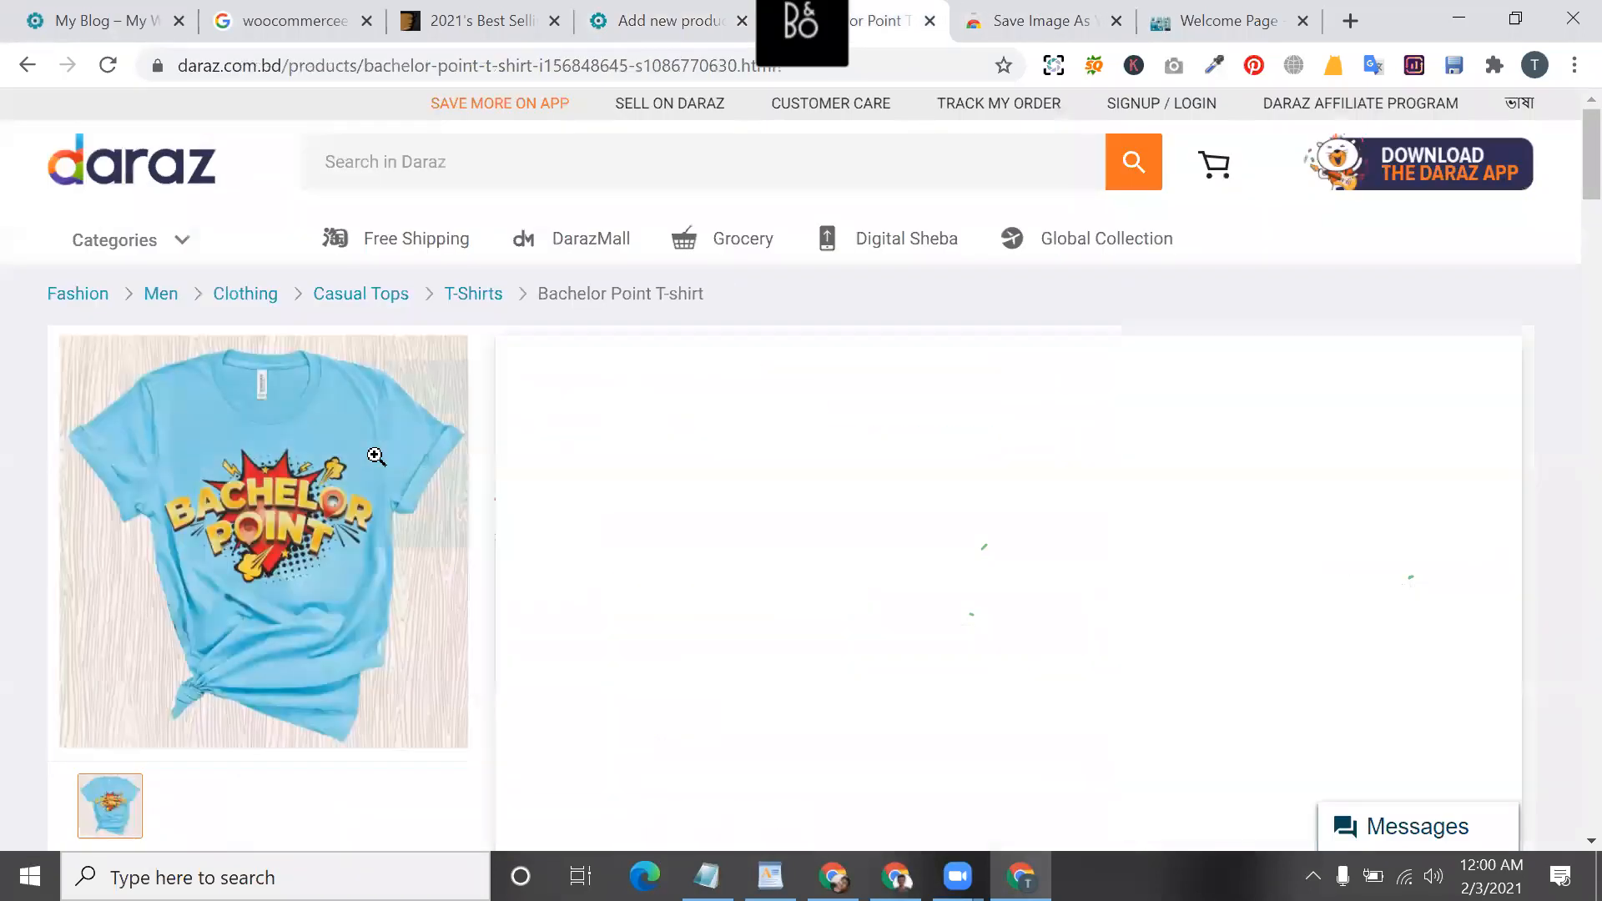
scroll(161, 553, down, 3)
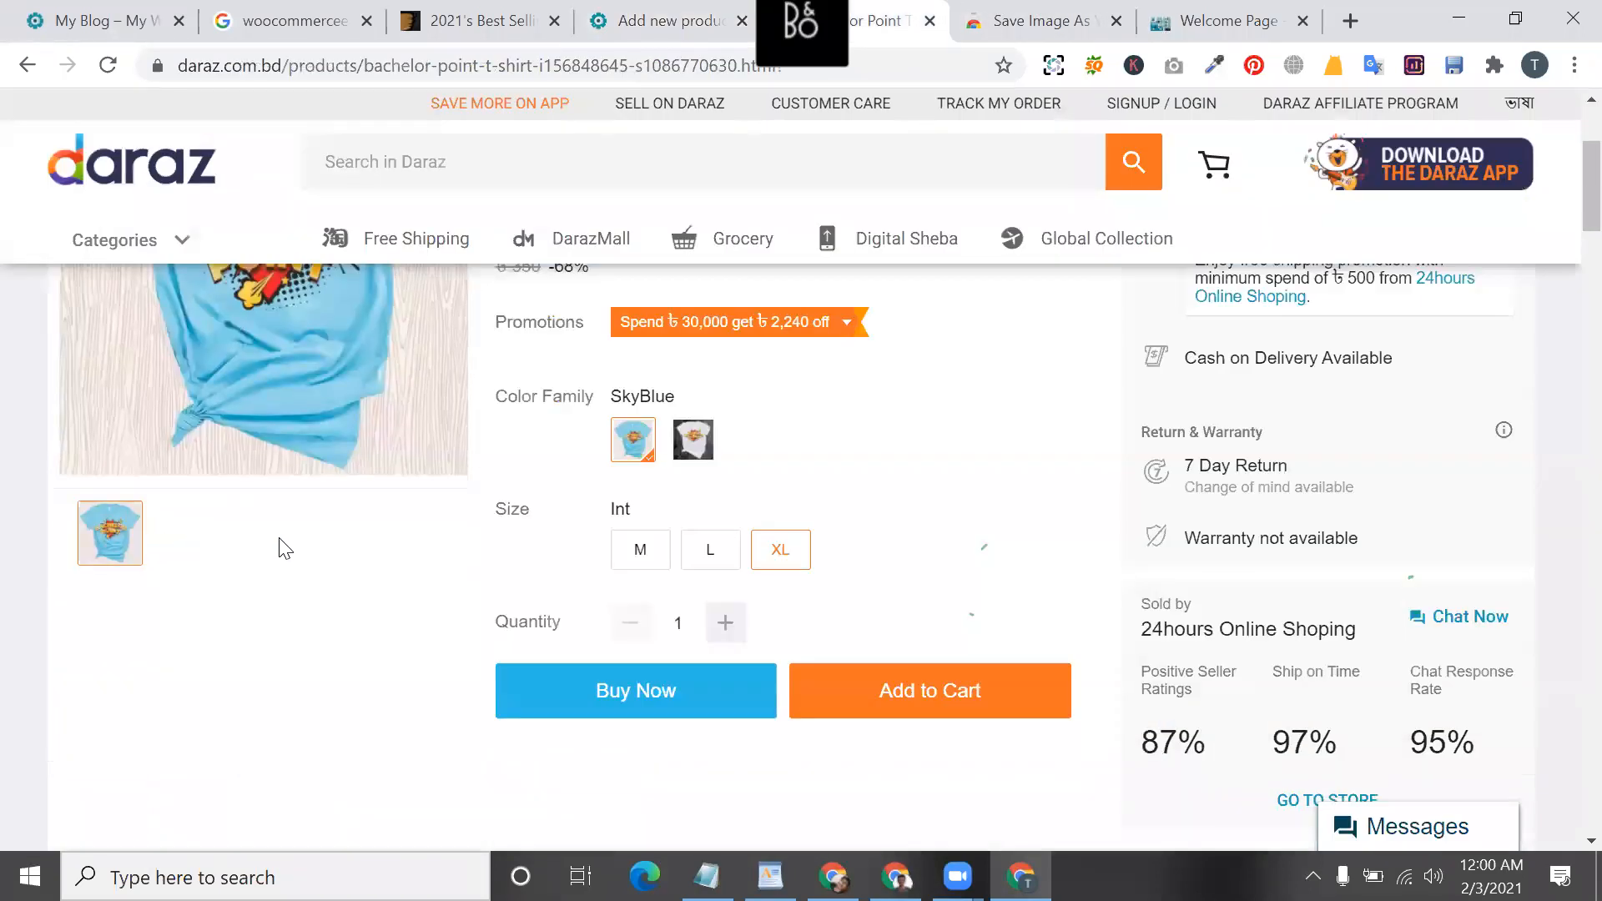
scroll(464, 422, up, 3)
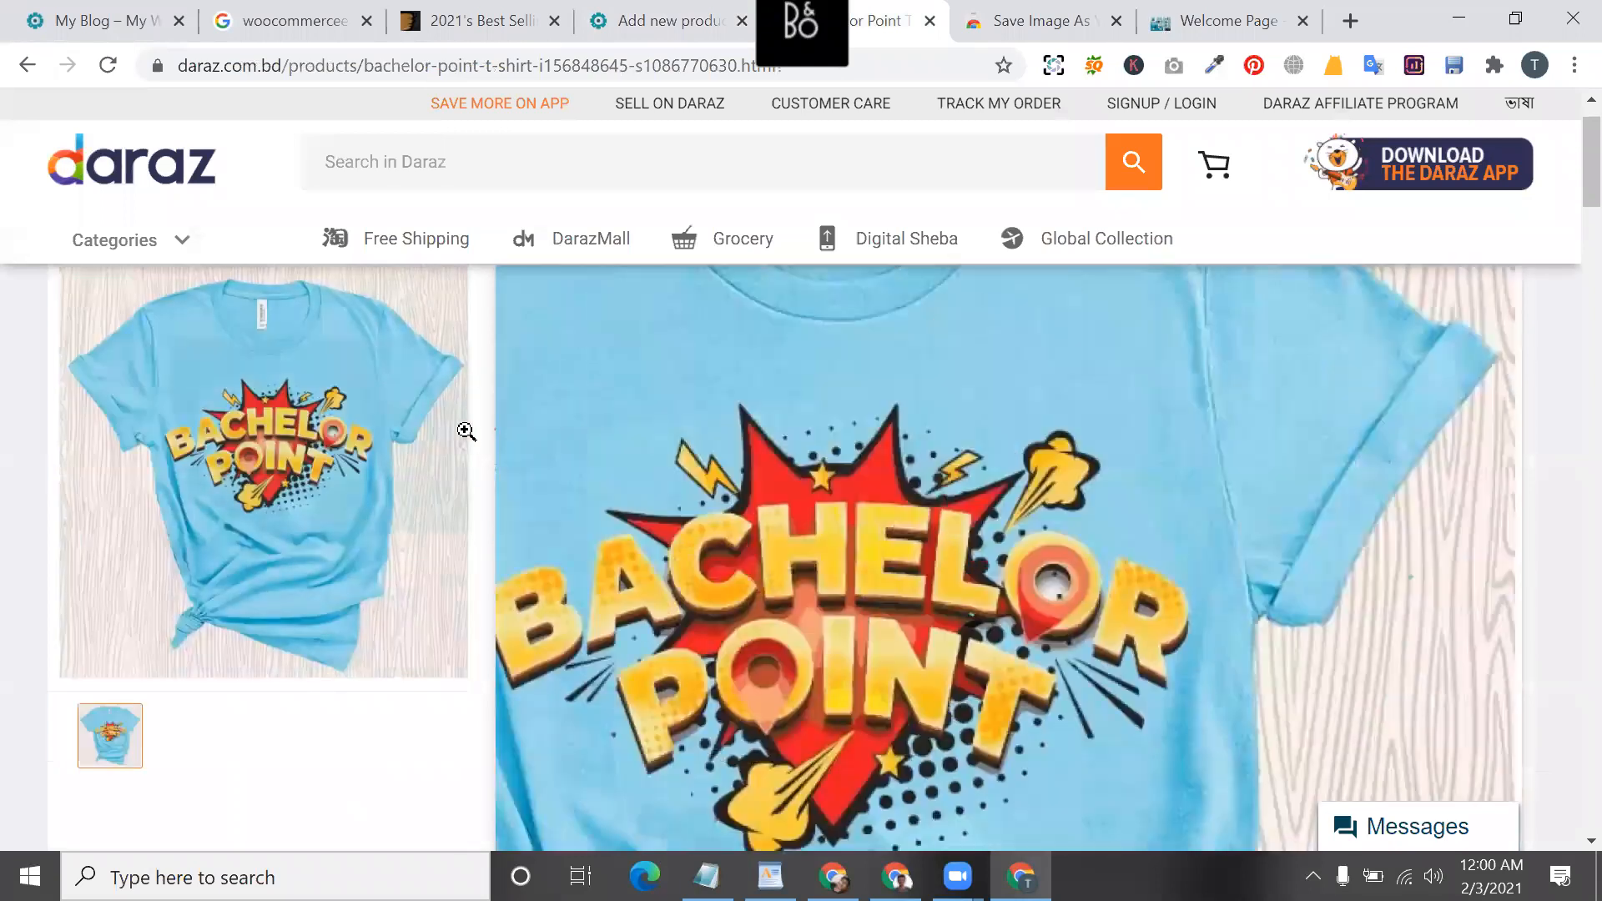
scroll(450, 441, down, 5)
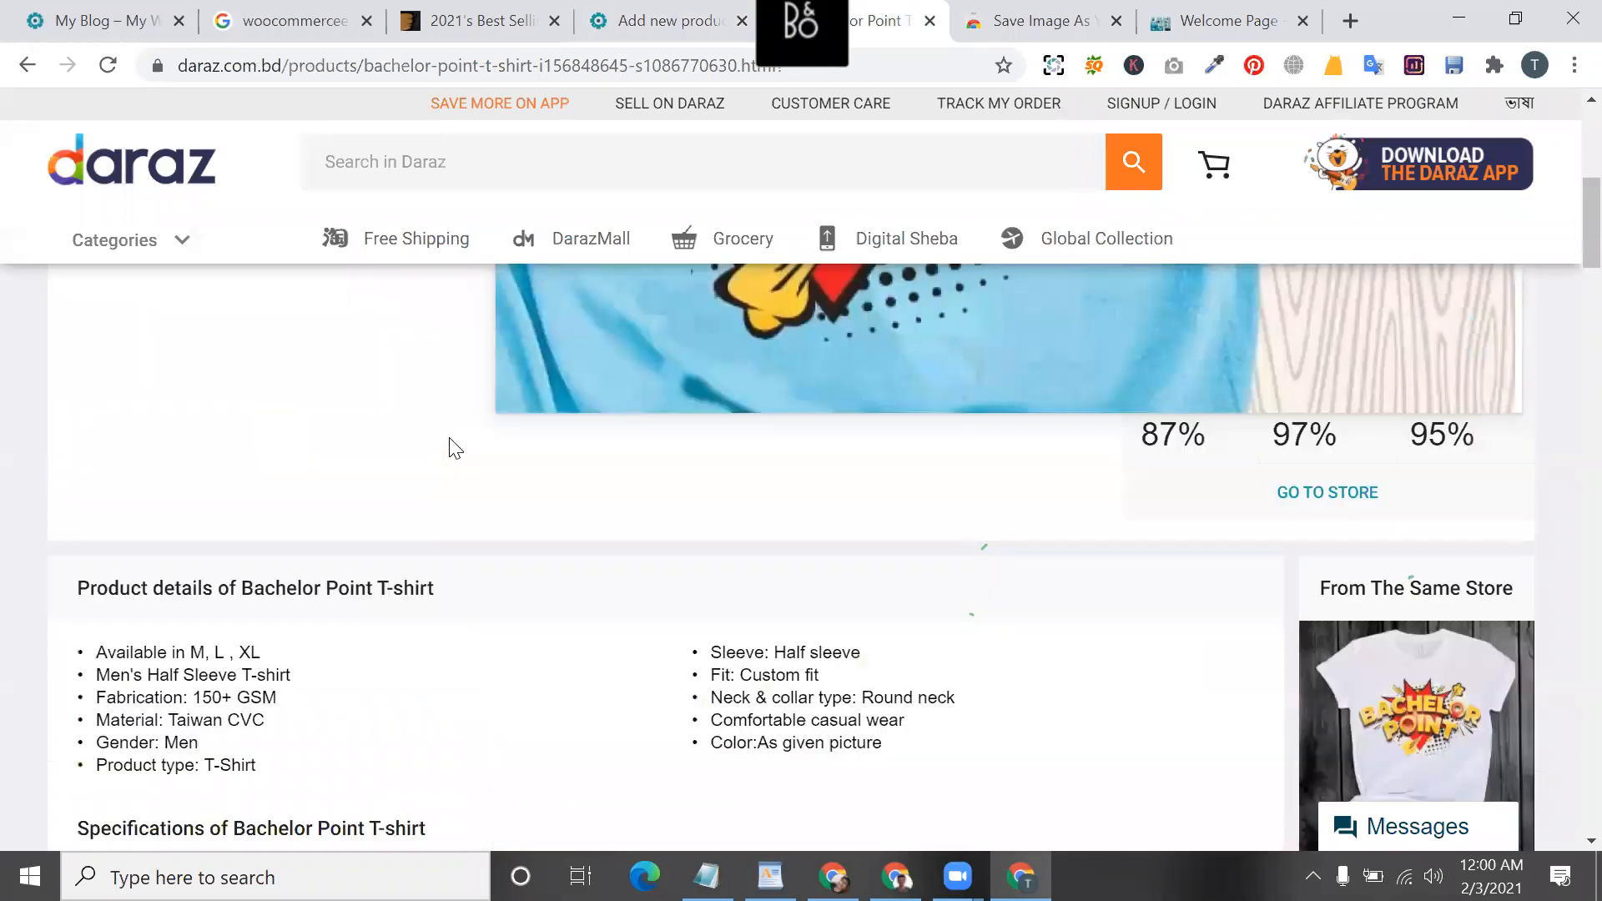
scroll(449, 448, down, 15)
scroll(446, 493, up, 15)
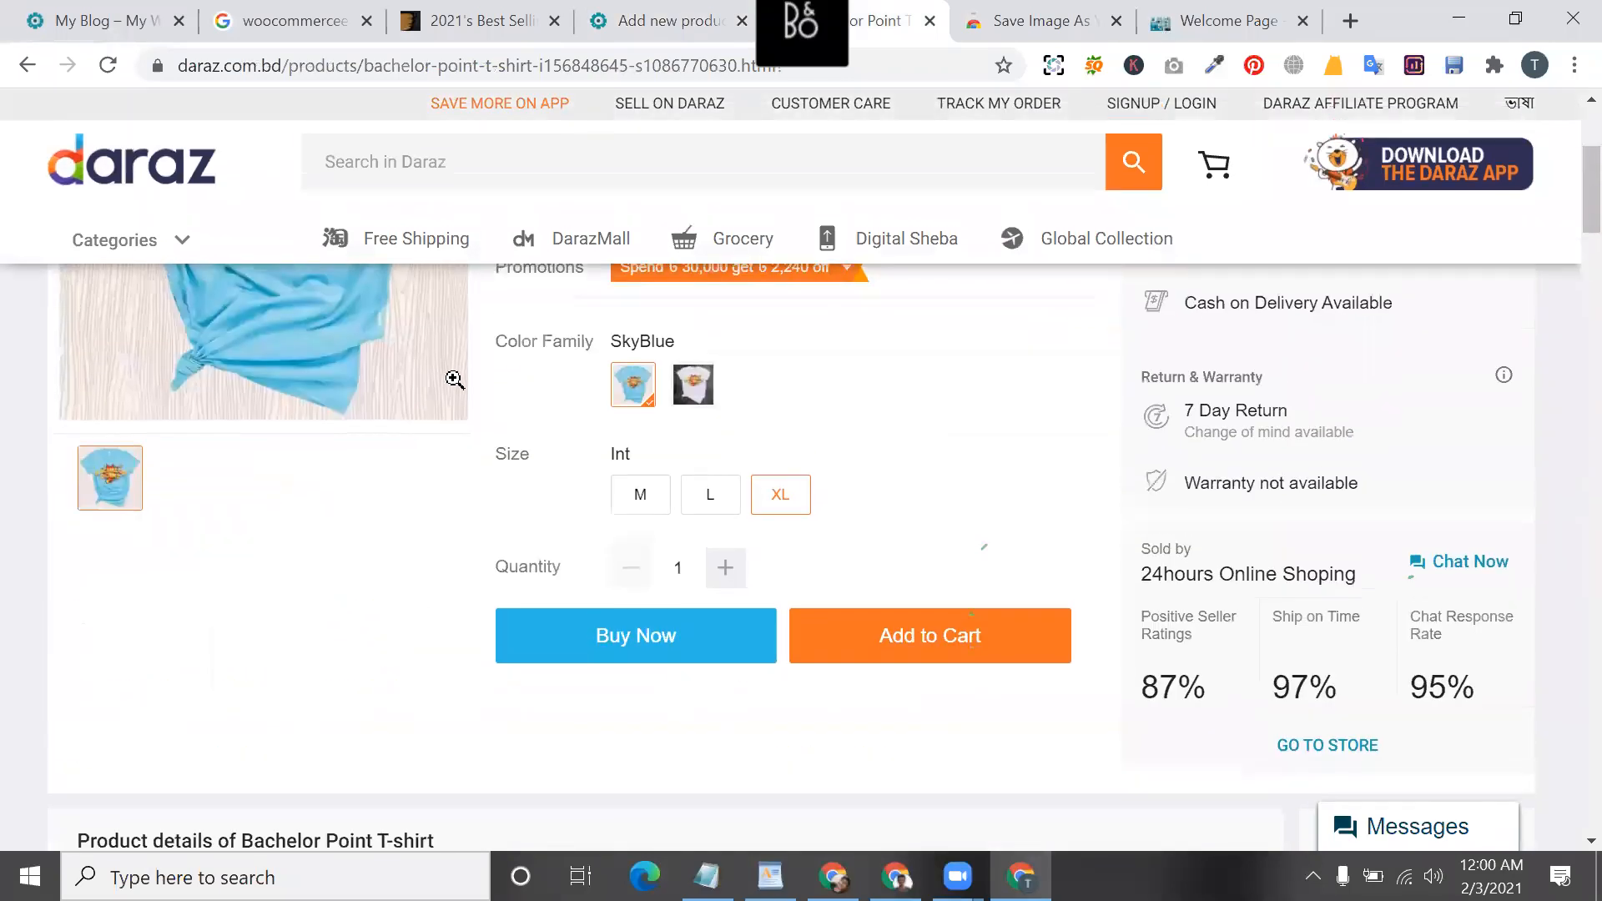
mouse_move(314, 397)
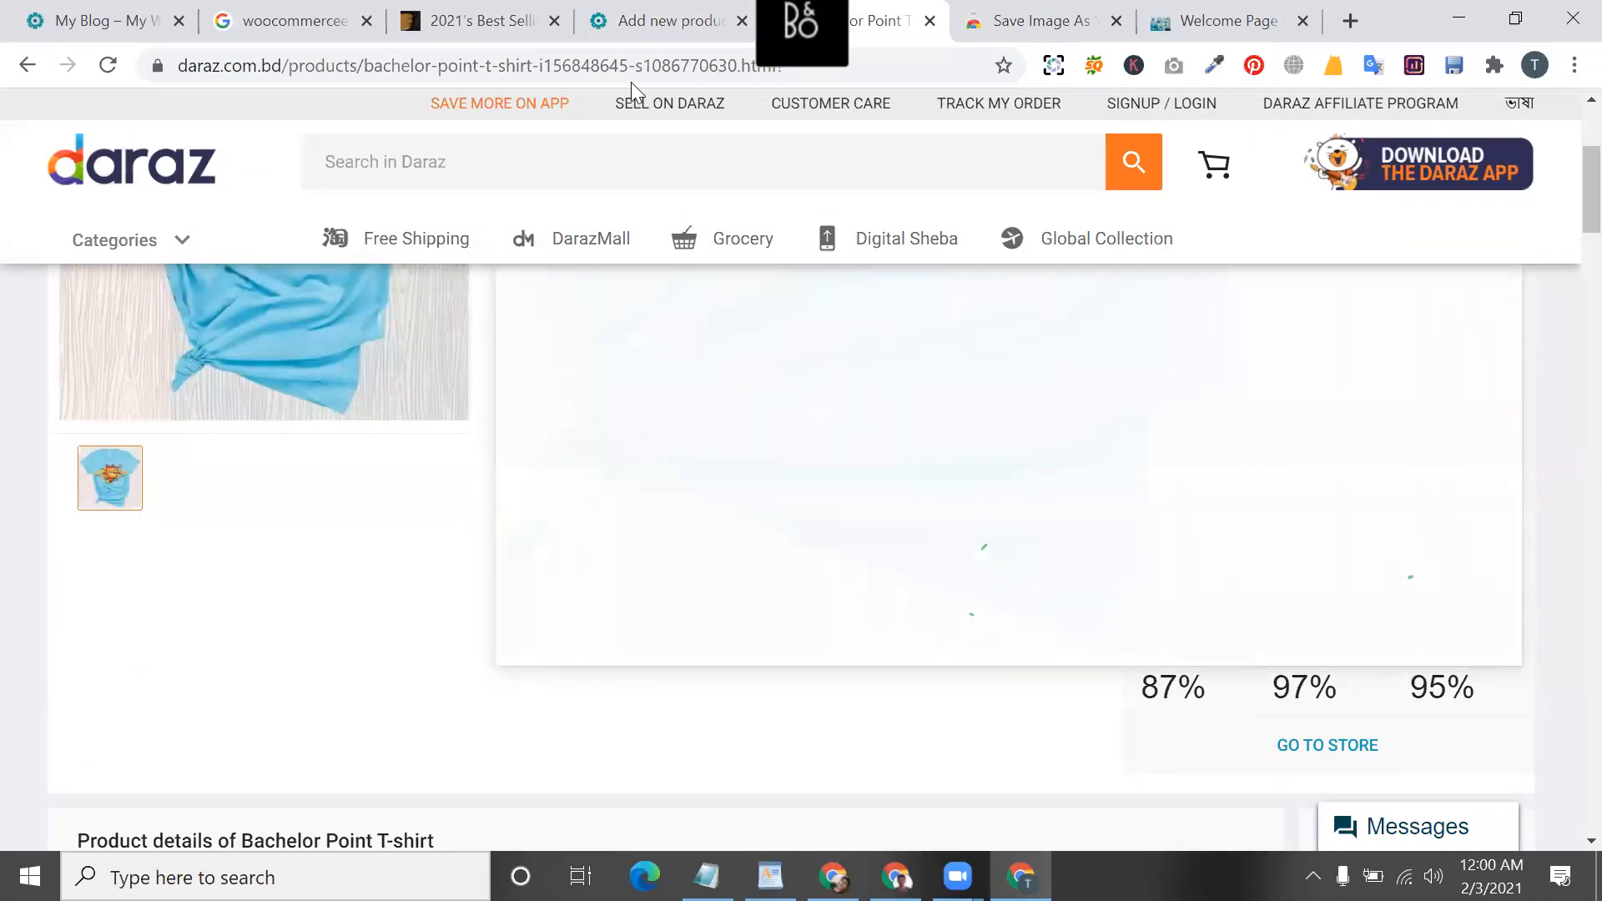
- Review the product draft's theme settings, title, description, categories, tags, product image and regular price
click(668, 20)
scroll(1056, 606, down, 2)
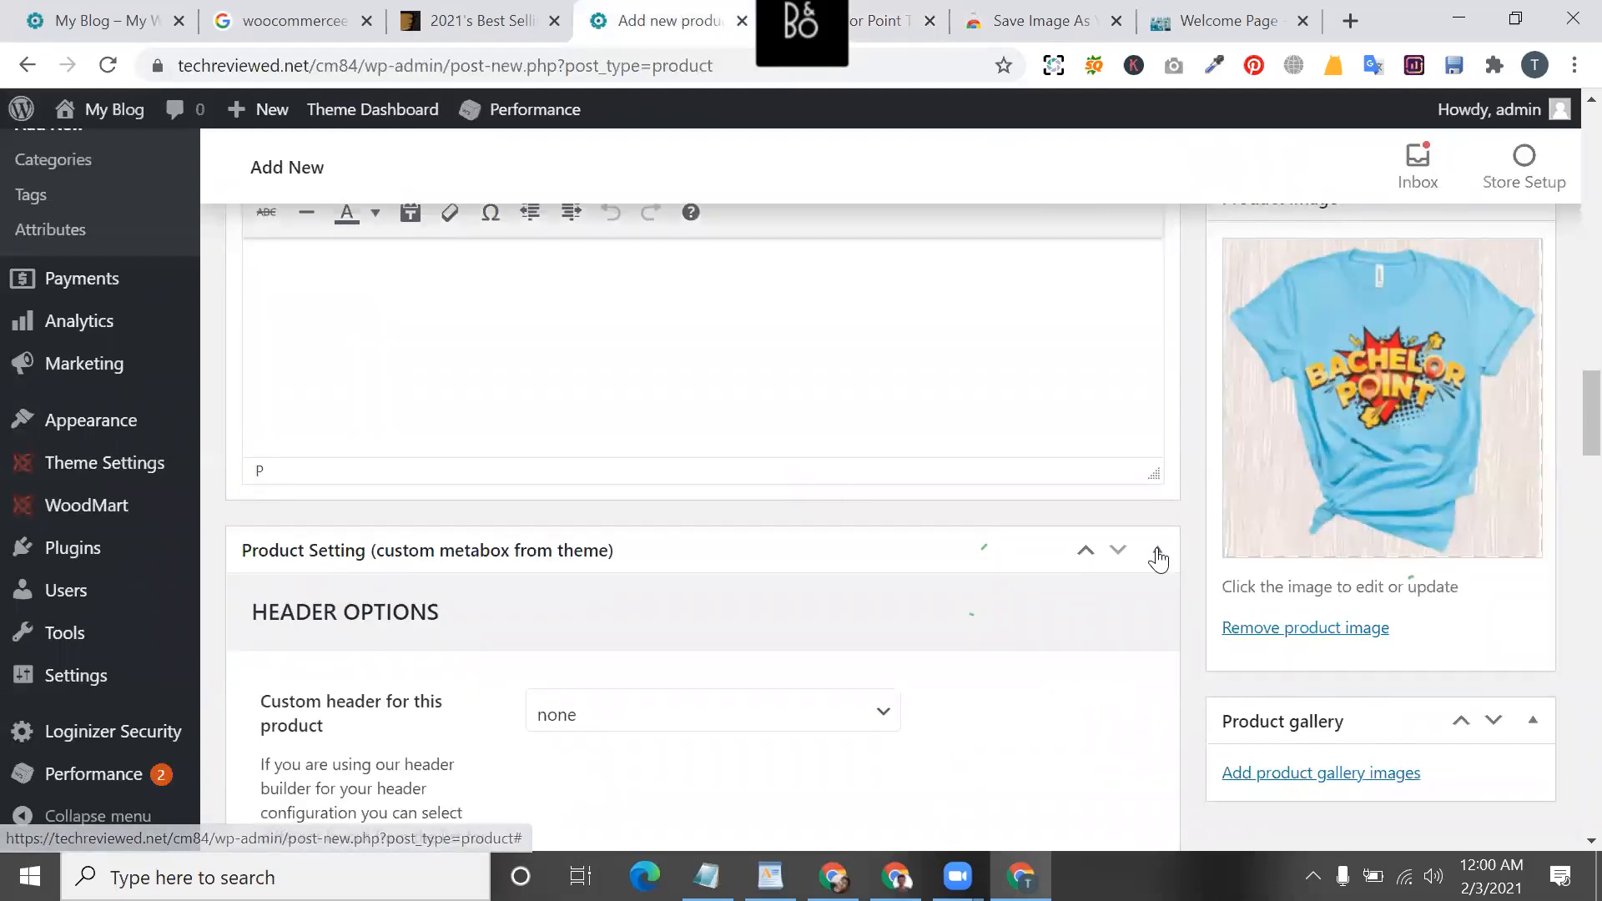
scroll(1155, 557, down, 7)
scroll(1155, 556, down, 8)
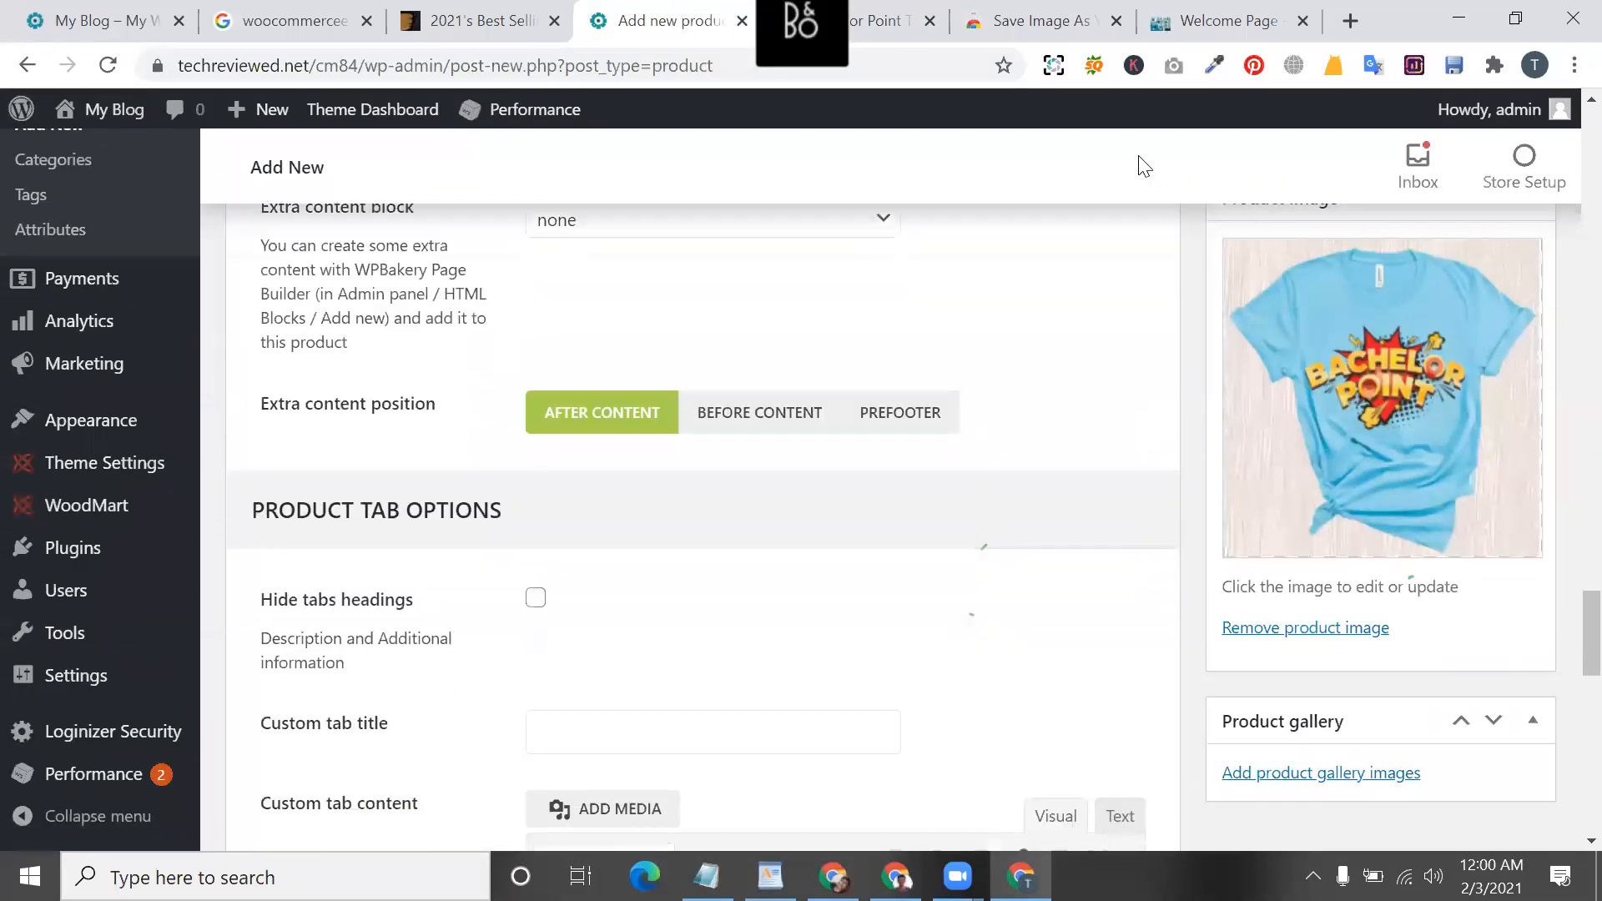
scroll(1152, 583, up, 12)
scroll(1155, 580, up, 15)
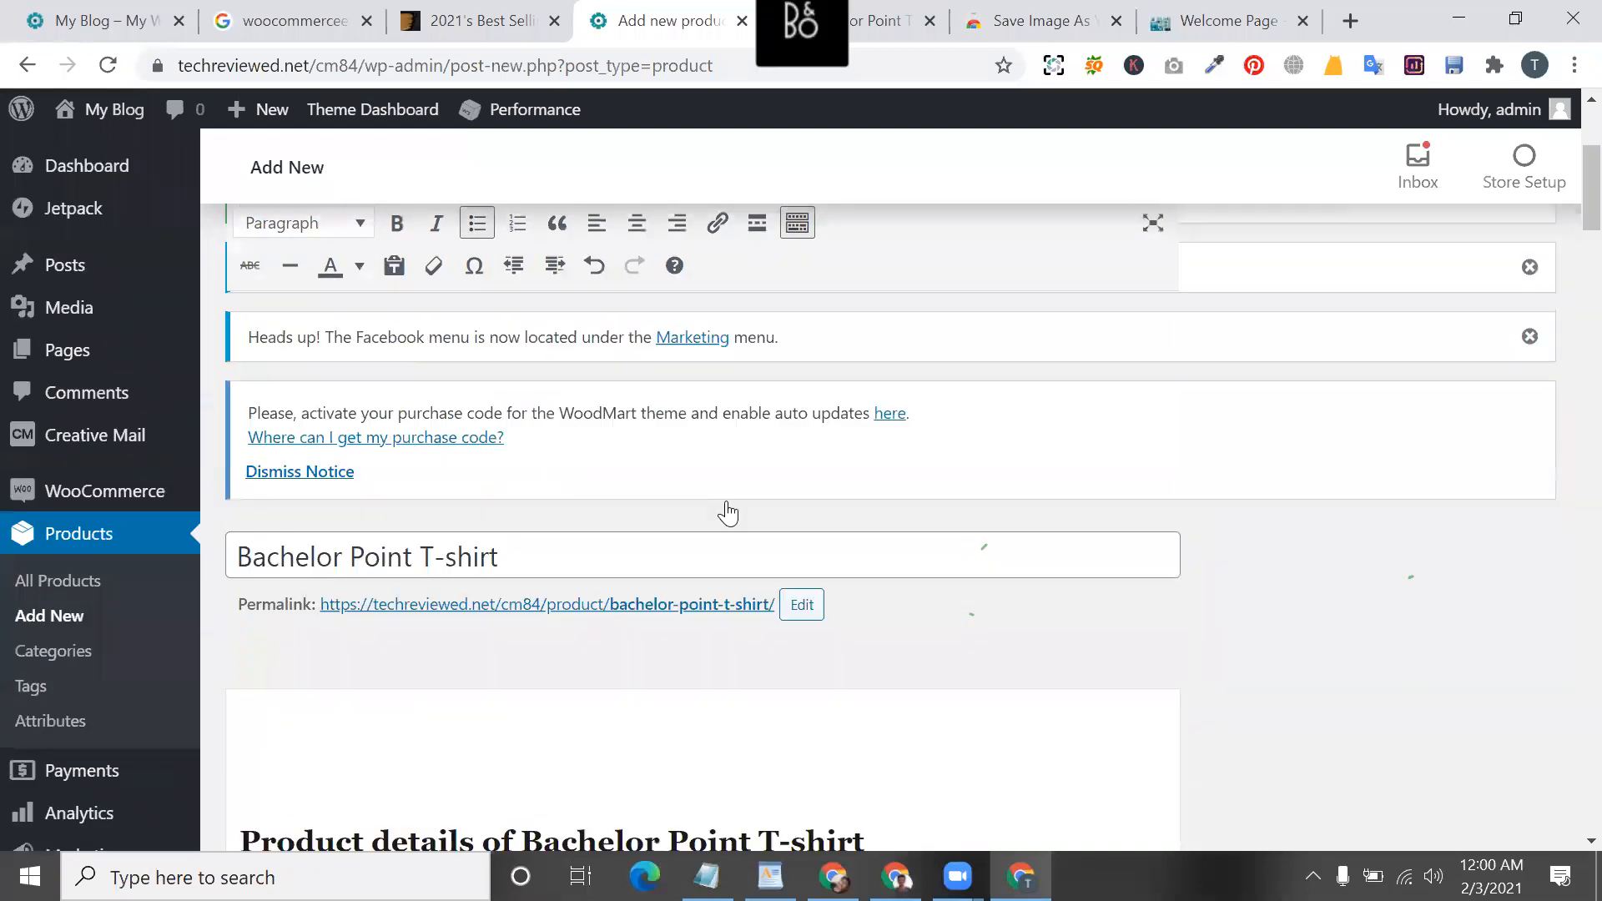
scroll(702, 473, down, 10)
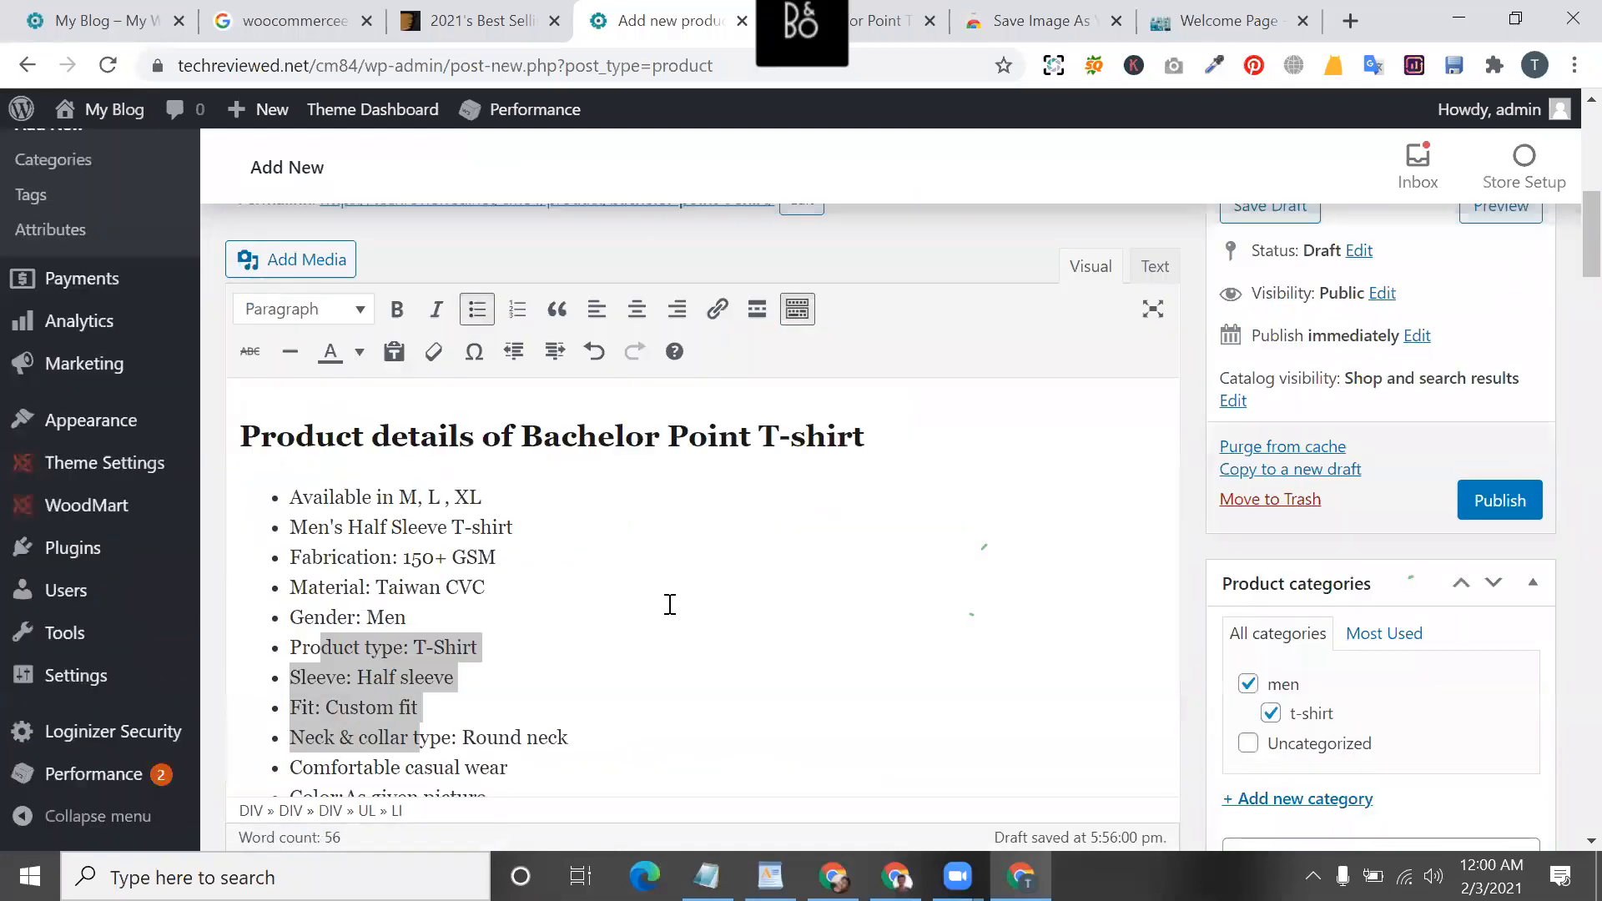
scroll(1261, 334, up, 3)
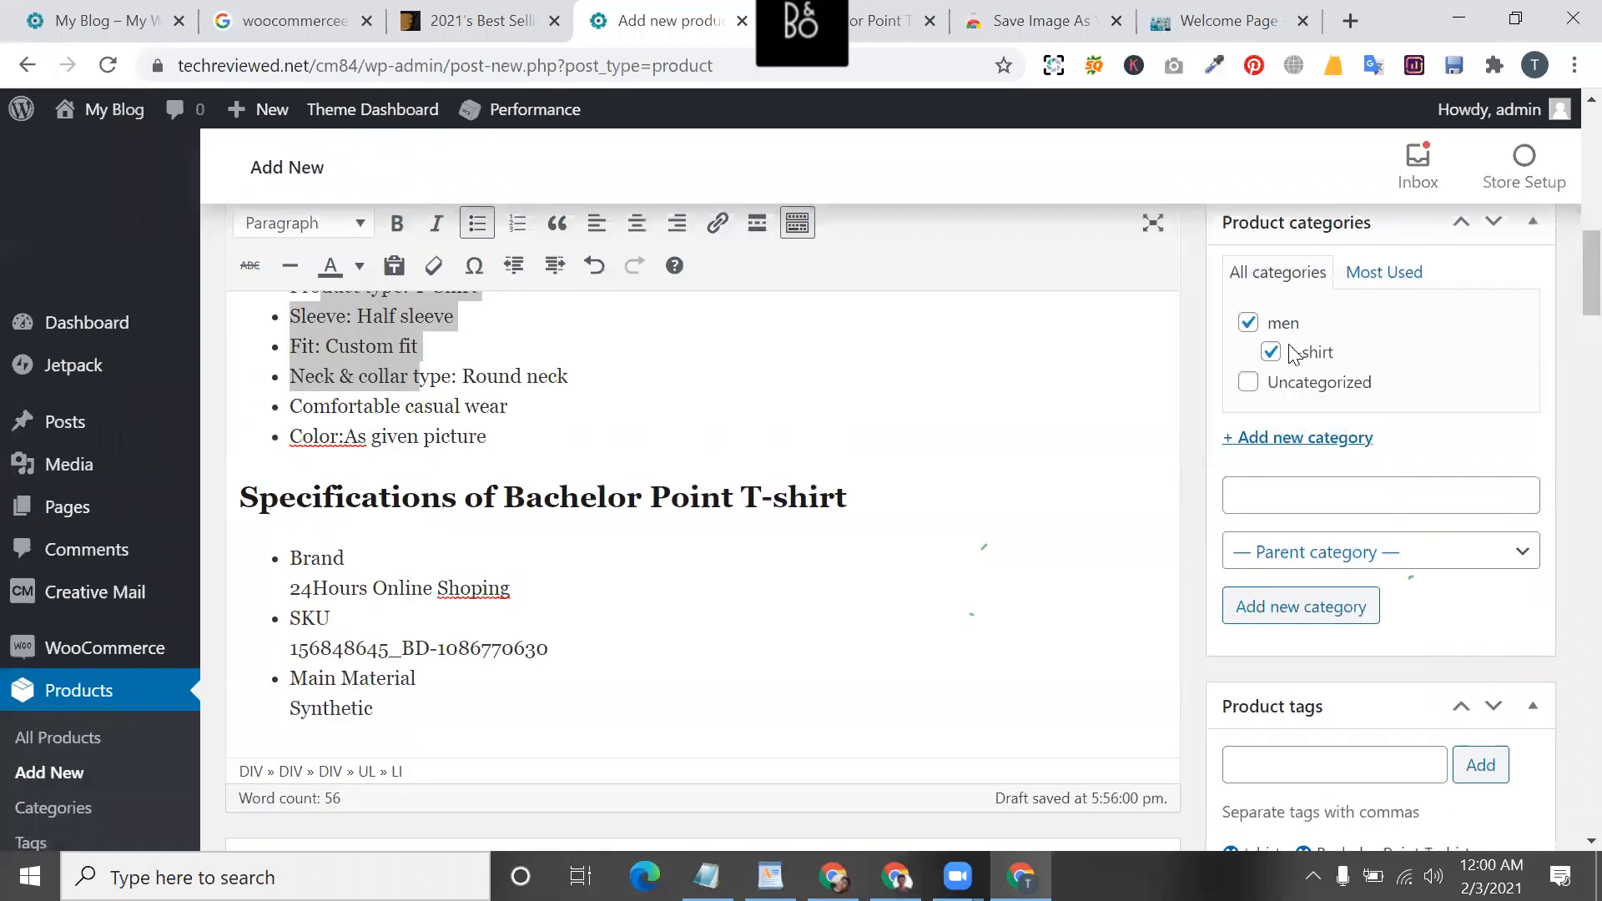
scroll(1281, 584, down, 3)
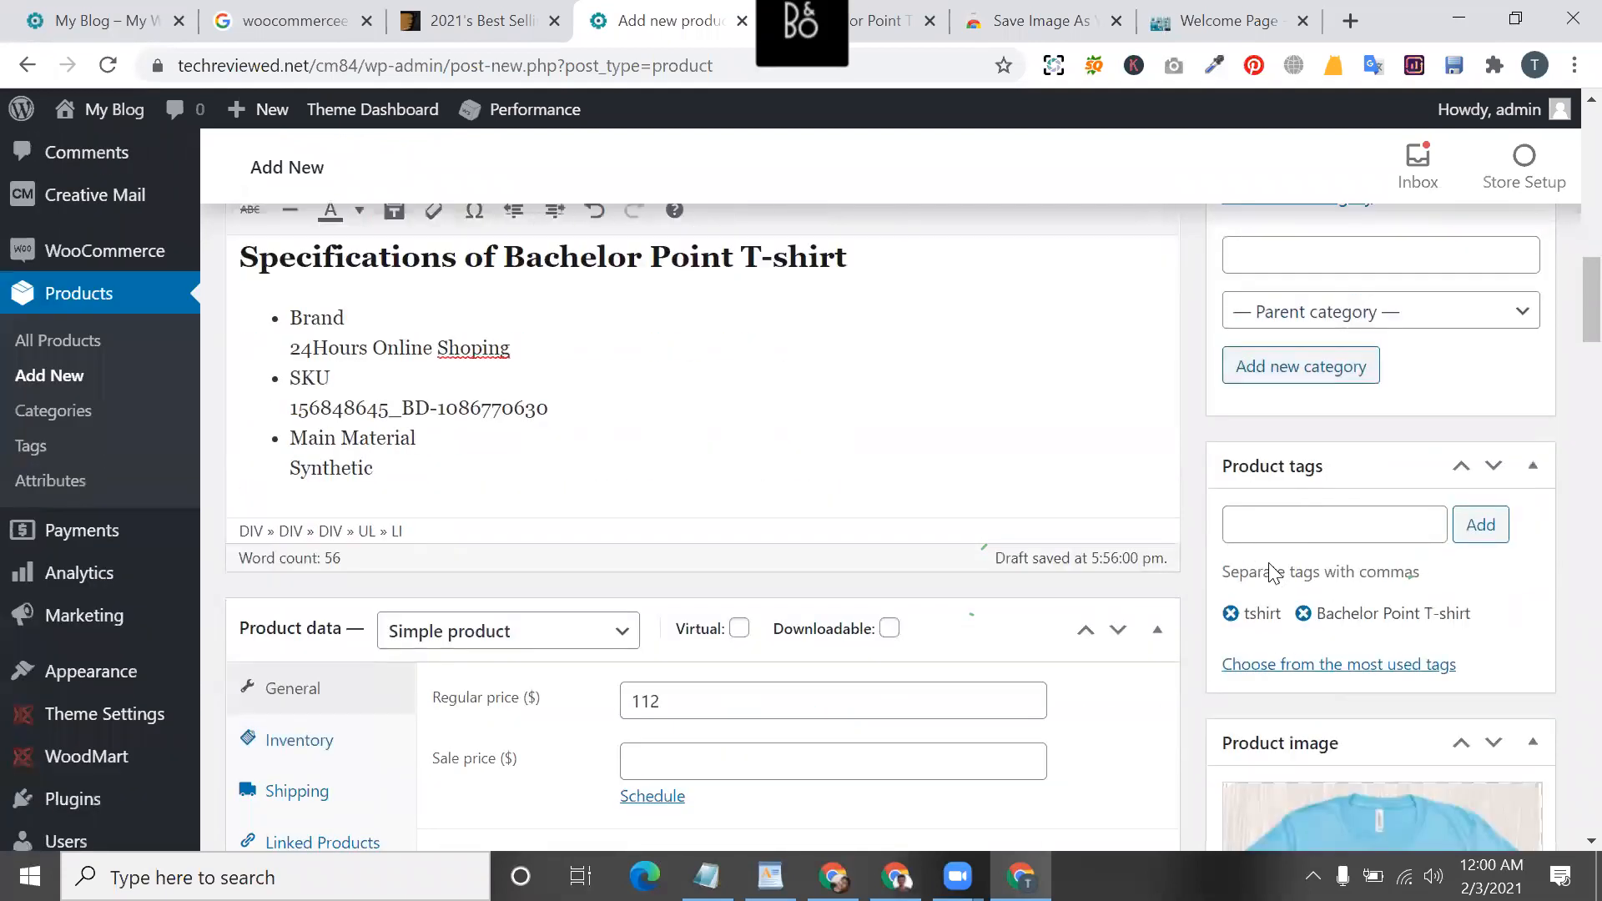
scroll(1335, 642, down, 2)
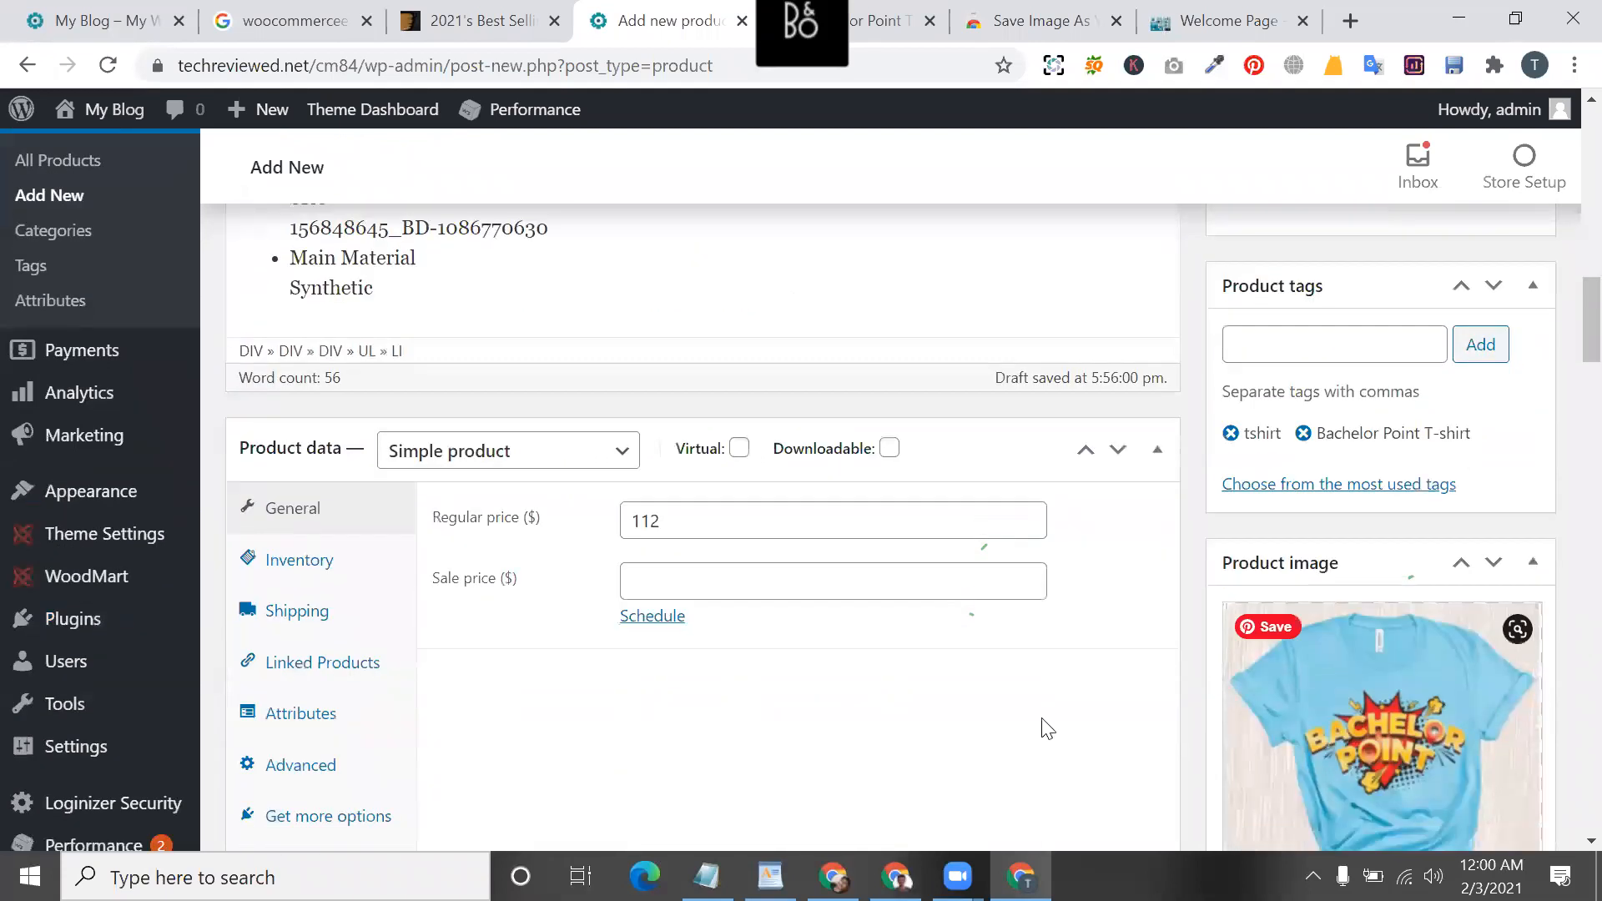
double_click(704, 505)
scroll(793, 634, down, 1)
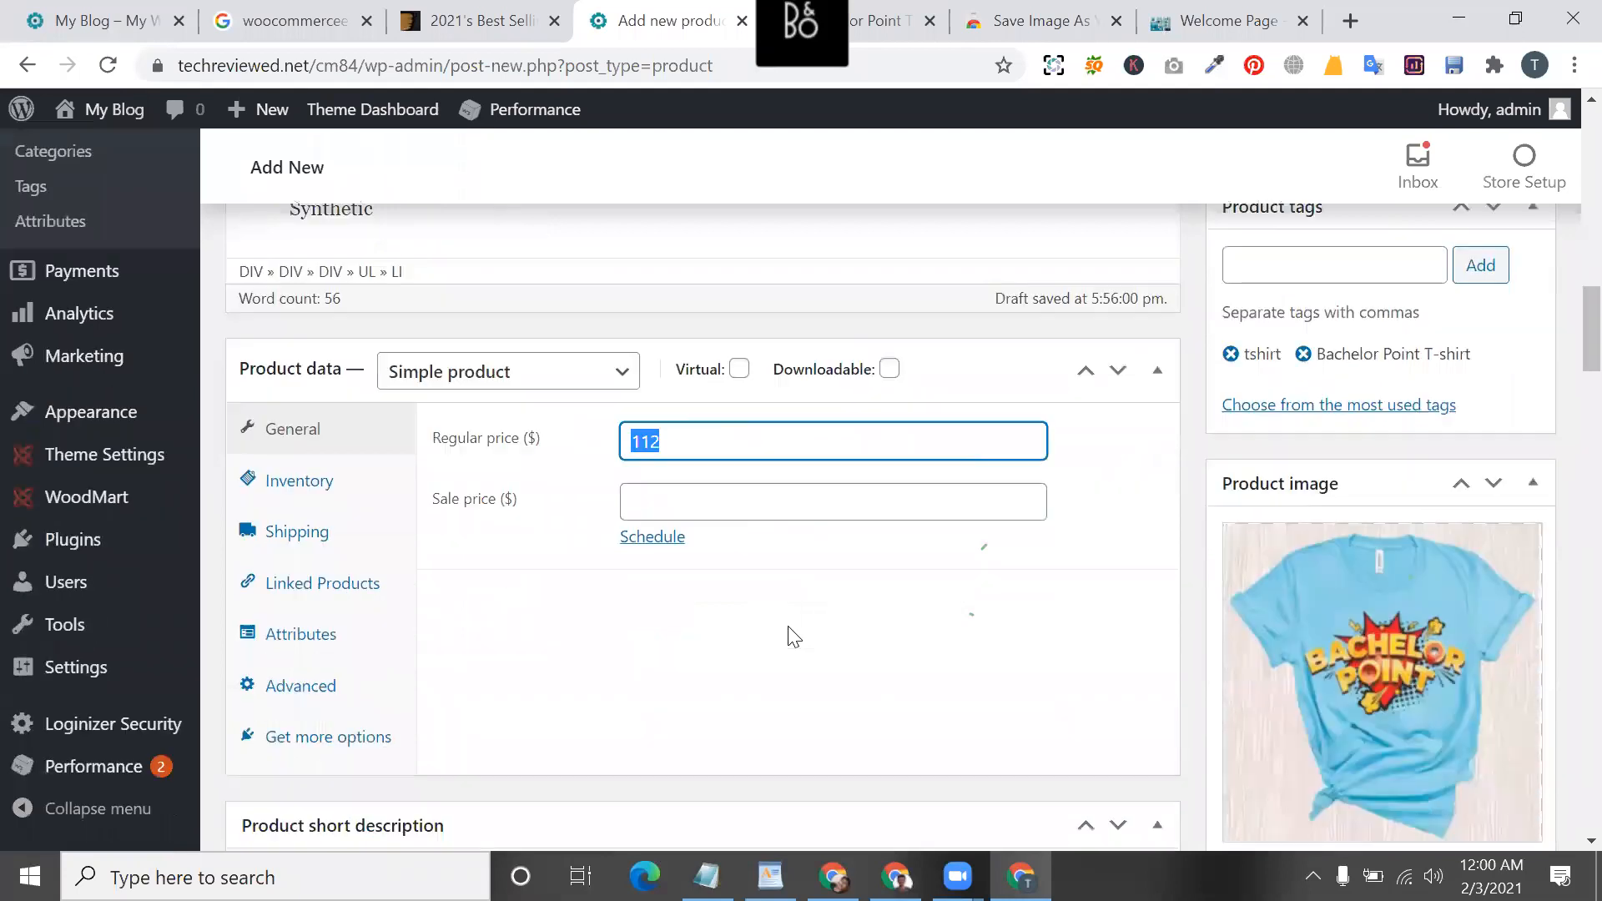
- Publish the Bachelor Point T-shirt product
scroll(793, 636, down, 2)
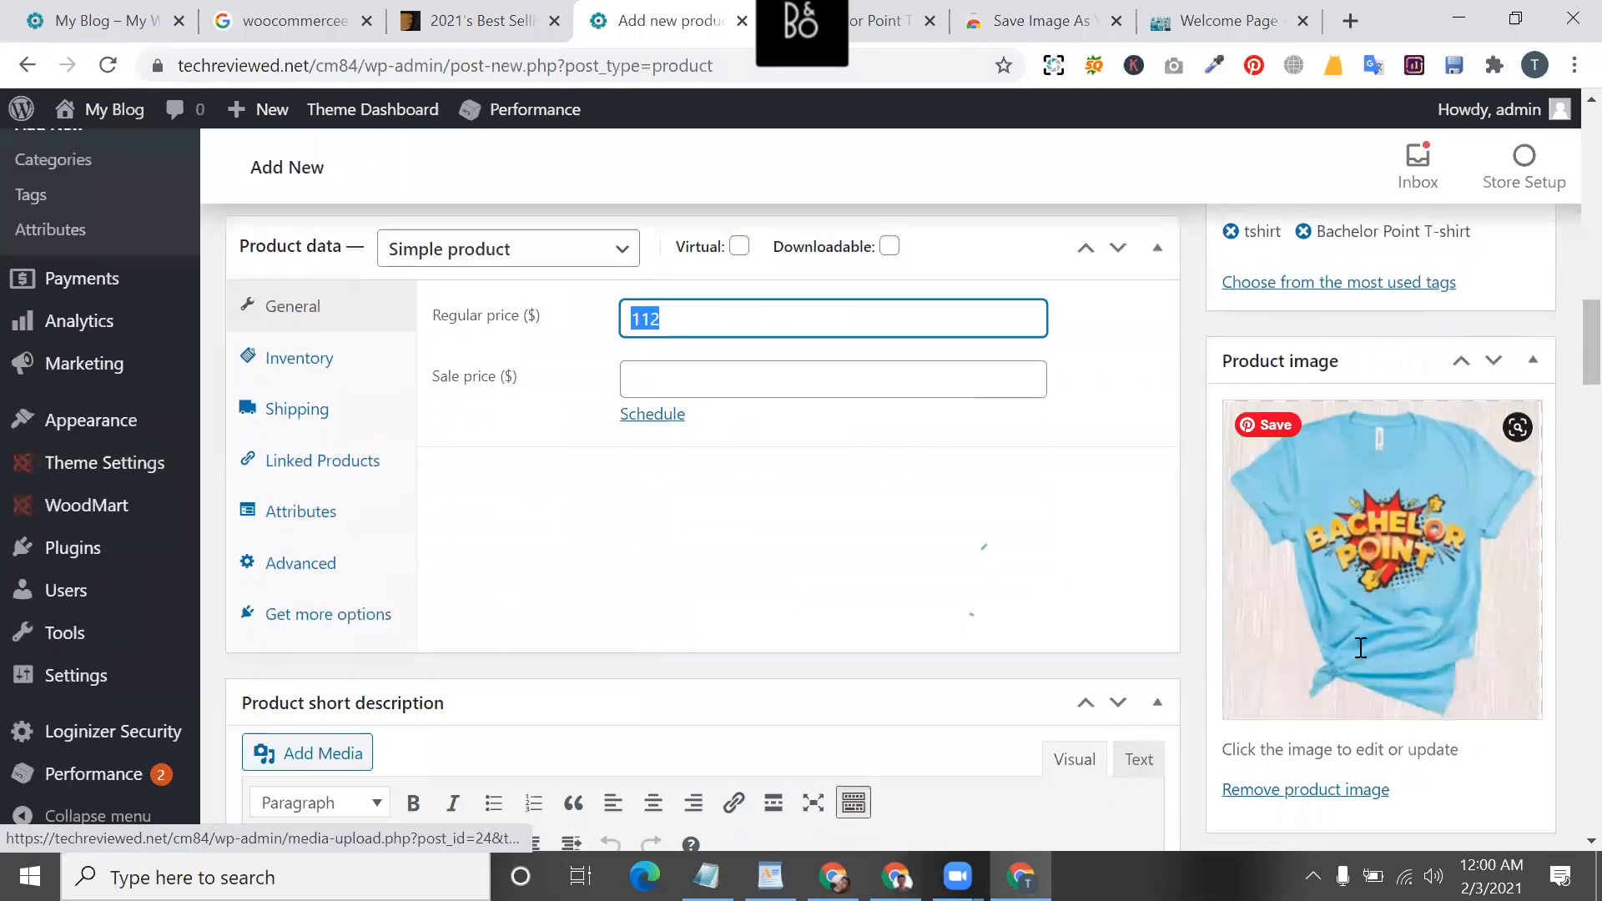
scroll(1361, 648, up, 10)
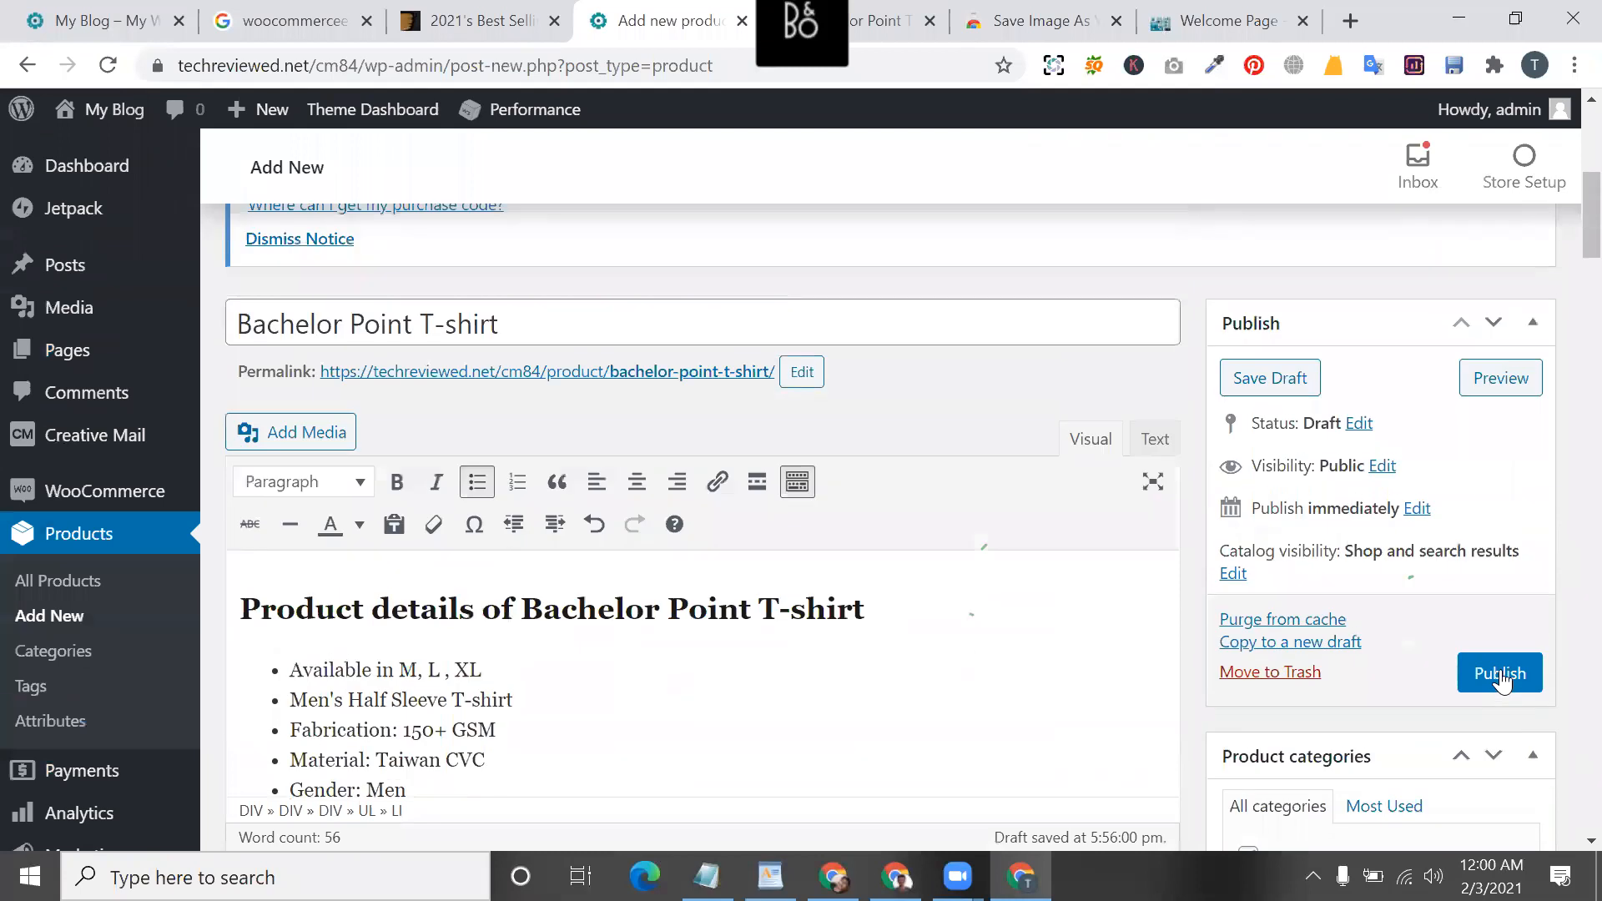
click(1500, 674)
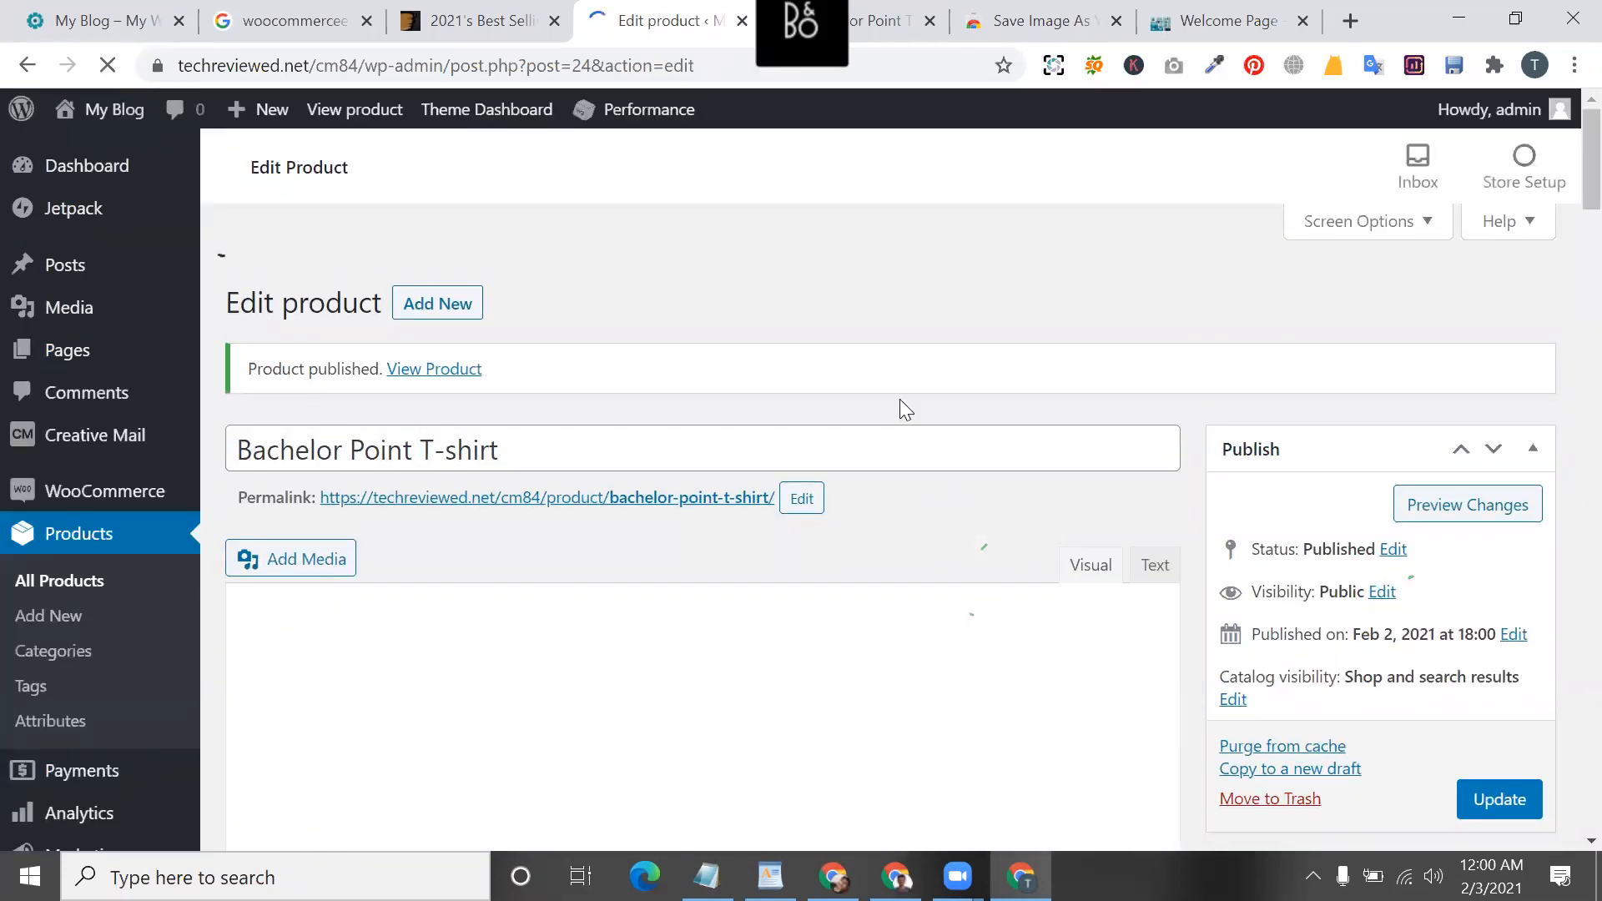
- Open the published T-shirt's store page in a new browser tab and switch to it
scroll(651, 297, down, 2)
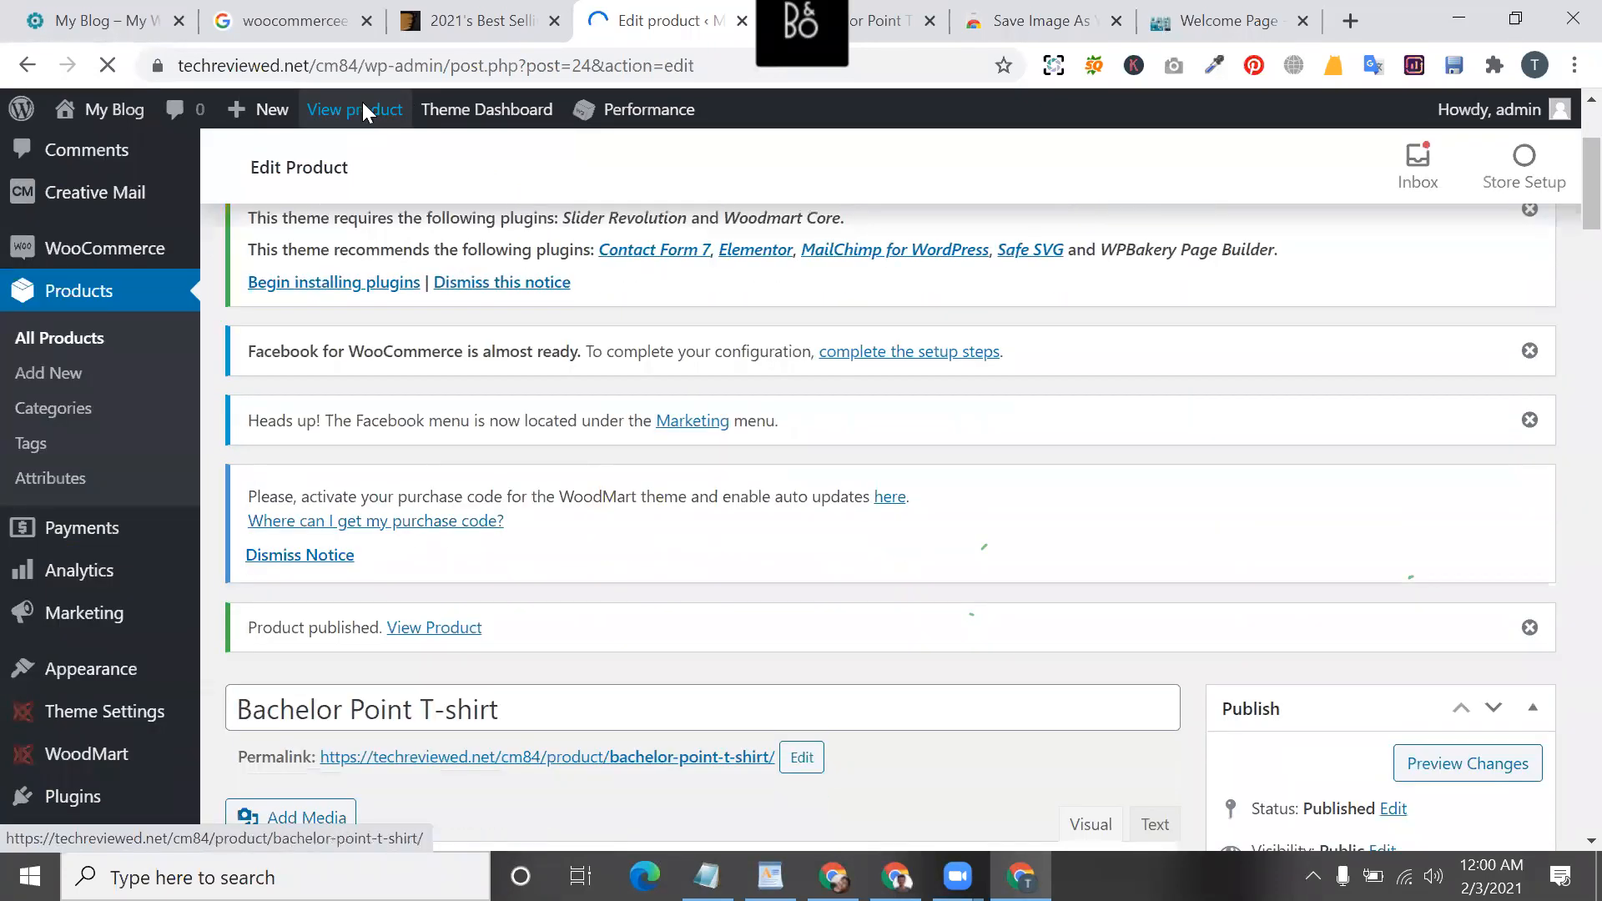
right_click(363, 101)
click(417, 122)
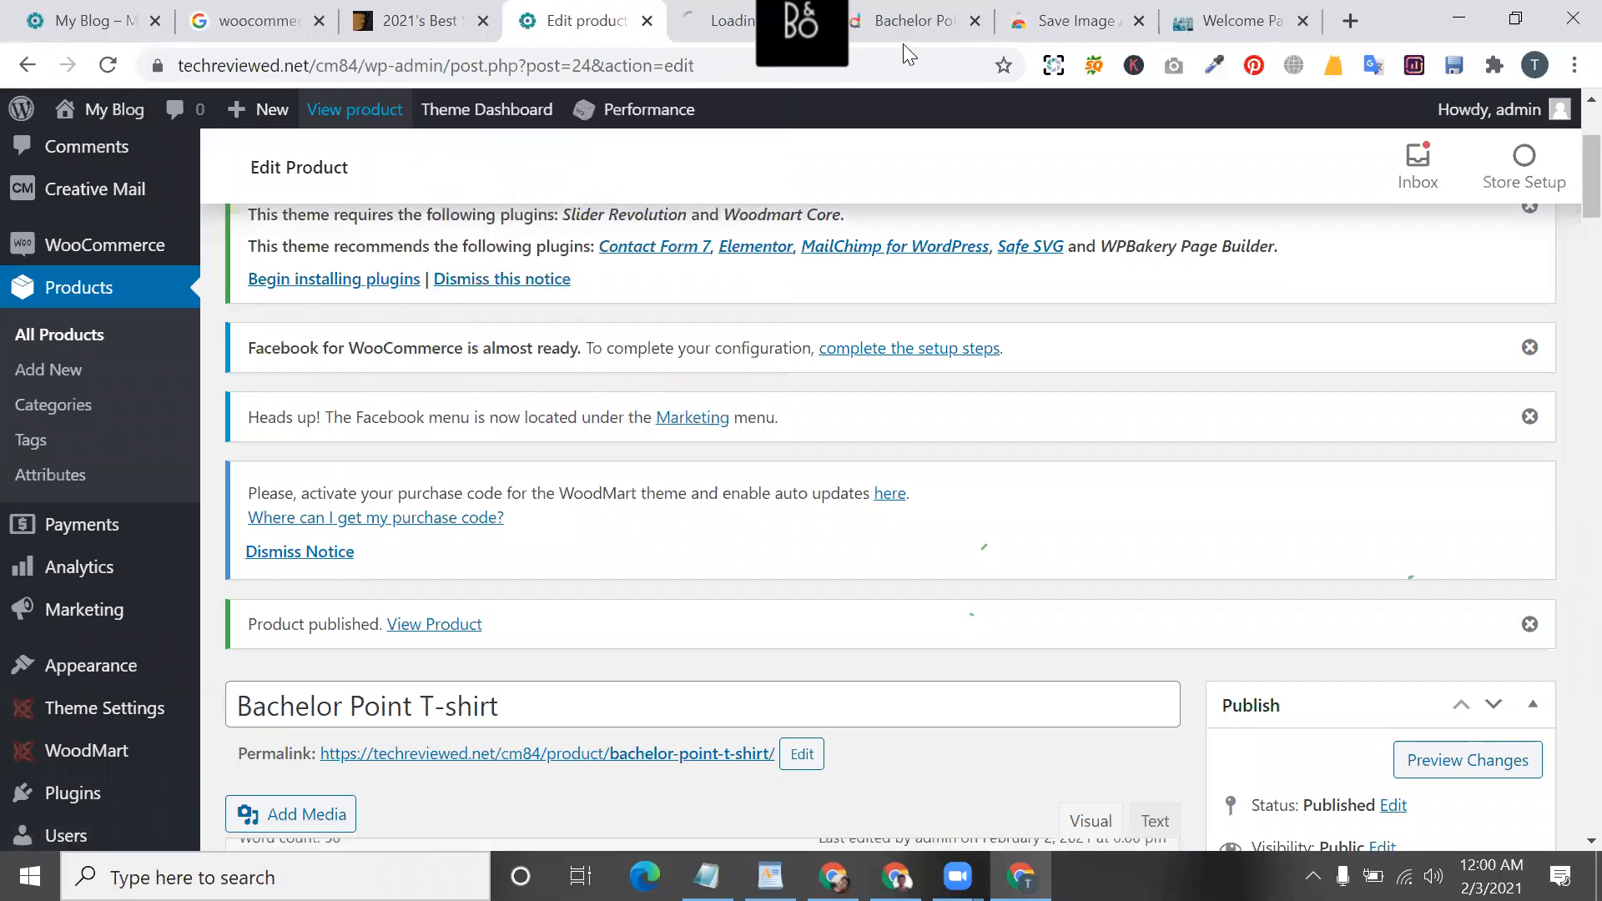
click(718, 20)
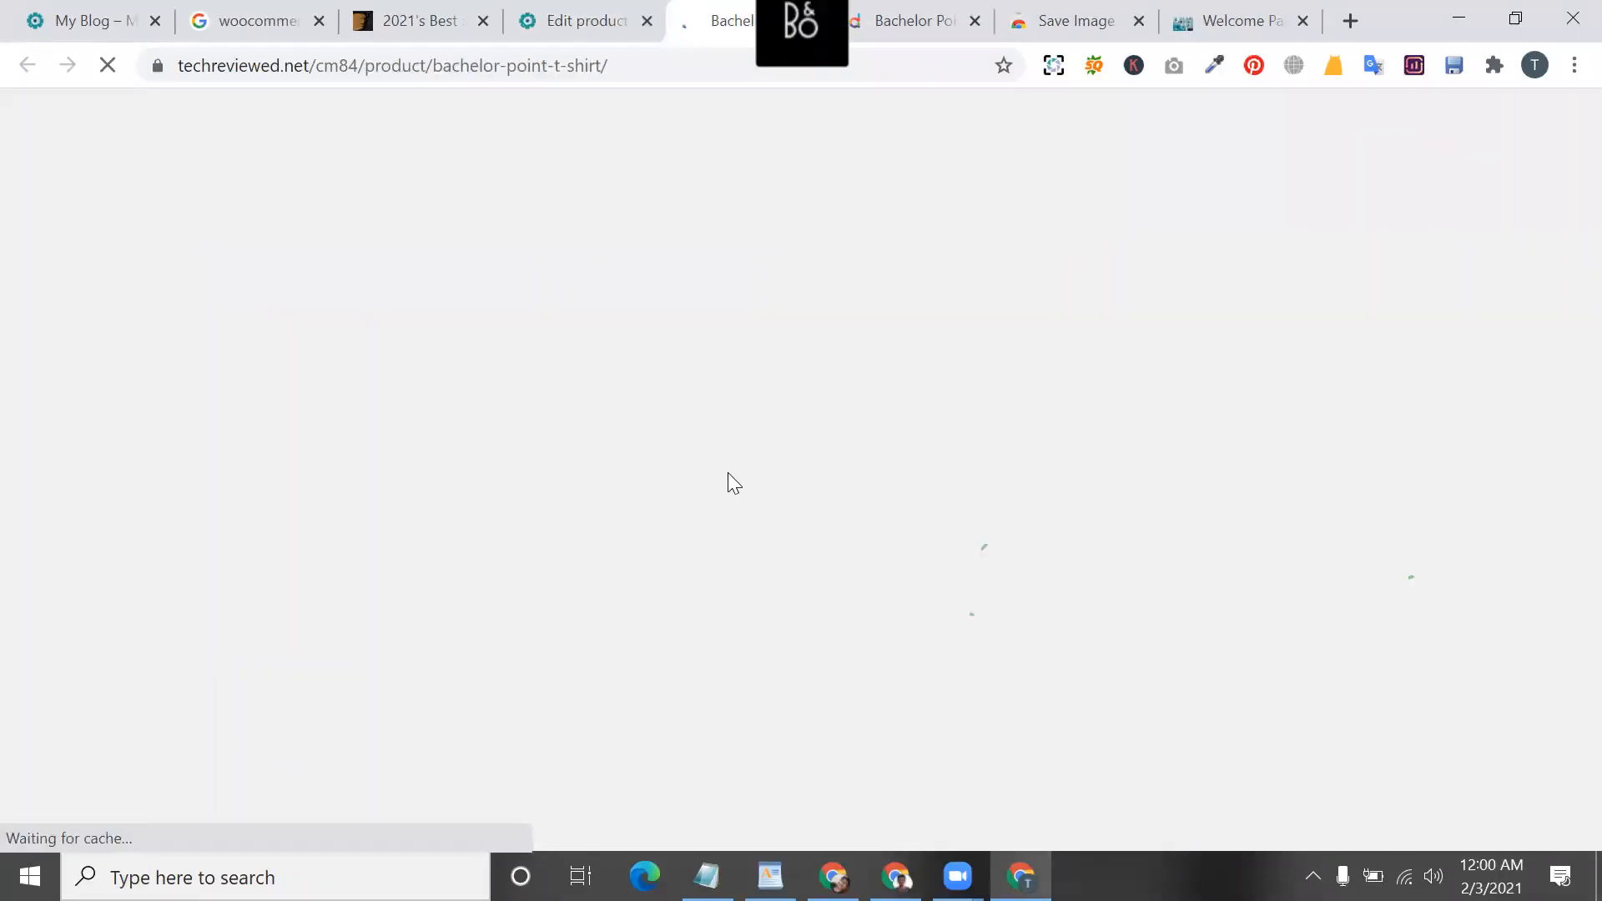
- Compare the published store page's T-shirt image, title and price with the Daraz listing
click(889, 23)
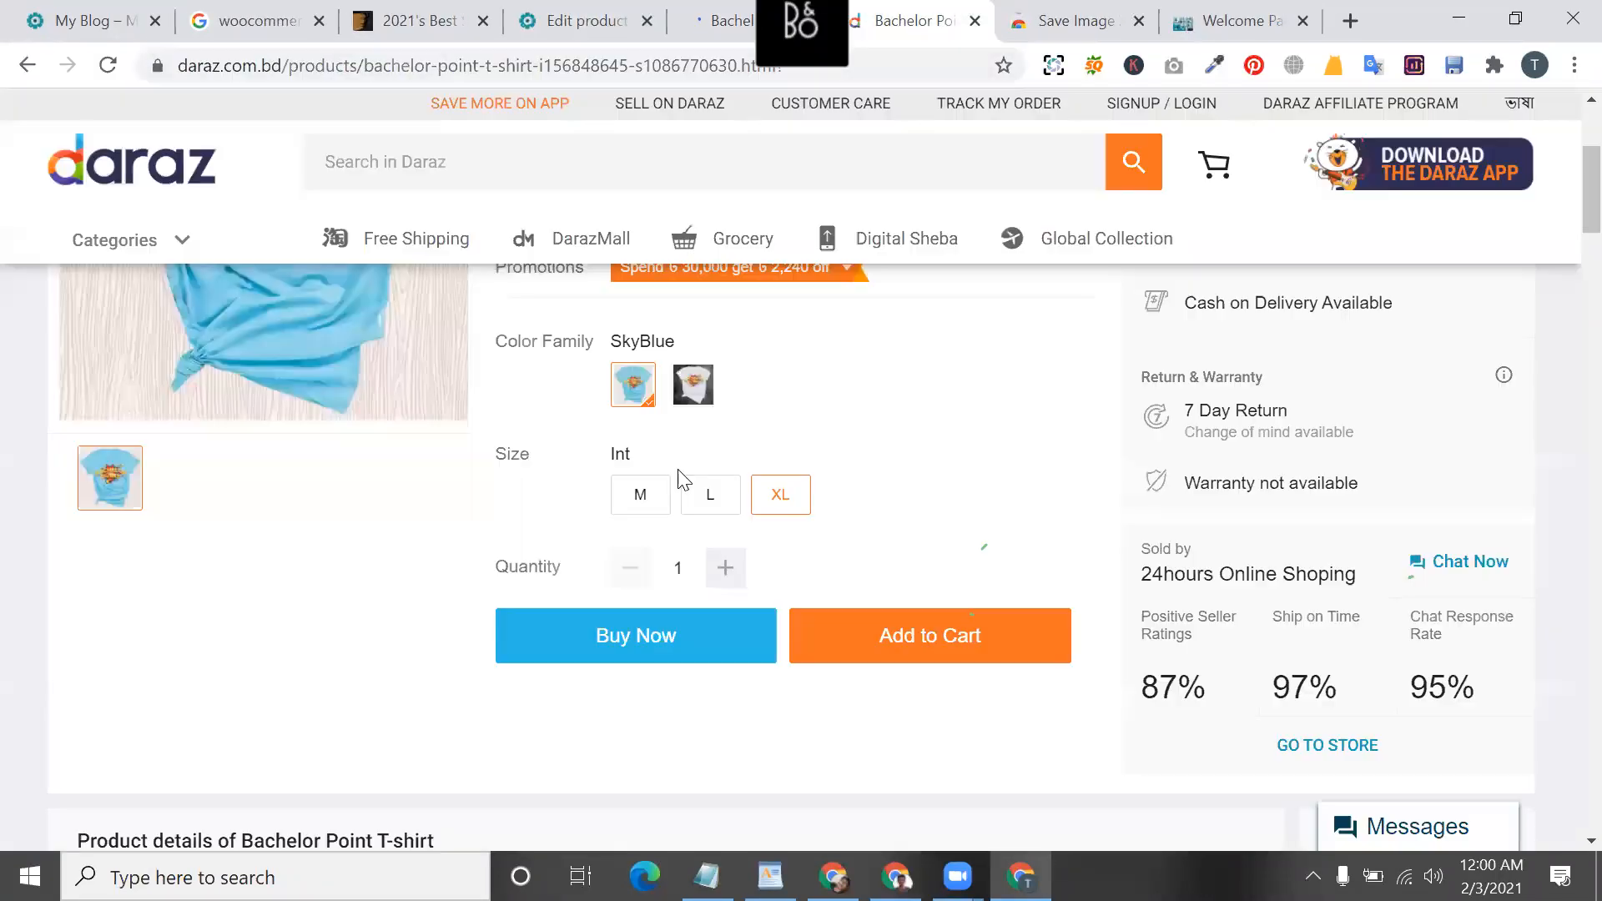
scroll(776, 168, up, 3)
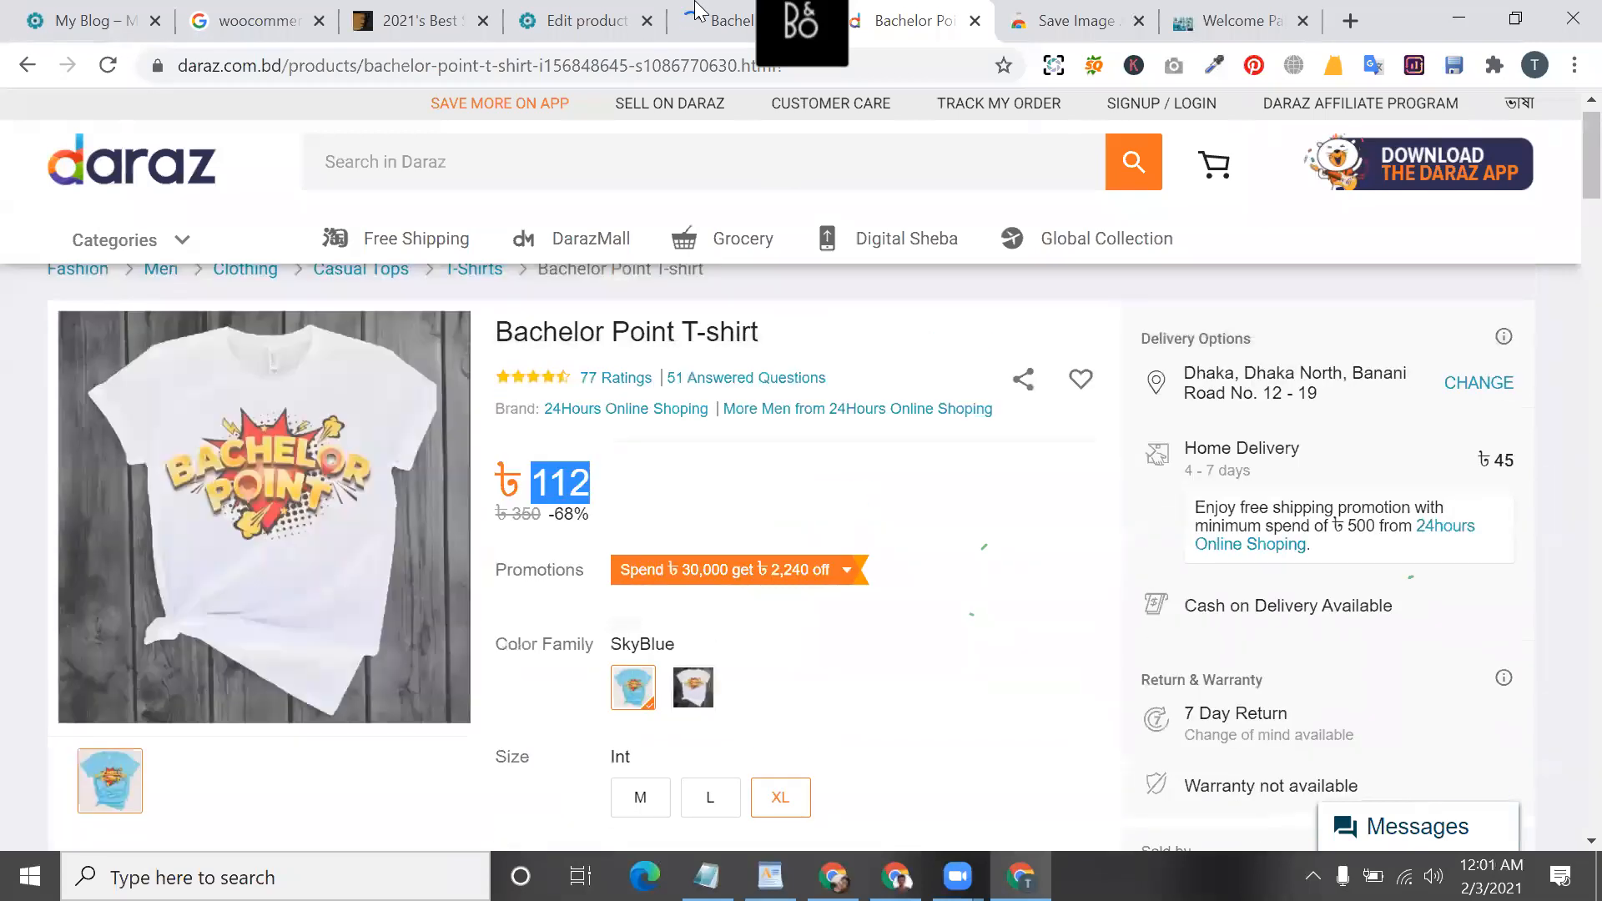
click(717, 20)
scroll(634, 334, down, 2)
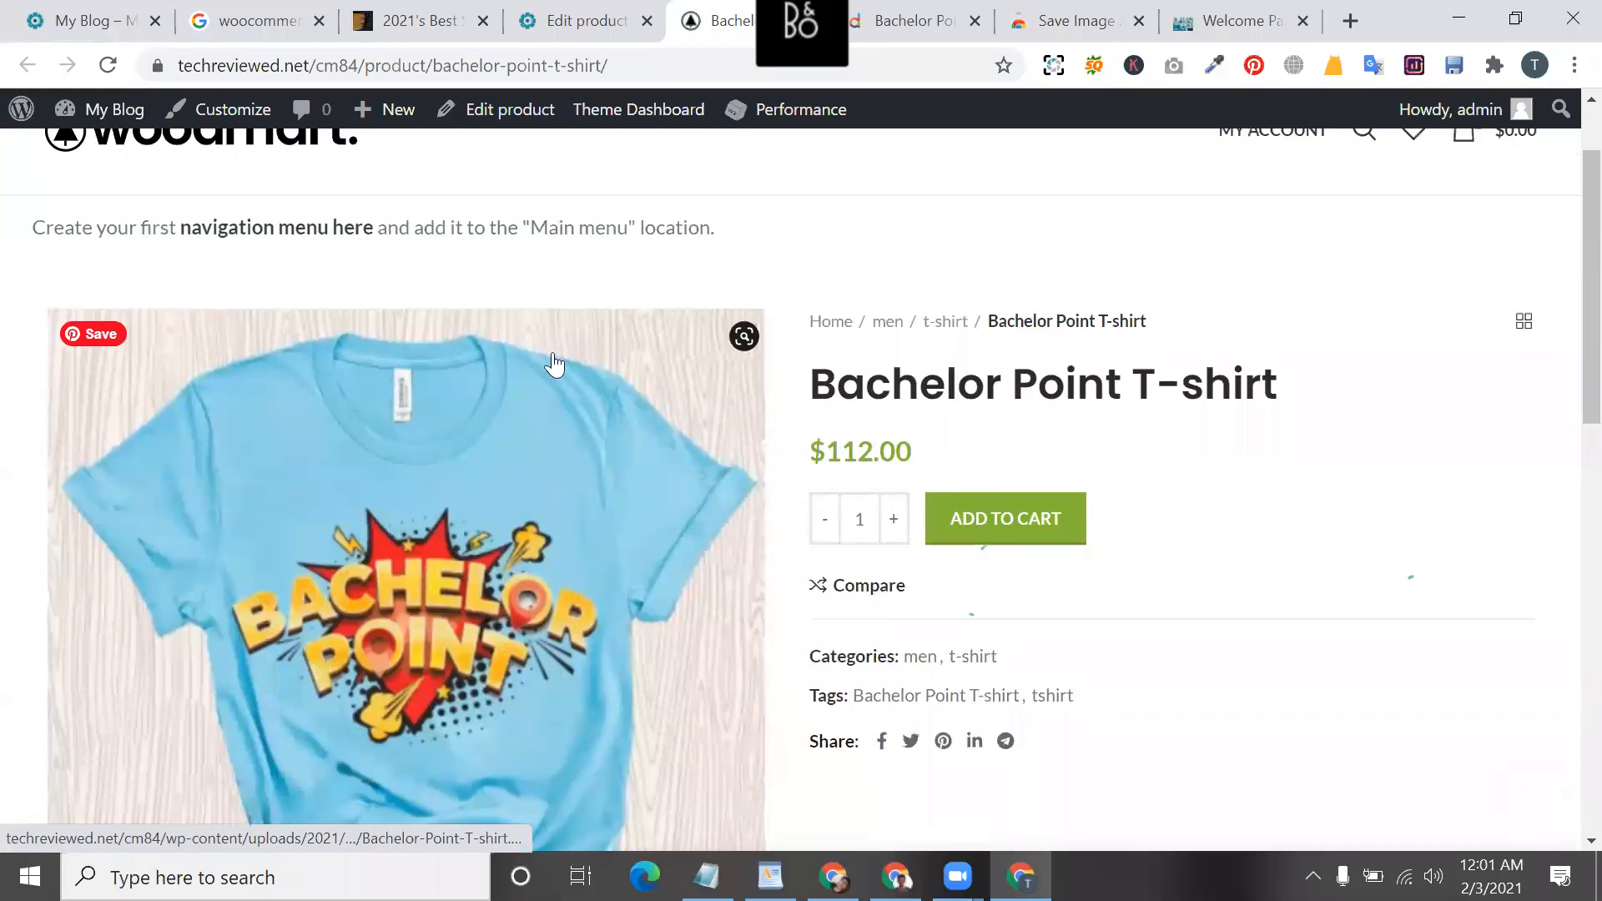
click(910, 20)
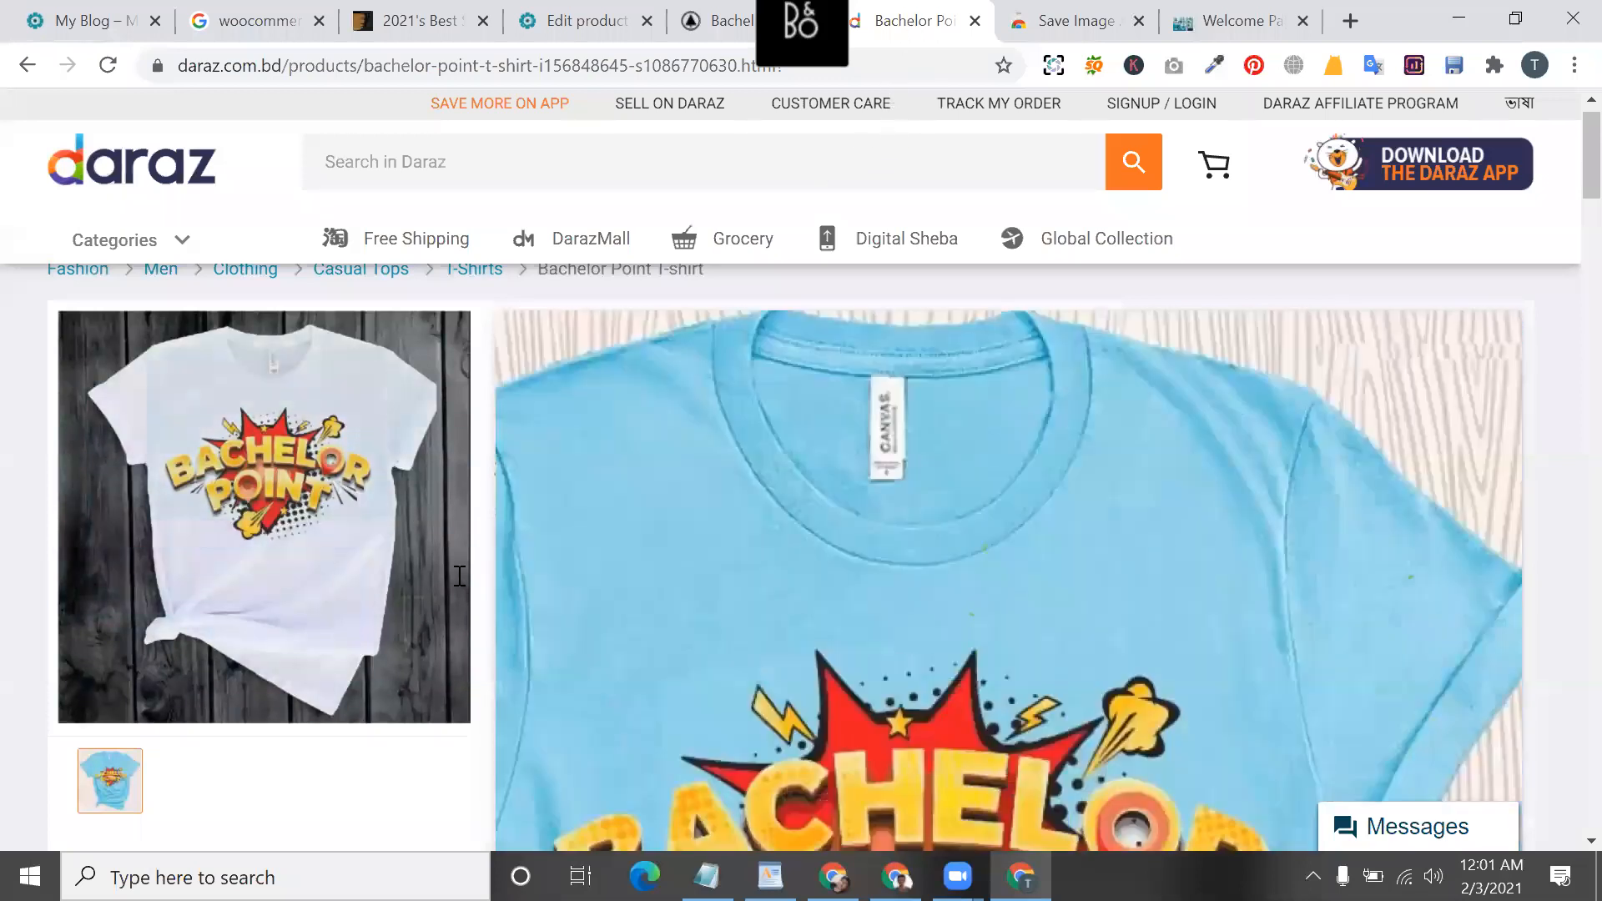
key(ctrl+shift+Tab)
key(ctrl+Tab)
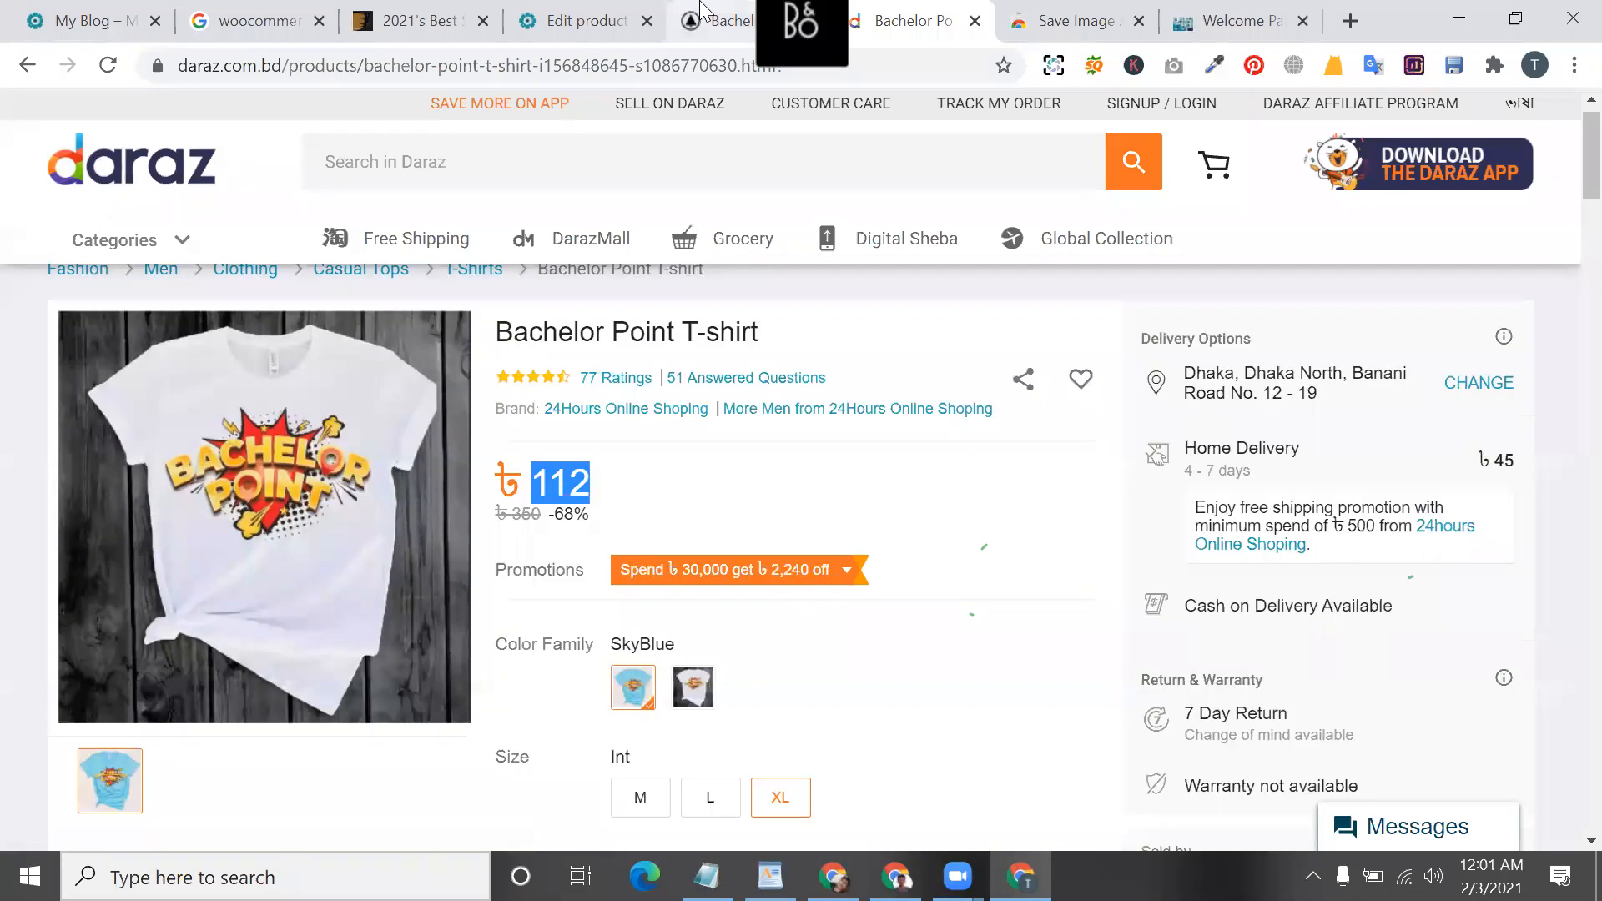
click(705, 17)
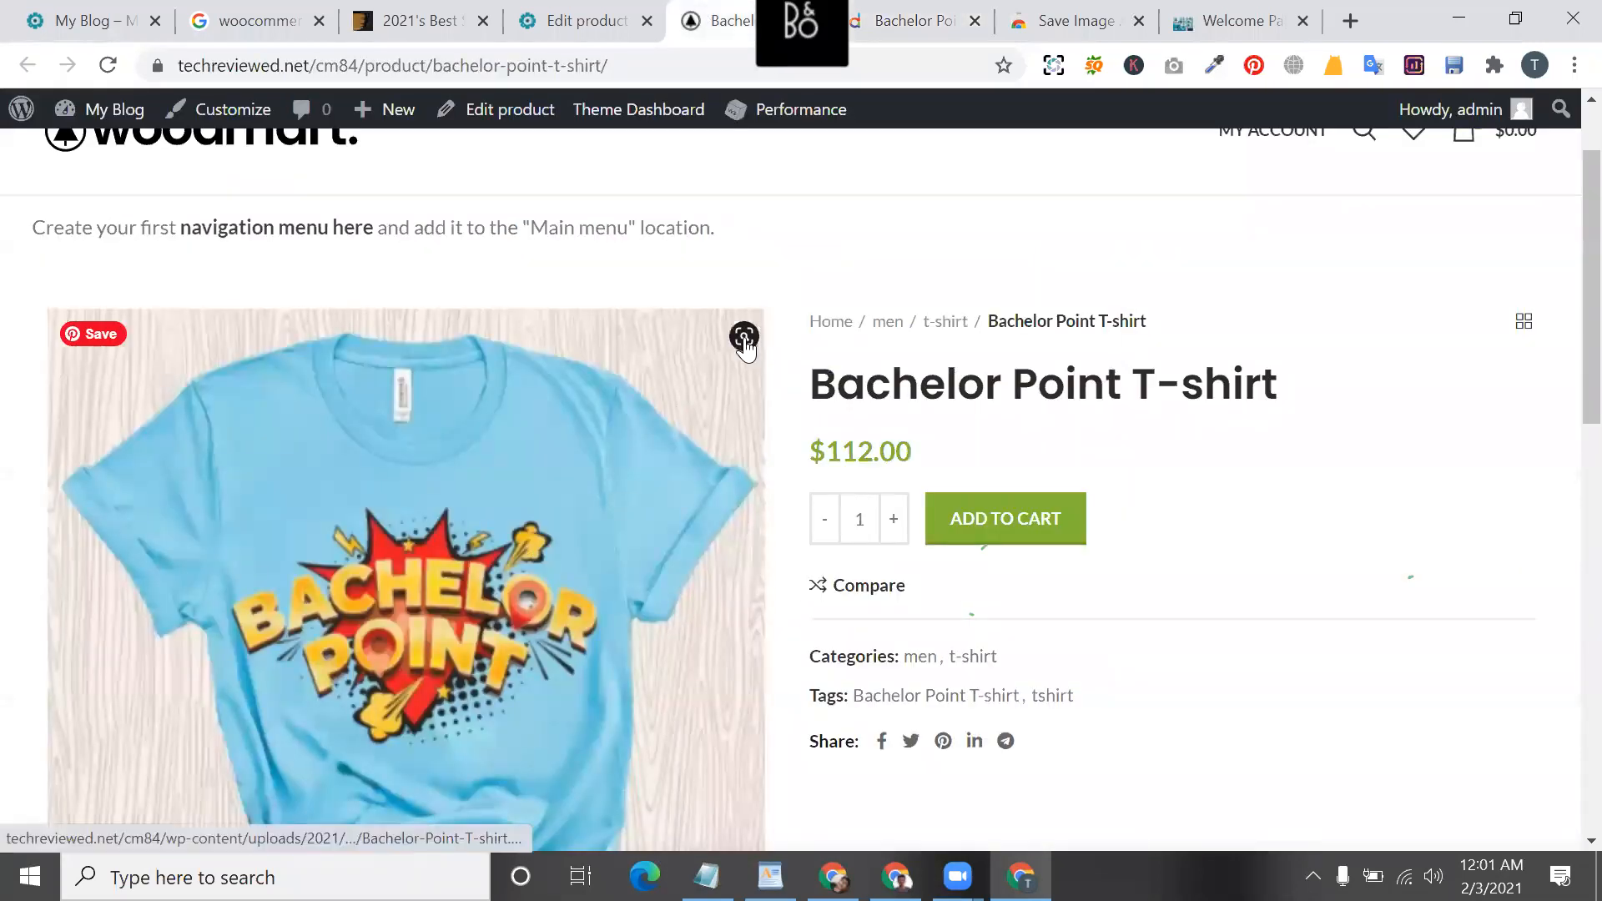
- View the store page's product image enlarged, then return to the product page
click(744, 337)
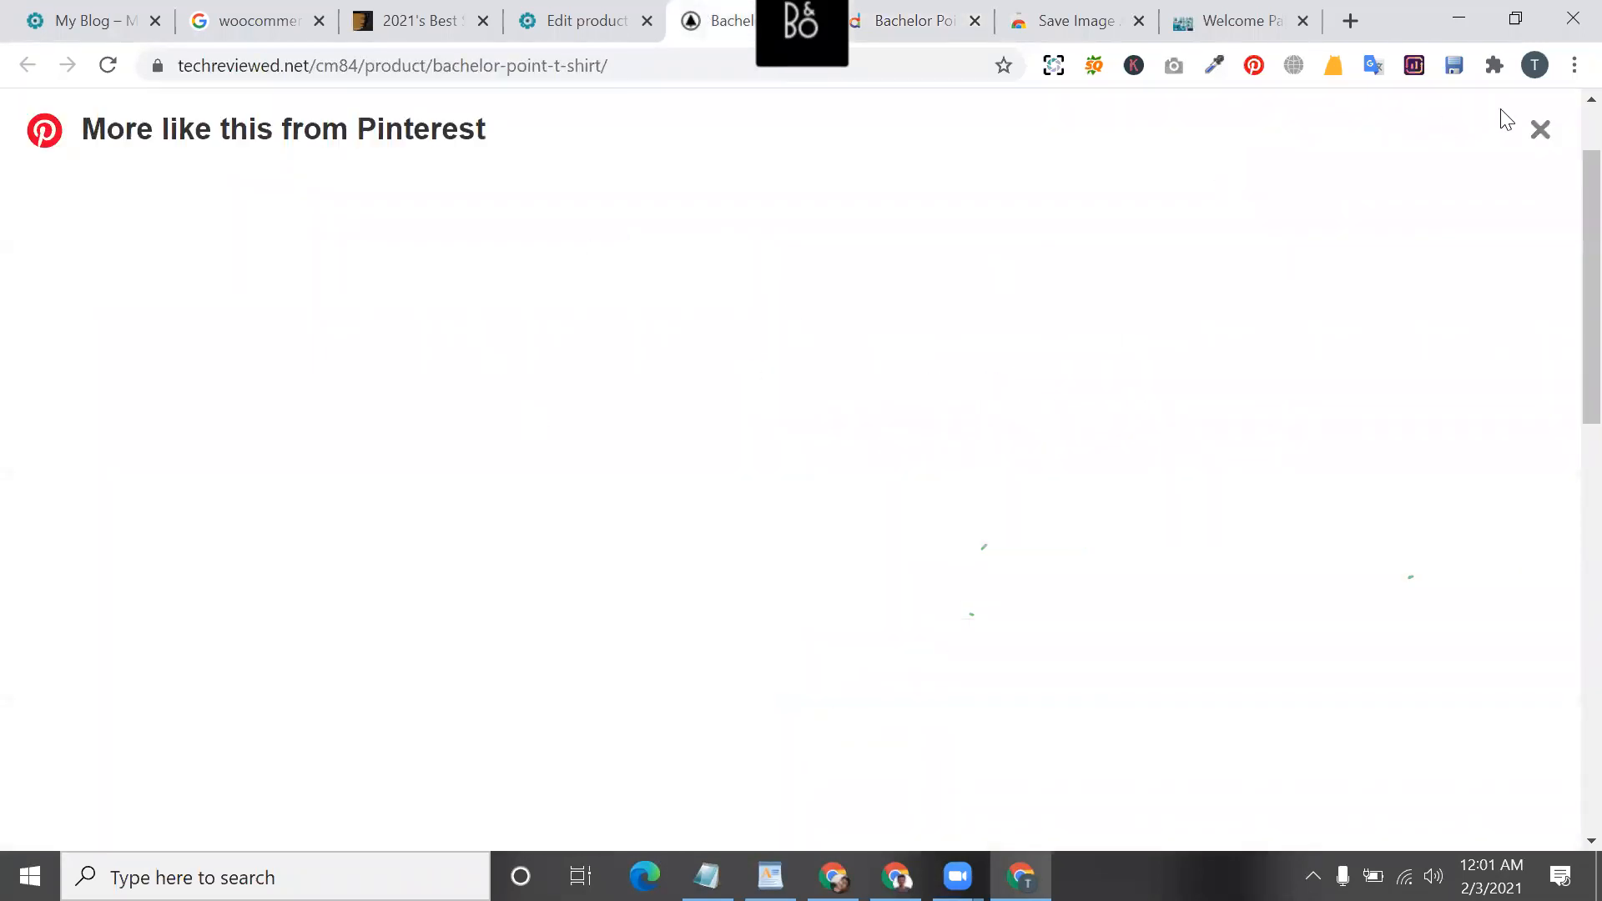
click(1540, 129)
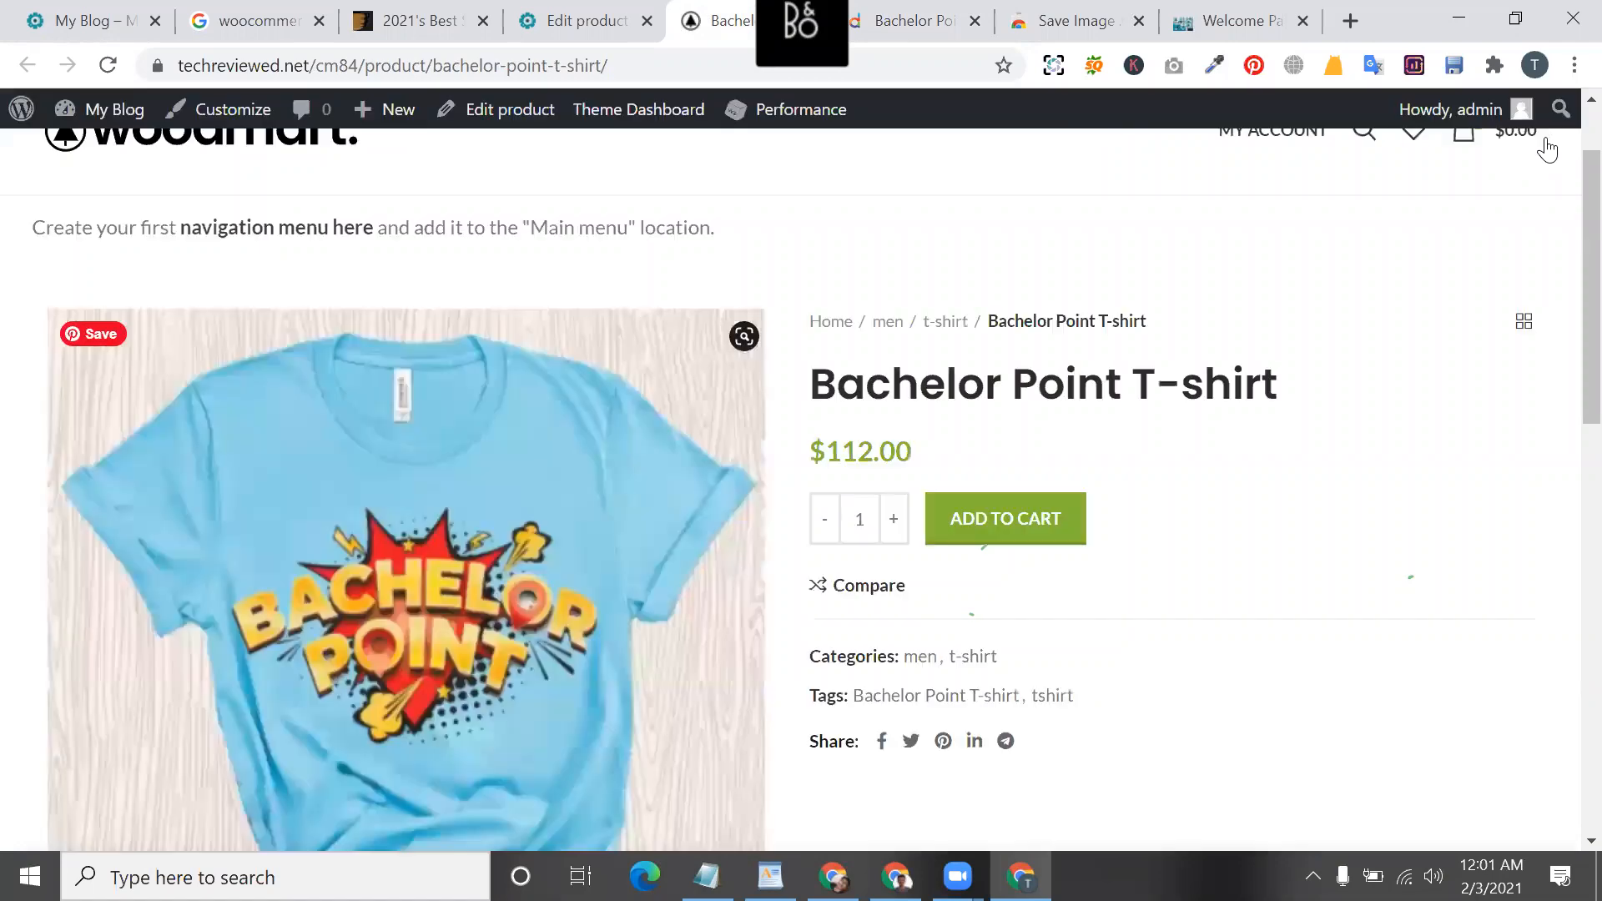
scroll(817, 329, down, 2)
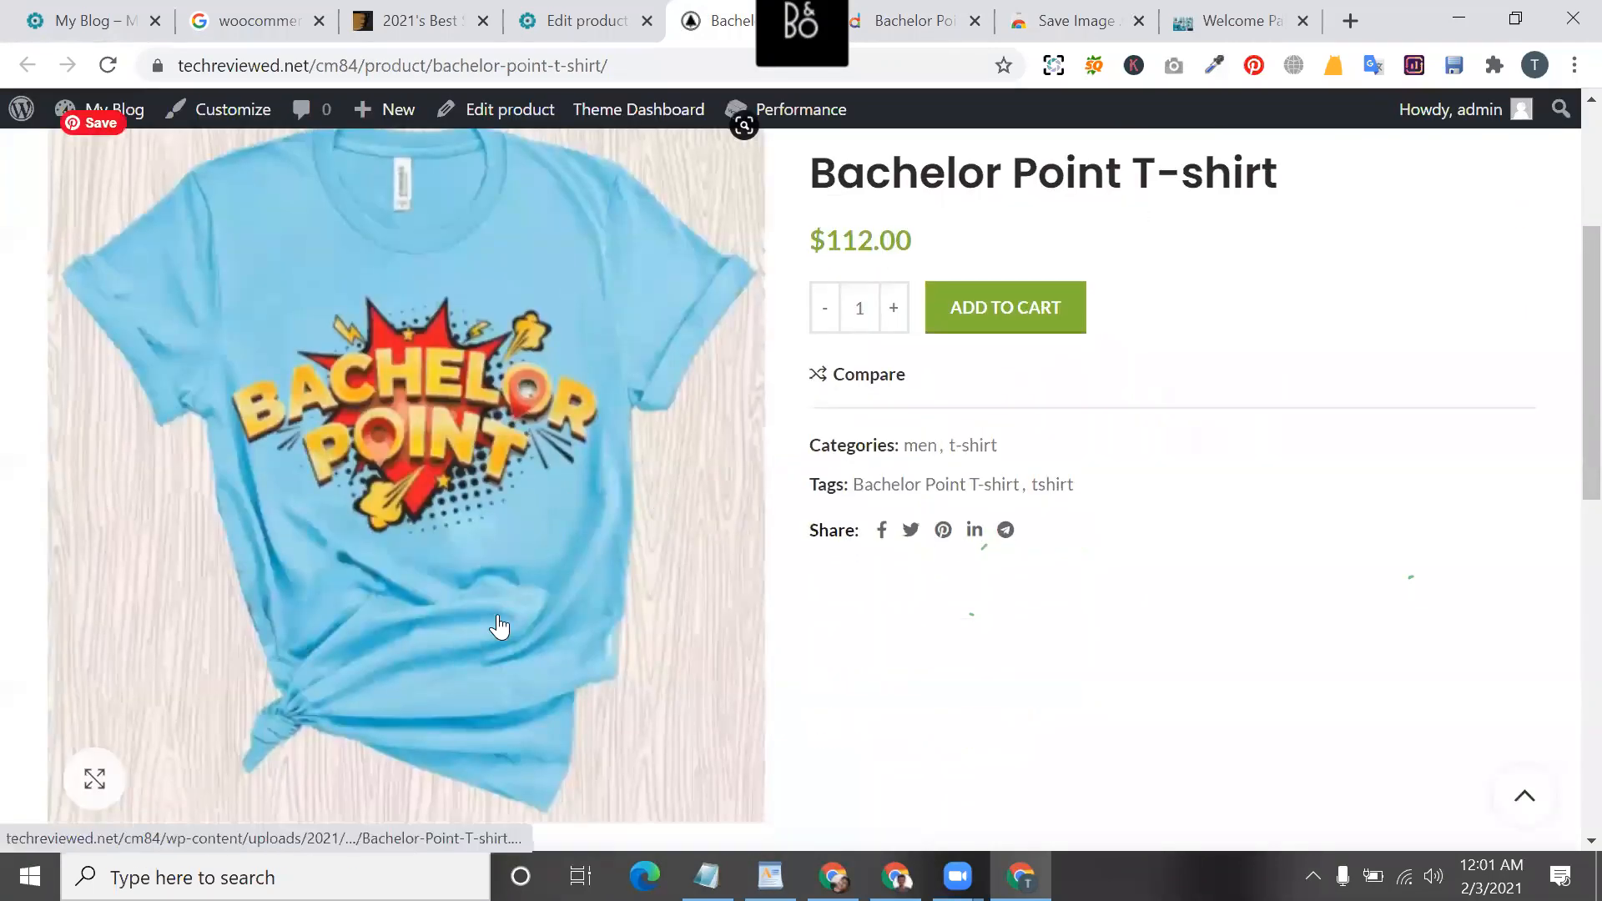
click(99, 785)
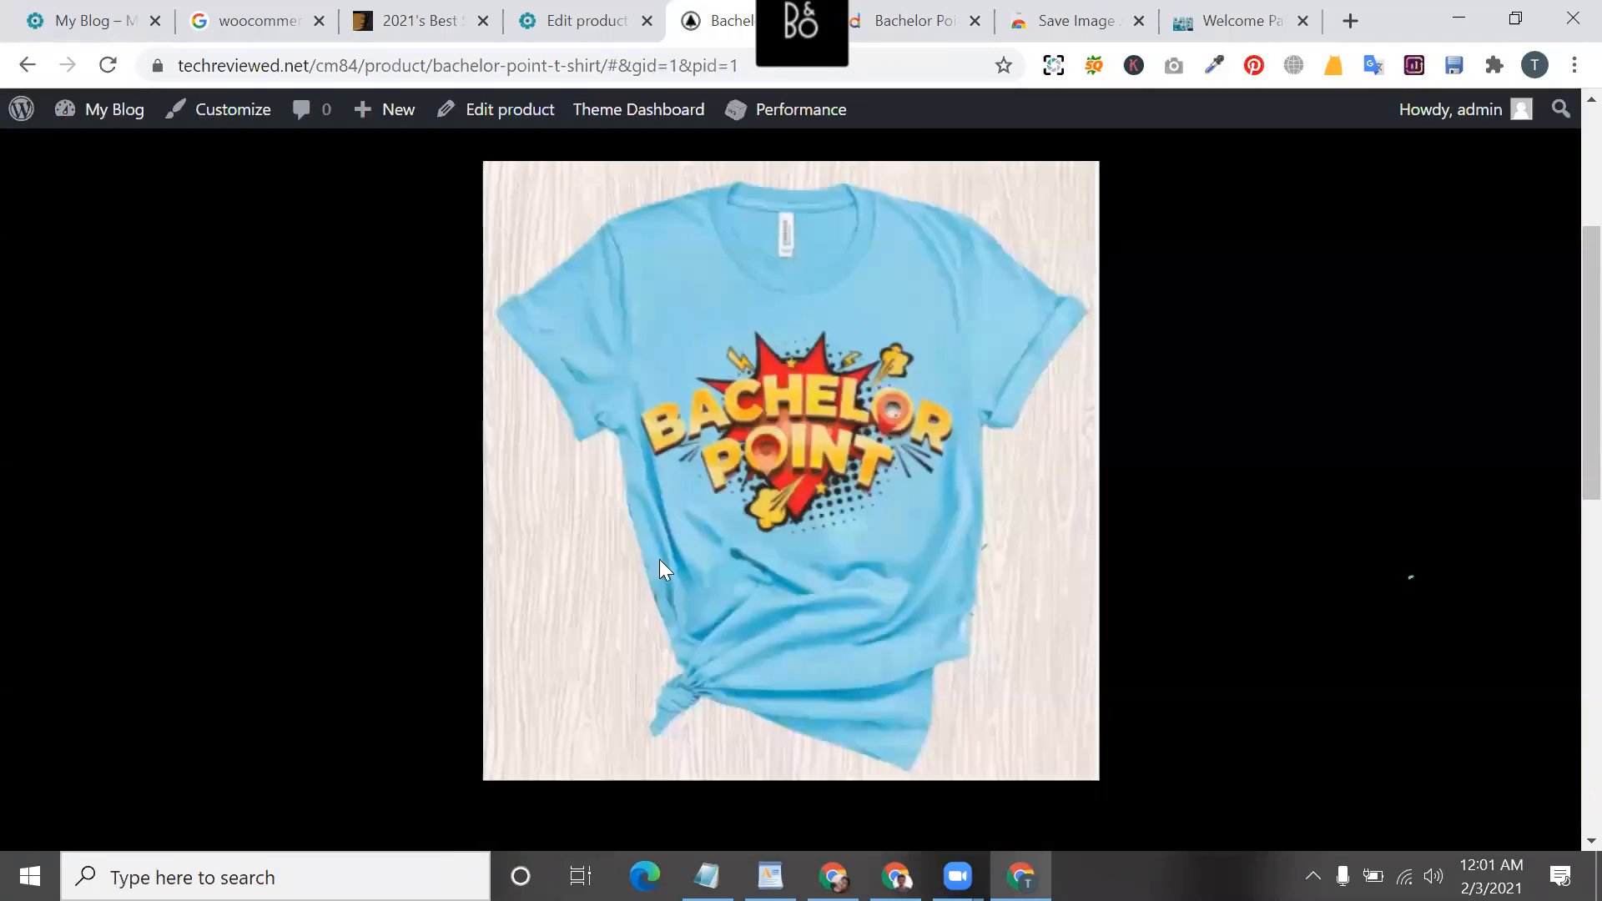
click(1174, 281)
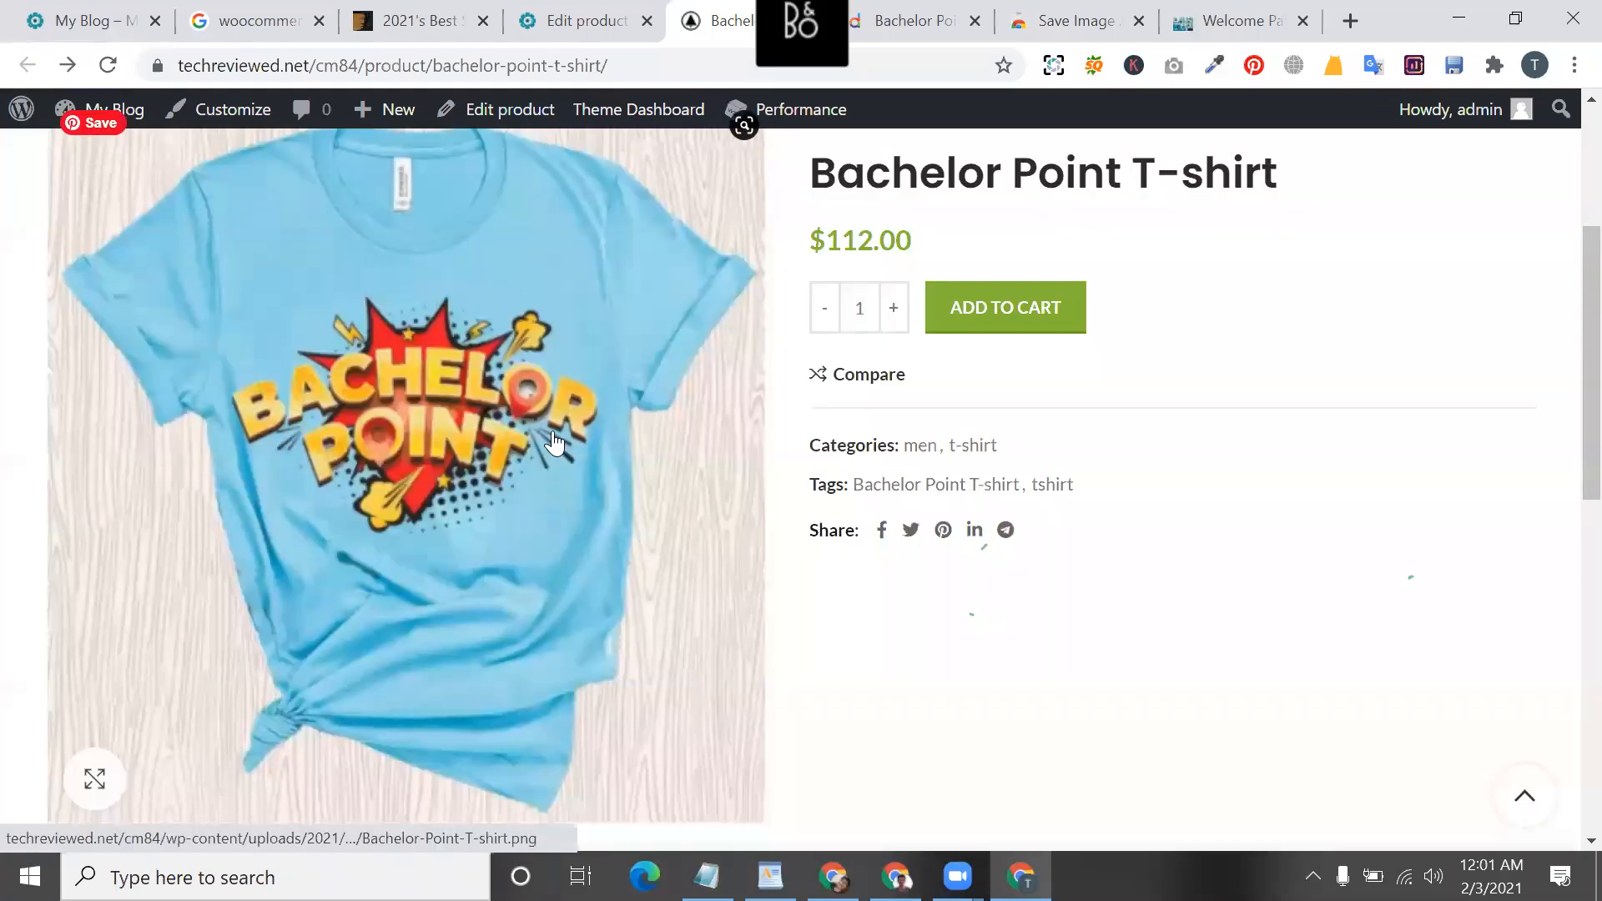
- Check the title, breadcrumb path, price, categories and tags on the T-shirt's store page
scroll(776, 354, up, 2)
triple_click(939, 303)
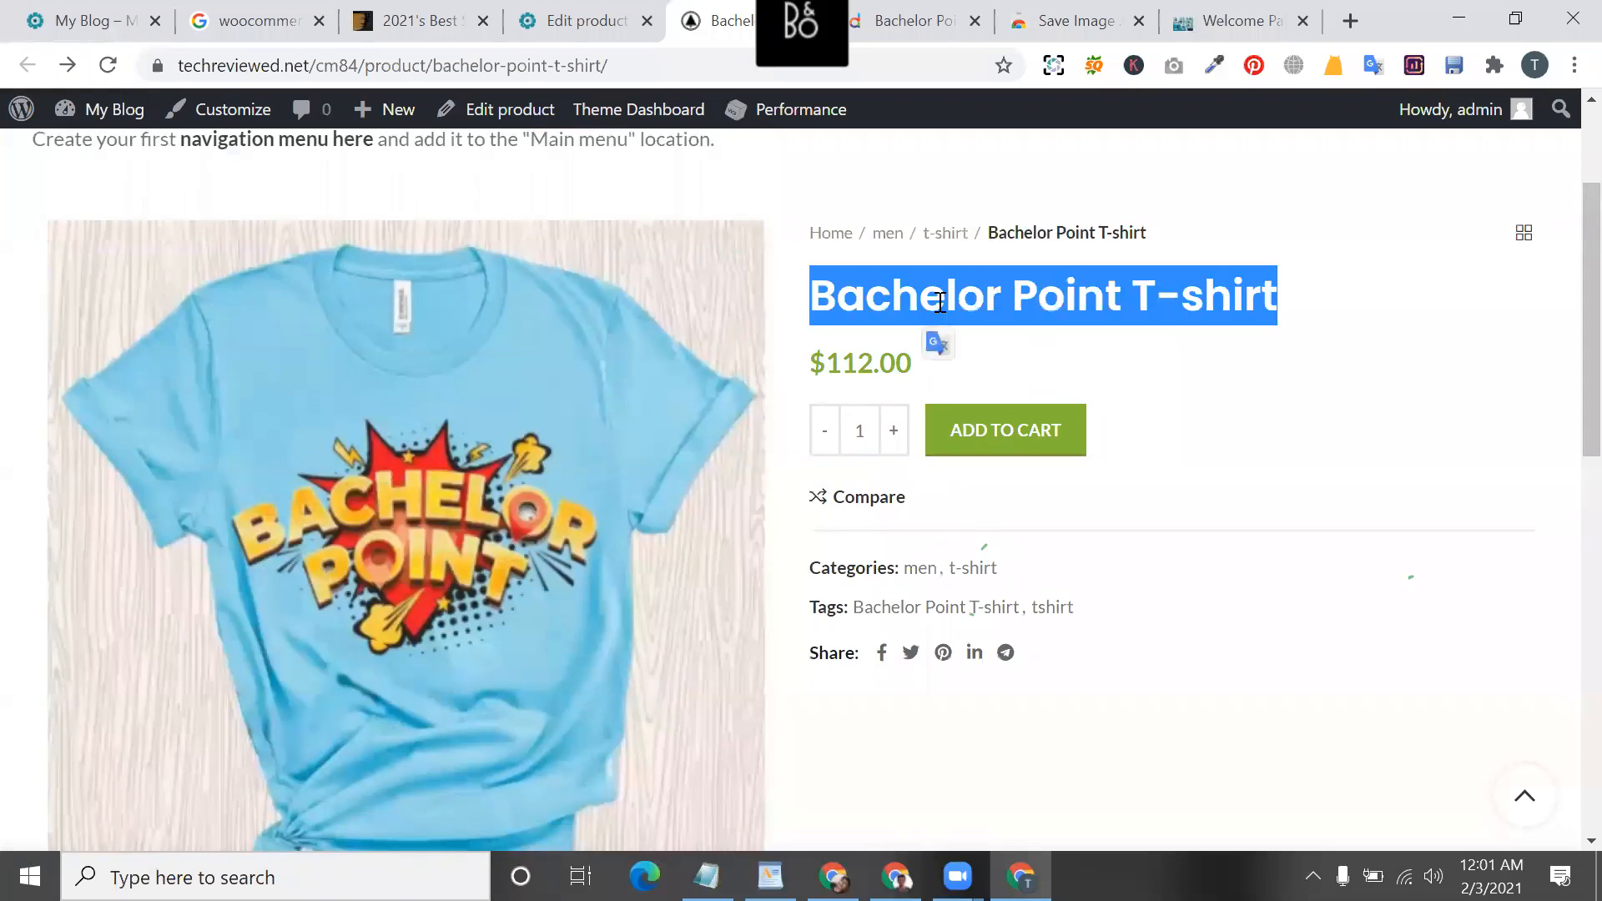
triple_click(1167, 240)
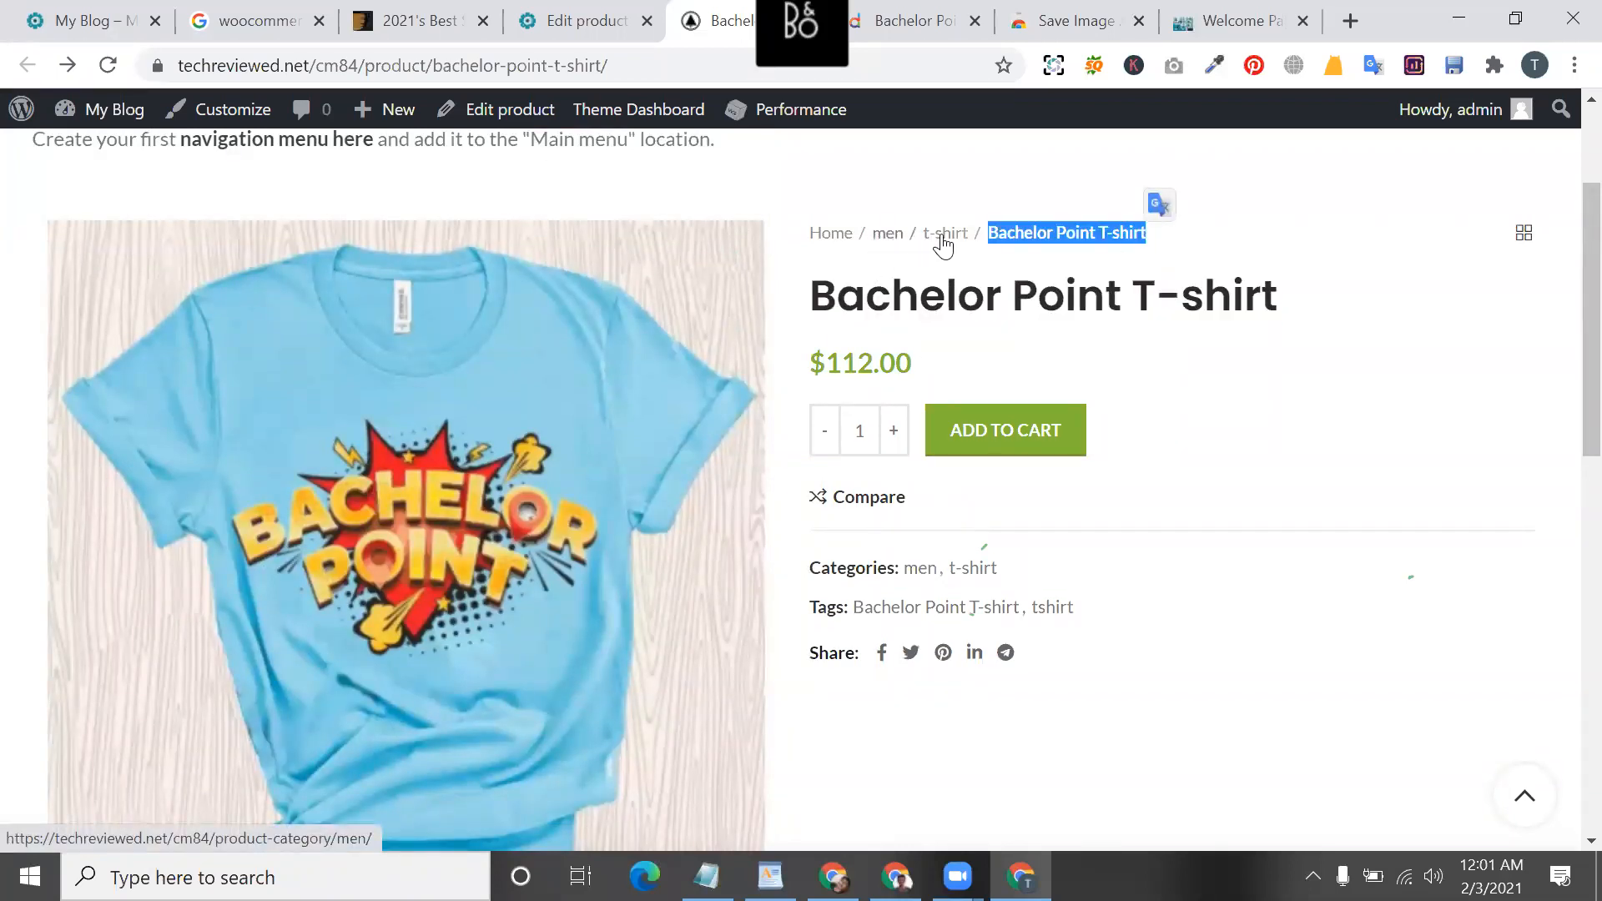
triple_click(1082, 237)
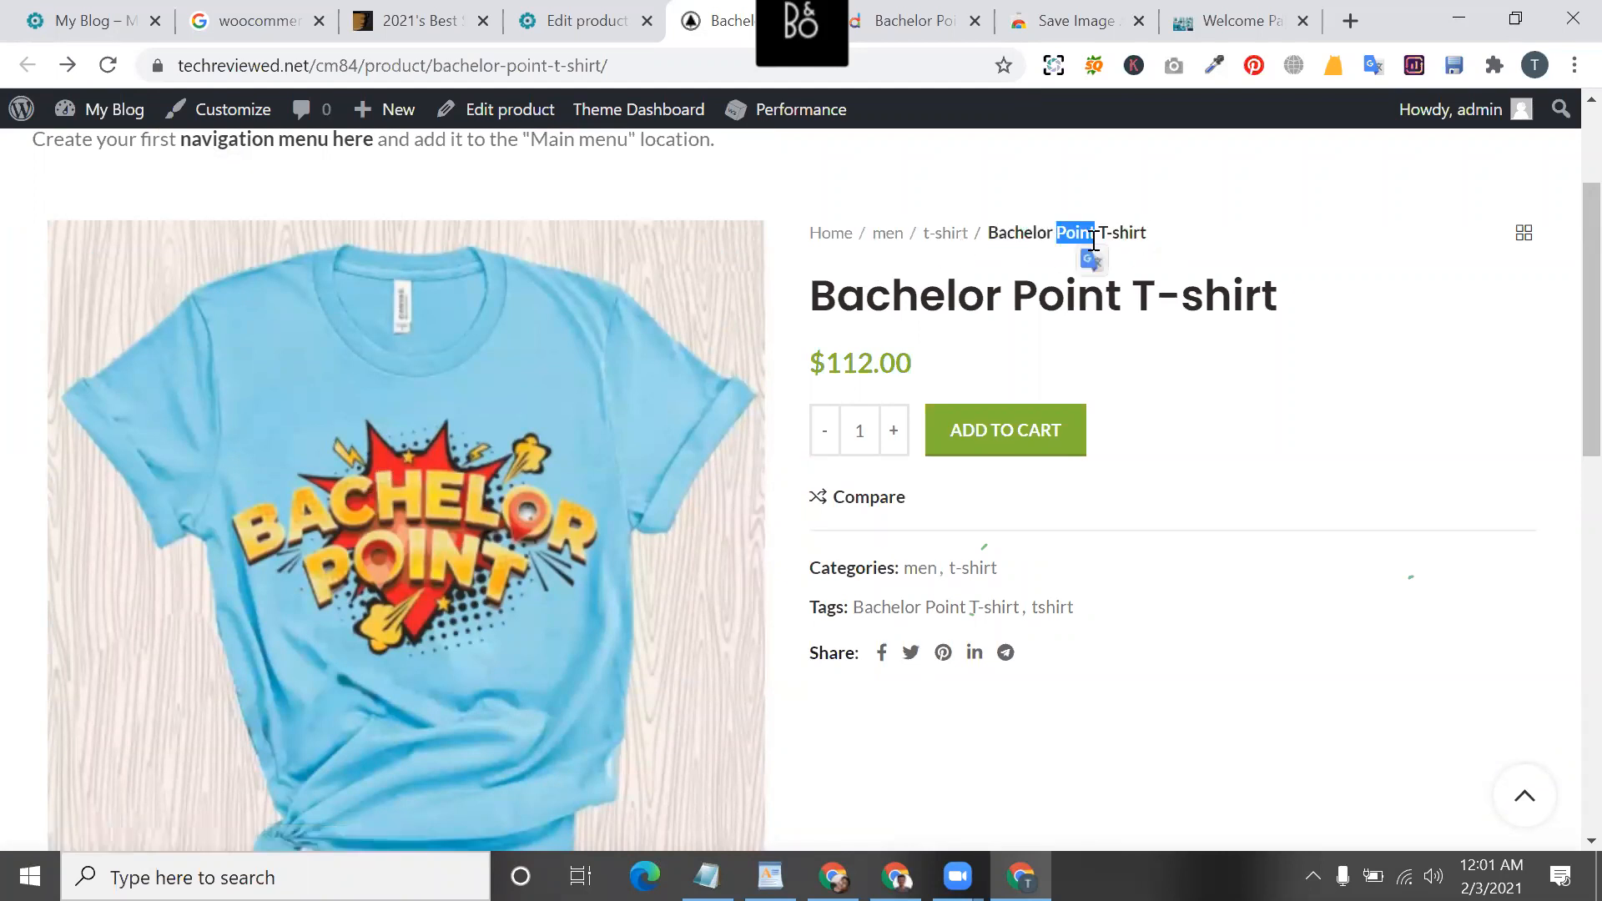
scroll(1073, 448, down, 2)
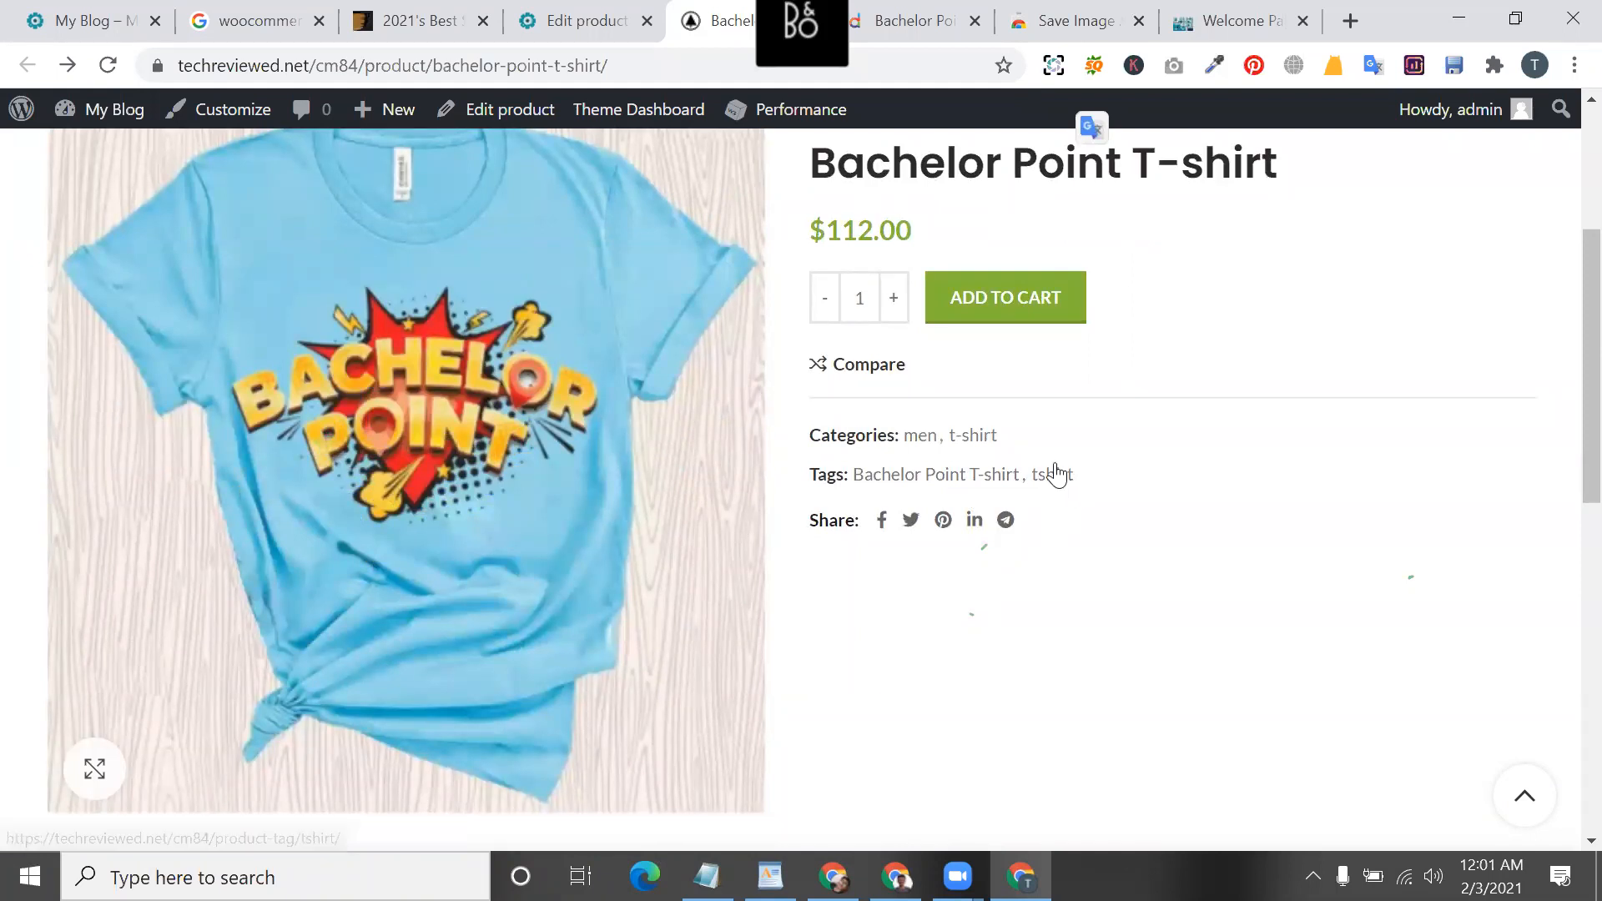
scroll(970, 371, up, 2)
triple_click(853, 370)
- Examine the store page's description and reviews sections, and compare the reviews with the ratings on the Daraz listing
scroll(858, 368, down, 1)
scroll(859, 361, down, 10)
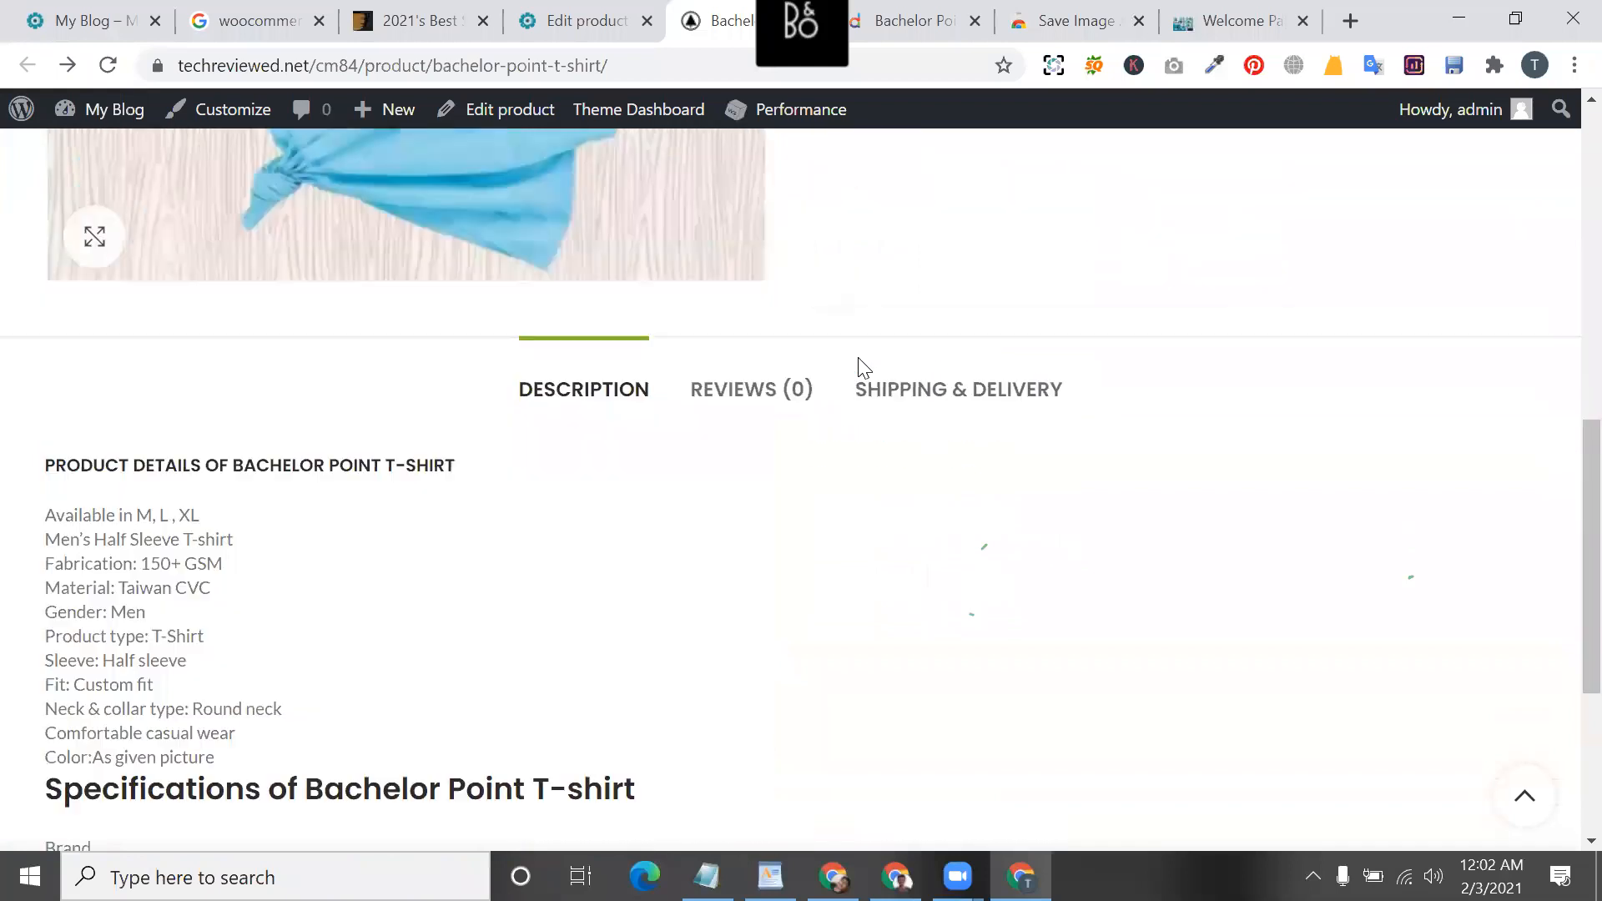
scroll(358, 505, up, 2)
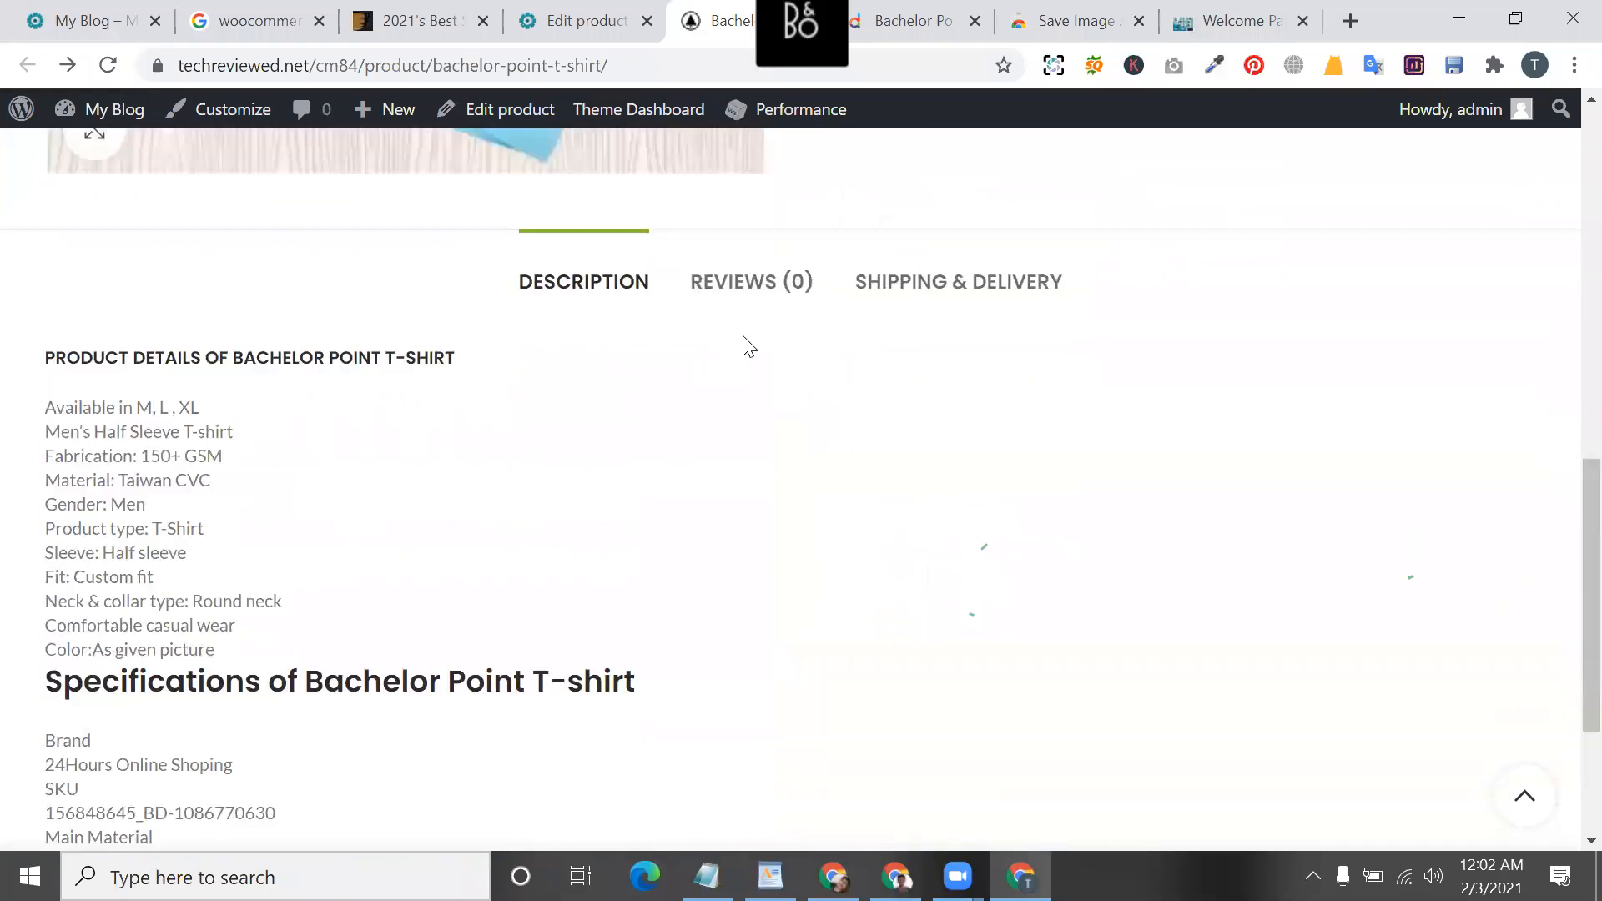
click(733, 286)
key(ctrl+Tab)
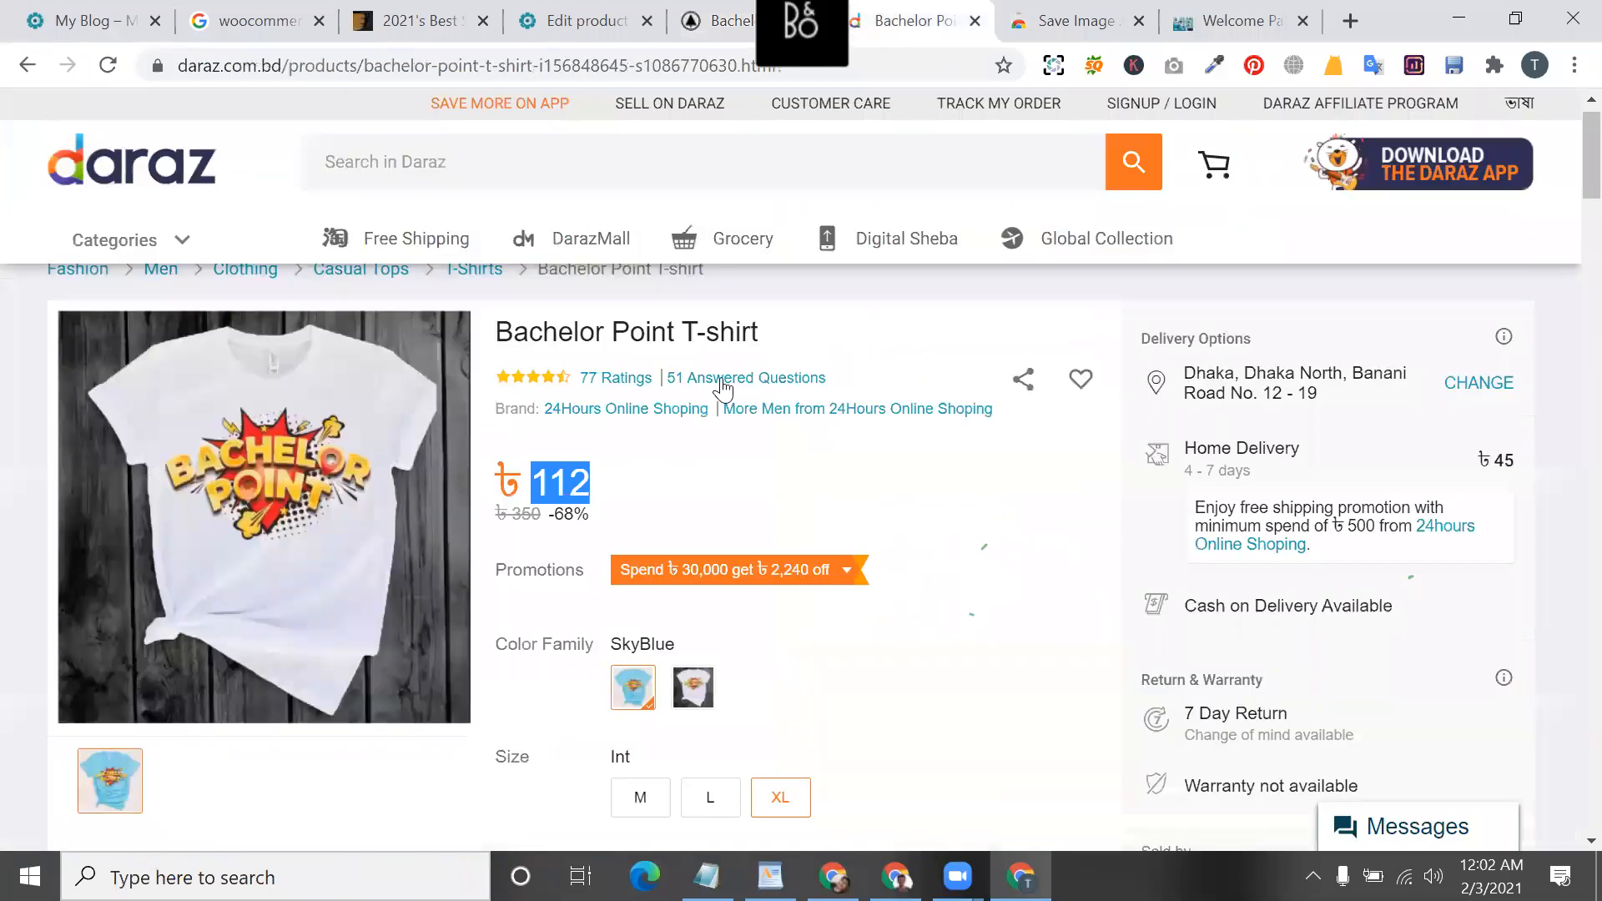
scroll(723, 386, down, 10)
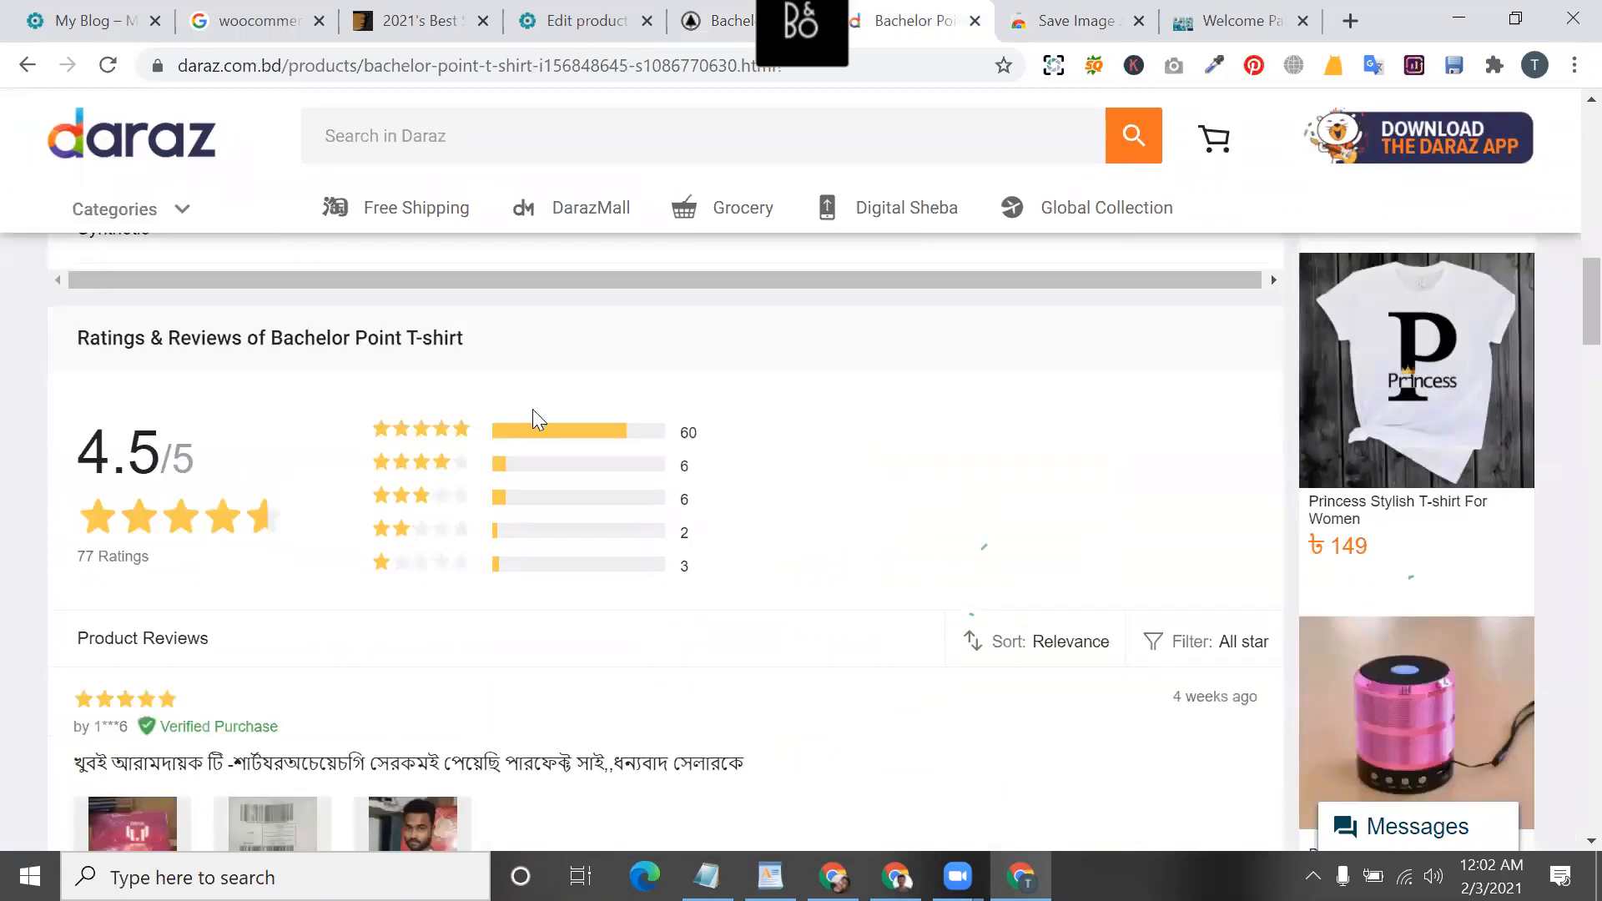
click(747, 11)
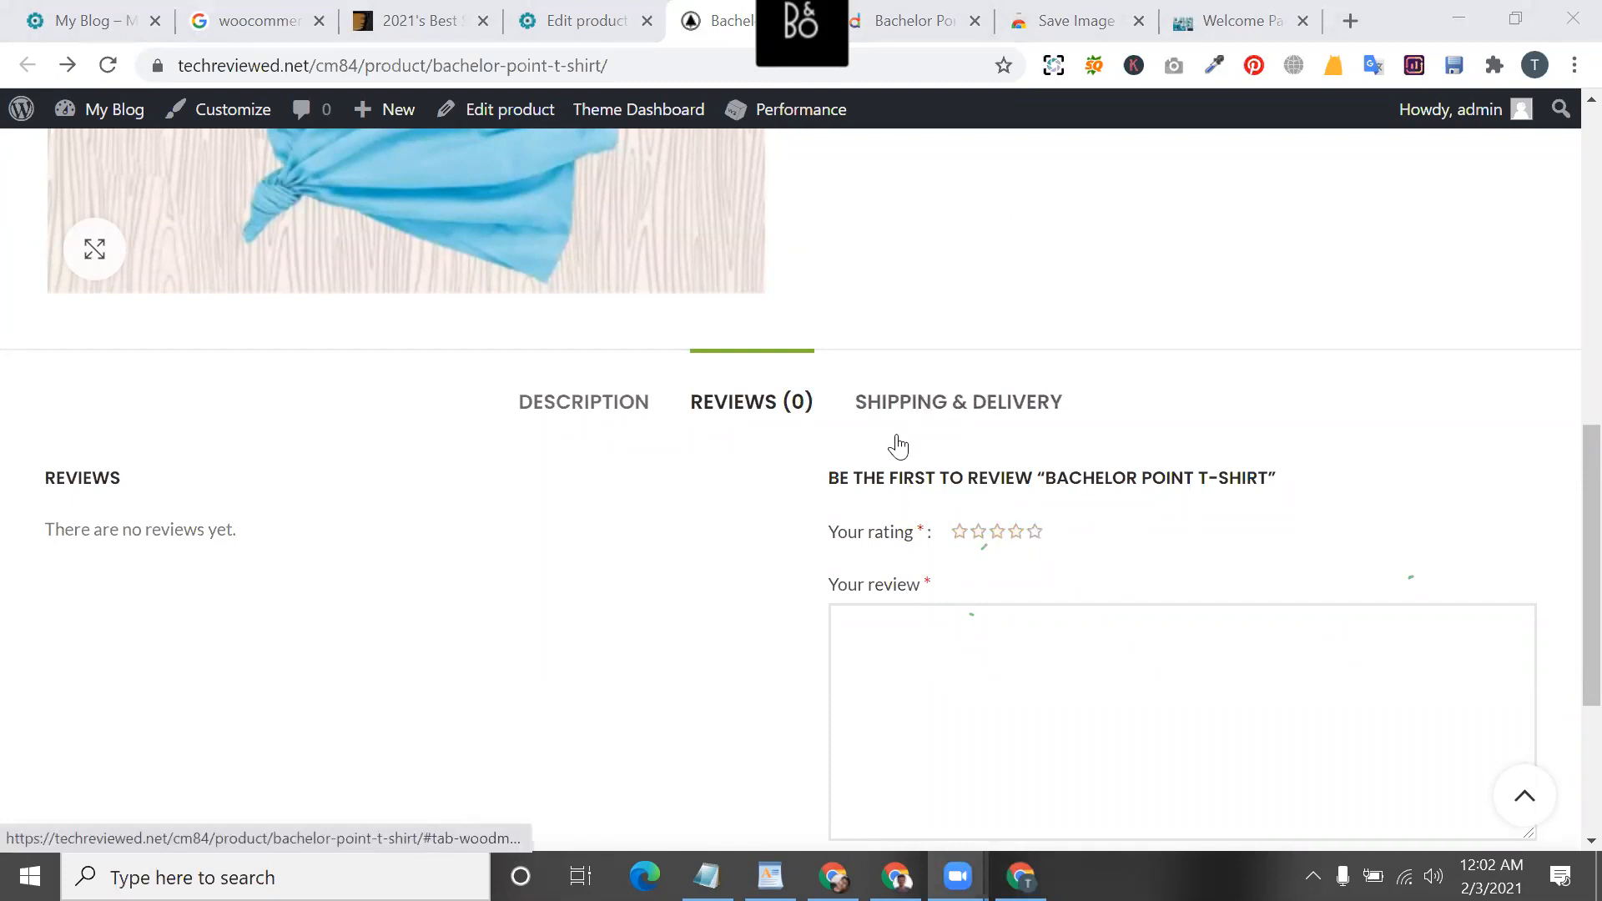
- Show the Shipping & Delivery section on the store page and look over the whole page again
click(938, 417)
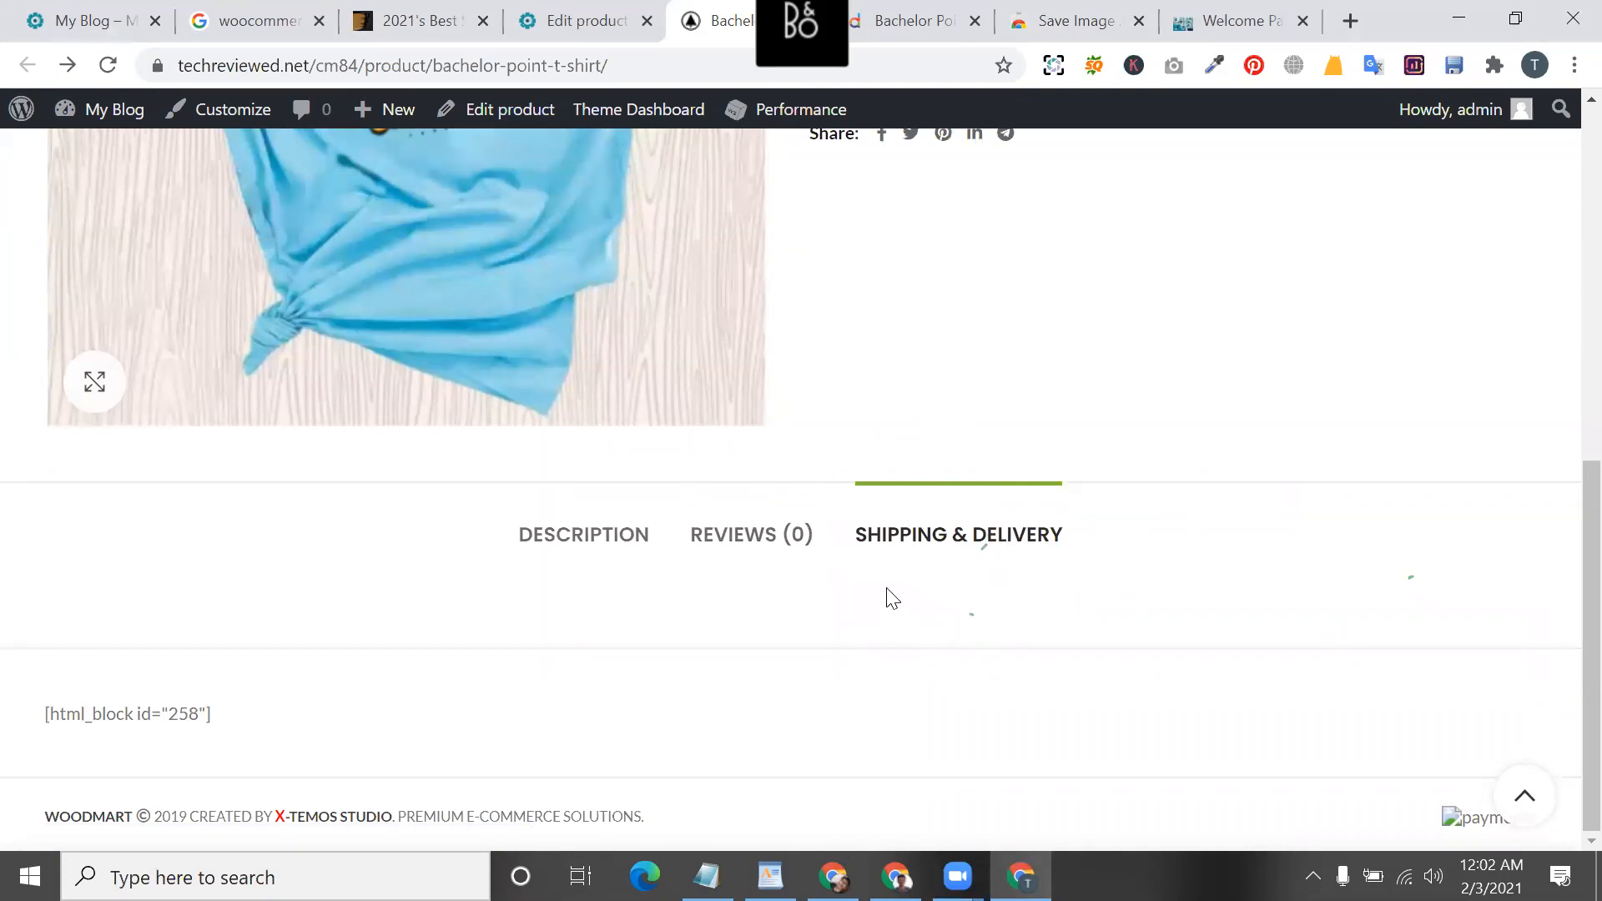
scroll(732, 596, up, 15)
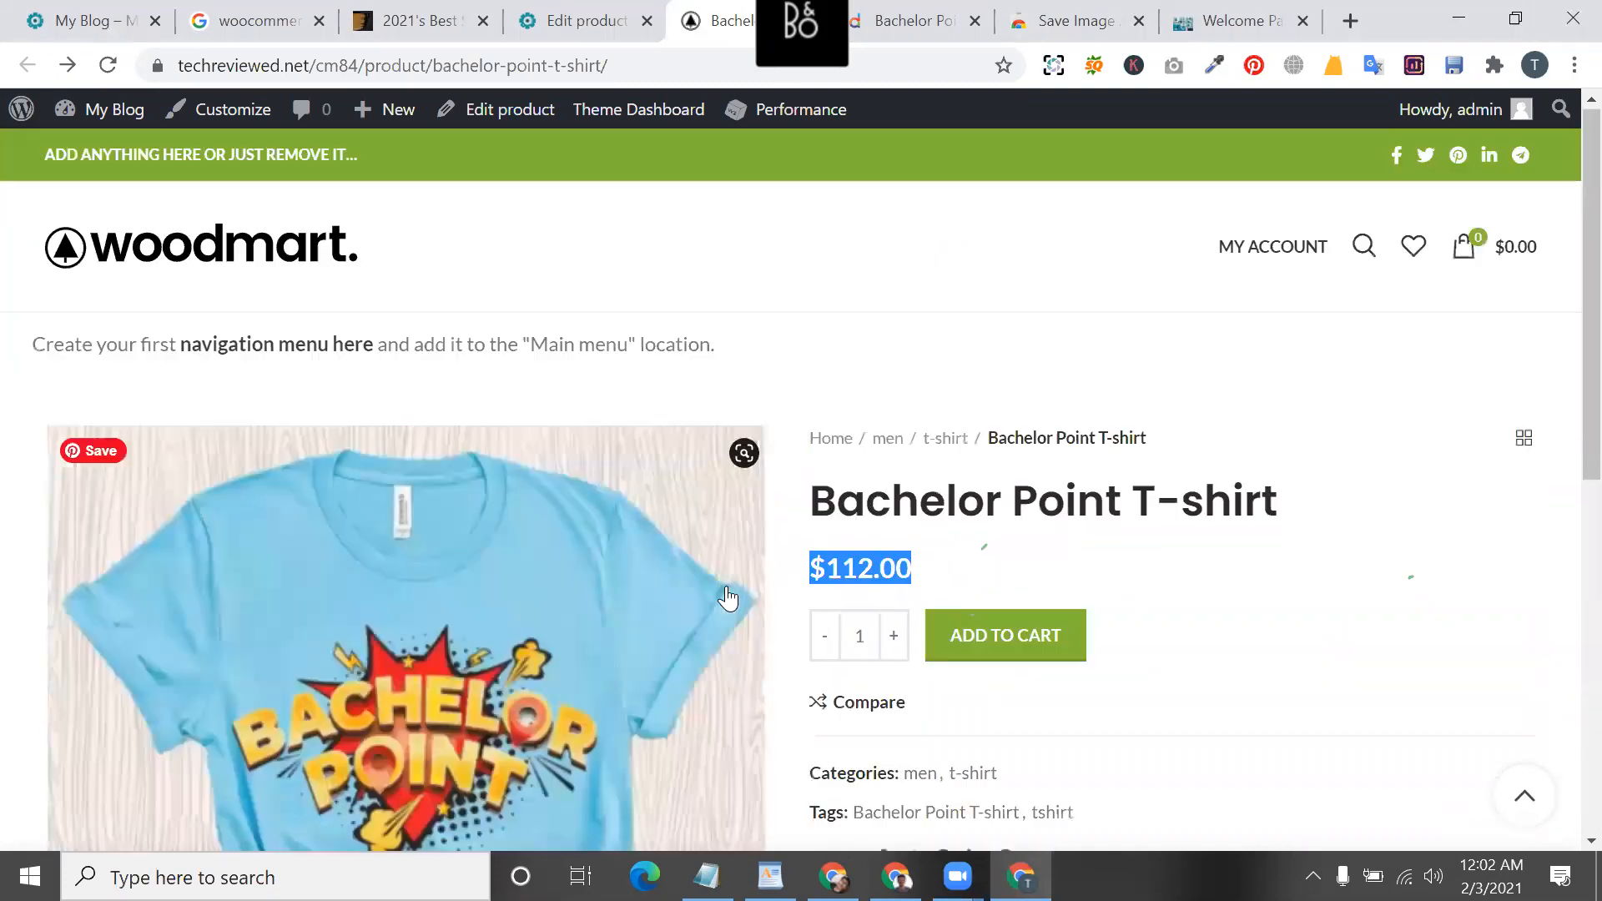
scroll(923, 448, down, 15)
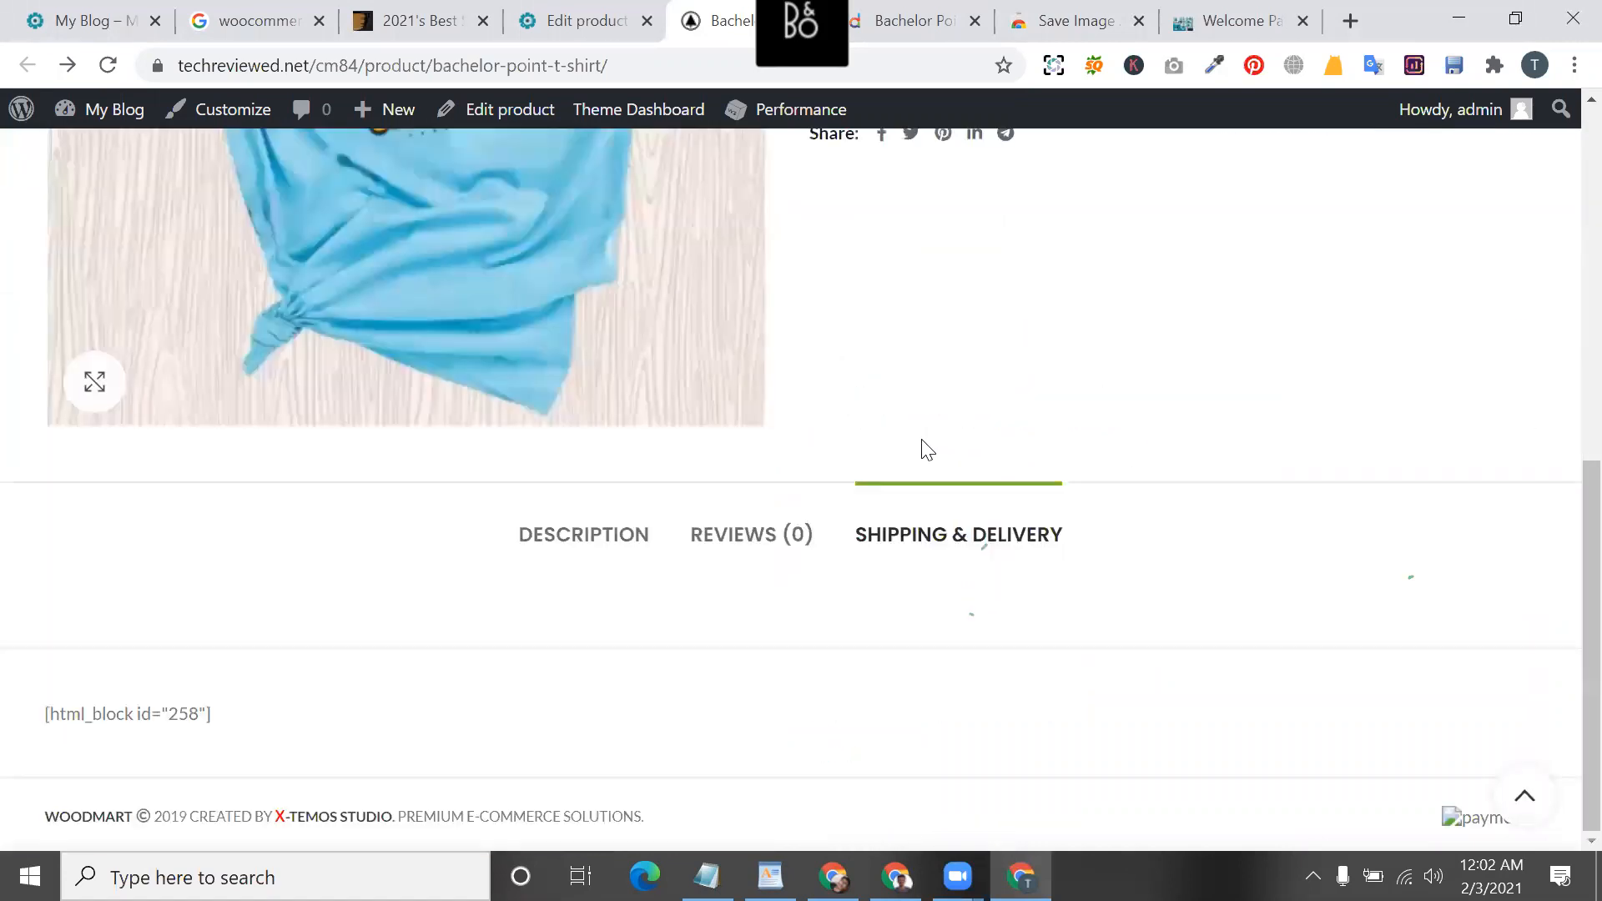
scroll(945, 498, up, 2)
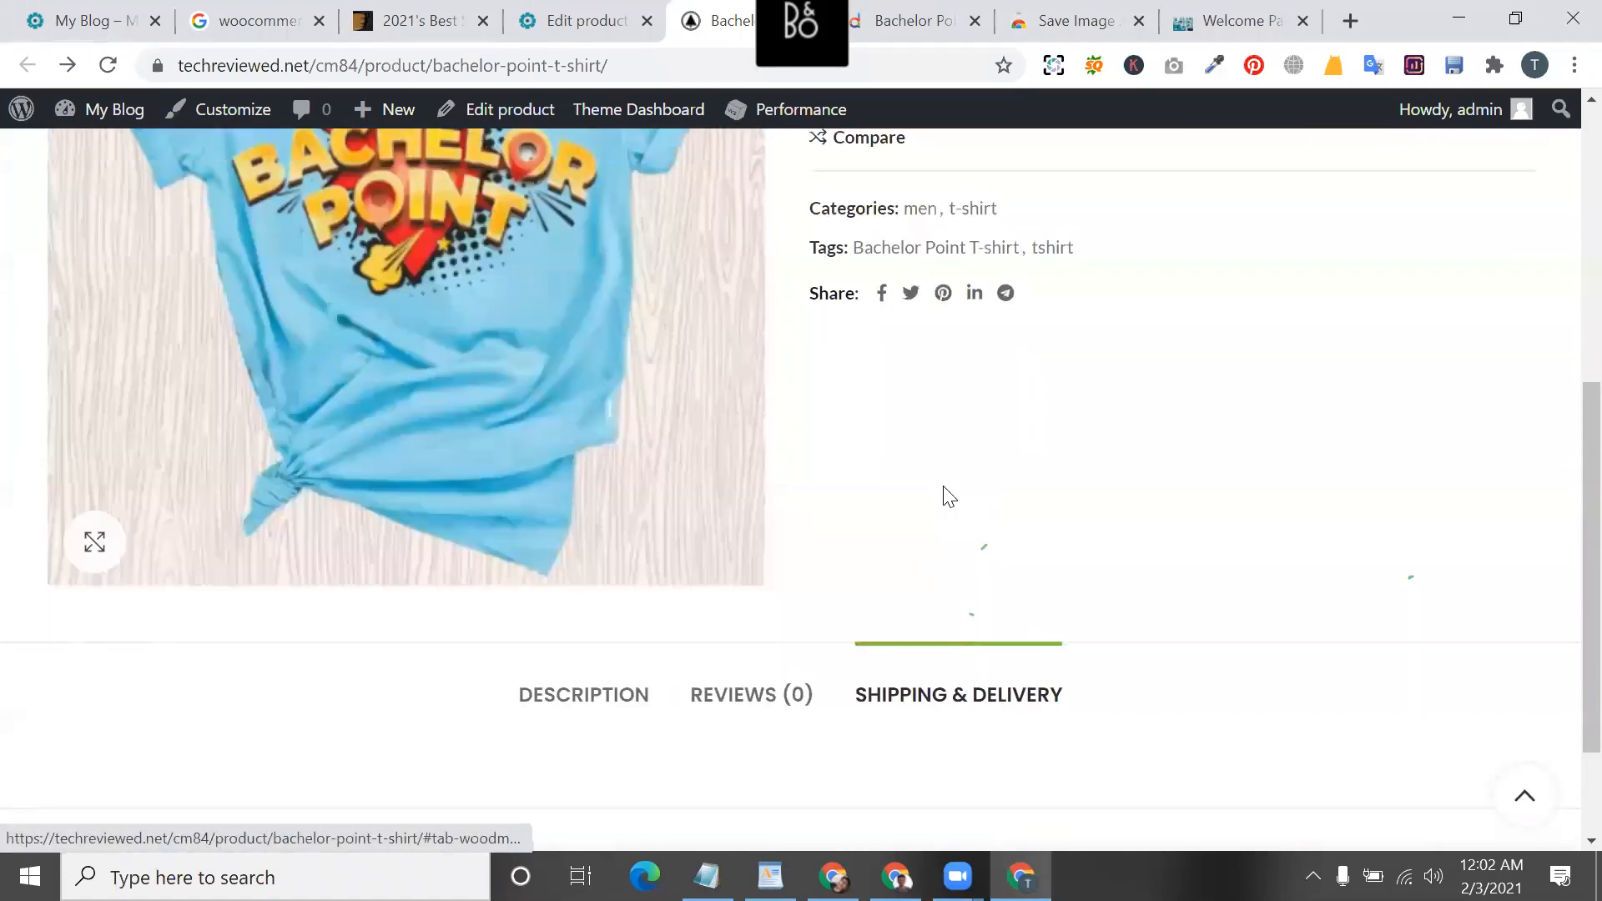
- On the Daraz listing, choose the White color and try sizes L, XL and M to examine how the variants work
click(943, 10)
scroll(980, 312, up, 6)
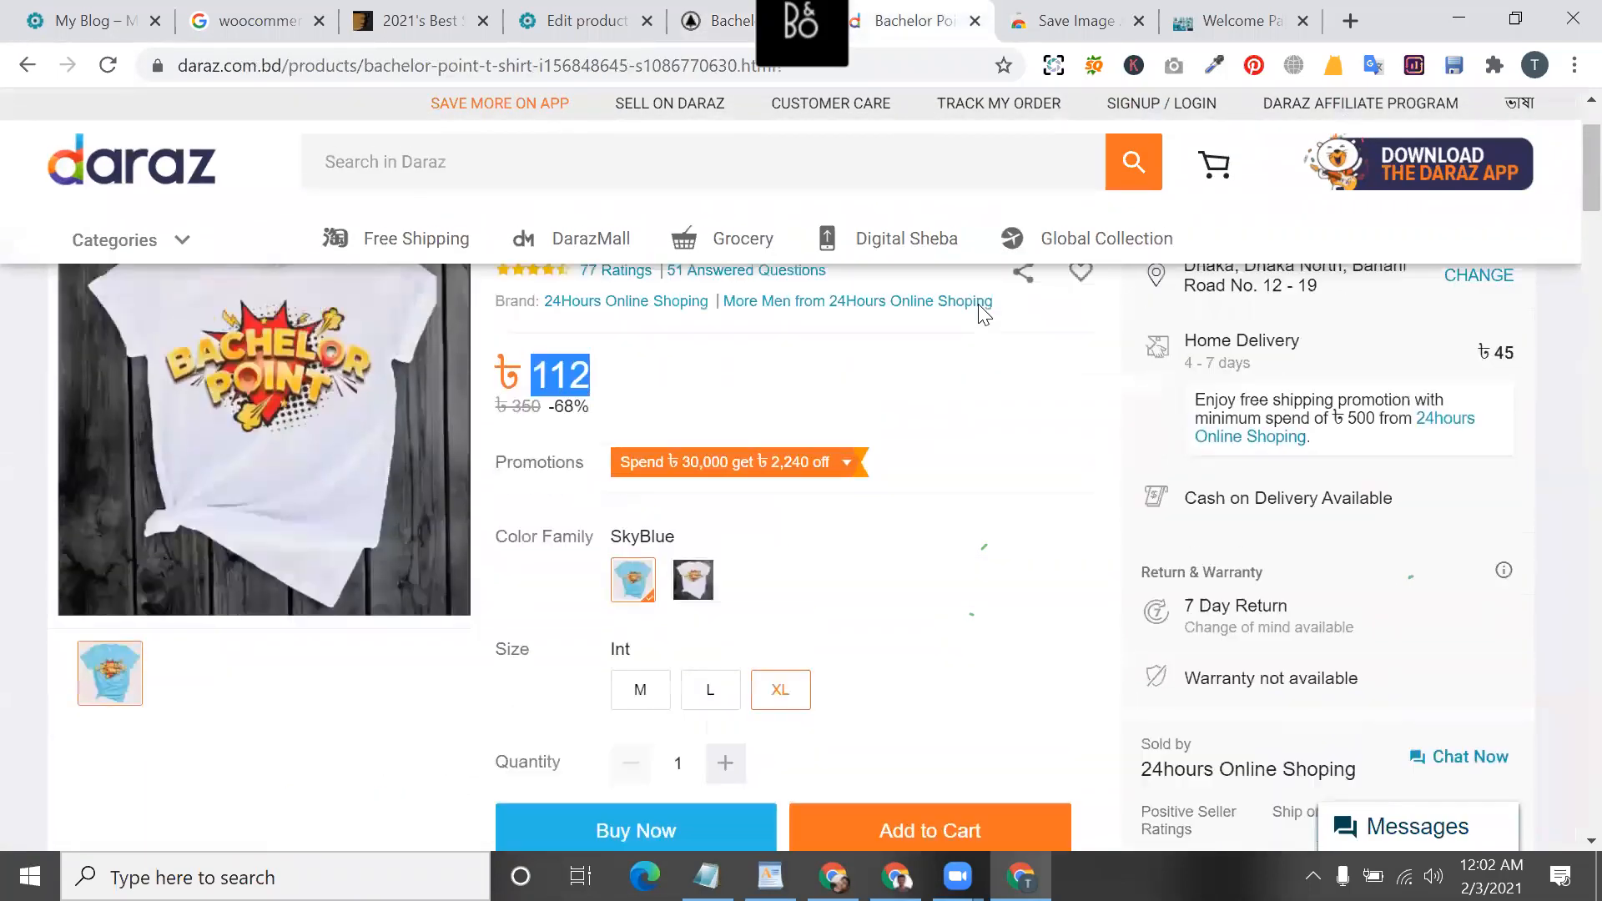
click(692, 630)
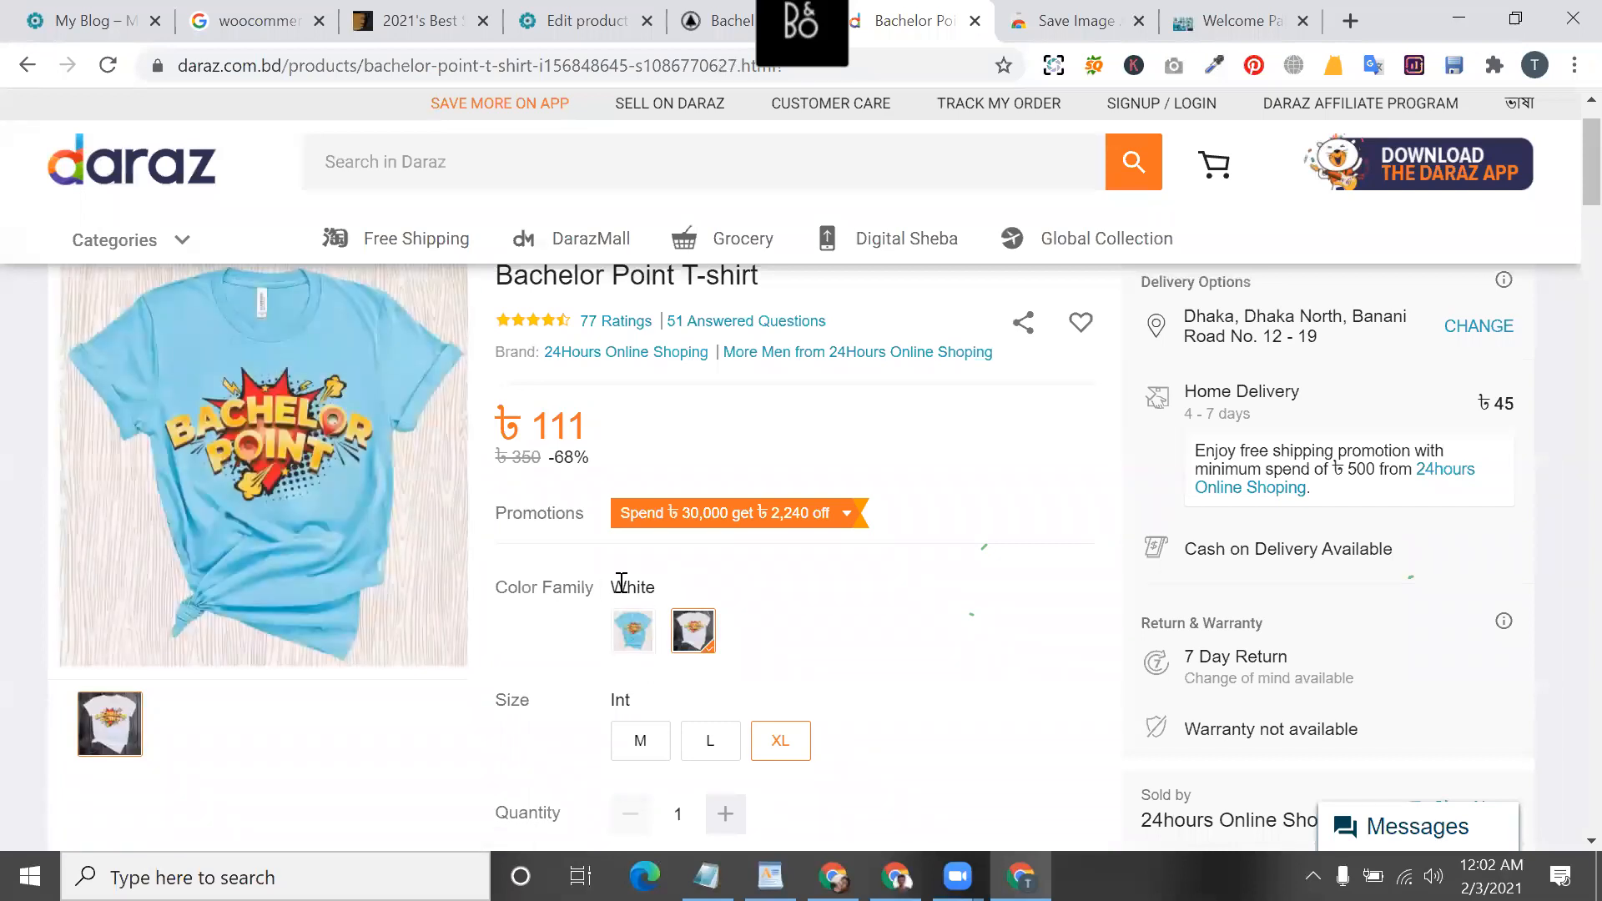
scroll(634, 618, down, 2)
click(720, 602)
click(778, 603)
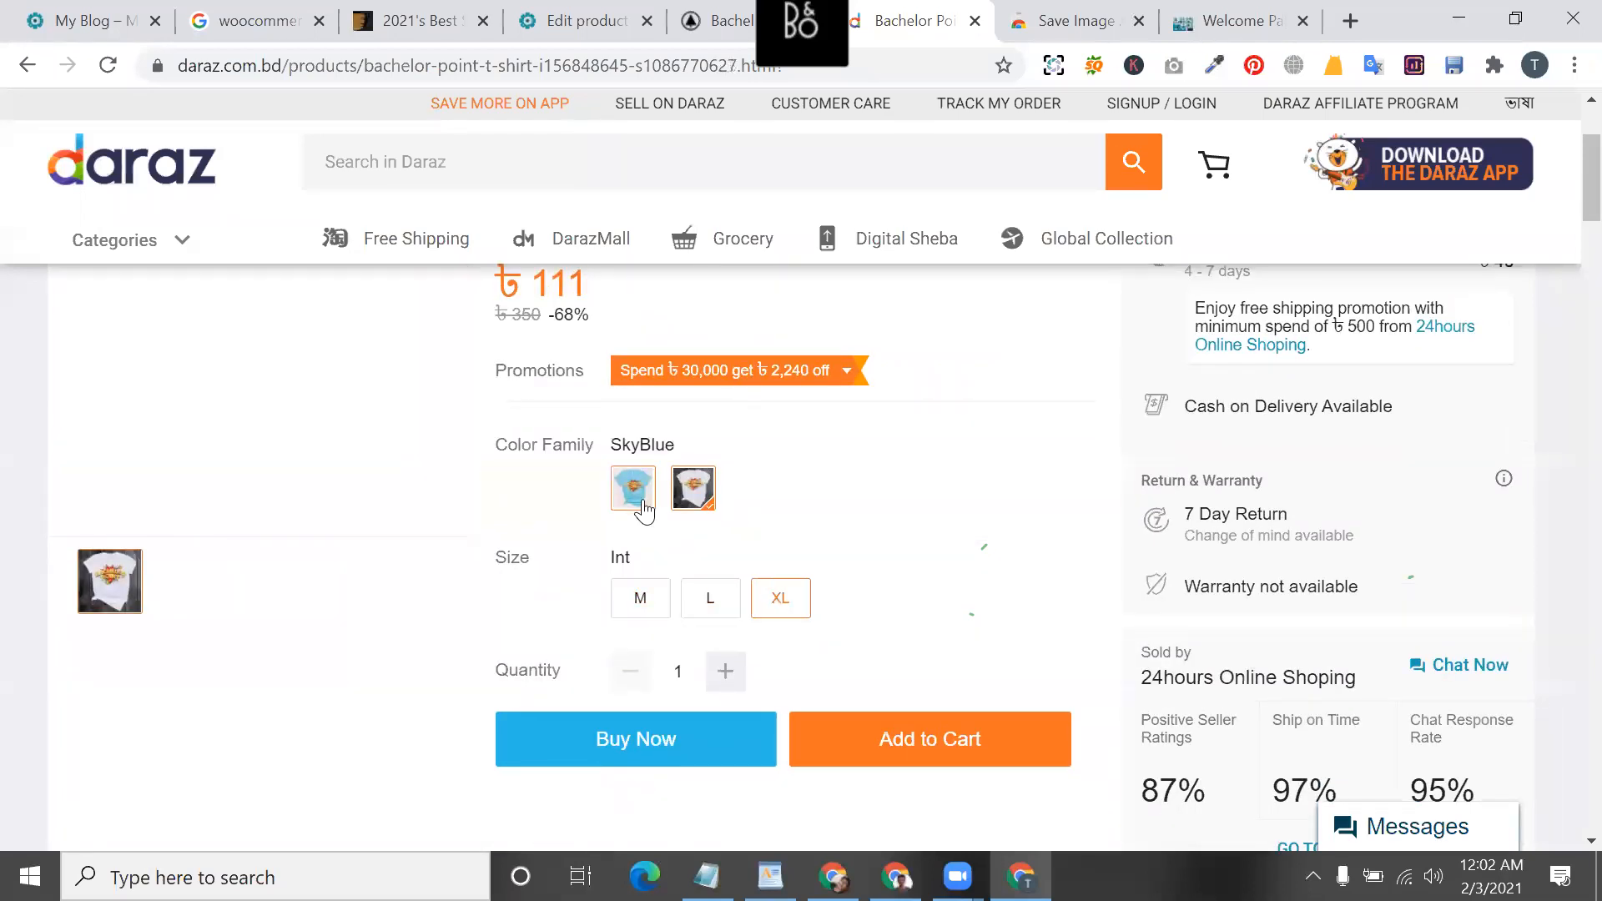
scroll(584, 484, up, 2)
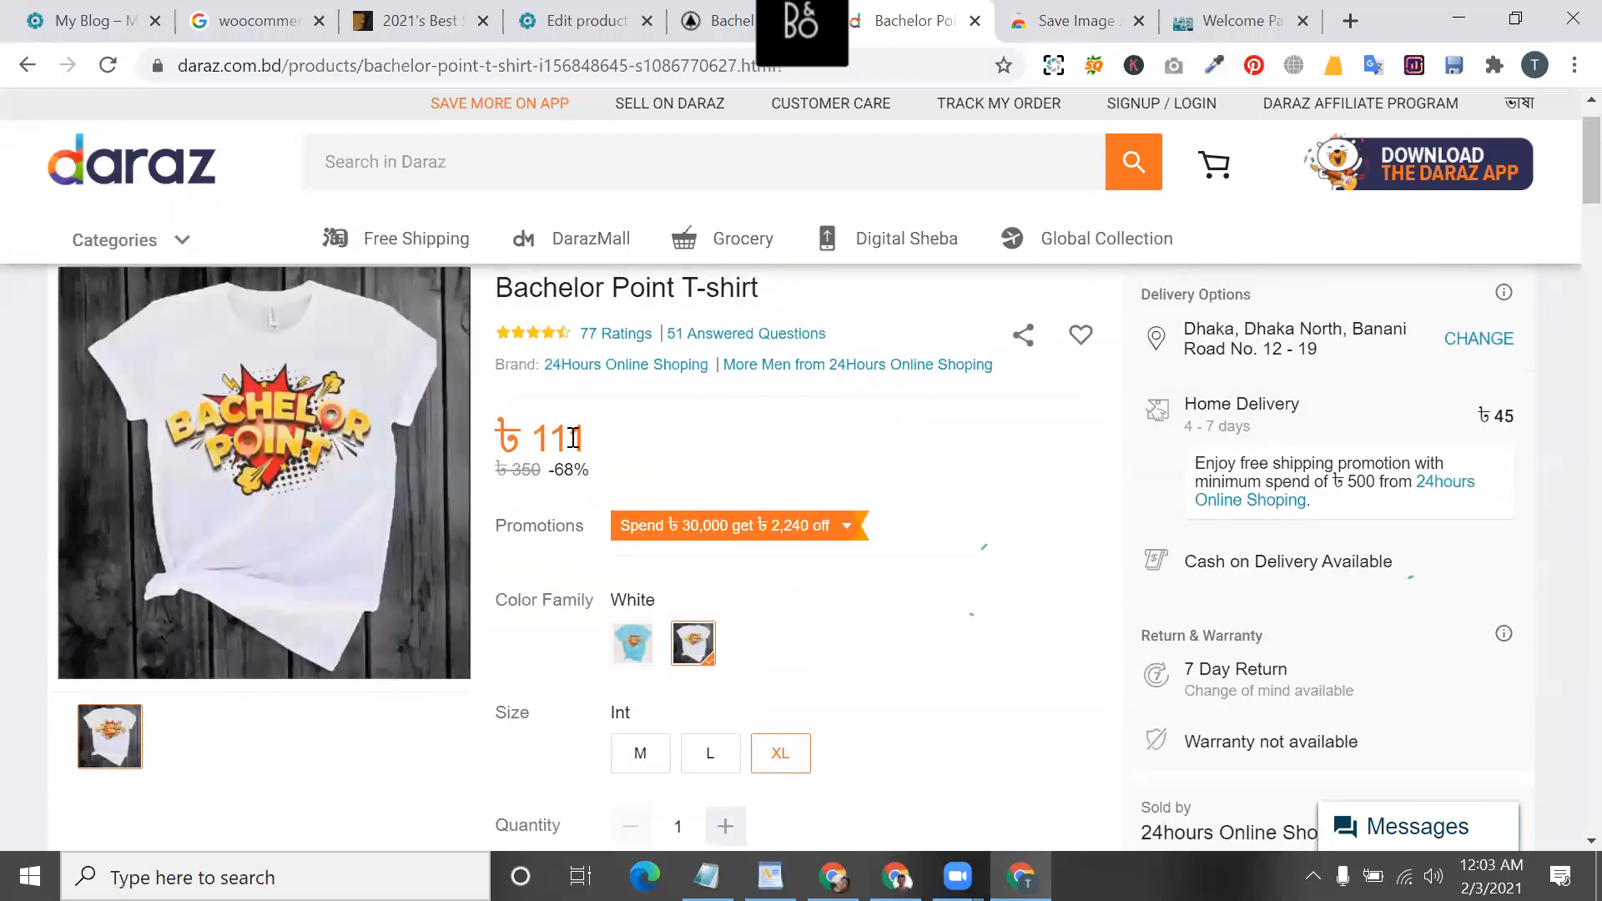
scroll(617, 542, down, 2)
click(638, 567)
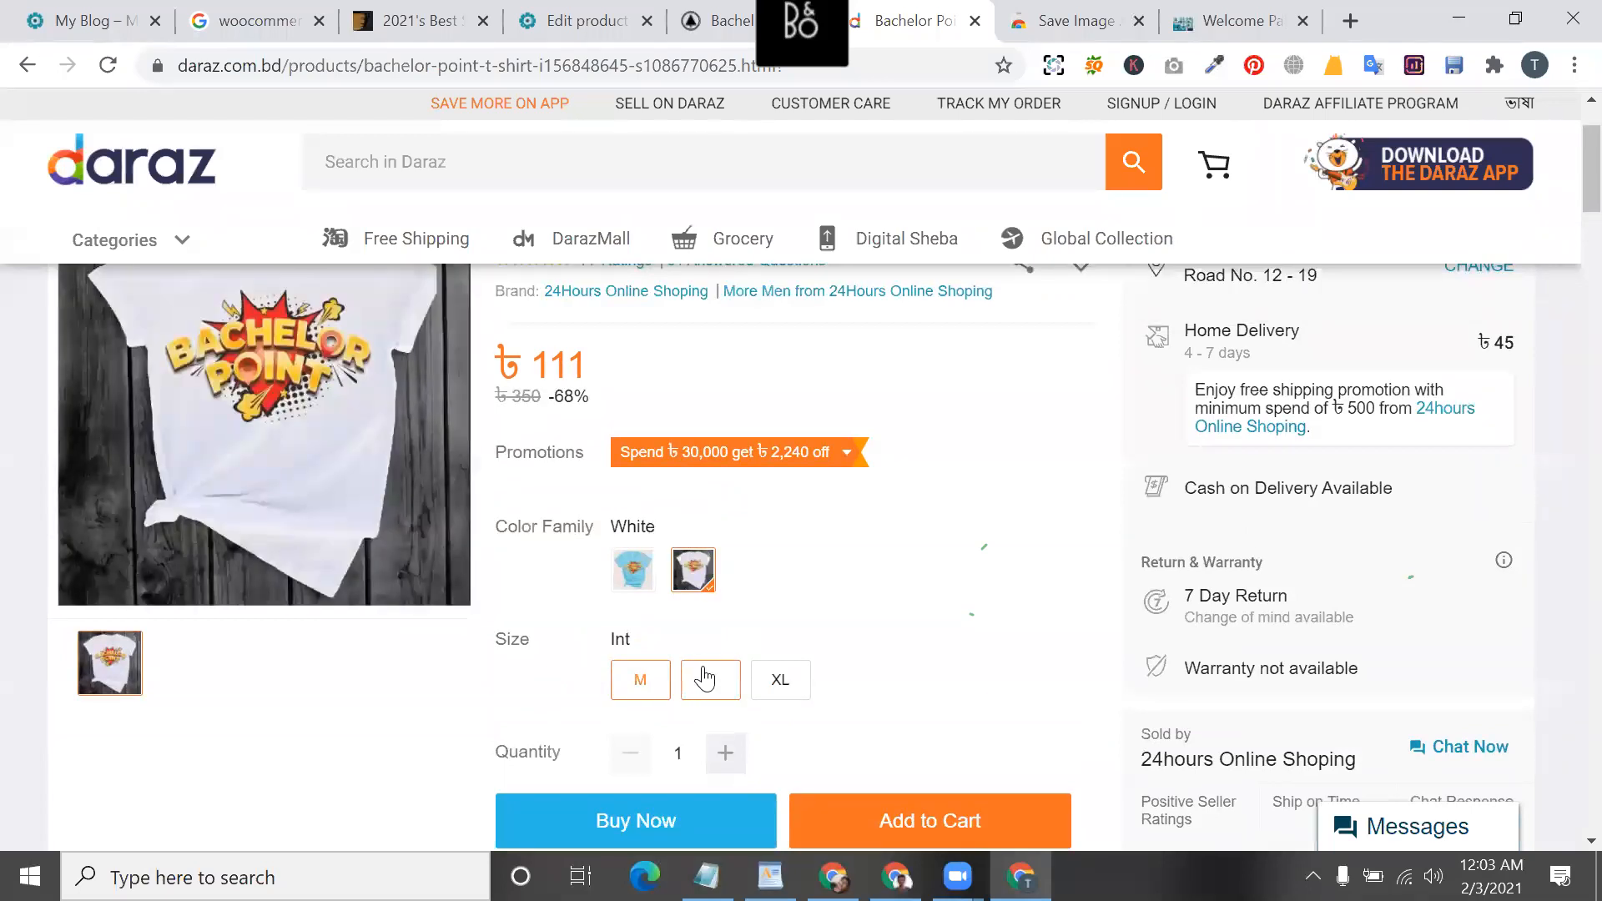
- Choose size L on the Daraz listing and compare its price with the price on the T-shirt's store page
click(705, 677)
double_click(564, 361)
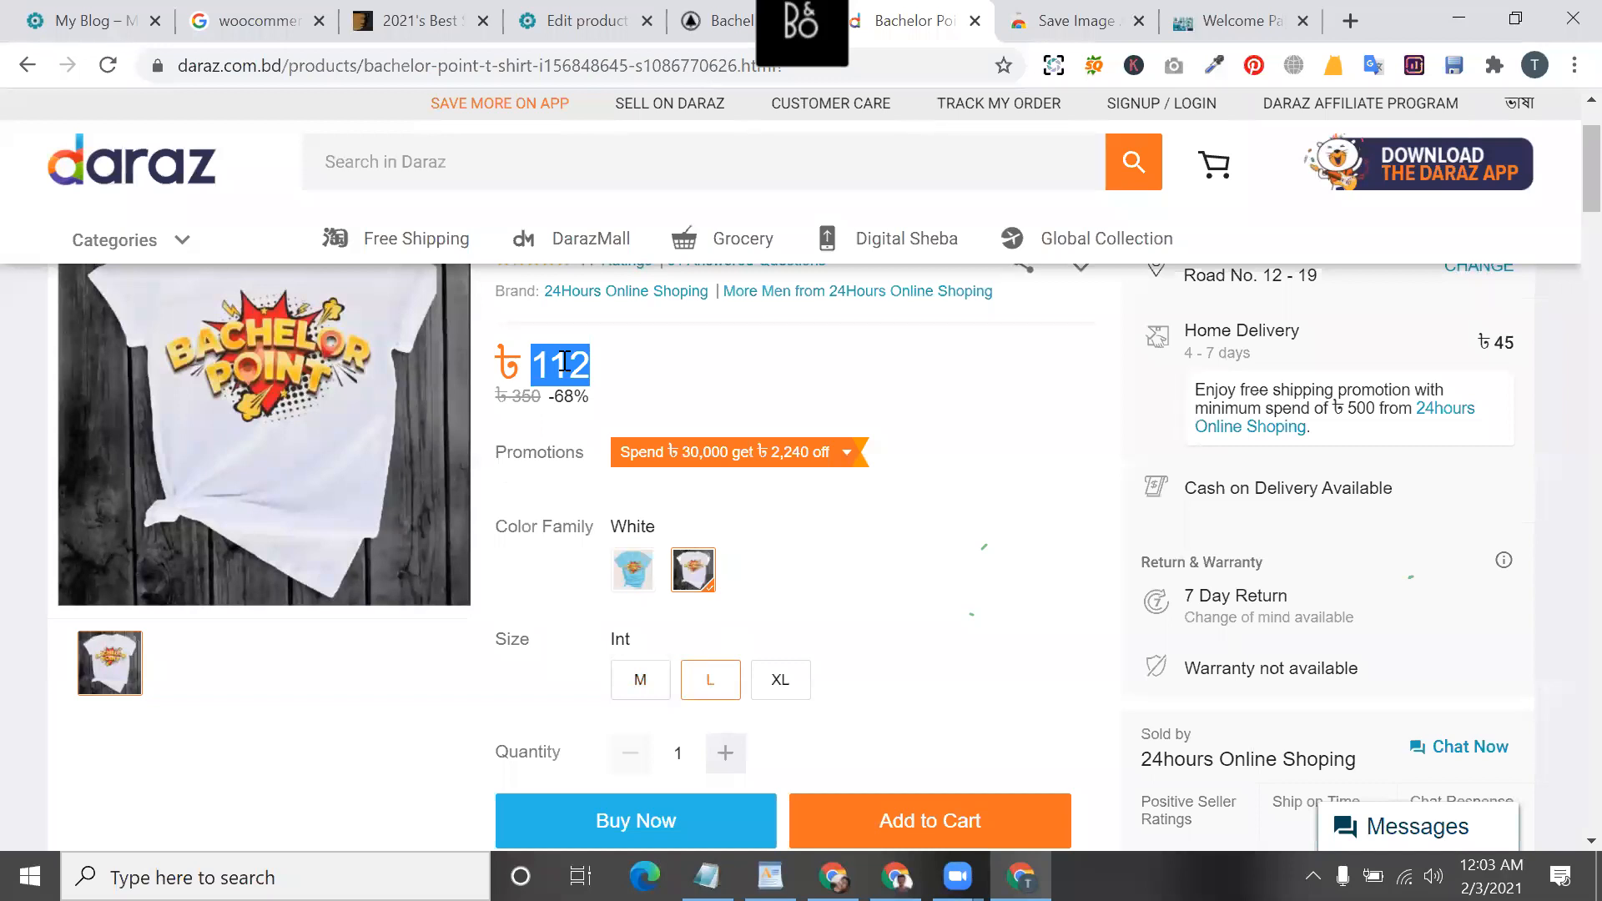
click(783, 10)
scroll(772, 359, up, 3)
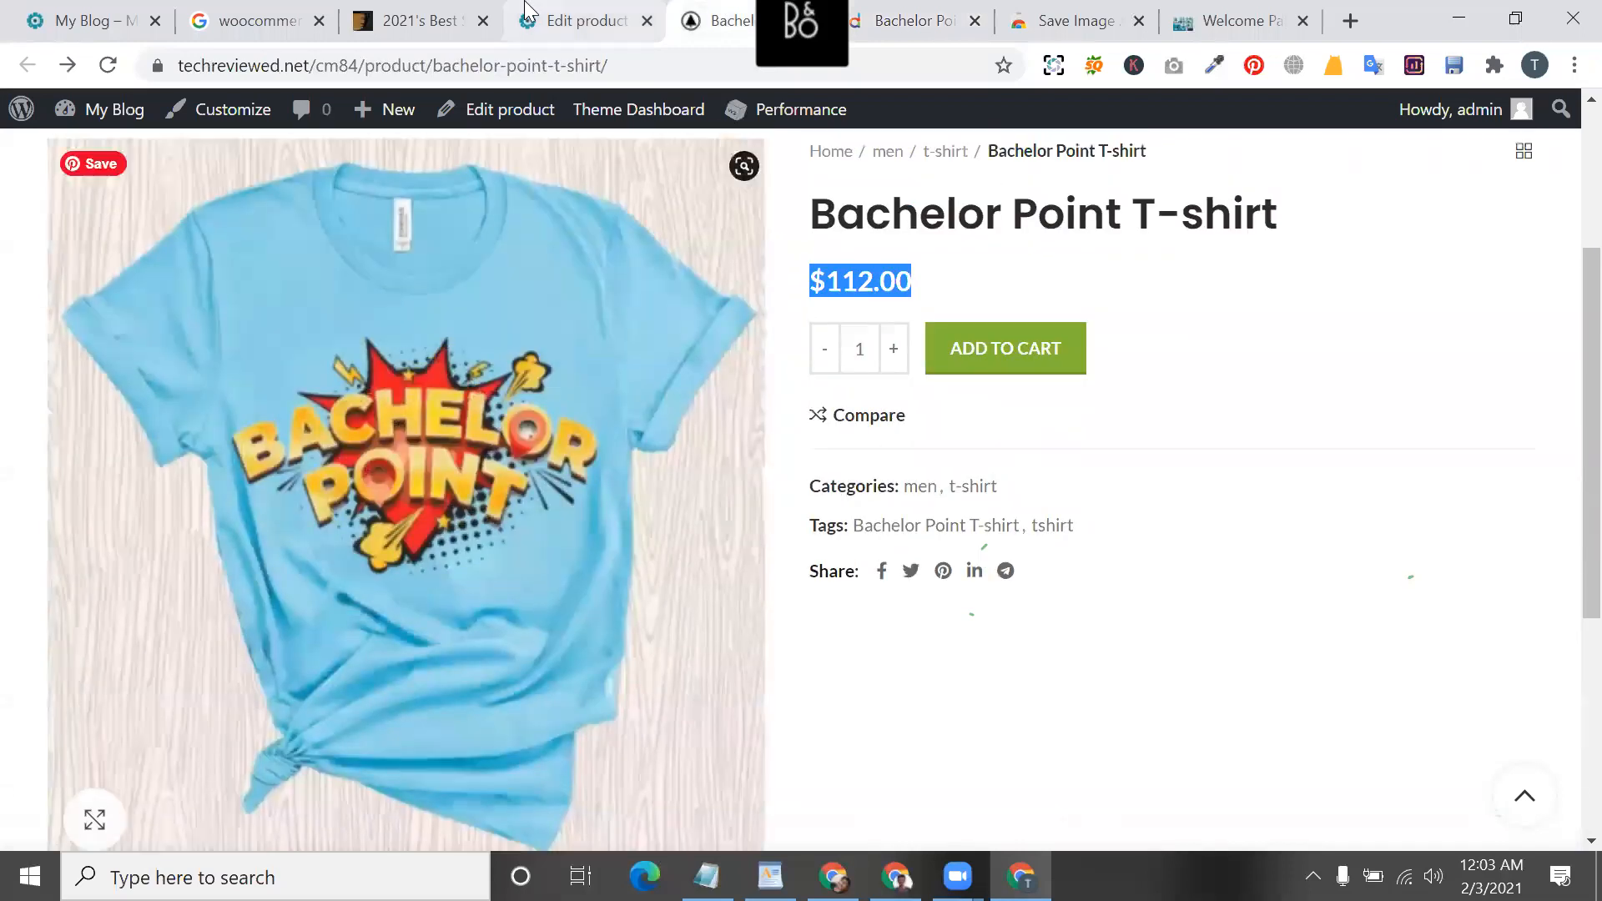
- In the WordPress product editor, change the T-shirt's product type to Variable product
drag(526, 10, 693, 11)
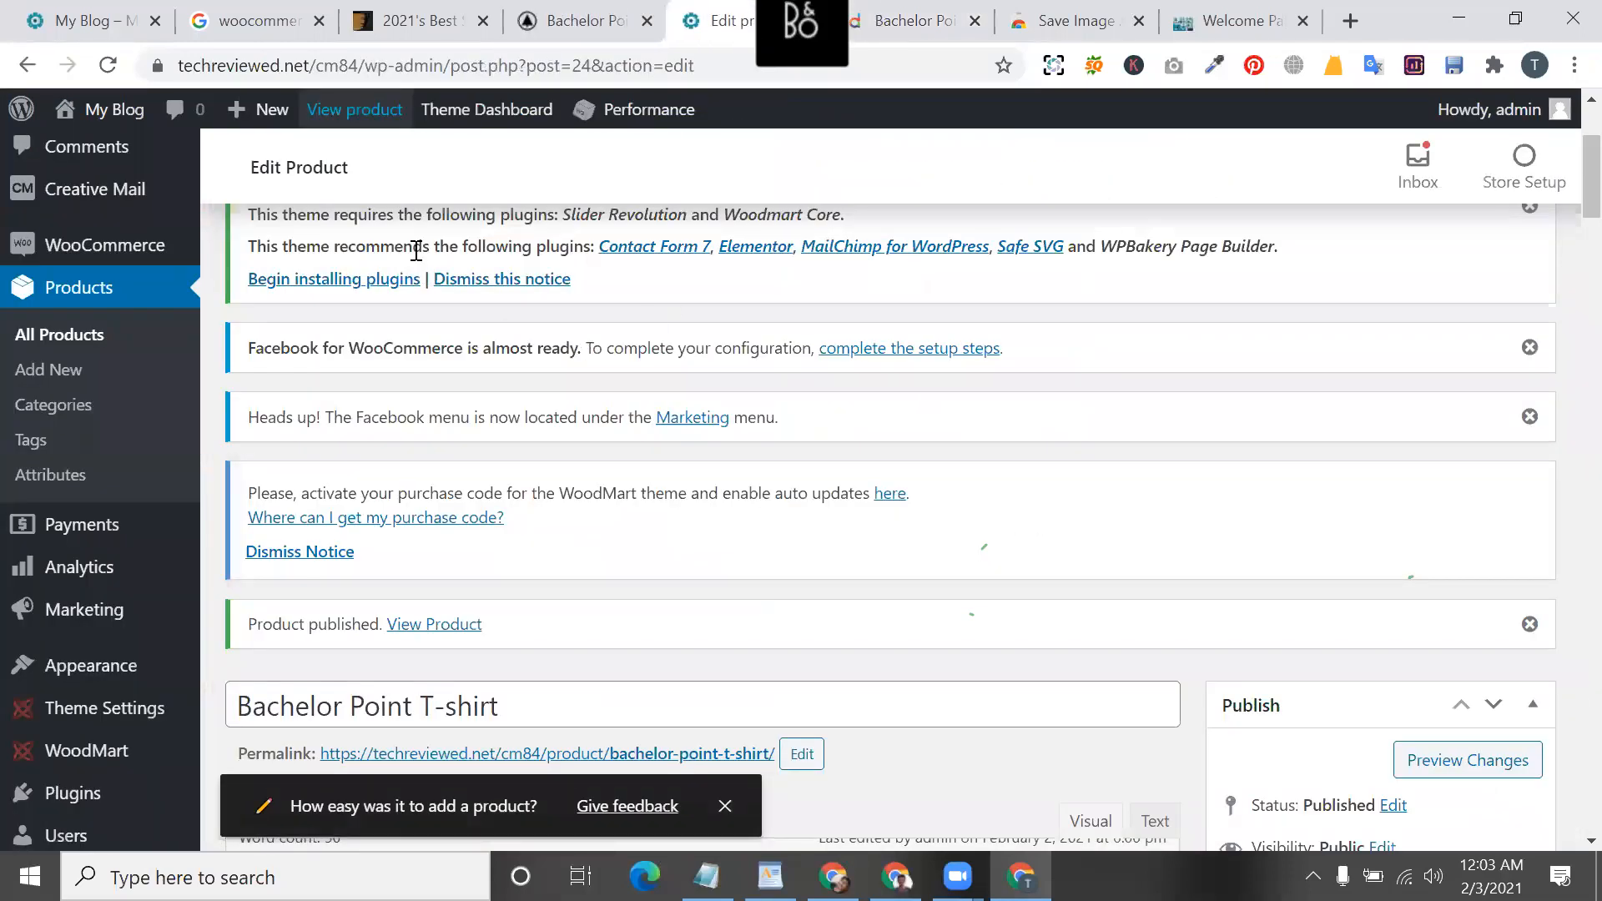
scroll(470, 484, down, 10)
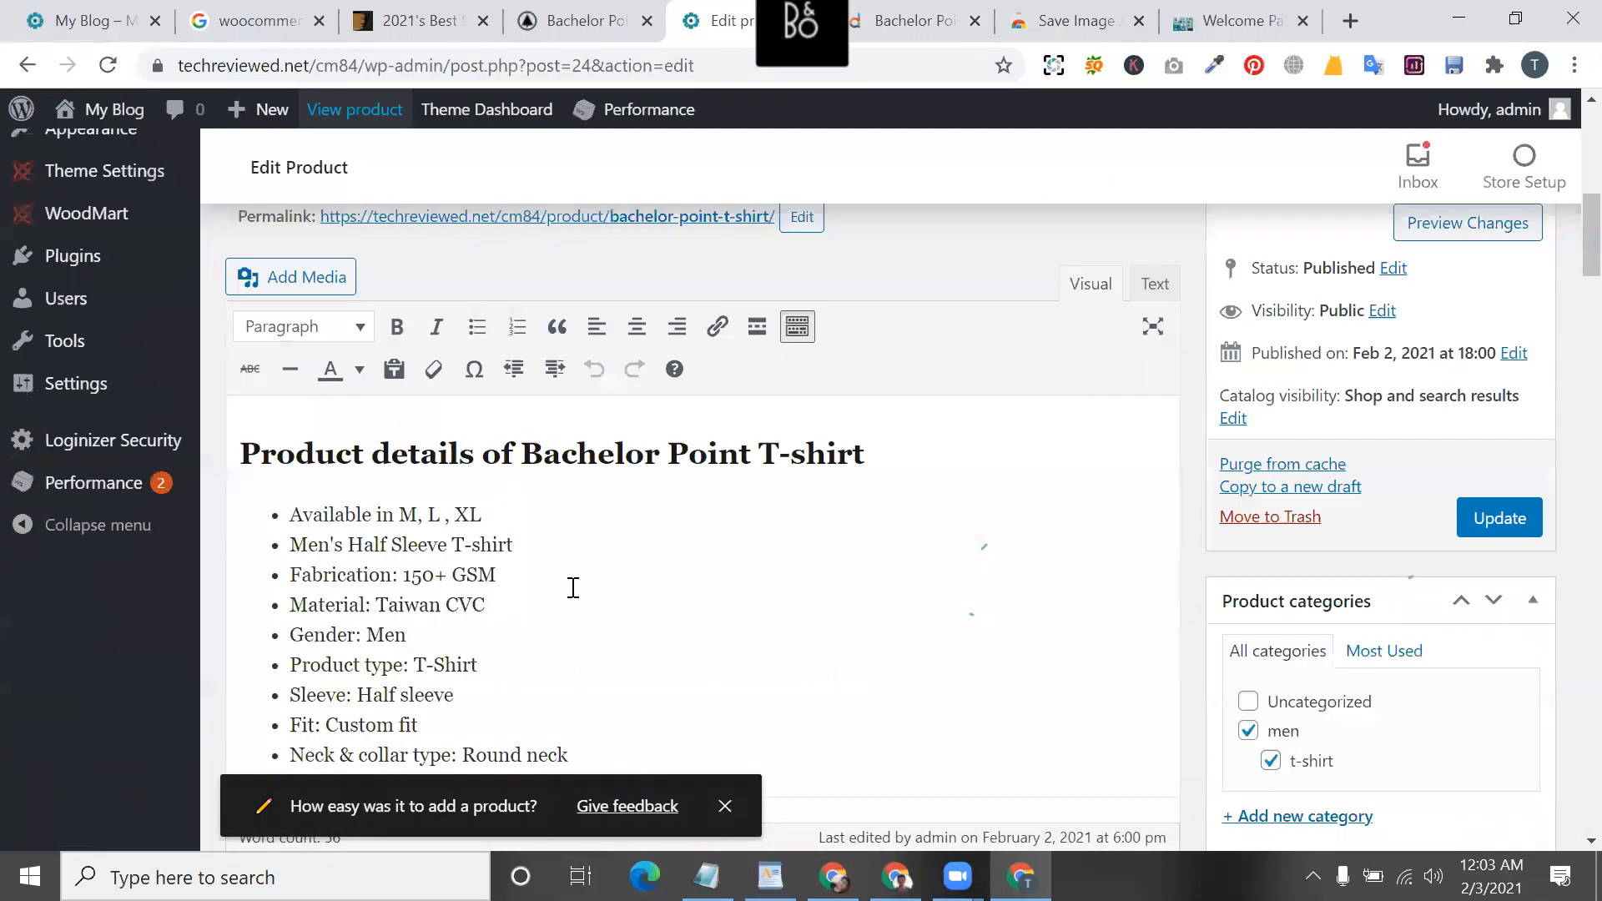
scroll(576, 597, down, 4)
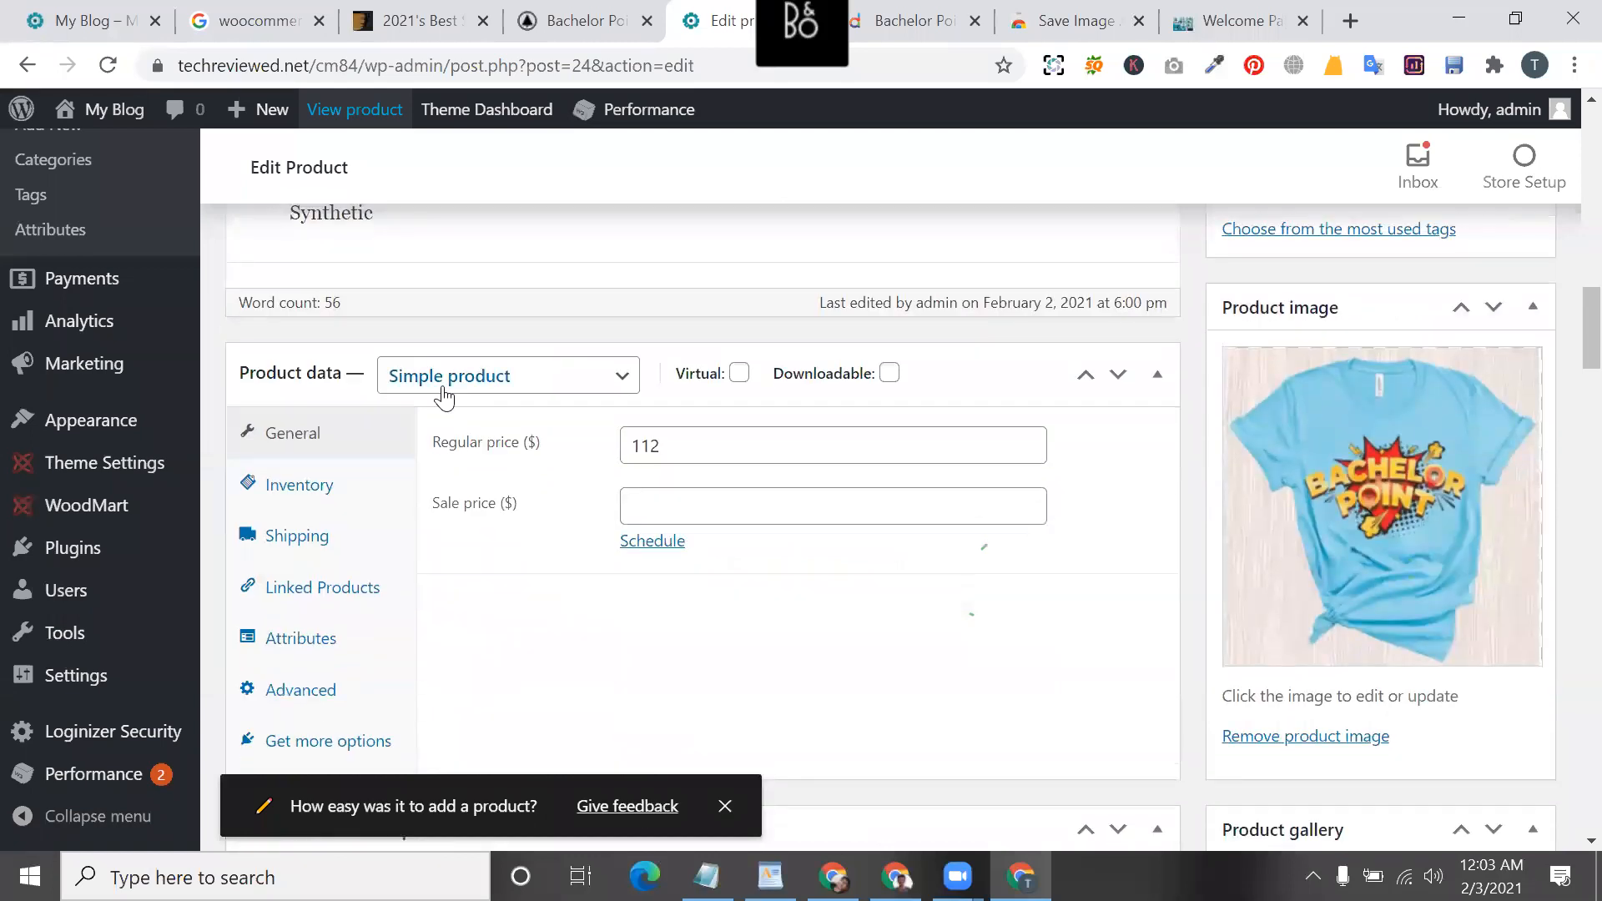
click(442, 394)
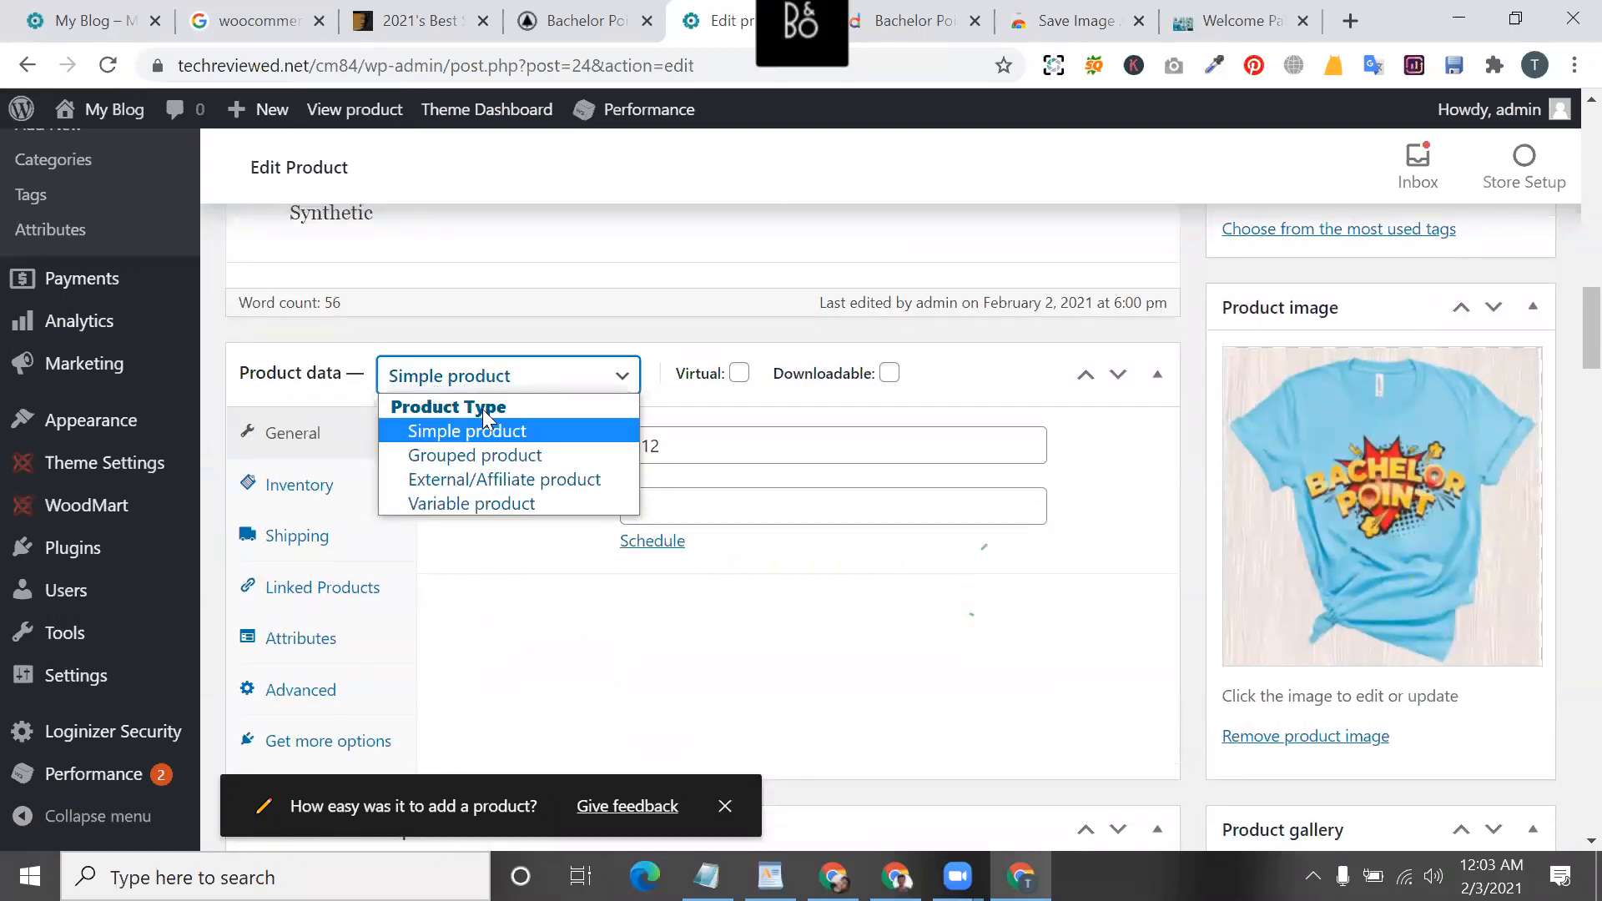
click(553, 501)
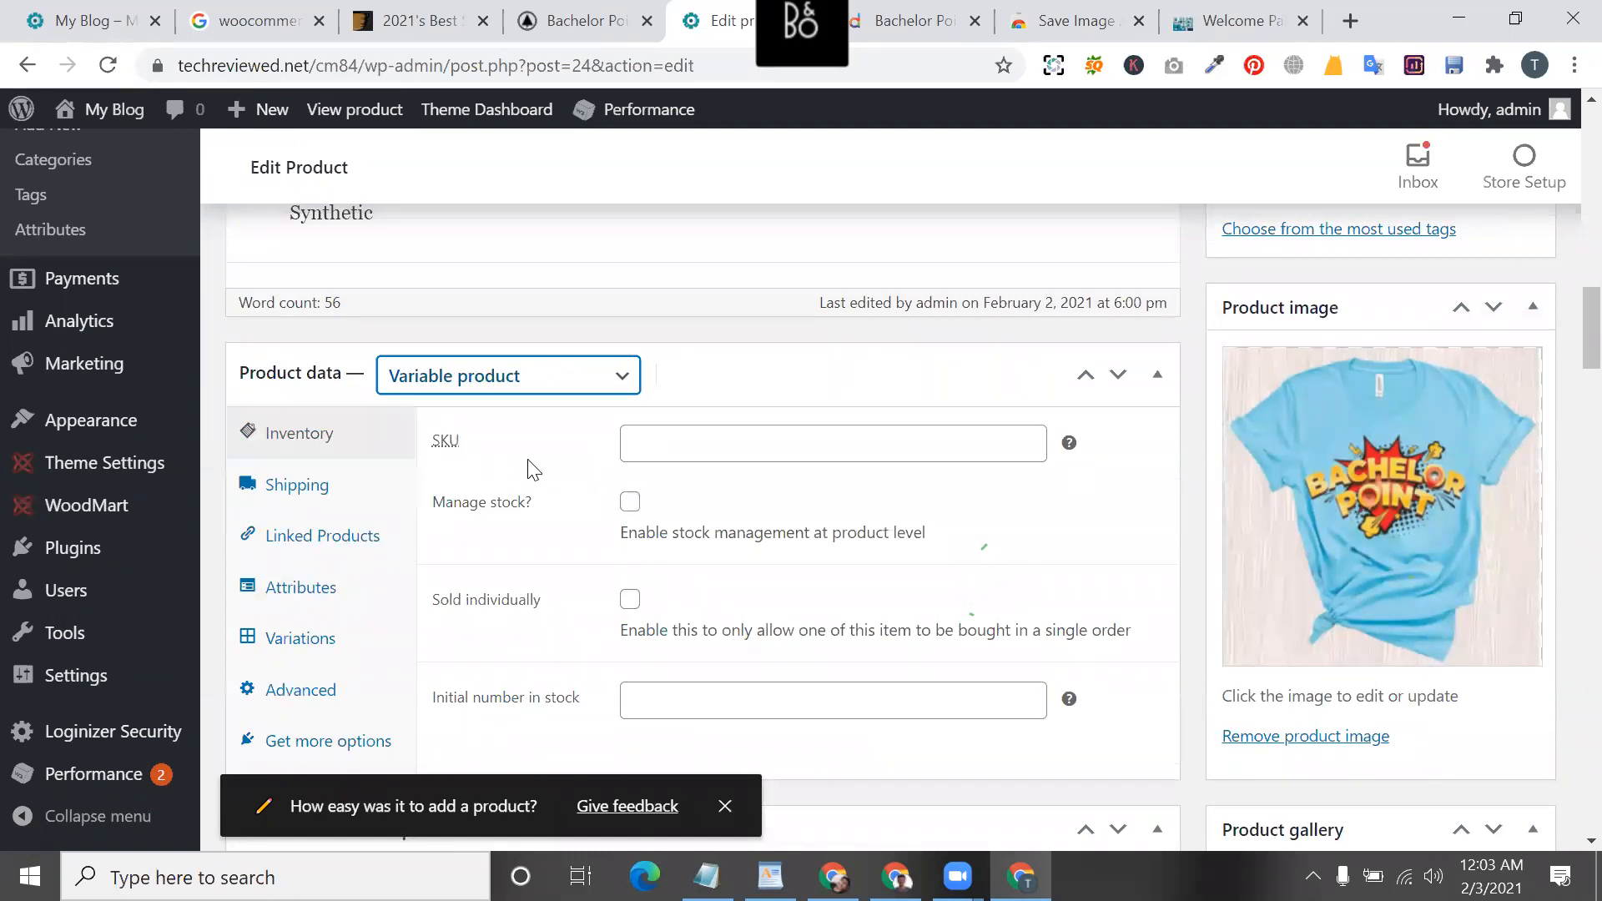
click(501, 389)
click(501, 393)
- Look over the product's categories, tags and image, and check the product type list with Variable product selected
scroll(504, 386, up, 5)
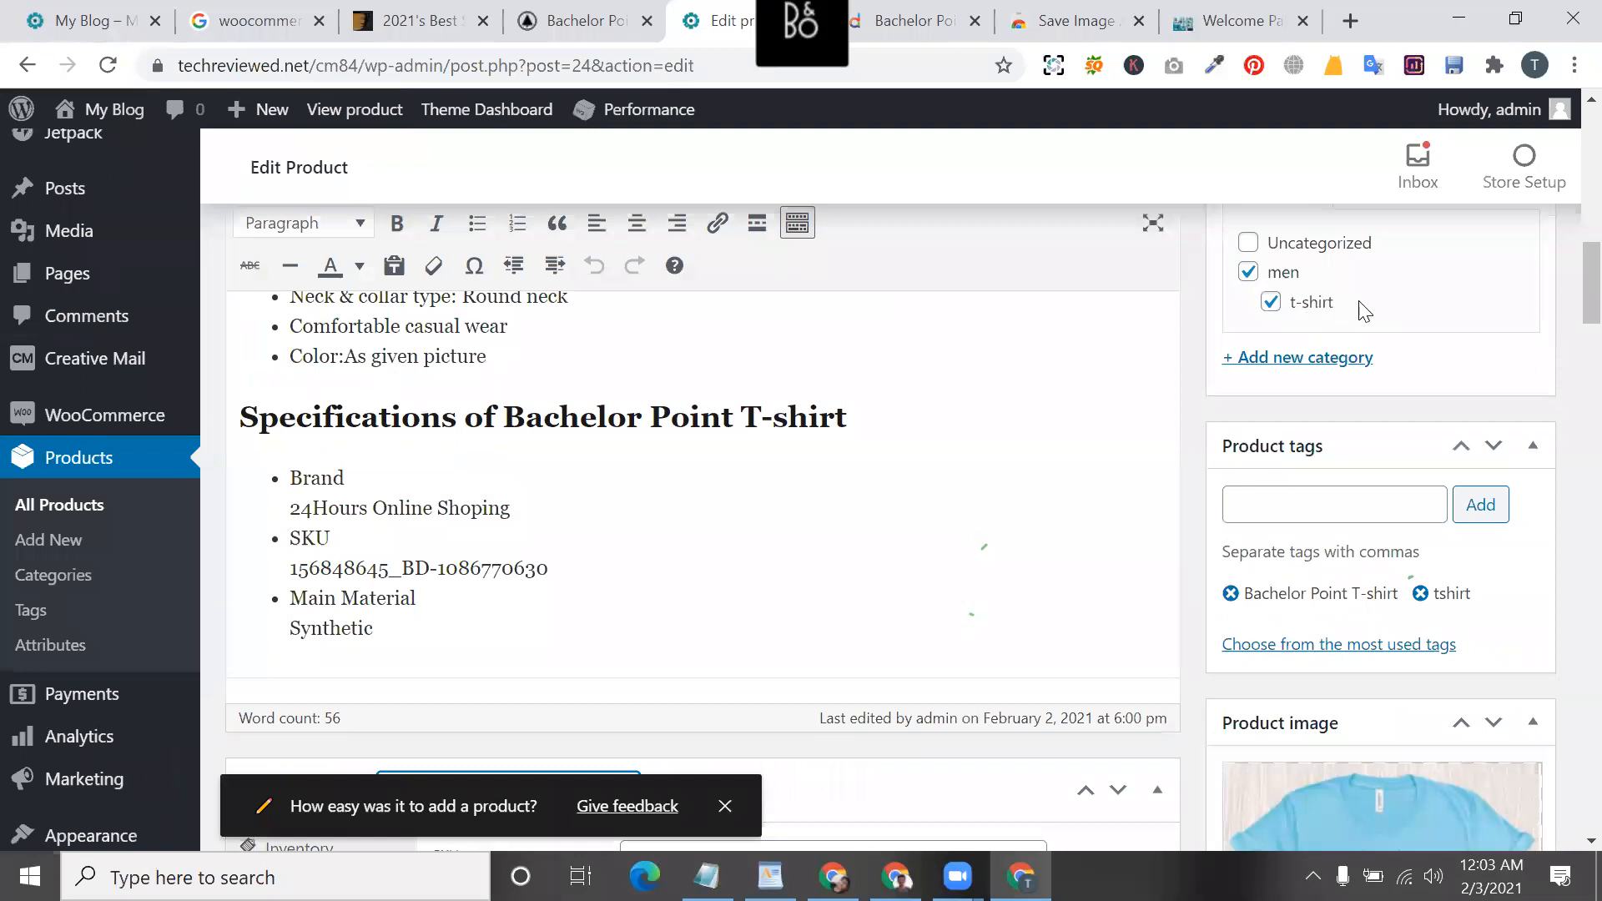
scroll(1371, 447, down, 2)
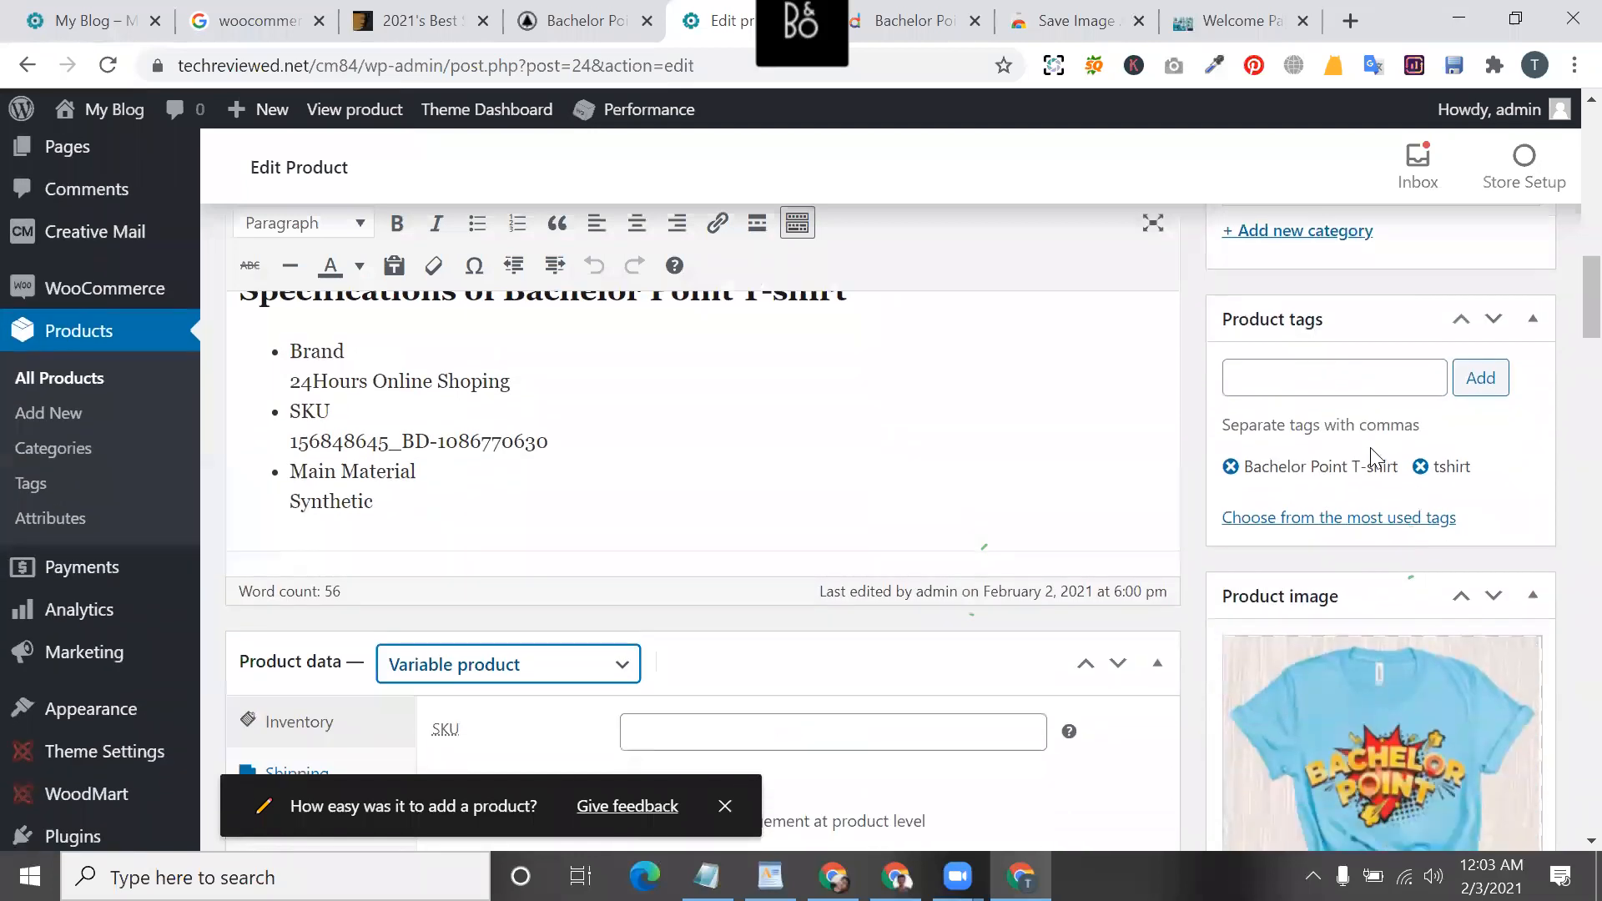
scroll(1335, 534, down, 2)
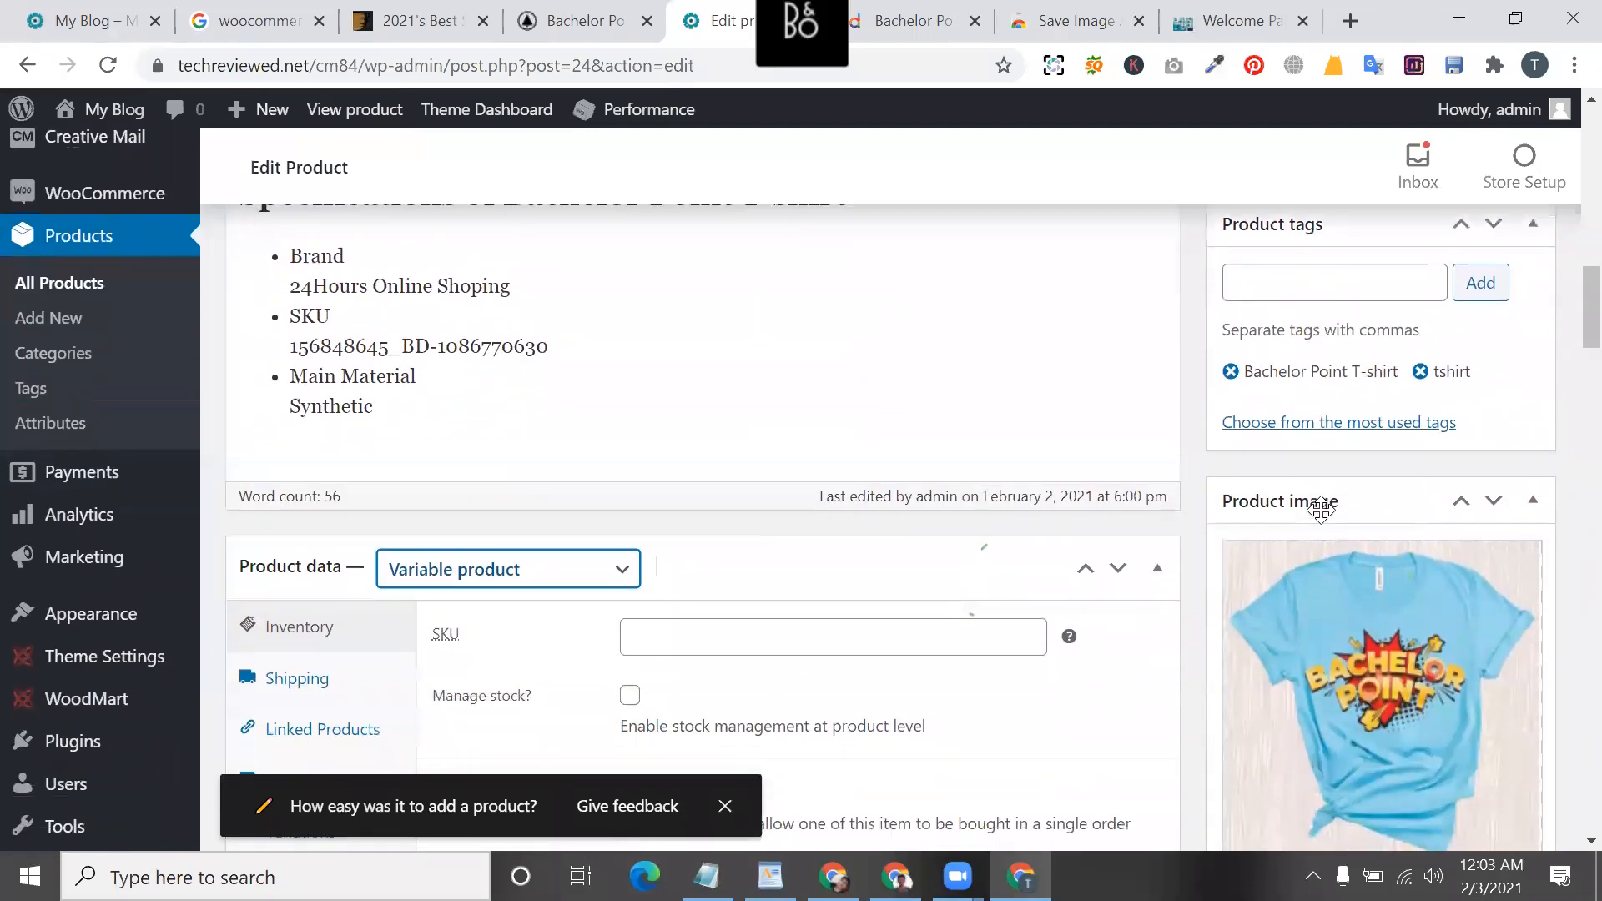
scroll(1358, 621, down, 3)
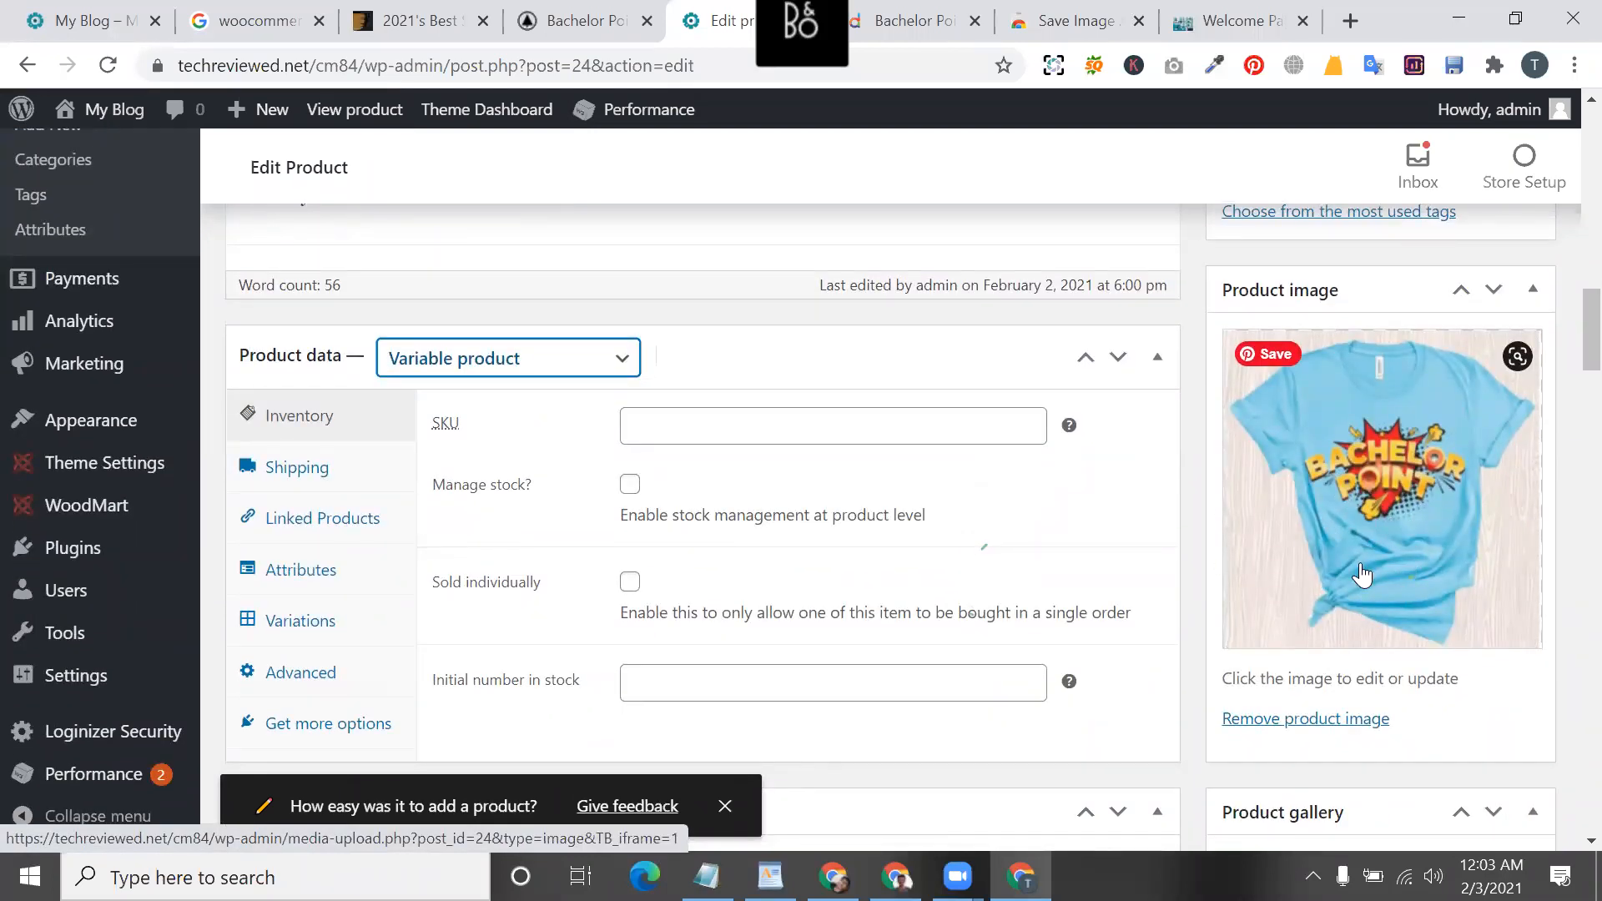
click(509, 373)
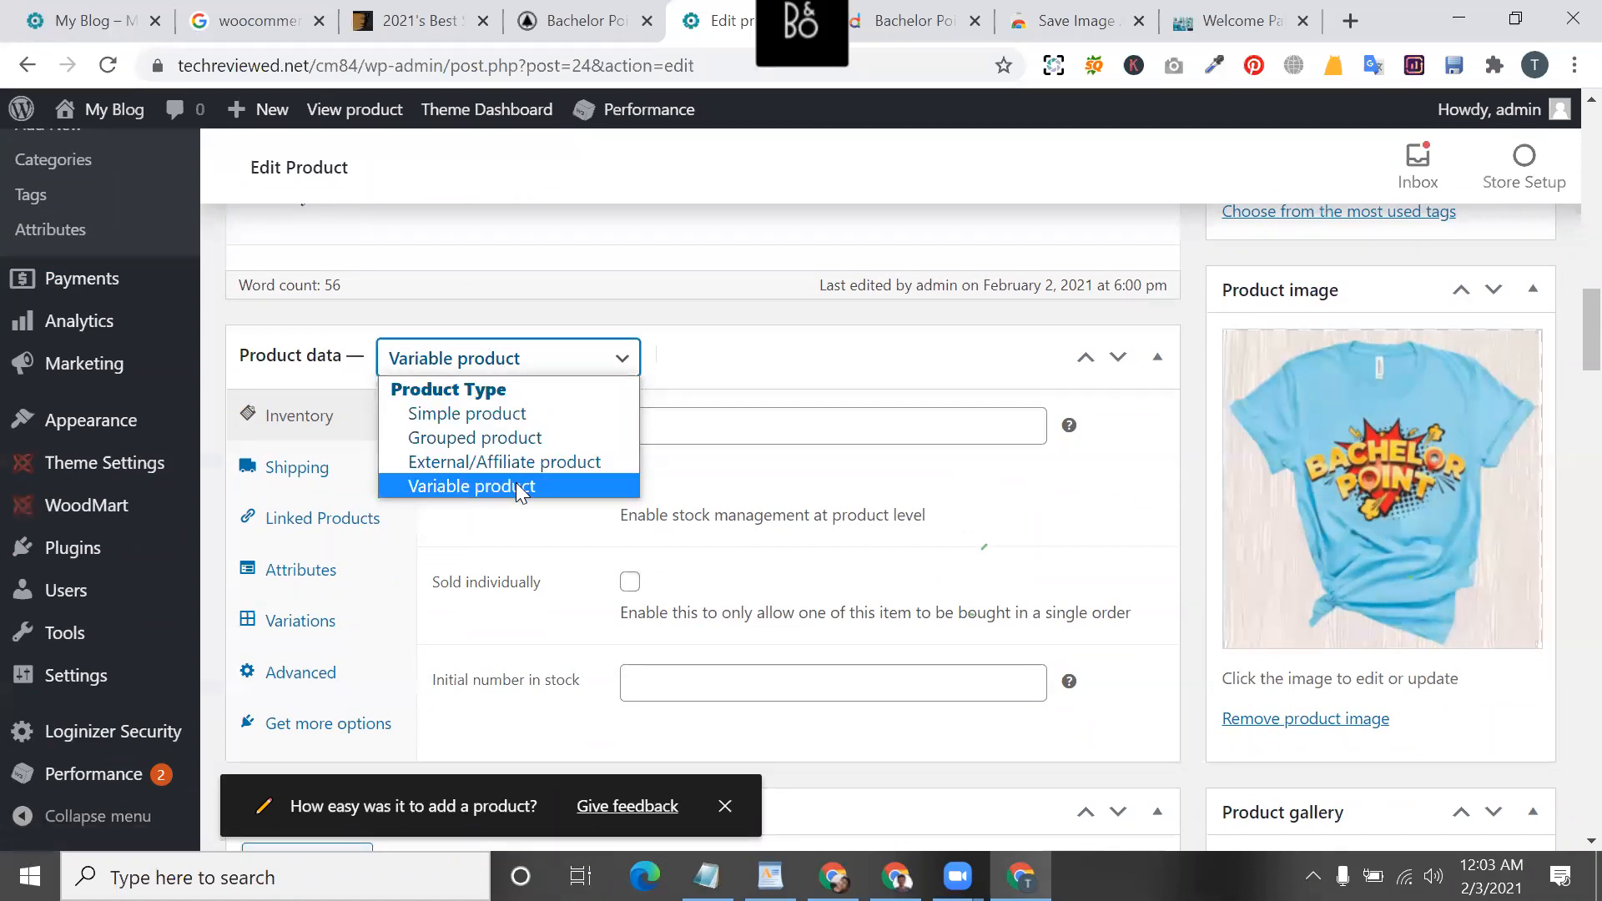
click(518, 491)
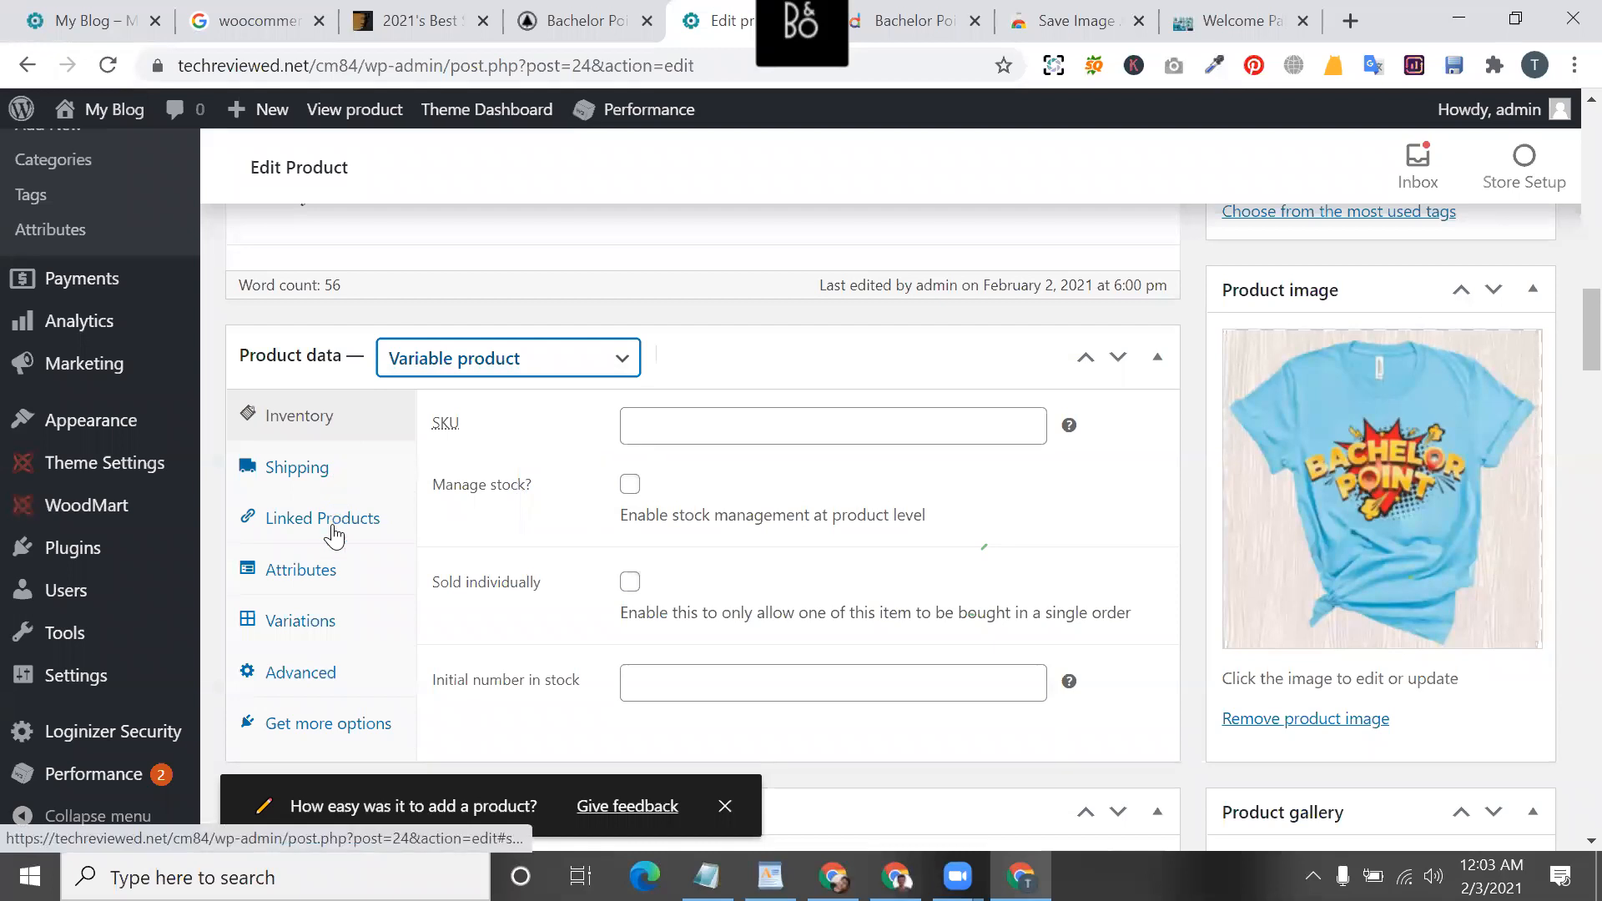
- Look through the Linked Products, Attributes and Variations settings of the variable product, ending on Attributes
click(304, 481)
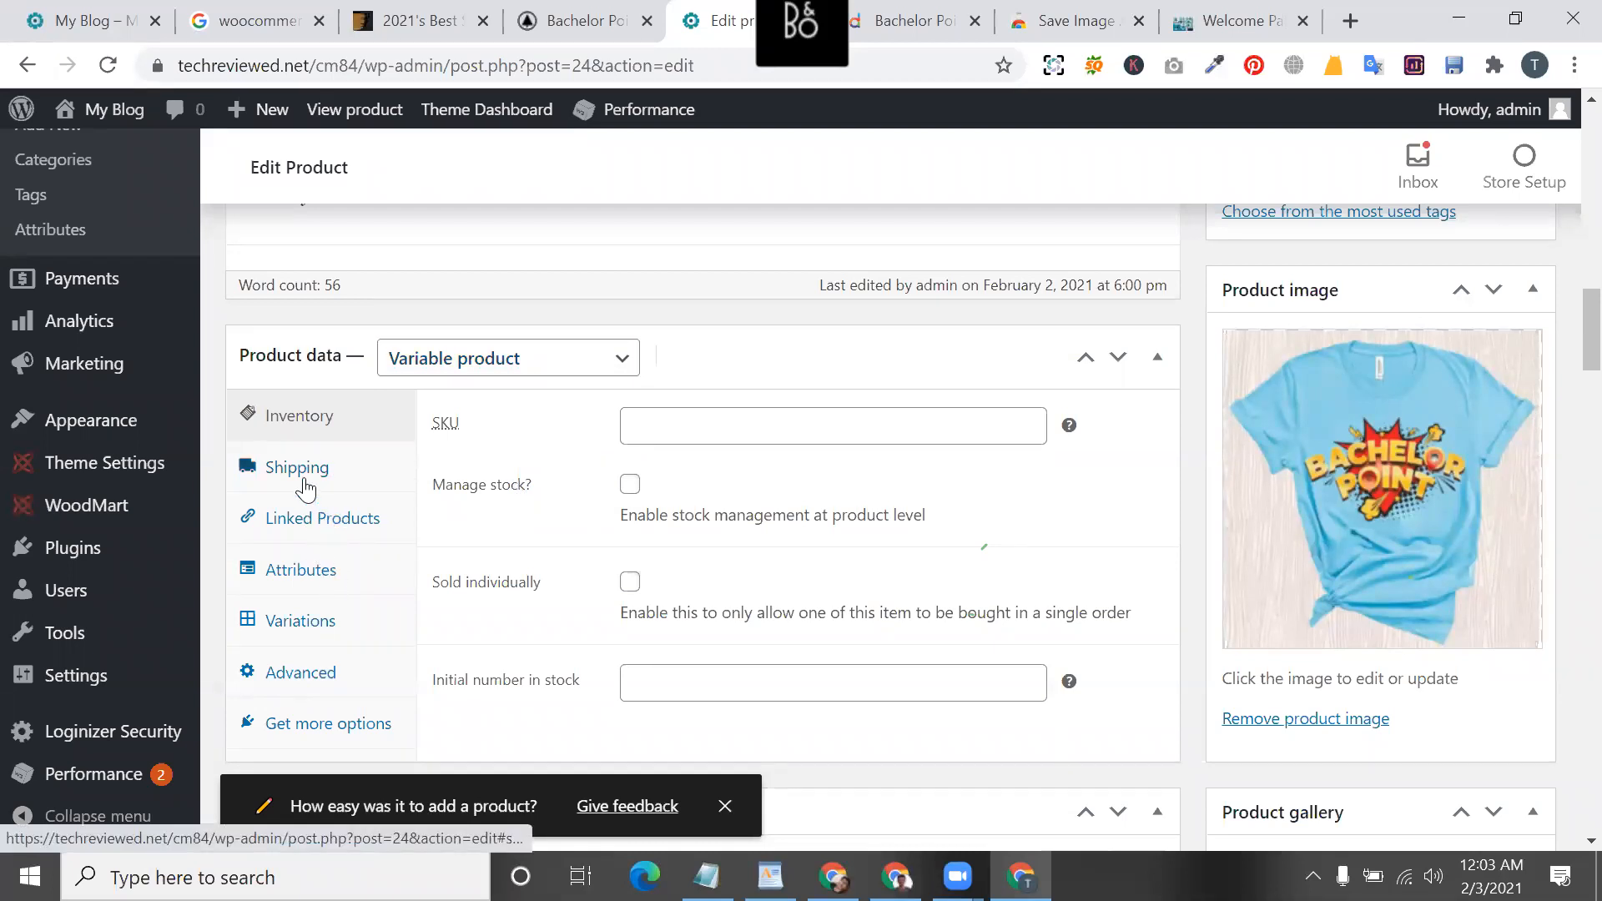
click(314, 526)
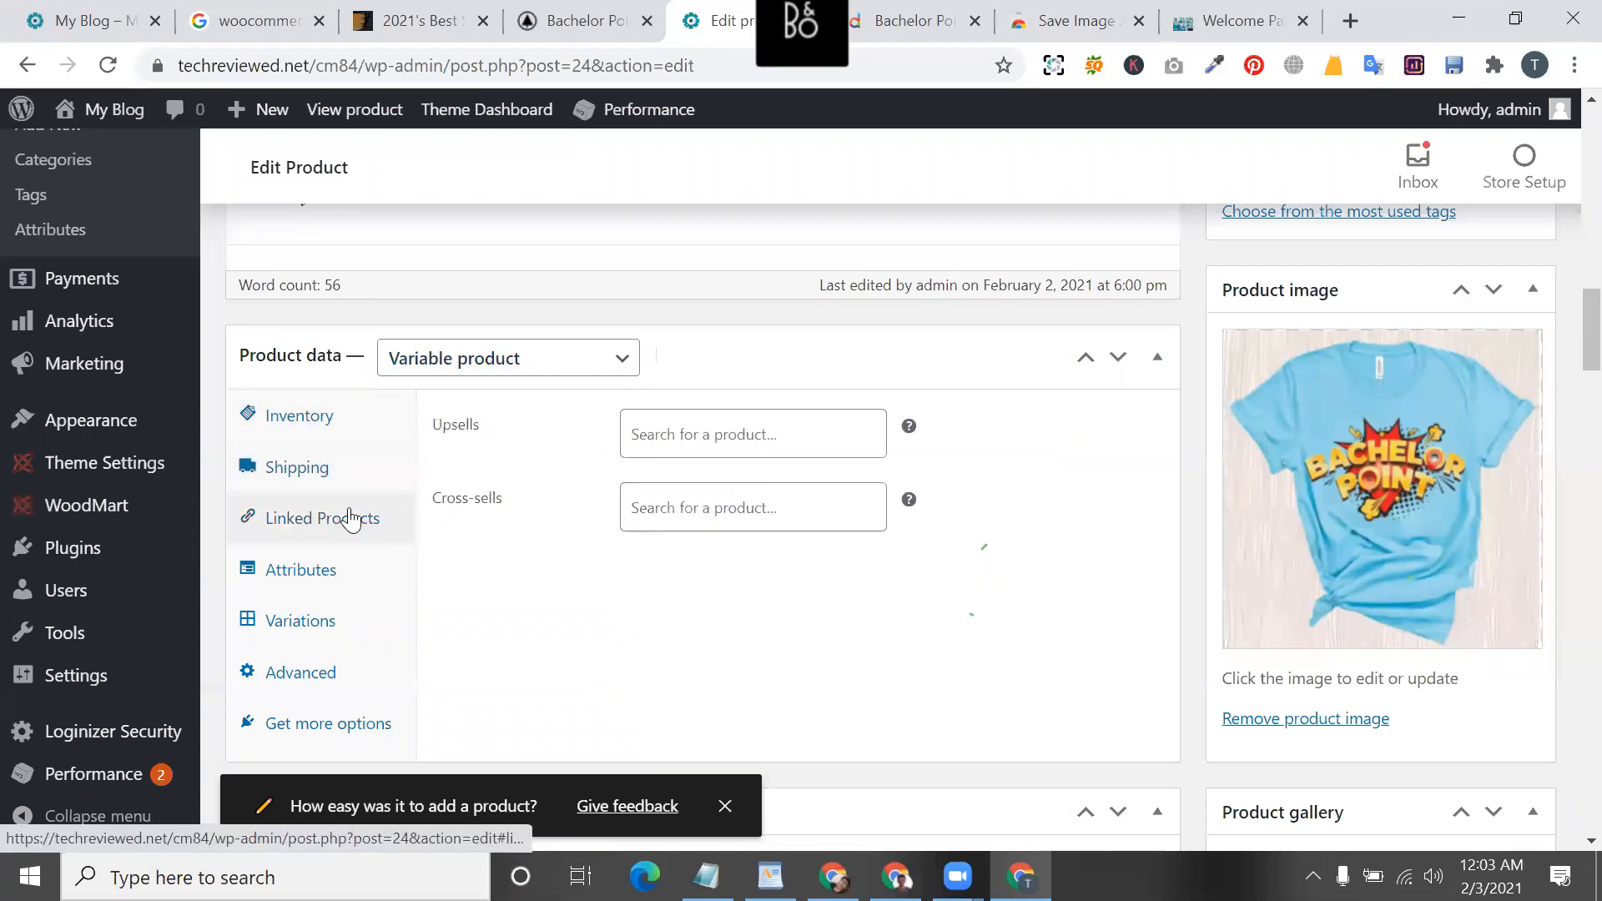
click(303, 589)
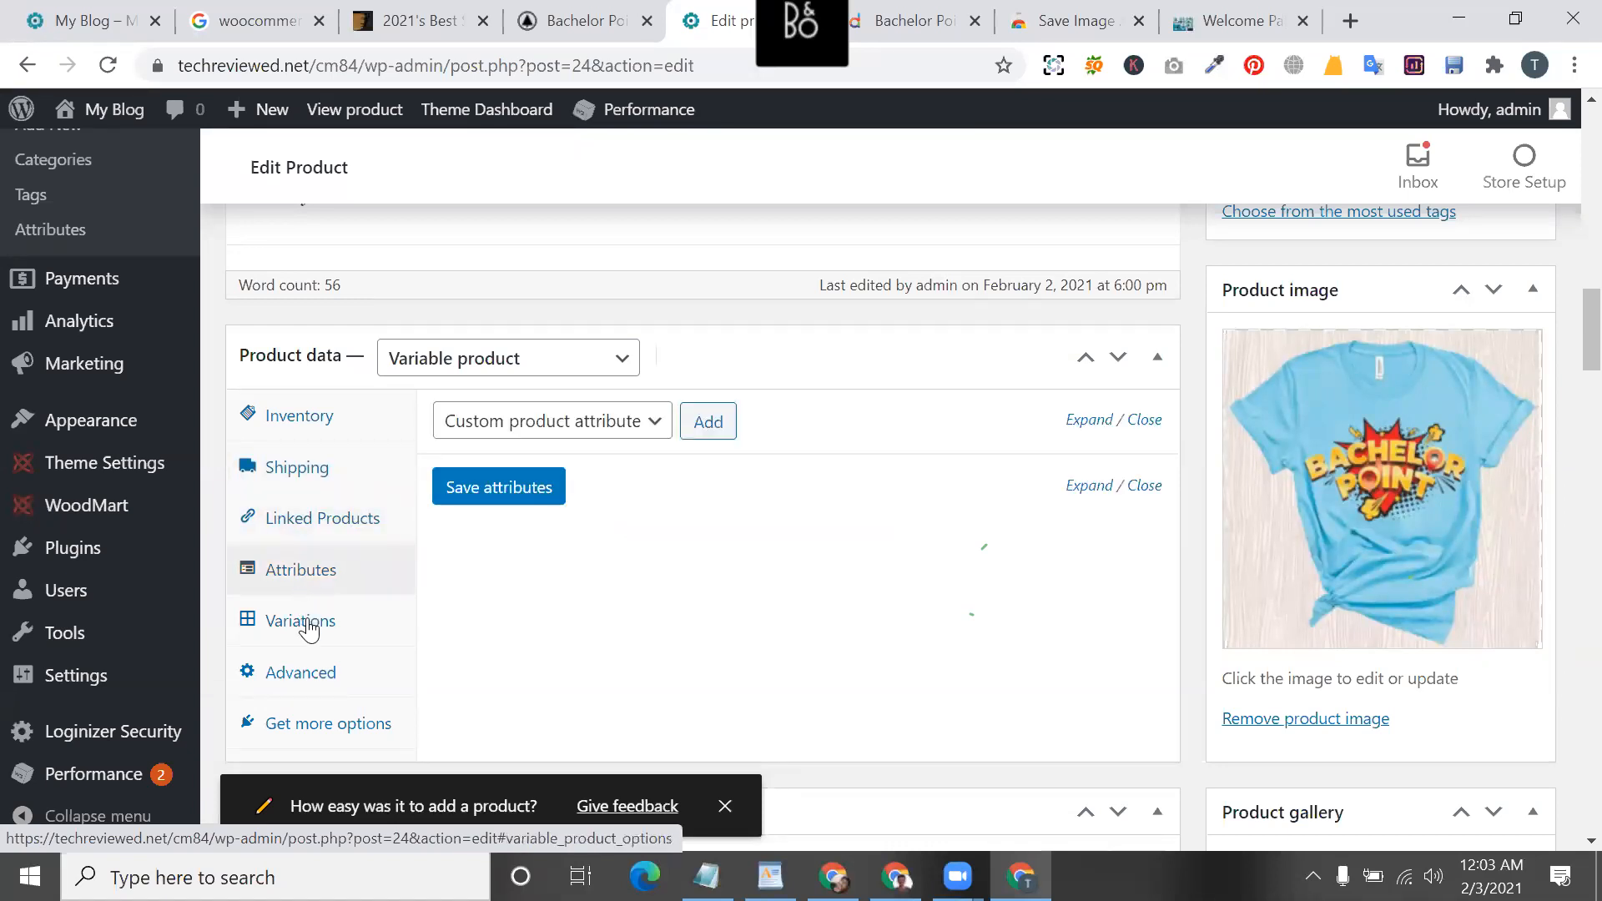
click(308, 629)
click(310, 576)
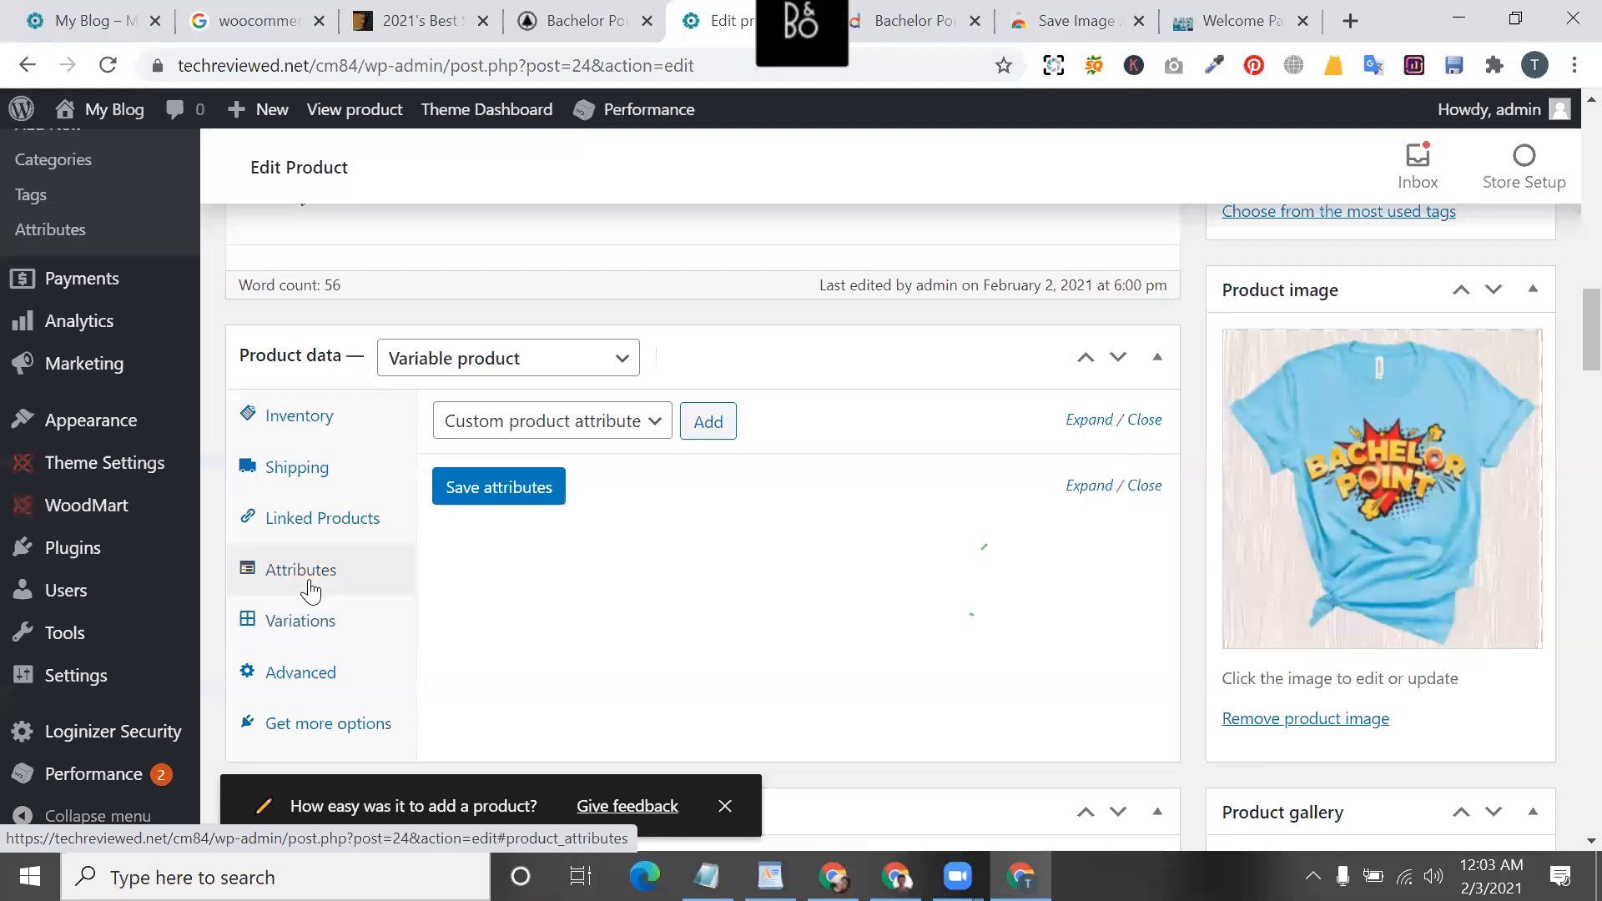
click(310, 622)
click(323, 575)
click(586, 433)
click(588, 449)
- Copy the label "Color Family" from the Daraz listing and add a custom product attribute with that name
click(909, 12)
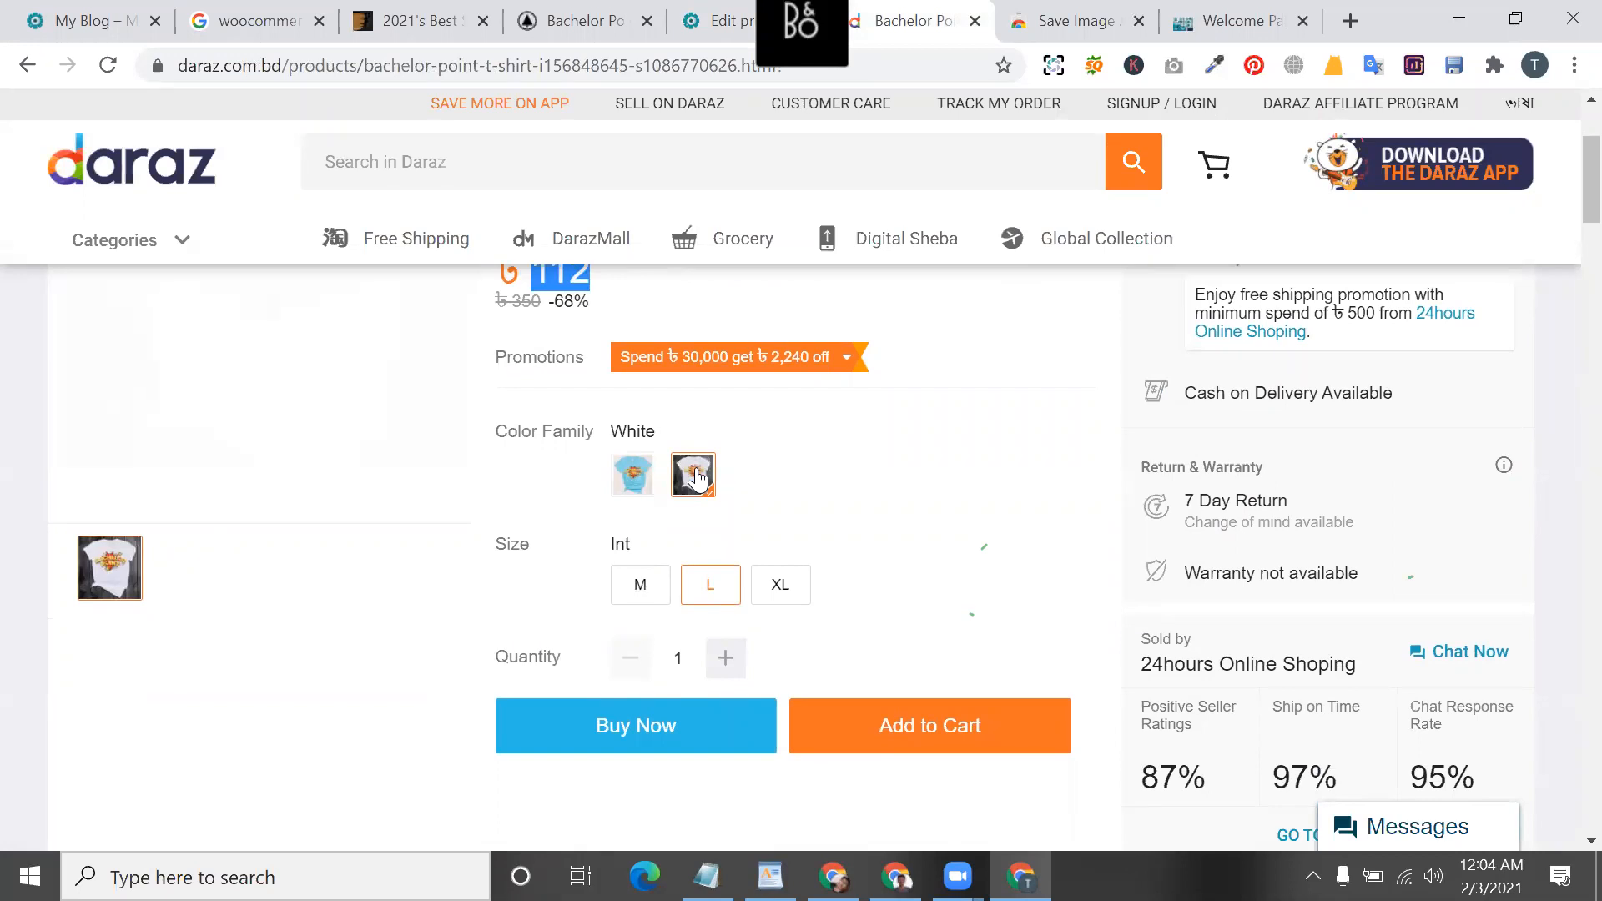
triple_click(560, 440)
right_click(560, 440)
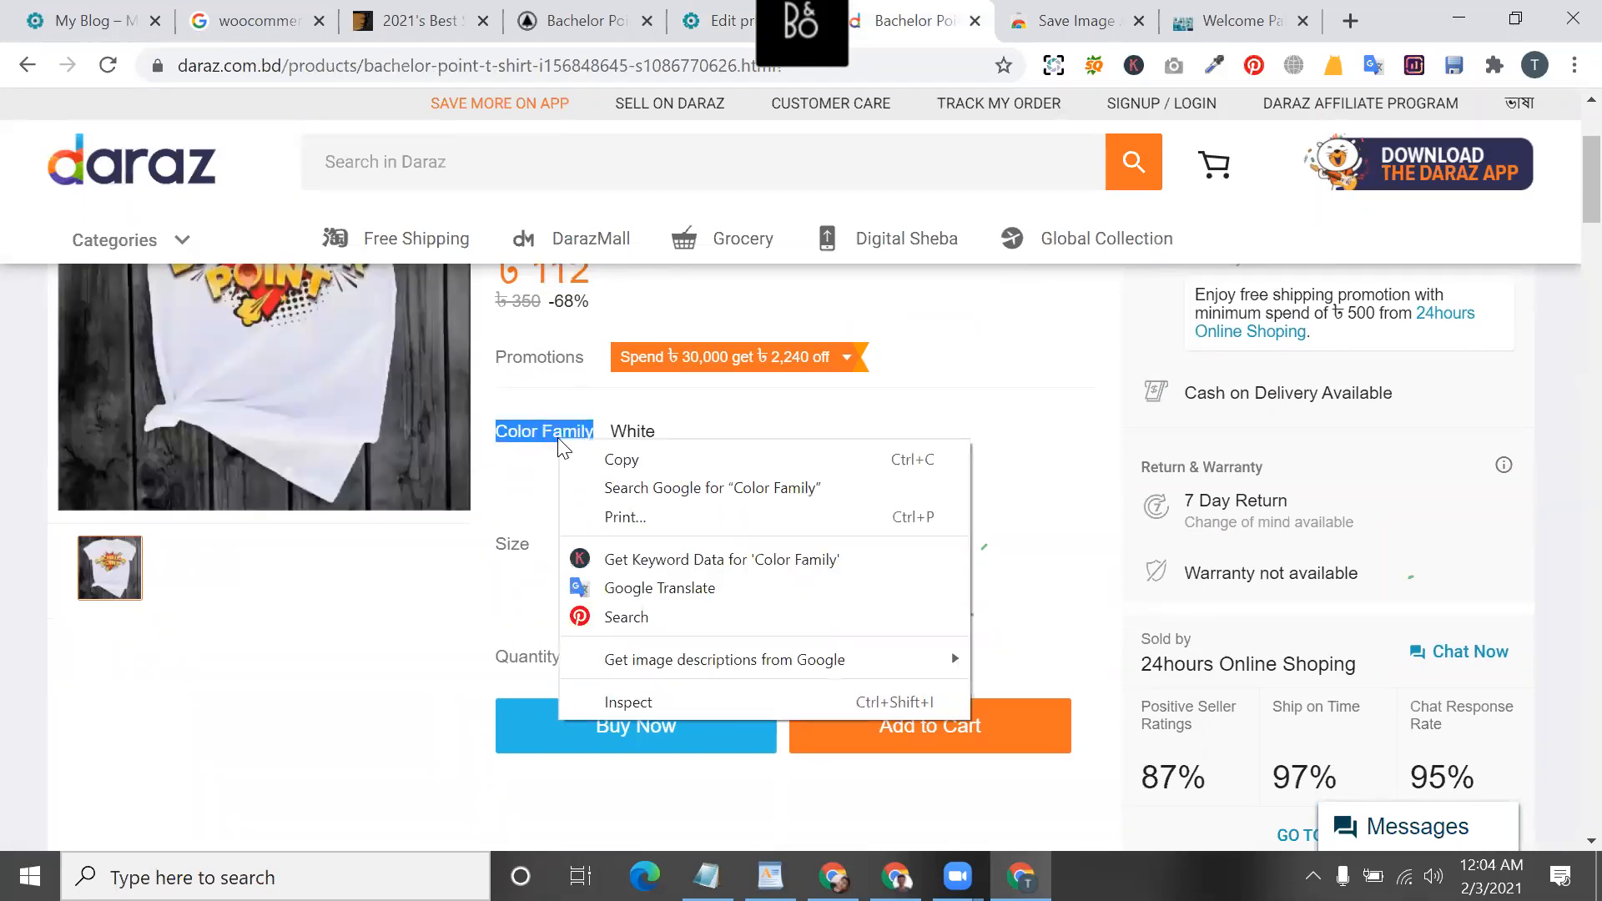
click(622, 457)
click(724, 12)
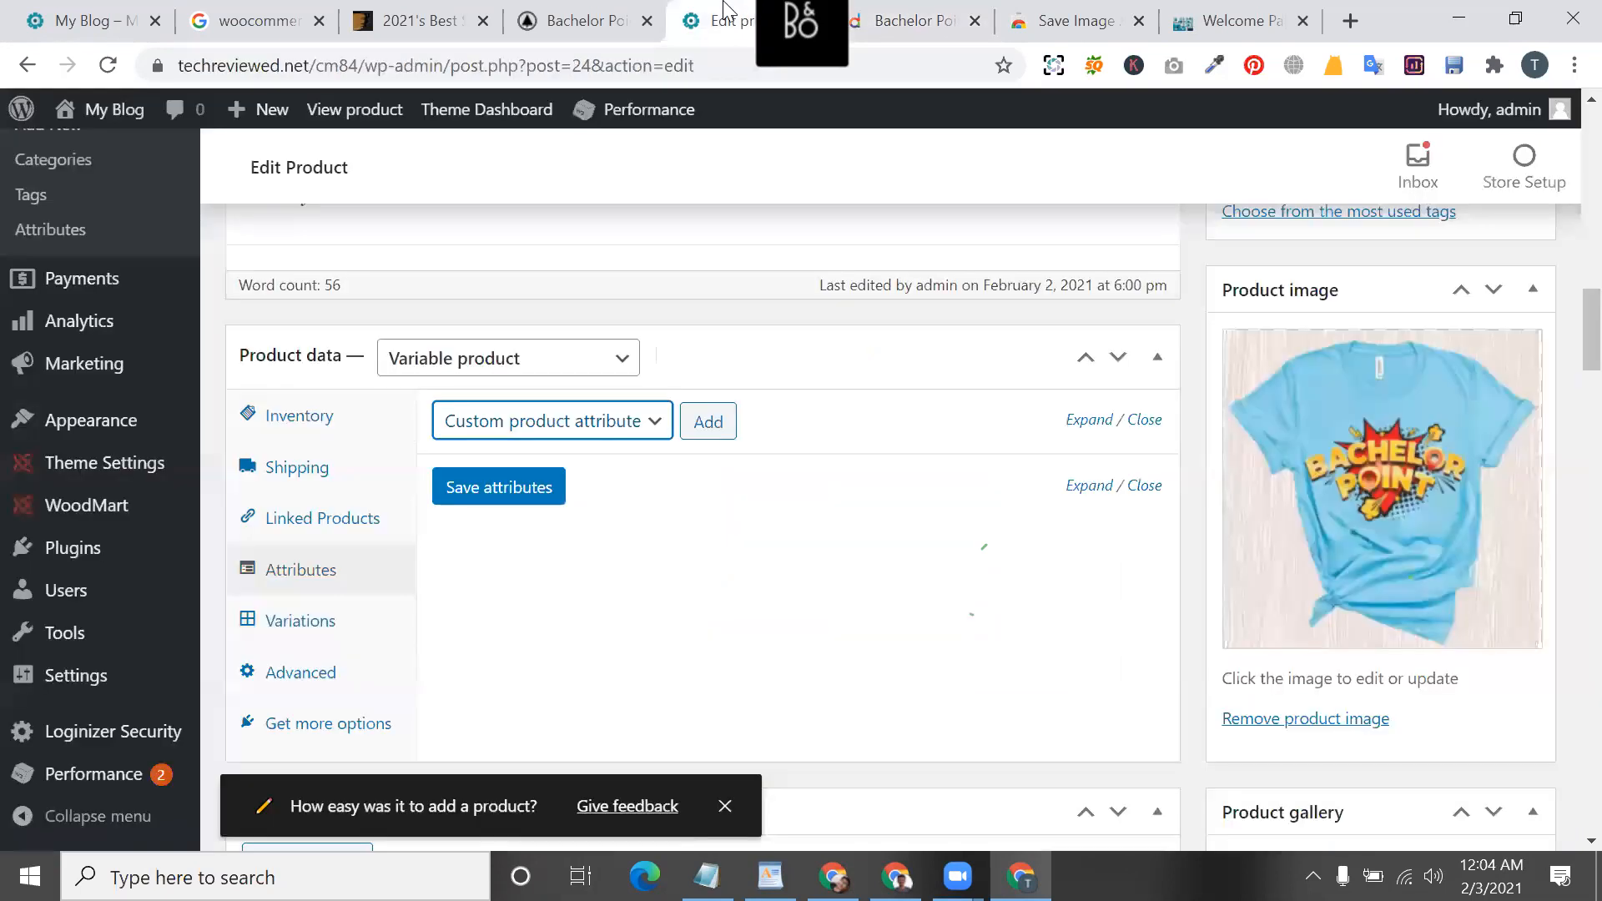
click(706, 421)
click(565, 578)
text(Color Family)
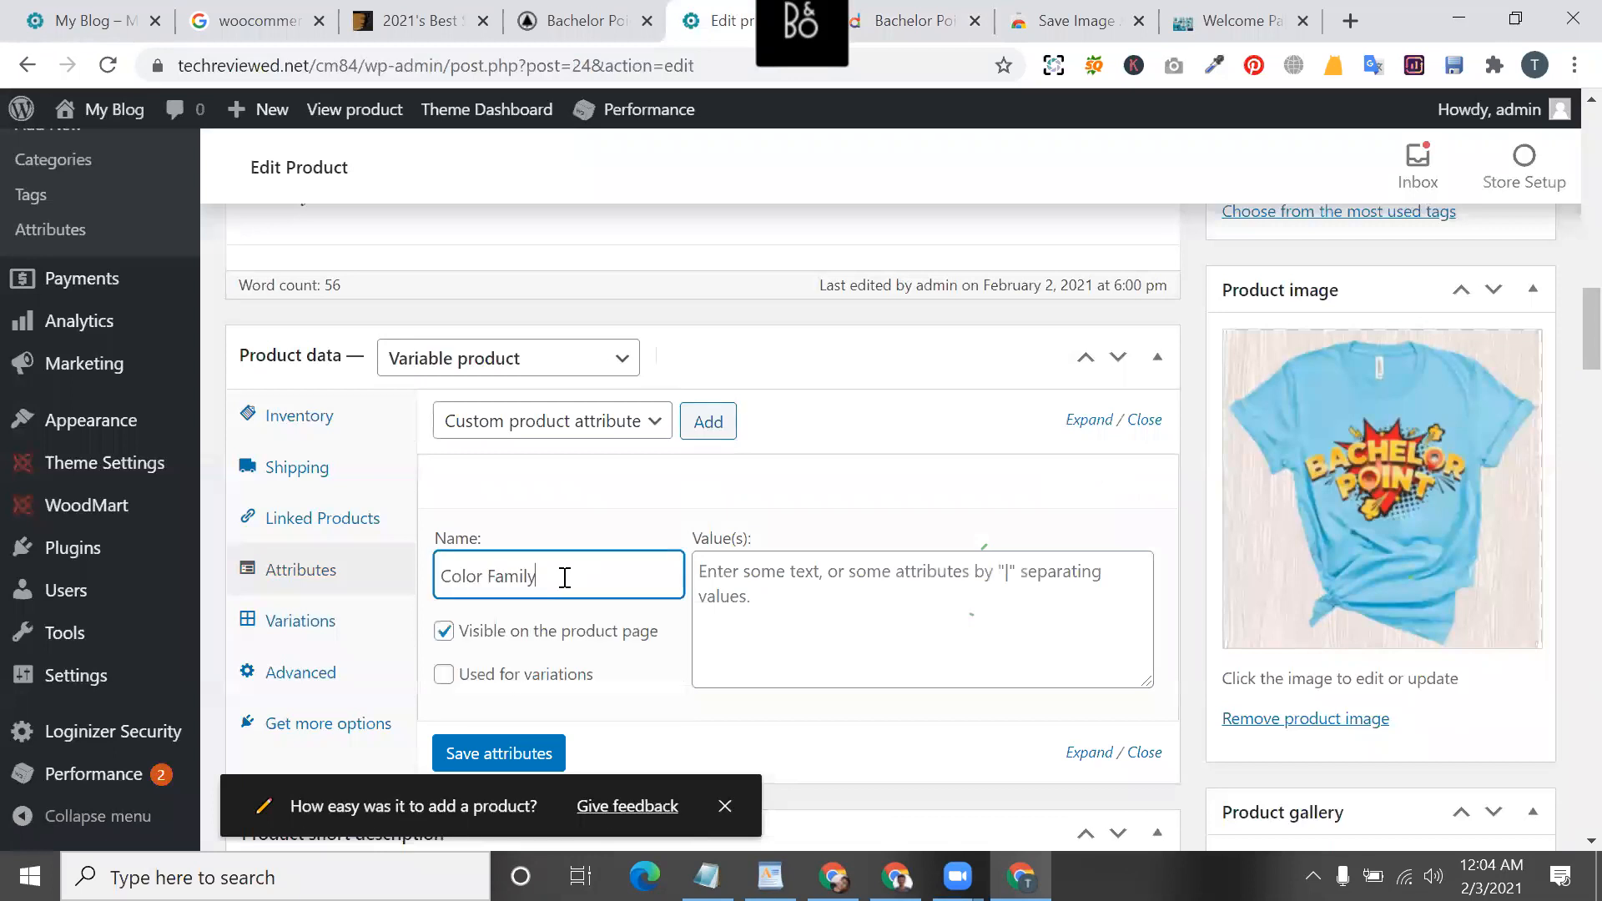
- Copy the color name SkyBlue from the Daraz listing and enter it as the Color Family attribute's first value, followed by a "|" separator
click(914, 20)
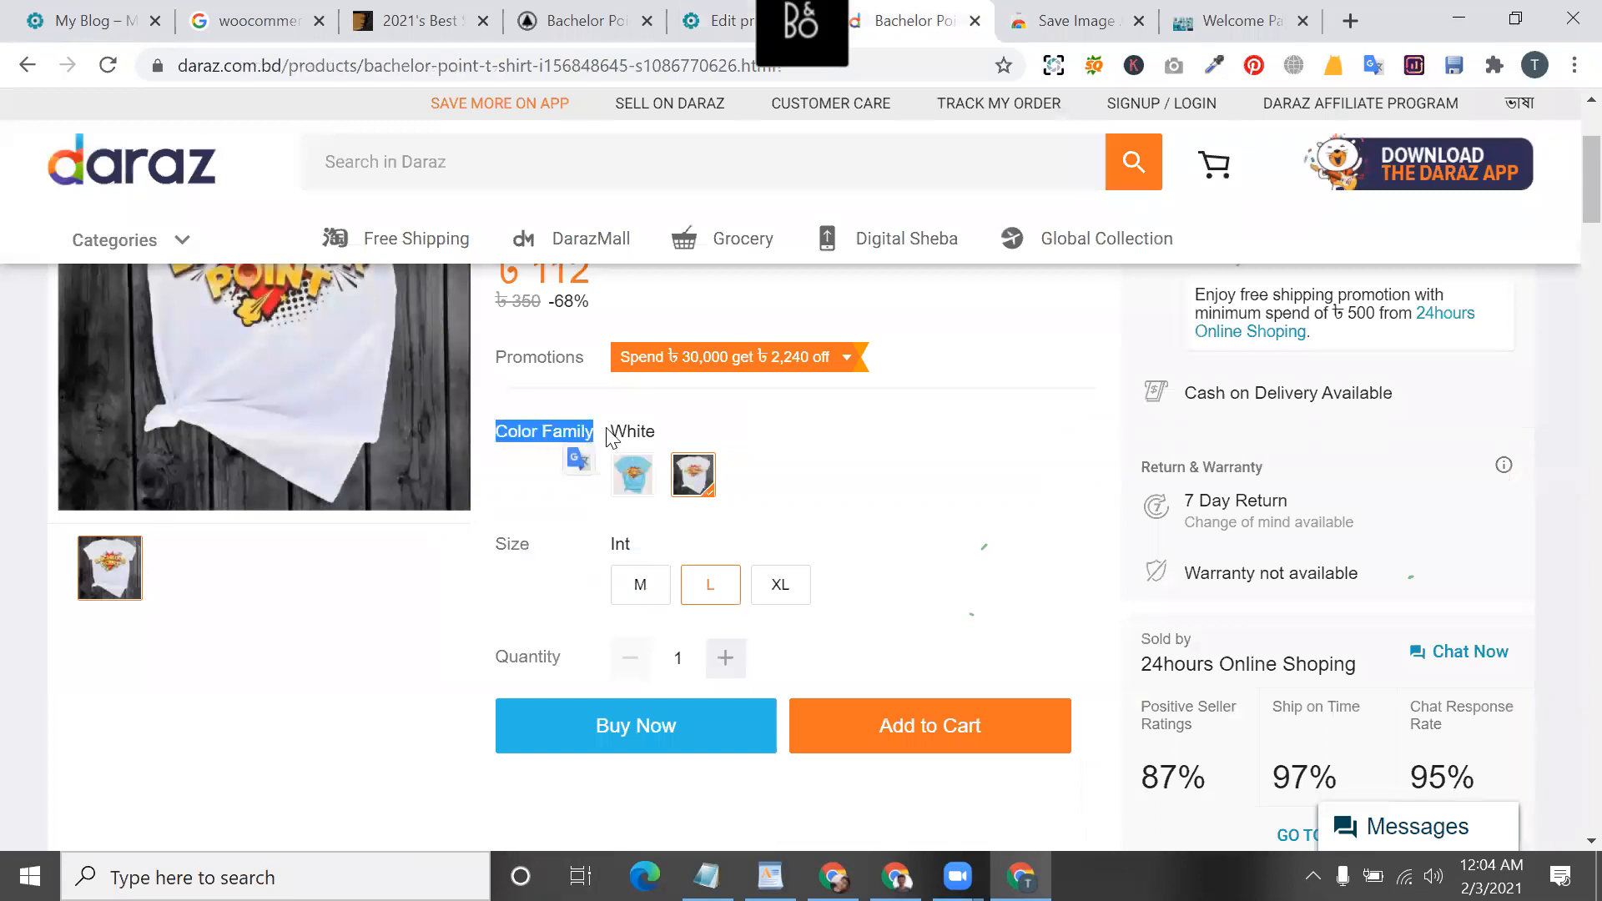
drag(709, 20, 851, 11)
click(726, 20)
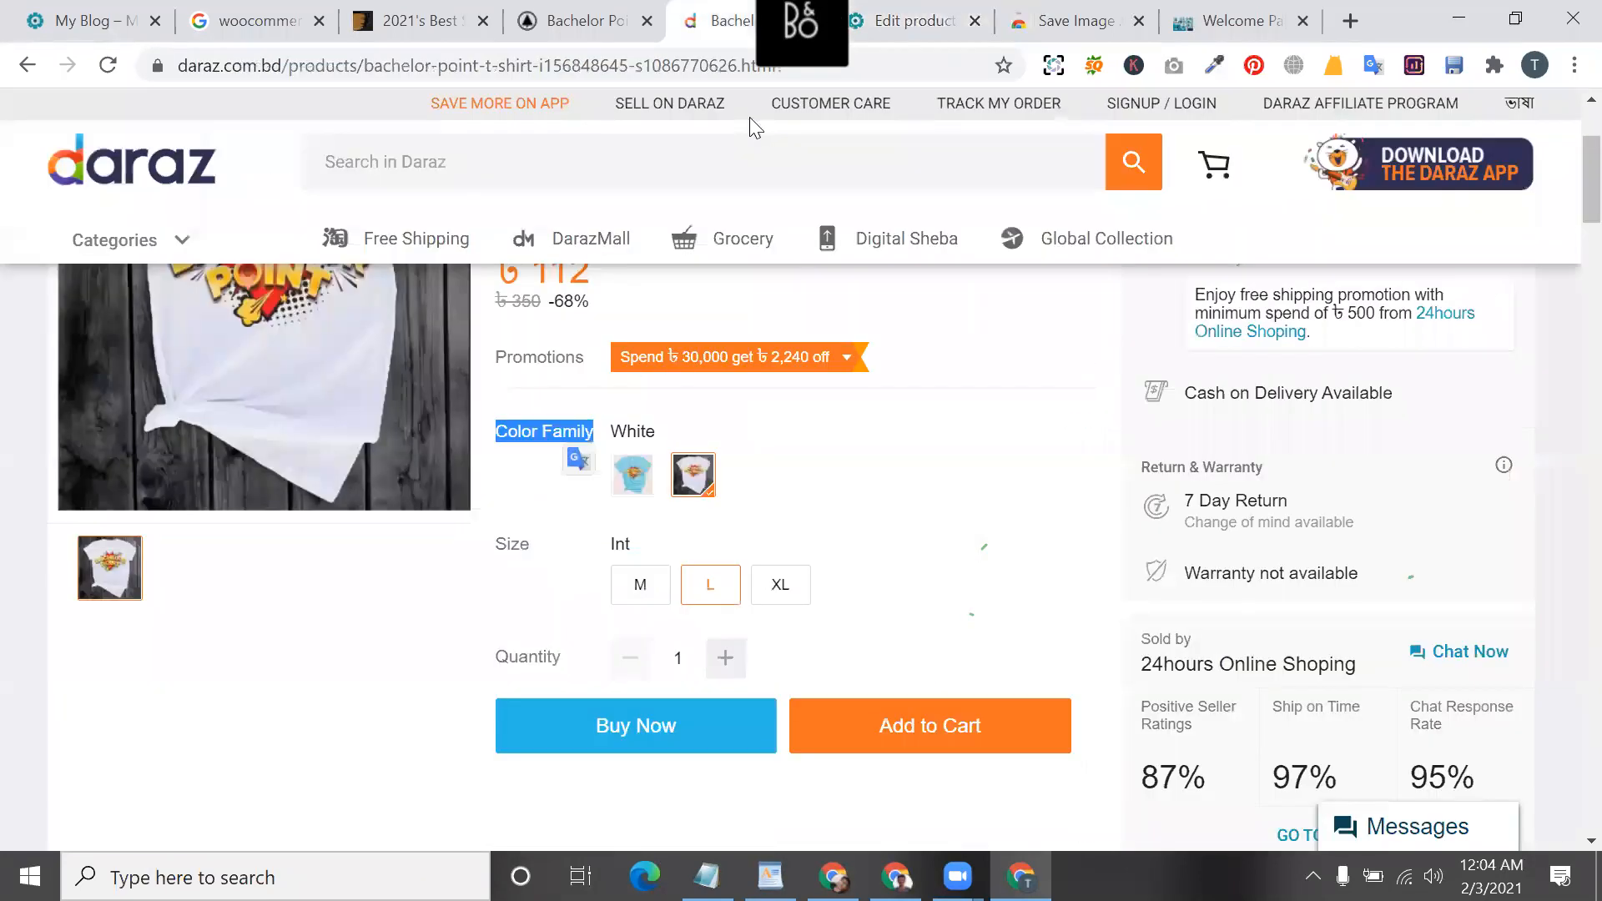
click(633, 474)
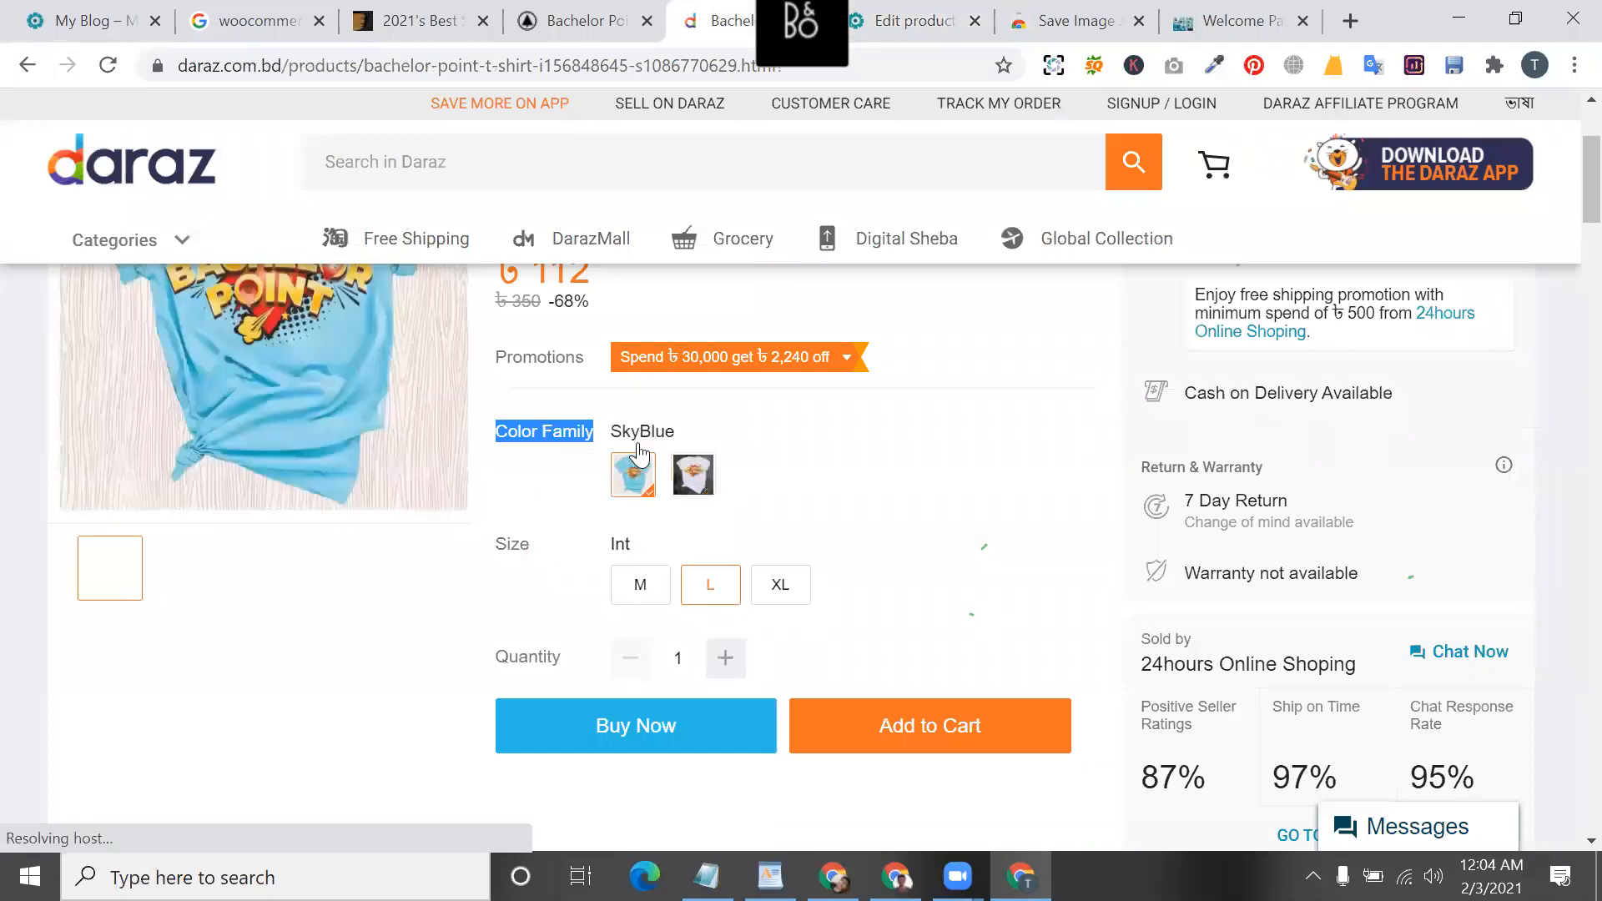
double_click(641, 429)
right_click(641, 429)
click(684, 447)
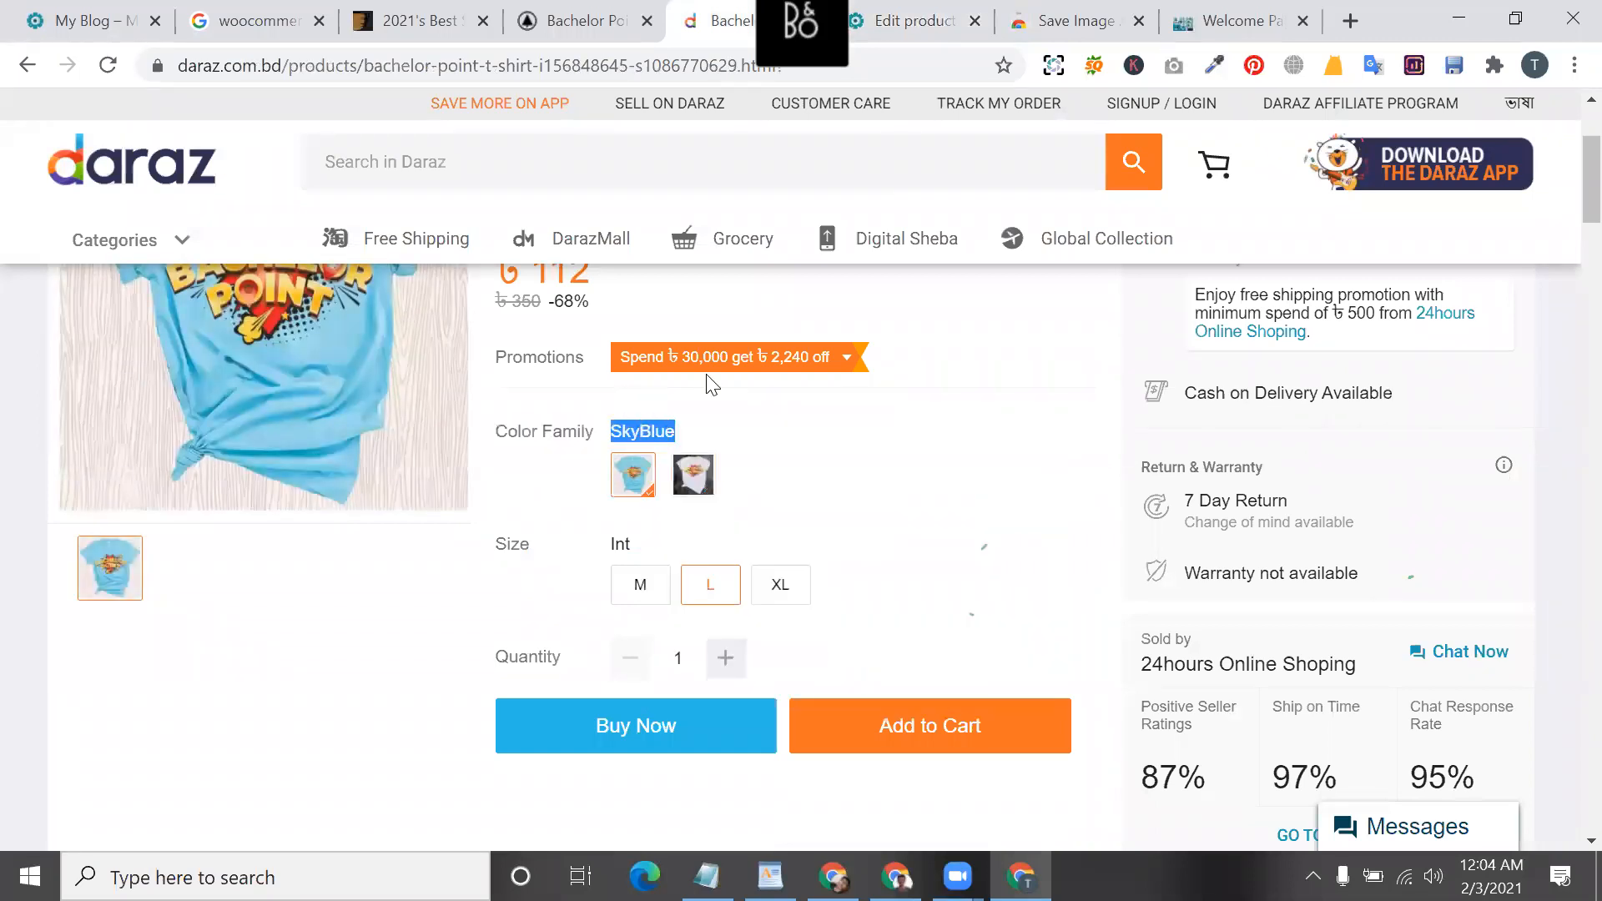
click(904, 15)
click(783, 593)
key(ctrl+v)
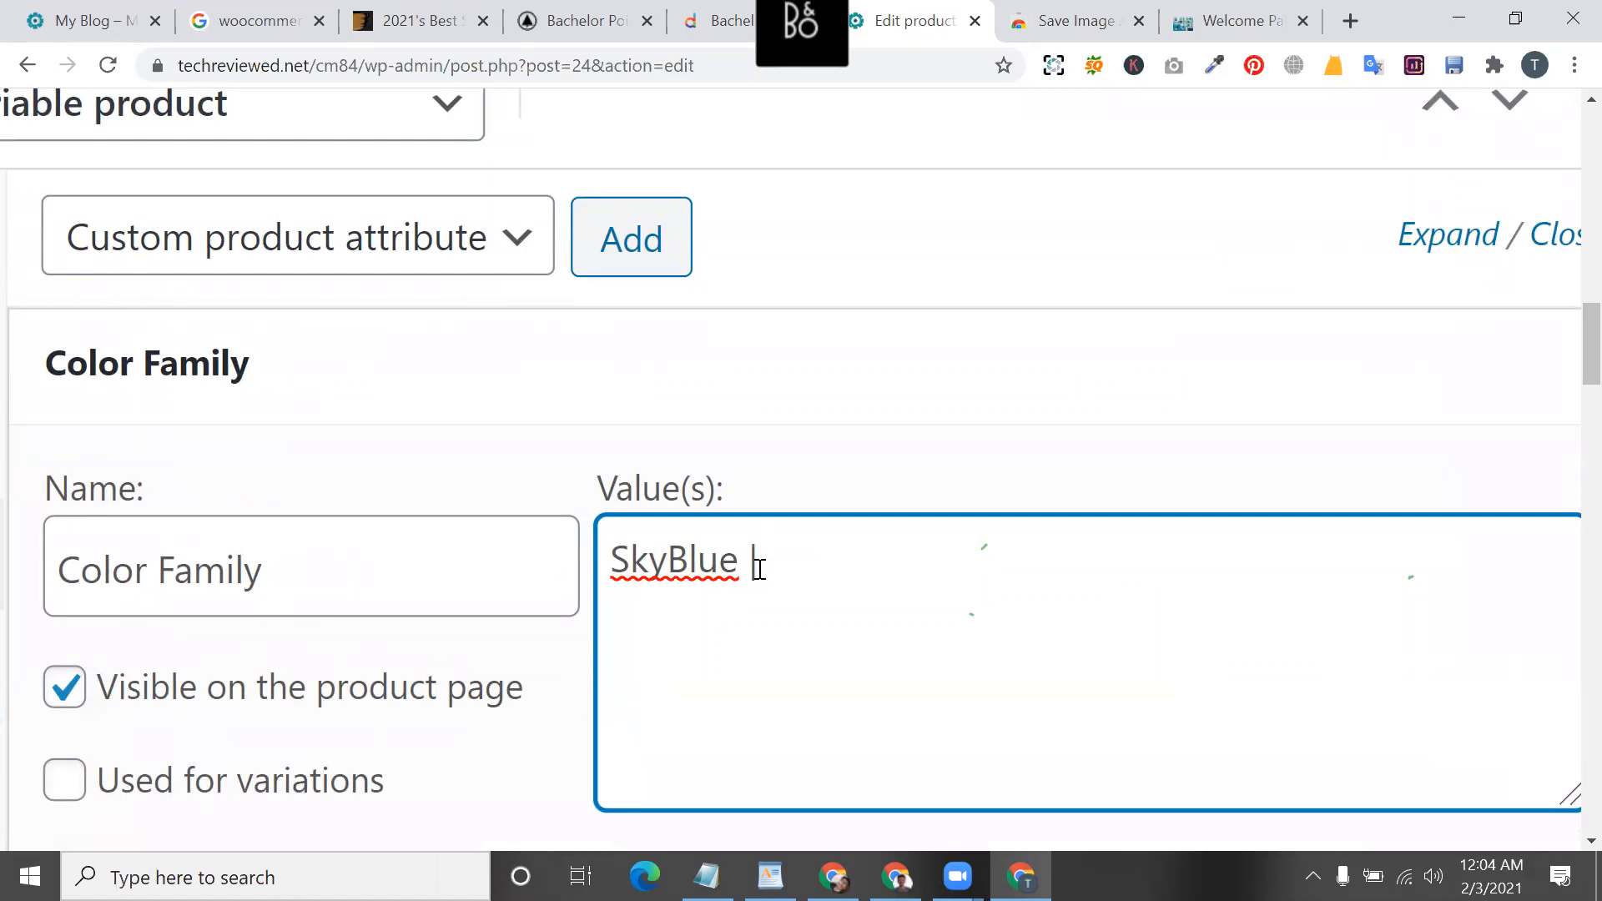
drag(758, 569, 749, 567)
click(761, 568)
- Copy the color name White from the Daraz listing and add it as the second Color Family value
click(735, 23)
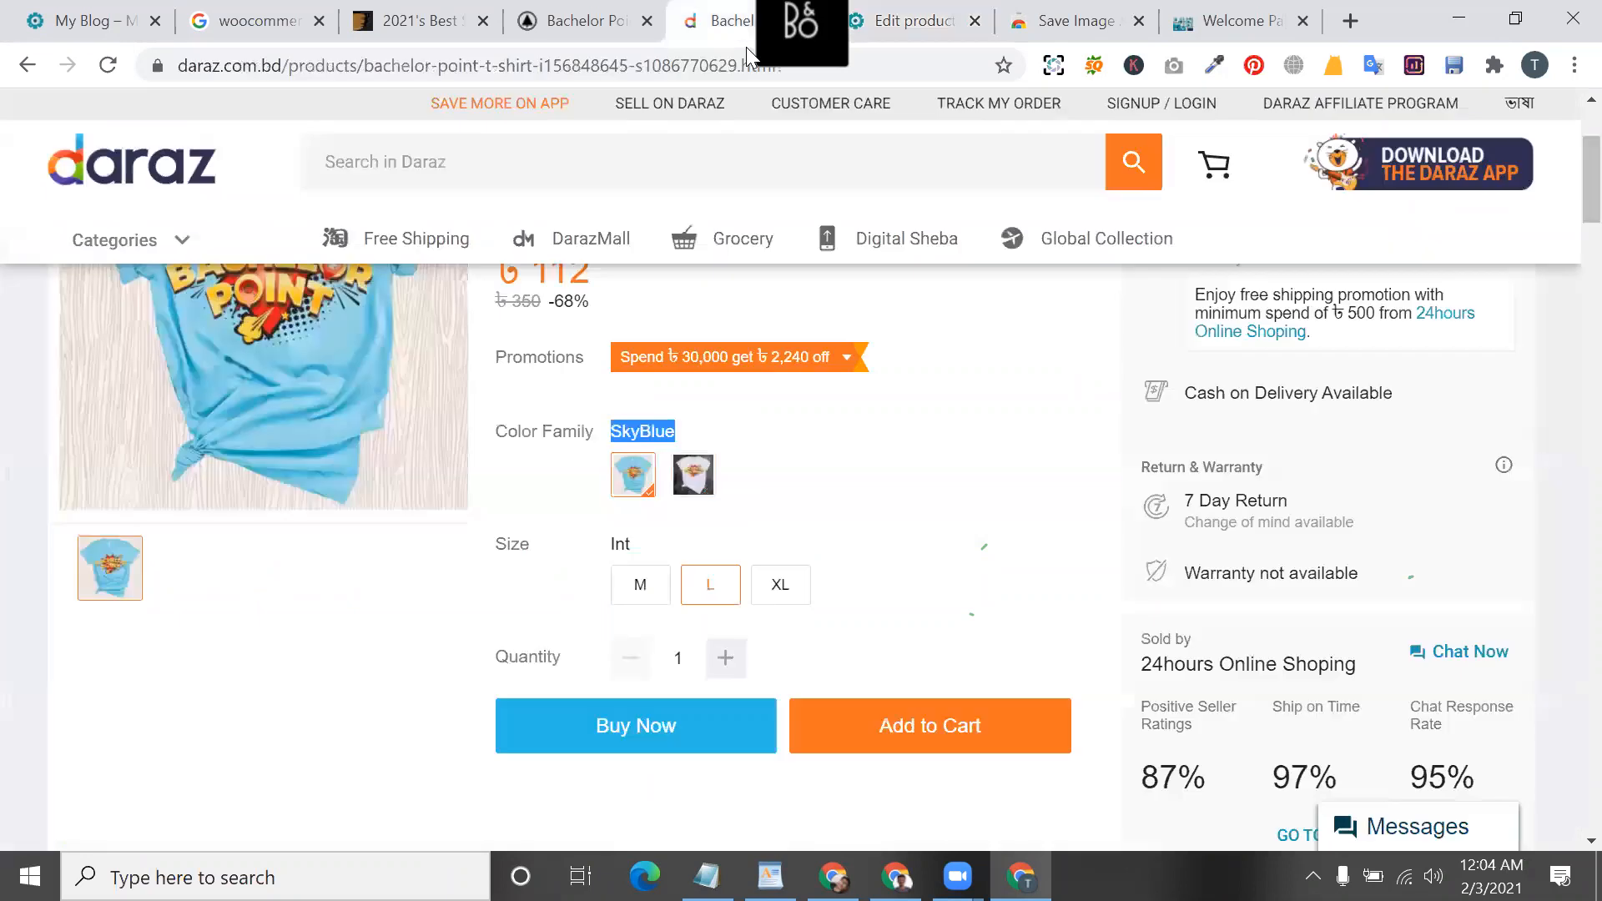
click(693, 474)
double_click(640, 433)
right_click(640, 432)
click(688, 451)
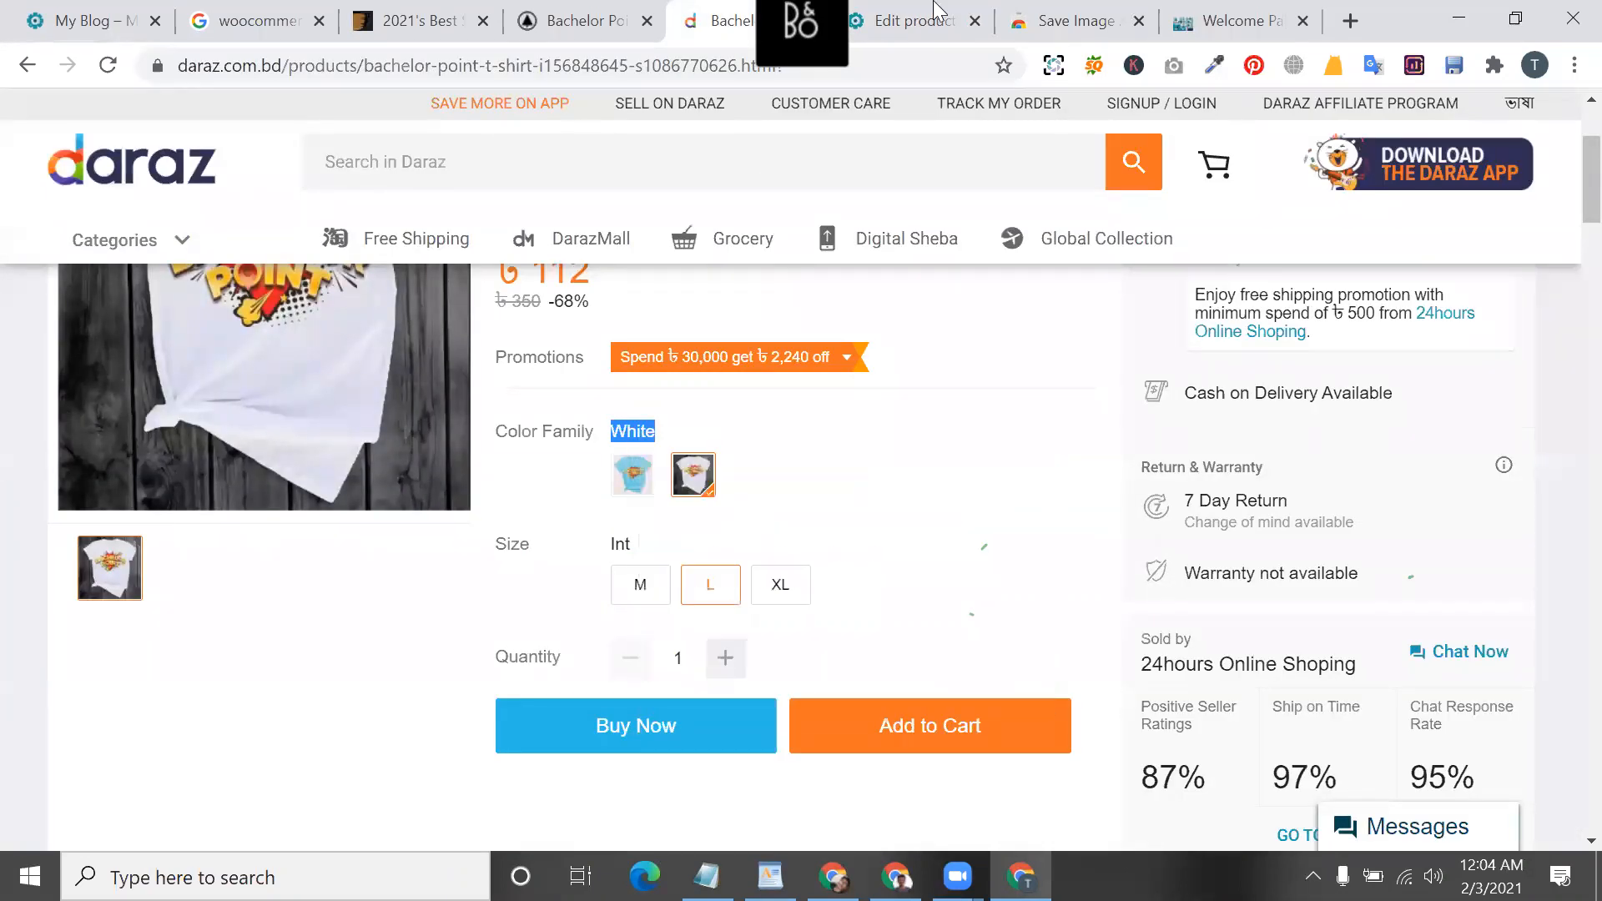
click(928, 27)
key(ctrl+v)
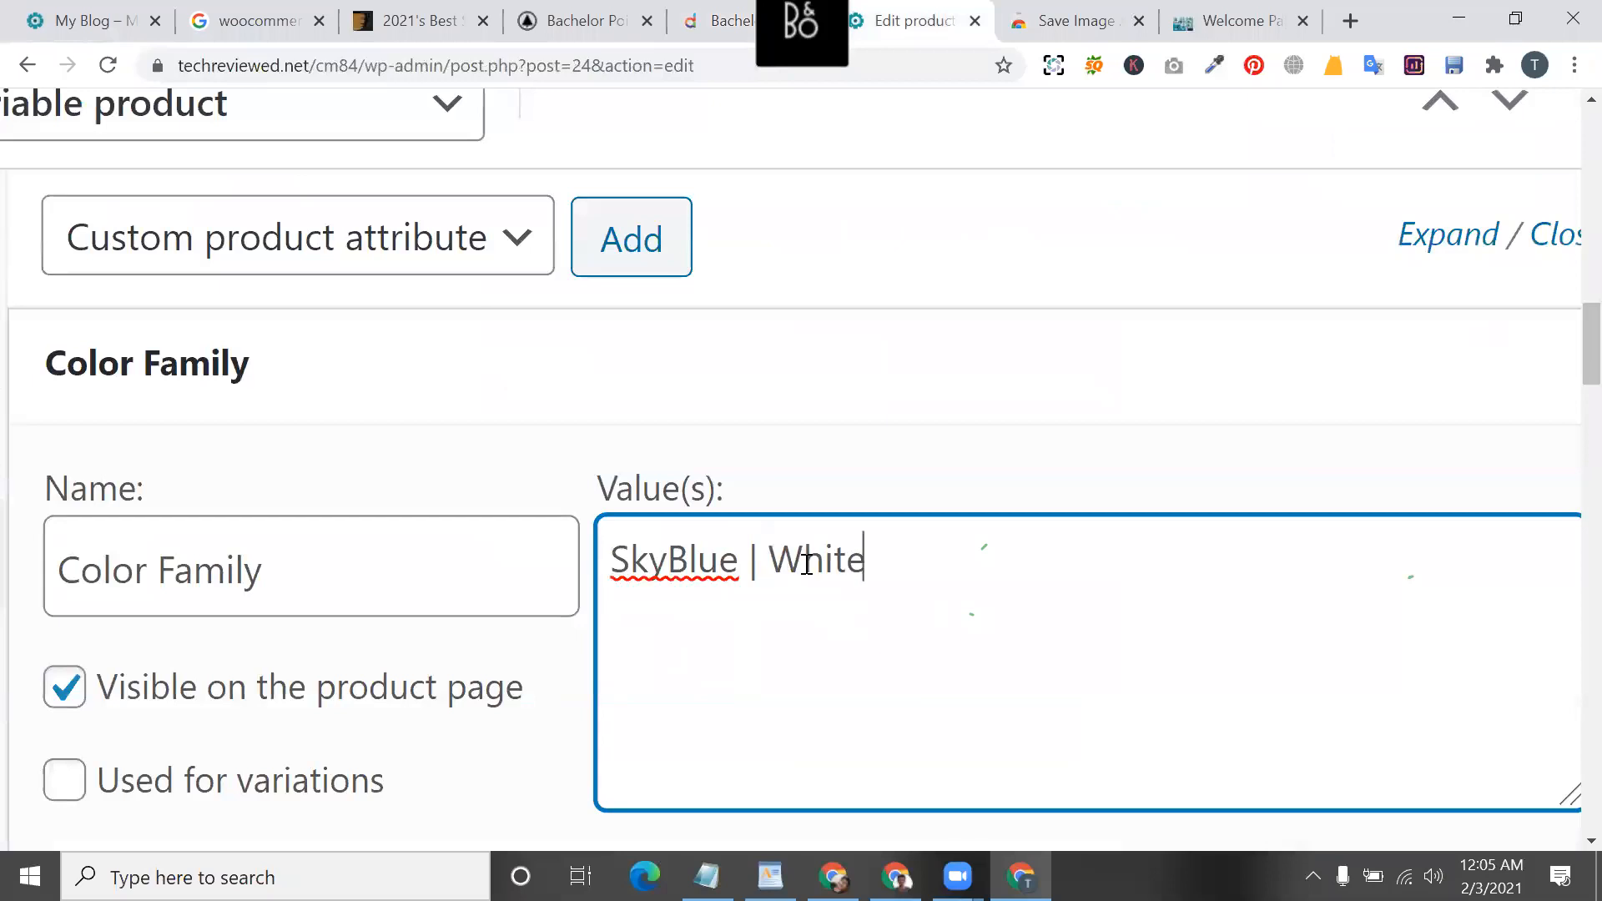
- Enable the Color Family attribute for use in variations and save the attributes
scroll(807, 565, down, 3)
scroll(807, 565, down, 3)
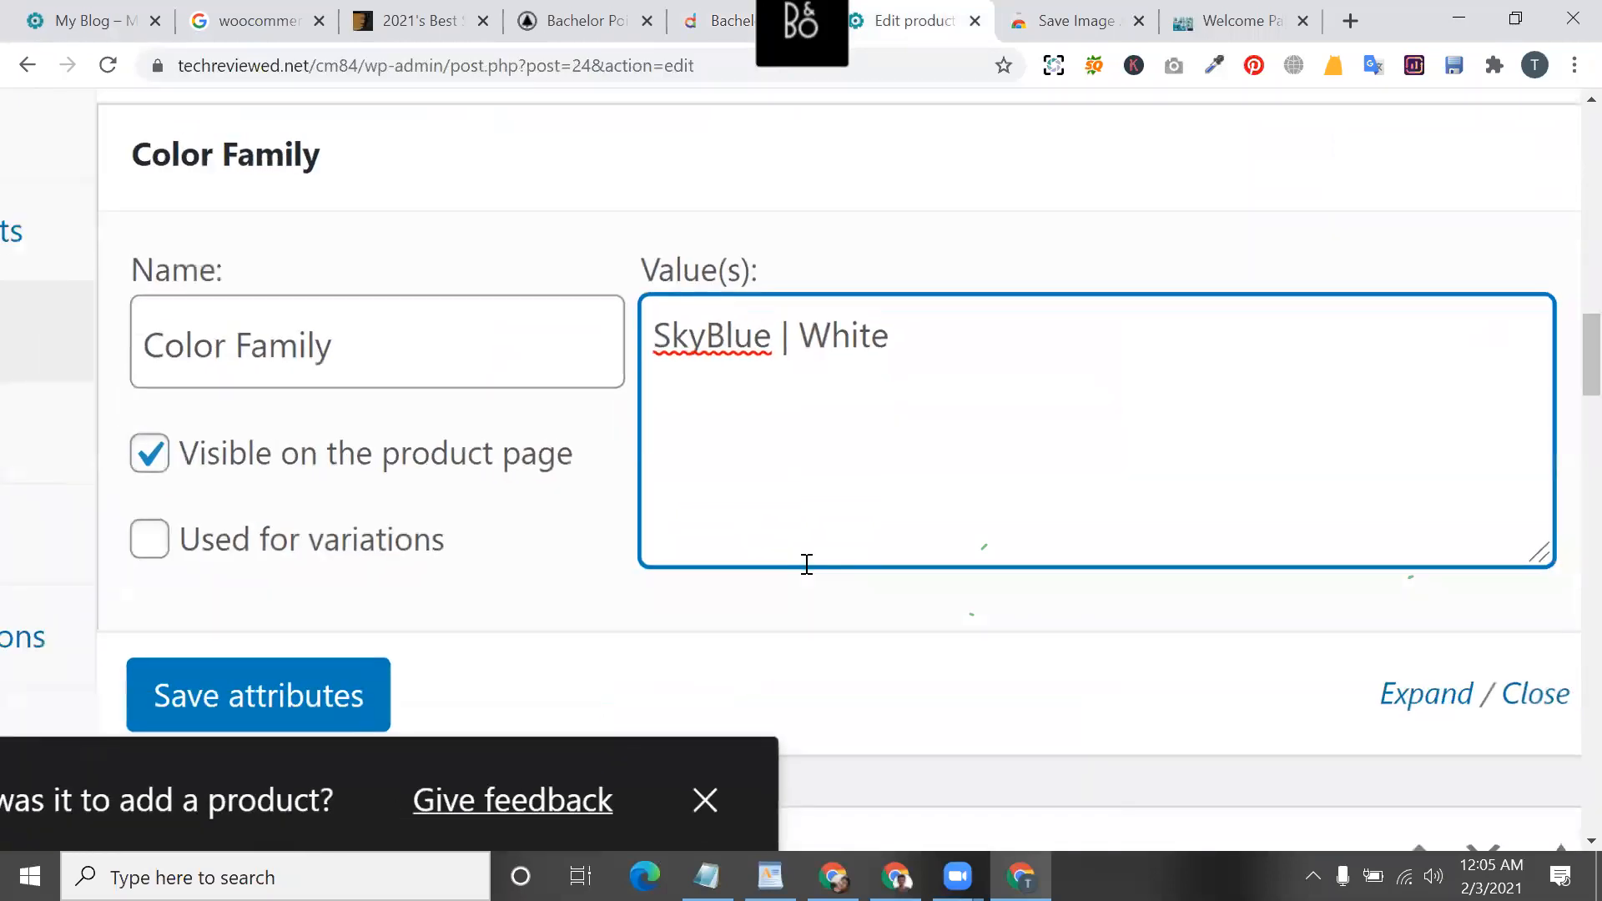
click(298, 584)
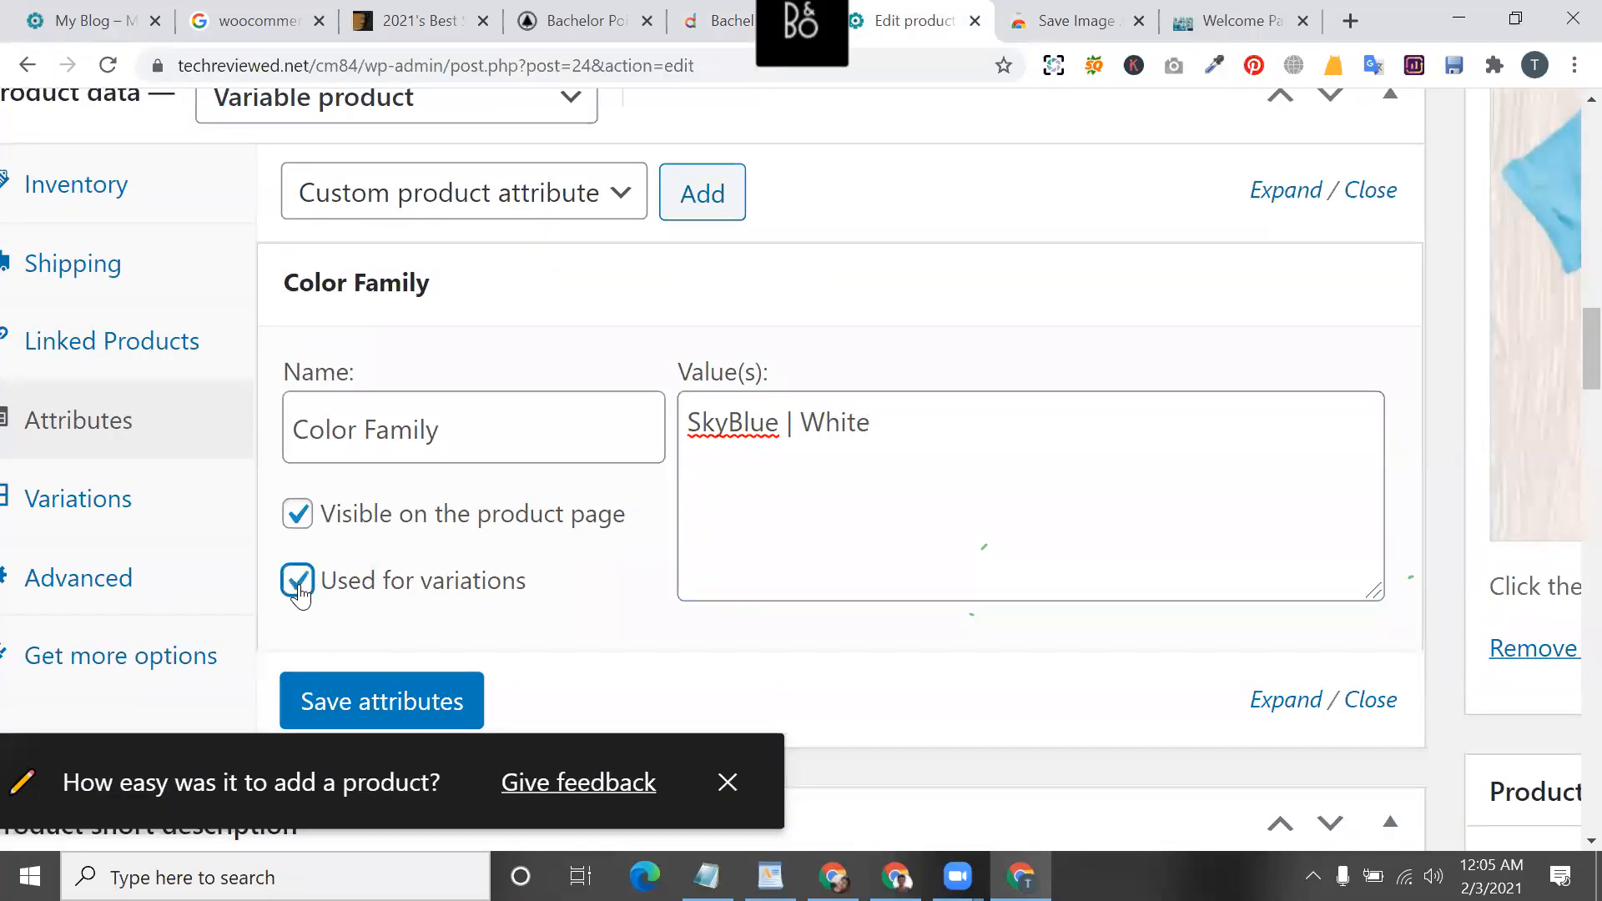
click(428, 710)
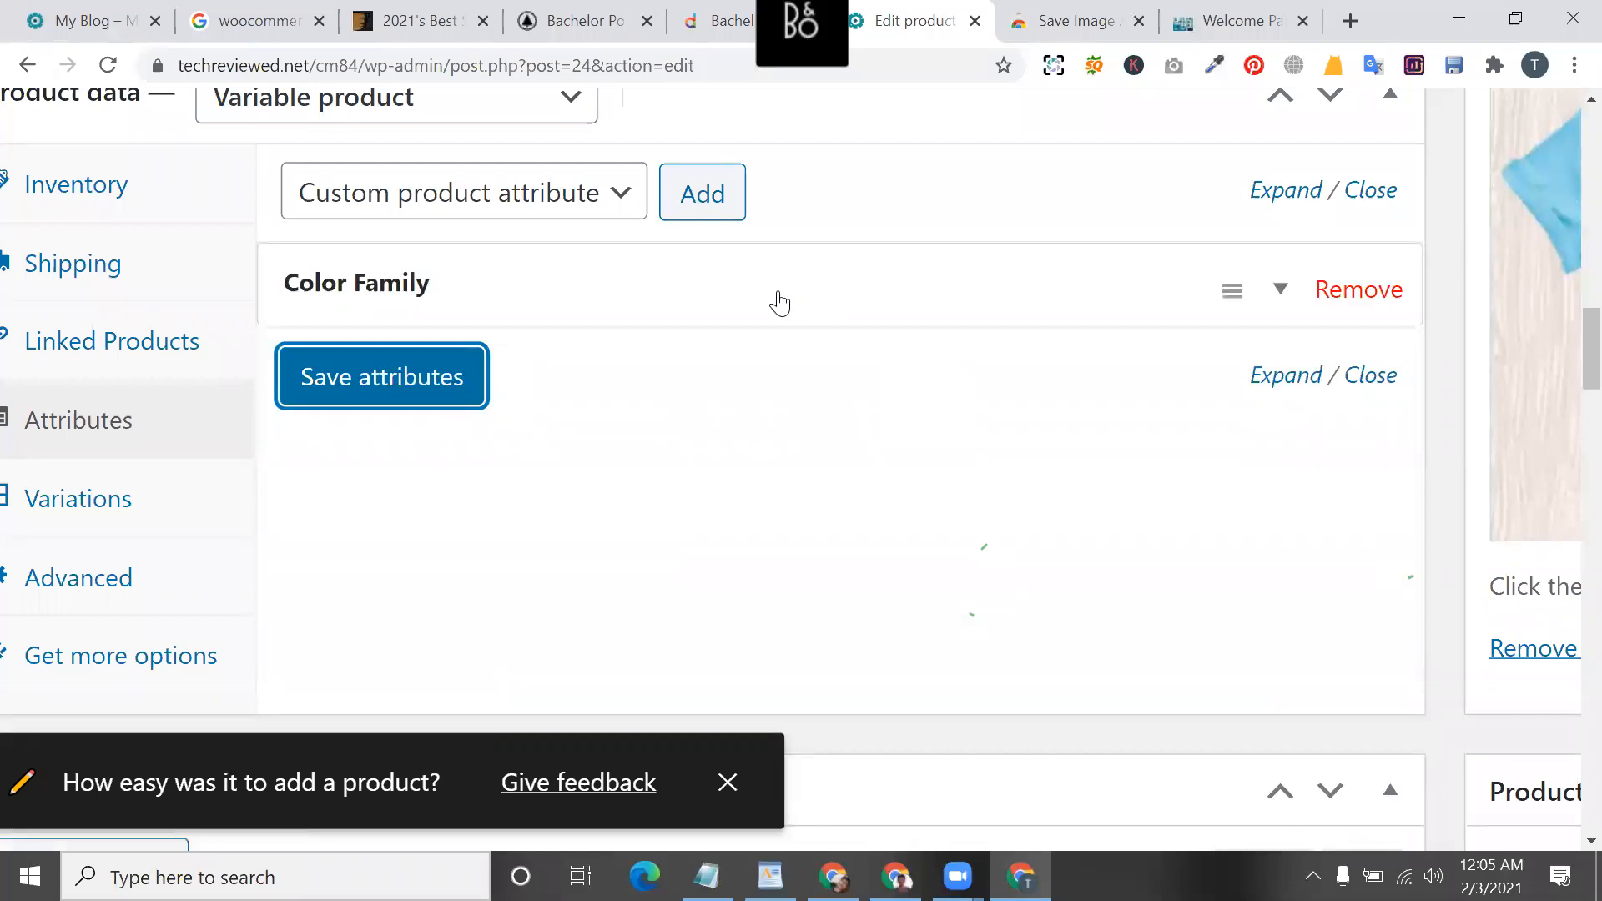
click(777, 301)
click(776, 300)
- Copy the label "Size" from the Daraz listing and add a custom product attribute with that name, enabled for use in variations
key(ctrl+shift+Tab)
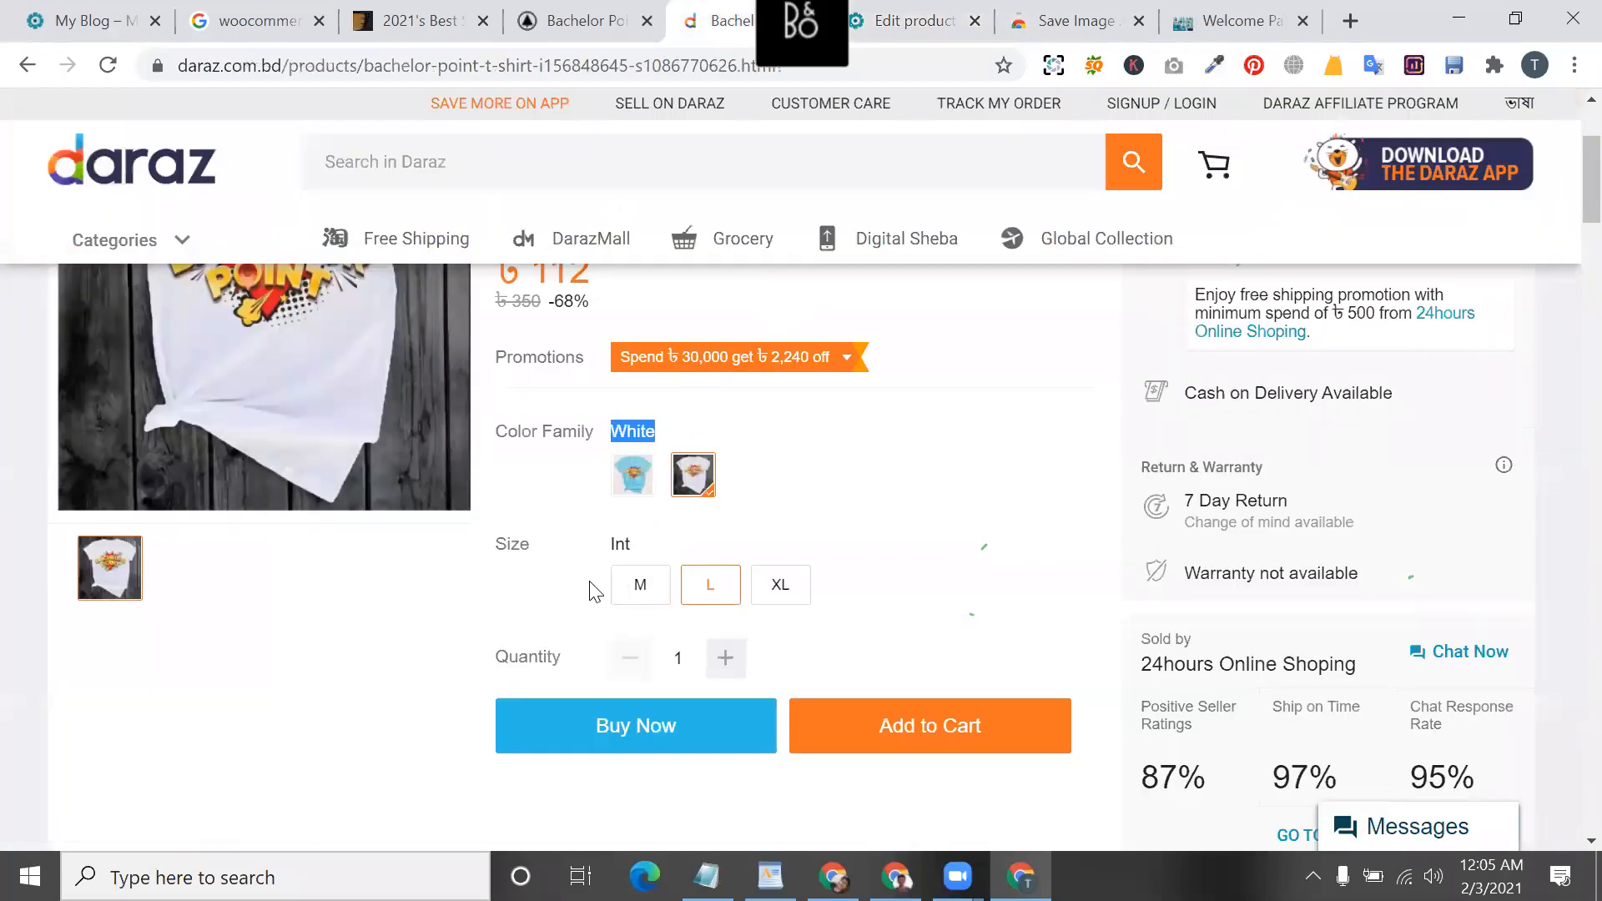
double_click(511, 550)
right_click(510, 550)
click(561, 565)
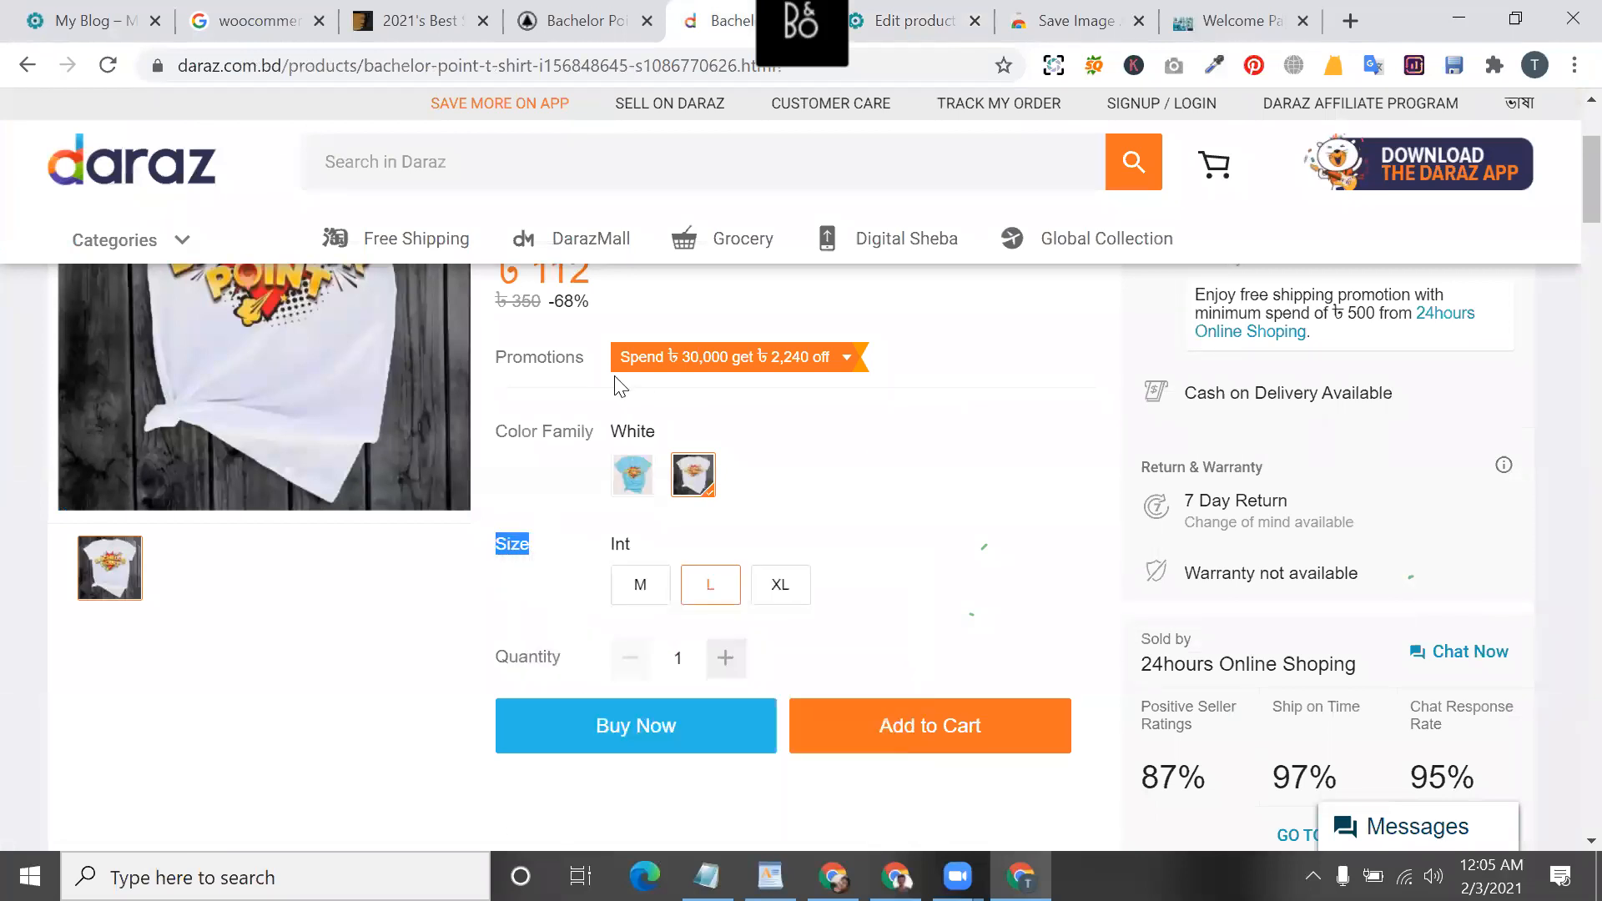
click(910, 10)
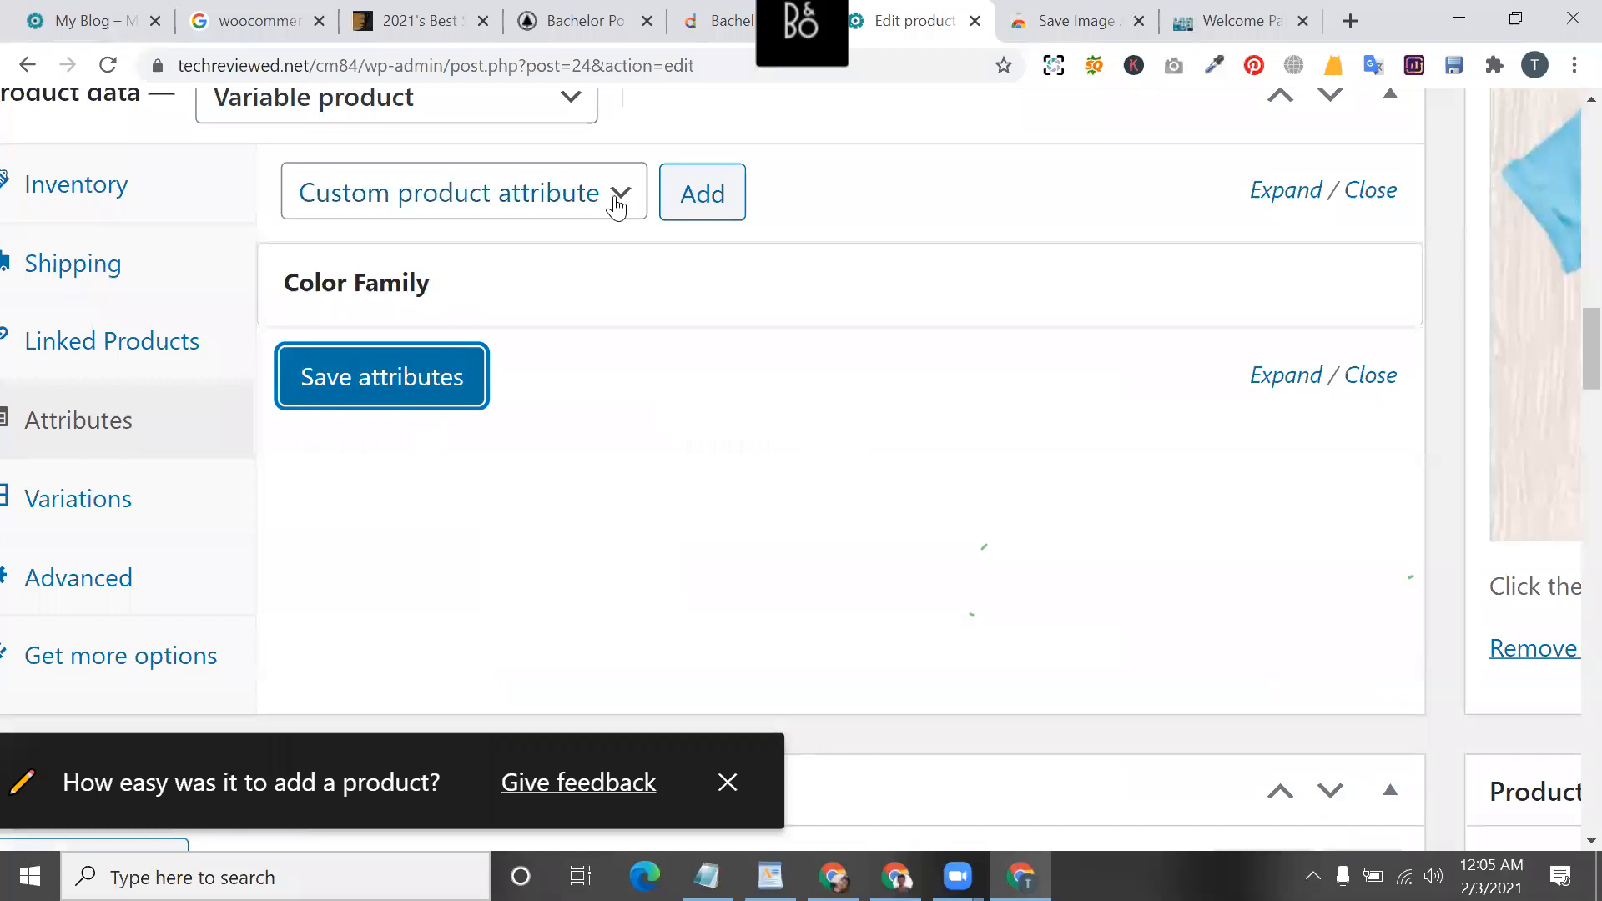
click(708, 200)
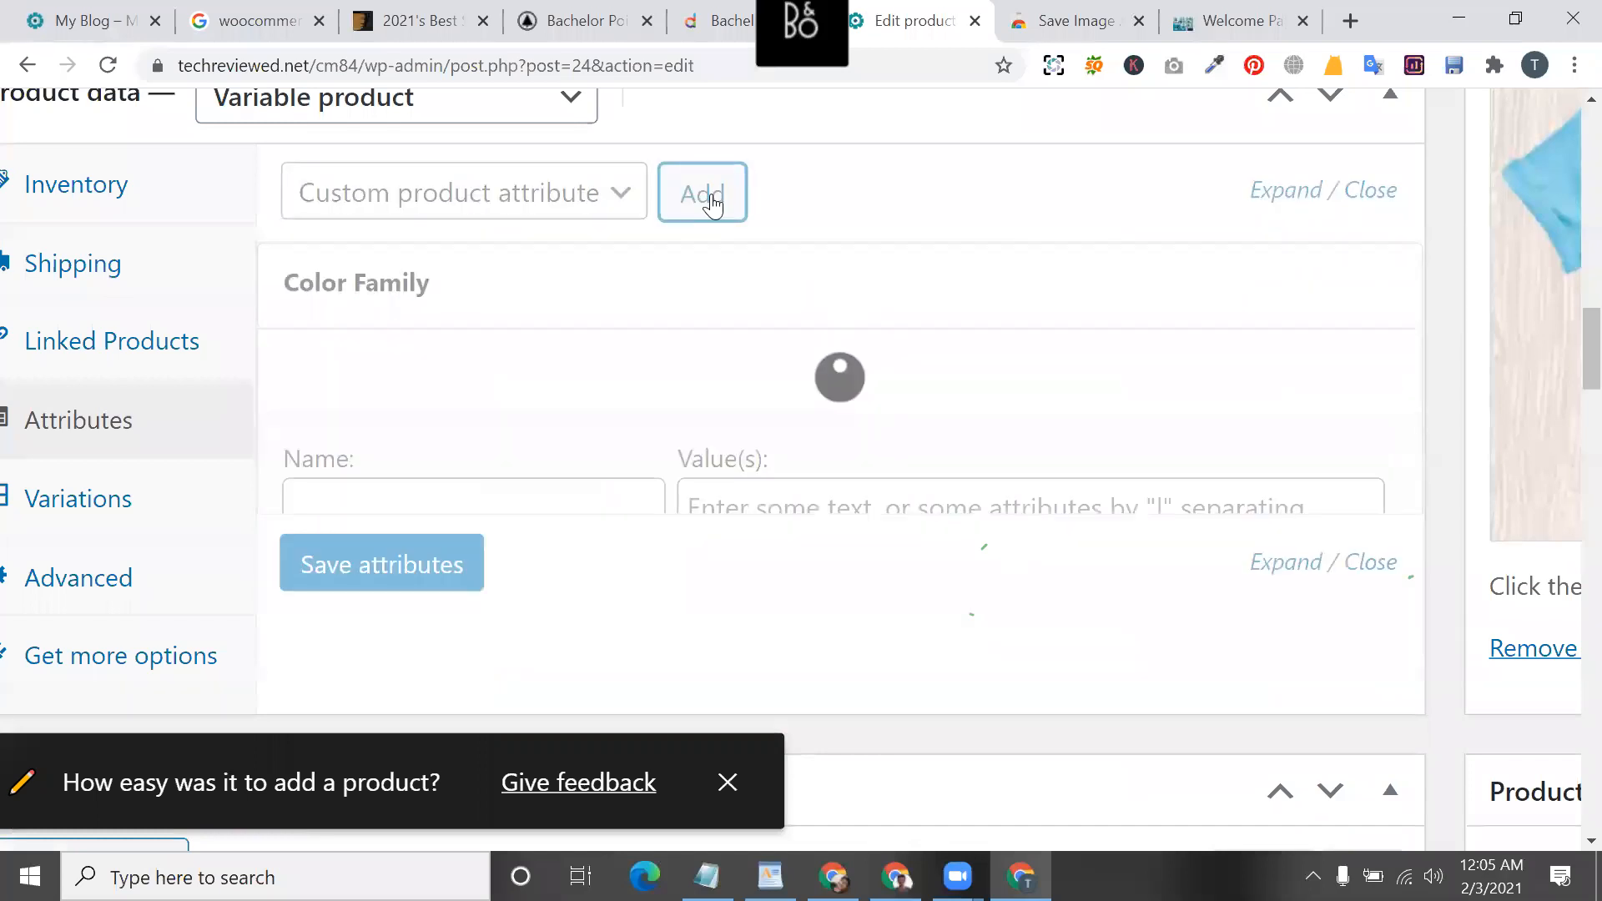
click(514, 529)
key(ctrl+v)
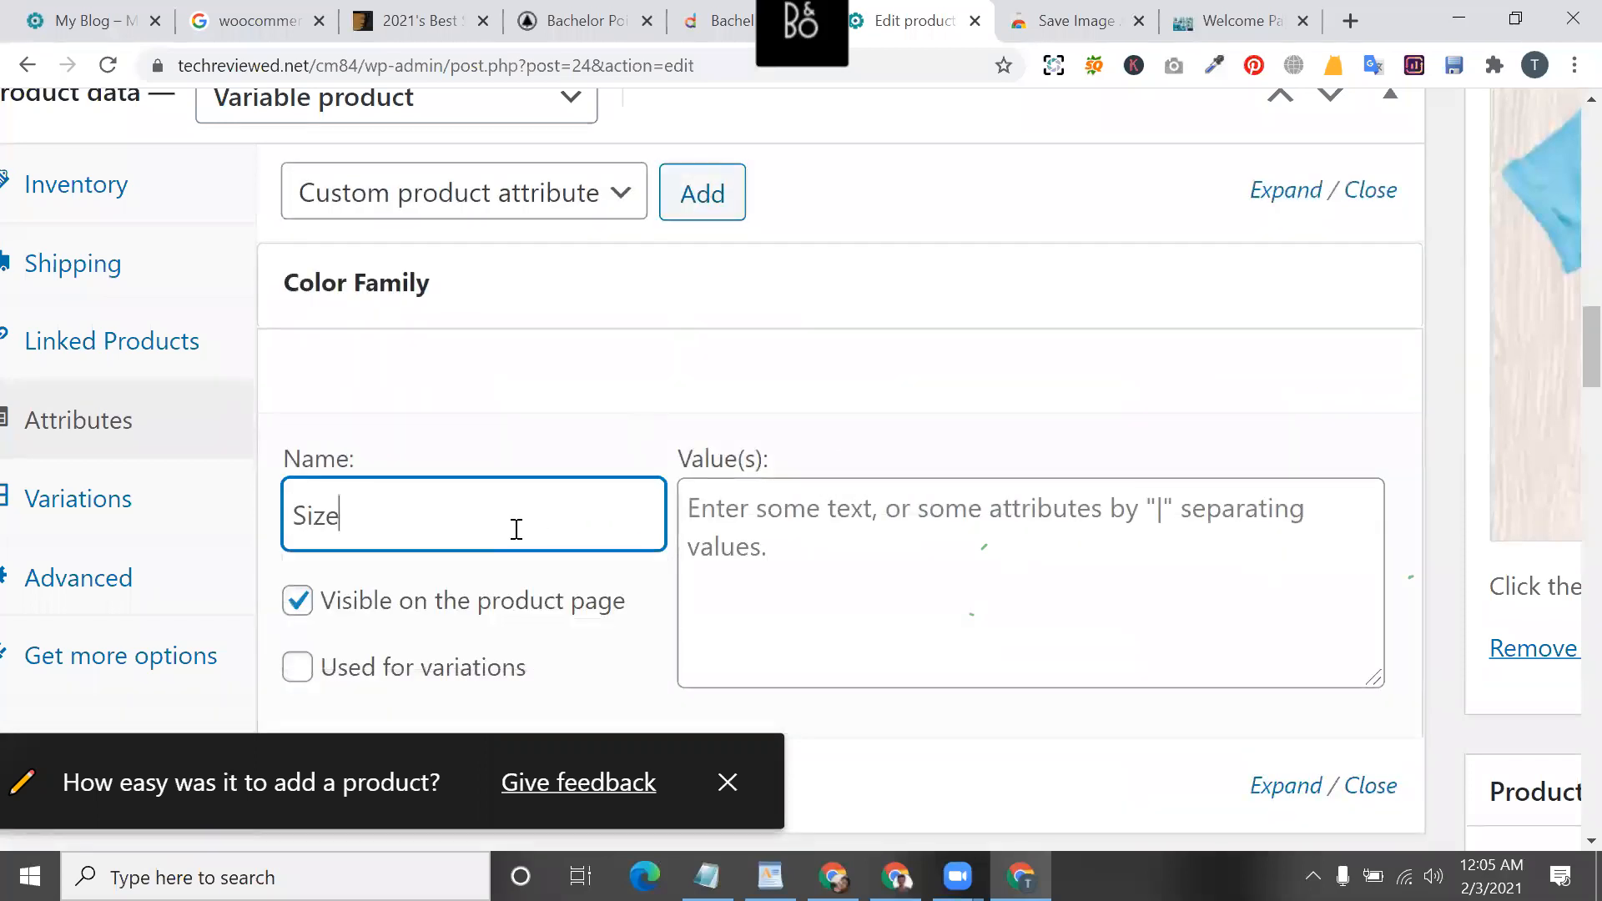
click(298, 668)
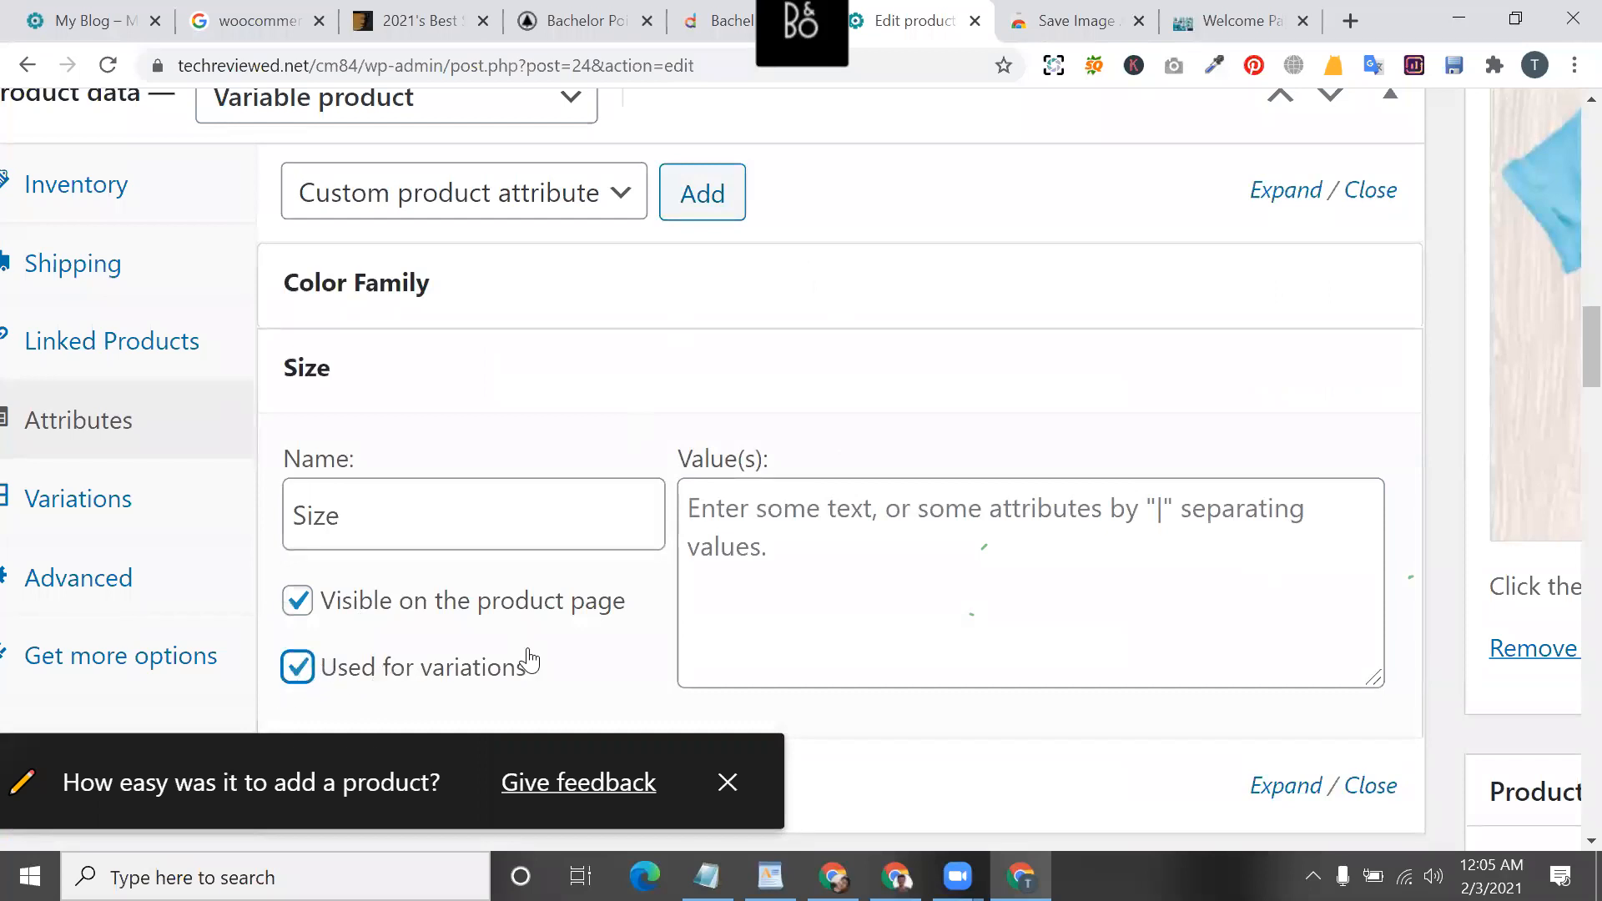
- Enter M | L | XL as the Size attribute's values, following the Daraz listing, and save the attributes
click(708, 10)
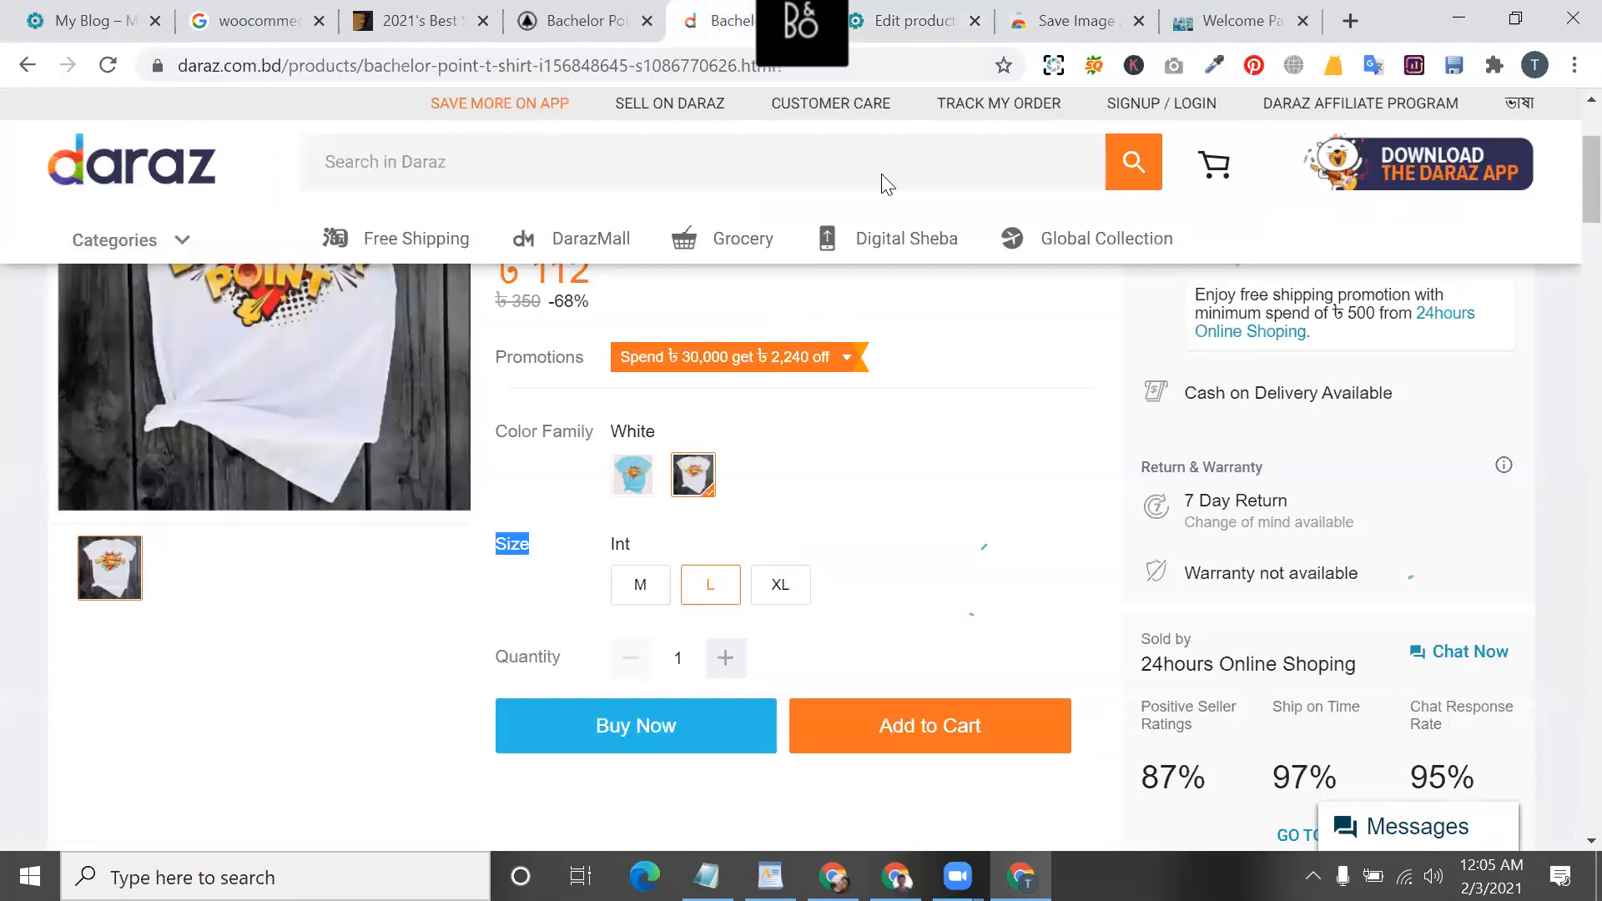
click(918, 10)
click(783, 526)
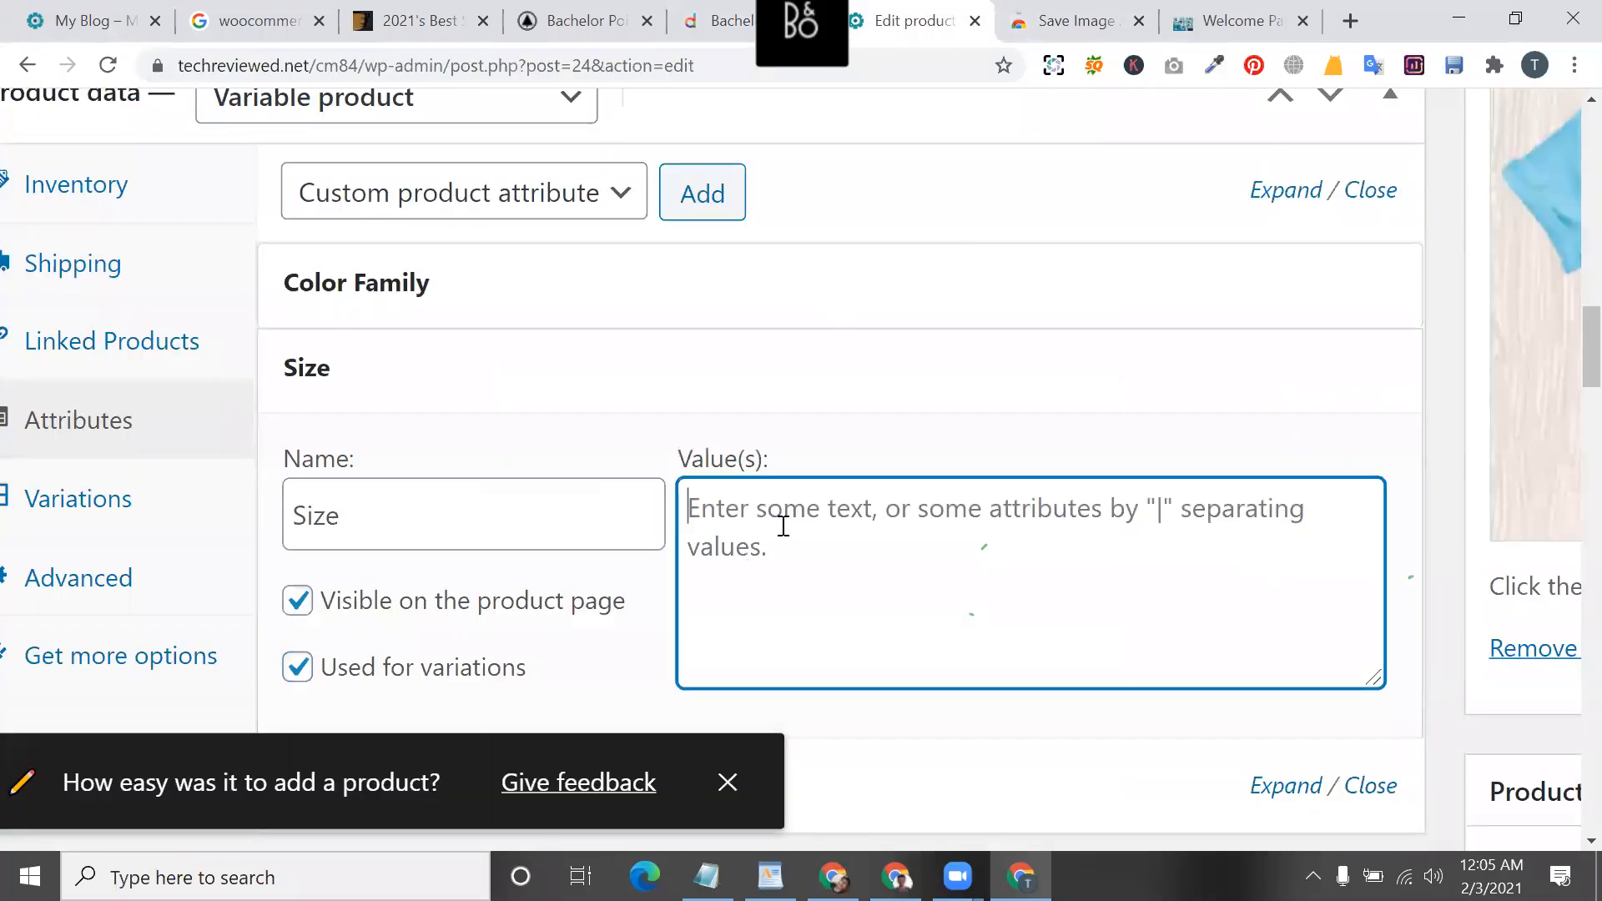
text(M |)
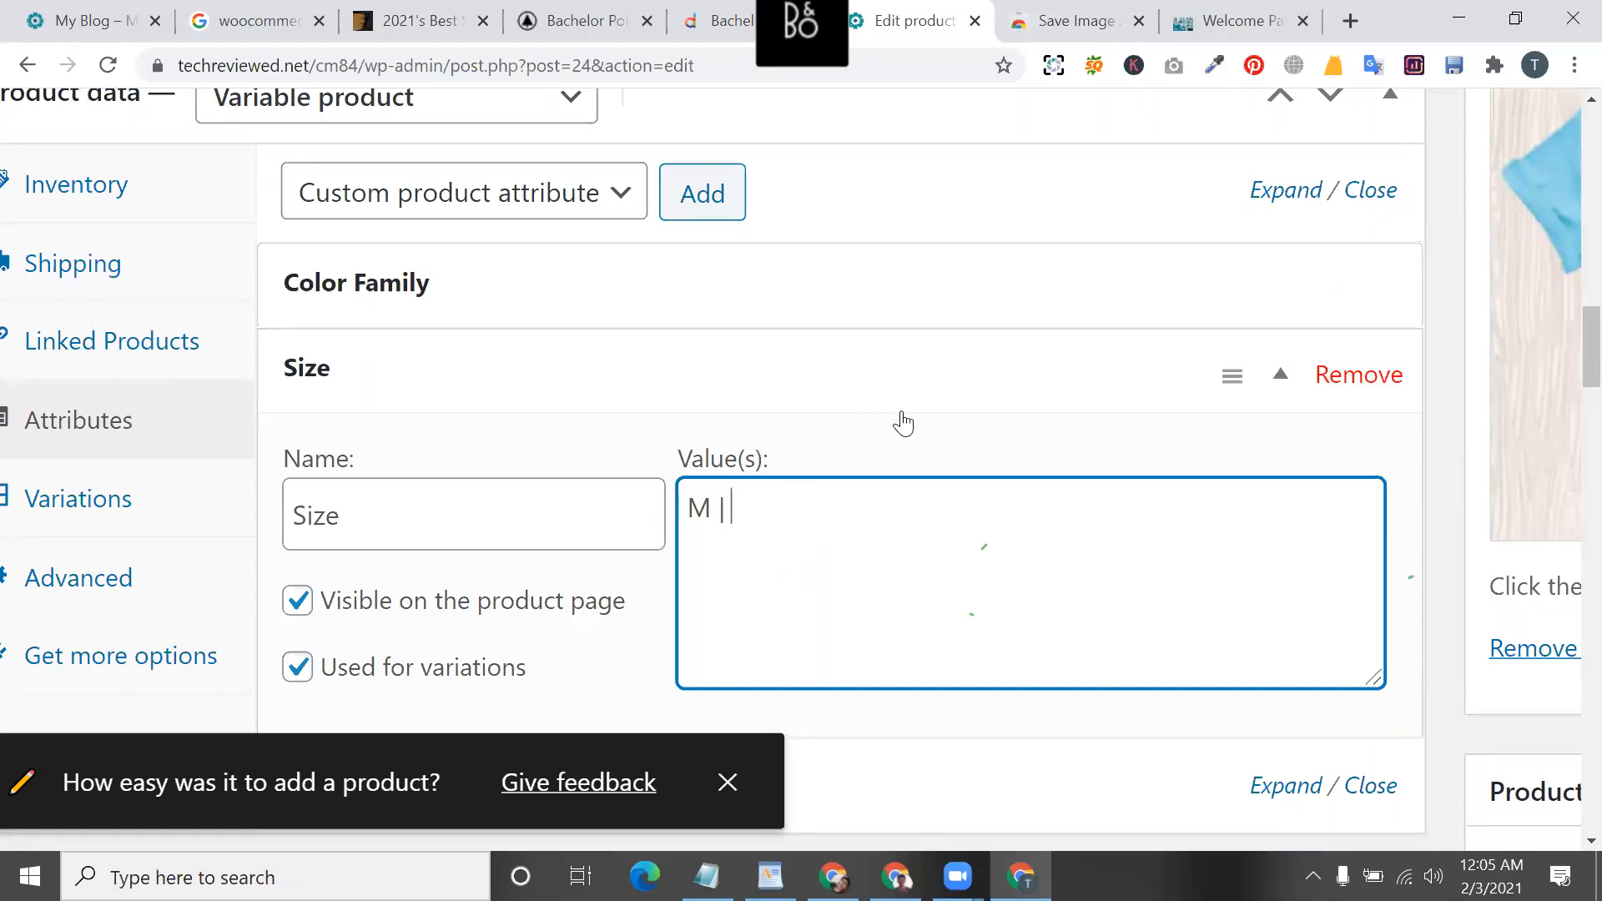
text(L | SX)
key(BackSpace)
text(XL)
drag(832, 517, 661, 515)
scroll(781, 537, down, 3)
click(407, 511)
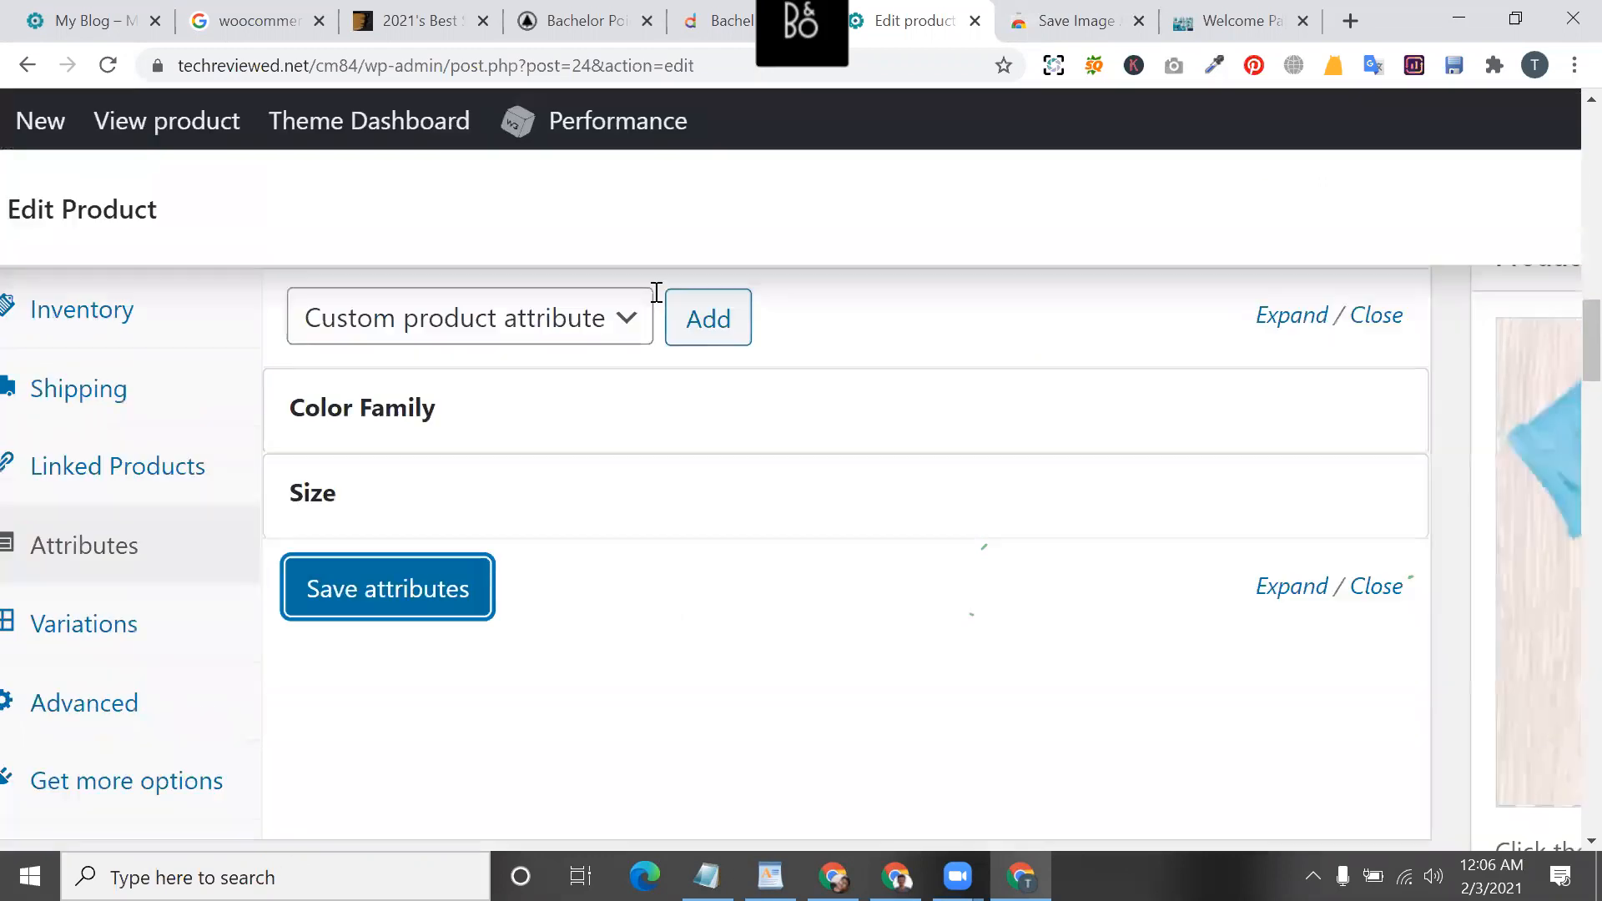
- Update the published Bachelor Point T-shirt product
scroll(657, 293, up, 10)
scroll(677, 302, down, 3)
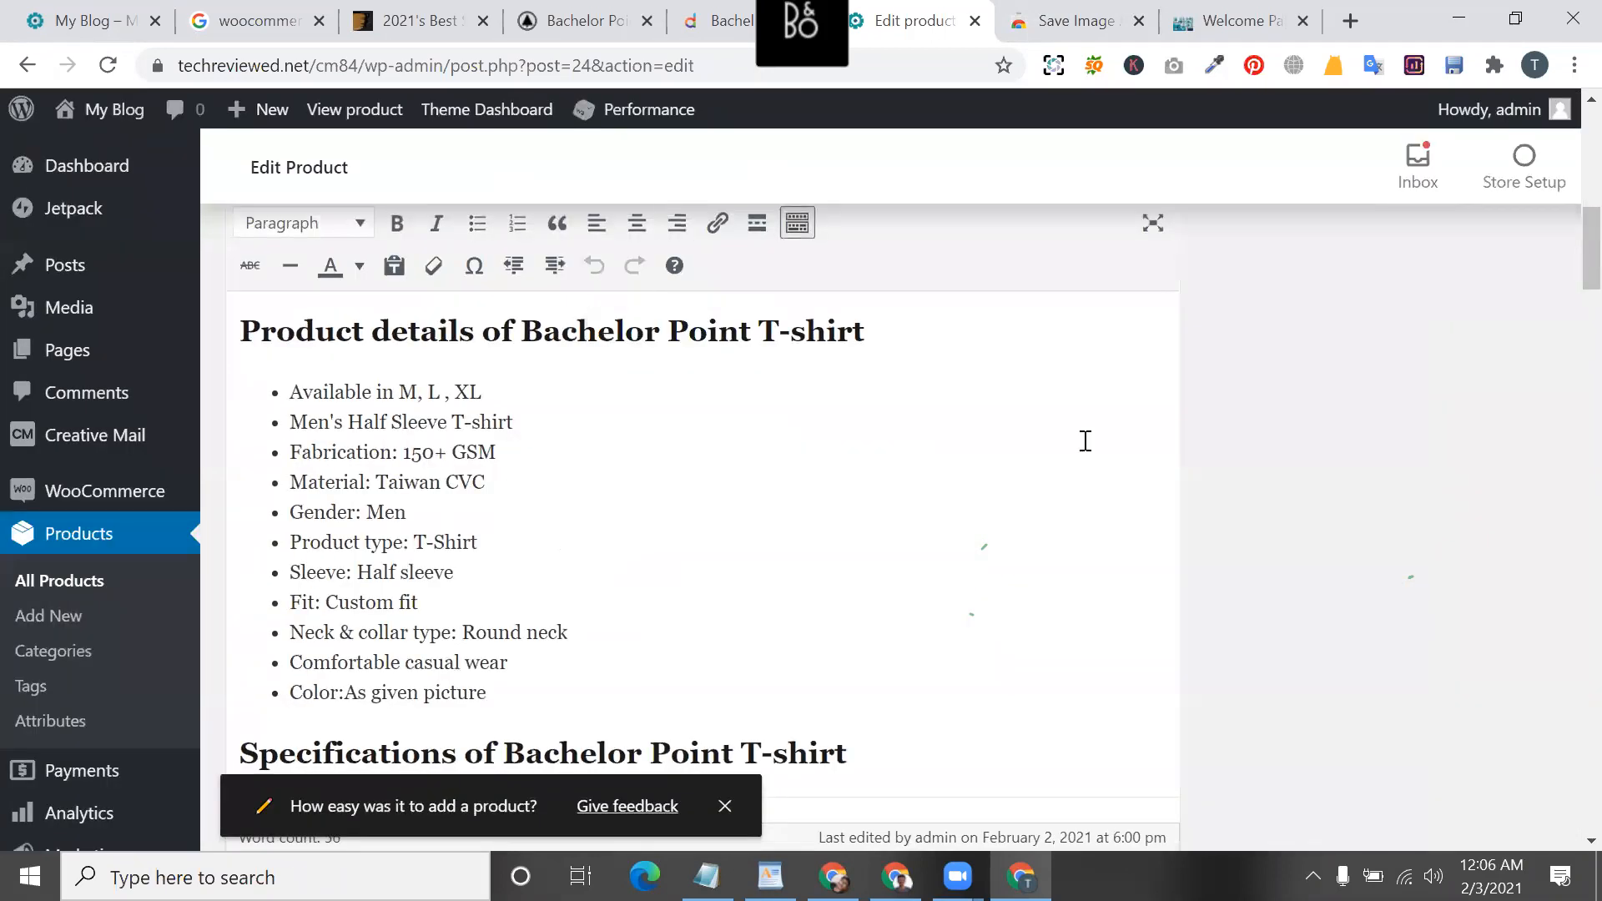
scroll(1209, 692, up, 10)
scroll(1344, 679, down, 6)
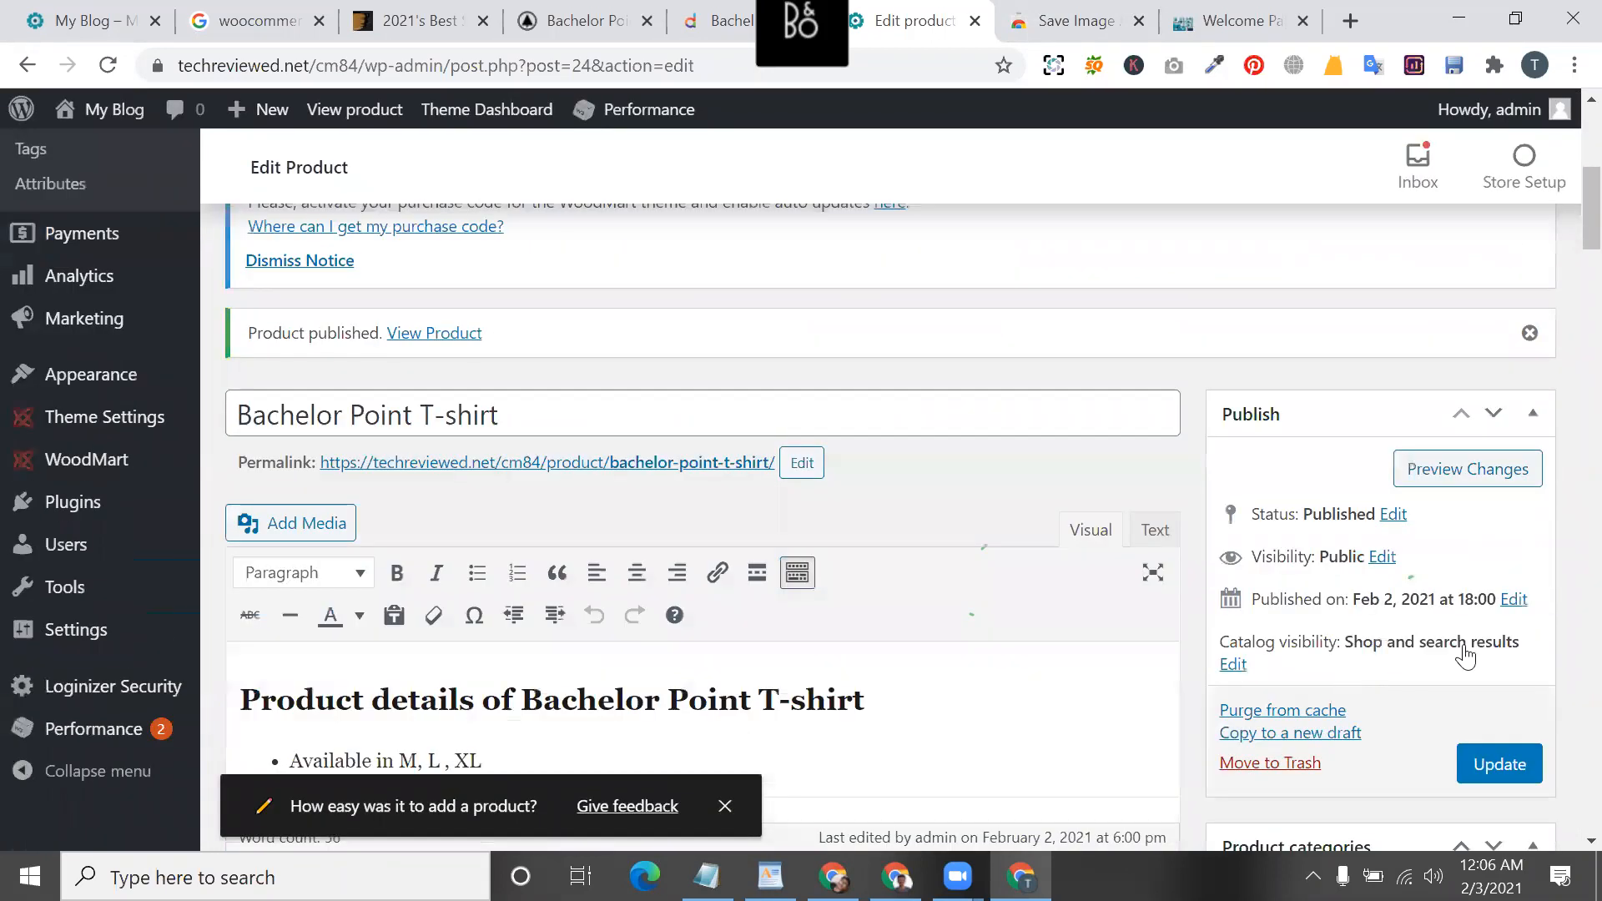
scroll(1466, 656, down, 2)
click(1514, 636)
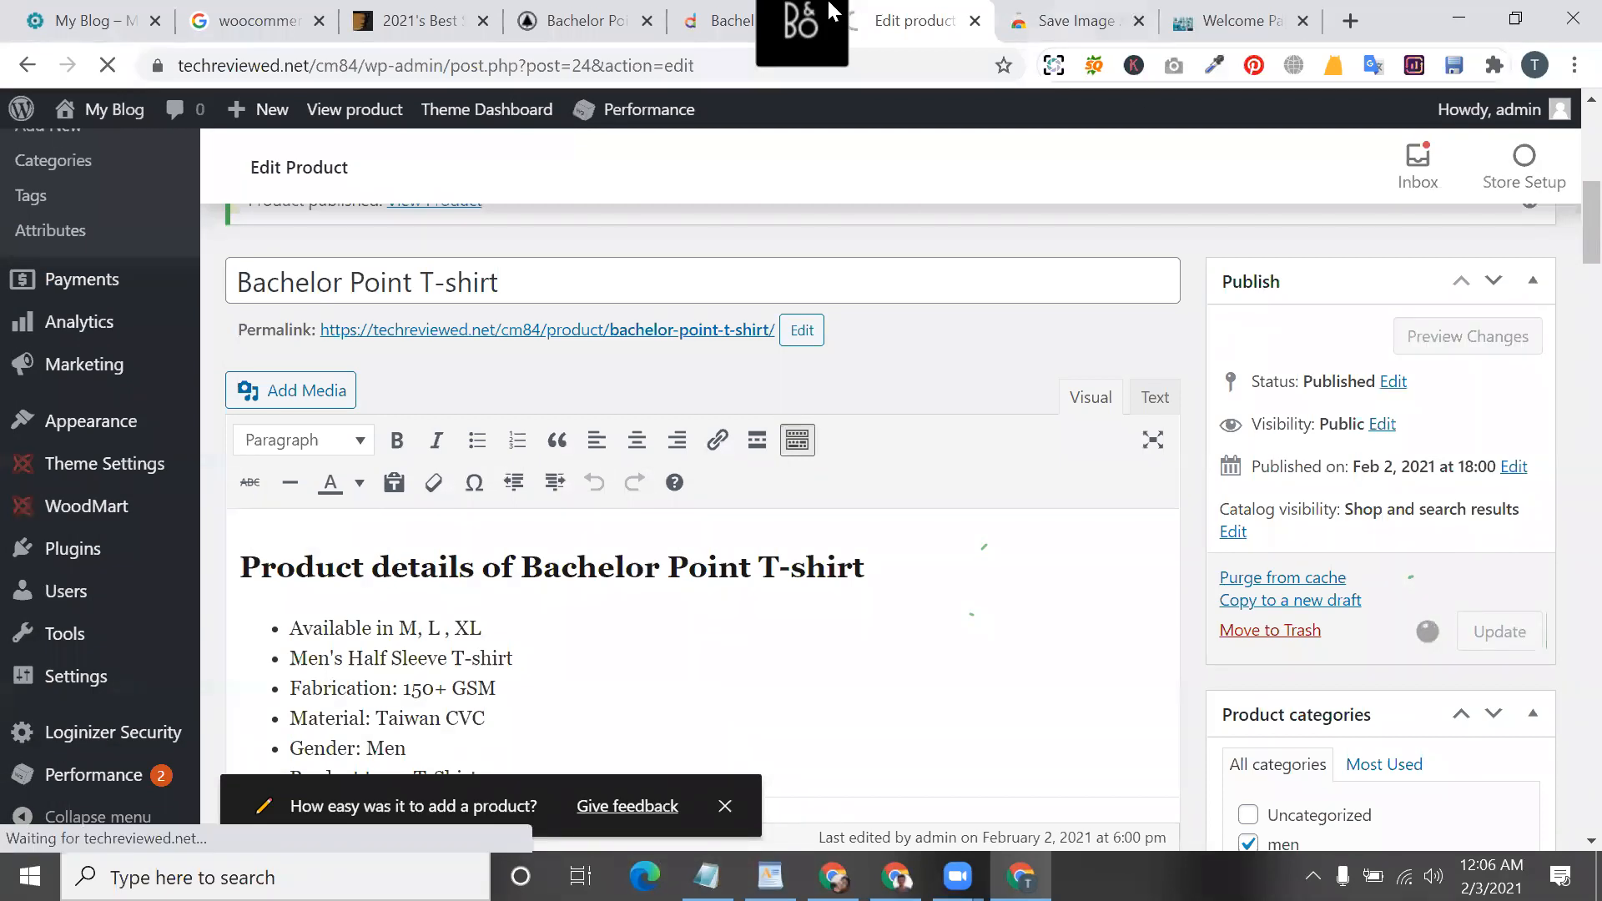
- Reload the store's T-shirt page and compare its availability and options with the color and size choices on the Daraz listing
click(584, 20)
click(107, 66)
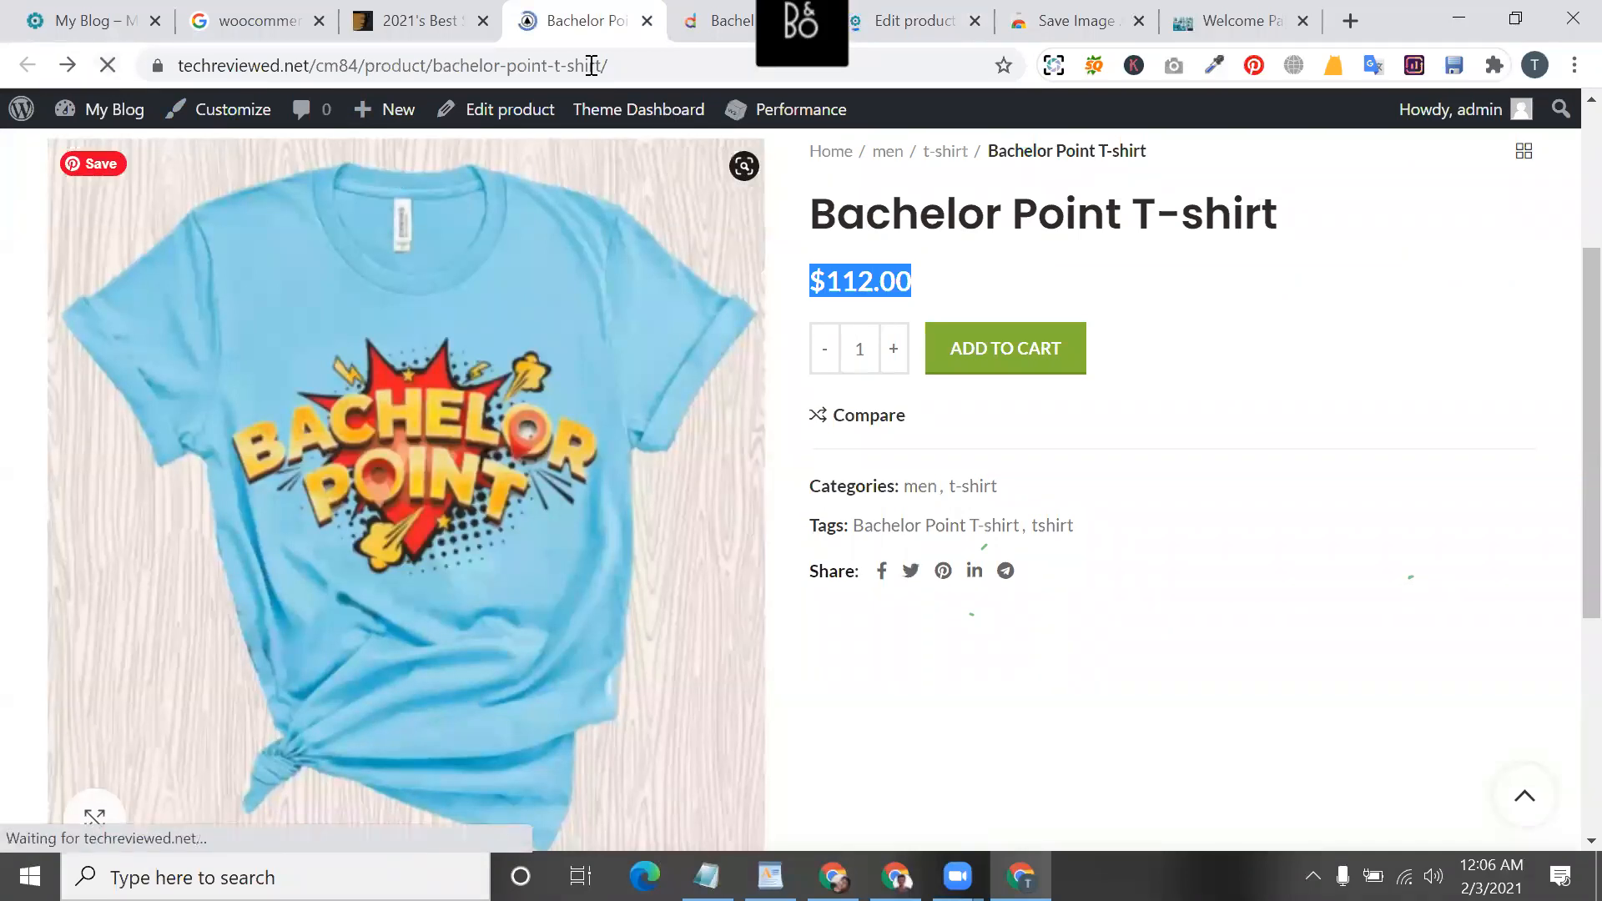
click(720, 20)
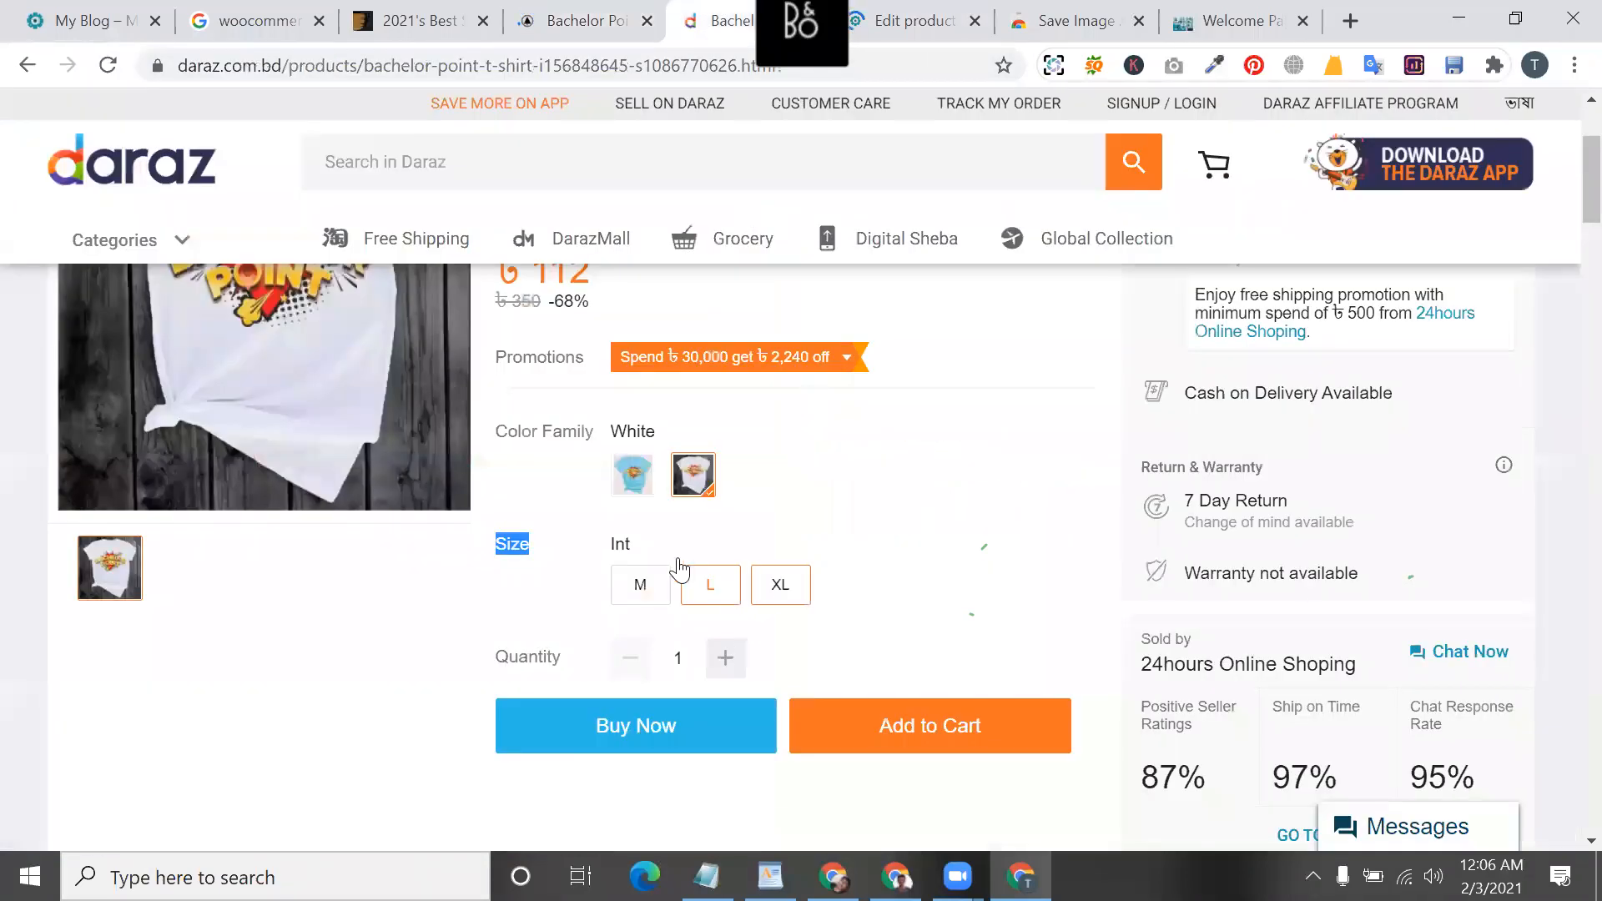
click(633, 474)
click(711, 586)
click(587, 21)
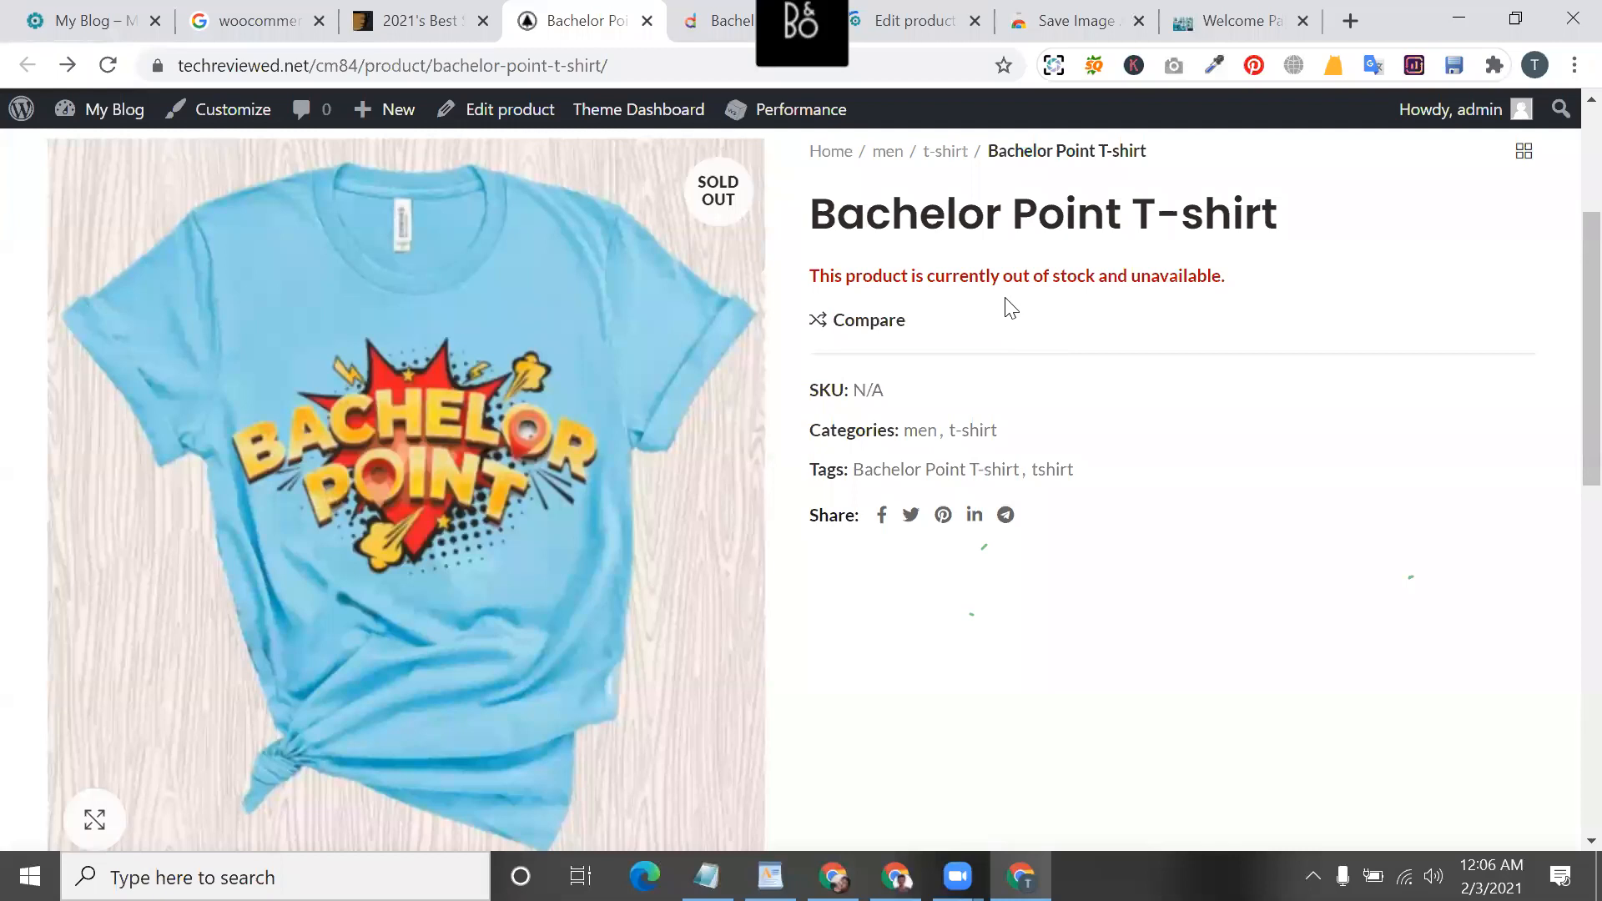
triple_click(886, 270)
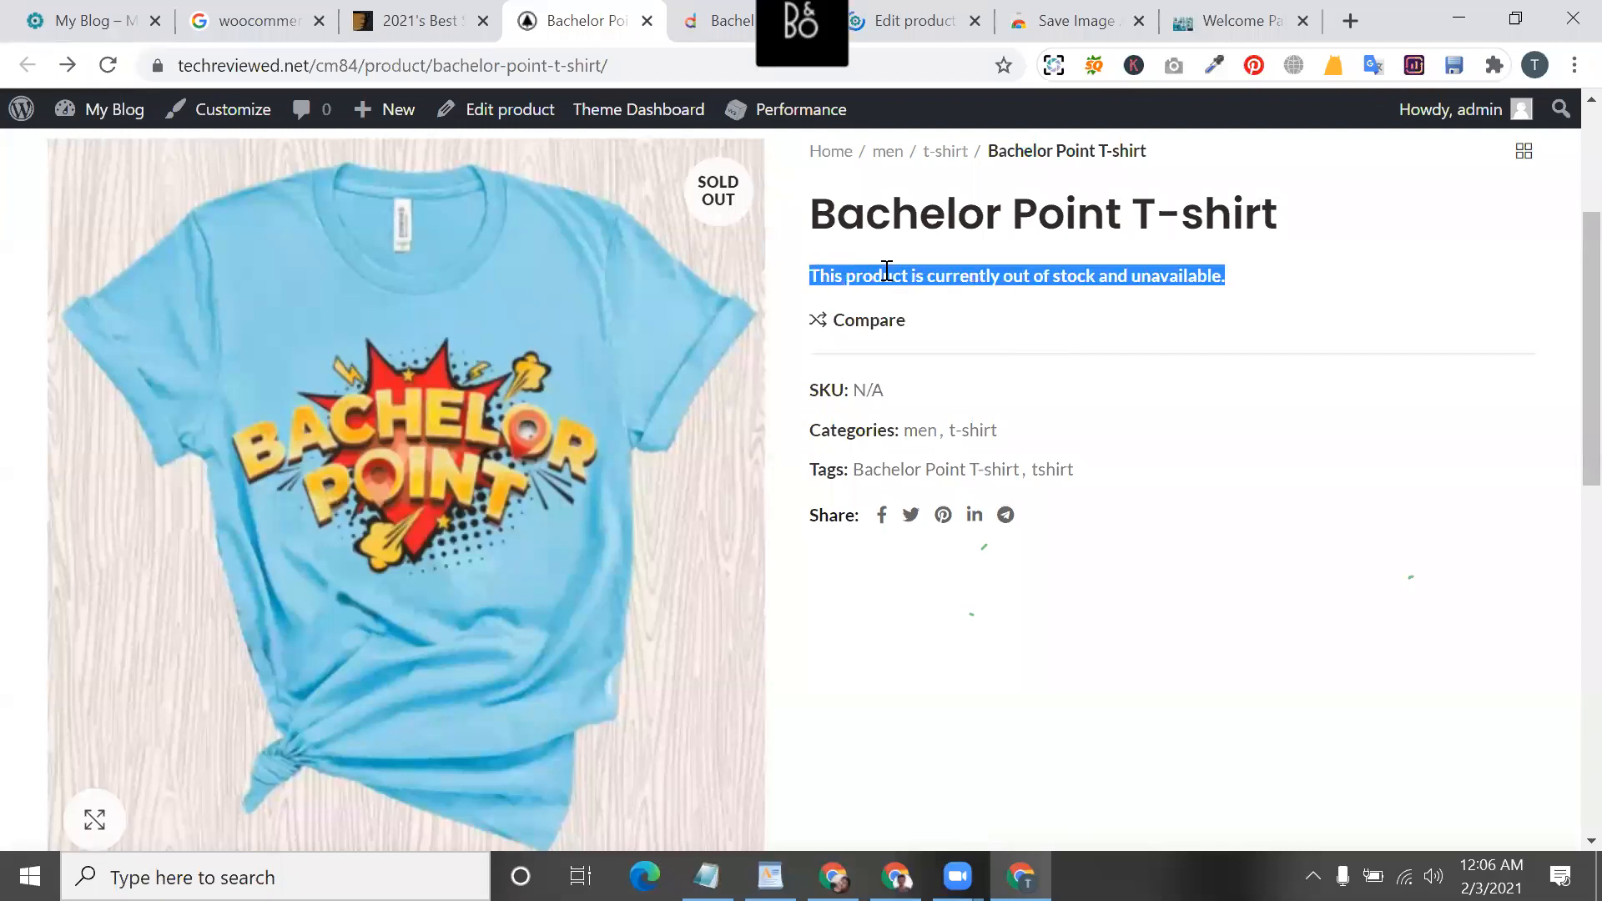
scroll(897, 307, up, 3)
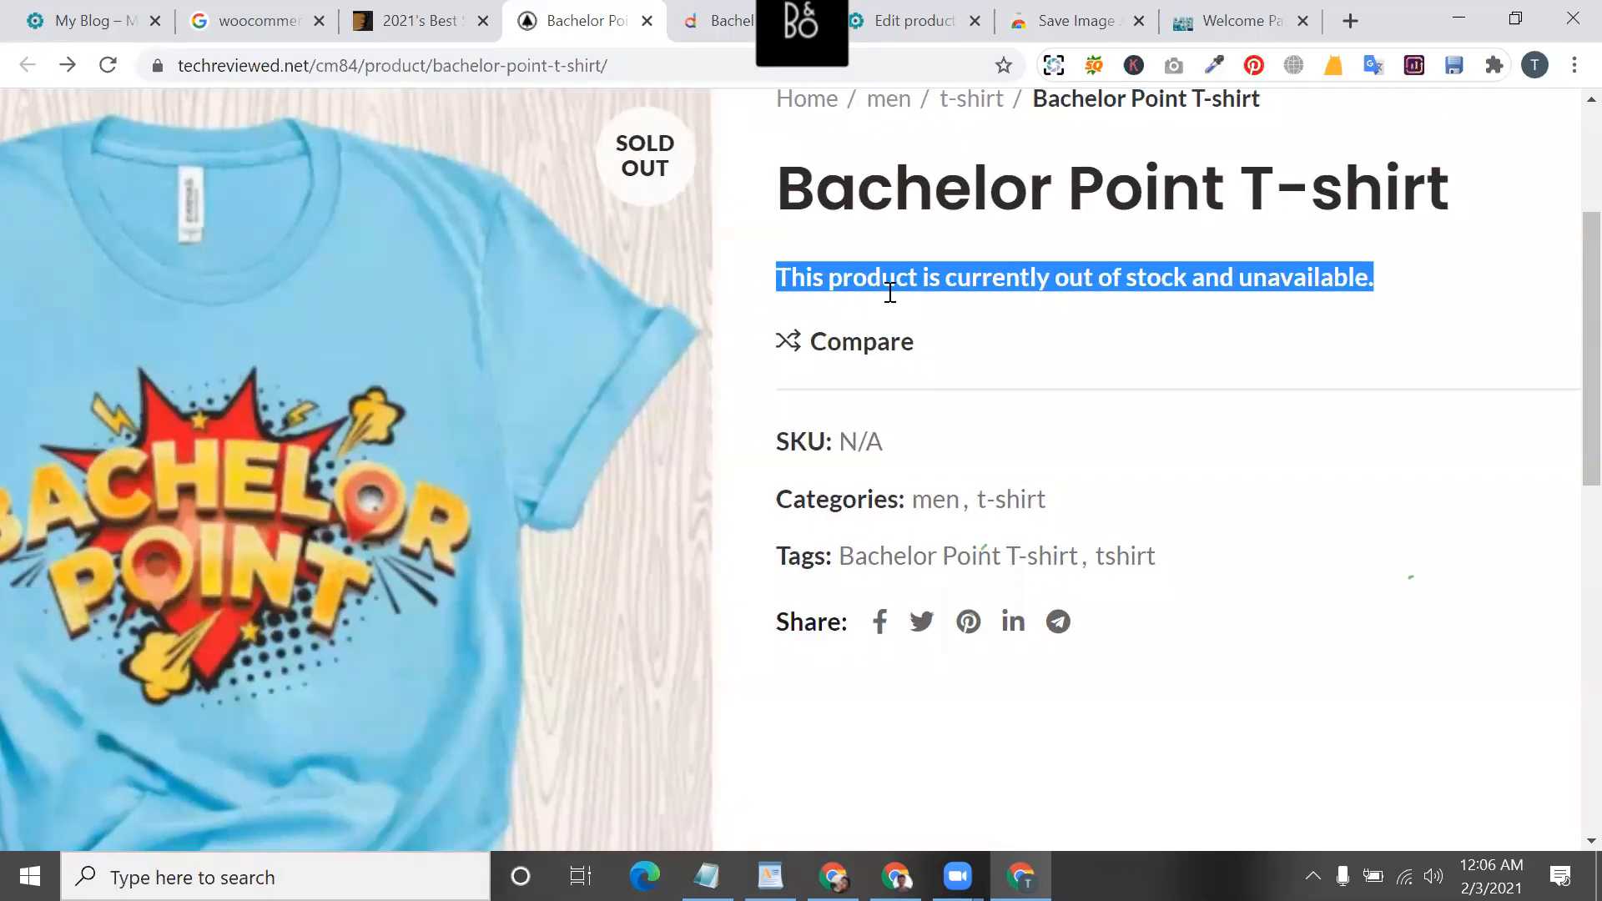
click(751, 13)
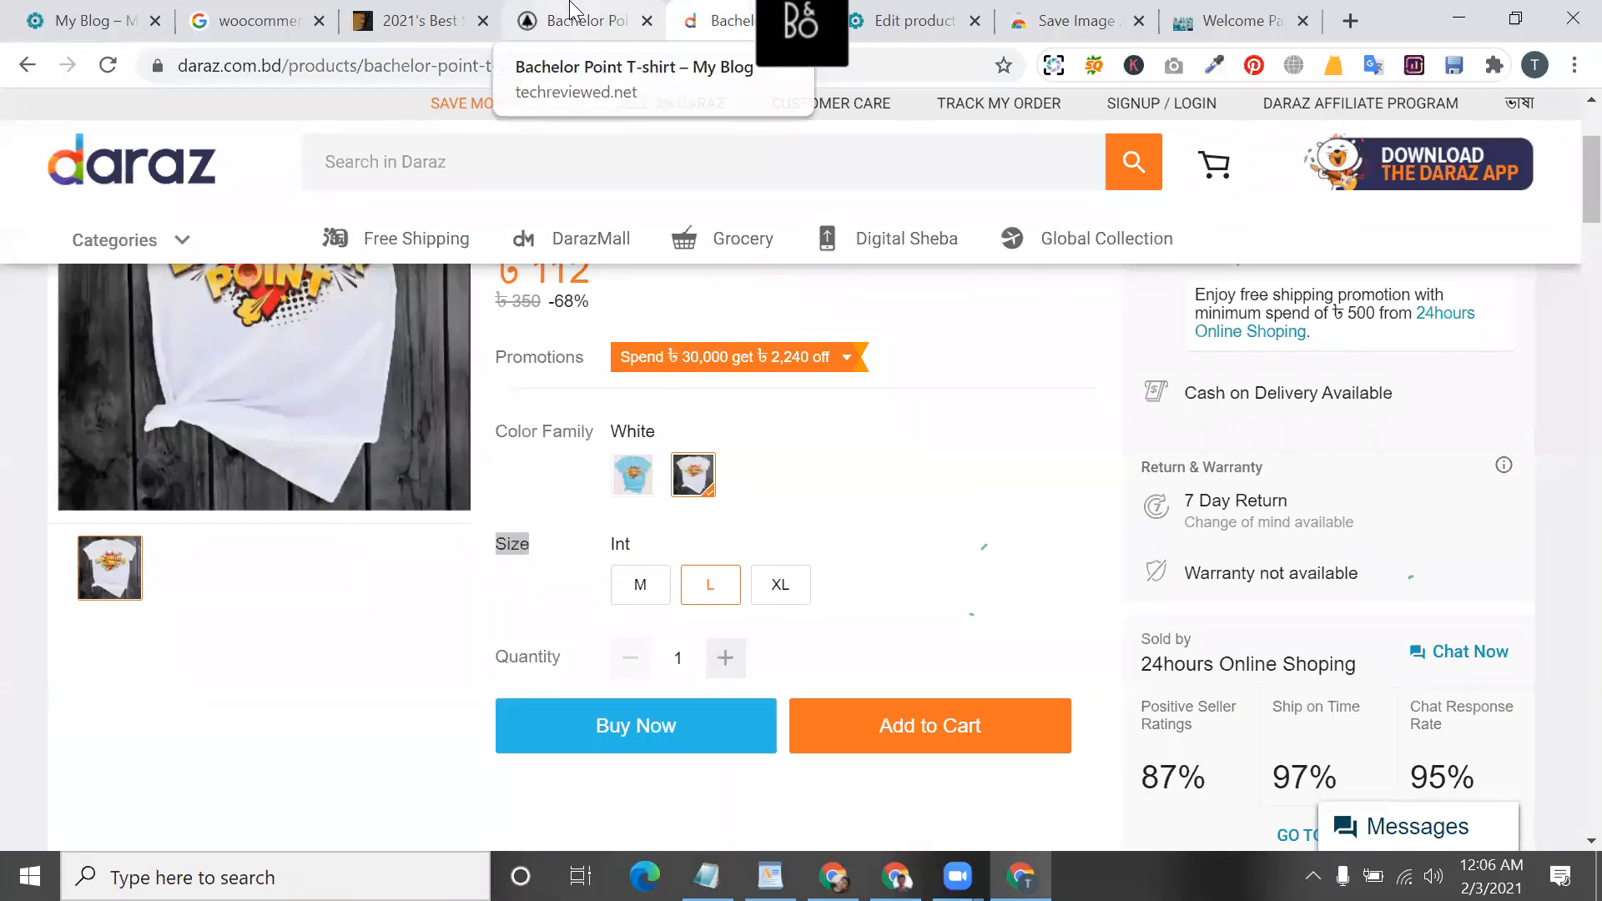
click(580, 18)
- Return to the product editor and create variations from all attributes, accepting the confirmation prompts
click(949, 12)
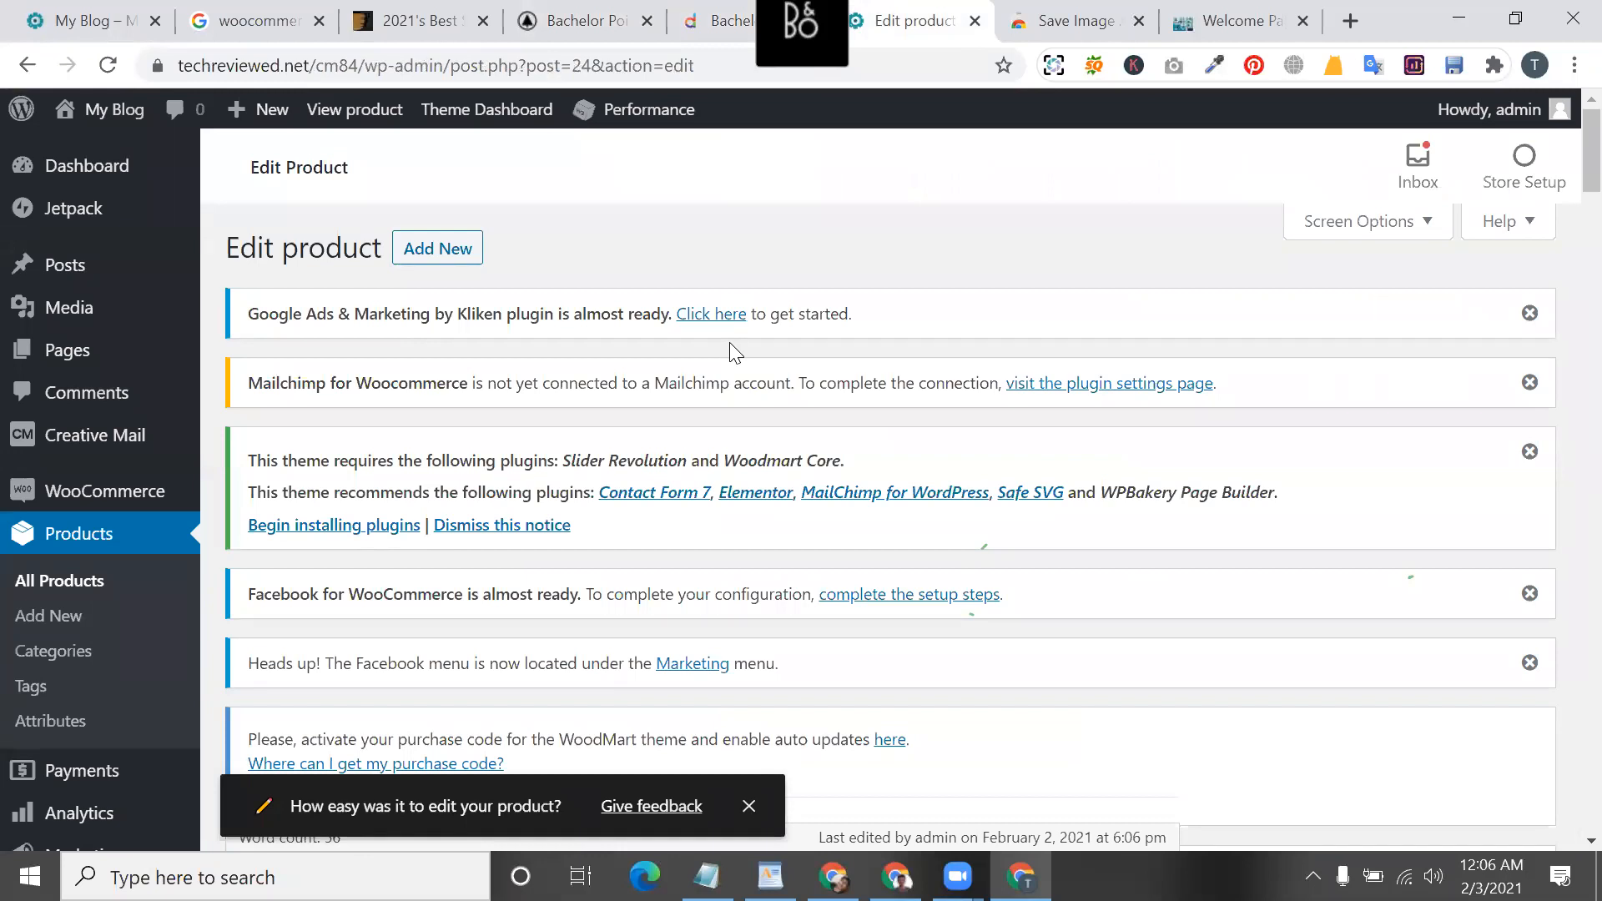
scroll(731, 352, down, 15)
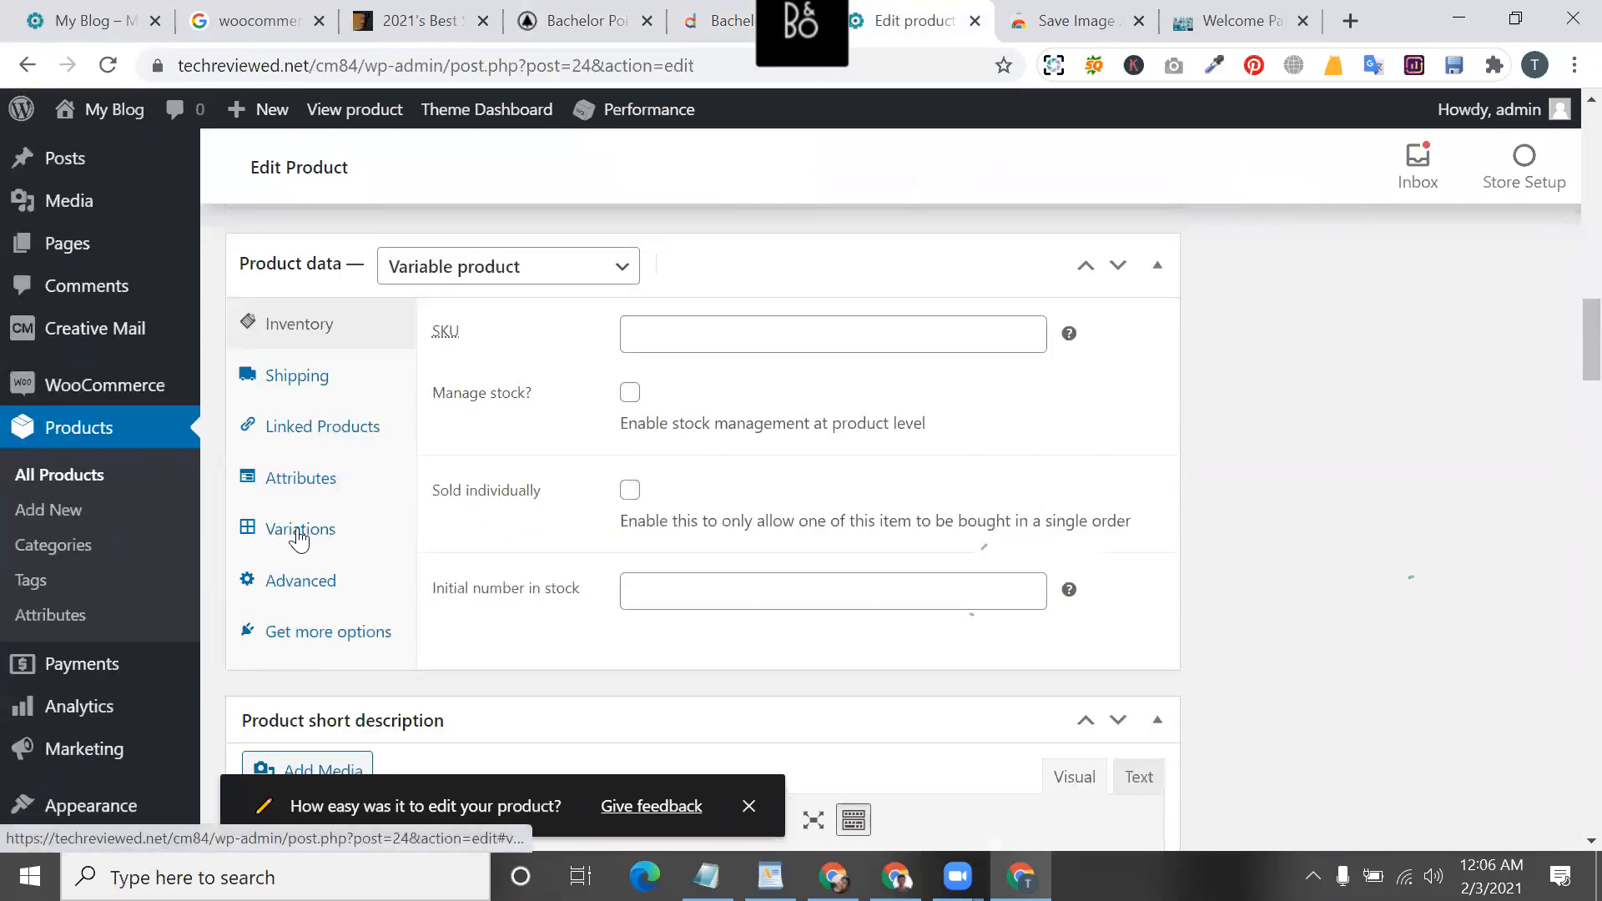
click(297, 528)
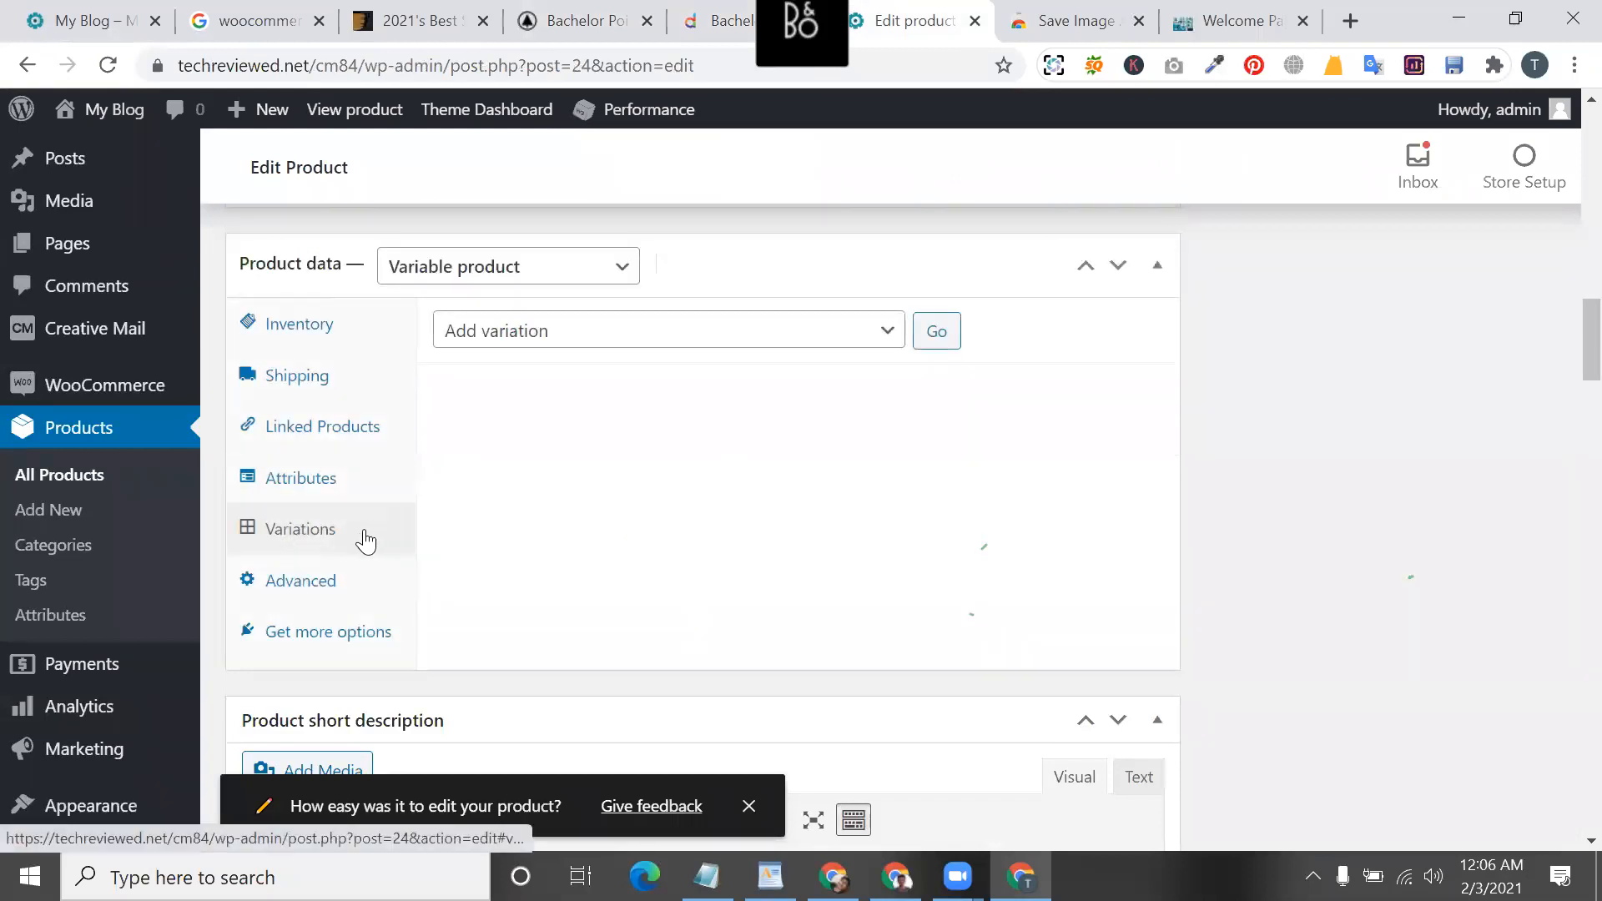
click(577, 337)
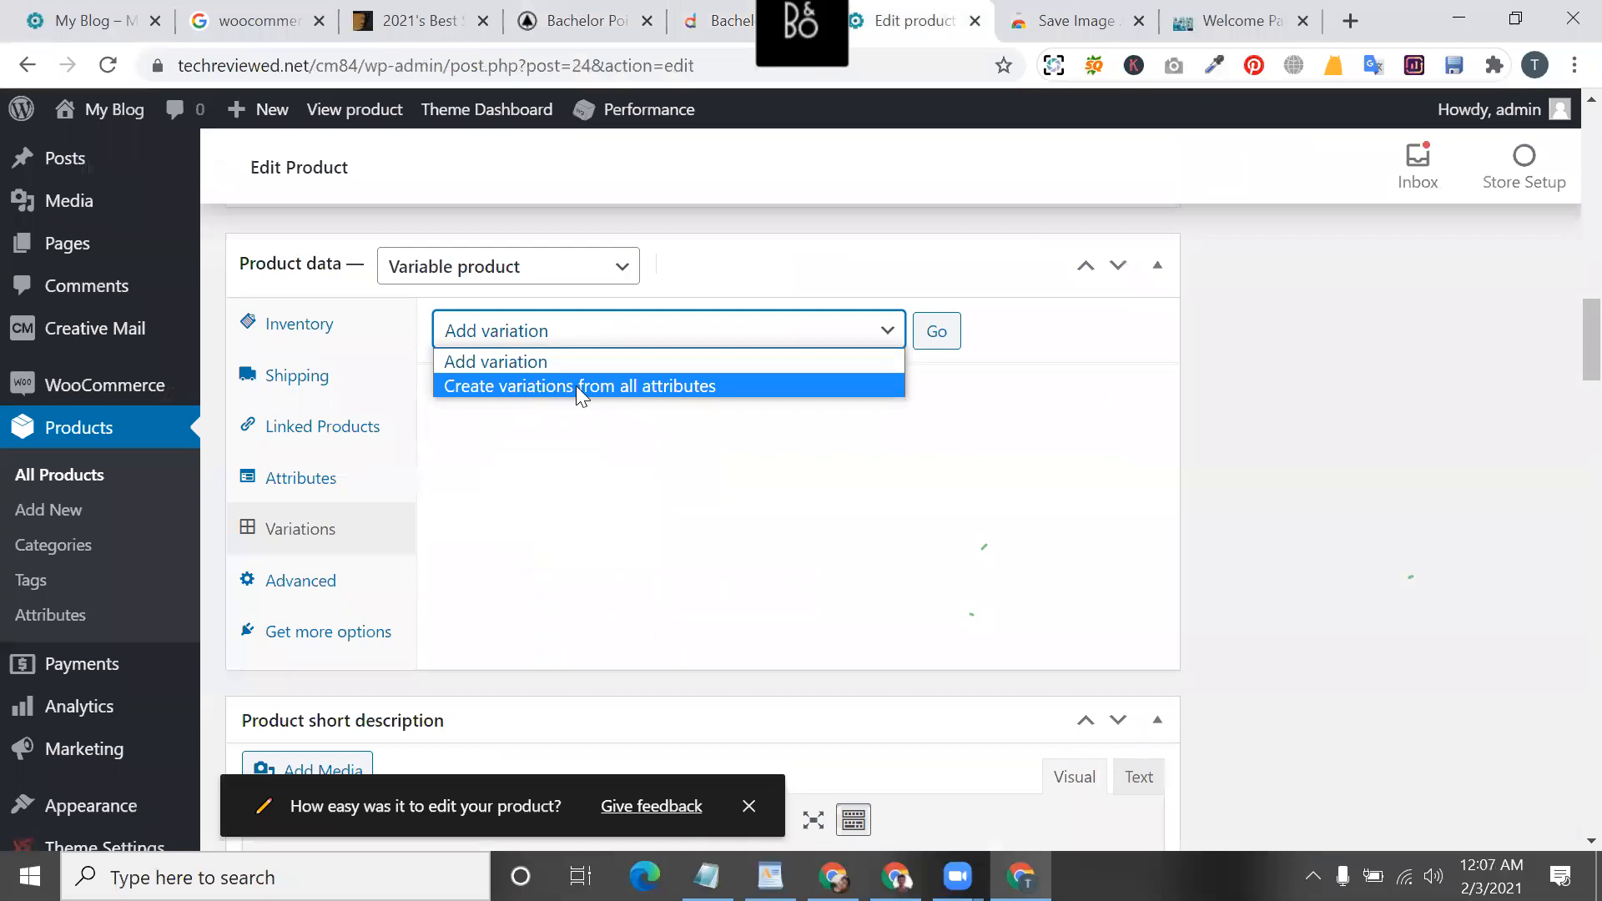
click(587, 387)
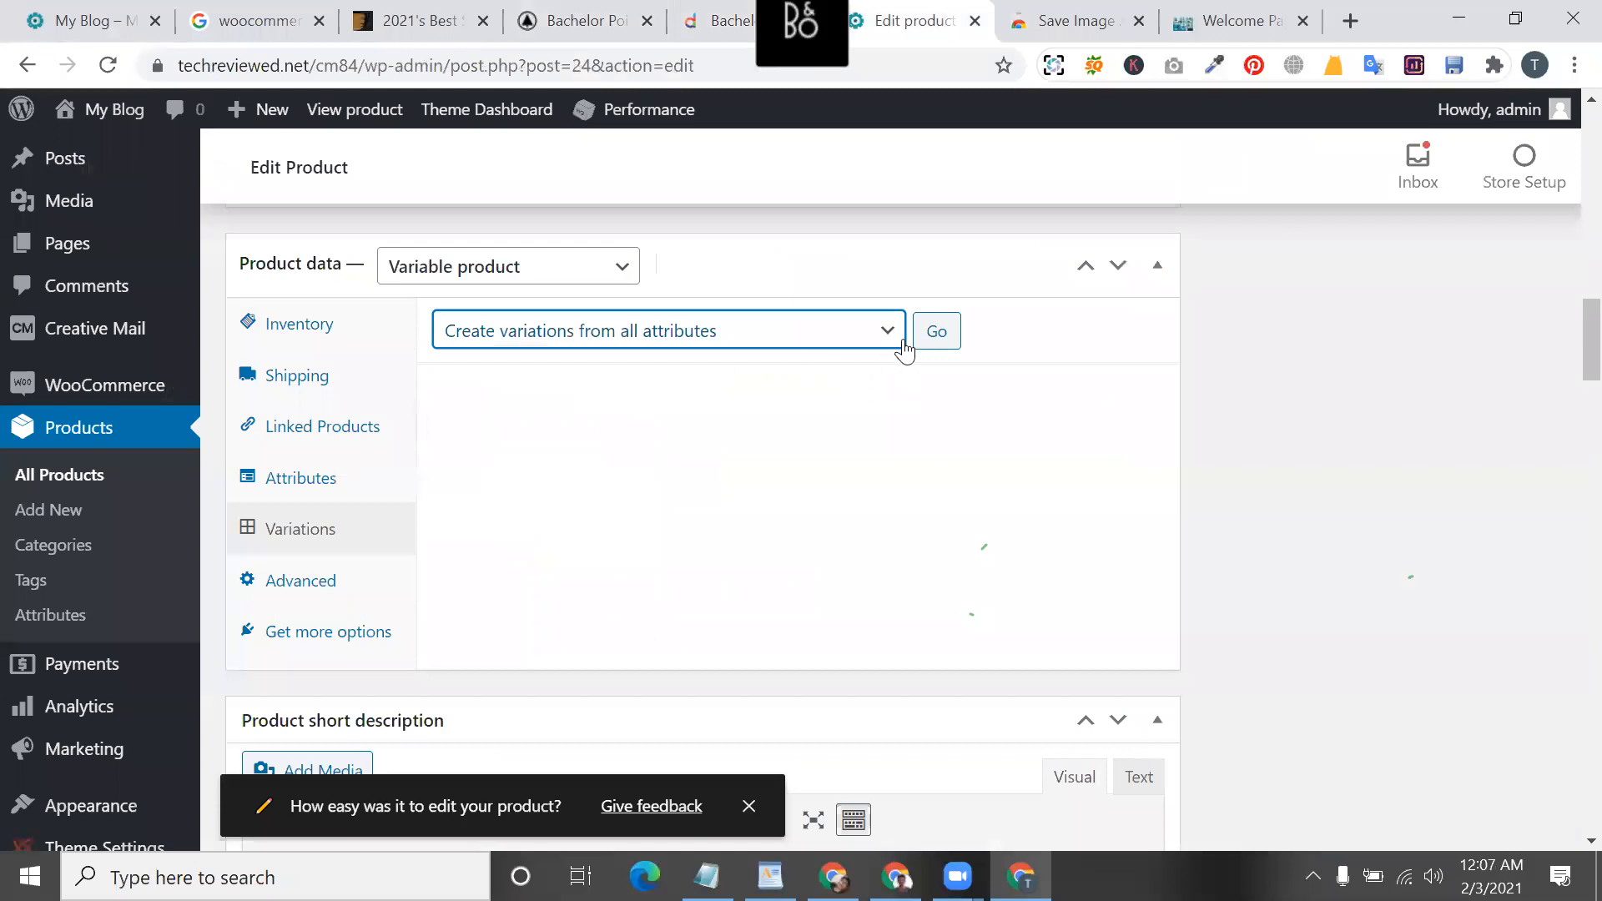
click(931, 337)
click(932, 263)
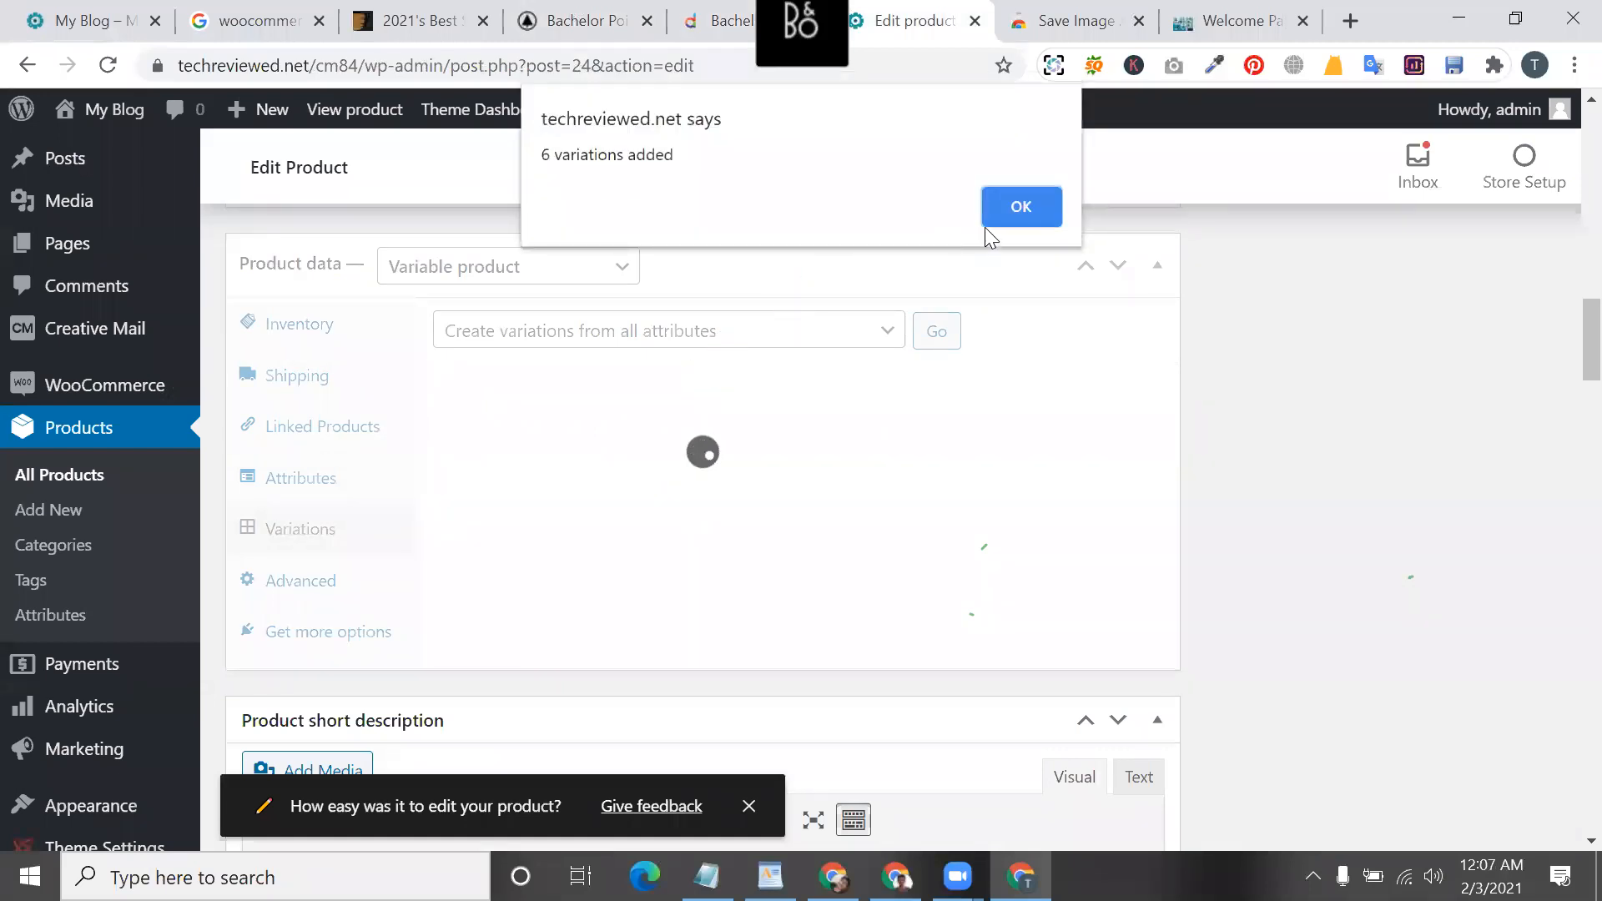
click(991, 215)
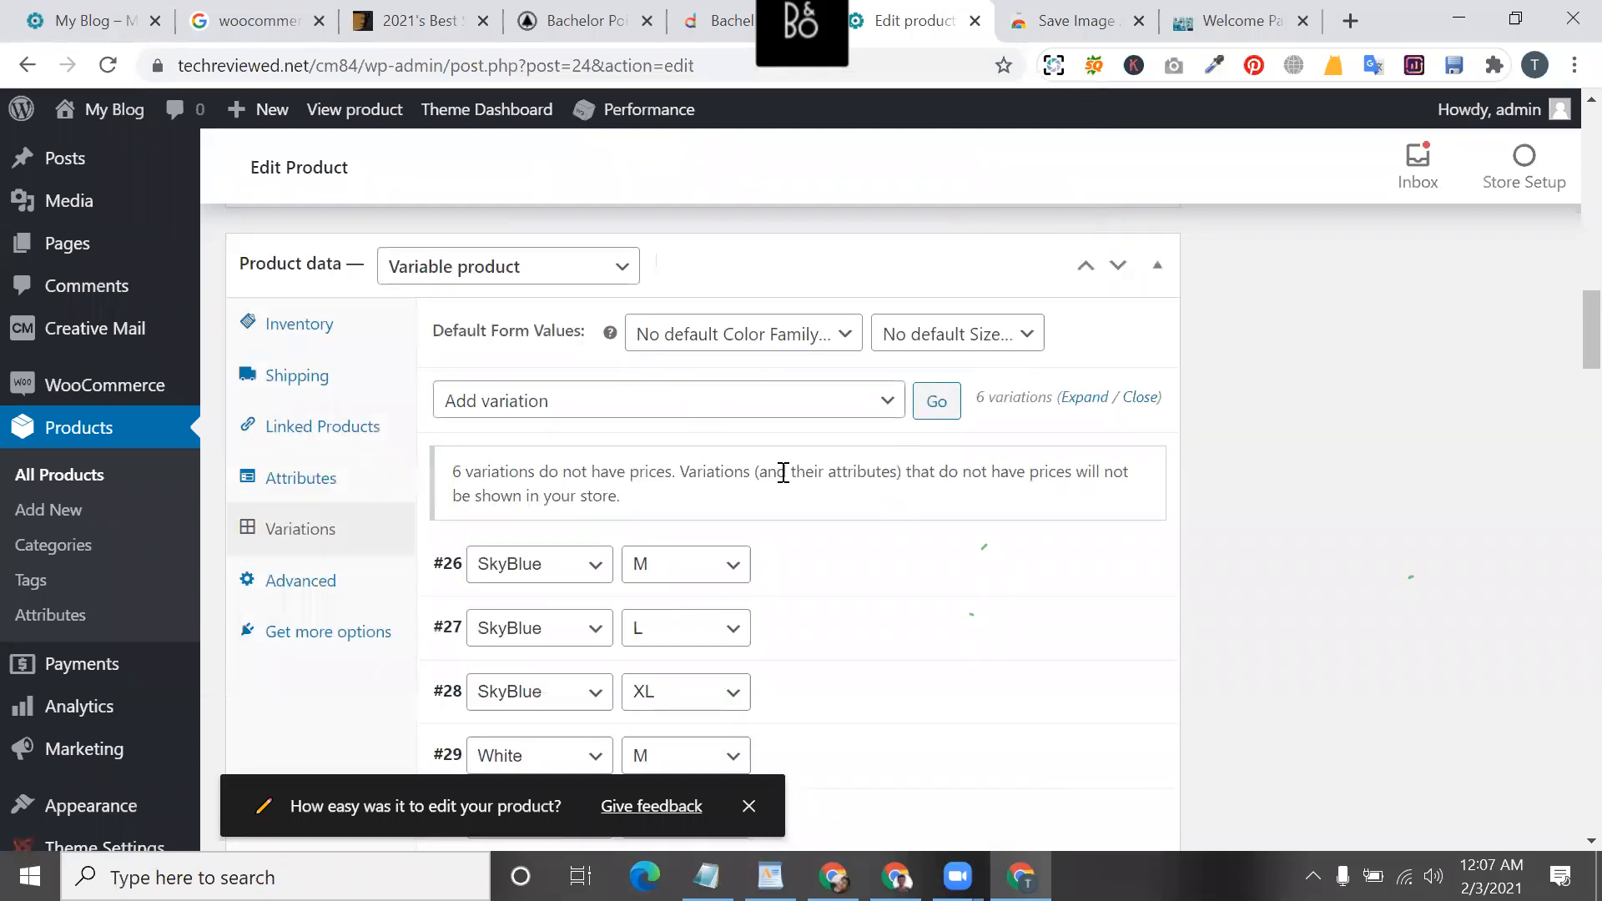
- Review the generated variations and select SkyBlue as the color of the first one, in size M
scroll(779, 469, down, 2)
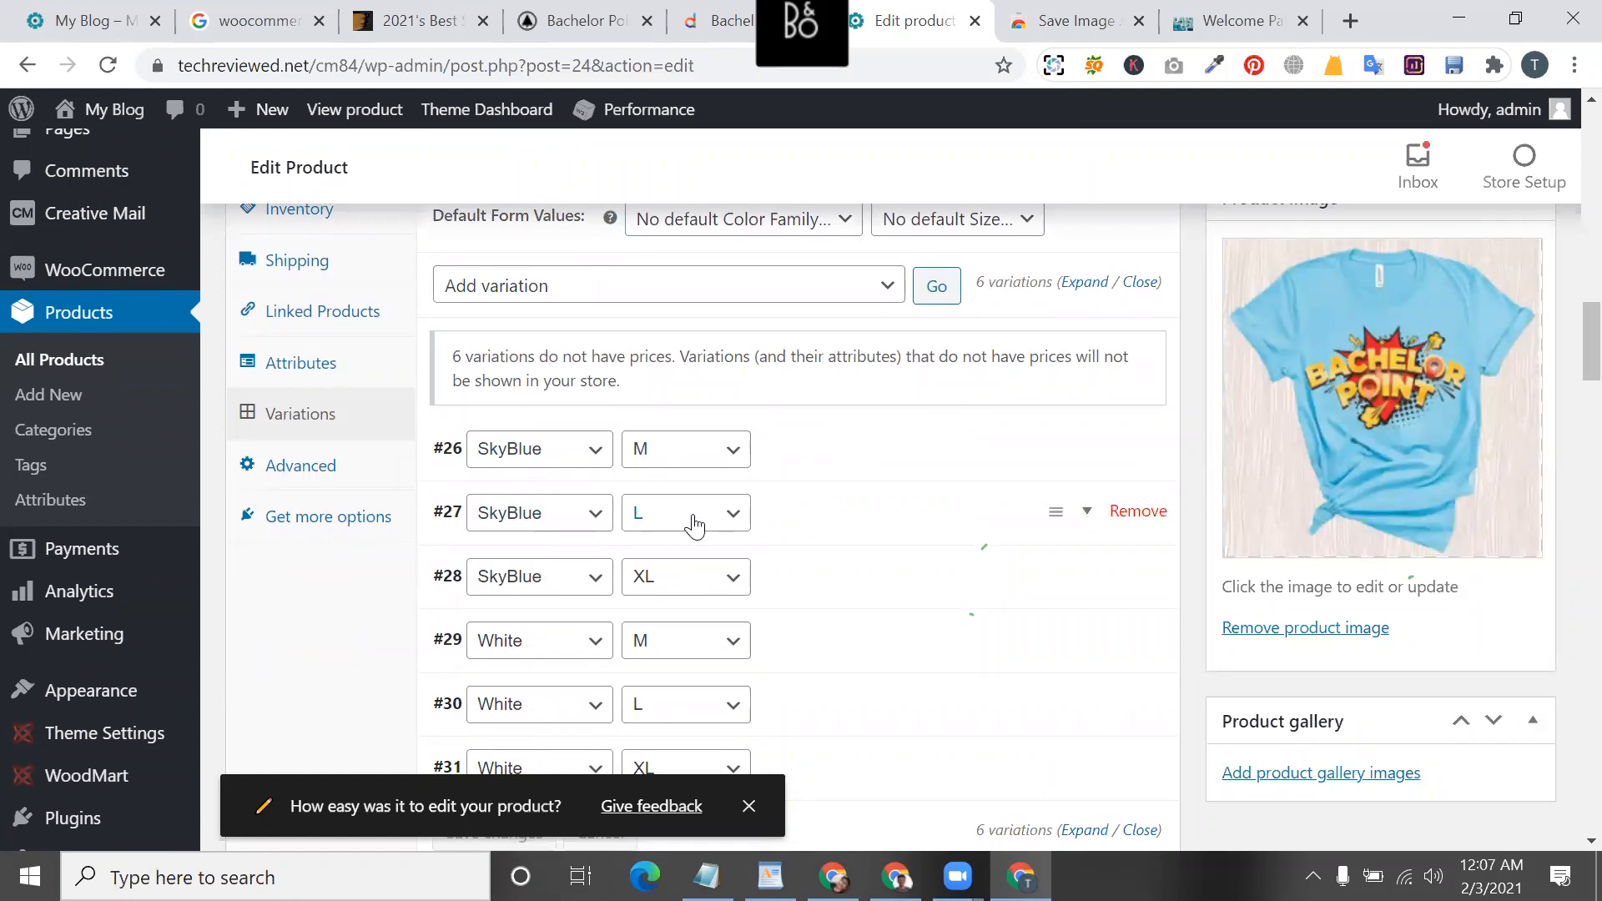
scroll(698, 598, down, 2)
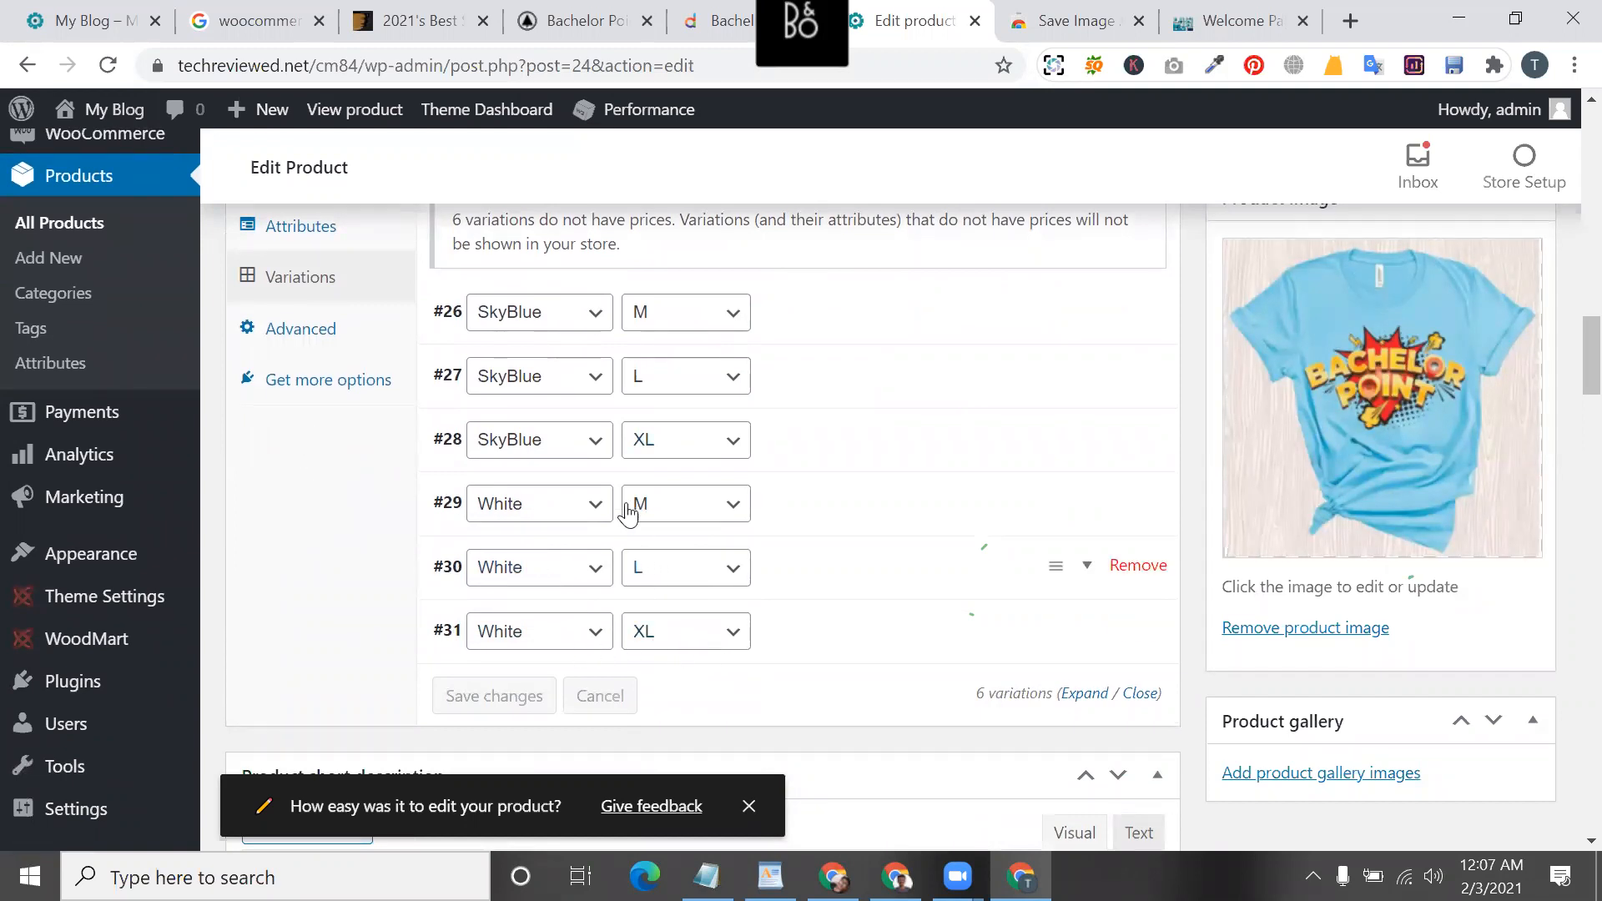
click(534, 316)
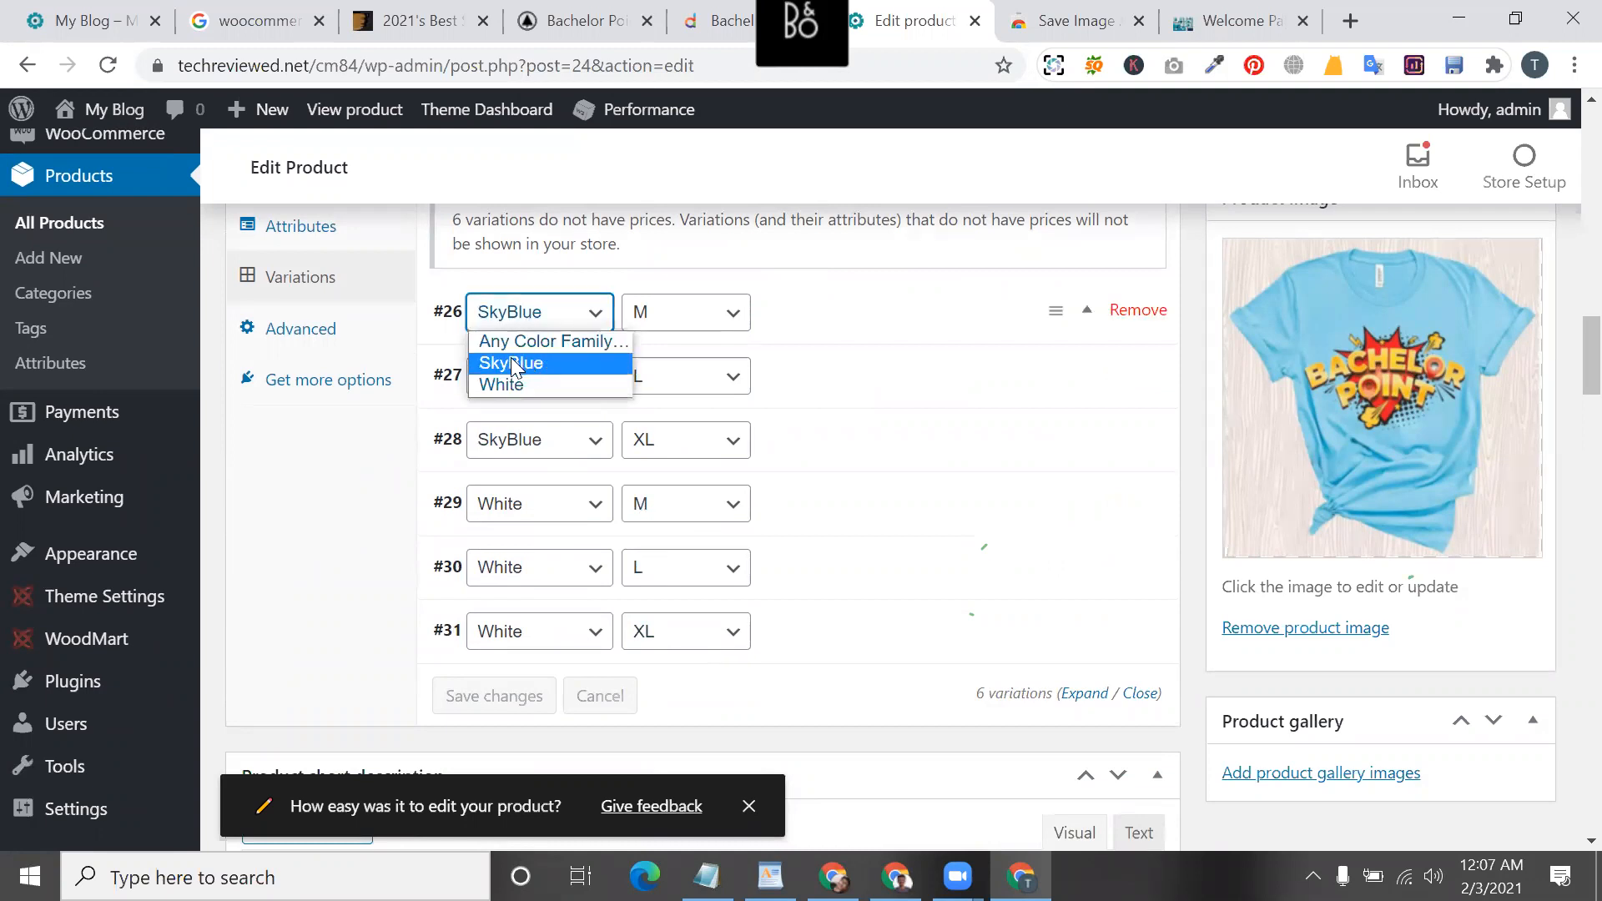
click(548, 364)
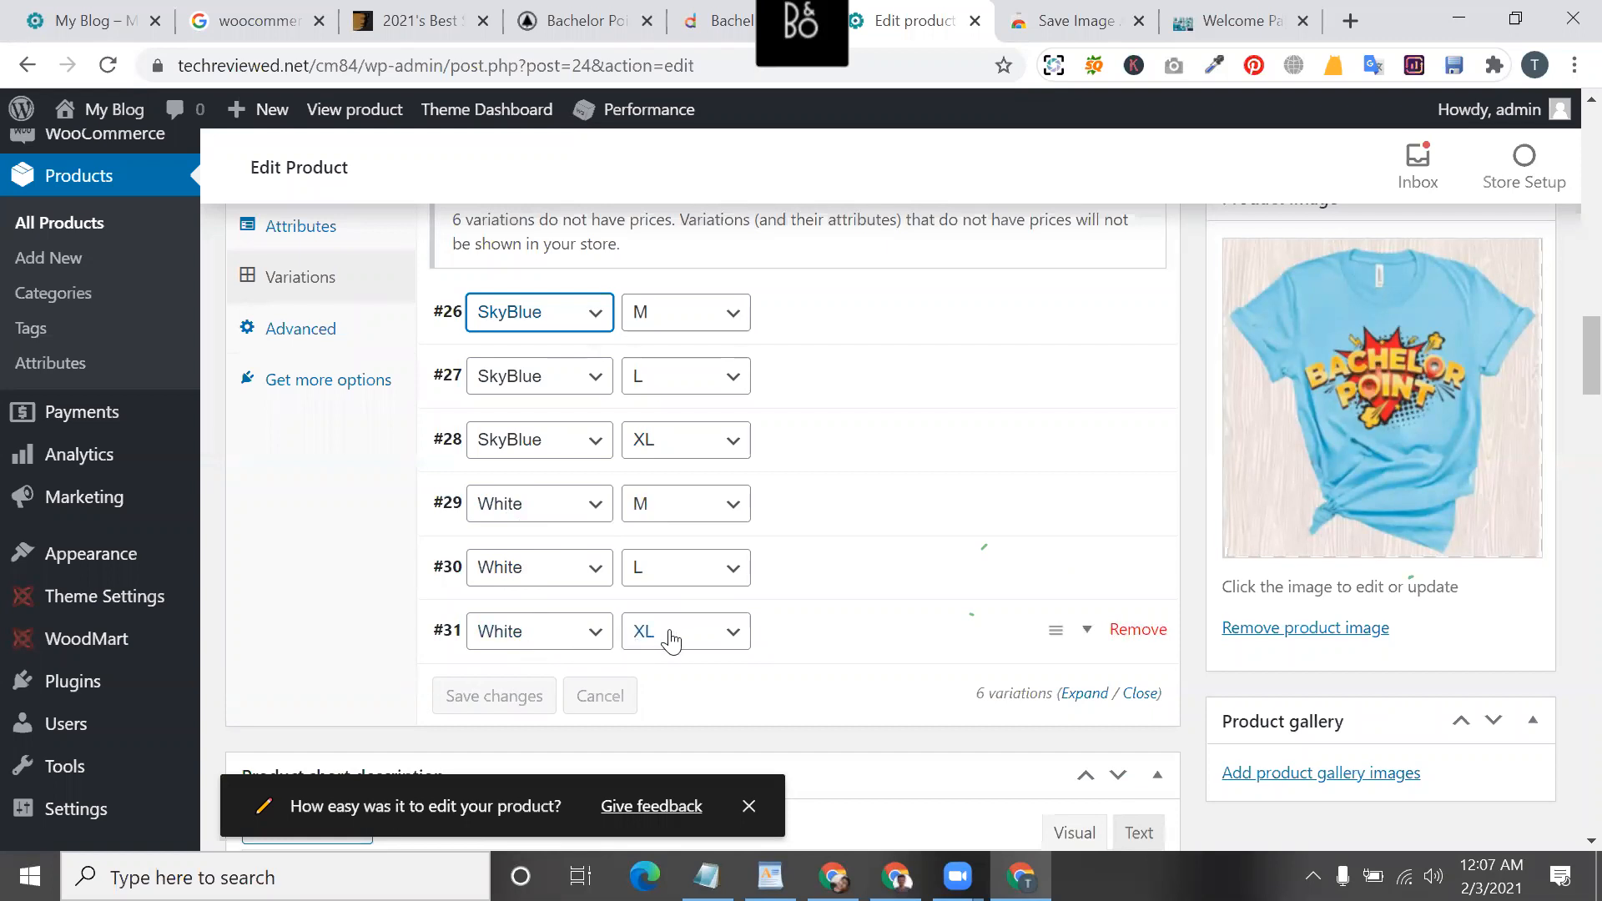
- Expand the SkyBlue, size M variation and choose In stock as its stock status
click(800, 341)
click(894, 441)
scroll(897, 598, down, 2)
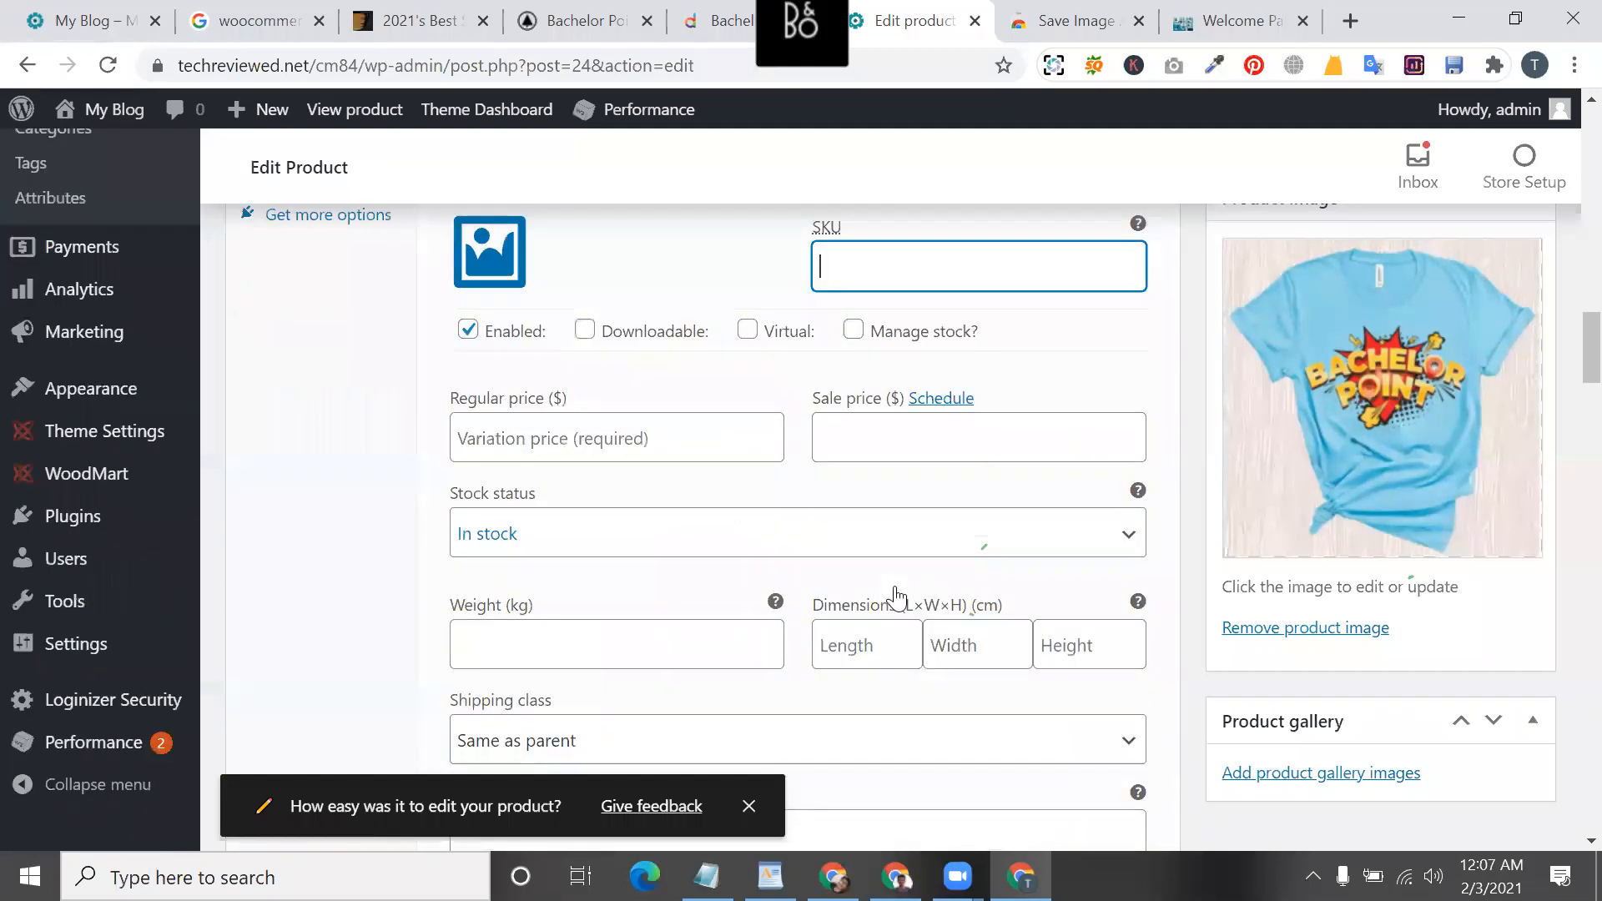
click(696, 534)
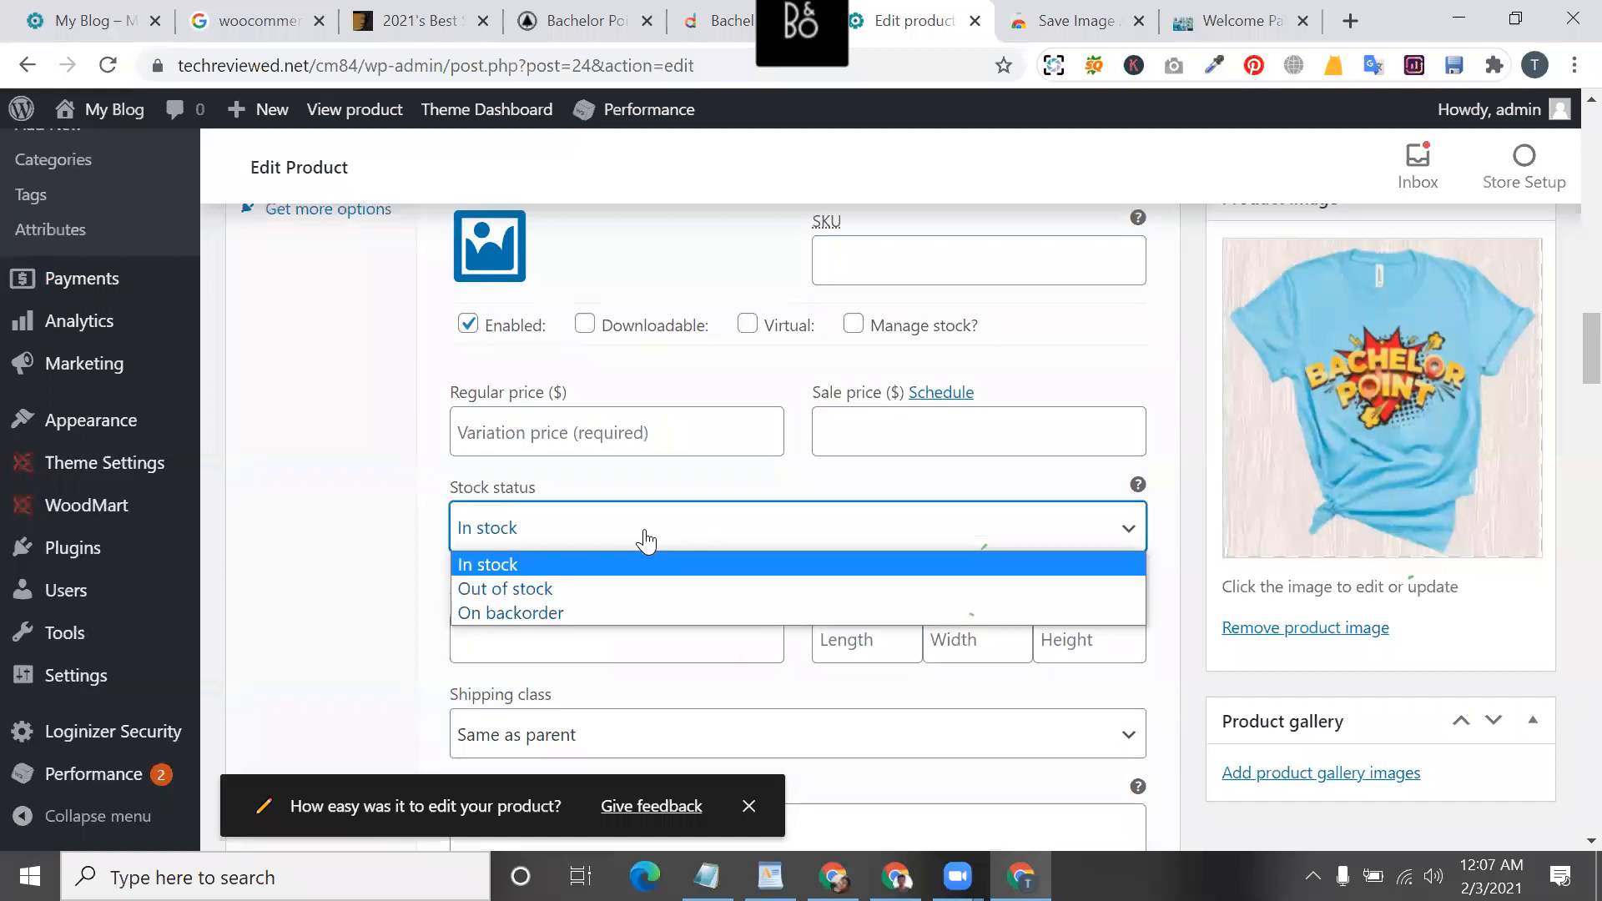
click(601, 575)
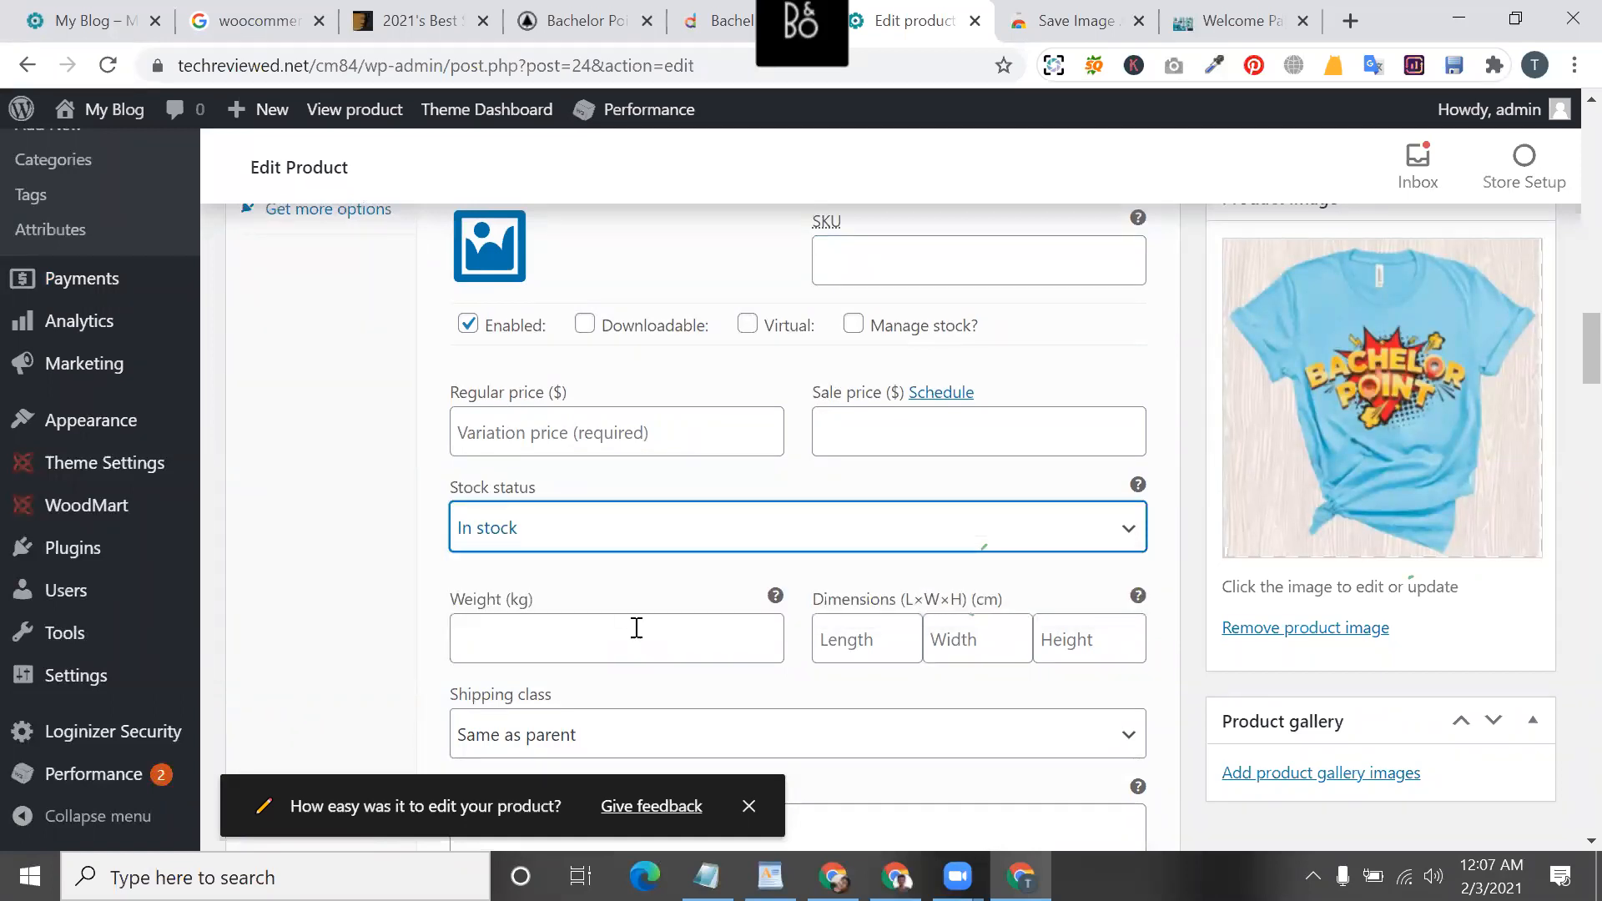
- Set the SkyBlue M variation's SKU to 1001 and its regular price to 111 dollars
click(636, 441)
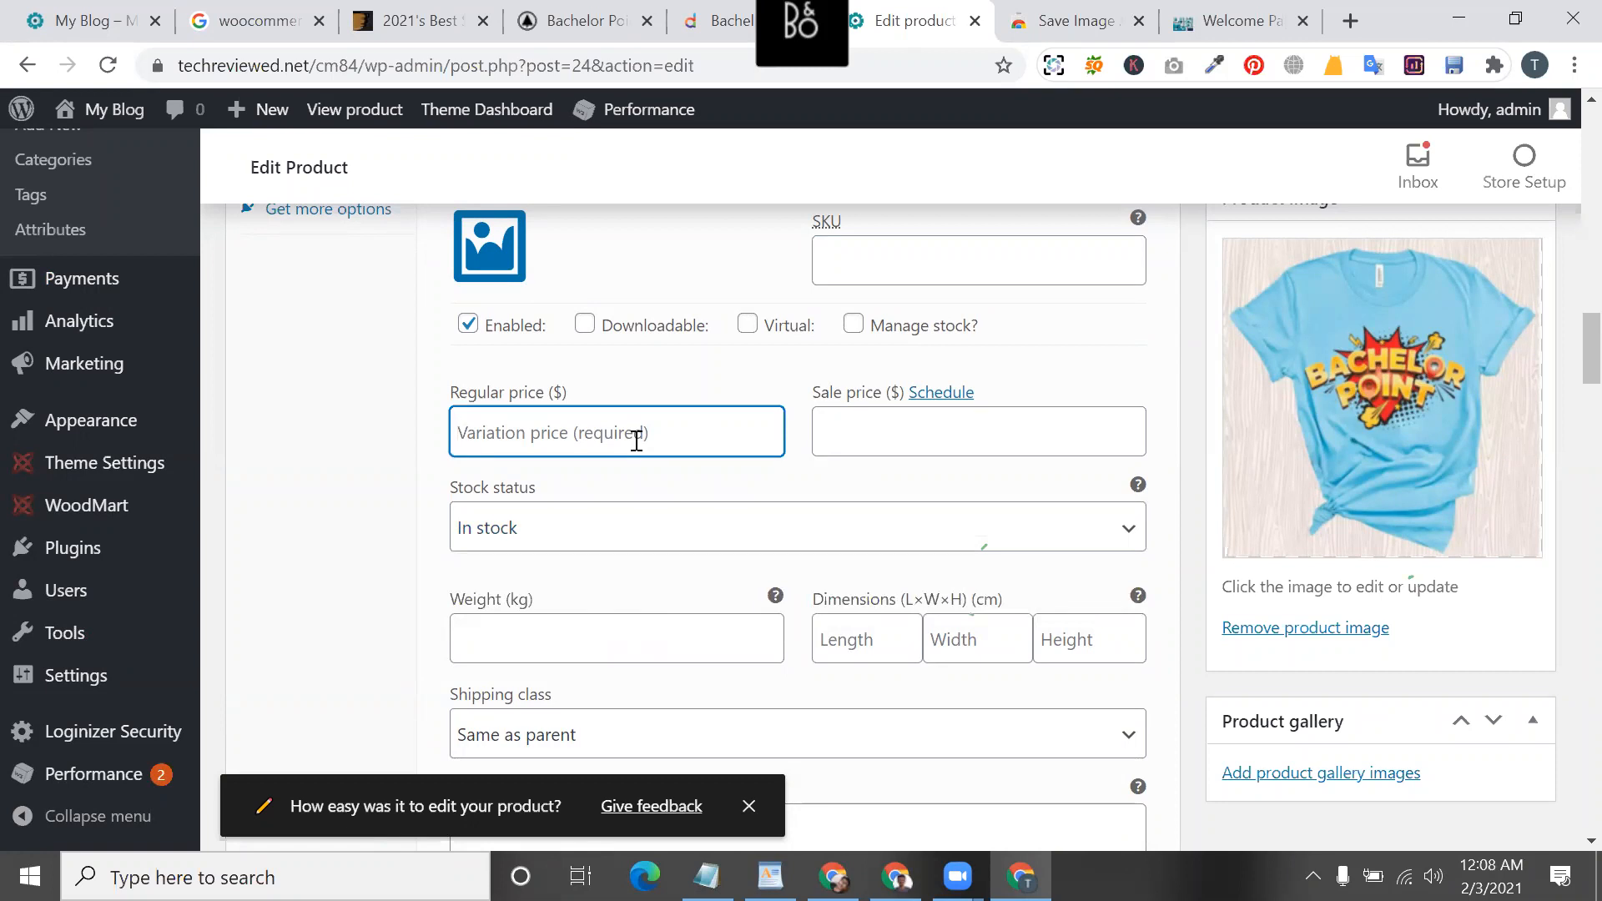
click(863, 265)
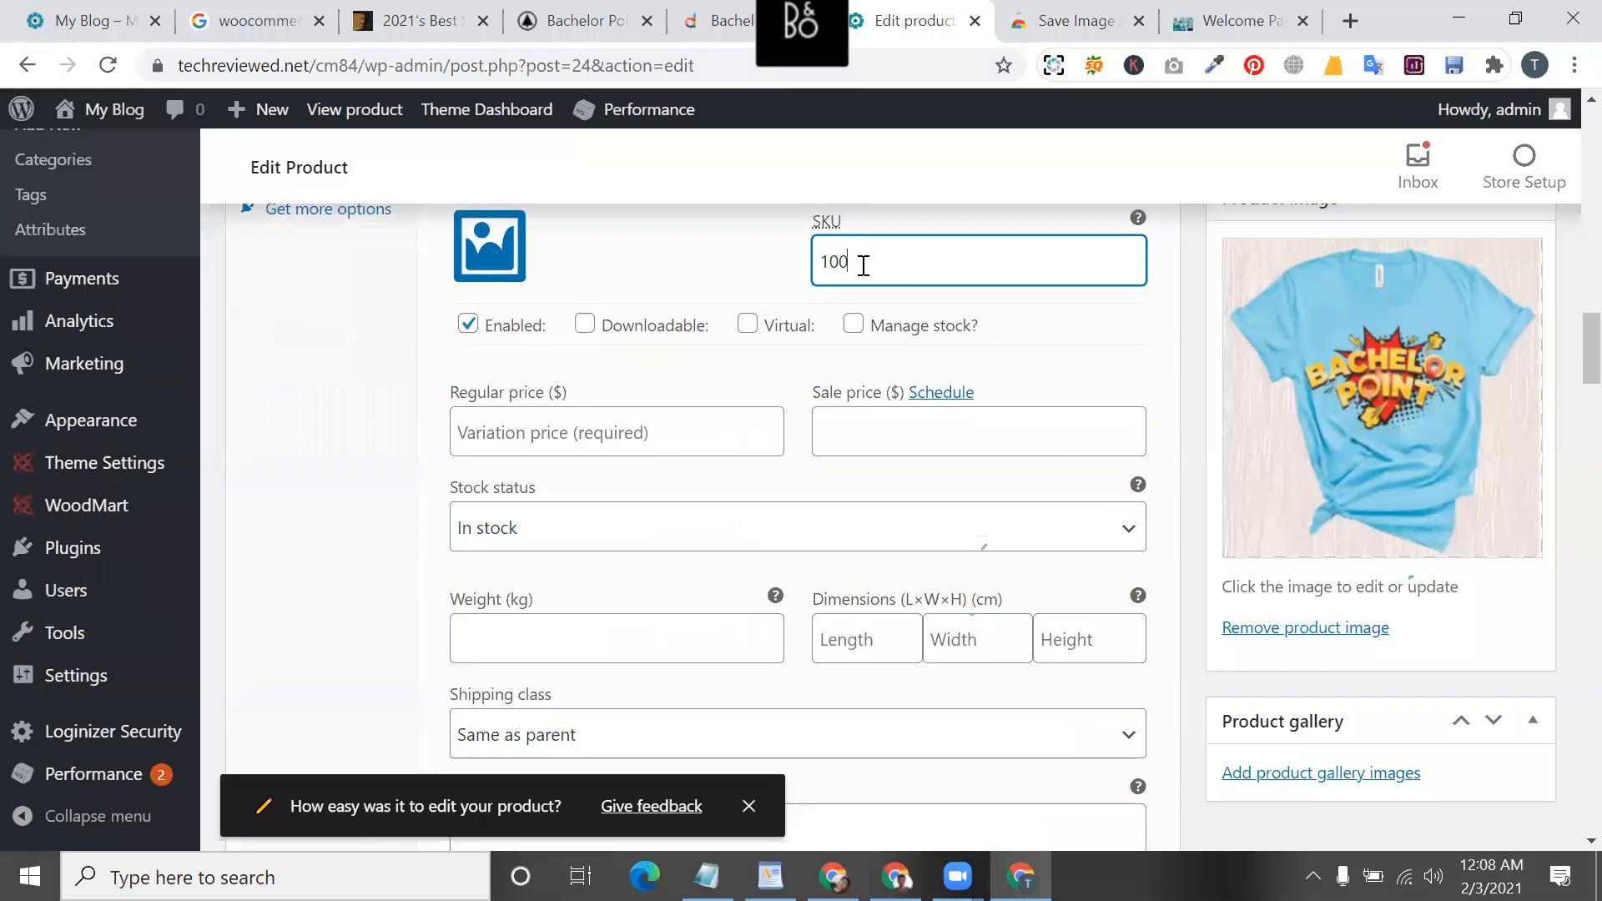
drag(884, 265, 823, 265)
scroll(693, 355, up, 3)
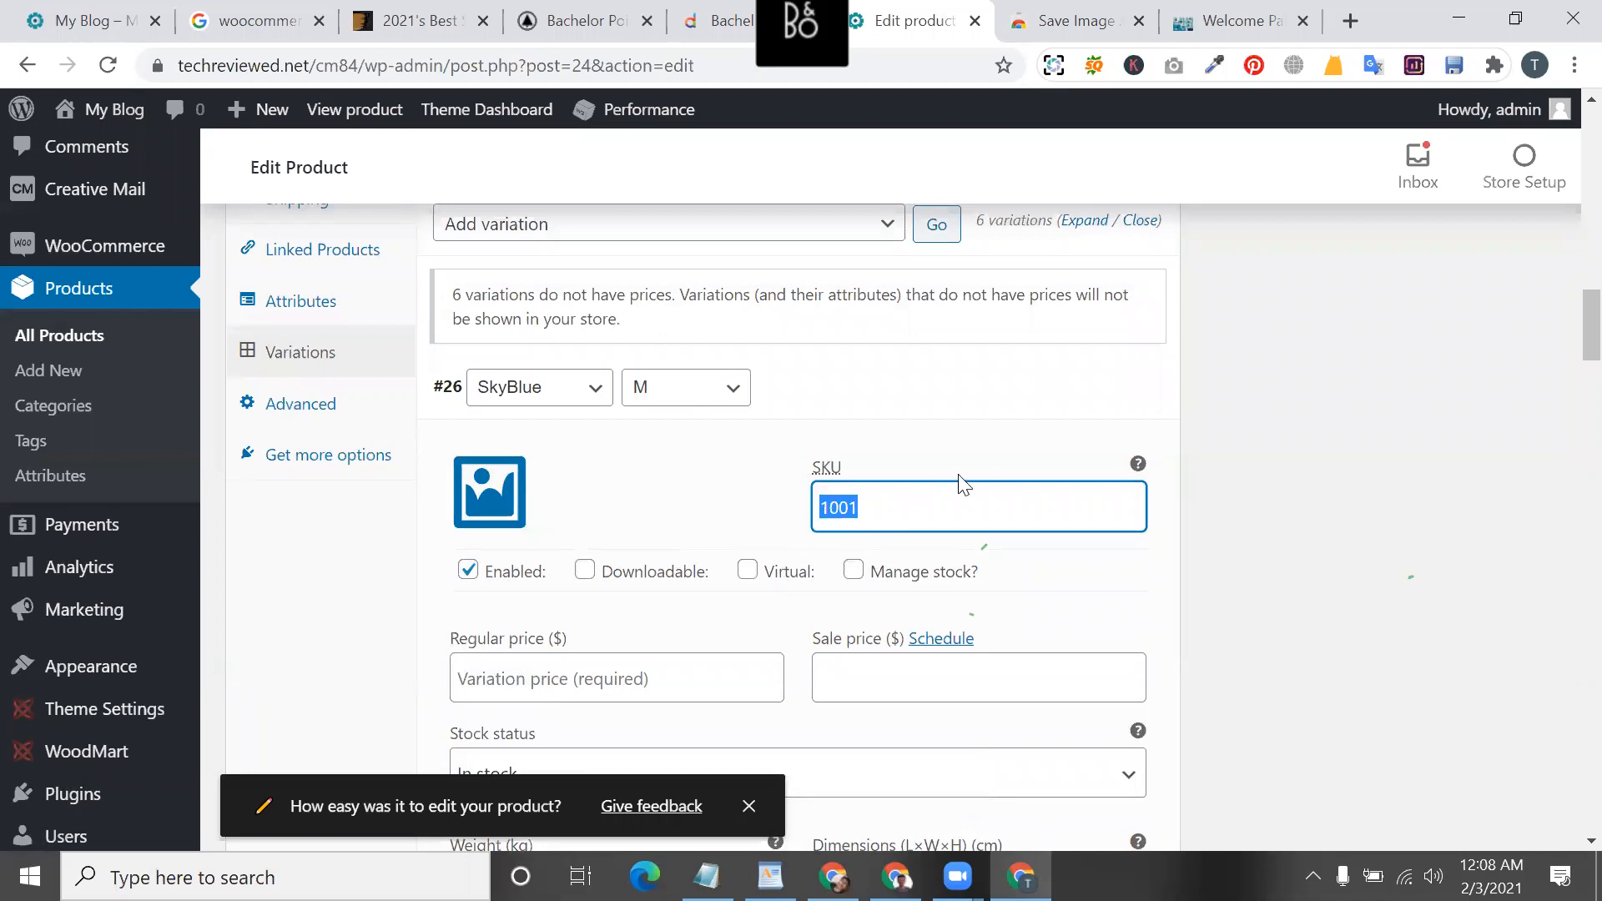
scroll(964, 484, down, 2)
click(692, 504)
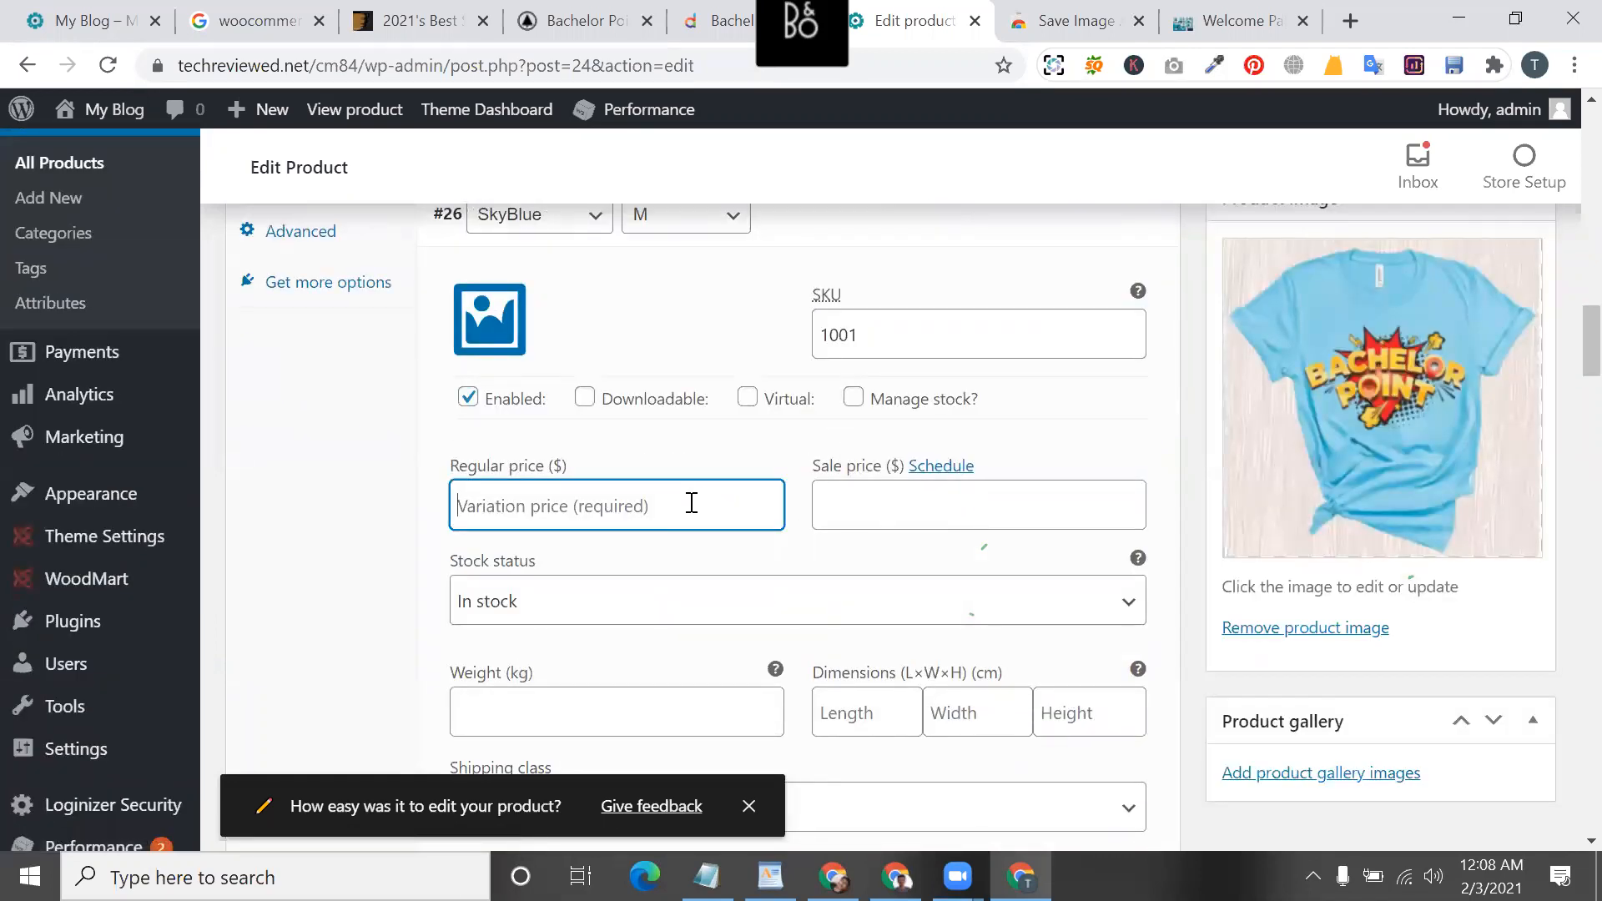
text(111)
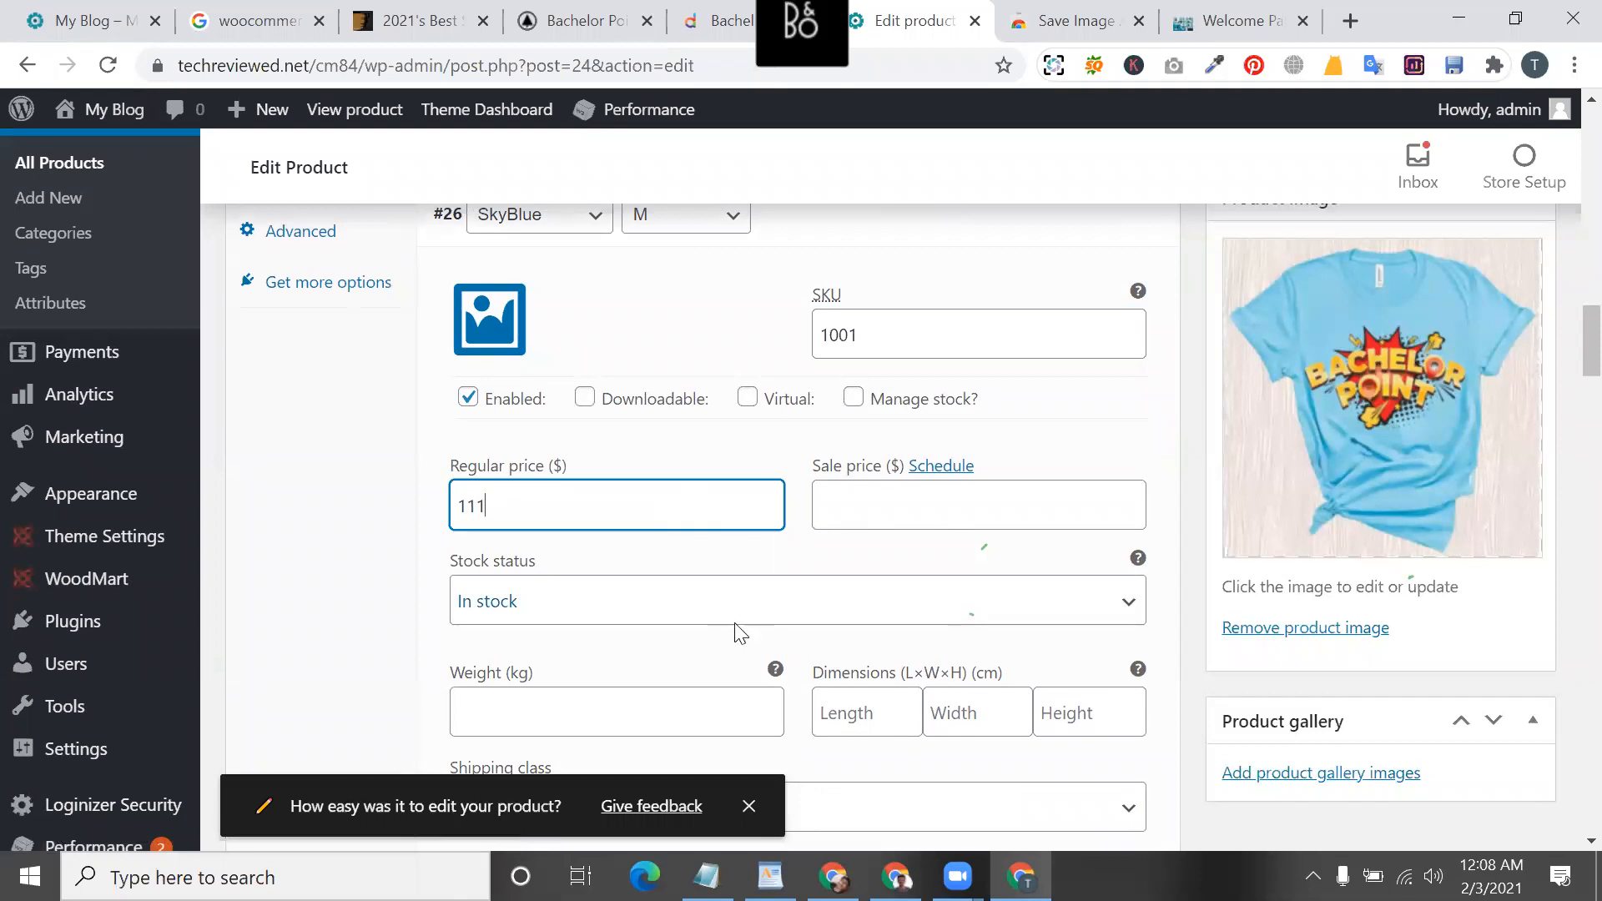
- Expand the SkyBlue, size L variation and give it SKU 1002 and a regular price of 115 dollars
scroll(732, 633, down, 2)
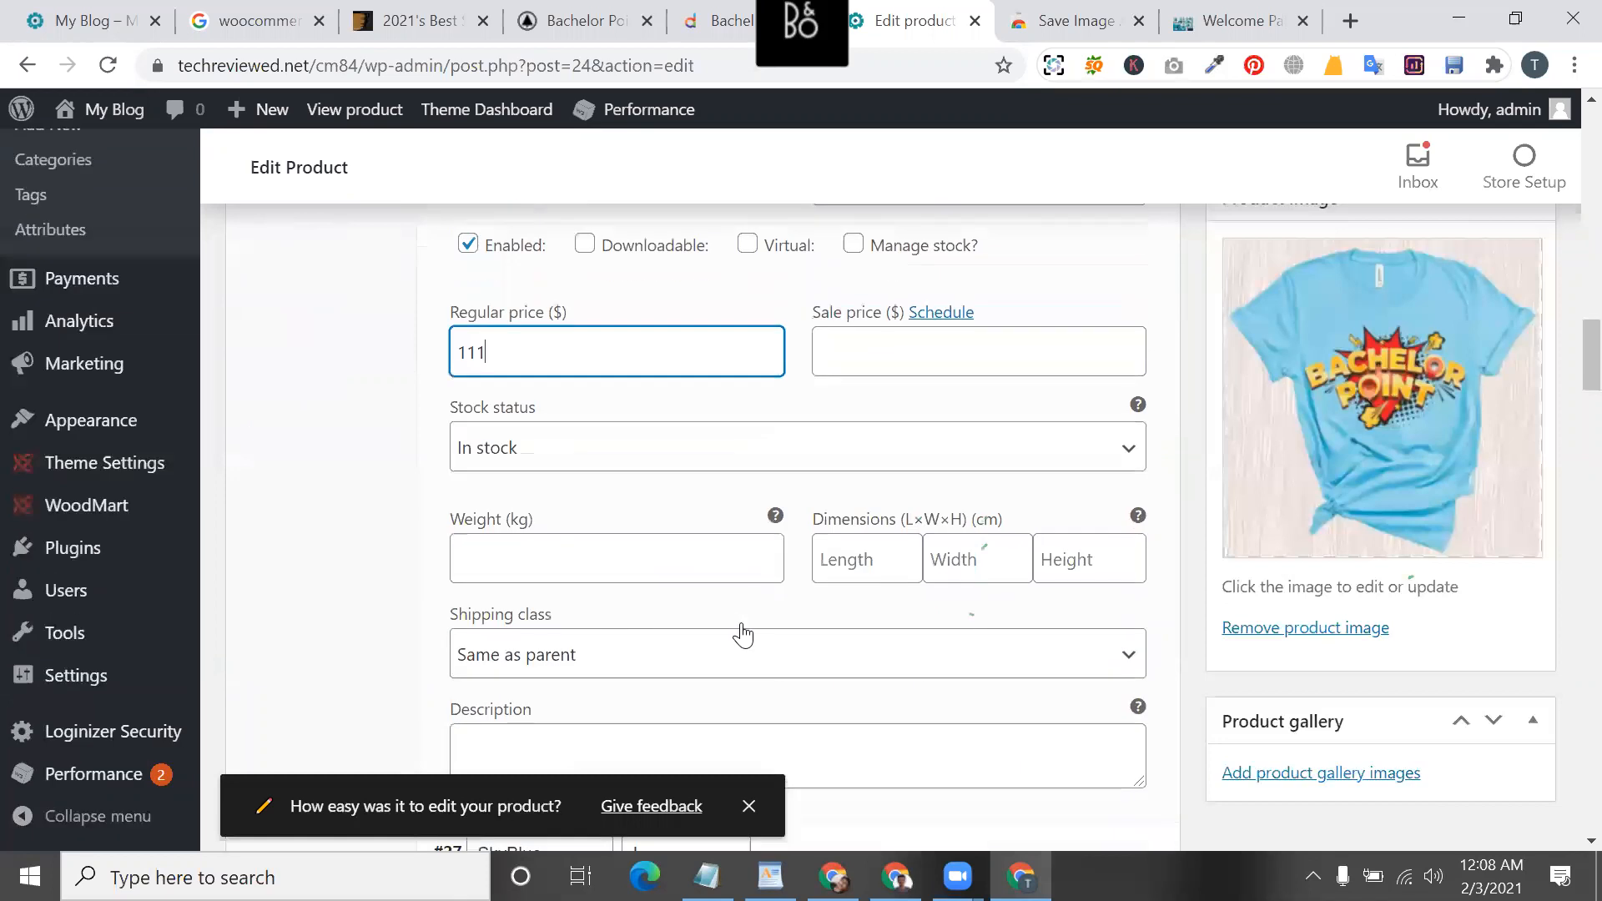
scroll(661, 652, down, 2)
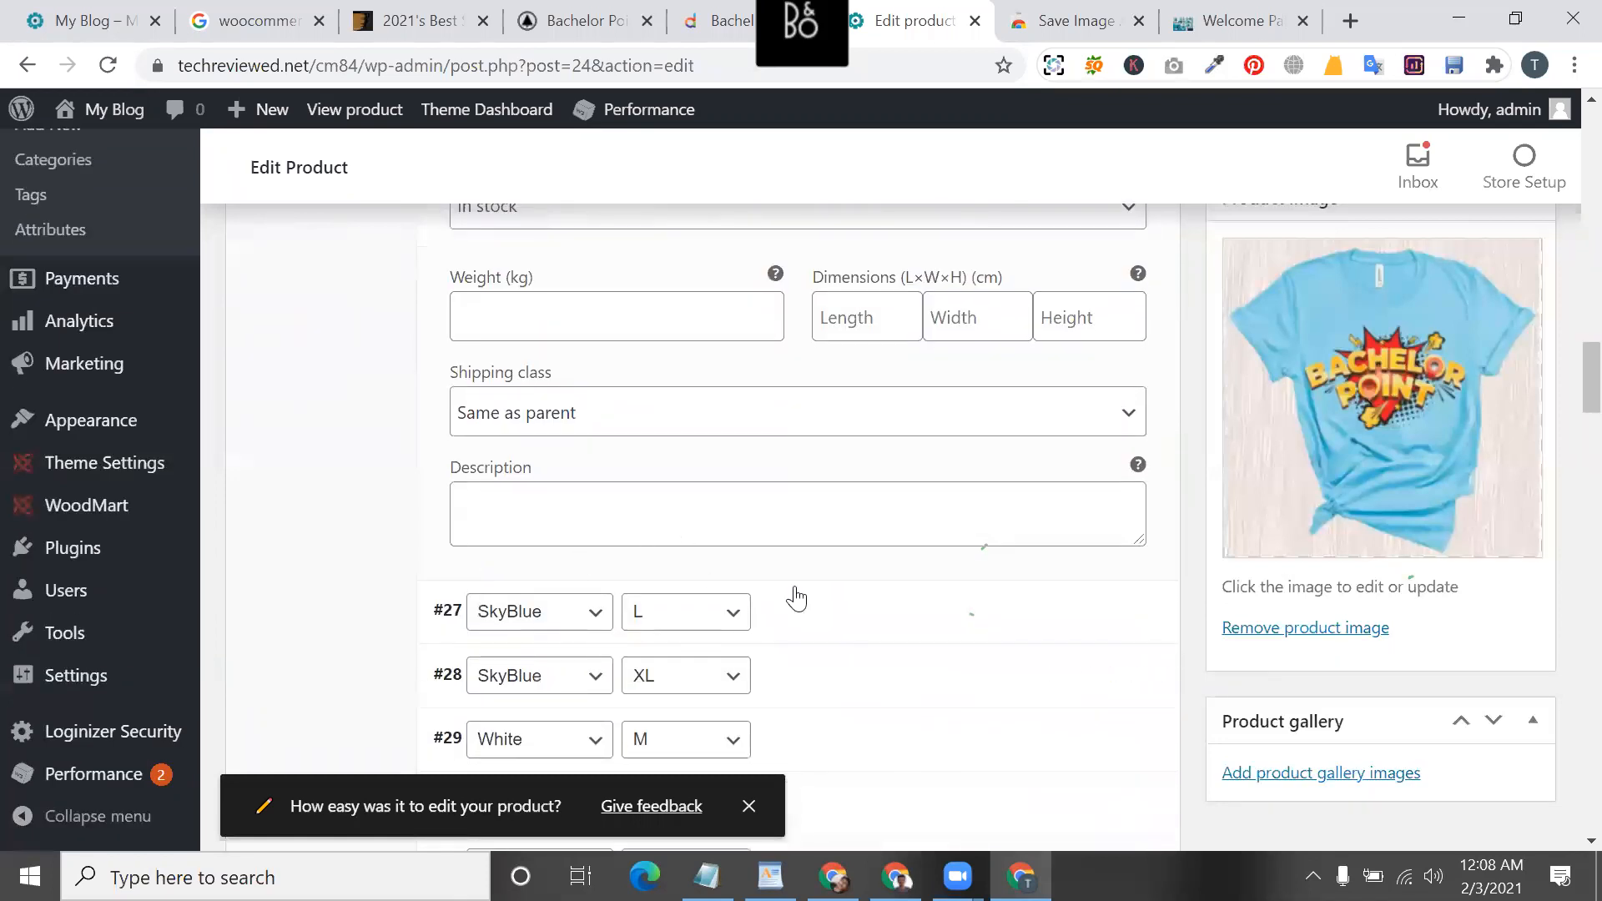
click(830, 622)
scroll(899, 538, down, 3)
click(881, 456)
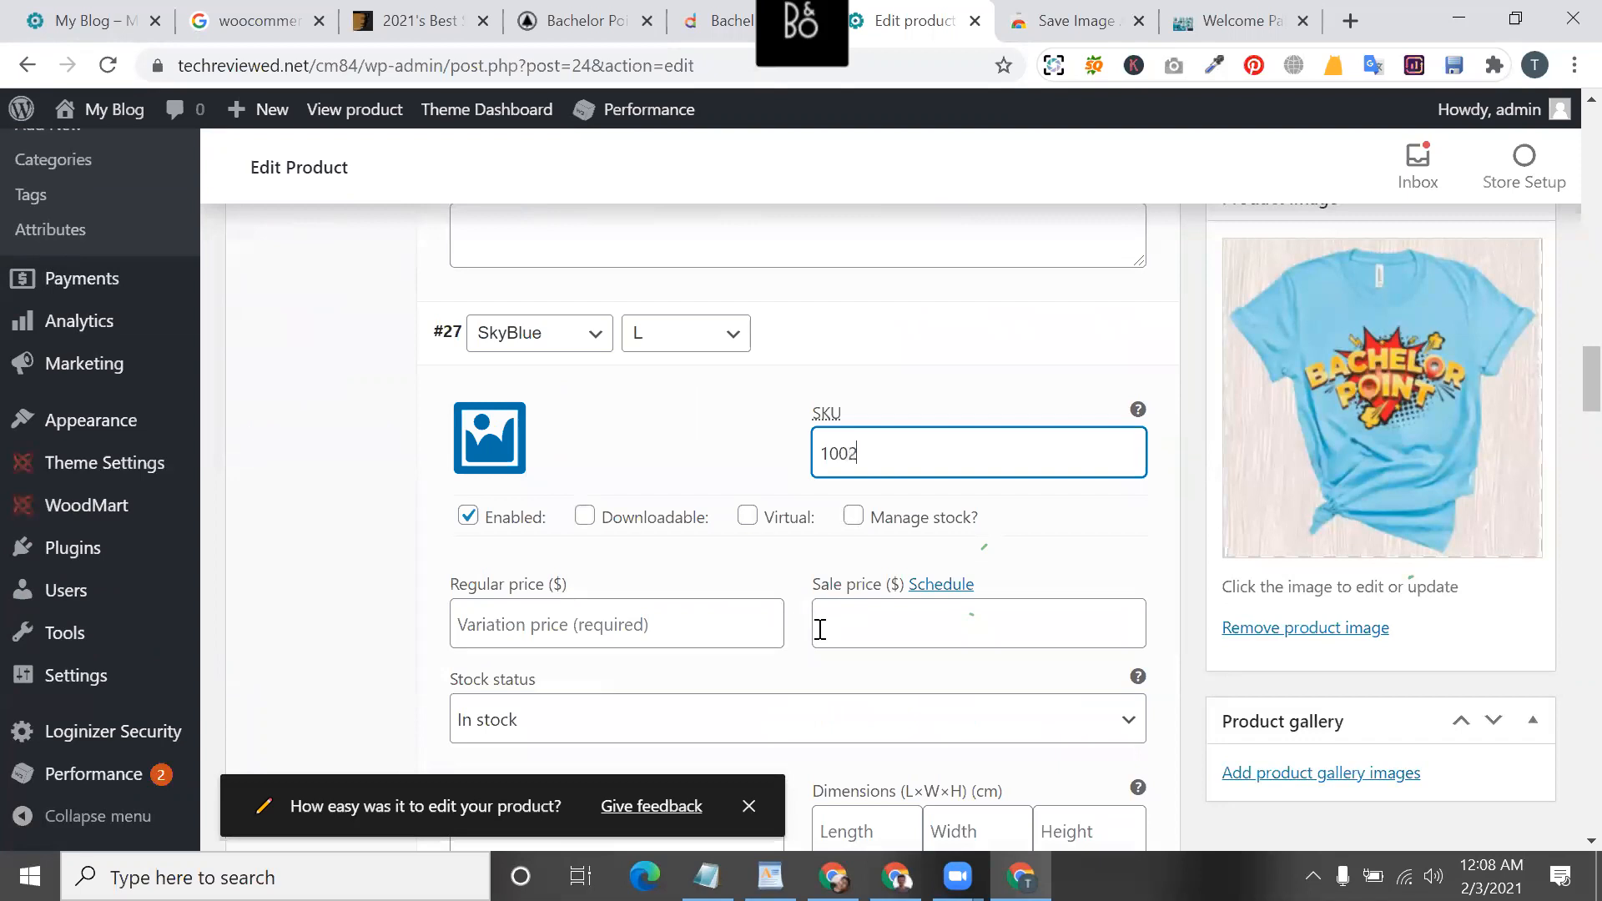
scroll(819, 629, down, 1)
click(637, 498)
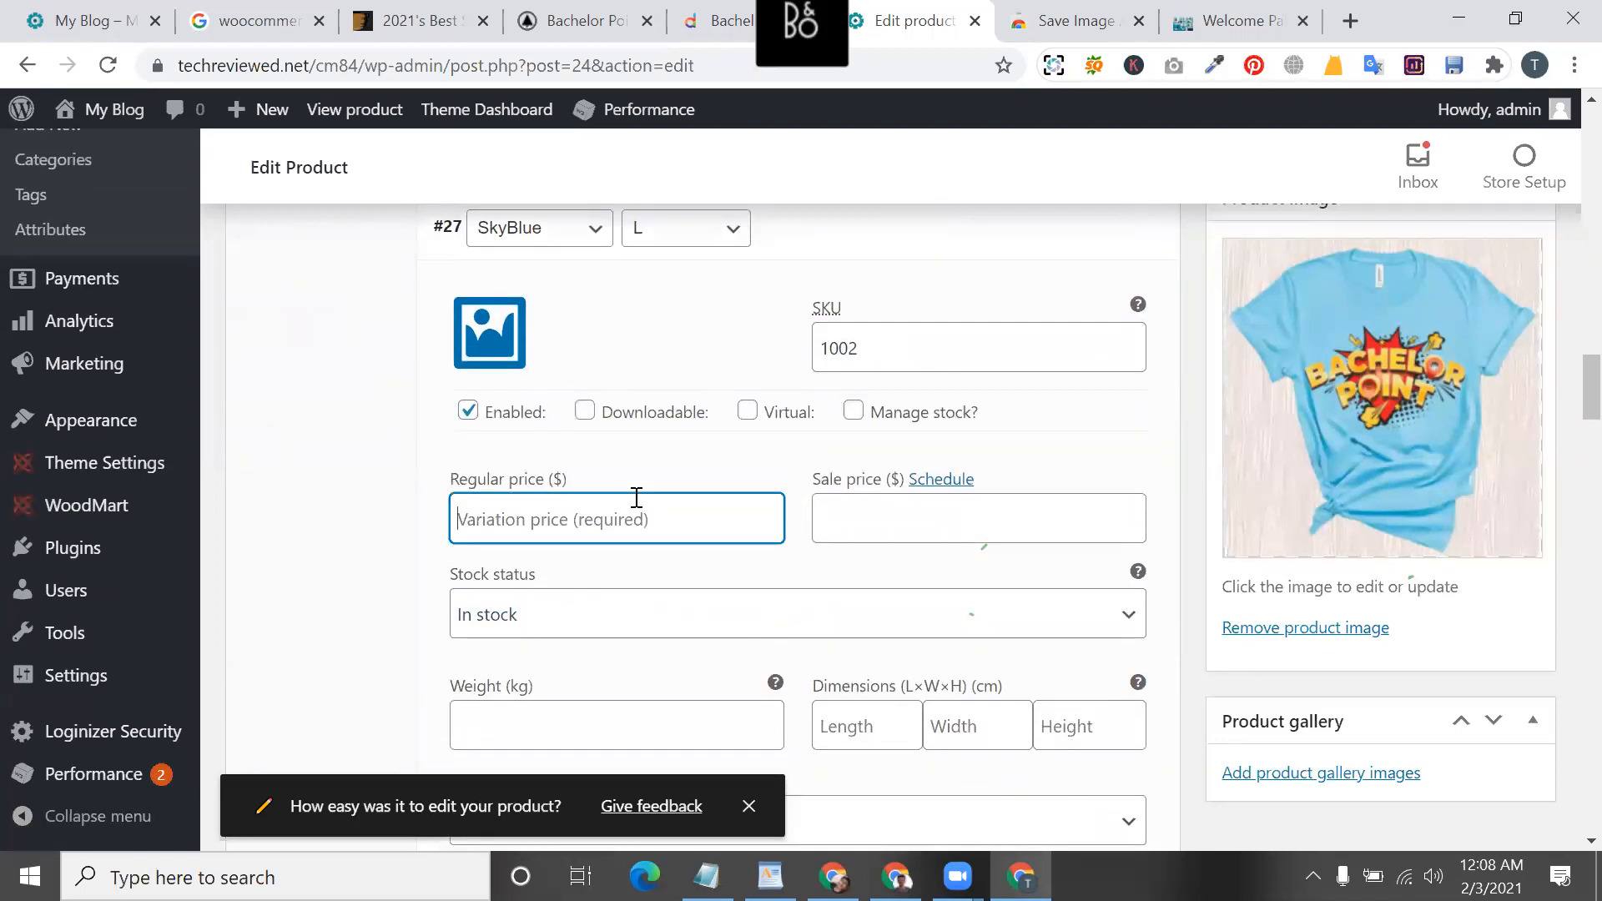
text(1)
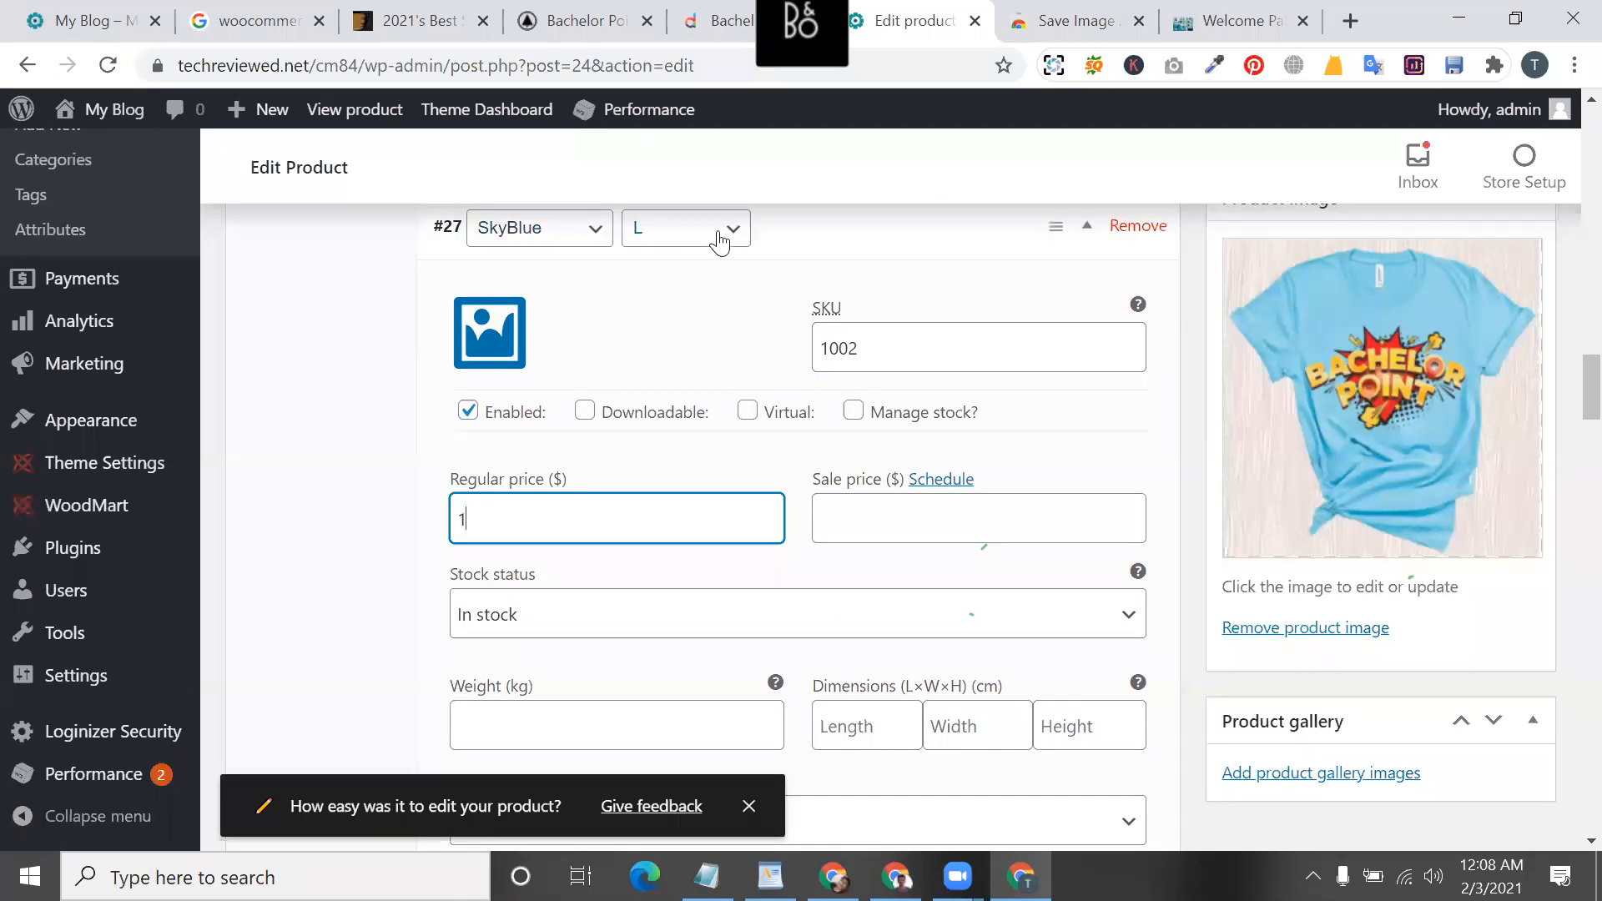
scroll(657, 265, up, 1)
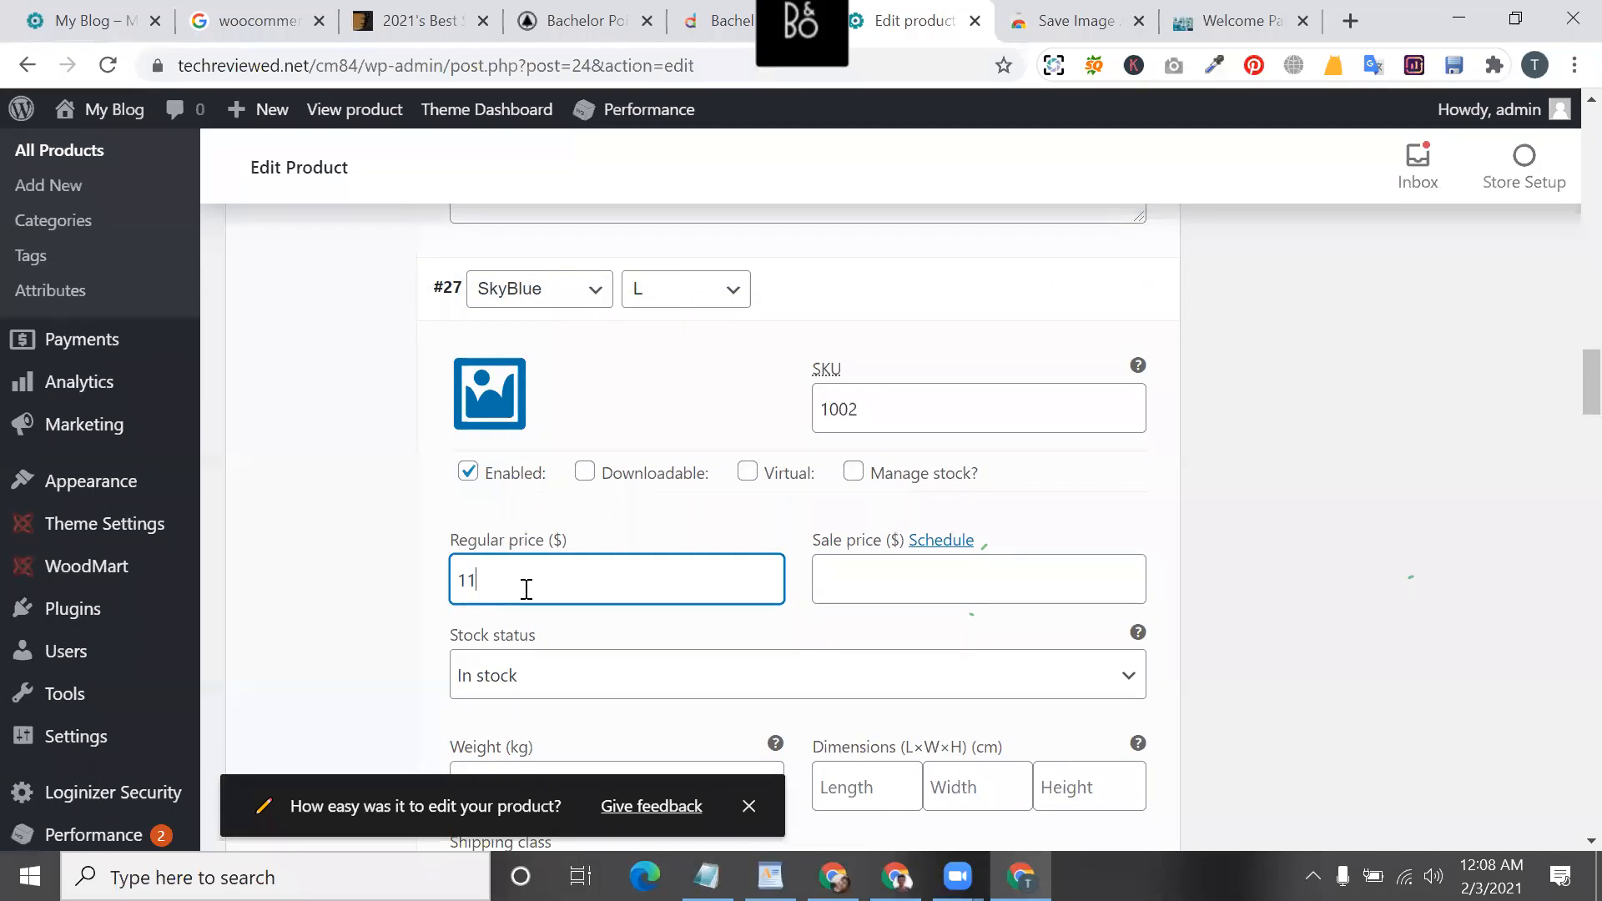
scroll(646, 633, down, 5)
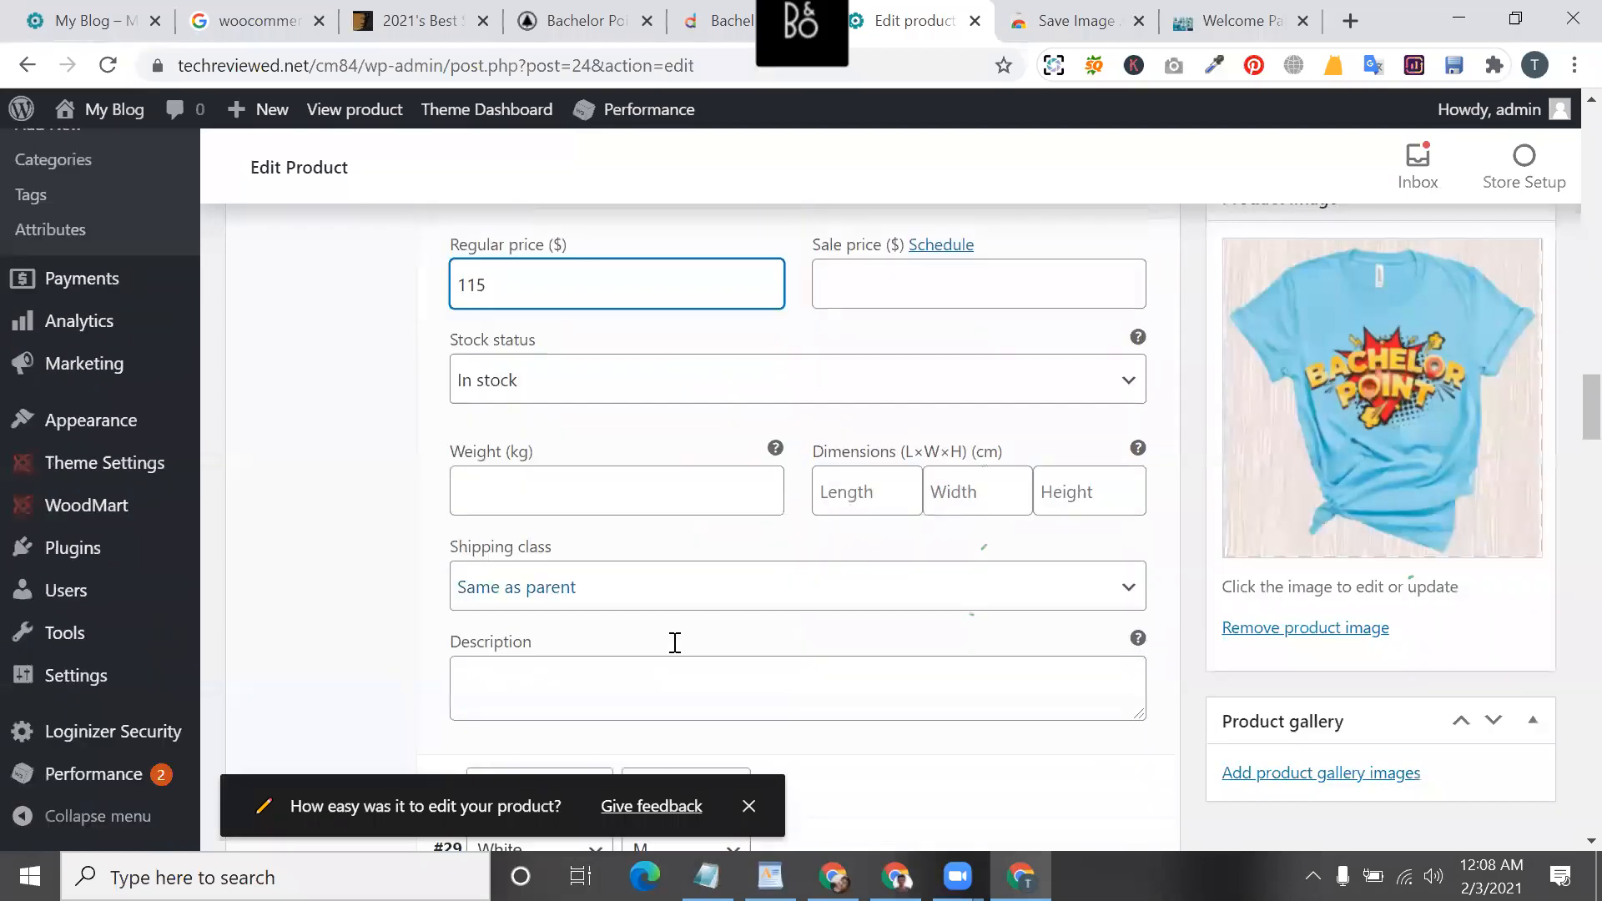
- Save the changes to the product variations
scroll(670, 616, down, 4)
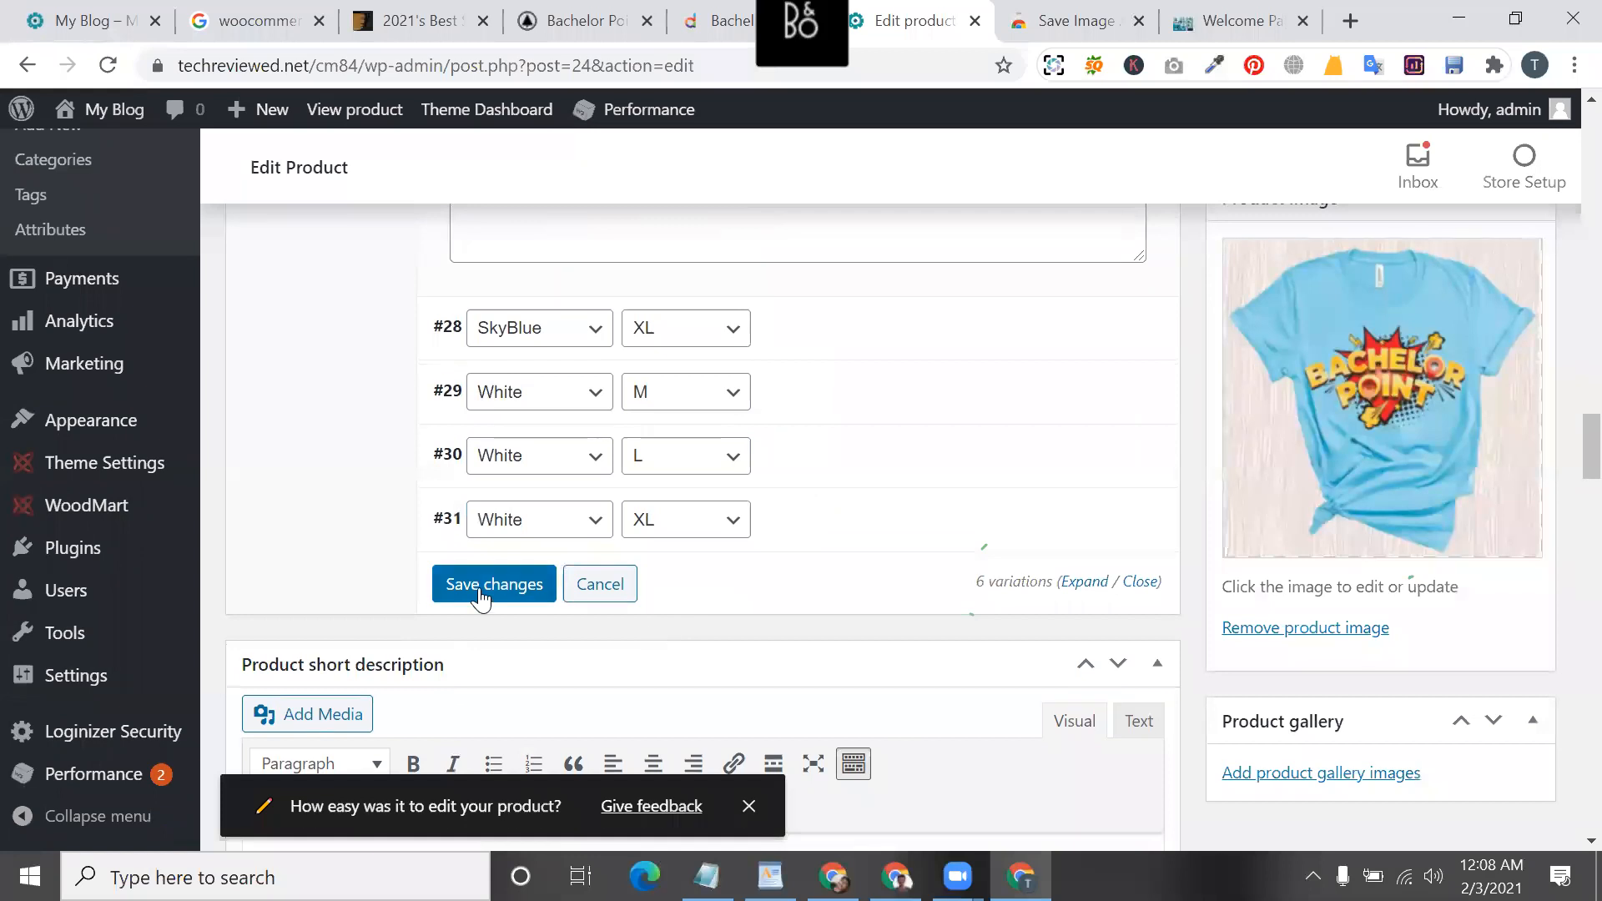
click(494, 585)
scroll(943, 497, up, 4)
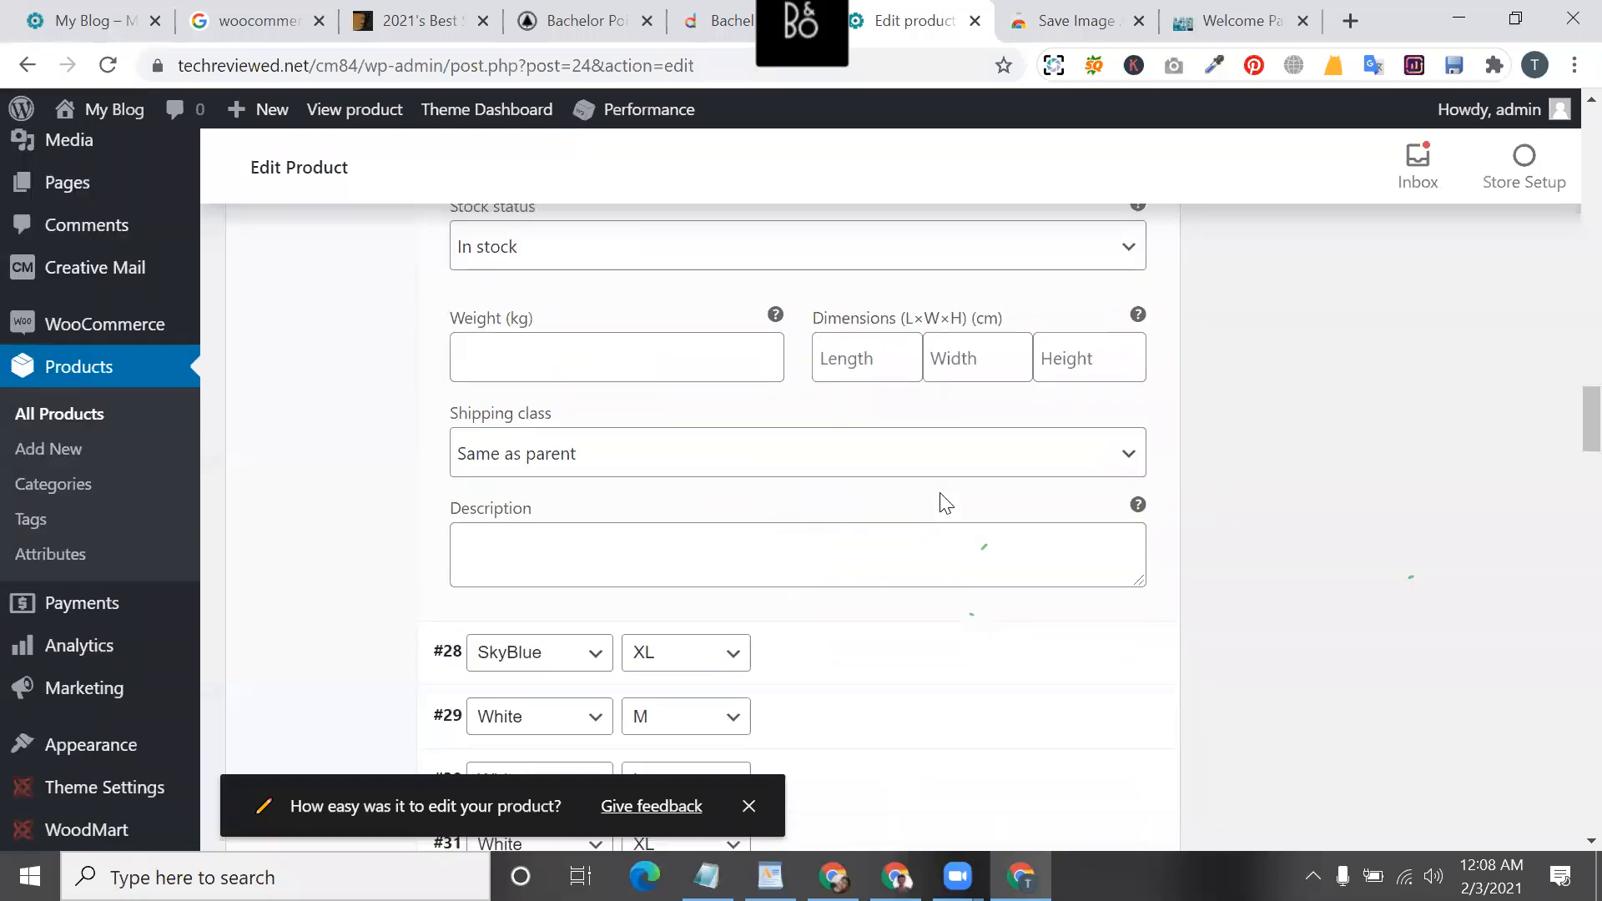
scroll(877, 468, up, 8)
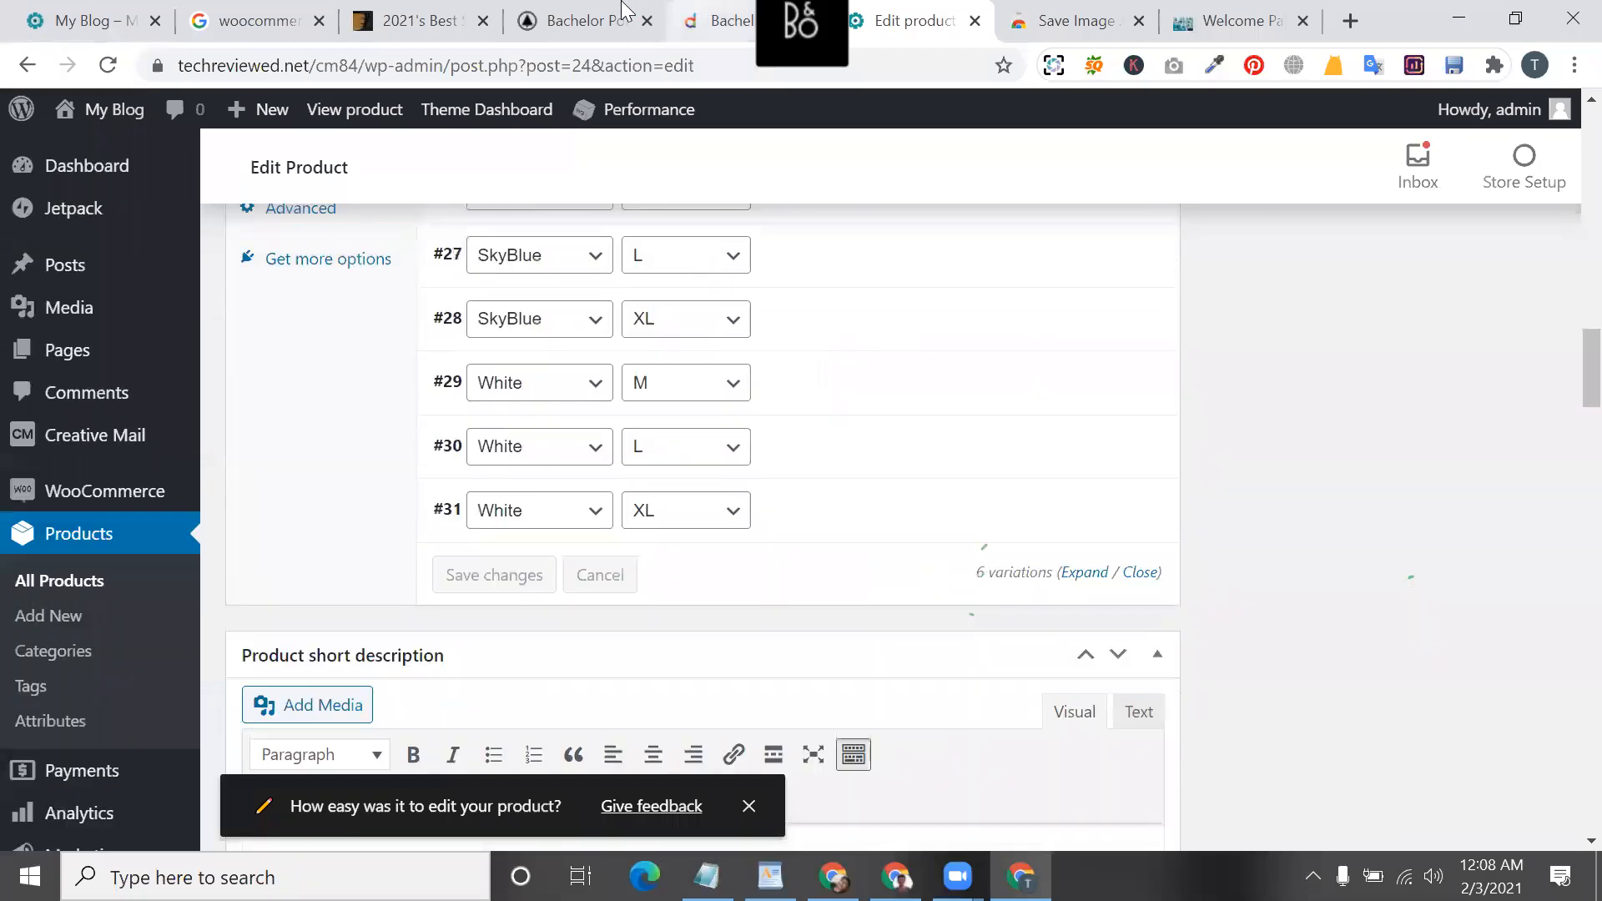
- Reload the store's T-shirt page and choose SkyBlue as the color family
click(622, 11)
click(110, 66)
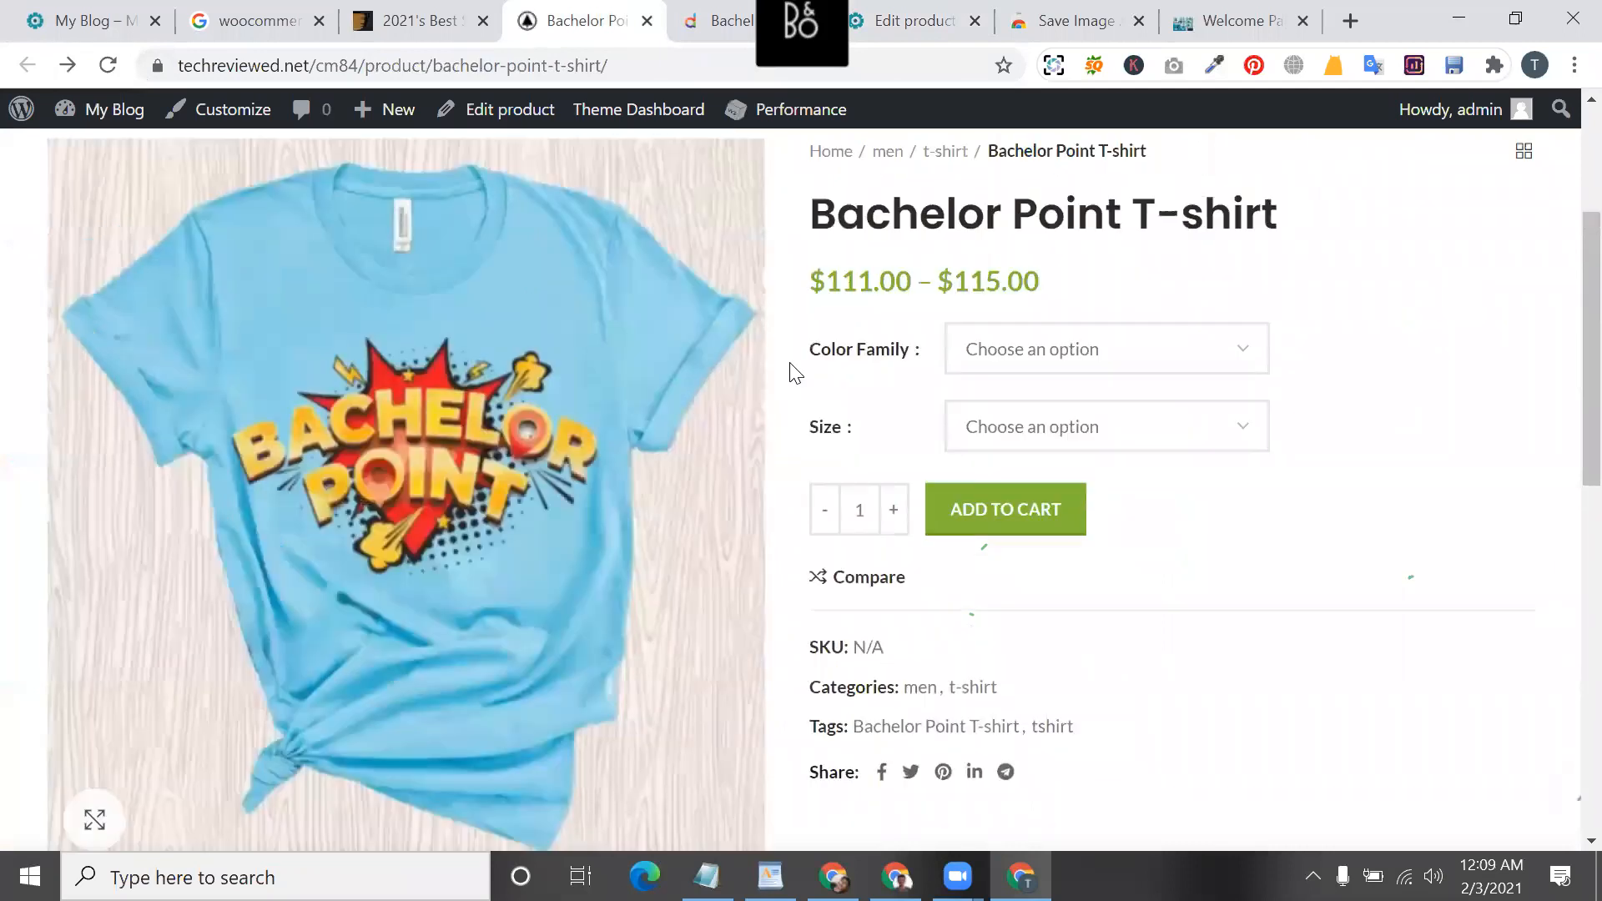
click(1057, 460)
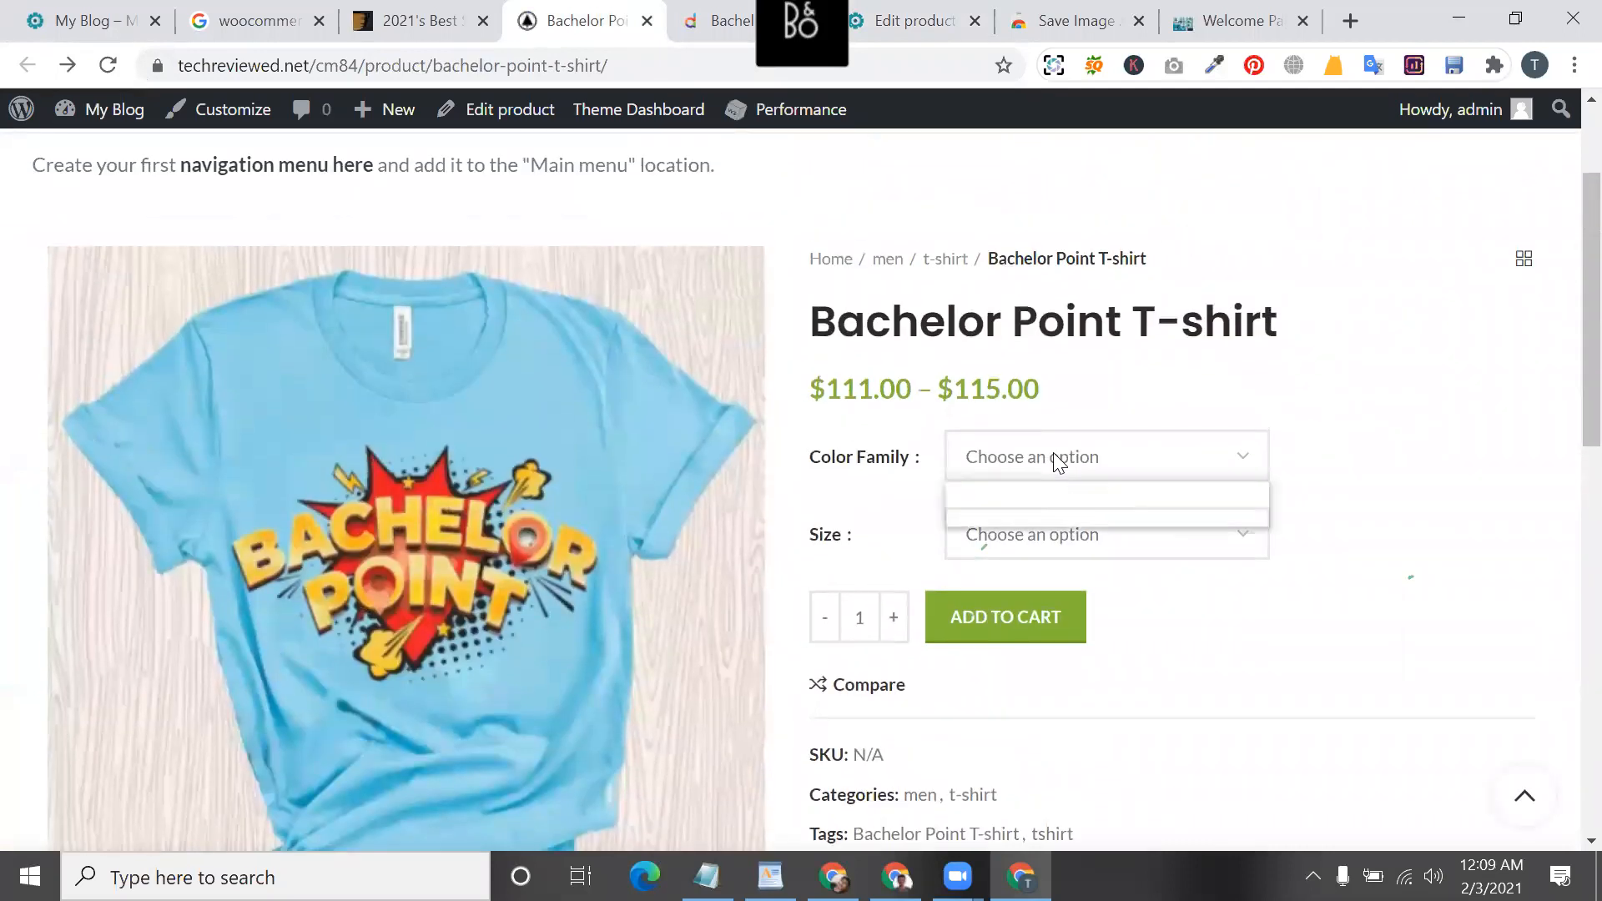
click(1056, 460)
click(1060, 458)
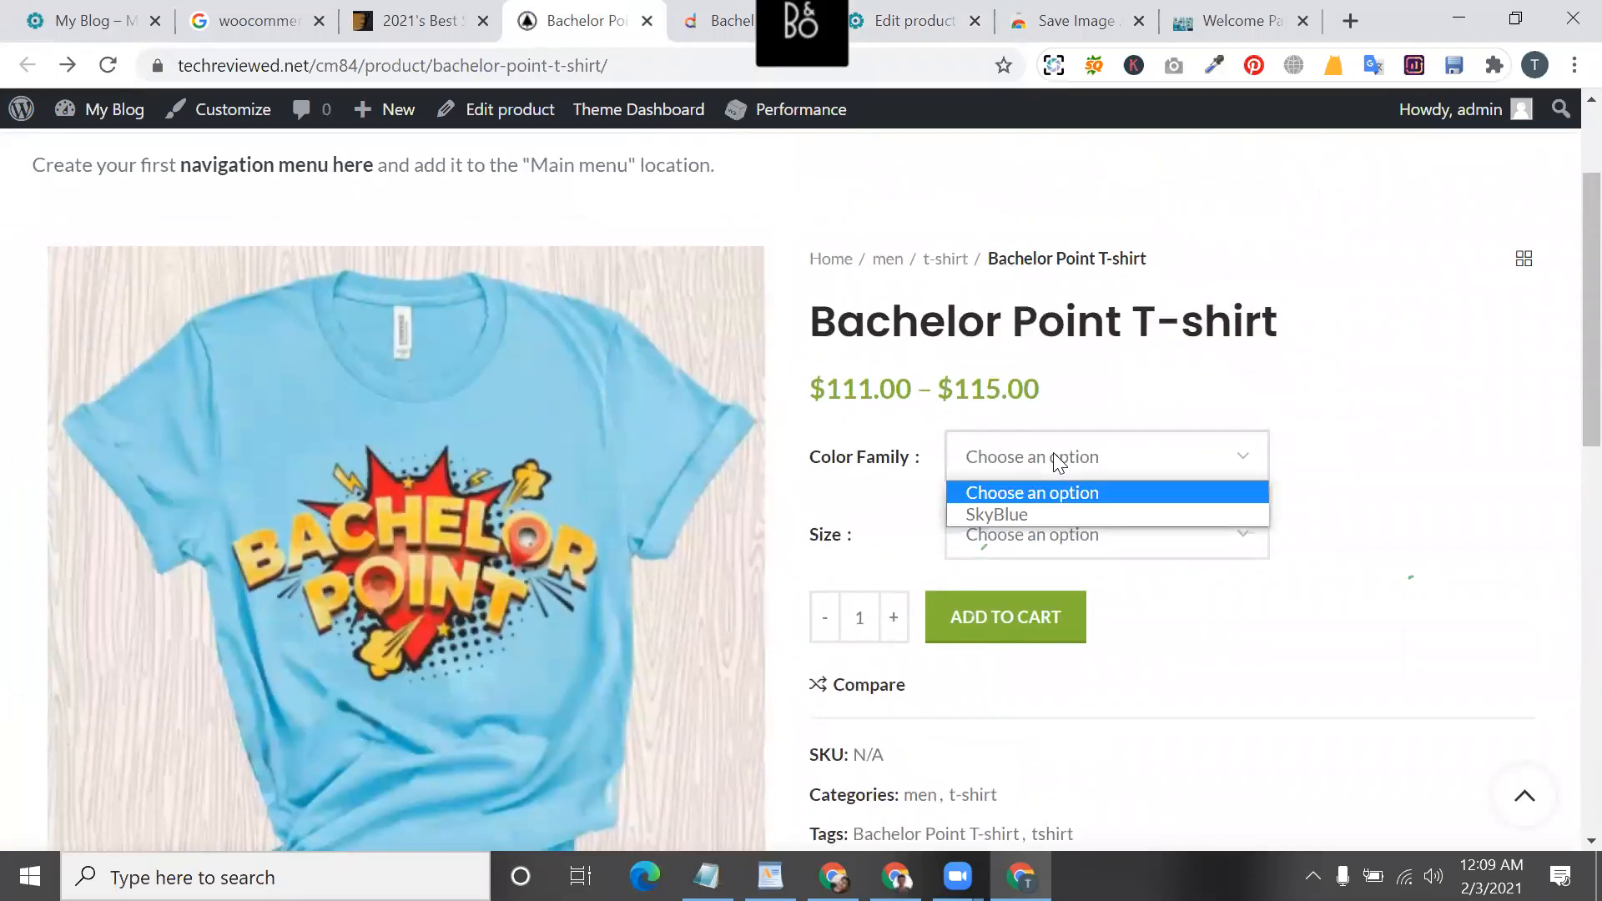
click(1015, 512)
click(1013, 458)
click(1017, 514)
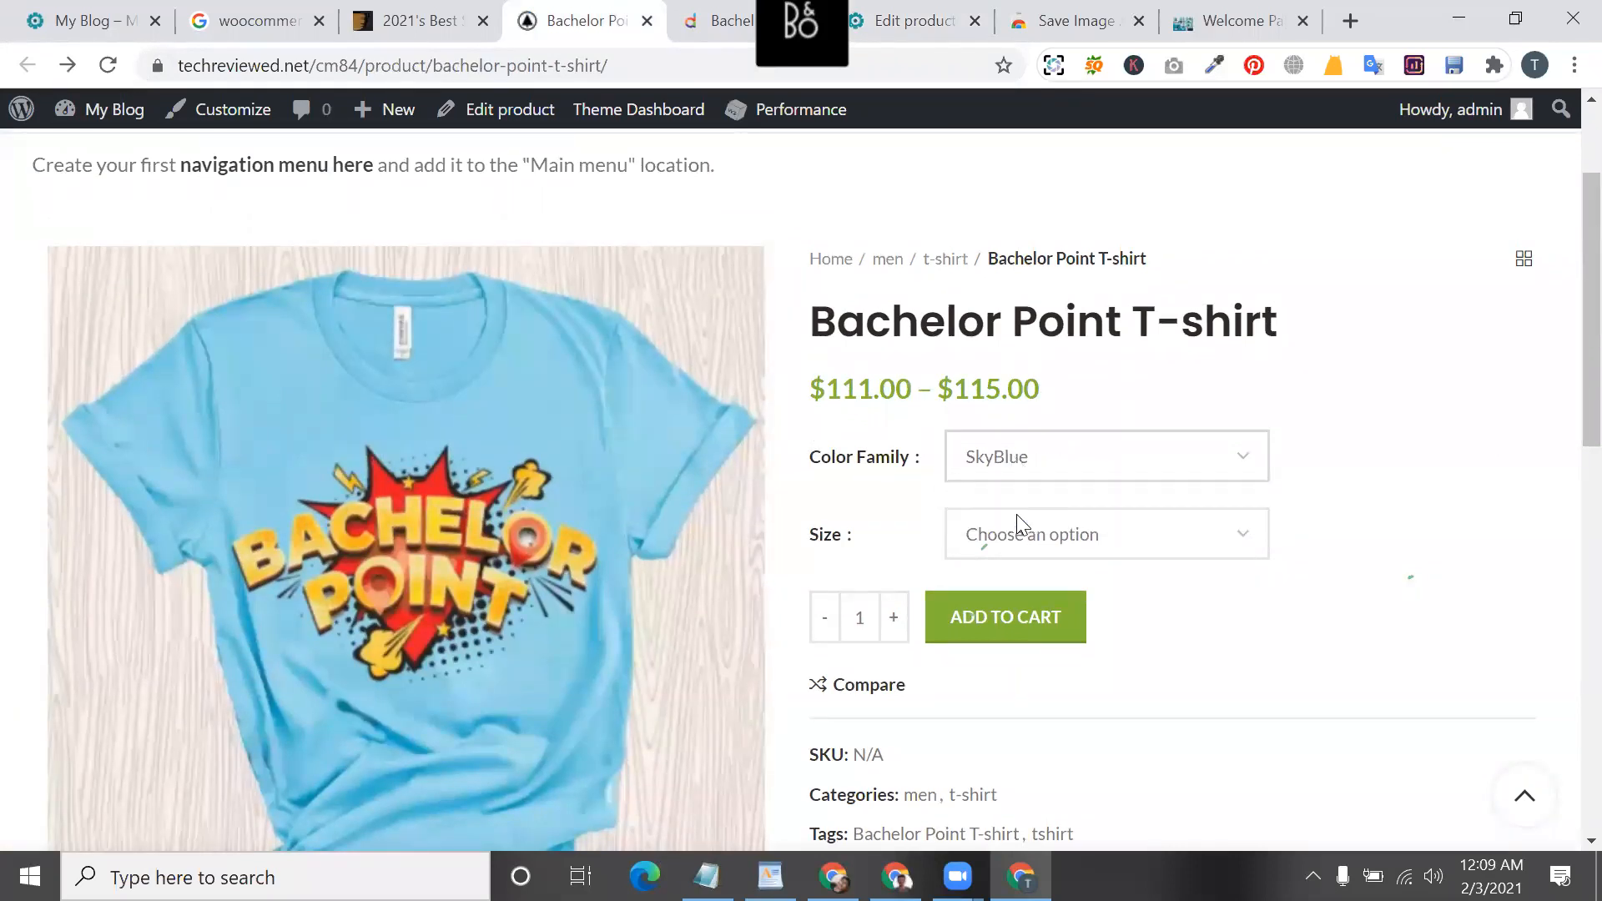
- Choose size M and then size L on the store page and compare the price of each
click(1031, 543)
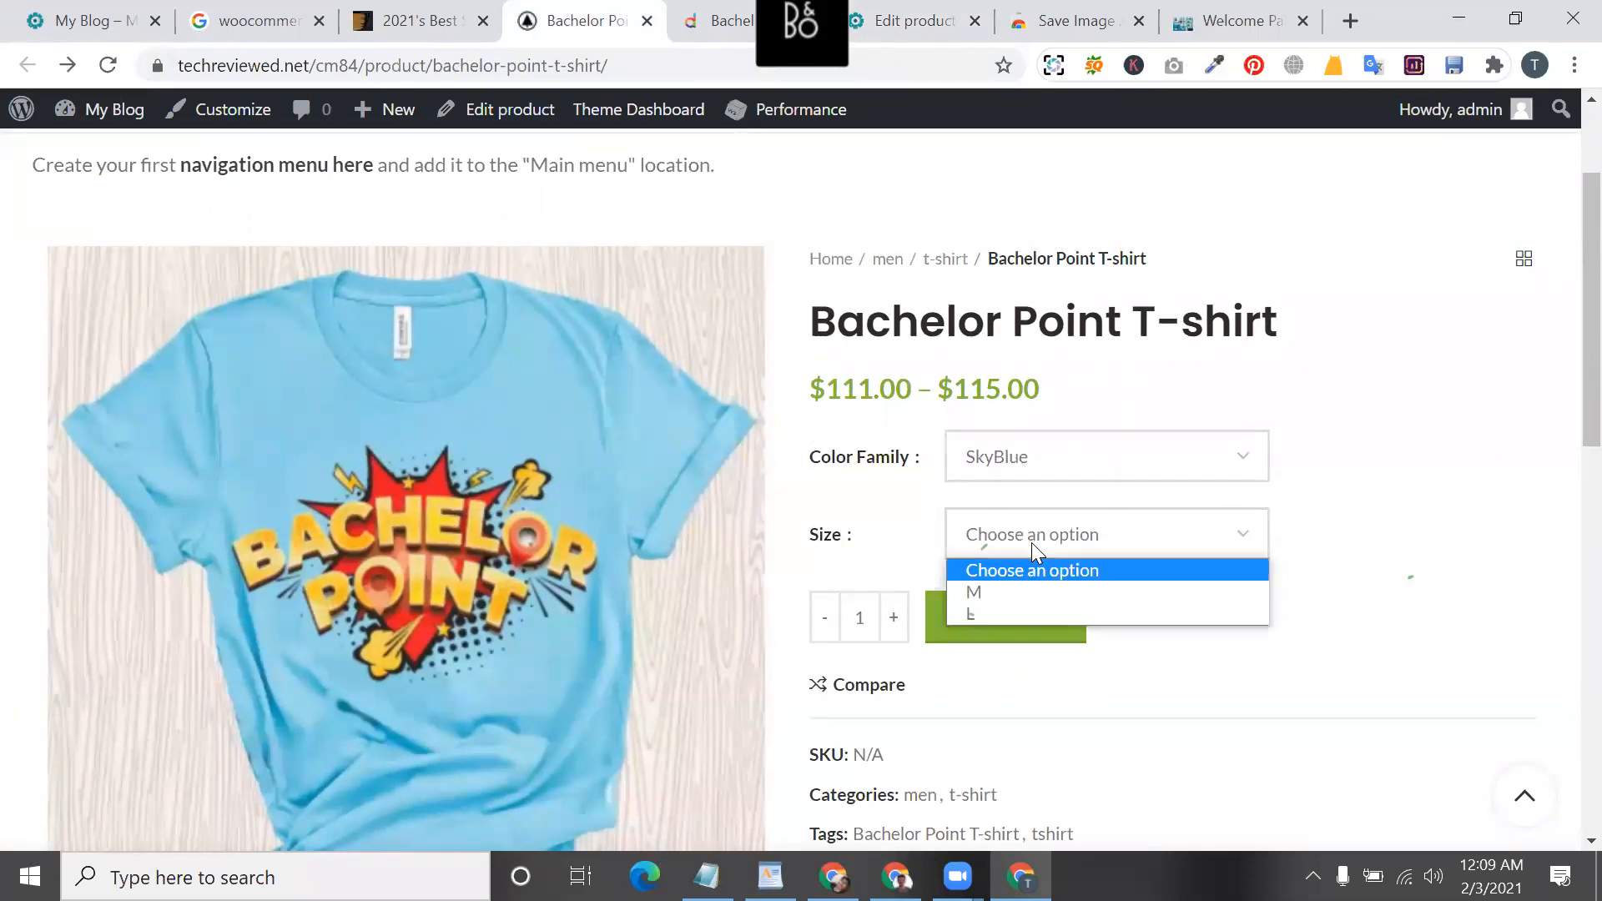
click(1006, 592)
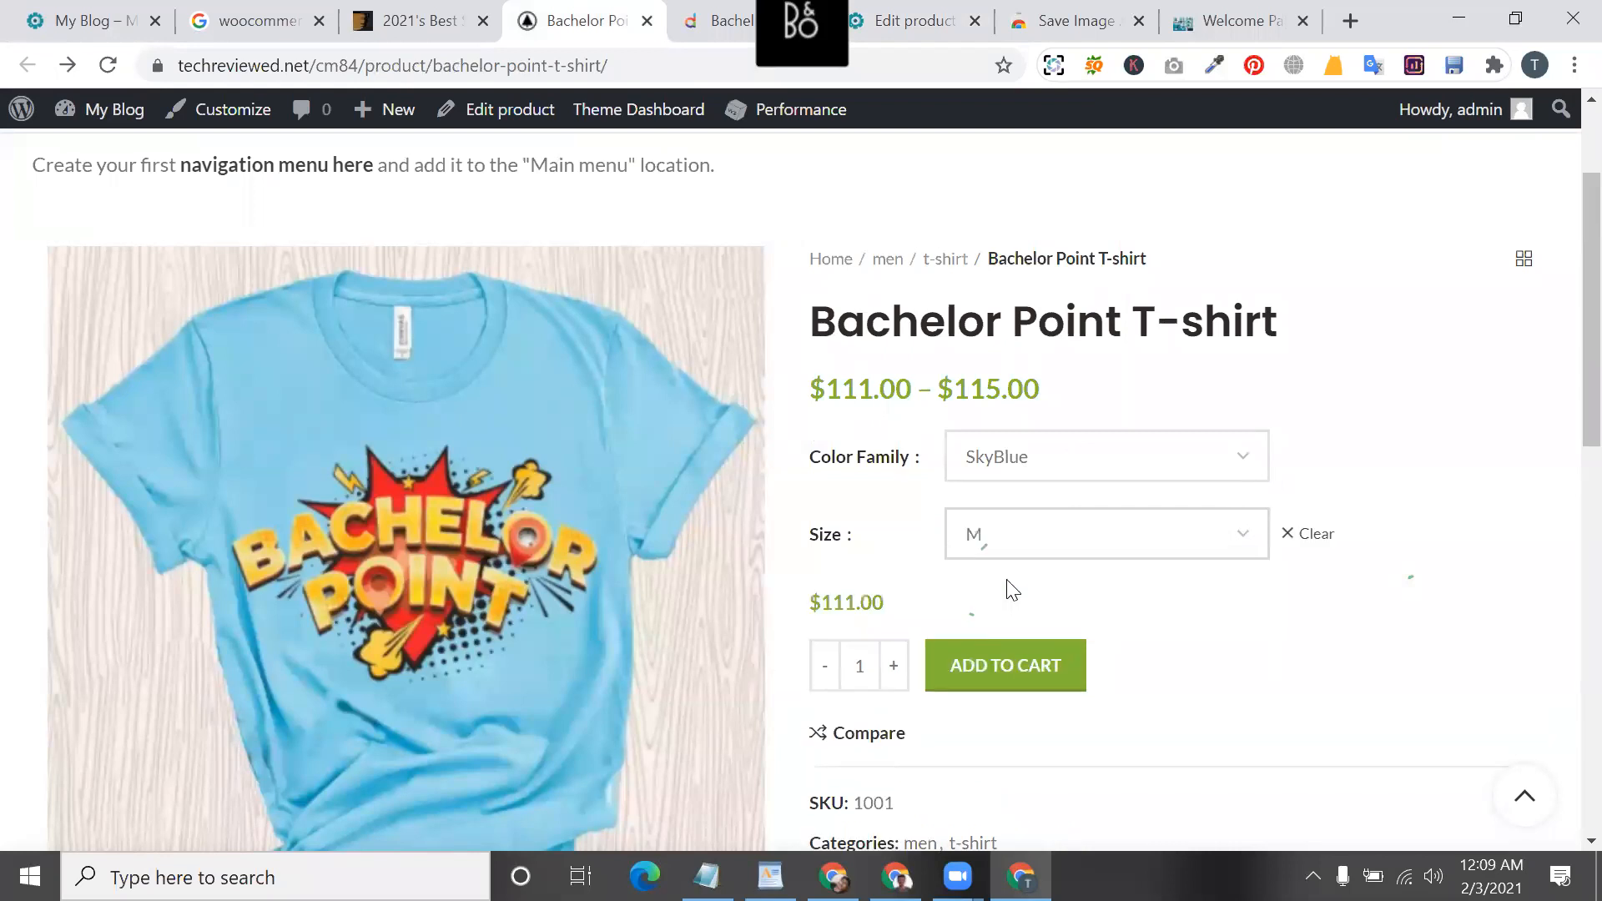
double_click(855, 612)
click(1033, 536)
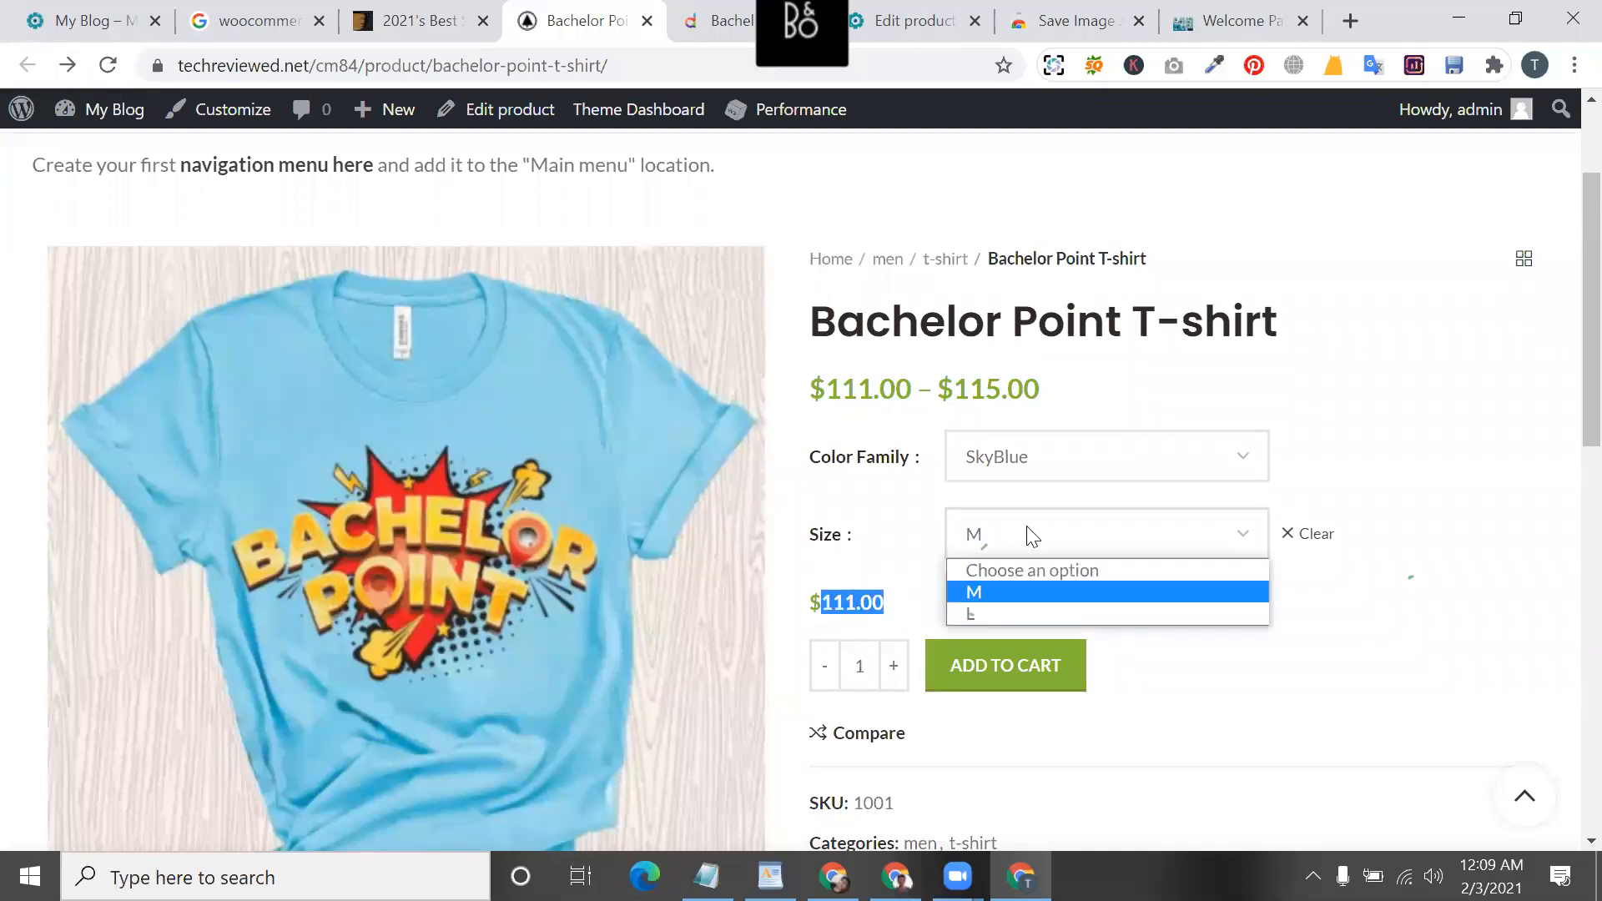
click(1010, 619)
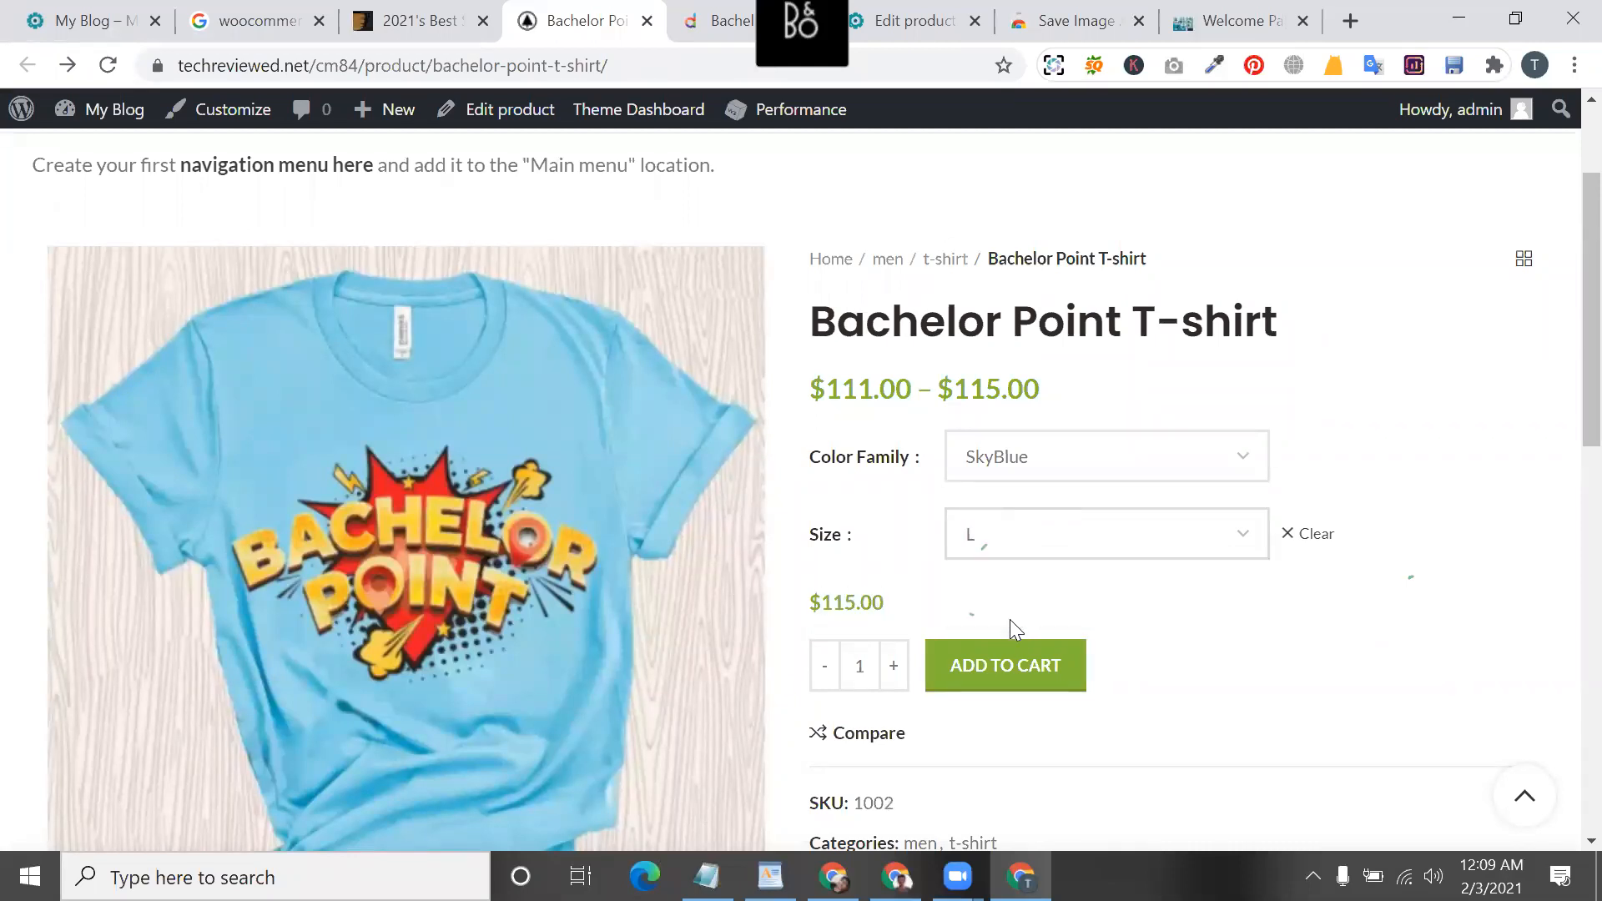
double_click(841, 602)
- Switch to Notepad and add the line "UPLOAD 5 SIMPLE PRODUCT" below the existing links
click(476, 14)
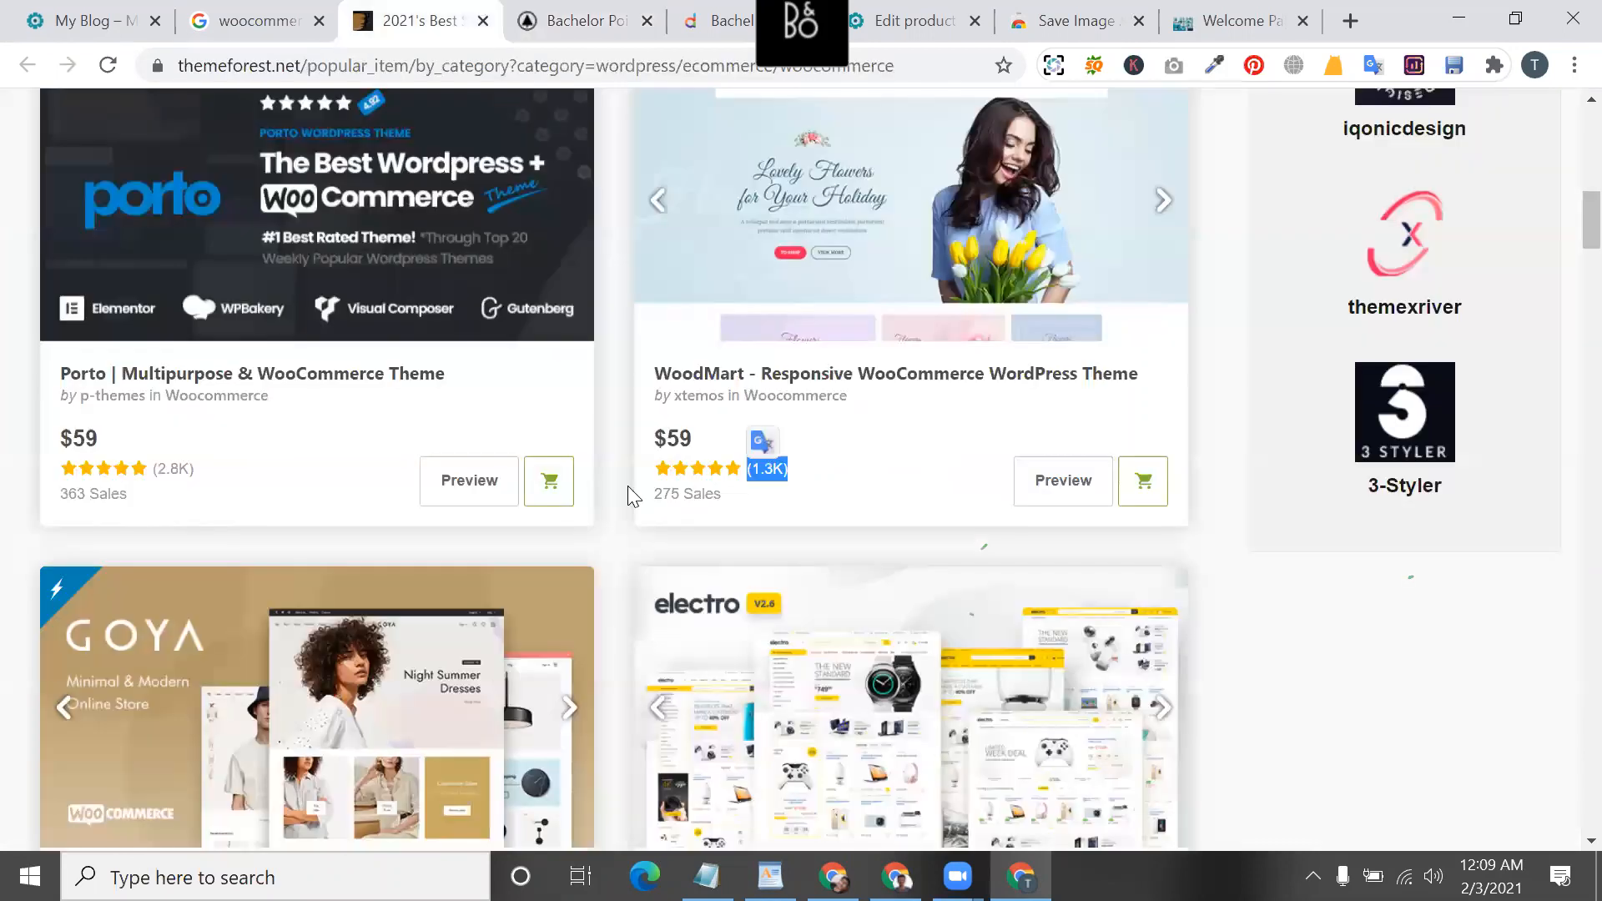
click(707, 876)
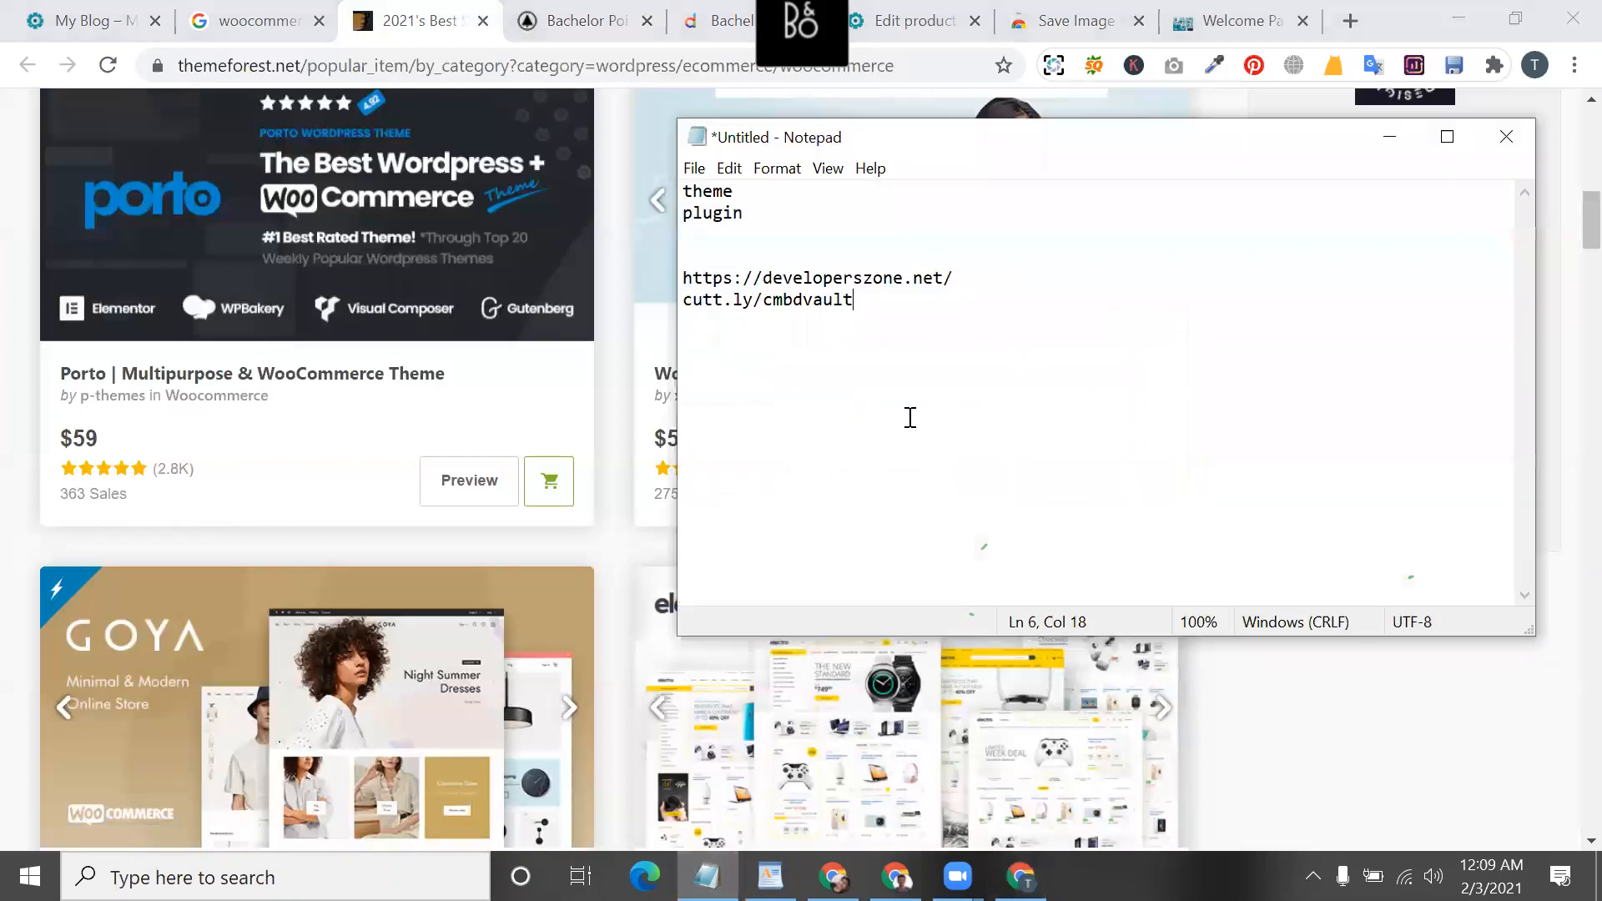
key(Return)
key(Return)
key(Return)
text(5)
key(BackSpace)
key(BackSpace)
text(UPLOA)
key(BackSpace)
text(D 5 SIMPLE PRODUT)
key(BackSpace)
key(BackSpace)
key(BackSpace)
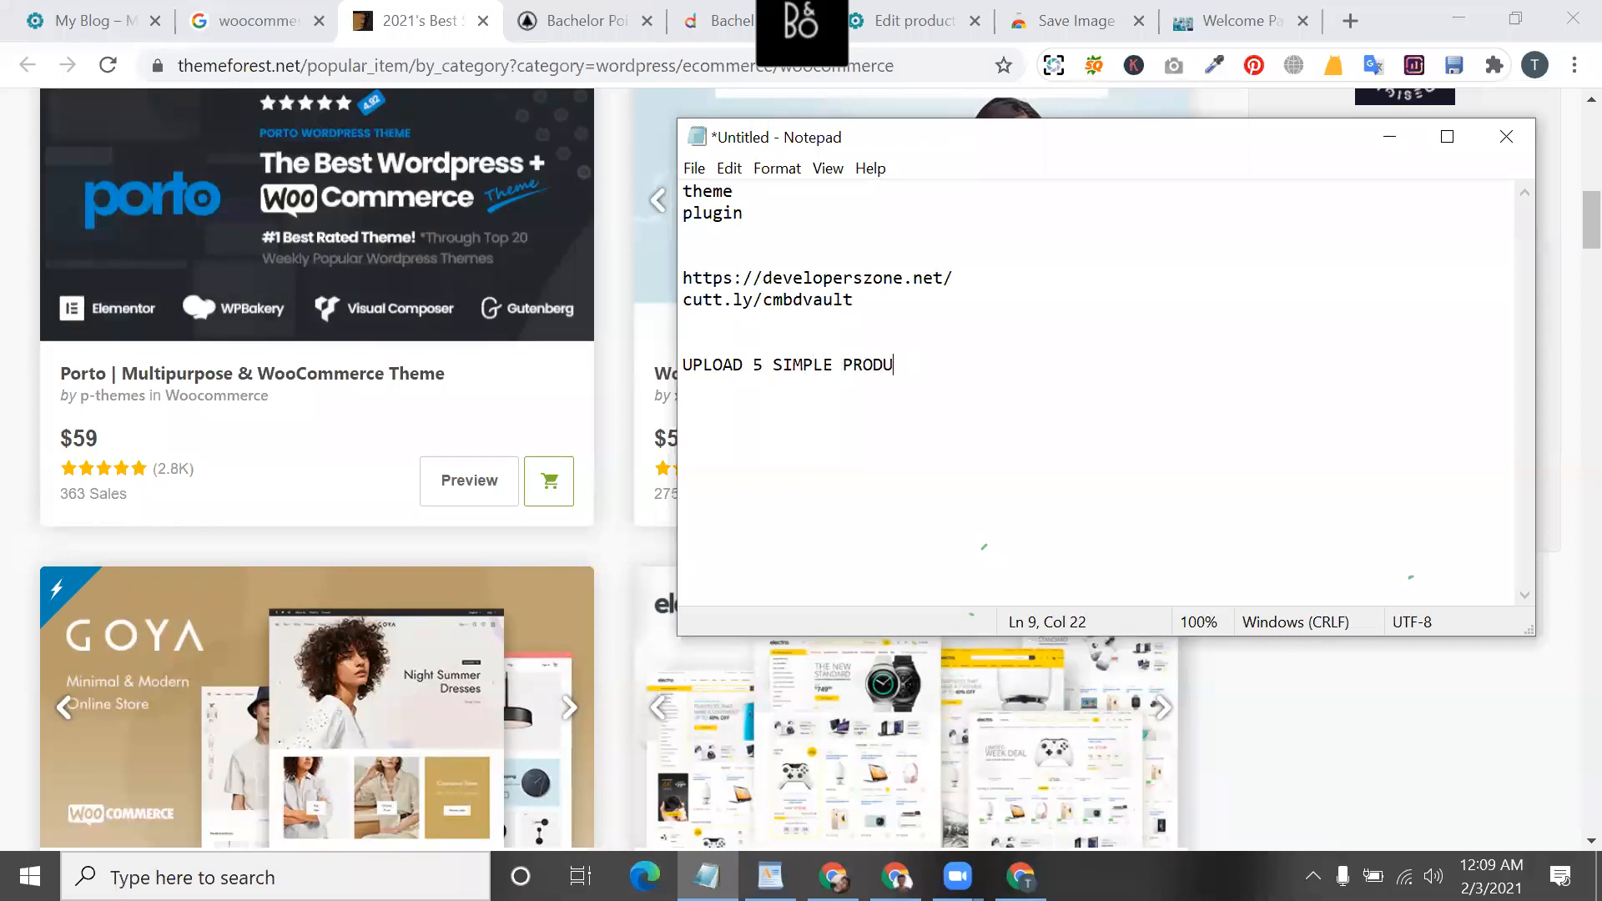
text(UCT)
- Add a second task line, "UPLOAD 5 VARIANT PRODUCT", and highlight both task lines
key(Return)
text(UPLOAD )
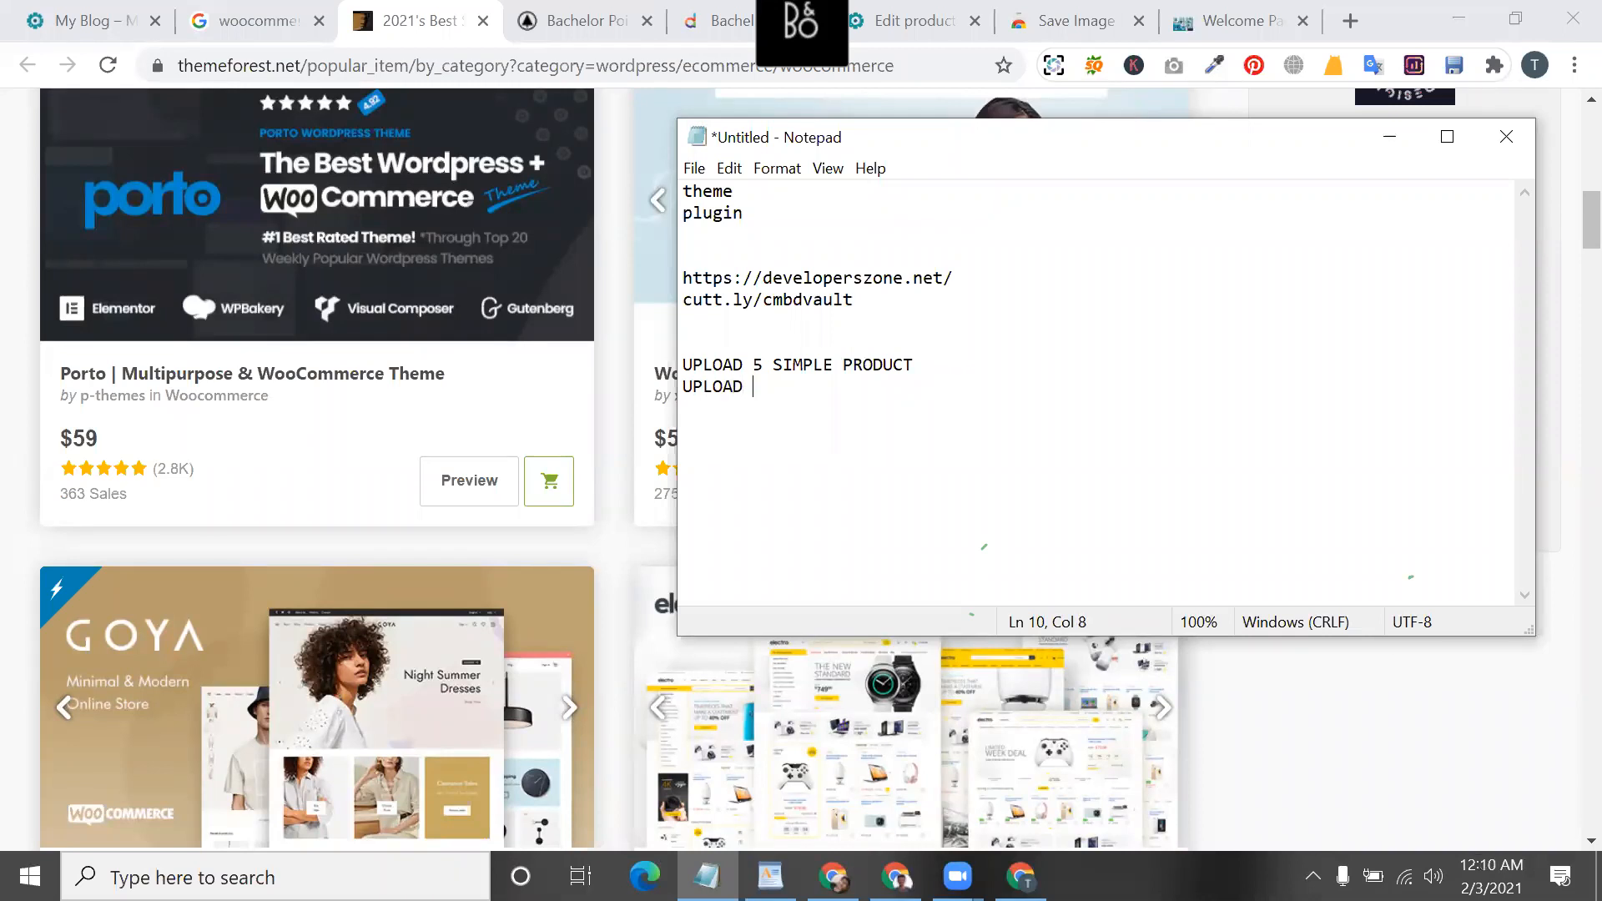
text(5 VARIANT PRODUCT)
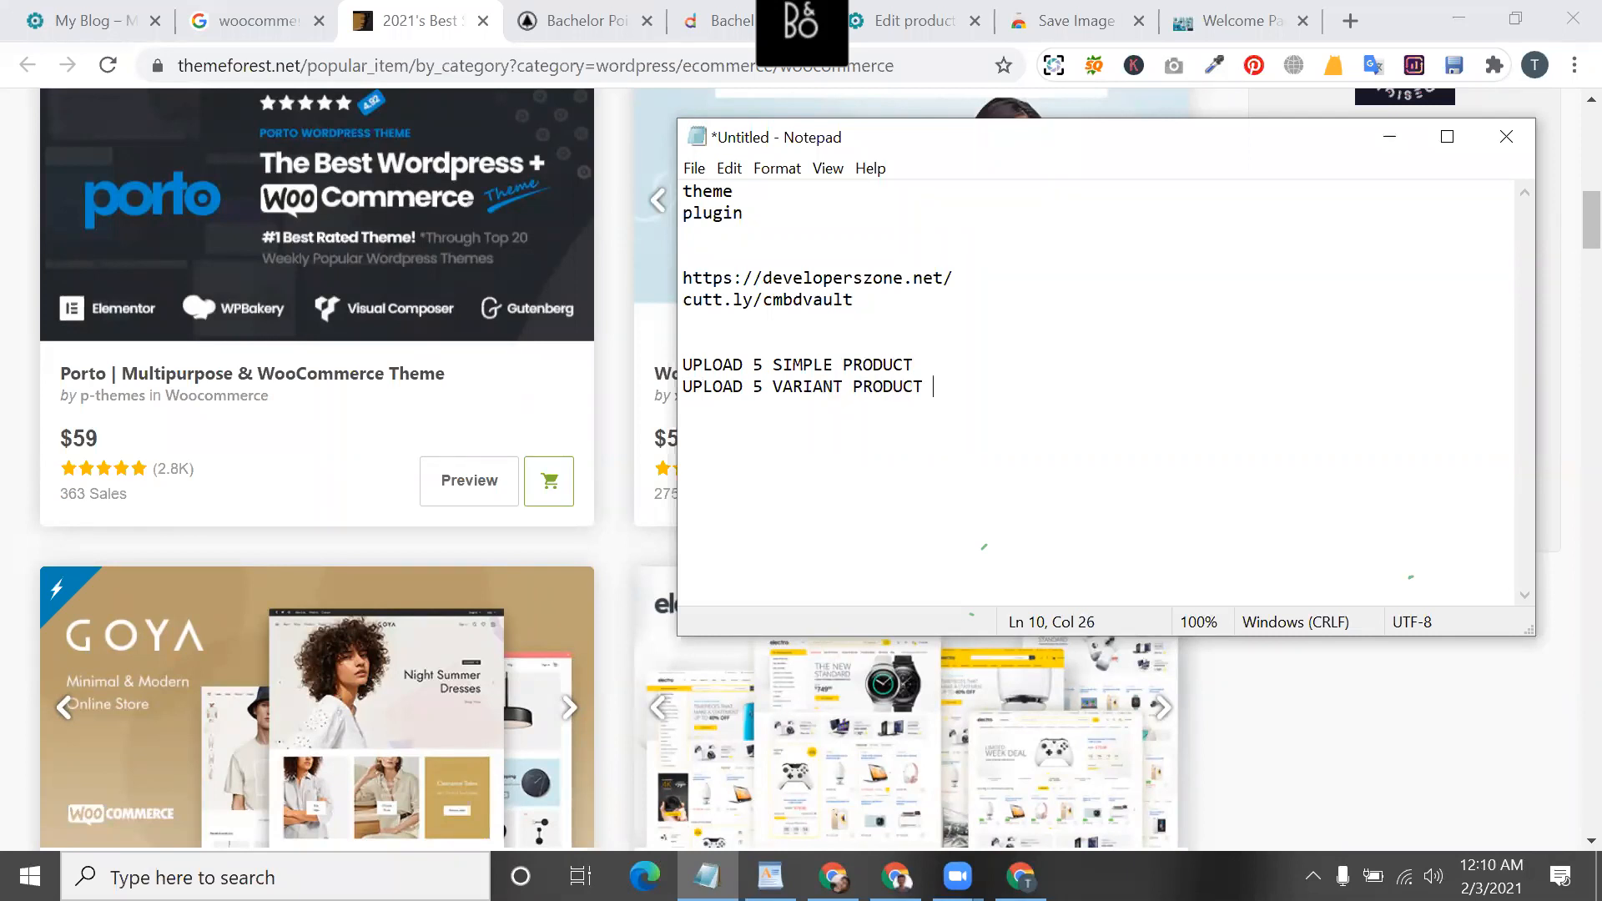
drag(1019, 376, 715, 340)
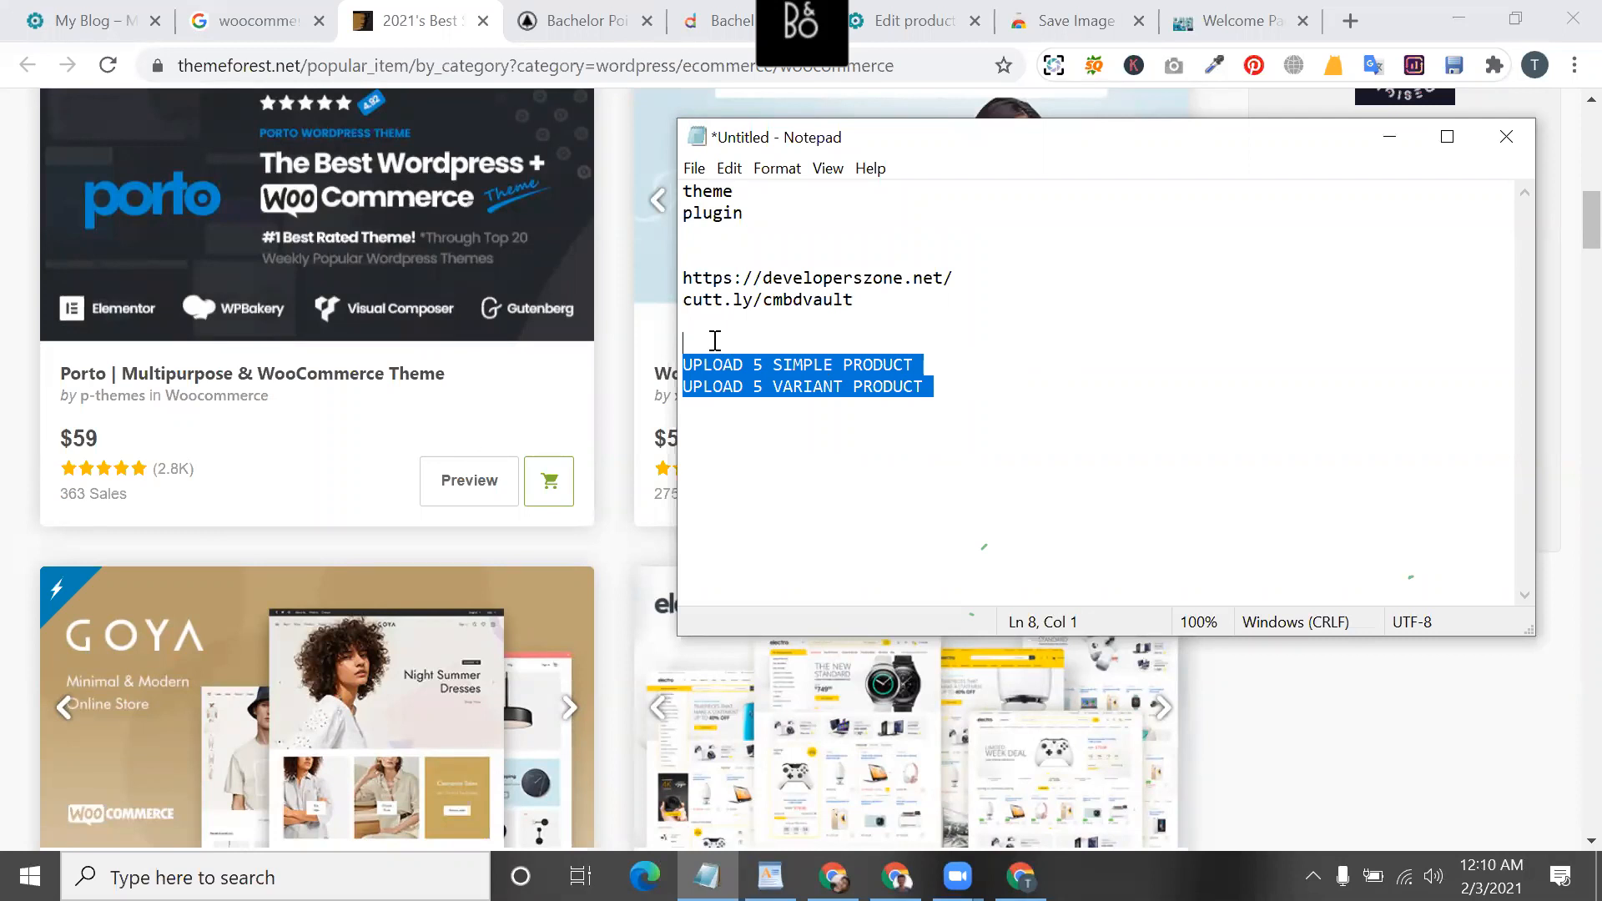
- Return to the store's T-shirt page, highlight the product title, and switch to the other Chrome window
click(584, 21)
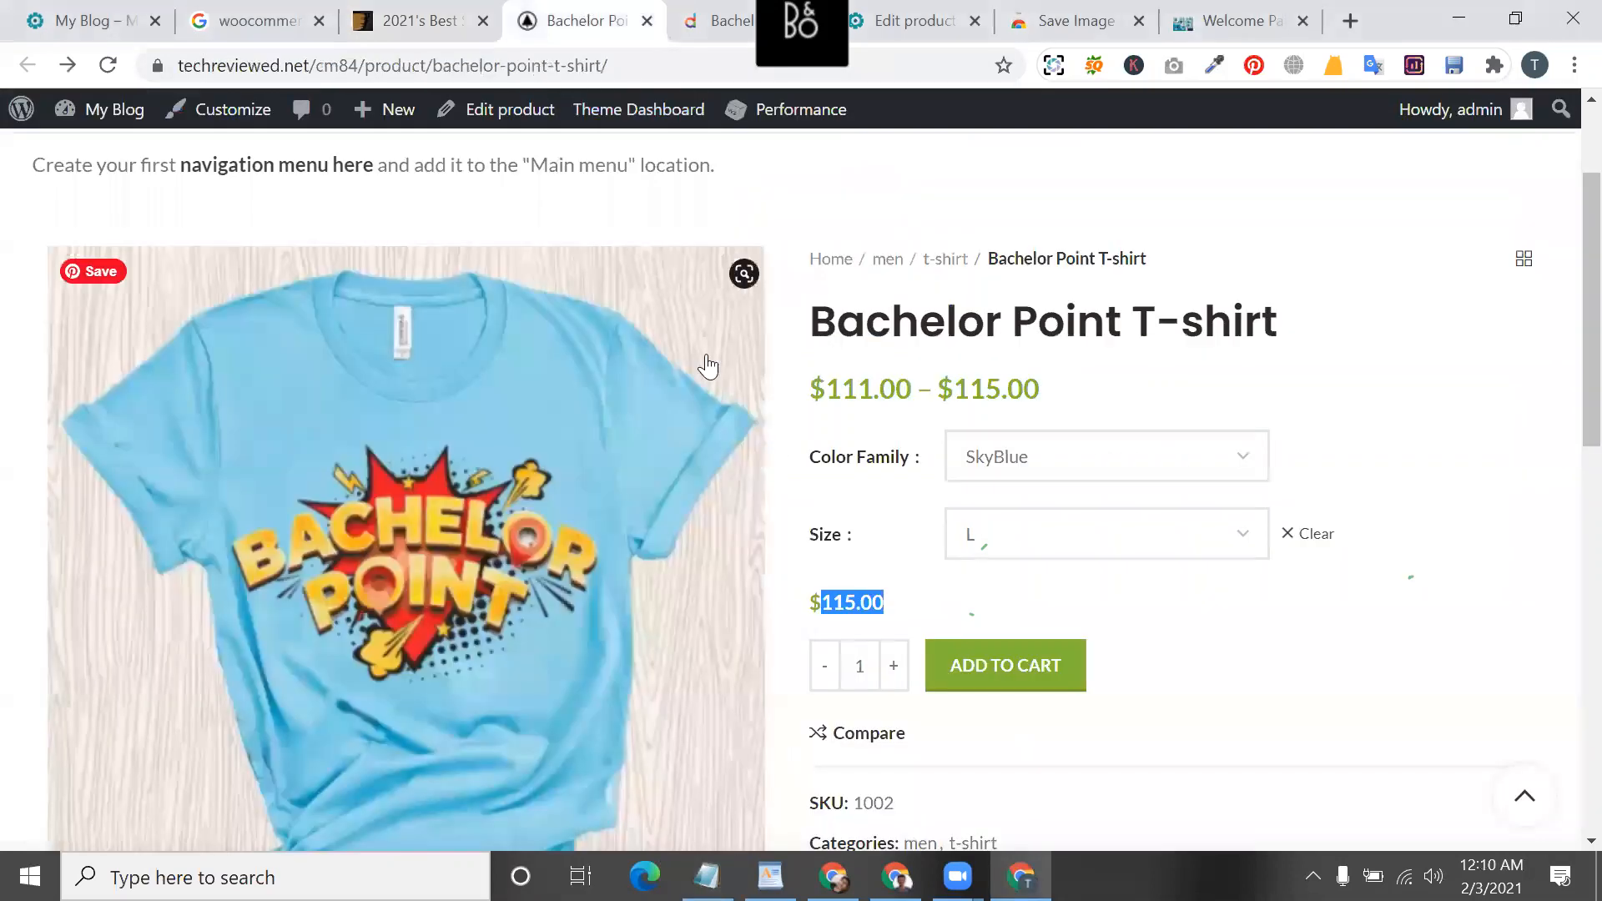
triple_click(868, 319)
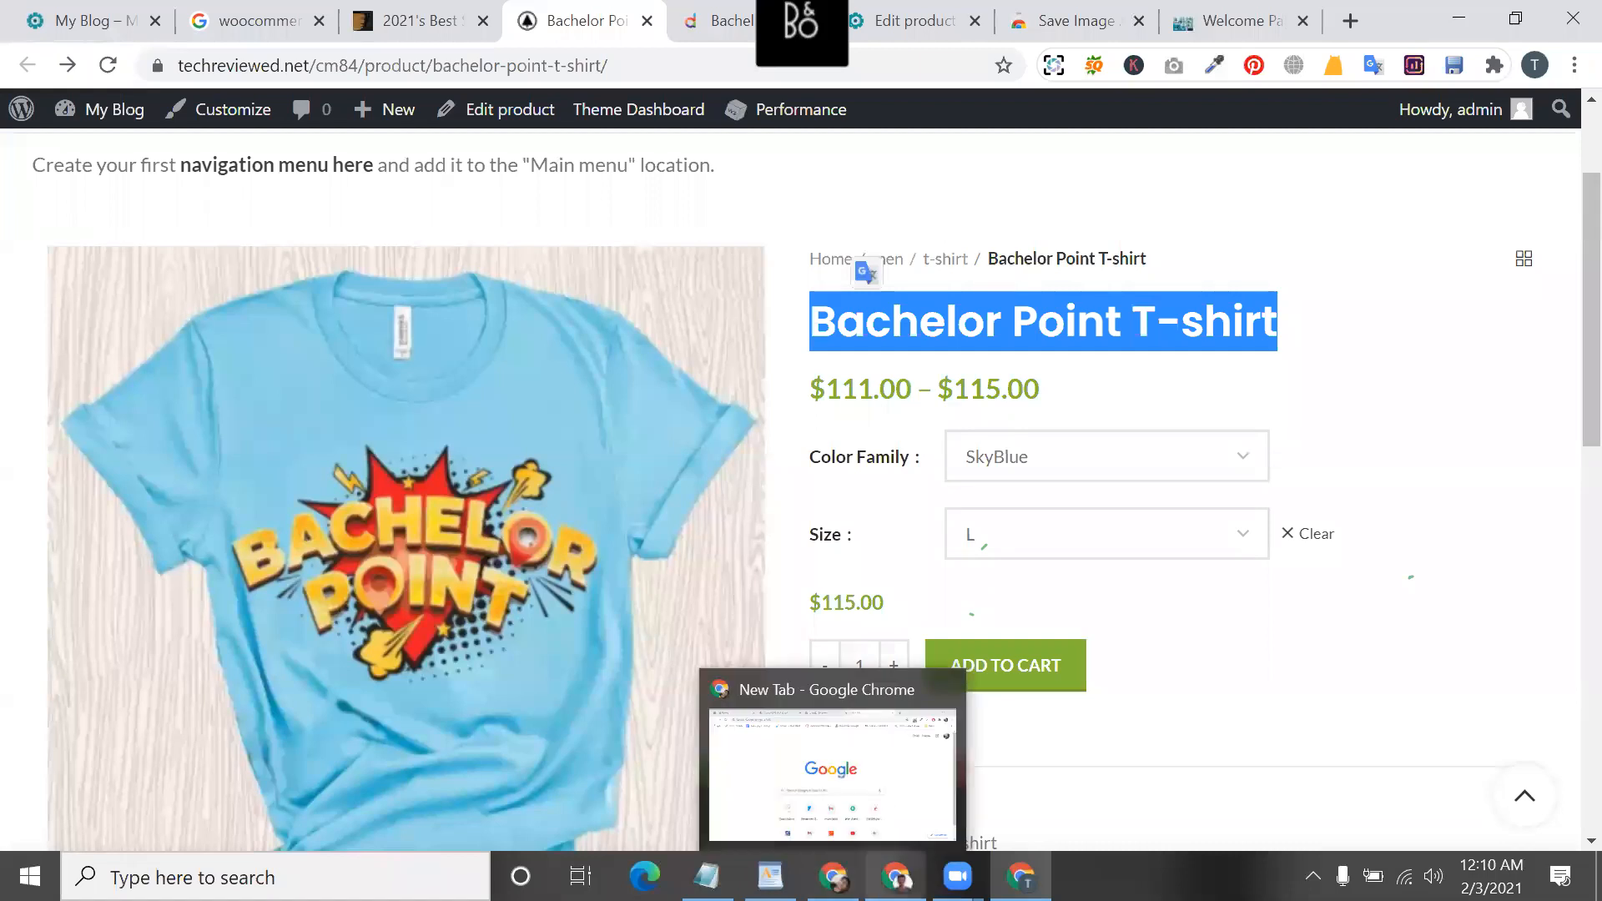
click(897, 876)
click(772, 724)
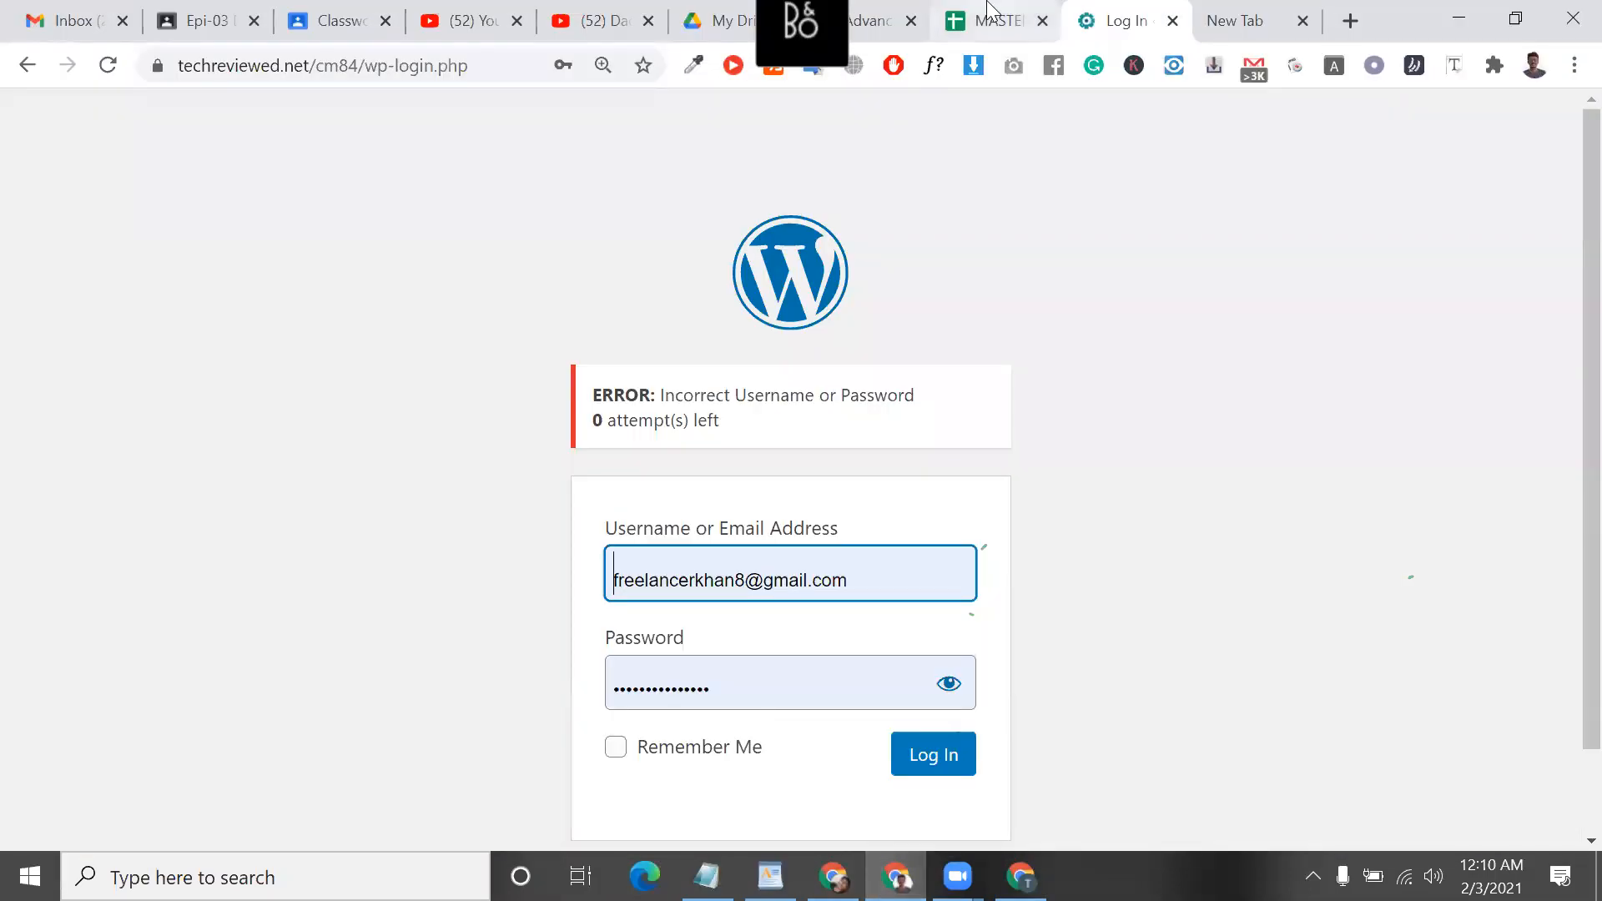
- Look through the MASTER DATABASE enrolment sheet and open the Advanced ecommerce spreadsheet to view its WooCommerce topics and assignments
click(959, 20)
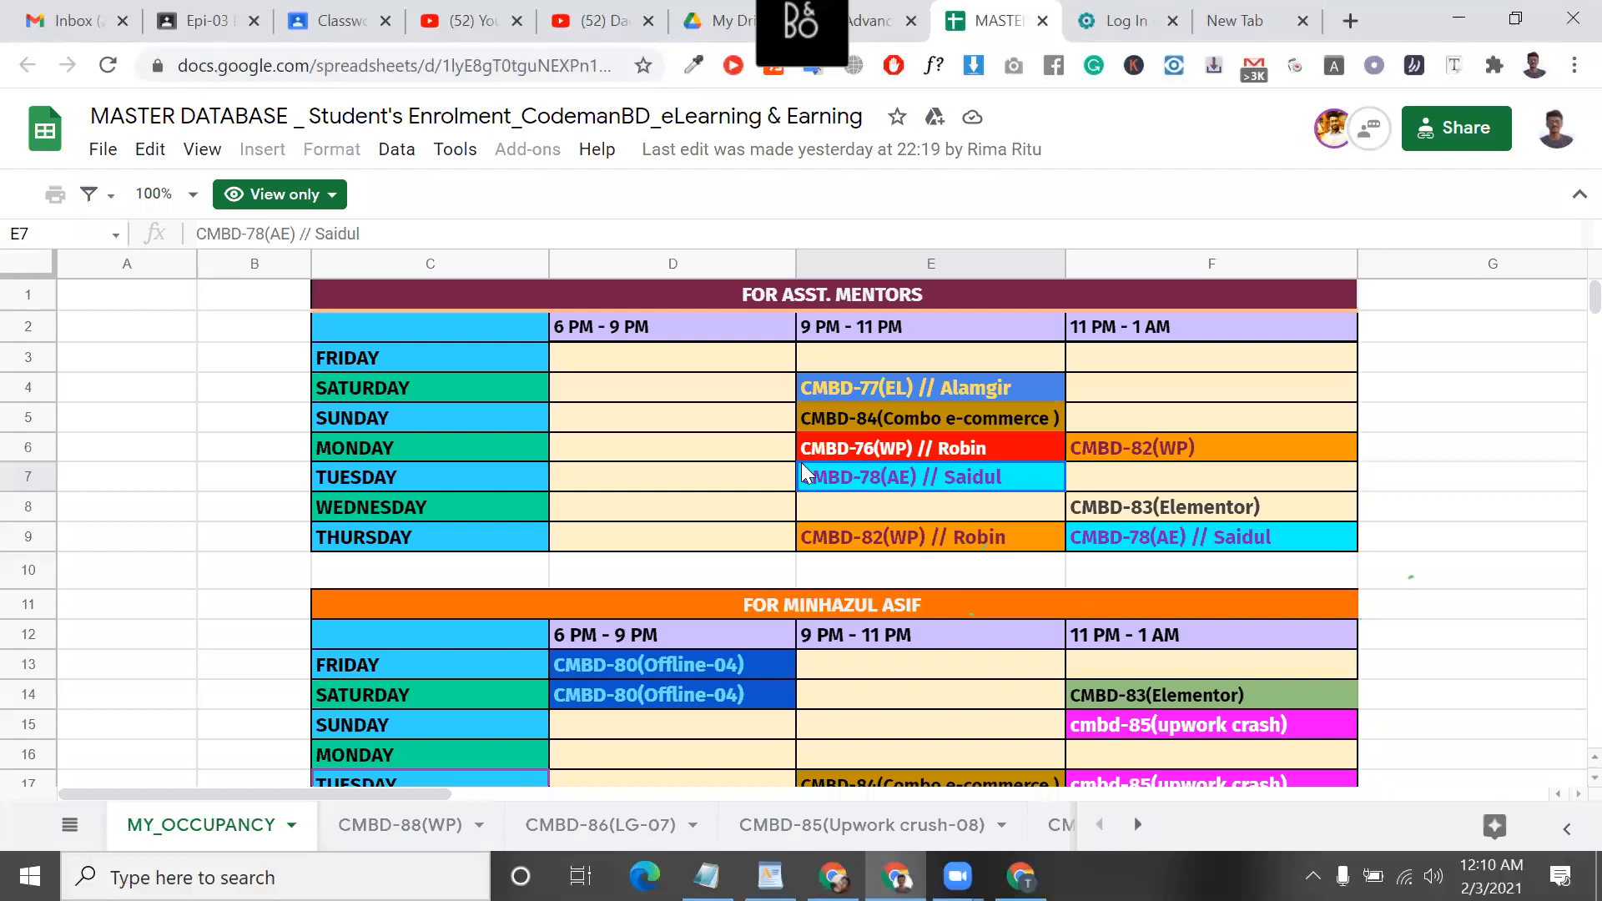
click(806, 451)
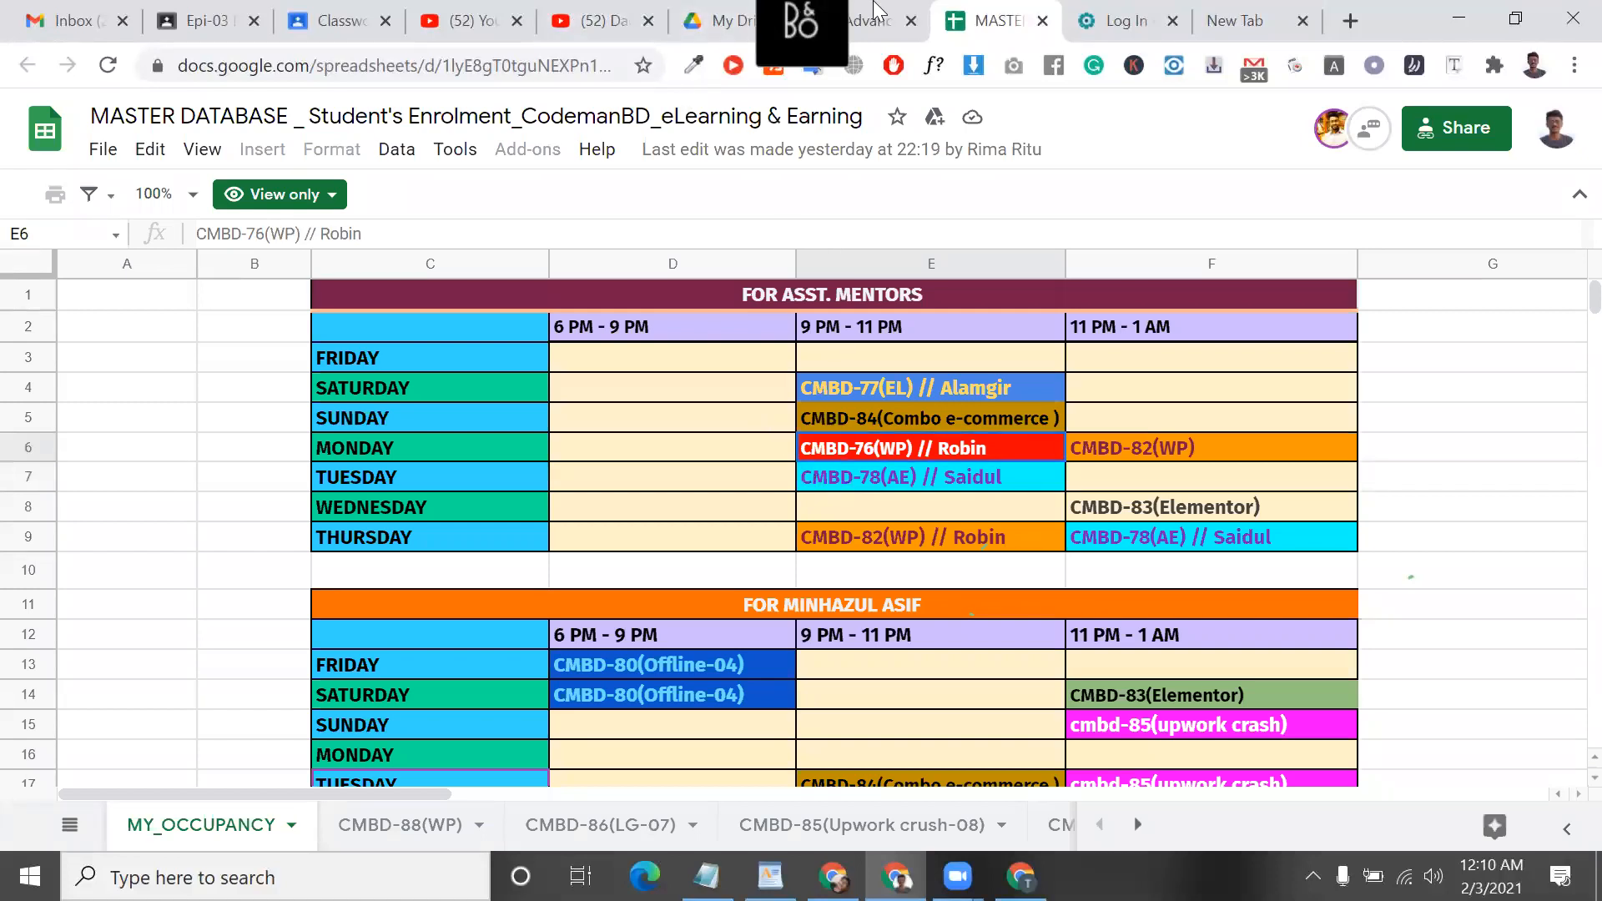
click(876, 9)
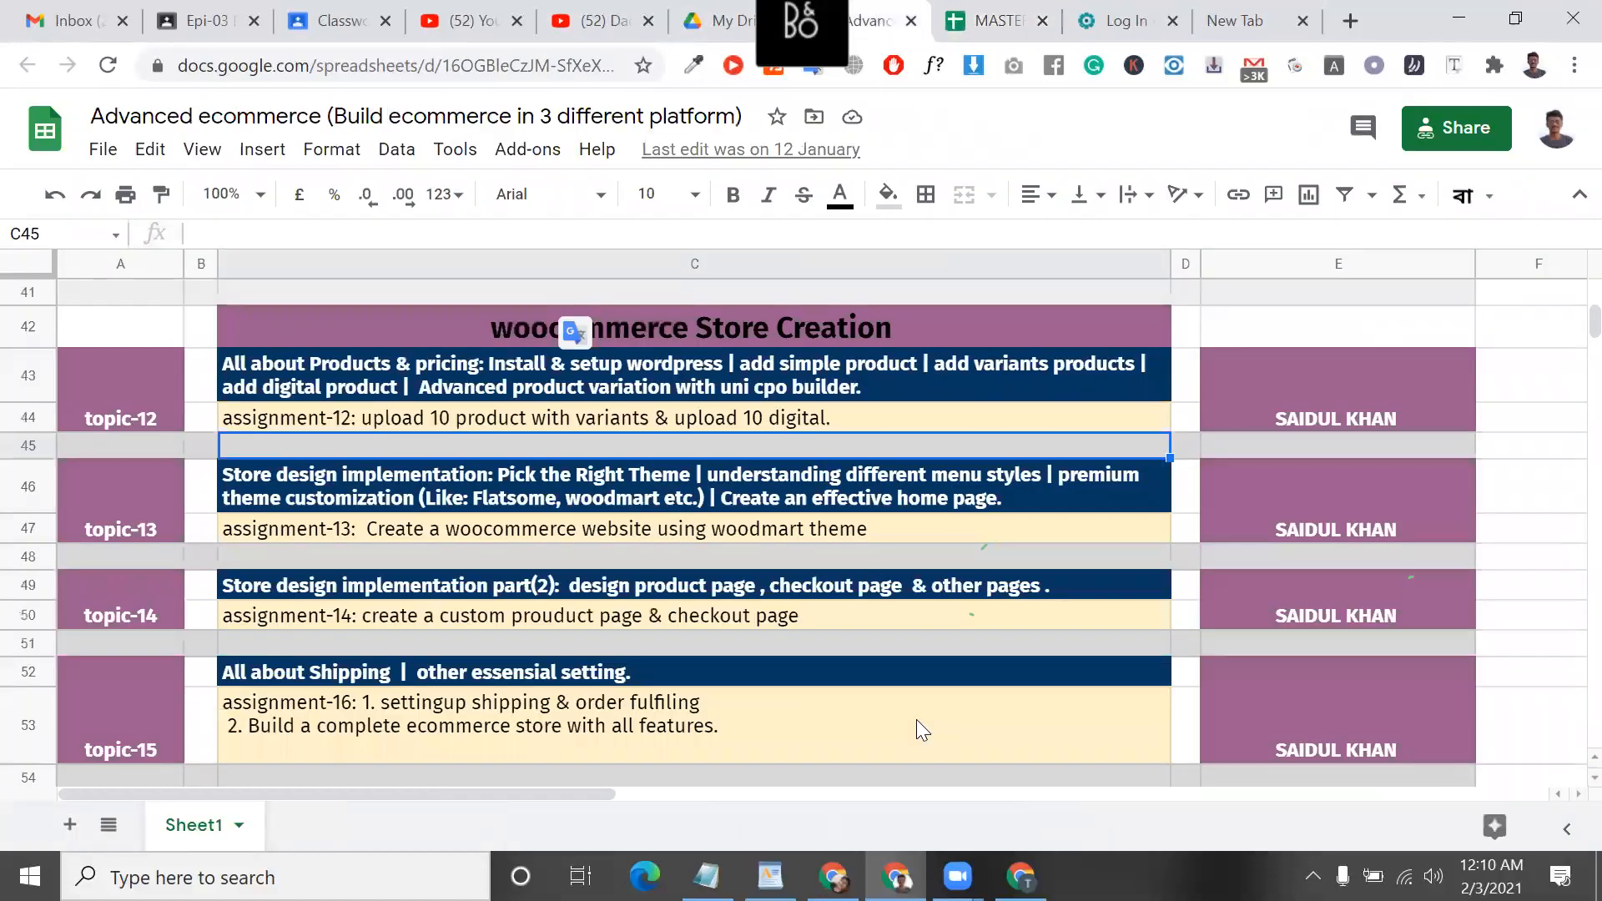
- Return to the store's T-shirt page, keep the color SkyBlue, choose size M and then L, and highlight each size's price
click(1021, 877)
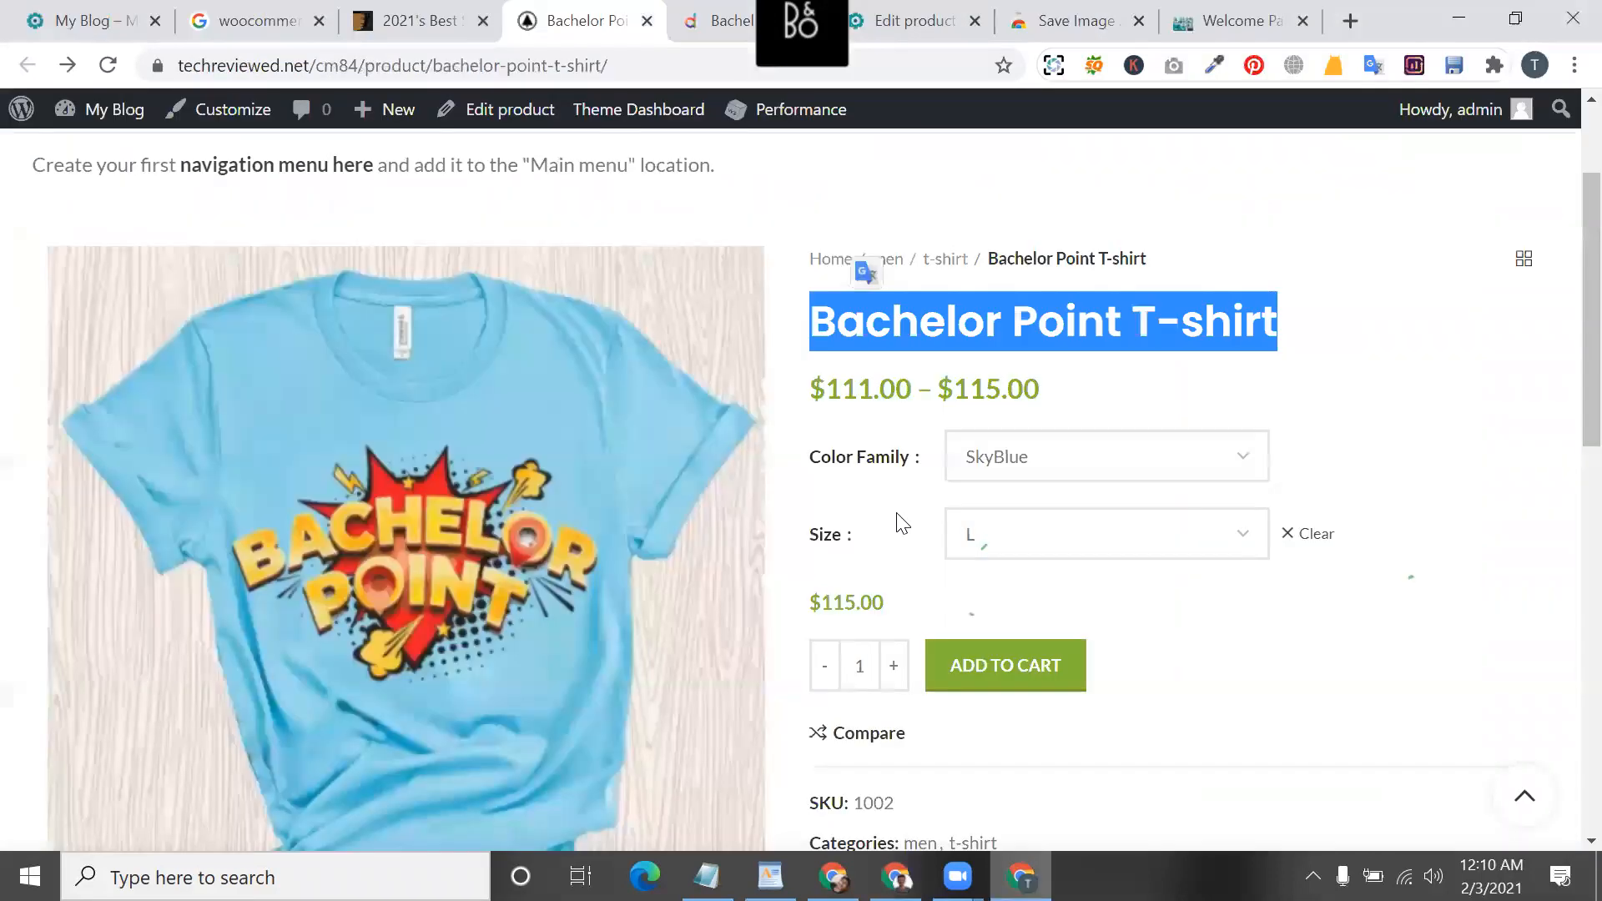
click(1014, 465)
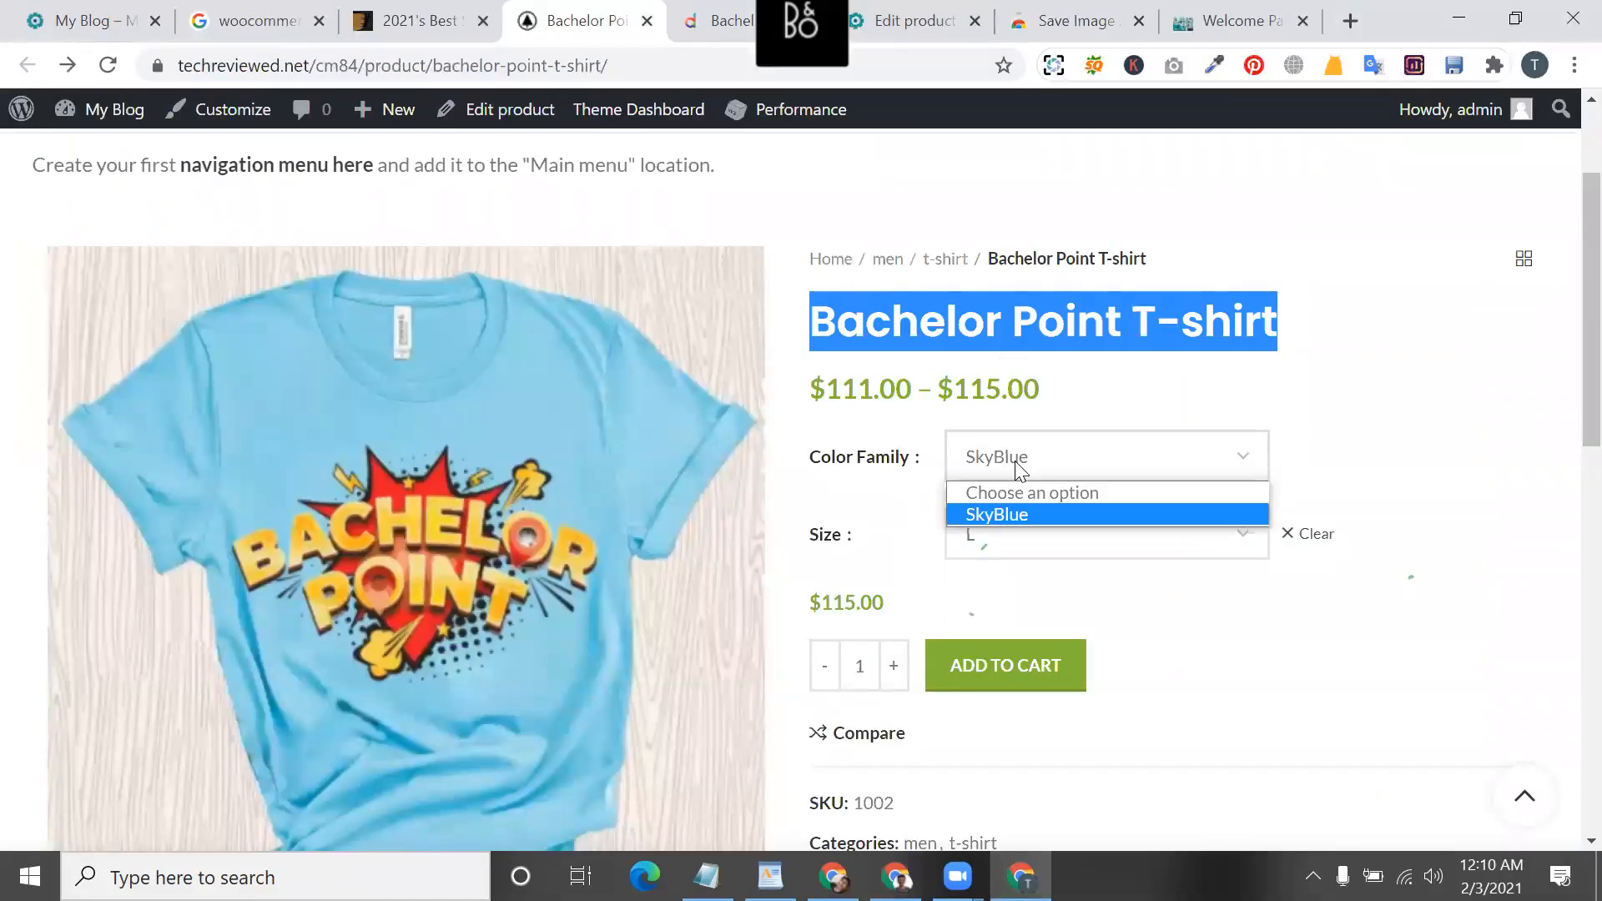
click(1013, 517)
click(1016, 552)
click(991, 599)
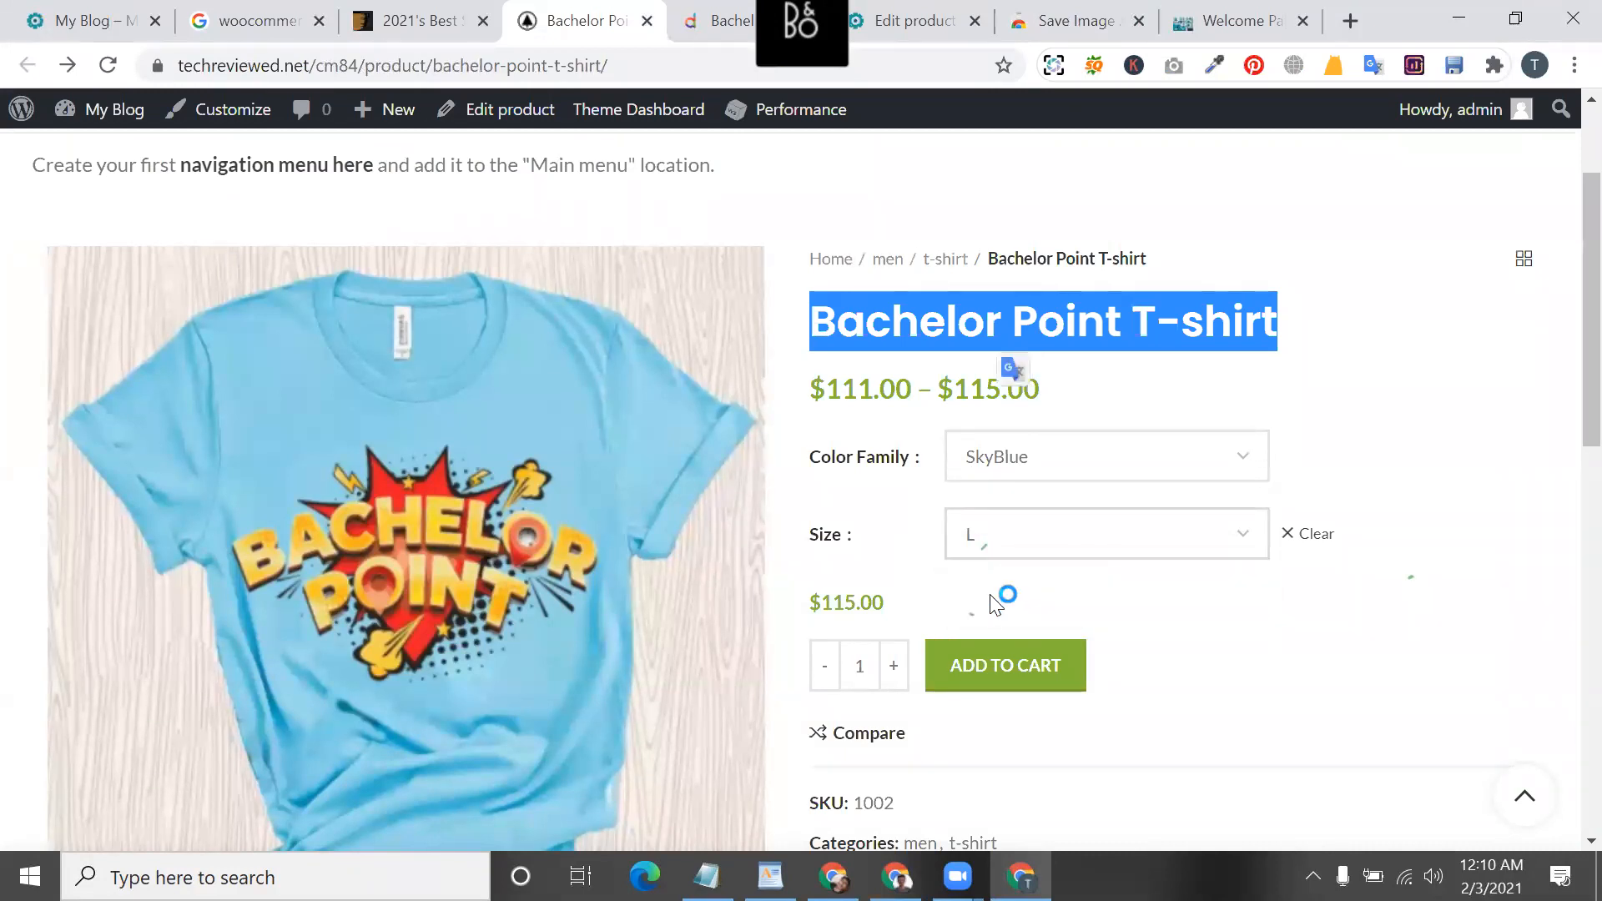
double_click(837, 604)
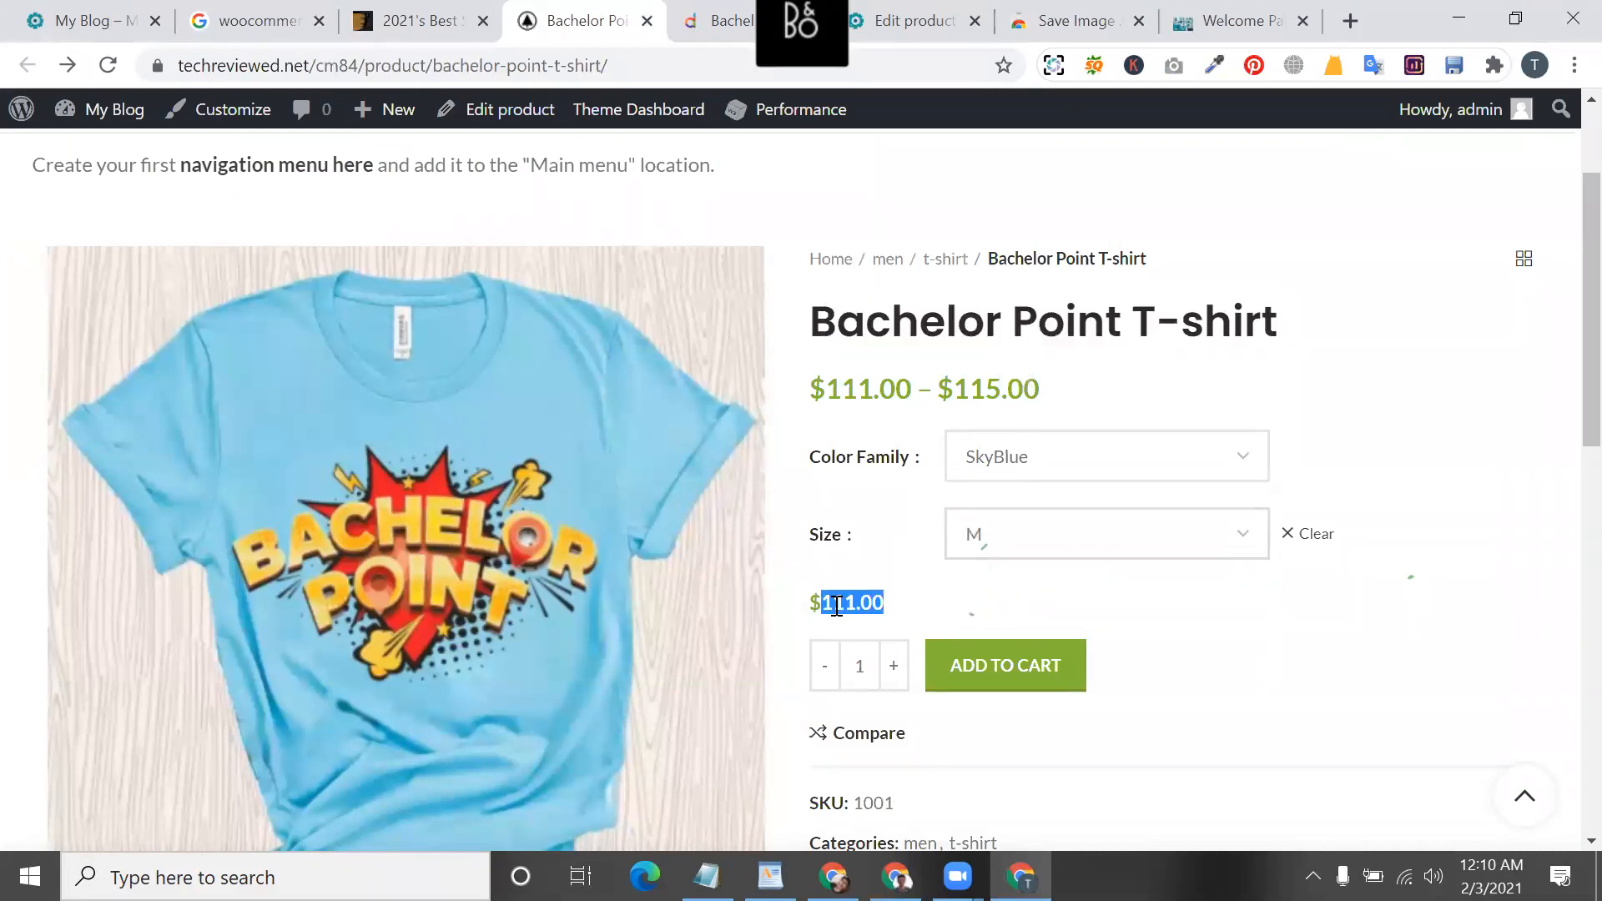
click(984, 543)
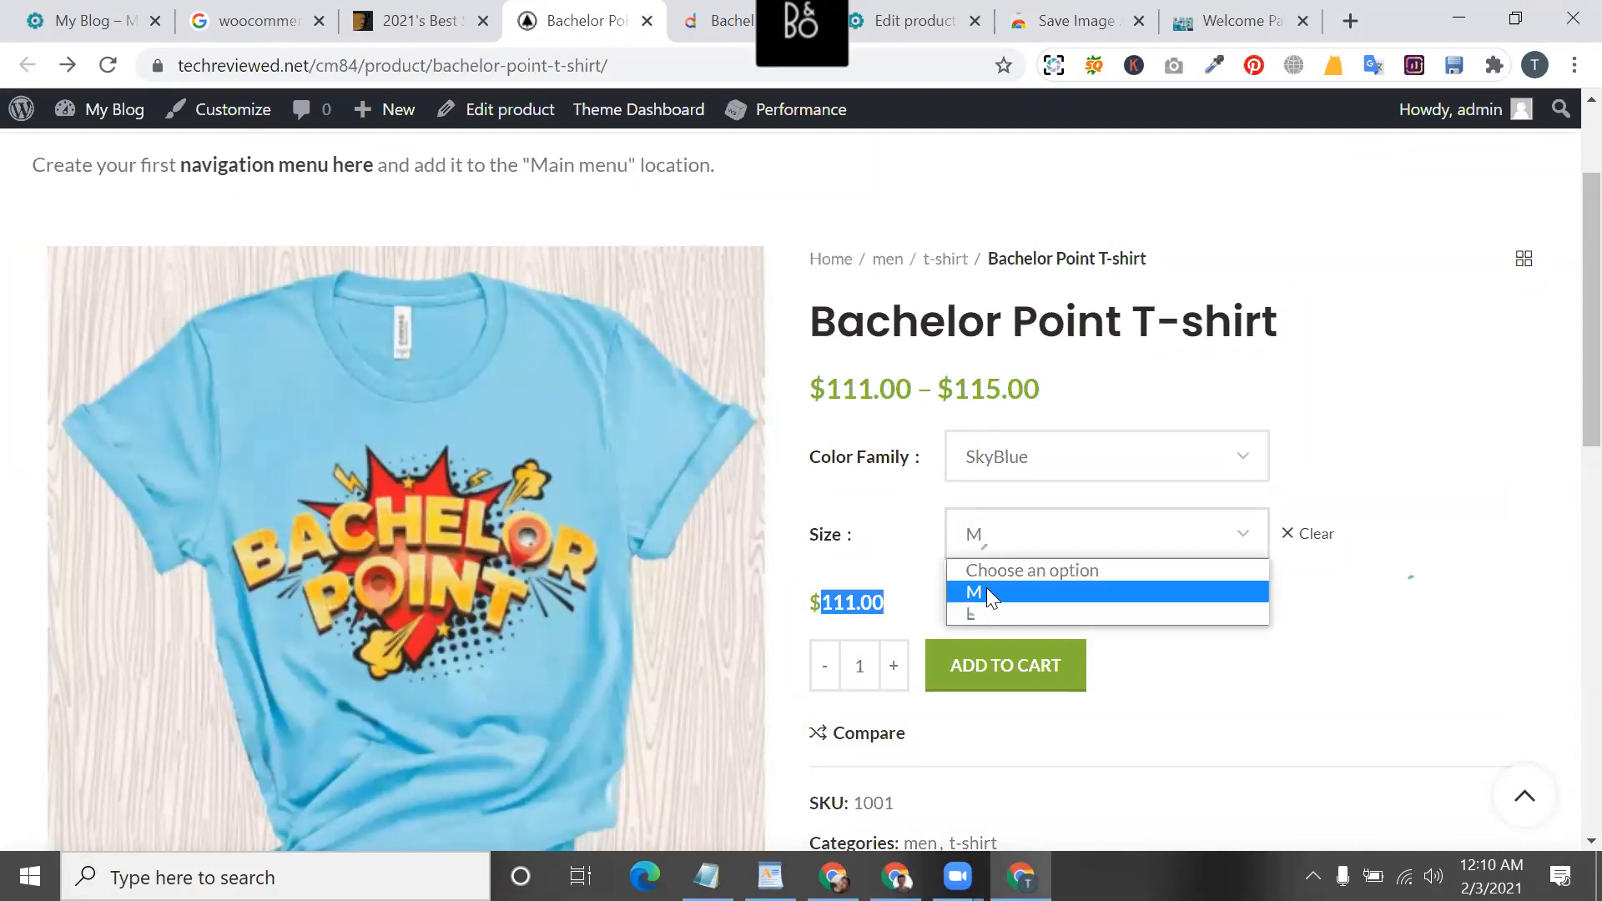
click(986, 613)
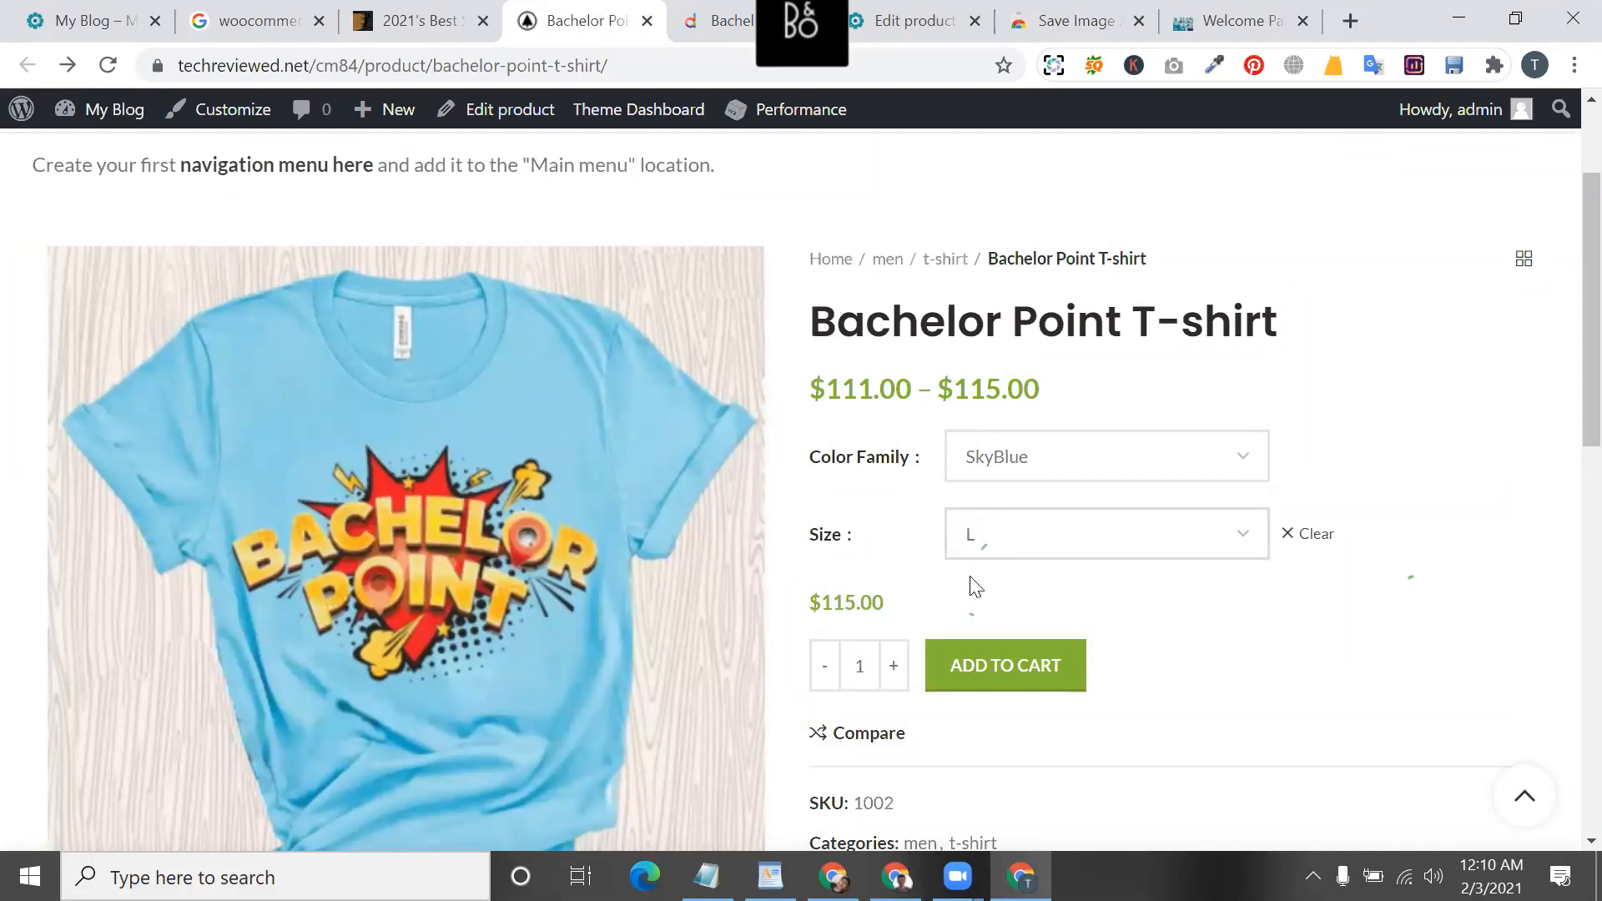
double_click(839, 604)
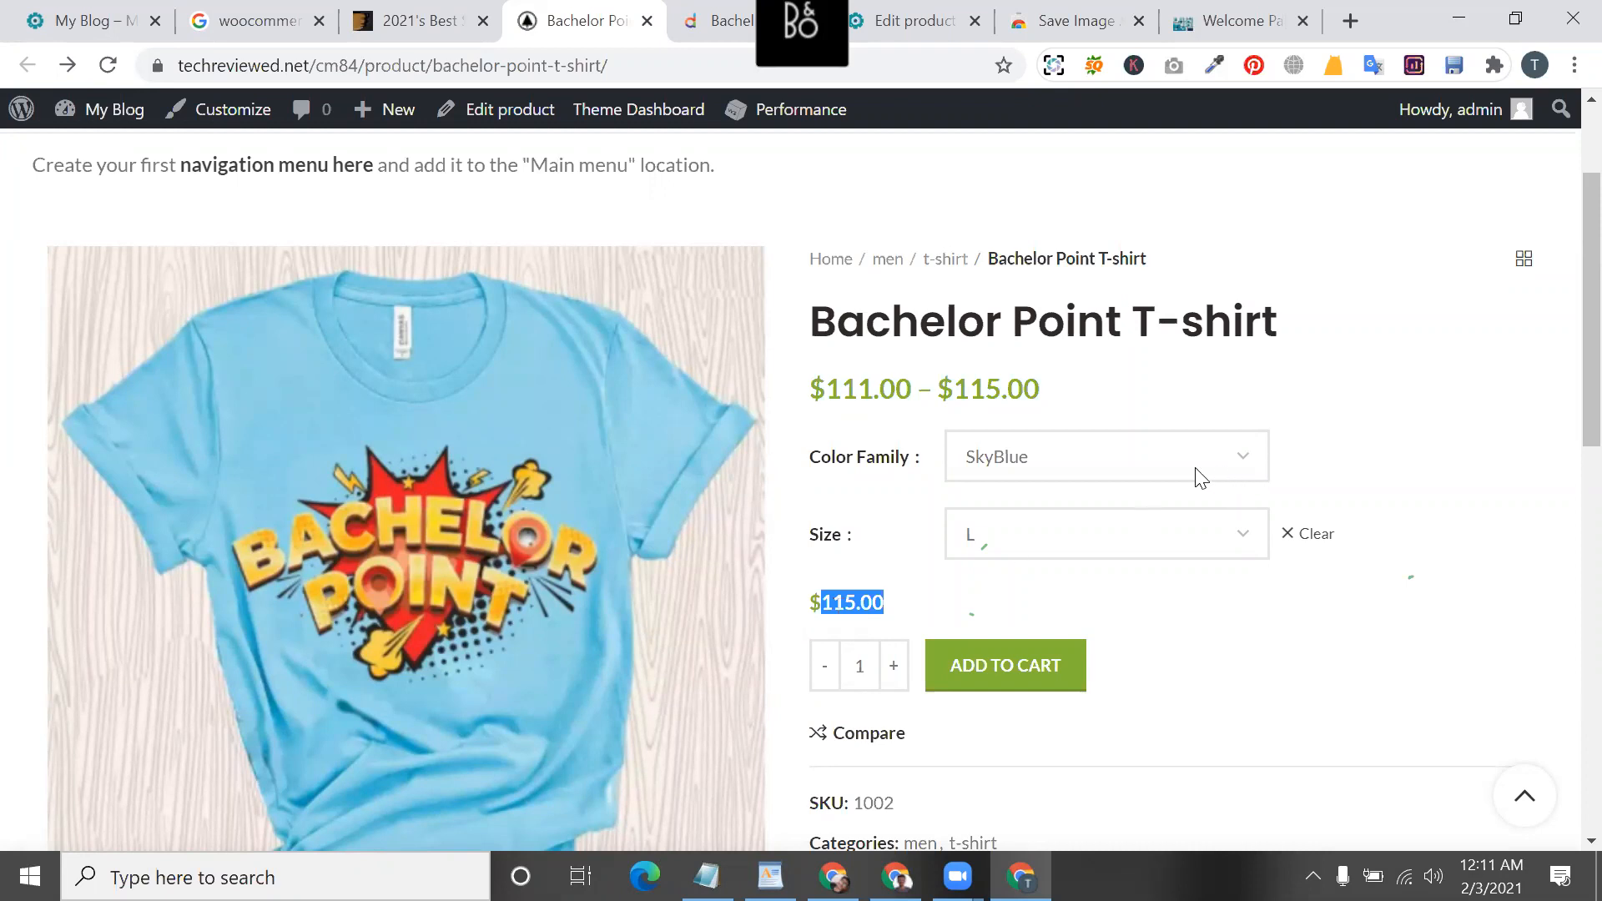
- Highlight the T-shirt's product title, the selected variation's price, and the Color Family label in turn
triple_click(991, 337)
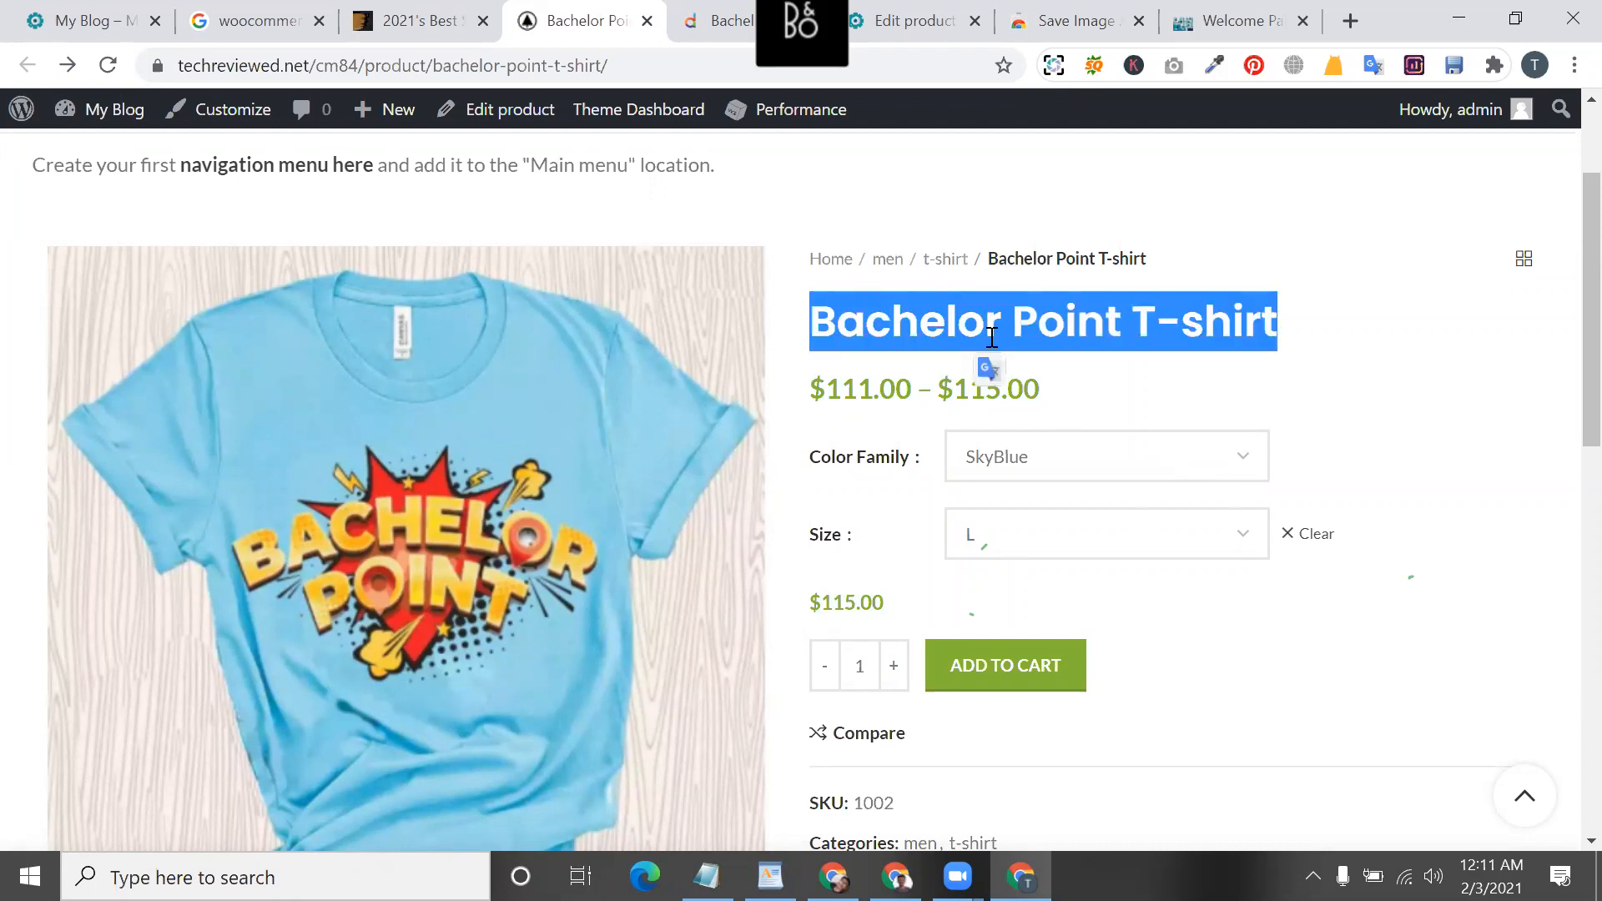
scroll(991, 337, down, 2)
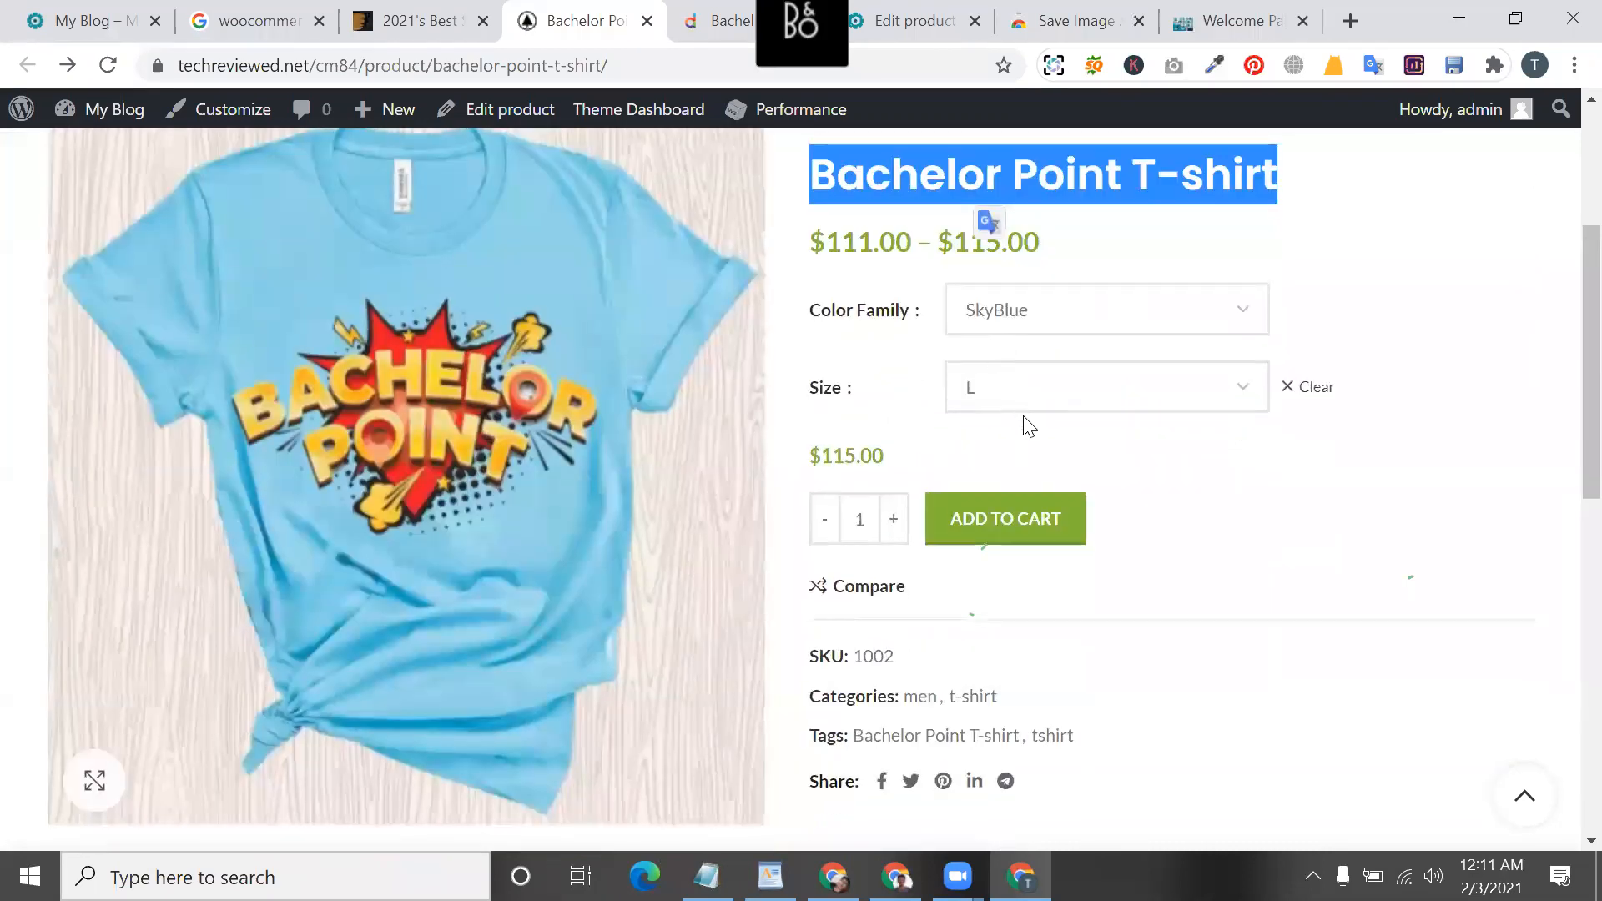
double_click(869, 452)
scroll(869, 444, down, 1)
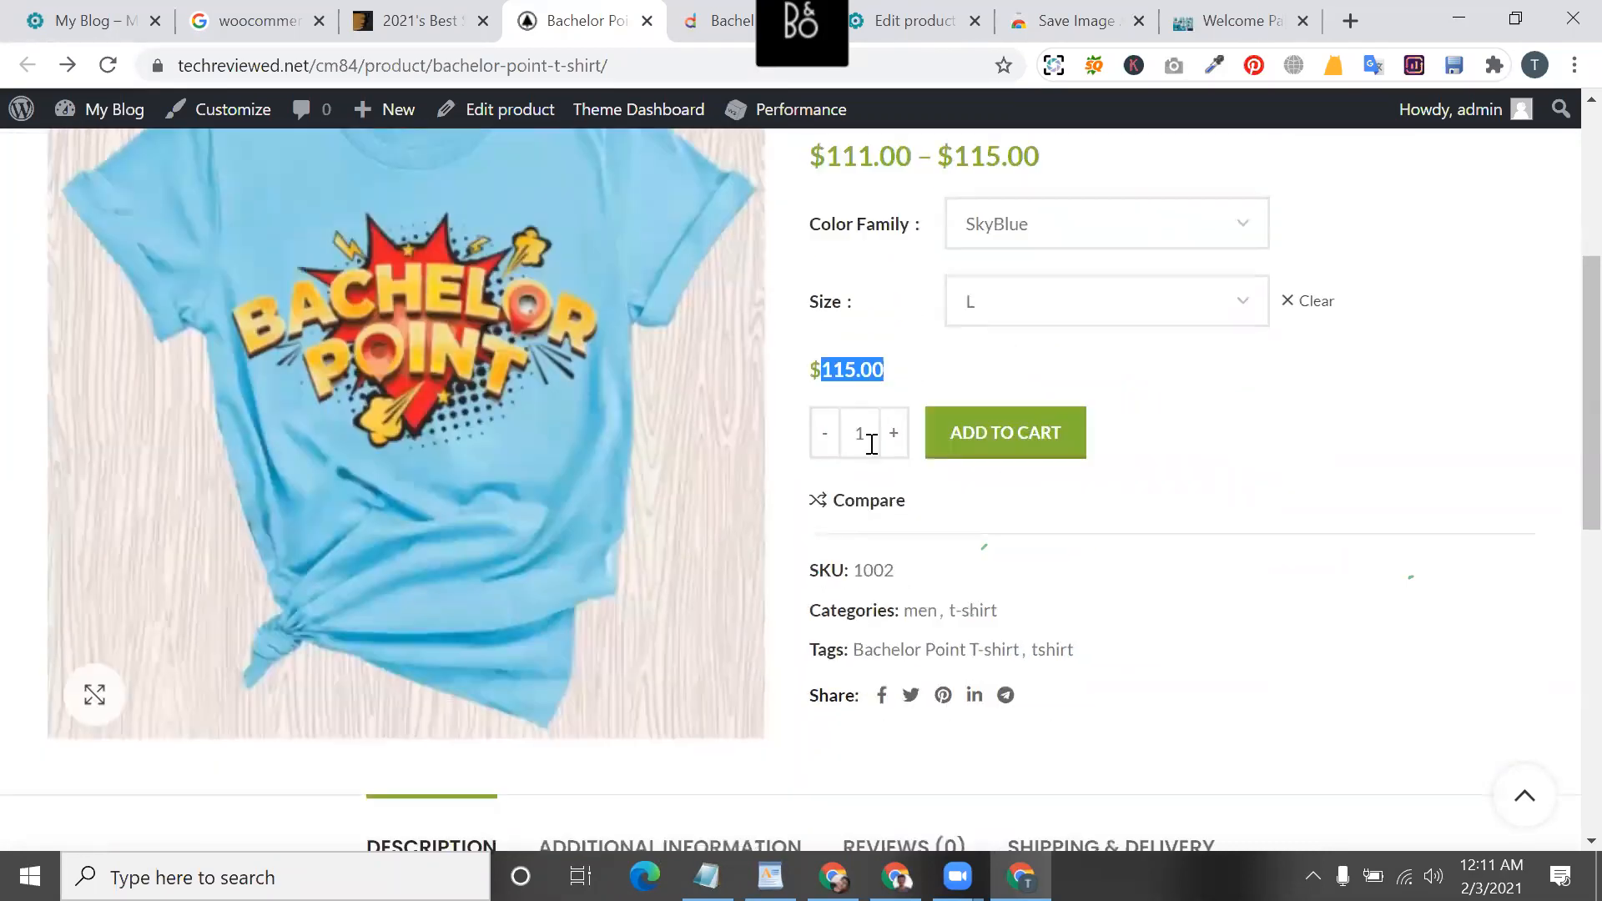
double_click(876, 225)
triple_click(874, 229)
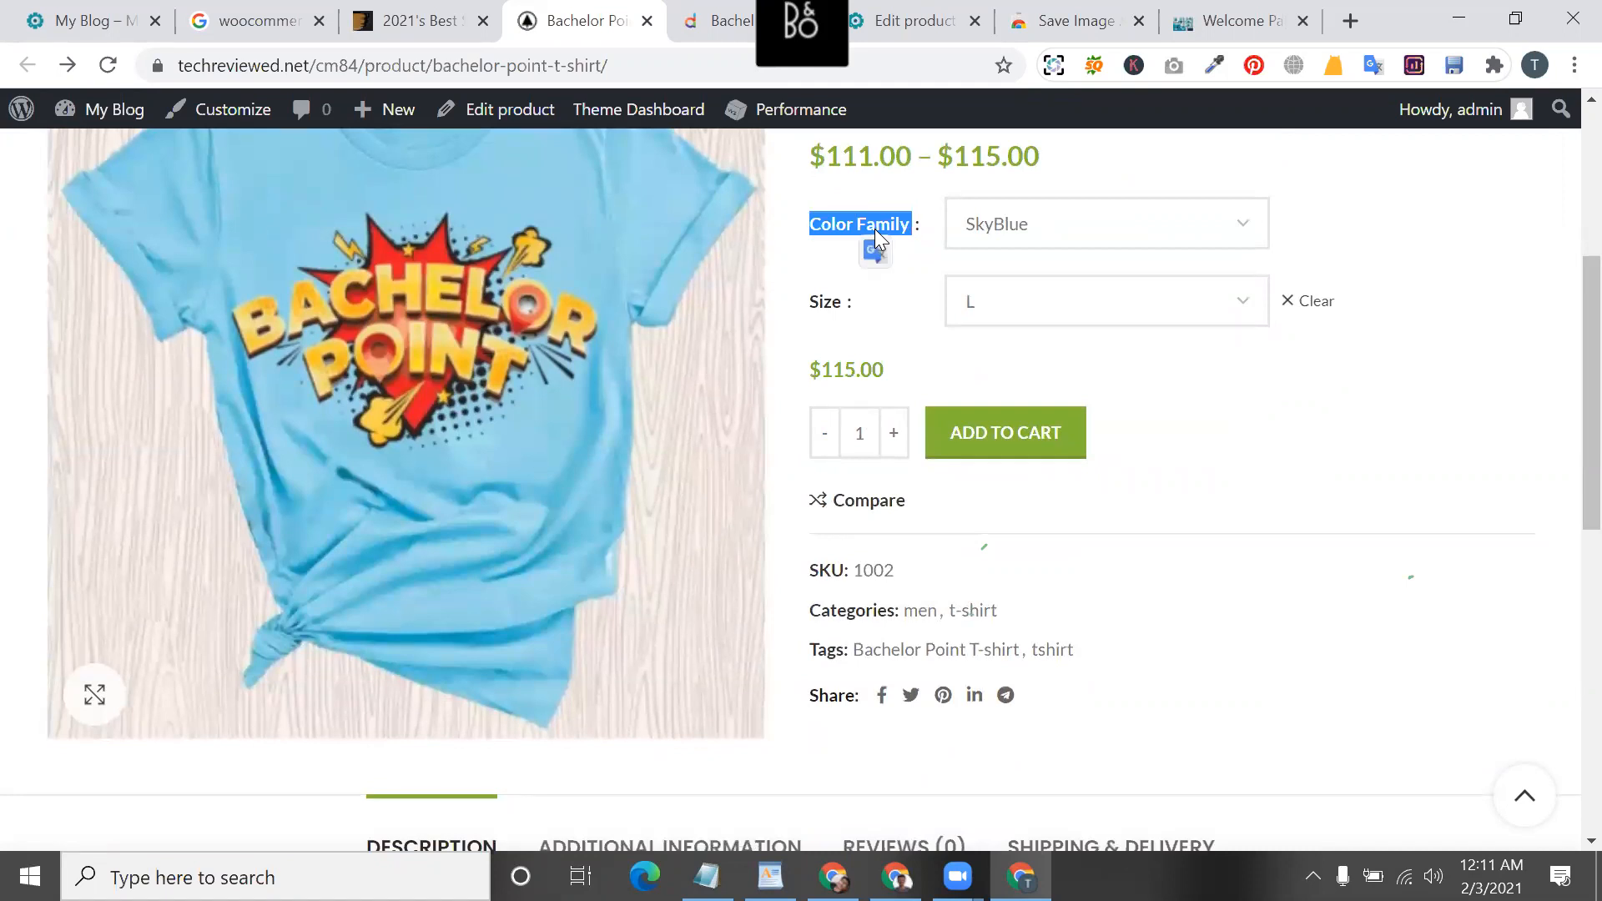